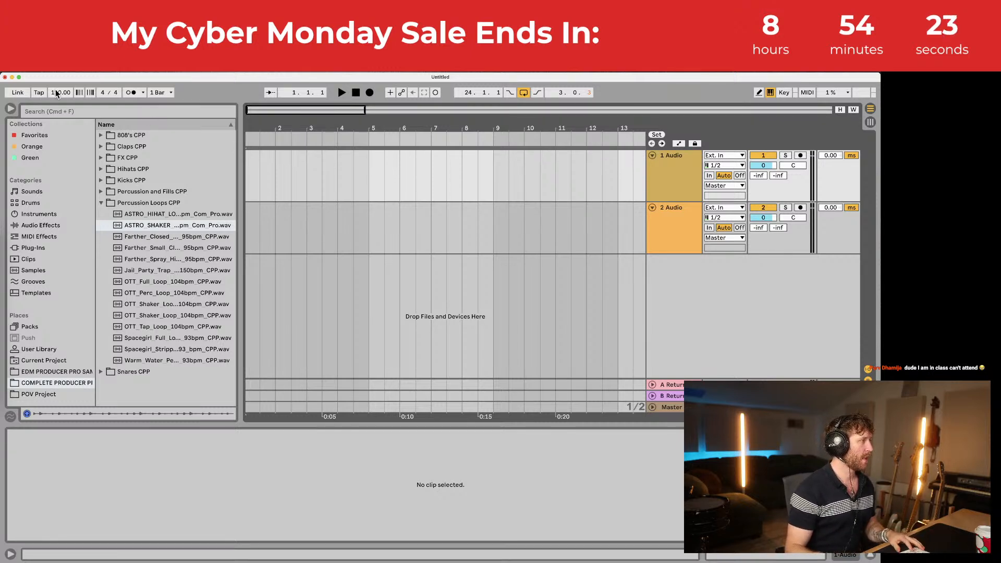
Step: Lower the tempo from 120 by dragging, and tap a tempo in by feel
{"action": "left_click_drag", "start_coordinate": [56, 92], "coordinate": [55, 101]}
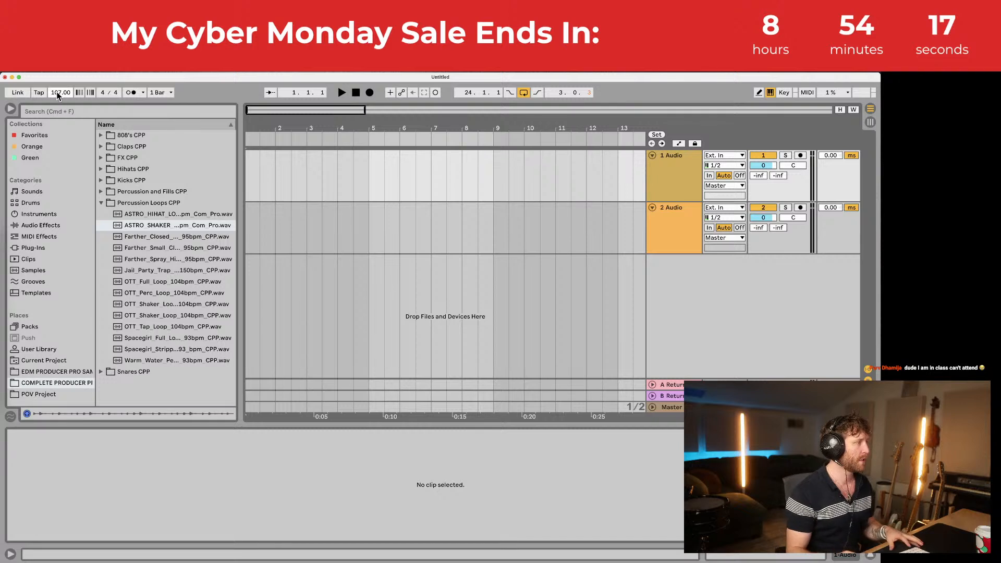
{"action": "left_click_drag", "start_coordinate": [245, 127], "coordinate": [250, 167]}
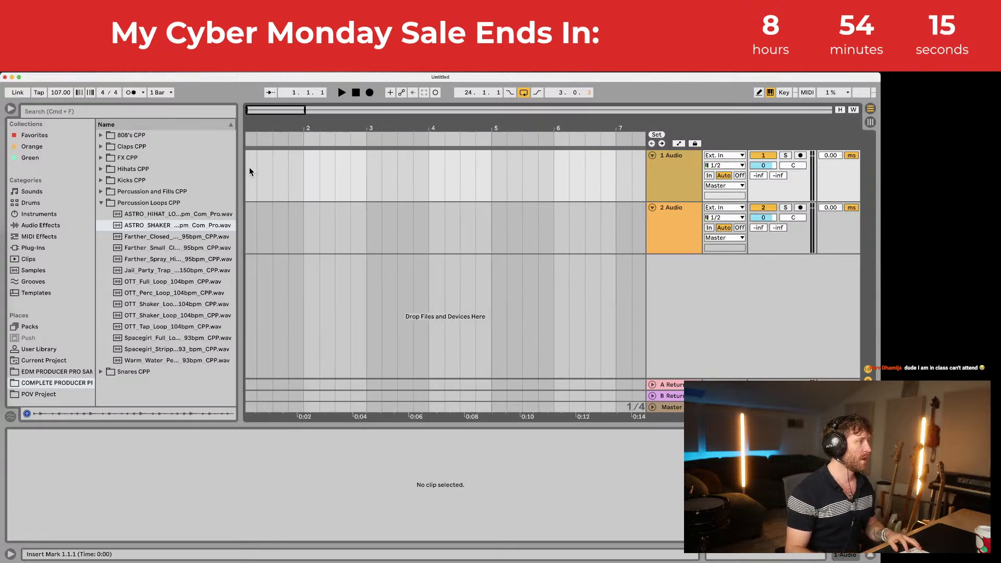
{"action": "left_click", "coordinate": [39, 93]}
{"action": "left_click", "coordinate": [39, 93]}
{"action": "left_click", "coordinate": [38, 94]}
{"action": "left_click", "coordinate": [39, 93]}
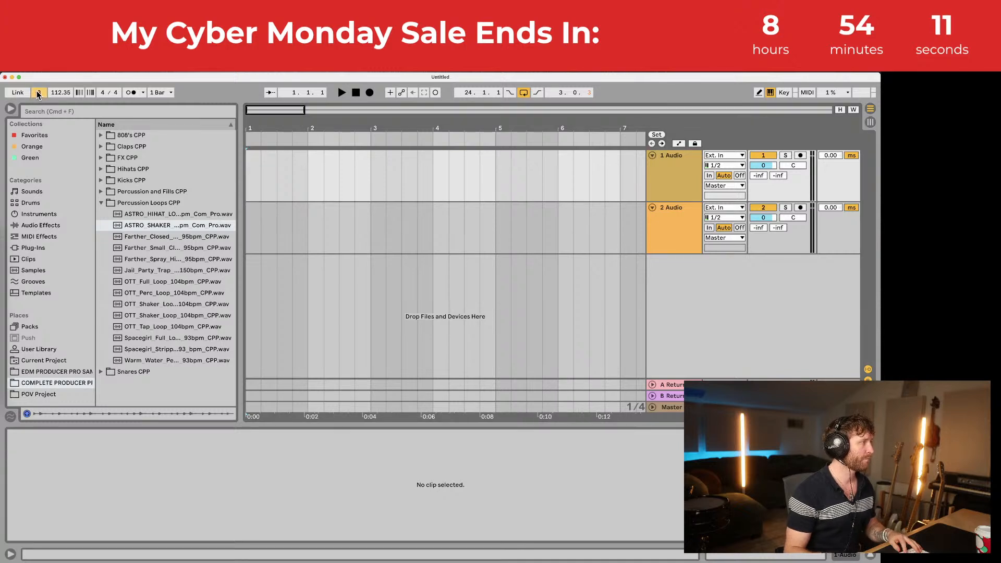
Step: Set the tempo exactly to 108 BPM and collapse the Percussion Loops CPP folder
{"action": "left_click_drag", "start_coordinate": [53, 95], "coordinate": [54, 94]}
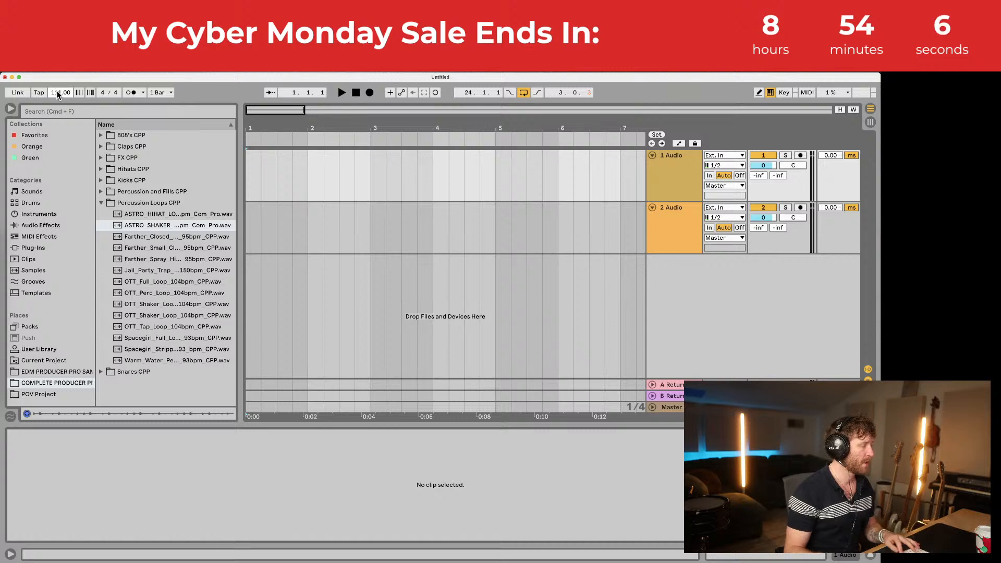
{"action": "left_click", "coordinate": [57, 94]}
{"action": "key", "text": "Down"}
{"action": "key", "text": "Down"}
{"action": "key", "text": "Down"}
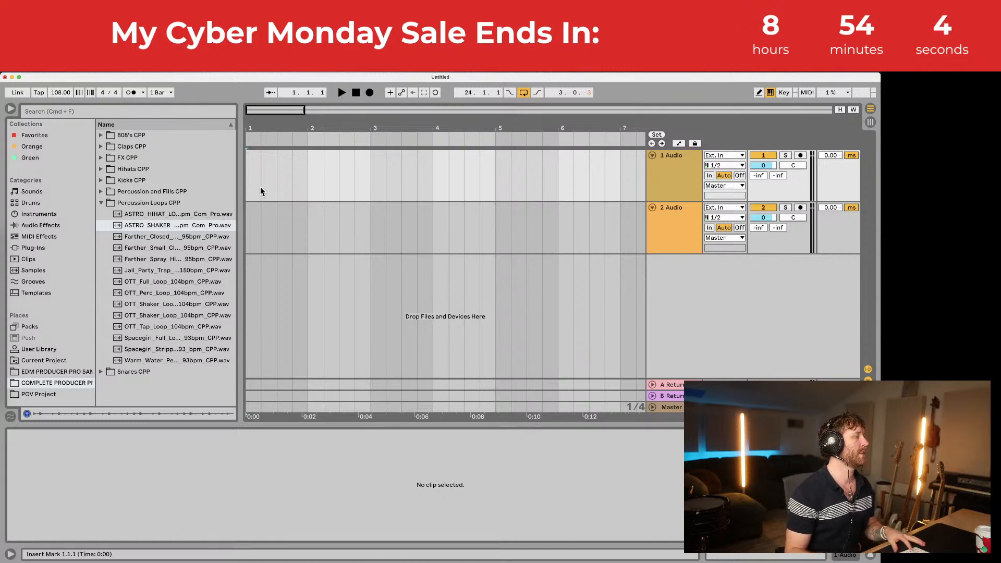
{"action": "left_click", "coordinate": [100, 204]}
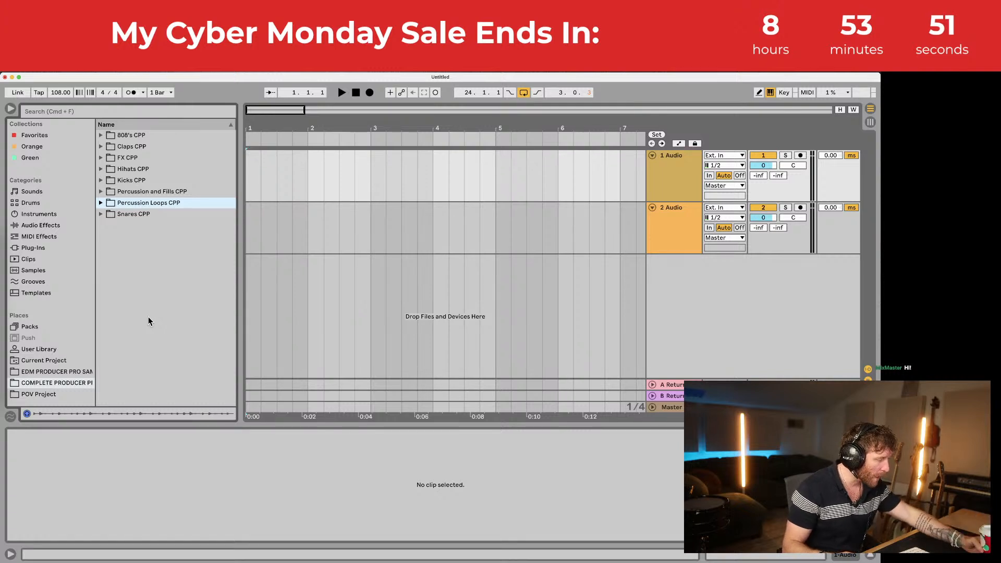
Step: Open the Kicks CPP folder and preview the ASTRO, Friendo and Haus kick samples
{"action": "left_click", "coordinate": [100, 202]}
{"action": "left_click", "coordinate": [101, 203]}
{"action": "left_click", "coordinate": [100, 180]}
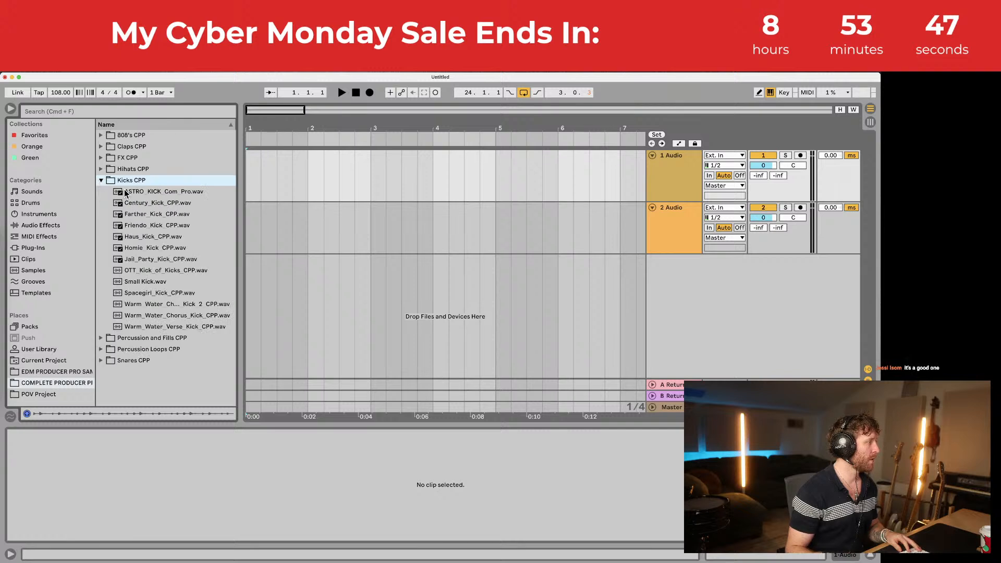
{"action": "left_click", "coordinate": [126, 192]}
{"action": "left_click", "coordinate": [139, 204]}
{"action": "left_click", "coordinate": [140, 214]}
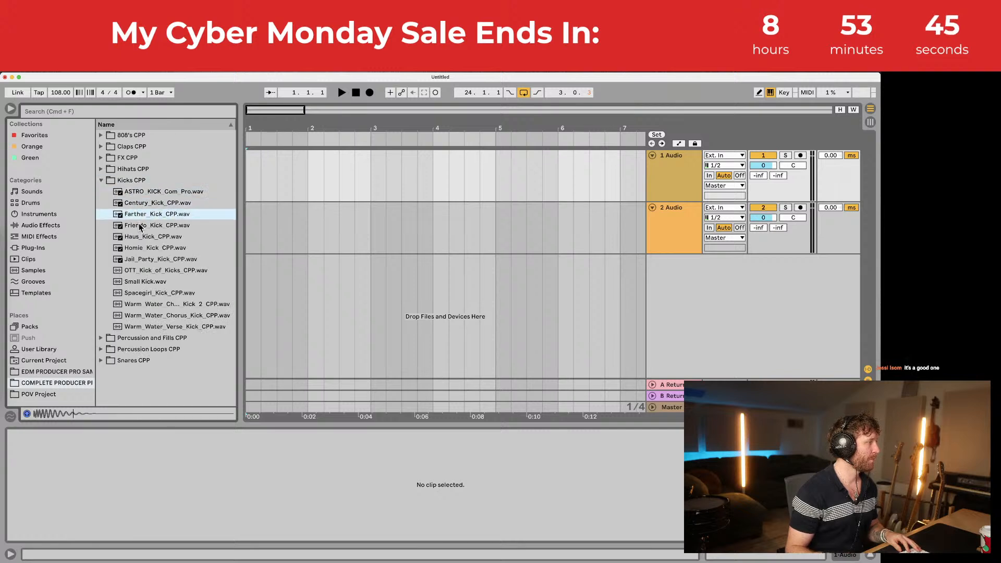
{"action": "left_click", "coordinate": [140, 226]}
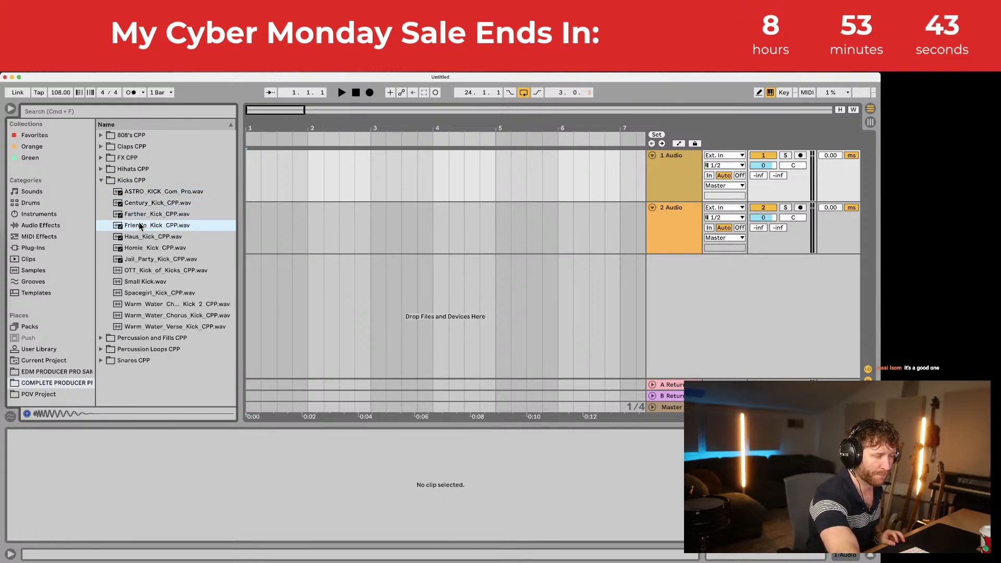
{"action": "left_click", "coordinate": [152, 237]}
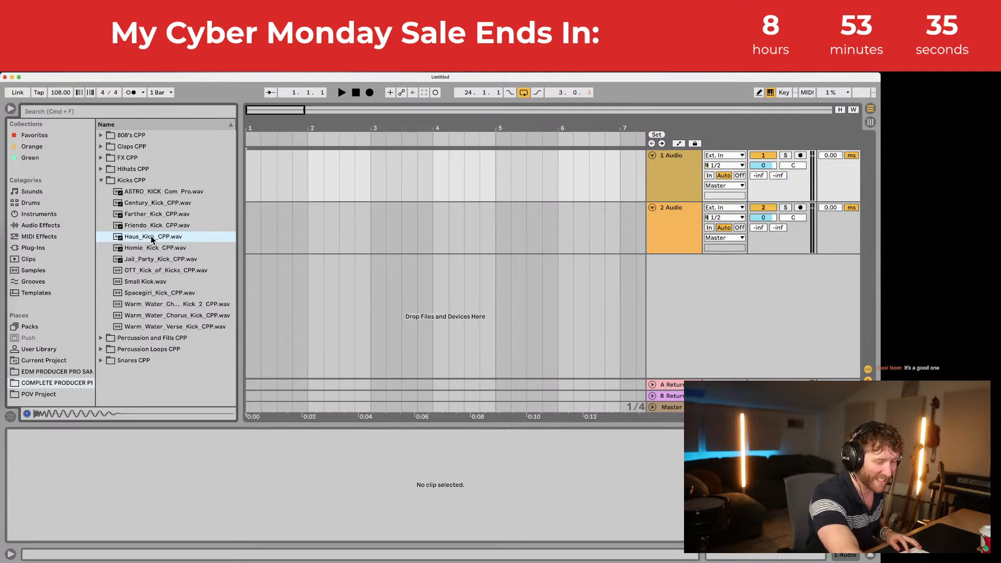
Step: Compare neighbouring kicks during playback, then place Friendo_Kick_CPP.wav on track 1
{"action": "key", "text": "space"}
{"action": "key", "text": "space"}
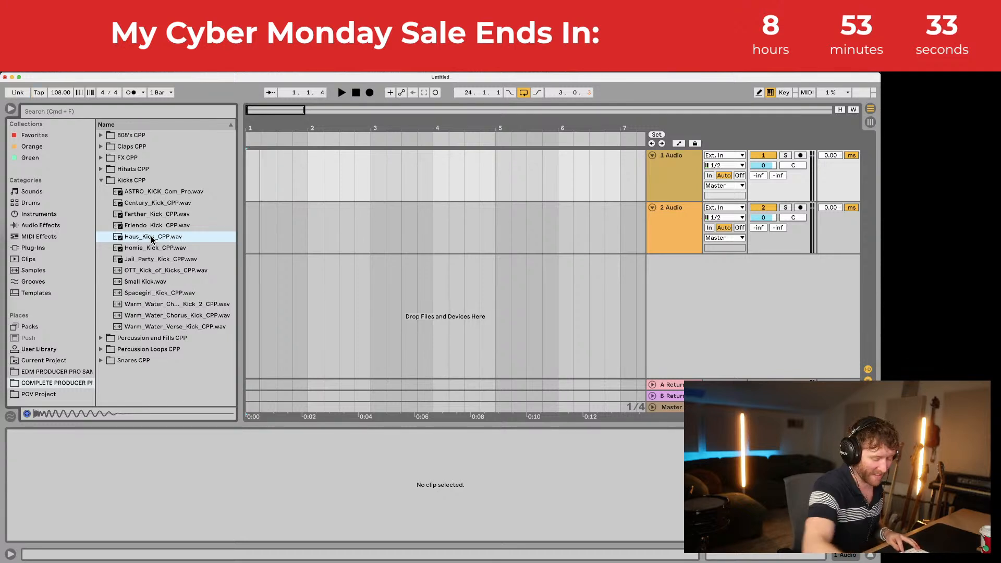
{"action": "left_click", "coordinate": [155, 239]}
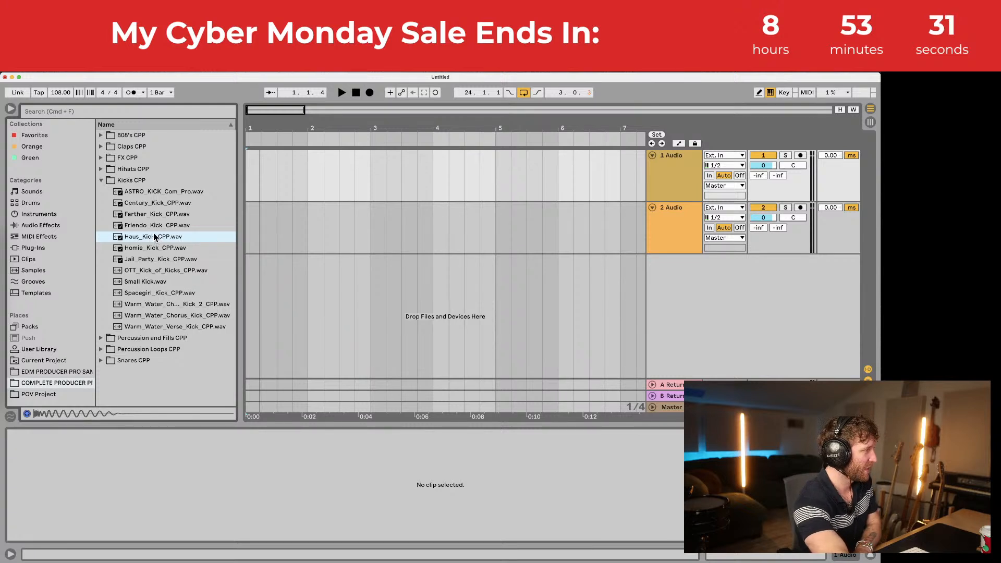
{"action": "key", "text": "Up"}
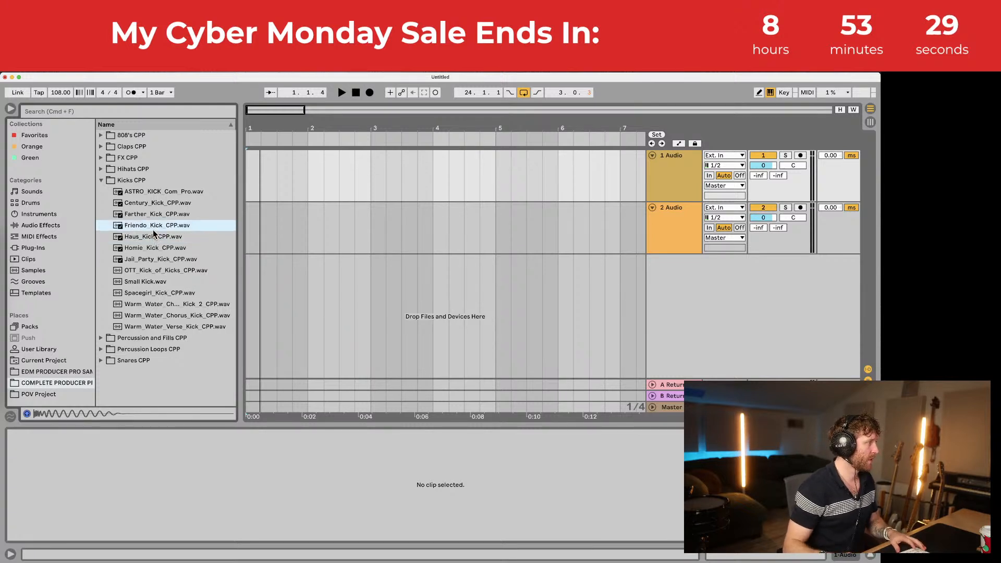
{"action": "left_click", "coordinate": [141, 238]}
{"action": "left_click", "coordinate": [142, 248]}
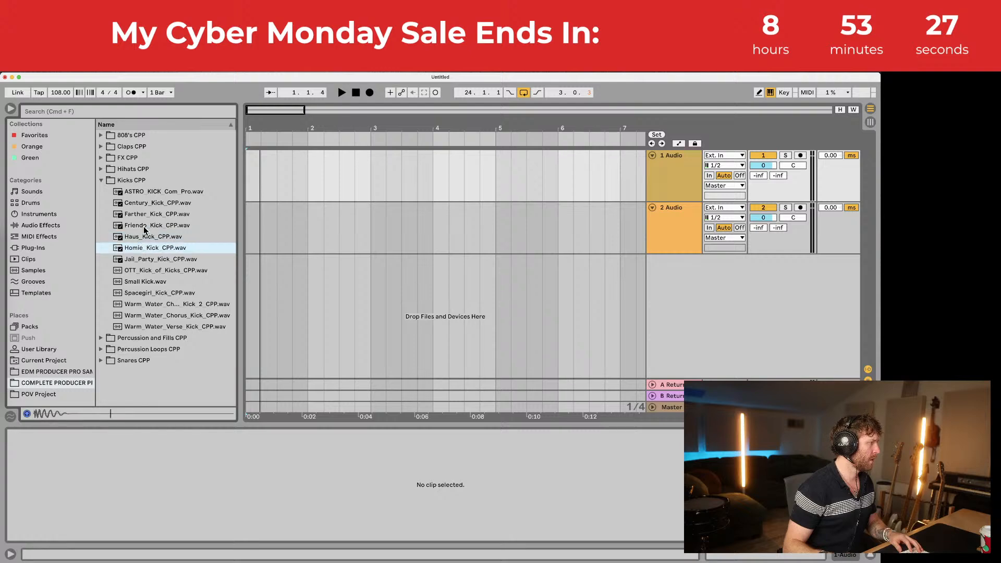
{"action": "left_click", "coordinate": [143, 225]}
{"action": "left_click", "coordinate": [145, 214]}
{"action": "left_click_drag", "start_coordinate": [143, 226], "coordinate": [251, 177]}
Step: Trim the Friendo kick clip to a short hit (End 0.155) and audition it
{"action": "left_click", "coordinate": [251, 135]}
{"action": "key", "text": "space"}
{"action": "left_click_drag", "start_coordinate": [251, 129], "coordinate": [267, 156]}
{"action": "left_click", "coordinate": [266, 155]}
{"action": "key", "text": "space"}
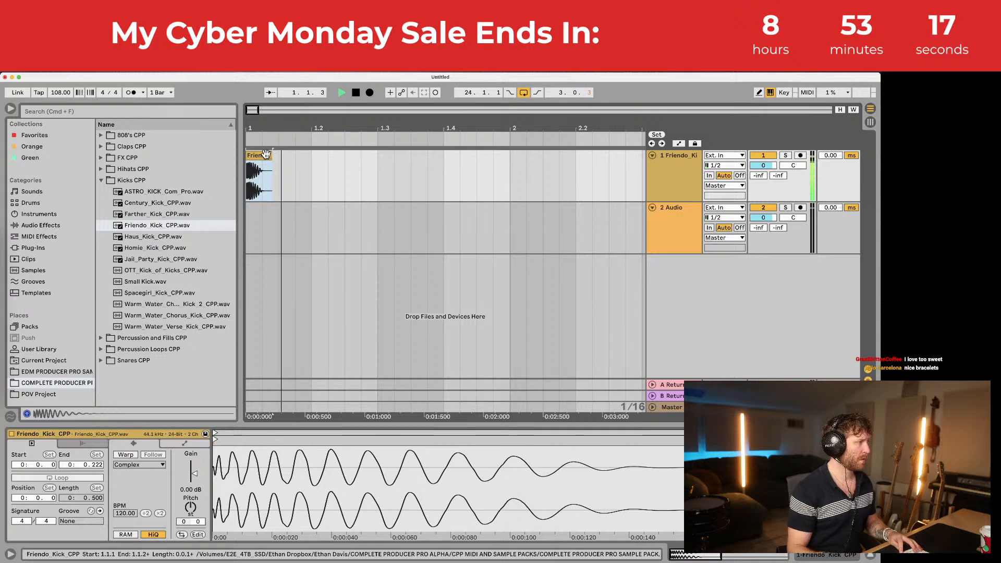
{"action": "key", "text": "space"}
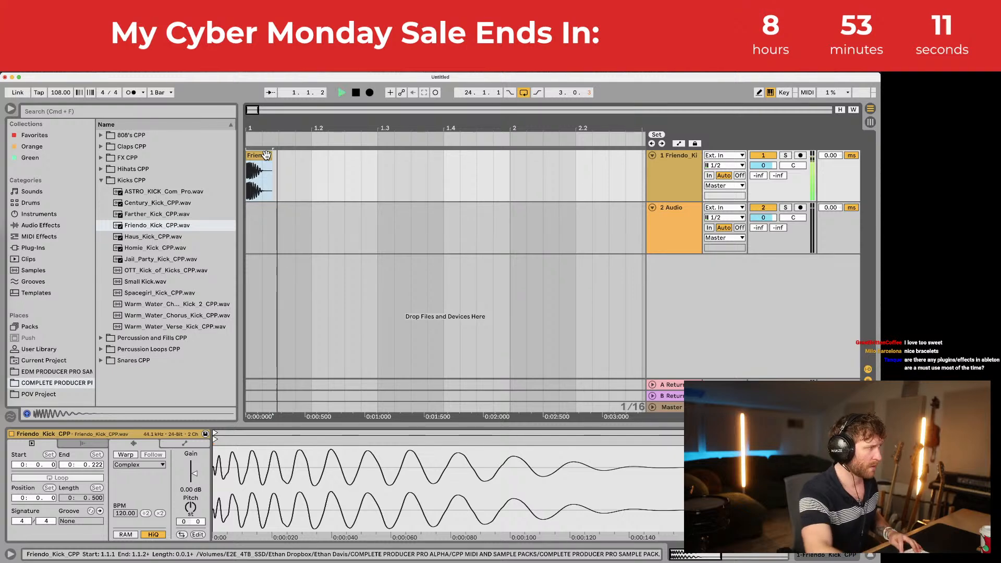
{"action": "left_click", "coordinate": [266, 163]}
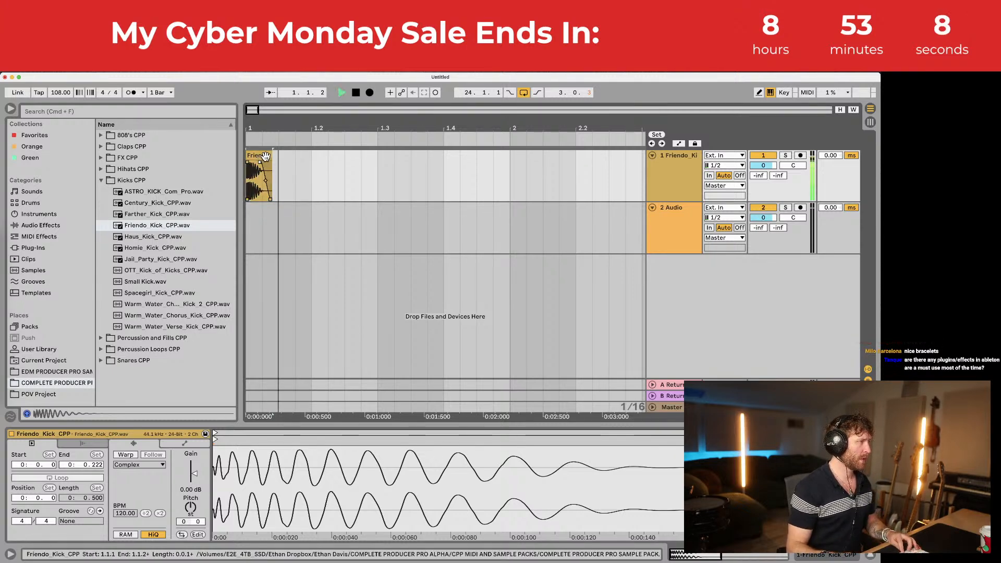
{"action": "left_click_drag", "start_coordinate": [271, 163], "coordinate": [246, 167]}
{"action": "key", "text": "space"}
{"action": "key", "text": "space"}
Step: Copy the kick across the bar, keep only beats 1 and 3, and add a MIDI track
{"action": "left_click_drag", "start_coordinate": [278, 130], "coordinate": [264, 132]}
{"action": "key", "text": "super+d"}
{"action": "key", "text": "super+d"}
{"action": "key", "text": "super+d"}
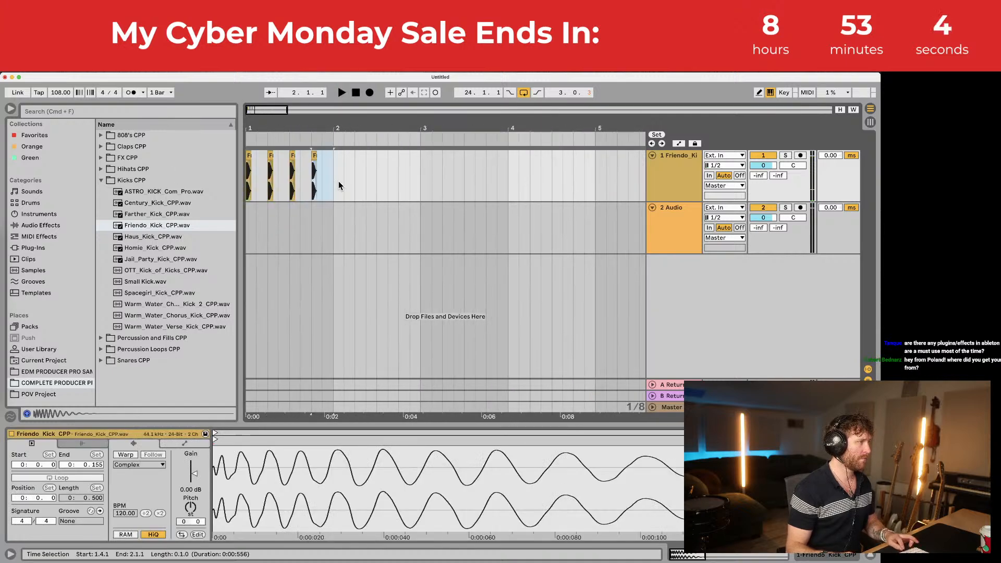
{"action": "key", "text": "super+a"}
{"action": "key", "text": "space"}
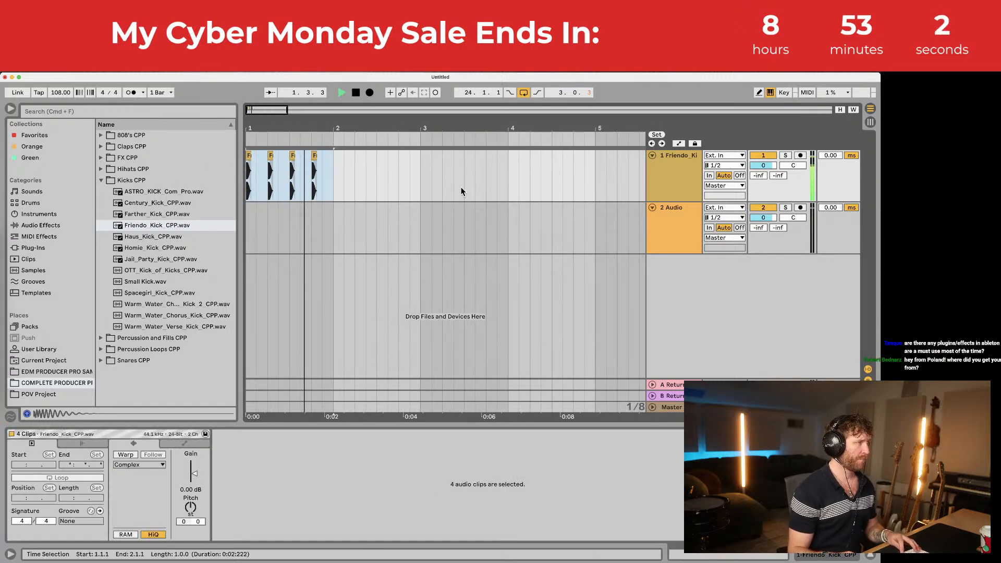
{"action": "key", "text": "space"}
{"action": "left_click", "coordinate": [269, 155]}
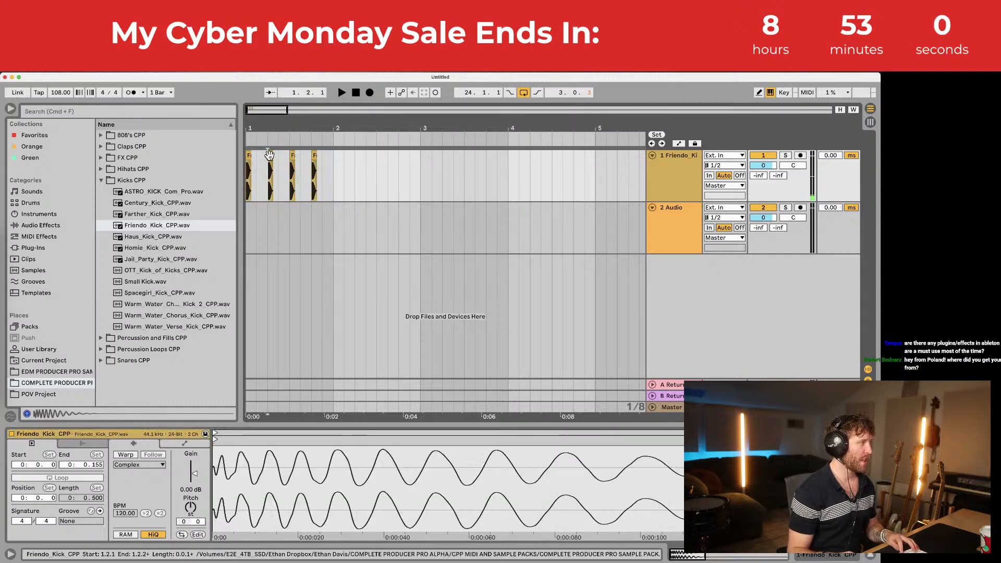
{"action": "key", "text": "Delete"}
{"action": "left_click", "coordinate": [314, 157]}
{"action": "key", "text": "Delete"}
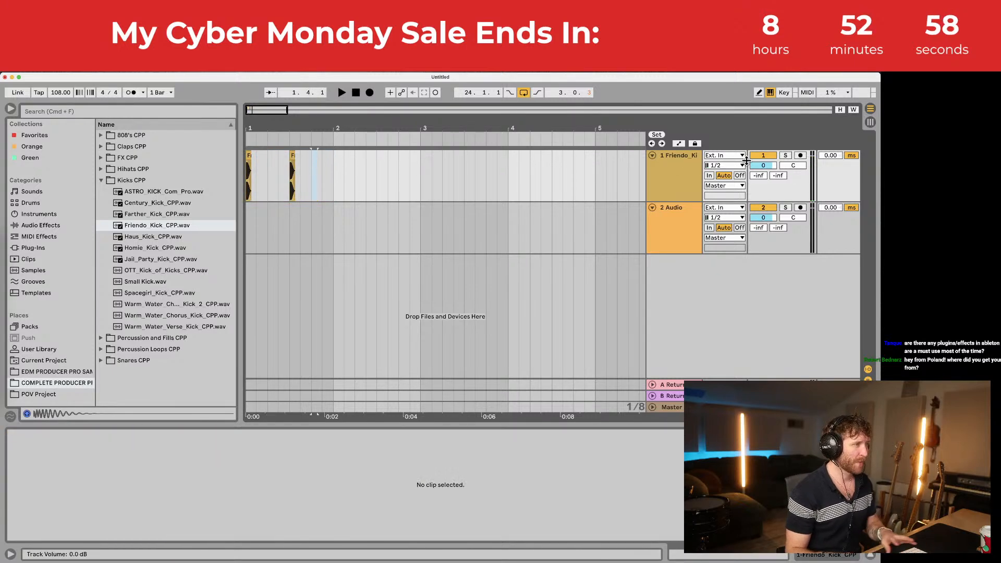
{"action": "left_click", "coordinate": [669, 160]}
{"action": "key", "text": "super+shift+t"}
Step: Save the set under the name 'POP SONG CYBER STREAM!!!'
{"action": "left_click", "coordinate": [672, 217]}
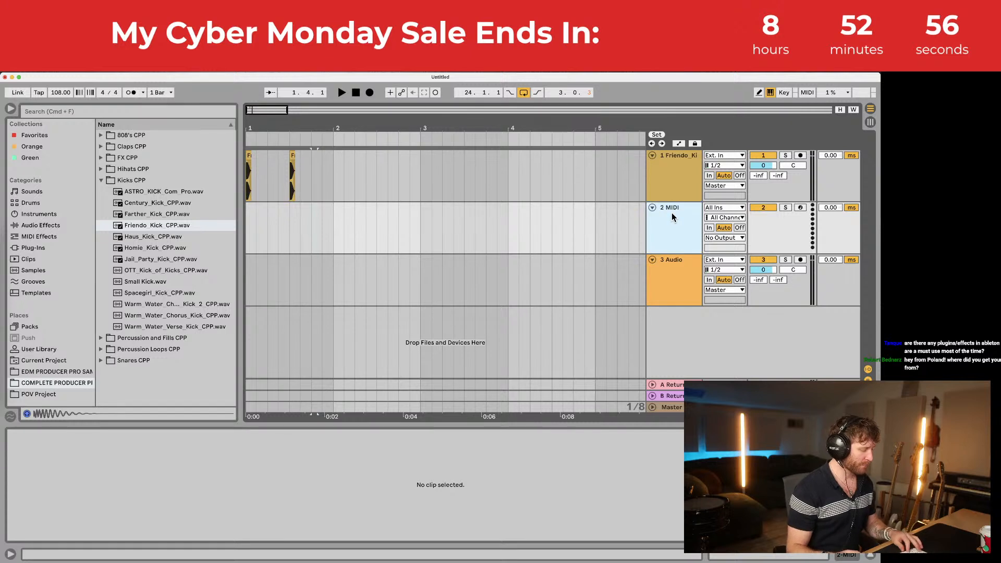
{"action": "key", "text": "super+s"}
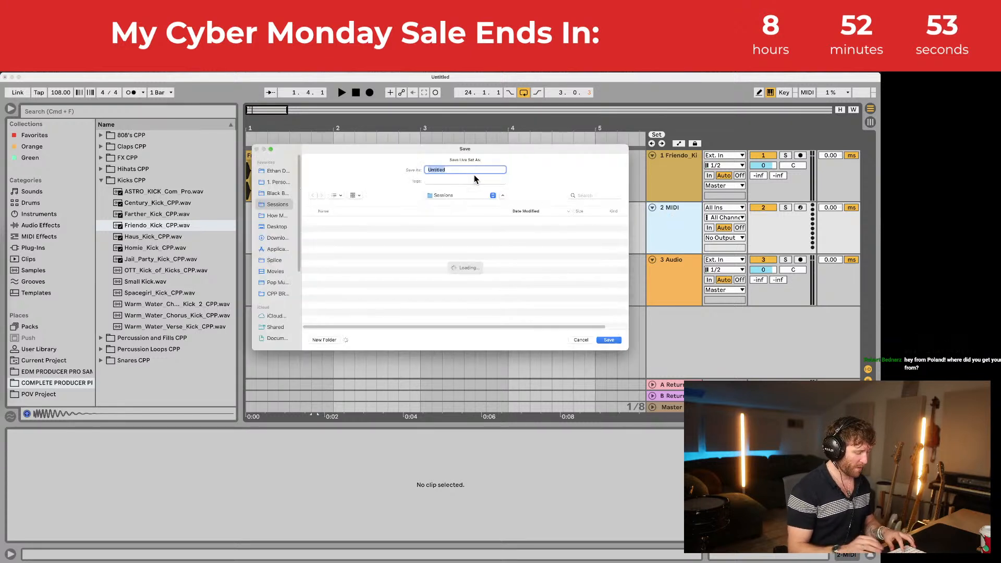
{"action": "type", "text": "POP MUSIC"}
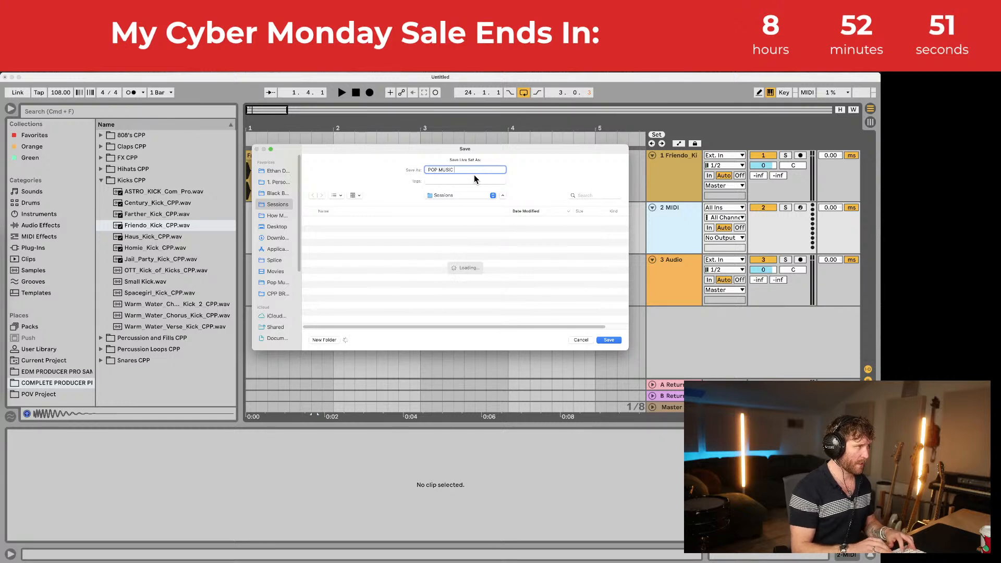
{"action": "key", "text": "BackSpace"}
{"action": "key", "text": "BackSpace"}
{"action": "key", "text": "BackSpace"}
{"action": "key", "text": "BackSpace"}
{"action": "key", "text": "BackSpace"}
{"action": "key", "text": "BackSpace"}
{"action": "type", "text": "SONG "}
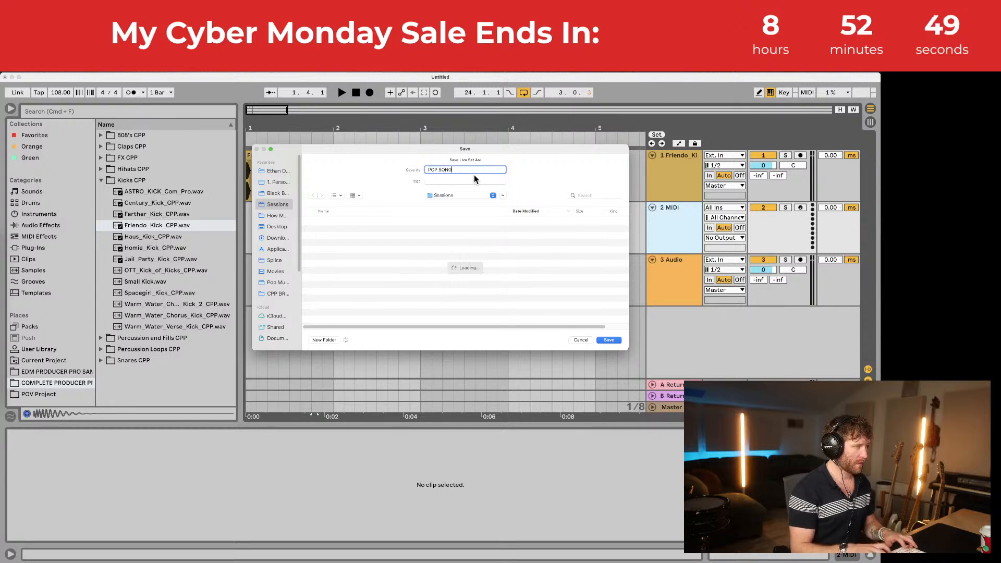
{"action": "type", "text": "CYBER"}
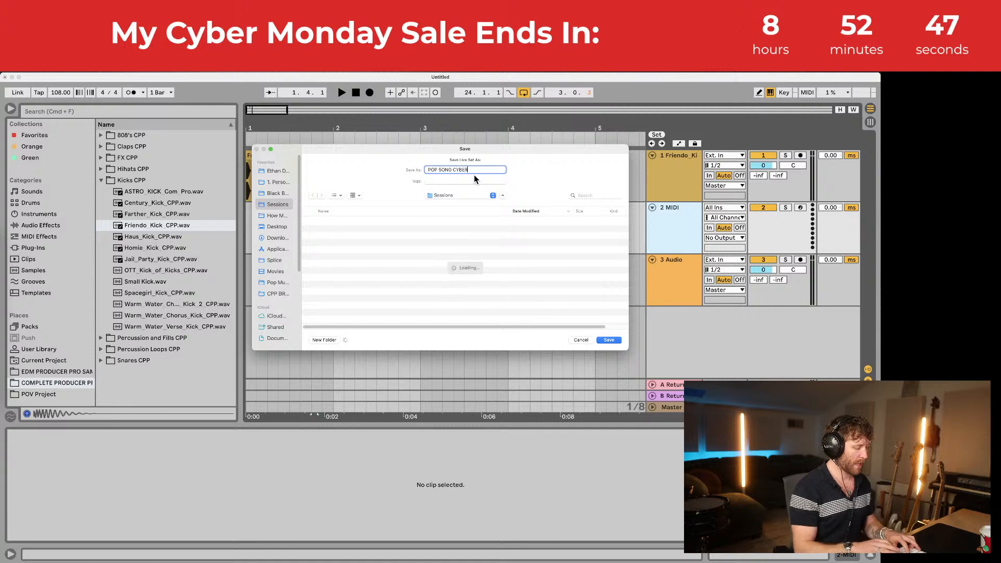
{"action": "type", "text": " STREAM!!!"}
{"action": "key", "text": "Return"}
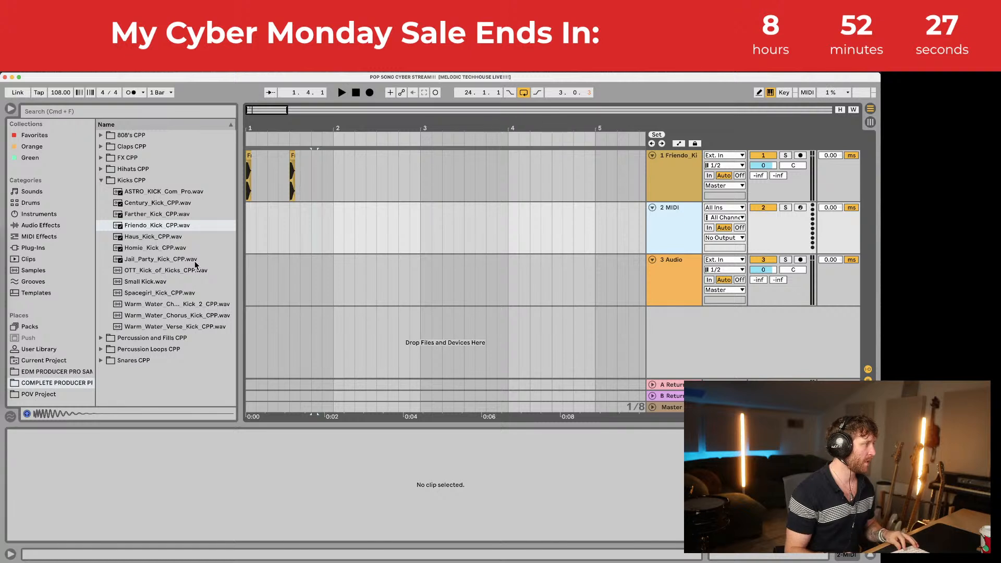
Step: Find Battery 4 under Plug-Ins > VST > Local and drop it onto the 2 MIDI track
{"action": "left_click", "coordinate": [33, 248]}
{"action": "left_click", "coordinate": [111, 147]}
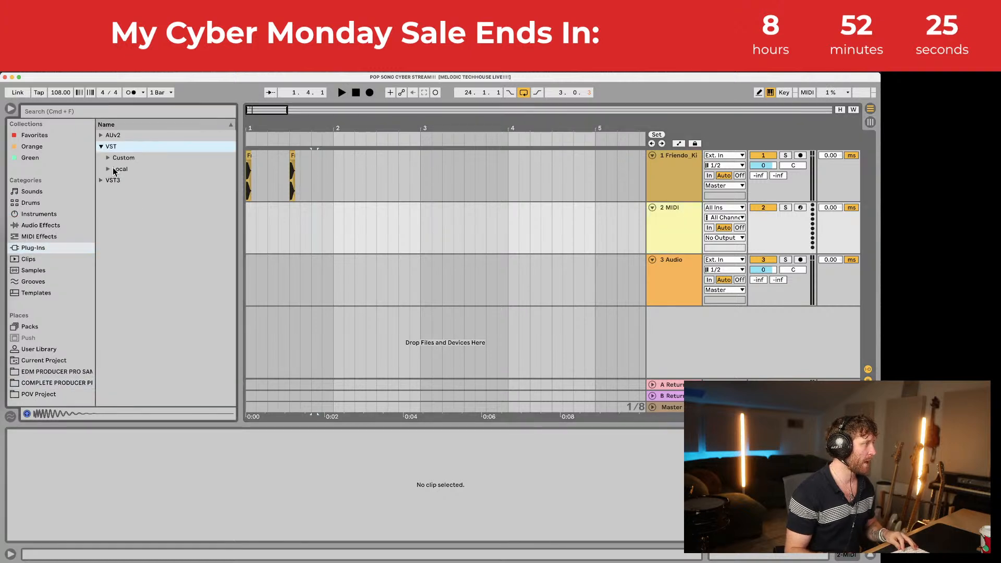
{"action": "left_click", "coordinate": [109, 169]}
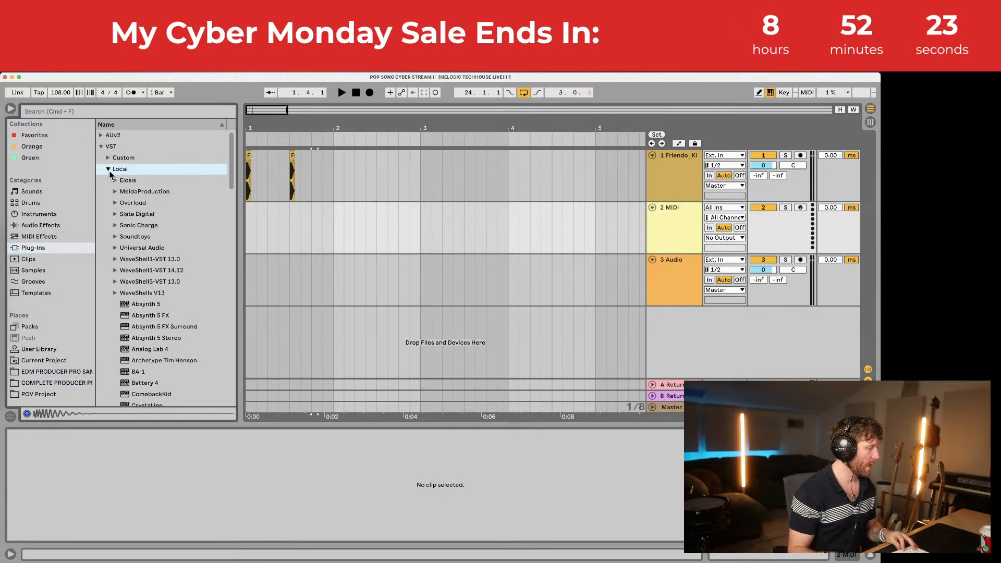
{"action": "scroll", "coordinate": [162, 302], "scroll_direction": "down", "scroll_amount": 15}
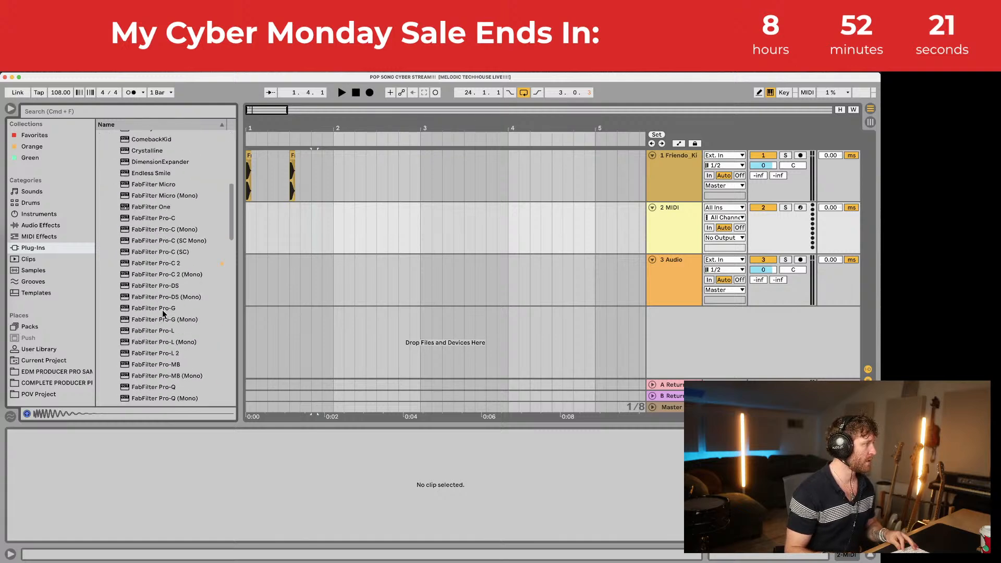
{"action": "scroll", "coordinate": [163, 314], "scroll_direction": "down", "scroll_amount": 3}
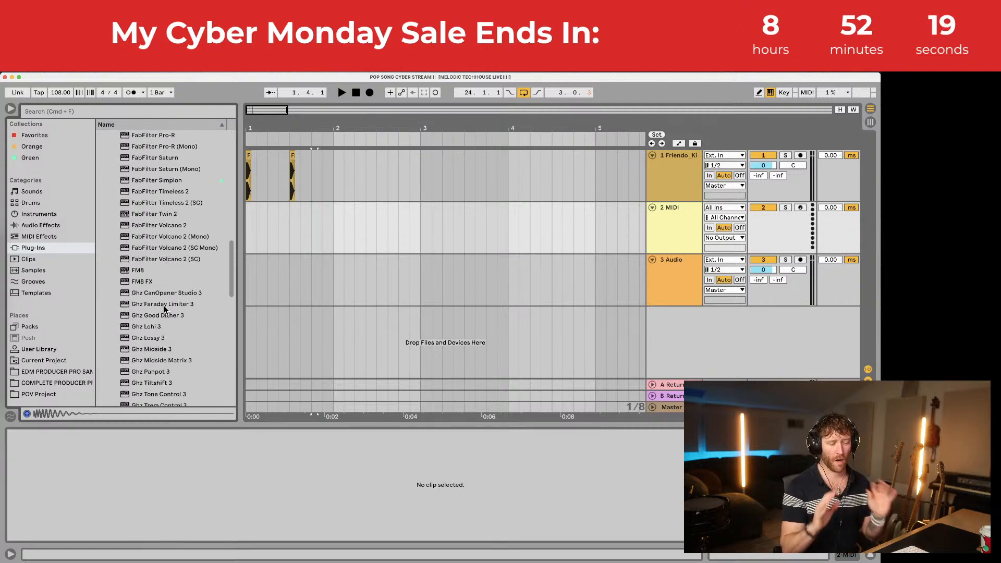
{"action": "scroll", "coordinate": [164, 308], "scroll_direction": "down", "scroll_amount": 15}
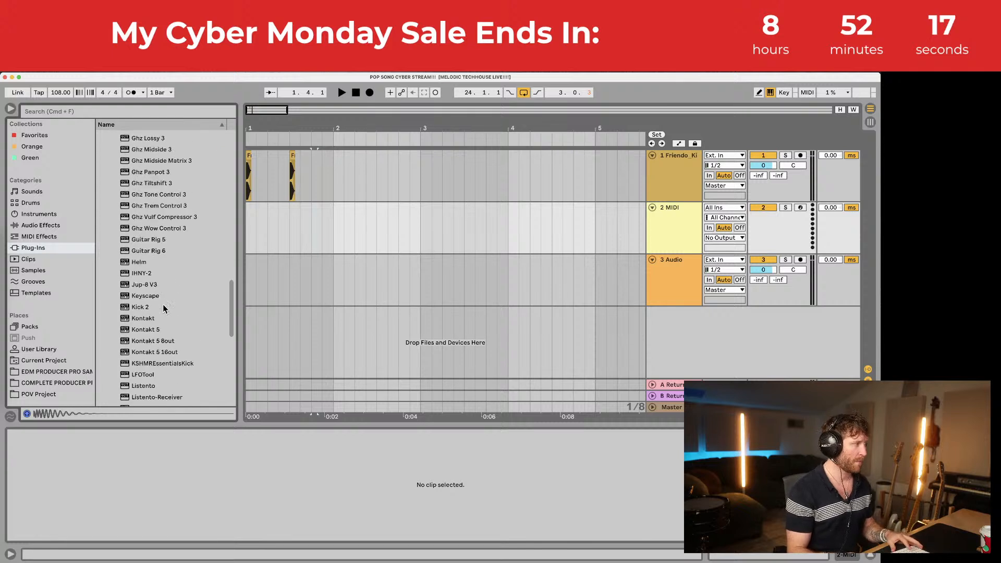
{"action": "scroll", "coordinate": [163, 302], "scroll_direction": "down", "scroll_amount": 4}
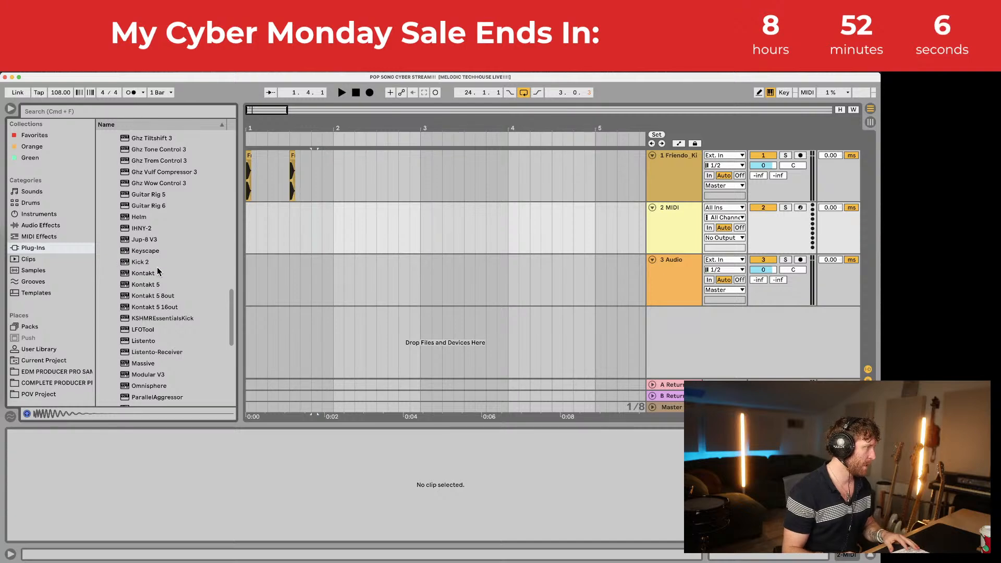
{"action": "scroll", "coordinate": [157, 270], "scroll_direction": "up", "scroll_amount": 15}
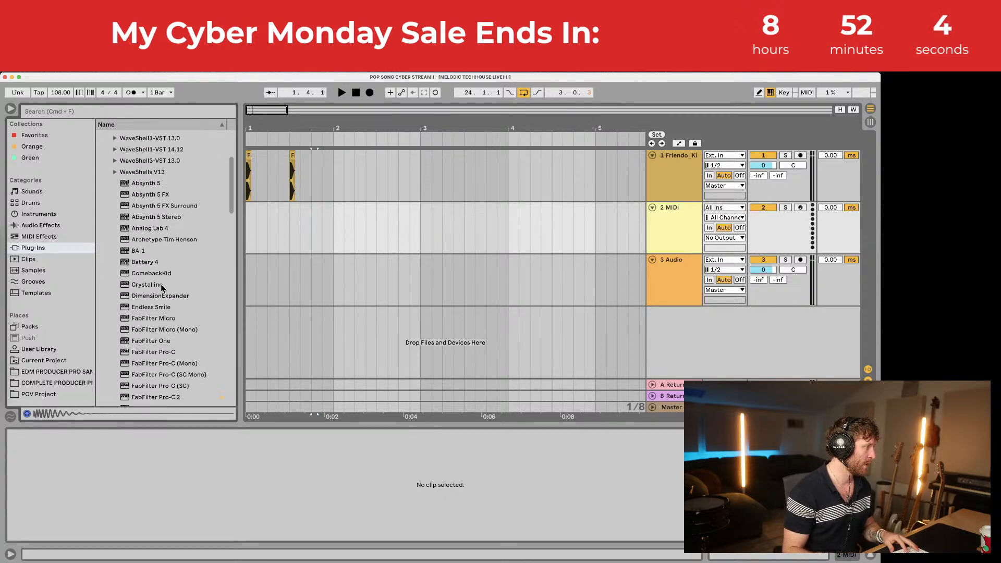
{"action": "scroll", "coordinate": [161, 281], "scroll_direction": "down", "scroll_amount": 4}
{"action": "left_click", "coordinate": [146, 237]}
{"action": "left_click_drag", "start_coordinate": [283, 220], "coordinate": [319, 219]}
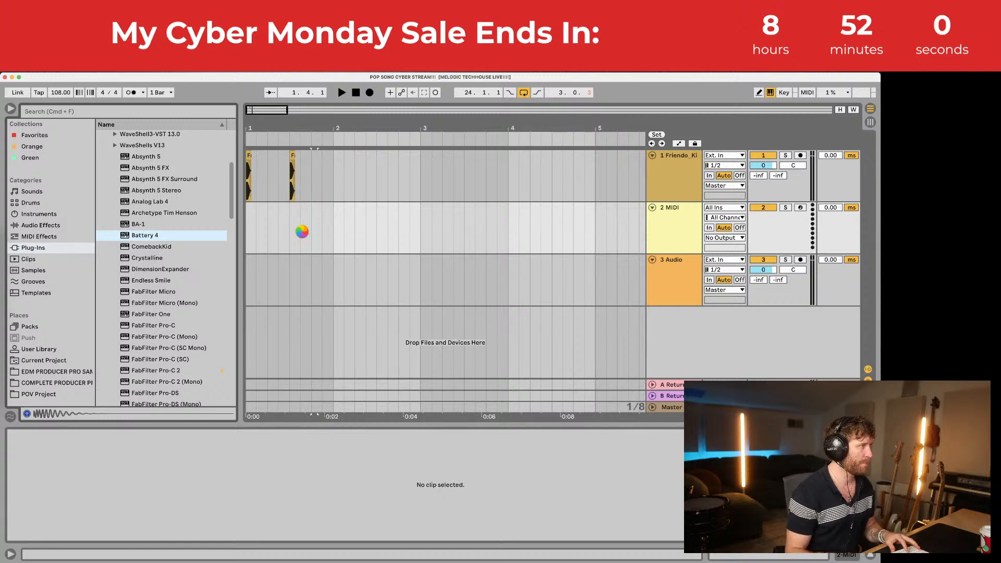
Step: Load the Bedroom_Drums_Battery kit, preview Bright Snare, Dead Snare Loose and Hi Snare, then close Battery
{"action": "double_click", "coordinate": [52, 142]}
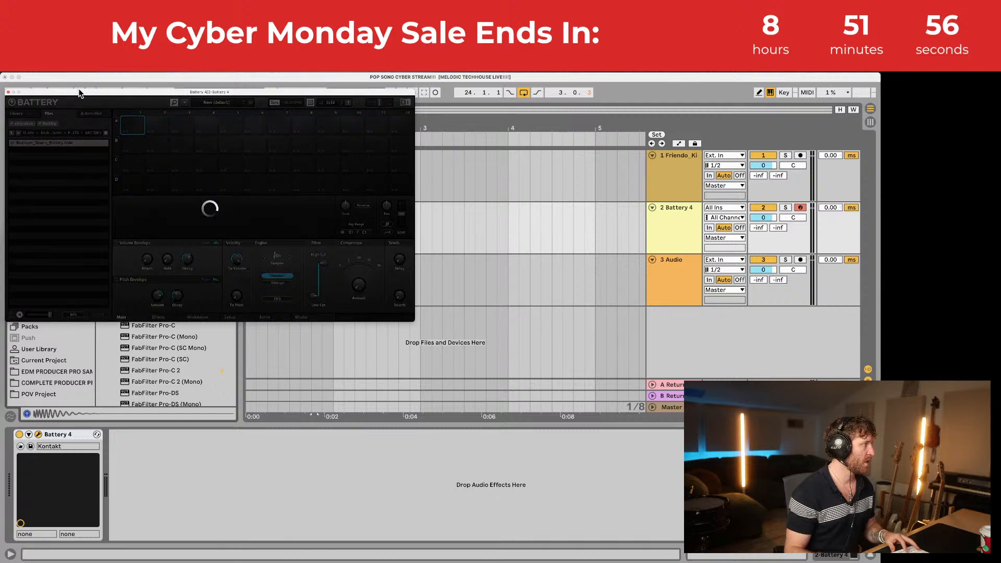
{"action": "left_click_drag", "start_coordinate": [74, 94], "coordinate": [126, 116]}
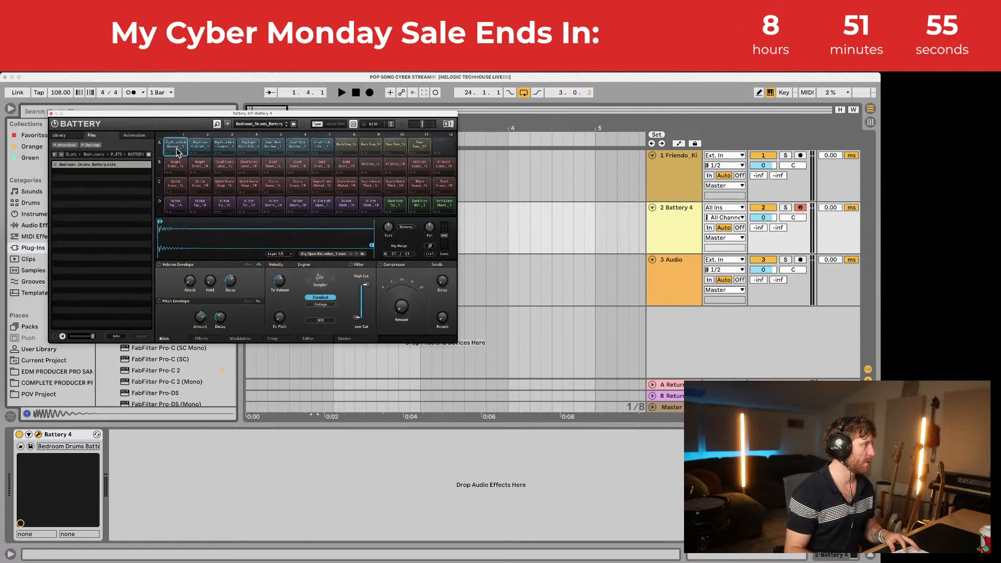
{"action": "left_click", "coordinate": [200, 166]}
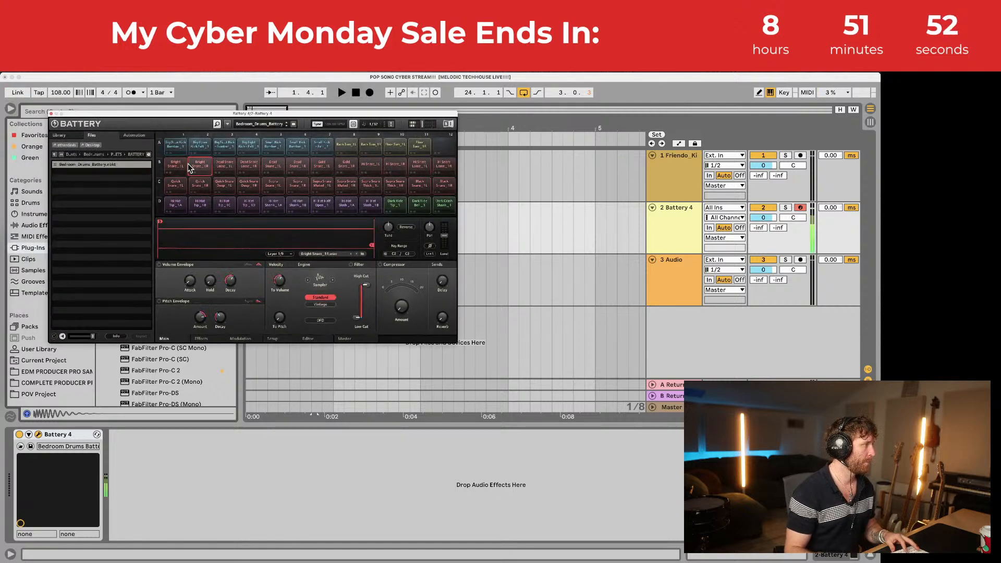
{"action": "left_click", "coordinate": [249, 165]}
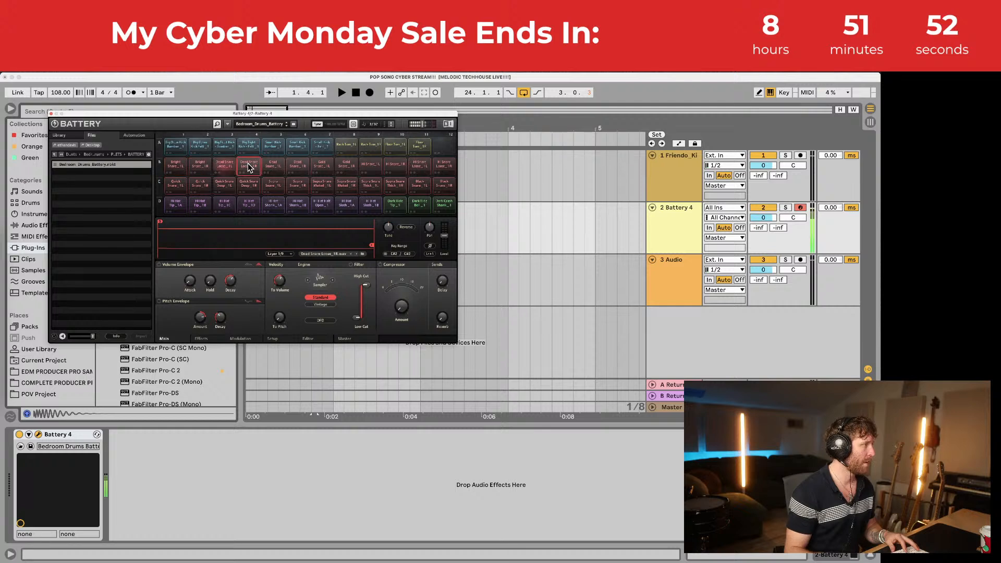
{"action": "left_click", "coordinate": [389, 167]}
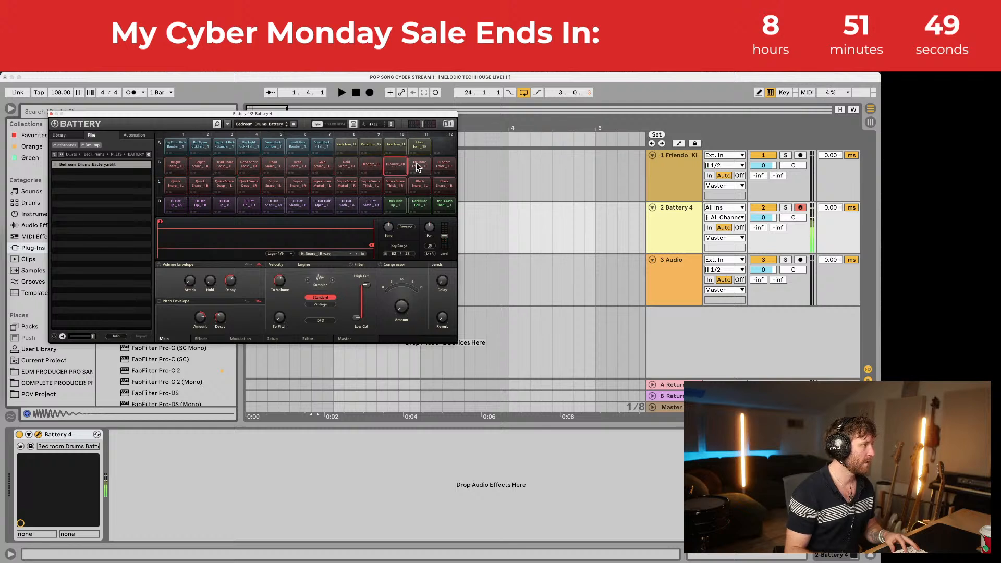
{"action": "left_click", "coordinate": [396, 168]}
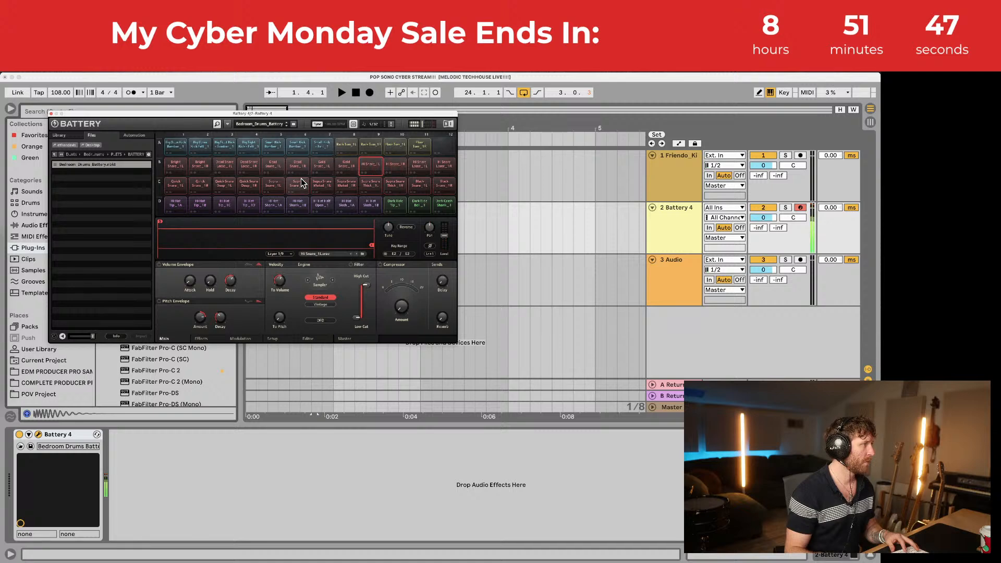
{"action": "left_click", "coordinate": [51, 113]}
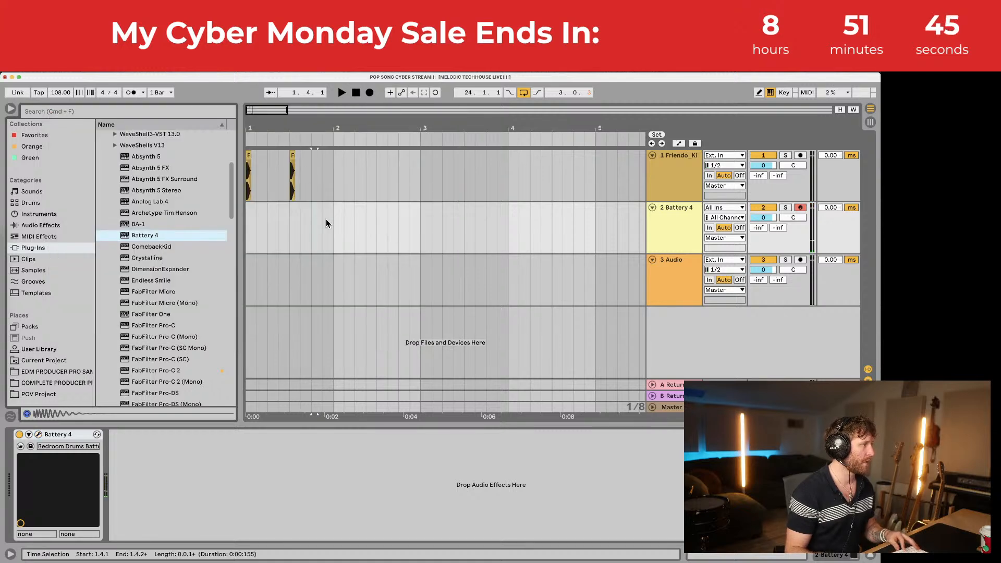
Step: Create an empty one-bar MIDI clip on the Battery 4 track and enlarge its note editor
{"action": "left_click_drag", "start_coordinate": [327, 219], "coordinate": [248, 222]}
{"action": "key", "text": "super+shift+m"}
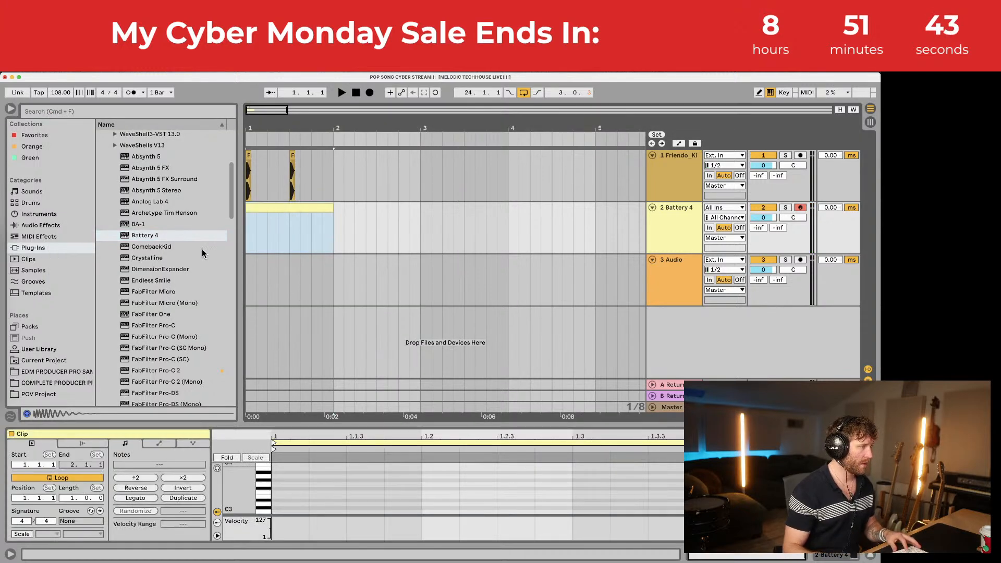
{"action": "left_click", "coordinate": [421, 427]}
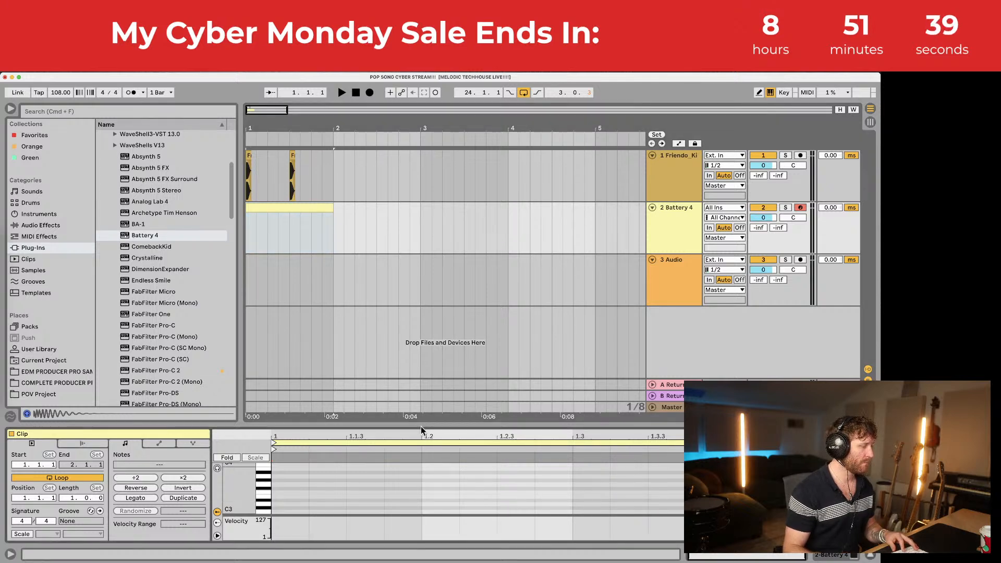
{"action": "left_click_drag", "start_coordinate": [423, 425], "coordinate": [430, 300]}
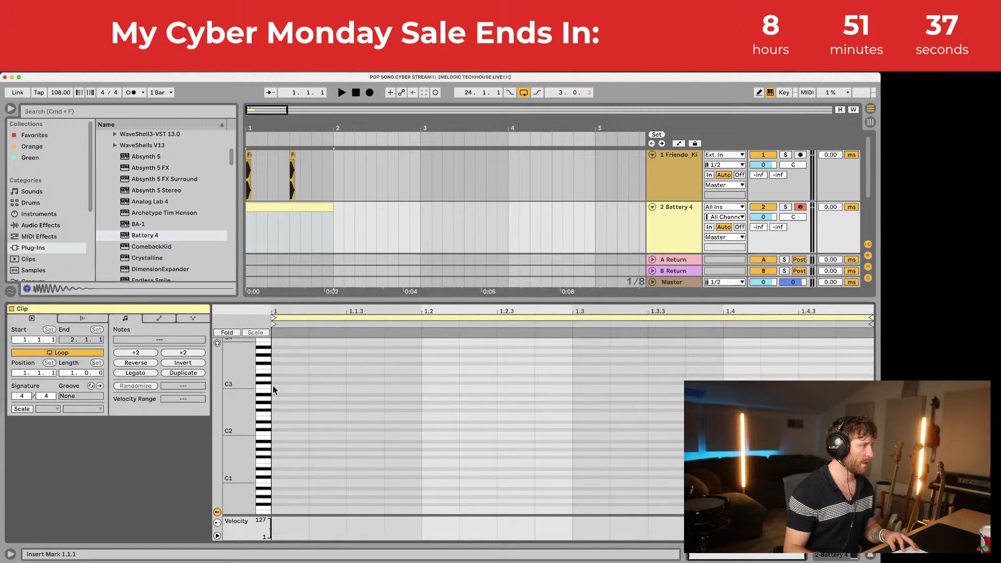
{"action": "left_click_drag", "start_coordinate": [240, 387], "coordinate": [268, 415]}
{"action": "key", "text": "space"}
{"action": "key", "text": "space"}
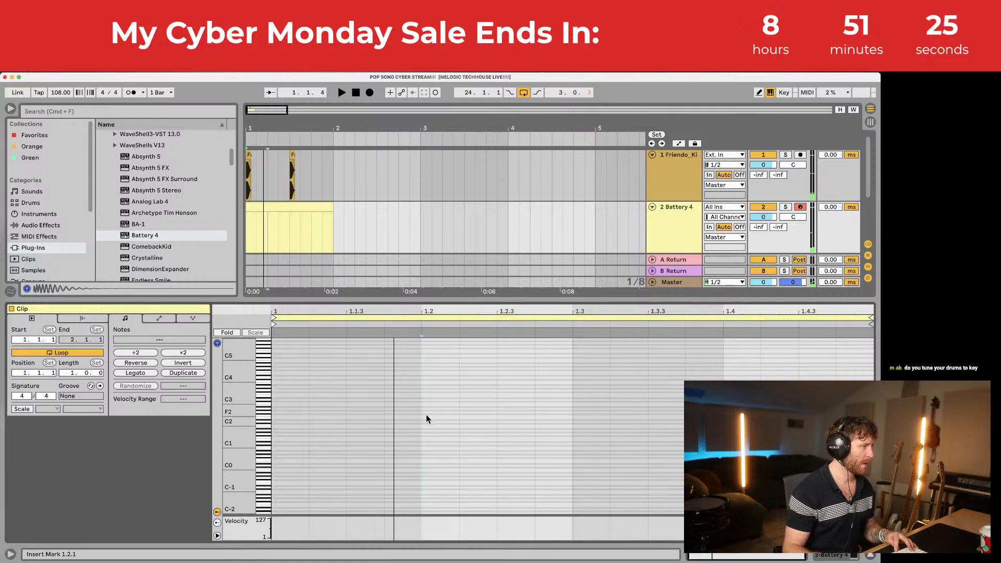
Step: Draw an F#2 snare on beat 1.2 and a second hit on 1.4, then play the pattern back
{"action": "left_click", "coordinate": [427, 415]}
{"action": "key", "text": "space"}
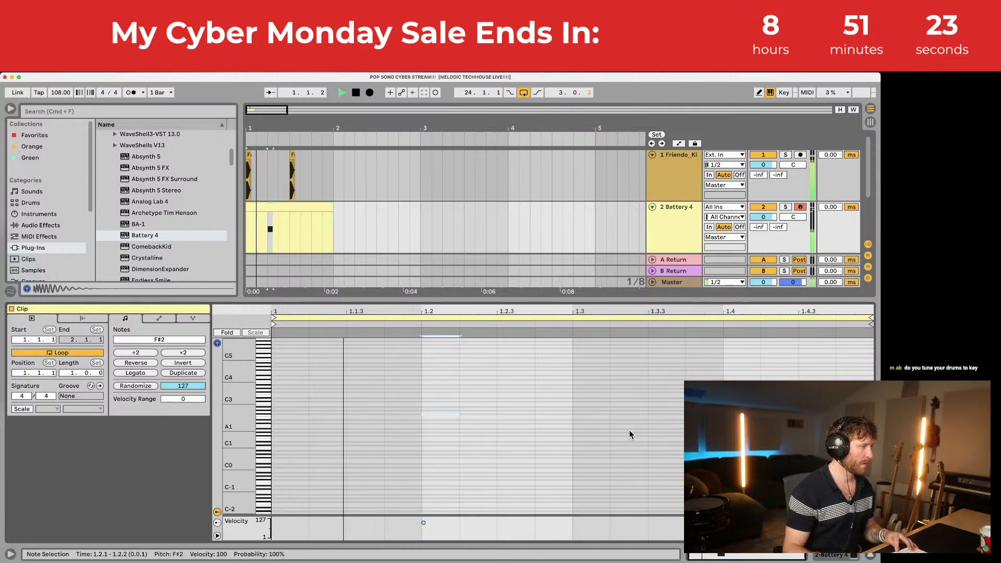
{"action": "key", "text": "space"}
{"action": "double_click", "coordinate": [730, 412]}
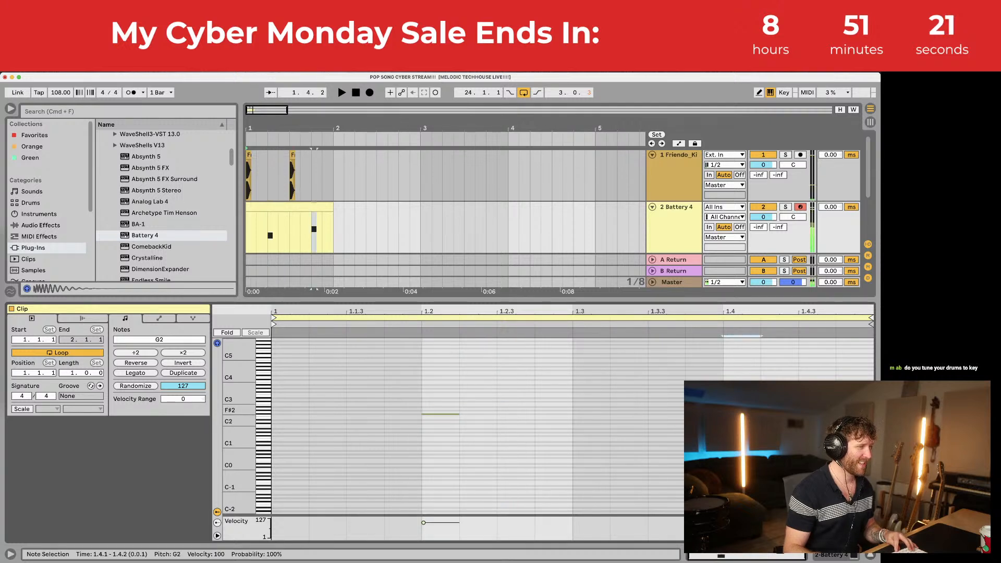
{"action": "key", "text": "Down"}
{"action": "key", "text": "space"}
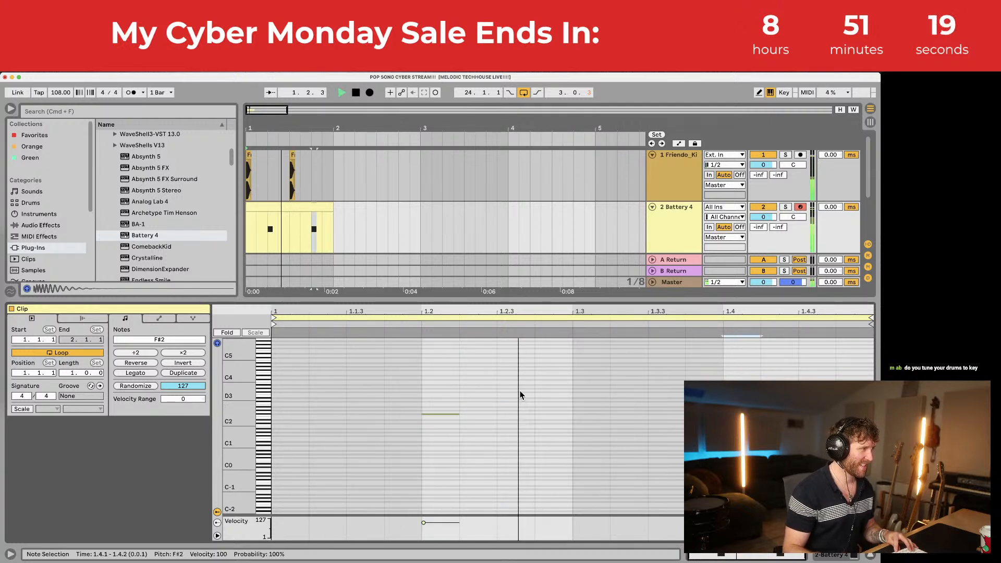
{"action": "key", "text": "space"}
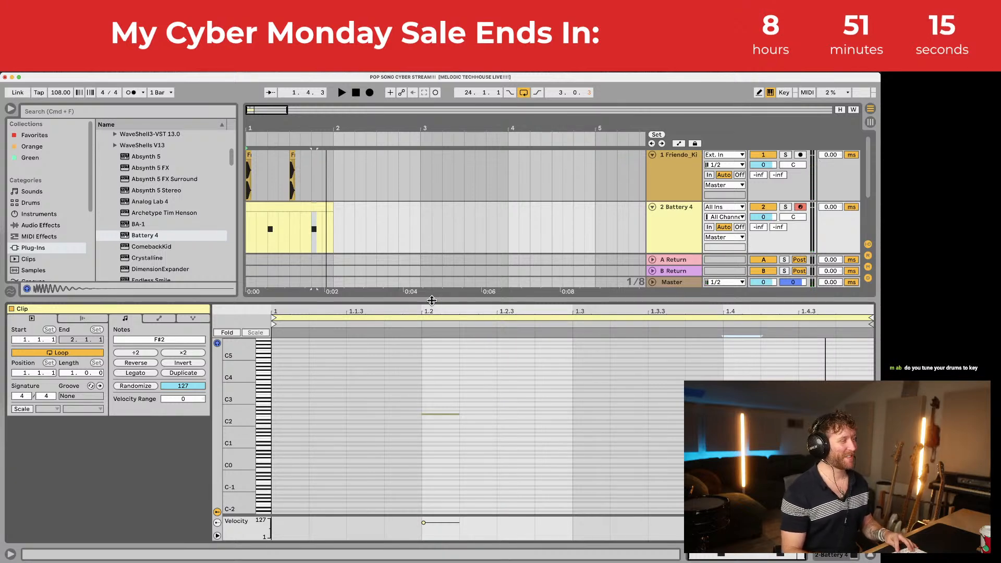
{"action": "left_click_drag", "start_coordinate": [431, 301], "coordinate": [431, 387]}
{"action": "scroll", "coordinate": [446, 435], "scroll_direction": "down", "scroll_amount": 1}
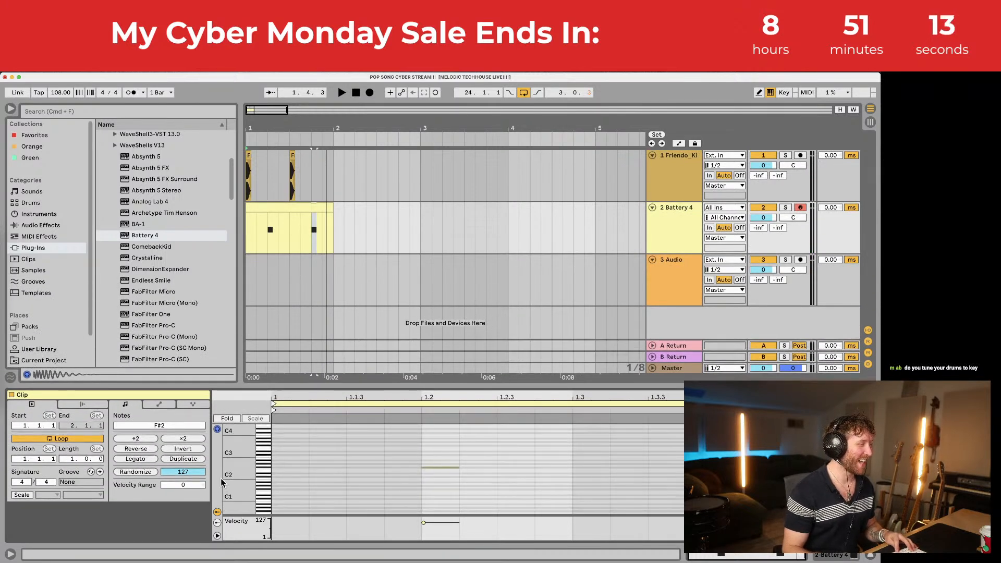
Step: Widen the C1–C3 note range, play the drums, and delete the Friendo Kick track
{"action": "left_click_drag", "start_coordinate": [223, 482], "coordinate": [244, 481]}
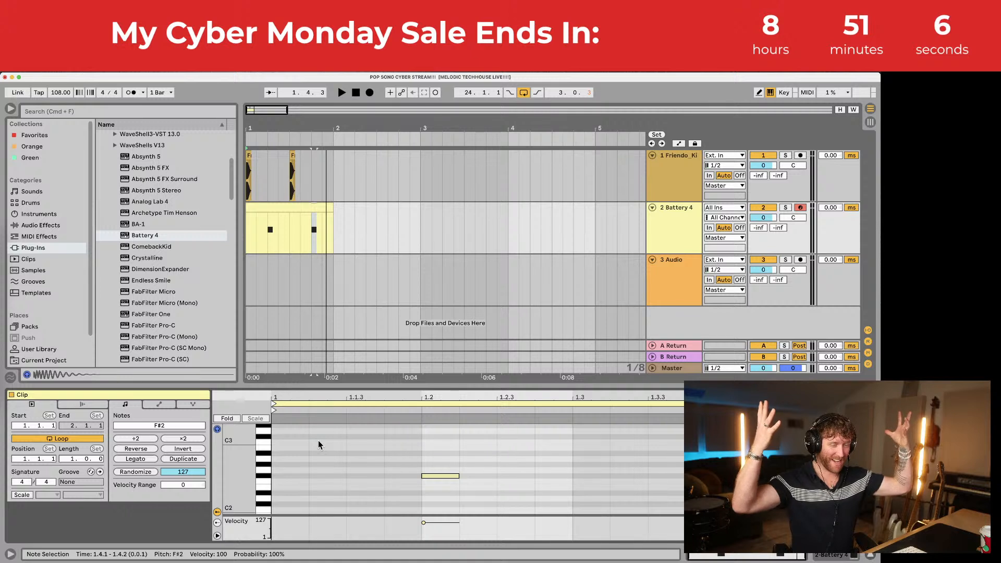
{"action": "key", "text": "space"}
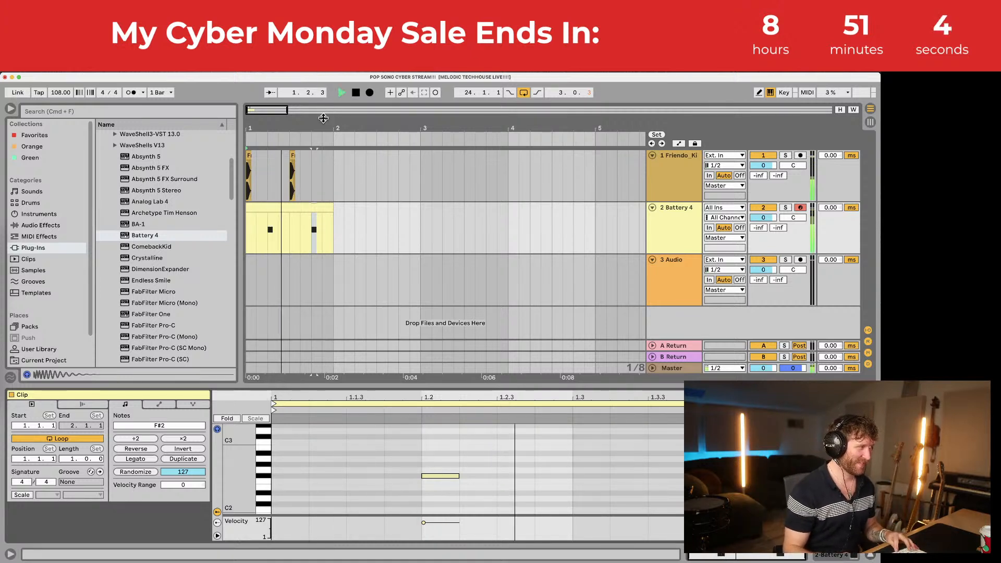
{"action": "key", "text": "space"}
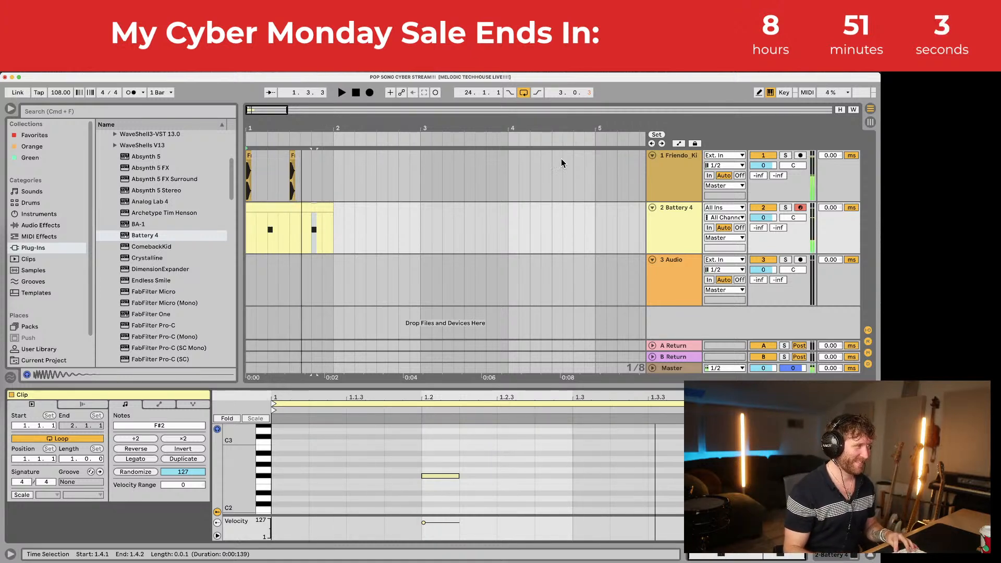
{"action": "left_click", "coordinate": [685, 164]}
{"action": "left_click", "coordinate": [688, 237]}
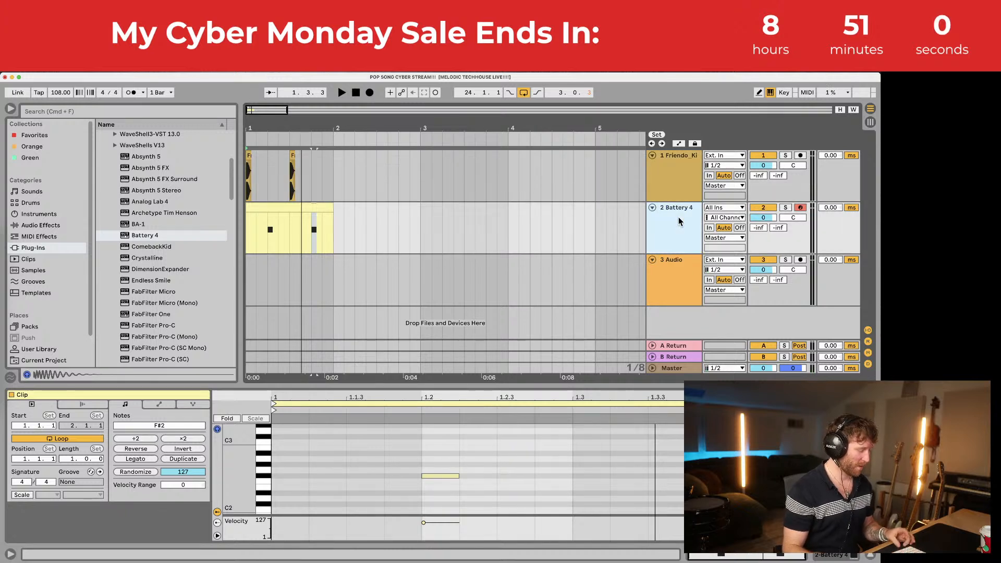
{"action": "left_click", "coordinate": [682, 164]}
{"action": "key", "text": "Delete"}
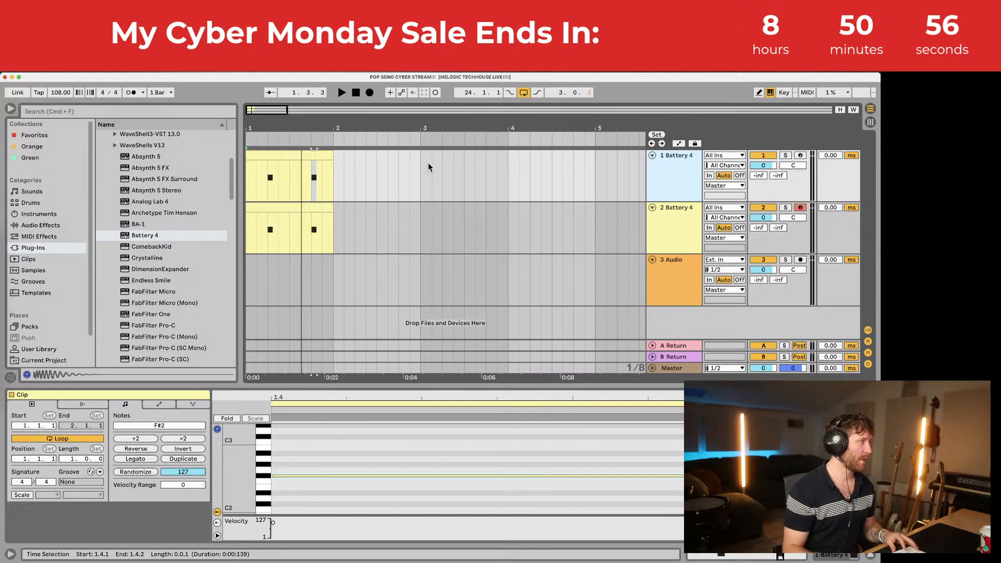
Step: Colour the first Battery 4 track and its clip teal
{"action": "right_click", "coordinate": [677, 158]}
{"action": "left_click", "coordinate": [744, 358]}
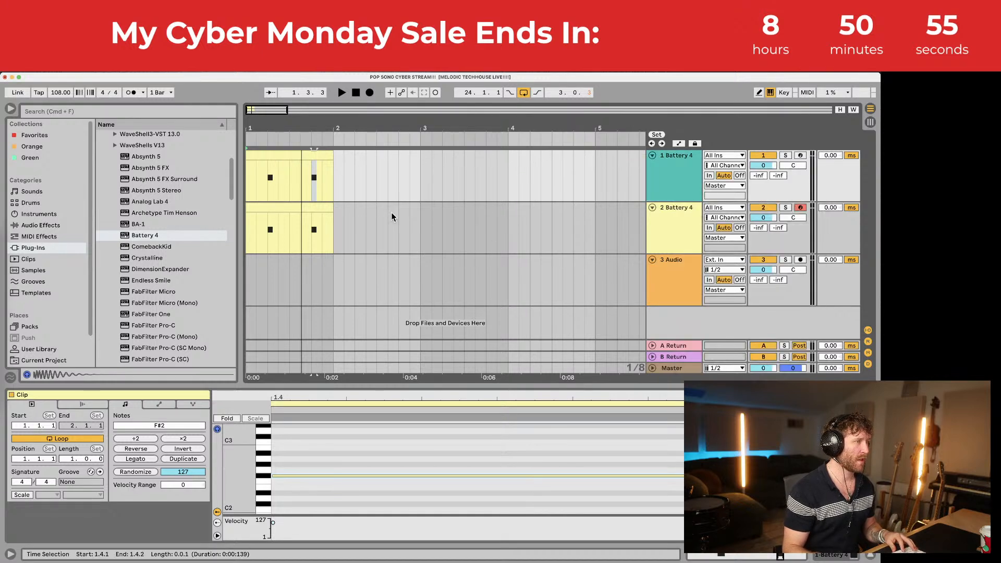
{"action": "left_click", "coordinate": [294, 161]}
{"action": "right_click", "coordinate": [295, 162]}
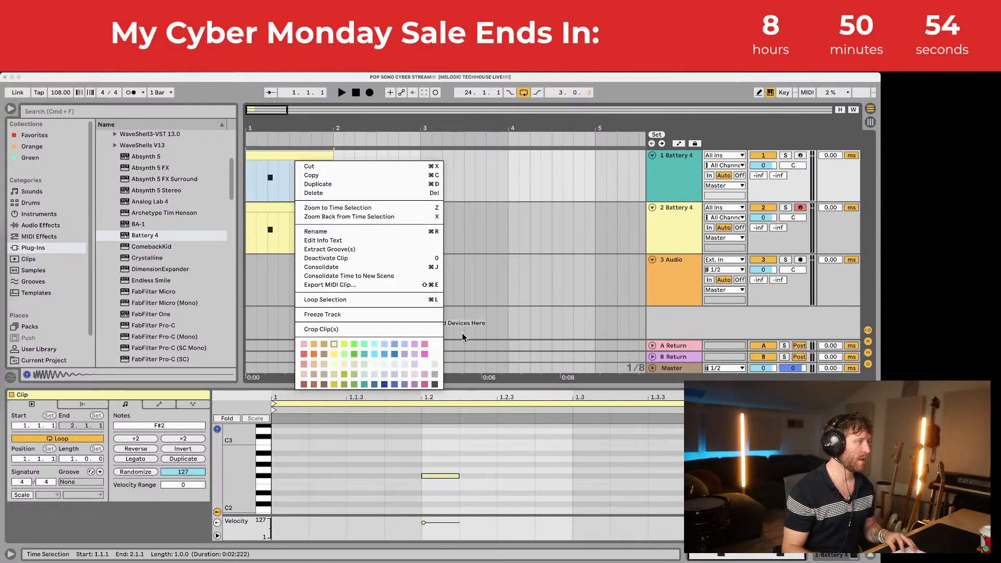
{"action": "left_click", "coordinate": [364, 355]}
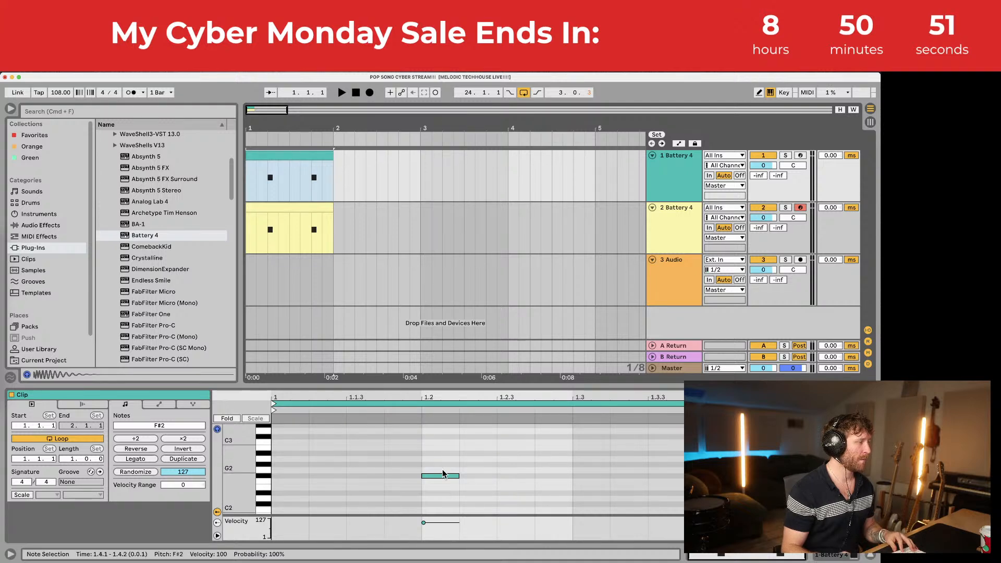
{"action": "left_click_drag", "start_coordinate": [365, 386], "coordinate": [393, 290]}
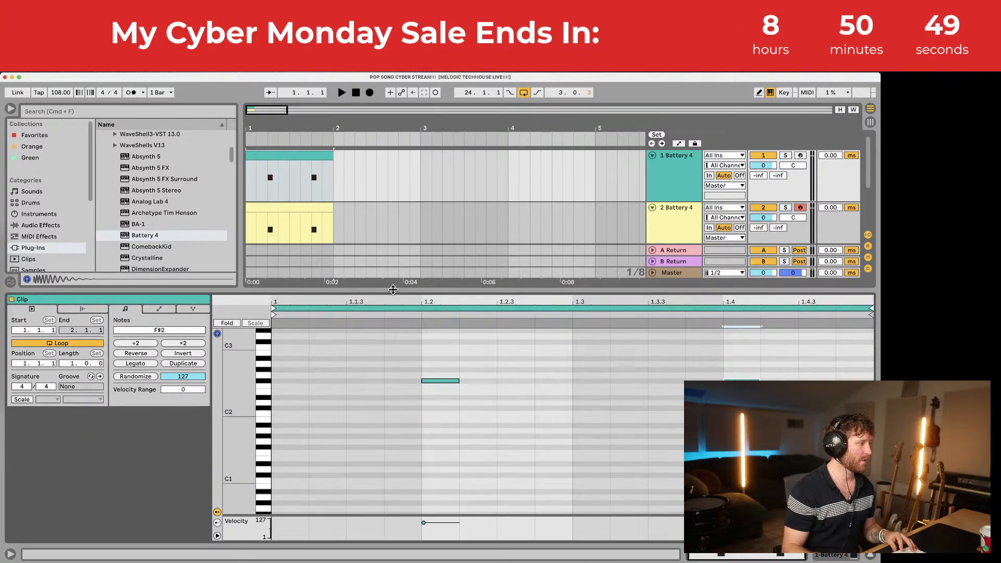
{"action": "left_click_drag", "start_coordinate": [437, 381], "coordinate": [294, 475]}
{"action": "key", "text": "space"}
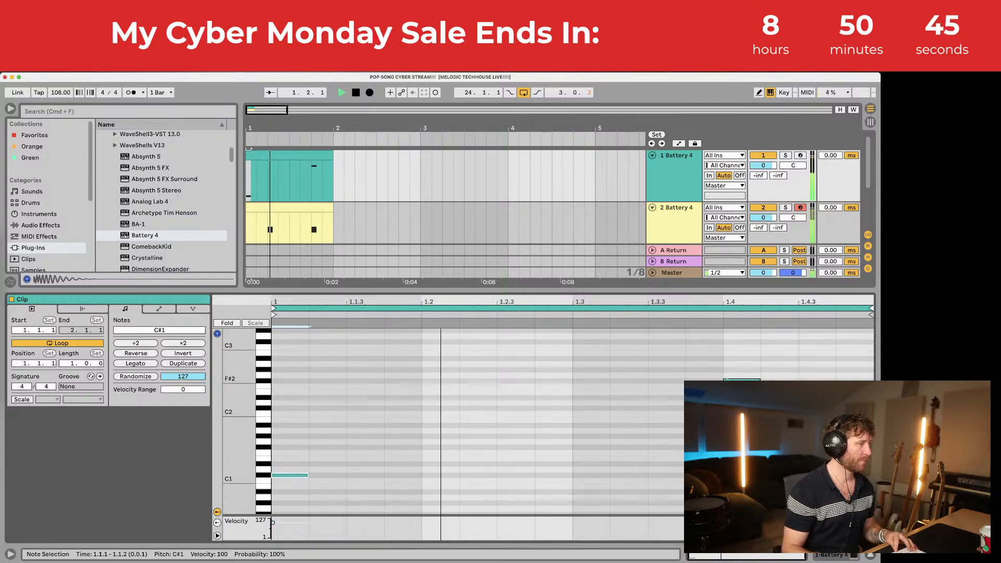
{"action": "key", "text": "space"}
{"action": "left_click_drag", "start_coordinate": [734, 381], "coordinate": [656, 474]}
{"action": "key", "text": "space"}
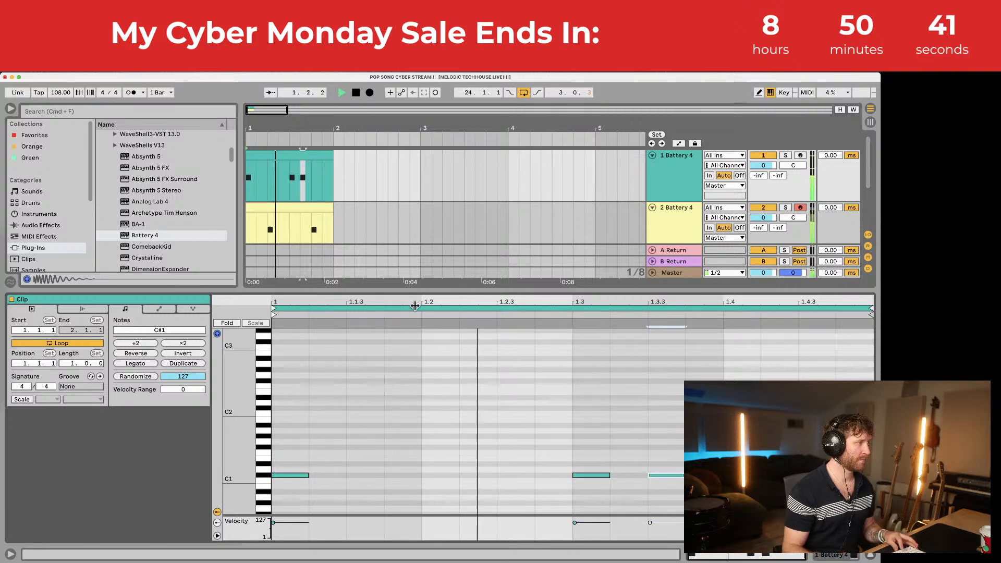
{"action": "double_click", "coordinate": [413, 290]}
{"action": "key", "text": "space"}
{"action": "left_click", "coordinate": [335, 179]}
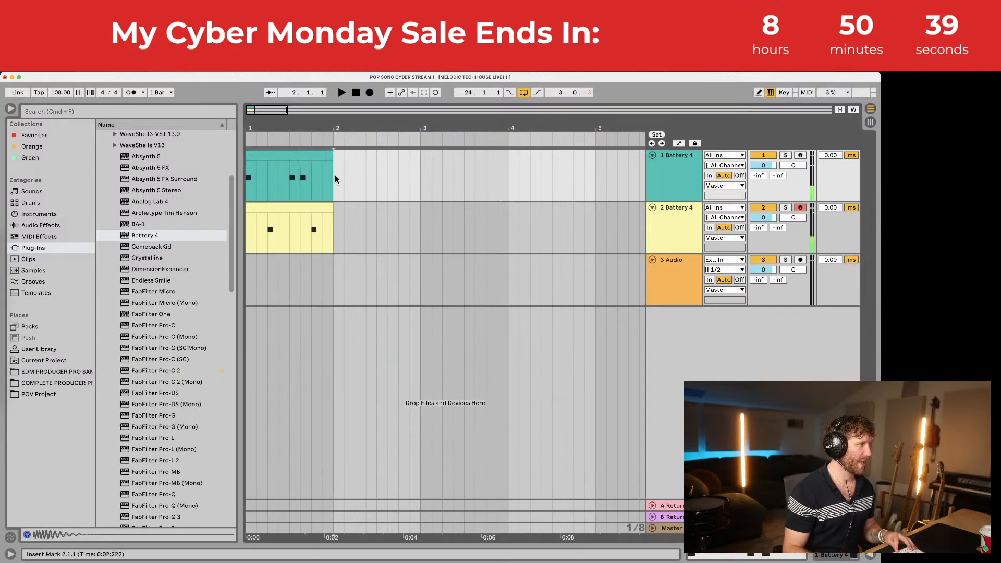
{"action": "left_click_drag", "start_coordinate": [335, 178], "coordinate": [140, 224]}
{"action": "key", "text": "super+l"}
{"action": "key", "text": "space"}
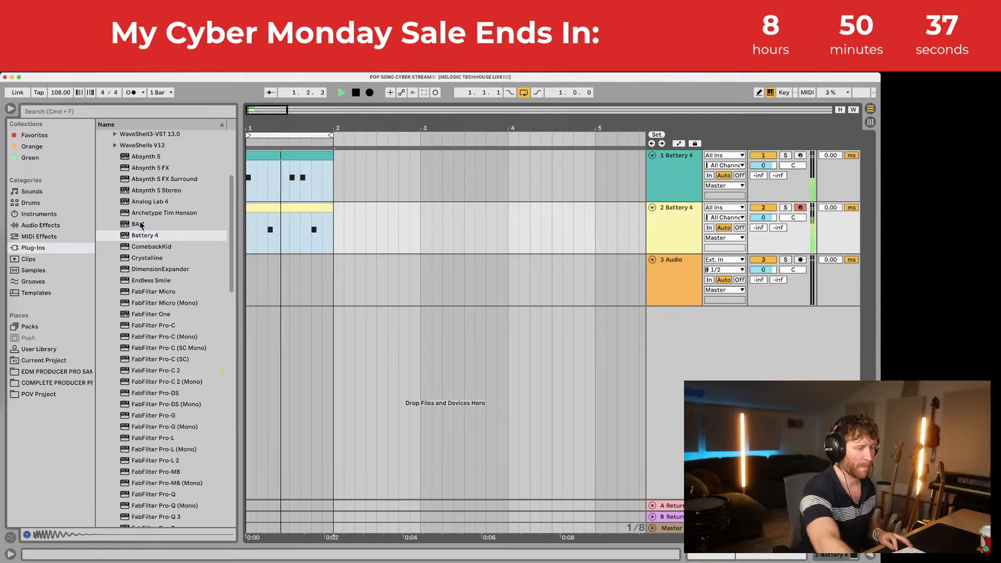
{"action": "key", "text": "space"}
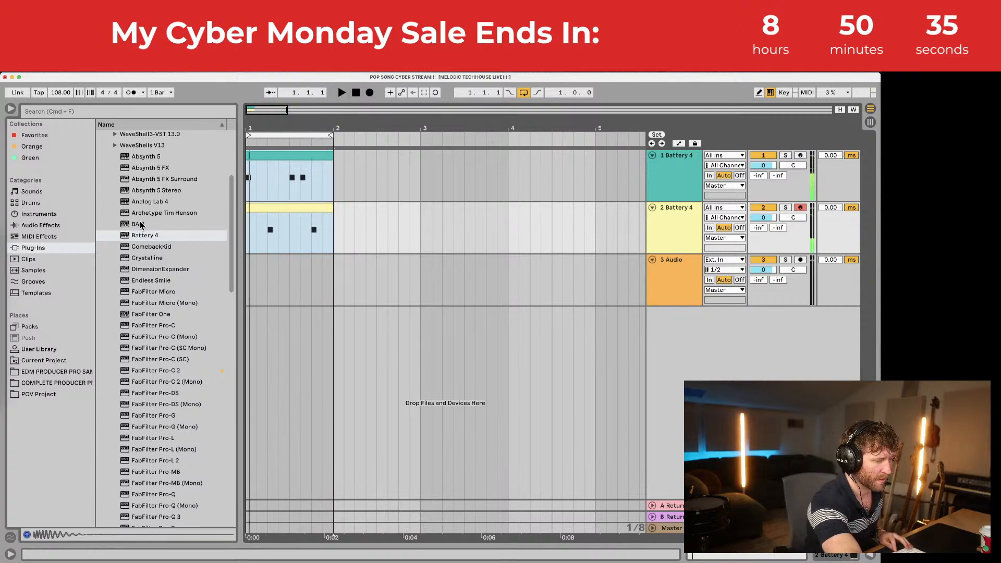
{"action": "key", "text": "space"}
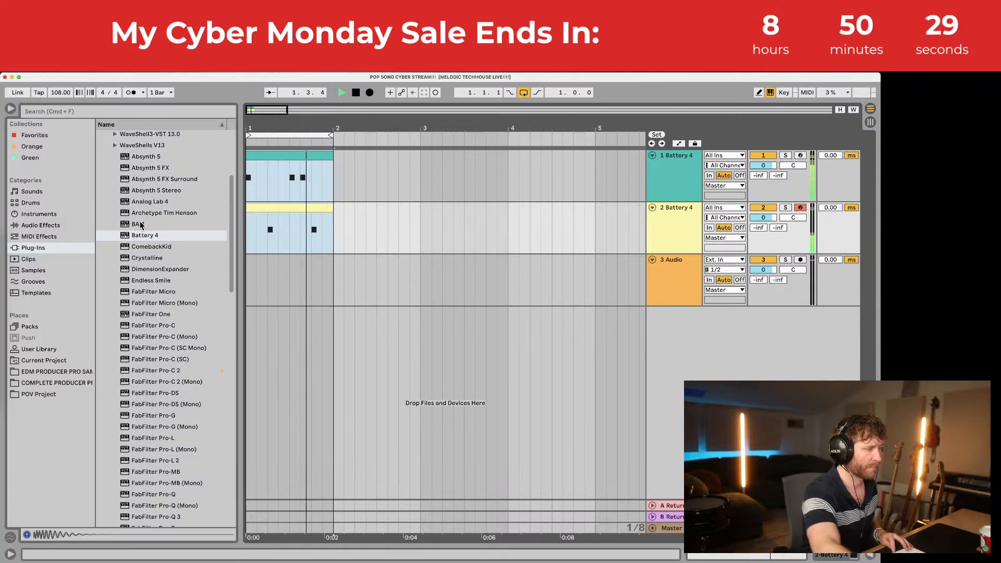
{"action": "key", "text": "space"}
{"action": "left_click", "coordinate": [306, 208]}
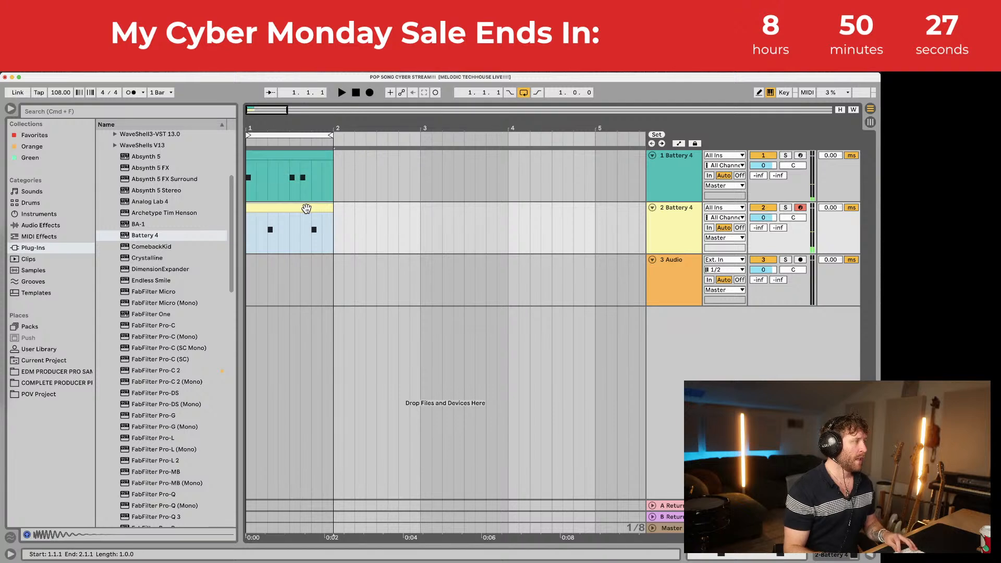
{"action": "left_click", "coordinate": [305, 154]}
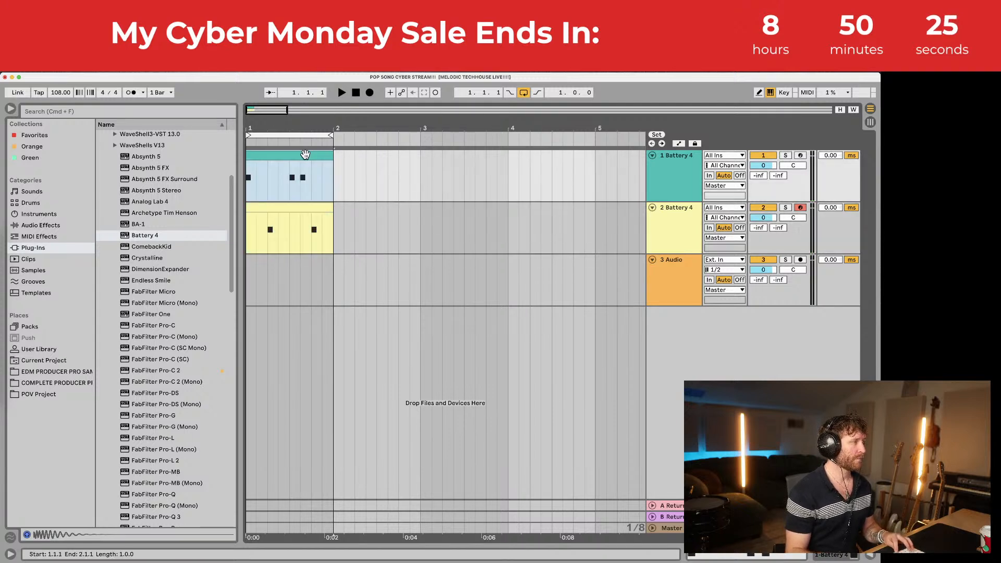
Step: Duplicate both drum clips into bar 2 and extend the loop brace to two bars
{"action": "left_click", "coordinate": [299, 206], "text": "shift"}
{"action": "key", "text": "super+d"}
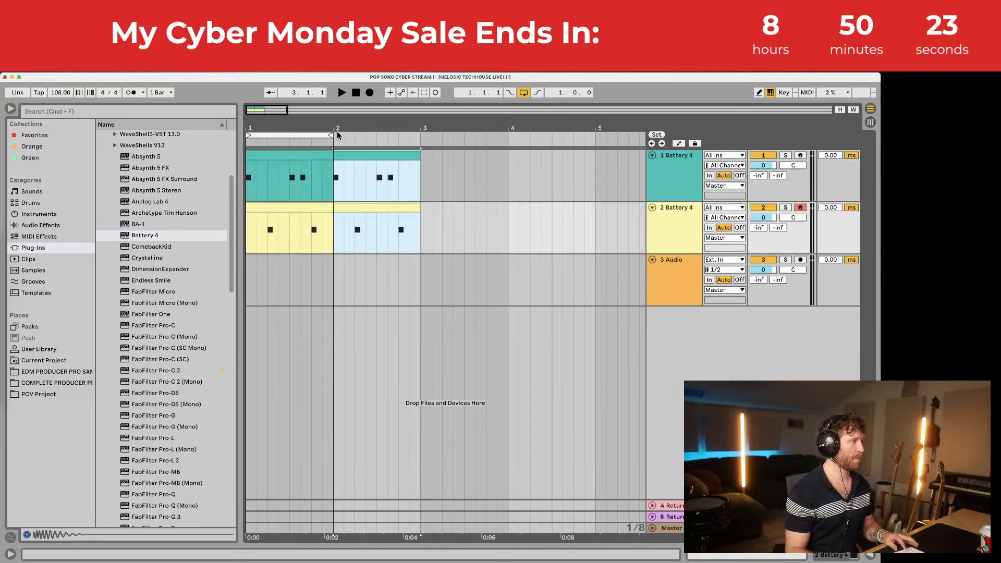
{"action": "left_click_drag", "start_coordinate": [337, 135], "coordinate": [420, 135]}
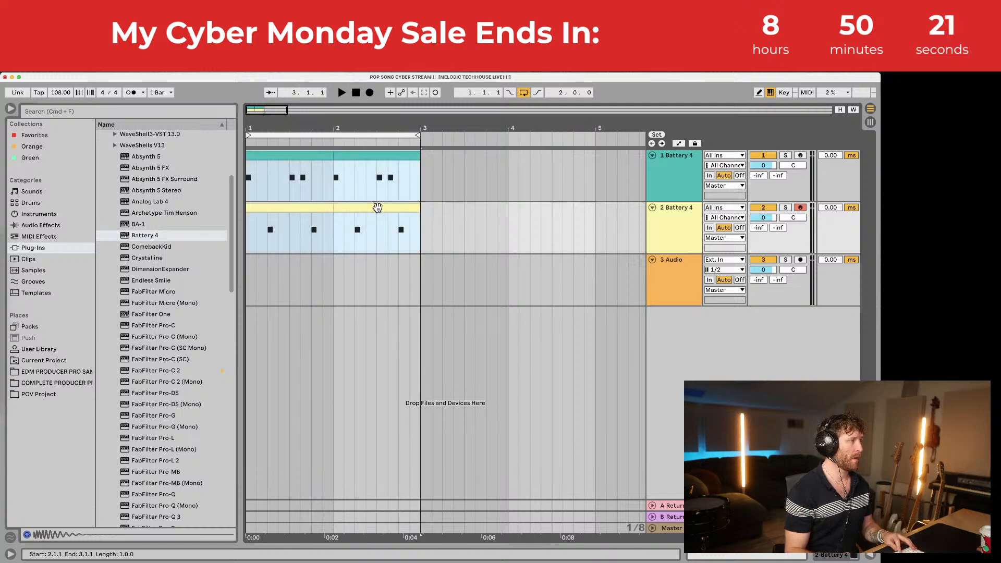
{"action": "double_click", "coordinate": [377, 208]}
{"action": "key", "text": "space"}
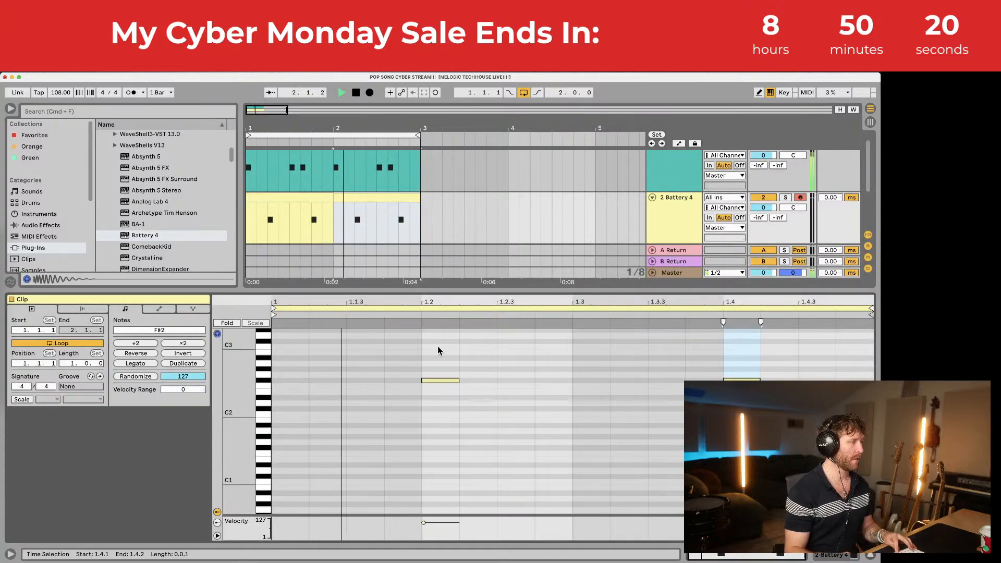
Step: Add a softer F#2 ghost hit at 1.2.4 (velocity 72) on track 2 and play from bar 1
{"action": "double_click", "coordinate": [558, 380]}
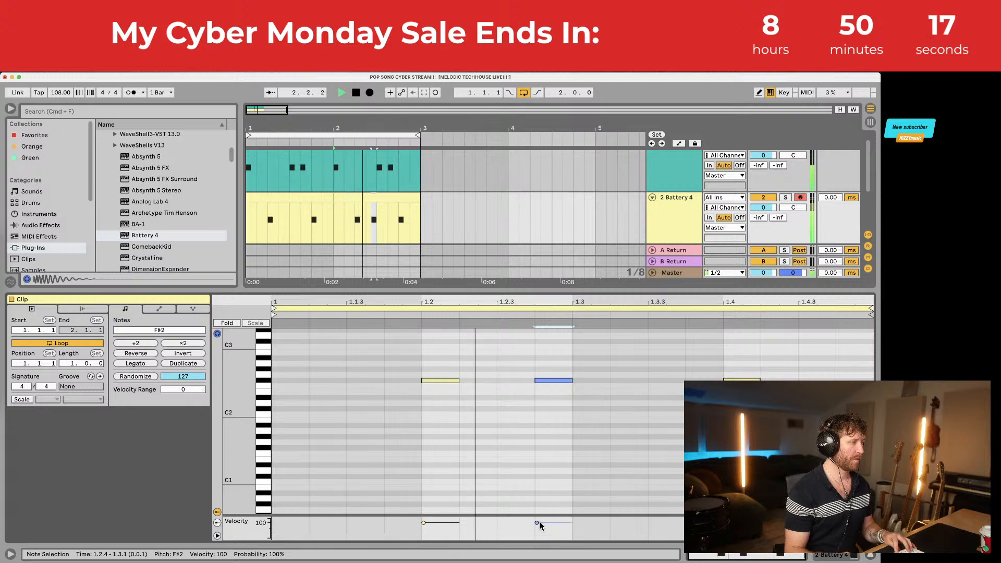
{"action": "left_click_drag", "start_coordinate": [540, 526], "coordinate": [536, 527]}
{"action": "key", "text": "space"}
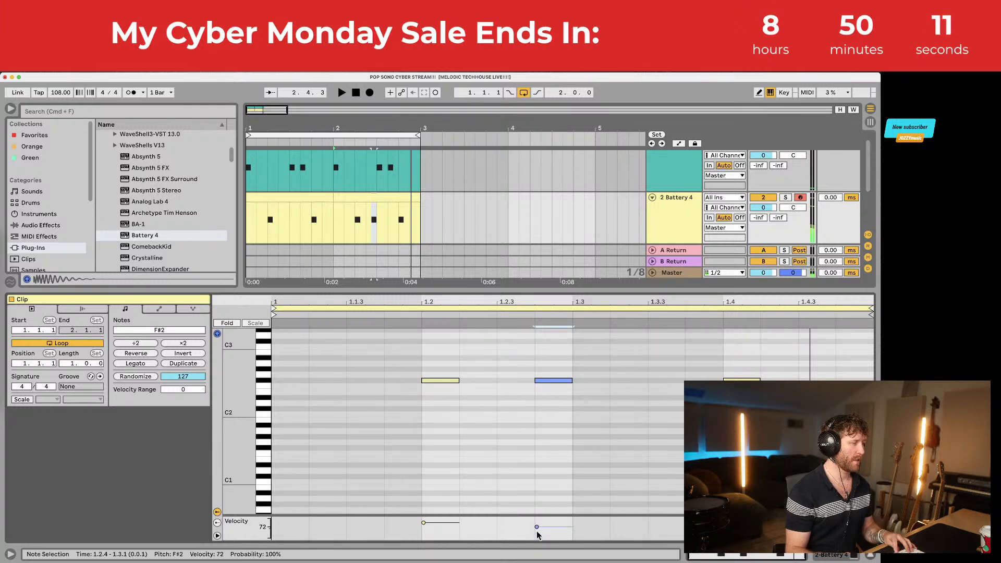
{"action": "left_click", "coordinate": [502, 291]}
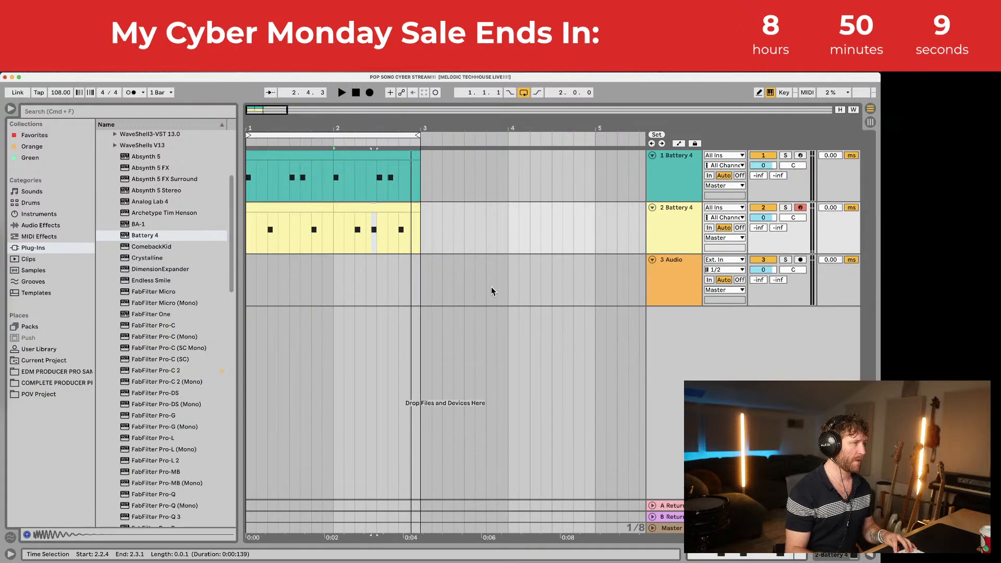
{"action": "left_click", "coordinate": [278, 154]}
{"action": "key", "text": "space"}
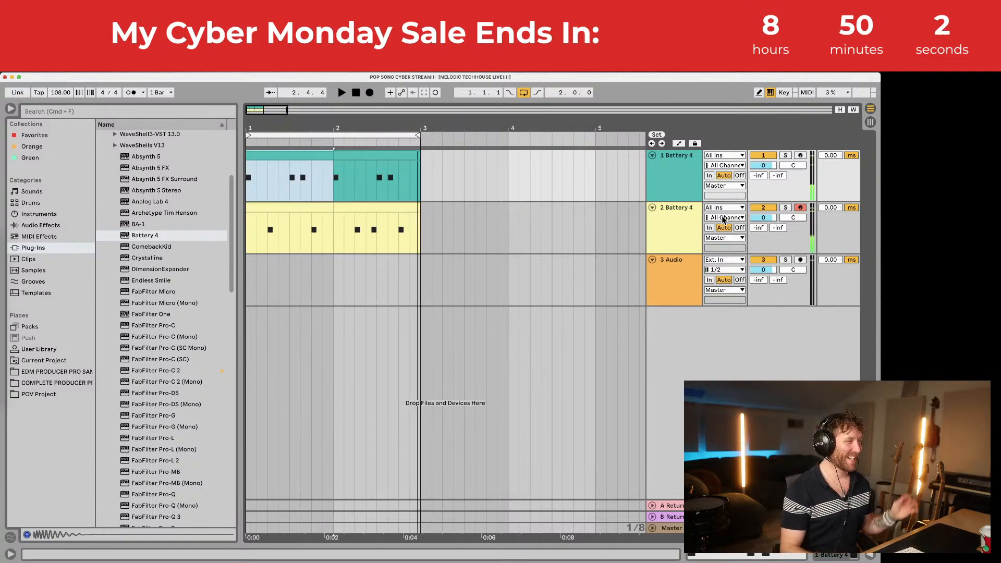
{"action": "left_click", "coordinate": [674, 211]}
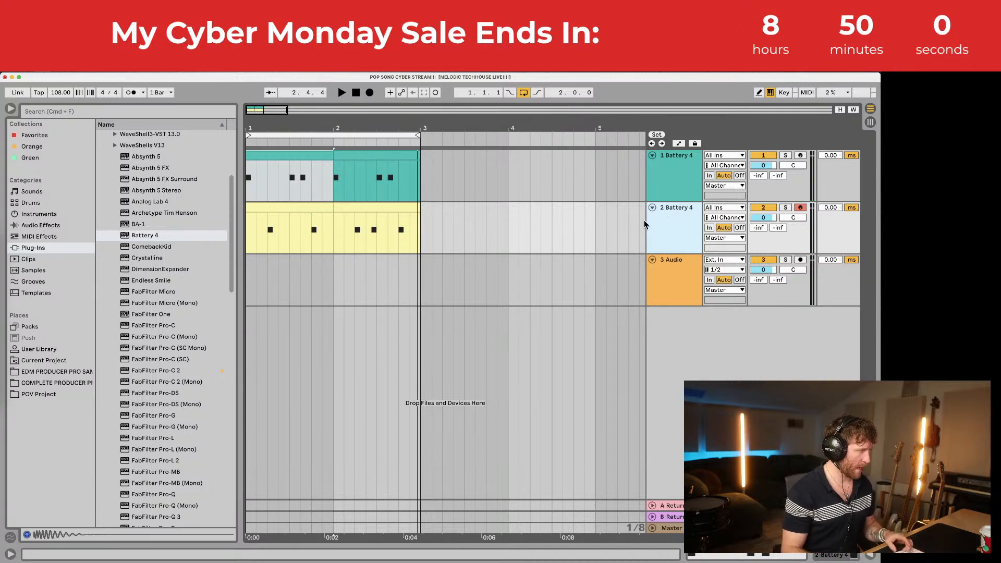
Step: Duplicate track 2 into a new track 3 and colour the track and its clips orange
{"action": "key", "text": "super+d"}
{"action": "right_click", "coordinate": [674, 263]}
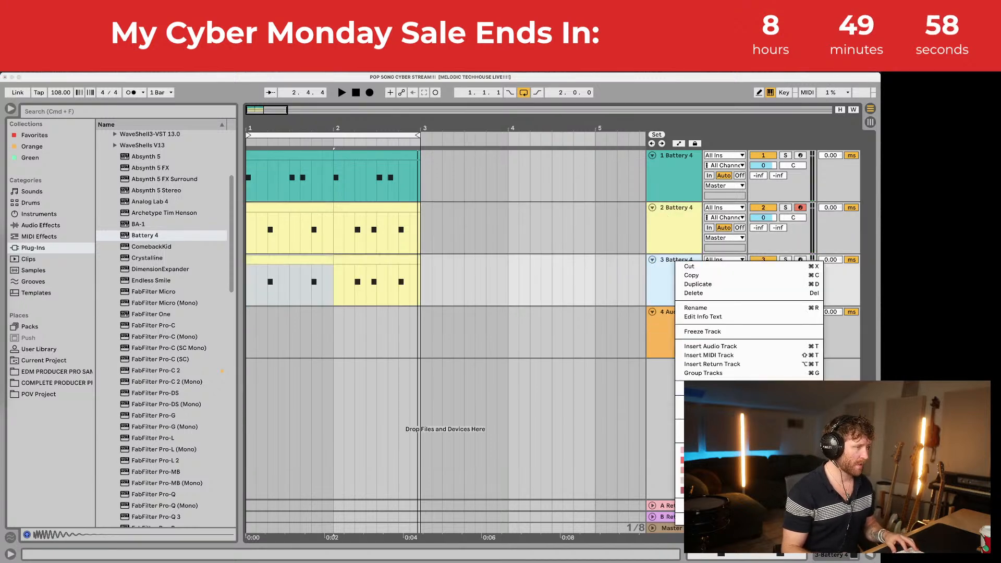
{"action": "left_click", "coordinate": [694, 460]}
{"action": "left_click", "coordinate": [307, 259]}
{"action": "left_click", "coordinate": [342, 260], "text": "shift"}
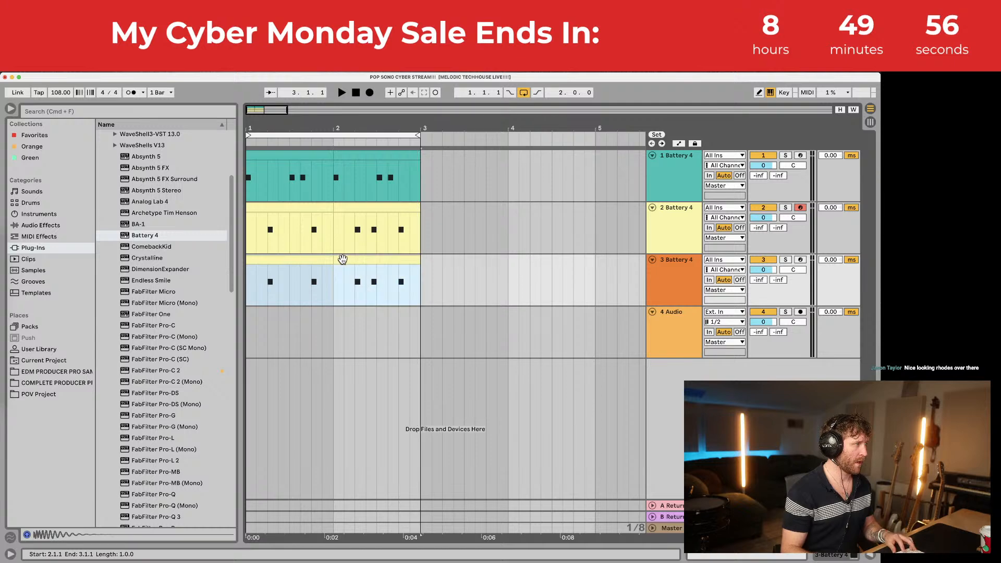
{"action": "right_click", "coordinate": [344, 261]}
{"action": "left_click", "coordinate": [363, 438]}
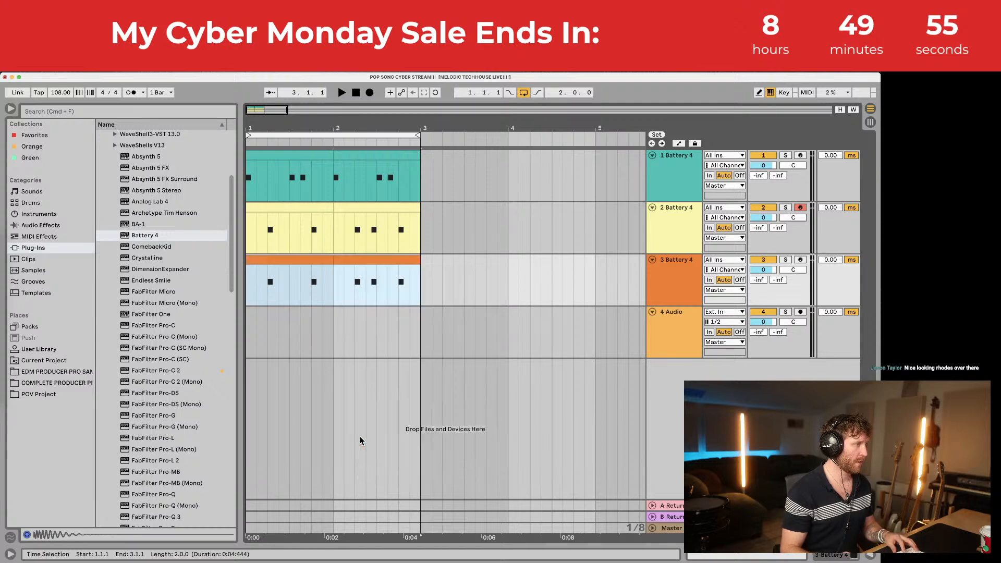
Step: Check track 3's Battery 4 instrument window, then close it
{"action": "double_click", "coordinate": [678, 267]}
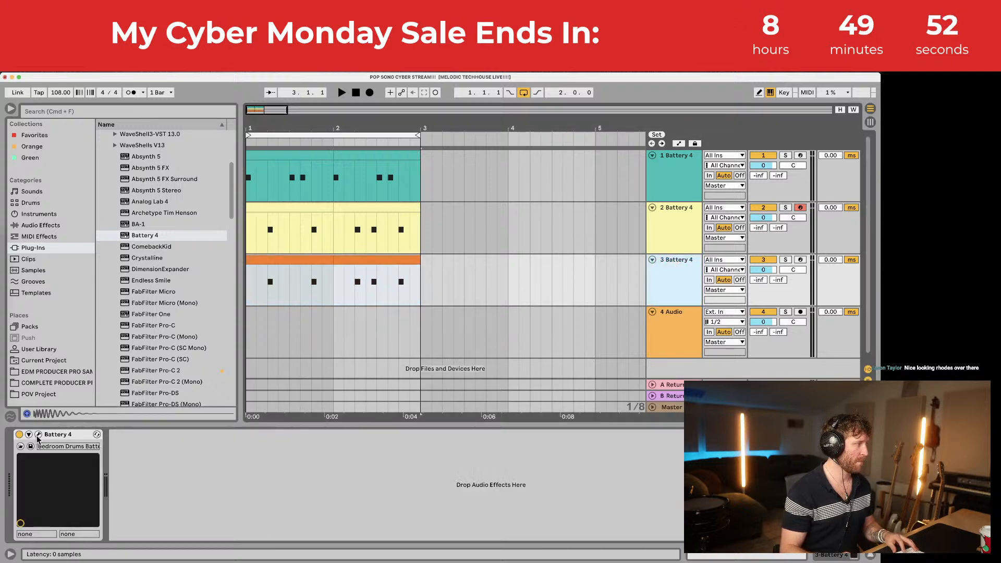
{"action": "left_click", "coordinate": [38, 435]}
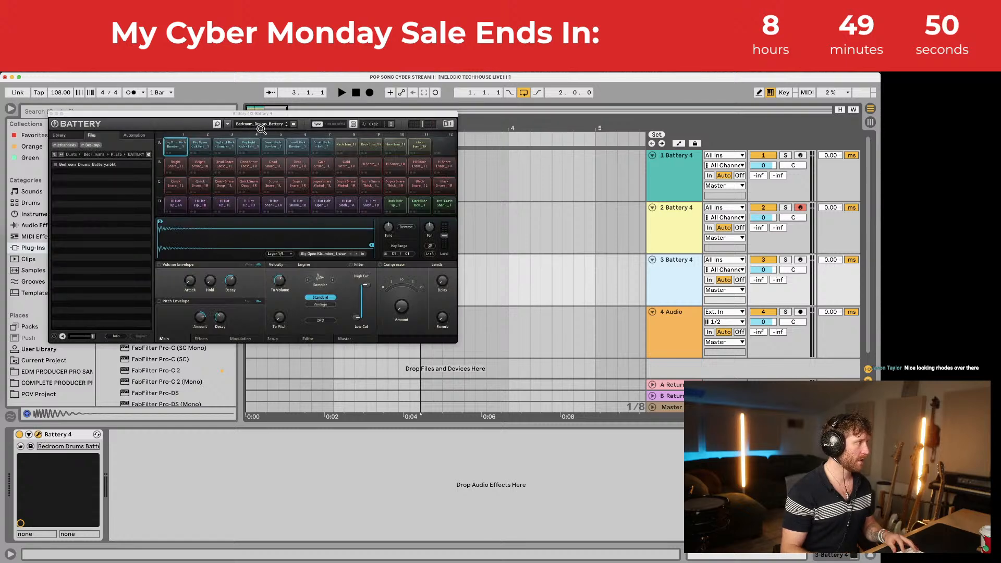
{"action": "left_click_drag", "start_coordinate": [306, 116], "coordinate": [656, 177]}
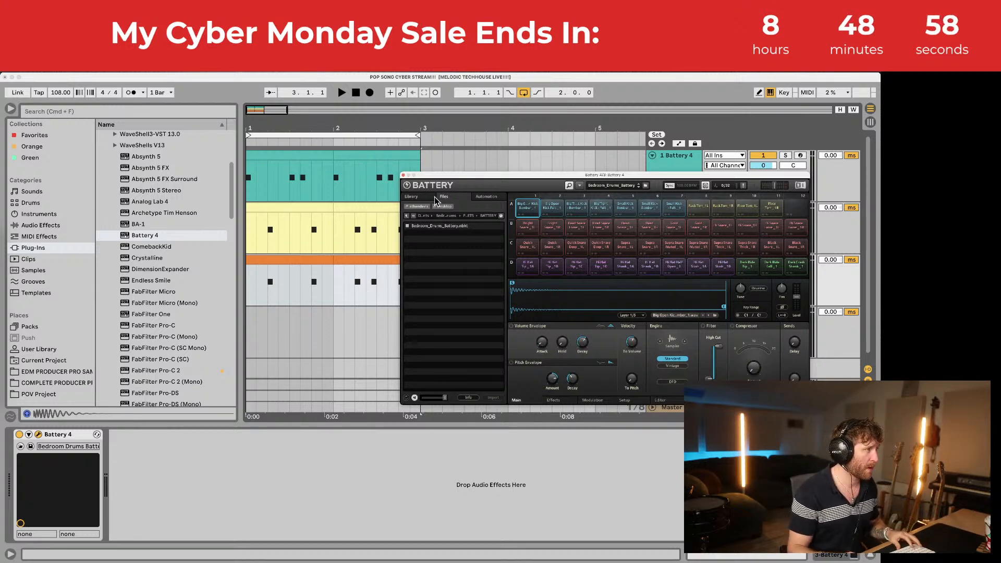
{"action": "left_click", "coordinate": [403, 175]}
{"action": "left_click", "coordinate": [334, 305]}
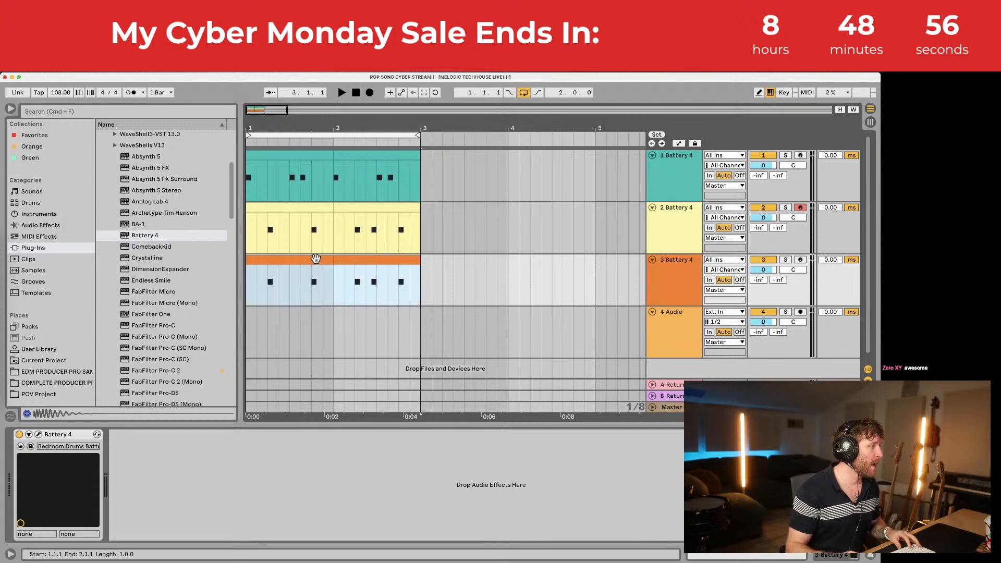
Step: Preview the C4 drum sound and move the F#2 note to C4 on beat 1.1.1
{"action": "left_click_drag", "start_coordinate": [244, 382], "coordinate": [225, 384]}
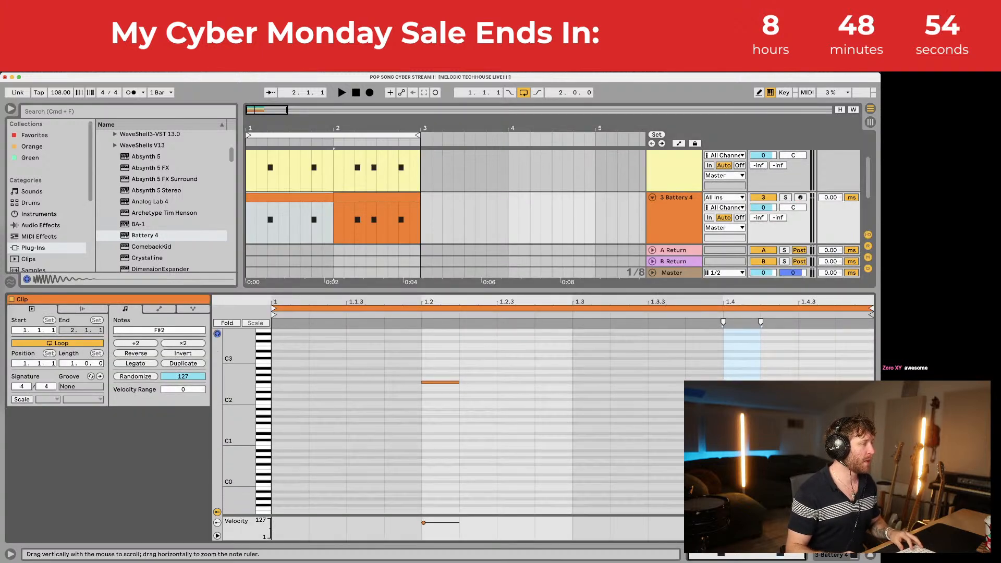
{"action": "mouse_move", "coordinate": [264, 345]}
{"action": "left_mouse_down"}
{"action": "mouse_move", "coordinate": [262, 376]}
{"action": "mouse_move", "coordinate": [264, 334]}
{"action": "mouse_move", "coordinate": [264, 395]}
{"action": "mouse_move", "coordinate": [265, 363]}
{"action": "left_mouse_up"}
{"action": "left_click", "coordinate": [264, 364]}
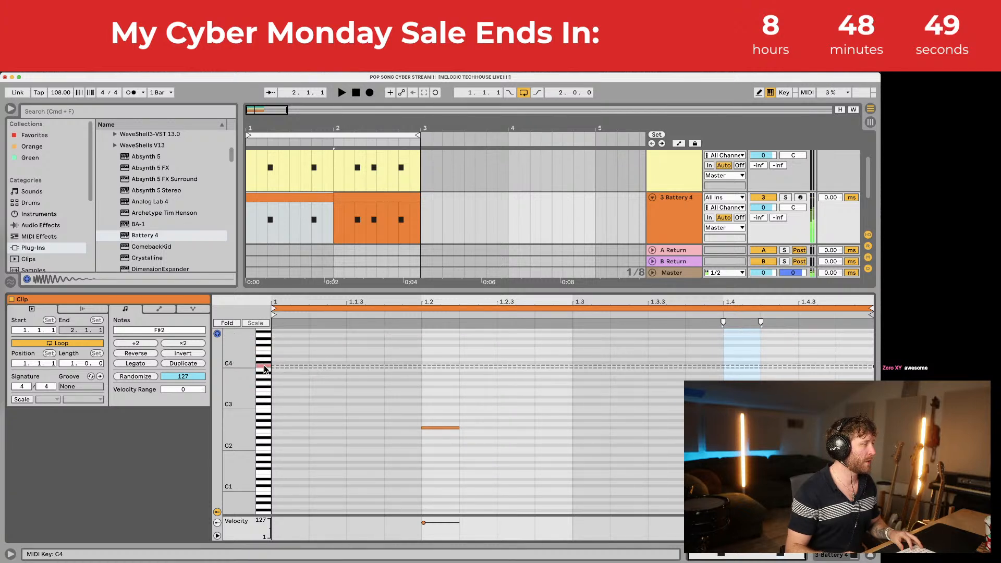
{"action": "left_click_drag", "start_coordinate": [426, 426], "coordinate": [276, 397]}
Step: Fill bar 1 with eighth-note C4 hits, with offbeat velocities lowered to 61
{"action": "key", "text": "super+d"}
{"action": "key", "text": "super+d"}
{"action": "key", "text": "super+d"}
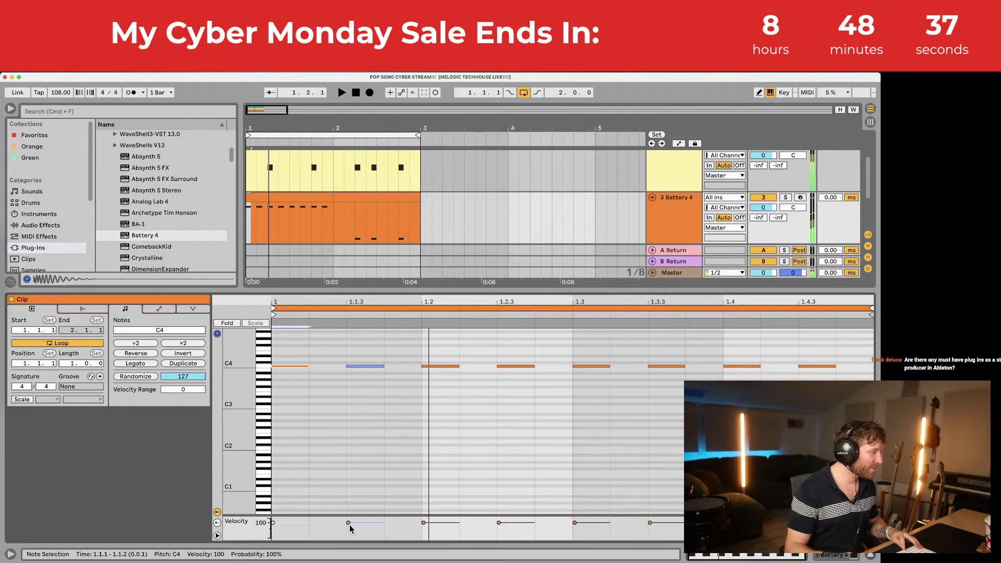
{"action": "left_click_drag", "start_coordinate": [348, 522], "coordinate": [348, 528]}
{"action": "left_click_drag", "start_coordinate": [415, 342], "coordinate": [244, 434]}
{"action": "key", "text": "super+d"}
{"action": "key", "text": "super+d"}
{"action": "key", "text": "super+d"}
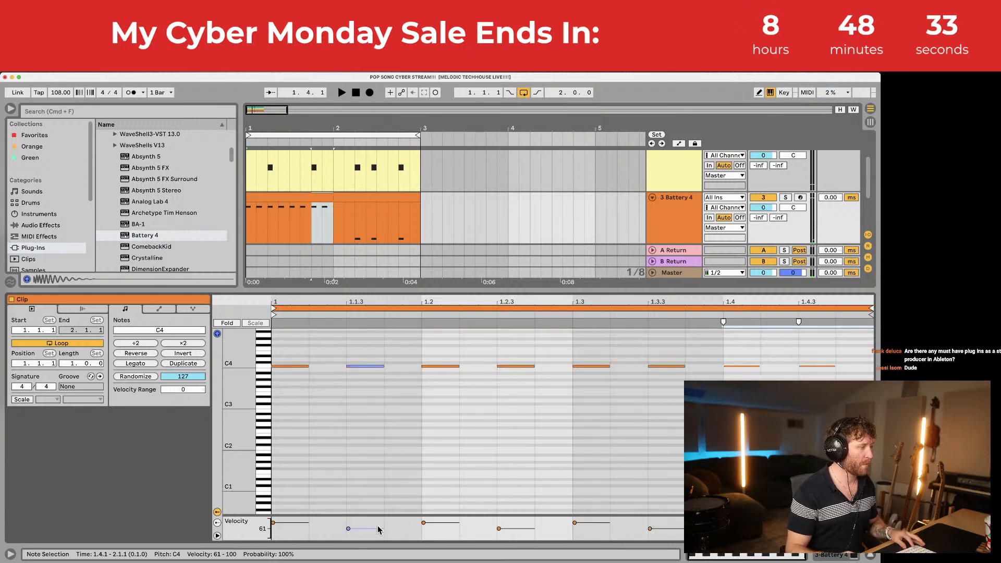
{"action": "left_click", "coordinate": [347, 529]}
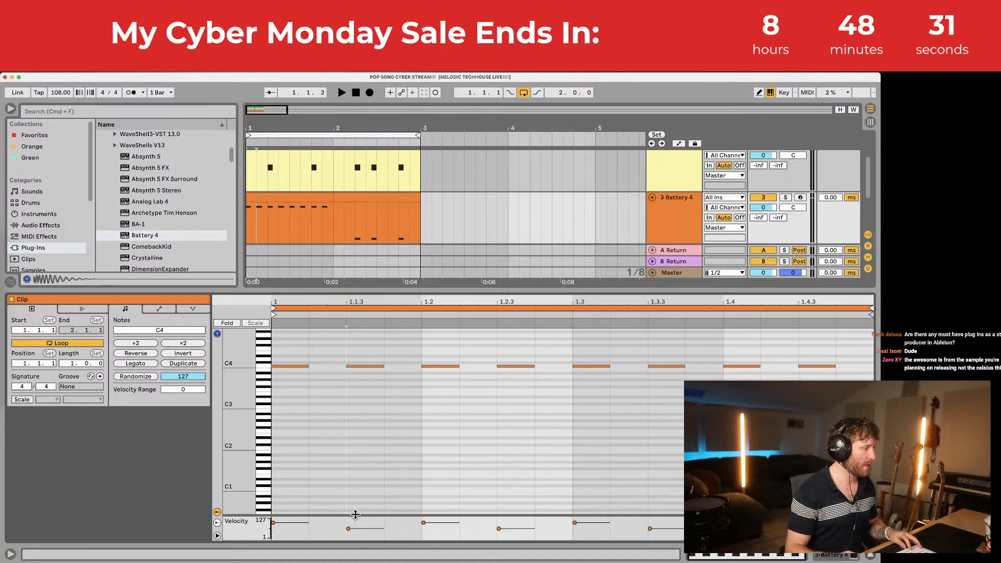
{"action": "left_click_drag", "start_coordinate": [355, 517], "coordinate": [373, 388]}
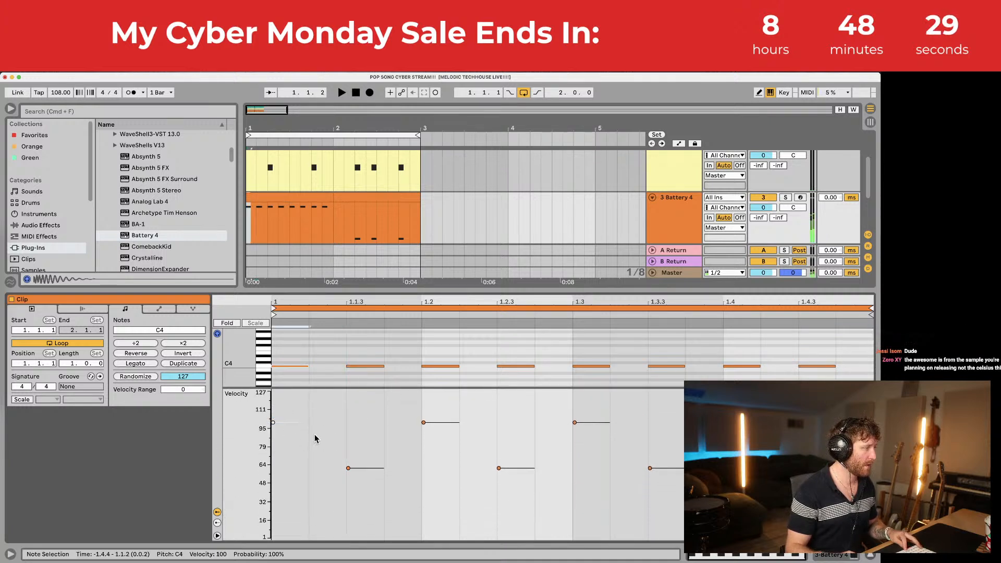
{"action": "left_click_drag", "start_coordinate": [364, 442], "coordinate": [333, 508]}
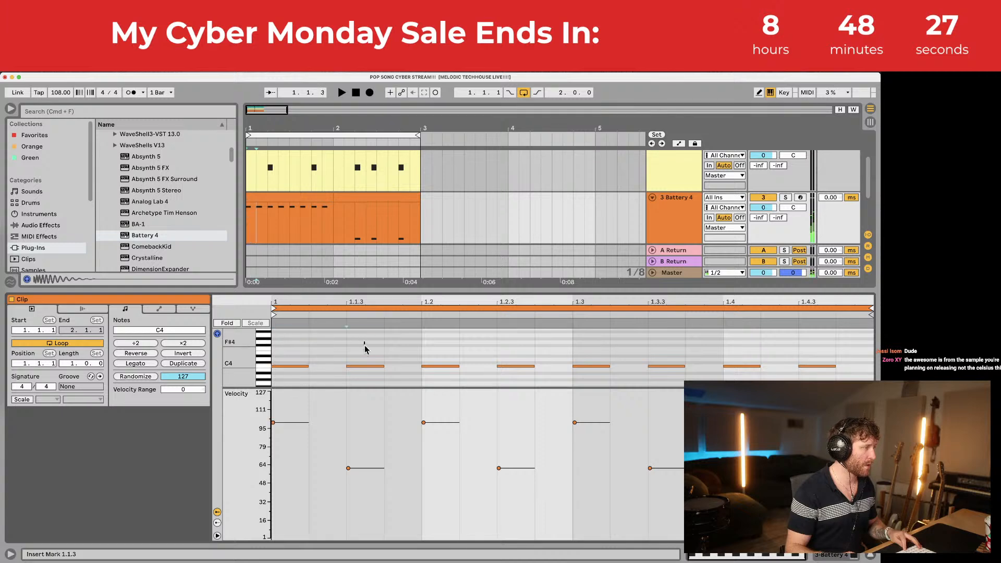
{"action": "left_click", "coordinate": [367, 366]}
Step: Duplicate track 3's first-bar clip into bar 2 while playing it back
{"action": "key", "text": "space"}
{"action": "left_click", "coordinate": [304, 197]}
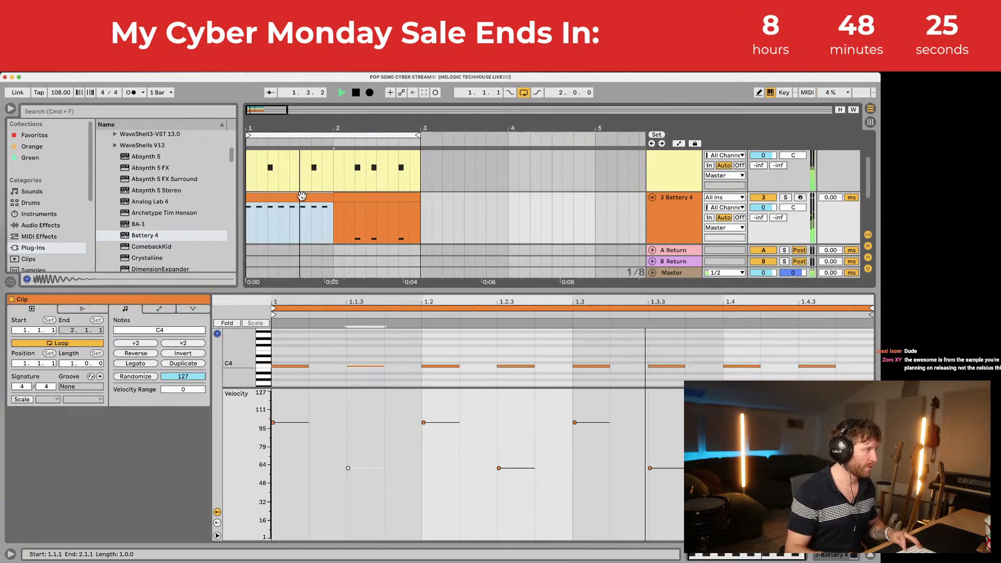
{"action": "key", "text": "super+d"}
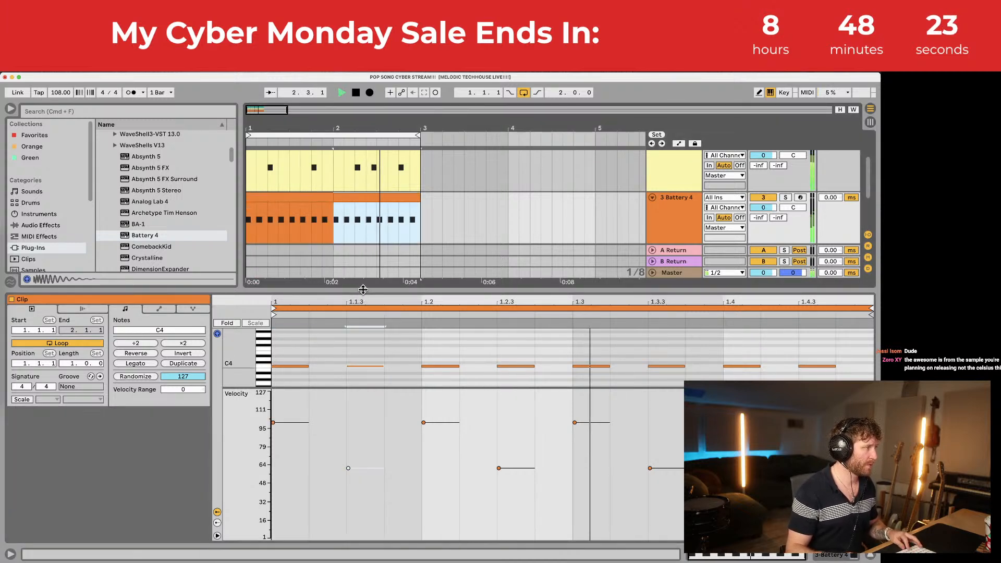
{"action": "left_click_drag", "start_coordinate": [362, 290], "coordinate": [358, 424]}
{"action": "key", "text": "space"}
{"action": "double_click", "coordinate": [291, 153]}
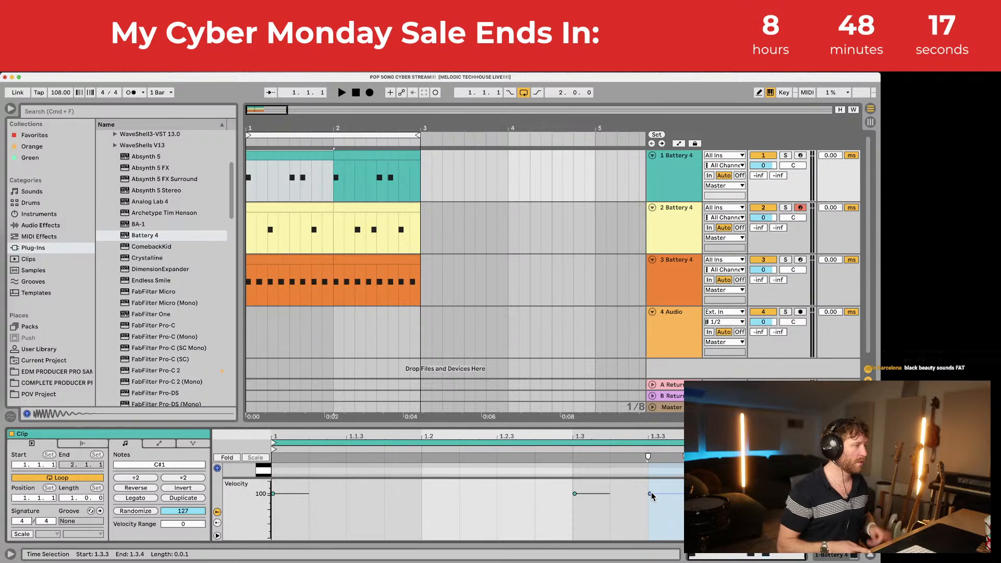
Step: Lower a track 1 hi-hat note's velocity to 84, copy that bar over bar 2, and hide the clip editor
{"action": "left_click_drag", "start_coordinate": [650, 494], "coordinate": [650, 500]}
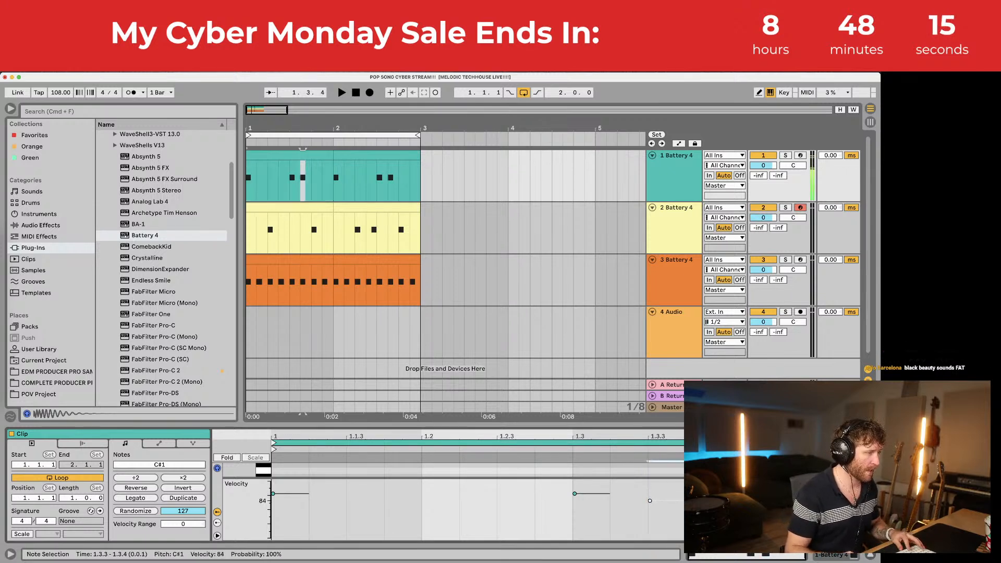
{"action": "key", "text": "space"}
{"action": "left_click", "coordinate": [271, 156]}
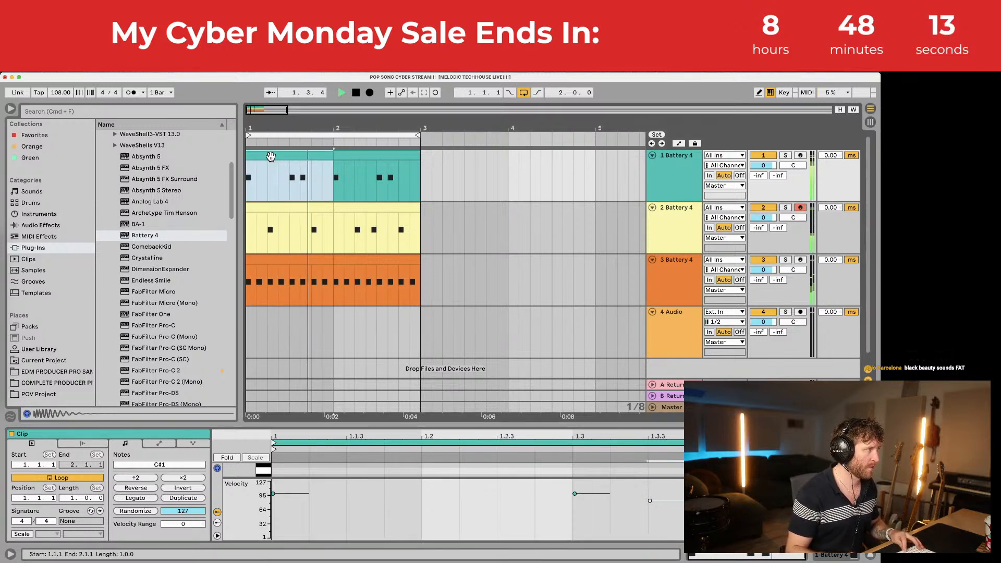
{"action": "key", "text": "super+d"}
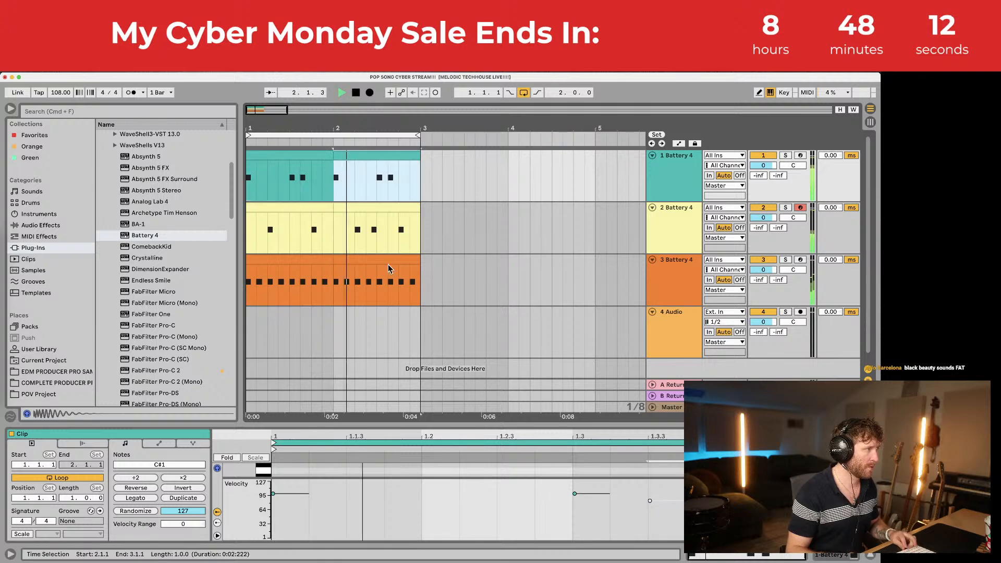
{"action": "left_click", "coordinate": [444, 425]}
{"action": "key", "text": "space"}
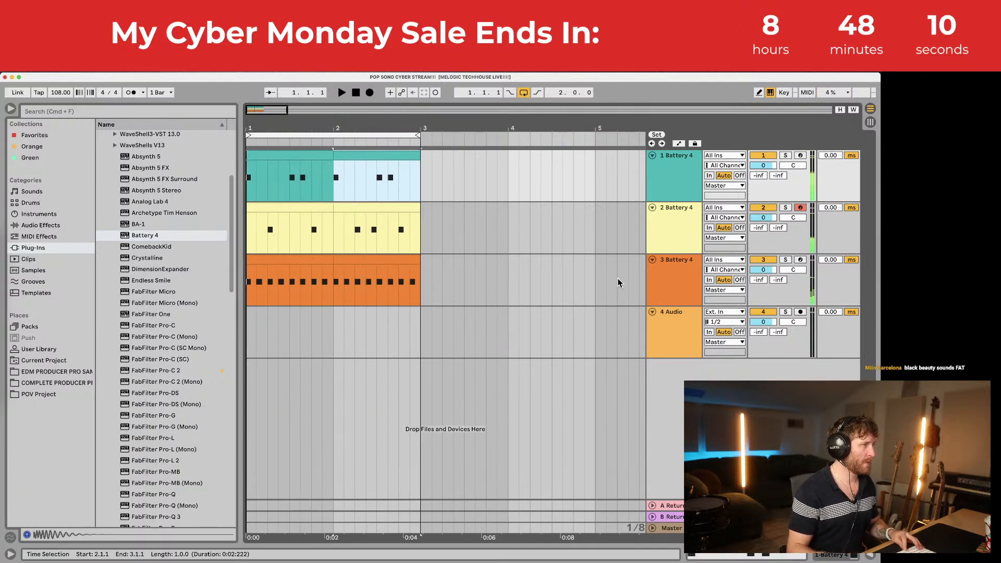
Step: Audition the three drum tracks, then group them with Cmd+G
{"action": "left_click", "coordinate": [687, 322]}
{"action": "left_click", "coordinate": [671, 279]}
{"action": "left_click", "coordinate": [672, 175], "text": "shift"}
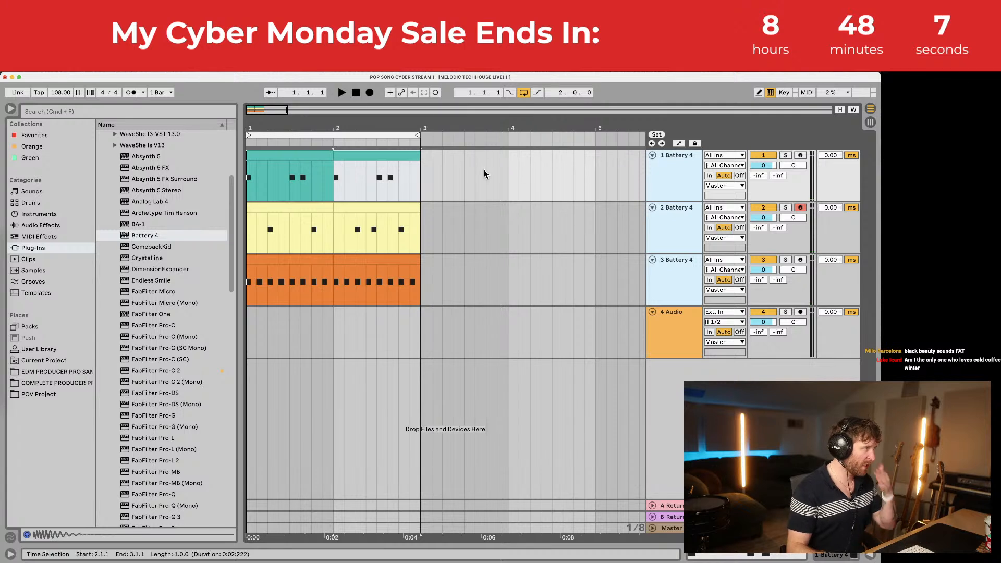
{"action": "left_click", "coordinate": [314, 159]}
{"action": "key", "text": "space"}
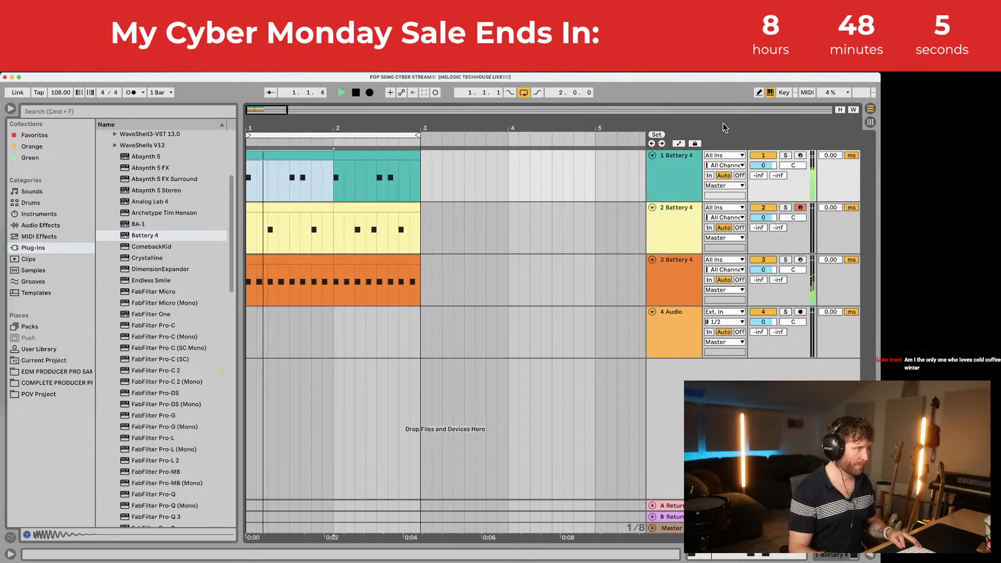
{"action": "left_click", "coordinate": [699, 220]}
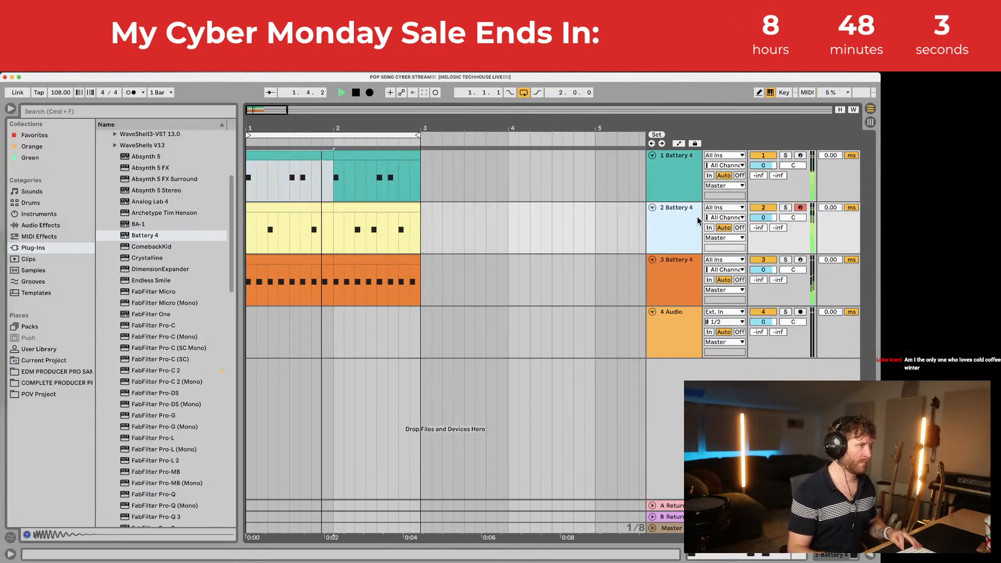
{"action": "key", "text": "space"}
{"action": "left_click", "coordinate": [680, 159]}
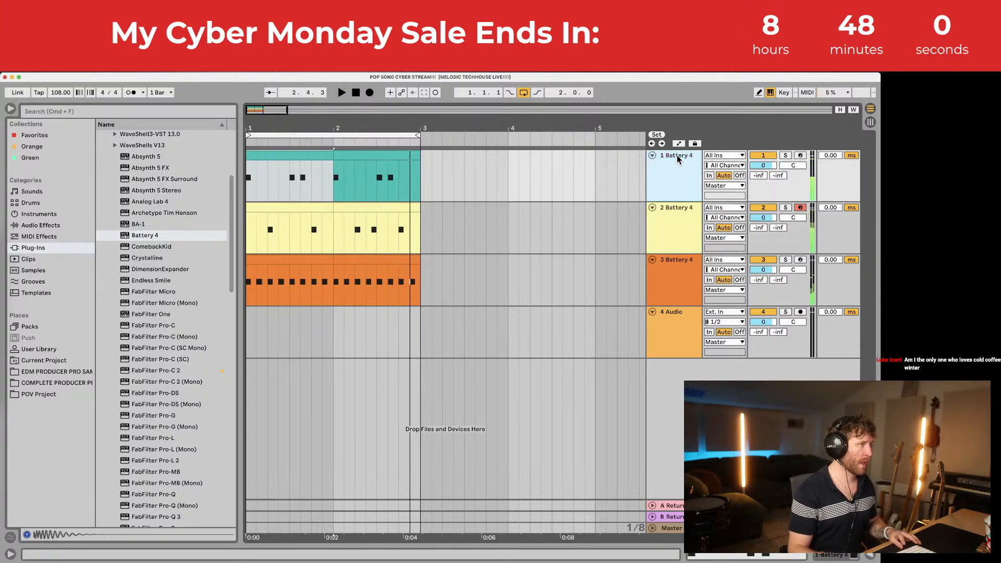
{"action": "left_click", "coordinate": [679, 271], "text": "shift"}
{"action": "key", "text": "super+g"}
Step: Select the new drum group track and play the two-bar drum loop from bar 1
{"action": "left_click", "coordinate": [669, 159]}
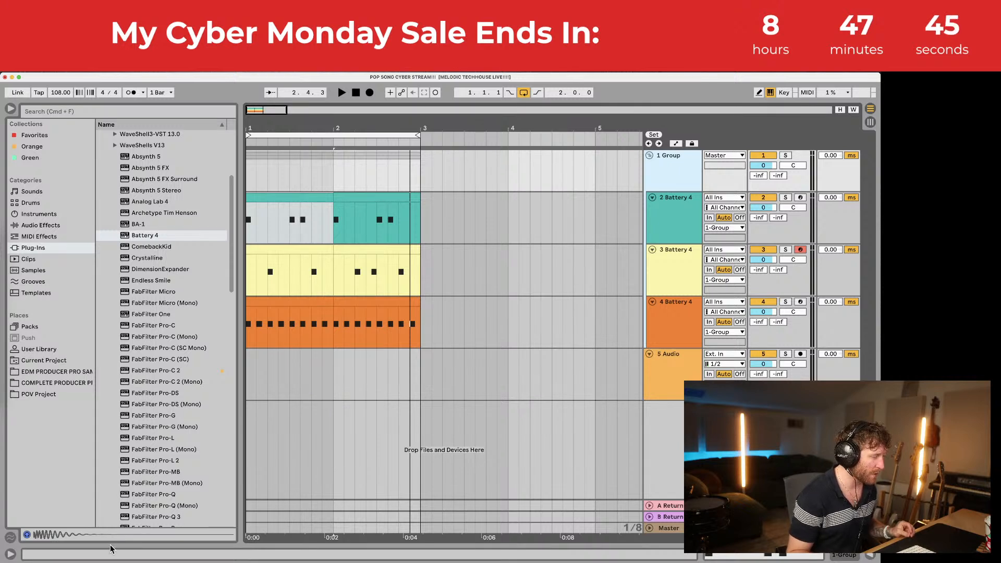
{"action": "mouse_move", "coordinate": [4, 349]}
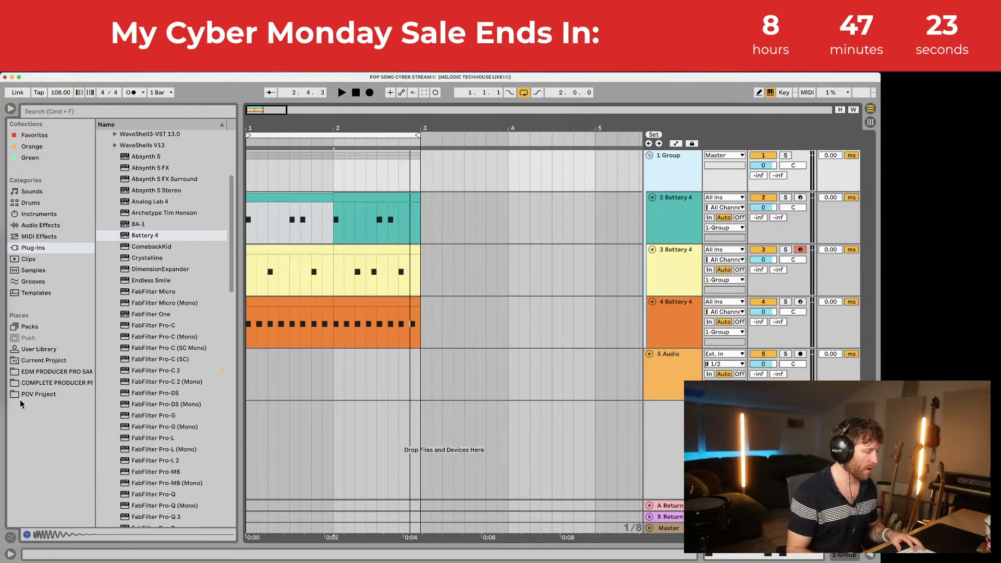
{"action": "left_click", "coordinate": [291, 196]}
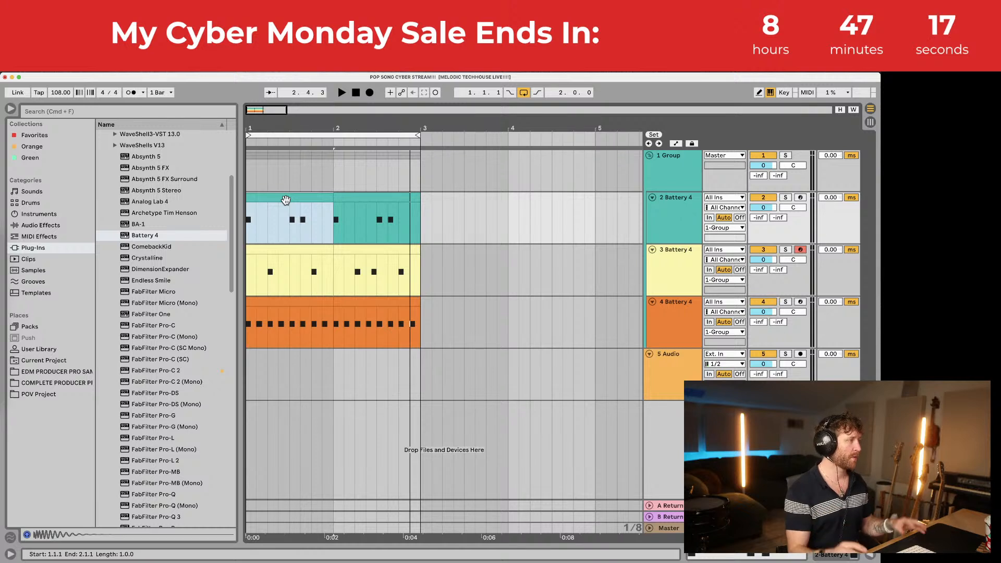
{"action": "key", "text": "space"}
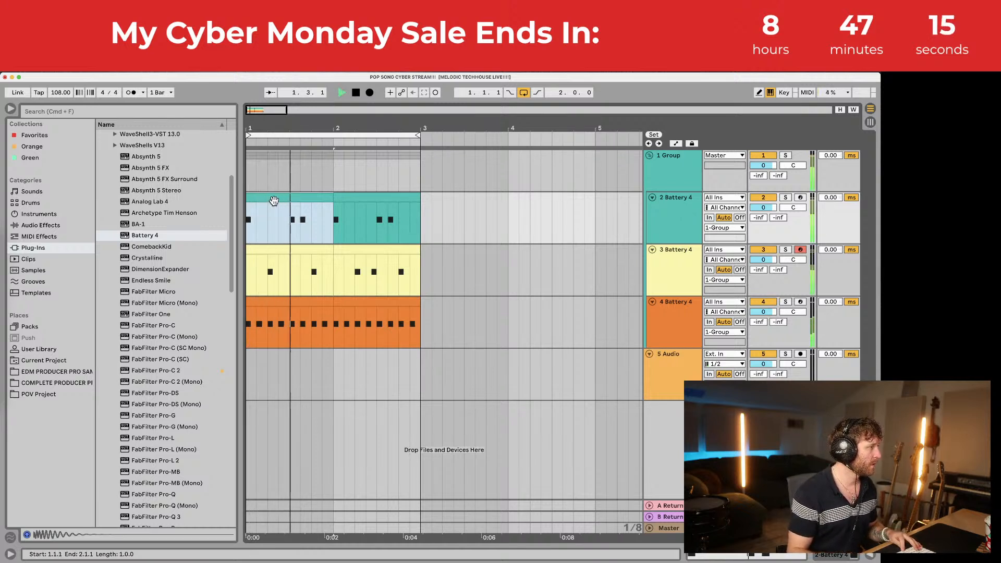
{"action": "key", "text": "space"}
Step: In OBS, set the ABLETON AUDIO volume to 8 dB in Advanced Audio Properties, then switch scenes
{"action": "mouse_move", "coordinate": [4, 397]}
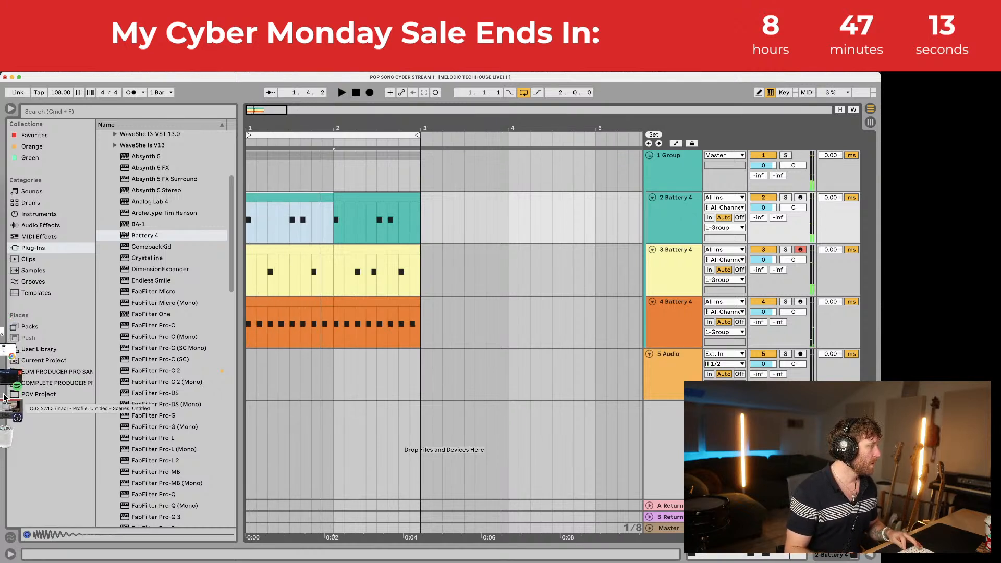
{"action": "left_click", "coordinate": [5, 400]}
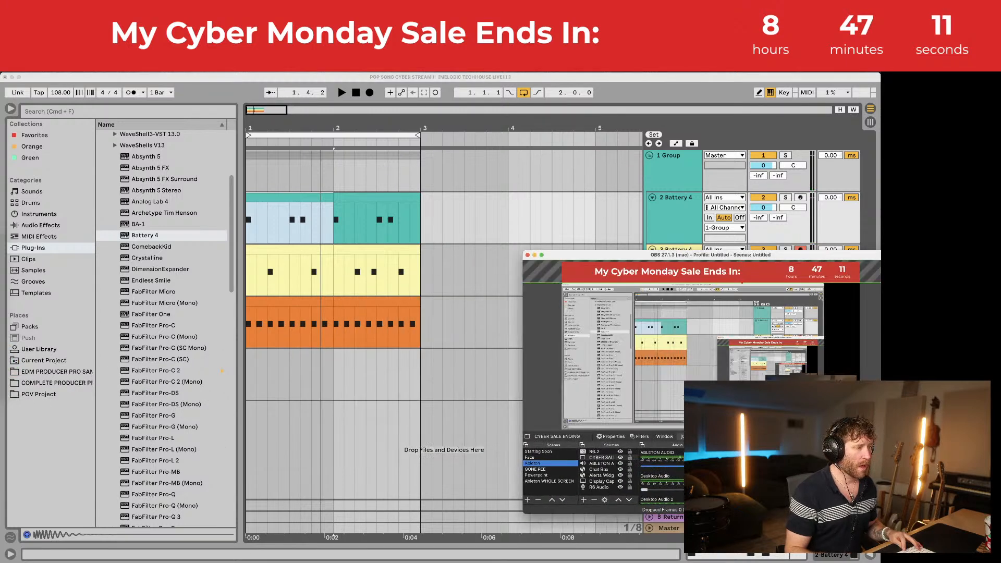
{"action": "left_click", "coordinate": [741, 552]}
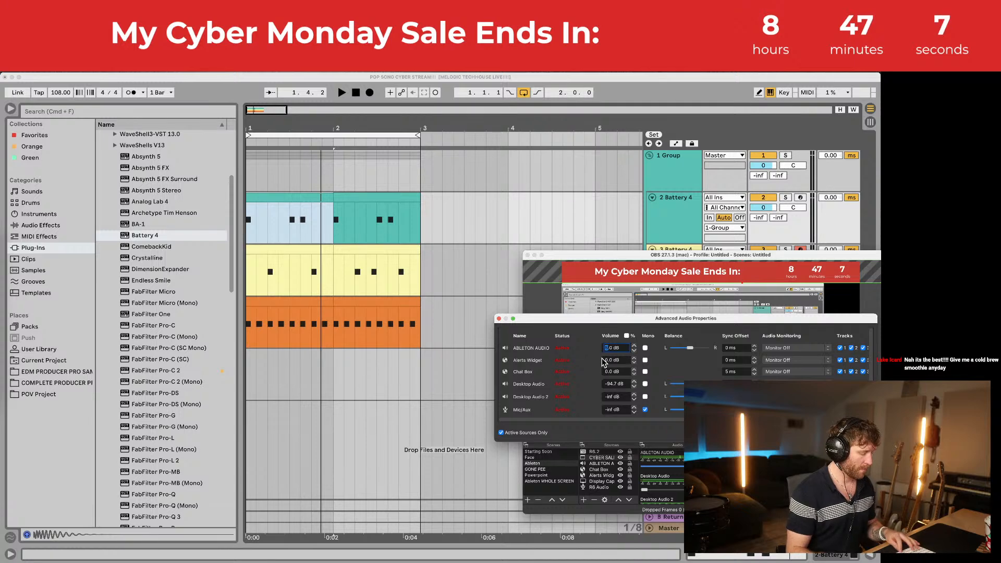
{"action": "type", "text": "8"}
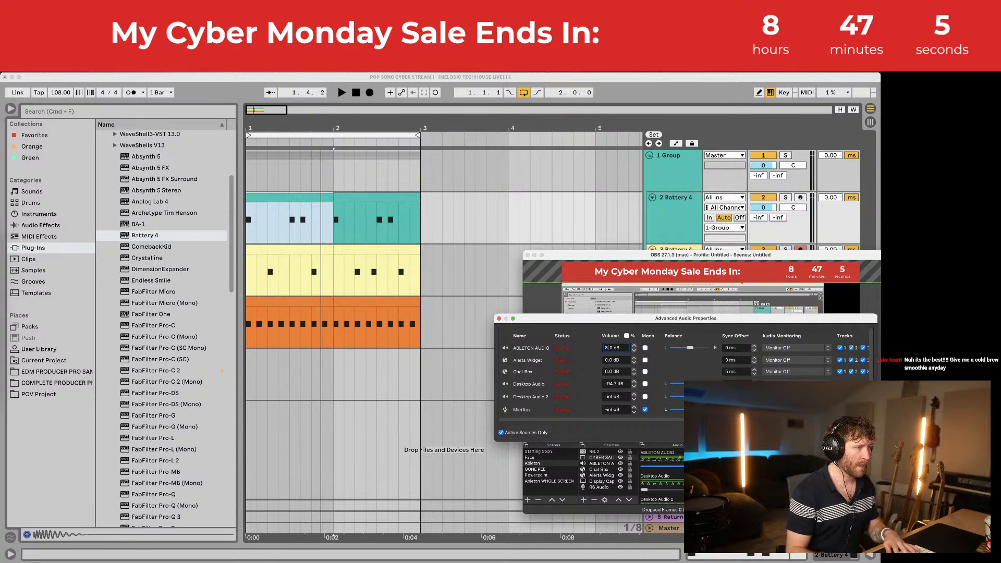
{"action": "key", "text": "Return"}
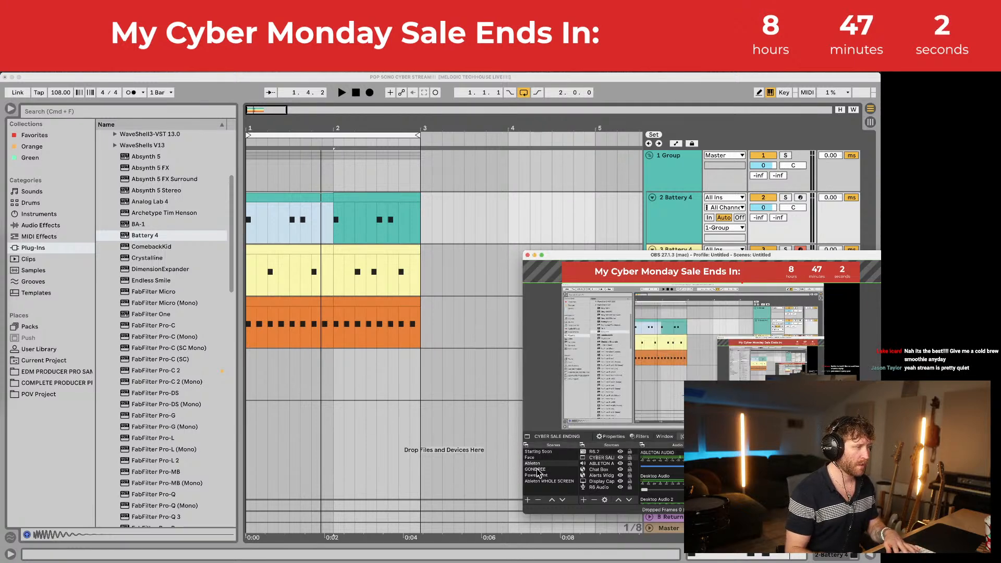
{"action": "left_click", "coordinate": [529, 457]}
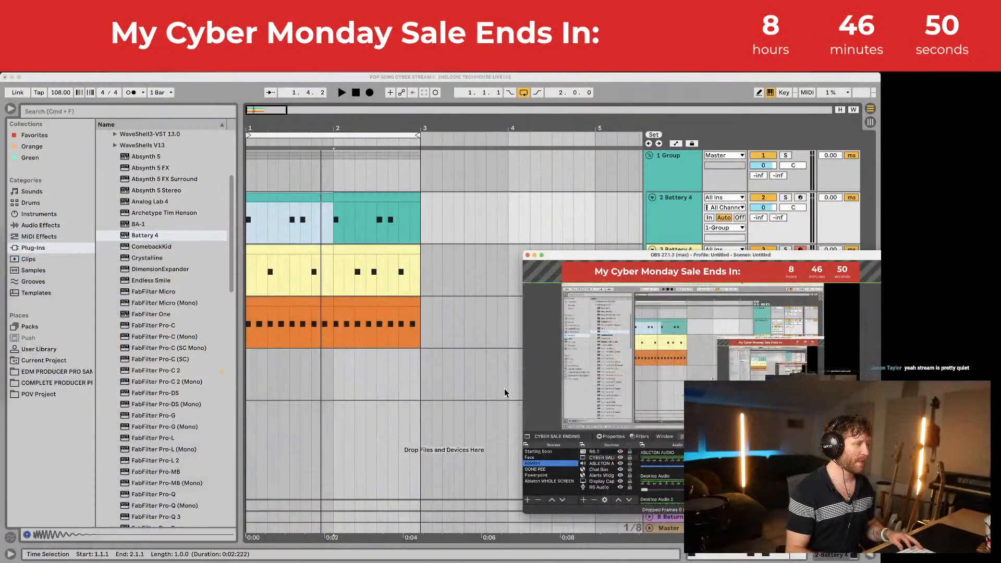
Step: Back in Ableton, play the song from the start and select the drum group track
{"action": "left_click", "coordinate": [486, 296]}
{"action": "key", "text": "space"}
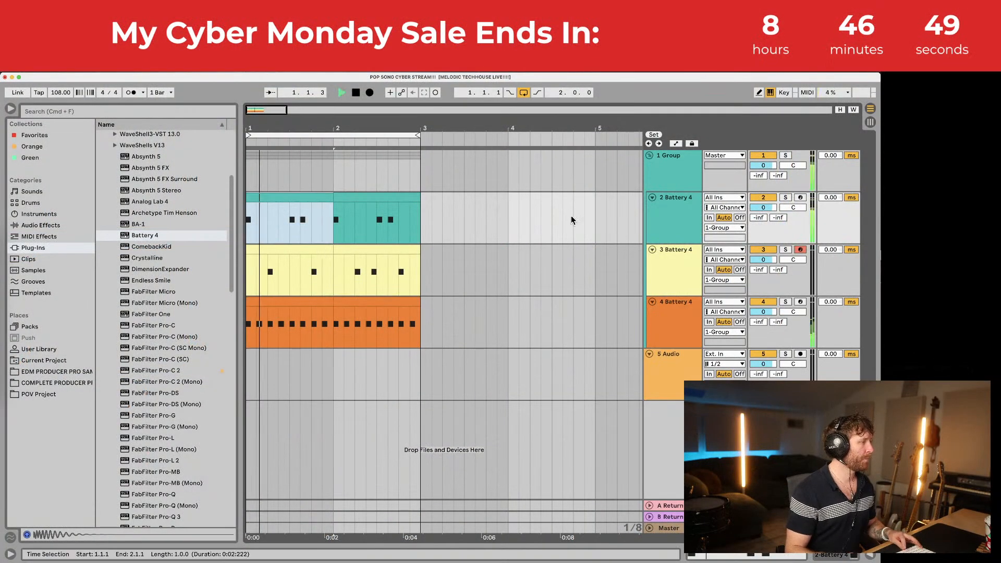
{"action": "key", "text": "space"}
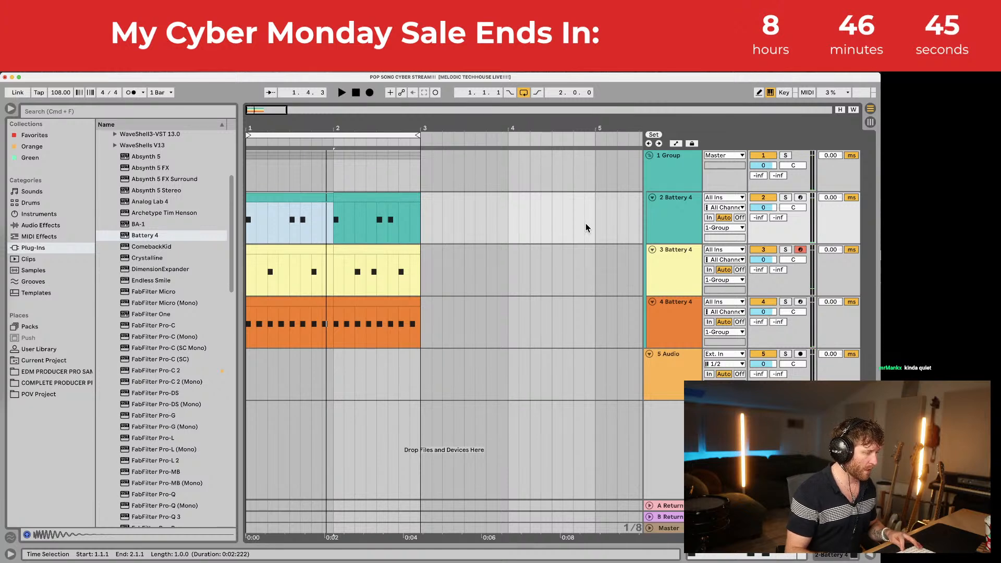
{"action": "key", "text": "space"}
{"action": "left_click", "coordinate": [673, 175]}
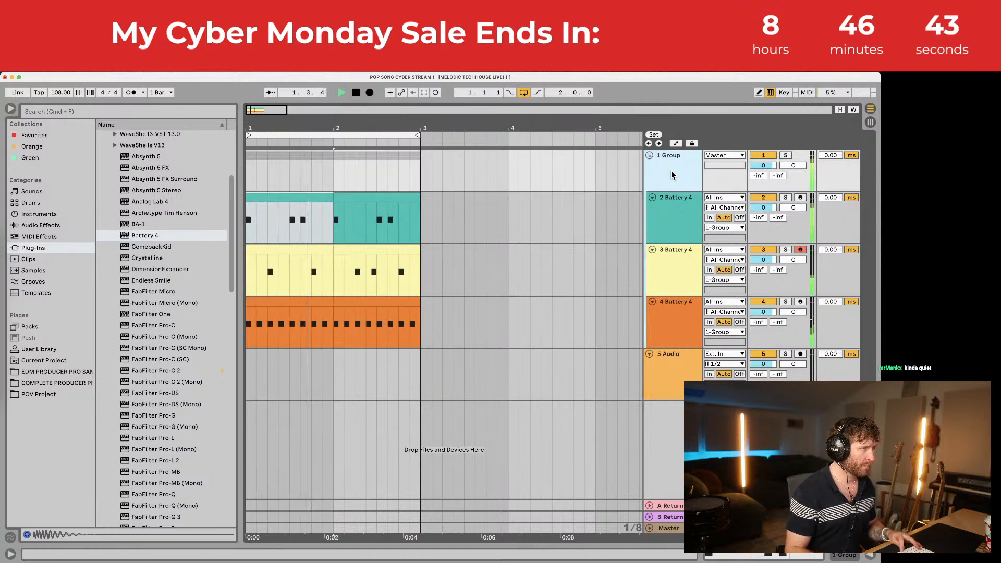
{"action": "key", "text": "space"}
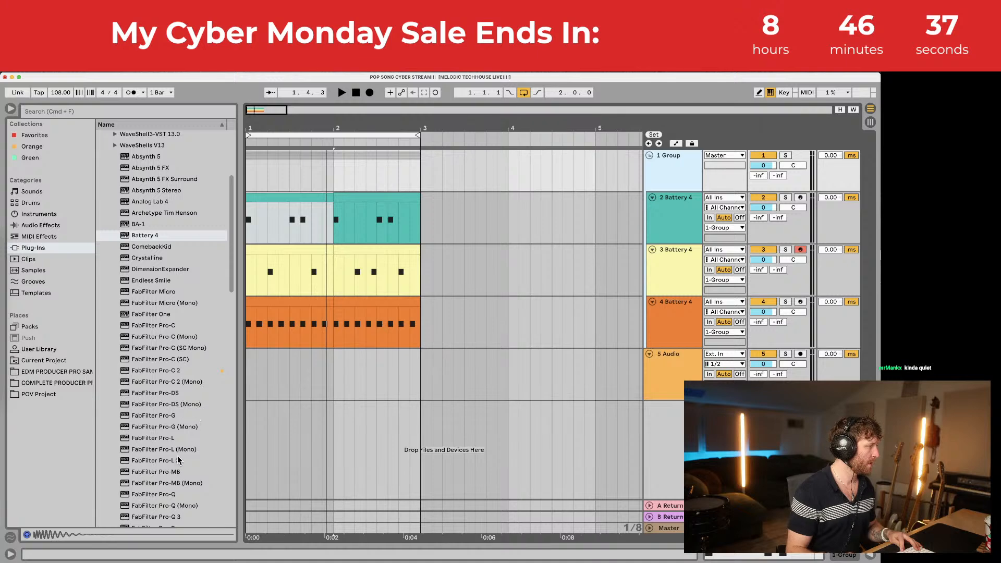
Step: Add the Drum Buss 'Drum Pumper' preset to the drum group and audition it
{"action": "left_click", "coordinate": [36, 226]}
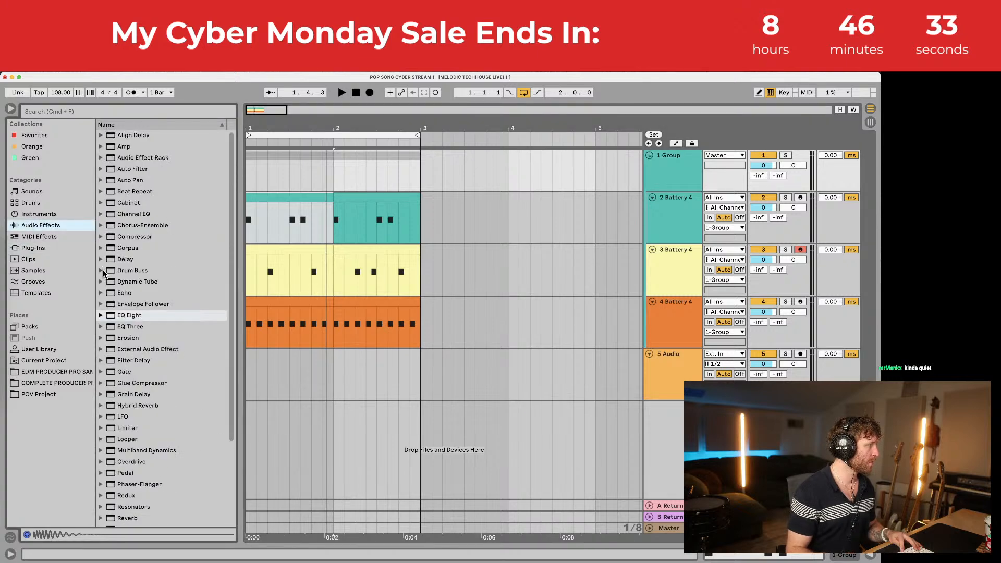
{"action": "left_click", "coordinate": [102, 271]}
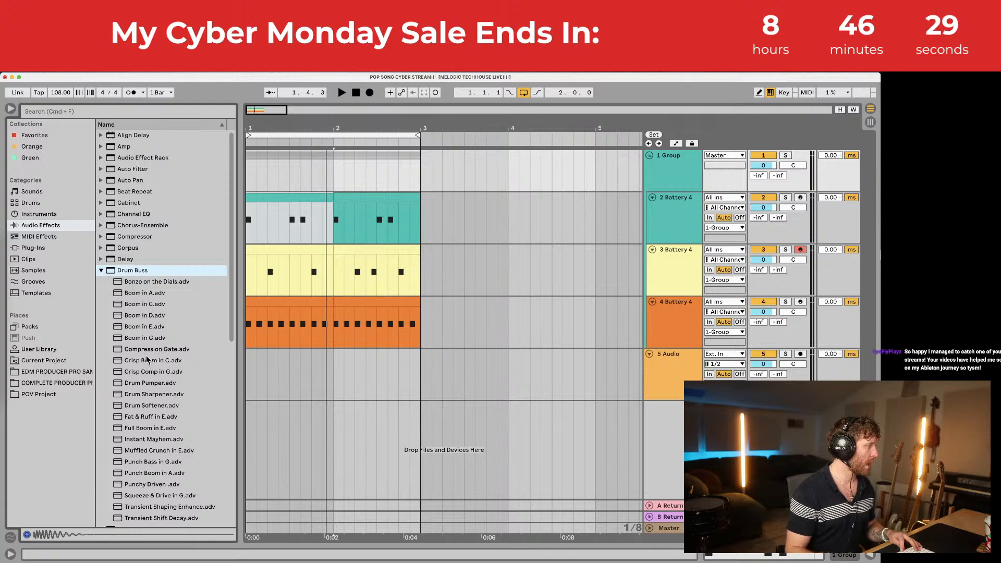
{"action": "left_click", "coordinate": [145, 385]}
{"action": "left_click_drag", "start_coordinate": [255, 189], "coordinate": [255, 190]}
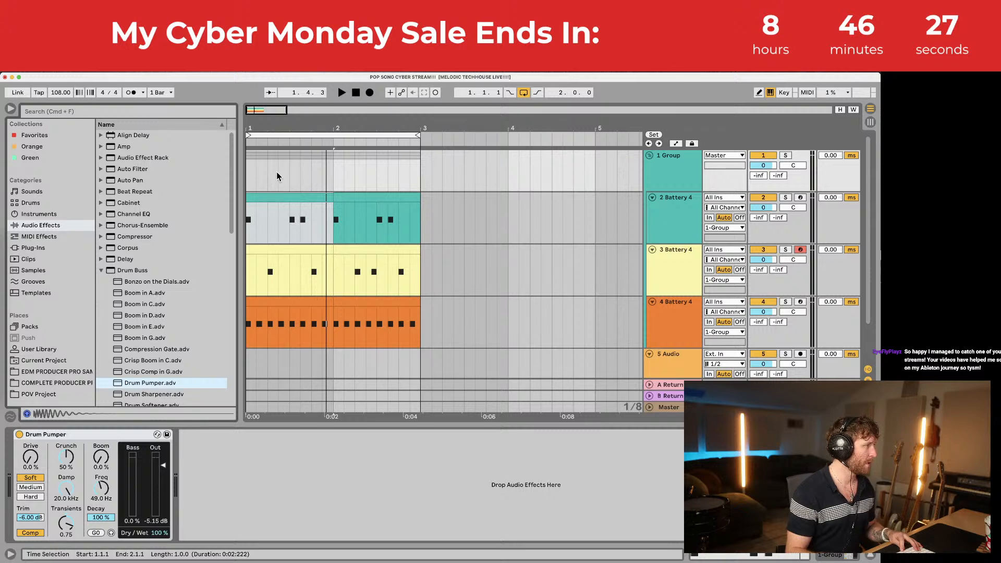
{"action": "key", "text": "space"}
{"action": "left_click_drag", "start_coordinate": [249, 129], "coordinate": [246, 125]}
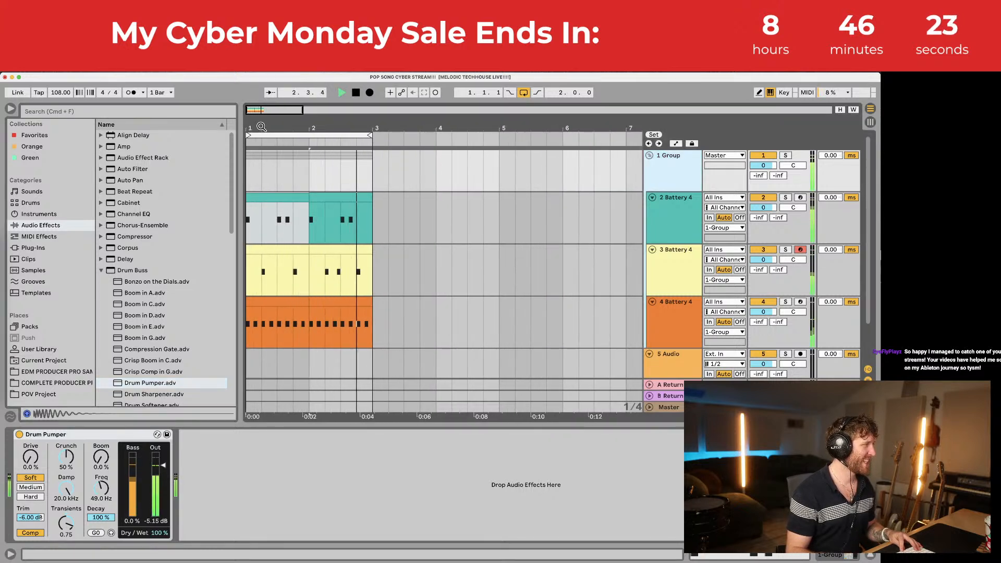
{"action": "key", "text": "space"}
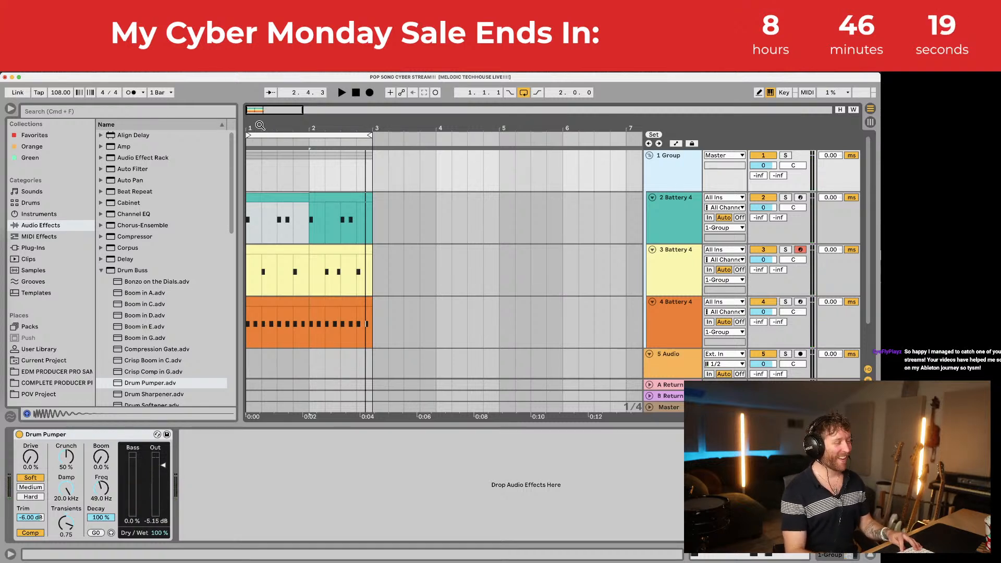
{"action": "key", "text": "space"}
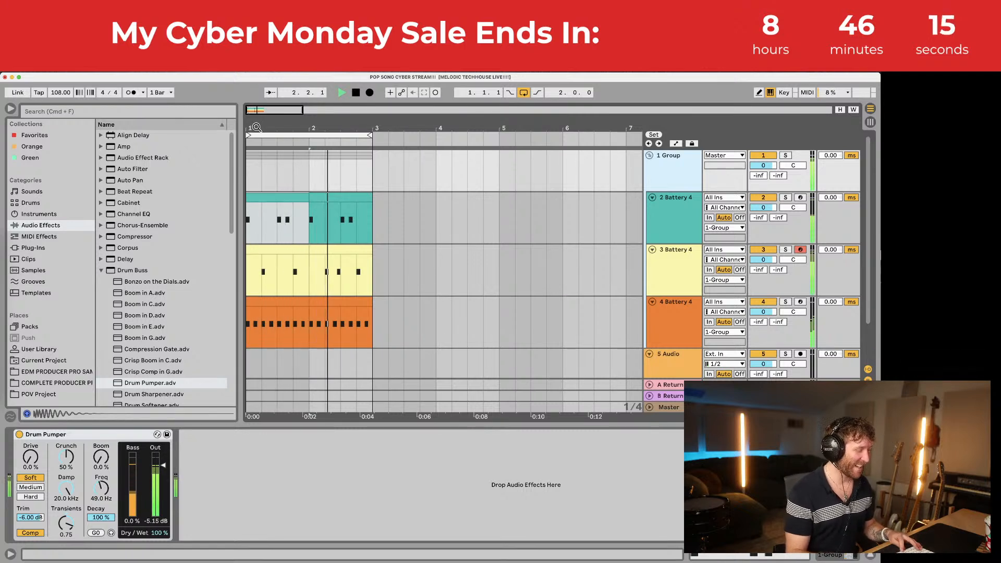
{"action": "key", "text": "space"}
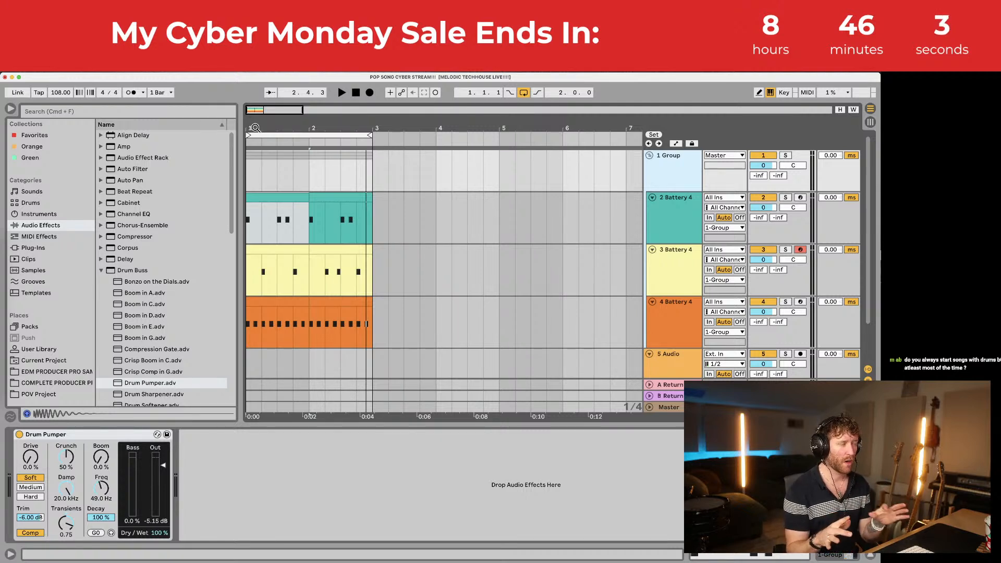
Step: Reset the start position to bar 1 and reduce the height of the three drum tracks
{"action": "left_click", "coordinate": [248, 173]}
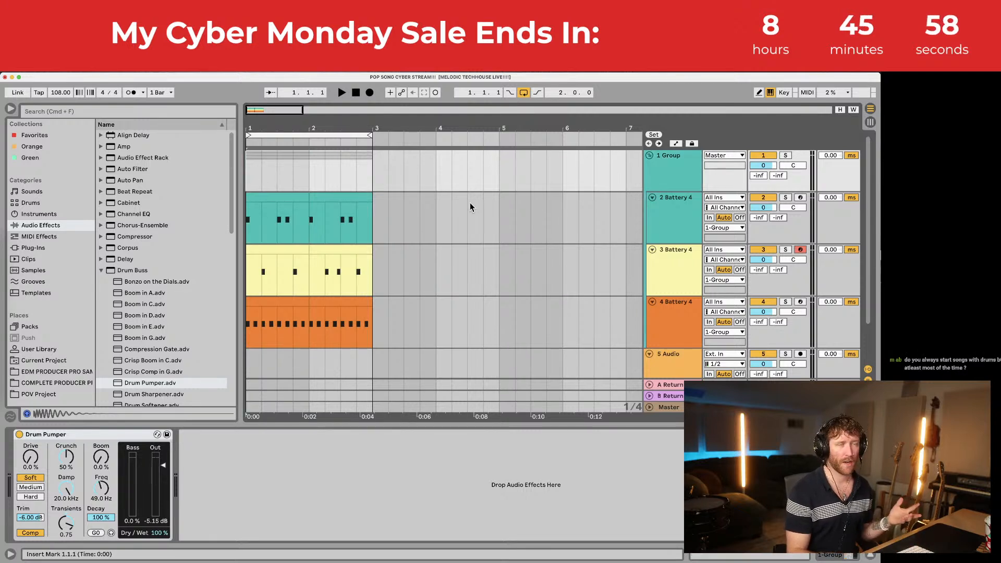
{"action": "left_click", "coordinate": [681, 201]}
{"action": "left_click", "coordinate": [673, 303], "text": "shift"}
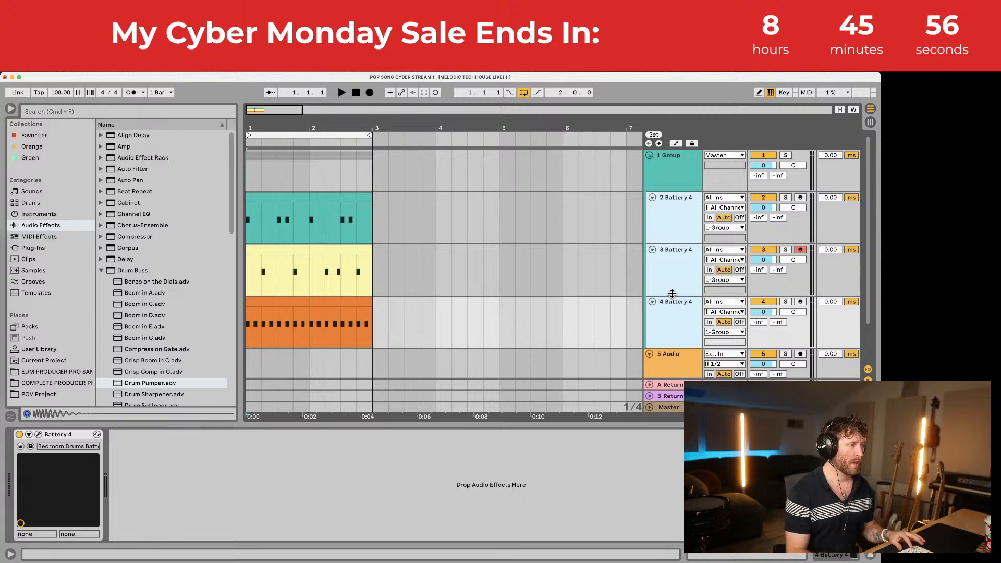
{"action": "left_click_drag", "start_coordinate": [671, 296], "coordinate": [667, 264]}
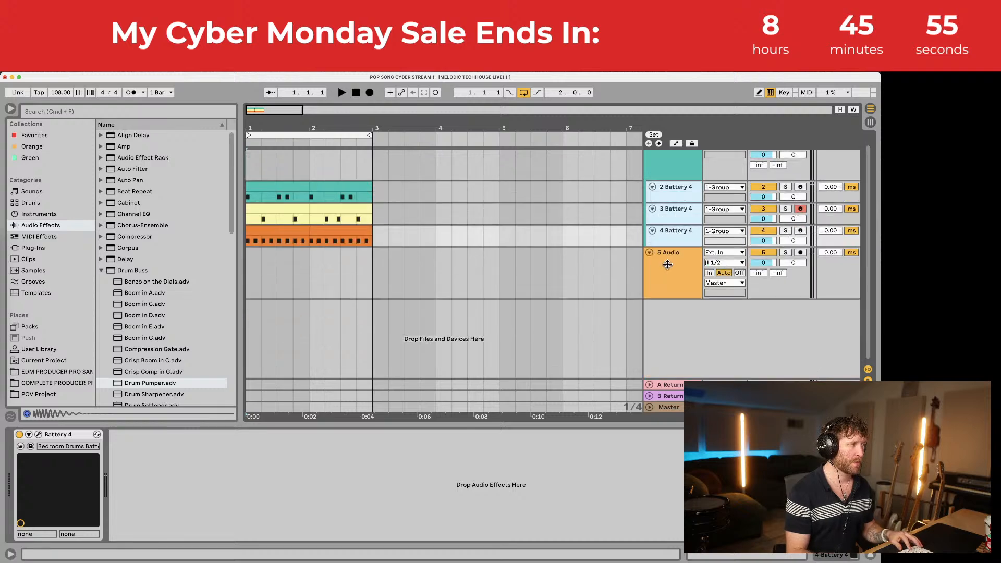
{"action": "left_click", "coordinate": [659, 167]}
Step: Shrink the group track's height, then play and stop the drums from bar 1
{"action": "left_click_drag", "start_coordinate": [673, 176], "coordinate": [673, 167]}
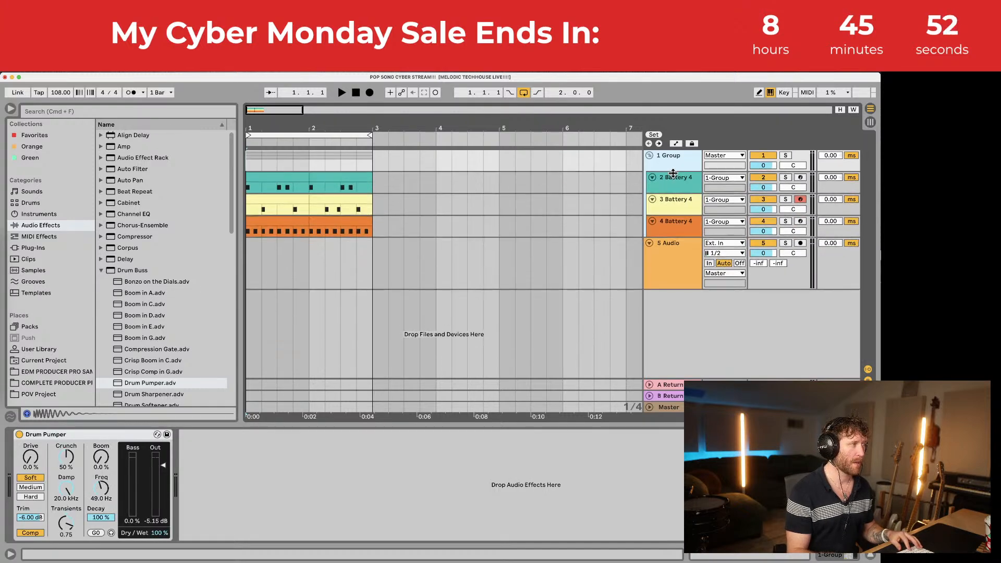
{"action": "left_click", "coordinate": [674, 255]}
{"action": "left_click", "coordinate": [269, 179]}
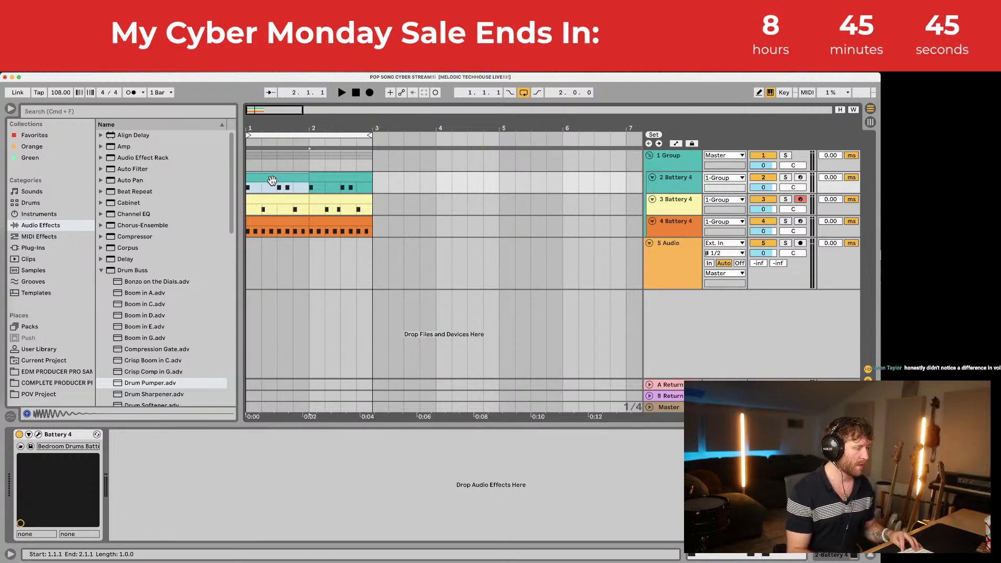
{"action": "key", "text": "space"}
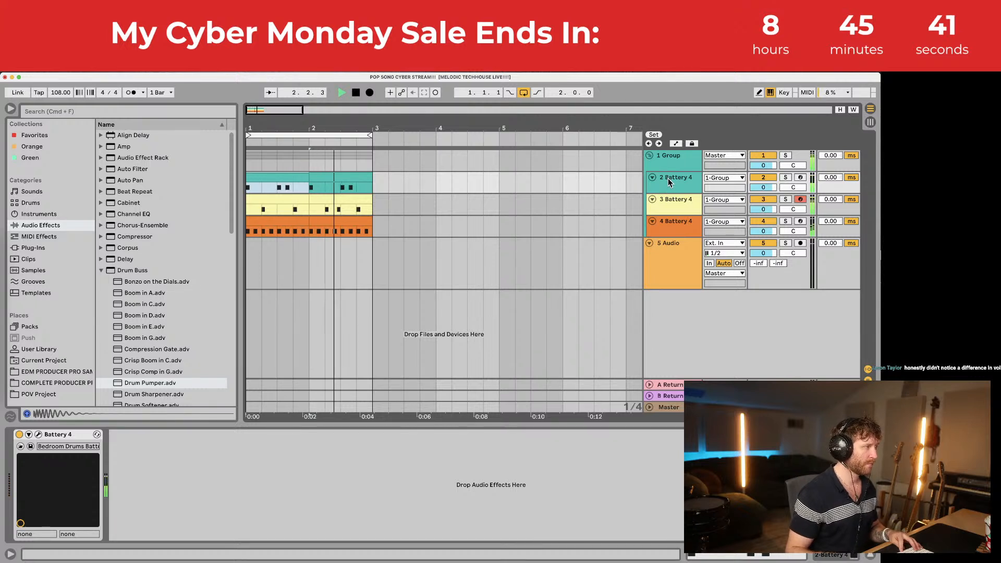
{"action": "key", "text": "space"}
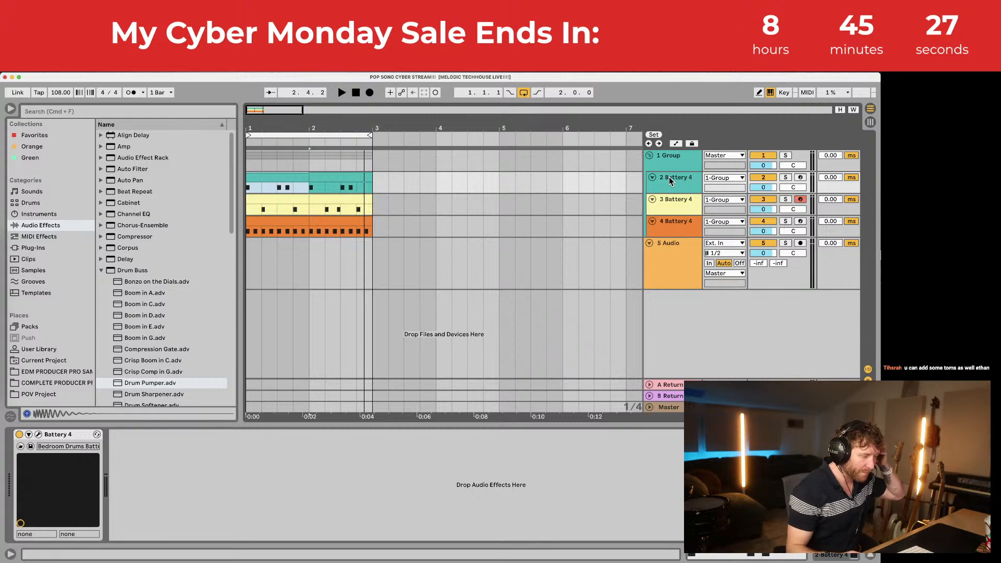
{"action": "mouse_move", "coordinate": [5, 358]}
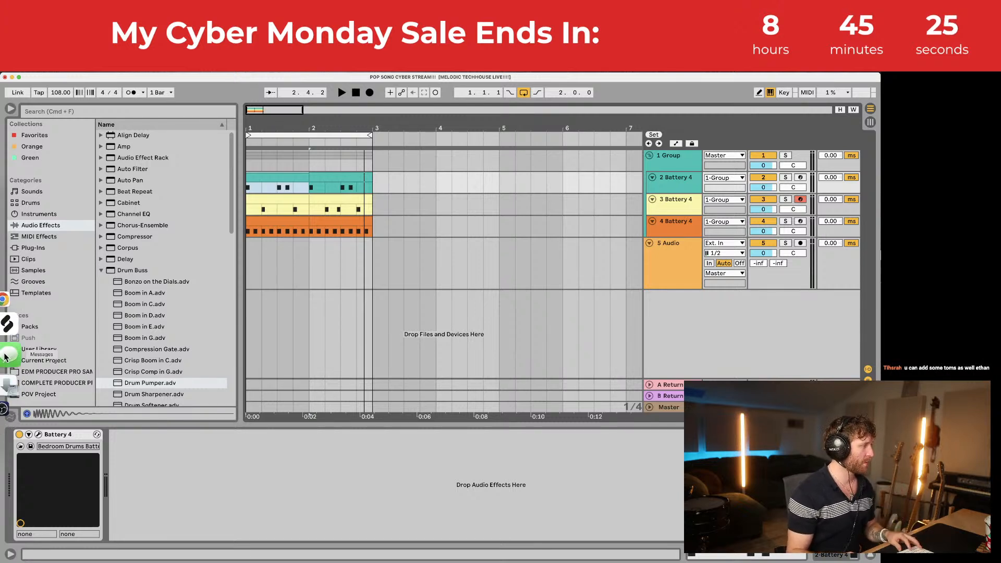
Step: In OBS, review the Advanced Audio Properties levels, switch scenes, then return to Ableton
{"action": "left_click", "coordinate": [7, 367]}
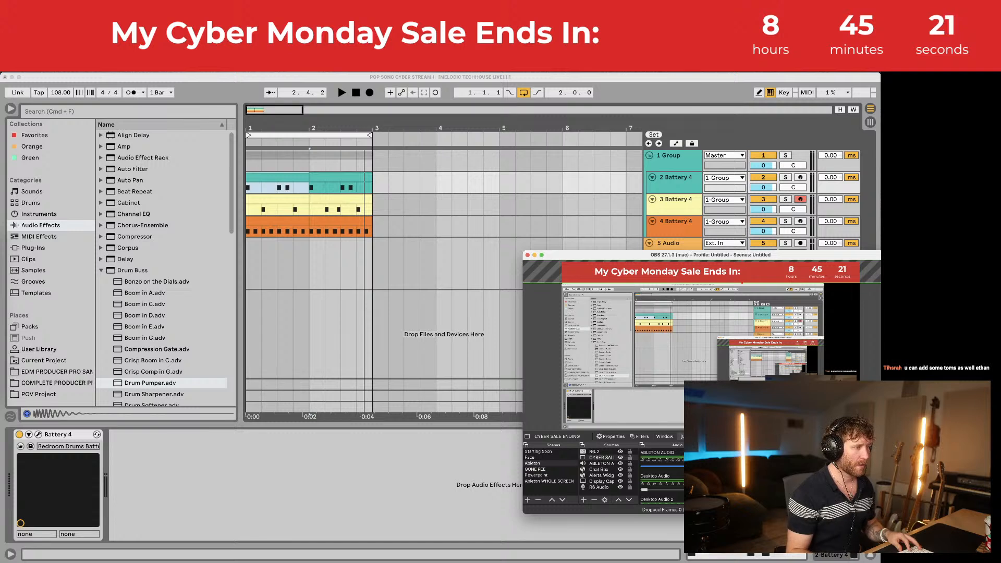
{"action": "left_click", "coordinate": [729, 552]}
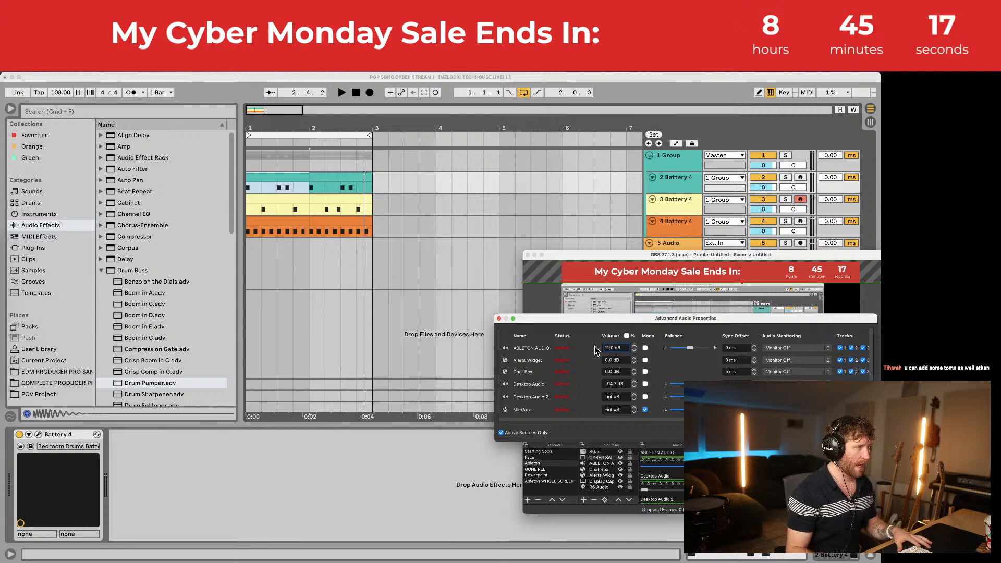
{"action": "key", "text": "Return"}
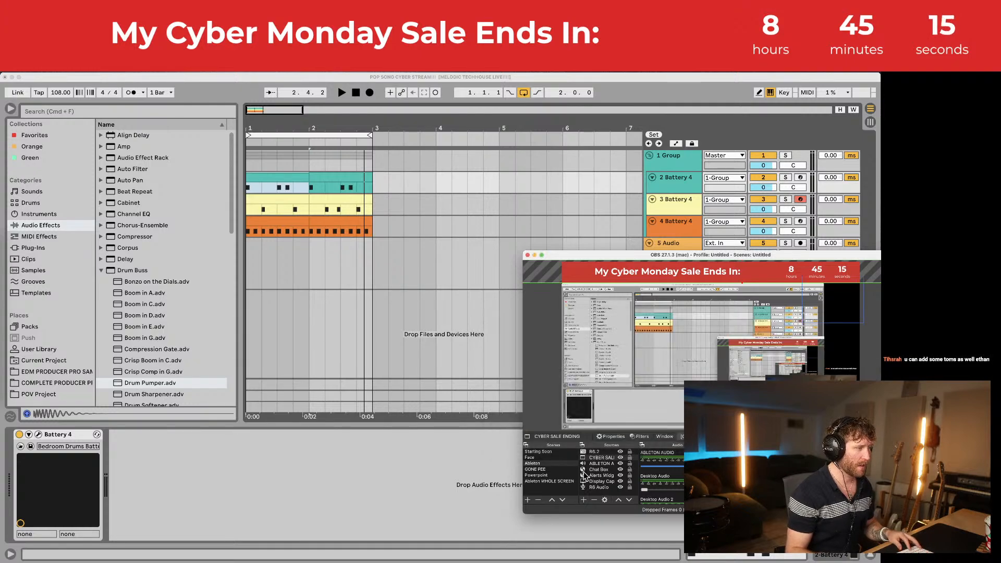
{"action": "left_click", "coordinate": [534, 458]}
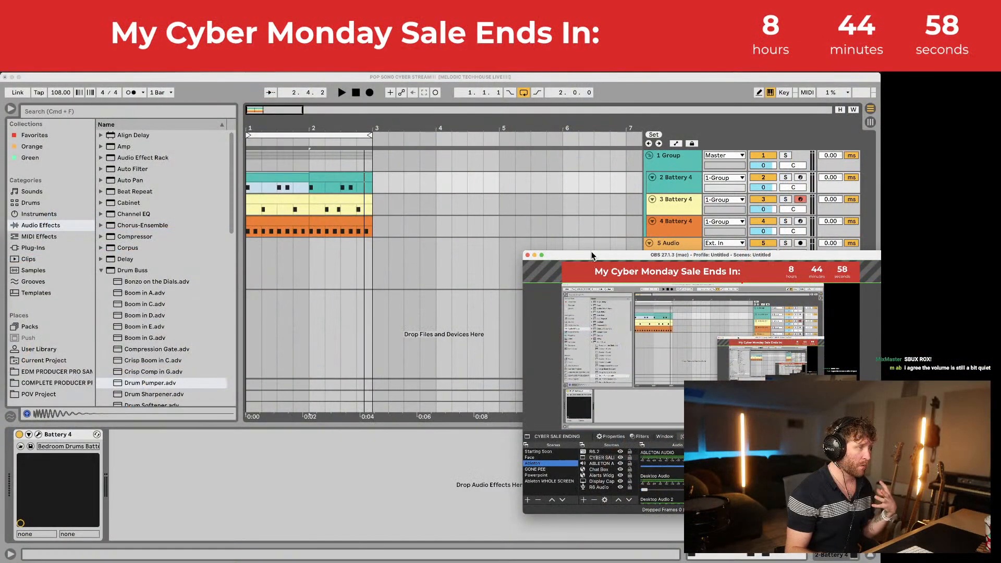
{"action": "left_click", "coordinate": [395, 233]}
Step: Duplicate the drum clips twice so the groove reaches bar 9, and switch off arrangement looping
{"action": "key", "text": "space"}
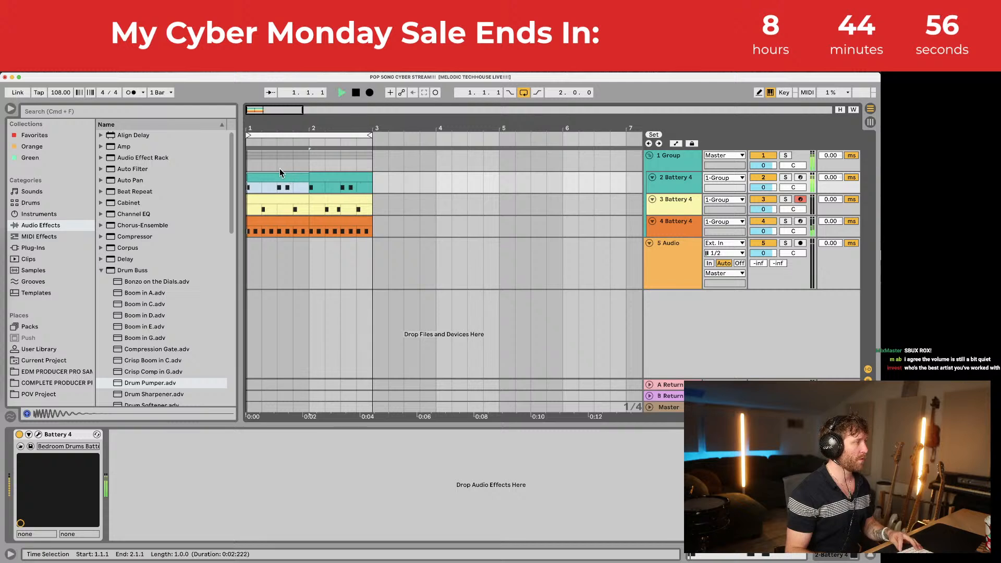
{"action": "left_click_drag", "start_coordinate": [247, 115], "coordinate": [245, 119]}
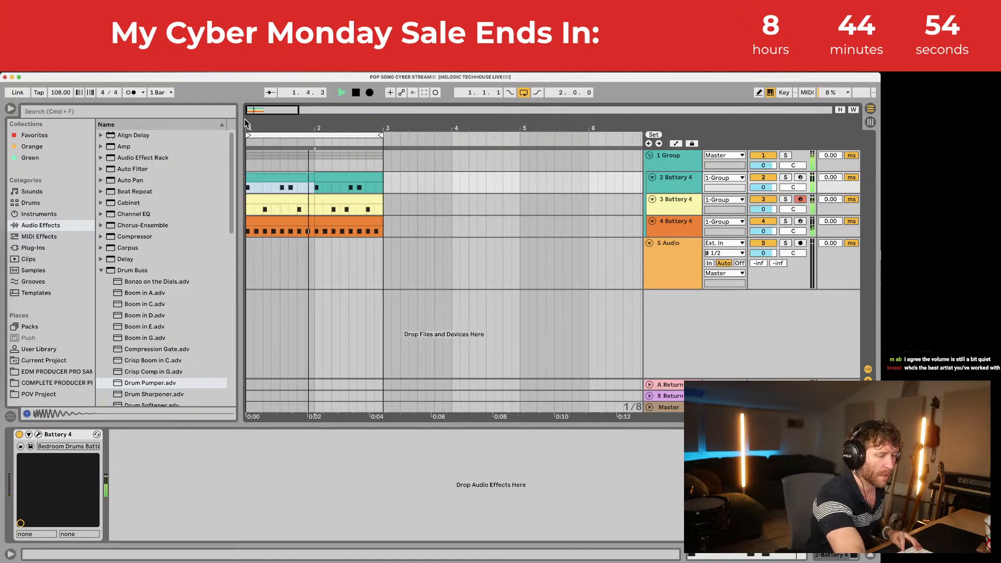
{"action": "key", "text": "space"}
{"action": "key", "text": "space"}
{"action": "key", "text": "space"}
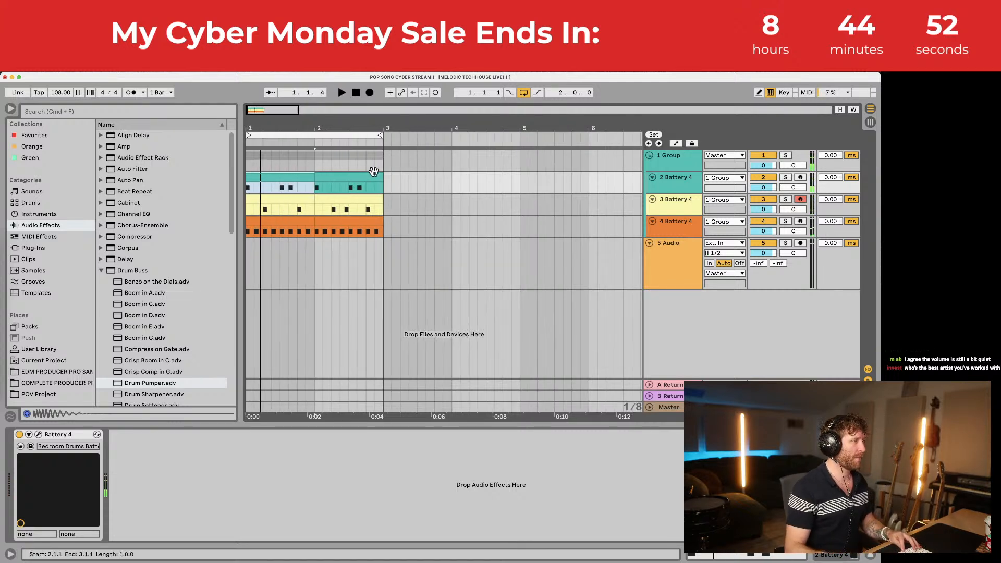
{"action": "left_click_drag", "start_coordinate": [381, 158], "coordinate": [246, 165]}
{"action": "key", "text": "super+d"}
{"action": "key", "text": "super+d"}
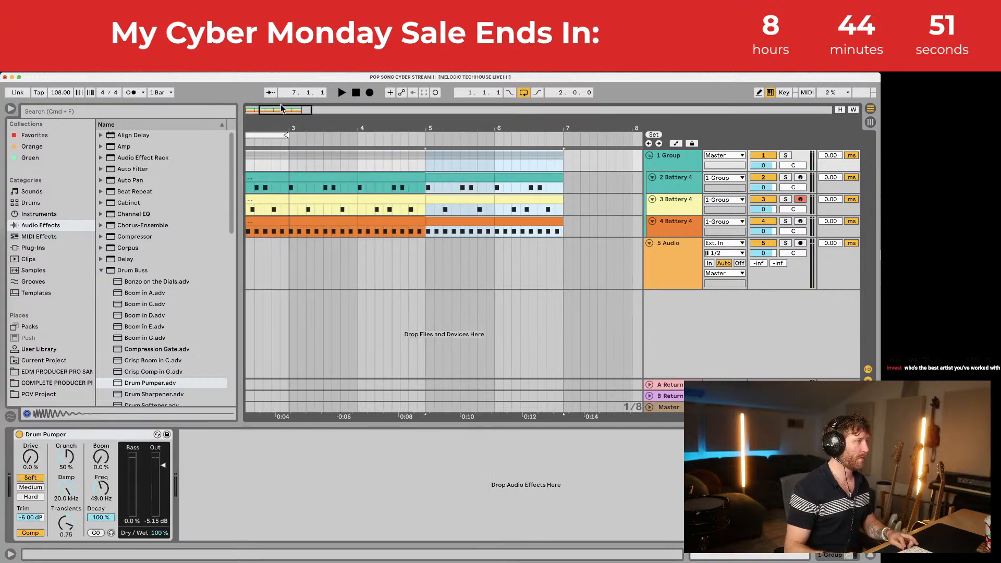
{"action": "left_click_drag", "start_coordinate": [275, 123], "coordinate": [282, 102]}
{"action": "key", "text": "super+d"}
{"action": "left_click", "coordinate": [395, 159]}
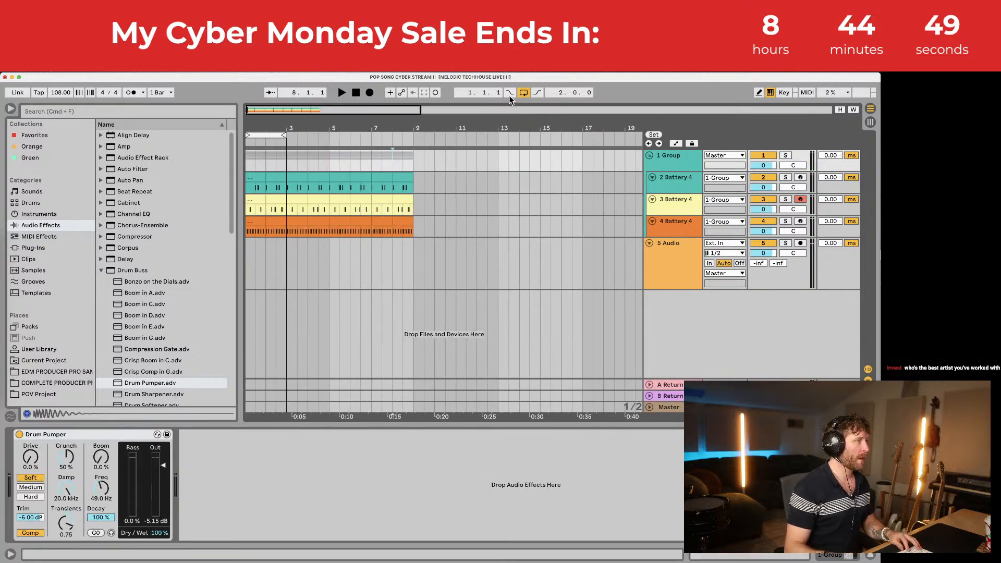
{"action": "left_click", "coordinate": [523, 92]}
{"action": "left_click", "coordinate": [680, 248]}
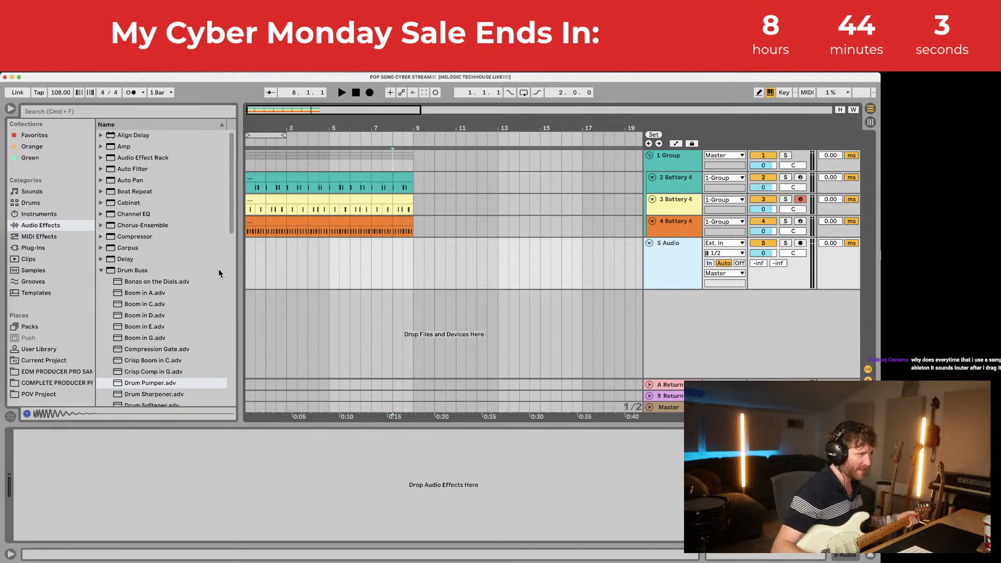
Step: Record-arm 5 Audio on input channel 2 and start playback to play along
{"action": "left_click", "coordinate": [800, 243]}
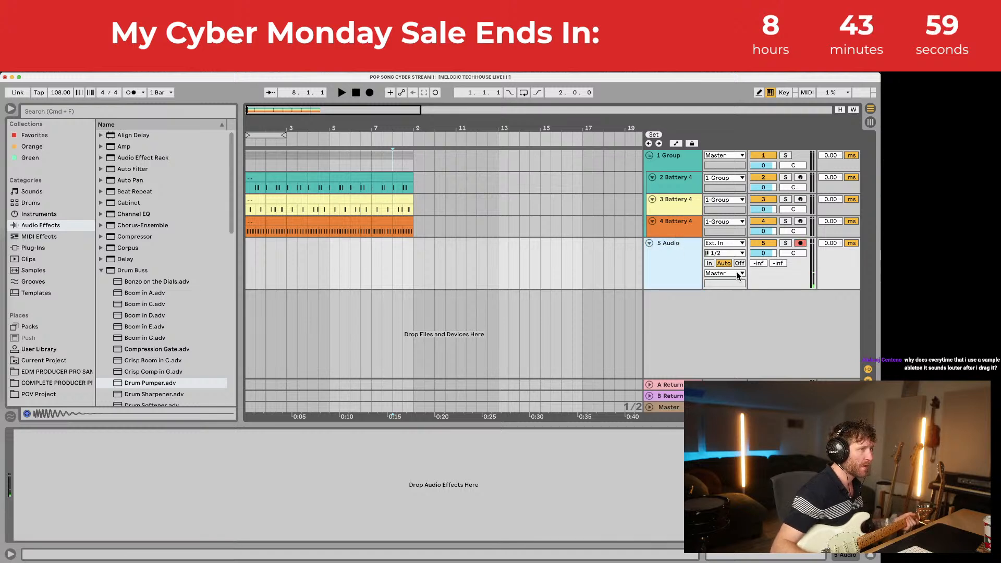
{"action": "left_click", "coordinate": [724, 253]}
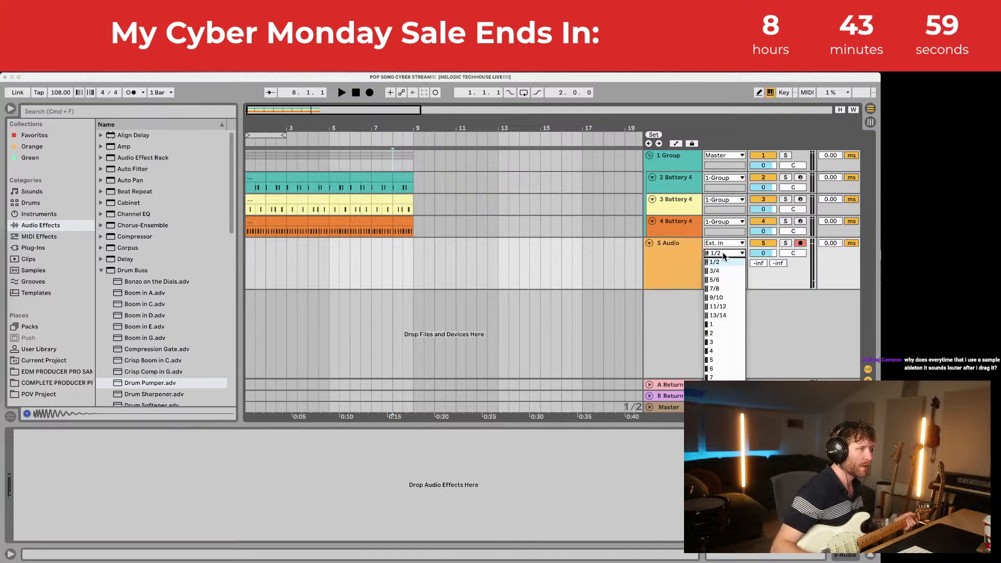
{"action": "left_click", "coordinate": [721, 332]}
{"action": "mouse_move", "coordinate": [7, 280]}
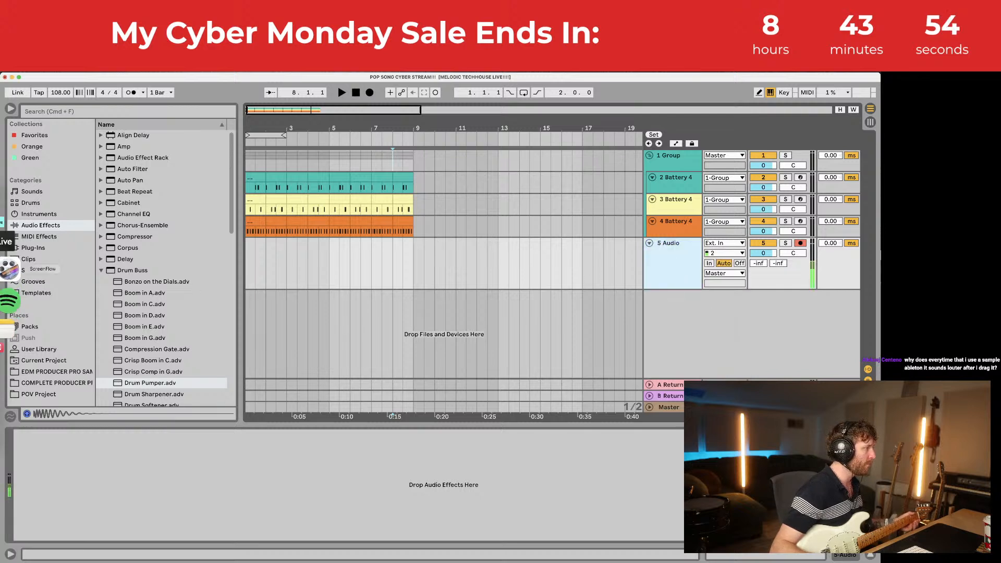
{"action": "key", "text": "space"}
{"action": "key", "text": "space"}
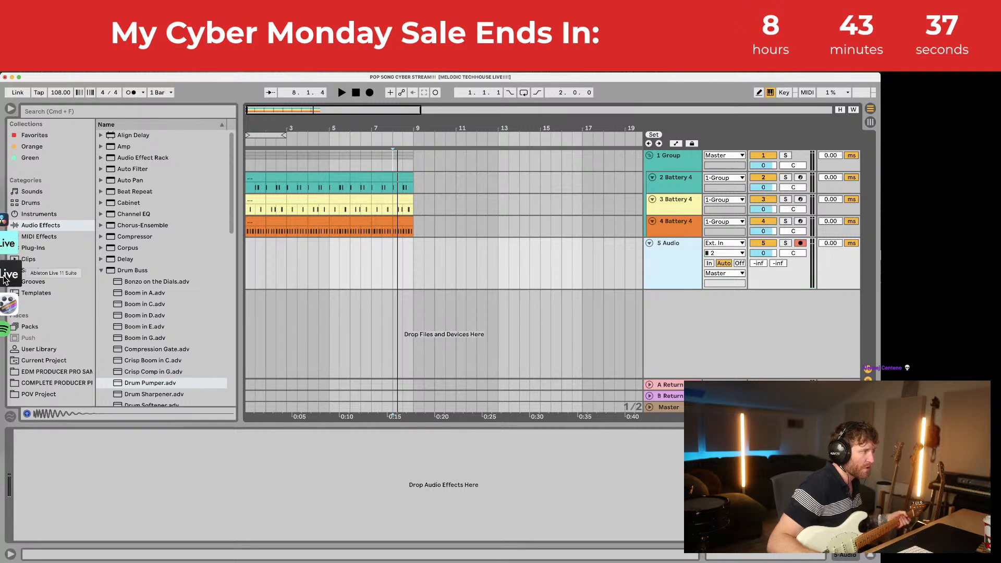
{"action": "left_click", "coordinate": [38, 385]}
Step: Open Kicks CPP and audition the ASTRO KICK, Century_Kick and Farther_Kick samples
{"action": "left_click", "coordinate": [144, 203]}
{"action": "left_click", "coordinate": [145, 192]}
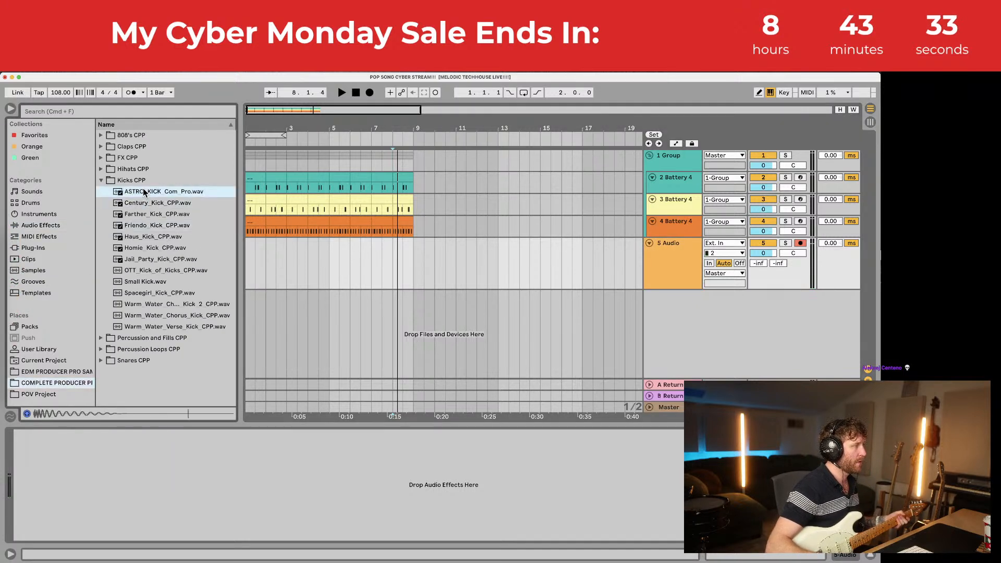
{"action": "left_click", "coordinate": [145, 203]}
{"action": "left_click", "coordinate": [146, 215]}
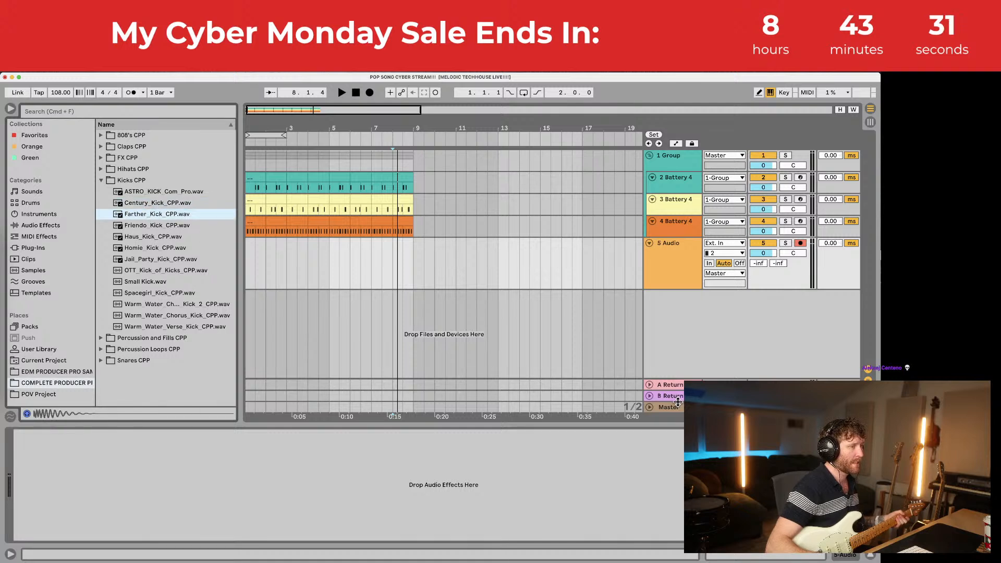
Step: Set the Master cue volume to about -8.9 dB while auditioning Haus_Kick, Homie_Kick and other kicks
{"action": "left_click_drag", "start_coordinate": [678, 401], "coordinate": [678, 350]}
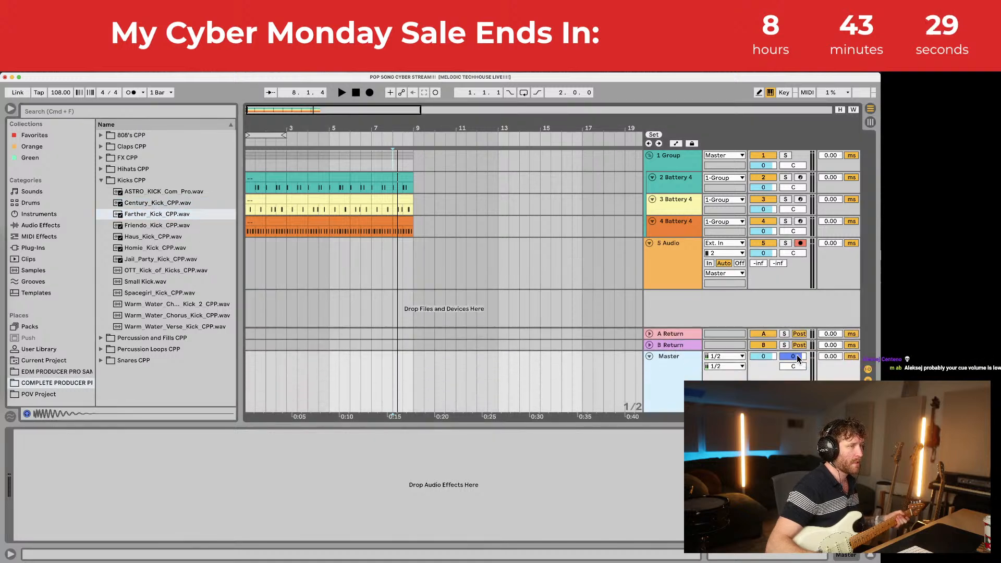
{"action": "left_click_drag", "start_coordinate": [796, 356], "coordinate": [797, 368]}
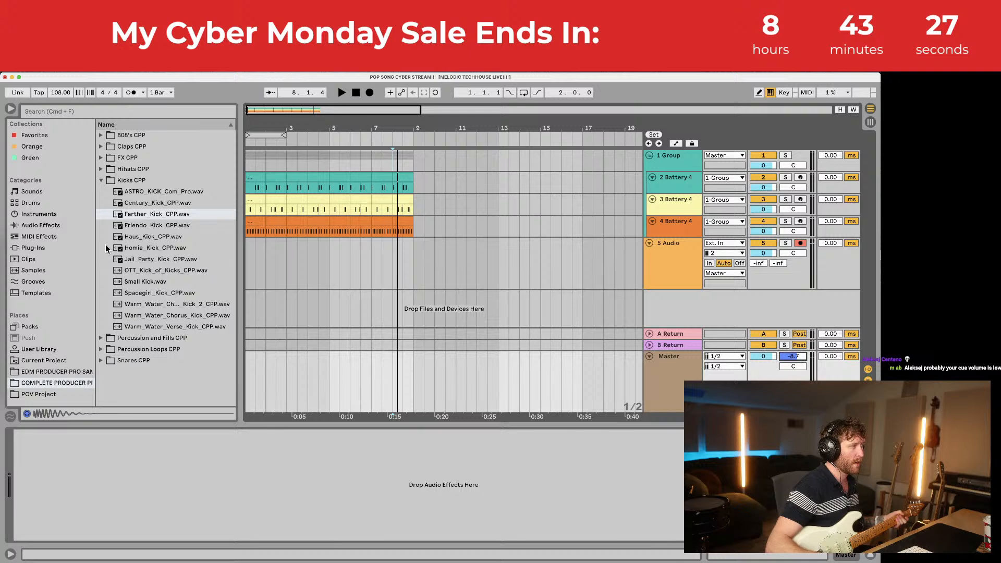
{"action": "left_click", "coordinate": [125, 237]}
{"action": "left_click", "coordinate": [137, 246]}
{"action": "left_click", "coordinate": [138, 236]}
{"action": "left_click", "coordinate": [139, 217]}
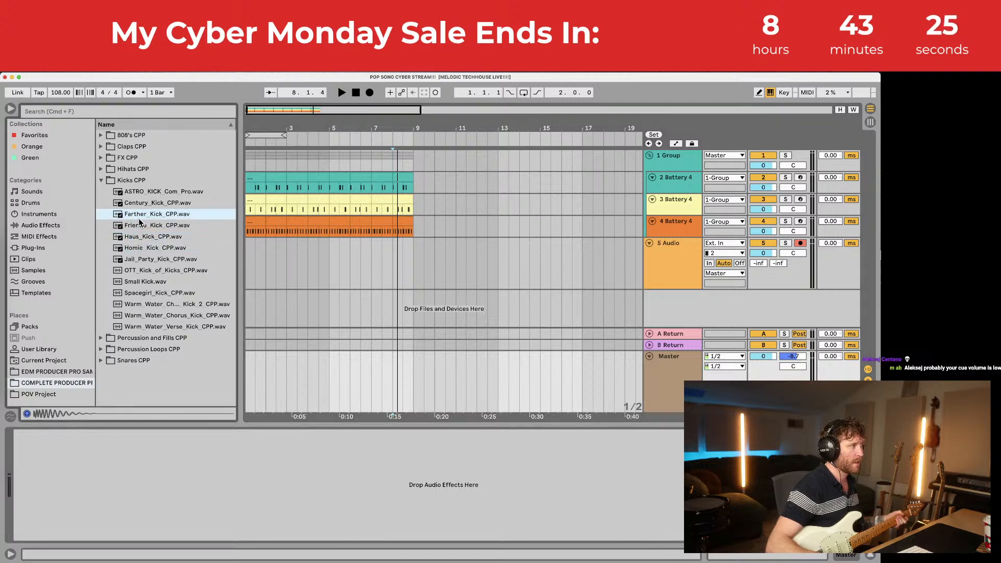
{"action": "left_click", "coordinate": [142, 205]}
{"action": "left_click", "coordinate": [144, 193]}
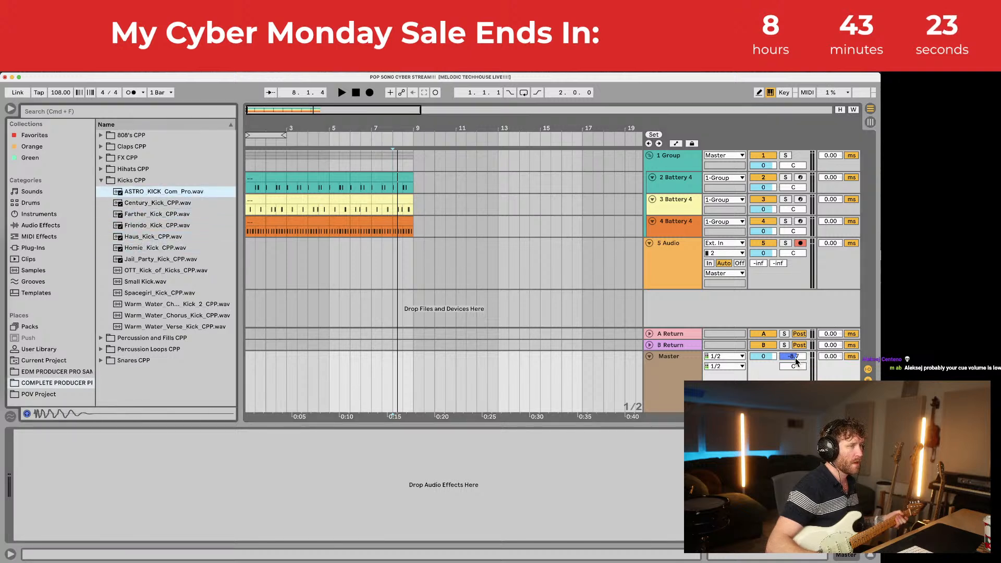
{"action": "left_click", "coordinate": [767, 357]}
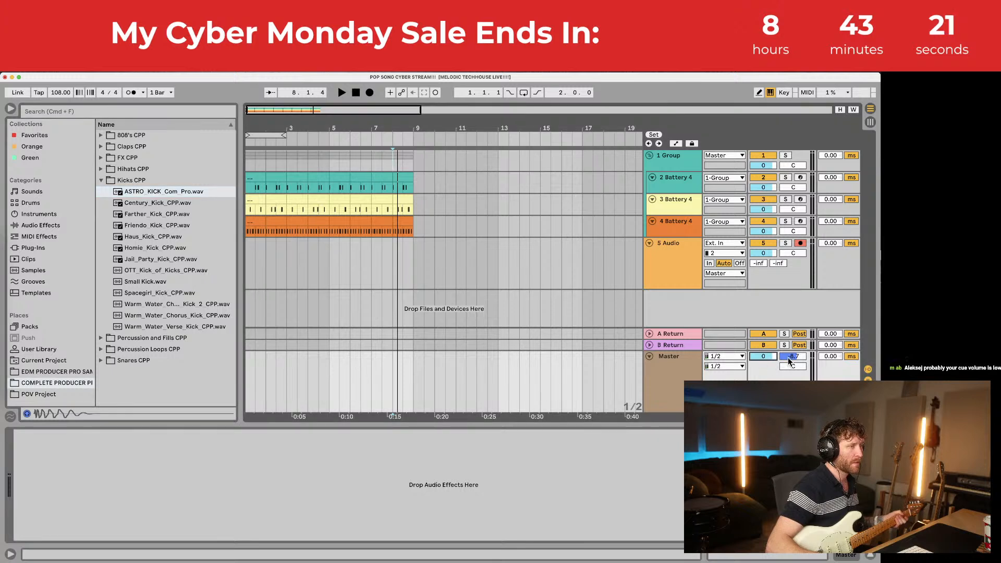
{"action": "left_click_drag", "start_coordinate": [789, 361], "coordinate": [793, 353]}
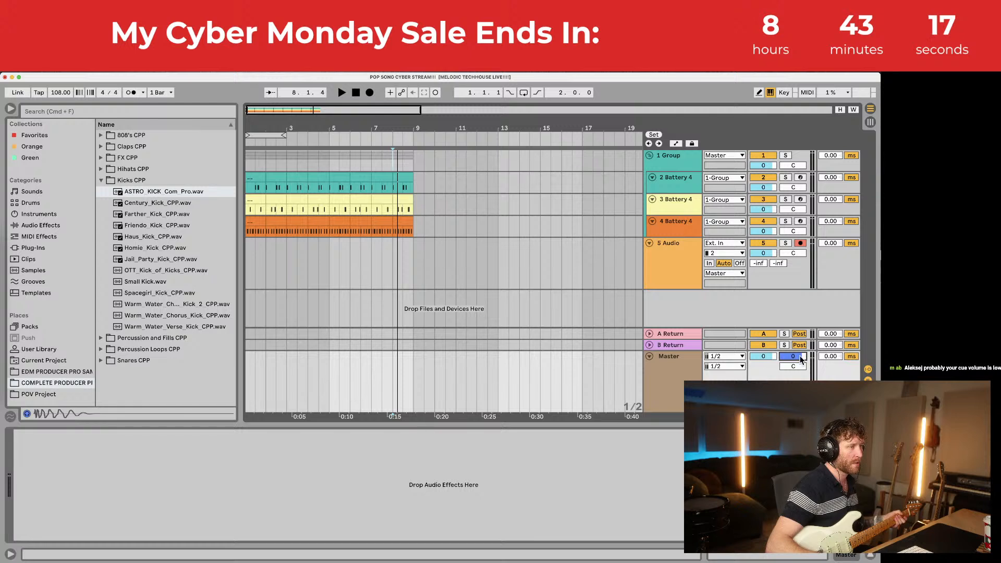
Step: Shrink the Master area, select the 5 Audio track, and list Audio Effects in the browser
{"action": "left_click_drag", "start_coordinate": [687, 352], "coordinate": [687, 362]}
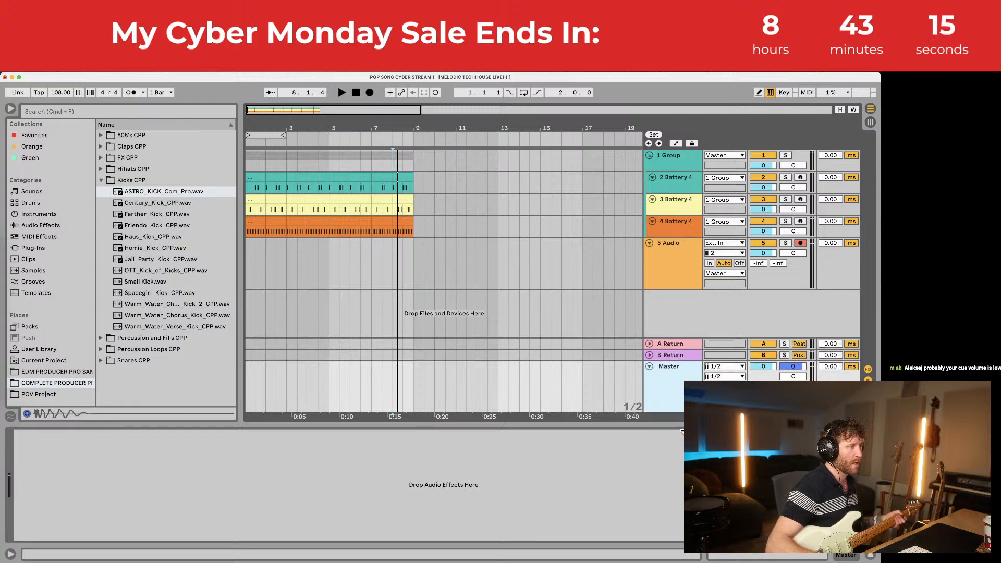
{"action": "left_click", "coordinate": [674, 266]}
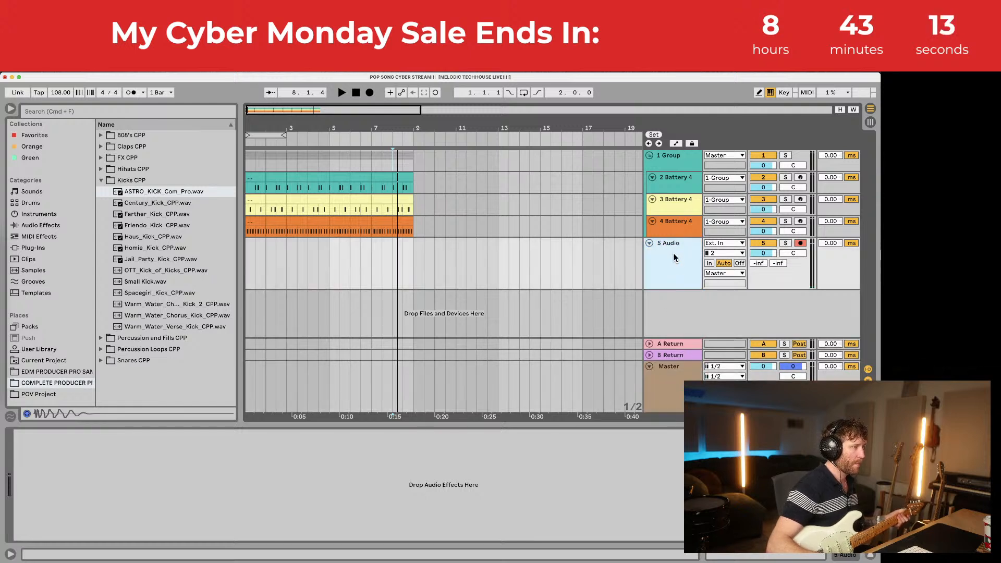
{"action": "left_click", "coordinate": [60, 226]}
{"action": "scroll", "coordinate": [178, 312], "scroll_direction": "down", "scroll_amount": 10}
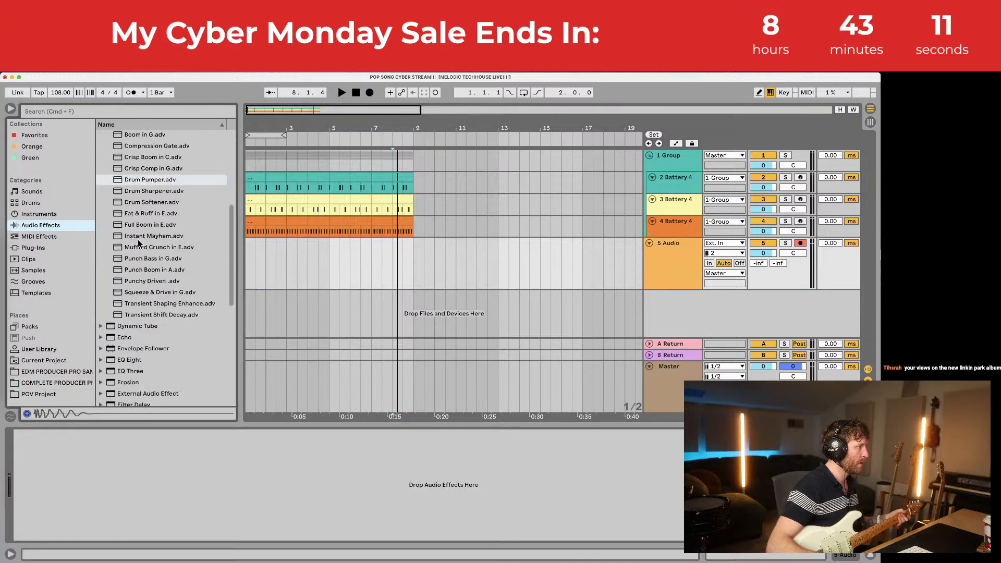
Step: Drop a Tuner onto the 5 Audio track and set its monitoring to Off
{"action": "left_click_drag", "start_coordinate": [125, 367], "coordinate": [156, 458]}
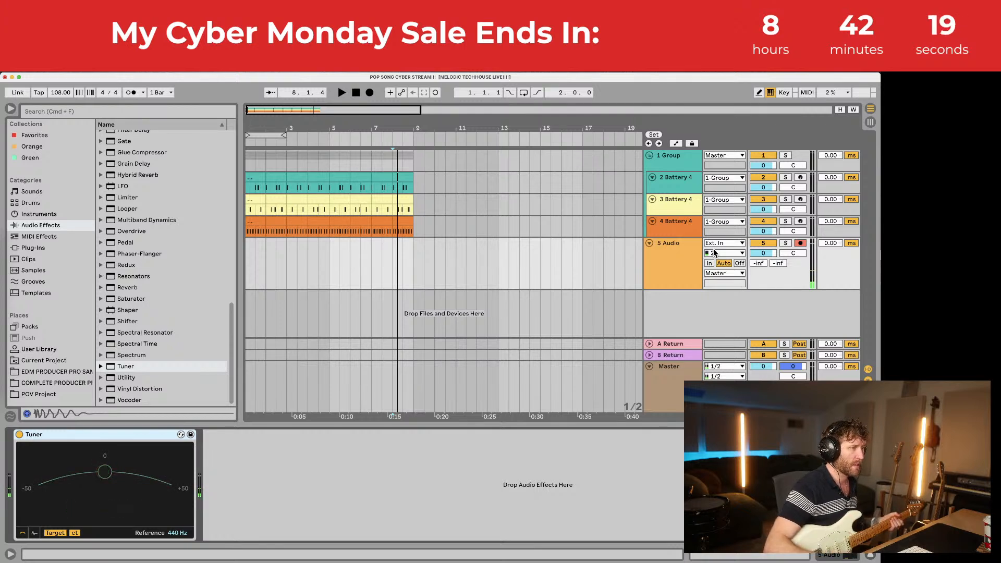
{"action": "left_click", "coordinate": [739, 264]}
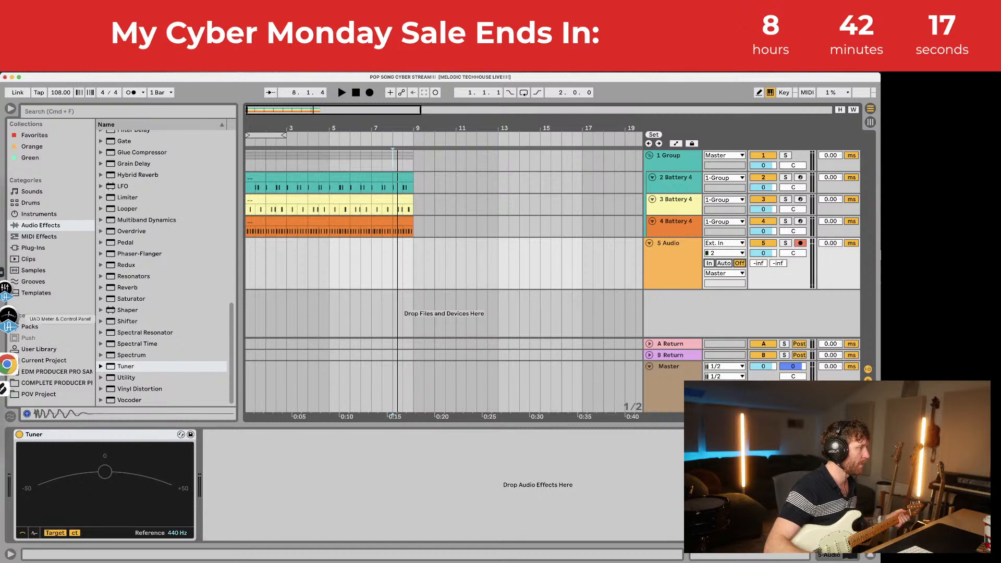
Step: Lower UAD Console's ANALOG 2 level to about -0.4, then return to Ableton Live
{"action": "left_click", "coordinate": [8, 326]}
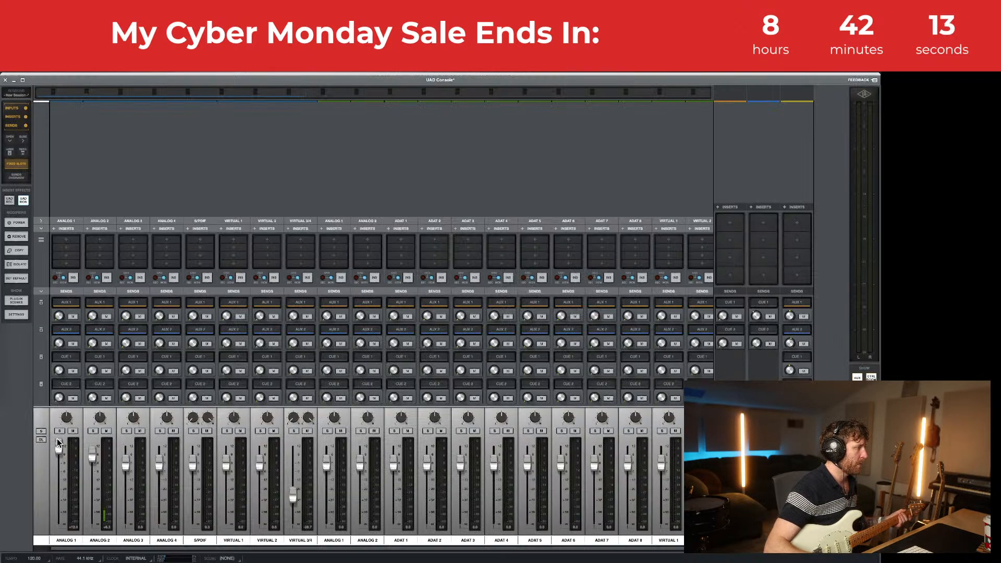
{"action": "left_click_drag", "start_coordinate": [92, 455], "coordinate": [99, 476]}
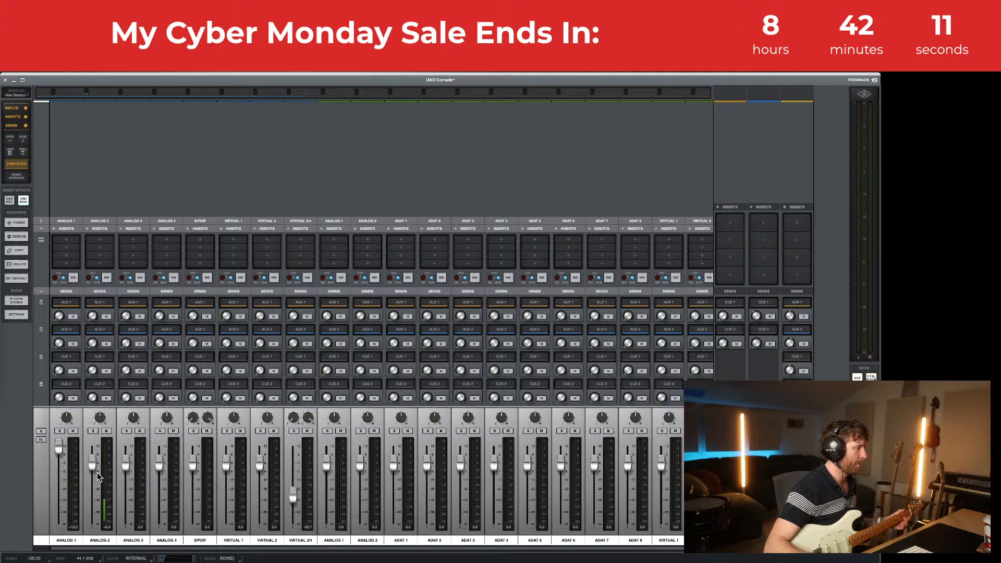
{"action": "left_click", "coordinate": [7, 268]}
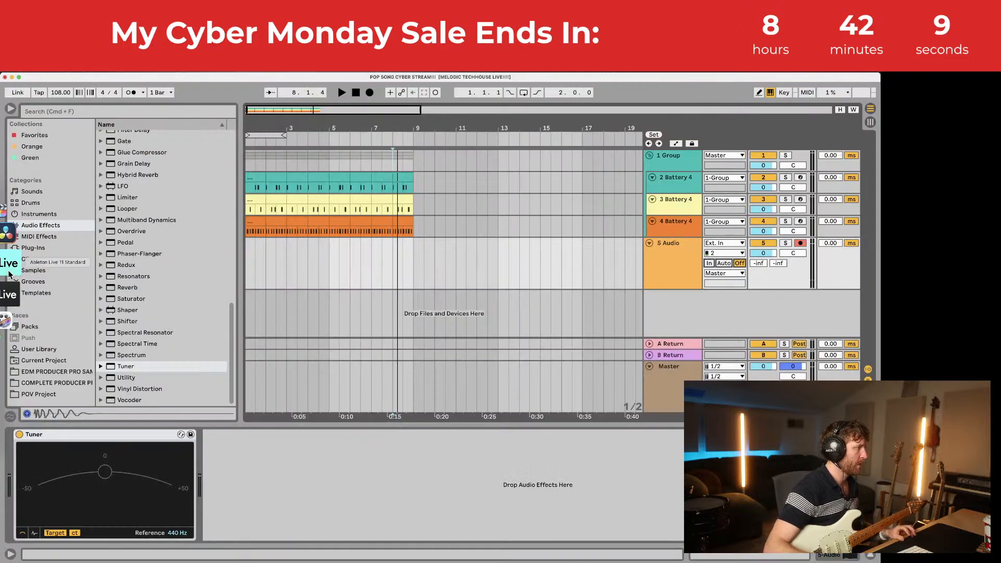
Step: Select bars 1–9 across the drums and 5 Audio, loop them with Cmd+L, and switch to Spotify
{"action": "left_click", "coordinate": [251, 178]}
{"action": "key", "text": "space"}
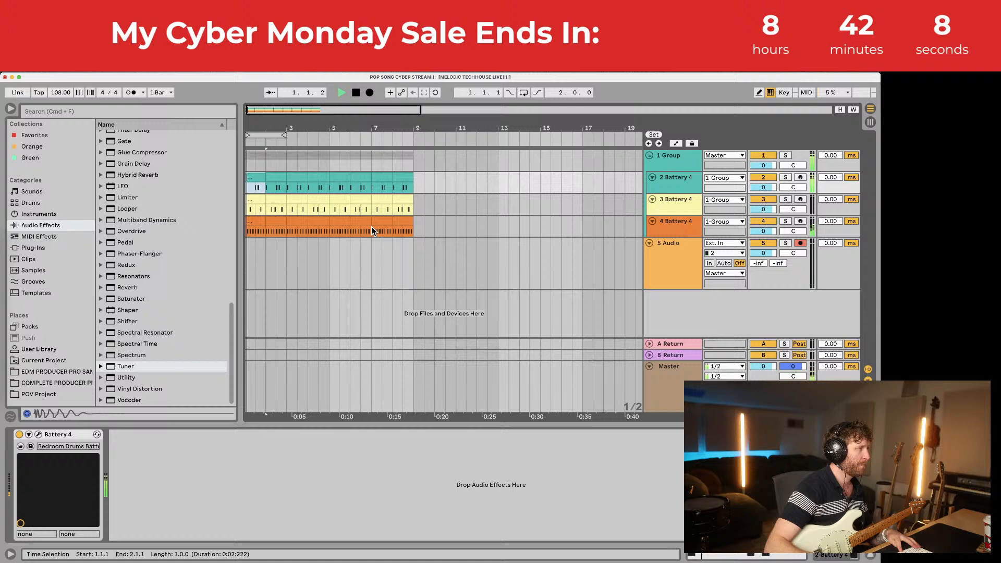
{"action": "left_click", "coordinate": [414, 255], "text": "shift"}
{"action": "key", "text": "super+l"}
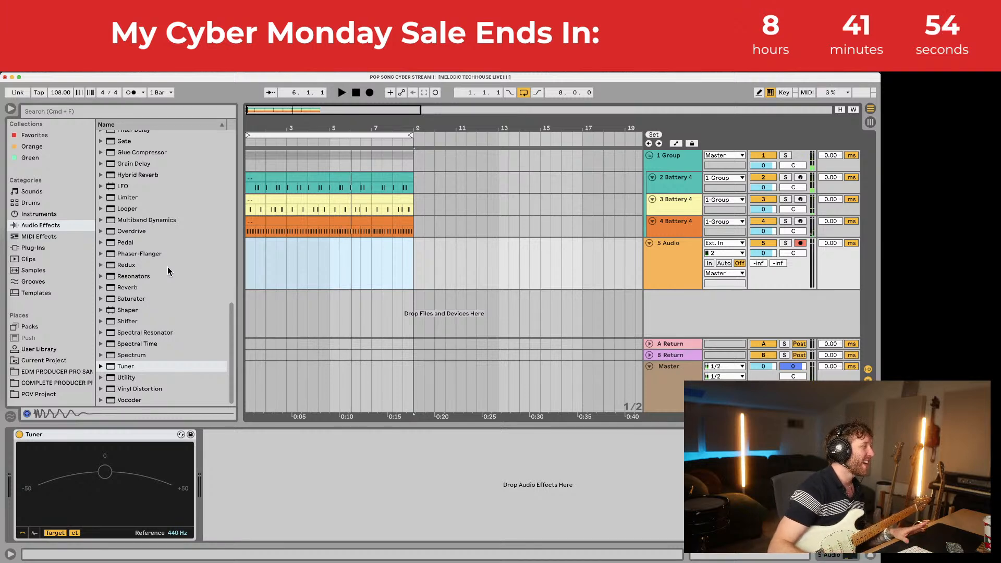
{"action": "left_click", "coordinate": [9, 290]}
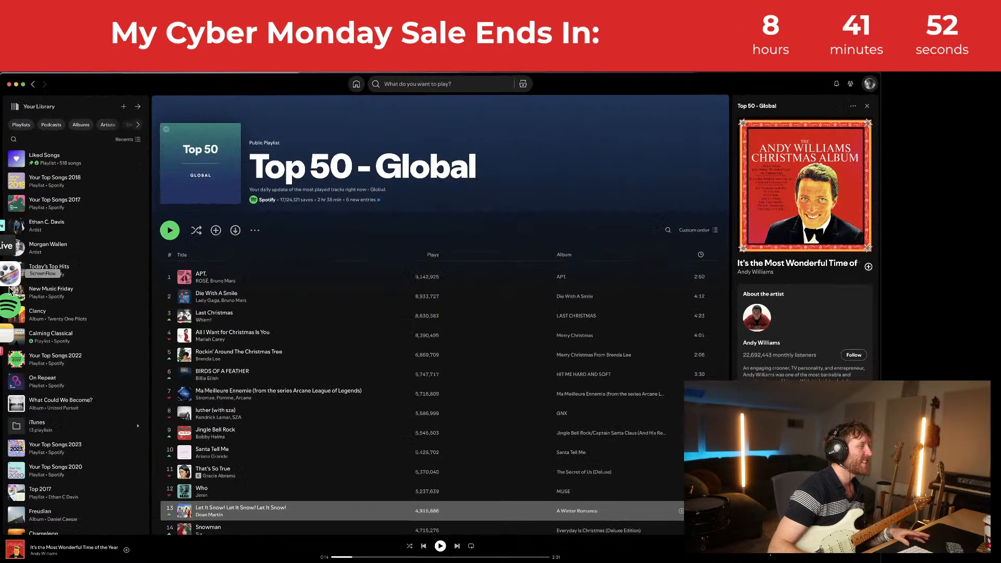
Step: Search 'too sweet' in Spotify, play Hozier's Too Sweet, then pause it
{"action": "scroll", "coordinate": [335, 375], "scroll_direction": "down", "scroll_amount": 10}
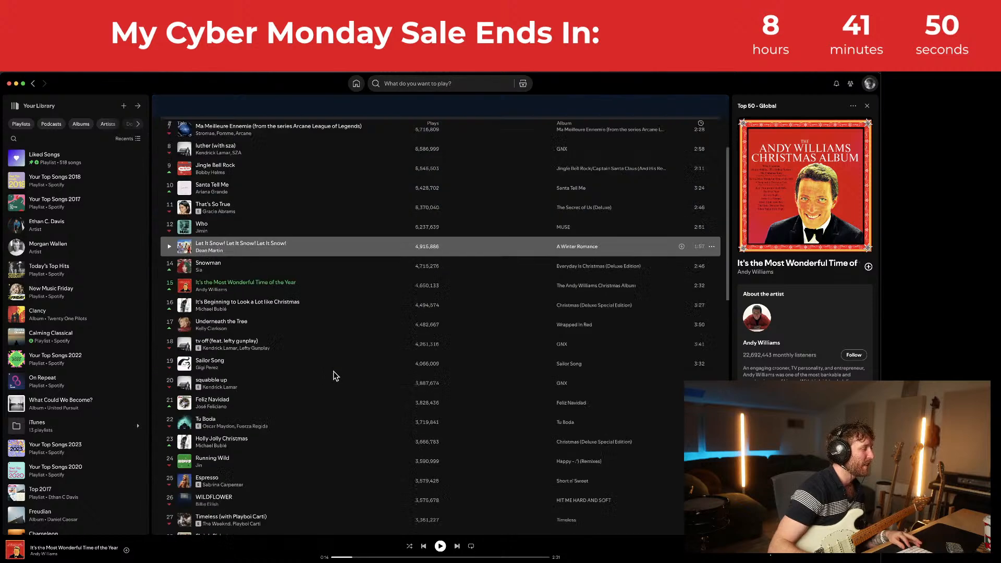
{"action": "left_click", "coordinate": [431, 83]}
{"action": "type", "text": "tooweet"}
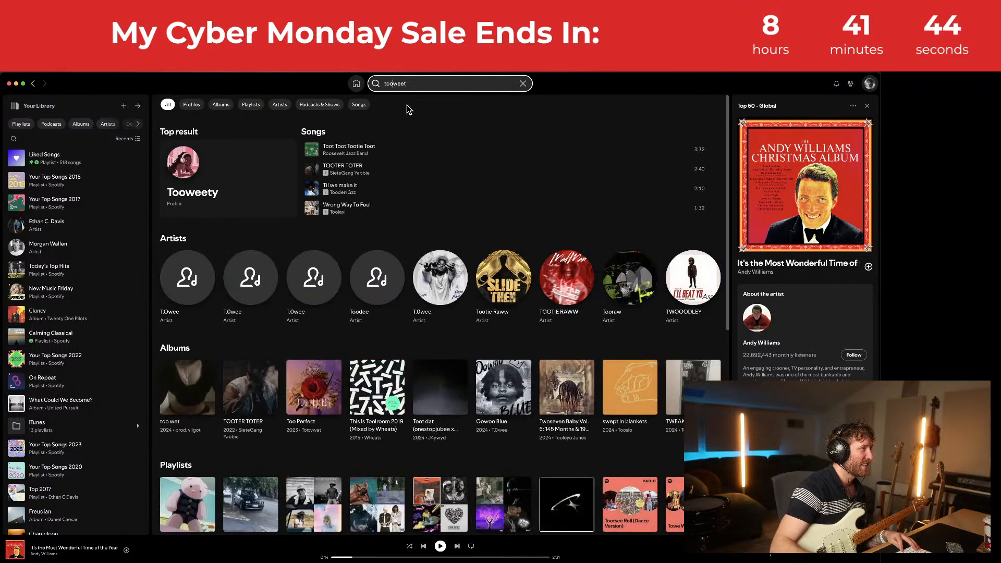
{"action": "type", "text": "s"}
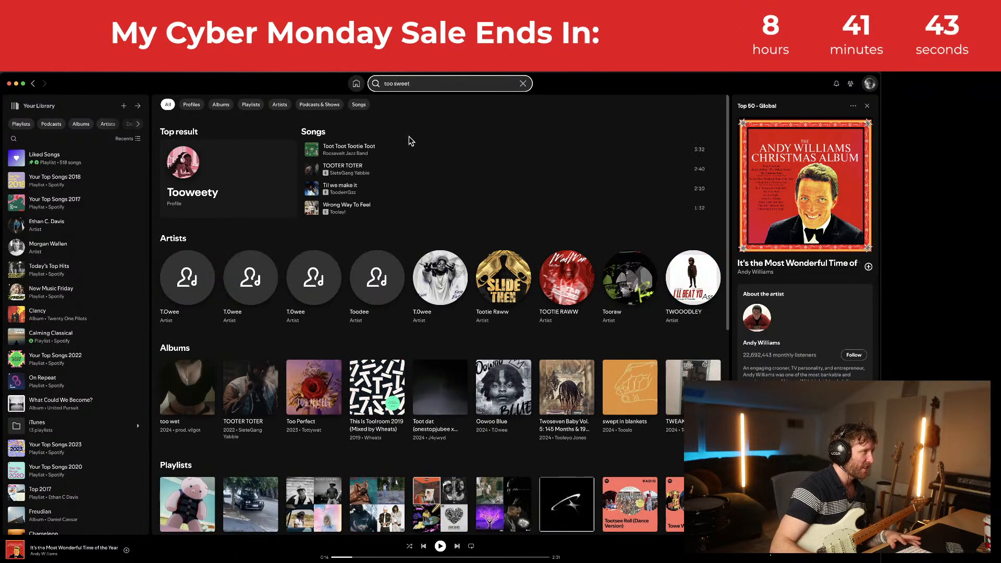
{"action": "double_click", "coordinate": [404, 150]}
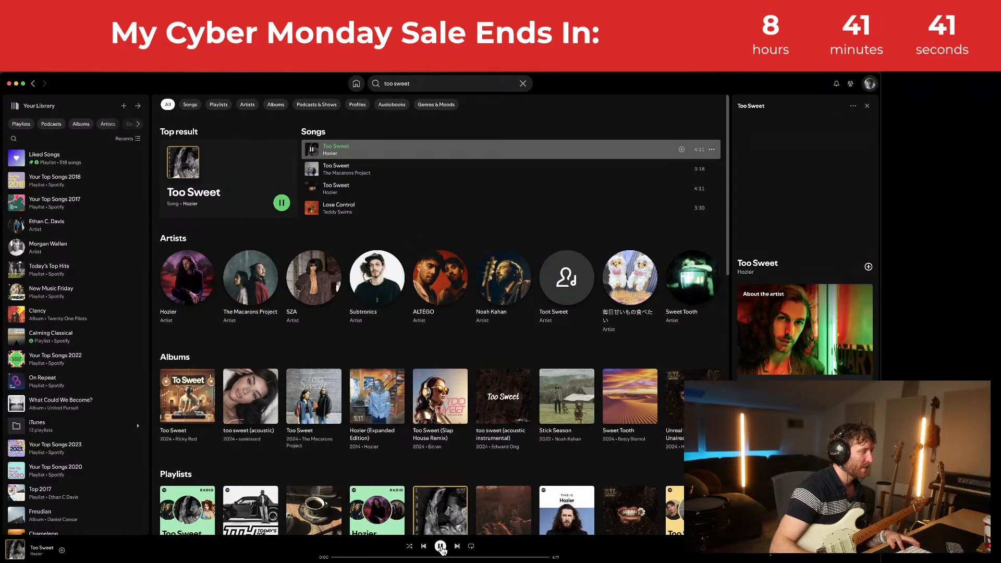
{"action": "left_click", "coordinate": [441, 546]}
Step: Return to Ableton Live and clear the selection back to bar 1
{"action": "mouse_move", "coordinate": [2, 286]}
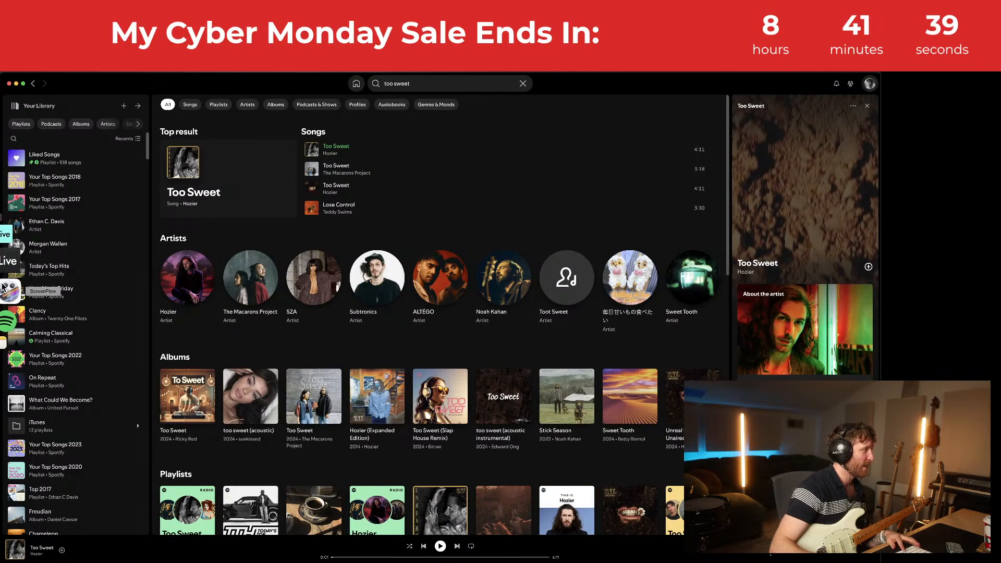
{"action": "left_click", "coordinate": [9, 260]}
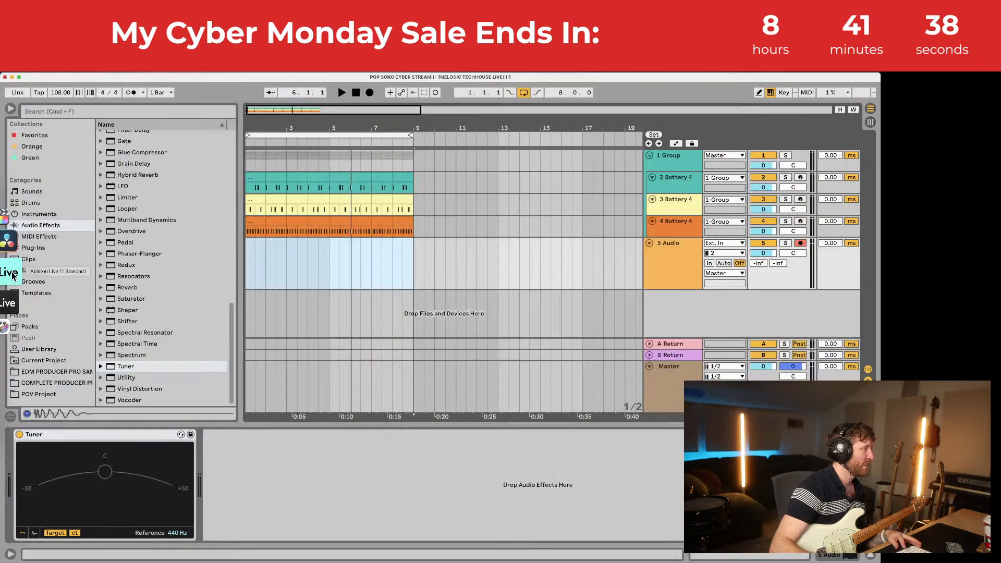
{"action": "left_click", "coordinate": [246, 252]}
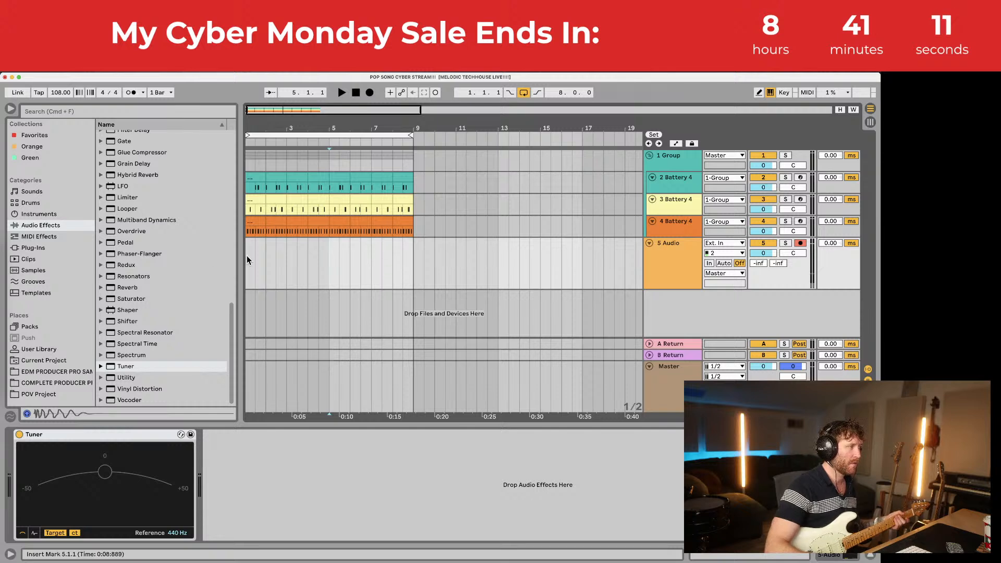
Step: Drag along the 5 Audio lane to select bar 1 through 2.3.1
{"action": "left_click_drag", "start_coordinate": [247, 259], "coordinate": [272, 260]}
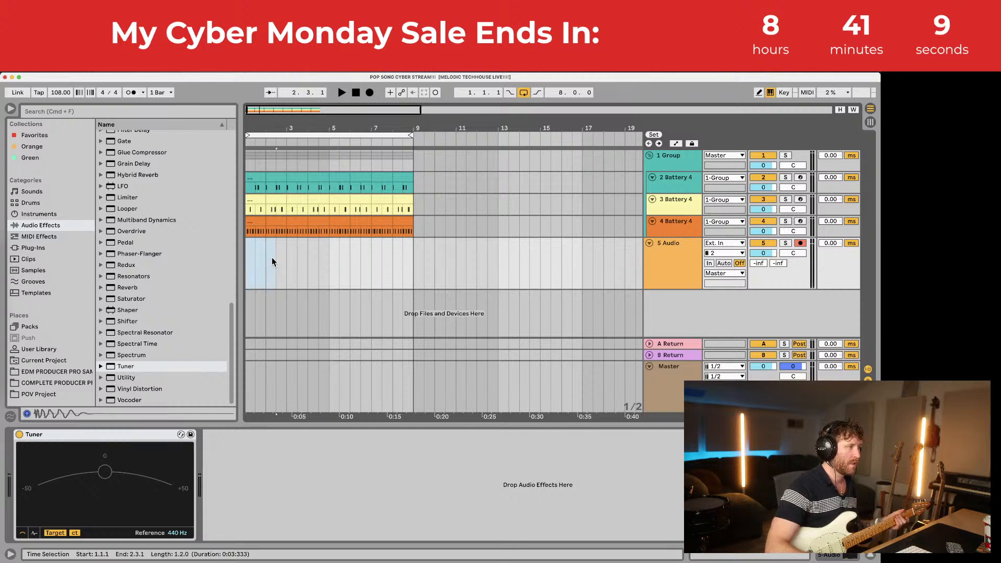
{"action": "key", "text": "super+shift+t"}
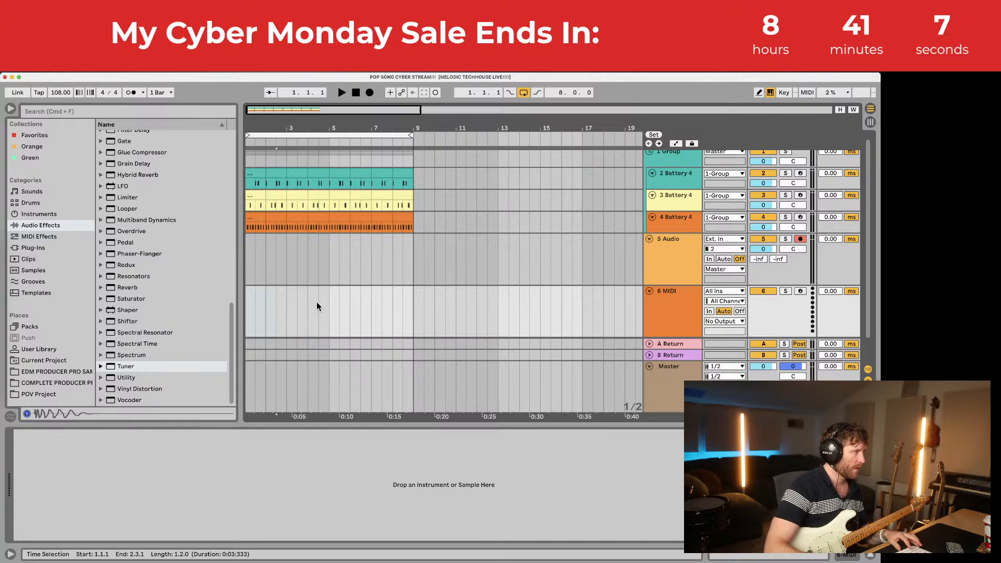
{"action": "key", "text": "super+shift+m"}
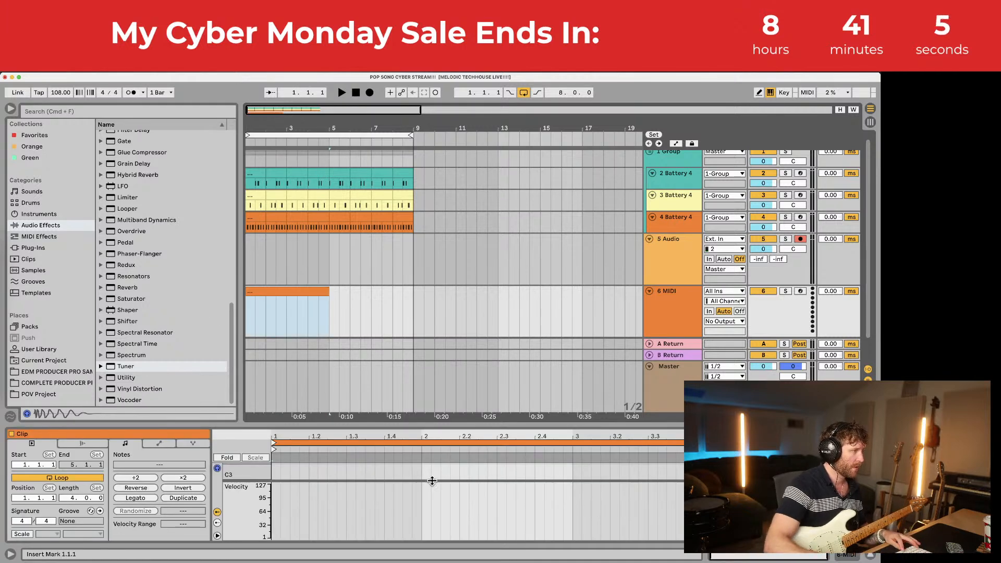
{"action": "left_click_drag", "start_coordinate": [464, 423], "coordinate": [464, 322]}
{"action": "key", "text": "space"}
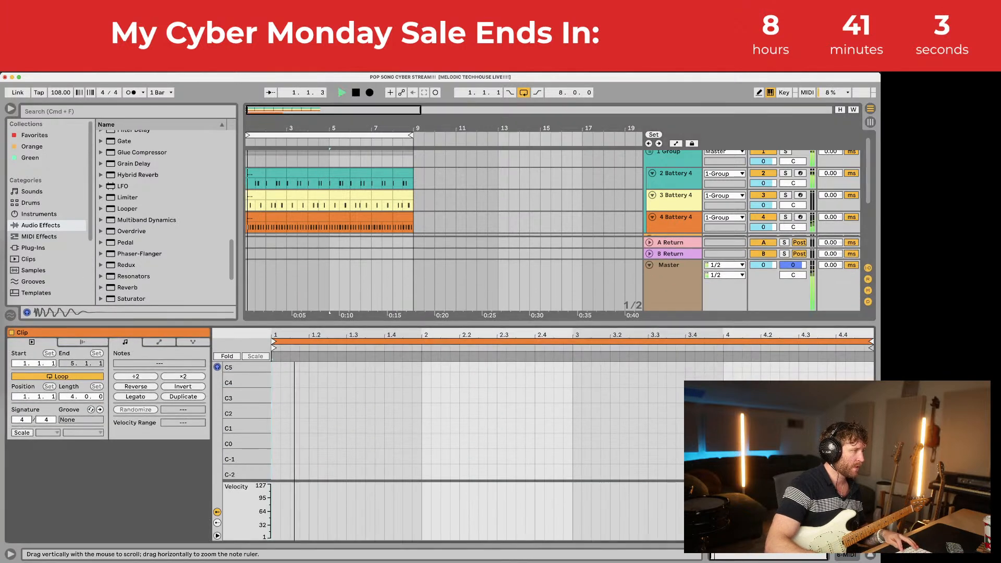
{"action": "left_click_drag", "start_coordinate": [239, 421], "coordinate": [250, 423]}
{"action": "key", "text": "space"}
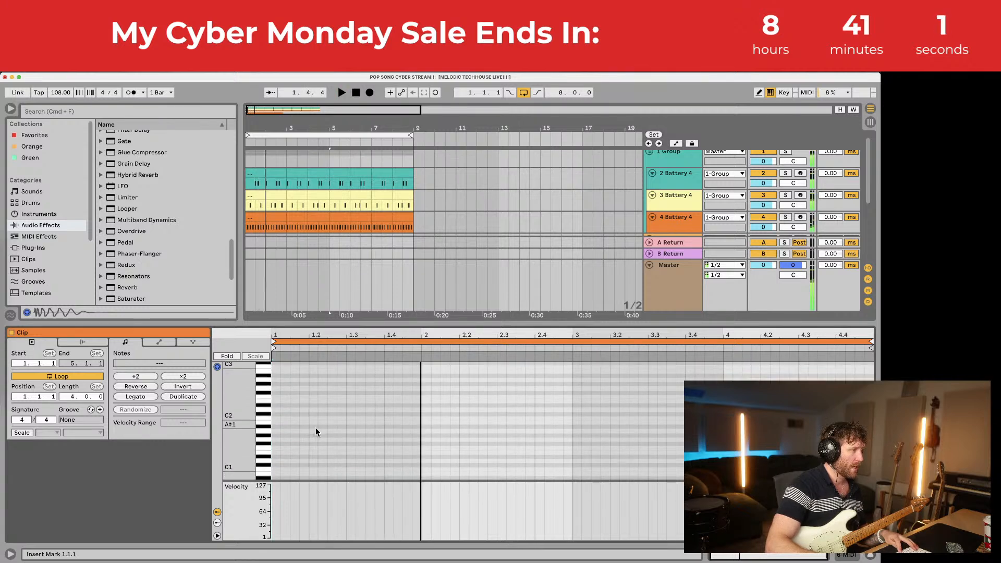
{"action": "double_click", "coordinate": [332, 418]}
{"action": "double_click", "coordinate": [397, 384]}
{"action": "double_click", "coordinate": [445, 401]}
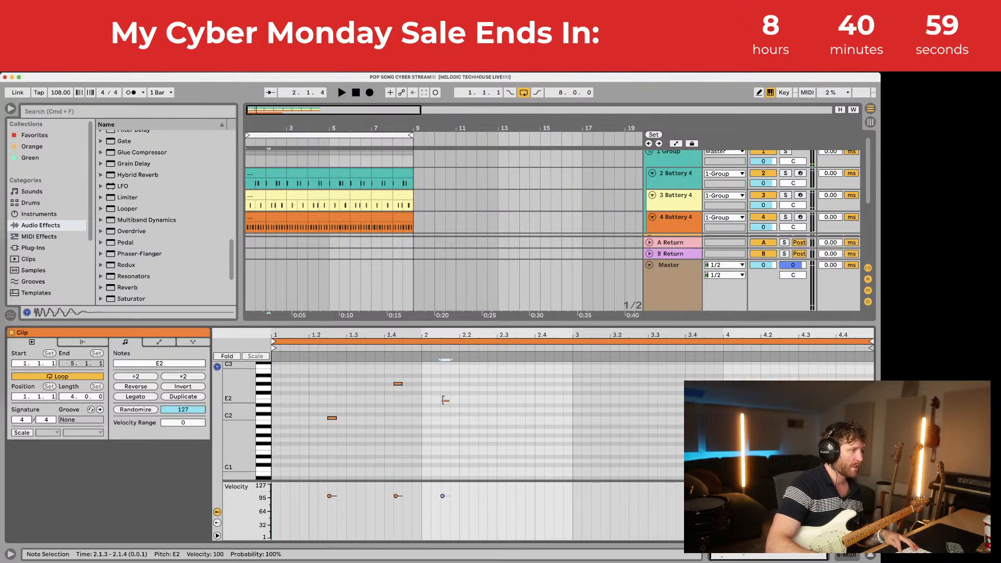
{"action": "double_click", "coordinate": [624, 435]}
{"action": "double_click", "coordinate": [719, 418]}
{"action": "left_click", "coordinate": [743, 401]}
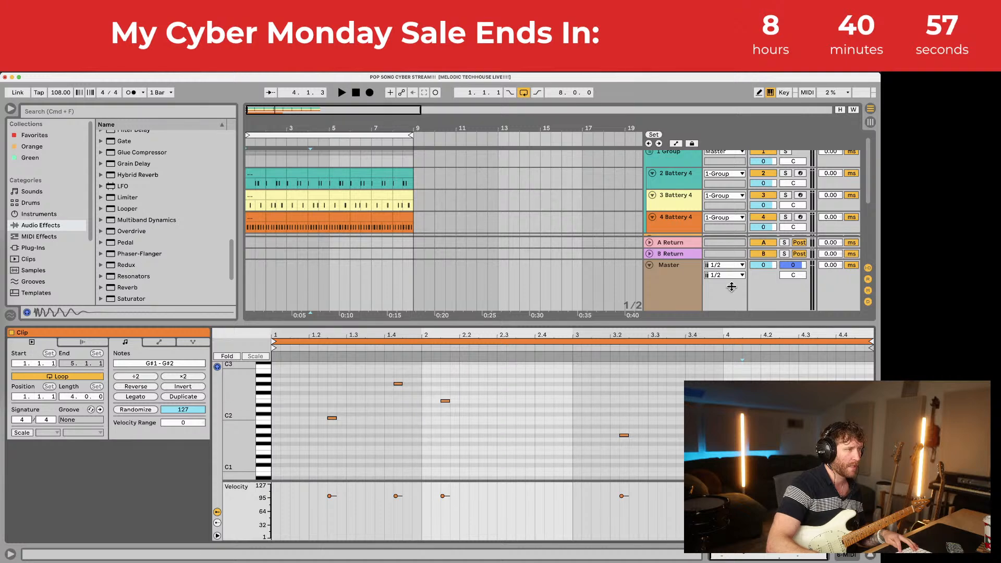
{"action": "scroll", "coordinate": [678, 203], "scroll_direction": "down", "scroll_amount": 5}
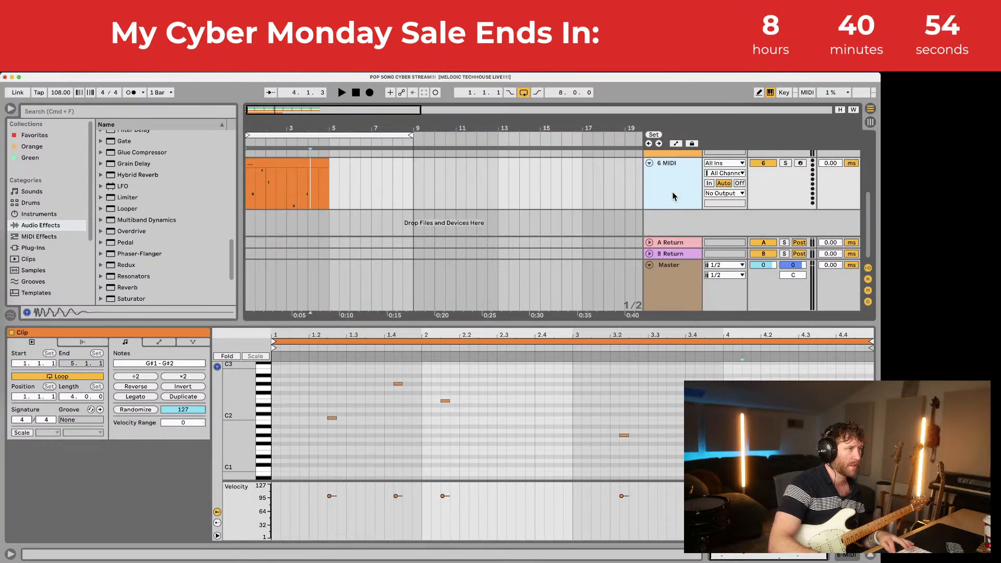
{"action": "key", "text": "Delete"}
{"action": "left_click_drag", "start_coordinate": [596, 323], "coordinate": [593, 426]}
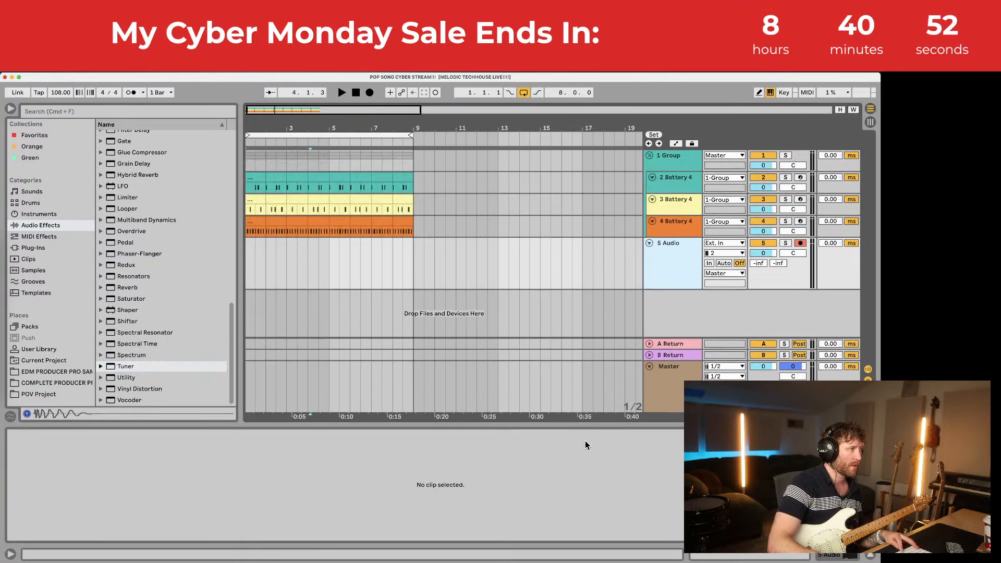
{"action": "left_click", "coordinate": [248, 262]}
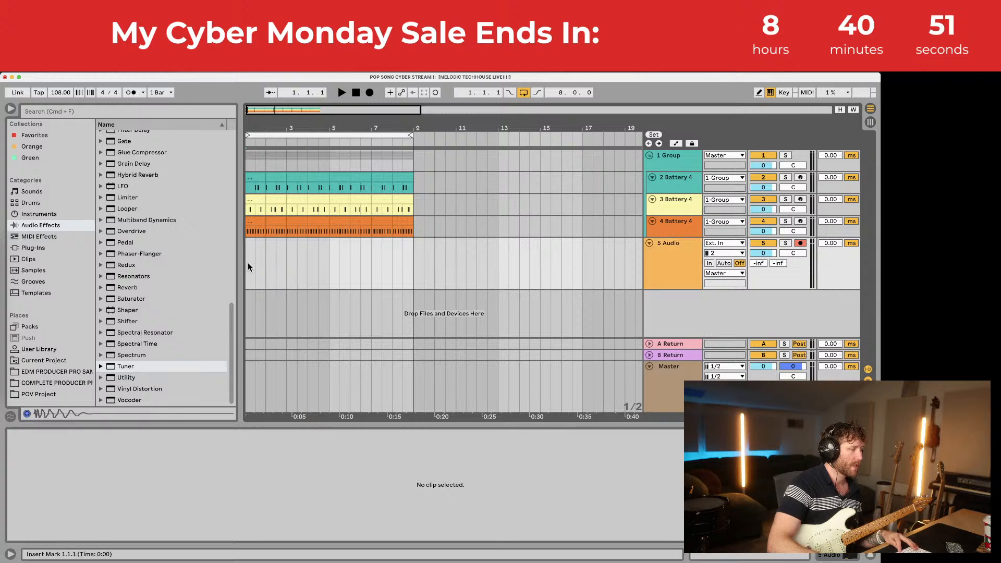
Step: Record a guitar take onto 5 Audio from bar 1, then set its monitoring to Auto
{"action": "left_click", "coordinate": [370, 92]}
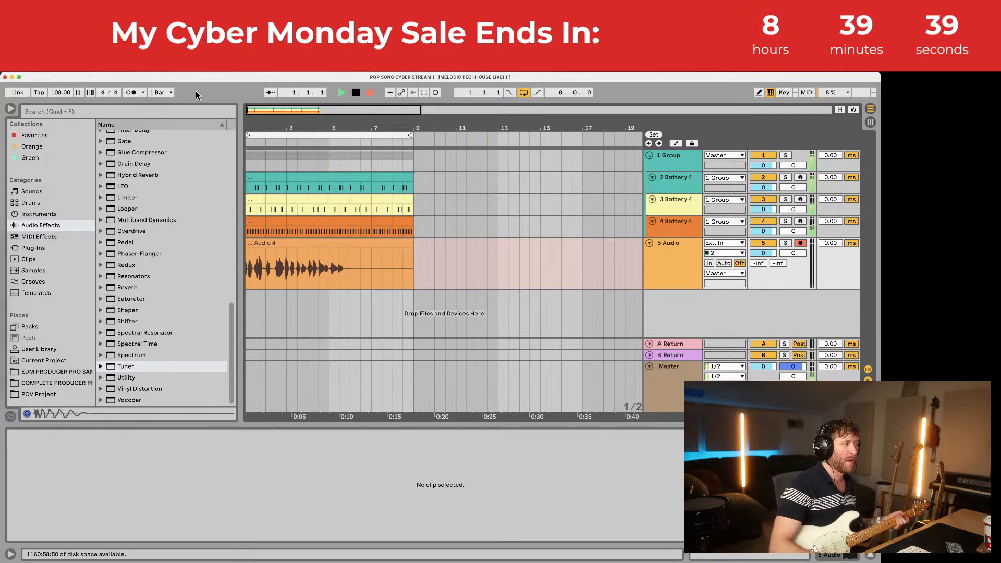
{"action": "left_click", "coordinate": [722, 263]}
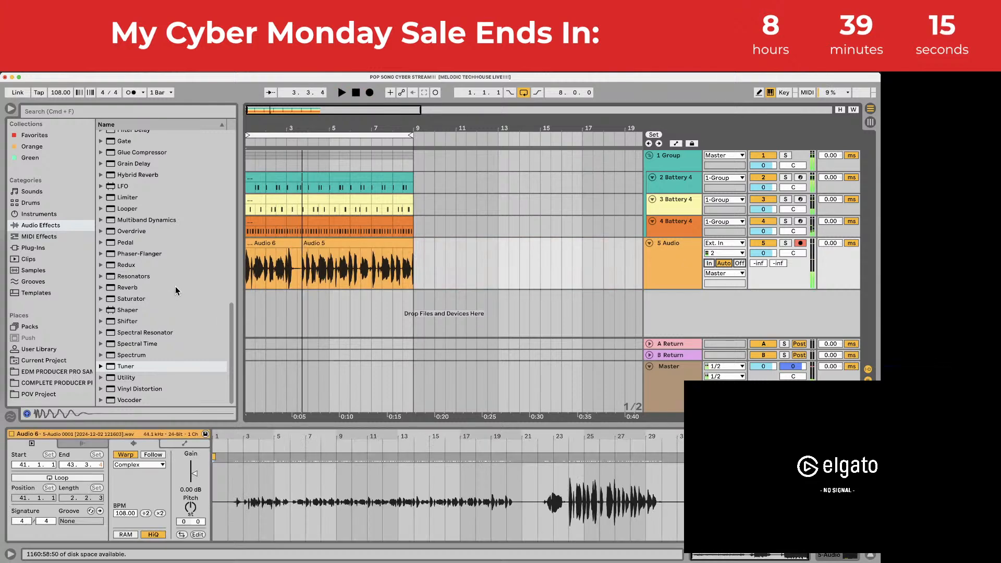
Step: Stop recording, shift the Audio 6 take later, extend its start, and set monitoring Off
{"action": "key", "text": "space"}
{"action": "left_click", "coordinate": [280, 243]}
{"action": "left_click_drag", "start_coordinate": [280, 243], "coordinate": [320, 243]}
{"action": "left_click", "coordinate": [330, 286]}
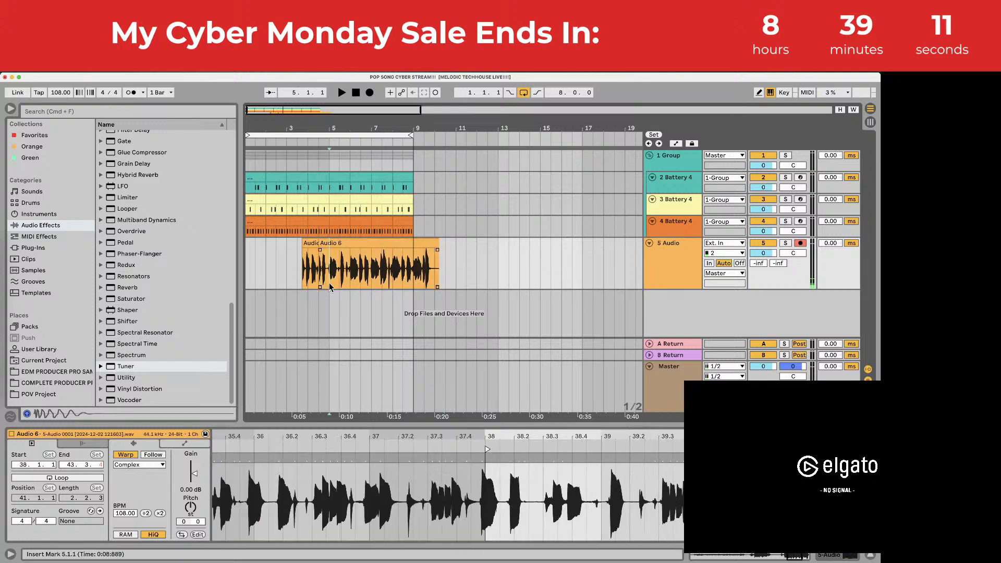
{"action": "left_click", "coordinate": [741, 264]}
Step: Move the Audio 6 take earlier to about 3.4.3, checking it zoomed in around bar 5
{"action": "key", "text": "space"}
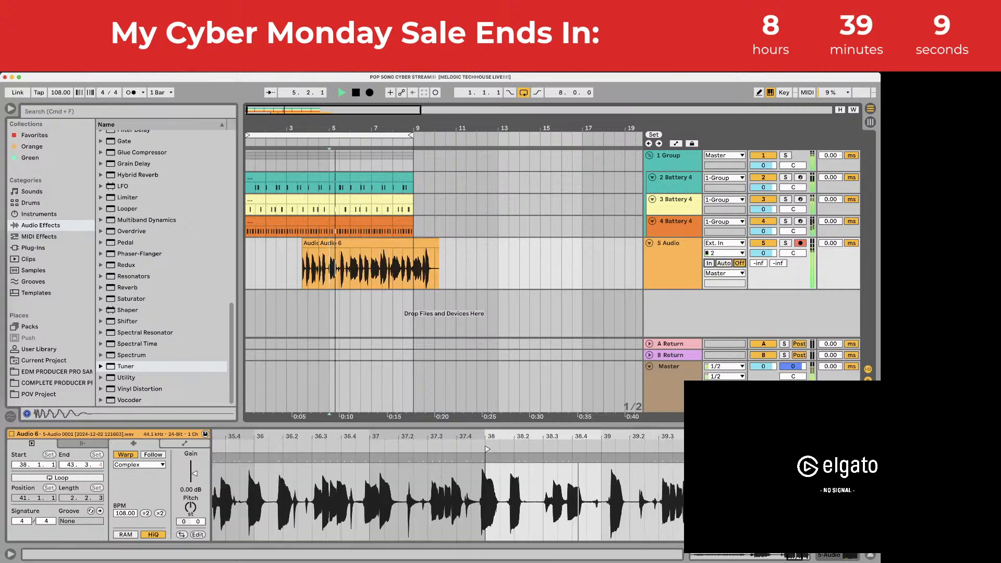
{"action": "left_click_drag", "start_coordinate": [331, 129], "coordinate": [333, 208]}
{"action": "key", "text": "space"}
{"action": "left_click_drag", "start_coordinate": [408, 244], "coordinate": [324, 242]}
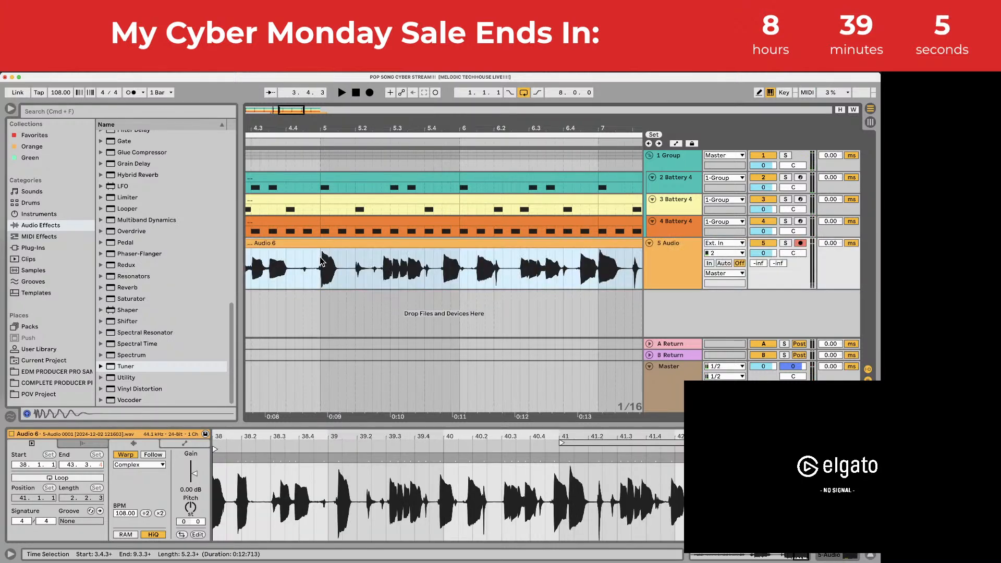
{"action": "key", "text": "space"}
{"action": "left_click_drag", "start_coordinate": [323, 129], "coordinate": [323, 193]}
{"action": "left_click", "coordinate": [324, 243]}
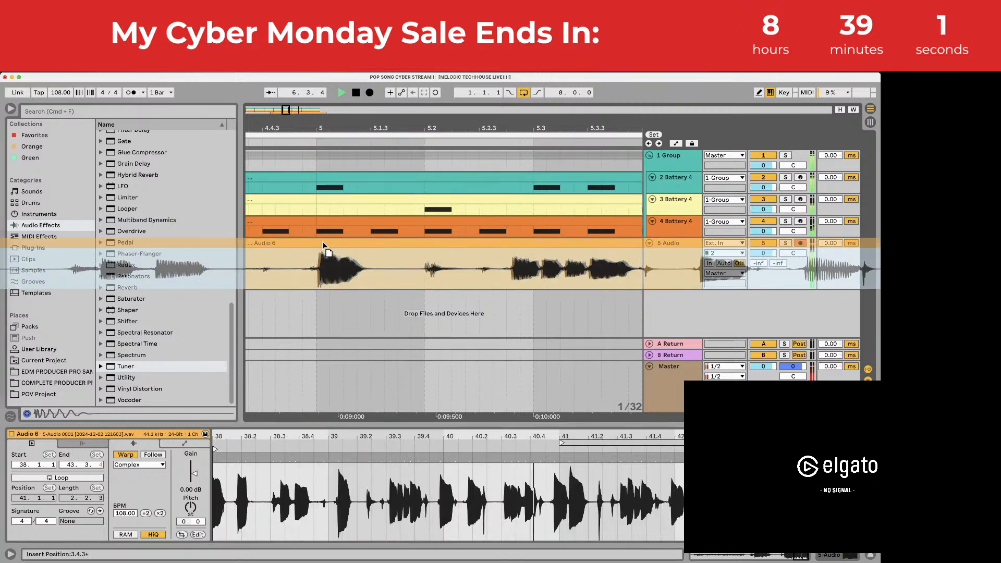
{"action": "left_click_drag", "start_coordinate": [325, 123], "coordinate": [326, 79]}
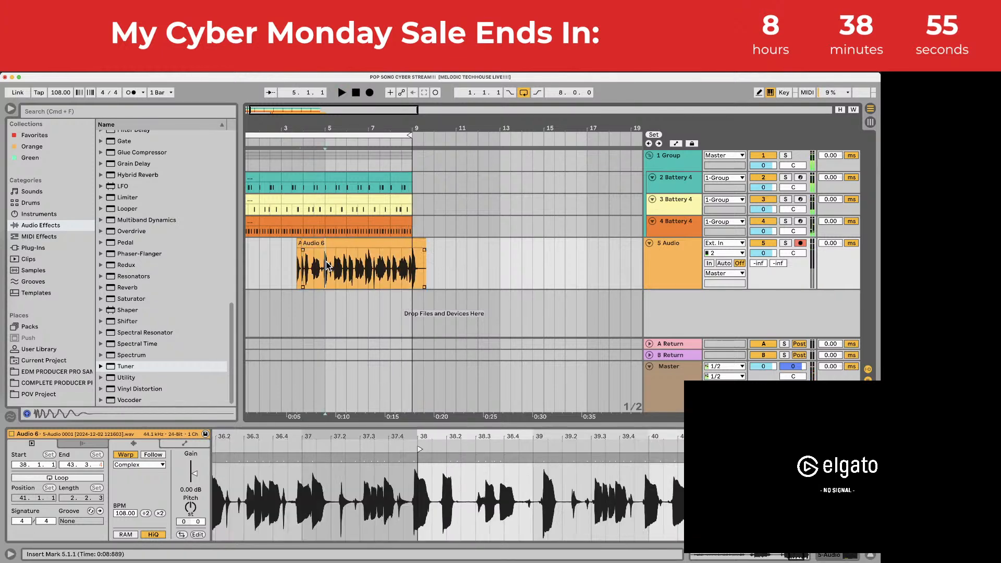
{"action": "left_click", "coordinate": [671, 242]}
Step: Add a new 6 Audio track and drop FabFilter Pro-L 2 onto the Master track
{"action": "key", "text": "super+t"}
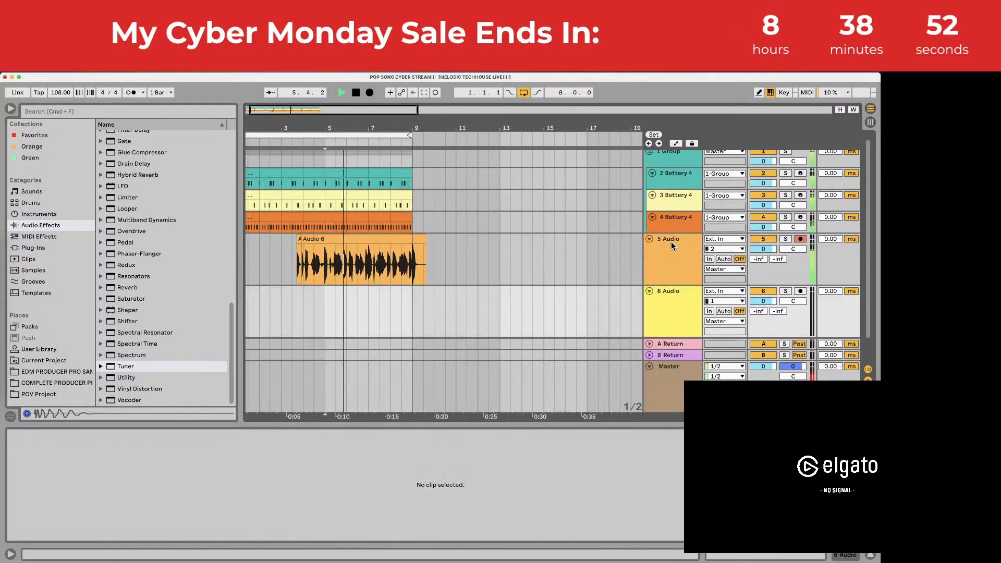
{"action": "left_click", "coordinate": [668, 375]}
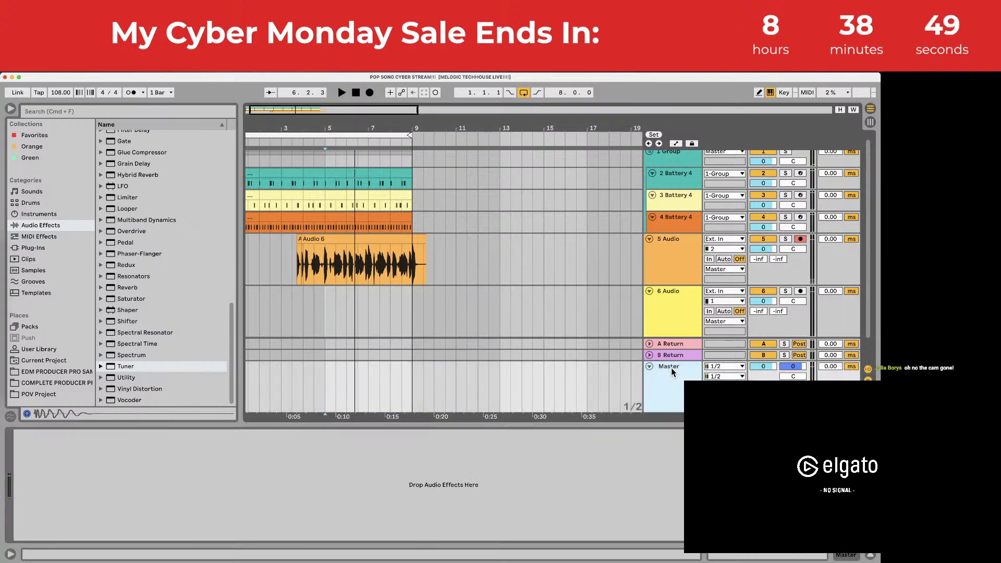
{"action": "left_click", "coordinate": [32, 247]}
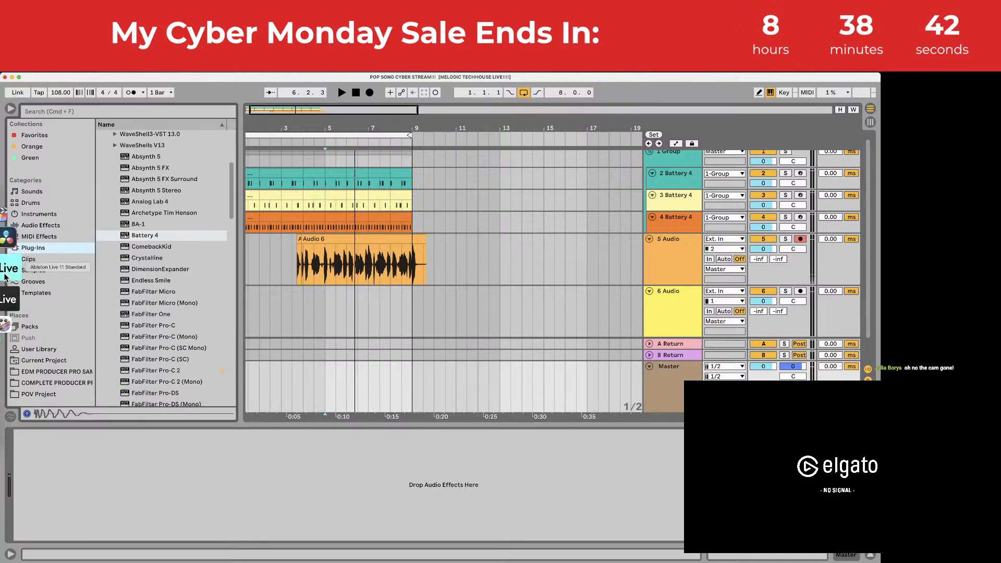
{"action": "scroll", "coordinate": [228, 247], "scroll_direction": "down", "scroll_amount": 10}
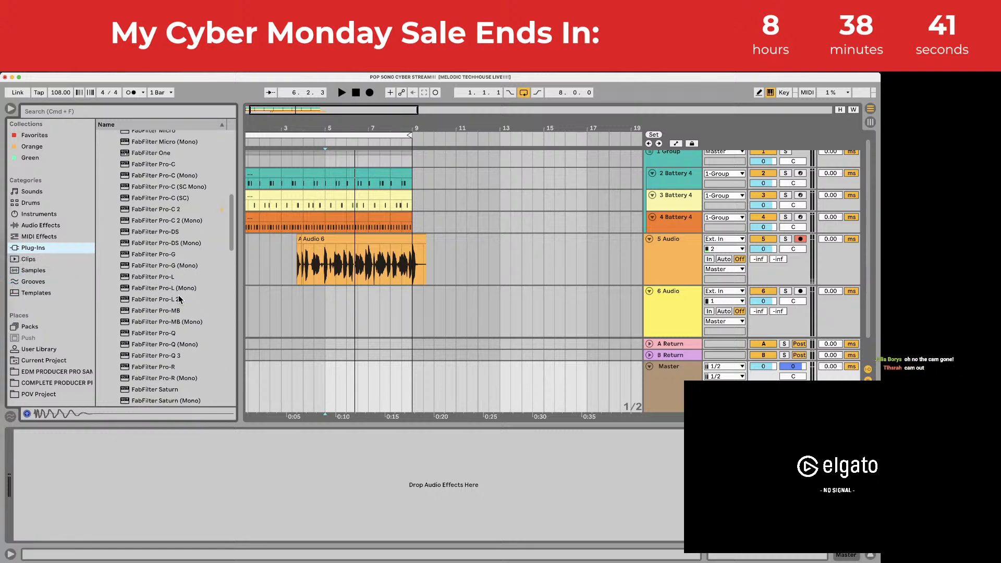
{"action": "scroll", "coordinate": [227, 243], "scroll_direction": "up", "scroll_amount": 3}
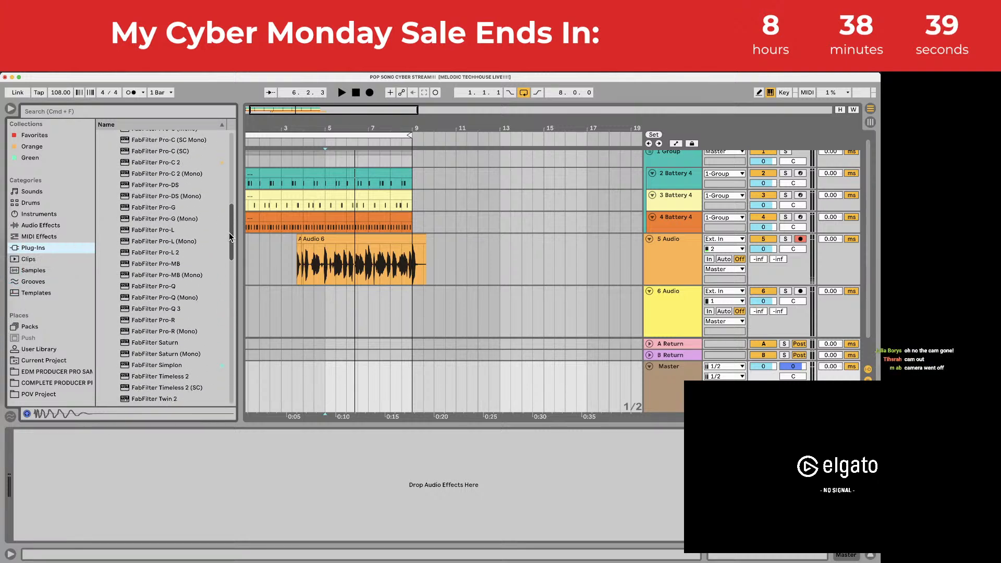
{"action": "left_click_drag", "start_coordinate": [167, 252], "coordinate": [194, 467]}
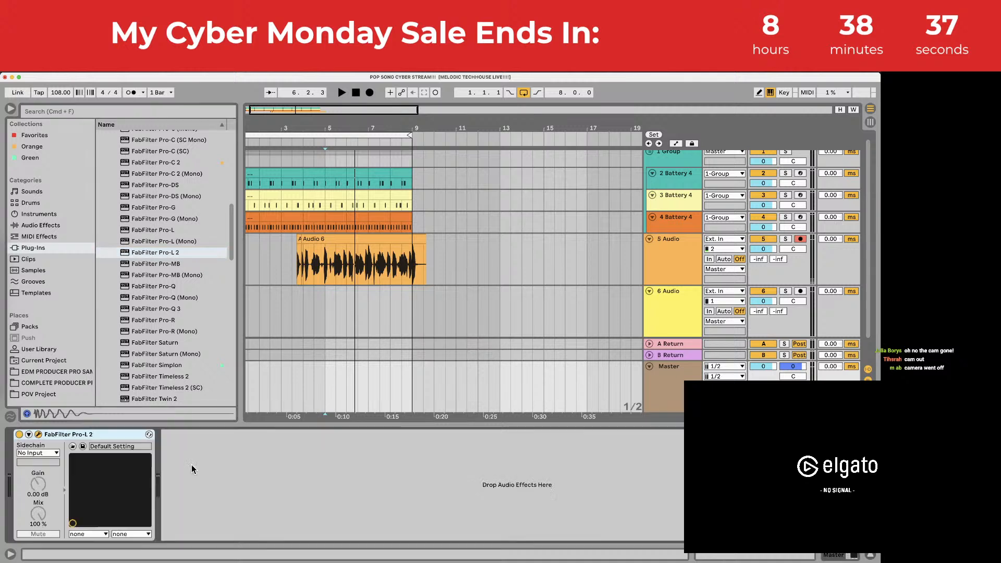
Step: Load the E2E_Limiter preset, close the plug-in window, and start playback on track 6
{"action": "left_click", "coordinate": [616, 190]}
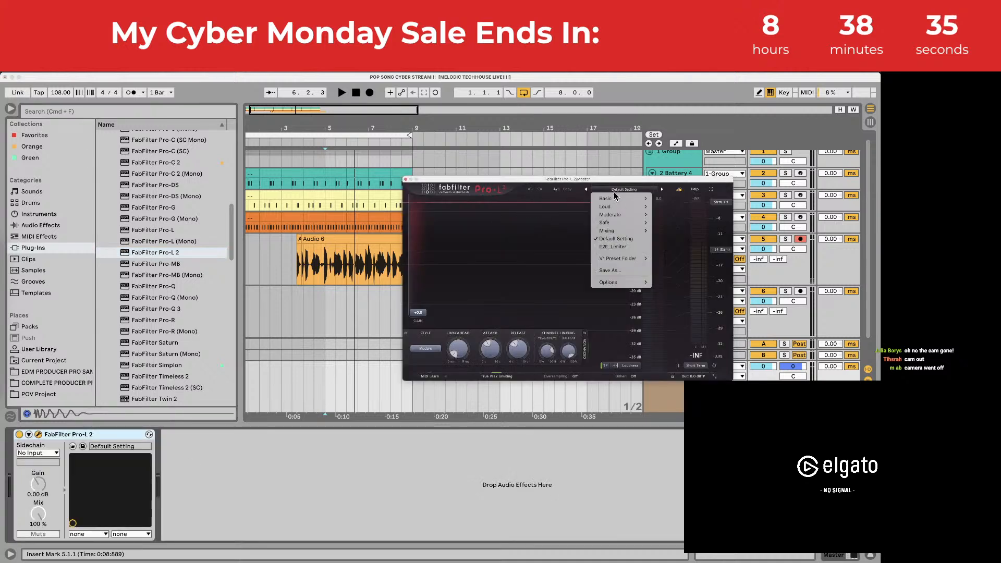
{"action": "left_click", "coordinate": [630, 249]}
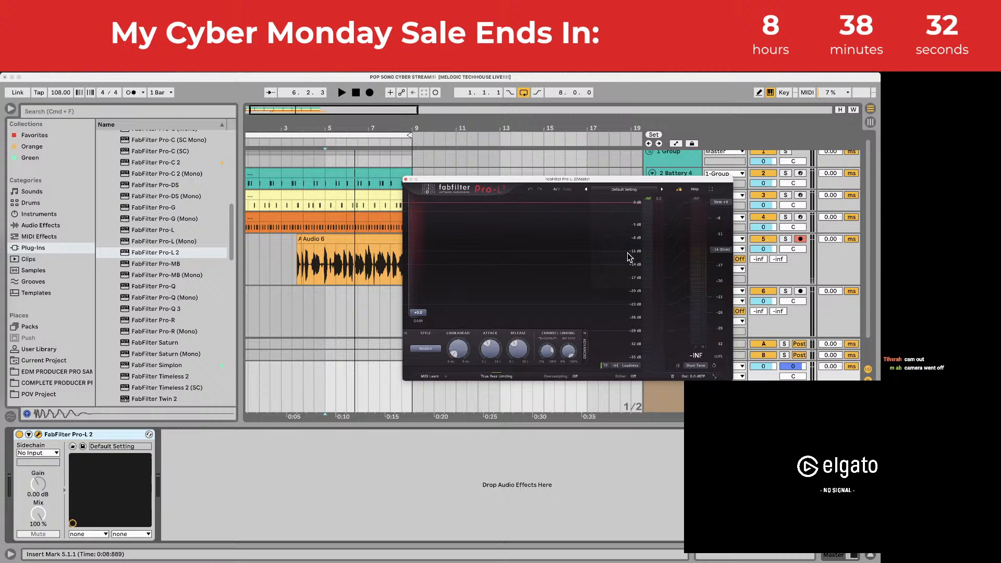
{"action": "left_click", "coordinate": [406, 179]}
{"action": "key", "text": "space"}
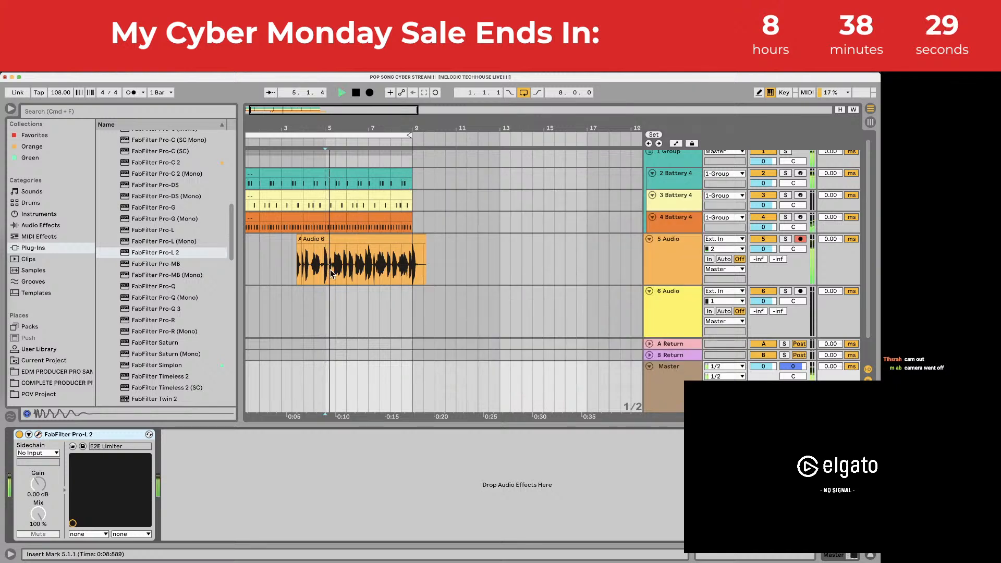
{"action": "left_click", "coordinate": [305, 298]}
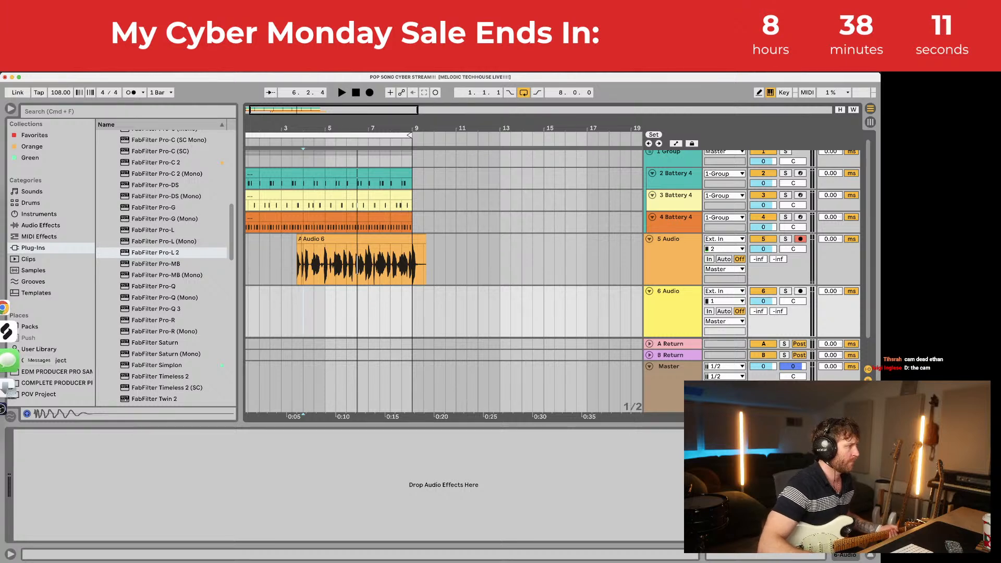
{"action": "left_click", "coordinate": [9, 367]}
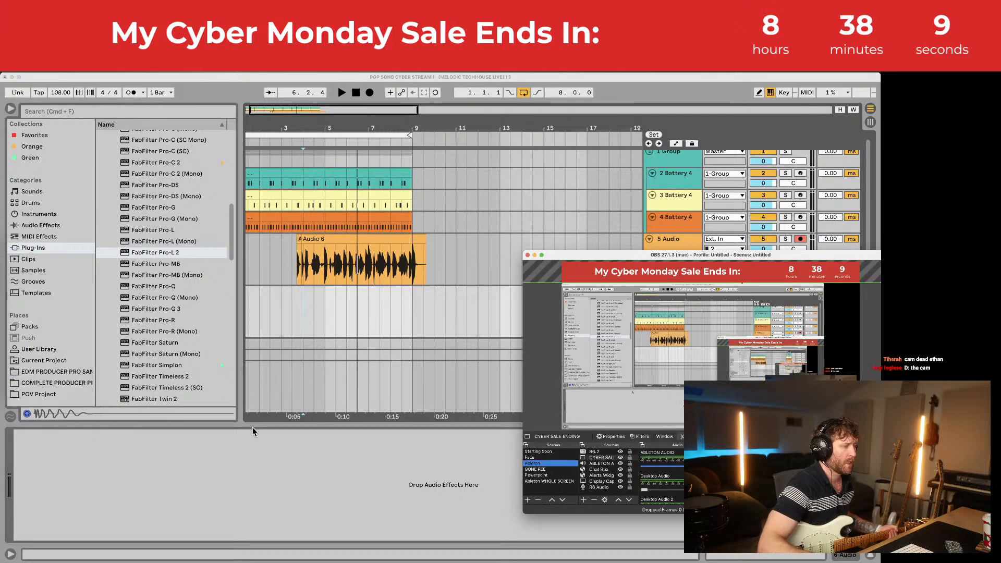
{"action": "left_click", "coordinate": [352, 324]}
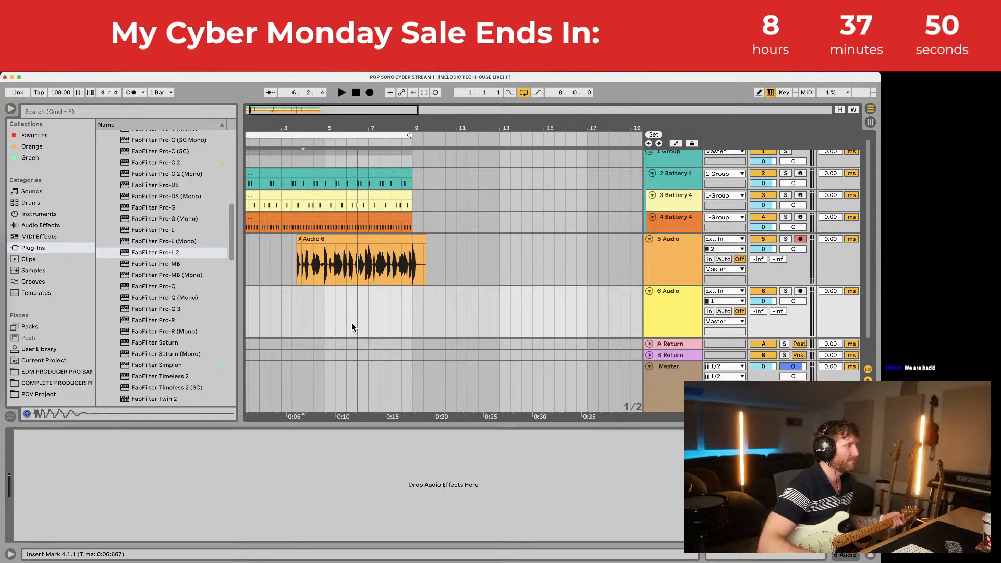
{"action": "key", "text": "space"}
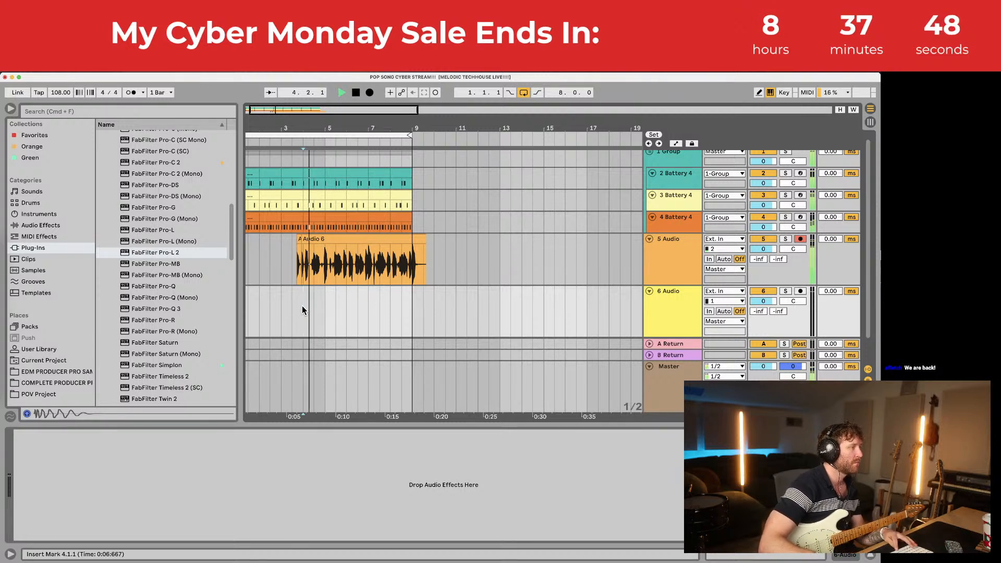
Step: Trim Audio 6's start, then select and loop bars 5–9 on track 6
{"action": "left_click", "coordinate": [307, 239]}
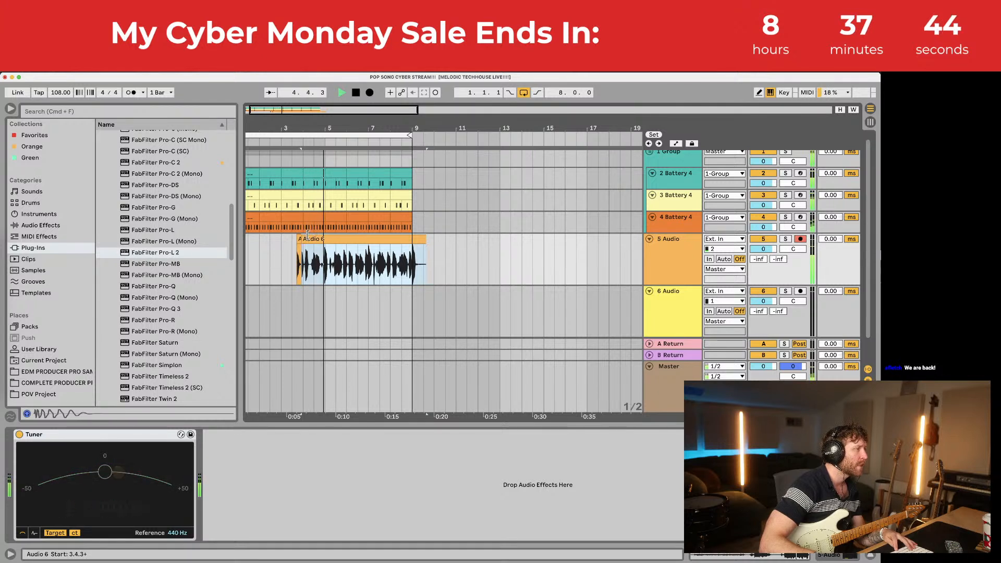
{"action": "left_click_drag", "start_coordinate": [307, 235], "coordinate": [325, 238]}
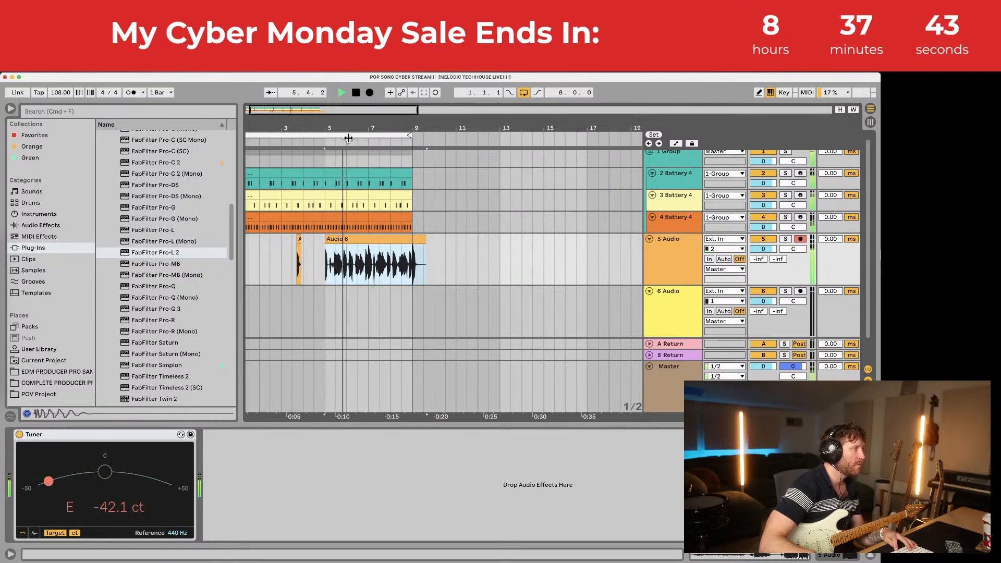
{"action": "left_click_drag", "start_coordinate": [348, 138], "coordinate": [346, 156]}
{"action": "left_click", "coordinate": [308, 311]}
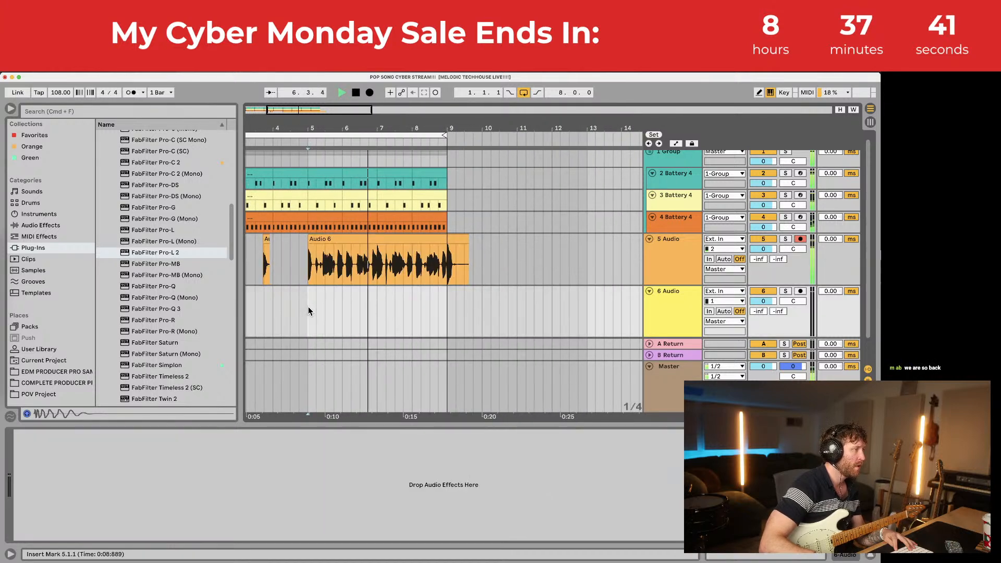
{"action": "left_click_drag", "start_coordinate": [308, 311], "coordinate": [440, 310]}
{"action": "key", "text": "super+l"}
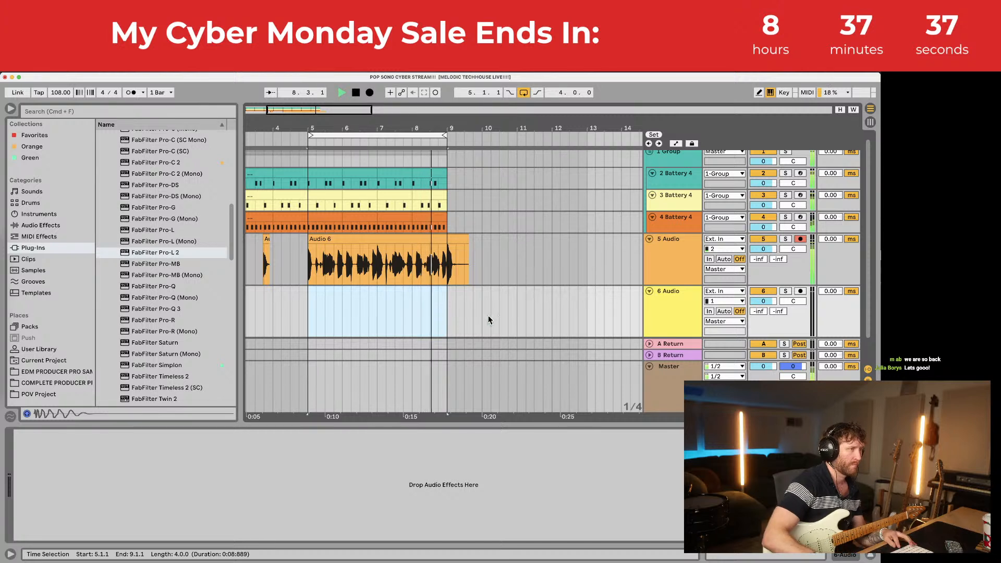
Step: Record track 6 from input 2 with monitoring Auto, then extend Audio 2's start to bar 5
{"action": "left_click", "coordinate": [730, 301]}
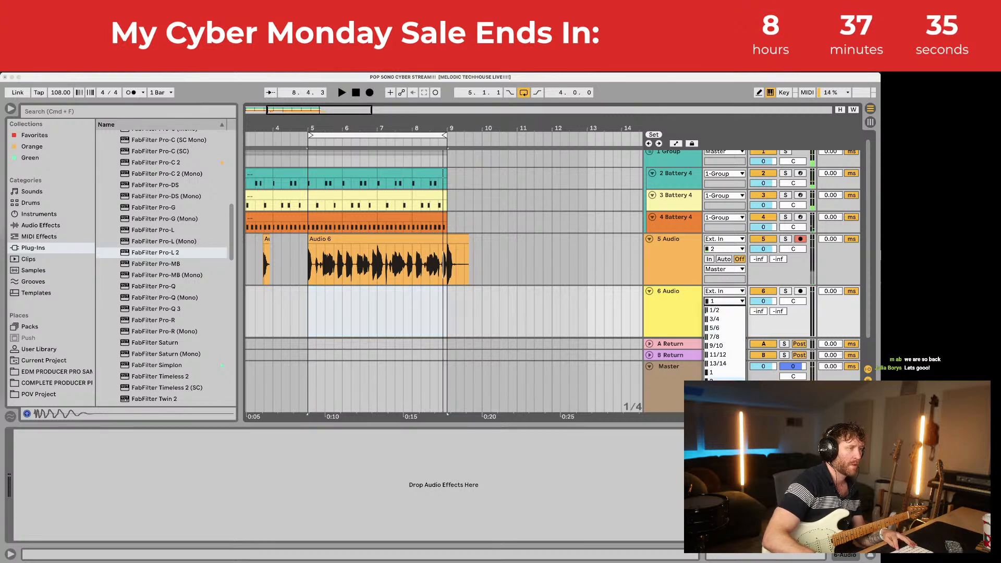
{"action": "left_click", "coordinate": [719, 382]}
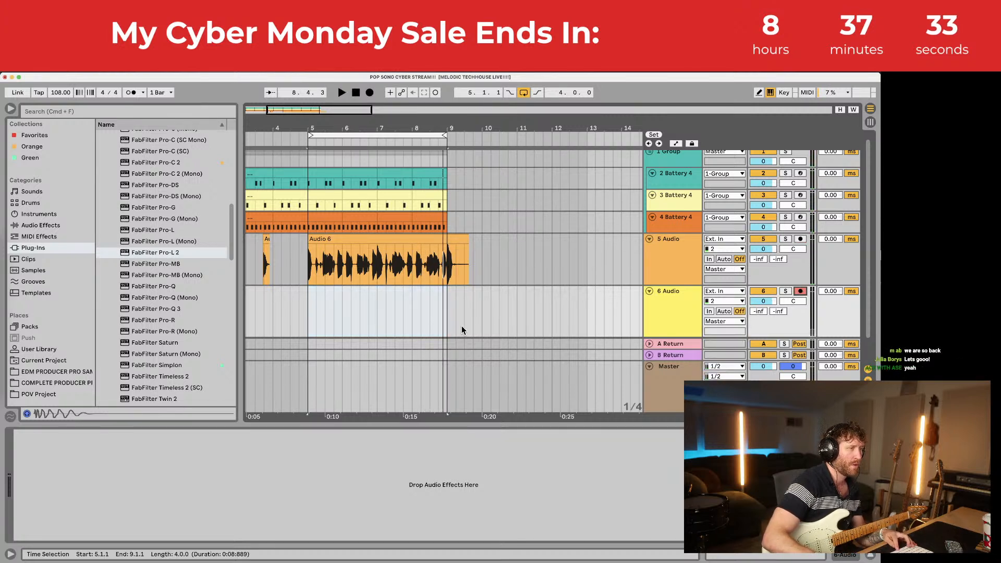
{"action": "key", "text": "space"}
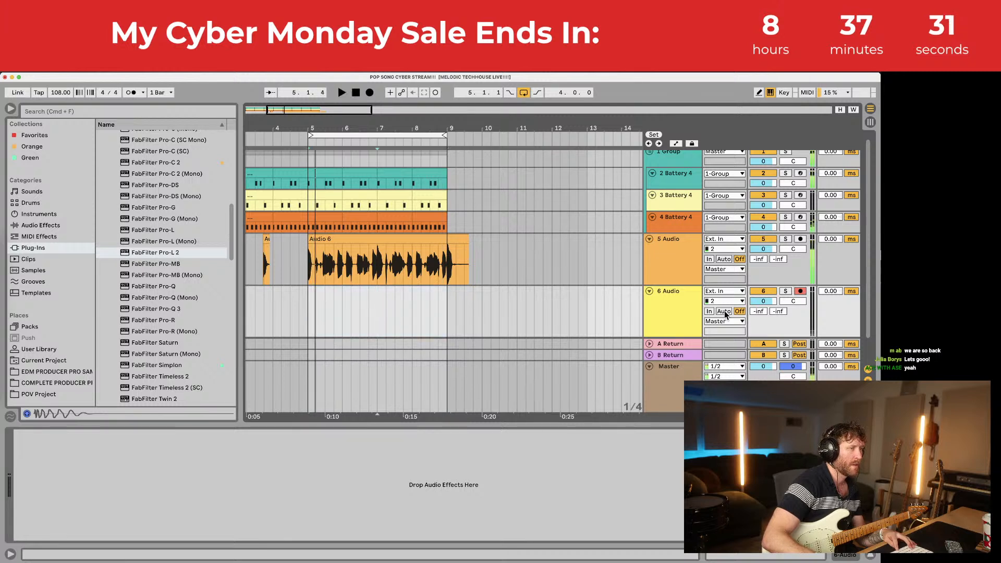
{"action": "left_click", "coordinate": [724, 311]}
{"action": "left_click", "coordinate": [370, 92]}
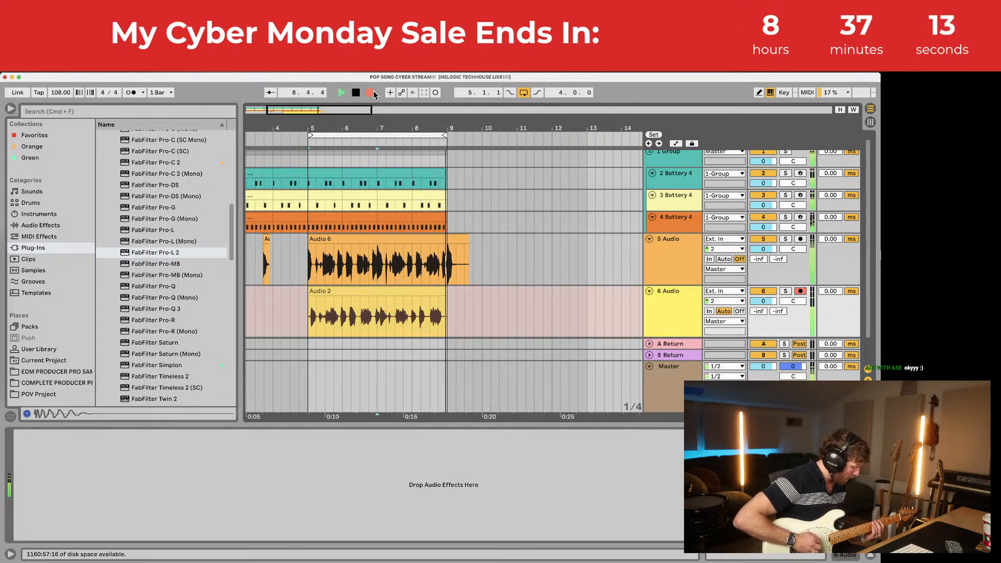
{"action": "key", "text": "space"}
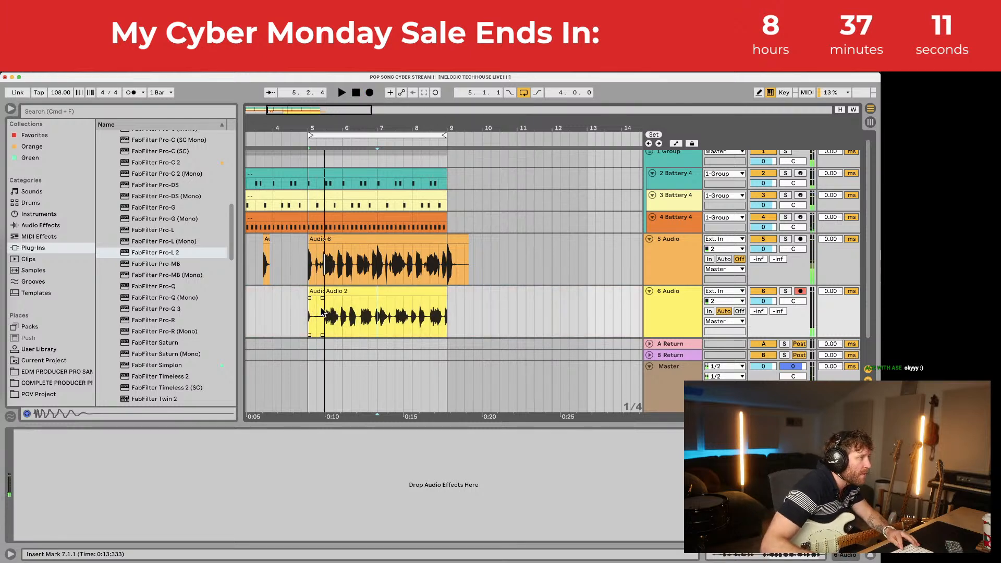
{"action": "left_click_drag", "start_coordinate": [327, 291], "coordinate": [308, 291]}
Step: Slide the Audio 2 clip slightly earlier and raise its clip gain to 2.44 dB
{"action": "key", "text": "space"}
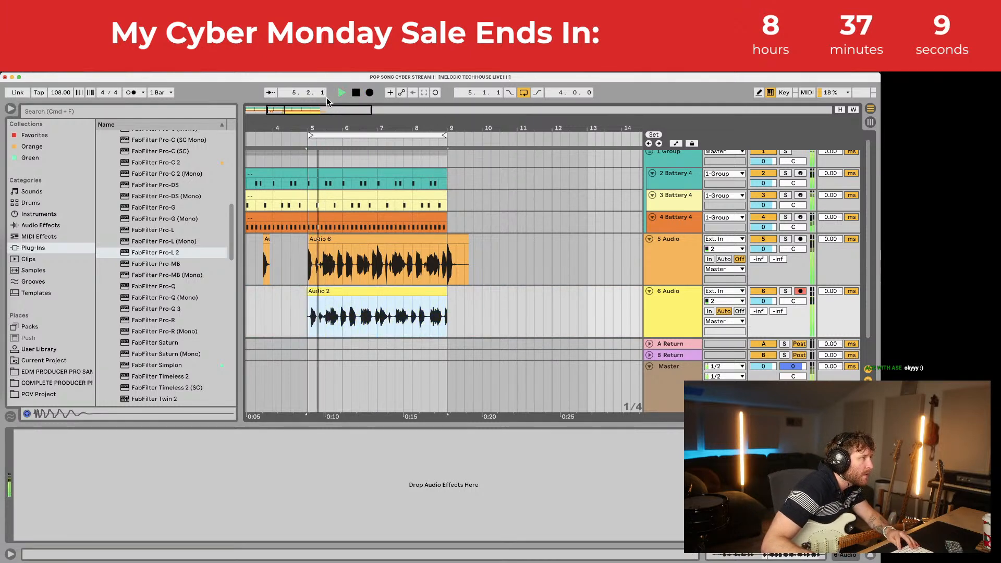
{"action": "left_click_drag", "start_coordinate": [310, 123], "coordinate": [310, 154]}
{"action": "left_click_drag", "start_coordinate": [349, 293], "coordinate": [311, 291]}
{"action": "key", "text": "space"}
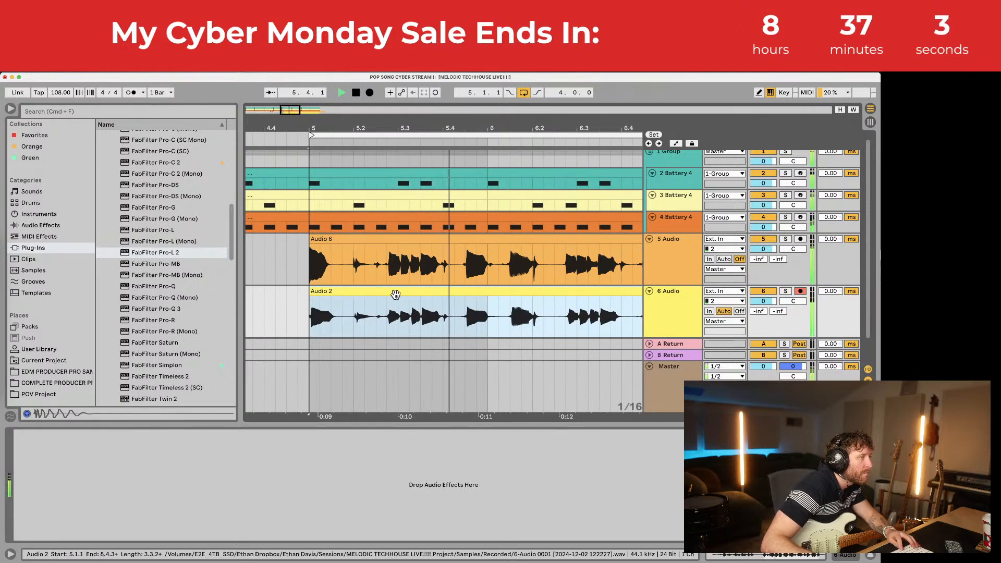
{"action": "double_click", "coordinate": [560, 291]}
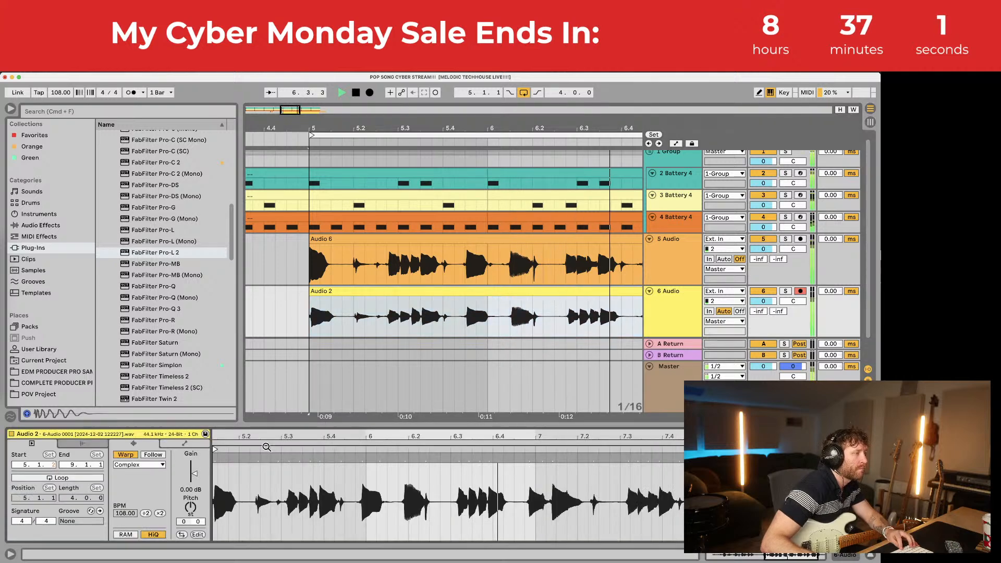
{"action": "left_click_drag", "start_coordinate": [193, 477], "coordinate": [194, 470]}
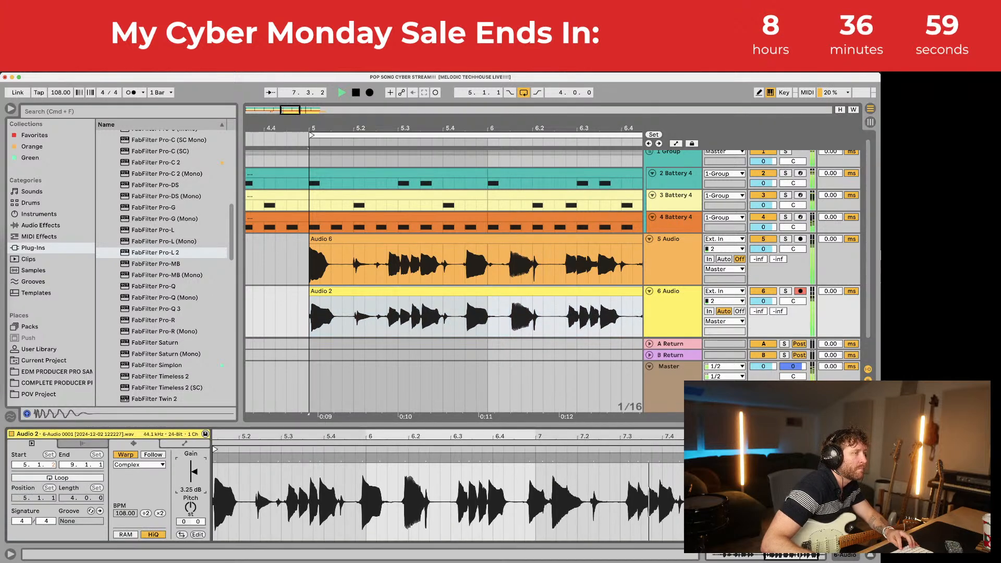
Step: Fine-align Audio 2 so it starts on bar 5 and ends at bar 9
{"action": "left_click_drag", "start_coordinate": [583, 127], "coordinate": [462, 292]}
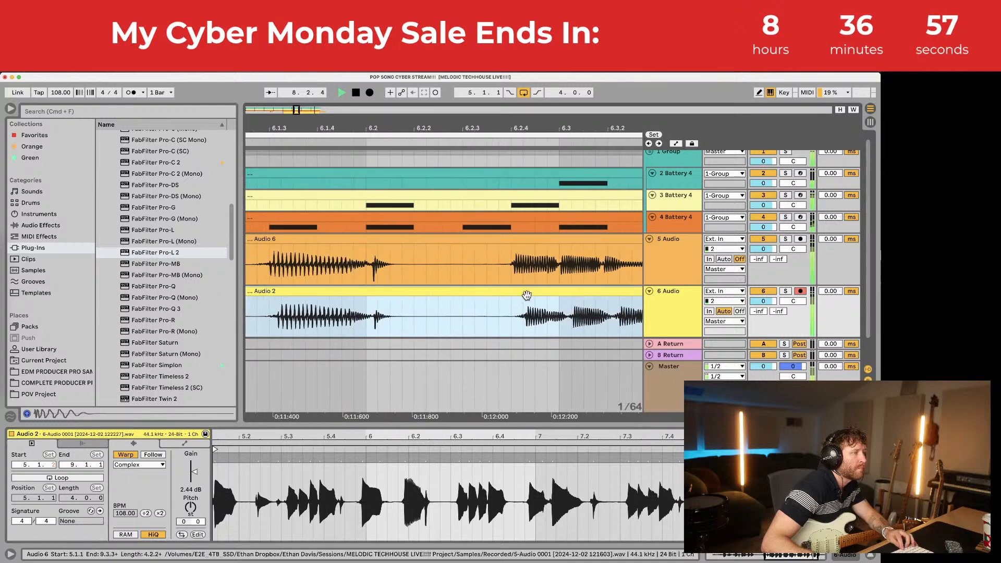
{"action": "left_click_drag", "start_coordinate": [532, 294], "coordinate": [521, 293]}
{"action": "left_click_drag", "start_coordinate": [543, 121], "coordinate": [475, 127]}
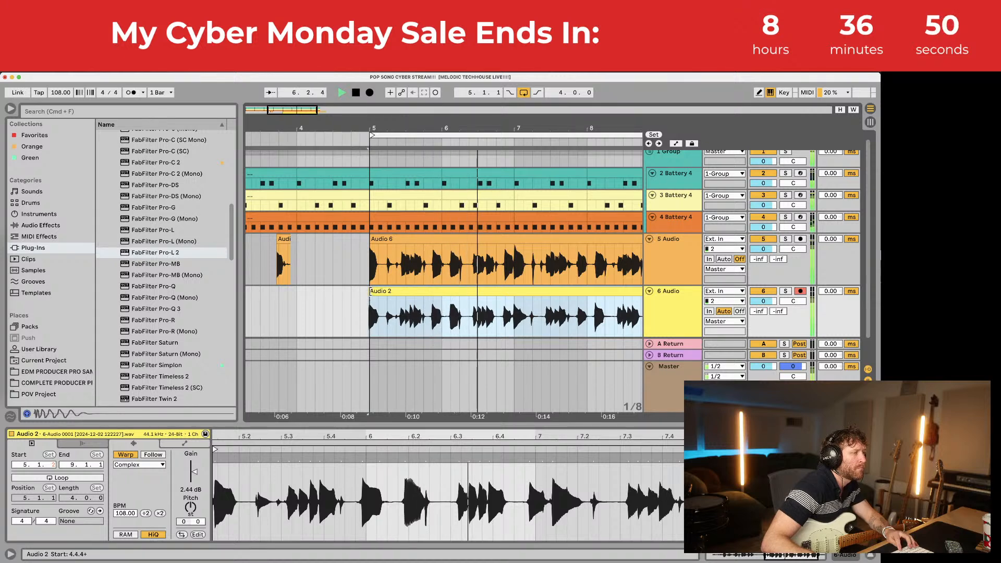
{"action": "left_click_drag", "start_coordinate": [368, 291], "coordinate": [371, 291]}
{"action": "left_click_drag", "start_coordinate": [599, 126], "coordinate": [537, 156]}
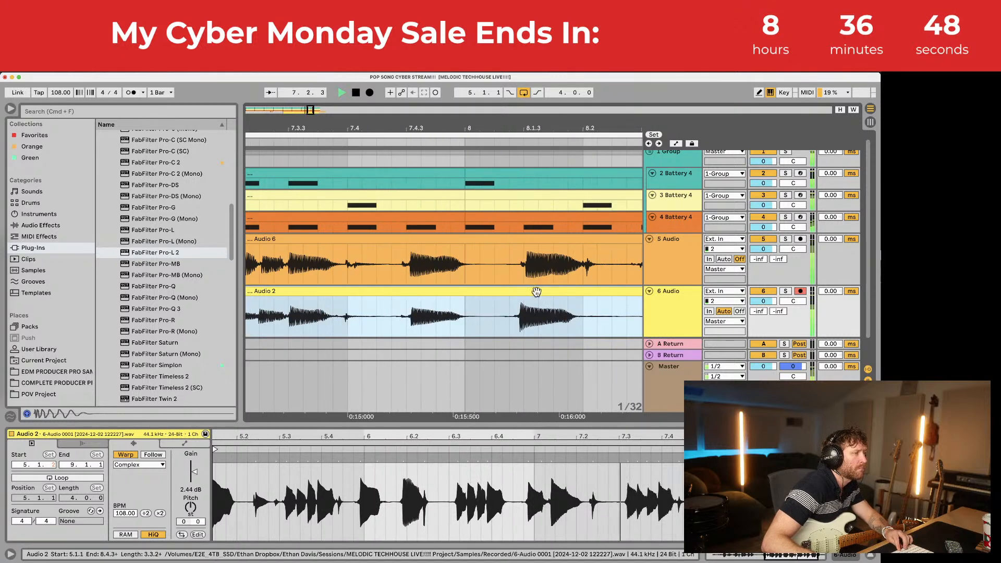
{"action": "left_click_drag", "start_coordinate": [536, 290], "coordinate": [543, 287]}
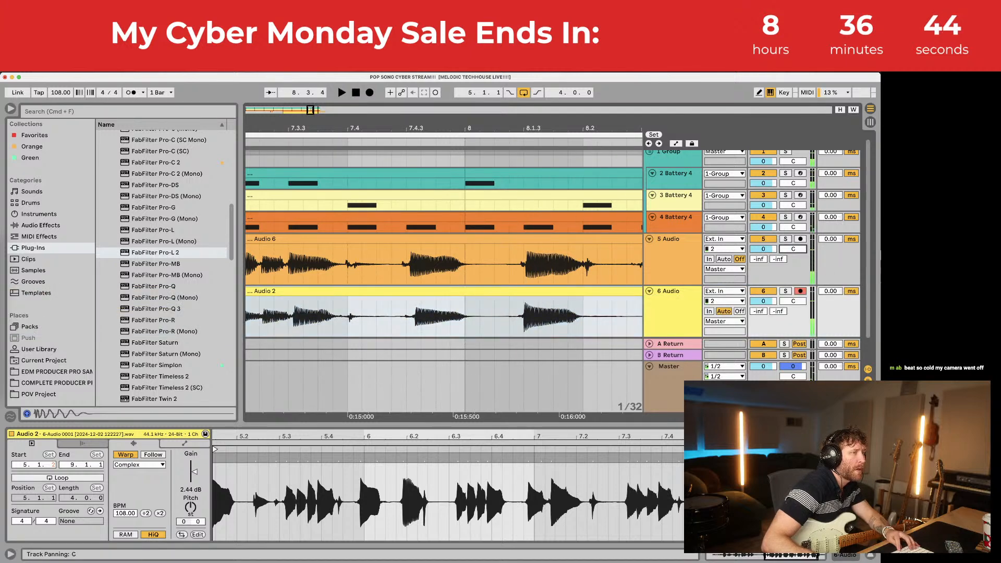
{"action": "left_click_drag", "start_coordinate": [499, 124], "coordinate": [497, 83]}
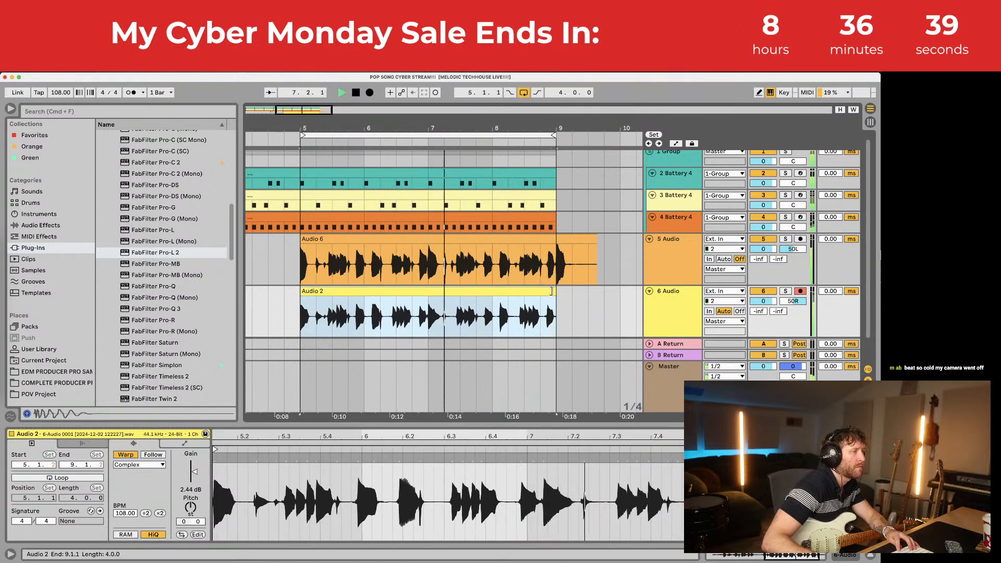
{"action": "left_click_drag", "start_coordinate": [547, 290], "coordinate": [555, 290]}
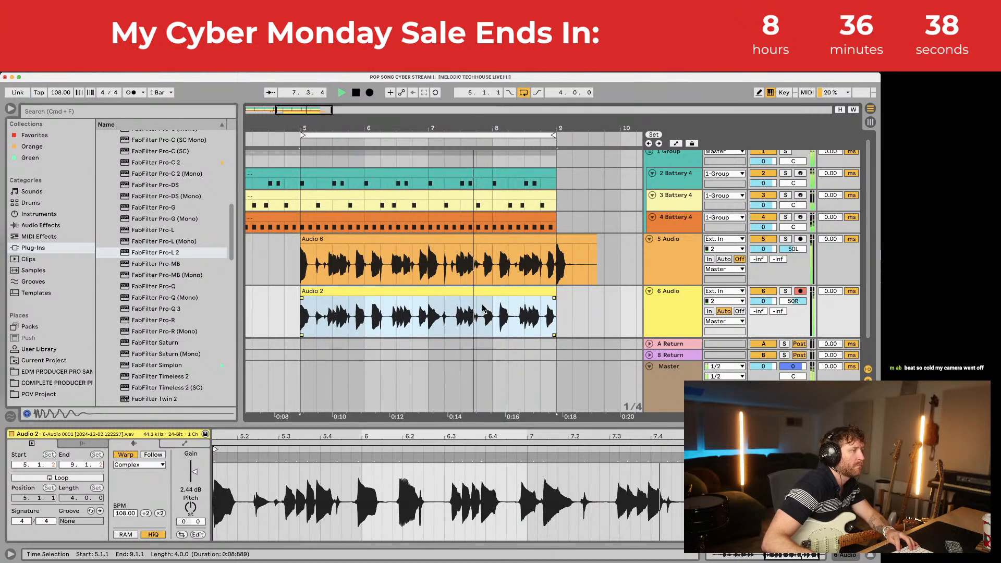
Step: Deselect the clip, move the start point to bar 4, and stop playback
{"action": "left_click", "coordinate": [270, 302]}
{"action": "scroll", "coordinate": [272, 302], "scroll_direction": "left", "scroll_amount": 1}
{"action": "left_click", "coordinate": [274, 303]}
{"action": "key", "text": "space"}
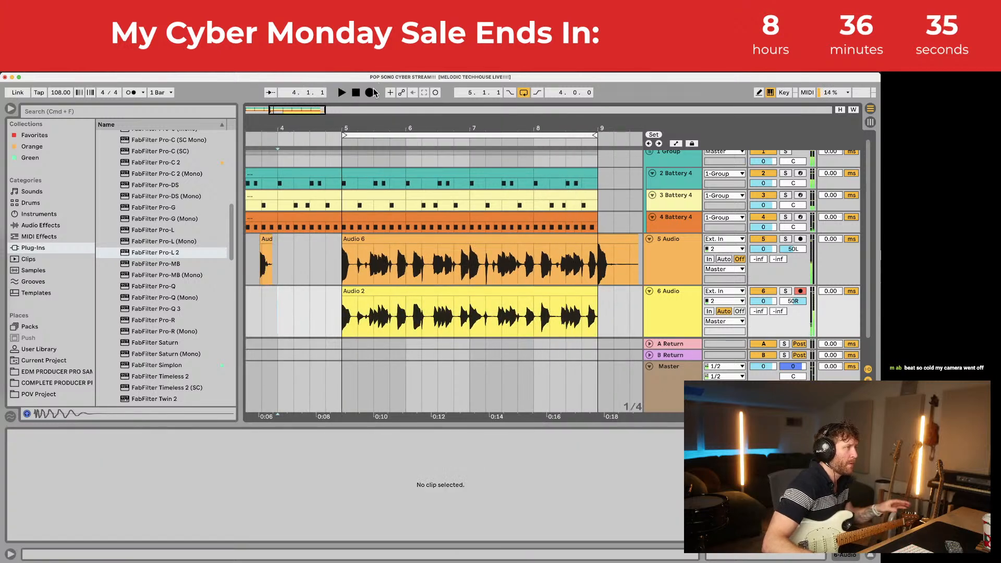
Step: Record a new guitar take, Audio 4, on track 6 and extend its start to bar 5
{"action": "left_click", "coordinate": [369, 93]}
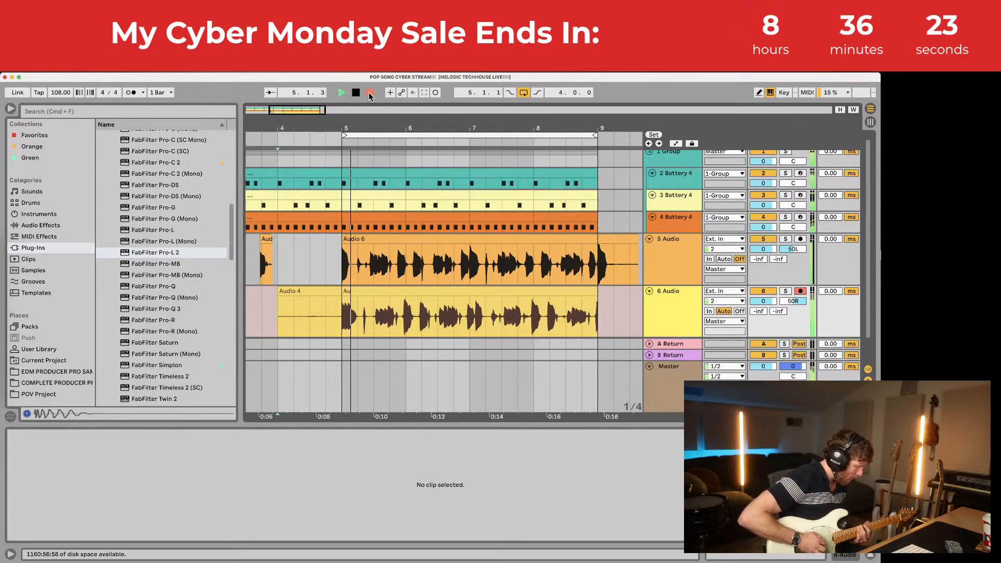
{"action": "key", "text": "space"}
{"action": "left_click_drag", "start_coordinate": [375, 291], "coordinate": [343, 291]}
{"action": "key", "text": "space"}
Step: Nudge the Audio 4 clip slightly earlier around bar 5 and replay to check alignment
{"action": "left_click_drag", "start_coordinate": [343, 129], "coordinate": [344, 178]}
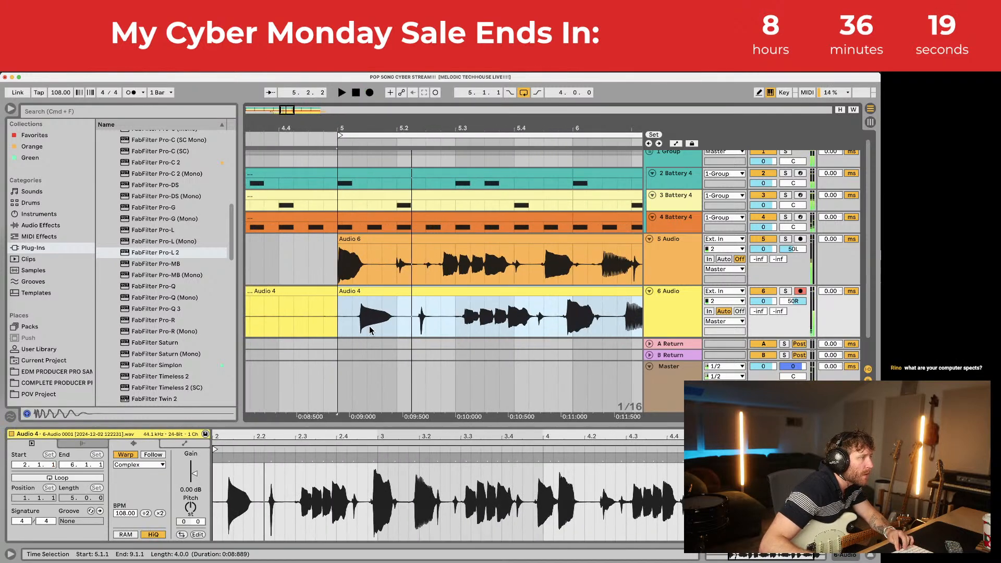
{"action": "left_click_drag", "start_coordinate": [374, 291], "coordinate": [339, 290]}
{"action": "key", "text": "space"}
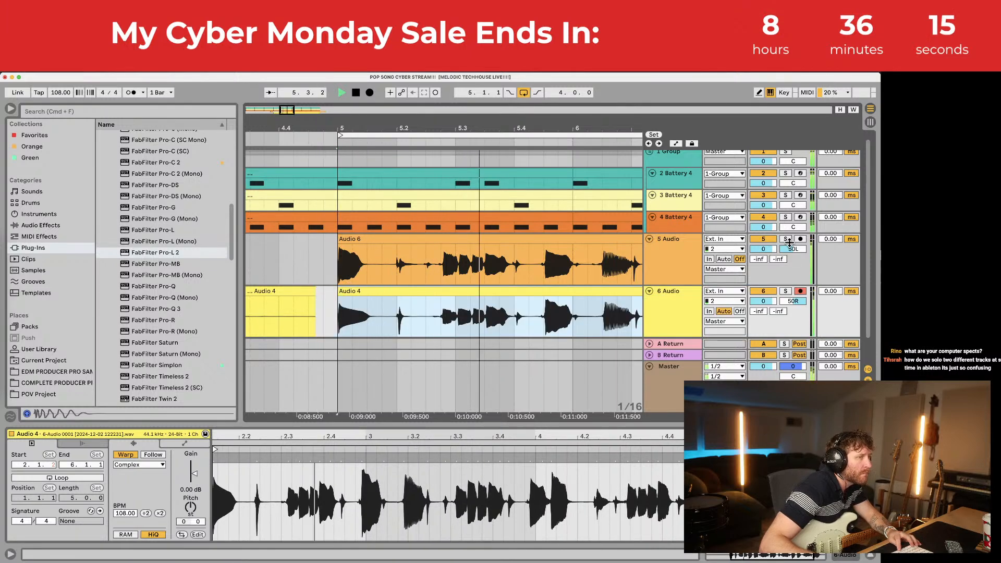
Step: Delete the leftover guitar clips between bars 3 and 5 on both audio tracks
{"action": "left_click_drag", "start_coordinate": [509, 110], "coordinate": [507, 68]}
{"action": "left_click_drag", "start_coordinate": [295, 250], "coordinate": [336, 302]}
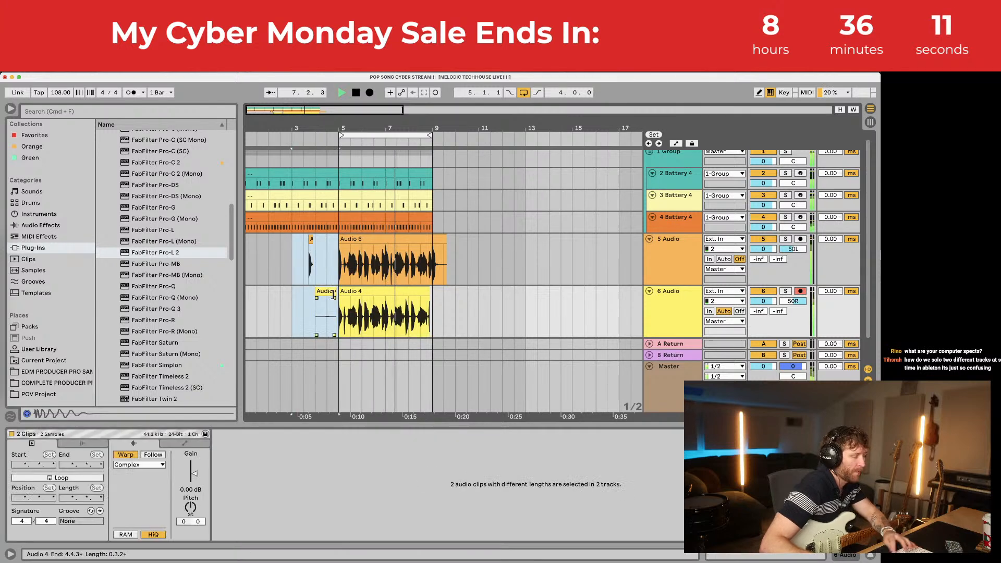
{"action": "key", "text": "Delete"}
Step: Delete the guitar audio past bar 9 on both tracks and stop playback
{"action": "left_click_drag", "start_coordinate": [468, 265], "coordinate": [433, 298]}
{"action": "key", "text": "Delete"}
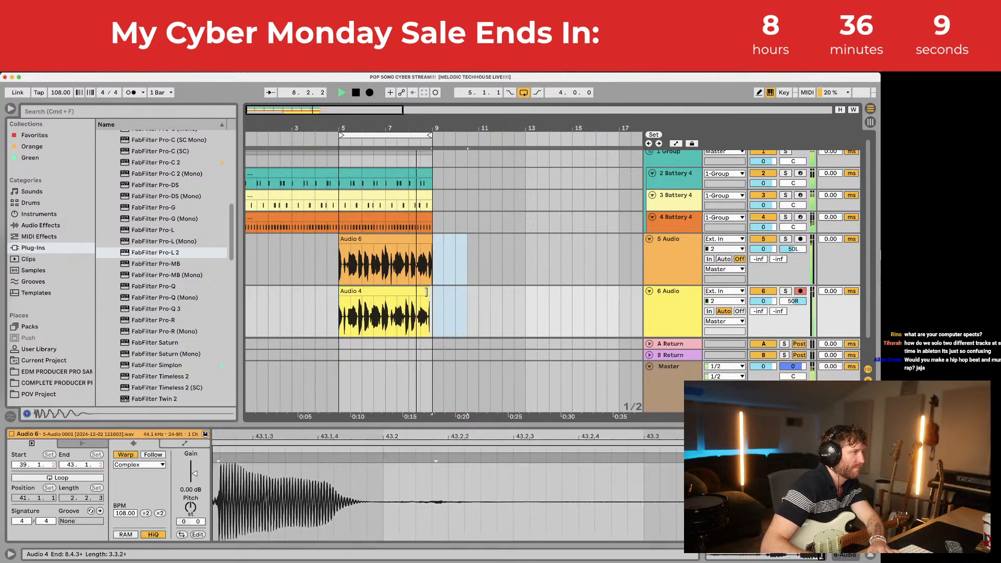
{"action": "left_click", "coordinate": [672, 296]}
{"action": "key", "text": "space"}
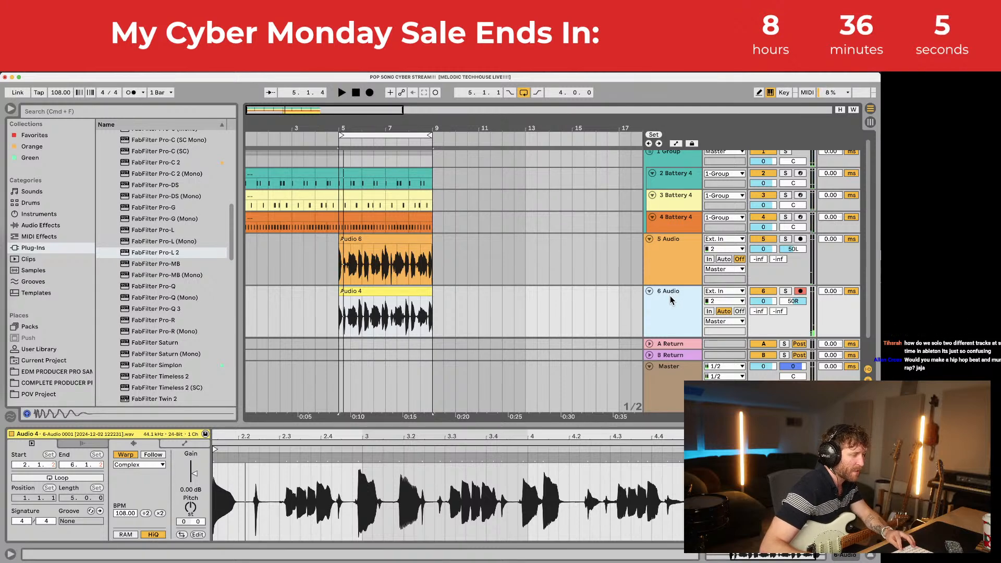
Step: Group both guitar tracks into 5 Group with Cmd+G, then deselect the clip
{"action": "left_click", "coordinate": [682, 263], "text": "shift"}
{"action": "key", "text": "super+g"}
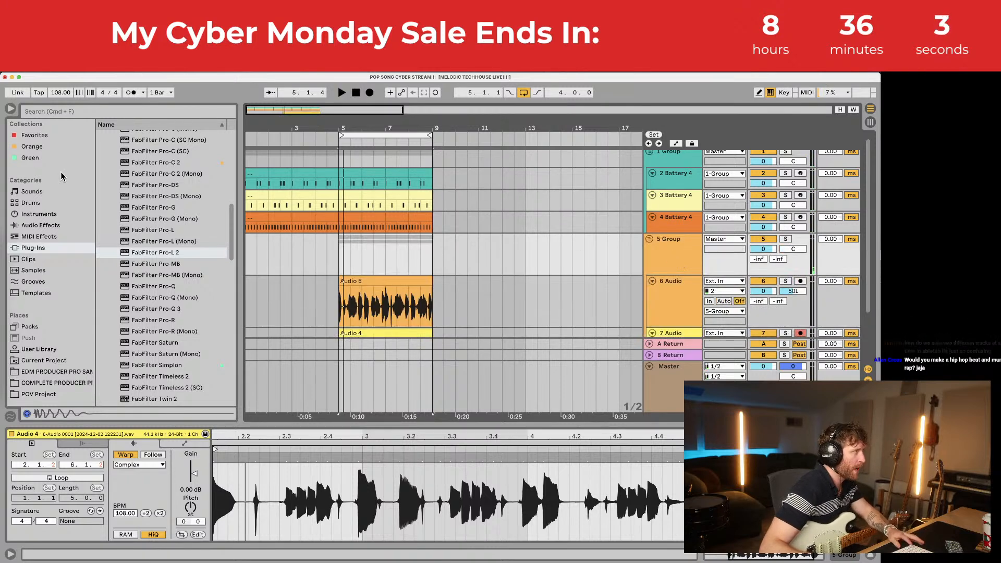
{"action": "left_click", "coordinate": [3, 68]}
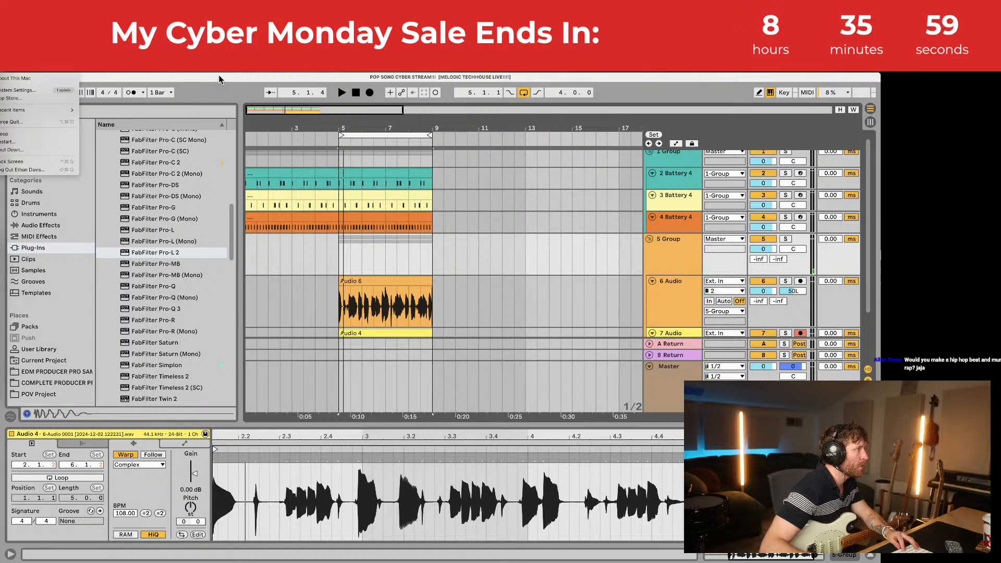
{"action": "left_click", "coordinate": [304, 168]}
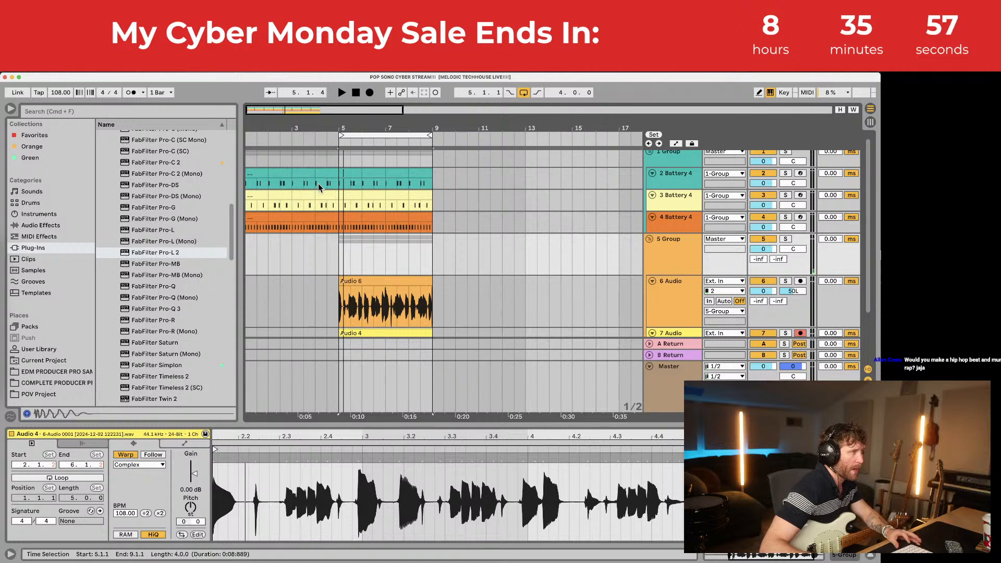
{"action": "left_click", "coordinate": [339, 258]}
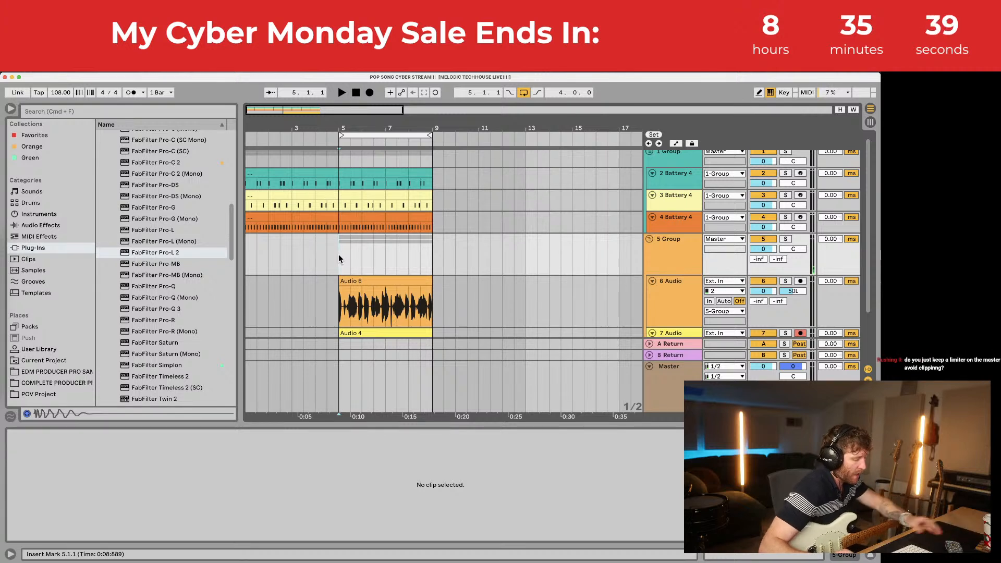
Step: Solo the 6 Audio guitar track and the guitar group to audition them, then unsolo
{"action": "scroll", "coordinate": [841, 224], "scroll_direction": "down", "scroll_amount": 2}
{"action": "left_click", "coordinate": [785, 241]}
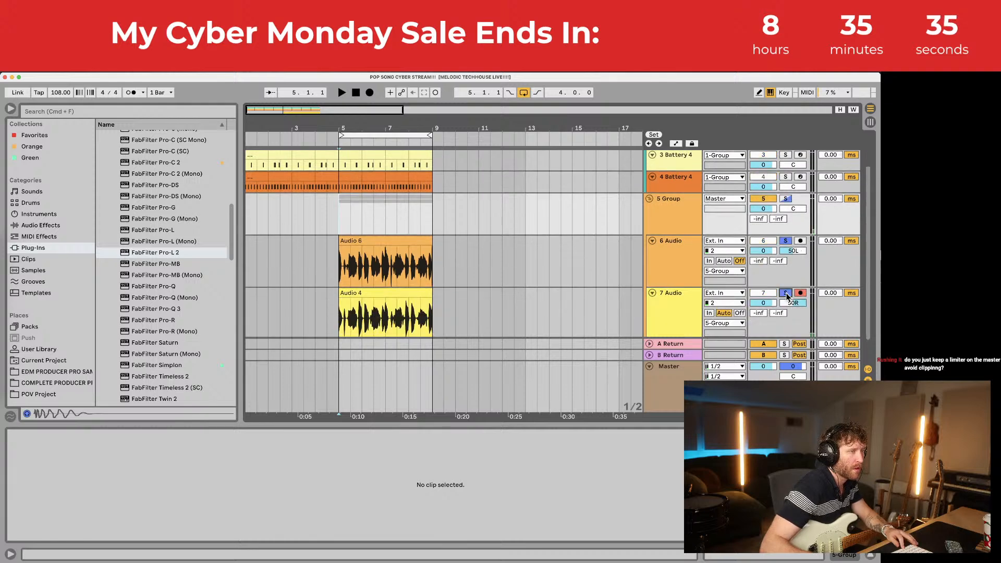
{"action": "scroll", "coordinate": [753, 265], "scroll_direction": "down", "scroll_amount": 1}
{"action": "scroll", "coordinate": [683, 234], "scroll_direction": "up", "scroll_amount": 3}
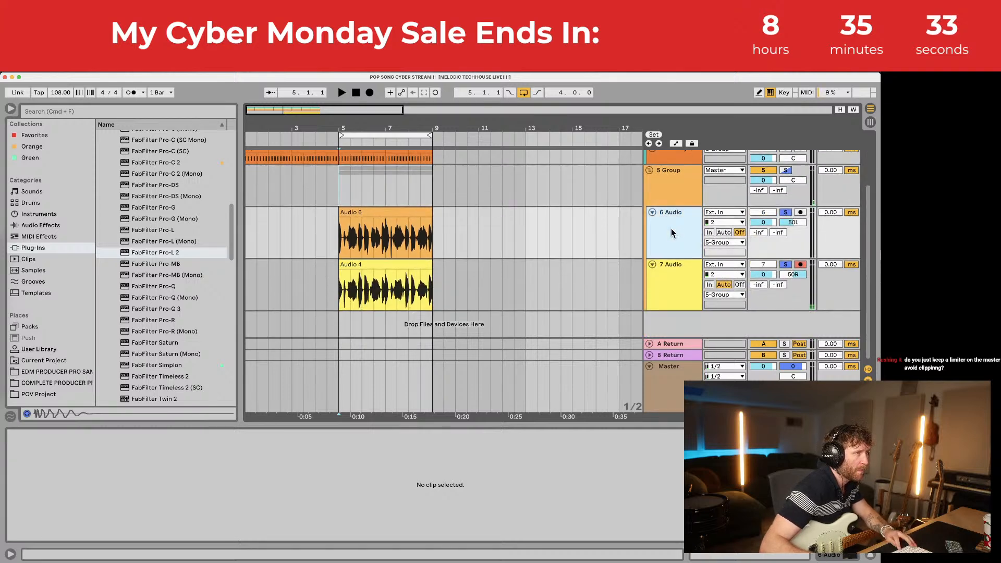
{"action": "left_click", "coordinate": [785, 244]}
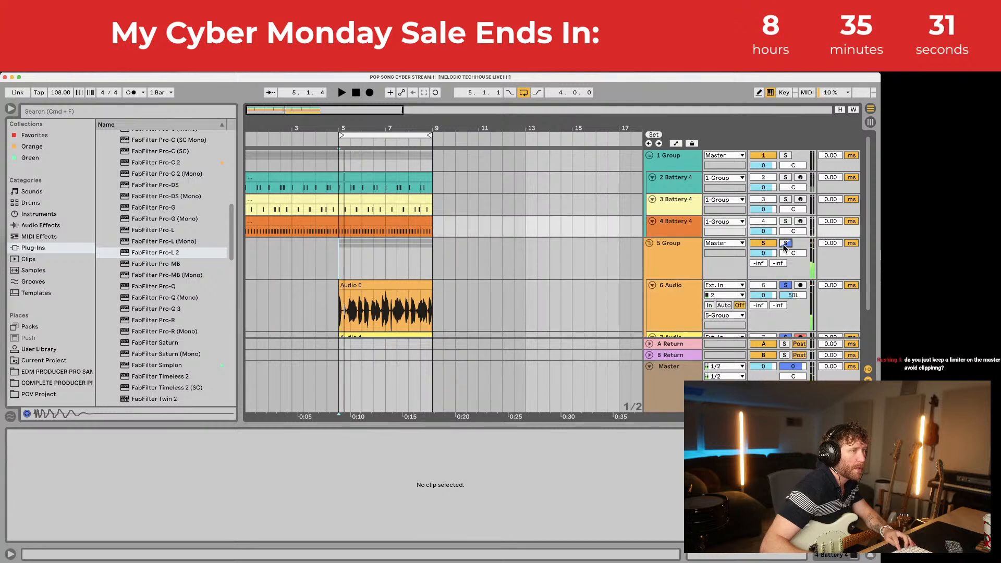
{"action": "left_click", "coordinate": [785, 243]}
Step: Audition Battery 4 drum tracks 2, 3 and 4 in solo, clear all solos, and select Master
{"action": "left_click", "coordinate": [785, 222]}
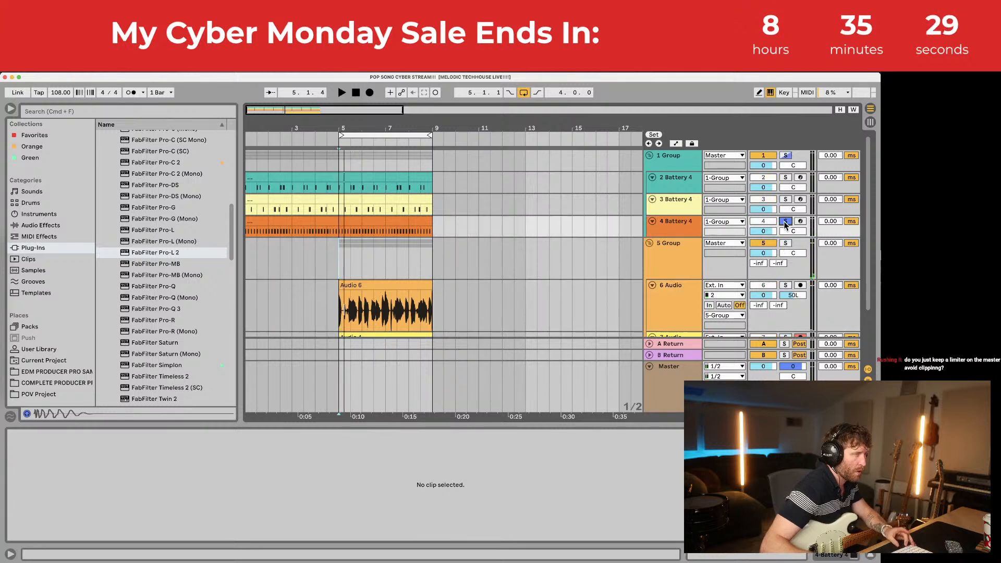
{"action": "left_click", "coordinate": [785, 177]}
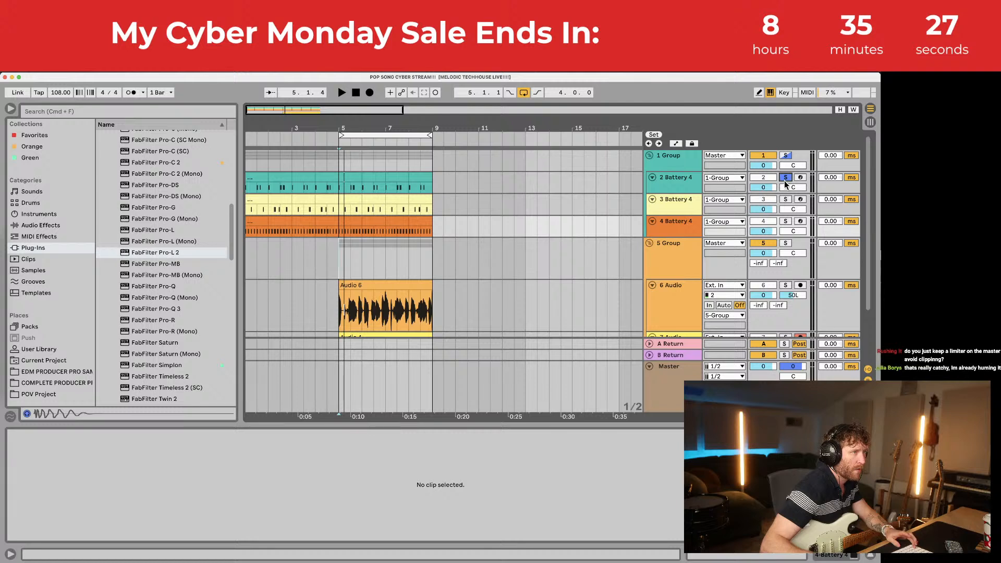
{"action": "left_click", "coordinate": [785, 200]}
{"action": "left_click", "coordinate": [785, 200], "text": "super"}
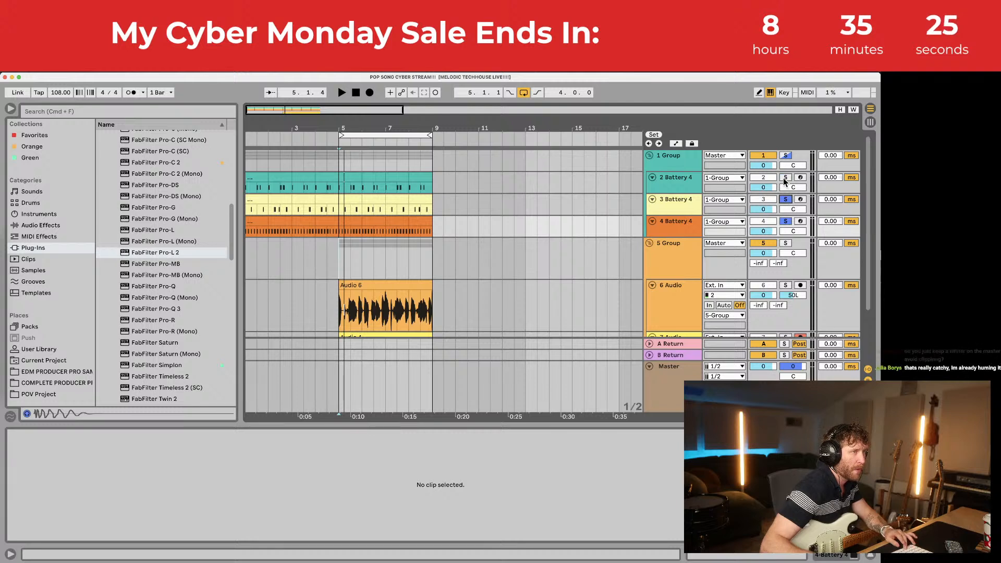
{"action": "left_click", "coordinate": [785, 200]}
{"action": "left_click", "coordinate": [686, 229]}
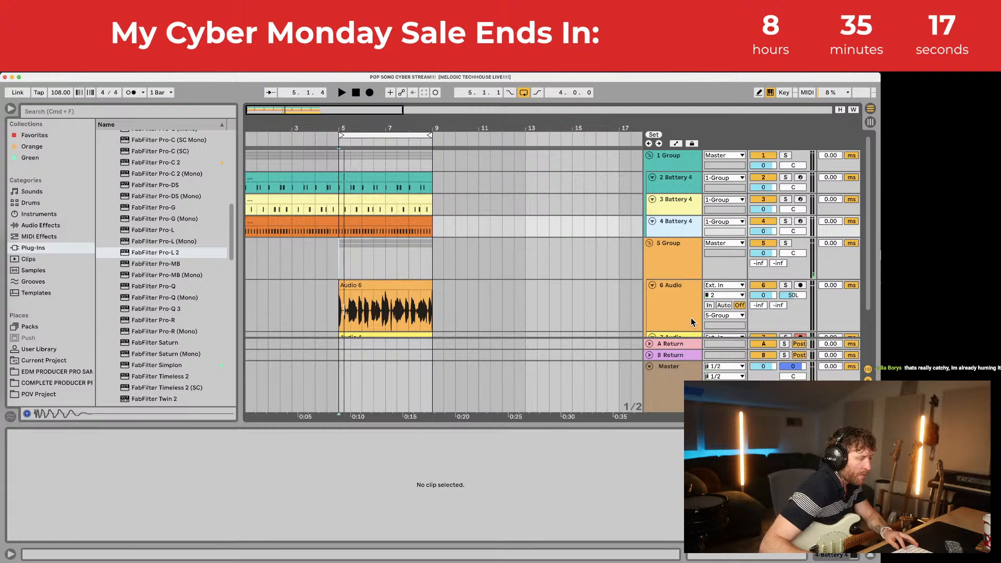
{"action": "left_click", "coordinate": [555, 389]}
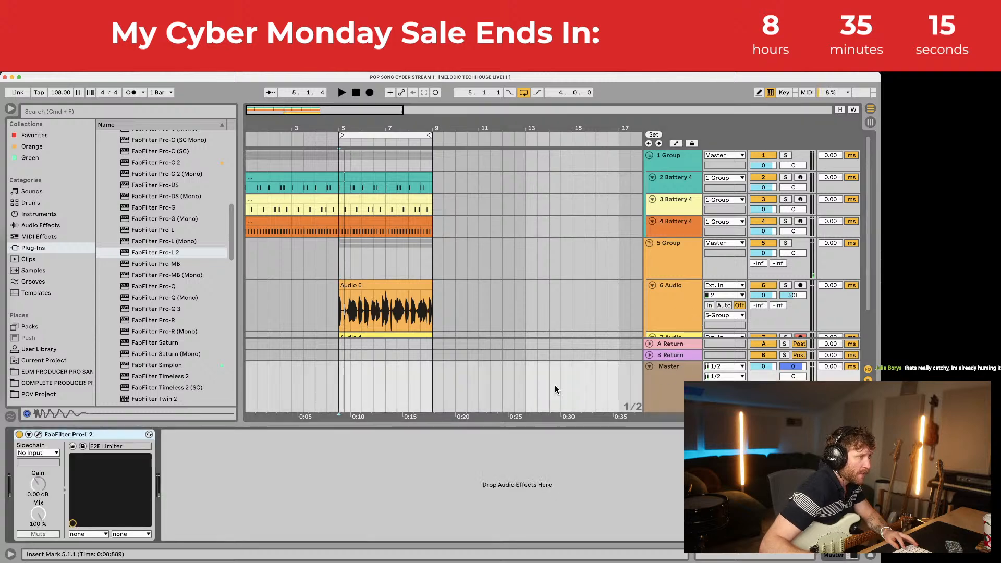
Step: View the FabFilter Pro-L 2 limiter on Master, stop playback, and close the plugin
{"action": "left_click", "coordinate": [38, 435]}
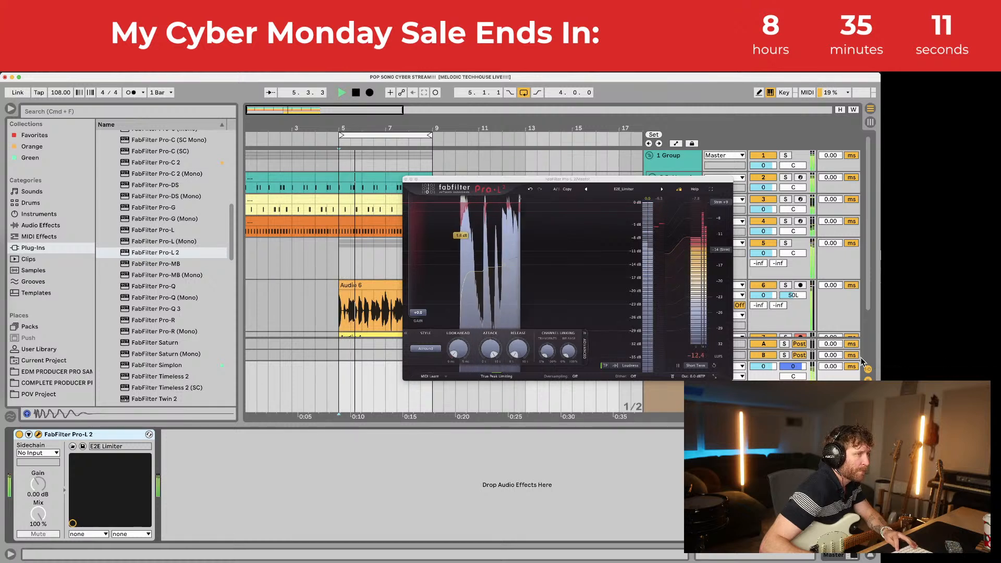
{"action": "key", "text": "space"}
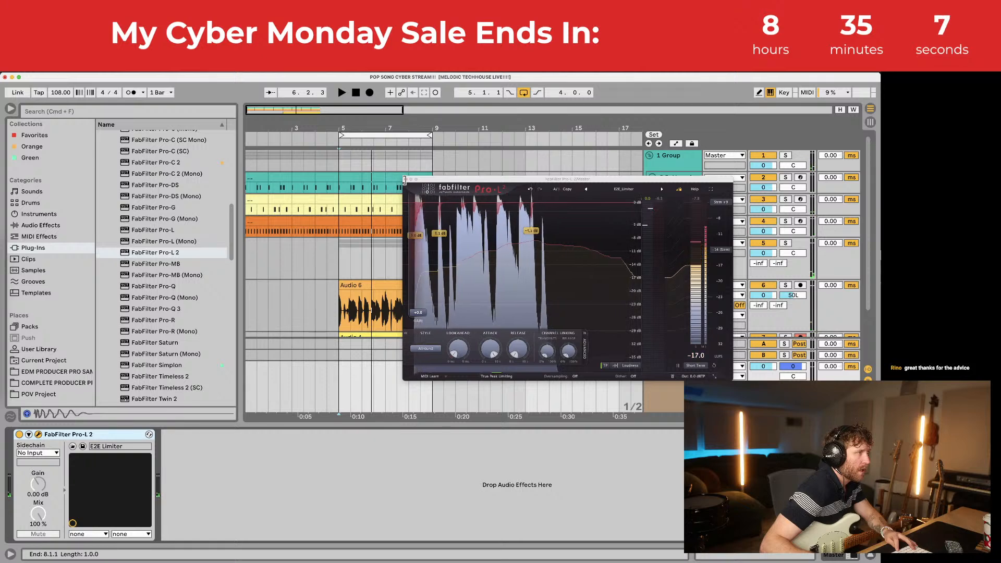
{"action": "left_click", "coordinate": [406, 179]}
Step: Make the Master lane taller and expand 5 Group to reveal the 6 Audio take
{"action": "left_click_drag", "start_coordinate": [678, 361], "coordinate": [828, 288]}
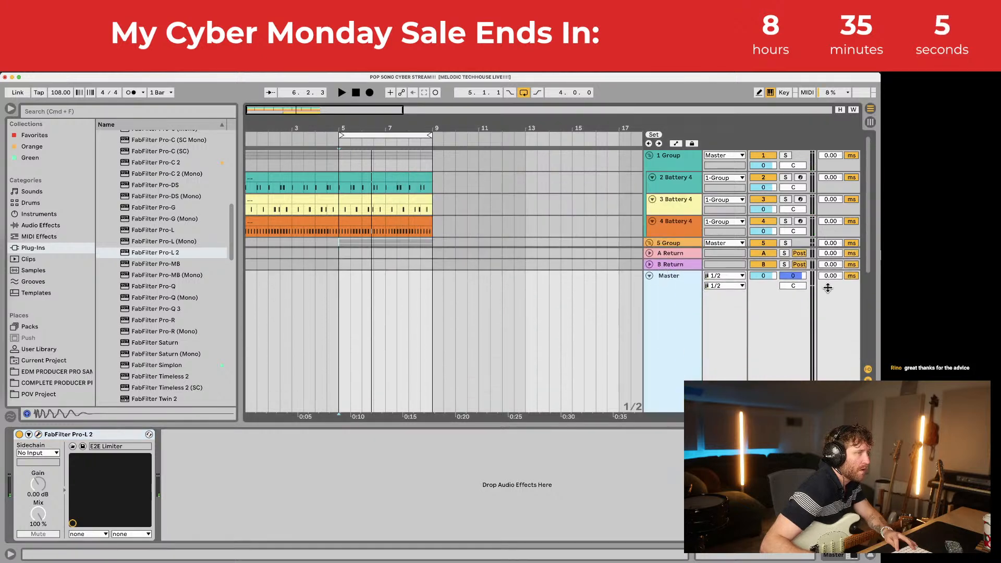
{"action": "left_click_drag", "start_coordinate": [683, 270], "coordinate": [680, 349]}
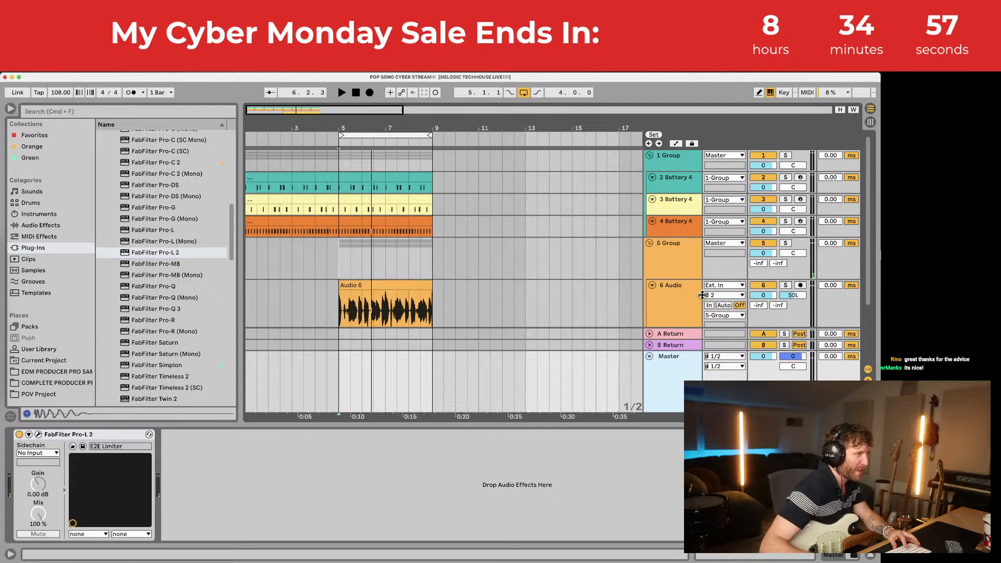
{"action": "scroll", "coordinate": [690, 311], "scroll_direction": "down", "scroll_amount": 2}
Step: Select the 6 and 7 Audio guitar tracks and insert a new audio track
{"action": "scroll", "coordinate": [689, 311], "scroll_direction": "down", "scroll_amount": 2}
{"action": "left_click", "coordinate": [682, 230]}
{"action": "left_click", "coordinate": [684, 268], "text": "shift"}
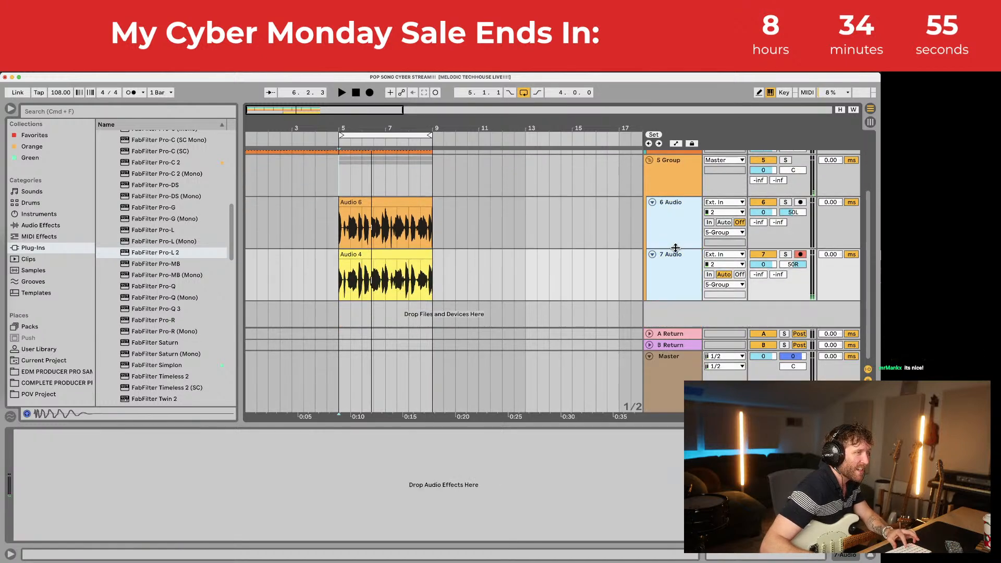
{"action": "left_click_drag", "start_coordinate": [676, 248], "coordinate": [680, 219]}
{"action": "scroll", "coordinate": [675, 240], "scroll_direction": "up", "scroll_amount": 2}
{"action": "key", "text": "super+t"}
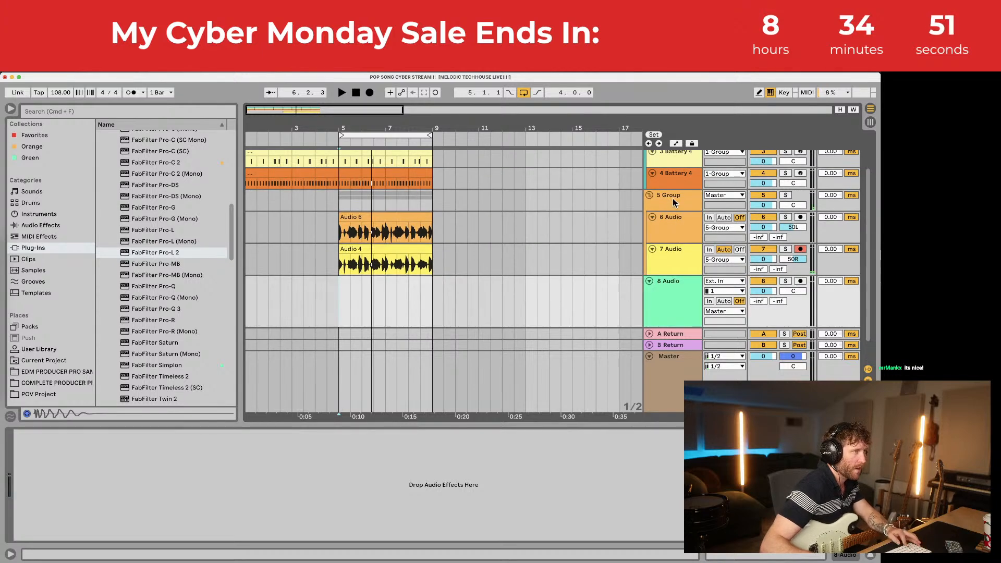
Step: Rename the guitar group to GUITARS and the drum group to DRUMS
{"action": "left_click", "coordinate": [674, 201]}
{"action": "key", "text": "super+r"}
{"action": "type", "text": "G"}
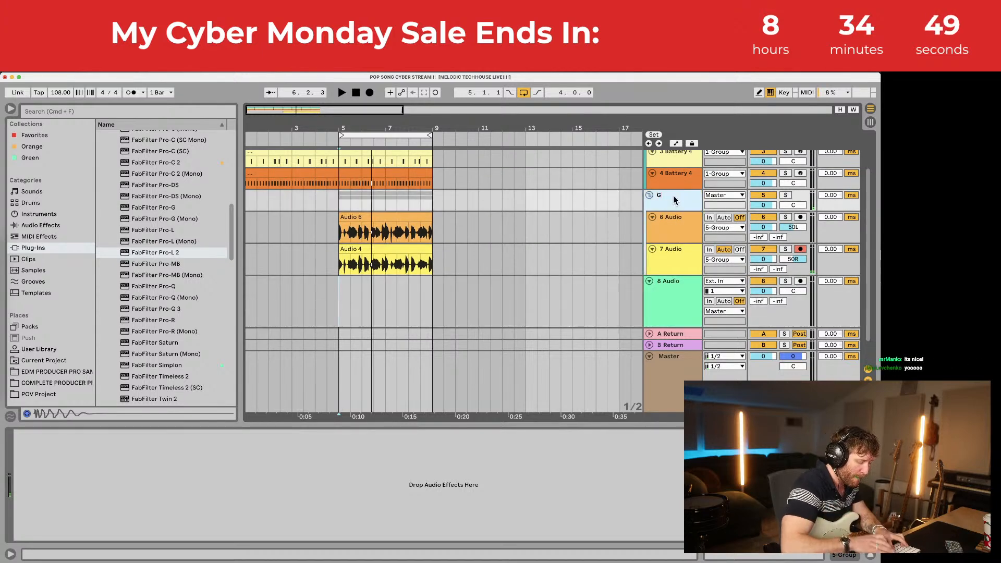
{"action": "type", "text": "UITARS"}
{"action": "key", "text": "Return"}
{"action": "scroll", "coordinate": [677, 182], "scroll_direction": "up", "scroll_amount": 2}
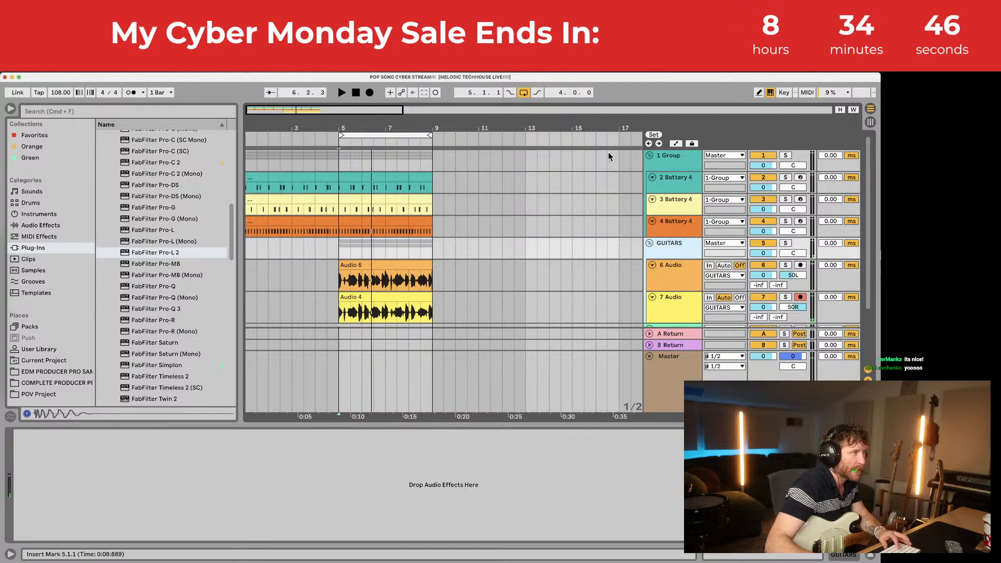
{"action": "left_click", "coordinate": [681, 158]}
{"action": "key", "text": "super+r"}
{"action": "type", "text": "DRUMS"}
{"action": "key", "text": "Return"}
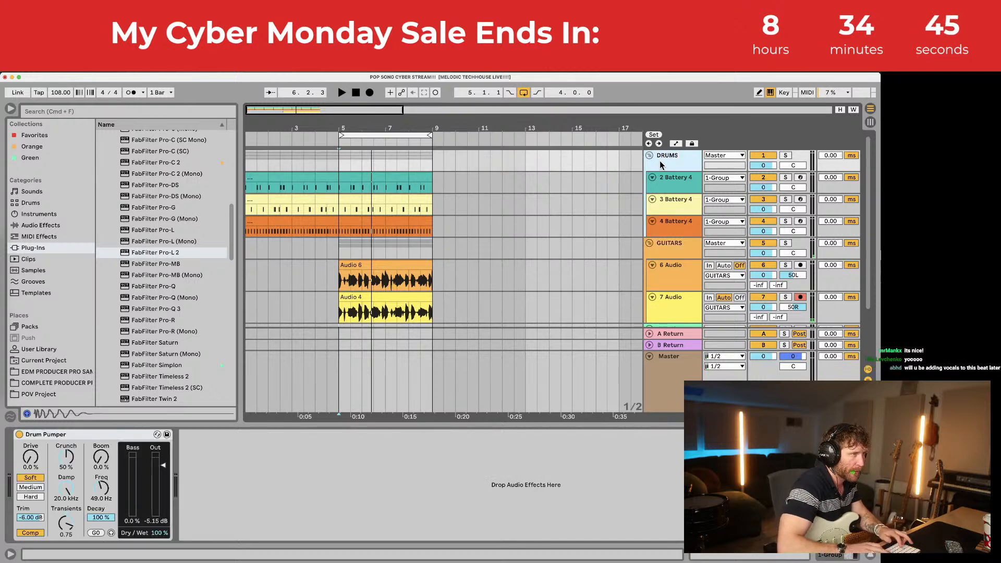
Step: Add the 8 Audio bass track with Auto monitoring on input channel 2
{"action": "scroll", "coordinate": [658, 164], "scroll_direction": "down", "scroll_amount": 3}
{"action": "key", "text": "super+t"}
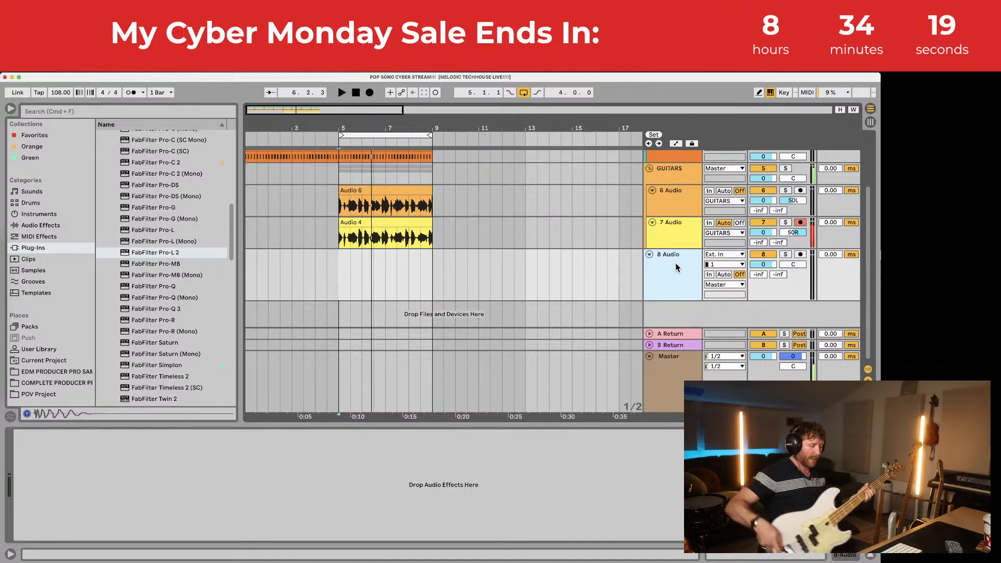
{"action": "left_click", "coordinate": [725, 275]}
{"action": "left_click", "coordinate": [725, 264]}
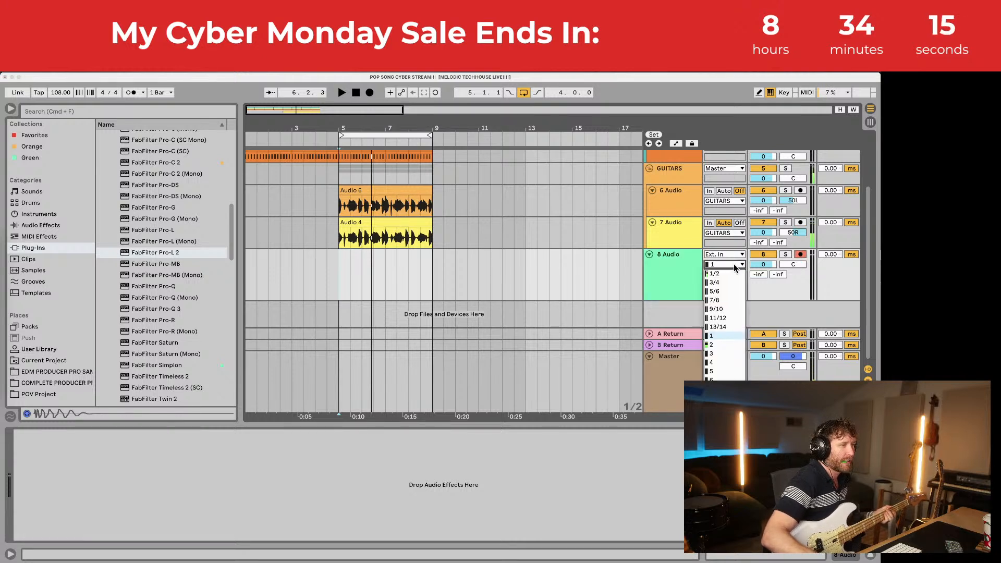
{"action": "left_click", "coordinate": [725, 345]}
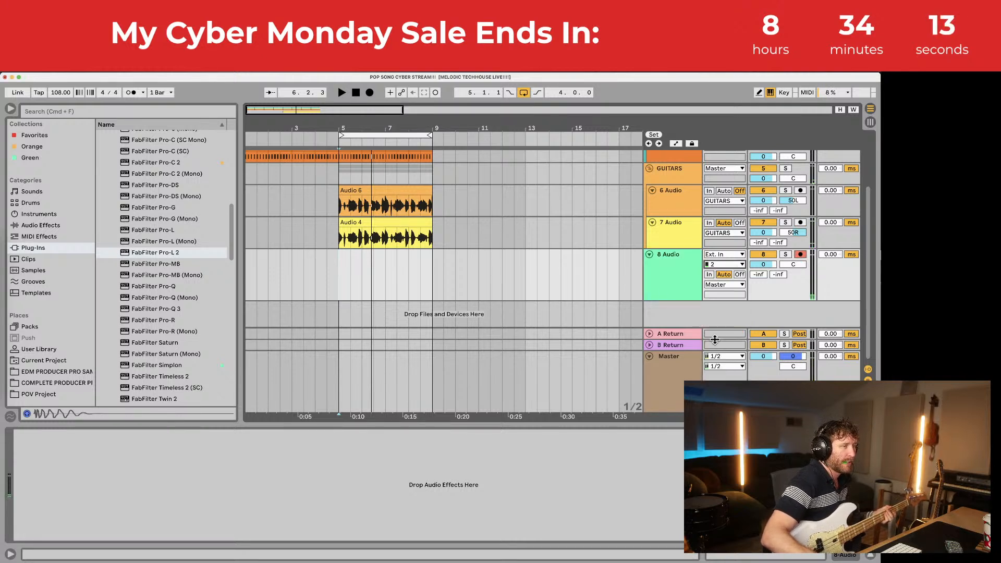
{"action": "left_click", "coordinate": [679, 272]}
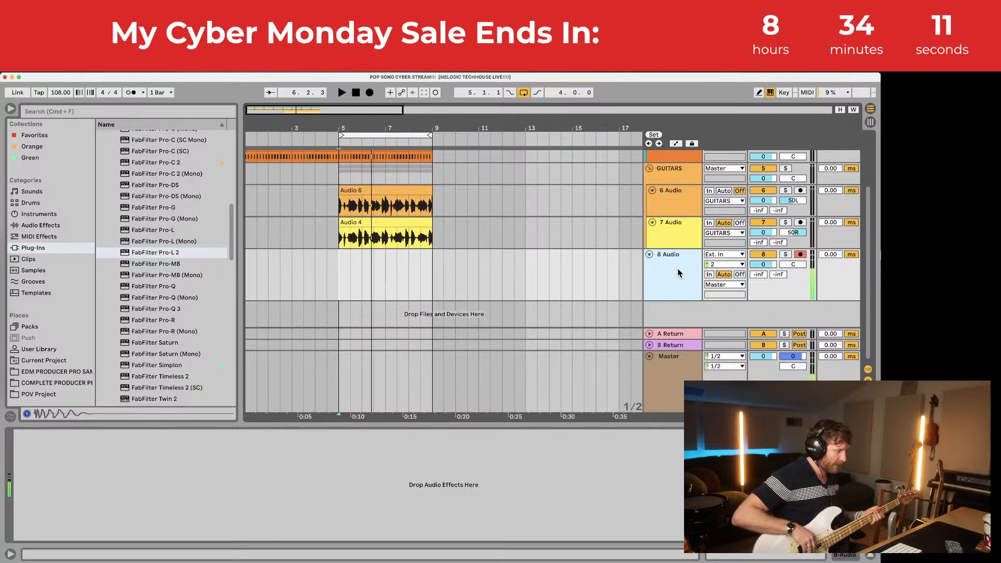
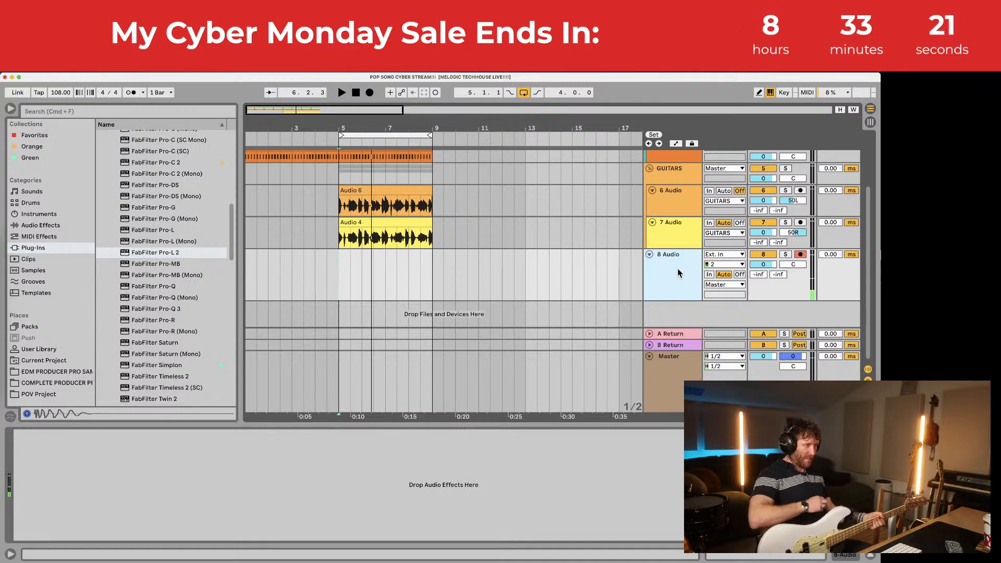
Step: From bar 3, drag a Tuner from Audio Effects onto the 8 Audio track and start recording
{"action": "left_click", "coordinate": [301, 263]}
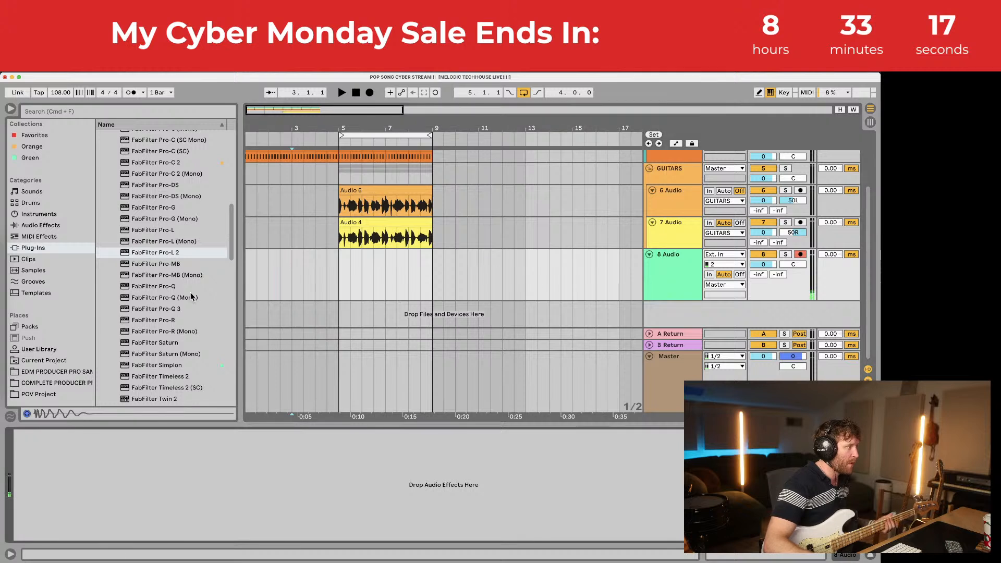
{"action": "left_click", "coordinate": [42, 226]}
{"action": "left_click_drag", "start_coordinate": [146, 368], "coordinate": [197, 514]}
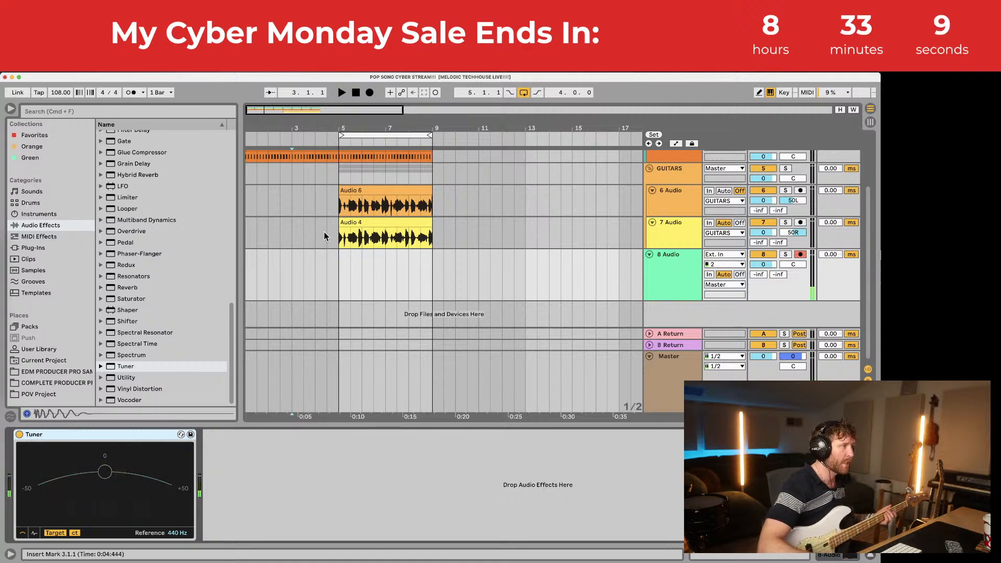
{"action": "left_click", "coordinate": [368, 94]}
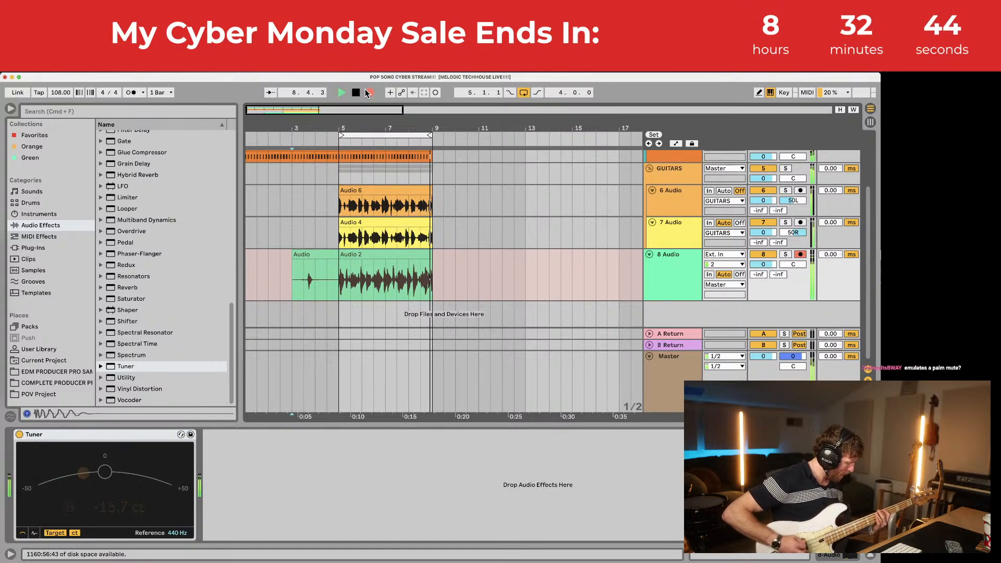
Step: Stop recording once the Audio 2 bass take reaches bar 9
{"action": "key", "text": "space"}
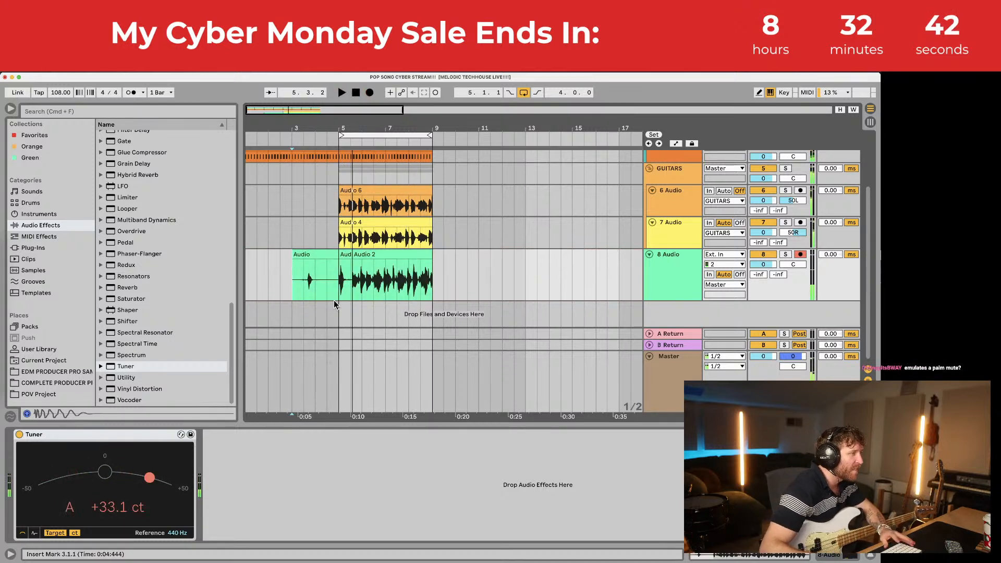
Step: Trim the Audio 2 bass take's left edge so it starts at bar 5
{"action": "left_click_drag", "start_coordinate": [339, 255], "coordinate": [339, 254]}
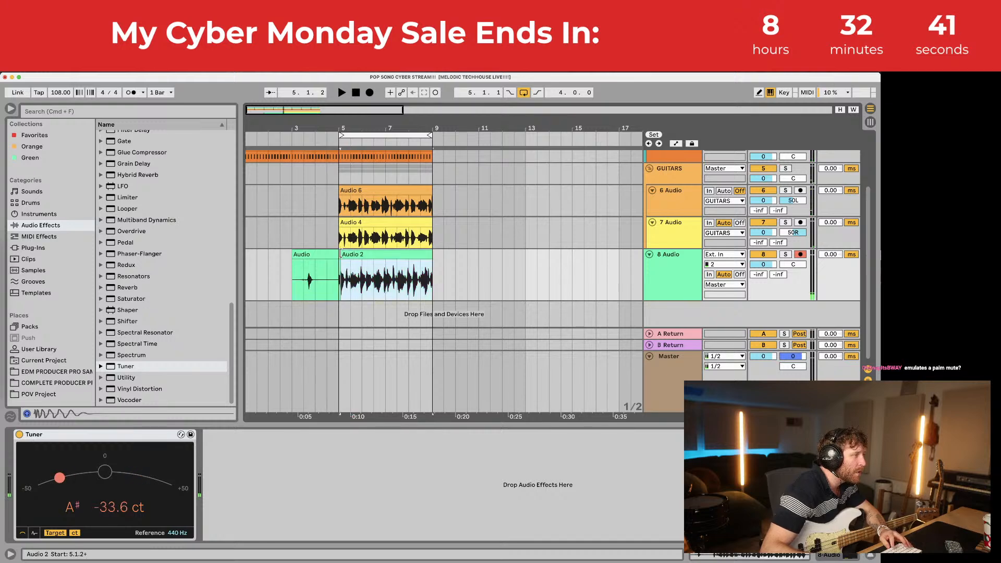
{"action": "key", "text": "space"}
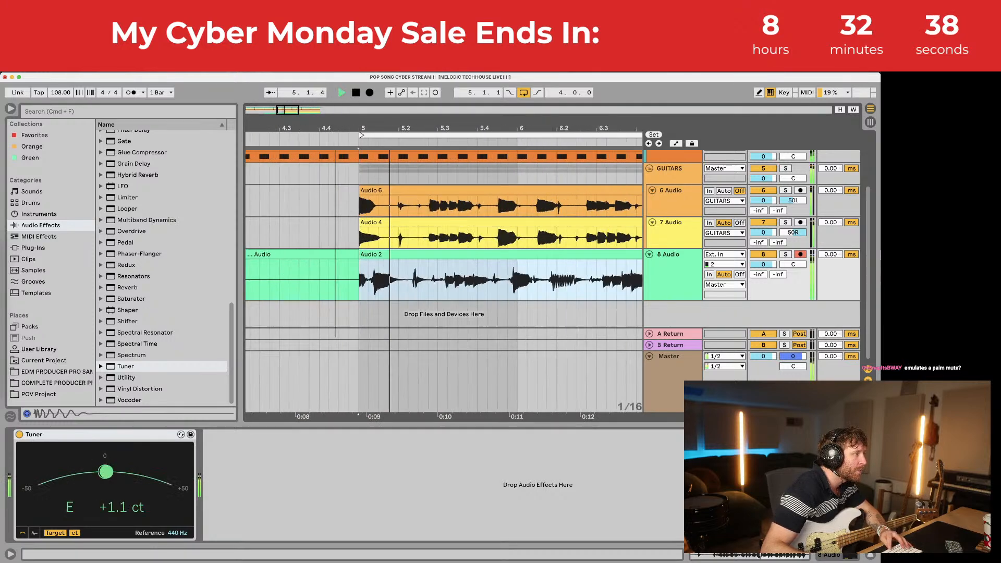
{"action": "left_click_drag", "start_coordinate": [349, 122], "coordinate": [357, 156]}
{"action": "left_click_drag", "start_coordinate": [365, 254], "coordinate": [377, 253]}
{"action": "key", "text": "space"}
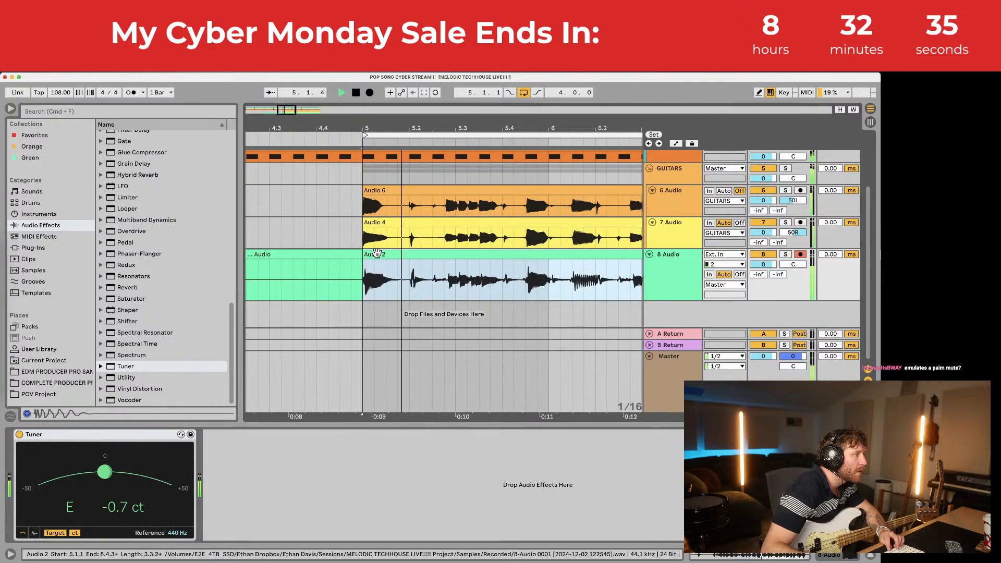
{"action": "left_click_drag", "start_coordinate": [534, 126], "coordinate": [533, 146]}
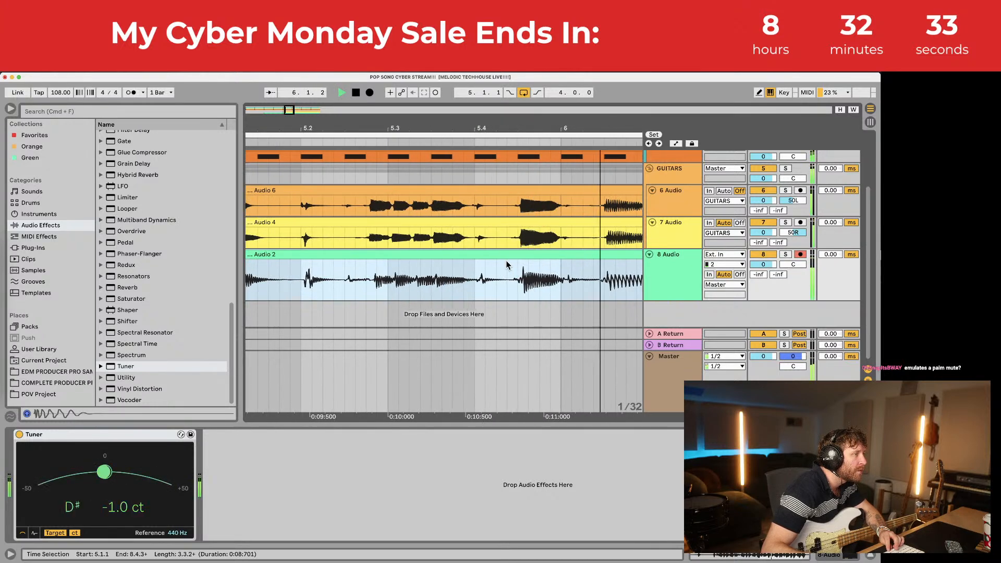
Step: Raise Audio 2's clip gain to 1.38 dB and delete the stray clip before it
{"action": "double_click", "coordinate": [505, 253]}
{"action": "left_click_drag", "start_coordinate": [193, 474], "coordinate": [193, 470]}
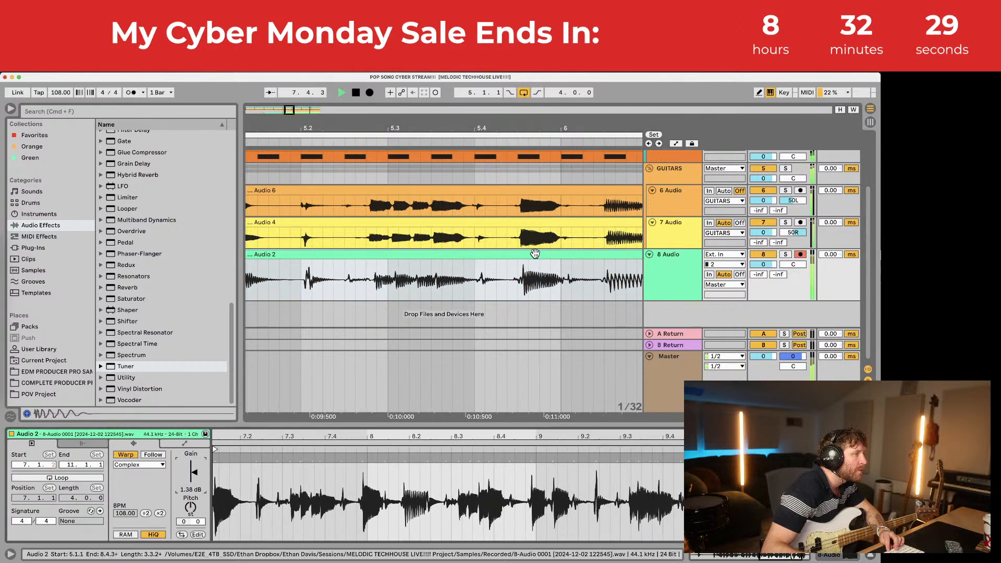
{"action": "left_click_drag", "start_coordinate": [386, 256], "coordinate": [385, 257]}
{"action": "left_click_drag", "start_coordinate": [397, 127], "coordinate": [397, 107]}
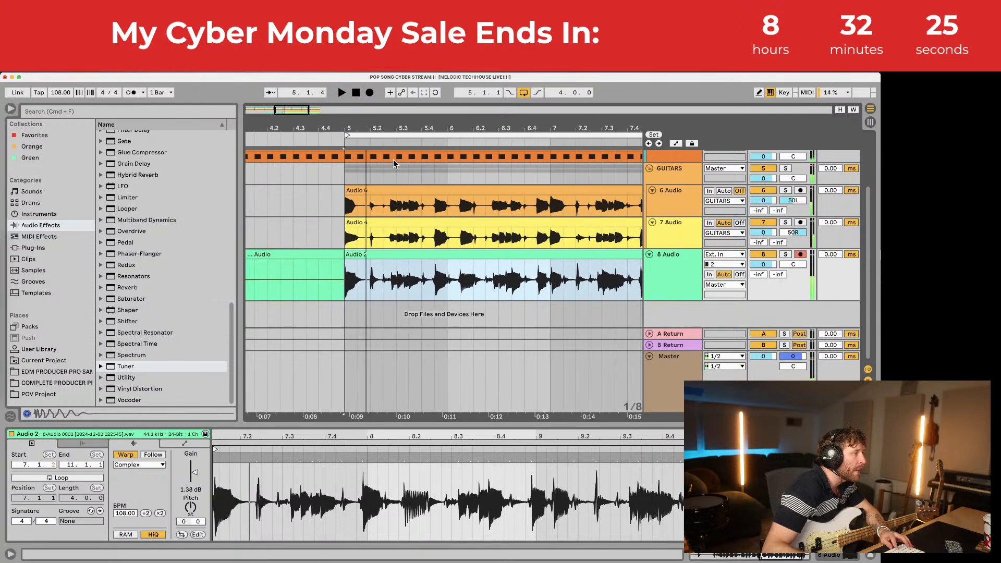
{"action": "left_click", "coordinate": [338, 254]}
{"action": "key", "text": "Delete"}
{"action": "left_click", "coordinate": [347, 254]}
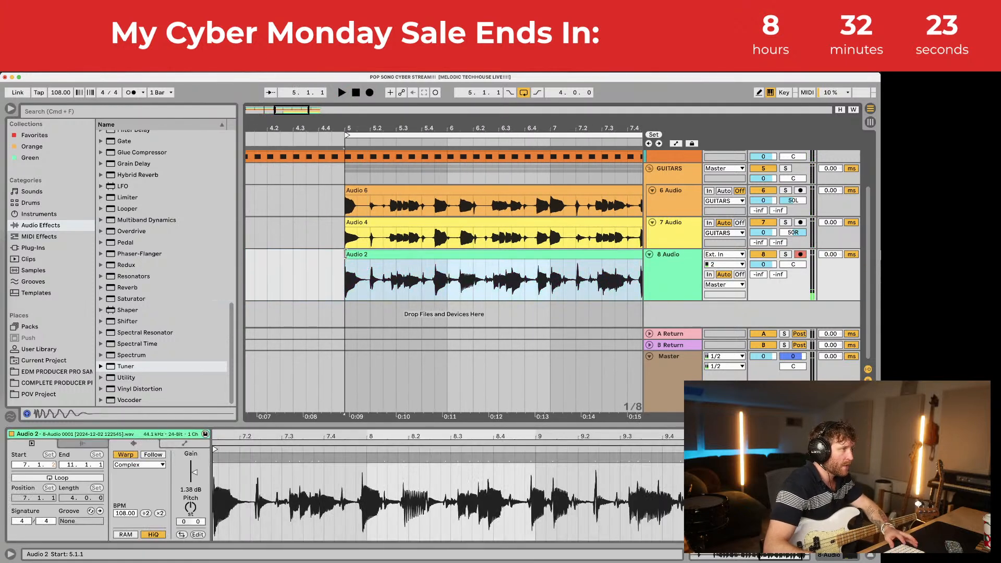
Step: Select the 6 Audio guitar track
{"action": "scroll", "coordinate": [669, 224], "scroll_direction": "up", "scroll_amount": 3}
{"action": "scroll", "coordinate": [755, 224], "scroll_direction": "down", "scroll_amount": 1}
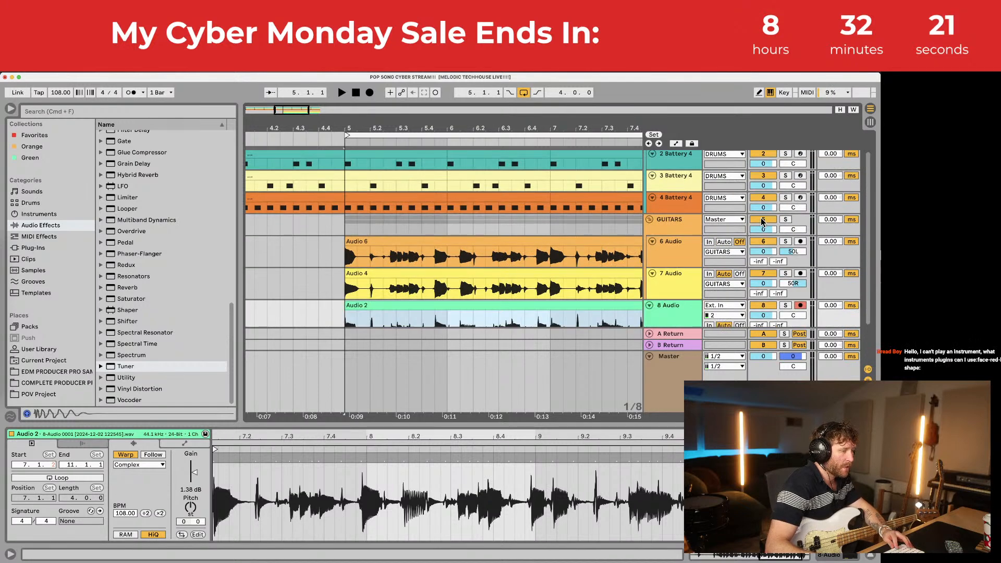
{"action": "left_click", "coordinate": [761, 220]}
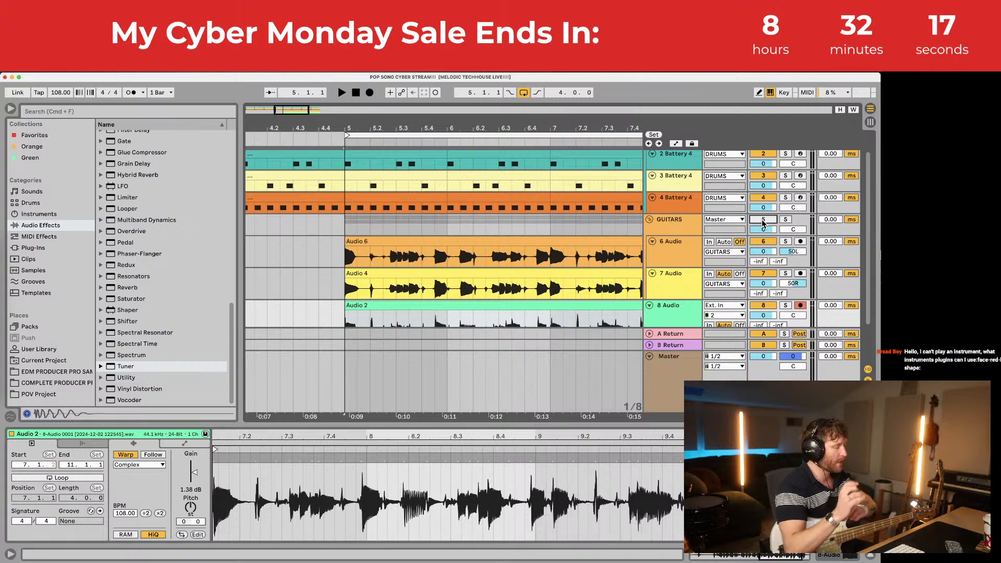
{"action": "left_click", "coordinate": [685, 243]}
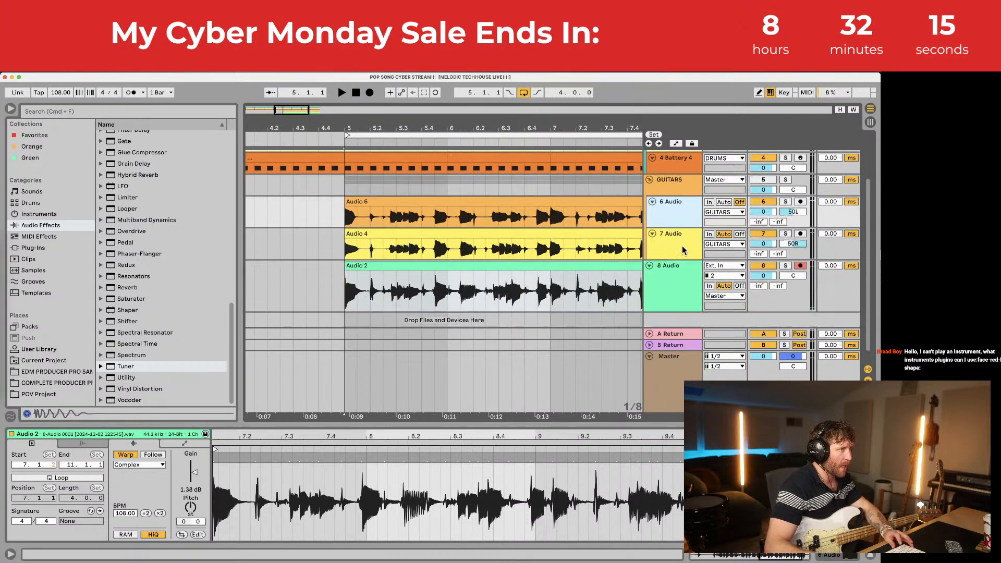
{"action": "scroll", "coordinate": [682, 245], "scroll_direction": "down", "scroll_amount": 4}
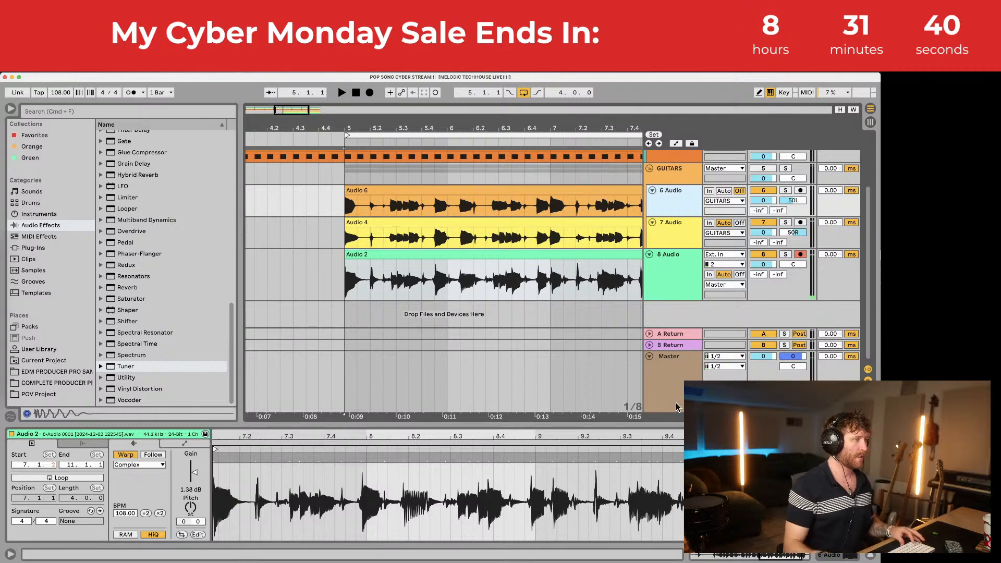
Step: Show the Master's FabFilter Pro-L 2 limiter and briefly audition the arrangement
{"action": "left_click", "coordinate": [668, 364]}
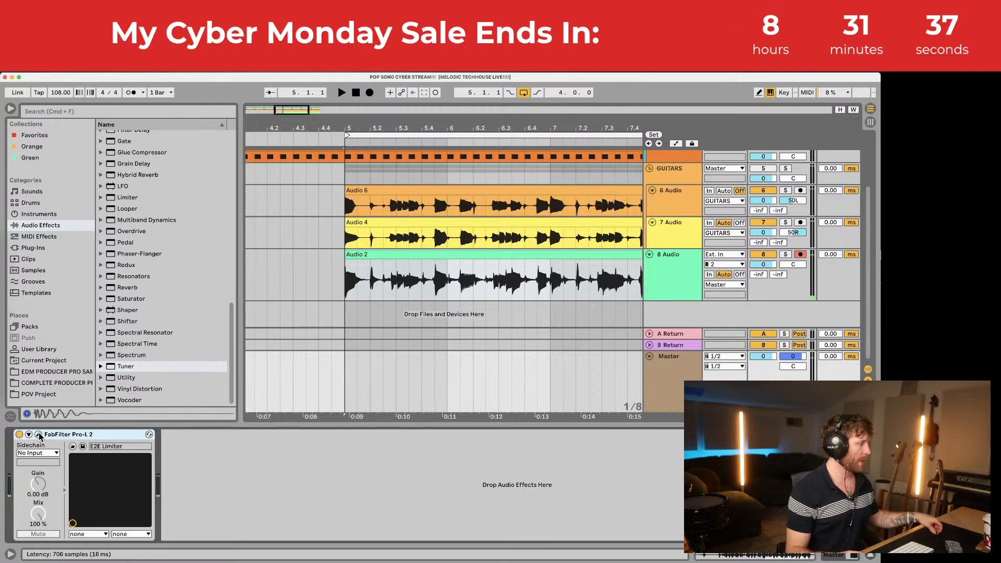
{"action": "scroll", "coordinate": [399, 270], "scroll_direction": "up", "scroll_amount": 3}
{"action": "scroll", "coordinate": [396, 268], "scroll_direction": "down", "scroll_amount": 3}
{"action": "key", "text": "space"}
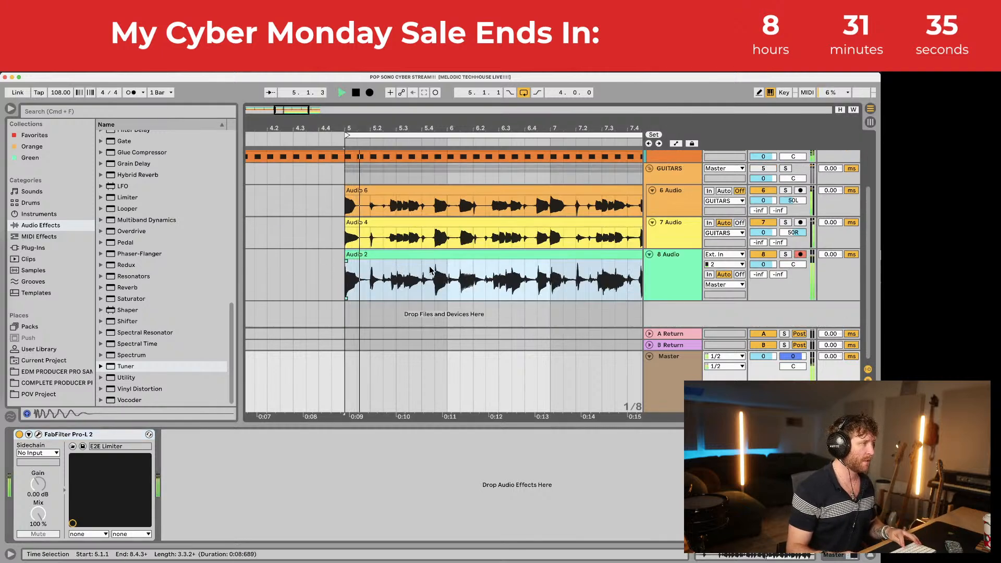
{"action": "scroll", "coordinate": [431, 270], "scroll_direction": "up", "scroll_amount": 3}
{"action": "scroll", "coordinate": [431, 272], "scroll_direction": "down", "scroll_amount": 1}
{"action": "key", "text": "space"}
Step: Pause the reference song in Spotify and resume arrangement playback in Live from bar 5
{"action": "mouse_move", "coordinate": [4, 329]}
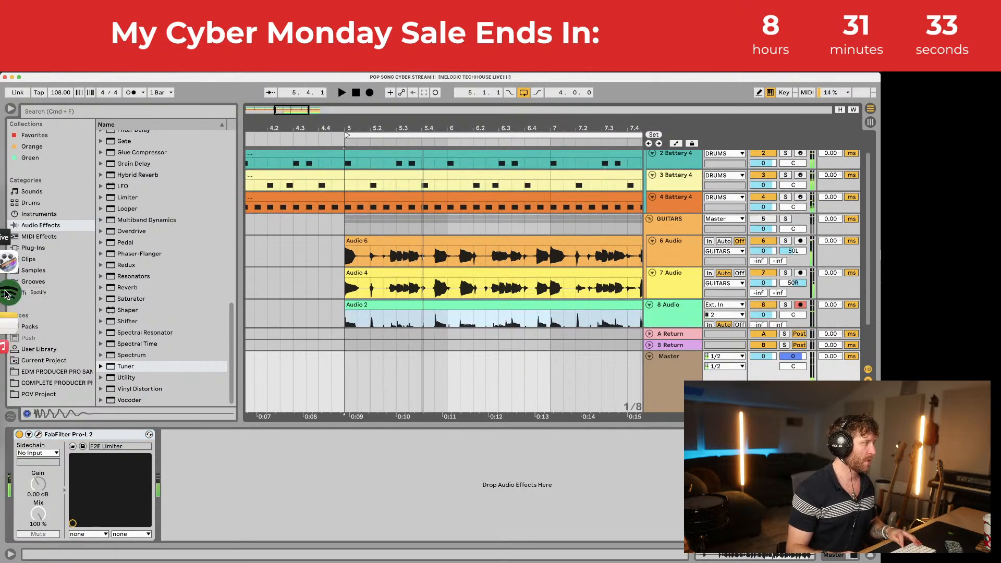
{"action": "left_click", "coordinate": [6, 294]}
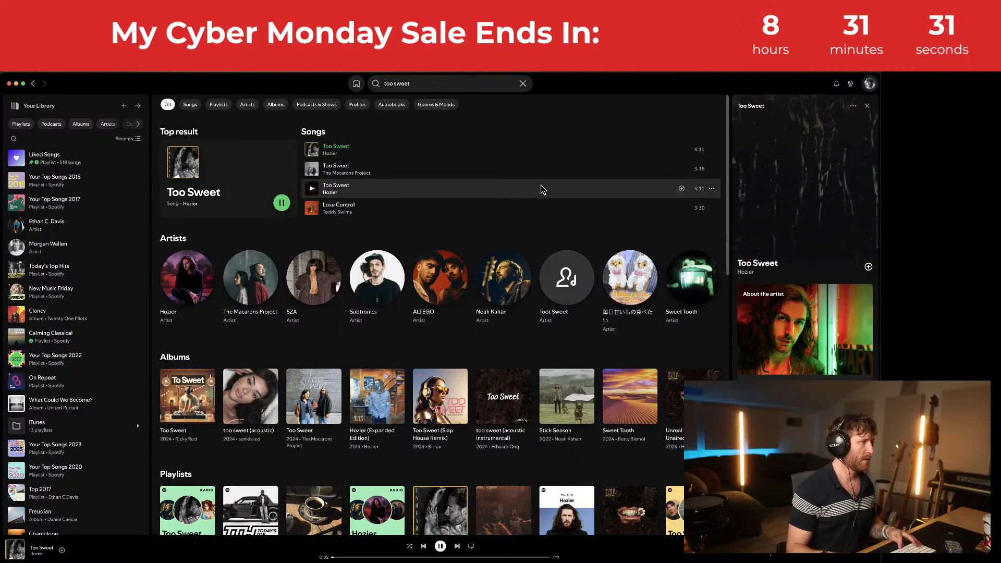
{"action": "key", "text": "space"}
{"action": "mouse_move", "coordinate": [4, 321]}
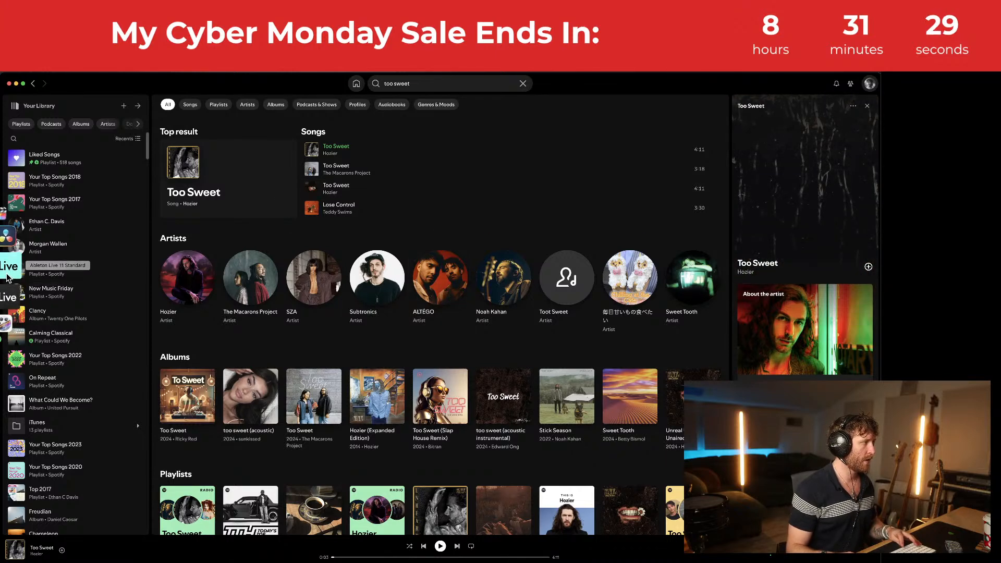
{"action": "left_click", "coordinate": [7, 276]}
{"action": "key", "text": "space"}
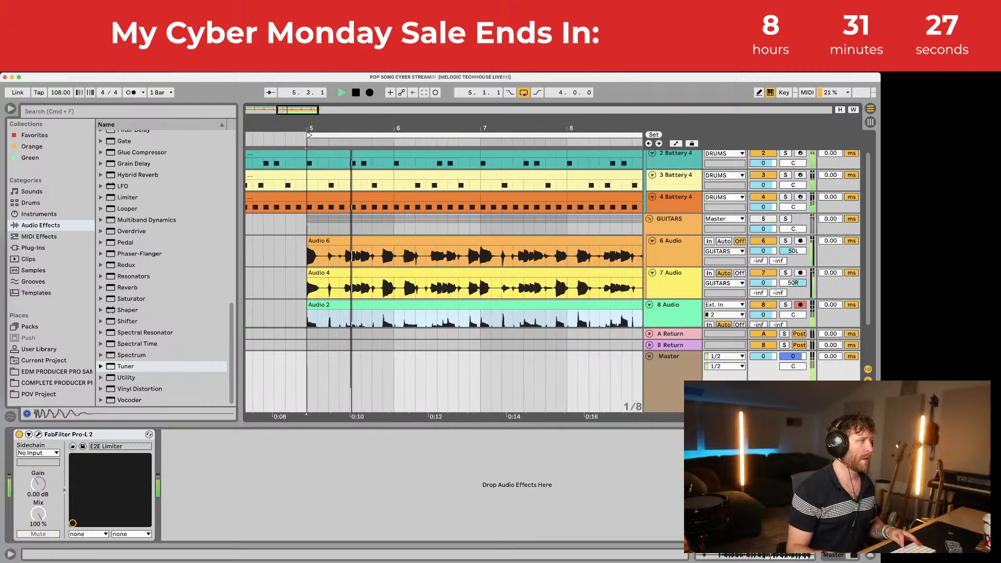
Step: Hide the Detail View and turn the DRUMS group volume down to -2.0 dB
{"action": "left_click_drag", "start_coordinate": [359, 129], "coordinate": [358, 123]}
{"action": "key", "text": "space"}
{"action": "double_click", "coordinate": [324, 425]}
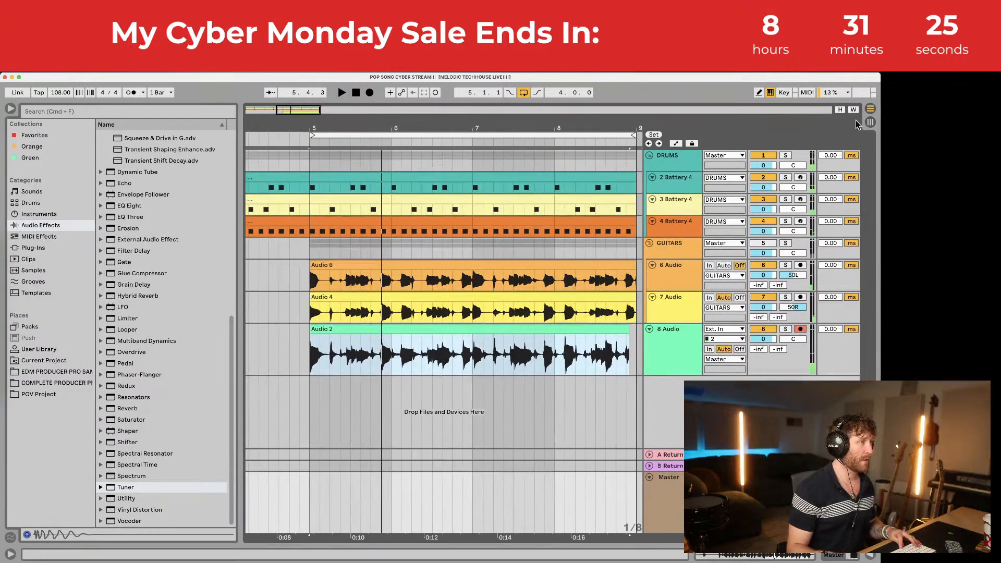
{"action": "left_click", "coordinate": [764, 165]}
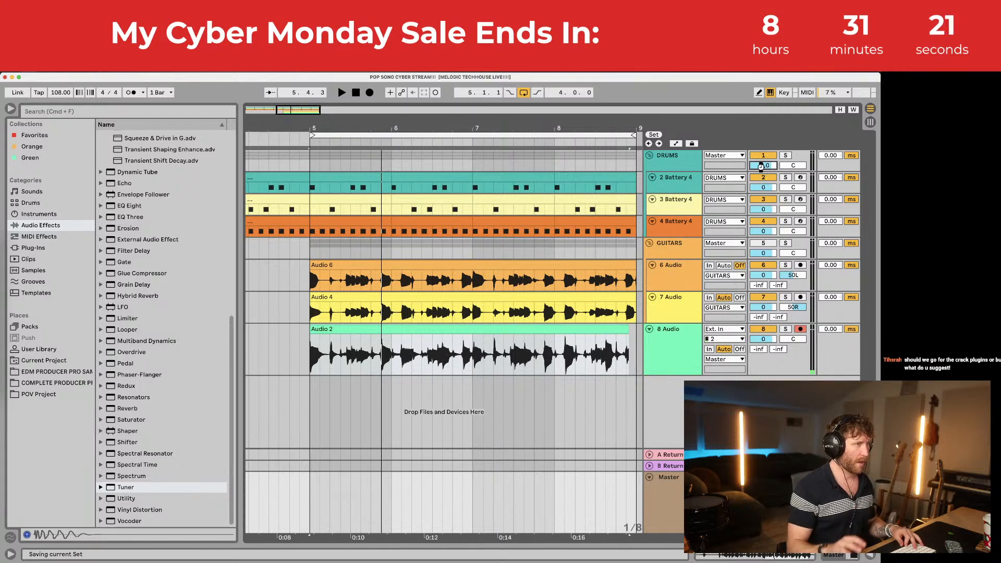
{"action": "left_click_drag", "start_coordinate": [761, 167], "coordinate": [761, 170]}
{"action": "left_click", "coordinate": [676, 164]}
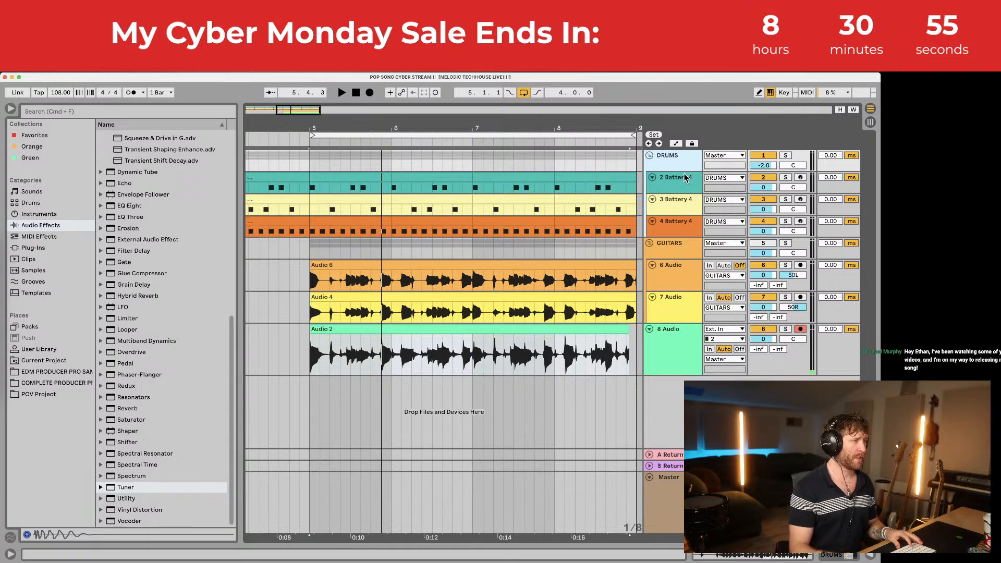
{"action": "left_click", "coordinate": [675, 253]}
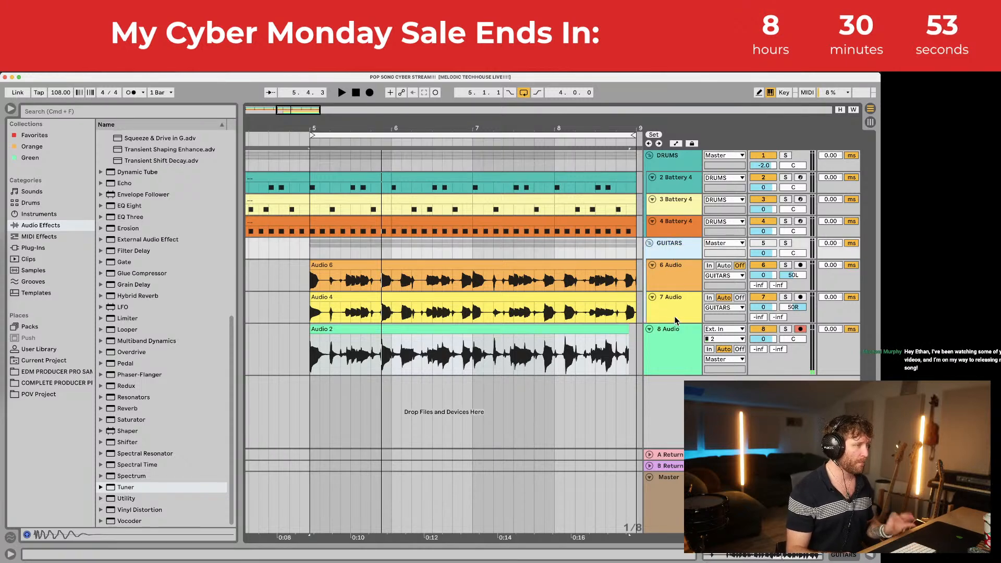
Step: Extend the Audio 2 bass clip's right edge to end at 9.1.1
{"action": "left_click", "coordinate": [676, 337]}
{"action": "left_click", "coordinate": [503, 329]}
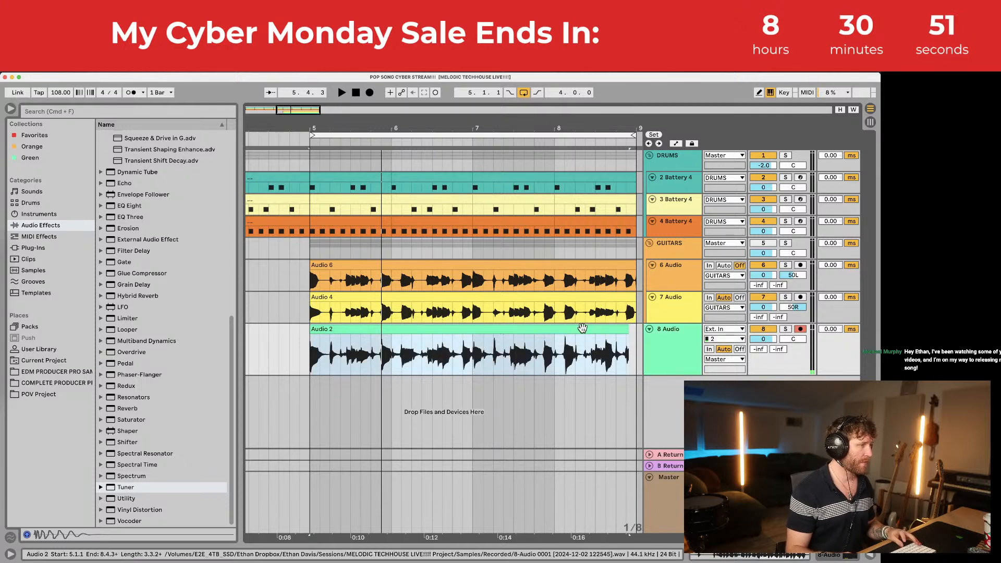
{"action": "key", "text": "space"}
{"action": "scroll", "coordinate": [620, 332], "scroll_direction": "right", "scroll_amount": 2}
{"action": "left_click_drag", "start_coordinate": [577, 330], "coordinate": [588, 329]}
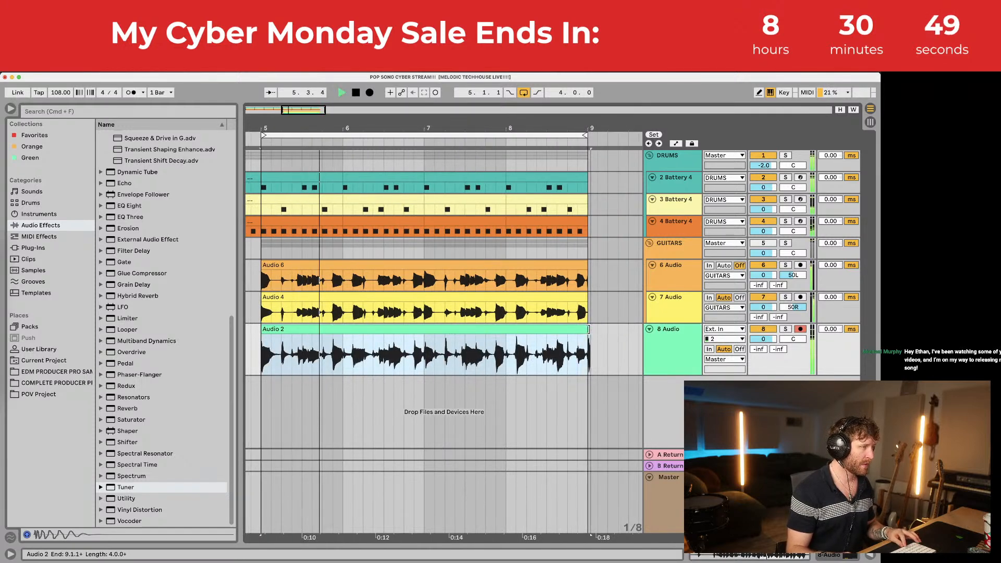
{"action": "scroll", "coordinate": [588, 329], "scroll_direction": "left", "scroll_amount": 3}
{"action": "key", "text": "space"}
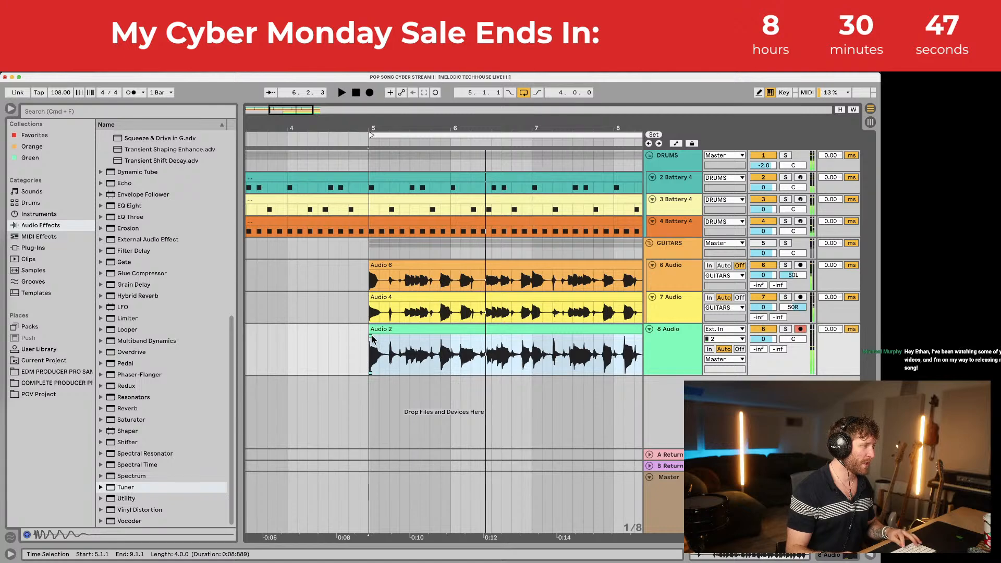
{"action": "left_click", "coordinate": [391, 332]}
Step: Solo the 8 Audio bass track and bring up its Tuner device
{"action": "left_click", "coordinate": [785, 329]}
{"action": "key", "text": "space"}
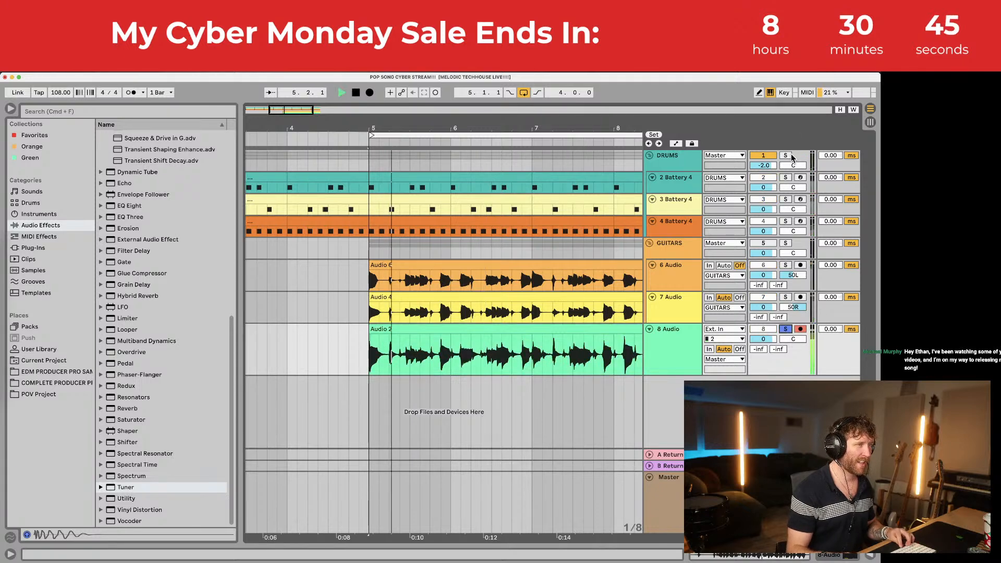
{"action": "double_click", "coordinate": [675, 330]}
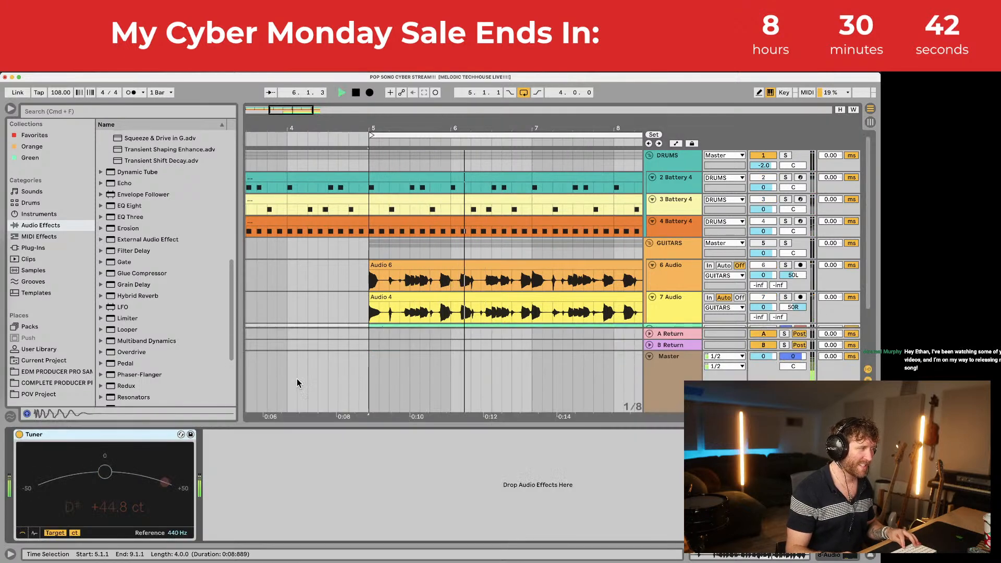
{"action": "left_click", "coordinate": [30, 247]}
{"action": "key", "text": "space"}
Step: Load the Waves CLA-2A Stereo compressor from WaveShell1-VST 14.12 onto the 8 Audio track
{"action": "scroll", "coordinate": [131, 220], "scroll_direction": "up", "scroll_amount": 10}
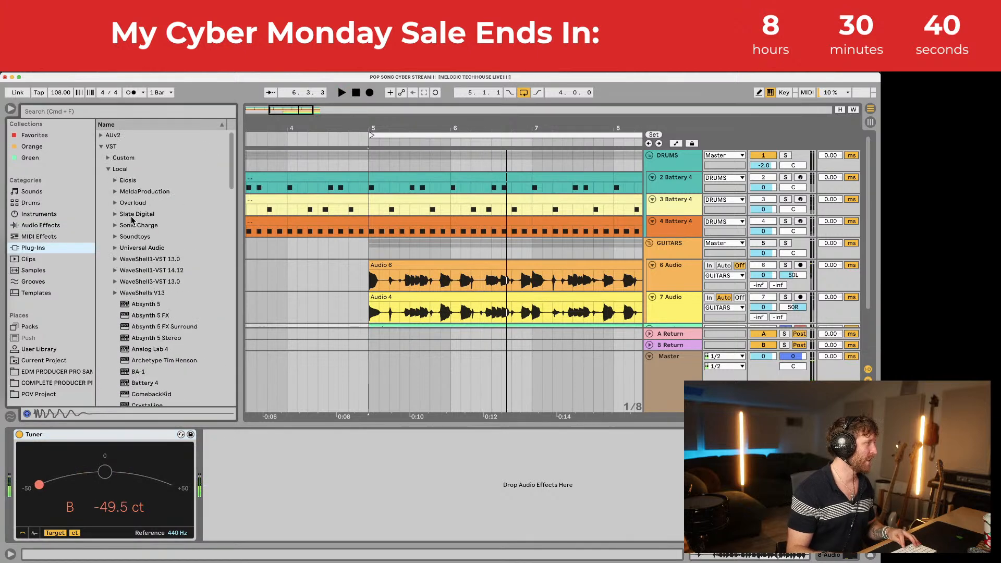
{"action": "left_click", "coordinate": [118, 282]}
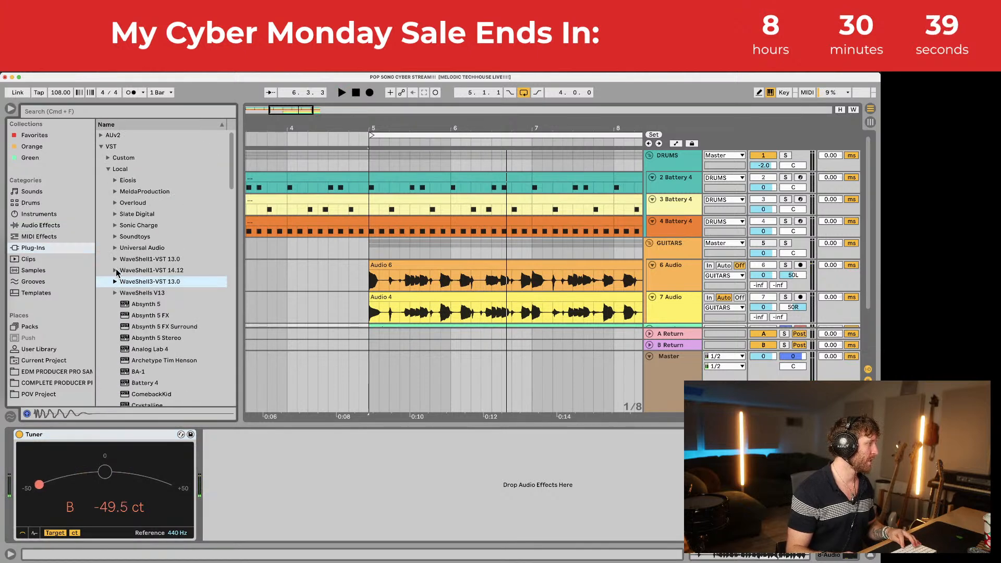
{"action": "left_click", "coordinate": [115, 271]}
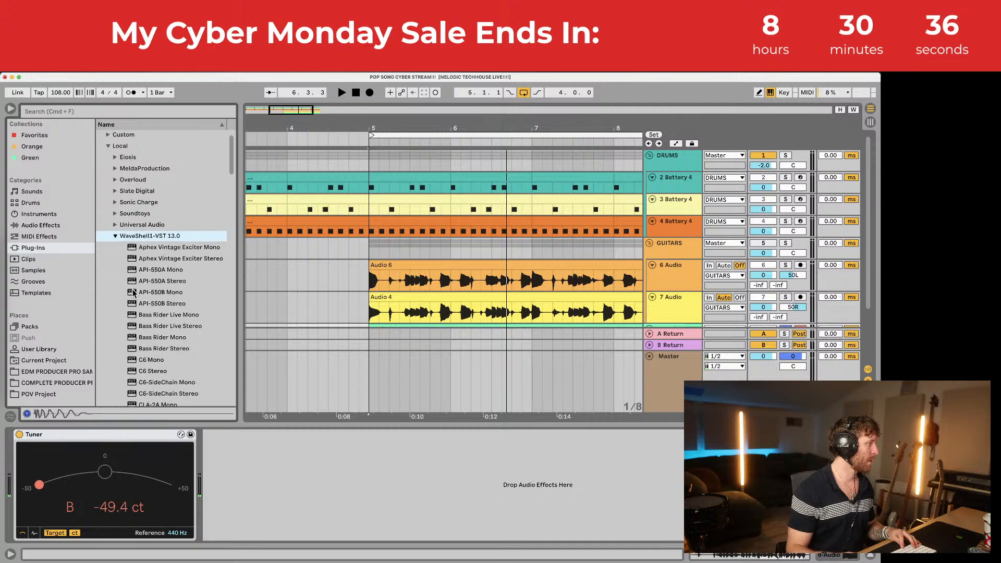
{"action": "scroll", "coordinate": [125, 282], "scroll_direction": "down", "scroll_amount": 5}
{"action": "left_click_drag", "start_coordinate": [157, 275], "coordinate": [265, 443]}
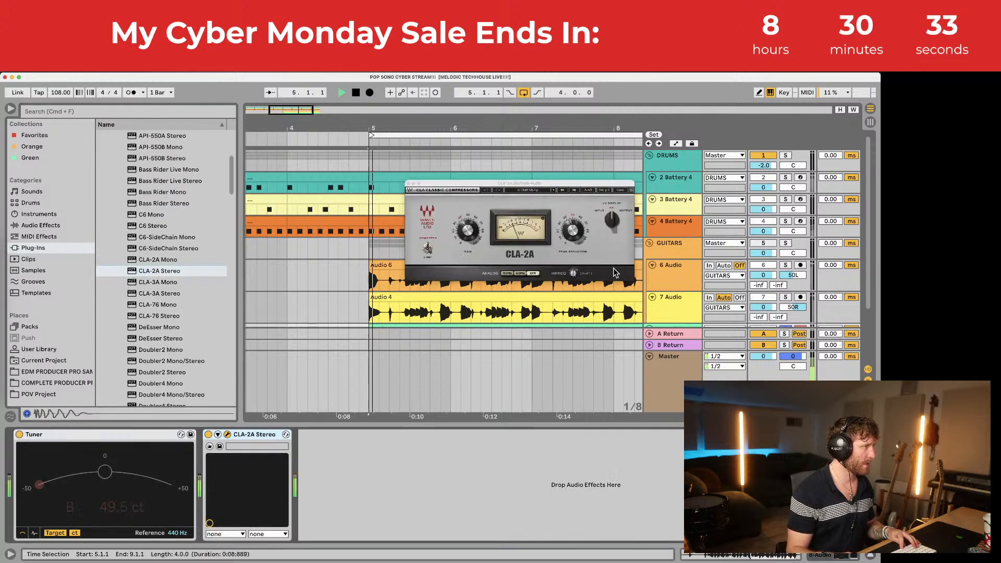
{"action": "key", "text": "space"}
{"action": "scroll", "coordinate": [726, 250], "scroll_direction": "down", "scroll_amount": 3}
{"action": "key", "text": "space"}
{"action": "left_click", "coordinate": [689, 265]}
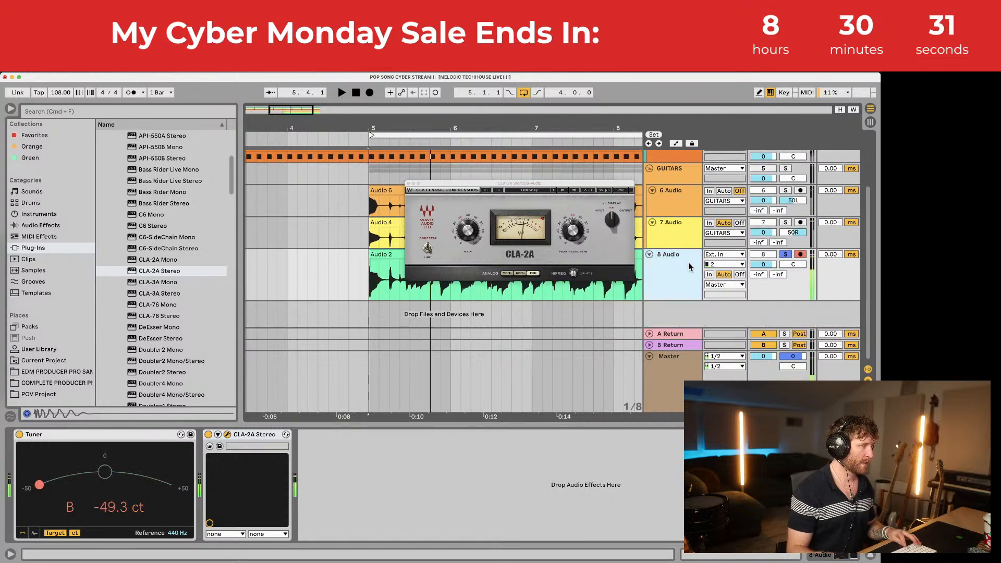
{"action": "right_click", "coordinate": [680, 348]}
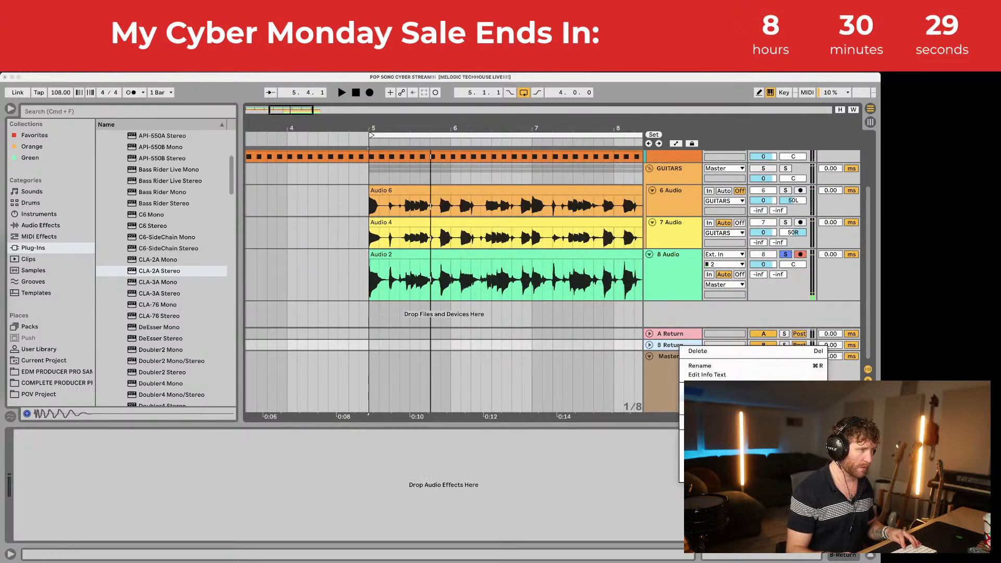
Step: Insert return track C and browse the Delay presets down to Vintage Delay
{"action": "left_click", "coordinate": [710, 407]}
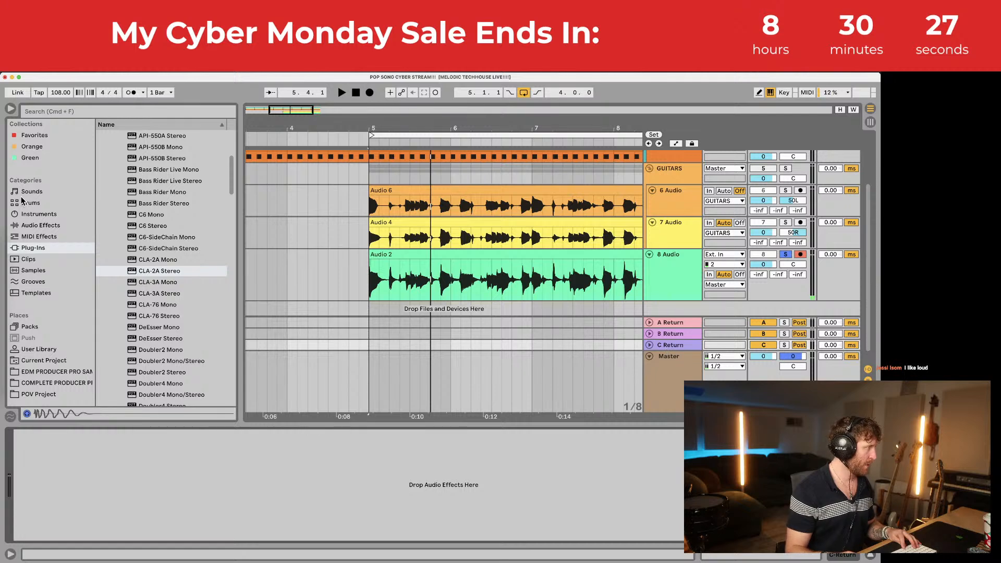
{"action": "left_click", "coordinate": [34, 227]}
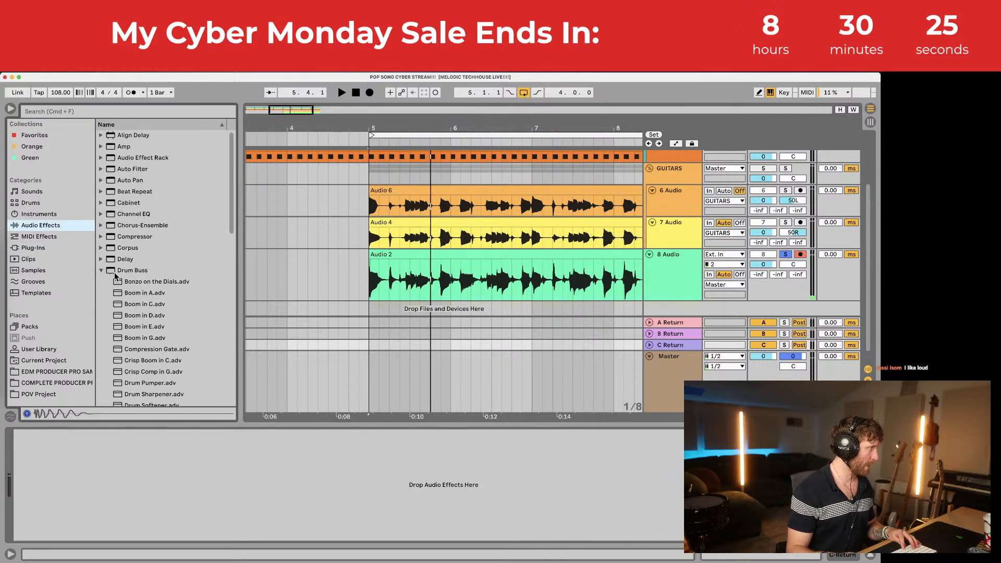
{"action": "left_click", "coordinate": [102, 270]}
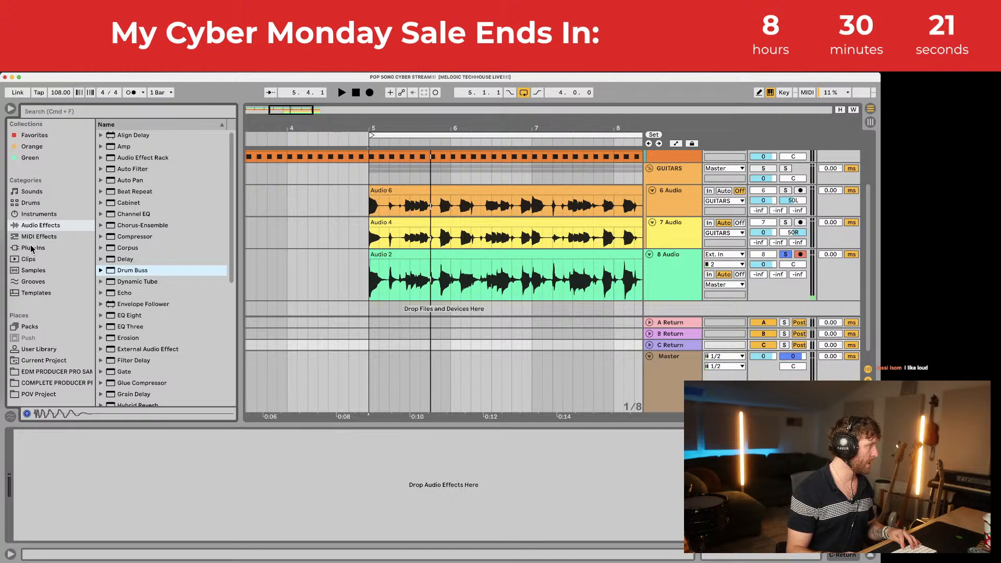
{"action": "left_click", "coordinate": [102, 259]}
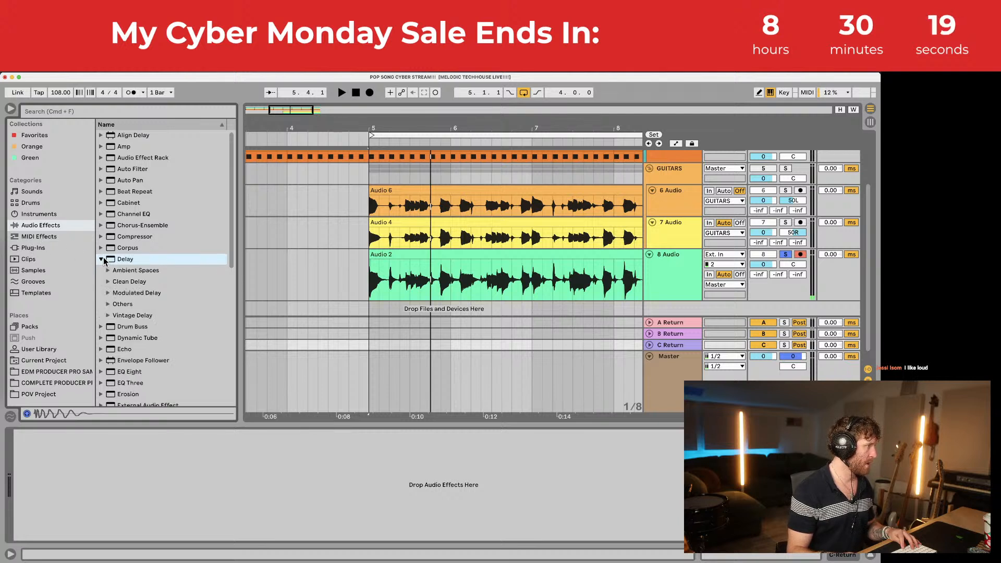
{"action": "left_click", "coordinate": [107, 271]}
{"action": "left_click", "coordinate": [108, 281]}
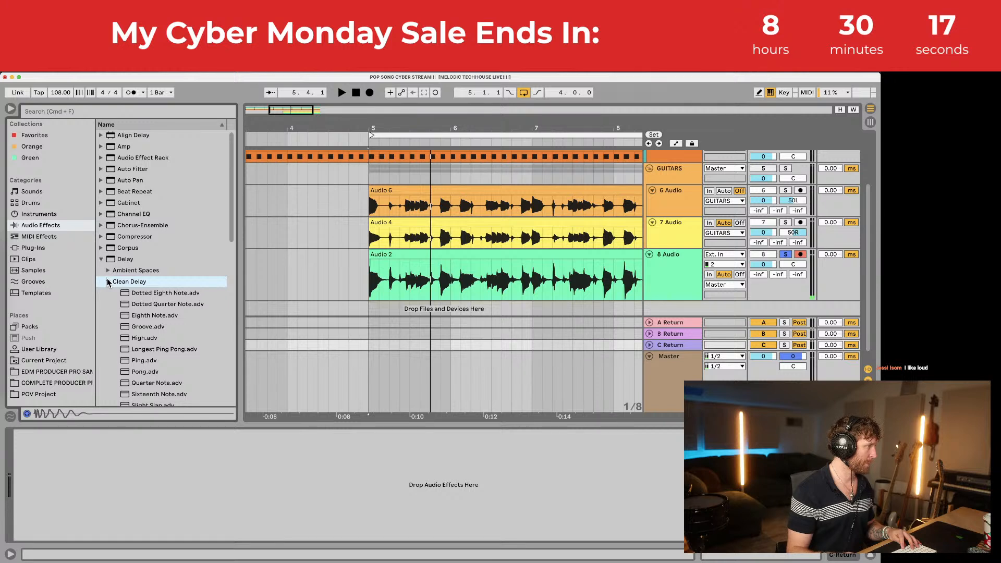
{"action": "left_click", "coordinate": [107, 281]}
{"action": "scroll", "coordinate": [107, 280], "scroll_direction": "down", "scroll_amount": 1}
{"action": "left_click", "coordinate": [106, 281]}
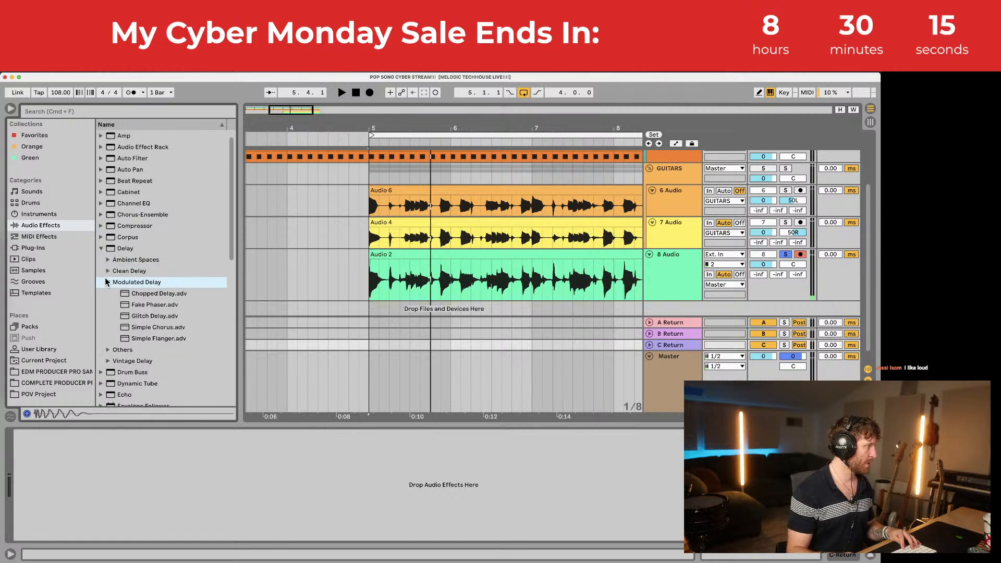
{"action": "left_click", "coordinate": [107, 282]}
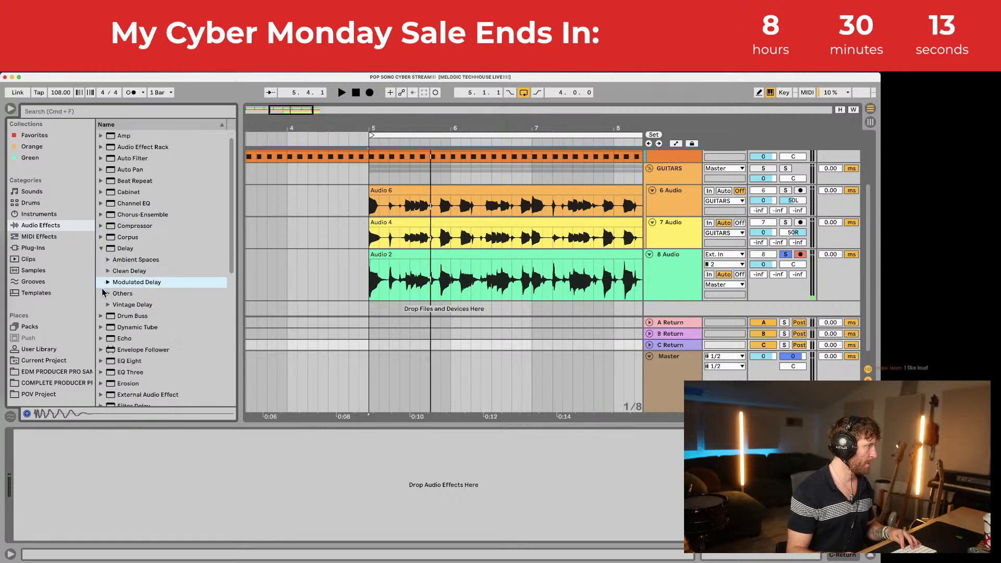
{"action": "left_click", "coordinate": [107, 293]}
{"action": "left_click", "coordinate": [107, 294]}
{"action": "left_click", "coordinate": [108, 304]}
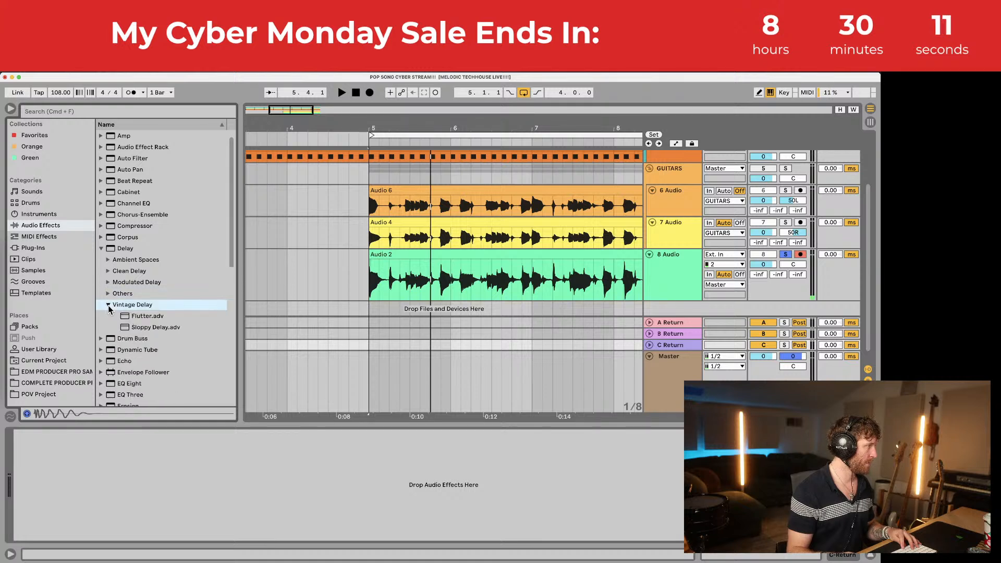
Step: Load Flutter onto C Return, fully wet, and send the 8 Audio track into it at -0.3 dB
{"action": "left_click_drag", "start_coordinate": [147, 321], "coordinate": [201, 489]}
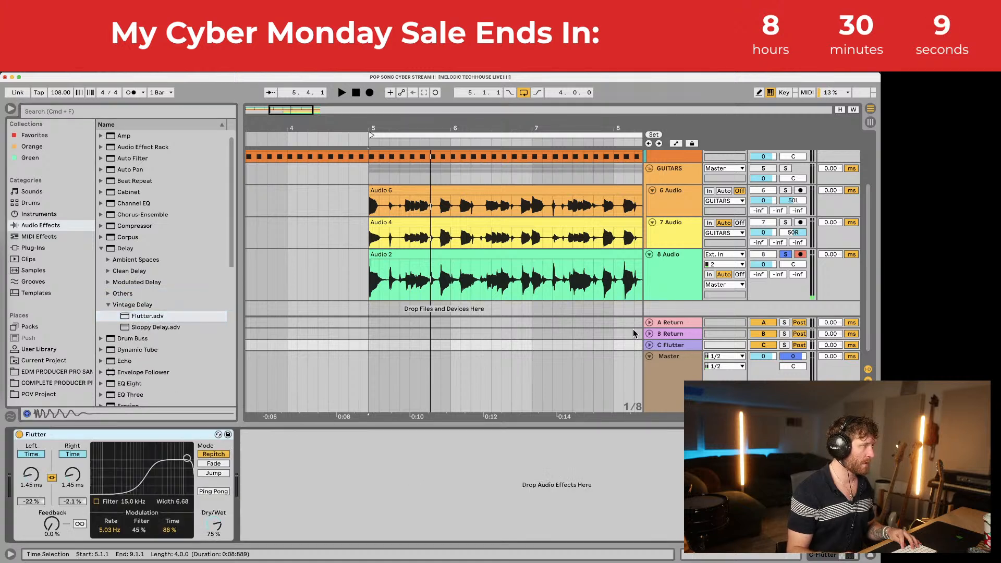
{"action": "key", "text": "space"}
{"action": "left_click_drag", "start_coordinate": [792, 276], "coordinate": [793, 213]}
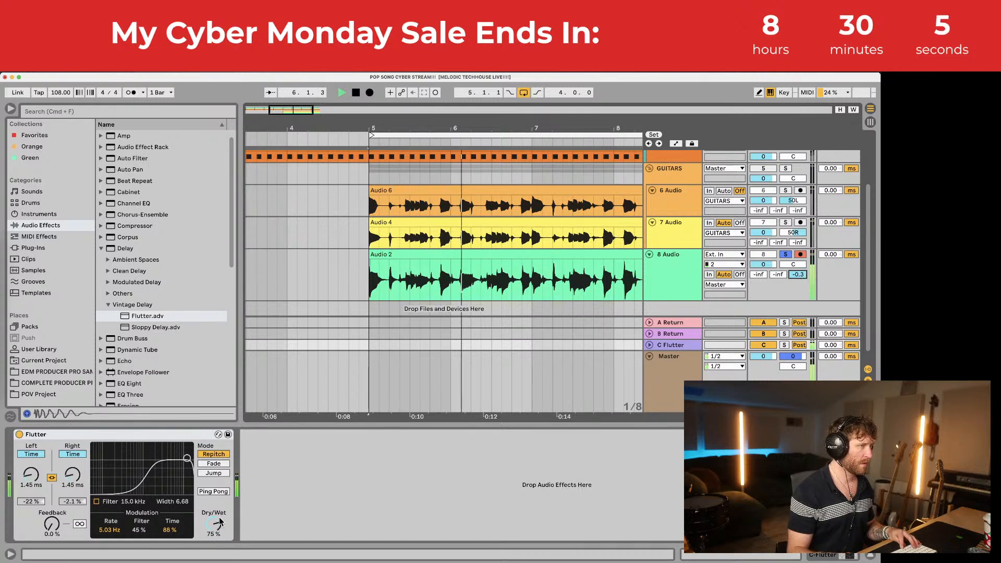
{"action": "left_click_drag", "start_coordinate": [214, 525], "coordinate": [214, 511]}
{"action": "key", "text": "space"}
{"action": "key", "text": "space"}
{"action": "key", "text": "space"}
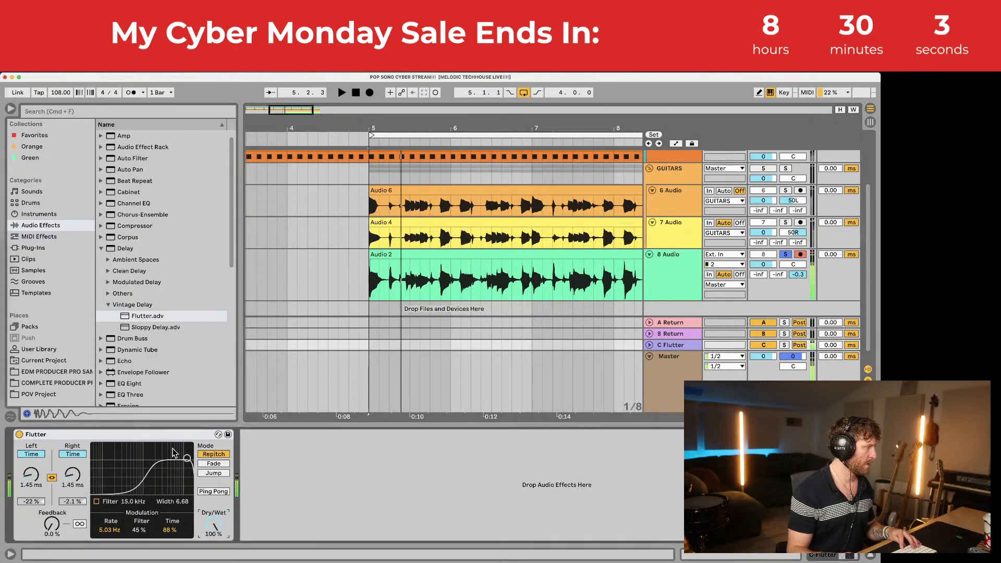
Step: Hot-swap Flutter for Sloppy Delay with 30.0 ms and 27.0 ms times, then delete it
{"action": "left_click", "coordinate": [218, 435]}
{"action": "double_click", "coordinate": [164, 349]}
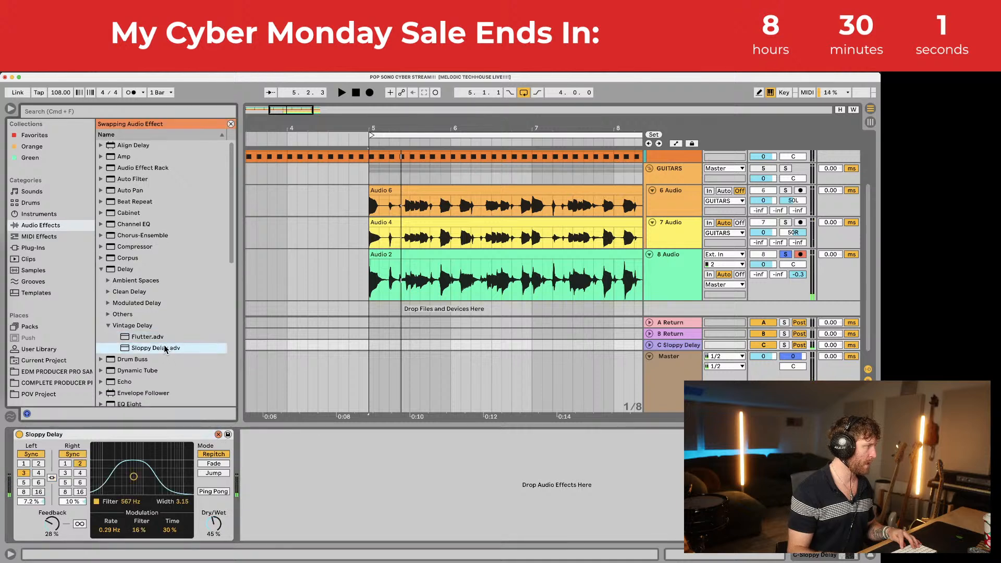
{"action": "key", "text": "space"}
{"action": "key", "text": "space"}
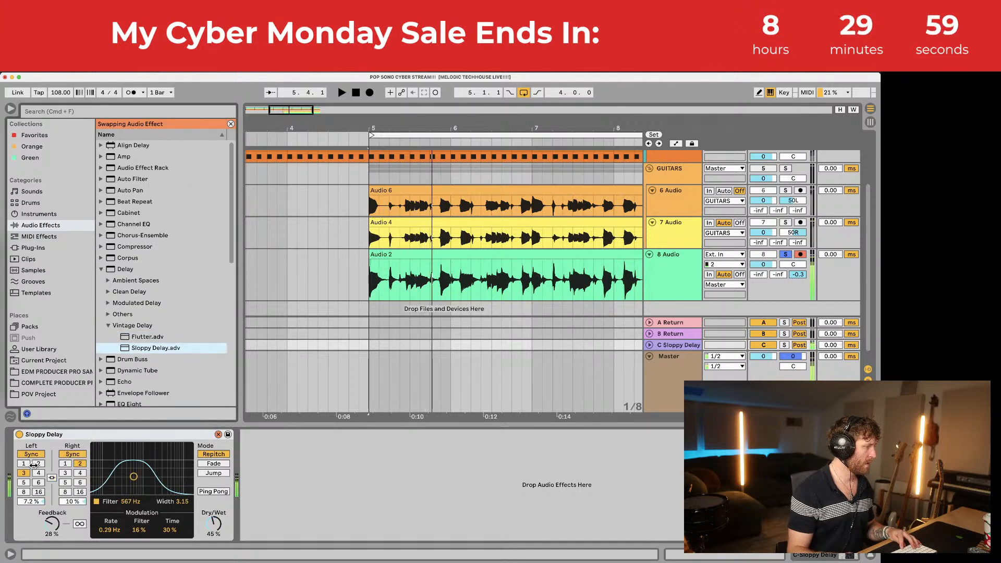
{"action": "left_click", "coordinate": [31, 454]}
{"action": "left_click", "coordinate": [72, 454]}
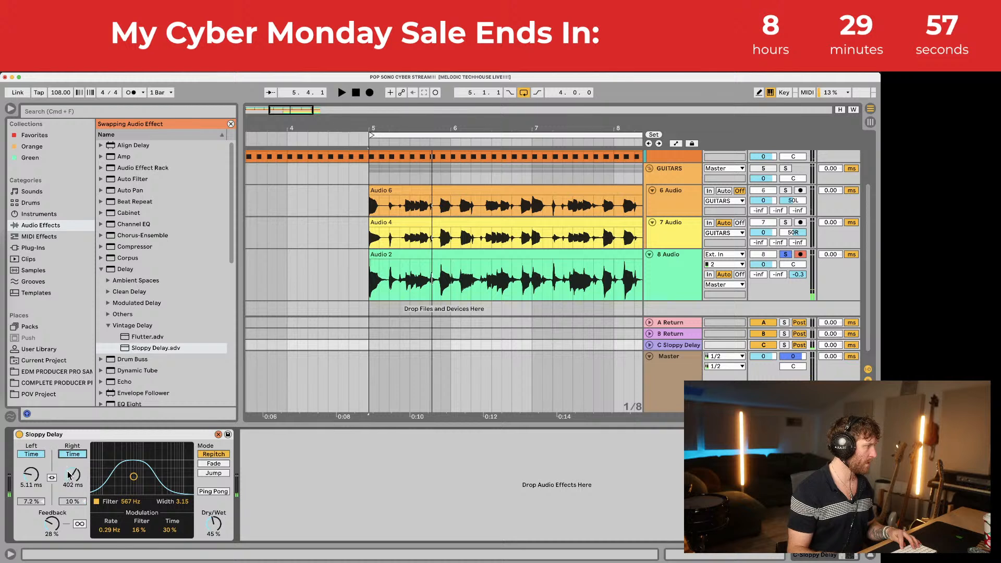
{"action": "key", "text": "space"}
{"action": "left_click_drag", "start_coordinate": [73, 474], "coordinate": [71, 507]}
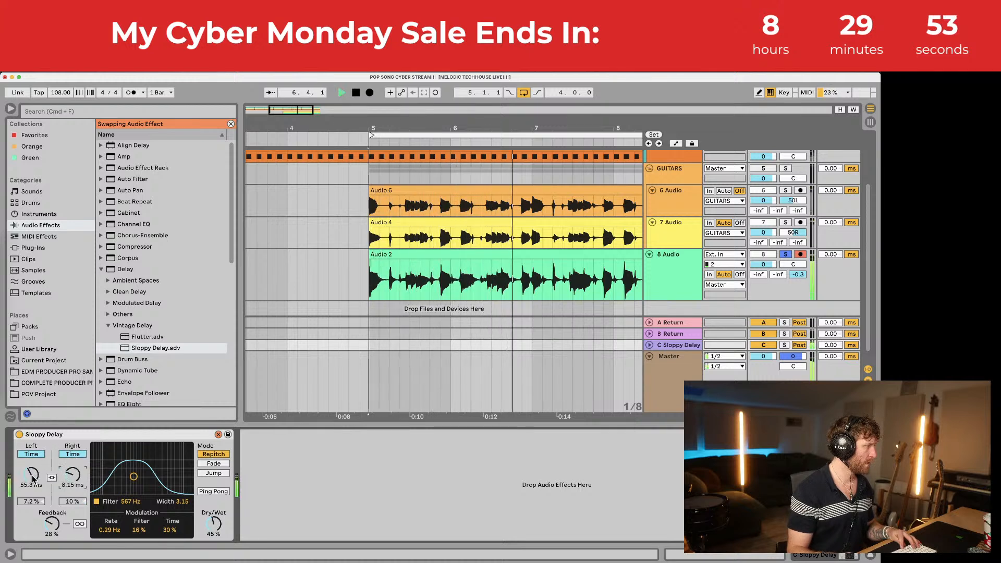
{"action": "left_click_drag", "start_coordinate": [32, 476], "coordinate": [72, 467]}
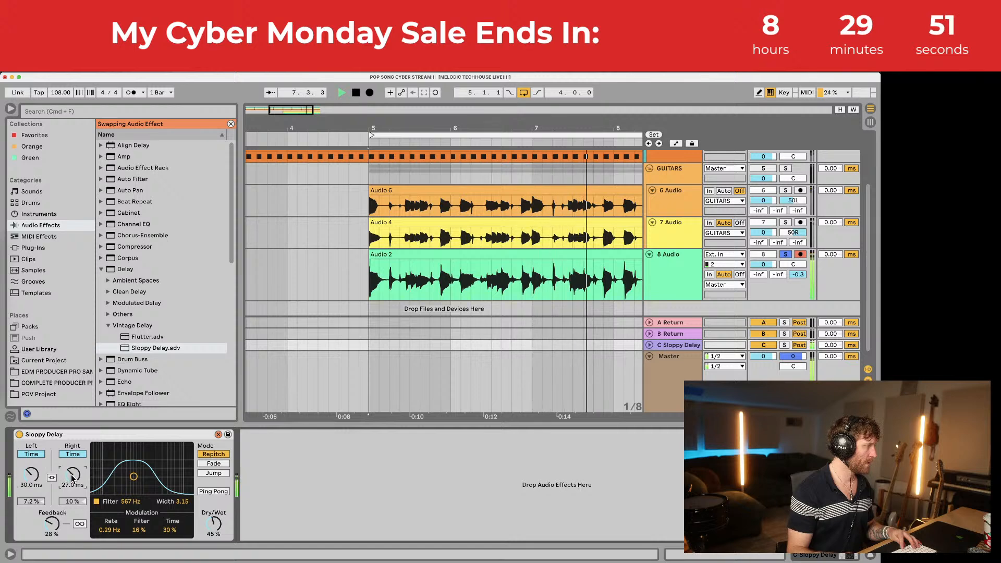
{"action": "left_click", "coordinate": [200, 433]}
{"action": "key", "text": "space"}
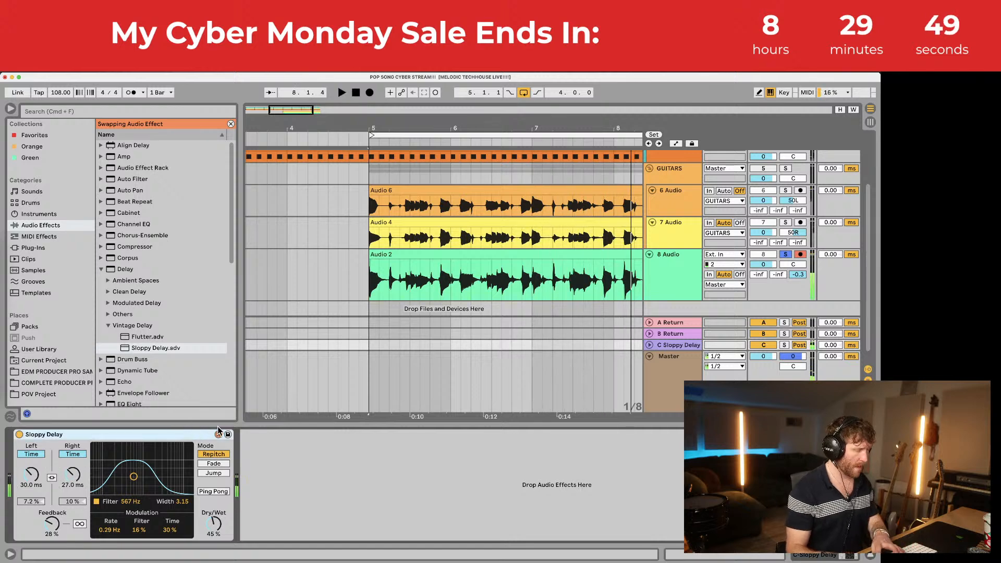
{"action": "key", "text": "Delete"}
Step: Search the plug-ins for 'repe' and drop Repeater onto the C return
{"action": "left_click", "coordinate": [50, 251]}
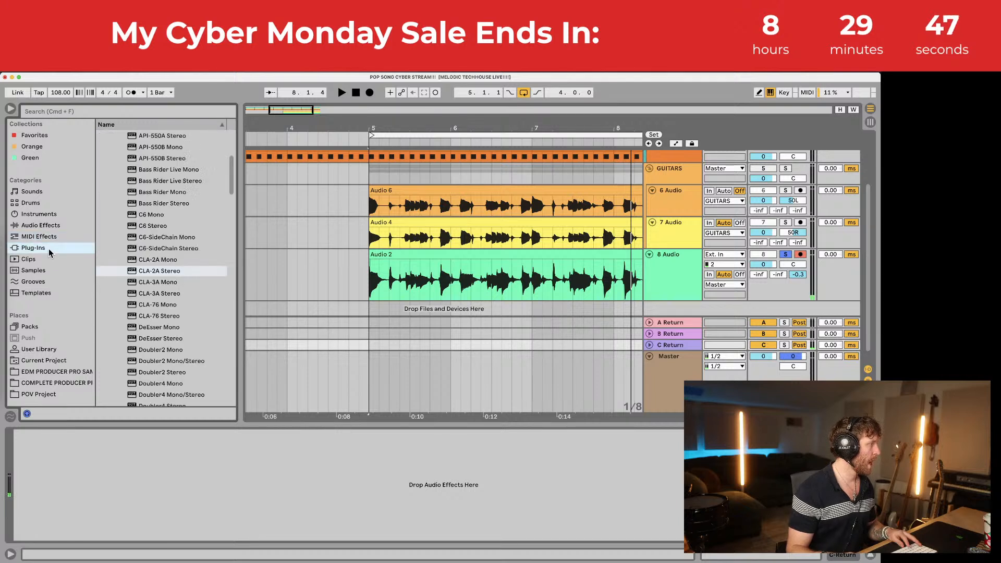
{"action": "left_click", "coordinate": [104, 109]}
{"action": "type", "text": "repe"}
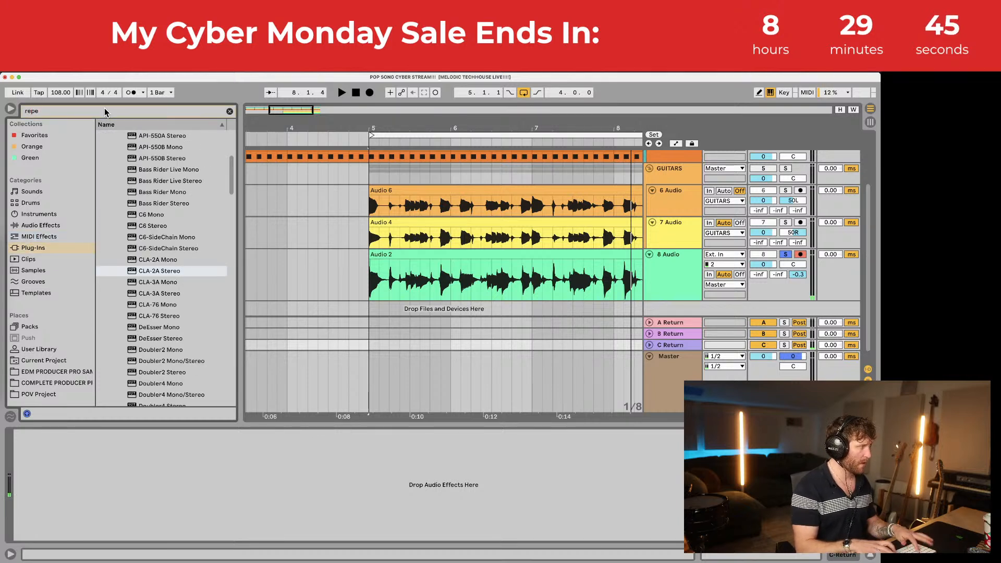
{"action": "left_click_drag", "start_coordinate": [140, 180], "coordinate": [150, 458]}
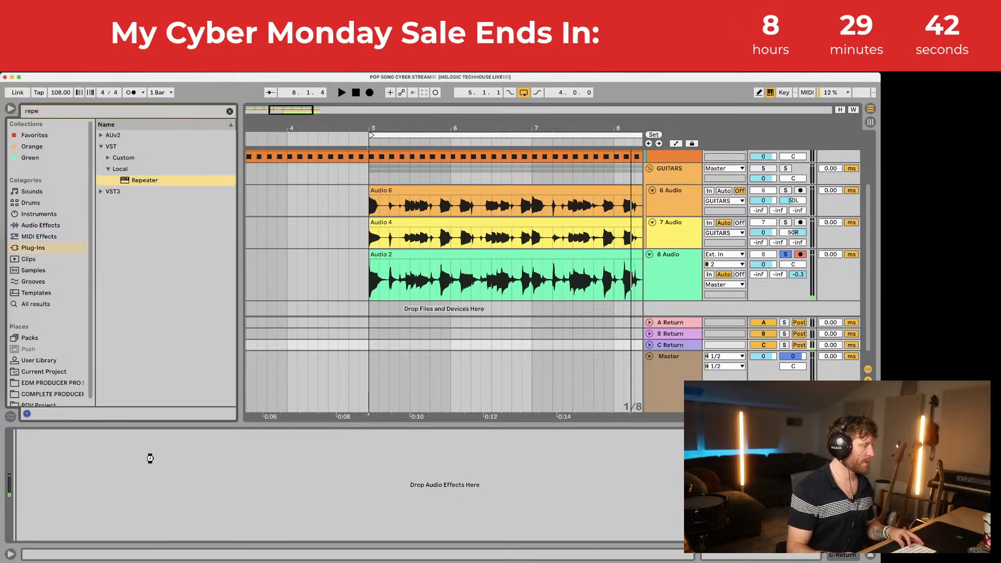
{"action": "left_click_drag", "start_coordinate": [371, 465], "coordinate": [369, 462]}
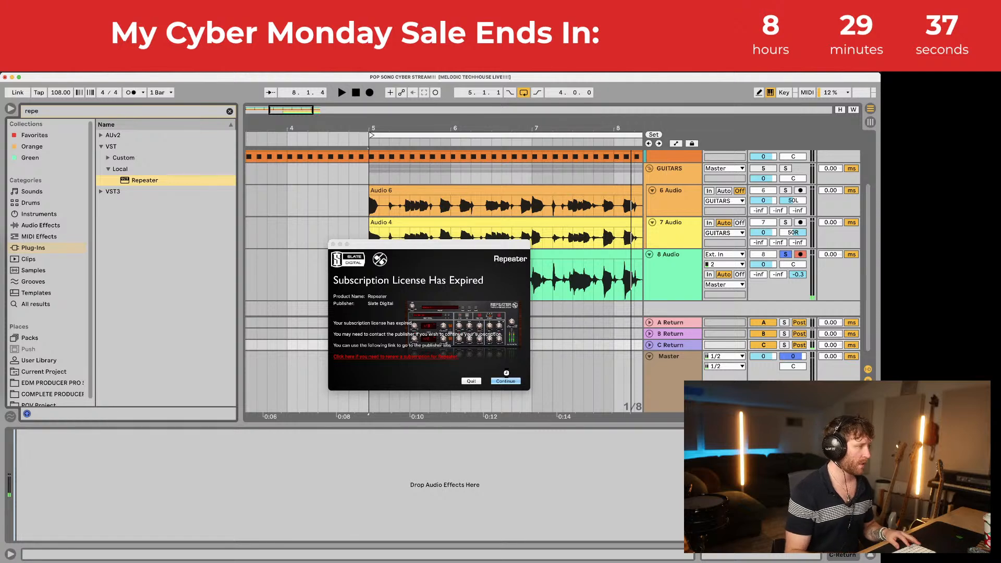
Step: Dismiss the Repeater licence dialogs and delete the incompatible device
{"action": "left_click", "coordinate": [507, 382]}
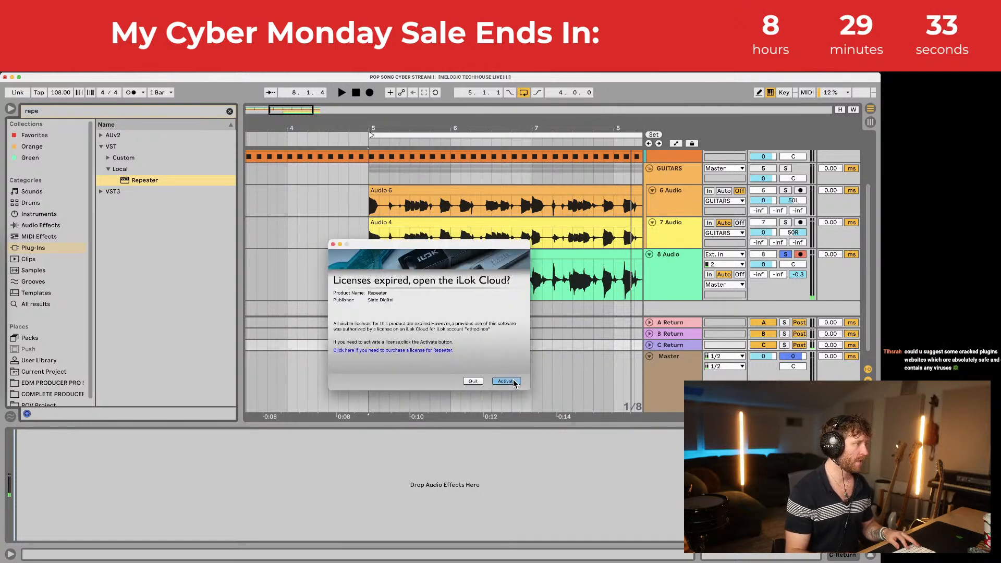
{"action": "left_click", "coordinate": [505, 381]}
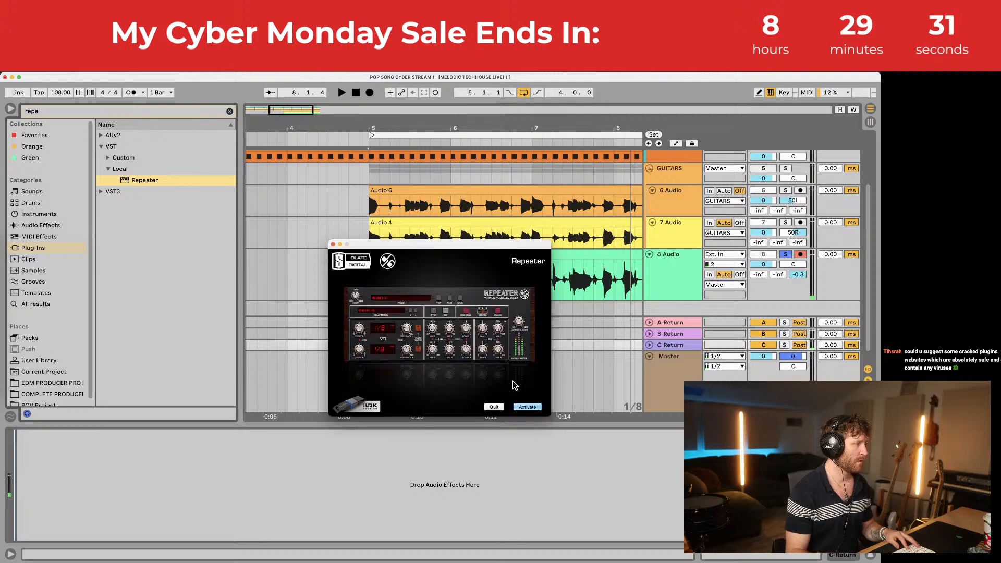
{"action": "left_click", "coordinate": [519, 407]}
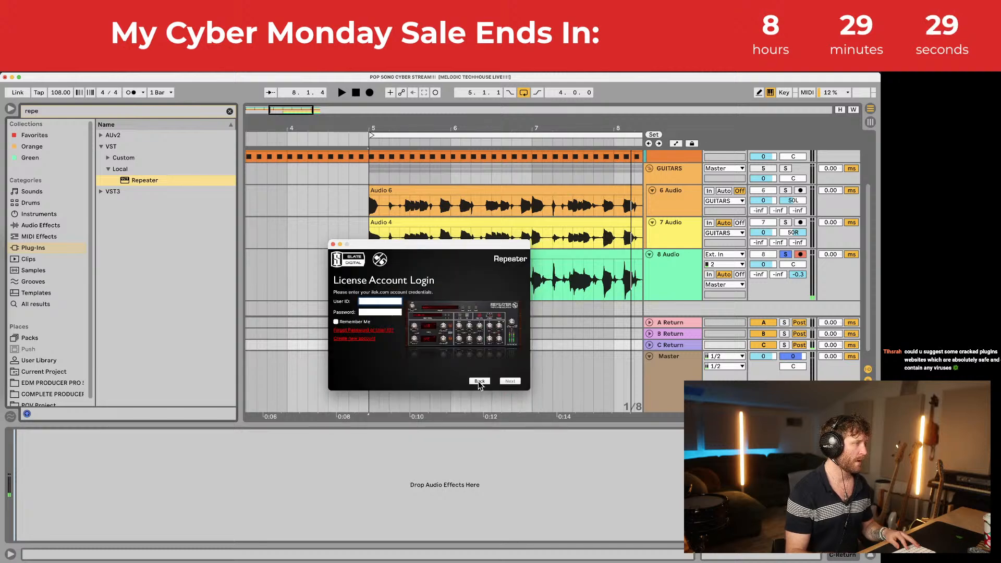
{"action": "left_click", "coordinate": [333, 245]}
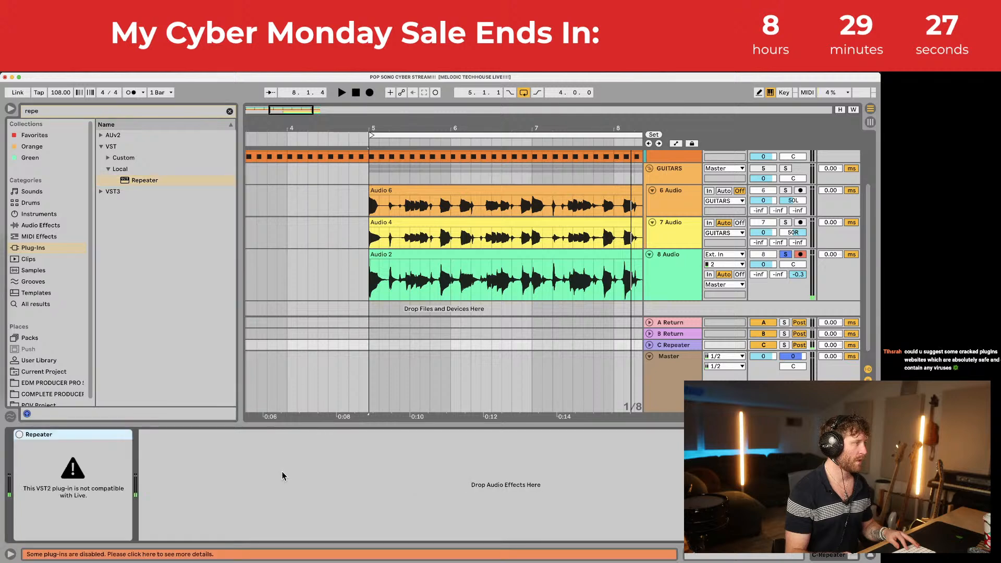
{"action": "key", "text": "Delete"}
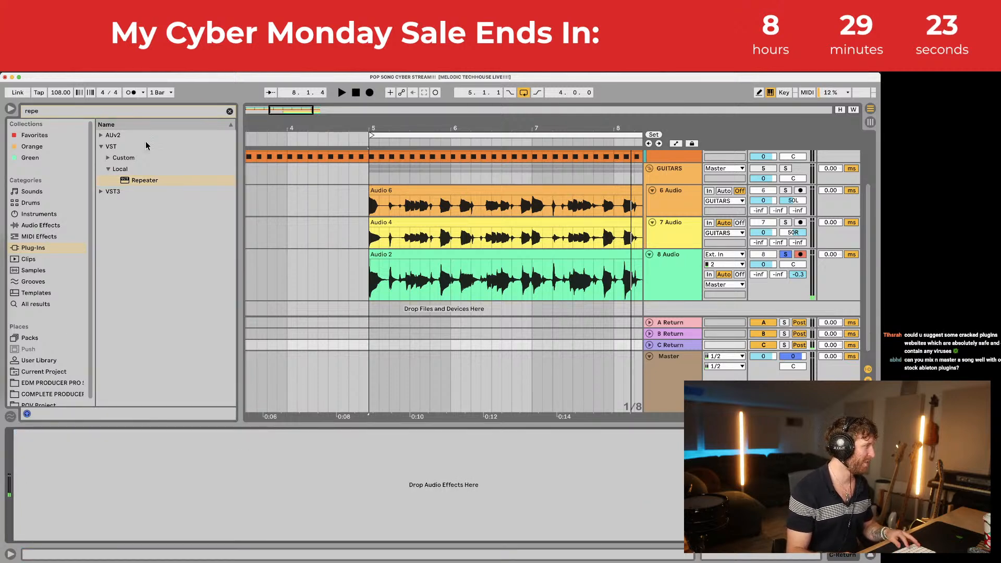
Step: Search for 'delay' and look through the custom, VST, Universal Audio and AUv2 plug-in folders
{"action": "left_click", "coordinate": [230, 111]}
{"action": "type", "text": "delay"}
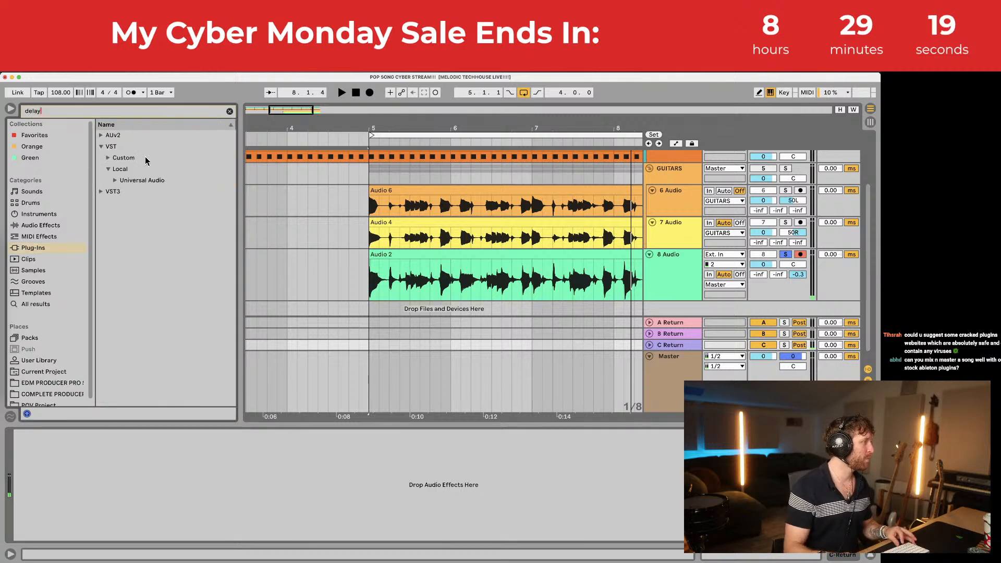
{"action": "left_click", "coordinate": [115, 181]}
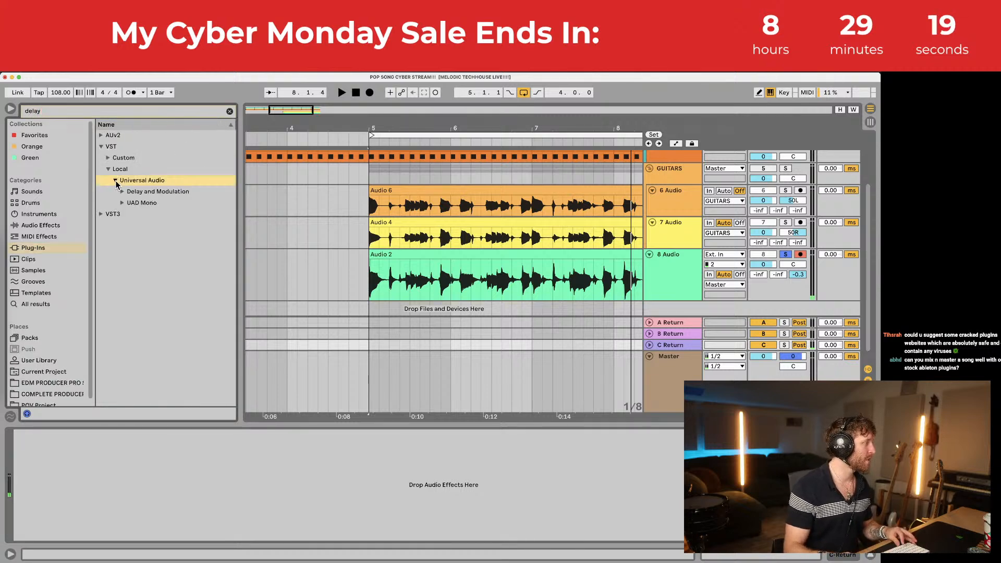
{"action": "left_click", "coordinate": [122, 191]}
{"action": "left_click", "coordinate": [122, 192]}
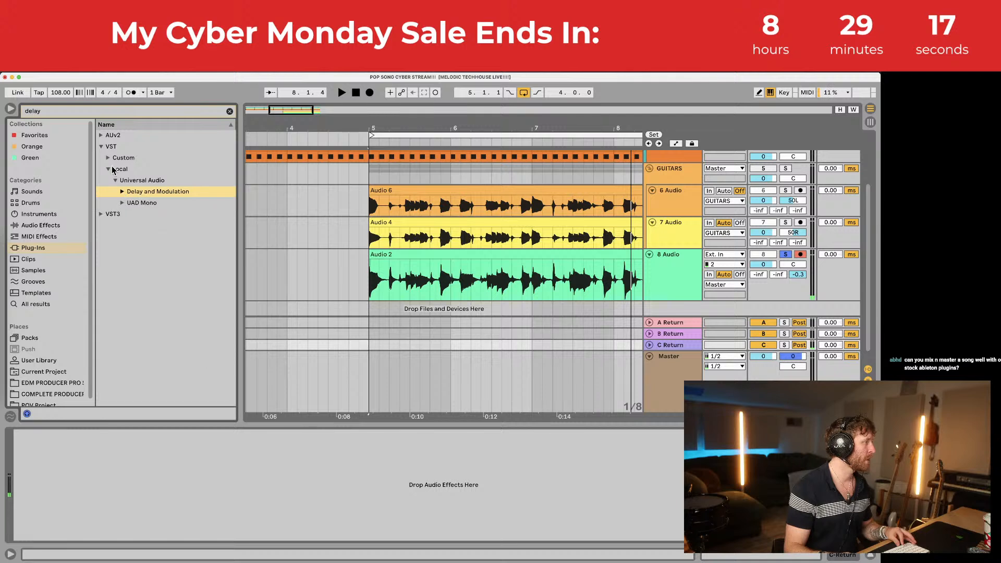
{"action": "left_click", "coordinate": [109, 157]}
{"action": "left_click", "coordinate": [115, 169]}
{"action": "left_click", "coordinate": [122, 181]}
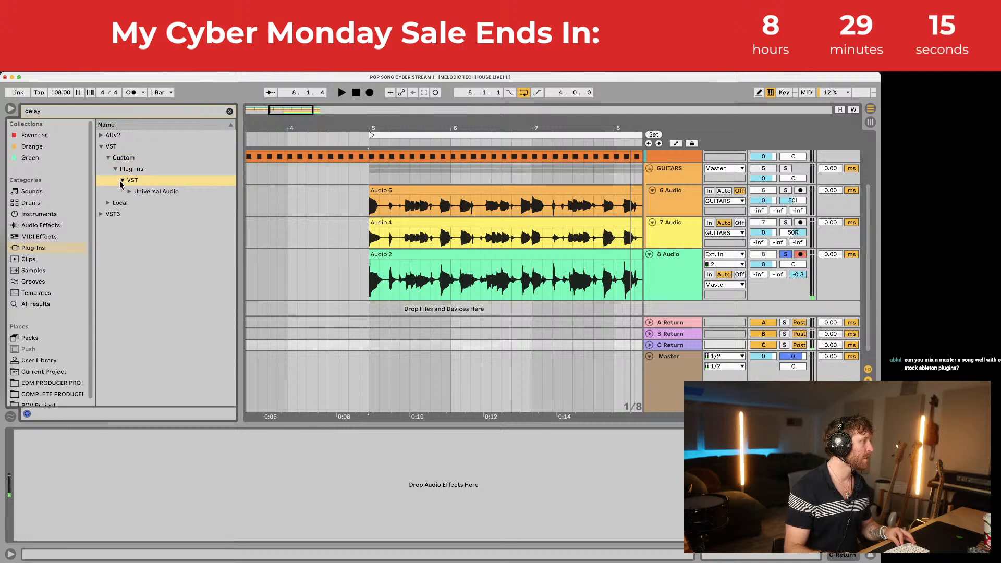
{"action": "left_click", "coordinate": [129, 191]}
{"action": "left_click", "coordinate": [102, 136]}
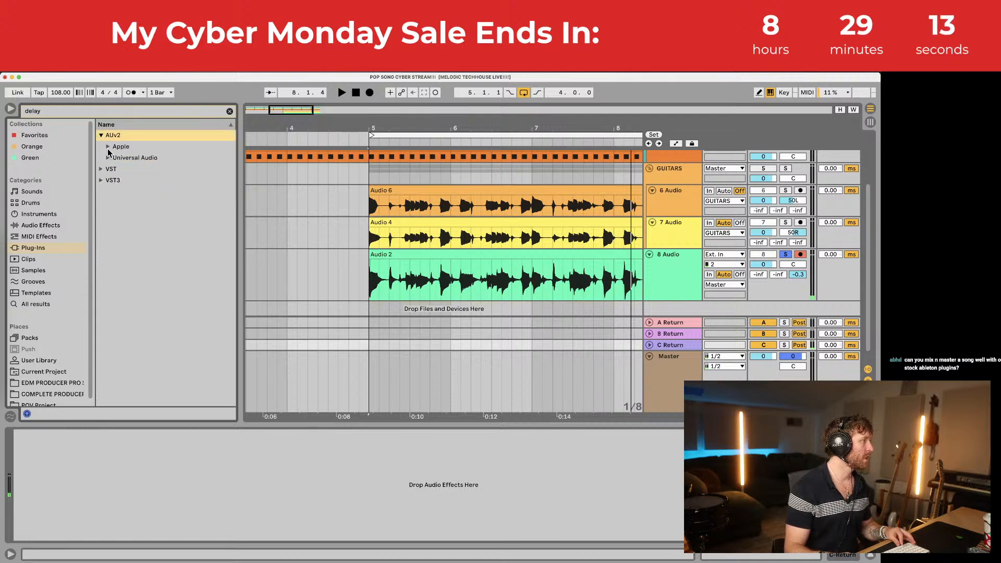
Step: Load Simple Filter 1 from Filter Delay onto return C and audition the Repetitor and Loopo presets
{"action": "left_click", "coordinate": [44, 228]}
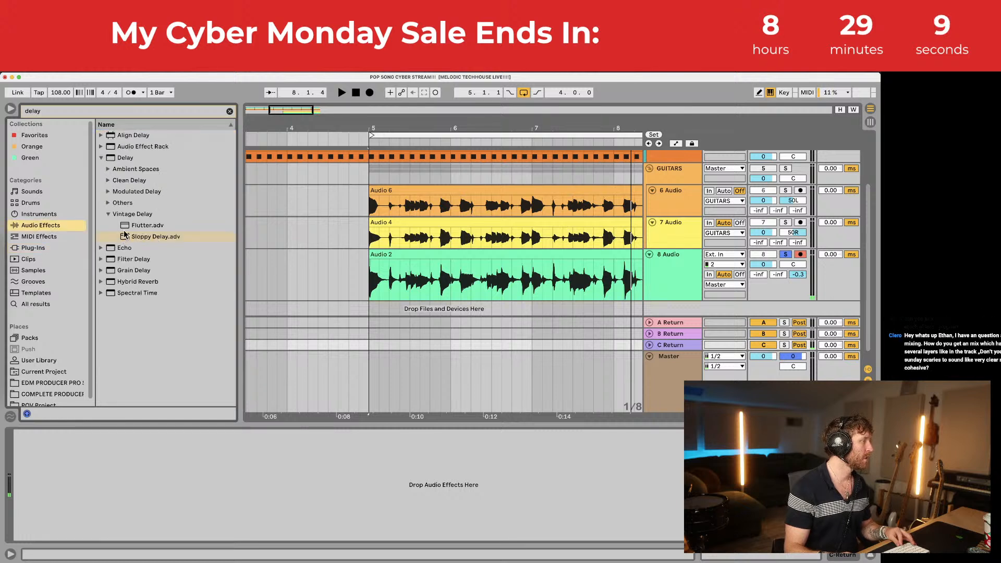
{"action": "left_click", "coordinate": [101, 259]}
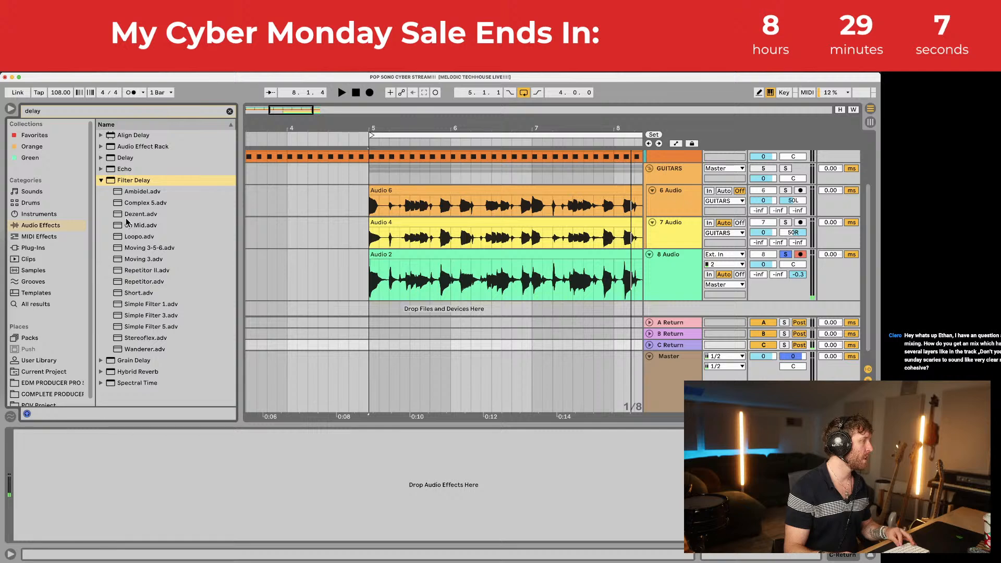
{"action": "left_click_drag", "start_coordinate": [137, 306], "coordinate": [181, 457]}
{"action": "key", "text": "space"}
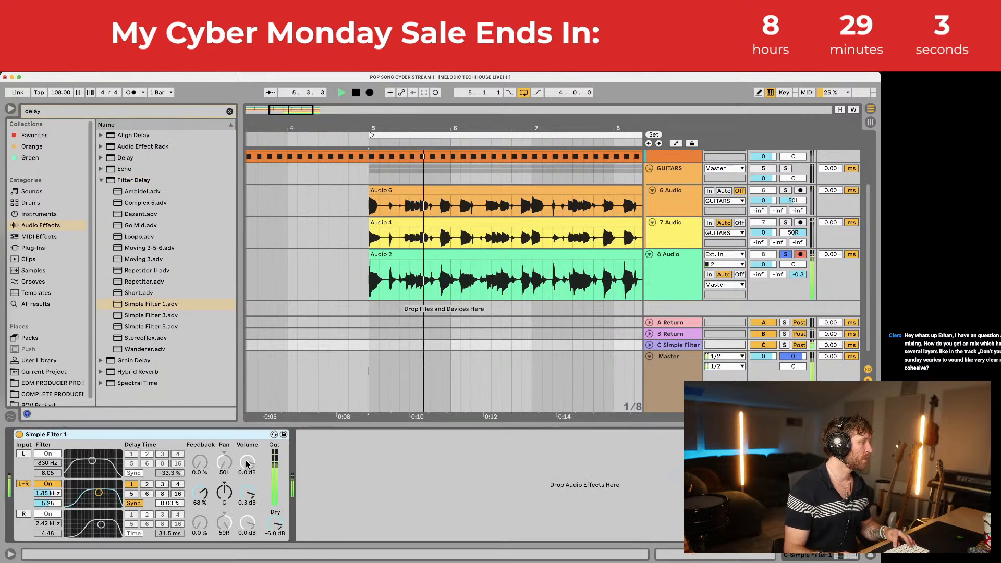
{"action": "left_click", "coordinate": [274, 435]}
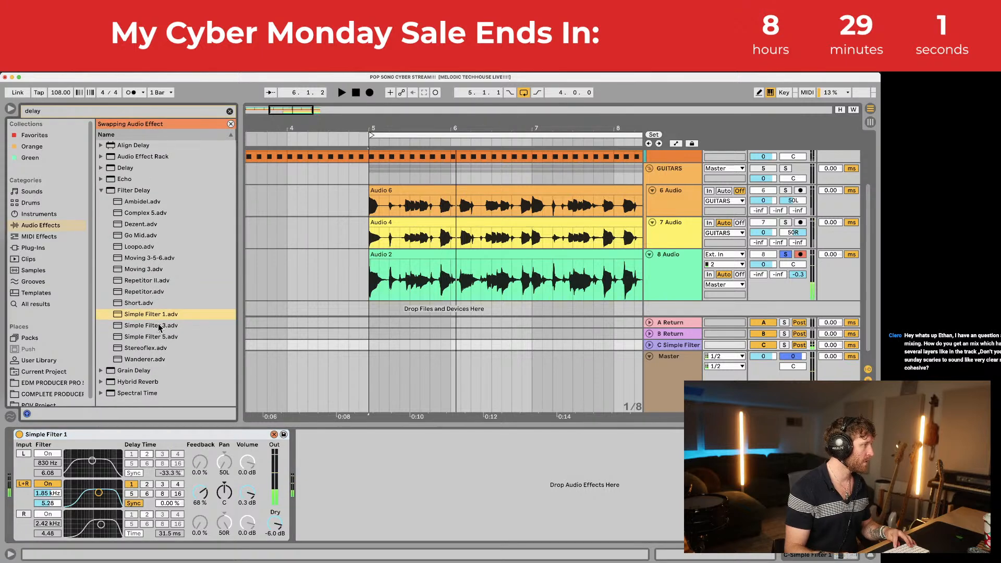
{"action": "left_click", "coordinate": [145, 291]}
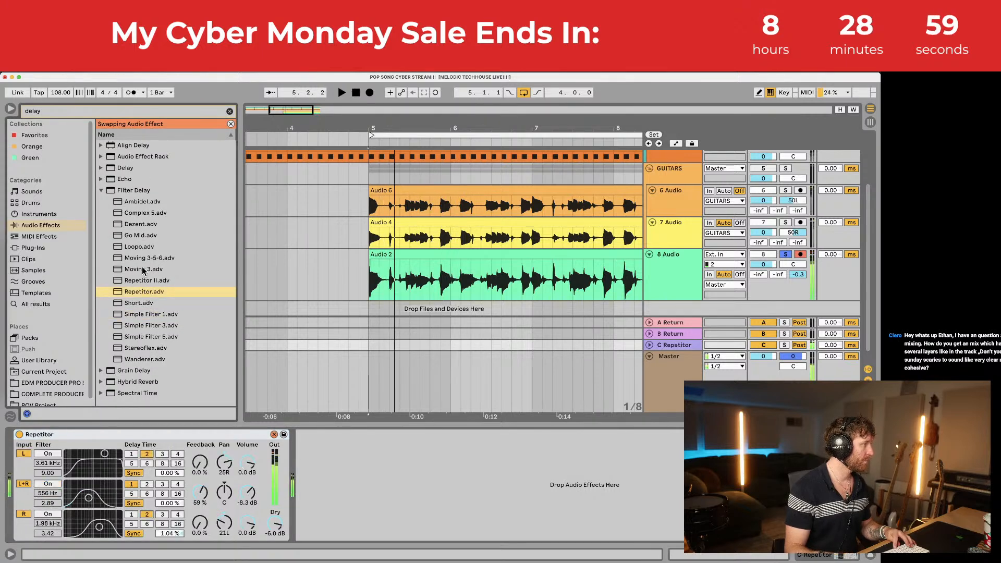
{"action": "left_click", "coordinate": [146, 246]}
{"action": "key", "text": "space"}
Step: Try Dezent and Wanderer, settle on Stereoflex, and add a stock Delay after it
{"action": "key", "text": "space"}
{"action": "double_click", "coordinate": [144, 224]}
{"action": "key", "text": "space"}
{"action": "key", "text": "space"}
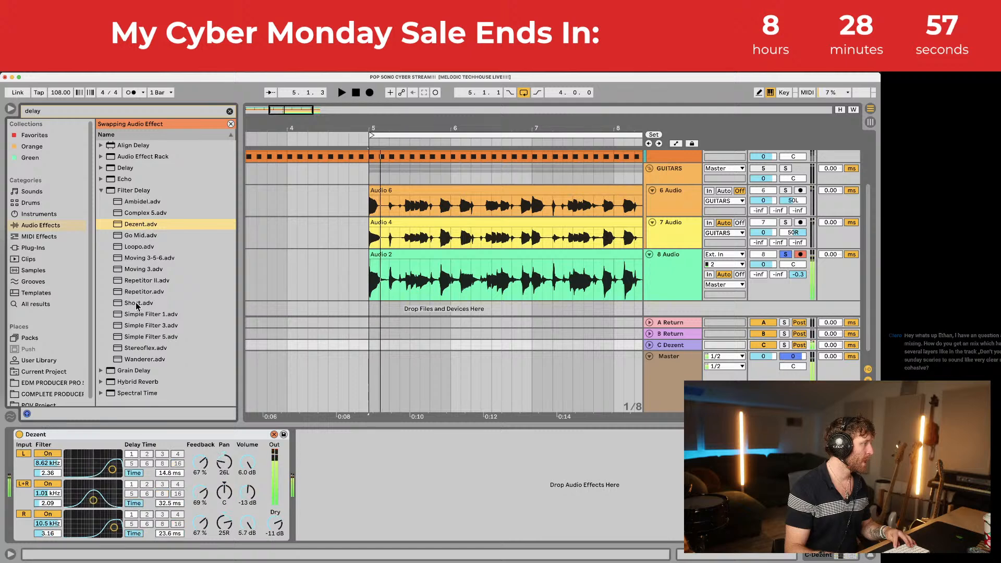
{"action": "key", "text": "space"}
{"action": "left_click", "coordinate": [145, 360]}
{"action": "left_click", "coordinate": [144, 350]}
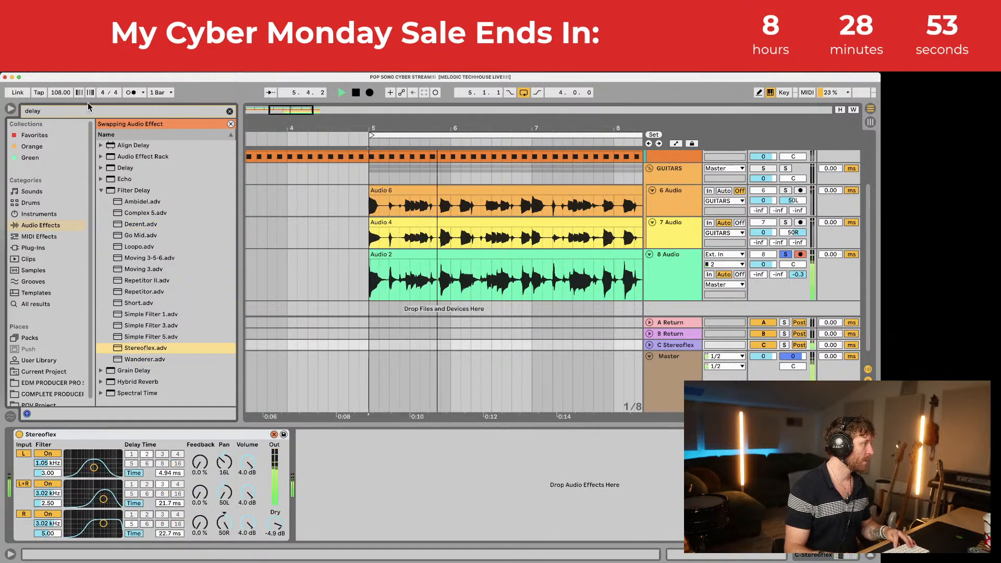
{"action": "left_click", "coordinate": [101, 191]}
{"action": "left_click_drag", "start_coordinate": [114, 170], "coordinate": [299, 485]}
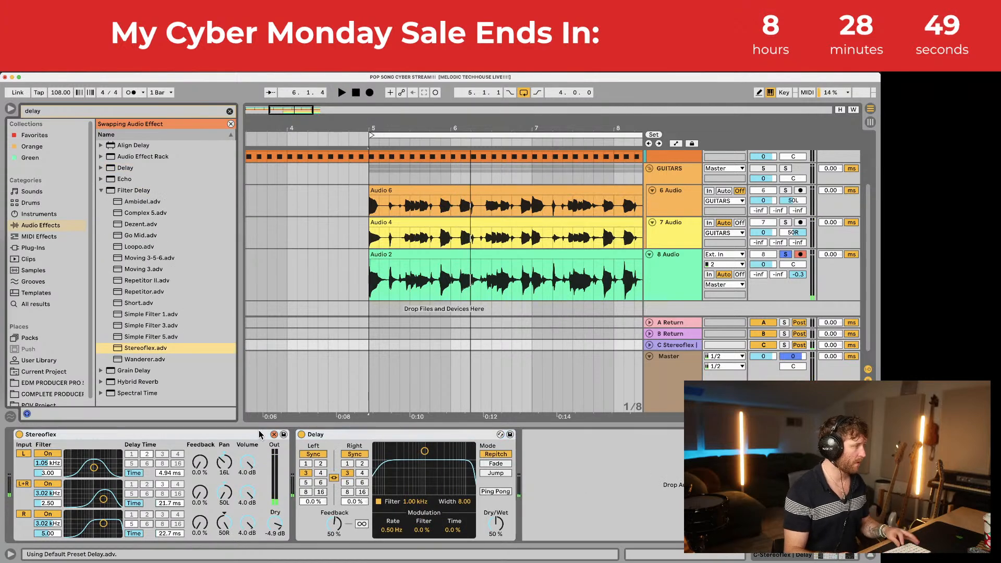
Step: Delete Stereoflex and set the Delay to unlinked millisecond times, 41.1 ms left and 19.2 ms right
{"action": "left_click", "coordinate": [247, 435]}
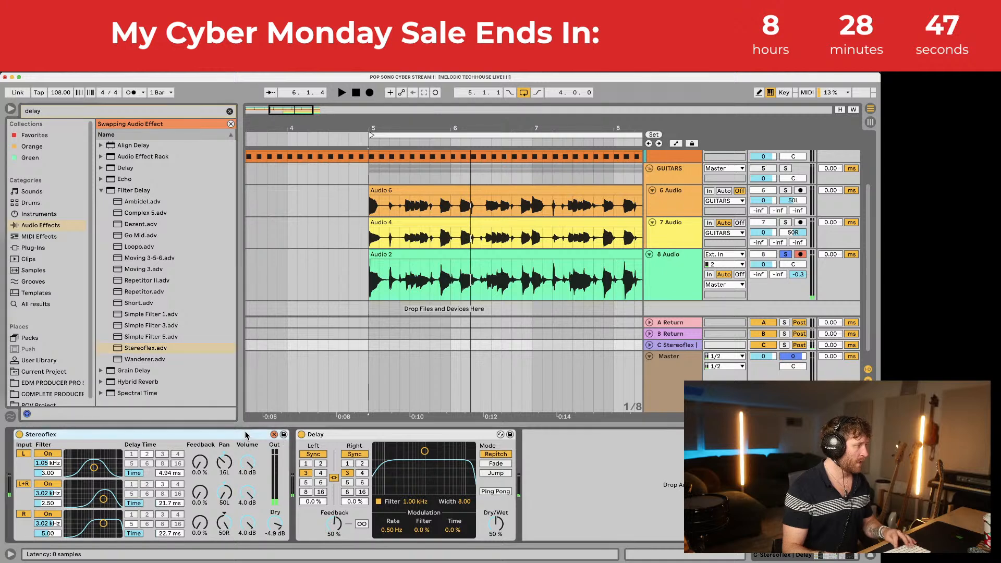
{"action": "key", "text": "Delete"}
{"action": "key", "text": "space"}
{"action": "left_click", "coordinate": [40, 456]}
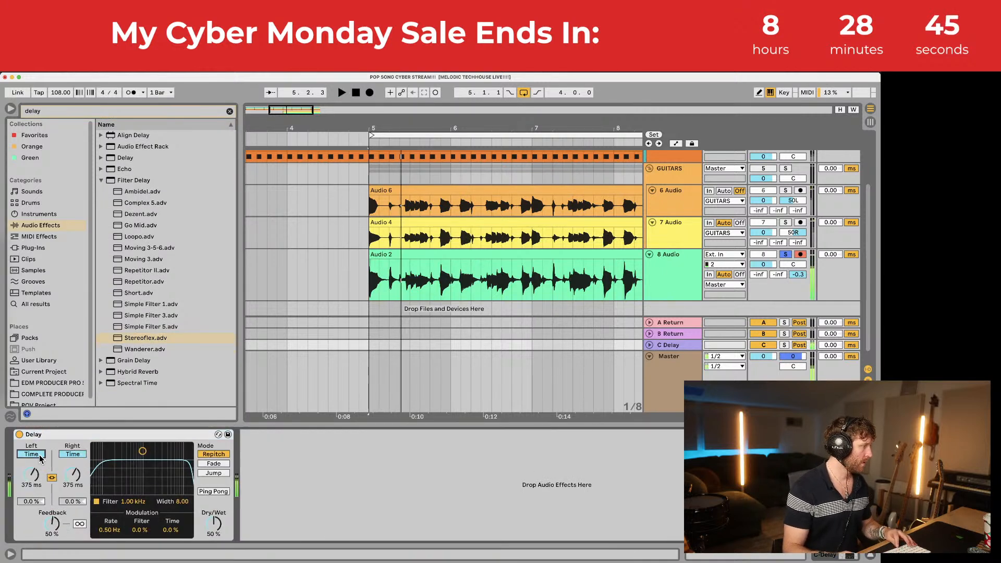
{"action": "left_click", "coordinate": [52, 477]}
{"action": "left_click", "coordinate": [72, 454]}
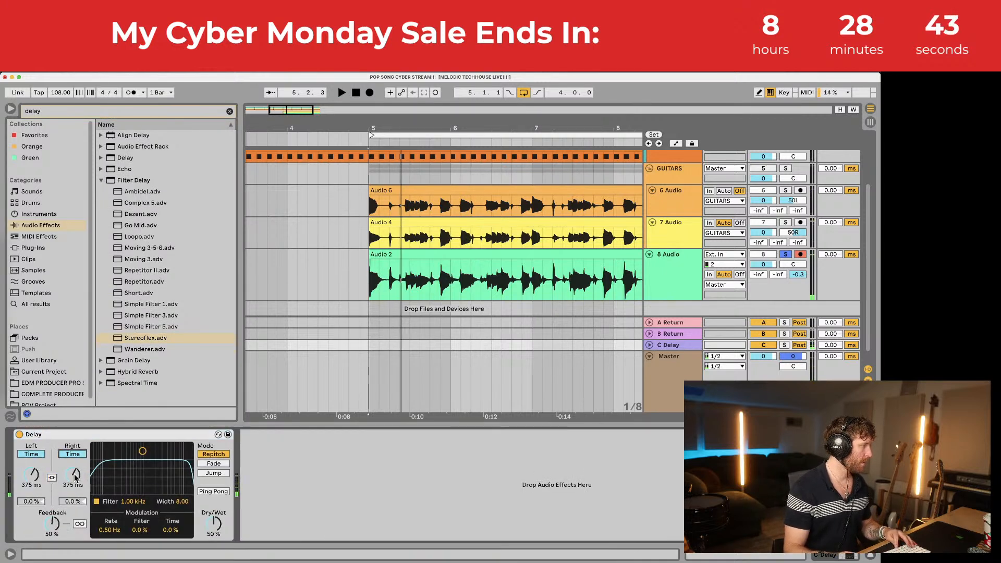
{"action": "left_click_drag", "start_coordinate": [72, 477], "coordinate": [72, 507]}
{"action": "key", "text": "space"}
{"action": "left_click_drag", "start_coordinate": [35, 476], "coordinate": [34, 496]}
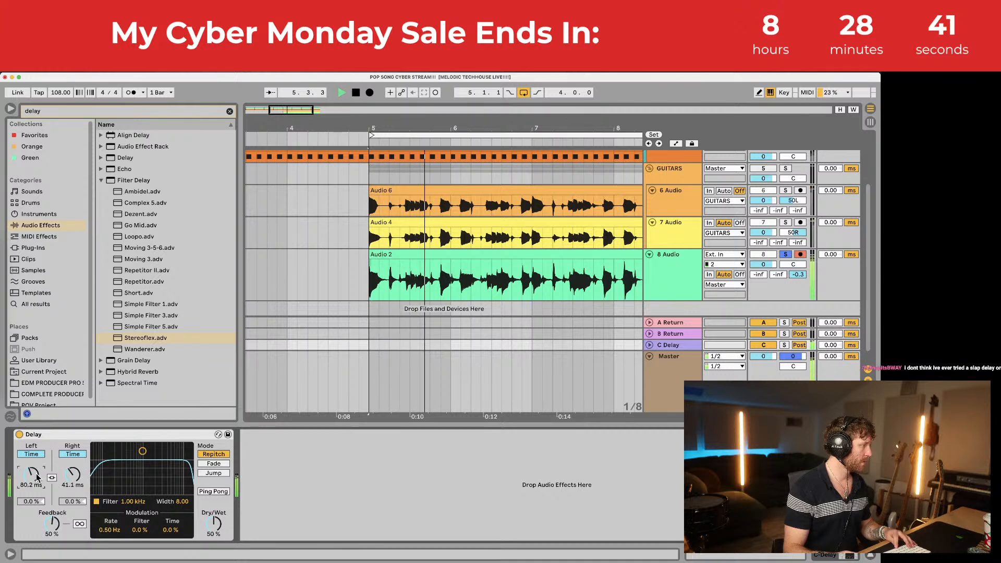
Step: Make the delay 100% wet with a 570 Hz filter and 47% feedback; raise track 8's send C to -12.8 dB
{"action": "left_click_drag", "start_coordinate": [215, 528], "coordinate": [215, 508]}
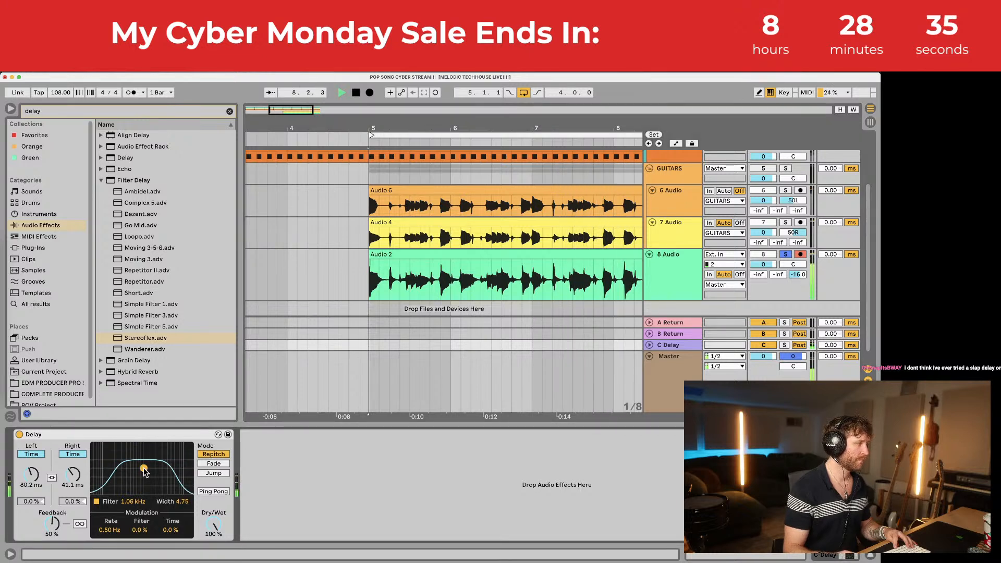
{"action": "left_click_drag", "start_coordinate": [142, 450], "coordinate": [135, 478]}
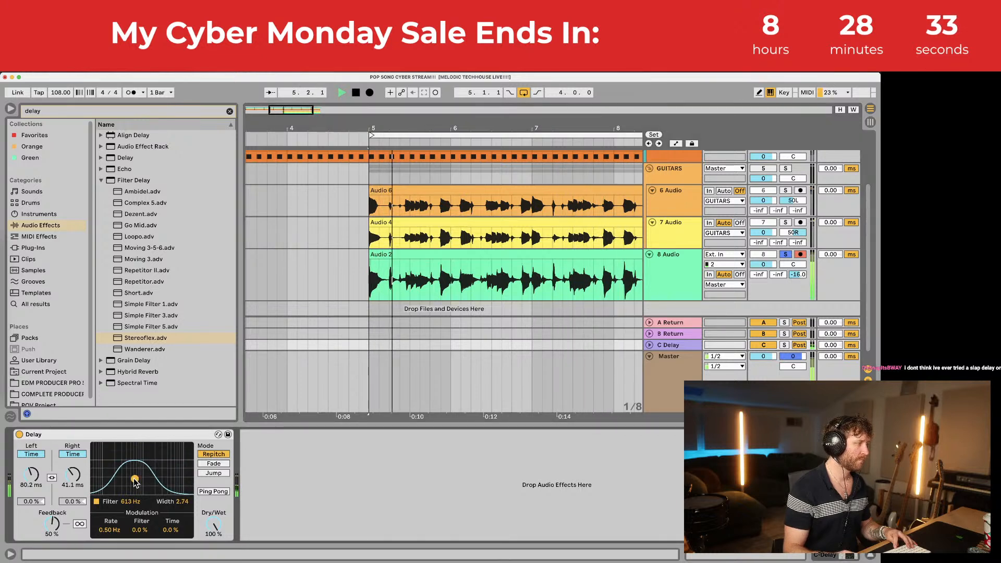
{"action": "left_click_drag", "start_coordinate": [52, 524], "coordinate": [51, 517]}
{"action": "left_click_drag", "start_coordinate": [72, 475], "coordinate": [32, 485]}
{"action": "left_click_drag", "start_coordinate": [798, 275], "coordinate": [798, 268]}
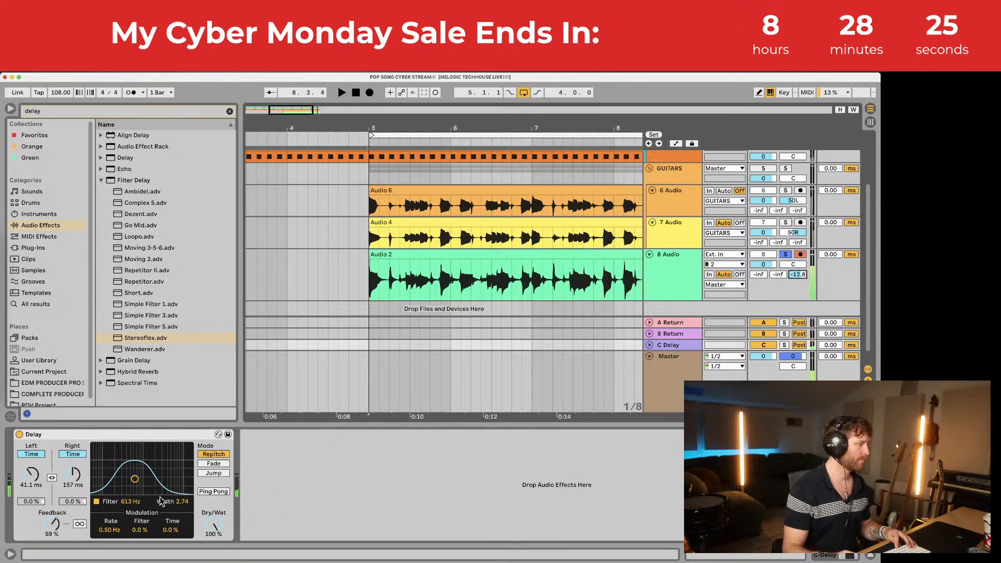
{"action": "left_click_drag", "start_coordinate": [135, 479], "coordinate": [75, 494]}
{"action": "left_click_drag", "start_coordinate": [48, 525], "coordinate": [48, 534]}
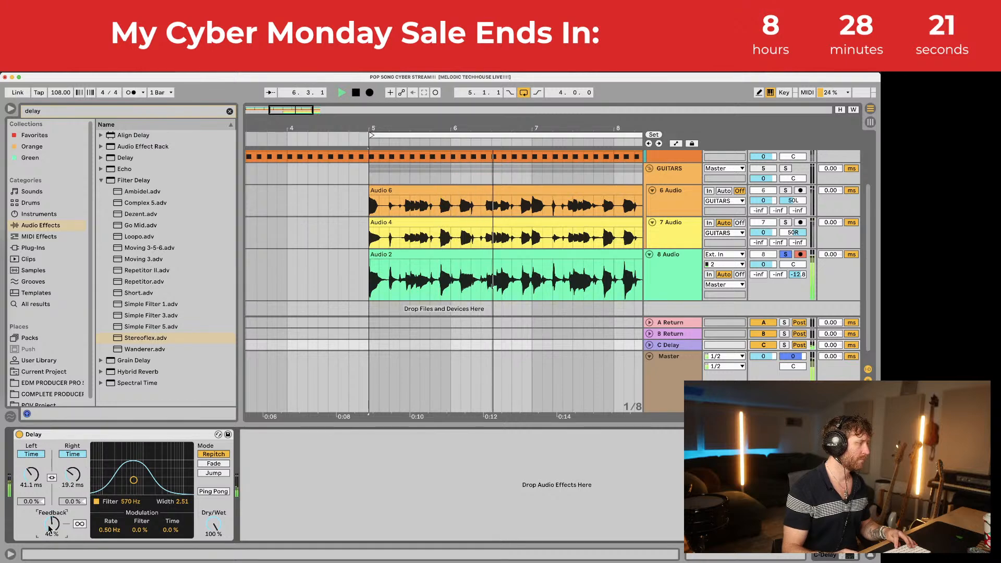
{"action": "key", "text": "space"}
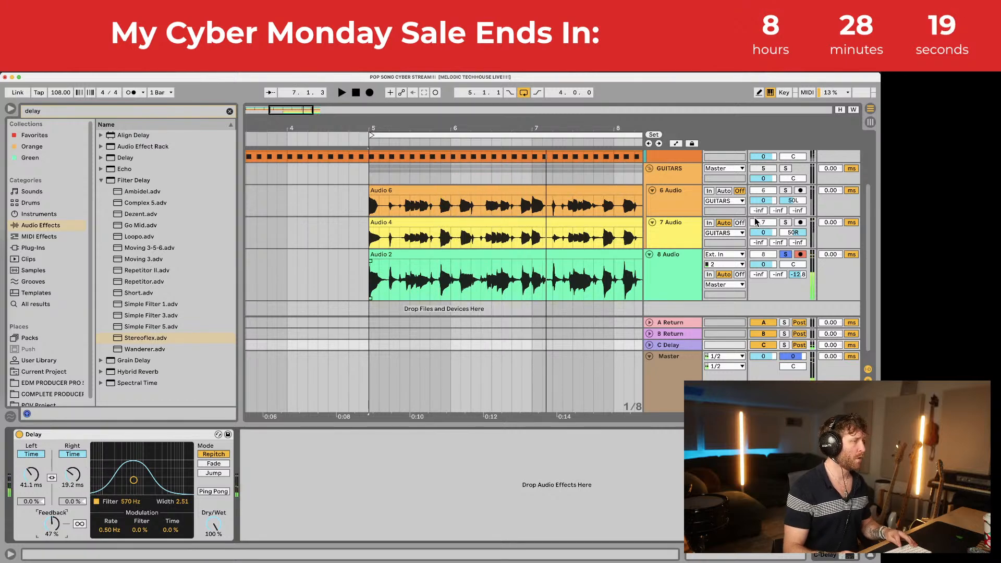
Step: Insert an empty return track D after the C Delay return, then reselect track 8 to show its CLA-2A
{"action": "left_click", "coordinate": [688, 261]}
{"action": "left_click", "coordinate": [672, 344]}
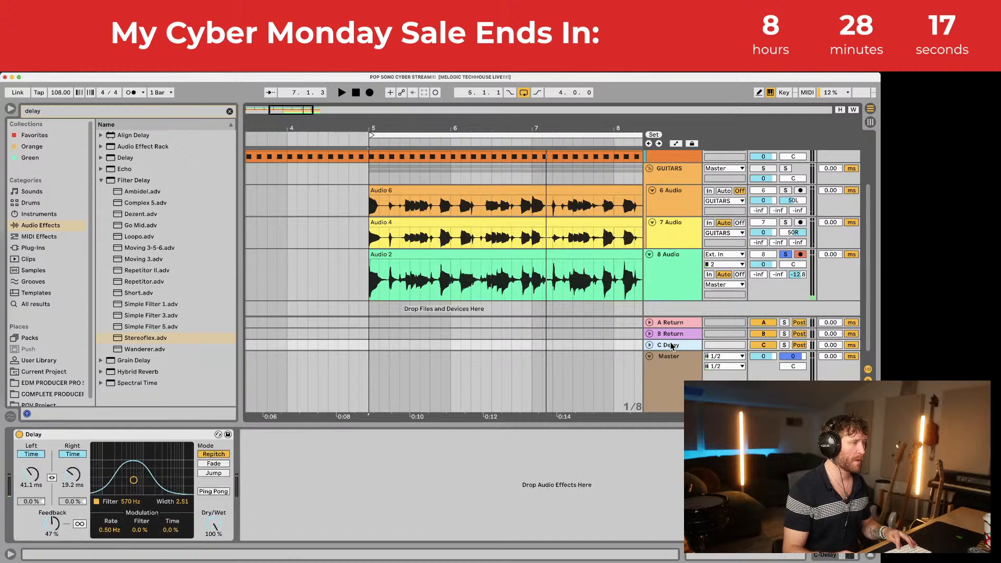
{"action": "right_click", "coordinate": [671, 344]}
{"action": "left_click", "coordinate": [679, 383]}
{"action": "left_click", "coordinate": [676, 346]}
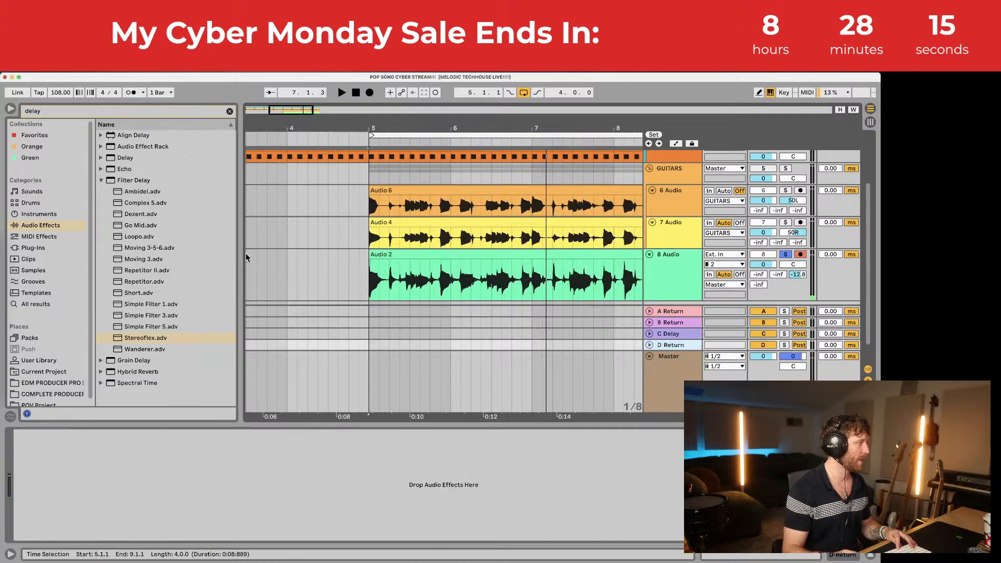
{"action": "left_click", "coordinate": [101, 180]}
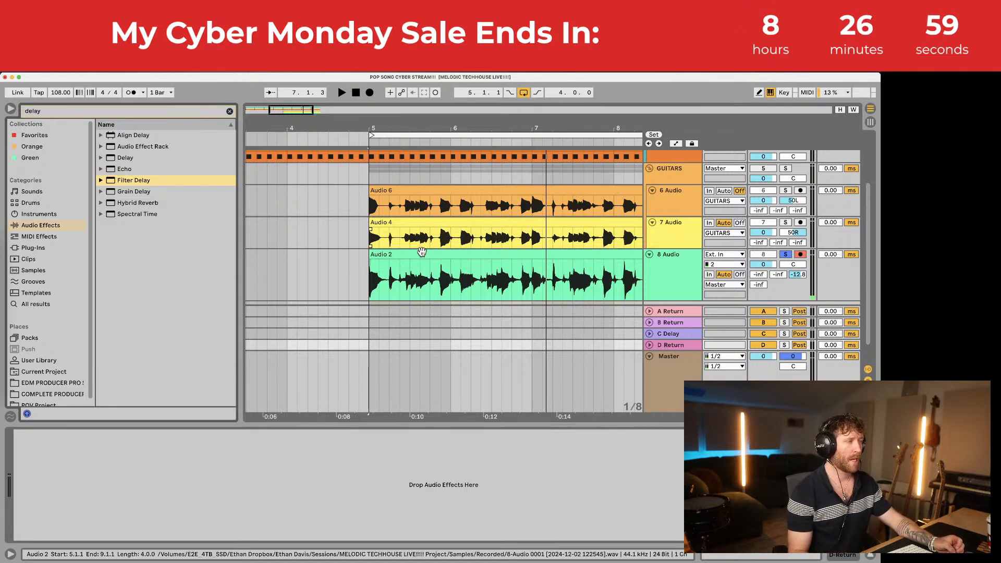
{"action": "left_click", "coordinate": [666, 294]}
Step: Shorten the 8 Audio track, close the CLA-2A window, and set track 8's send D to about -28 dB
{"action": "left_click_drag", "start_coordinate": [666, 294], "coordinate": [666, 283]}
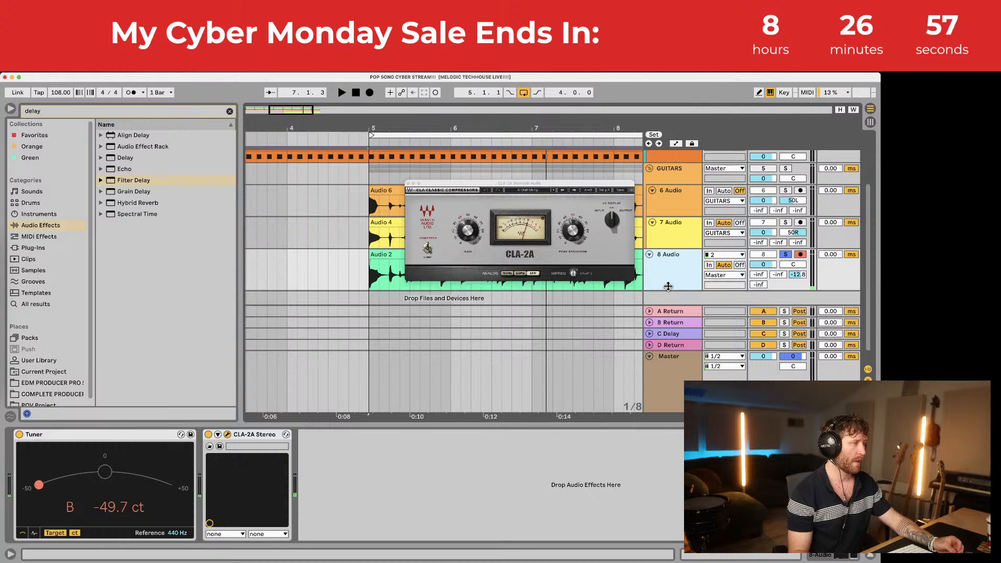
{"action": "left_click", "coordinate": [408, 184]}
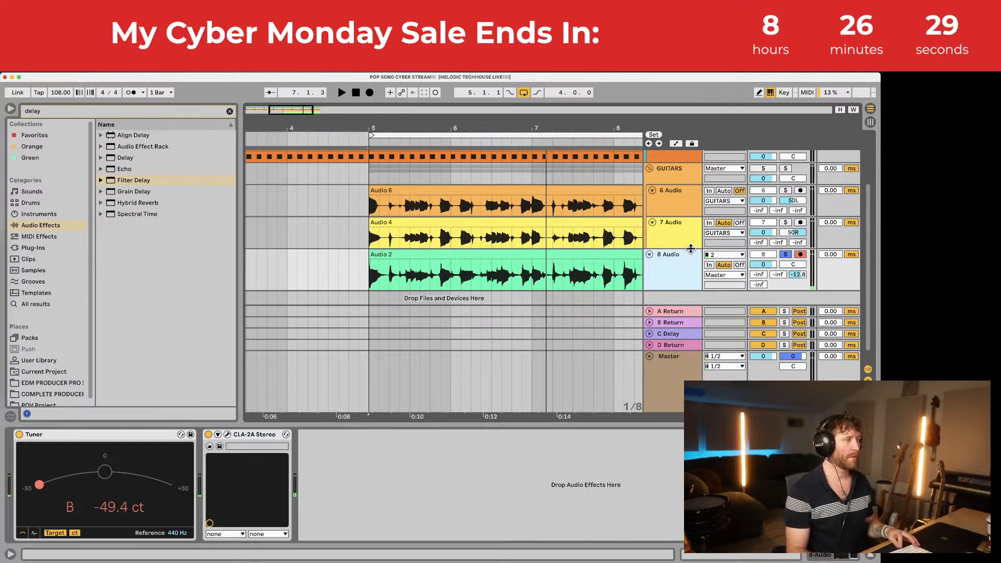
{"action": "key", "text": "space"}
{"action": "key", "text": "space"}
{"action": "left_click_drag", "start_coordinate": [759, 284], "coordinate": [759, 269]}
{"action": "key", "text": "space"}
{"action": "key", "text": "space"}
{"action": "left_click", "coordinate": [670, 334]}
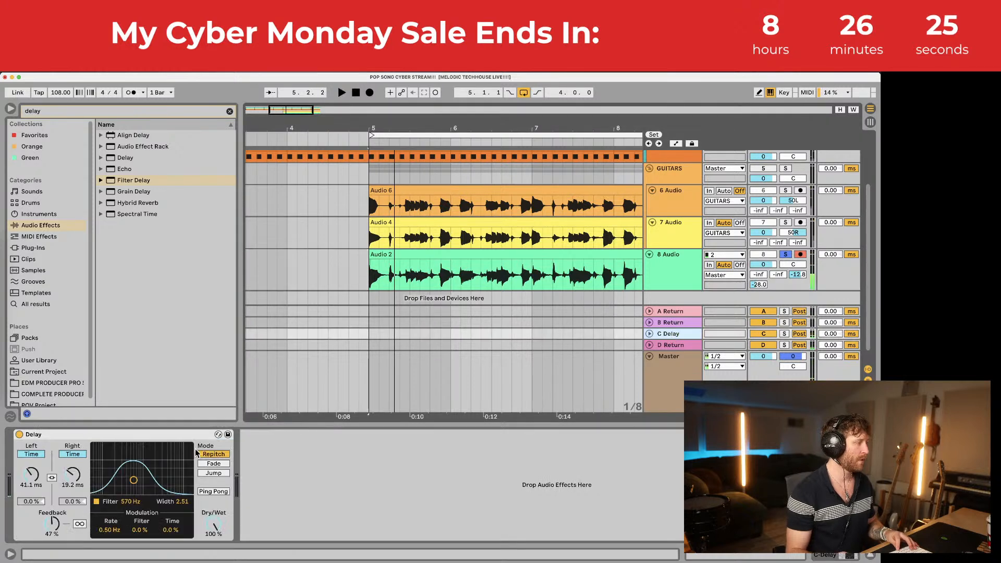
Step: Lengthen the C Delay times to 170 ms left and 306 ms right, and turn track 8's send D back off
{"action": "key", "text": "space"}
{"action": "left_click_drag", "start_coordinate": [73, 477], "coordinate": [73, 446]}
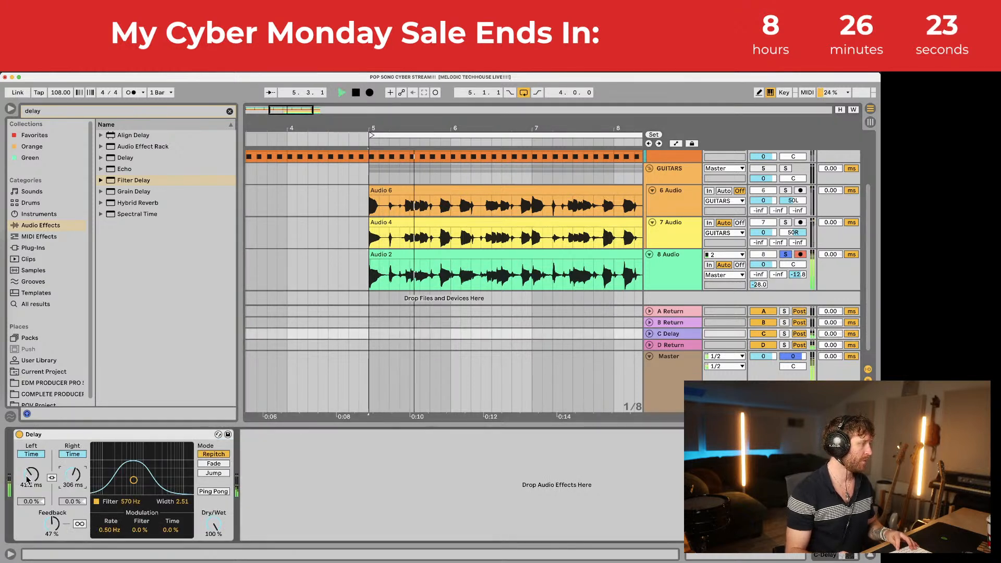
{"action": "left_click_drag", "start_coordinate": [33, 477], "coordinate": [75, 480]}
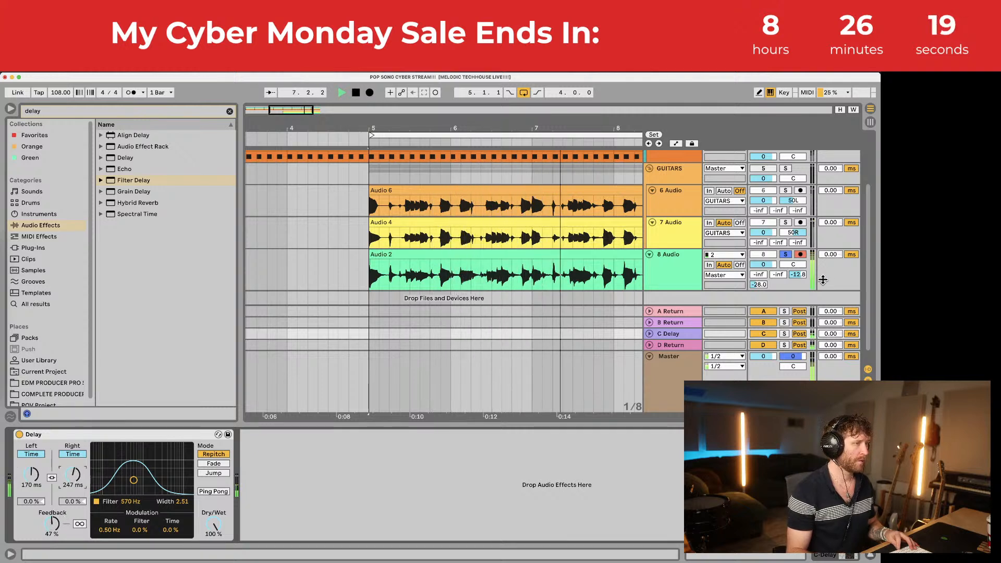
{"action": "double_click", "coordinate": [759, 285]}
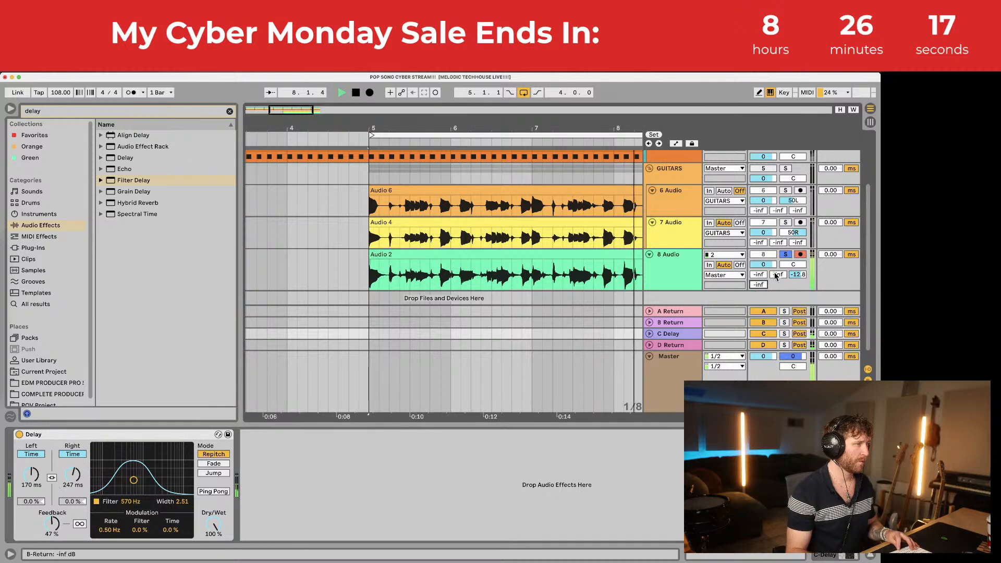
{"action": "left_click", "coordinate": [678, 257]}
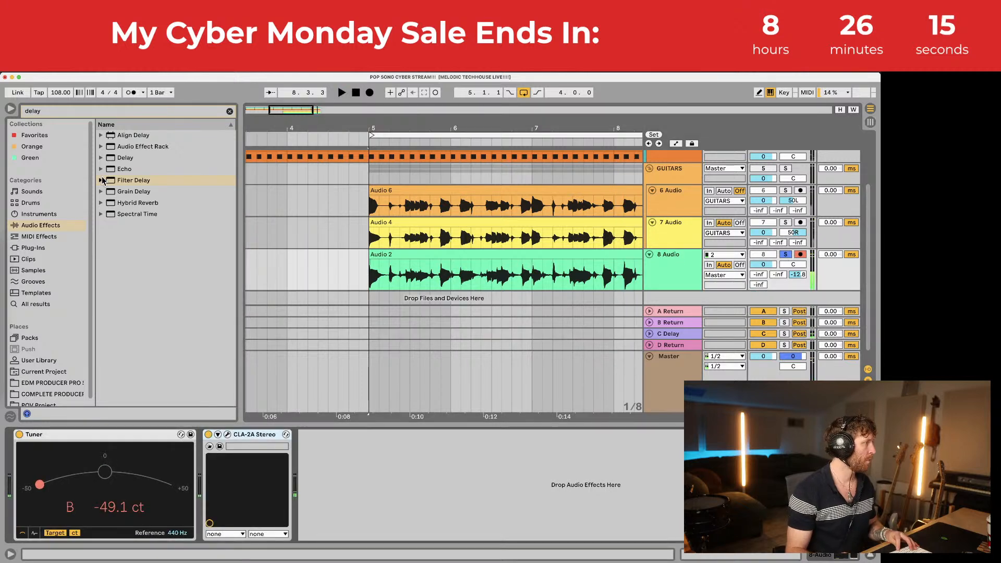
Step: Solo the GUITARS group, play it from bar 5, and expand the Overdrive presets in the browser
{"action": "left_click", "coordinate": [229, 111]}
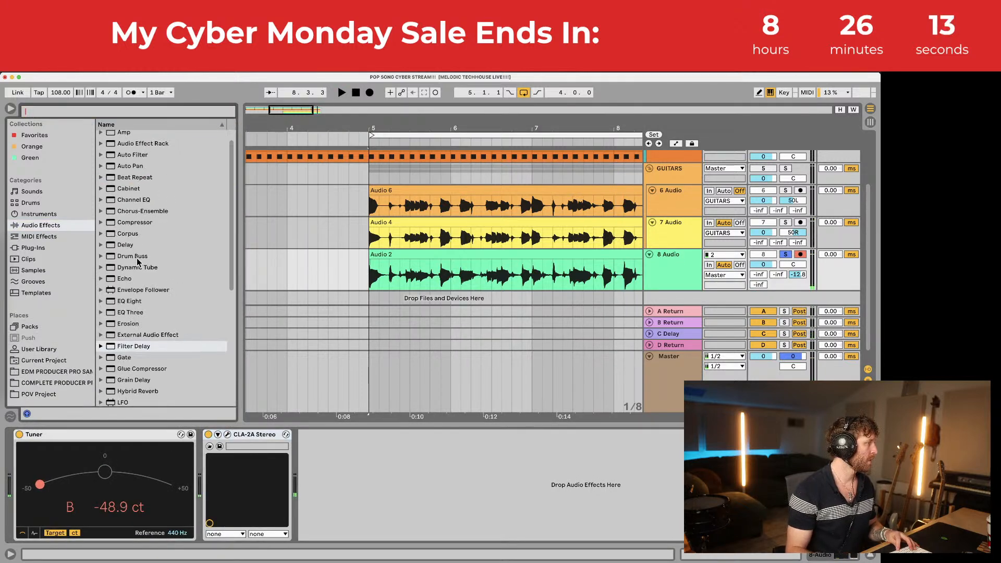
{"action": "scroll", "coordinate": [139, 262], "scroll_direction": "down", "scroll_amount": 1}
{"action": "scroll", "coordinate": [122, 245], "scroll_direction": "down", "scroll_amount": 6}
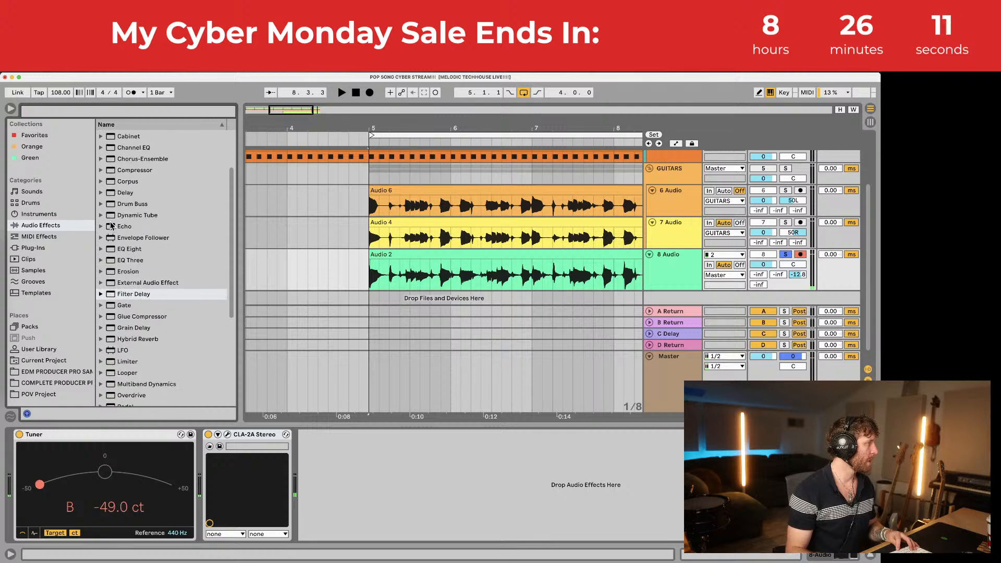
{"action": "scroll", "coordinate": [115, 271], "scroll_direction": "down", "scroll_amount": 5}
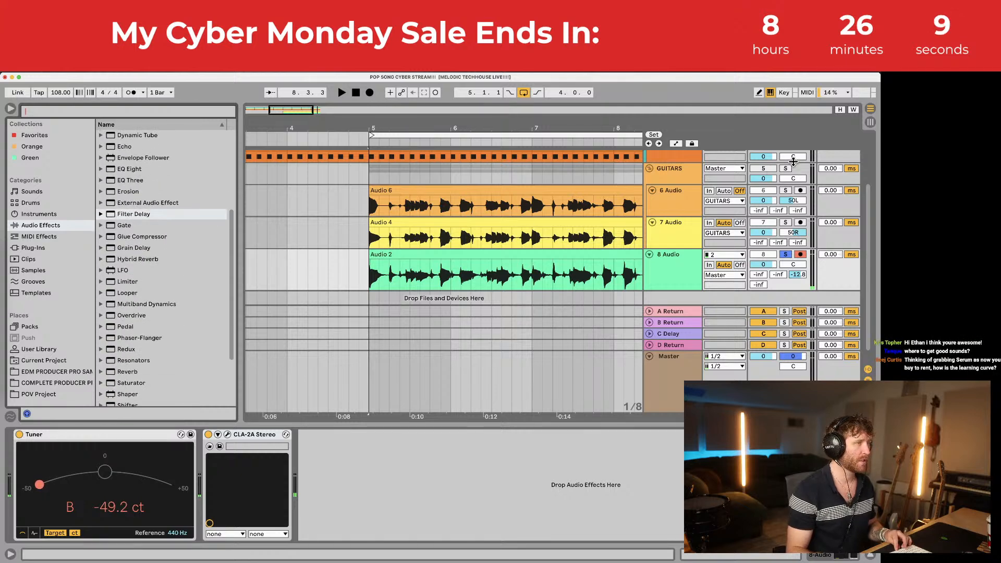
{"action": "left_click", "coordinate": [786, 168]}
{"action": "key", "text": "space"}
{"action": "left_click", "coordinate": [677, 173]}
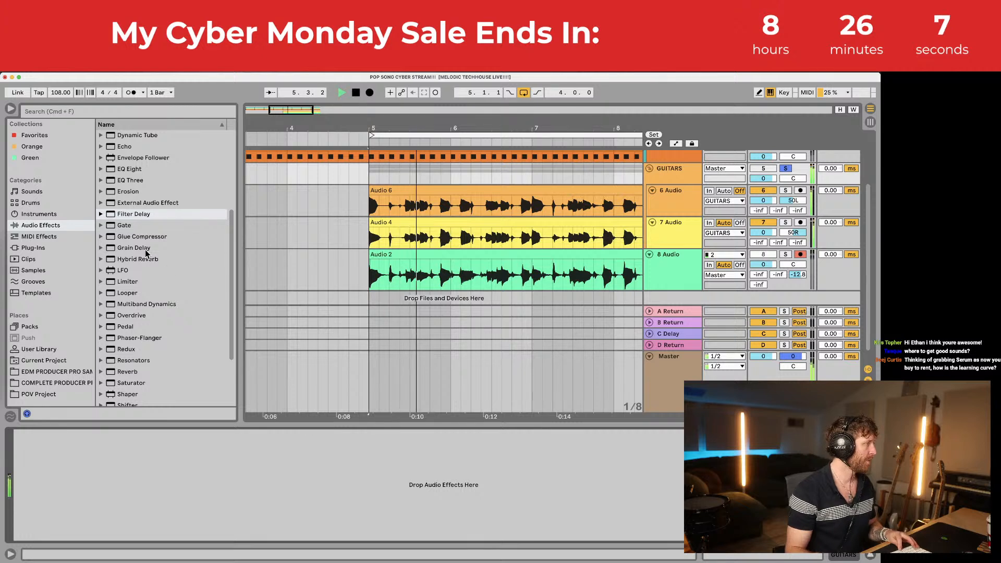
{"action": "scroll", "coordinate": [145, 292], "scroll_direction": "down", "scroll_amount": 7}
{"action": "scroll", "coordinate": [150, 332], "scroll_direction": "down", "scroll_amount": 1}
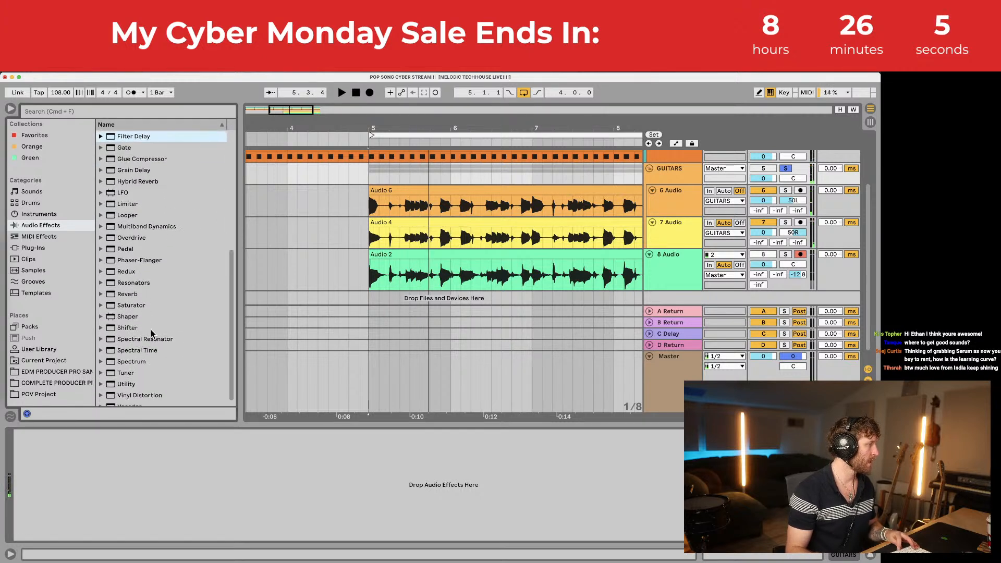
{"action": "scroll", "coordinate": [155, 331], "scroll_direction": "up", "scroll_amount": 7}
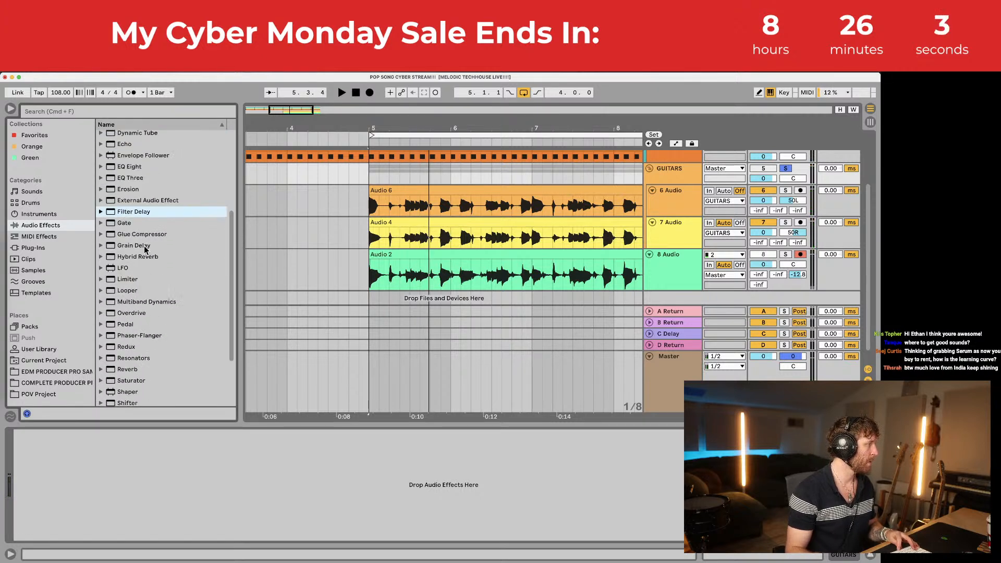
{"action": "left_click", "coordinate": [102, 313]}
Step: Put the Overdrive.adv preset on the GUITARS group, replacing the initially added Distort preset
{"action": "left_click_drag", "start_coordinate": [118, 325], "coordinate": [159, 465]}
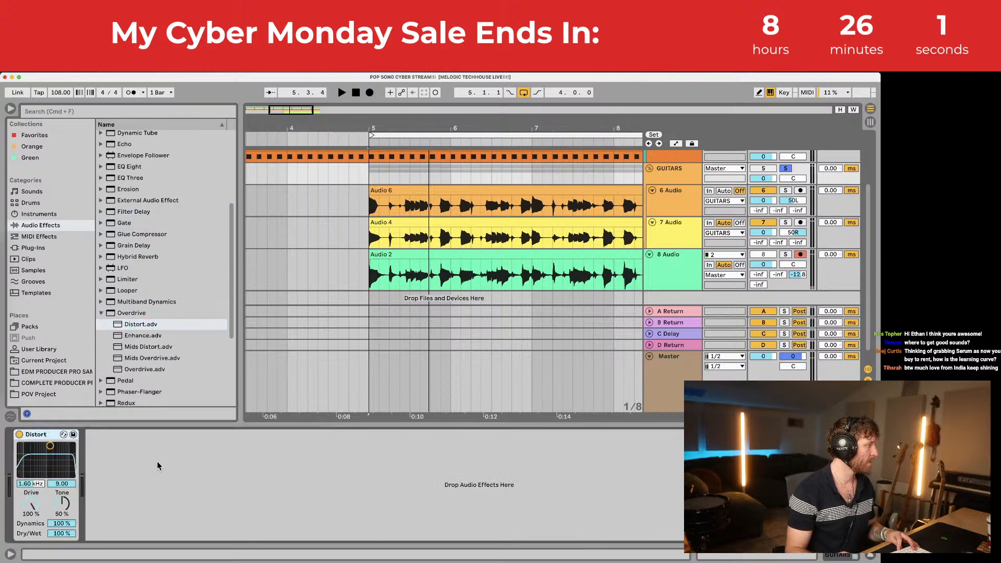
{"action": "left_click", "coordinate": [64, 434]}
{"action": "scroll", "coordinate": [125, 387], "scroll_direction": "down", "scroll_amount": 4}
{"action": "double_click", "coordinate": [141, 397]}
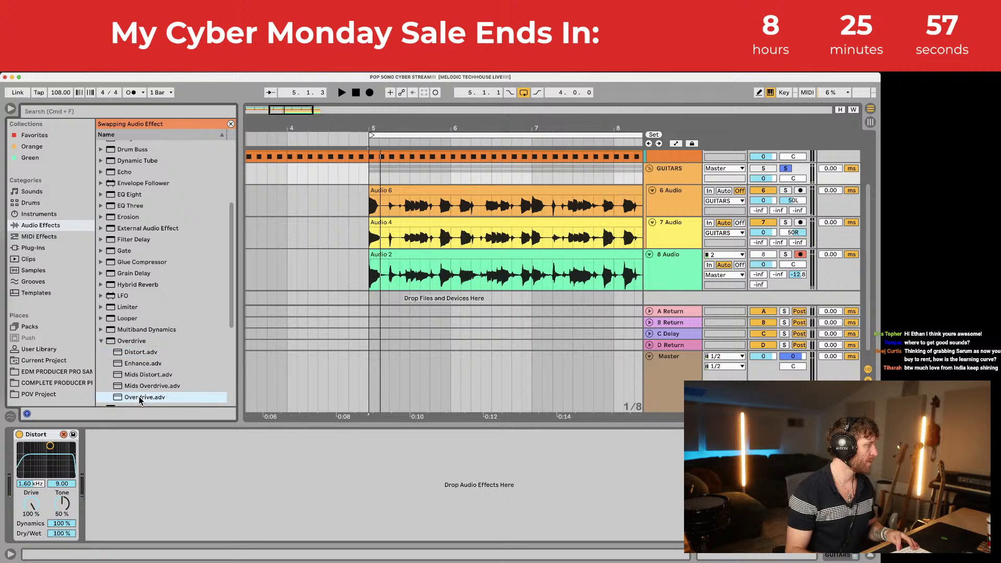
{"action": "key", "text": "space"}
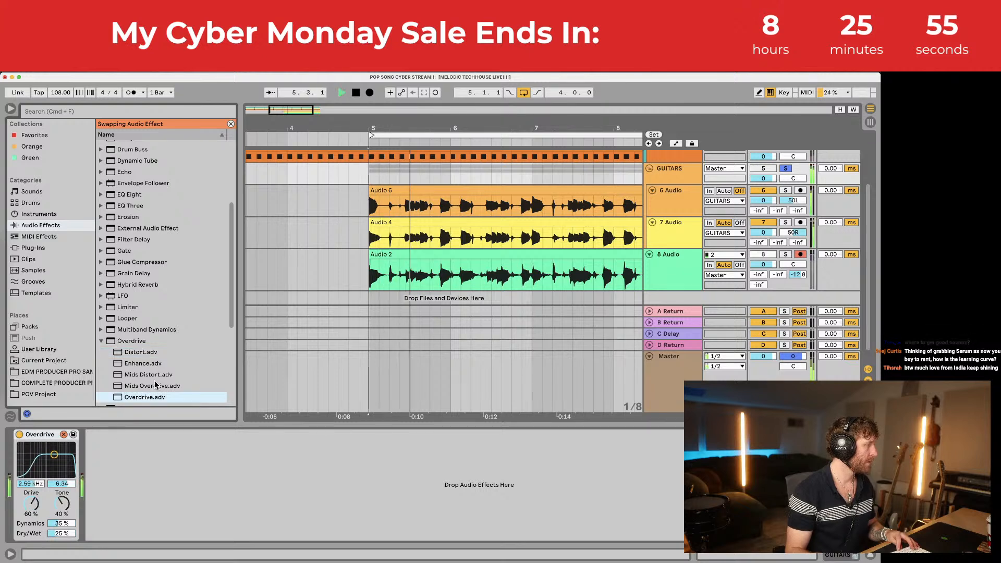
{"action": "left_click", "coordinate": [101, 339]}
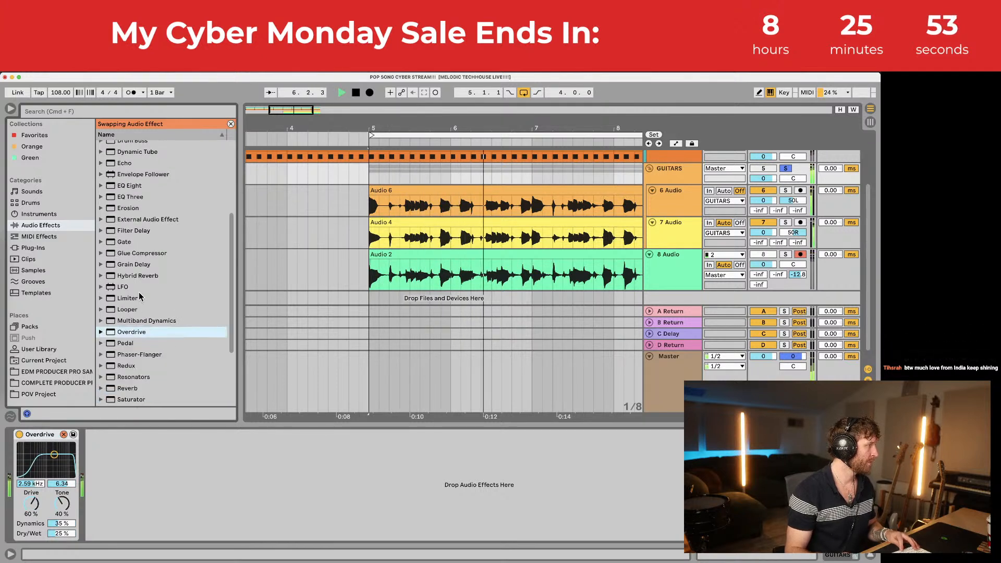
{"action": "left_click", "coordinate": [826, 184]}
{"action": "scroll", "coordinate": [826, 184], "scroll_direction": "up", "scroll_amount": 5}
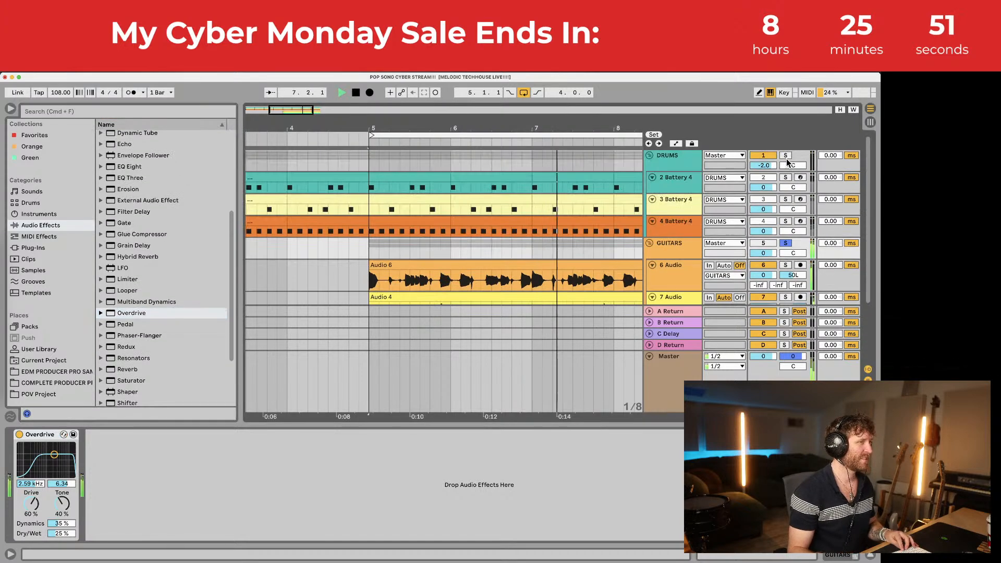
Step: Set the GUITARS group volume to -5.0 dB and move 2 Battery 4 above the DRUMS group
{"action": "left_click", "coordinate": [786, 156], "text": "super"}
{"action": "left_click", "coordinate": [670, 247]}
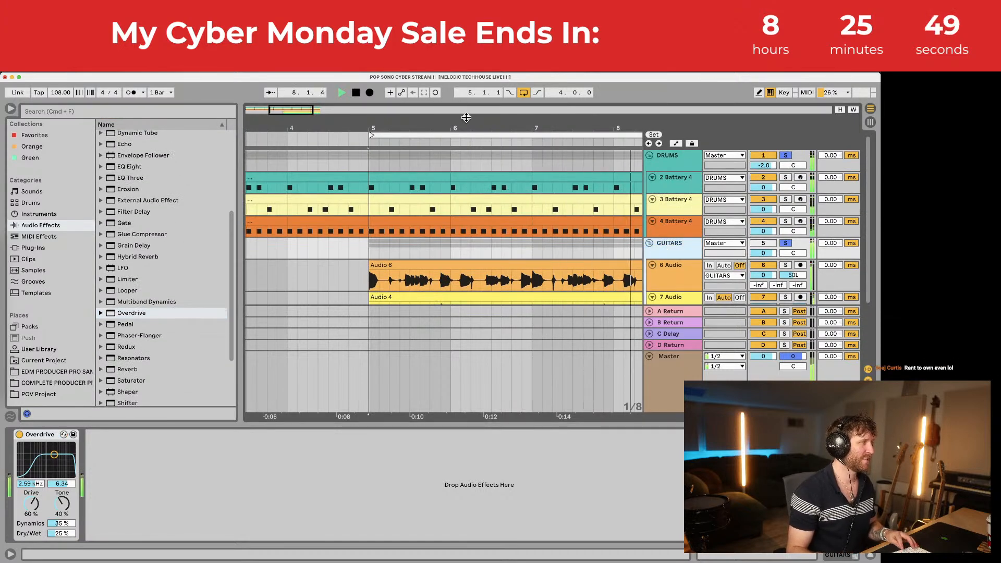
{"action": "left_click_drag", "start_coordinate": [467, 125], "coordinate": [395, 127]}
{"action": "left_click_drag", "start_coordinate": [764, 253], "coordinate": [754, 259]}
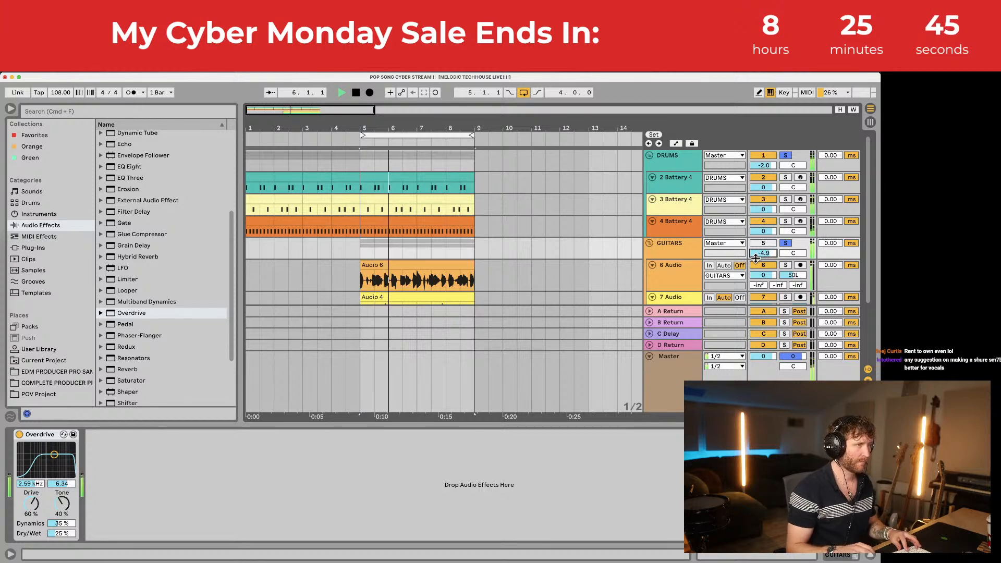
{"action": "key", "text": "space"}
{"action": "left_click", "coordinate": [679, 183]}
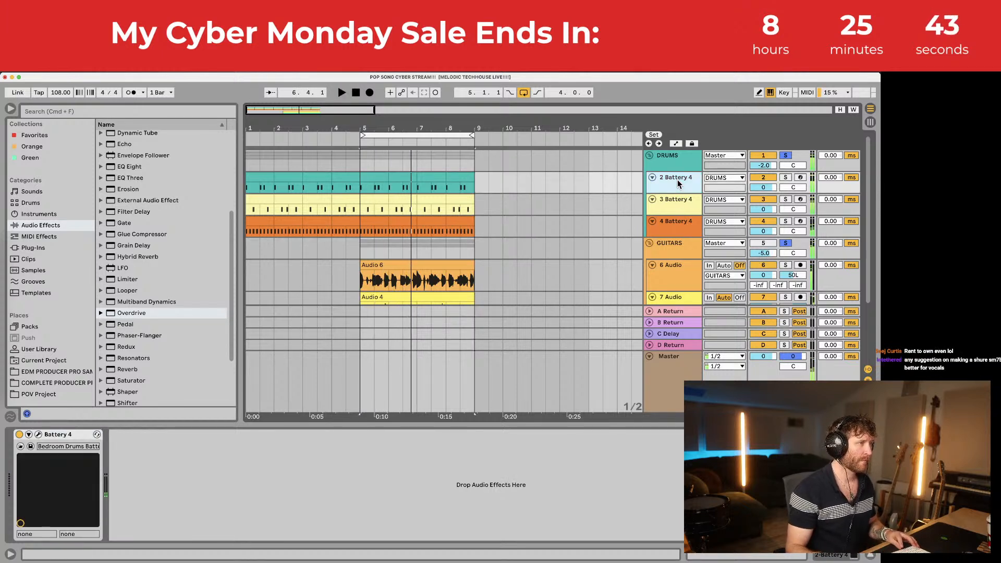
{"action": "left_click_drag", "start_coordinate": [674, 181], "coordinate": [674, 155]}
{"action": "scroll", "coordinate": [681, 186], "scroll_direction": "down", "scroll_amount": 1}
Step: Solo the 3 Battery 4 drum track and play it back while browsing the plug-ins list
{"action": "left_click", "coordinate": [786, 196]}
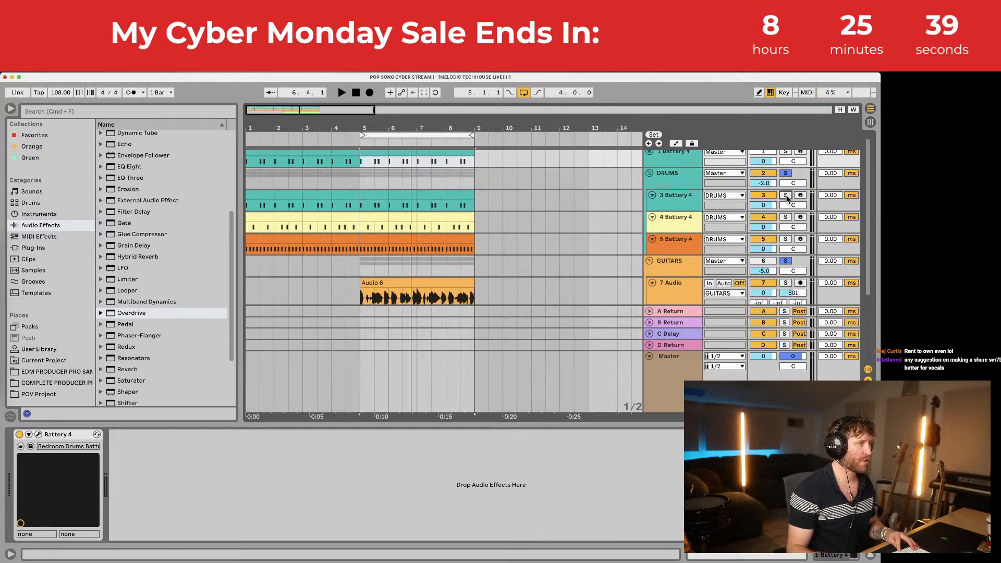
{"action": "key", "text": "space"}
{"action": "key", "text": "space"}
{"action": "left_click", "coordinate": [366, 204]}
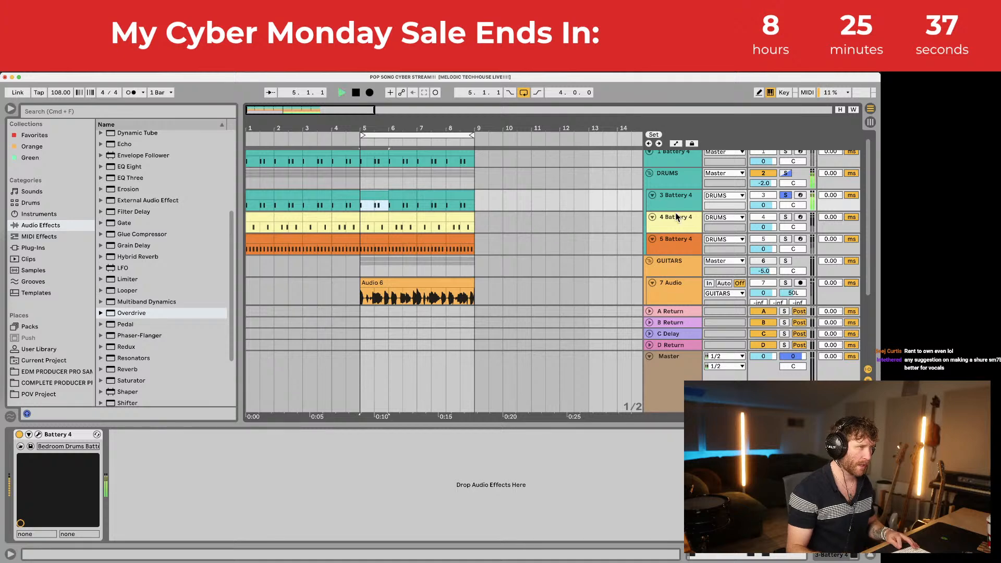
{"action": "left_click", "coordinate": [33, 248]}
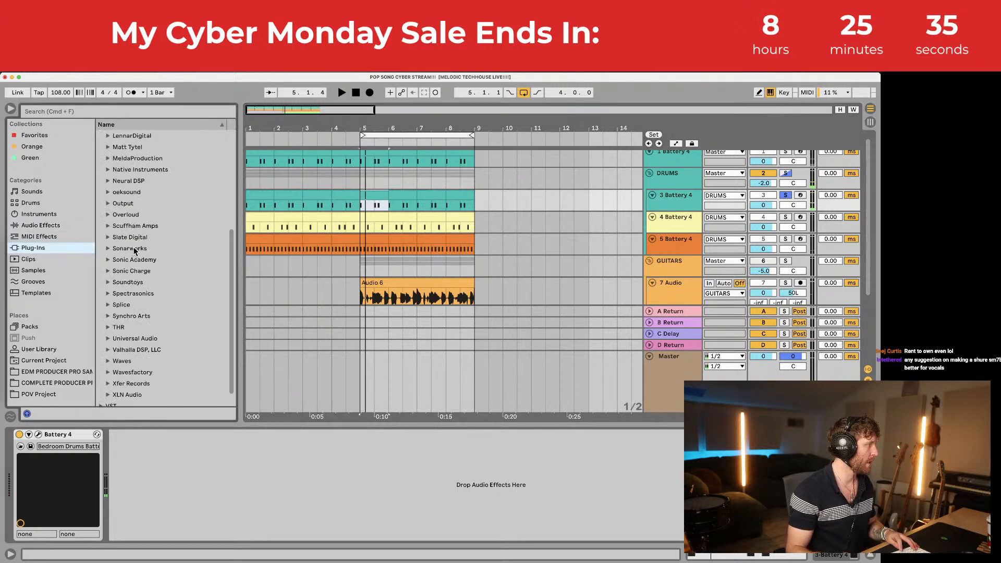
{"action": "scroll", "coordinate": [146, 263], "scroll_direction": "down", "scroll_amount": 3}
{"action": "scroll", "coordinate": [146, 264], "scroll_direction": "up", "scroll_amount": 5}
{"action": "left_click", "coordinate": [33, 225]}
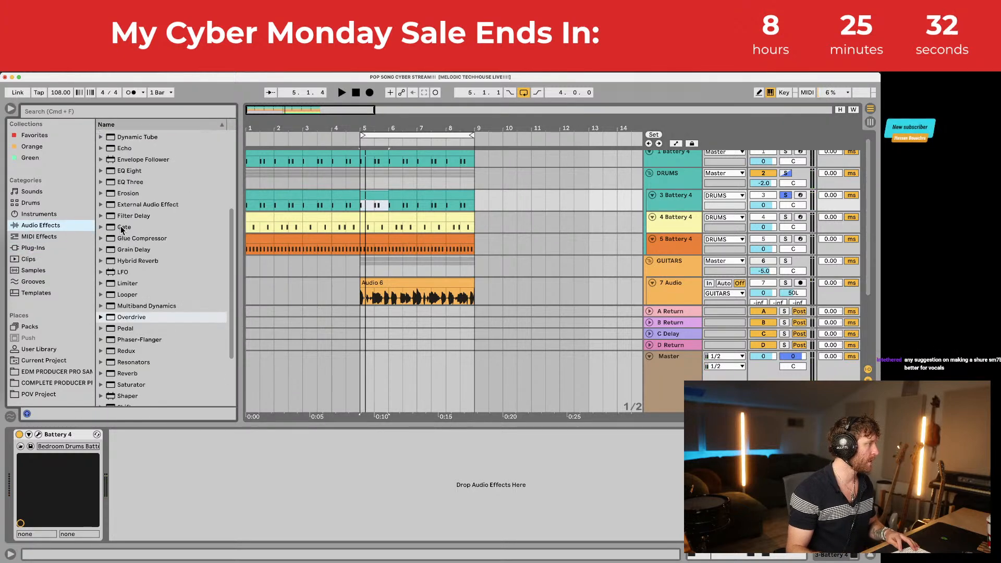
{"action": "scroll", "coordinate": [657, 172], "scroll_direction": "up", "scroll_amount": 1}
Step: Rename track 3 to 'KICK HIGH/MID'
{"action": "key", "text": "super+r"}
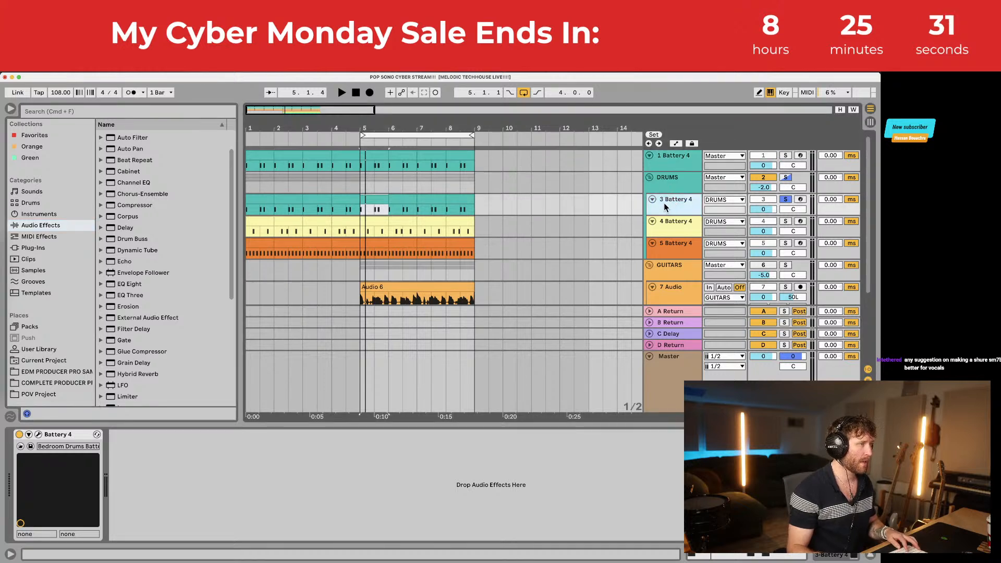
{"action": "type", "text": "KICK"}
{"action": "key", "text": "Return"}
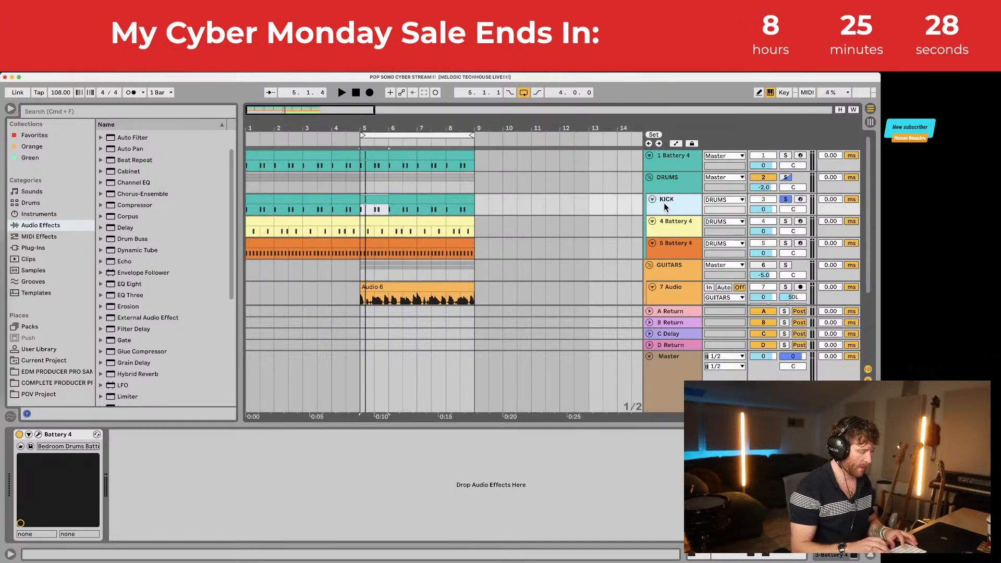
{"action": "type", "text": "HIGH"}
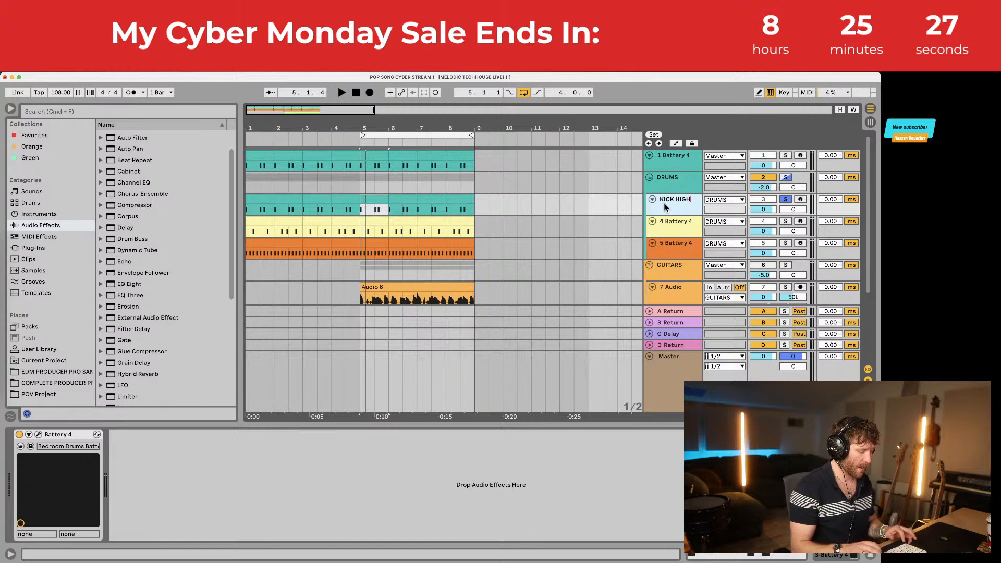
{"action": "type", "text": "/MID"}
{"action": "key", "text": "Return"}
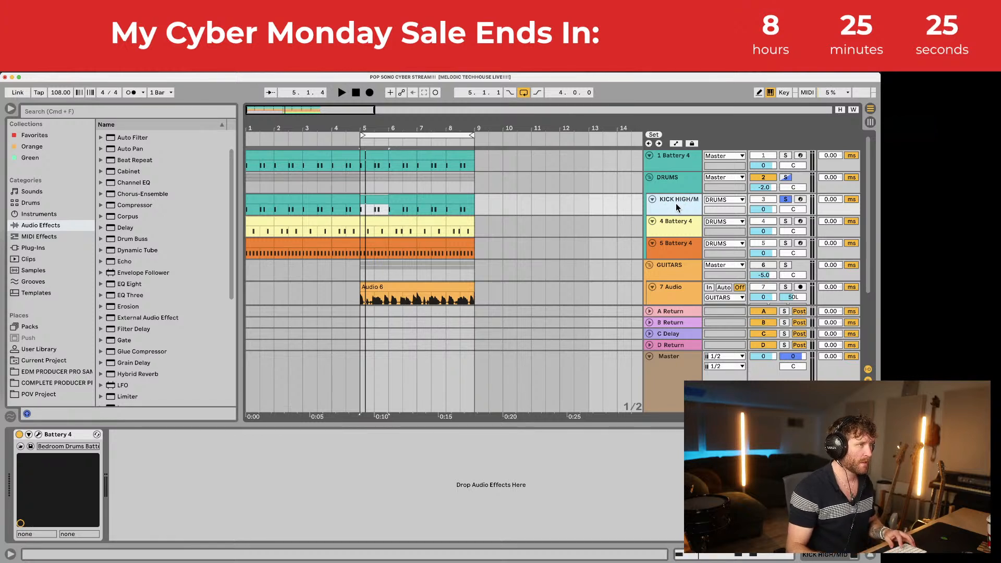
Step: Rename track 1 to 'LOW KICK' and track 3 to 'HIGH KICK'
{"action": "left_click", "coordinate": [685, 159]}
{"action": "key", "text": "super+r"}
{"action": "type", "text": "LO"}
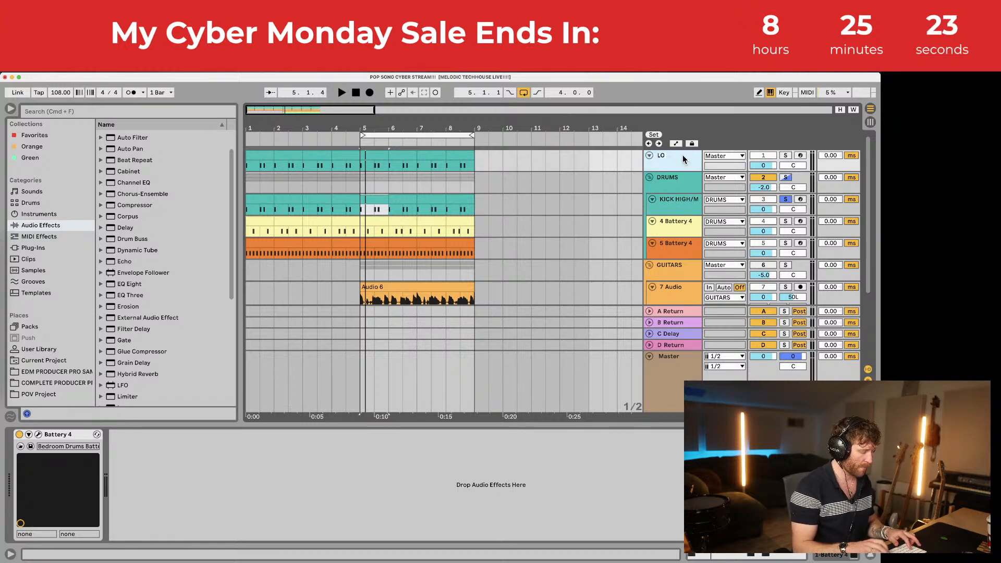
{"action": "type", "text": "W KICK"}
{"action": "left_click", "coordinate": [673, 203]}
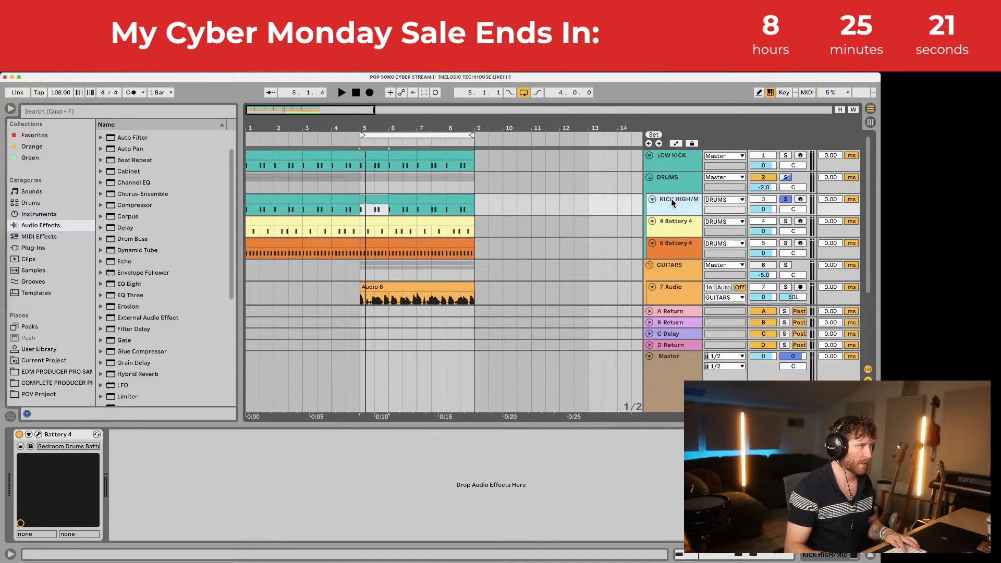
{"action": "key", "text": "super+r"}
{"action": "type", "text": "HIGH KICK"}
{"action": "key", "text": "Return"}
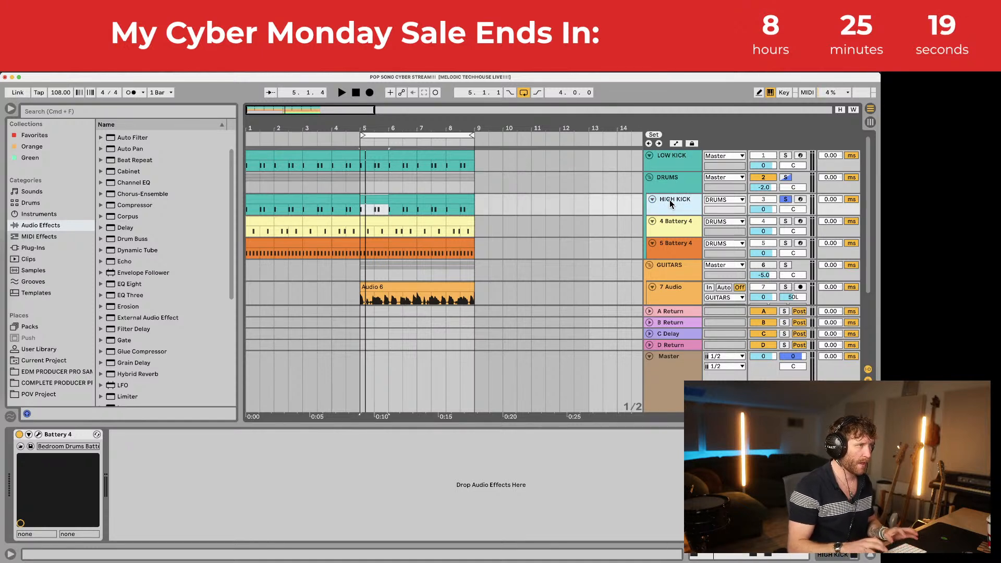
Step: Solo the LOW KICK track and play it back
{"action": "left_click", "coordinate": [689, 160]}
{"action": "left_click", "coordinate": [785, 155]}
{"action": "key", "text": "space"}
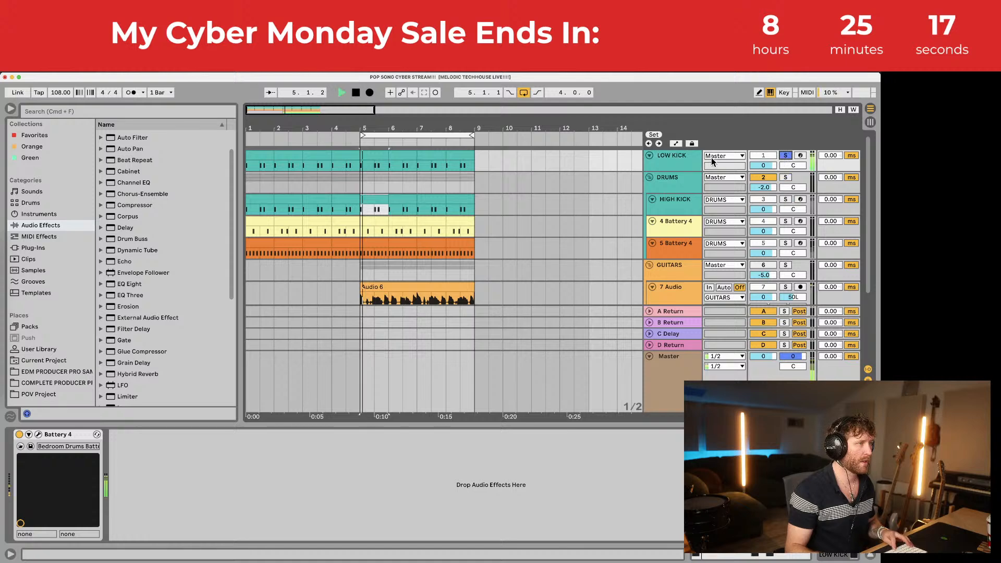
{"action": "key", "text": "space"}
{"action": "double_click", "coordinate": [682, 160]}
{"action": "key", "text": "space"}
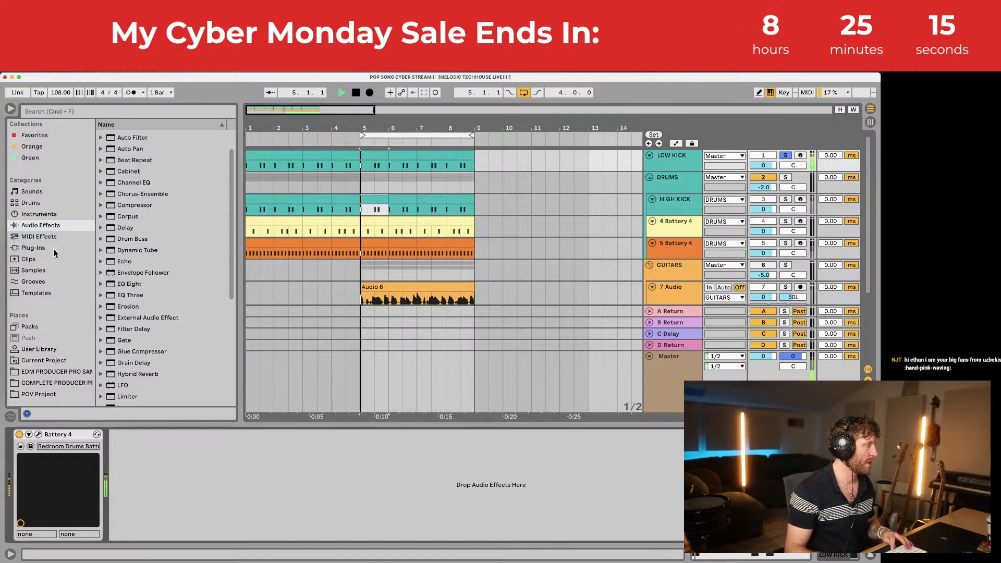
Step: Find FabFilter Pro-Q 3 under the VST plug-ins and drop it onto the LOW KICK device chain
{"action": "key", "text": "space"}
{"action": "left_click", "coordinate": [36, 249]}
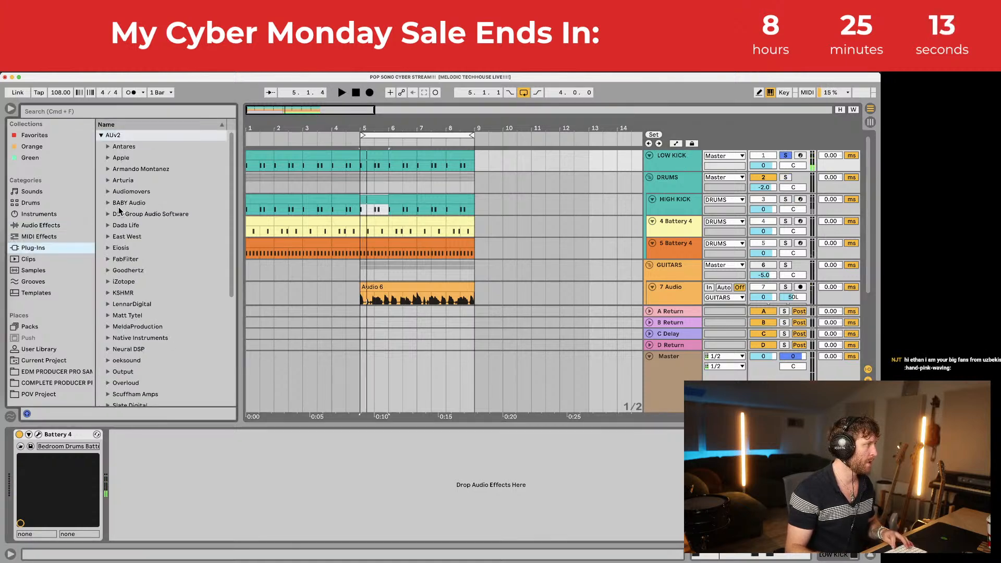
{"action": "scroll", "coordinate": [140, 270], "scroll_direction": "down", "scroll_amount": 5}
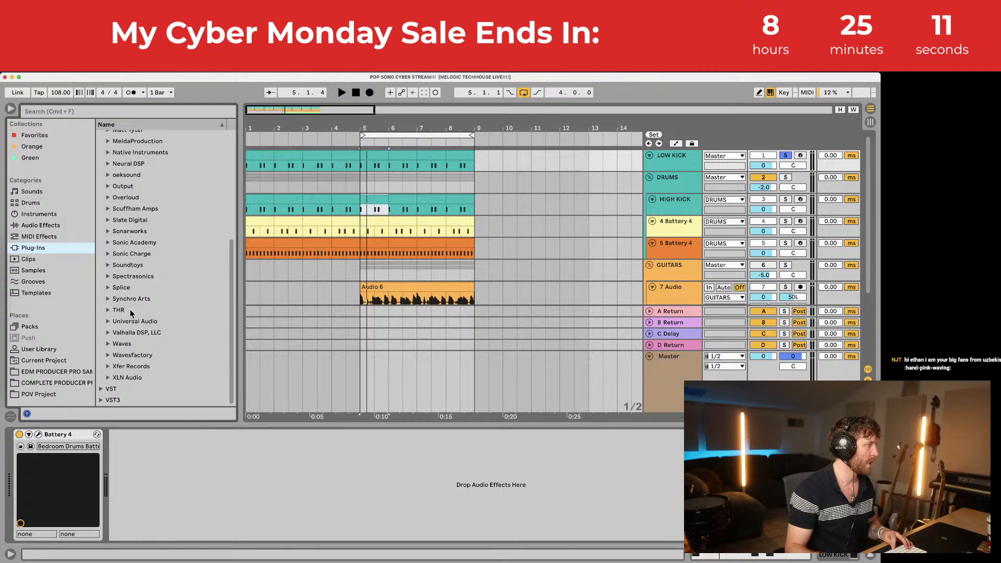
{"action": "scroll", "coordinate": [113, 172], "scroll_direction": "up", "scroll_amount": 5}
{"action": "left_click", "coordinate": [100, 136]}
{"action": "left_click", "coordinate": [100, 147]}
{"action": "scroll", "coordinate": [134, 225], "scroll_direction": "down", "scroll_amount": 5}
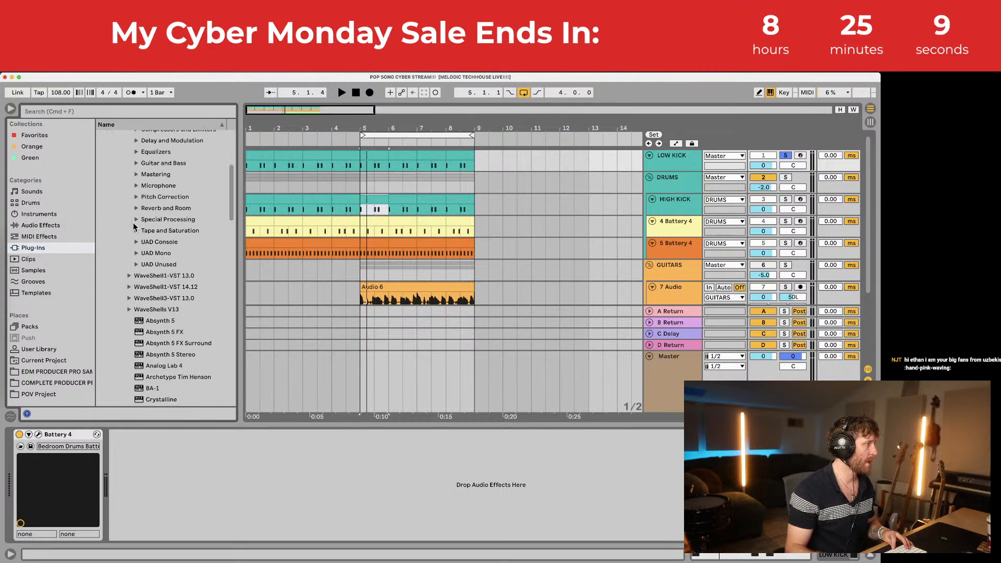
{"action": "mouse_move", "coordinate": [228, 252]}
{"action": "left_mouse_down"}
{"action": "mouse_move", "coordinate": [228, 267]}
{"action": "mouse_move", "coordinate": [229, 253]}
{"action": "left_mouse_up"}
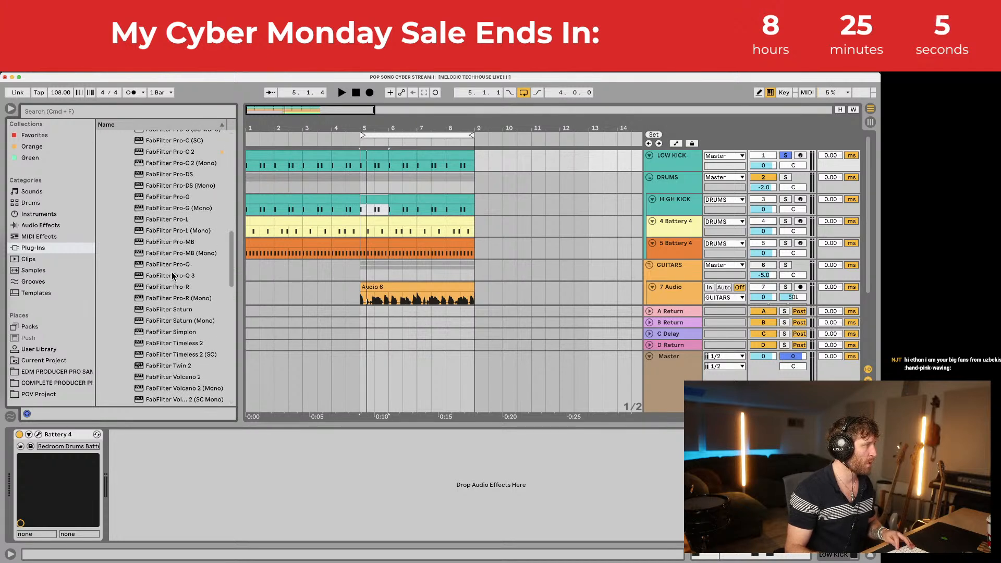
{"action": "left_click_drag", "start_coordinate": [175, 276], "coordinate": [211, 463]}
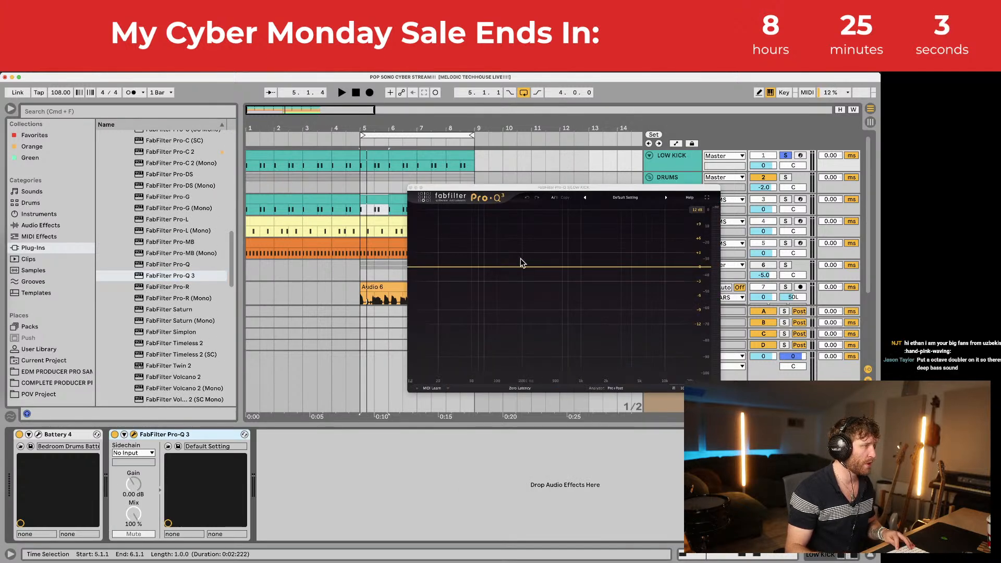
Step: Add a Pro-Q 3 bell boost near 56 Hz and shorten Battery's volume envelope decay to 447 ms
{"action": "left_click", "coordinate": [478, 241]}
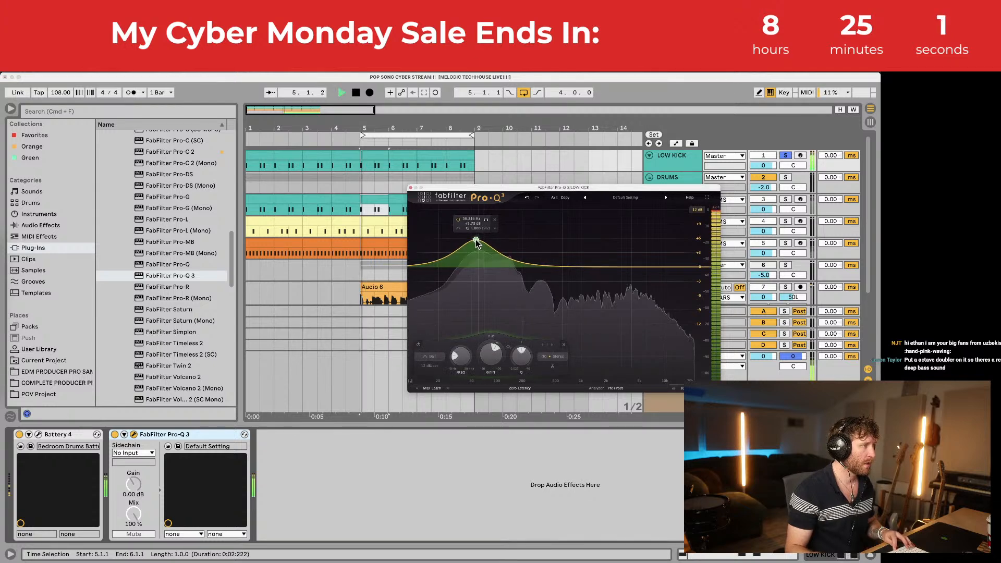
{"action": "left_click", "coordinate": [38, 435]}
{"action": "key", "text": "space"}
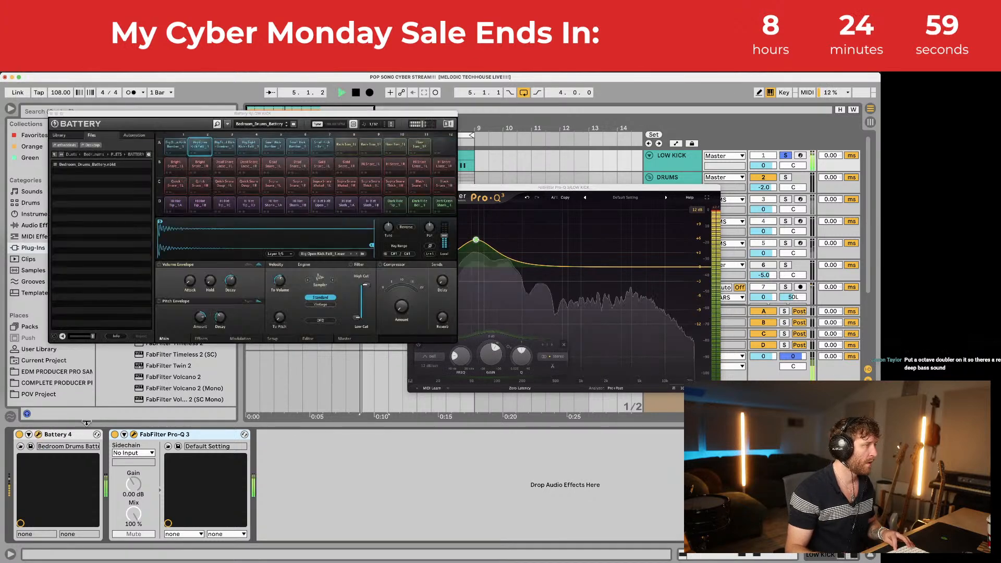
{"action": "key", "text": "space"}
{"action": "key", "text": "space"}
{"action": "key", "text": "space"}
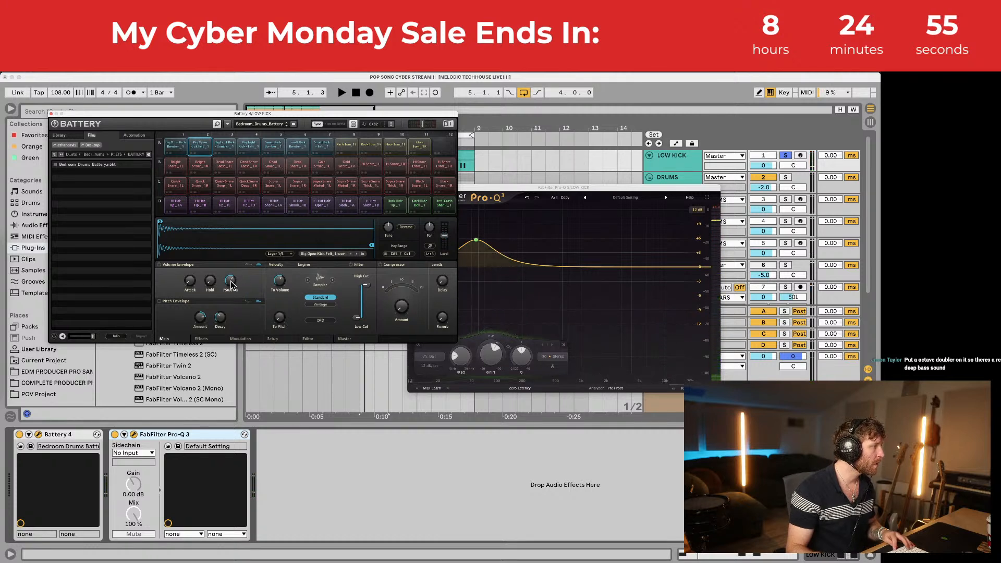
{"action": "left_click_drag", "start_coordinate": [231, 286], "coordinate": [231, 300]}
{"action": "key", "text": "space"}
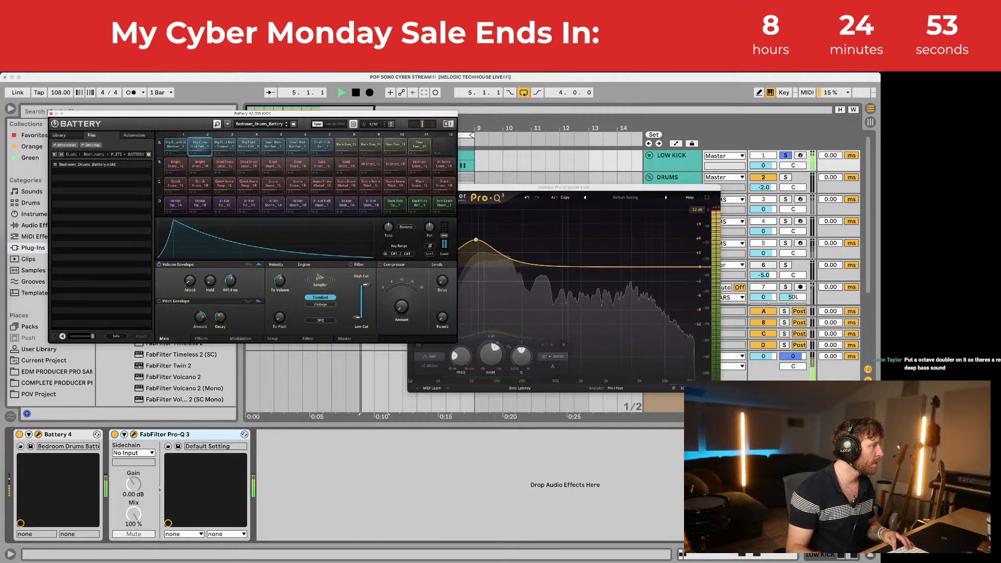
{"action": "key", "text": "space"}
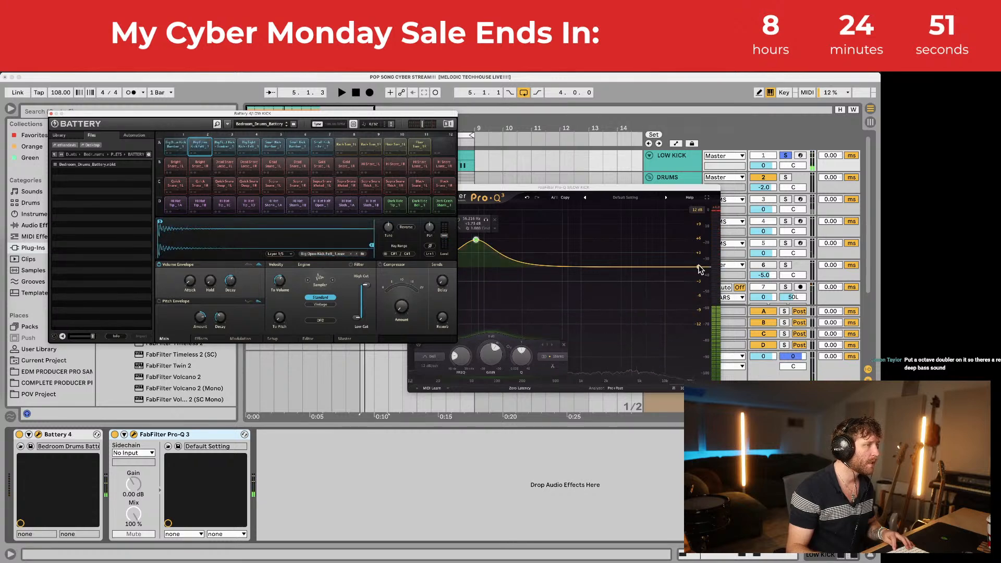
Step: Add a steep high cut, move the bell to 47.7 Hz at +11 dB, and close Battery
{"action": "left_click_drag", "start_coordinate": [698, 268], "coordinate": [591, 298]}
{"action": "key", "text": "space"}
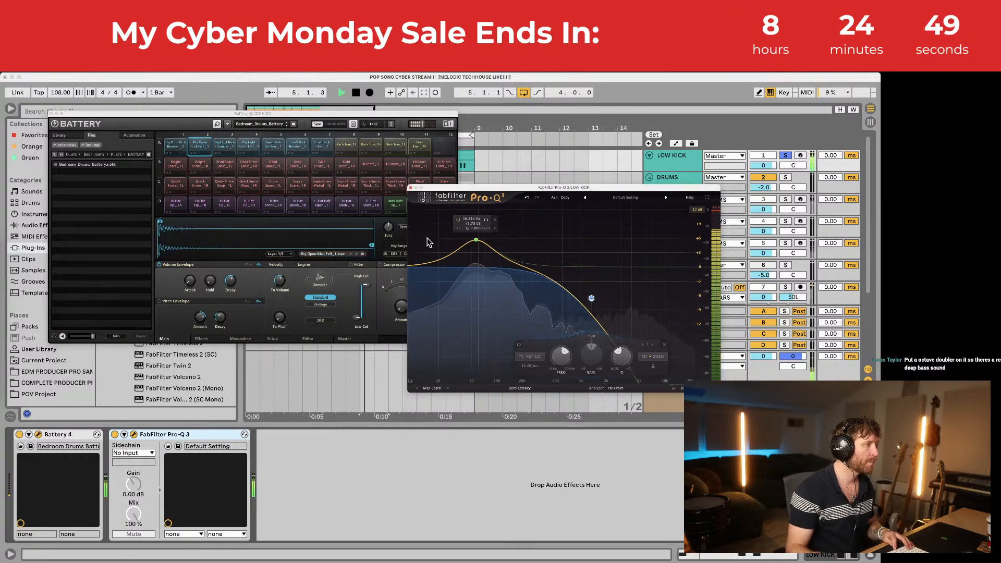
{"action": "left_click_drag", "start_coordinate": [476, 240], "coordinate": [473, 215]}
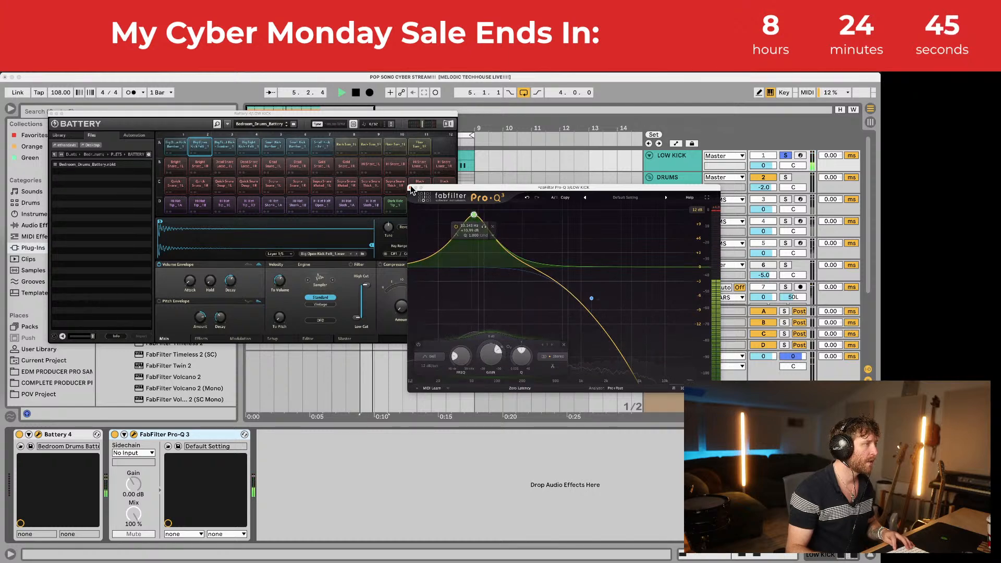
{"action": "key", "text": "space"}
{"action": "left_click", "coordinate": [453, 182]}
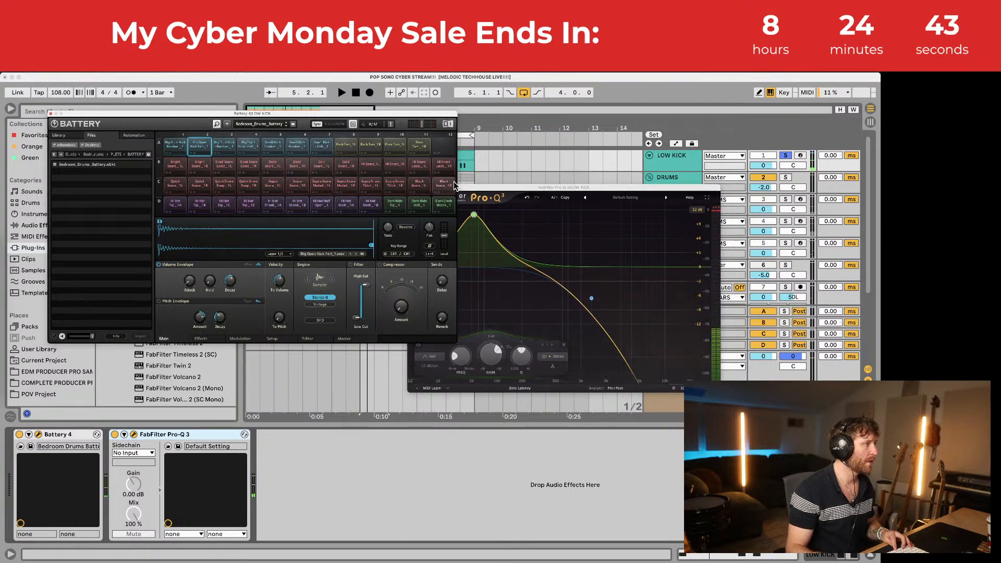
{"action": "left_click", "coordinate": [51, 113]}
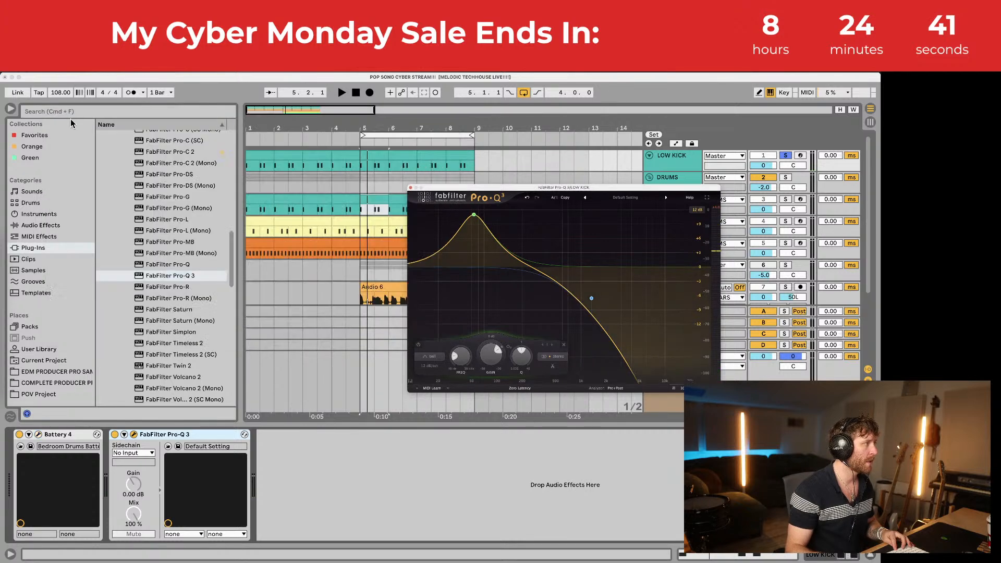
Step: Close Pro-Q 3 and colour both the LOW KICK track and its clip magenta
{"action": "left_click", "coordinate": [411, 188]}
{"action": "right_click", "coordinate": [681, 156]}
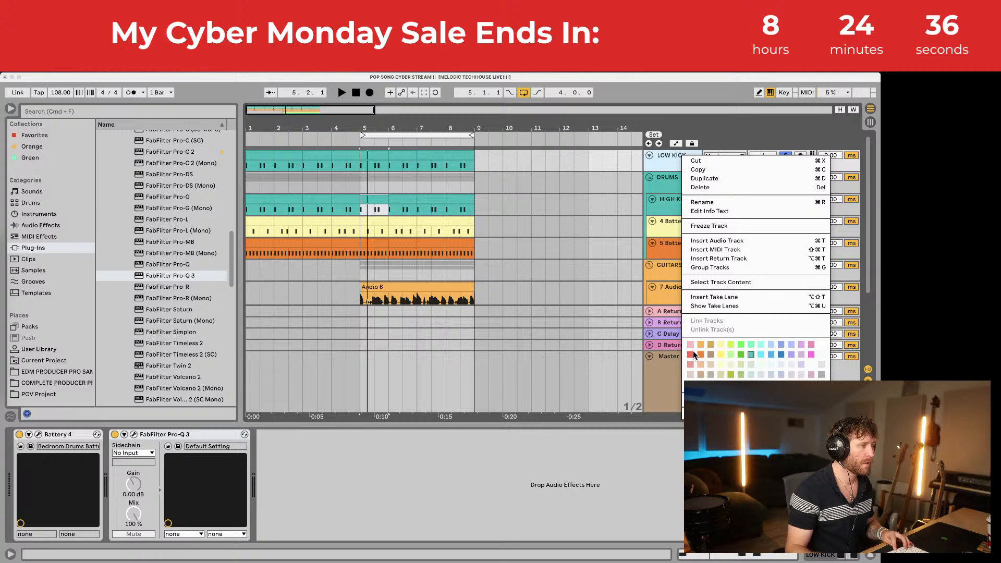
{"action": "left_click", "coordinate": [812, 355]}
{"action": "left_click", "coordinate": [459, 157]}
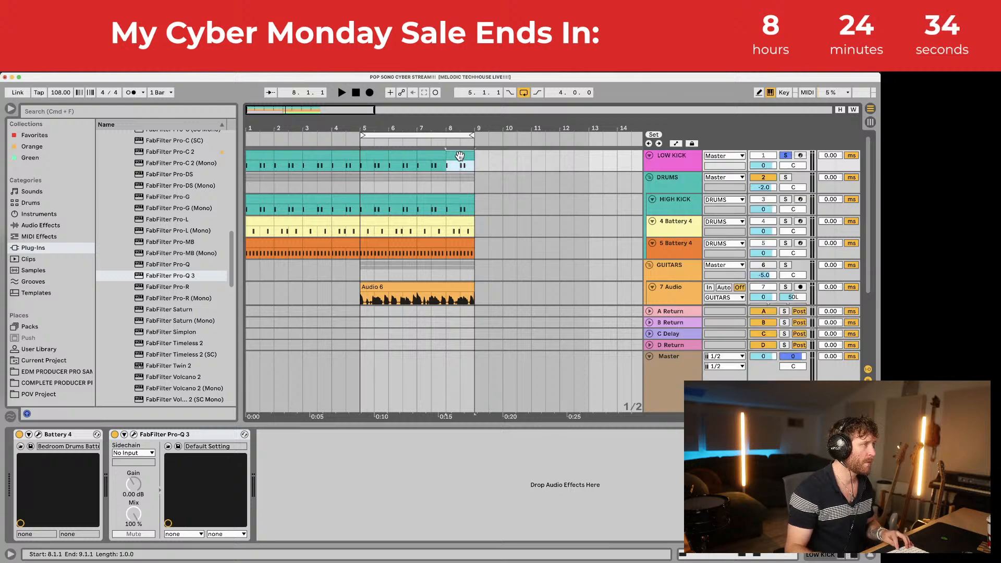
{"action": "left_click", "coordinate": [262, 157]}
{"action": "right_click", "coordinate": [263, 157]}
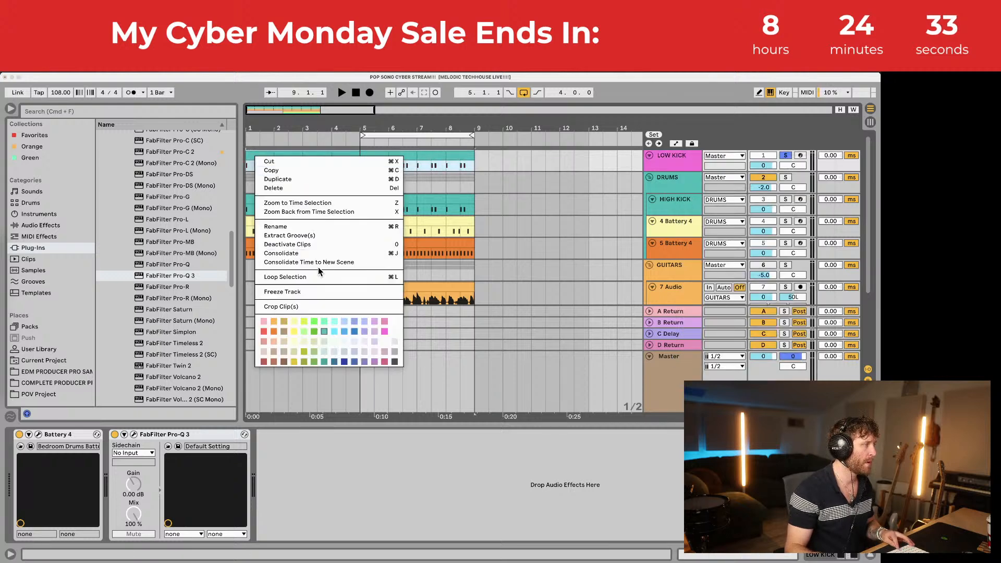
{"action": "left_click", "coordinate": [383, 329]}
Step: Solo the DRUMS group and play the drums back from bar 6
{"action": "left_click", "coordinate": [677, 178]}
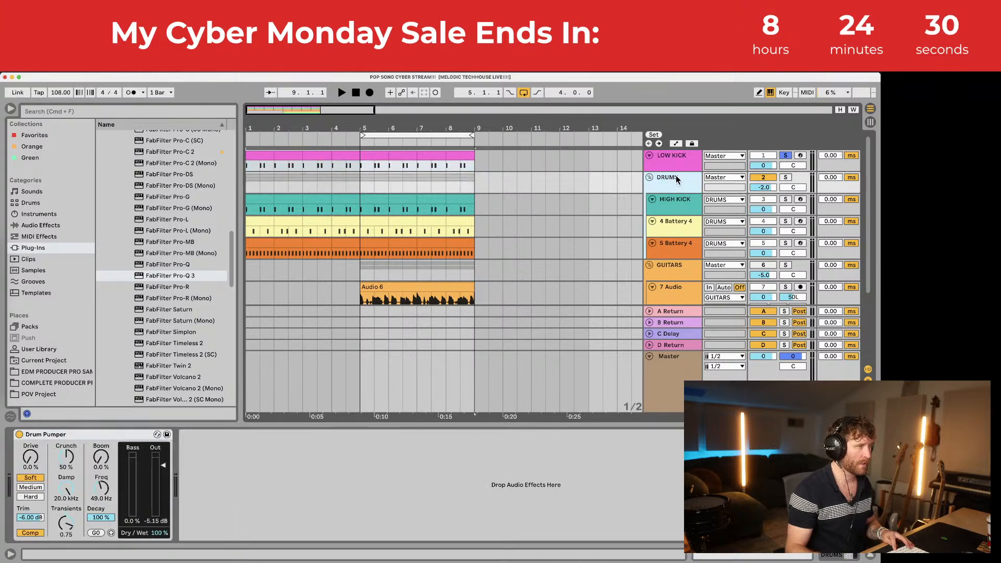
{"action": "left_click", "coordinate": [785, 178]}
{"action": "left_click", "coordinate": [375, 203]}
{"action": "key", "text": "space"}
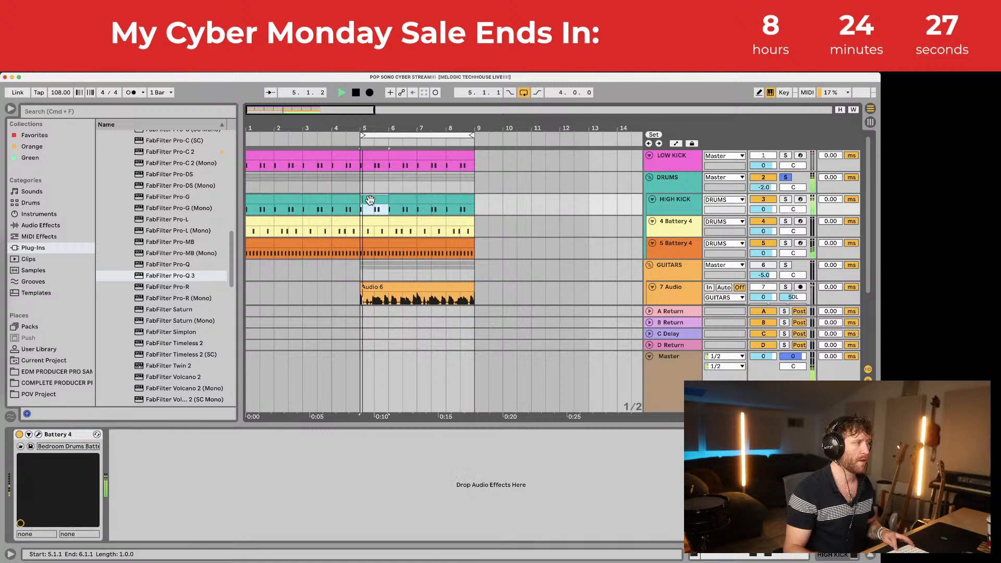
{"action": "left_click", "coordinate": [392, 194]}
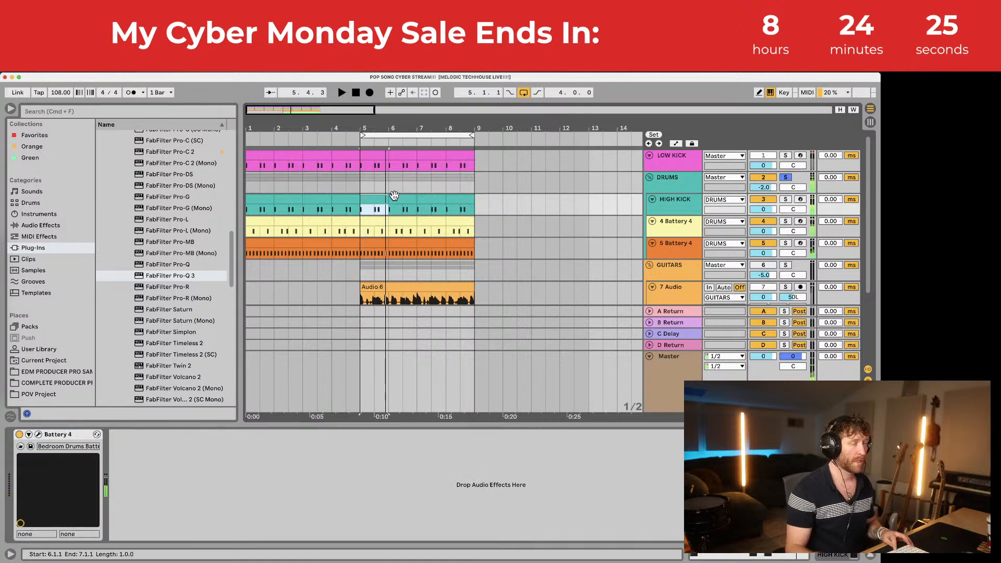
{"action": "key", "text": "space"}
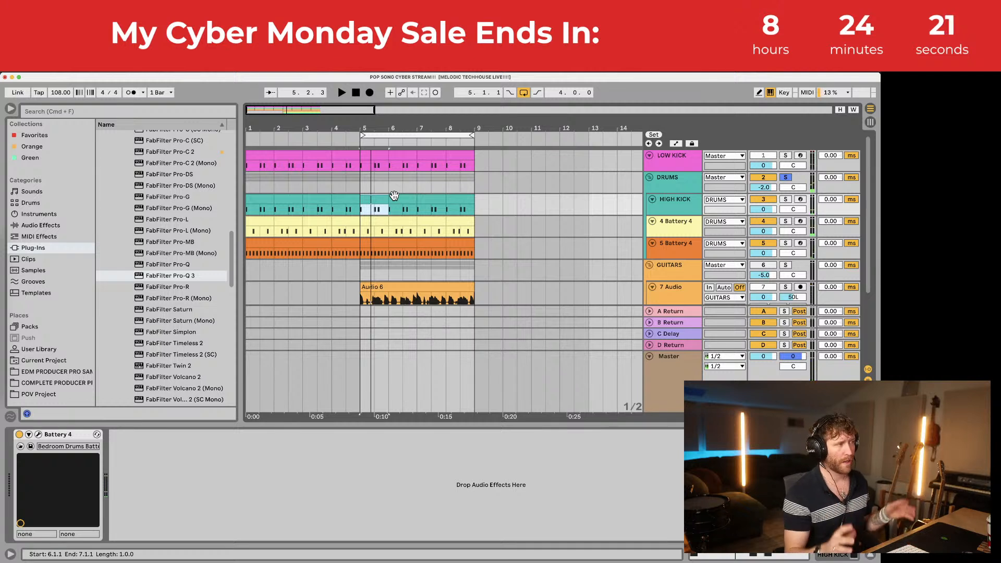
Step: Solo LOW KICK and lower its volume from -2.0 to -5.0 dB
{"action": "left_click", "coordinate": [675, 163]}
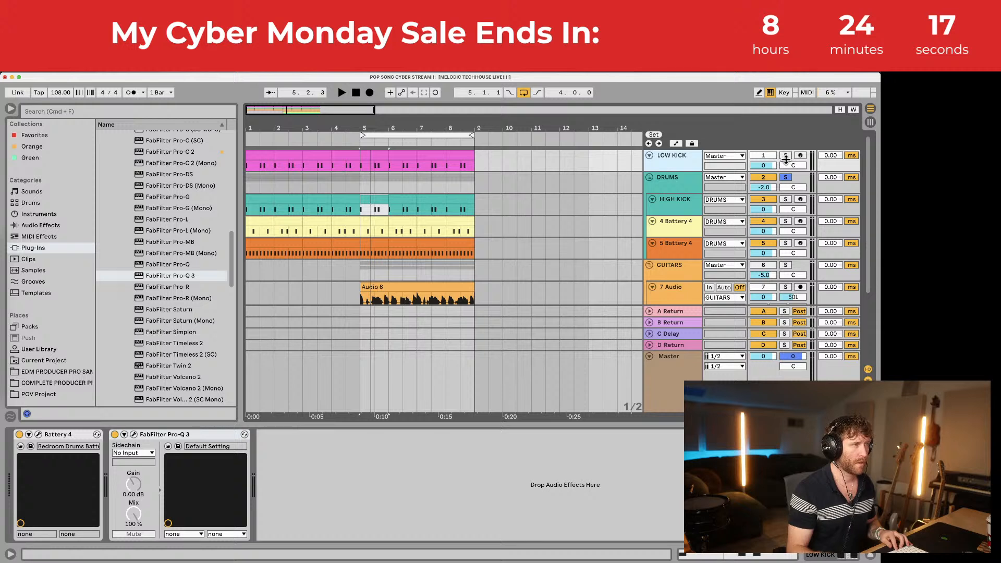
{"action": "left_click", "coordinate": [786, 157]}
{"action": "key", "text": "space"}
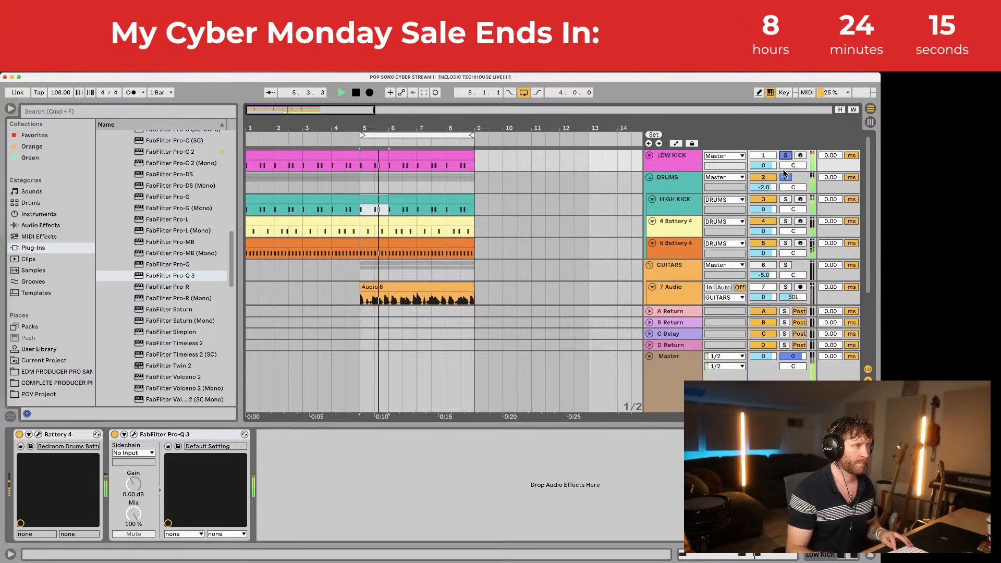
{"action": "key", "text": "space"}
{"action": "type", "text": "-5"}
{"action": "key", "text": "Return"}
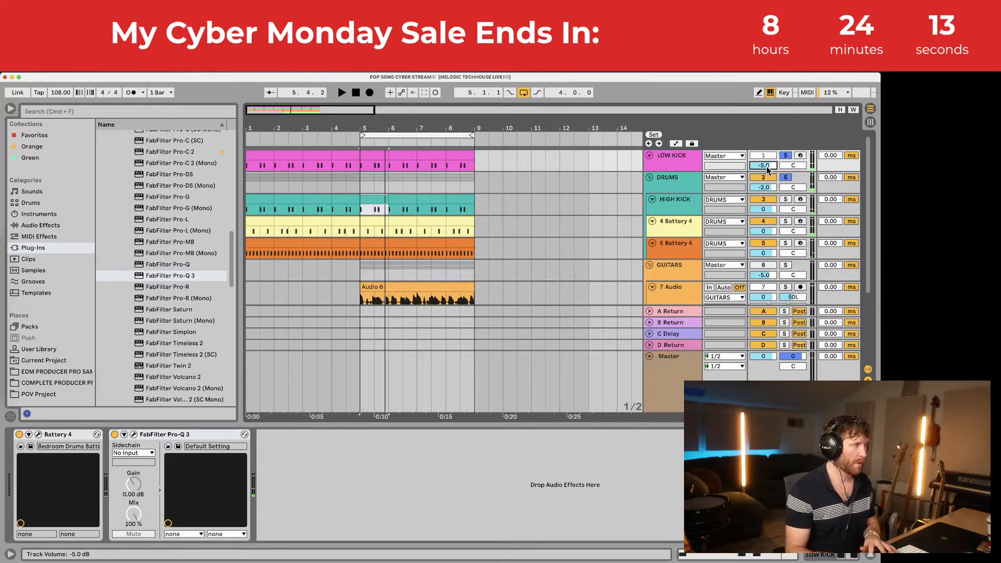
{"action": "key", "text": "space"}
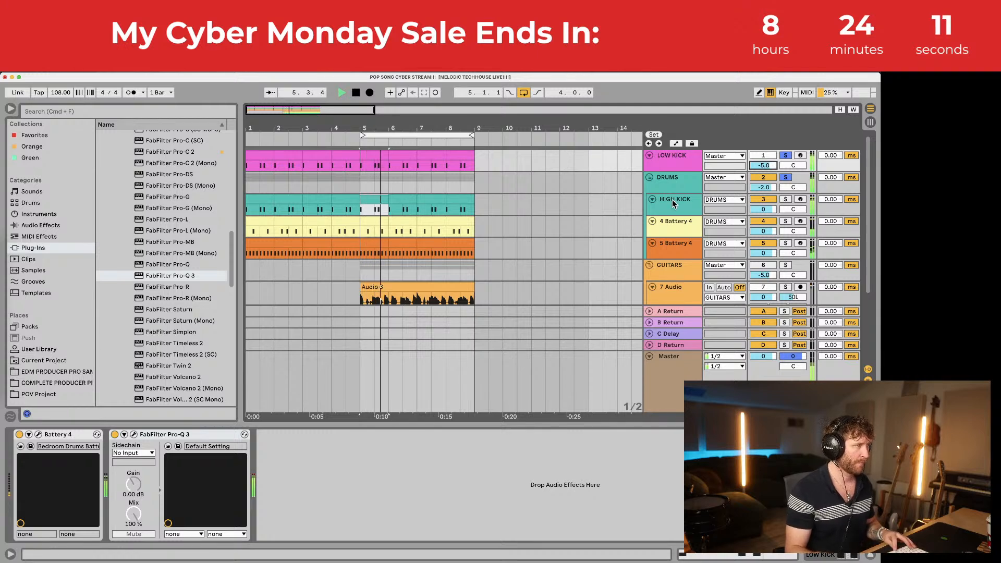
{"action": "key", "text": "space"}
{"action": "left_click", "coordinate": [699, 202]}
Step: Add FabFilter Pro-Q 3 after Battery 4 on HIGH KICK with a 24 dB/oct low cut near 180 Hz
{"action": "left_click_drag", "start_coordinate": [159, 282], "coordinate": [202, 454]}
{"action": "left_click_drag", "start_coordinate": [61, 197], "coordinate": [105, 221]}
{"action": "double_click", "coordinate": [67, 201]}
{"action": "key", "text": "space"}
{"action": "left_click", "coordinate": [131, 186]}
{"action": "left_click", "coordinate": [137, 213]}
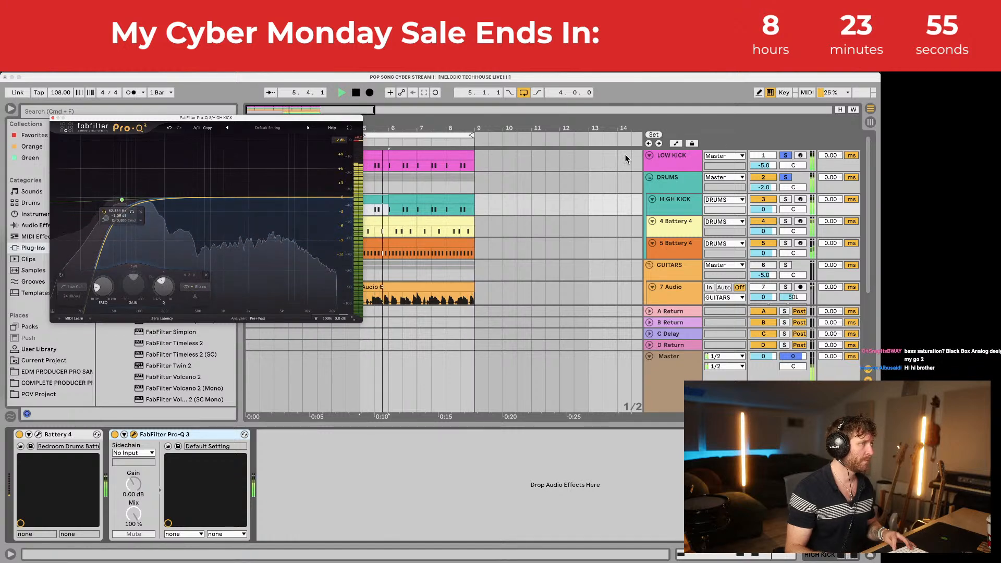
{"action": "key", "text": "space"}
{"action": "key", "text": "space"}
{"action": "key", "text": "space"}
{"action": "left_click", "coordinate": [52, 118]}
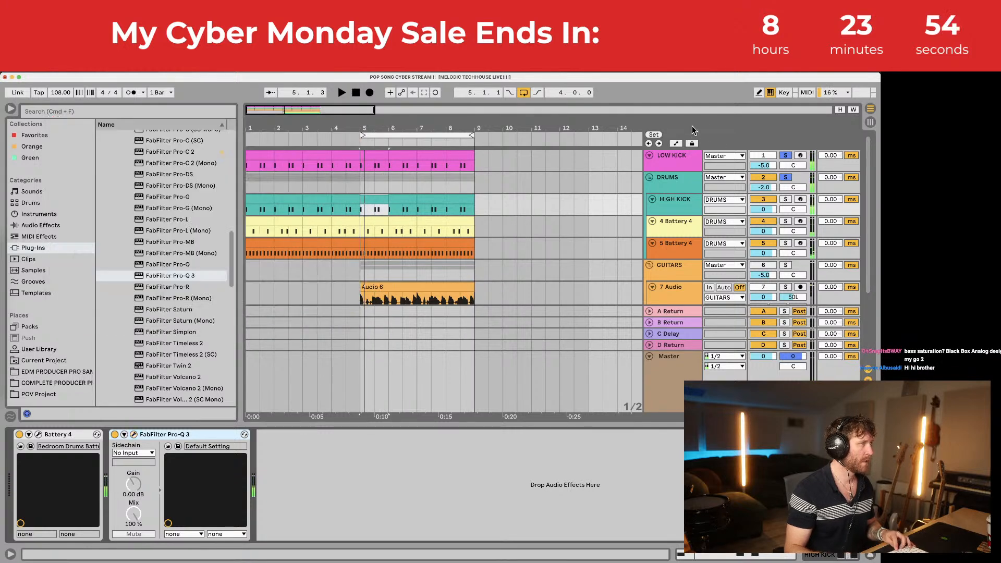
Step: Unsolo LOW KICK, play the full mix and select the LOW KICK track
{"action": "left_click", "coordinate": [785, 155]}
{"action": "key", "text": "space"}
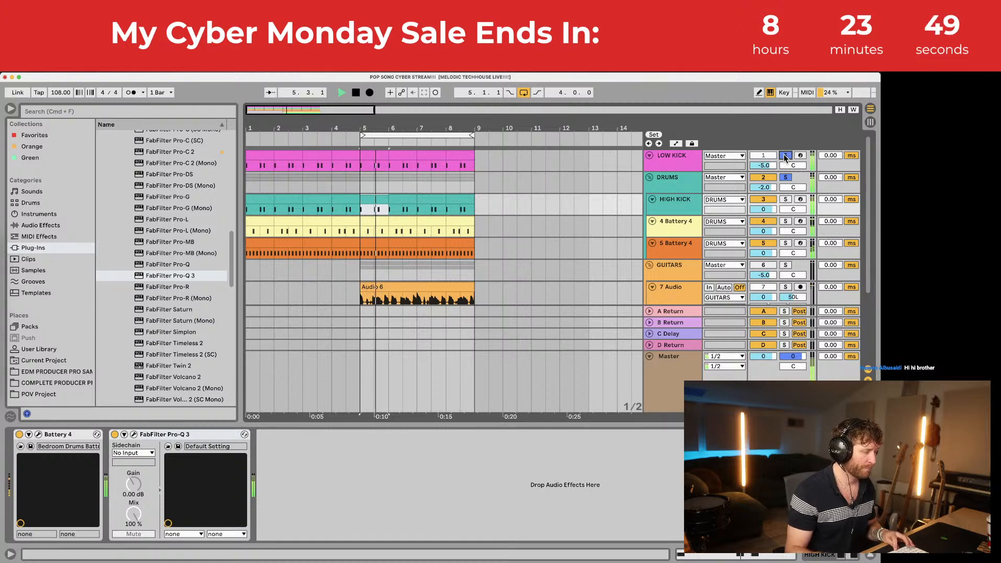
{"action": "left_click", "coordinate": [675, 156]}
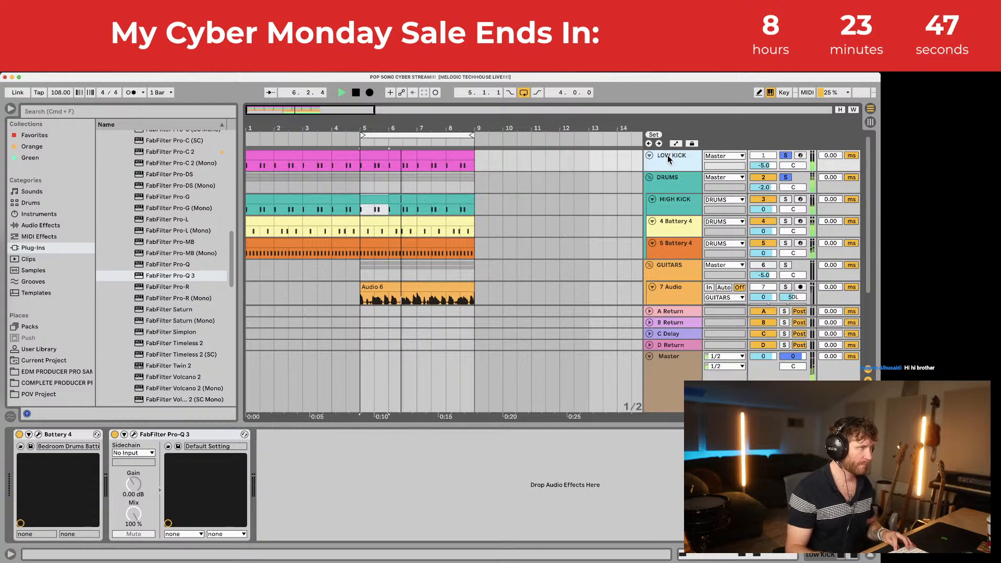
Step: Enlarge the track area and lower the 9 Audio vocal's delay send to about -15.6 dB
{"action": "scroll", "coordinate": [518, 228], "scroll_direction": "down", "scroll_amount": 4}
{"action": "key", "text": "space"}
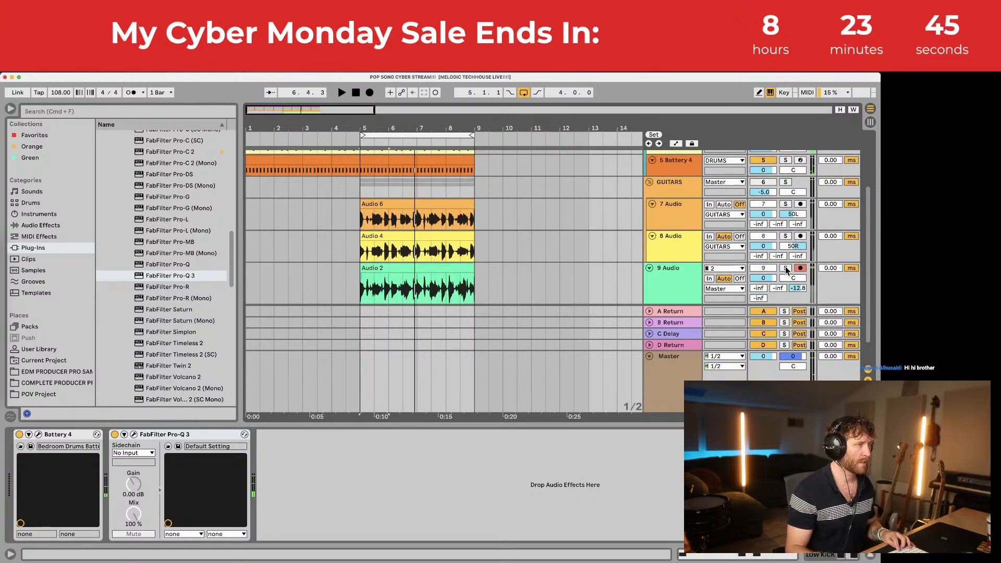
{"action": "key", "text": "space"}
{"action": "left_click", "coordinate": [681, 276]}
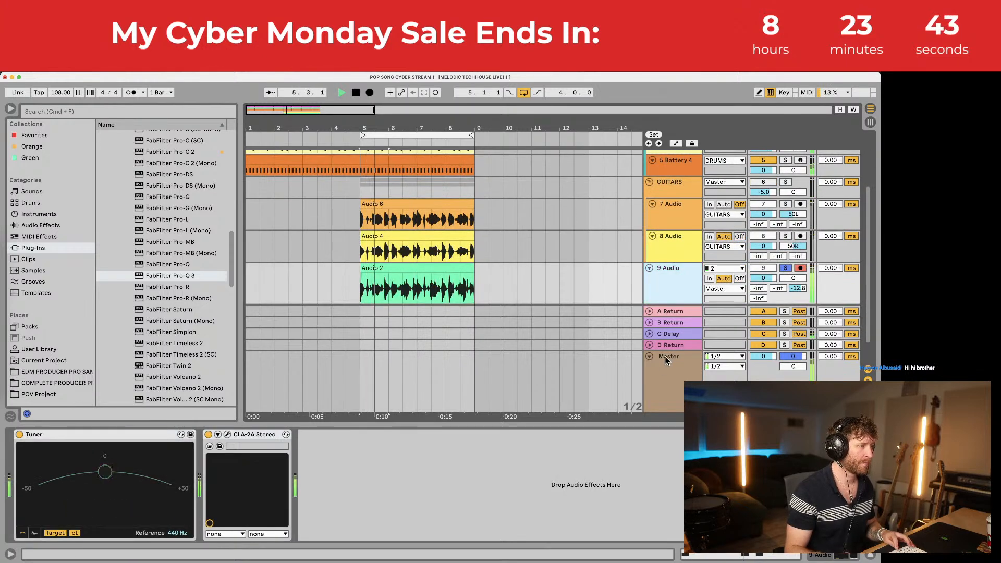
{"action": "left_click_drag", "start_coordinate": [673, 351], "coordinate": [673, 381]}
{"action": "double_click", "coordinate": [678, 274]}
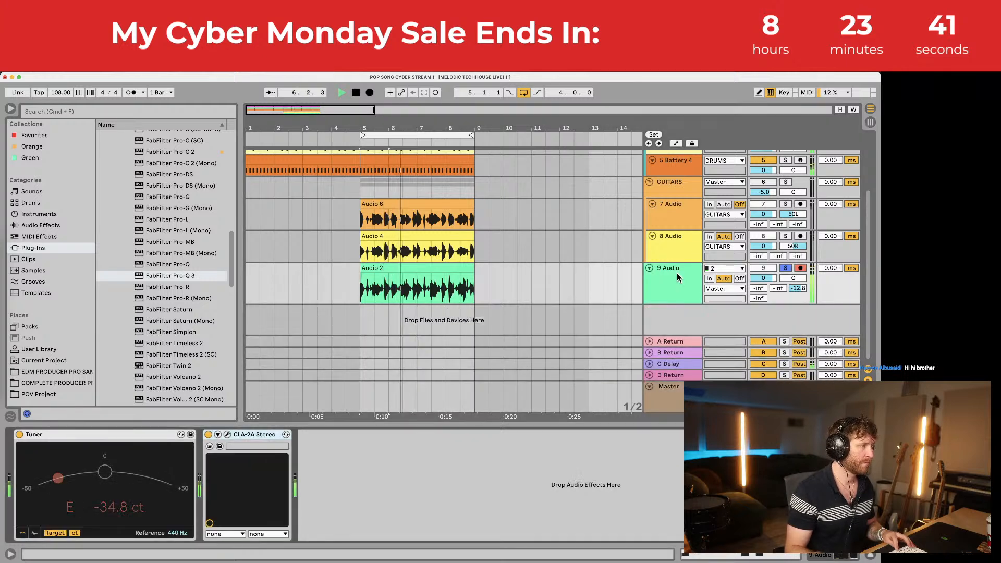
{"action": "left_click", "coordinate": [676, 188]}
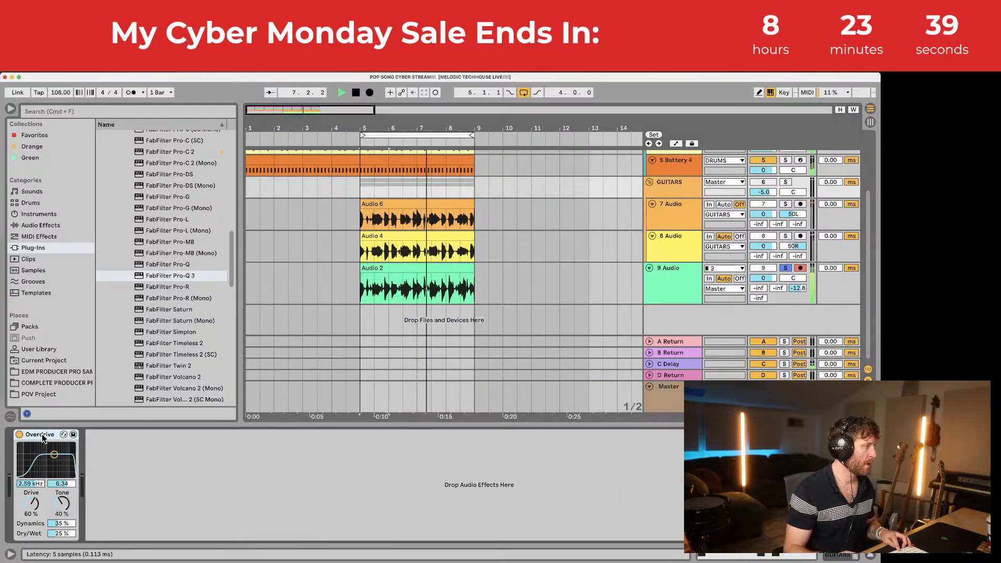
{"action": "left_click", "coordinate": [389, 289]}
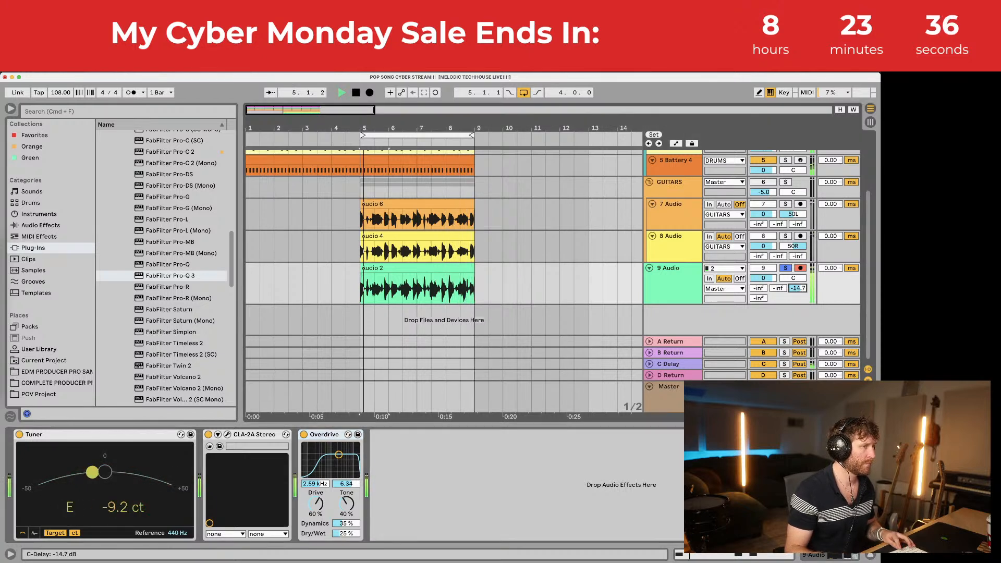
{"action": "left_click_drag", "start_coordinate": [795, 289], "coordinate": [797, 287]}
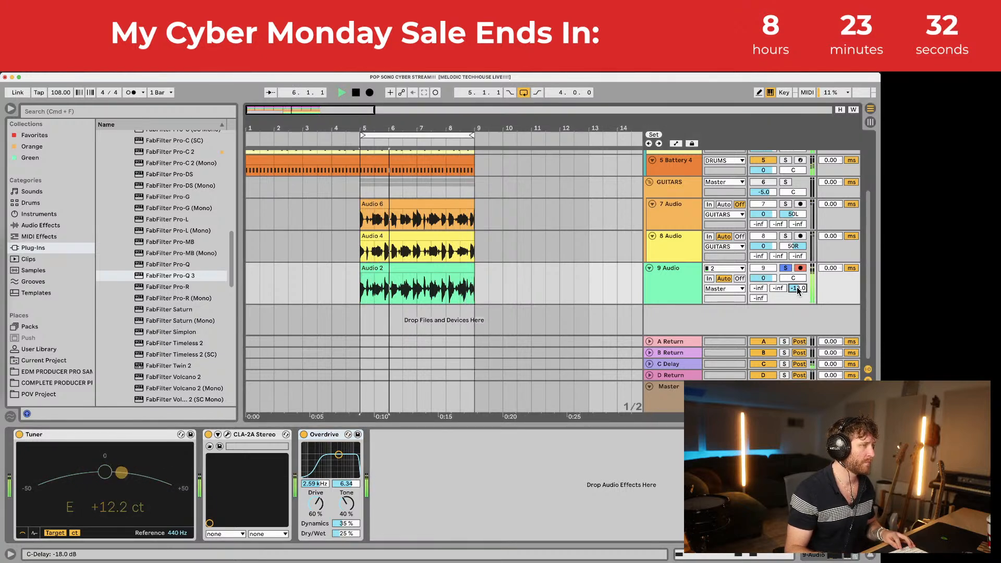
Step: Set the C Delay right time to 55.3 ms, enable Ping Pong, and lower its filter to about 592 Hz
{"action": "left_click", "coordinate": [677, 364]}
{"action": "left_click_drag", "start_coordinate": [31, 474], "coordinate": [32, 485]}
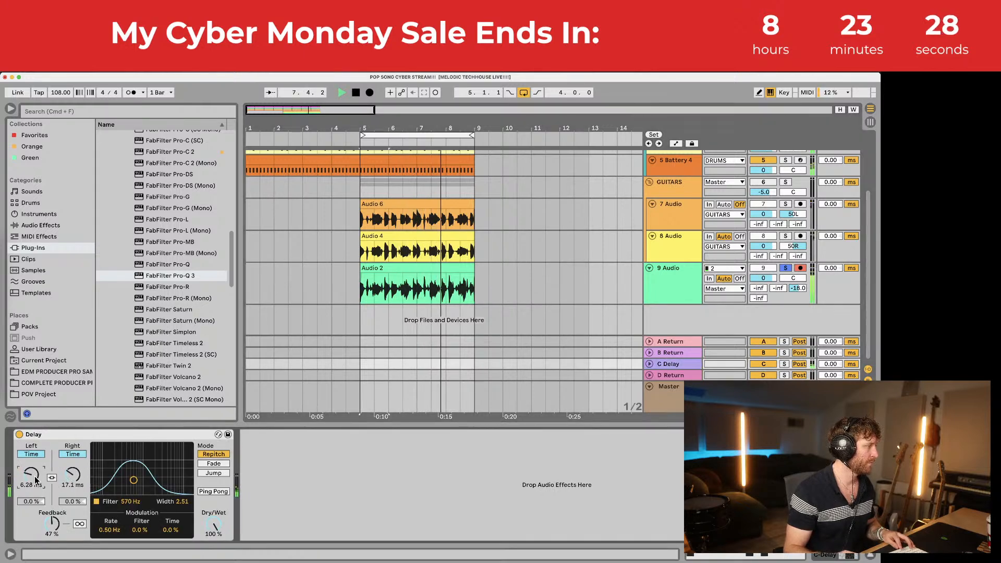
{"action": "left_click_drag", "start_coordinate": [72, 474], "coordinate": [72, 477]}
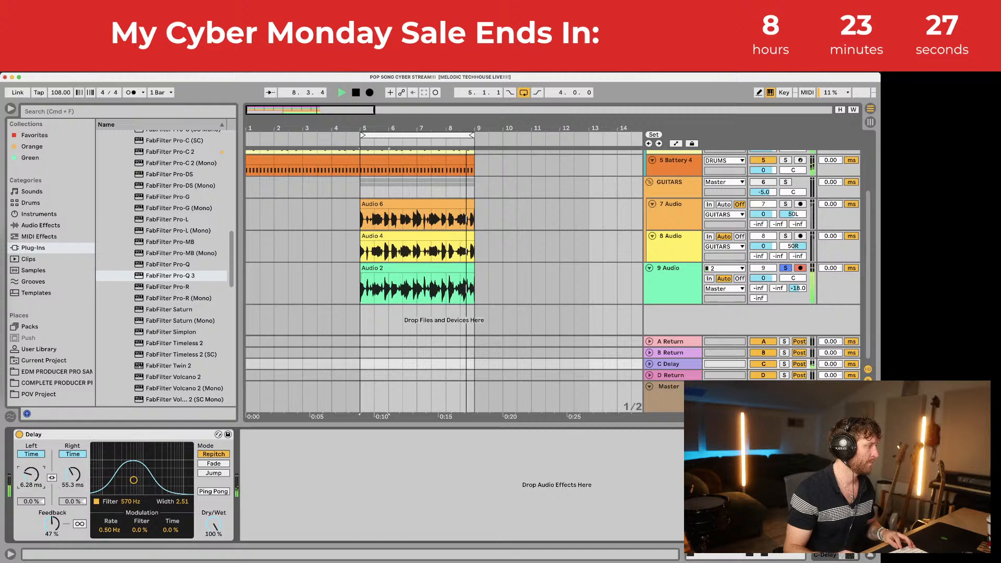
{"action": "left_click_drag", "start_coordinate": [134, 479], "coordinate": [143, 455]}
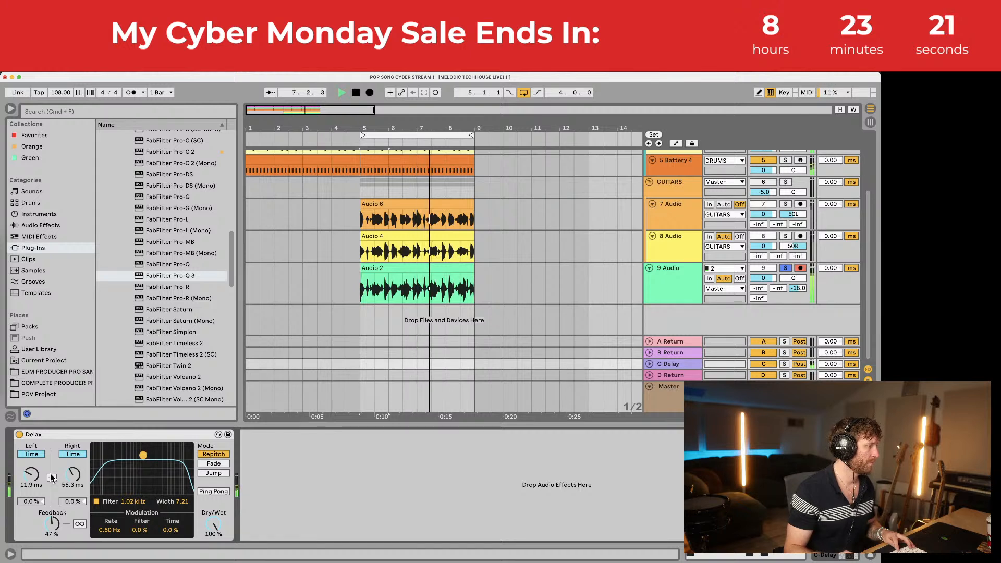
{"action": "left_click_drag", "start_coordinate": [31, 474], "coordinate": [32, 471]}
{"action": "left_click", "coordinate": [213, 492]}
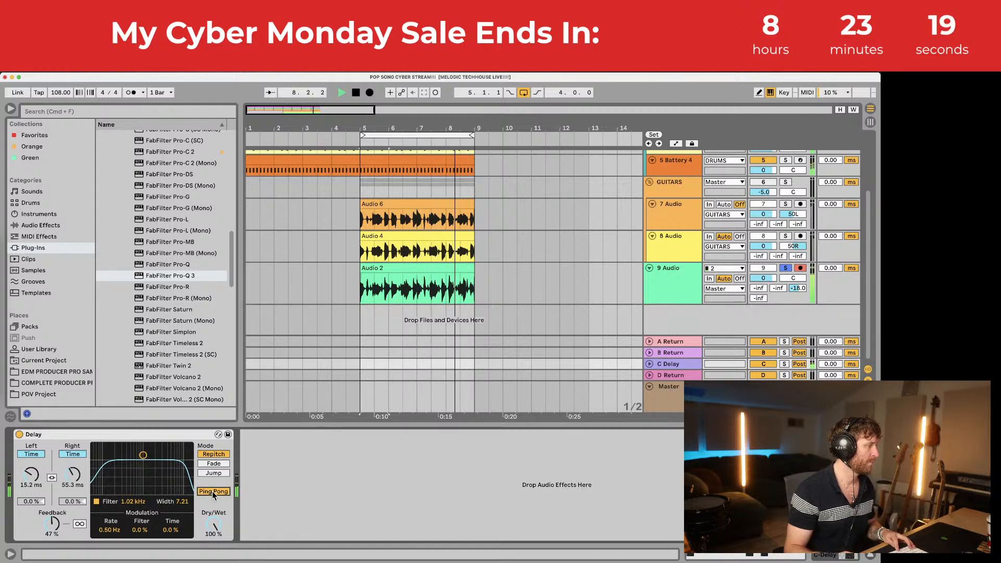
{"action": "left_click_drag", "start_coordinate": [143, 456], "coordinate": [142, 455]}
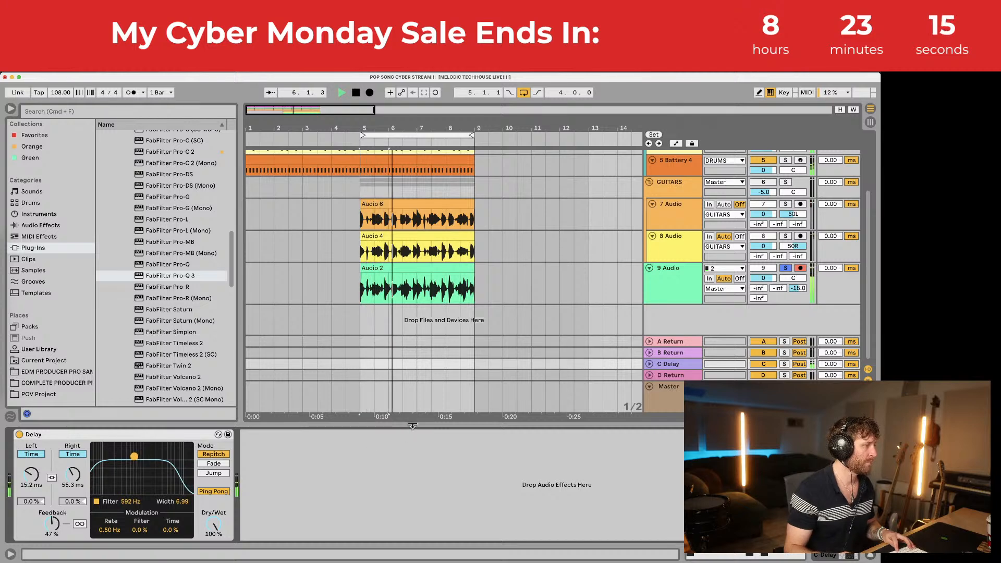
{"action": "left_click_drag", "start_coordinate": [413, 426], "coordinate": [412, 542]}
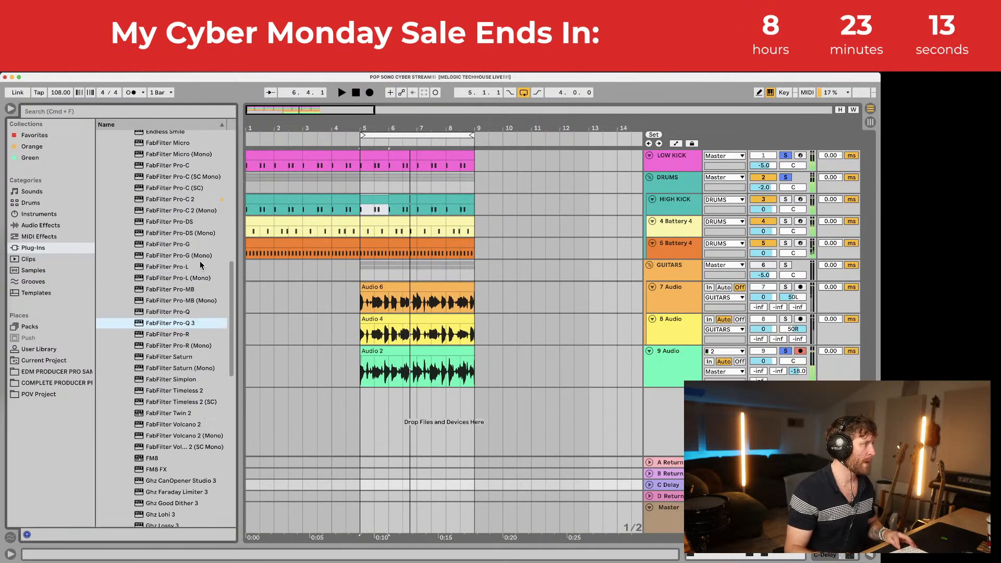
{"action": "scroll", "coordinate": [201, 266], "scroll_direction": "down", "scroll_amount": 3}
Step: Add FabFilter Pro-MB to 9 Audio with its first band widened and raised
{"action": "scroll", "coordinate": [201, 266], "scroll_direction": "up", "scroll_amount": 3}
{"action": "left_click_drag", "start_coordinate": [174, 291], "coordinate": [431, 365]}
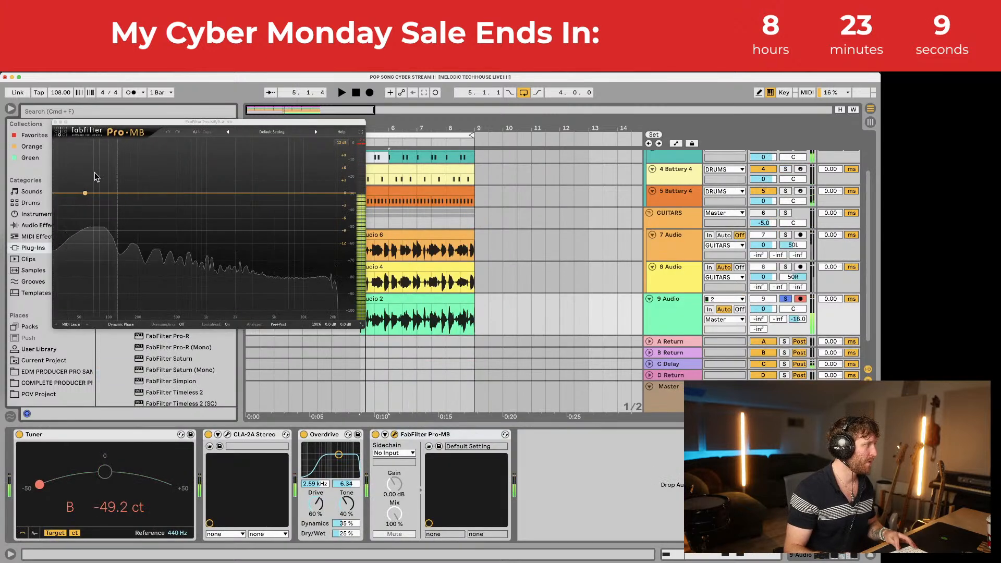
{"action": "left_click_drag", "start_coordinate": [124, 192], "coordinate": [100, 158]}
{"action": "key", "text": "space"}
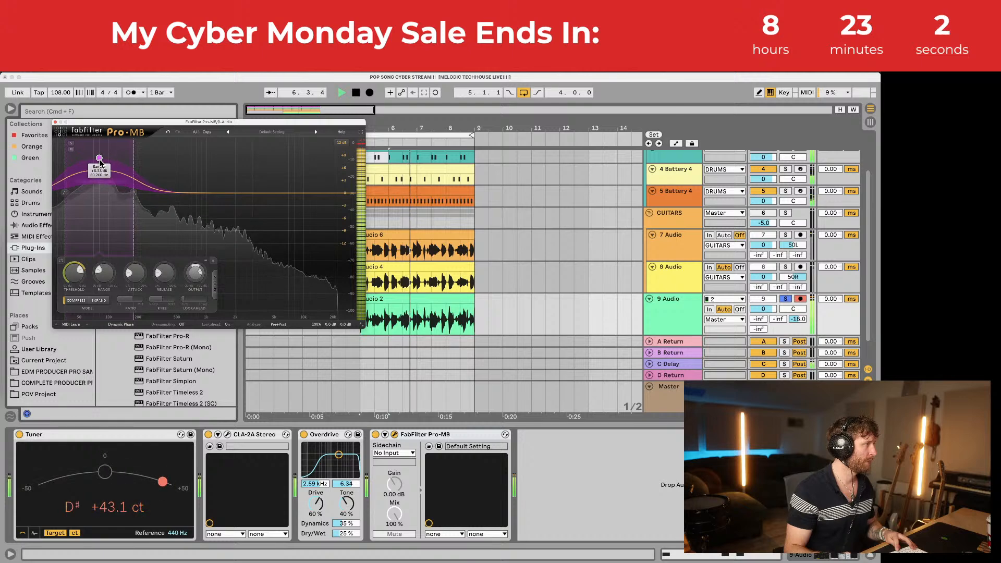
{"action": "left_click", "coordinate": [55, 122]}
Step: Set the 9 Audio track volume to -1.0 dB and solo it
{"action": "scroll", "coordinate": [570, 284], "scroll_direction": "down", "scroll_amount": 1}
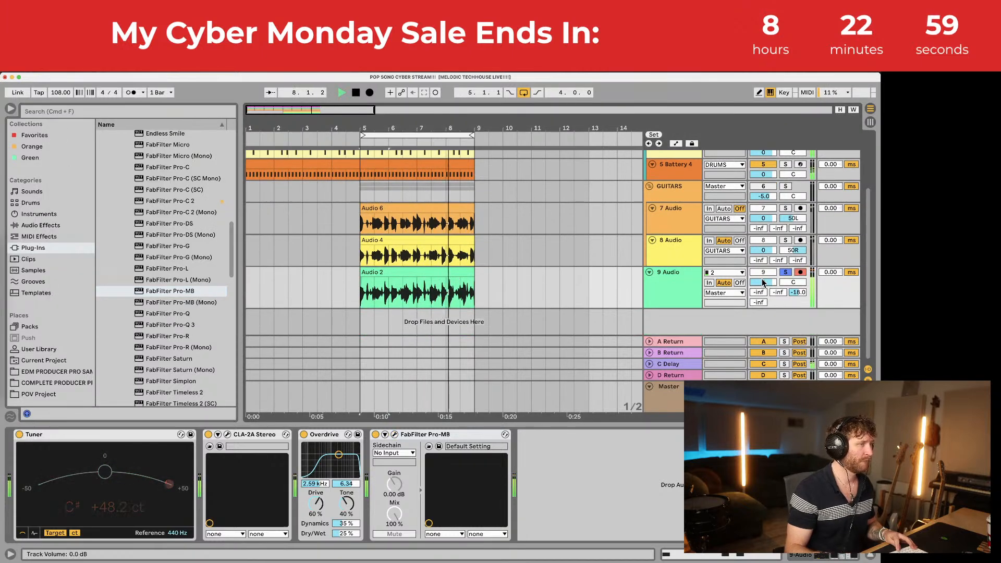
{"action": "left_click_drag", "start_coordinate": [762, 280], "coordinate": [763, 282]}
{"action": "left_click", "coordinate": [680, 273]}
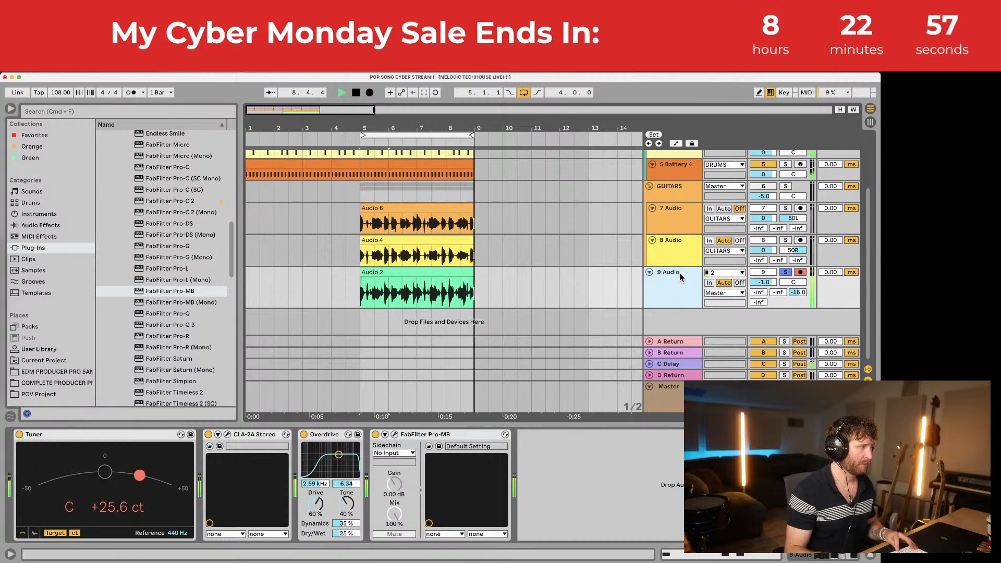
{"action": "left_click", "coordinate": [456, 275]}
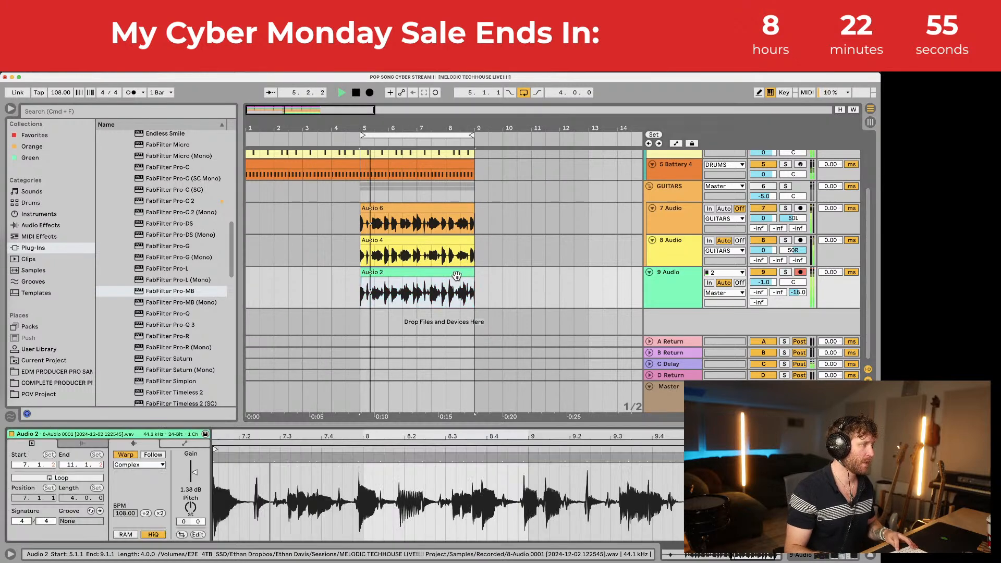
{"action": "key", "text": "space"}
{"action": "left_click", "coordinate": [785, 273]}
{"action": "key", "text": "space"}
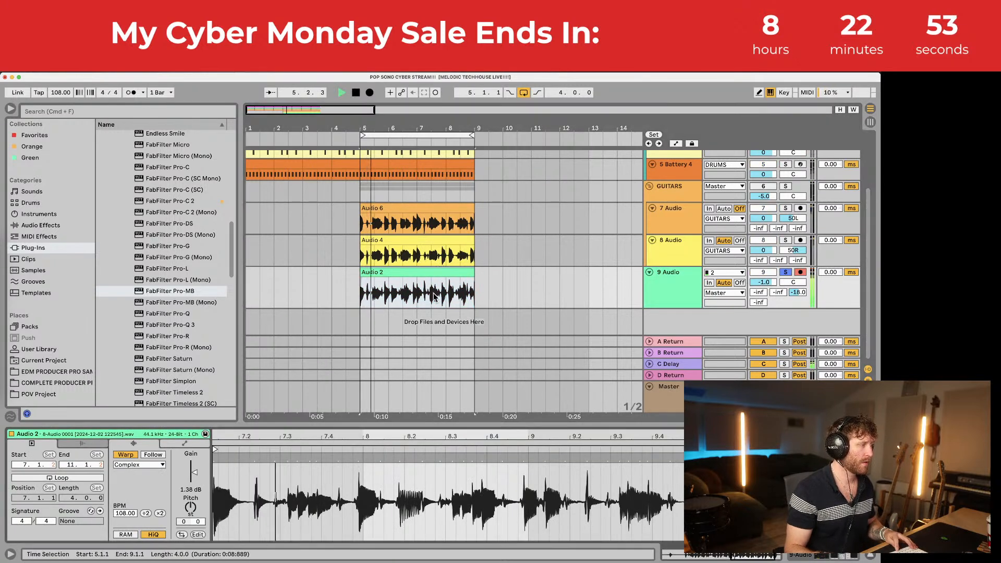
Step: Drop the vocal's C Delay send to -27.0 dB and warp Audio 2 in Beats mode, preserving transients
{"action": "mouse_move", "coordinate": [798, 292]}
{"action": "left_mouse_down"}
{"action": "mouse_move", "coordinate": [797, 312]}
{"action": "mouse_move", "coordinate": [794, 287]}
{"action": "left_mouse_up"}
{"action": "key", "text": "space"}
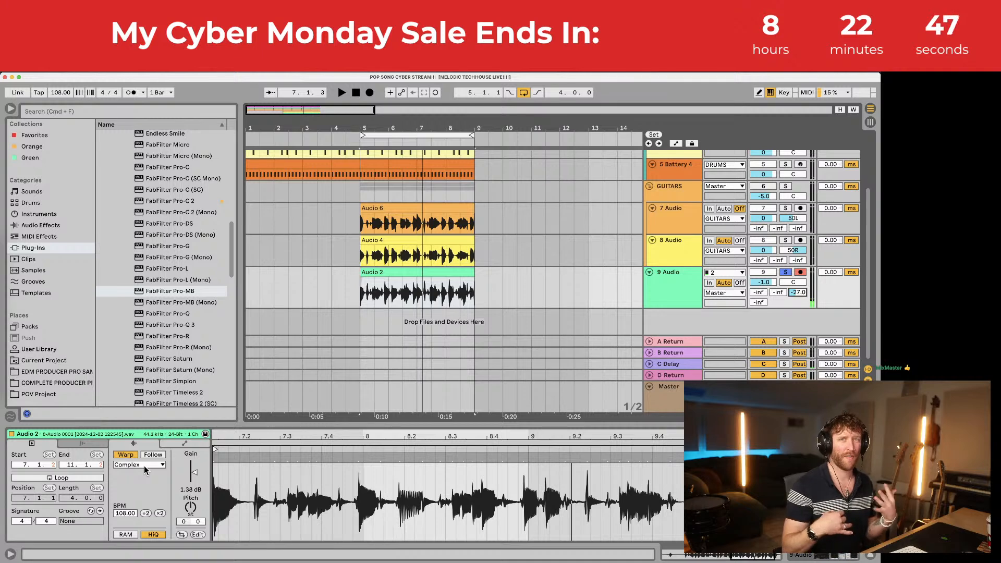
{"action": "left_click", "coordinate": [155, 465]}
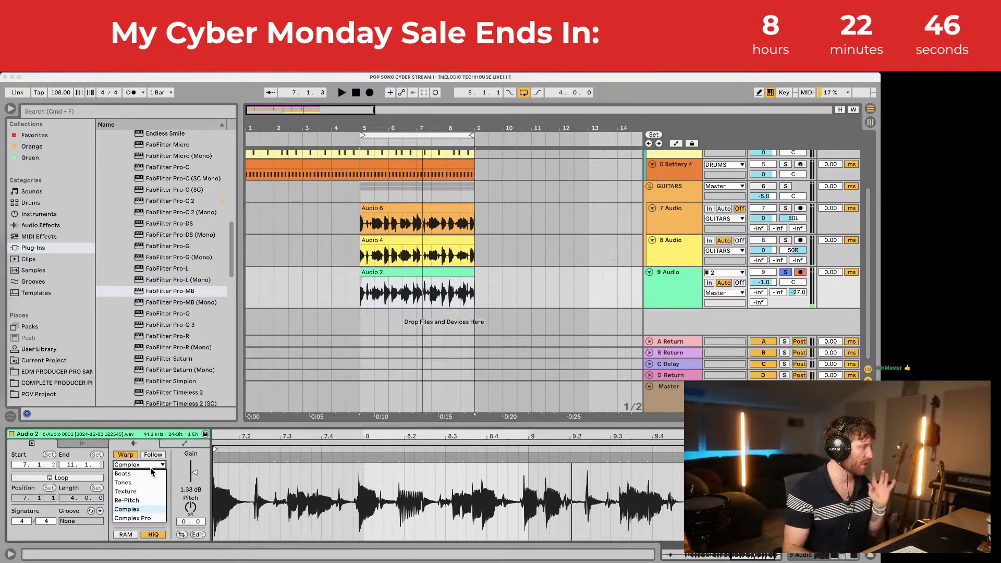
{"action": "left_click", "coordinate": [122, 474]}
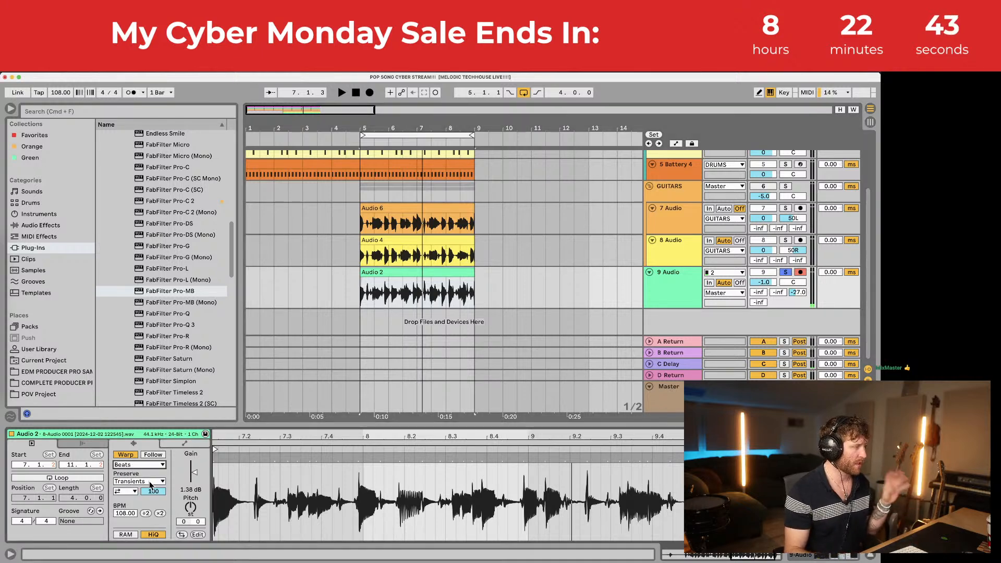
{"action": "left_click", "coordinate": [150, 483]}
{"action": "left_click", "coordinate": [155, 484]}
{"action": "left_click", "coordinate": [133, 492]}
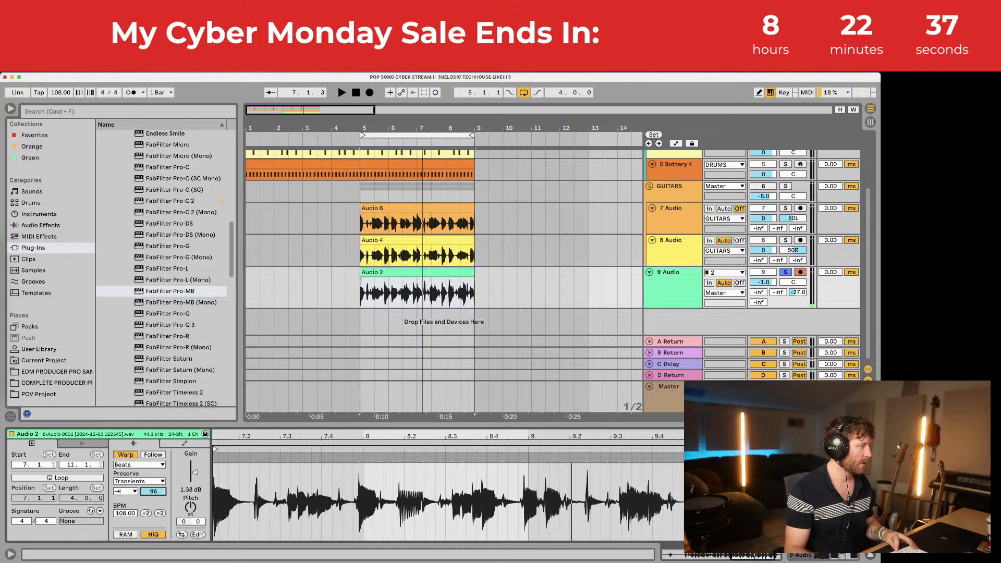
Step: Set the Beats transient envelope to 80, then solo the GUITARS group
{"action": "key", "text": "space"}
{"action": "left_click_drag", "start_coordinate": [153, 491], "coordinate": [153, 488]}
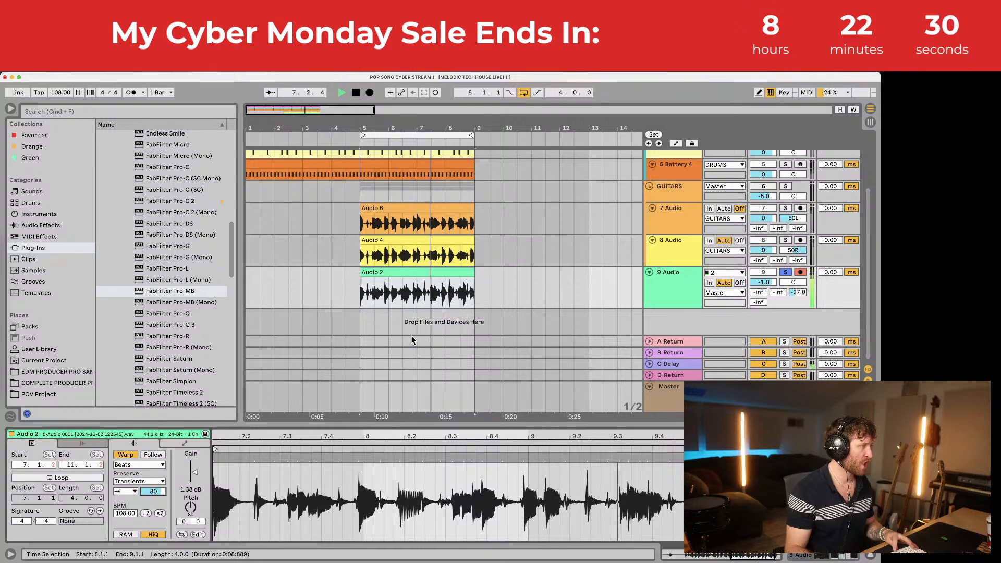
{"action": "key", "text": "space"}
{"action": "left_click", "coordinate": [786, 186]}
{"action": "key", "text": "space"}
Step: Add the Chorus Classic preset after the Overdrive on GUITARS, then unsolo the group
{"action": "double_click", "coordinate": [669, 186]}
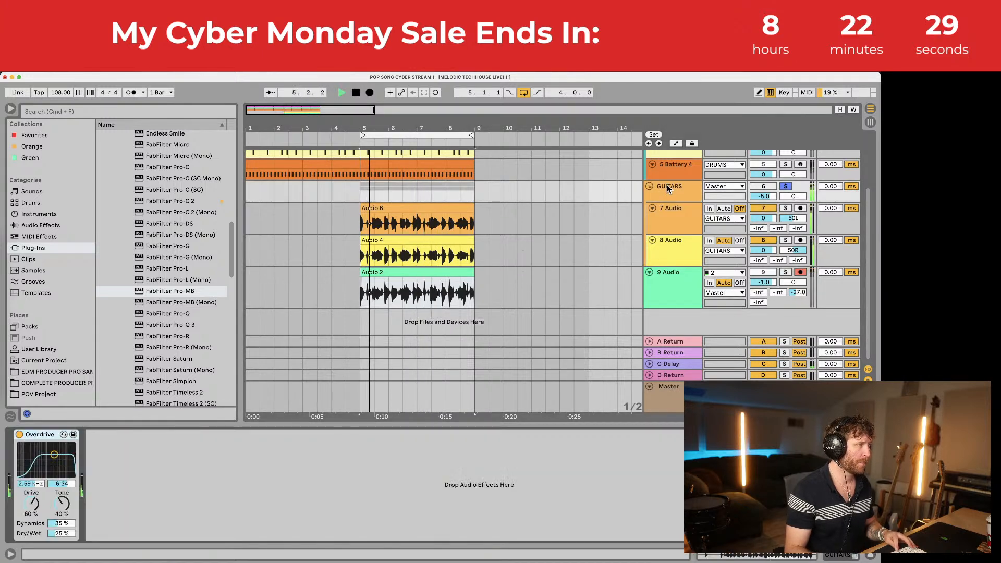
{"action": "left_click", "coordinate": [41, 225]}
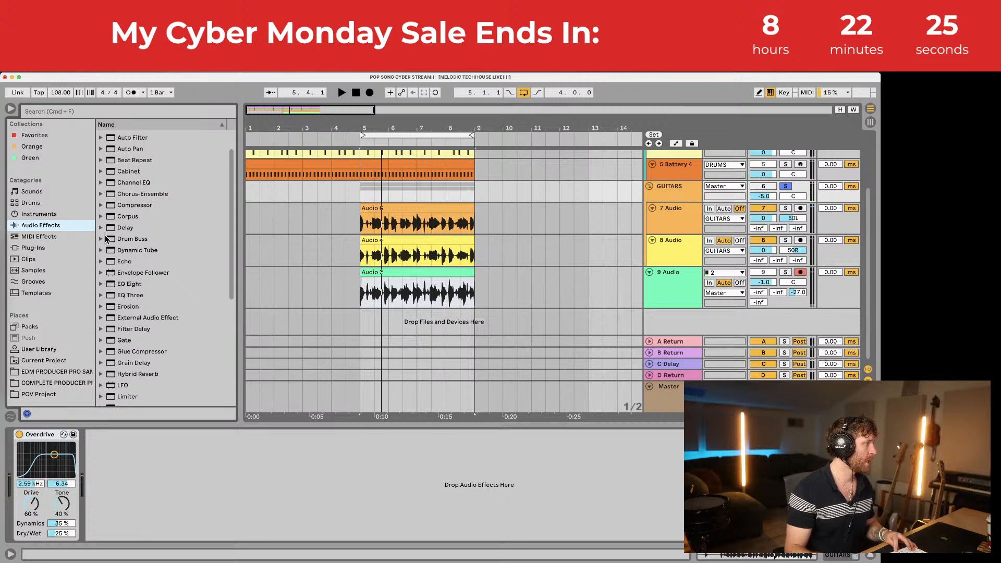
{"action": "left_click", "coordinate": [101, 194]}
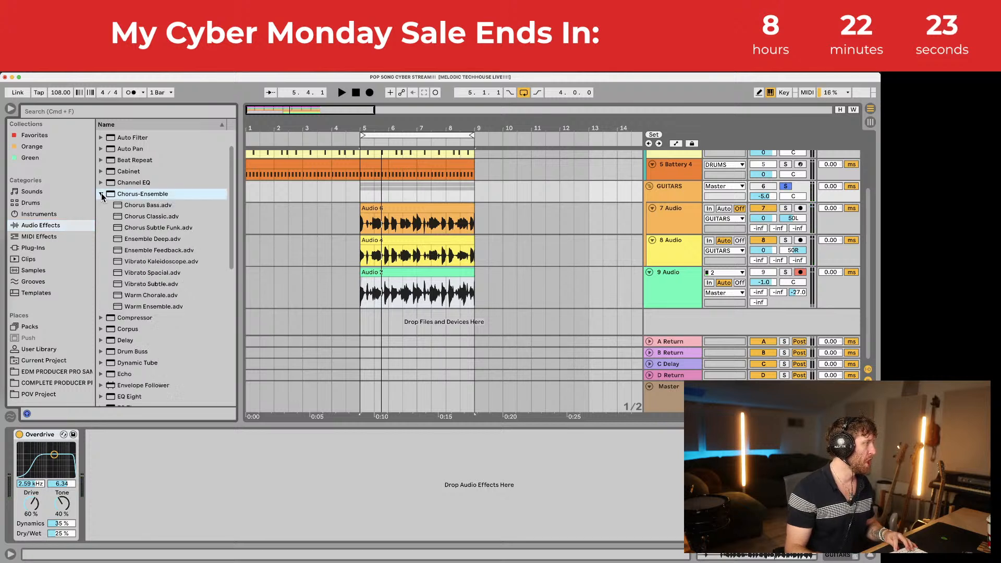
{"action": "left_click", "coordinate": [140, 217]}
{"action": "left_click_drag", "start_coordinate": [173, 470], "coordinate": [173, 474]}
{"action": "key", "text": "space"}
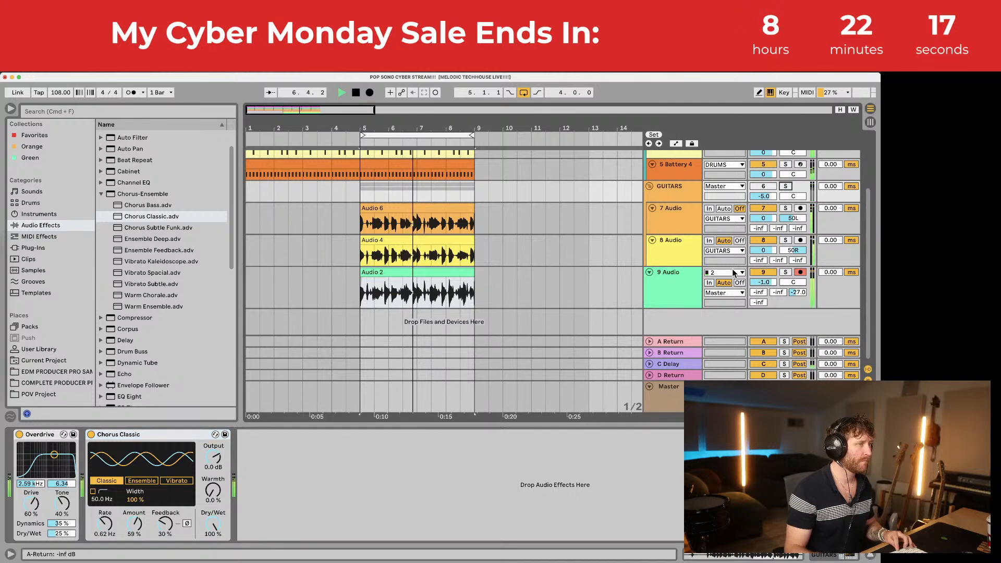
{"action": "left_click", "coordinate": [786, 187]}
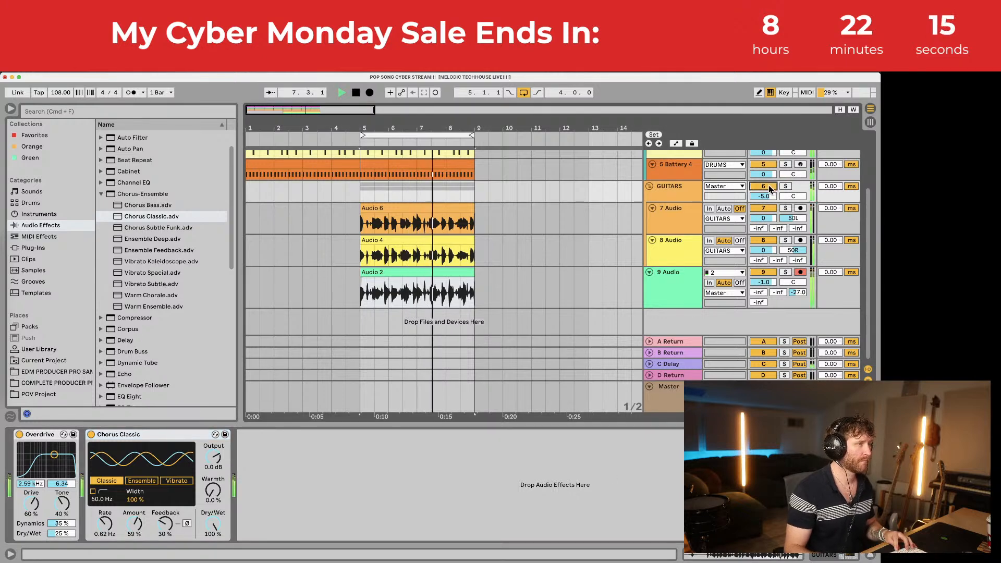
{"action": "left_click", "coordinate": [642, 425]}
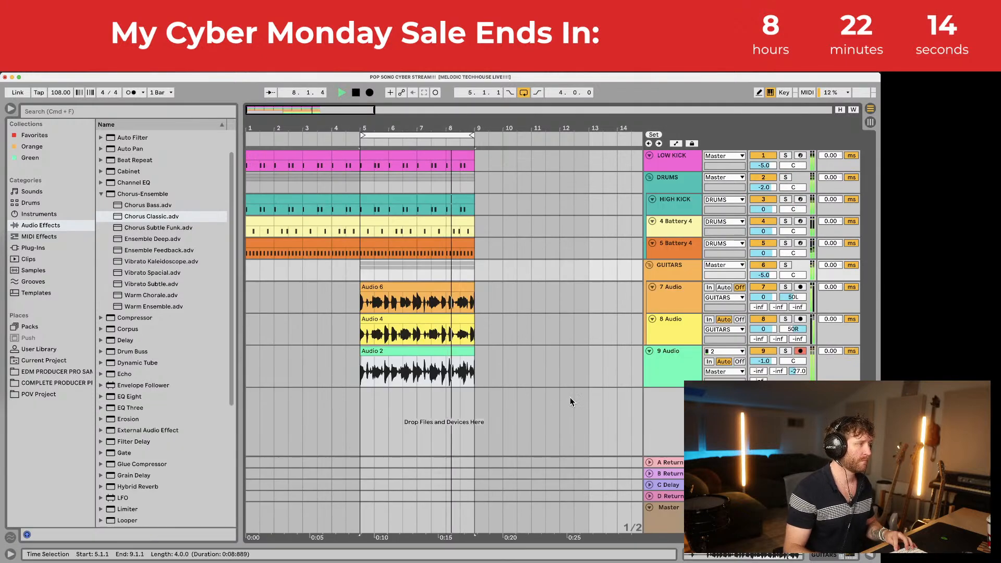
{"action": "left_click", "coordinate": [402, 350]}
Step: Paste the Audio 2 vocal clip at bar 1 on track 9 and lower GUITARS to -6.9 dB
{"action": "left_click", "coordinate": [248, 355]}
{"action": "key", "text": "super+v"}
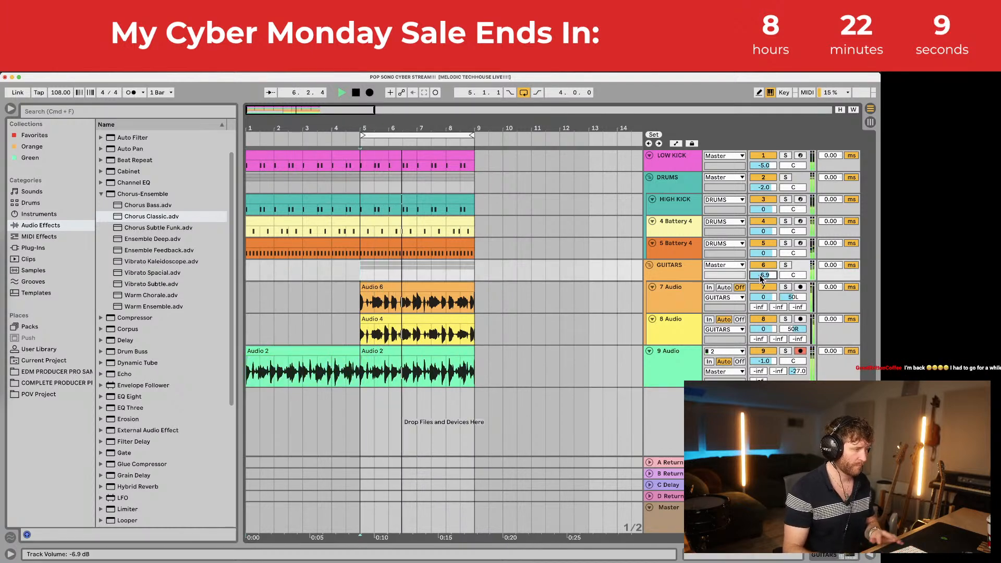
{"action": "left_click_drag", "start_coordinate": [762, 275], "coordinate": [759, 277]}
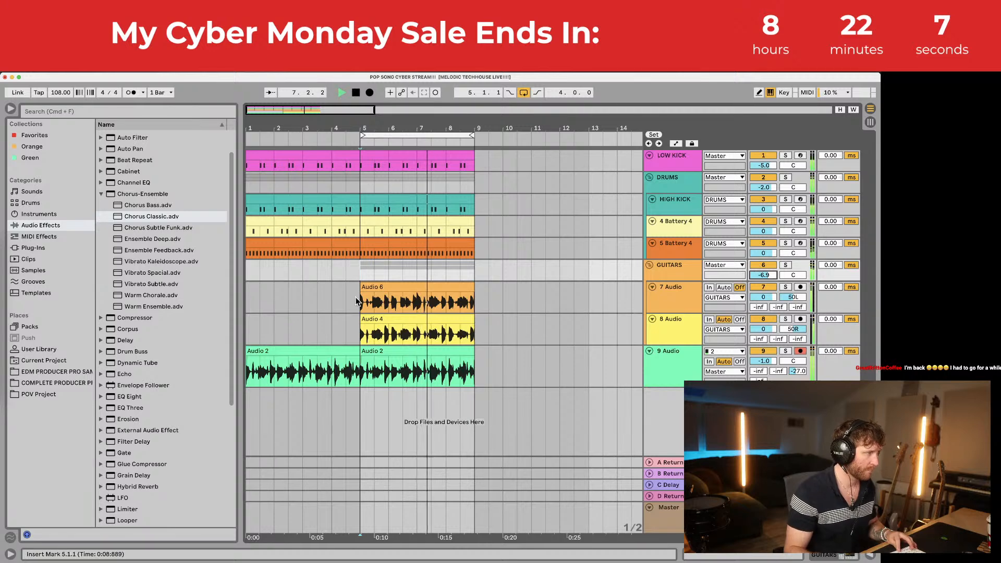
{"action": "key", "text": "space"}
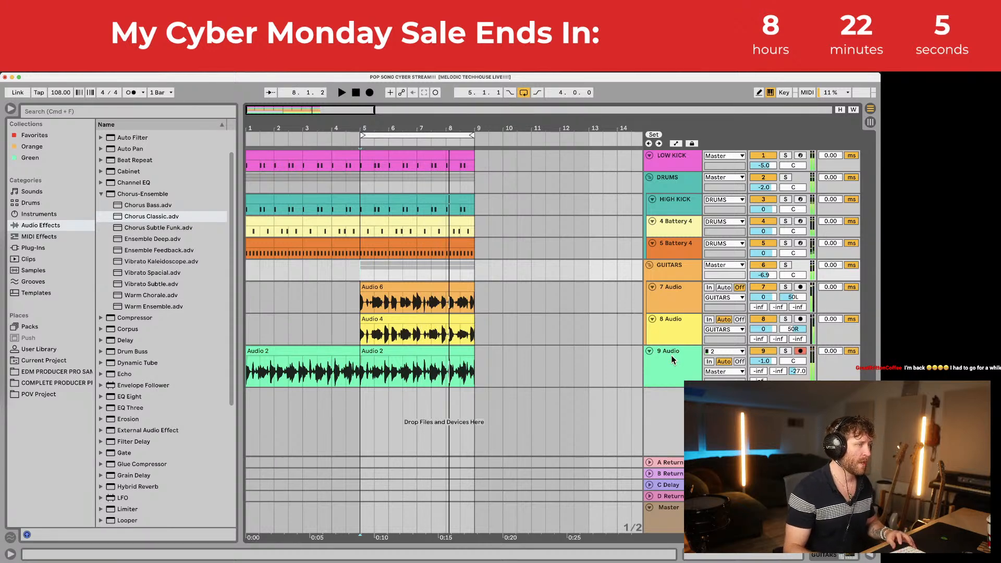
Step: Show the 9 Audio device chain, set playback start at bar 5, and pick Compressor in the browser
{"action": "double_click", "coordinate": [671, 353]}
{"action": "scroll", "coordinate": [785, 313], "scroll_direction": "down", "scroll_amount": 3}
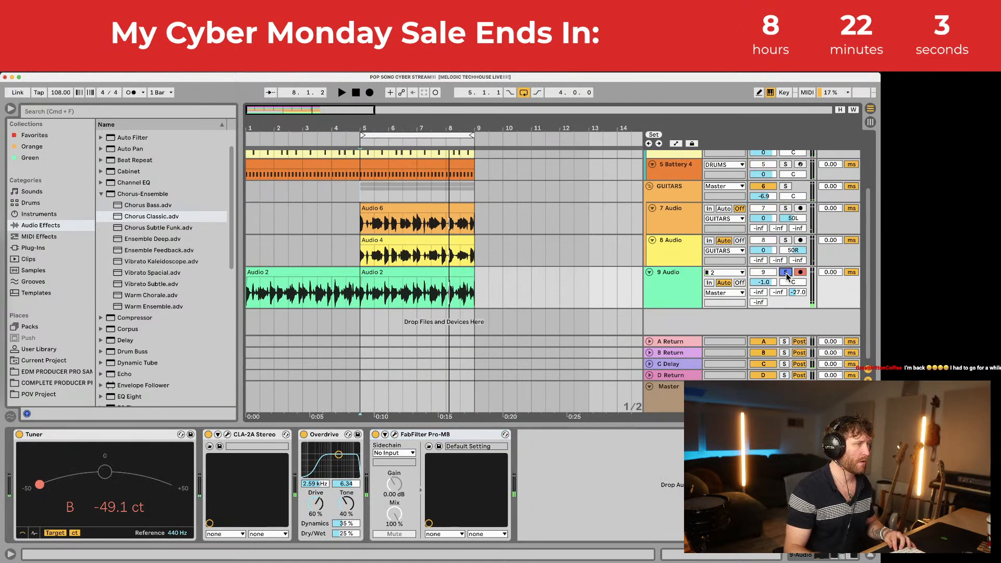
{"action": "key", "text": "space"}
{"action": "scroll", "coordinate": [788, 266], "scroll_direction": "up", "scroll_amount": 3}
{"action": "scroll", "coordinate": [756, 214], "scroll_direction": "down", "scroll_amount": 3}
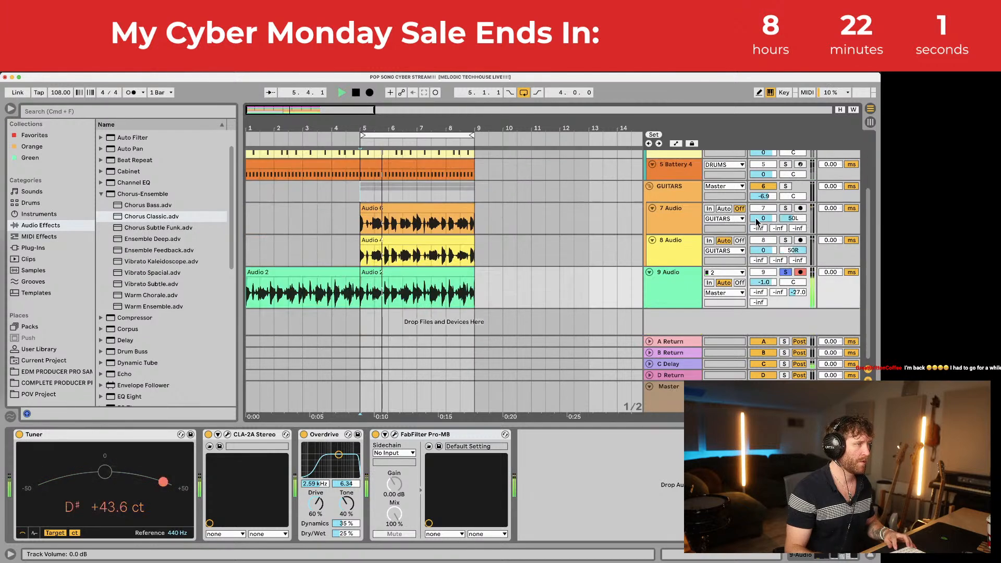
{"action": "key", "text": "space"}
{"action": "left_click", "coordinate": [369, 295]}
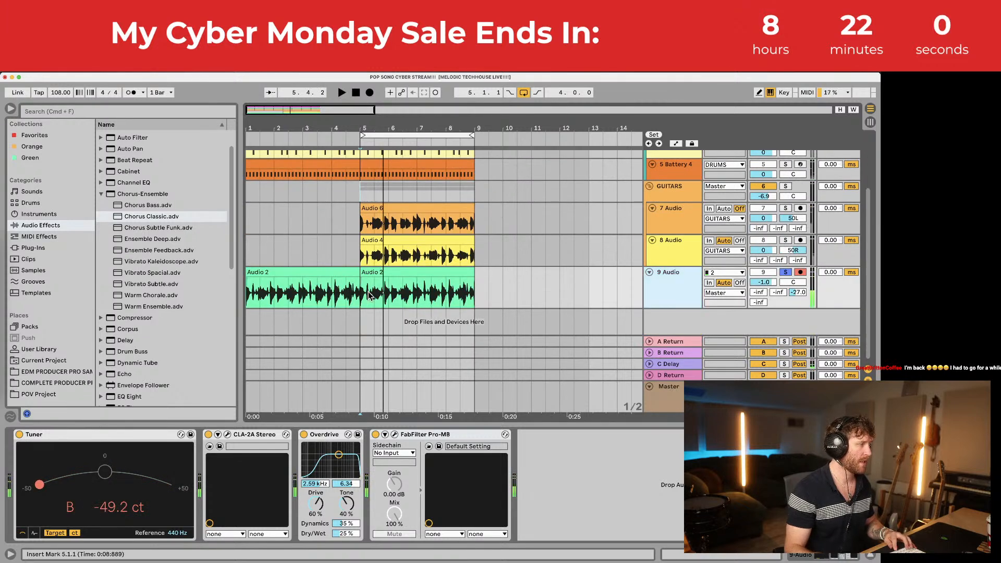
{"action": "left_click", "coordinate": [102, 194]}
{"action": "scroll", "coordinate": [552, 219], "scroll_direction": "up", "scroll_amount": 3}
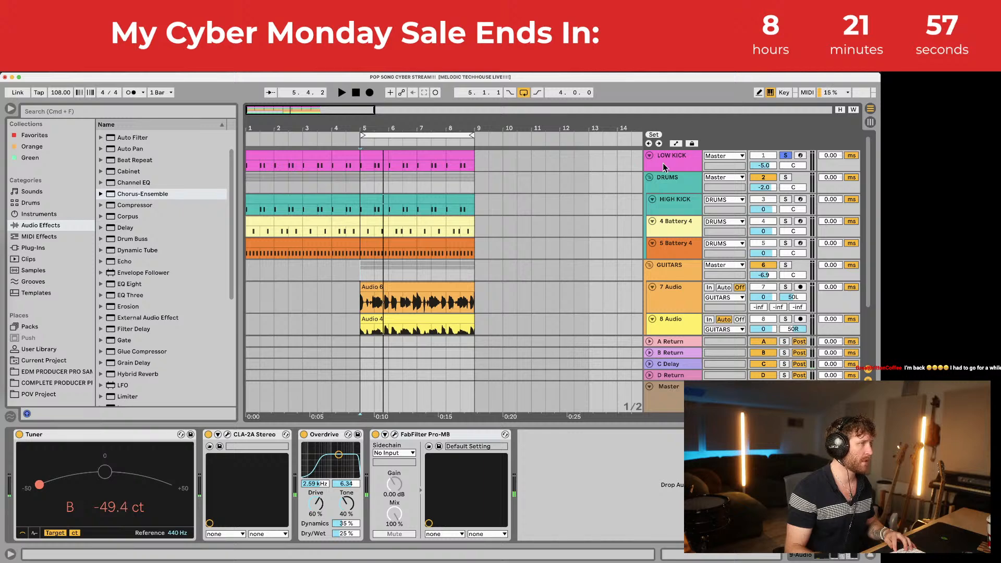
{"action": "scroll", "coordinate": [667, 198], "scroll_direction": "down", "scroll_amount": 3}
{"action": "left_click", "coordinate": [108, 206]}
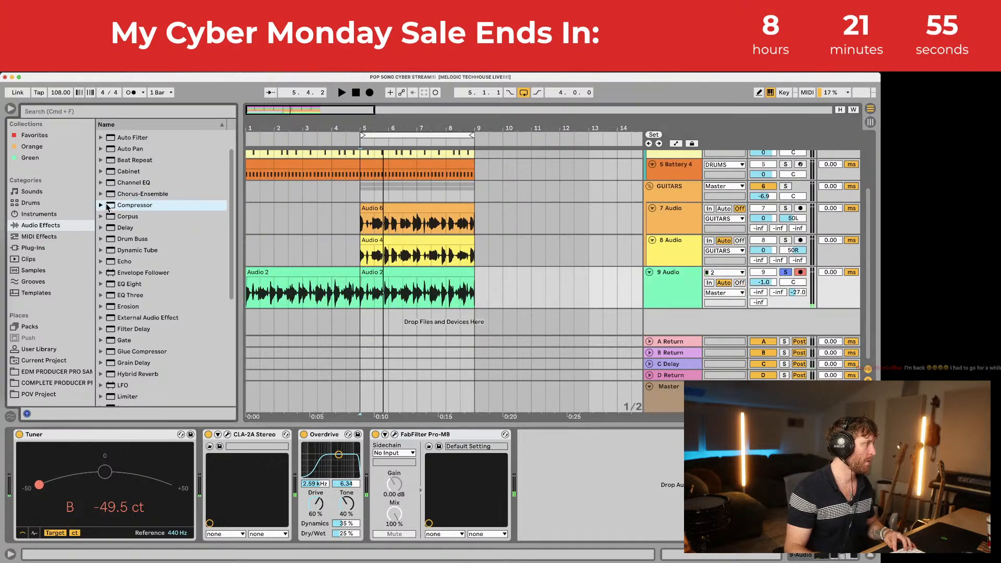
Step: Add a Compressor after Pro-MB on 9 Audio, sidechained from the LOW KICK track
{"action": "left_click_drag", "start_coordinate": [565, 434], "coordinate": [584, 466]}
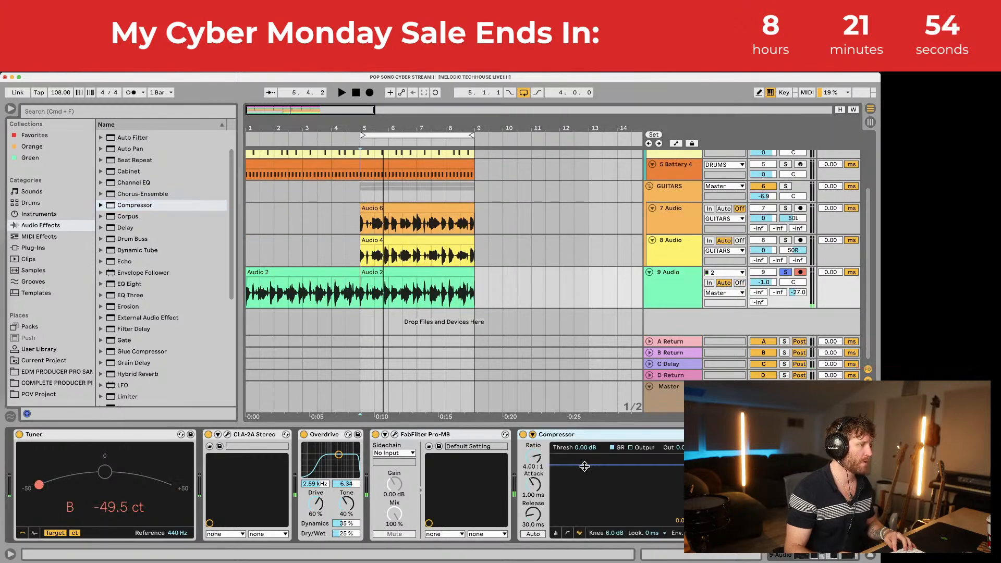
{"action": "left_click", "coordinate": [533, 435]}
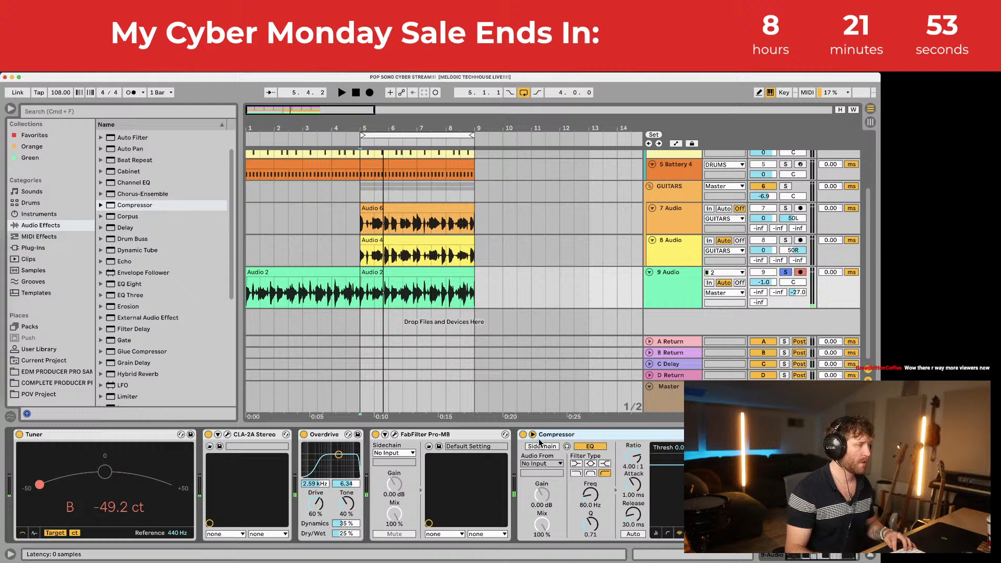
{"action": "left_click", "coordinate": [553, 463]}
{"action": "left_click", "coordinate": [546, 328]}
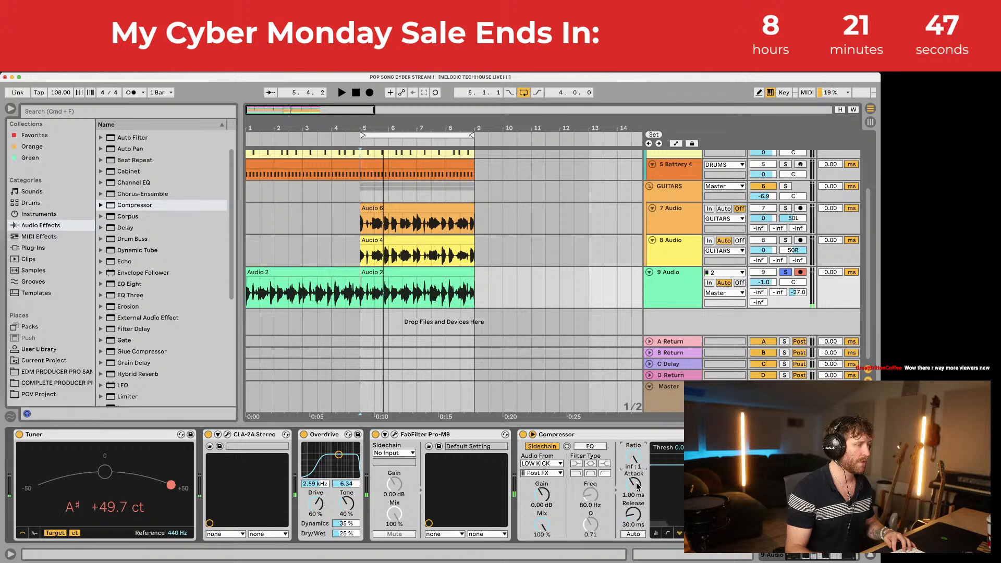
{"action": "left_click", "coordinate": [670, 532]}
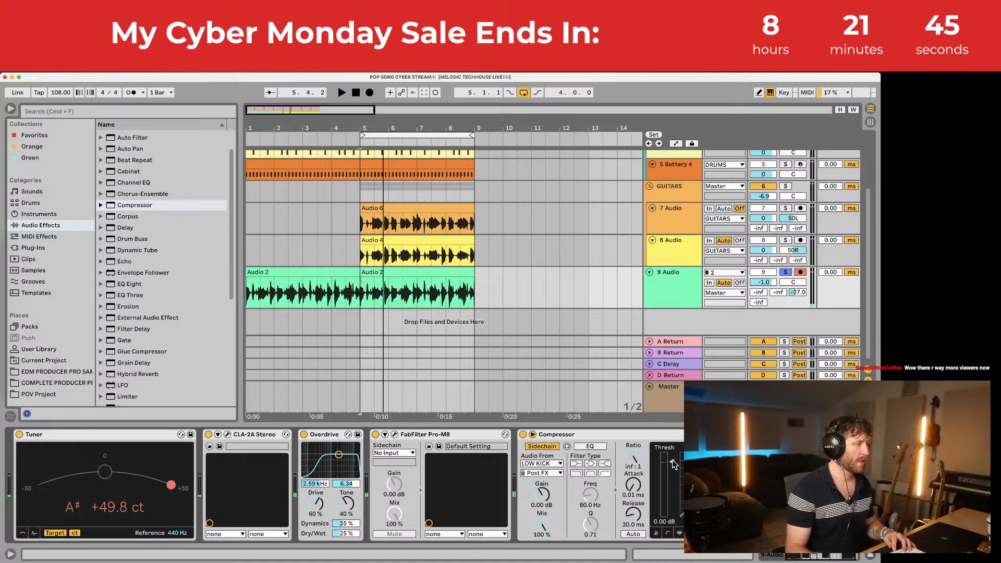
{"action": "key", "text": "space"}
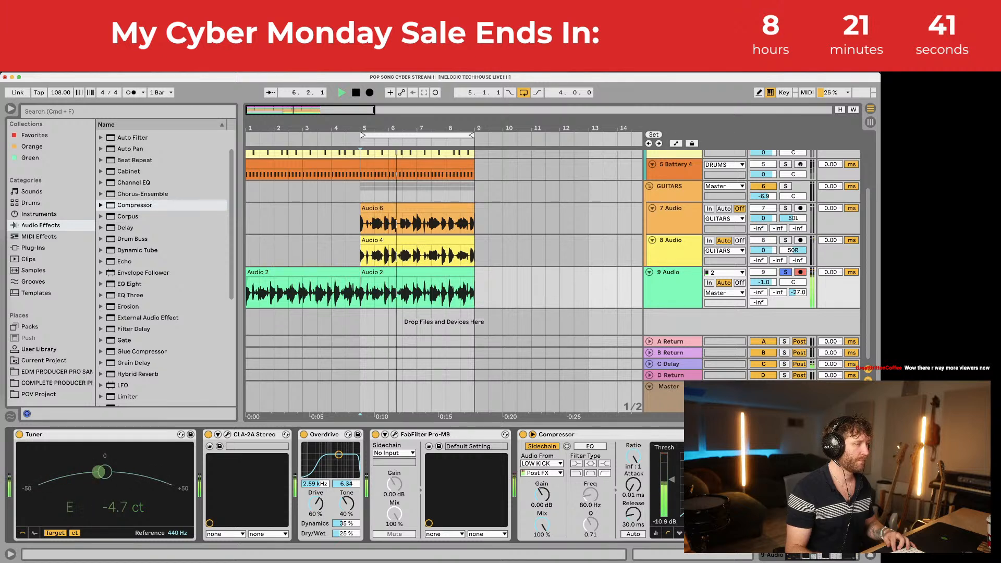
{"action": "key", "text": "space"}
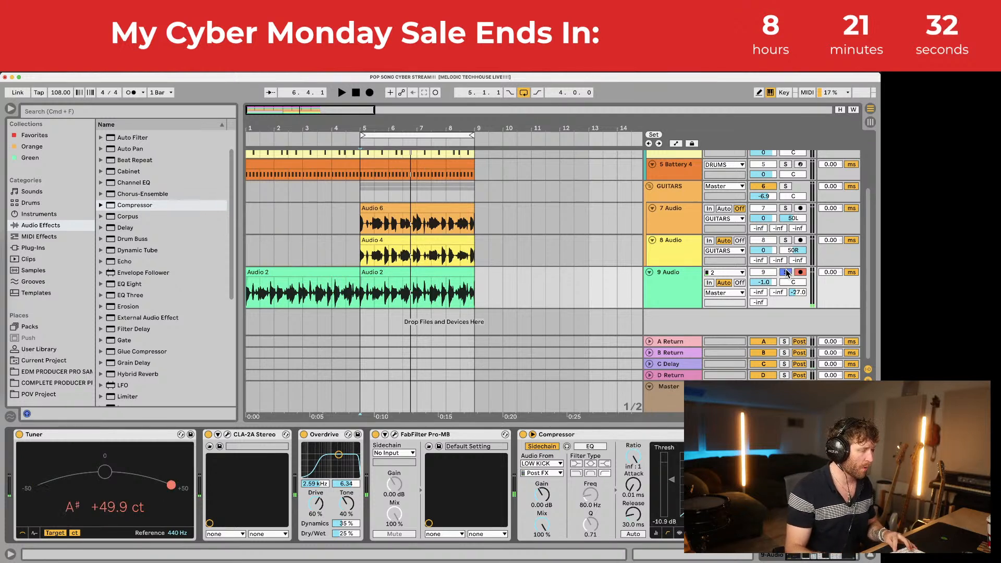
Step: Play the arrangement back from bar 5
{"action": "left_click", "coordinate": [448, 266]}
{"action": "key", "text": "space"}
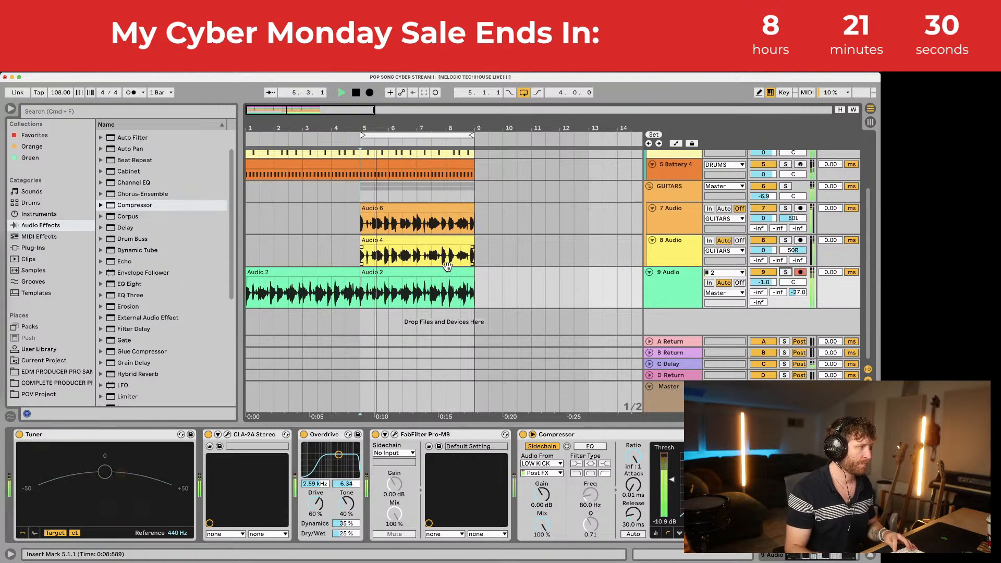
{"action": "scroll", "coordinate": [448, 266], "scroll_direction": "up", "scroll_amount": 5}
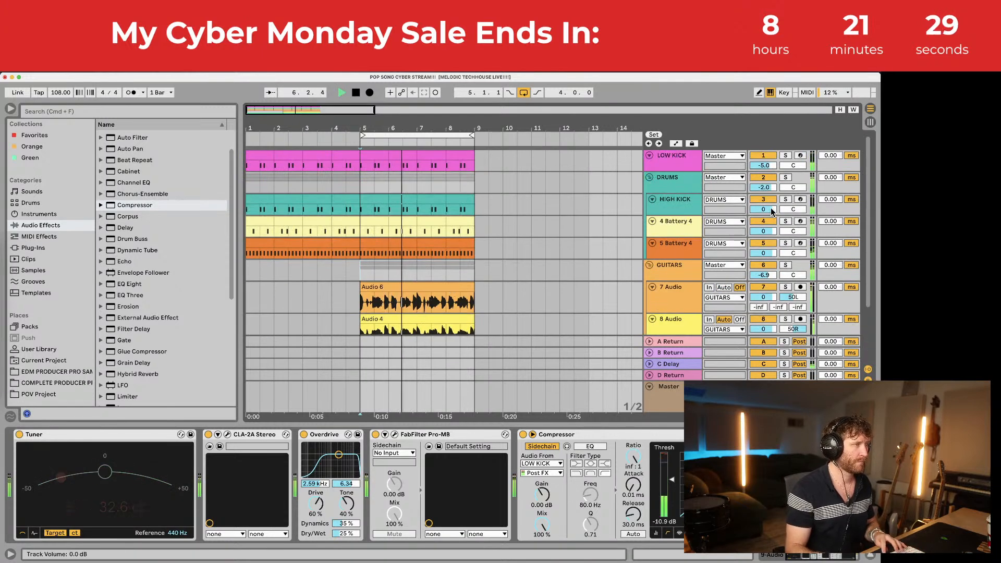
Step: Set HIGH KICK to -0.9 dB and 5 Battery 4 to -4.0 dB
{"action": "left_click_drag", "start_coordinate": [772, 211], "coordinate": [771, 210]}
{"action": "left_click_drag", "start_coordinate": [765, 252], "coordinate": [766, 257]}
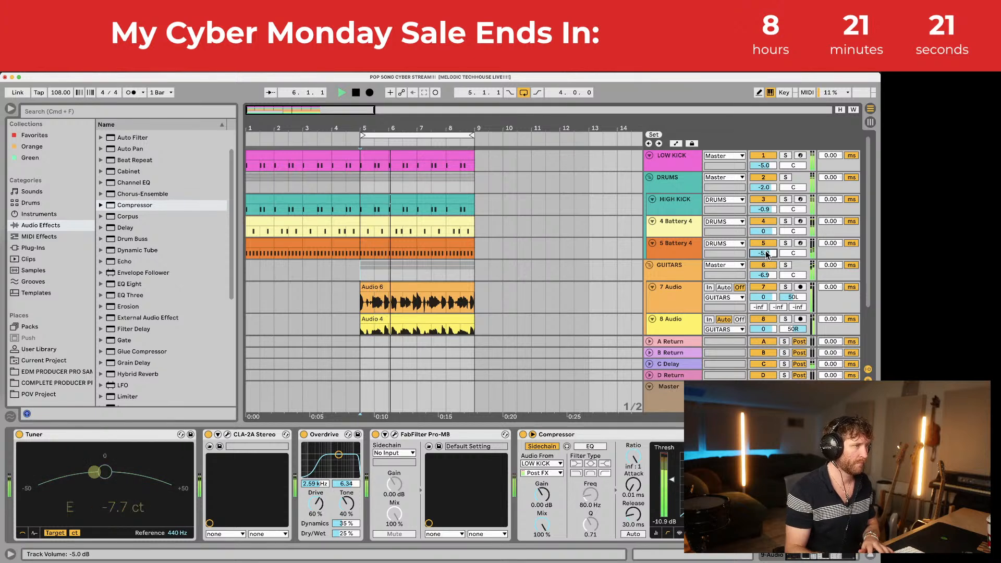
{"action": "key", "text": "Up"}
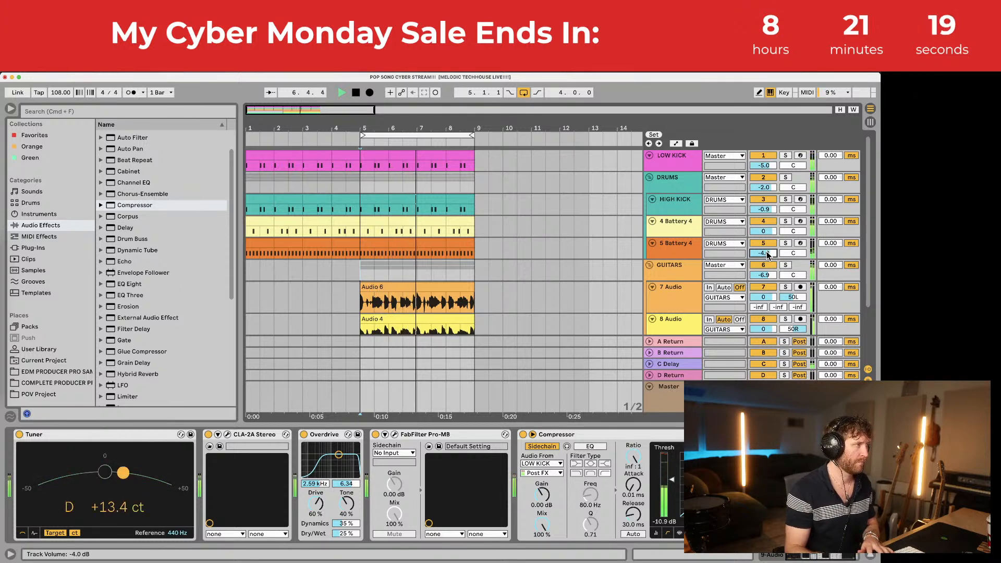
Step: Zoom out to the whole arrangement and switch off looping of bars 5–9
{"action": "key", "text": "alt+super+l"}
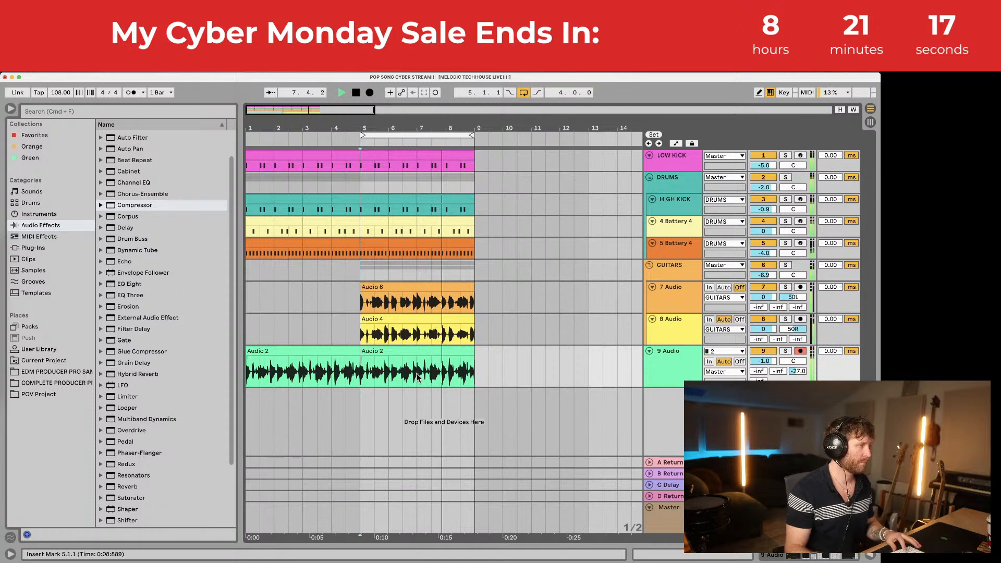
{"action": "left_click", "coordinate": [328, 352]}
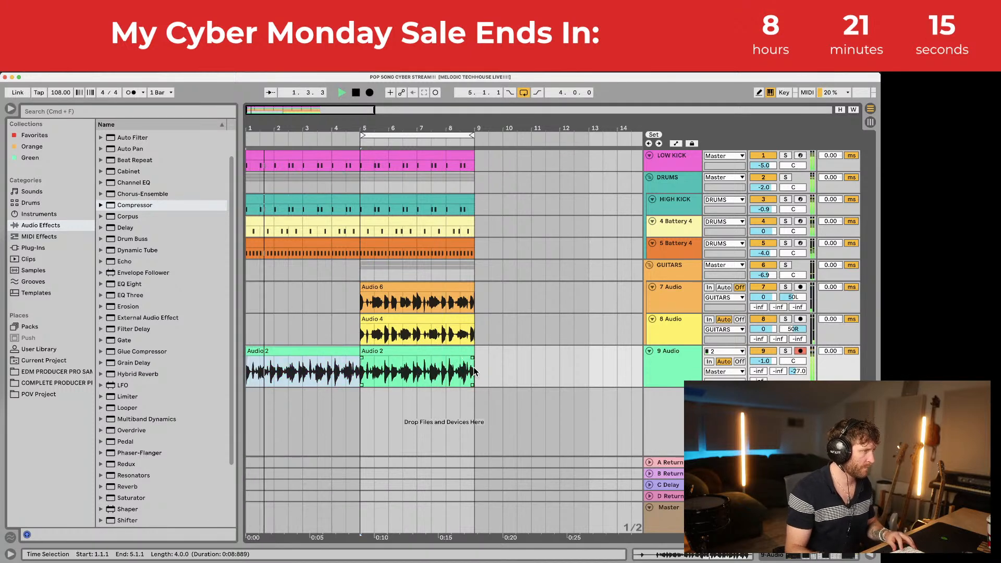
{"action": "left_click_drag", "start_coordinate": [473, 372], "coordinate": [185, 75]}
{"action": "left_click_drag", "start_coordinate": [288, 112], "coordinate": [288, 101]}
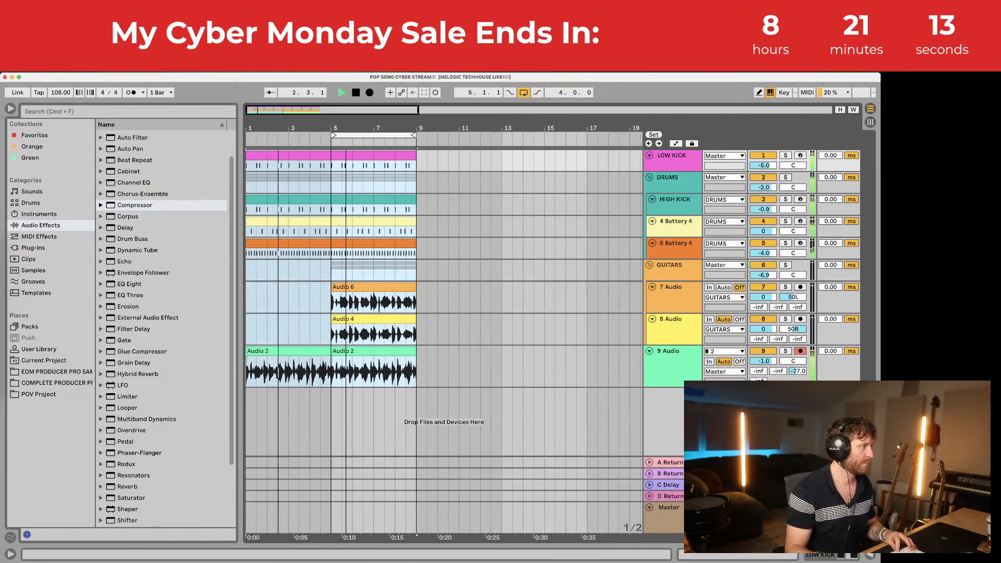
{"action": "left_click", "coordinate": [524, 92]}
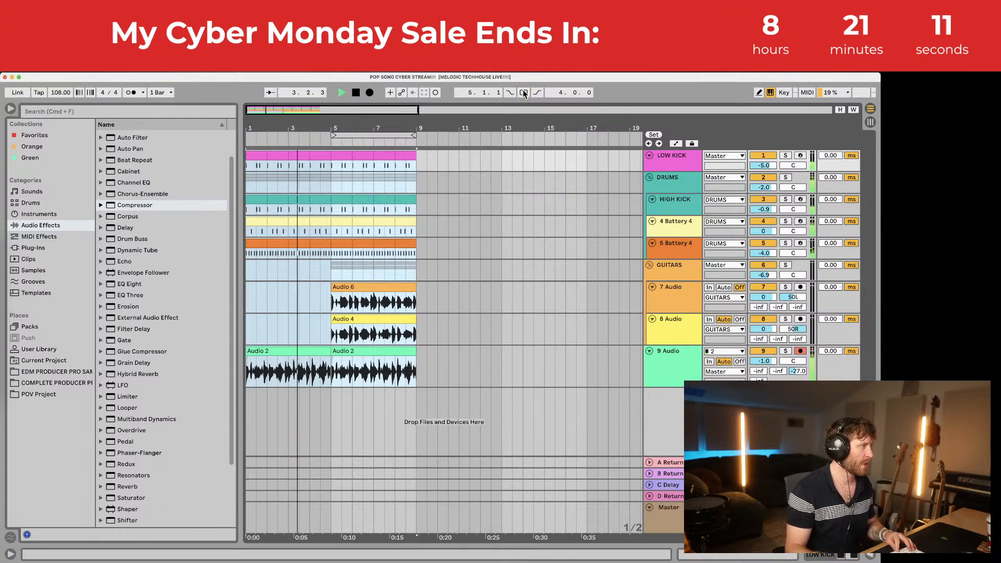
{"action": "double_click", "coordinate": [673, 351]}
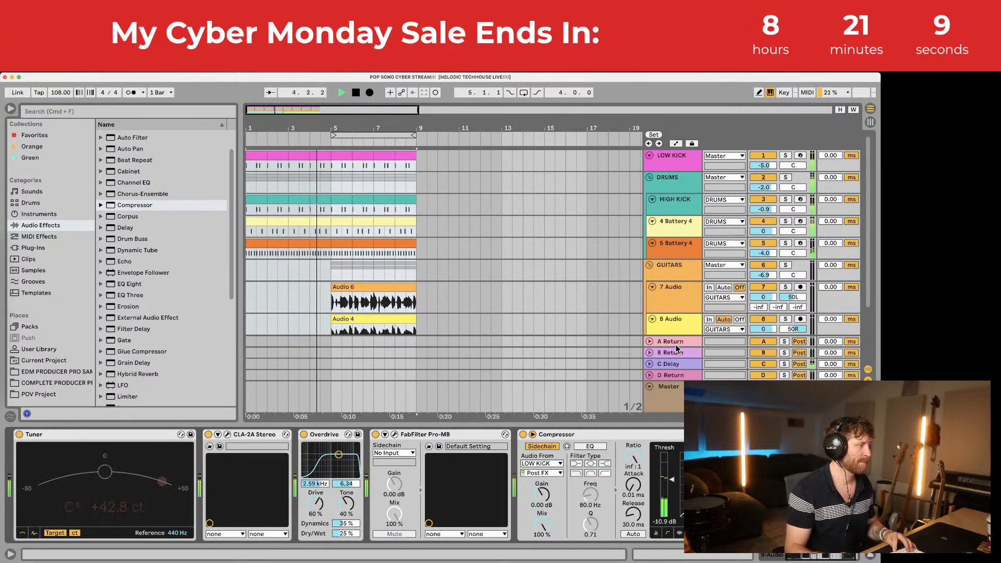
Step: In the vocal's Pro-MB, create a second band, reposition its crossovers, lower its level, and close the editor
{"action": "left_click", "coordinate": [394, 435]}
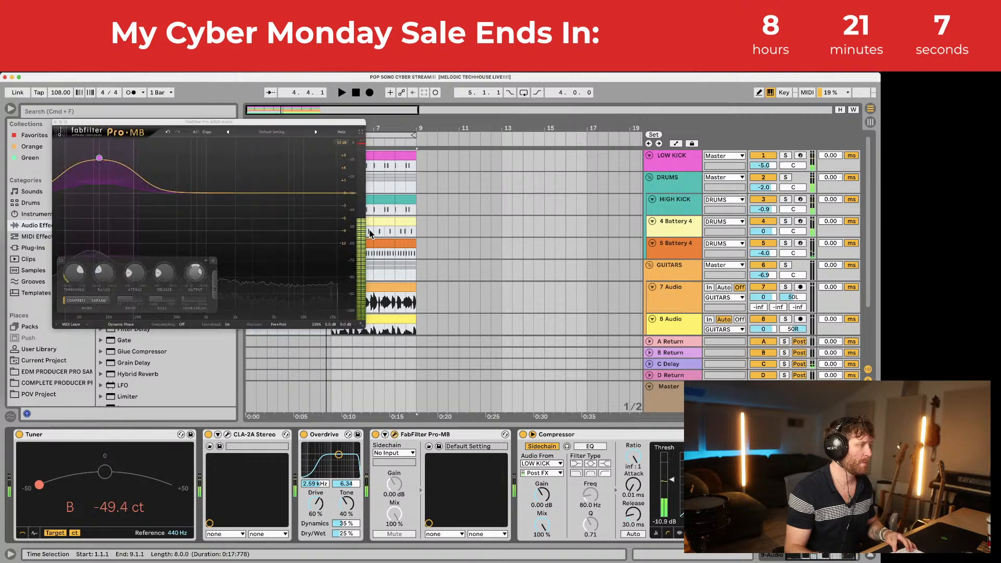
{"action": "left_click_drag", "start_coordinate": [246, 191], "coordinate": [246, 141]}
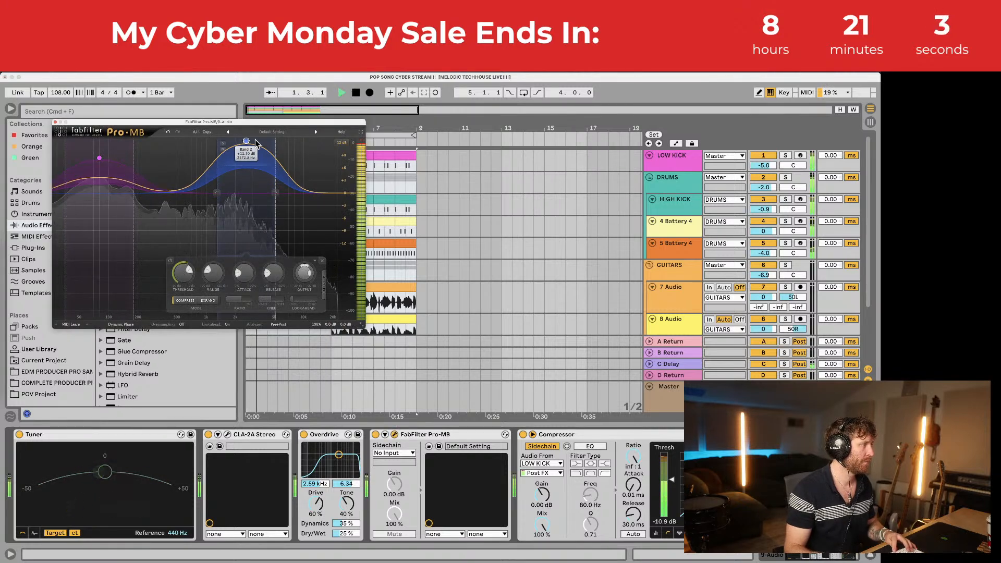
{"action": "left_click_drag", "start_coordinate": [275, 194], "coordinate": [265, 193]}
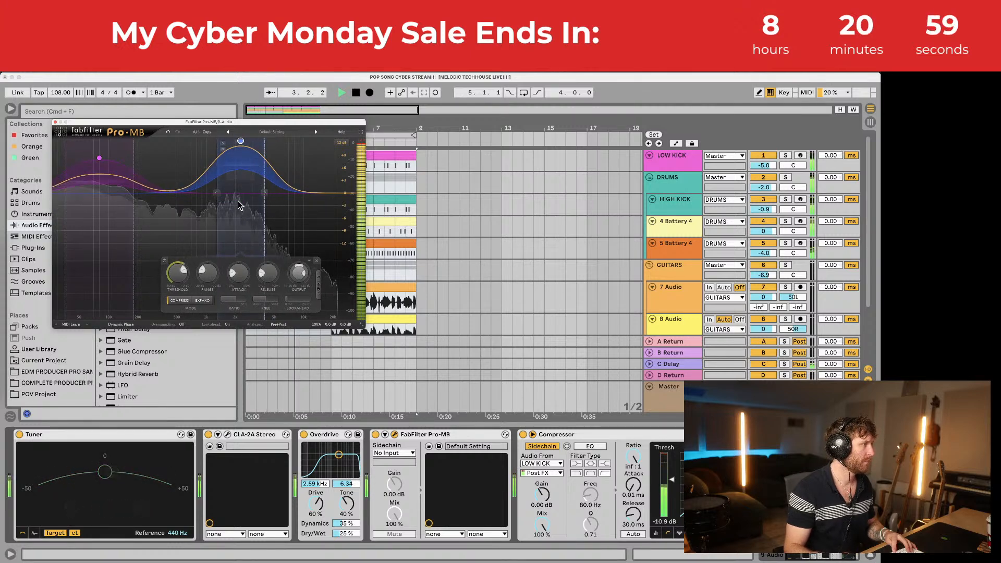
{"action": "left_click_drag", "start_coordinate": [264, 194], "coordinate": [309, 194]}
{"action": "left_click_drag", "start_coordinate": [230, 193], "coordinate": [187, 193]}
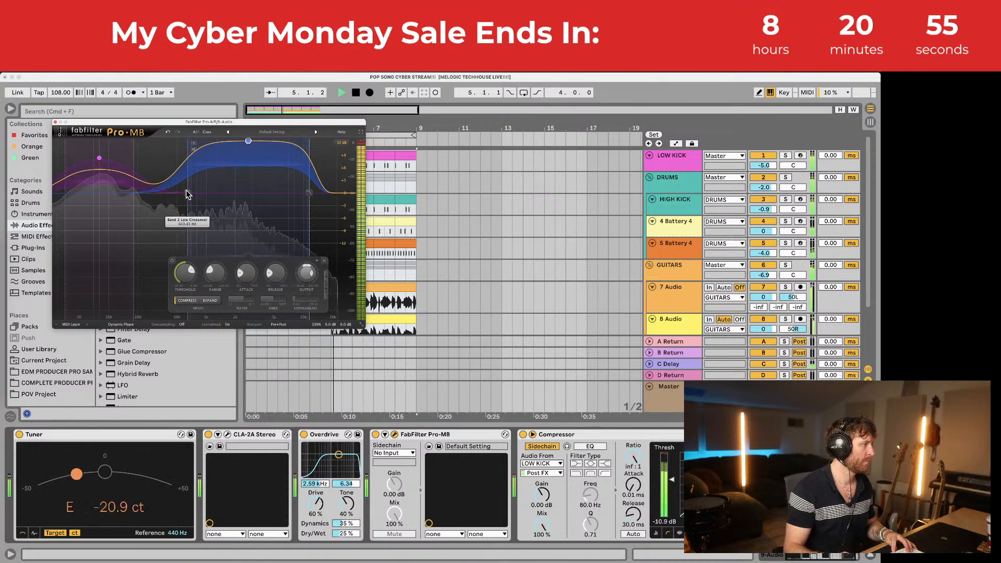
{"action": "left_click_drag", "start_coordinate": [308, 193], "coordinate": [236, 194]}
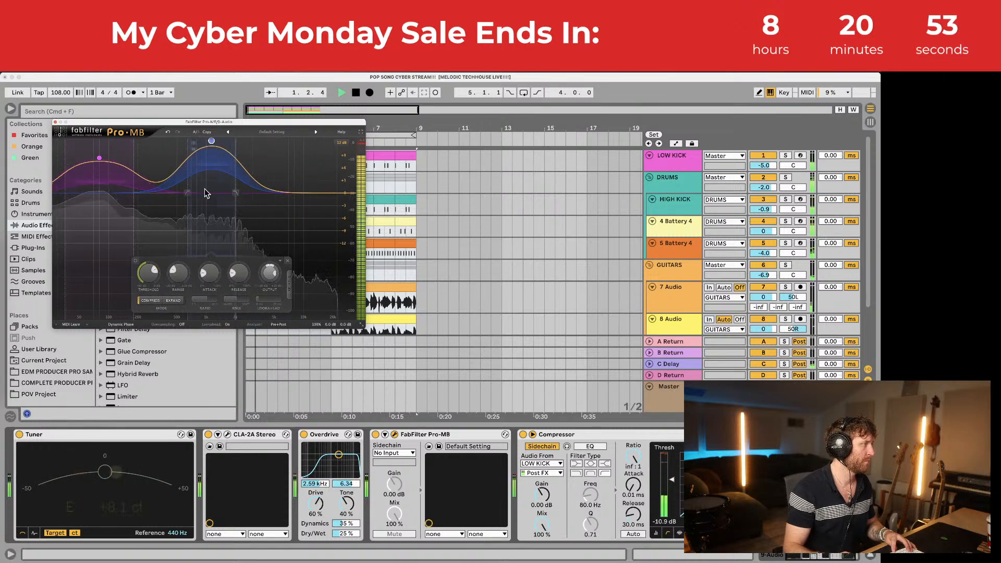
{"action": "mouse_move", "coordinate": [211, 141]}
{"action": "left_mouse_down"}
{"action": "mouse_move", "coordinate": [212, 162]}
{"action": "mouse_move", "coordinate": [211, 139]}
{"action": "mouse_move", "coordinate": [211, 149]}
{"action": "left_mouse_up"}
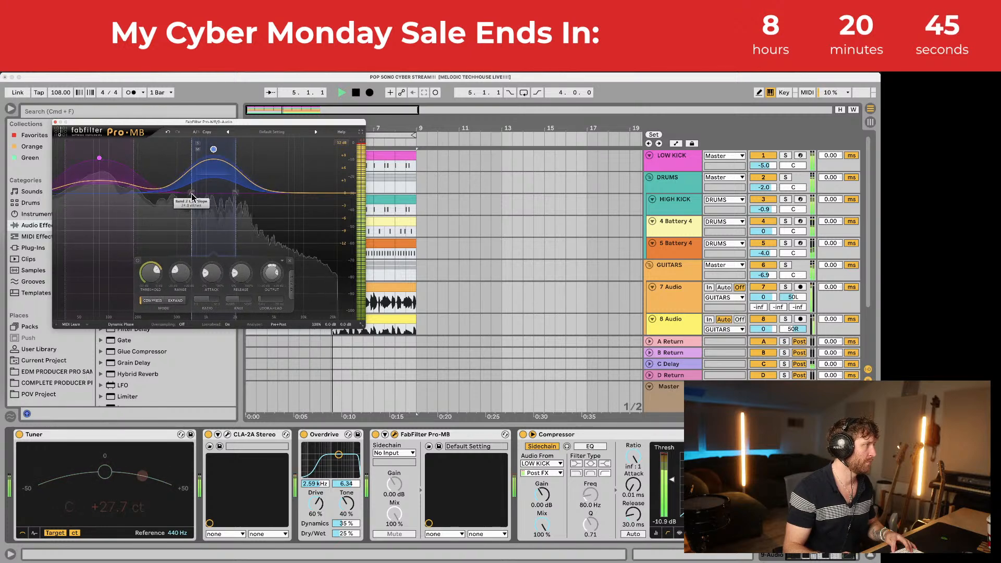
{"action": "key", "text": "space"}
{"action": "left_click", "coordinate": [55, 122]}
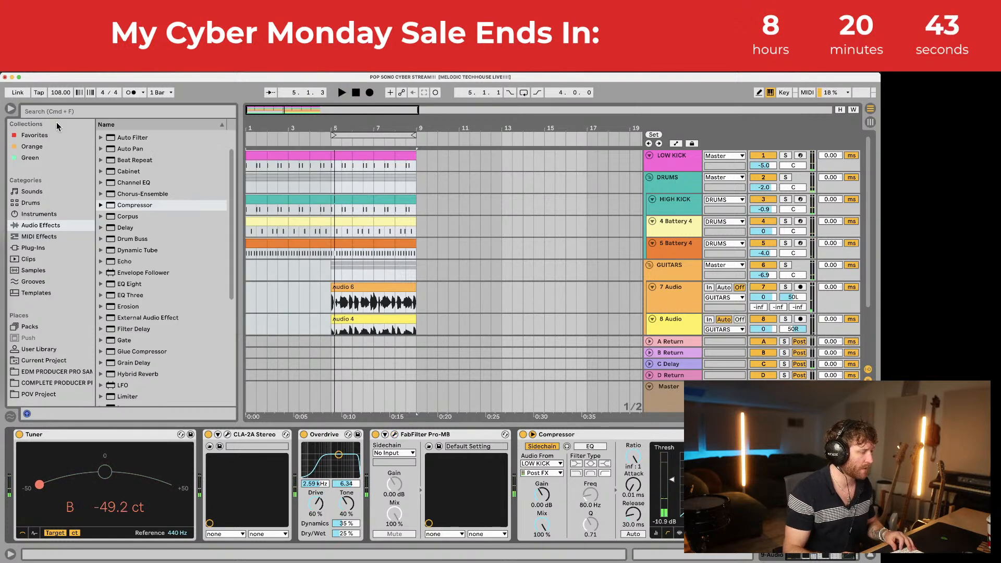
{"action": "left_click", "coordinate": [341, 201]}
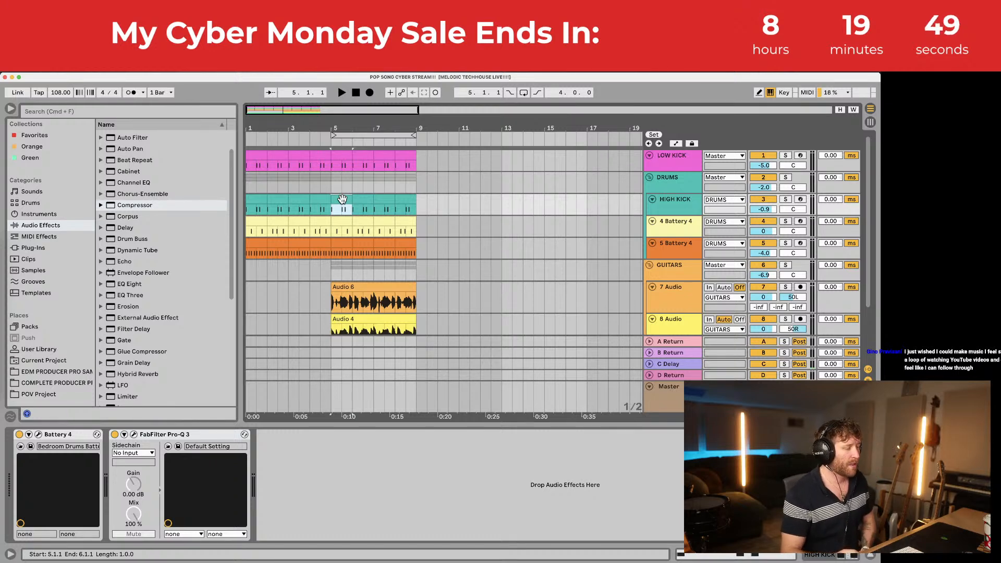
{"action": "scroll", "coordinate": [348, 208], "scroll_direction": "down", "scroll_amount": 3}
{"action": "left_click", "coordinate": [688, 278]}
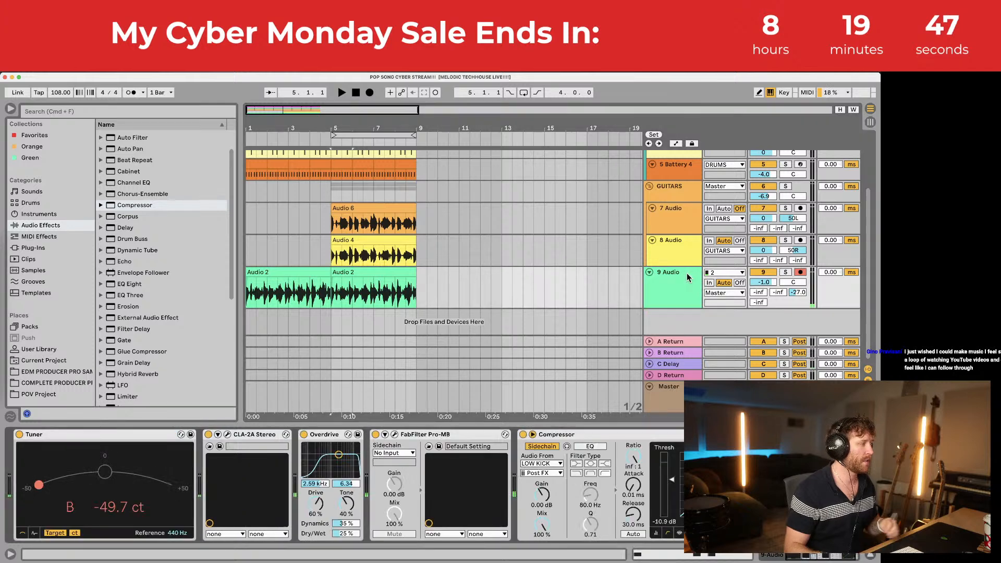
{"action": "left_click", "coordinate": [21, 250]}
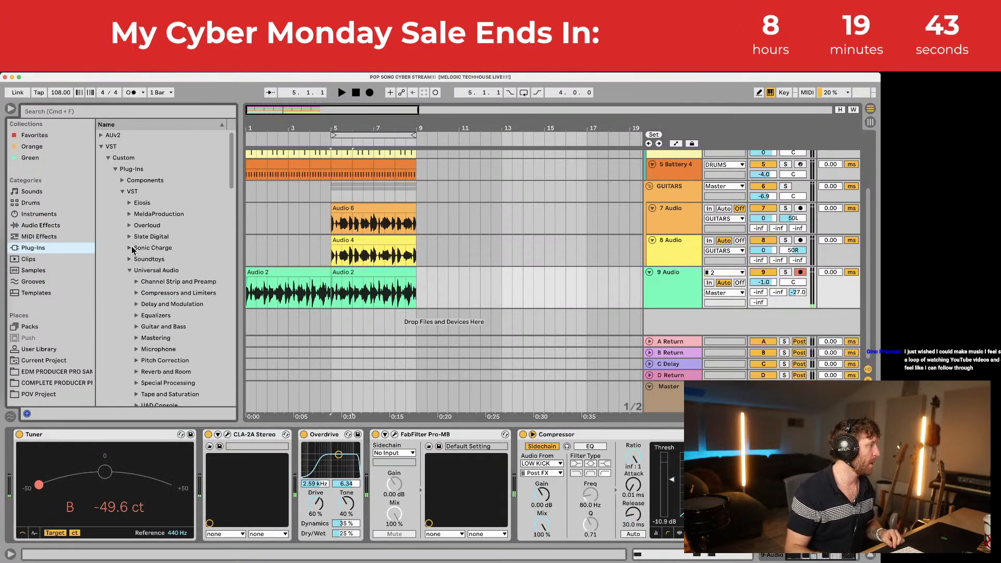
{"action": "left_click", "coordinate": [130, 260]}
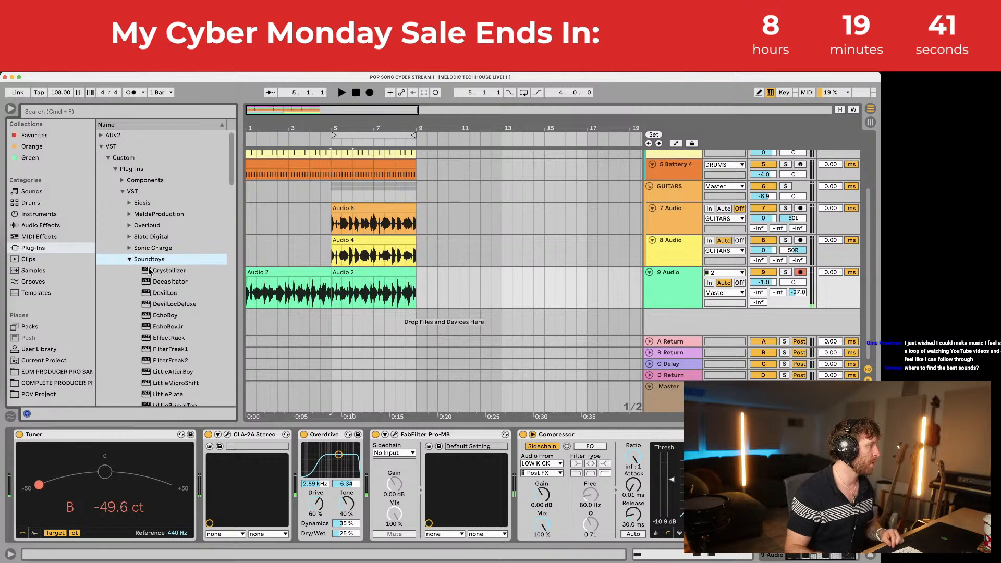
Step: Insert Decapitator before Overdrive on 9 Audio, bypass Overdrive, and solo the track for playback
{"action": "left_click_drag", "start_coordinate": [156, 281], "coordinate": [338, 472]}
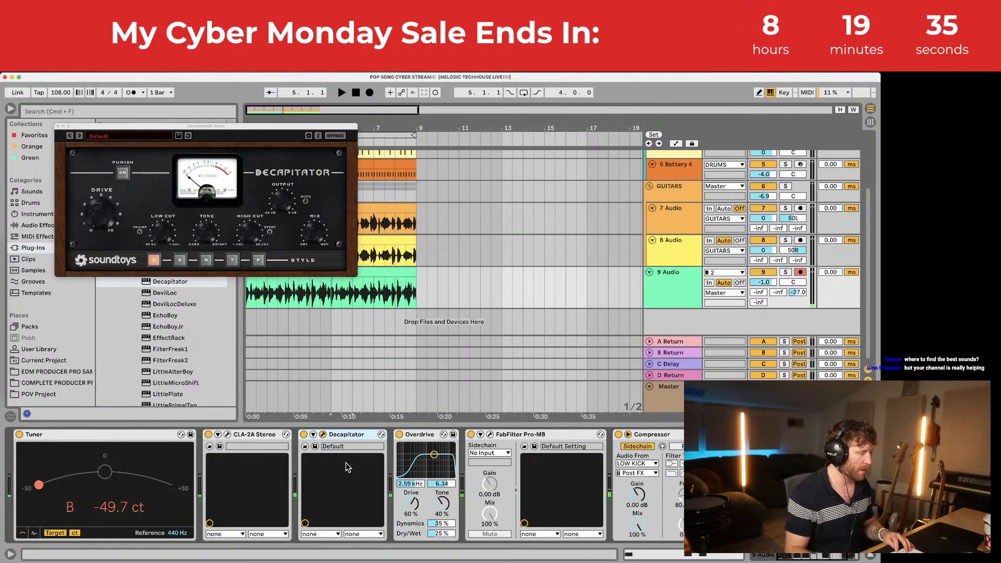
{"action": "left_click", "coordinate": [398, 435]}
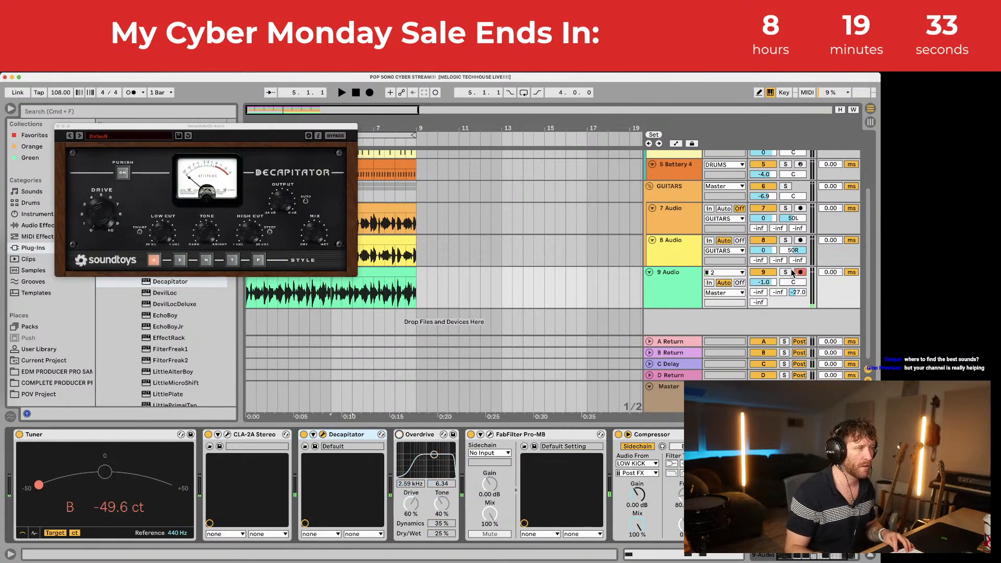
{"action": "left_click", "coordinate": [786, 272]}
{"action": "key", "text": "space"}
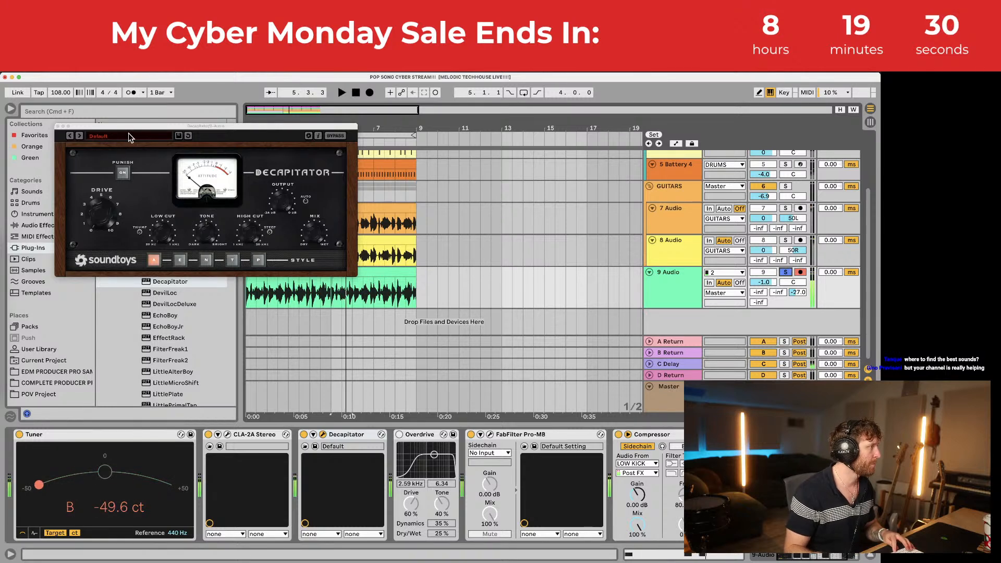
Step: Audition Decapitator presets from Beefy through to ThickMildCrunch, then unsolo 9 Audio and close Decapitator
{"action": "left_click", "coordinate": [129, 137]}
{"action": "left_click", "coordinate": [216, 138]}
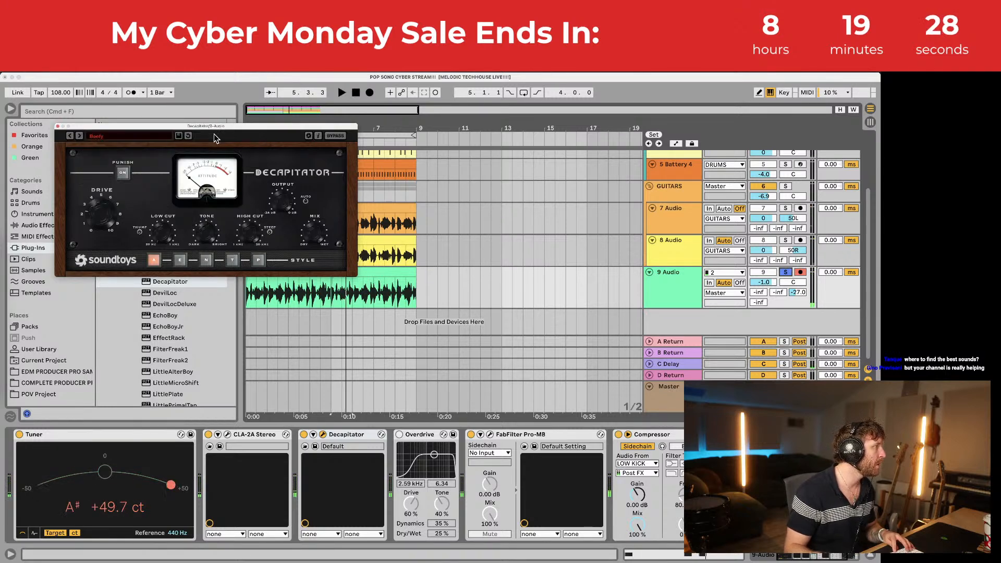
{"action": "left_click", "coordinate": [79, 136]}
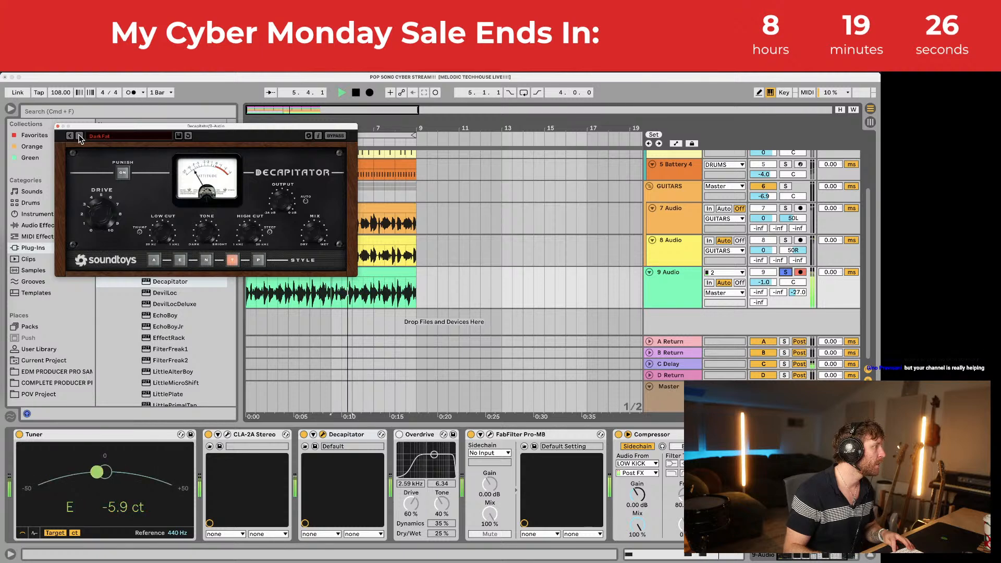
{"action": "left_click", "coordinate": [79, 136]}
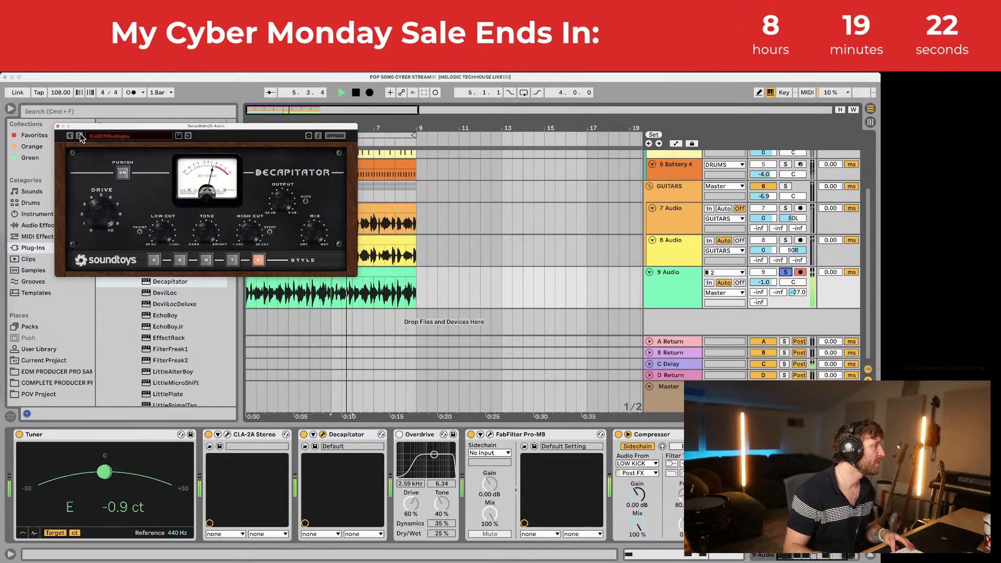
{"action": "left_click", "coordinate": [79, 136]}
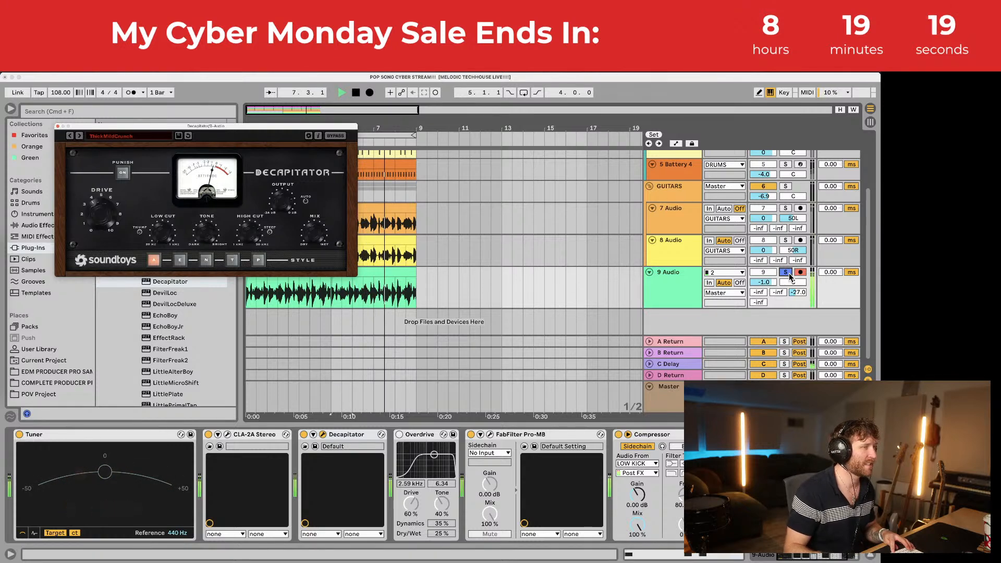
{"action": "left_click", "coordinate": [786, 272]}
{"action": "left_click", "coordinate": [58, 126]}
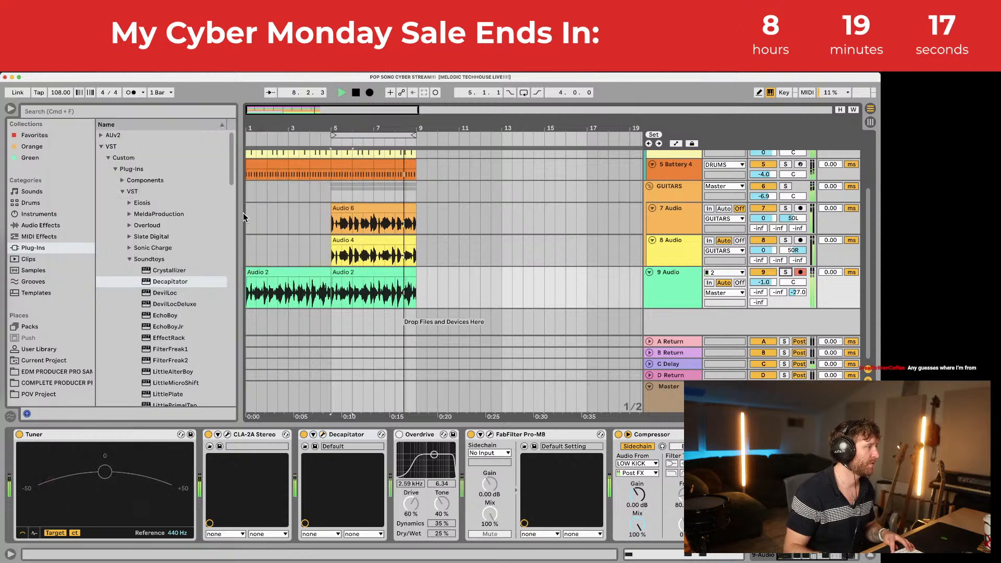
Step: Compare Decapitator against Overdrive in playback, ending with Decapitator on and Overdrive bypassed
{"action": "left_click", "coordinate": [279, 275]}
{"action": "key", "text": "space"}
{"action": "left_click", "coordinate": [666, 276]}
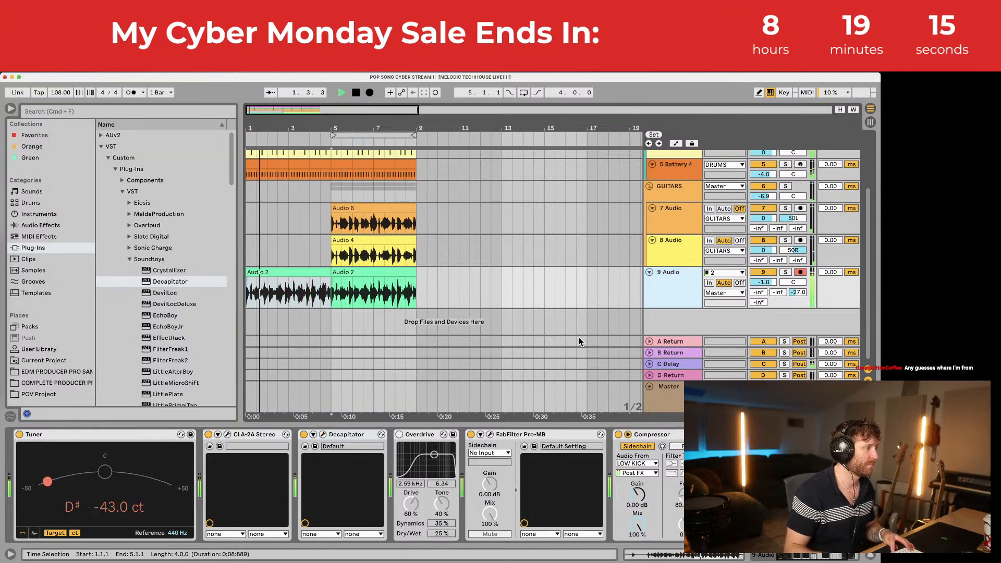
{"action": "left_click", "coordinate": [398, 434]}
{"action": "key", "text": "space"}
{"action": "left_click", "coordinate": [304, 436]}
{"action": "key", "text": "space"}
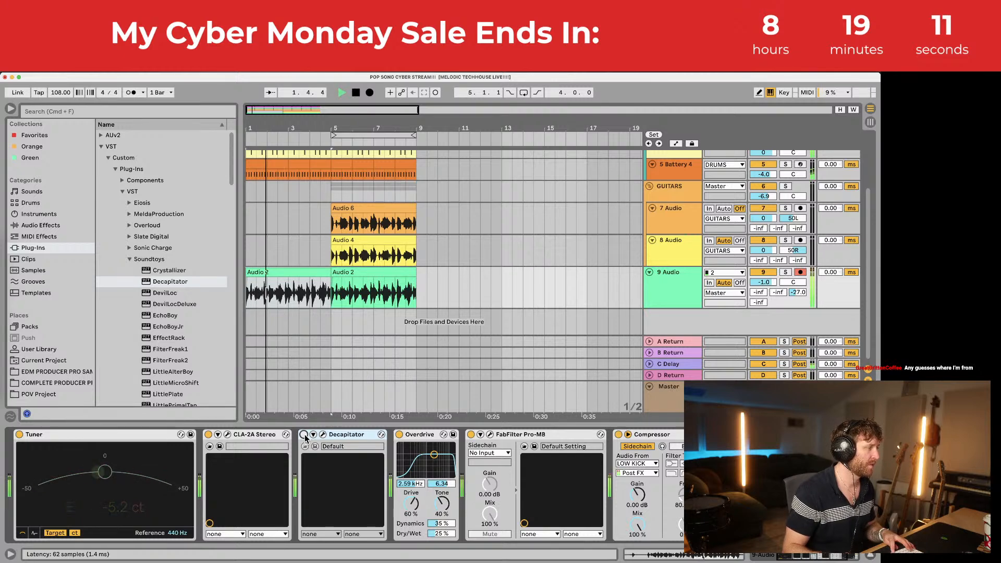
{"action": "key", "text": "space"}
{"action": "left_click", "coordinate": [304, 435]}
{"action": "left_click", "coordinate": [399, 435]}
{"action": "key", "text": "space"}
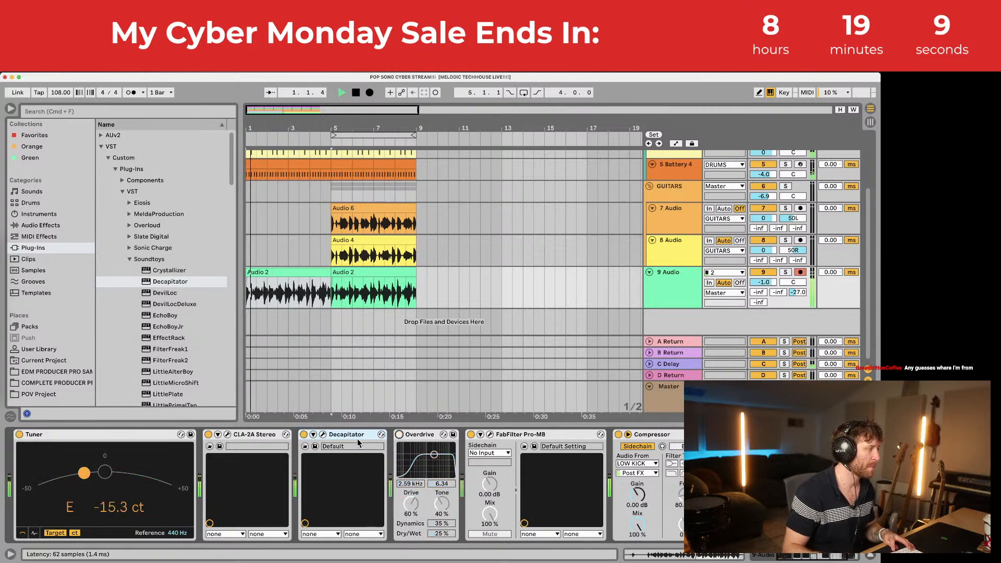
Step: Check the Decapitator plug-in window, then bring up the FabFilter Pro-MB editor
{"action": "left_click", "coordinate": [323, 434]}
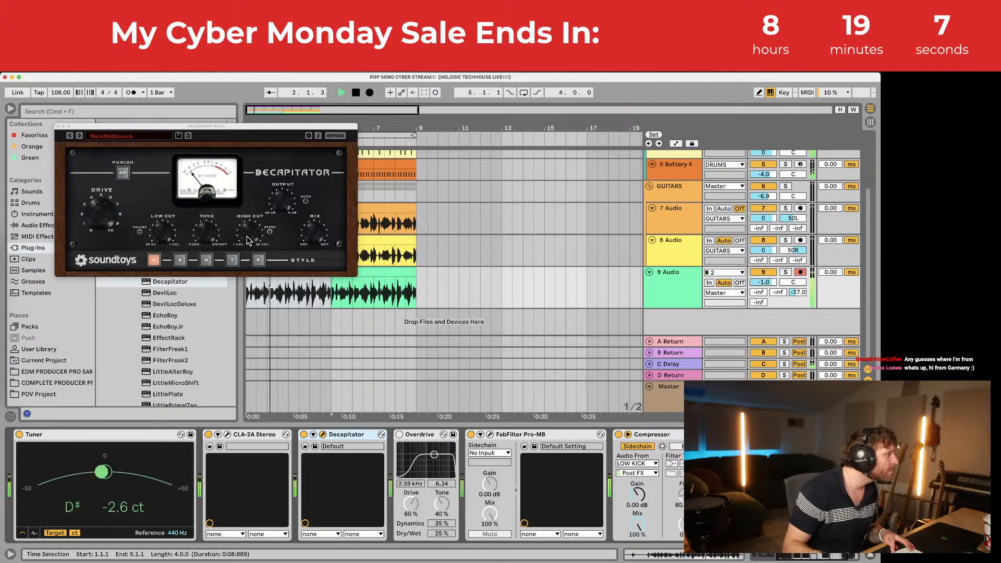
{"action": "left_click", "coordinate": [246, 211]}
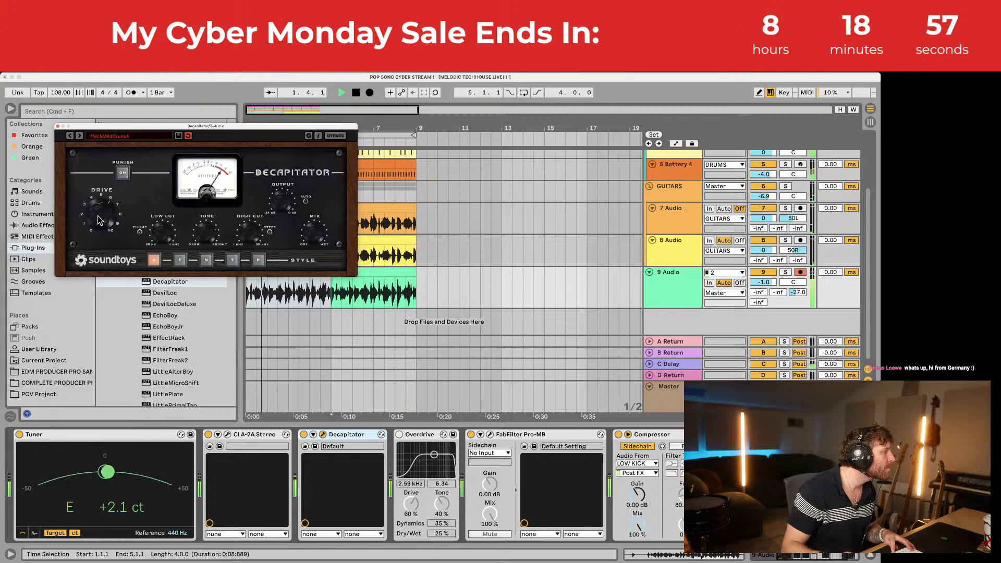
{"action": "left_click", "coordinate": [58, 126]}
{"action": "left_click", "coordinate": [489, 435]}
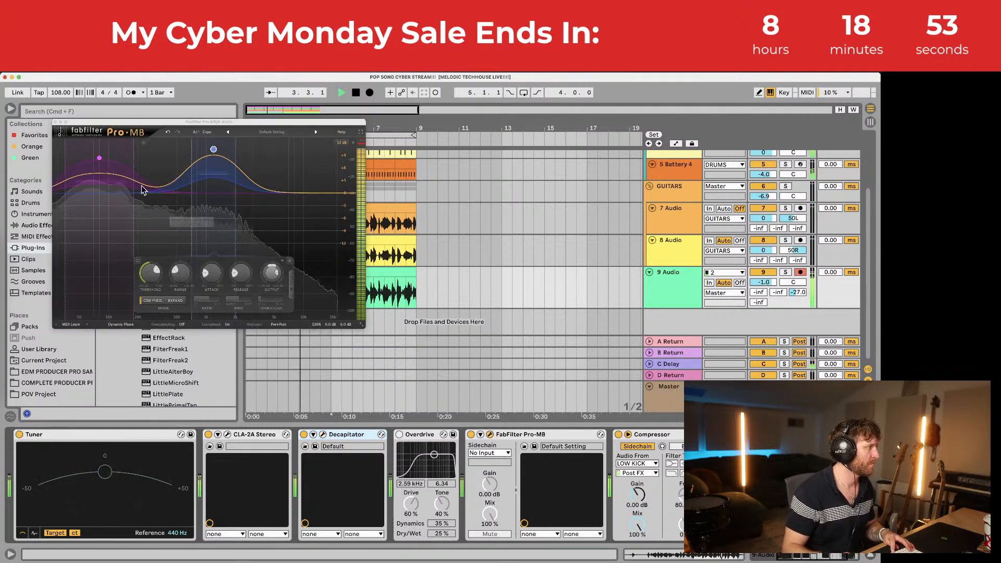
Step: Raise Pro-MB's low band to about +6.66 dB and set the GUITARS group volume to -9.0
{"action": "left_click", "coordinate": [100, 169]}
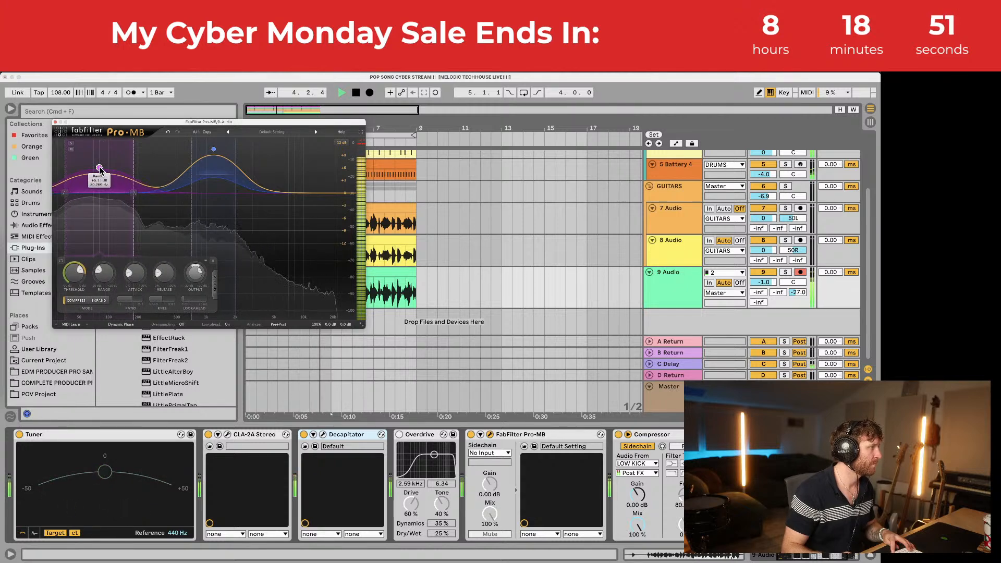
{"action": "left_click_drag", "start_coordinate": [99, 171], "coordinate": [99, 166]}
{"action": "left_click", "coordinate": [55, 122]}
{"action": "scroll", "coordinate": [733, 208], "scroll_direction": "up", "scroll_amount": 1}
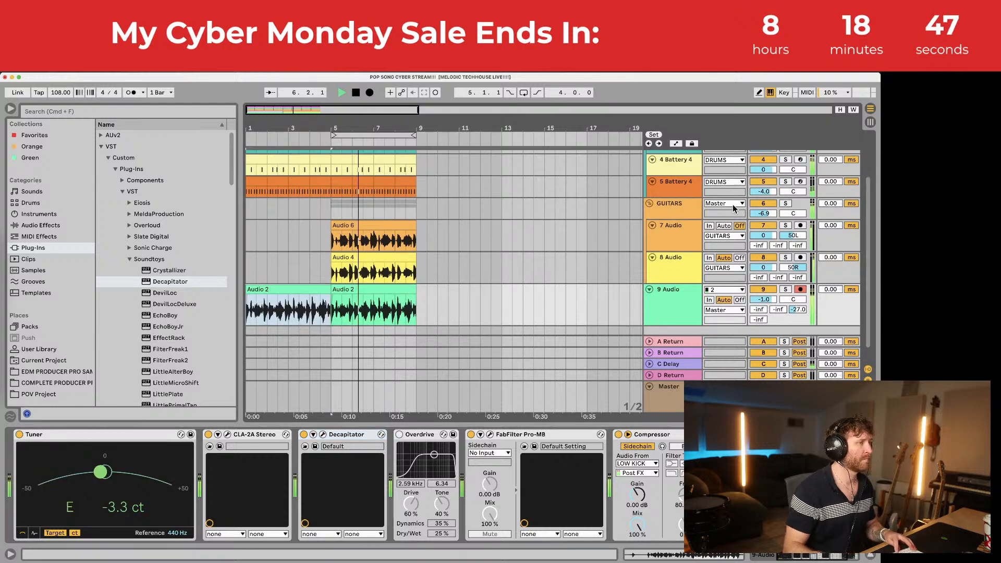
{"action": "left_click_drag", "start_coordinate": [767, 213], "coordinate": [766, 217]}
{"action": "left_click", "coordinate": [663, 214]}
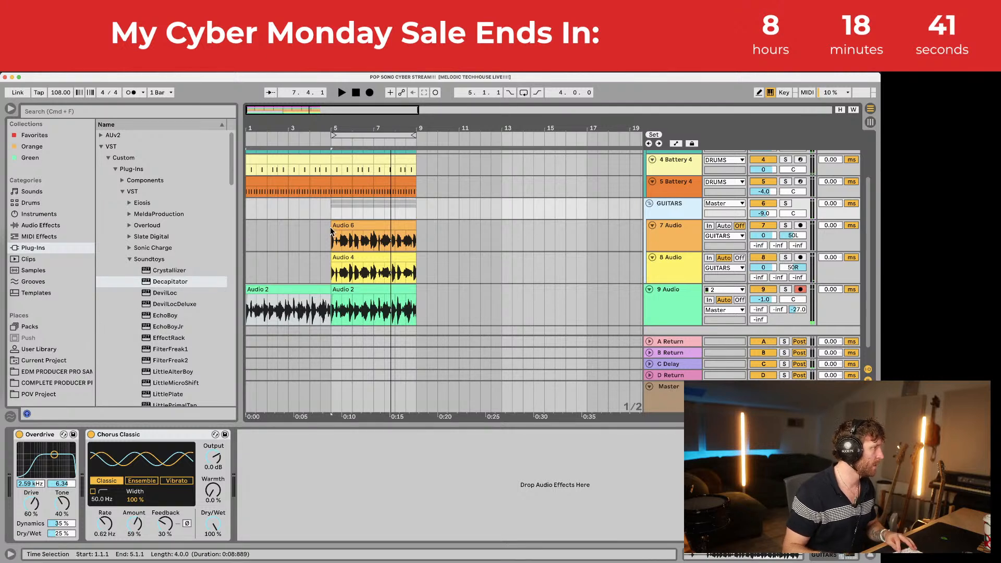
Step: Loop bars 1–5 on the guitar tracks, start playback, and bring the streaming software forward
{"action": "left_click_drag", "start_coordinate": [331, 215], "coordinate": [149, 219]}
{"action": "key", "text": "super+l"}
{"action": "key", "text": "space"}
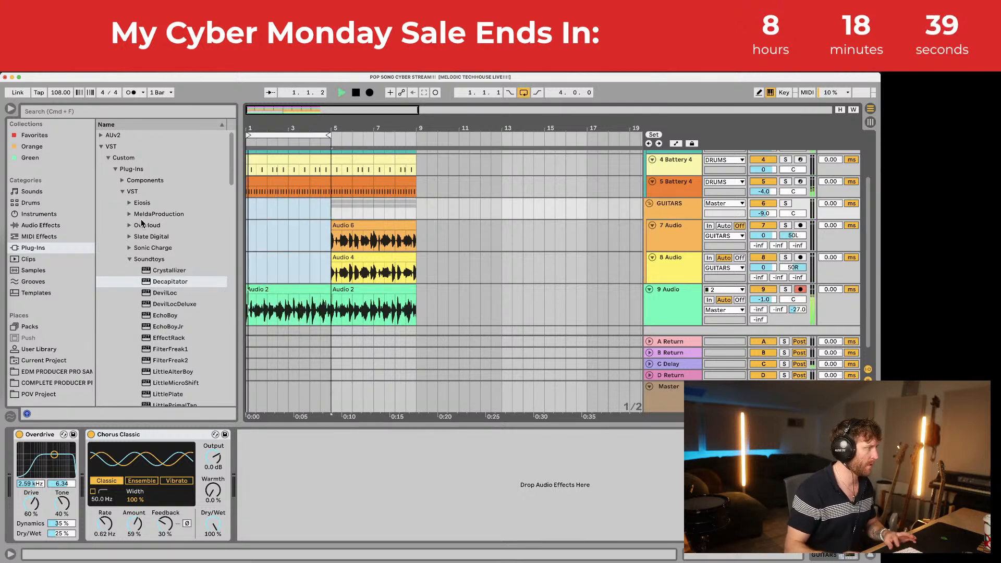
{"action": "mouse_move", "coordinate": [6, 372]}
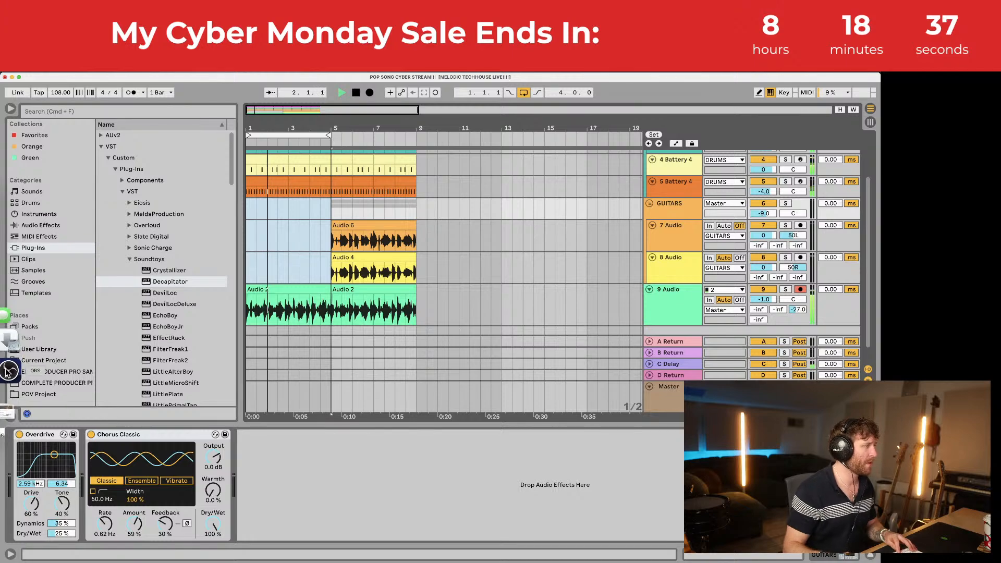
{"action": "left_click", "coordinate": [6, 372]}
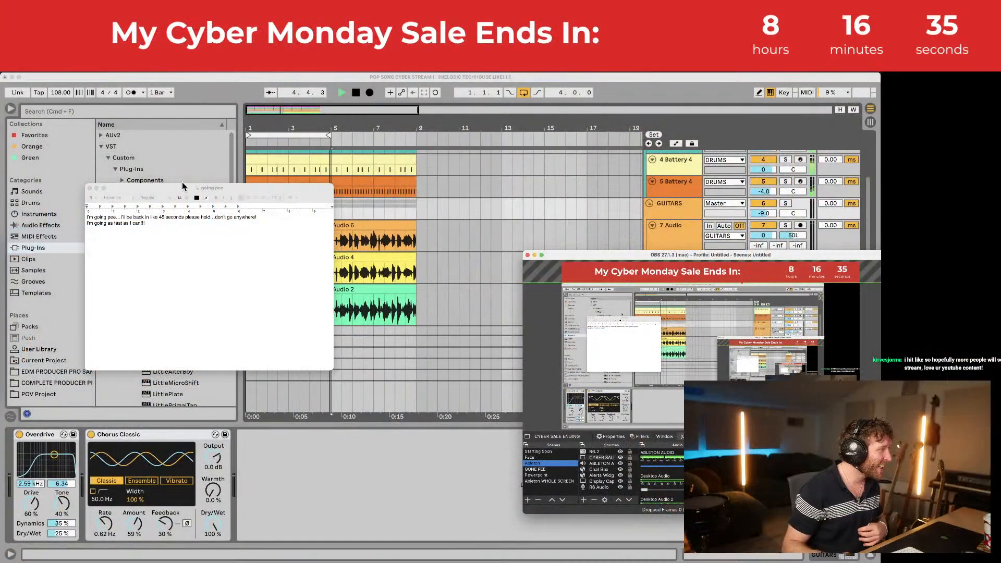
Step: Bring the Ableton session back in front of the note and OBS windows and stop playback
{"action": "left_click", "coordinate": [202, 77]}
{"action": "key", "text": "space"}
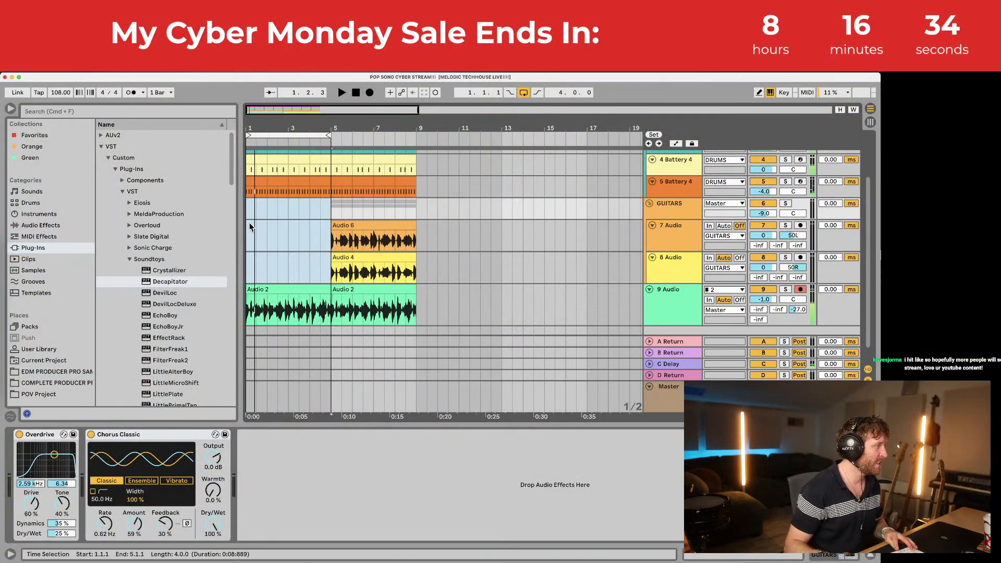
Step: Insert a new 10 Audio track below track 9 with Cmd+T
{"action": "scroll", "coordinate": [247, 266], "scroll_direction": "down", "scroll_amount": 1}
{"action": "left_click", "coordinate": [256, 275]}
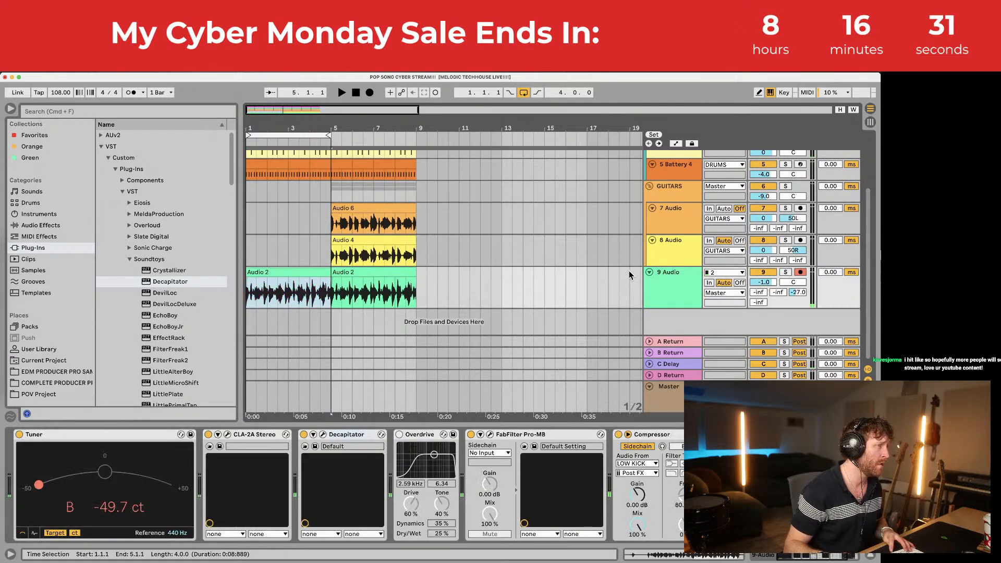
{"action": "left_click", "coordinate": [664, 282]}
{"action": "key", "text": "super+t"}
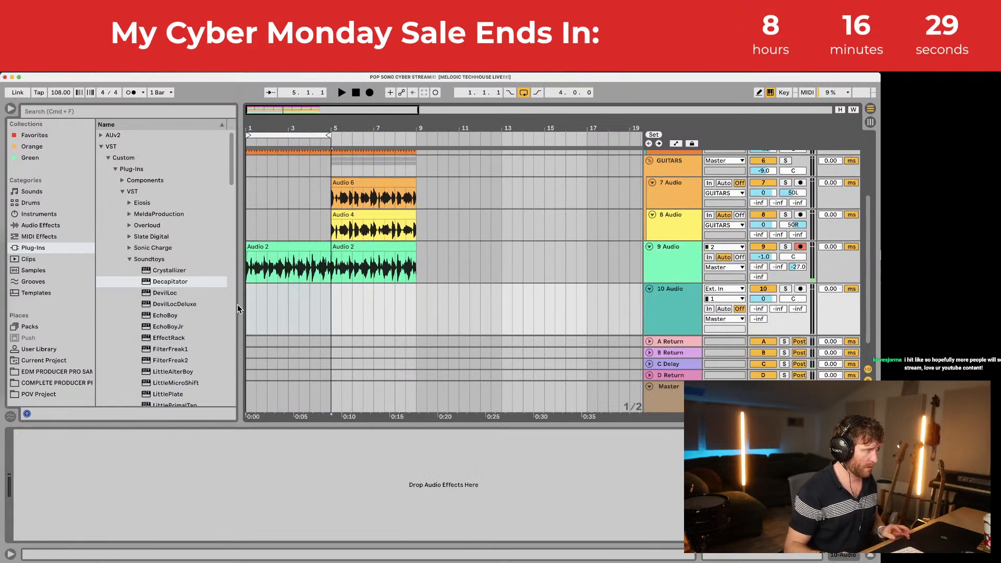
Step: Arm track 10 and record a short vocal take from bar 1, then zoom to the clip
{"action": "left_click", "coordinate": [248, 305]}
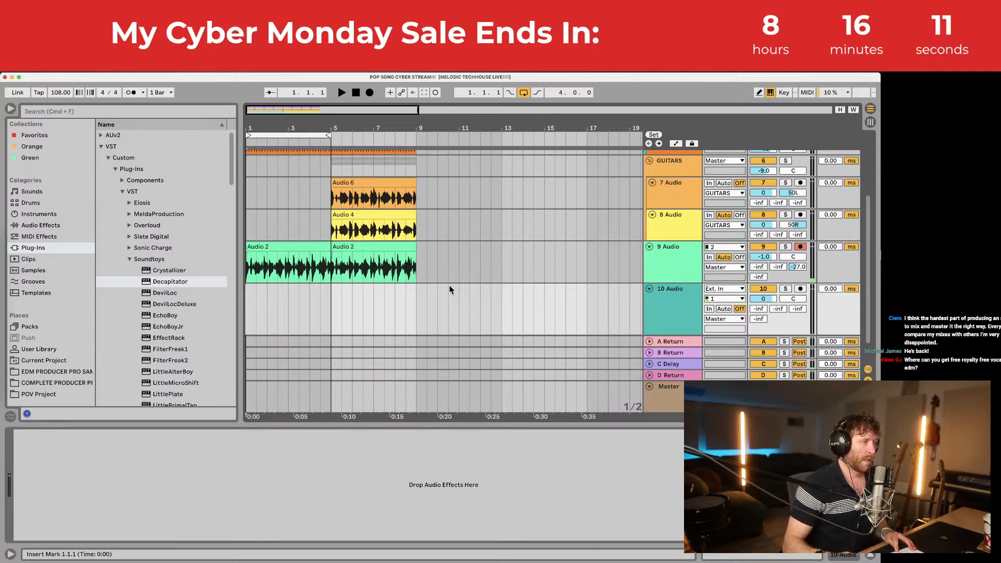
{"action": "left_click", "coordinate": [801, 289]}
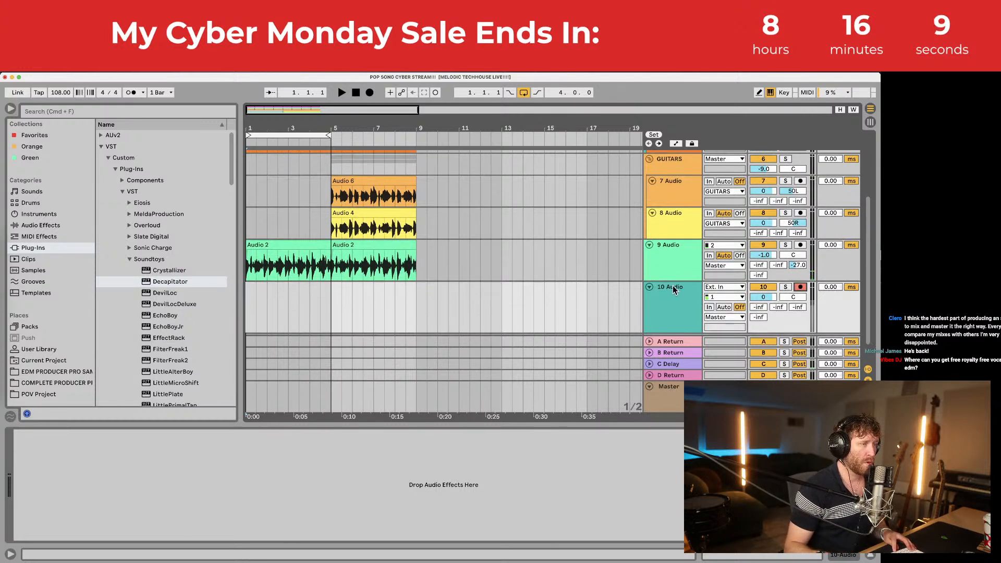
{"action": "left_click", "coordinate": [330, 311]}
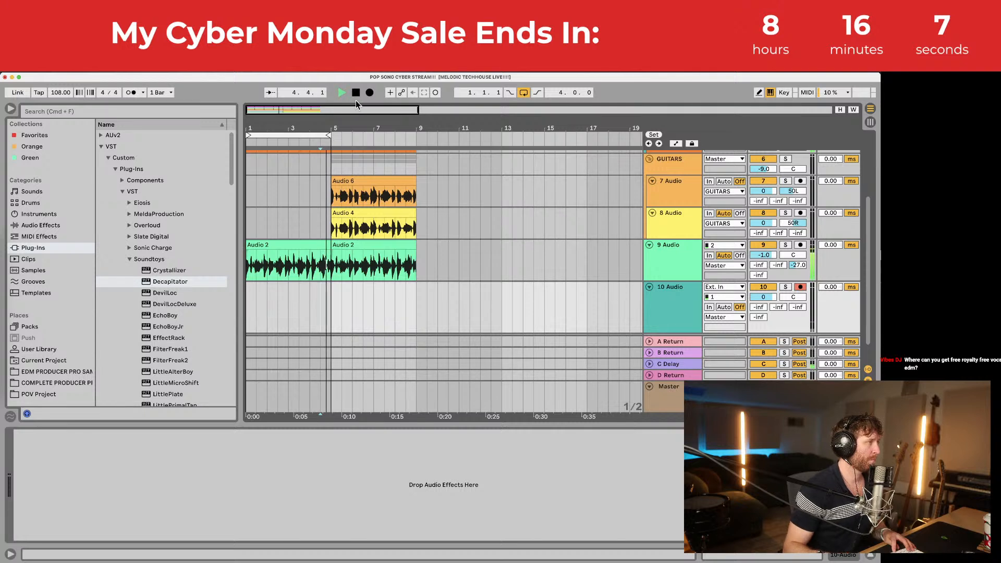
{"action": "left_click", "coordinate": [370, 93]}
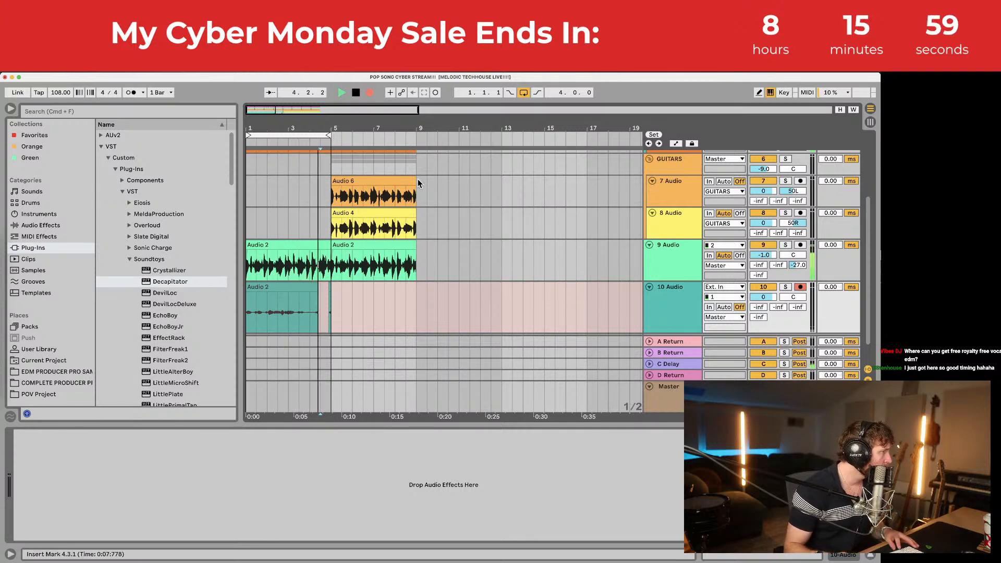
{"action": "key", "text": "space"}
{"action": "key", "text": "space"}
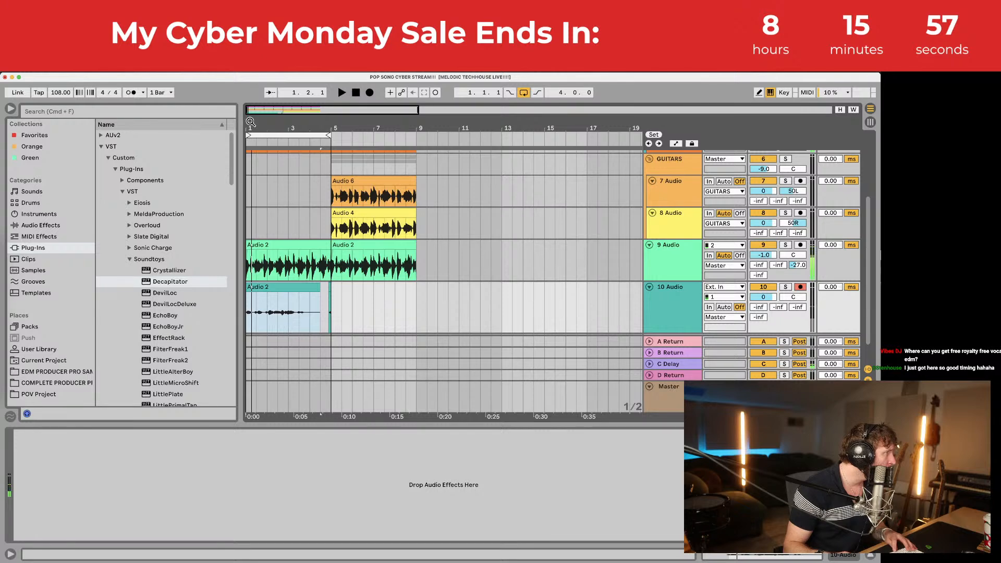
{"action": "key", "text": "z"}
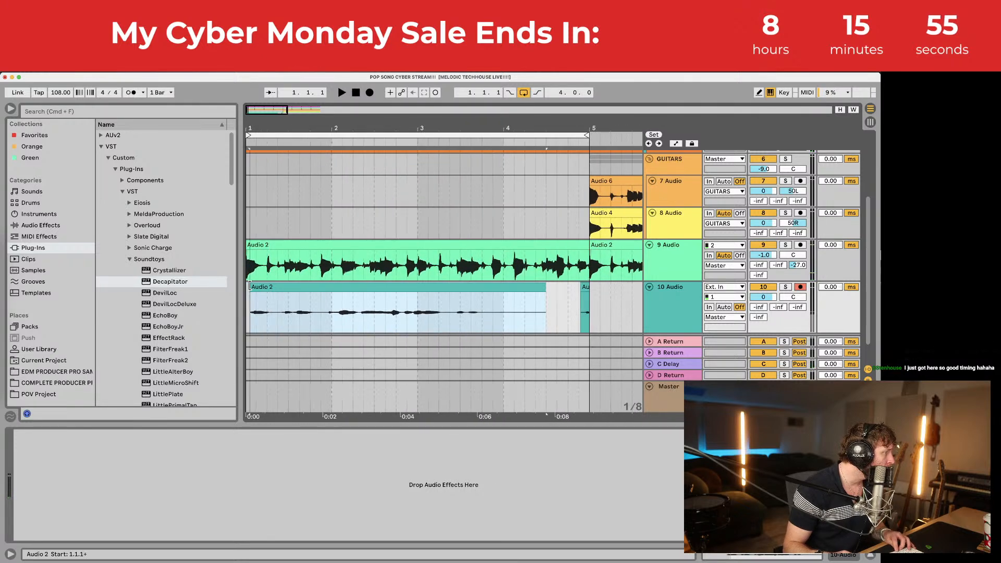
Step: Move the recorded Audio 2 clip on track 10 to start at bar 1 and audition it
{"action": "left_click", "coordinate": [259, 291]}
{"action": "mouse_move", "coordinate": [258, 288]}
{"action": "left_mouse_down"}
{"action": "mouse_move", "coordinate": [250, 289]}
{"action": "mouse_move", "coordinate": [264, 291]}
{"action": "left_mouse_up"}
{"action": "key", "text": "space"}
{"action": "key", "text": "space"}
{"action": "key", "text": "space"}
{"action": "key", "text": "space"}
Step: Zoom out to the whole arrangement, select 10 Audio, and play it back with the band
{"action": "key", "text": "space"}
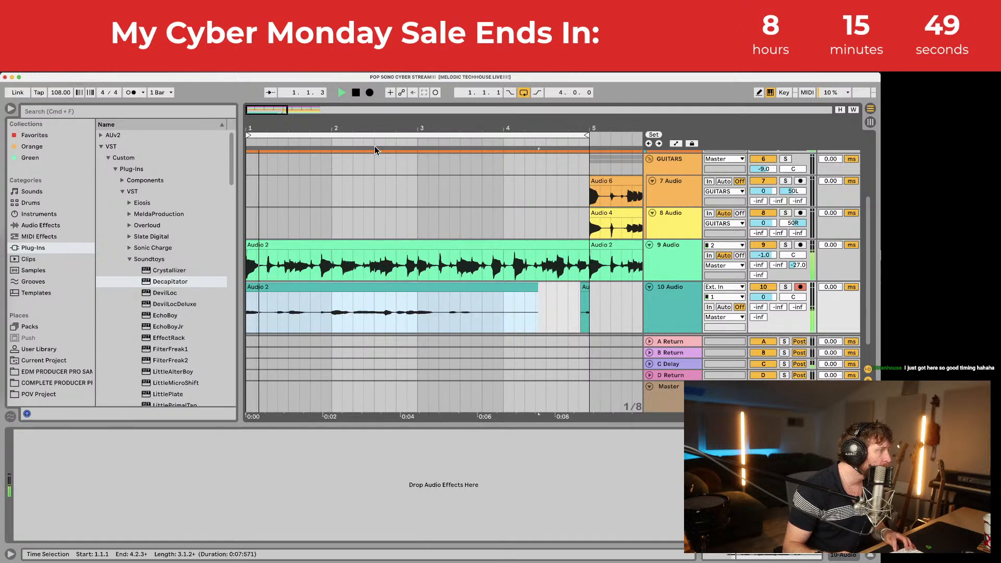
{"action": "left_click_drag", "start_coordinate": [375, 126], "coordinate": [309, 122]}
{"action": "key", "text": "space"}
{"action": "double_click", "coordinate": [689, 298]}
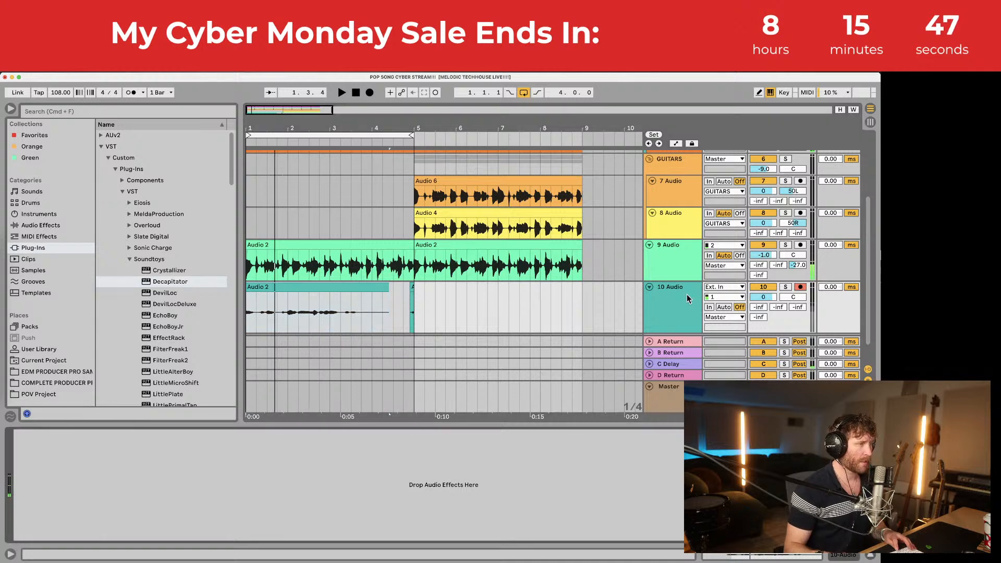
{"action": "scroll", "coordinate": [434, 285], "scroll_direction": "down", "scroll_amount": 2}
{"action": "left_click", "coordinate": [686, 279]}
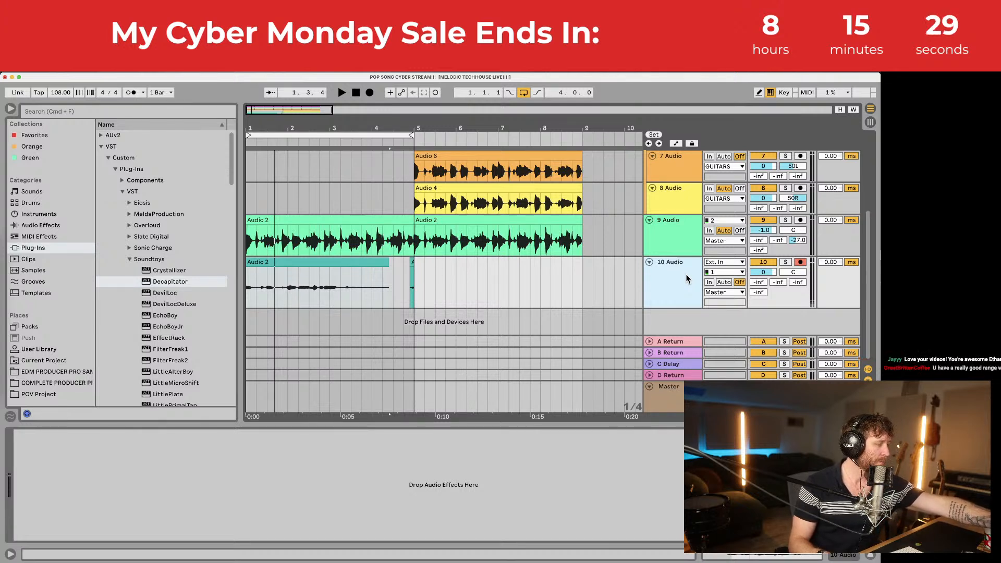
{"action": "key", "text": "space"}
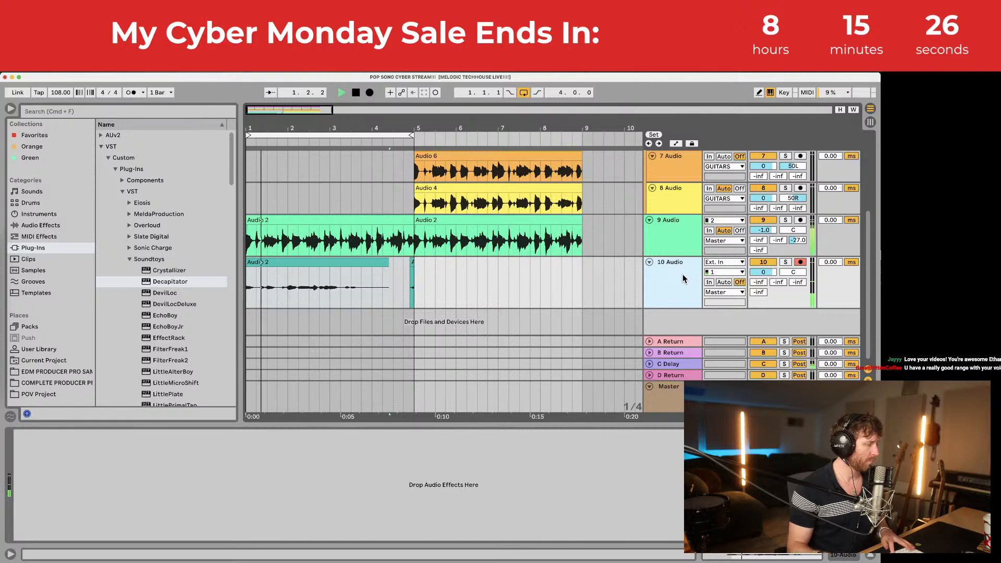
Step: Stop the transport after hearing the new vocal take with the arrangement
{"action": "key", "text": "space"}
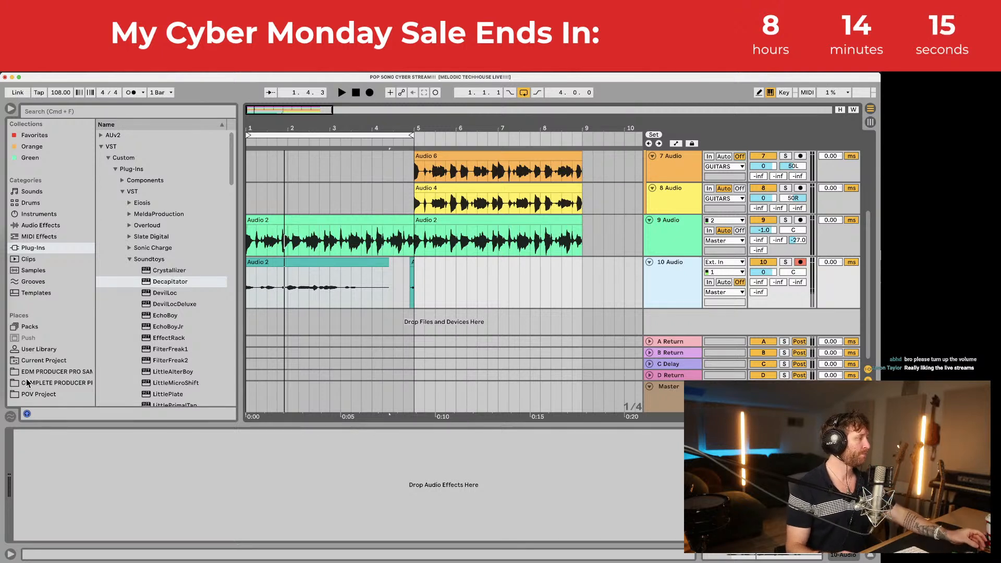
{"action": "mouse_move", "coordinate": [7, 338]}
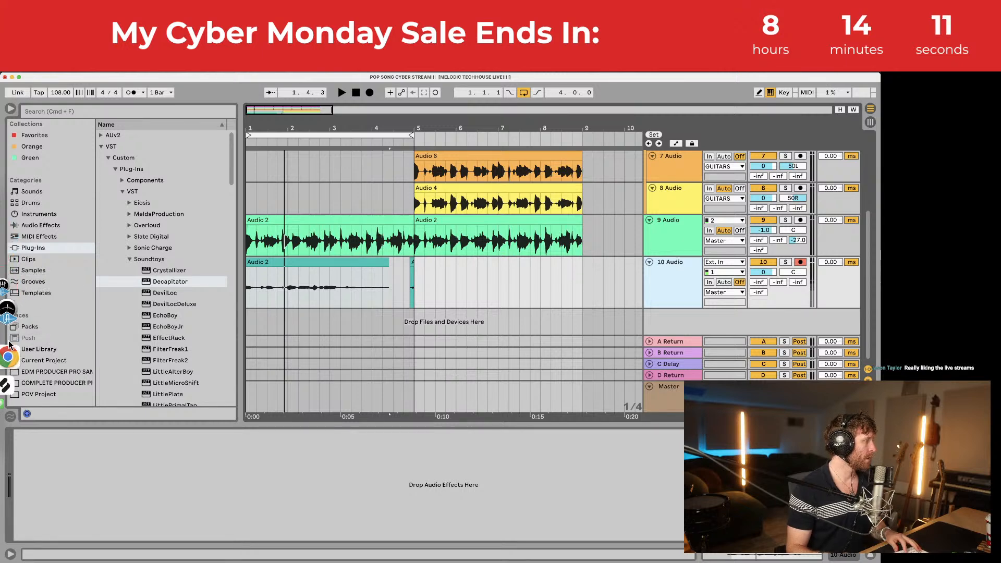
Step: Bring OBS Studio forward and select the full-screen camera scene
{"action": "left_click", "coordinate": [8, 365]}
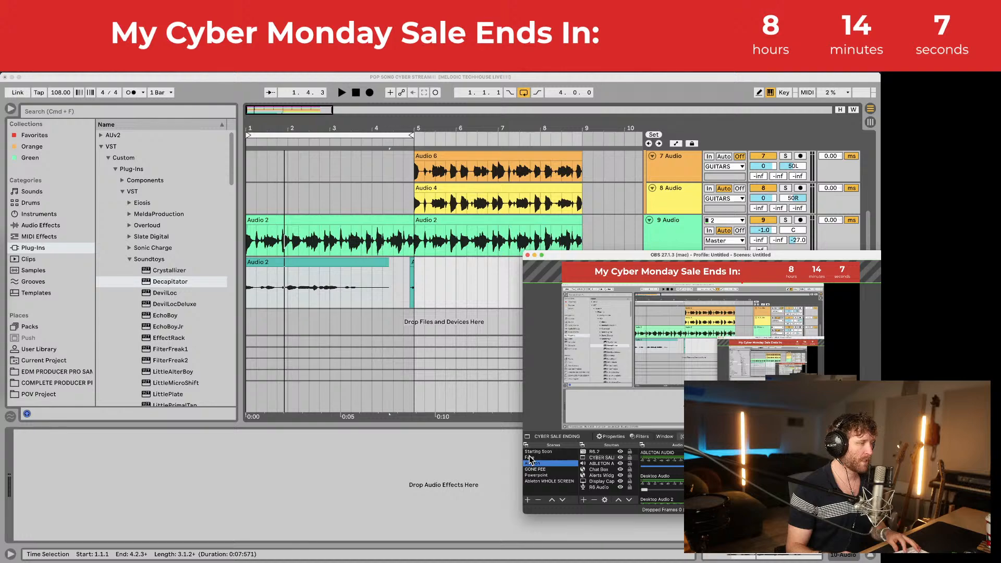
{"action": "left_click", "coordinate": [529, 458]}
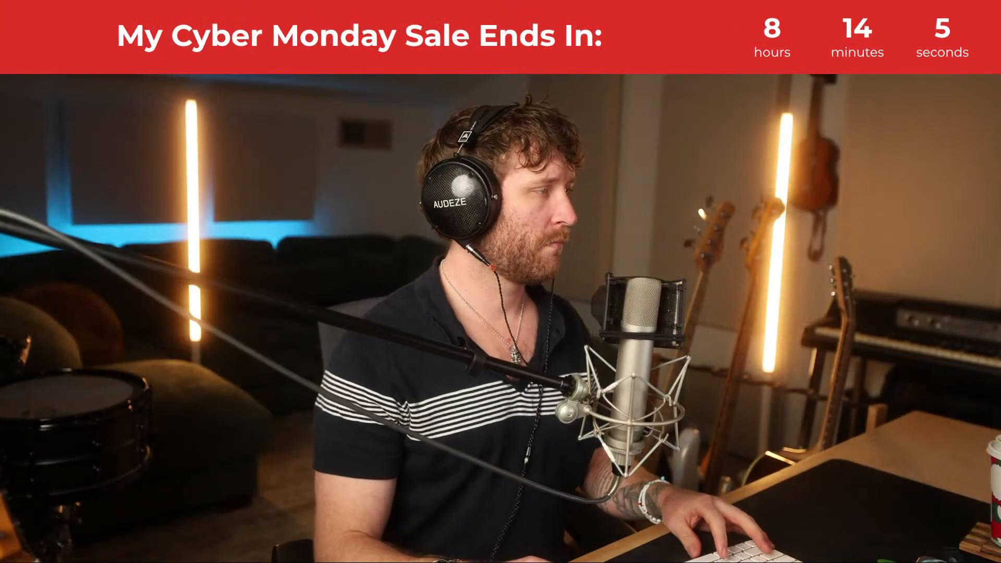
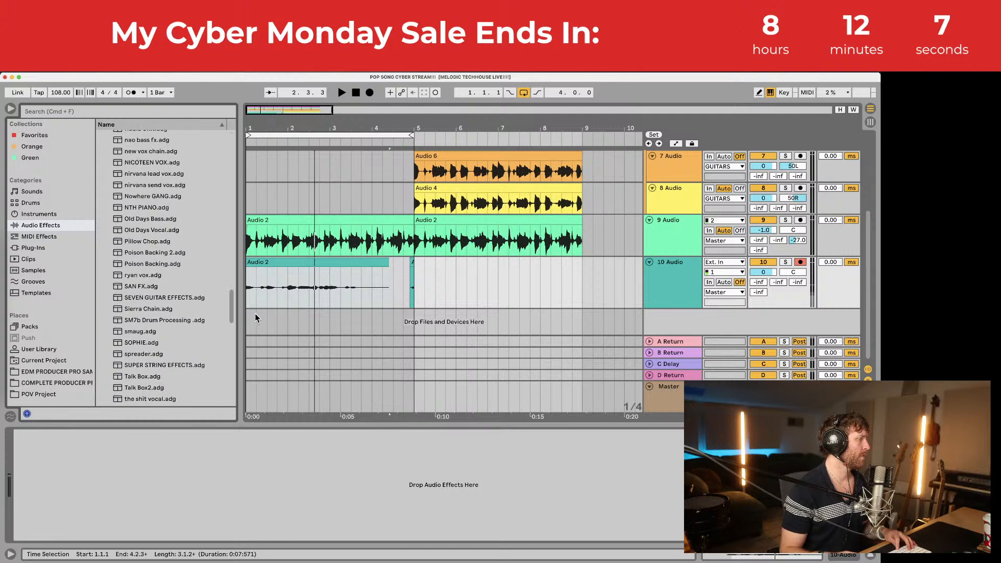
Step: Load the Old Days Vocal effect chain onto return A
{"action": "left_click", "coordinate": [142, 233]}
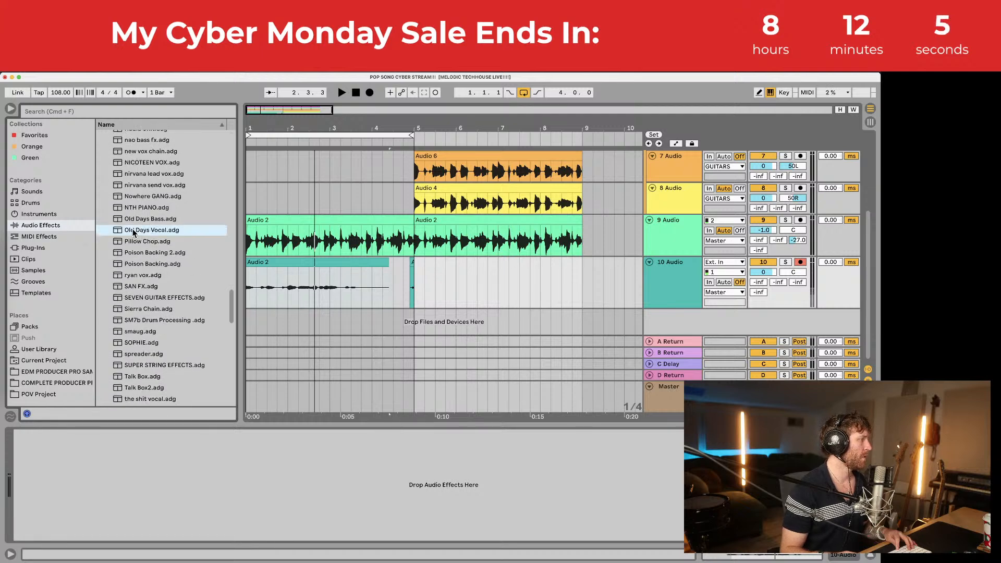
{"action": "left_click_drag", "start_coordinate": [134, 232], "coordinate": [627, 409]}
{"action": "left_click_drag", "start_coordinate": [671, 367], "coordinate": [678, 341]}
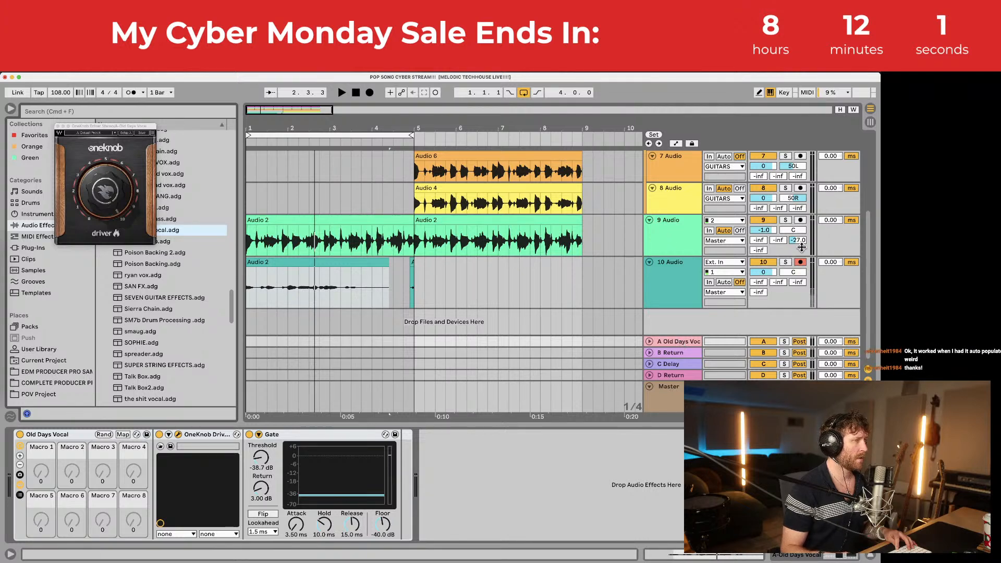
Step: Send track 10 to return A at -9.7 dB and audition it
{"action": "left_click_drag", "start_coordinate": [758, 282], "coordinate": [759, 243]}
{"action": "key", "text": "space"}
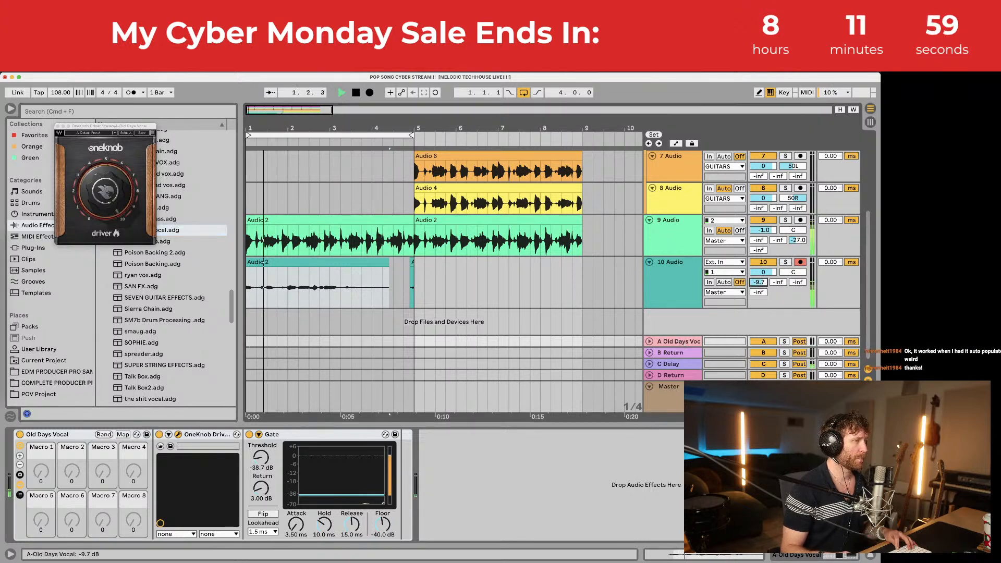
{"action": "key", "text": "space"}
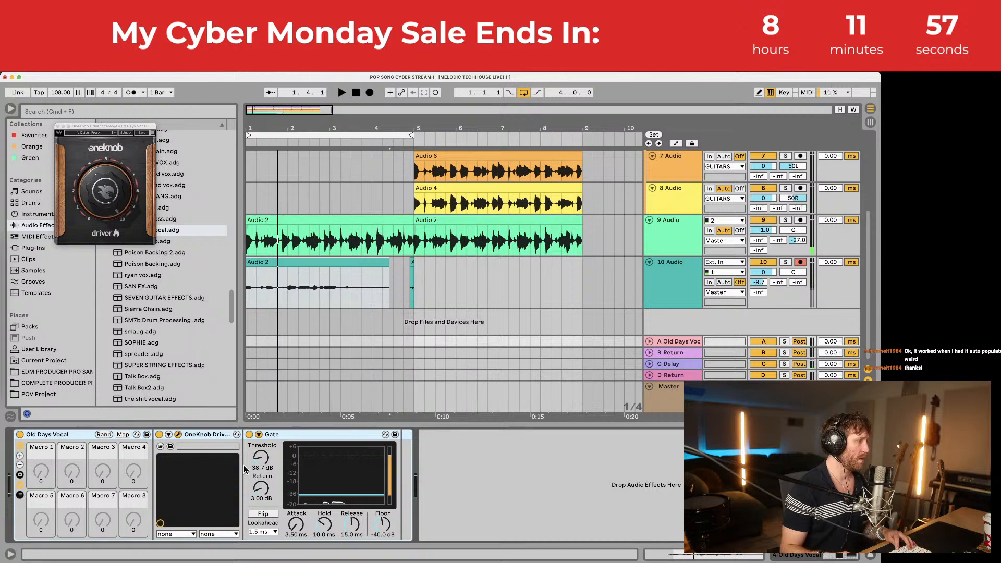
Step: Drop the Gate threshold to -inf dB, then switch the Gate device off while listening
{"action": "left_click_drag", "start_coordinate": [261, 458], "coordinate": [260, 495]}
{"action": "key", "text": "space"}
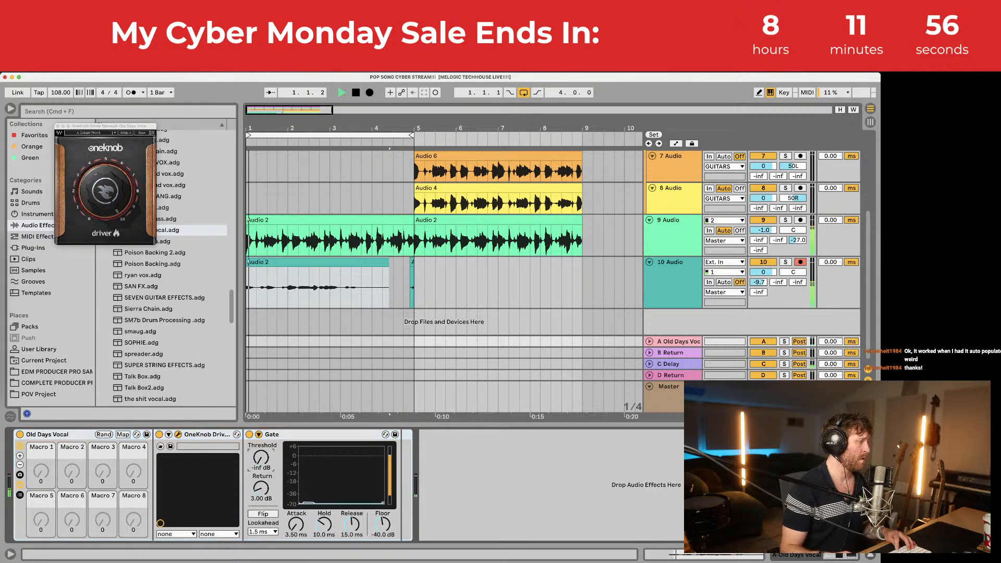
{"action": "left_click", "coordinate": [250, 434]}
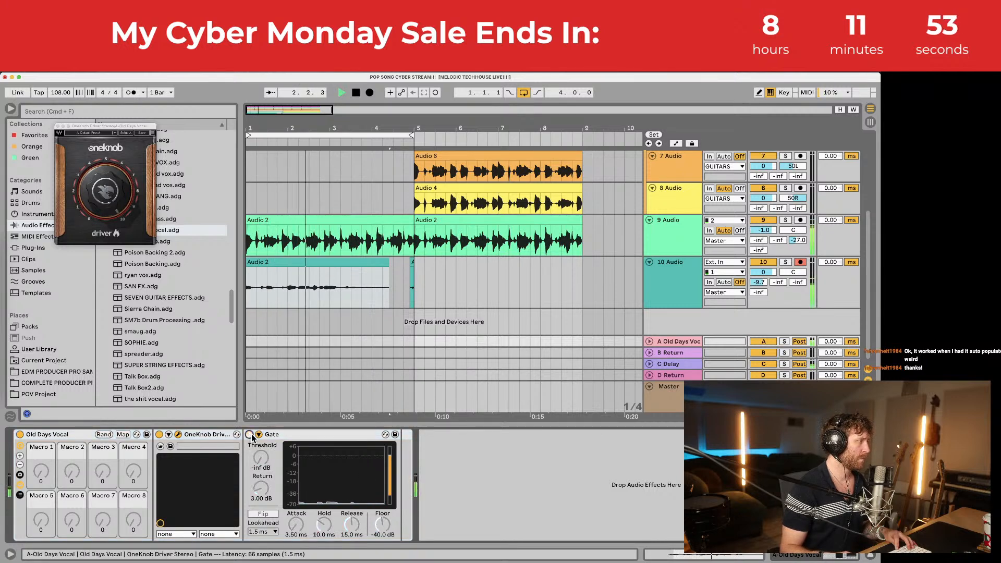
{"action": "key", "text": "space"}
Step: Close the OneKnob Driver window and select the Earth2EthanVox2 preset in the audio effects browser
{"action": "left_click", "coordinate": [59, 126]}
{"action": "left_click", "coordinate": [41, 244]}
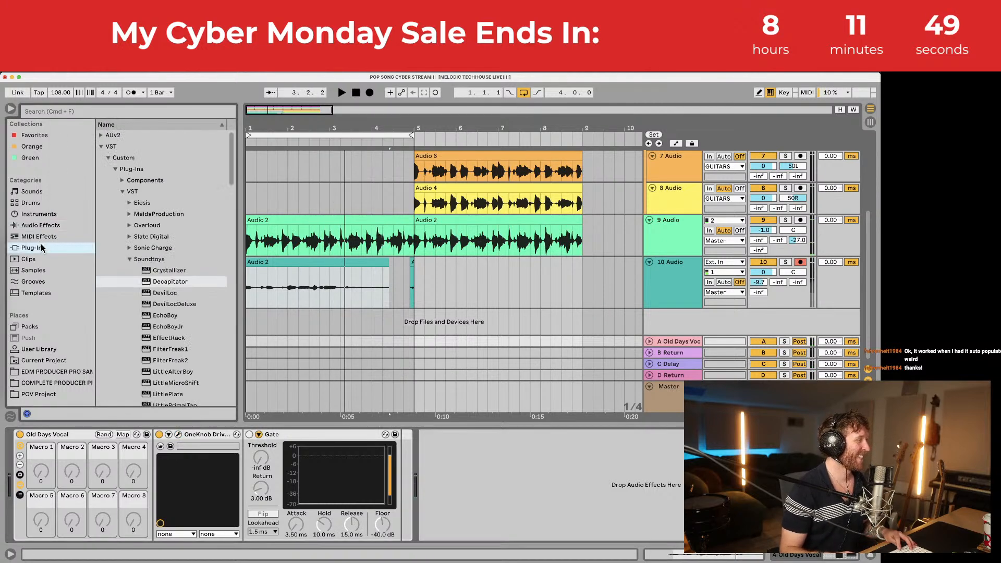
{"action": "left_click", "coordinate": [41, 226]}
{"action": "scroll", "coordinate": [139, 219], "scroll_direction": "up", "scroll_amount": 5}
{"action": "scroll", "coordinate": [148, 245], "scroll_direction": "up", "scroll_amount": 10}
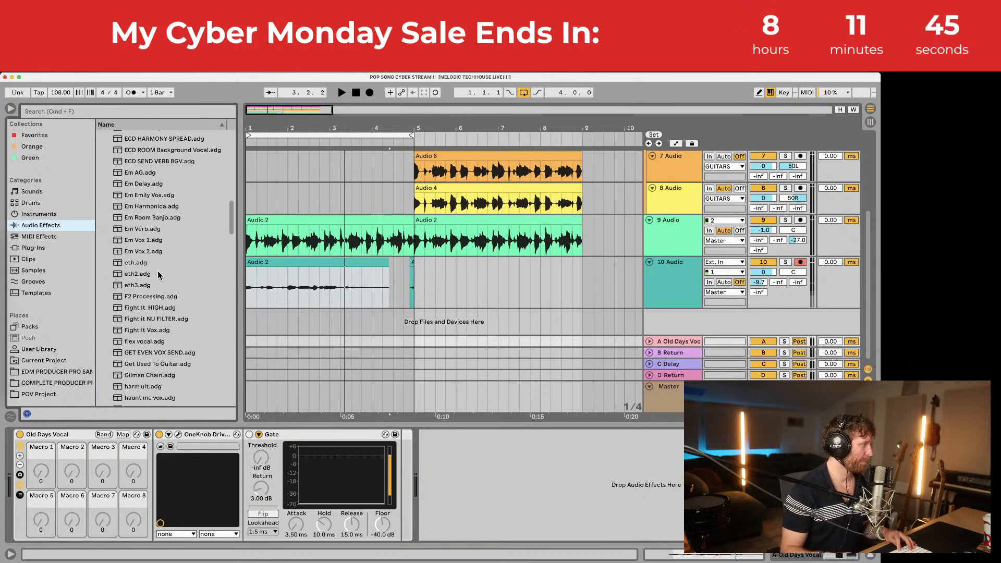
{"action": "scroll", "coordinate": [160, 283], "scroll_direction": "up", "scroll_amount": 2}
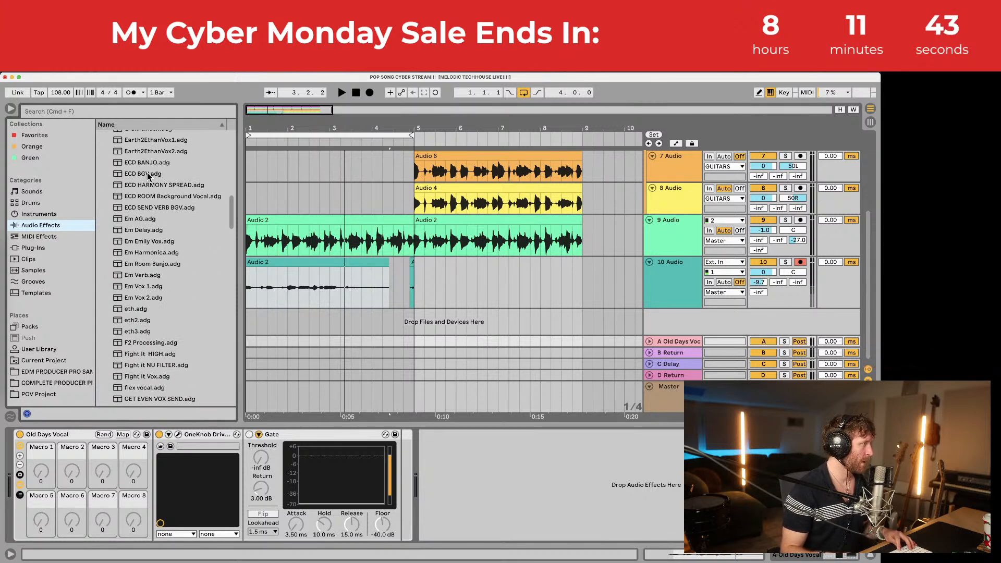
{"action": "left_click", "coordinate": [149, 152]}
Step: Add Earth2EthanVox2 to the return's chain and continue past the expired-licence notice
{"action": "left_click_drag", "start_coordinate": [125, 433], "coordinate": [180, 477]}
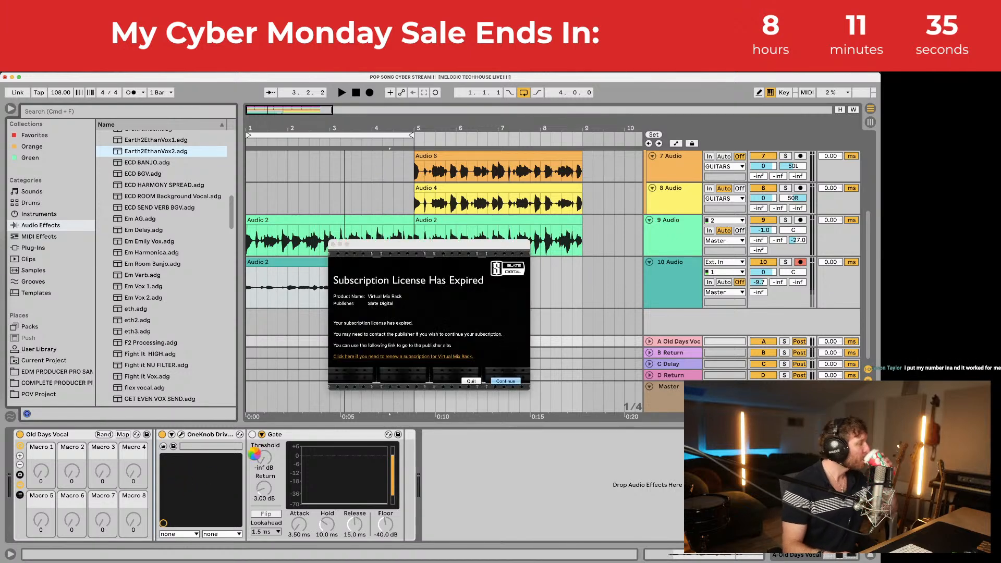
{"action": "left_click", "coordinate": [499, 382]}
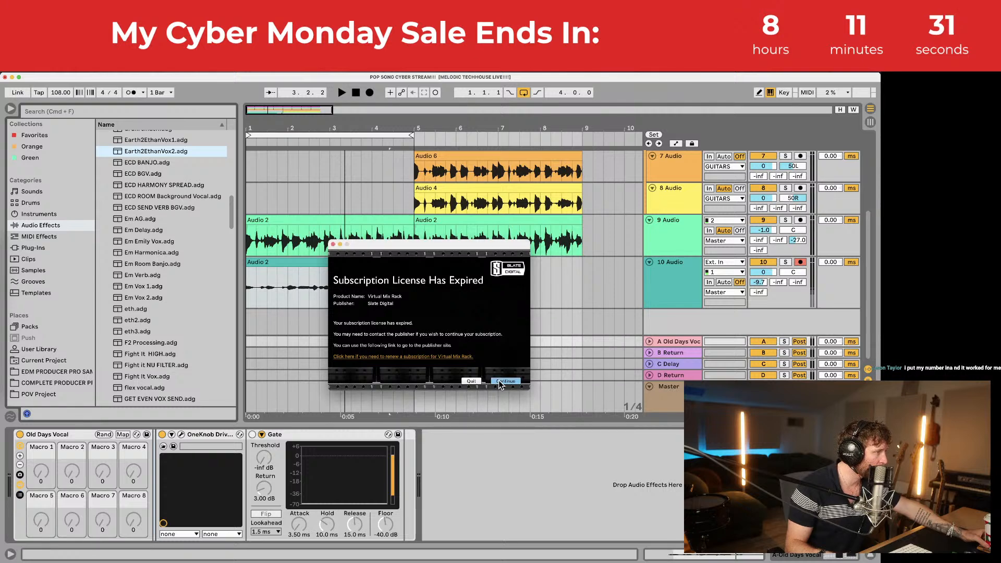
{"action": "left_click", "coordinate": [504, 381]}
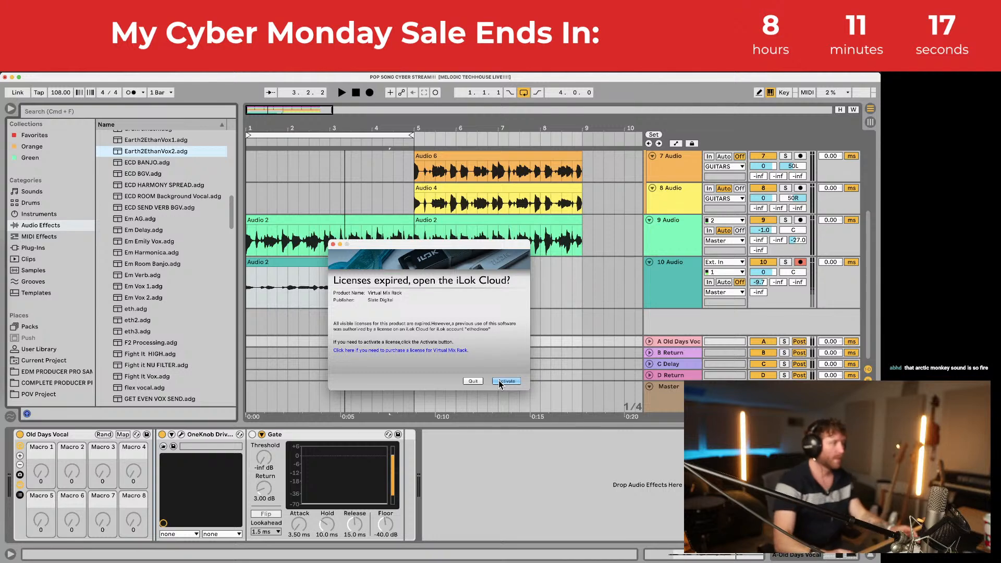
Step: Activate the Virtual Mix Rack licence by logging into iLok and opening a cloud session
{"action": "left_click", "coordinate": [502, 384]}
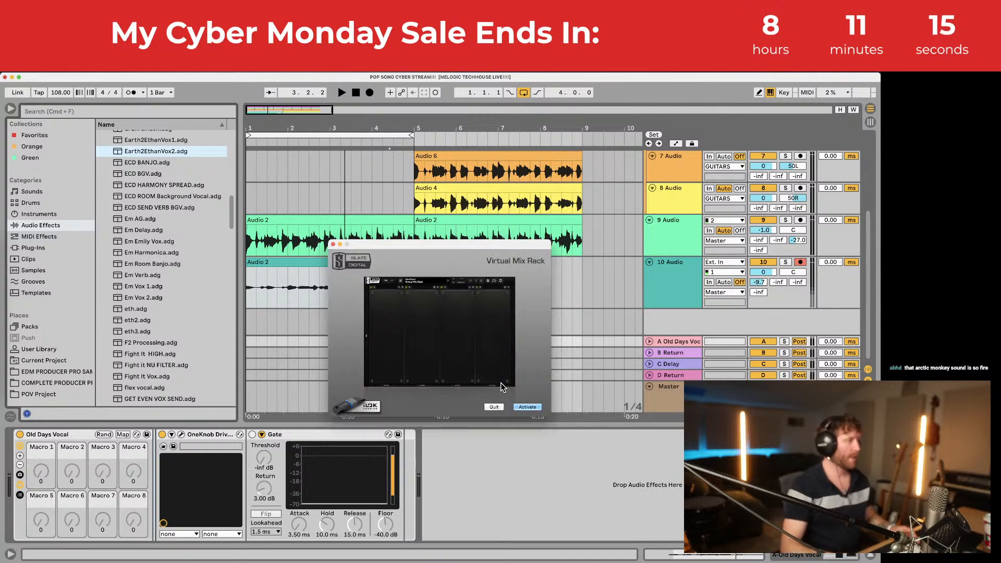
{"action": "left_click", "coordinate": [525, 409]}
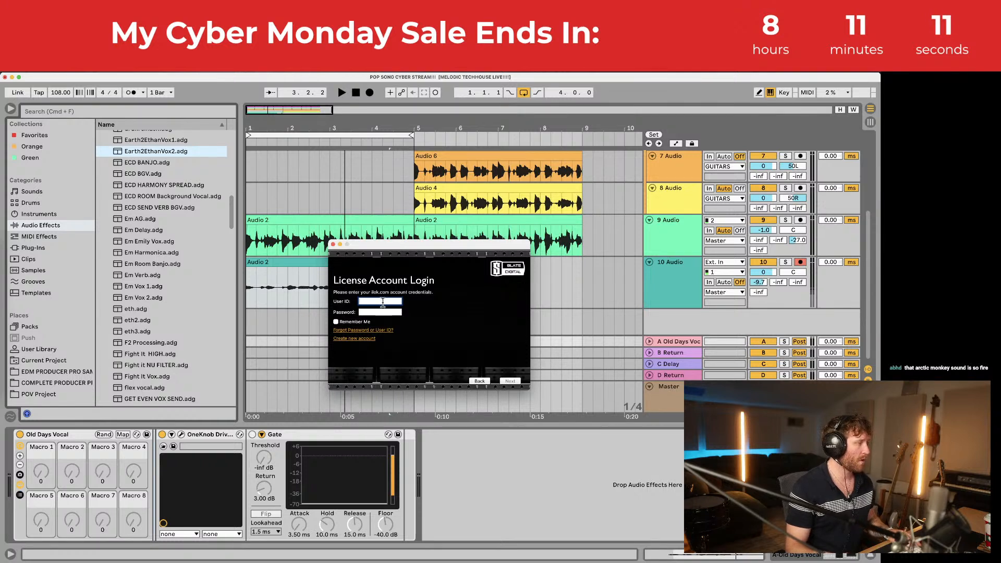
{"action": "key", "text": "Tab"}
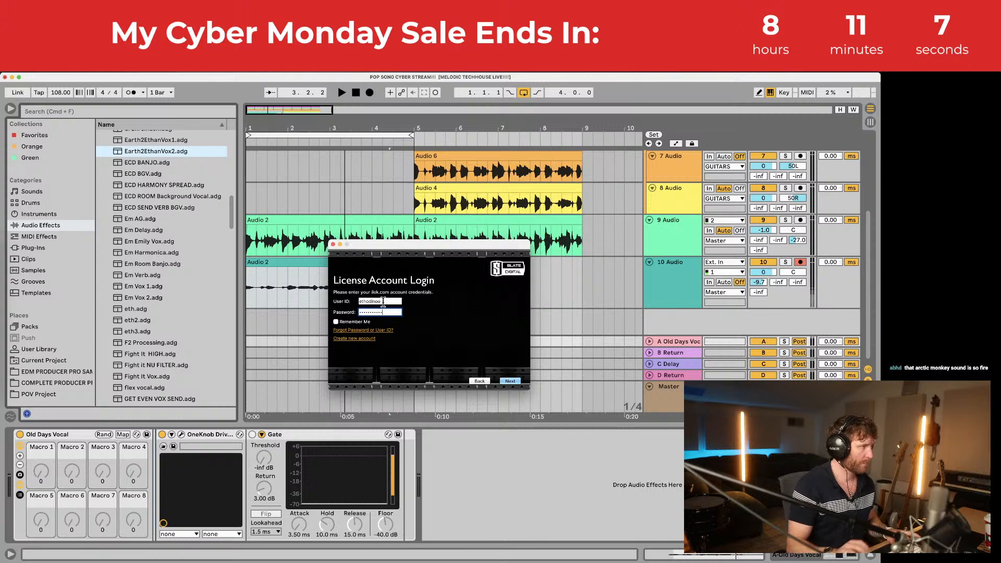
{"action": "key", "text": "Return"}
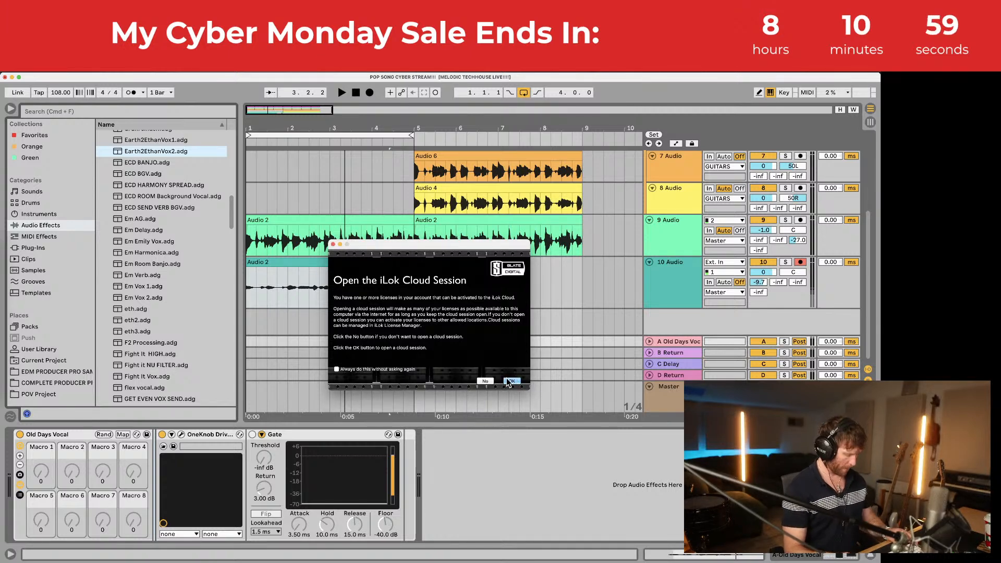
{"action": "left_click", "coordinate": [510, 381]}
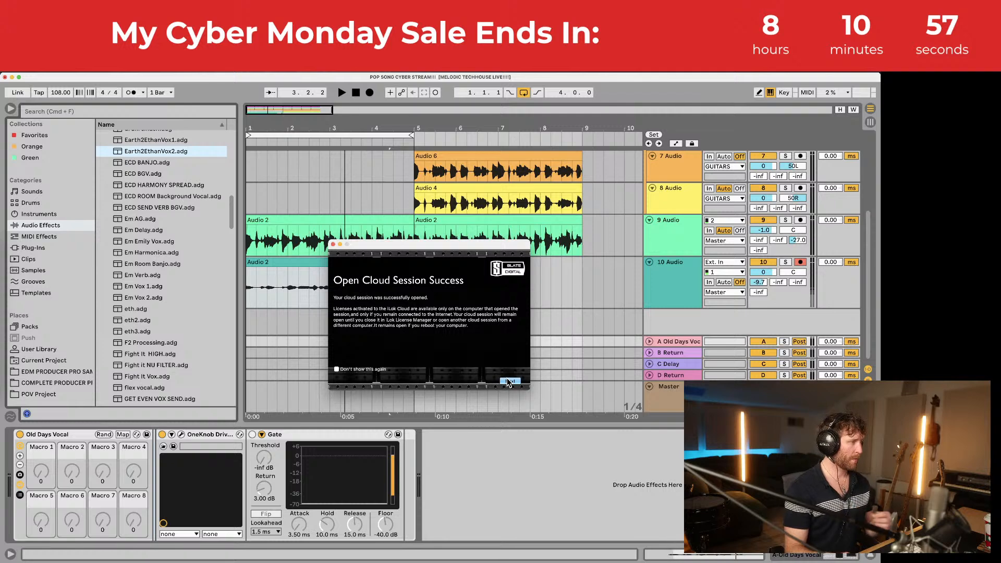
{"action": "left_click", "coordinate": [510, 381]}
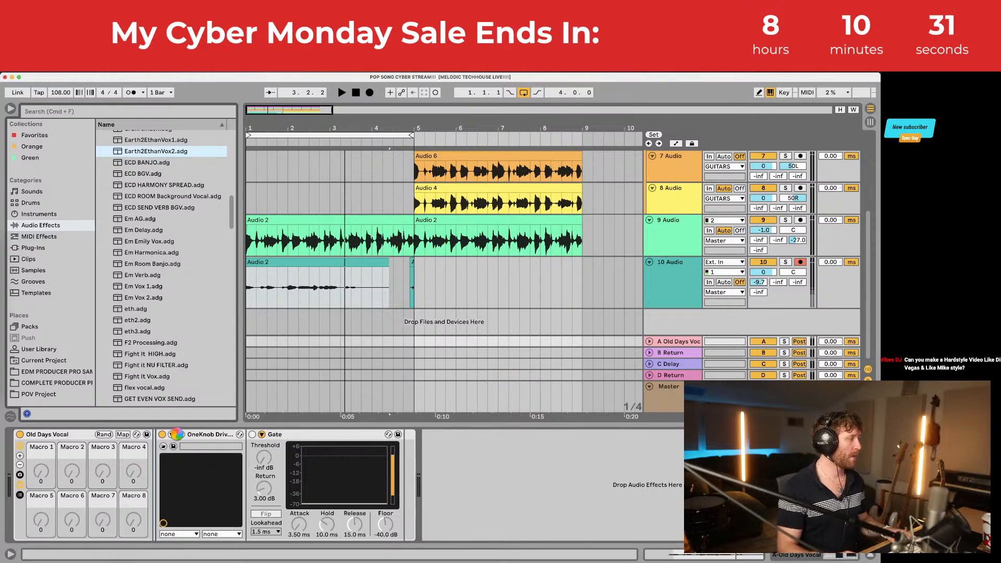
Step: Close all the stacked plugin windows, including Virtual Mix Rack
{"action": "mouse_move", "coordinate": [2, 381]}
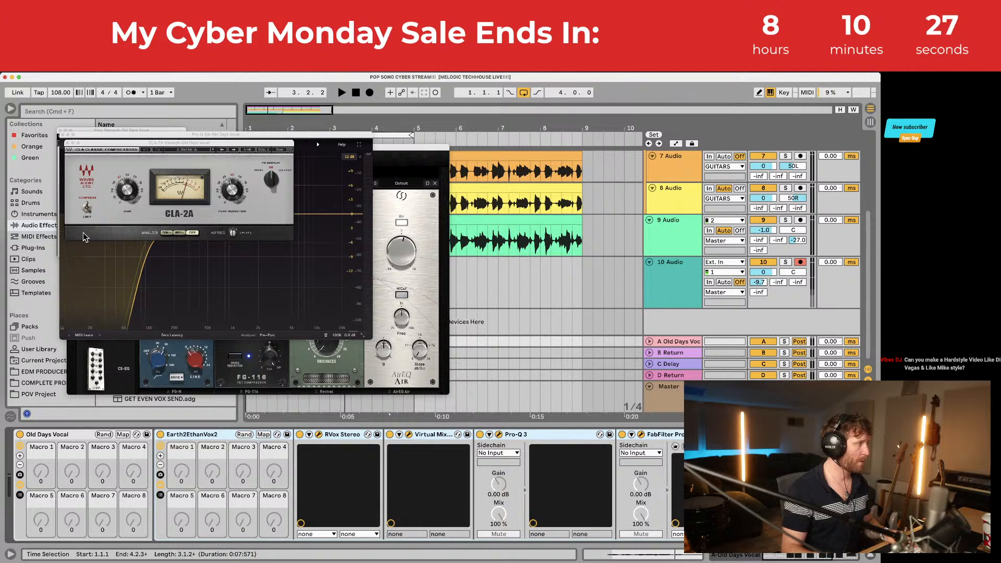
{"action": "left_click", "coordinate": [67, 143]}
{"action": "left_click", "coordinate": [62, 135]}
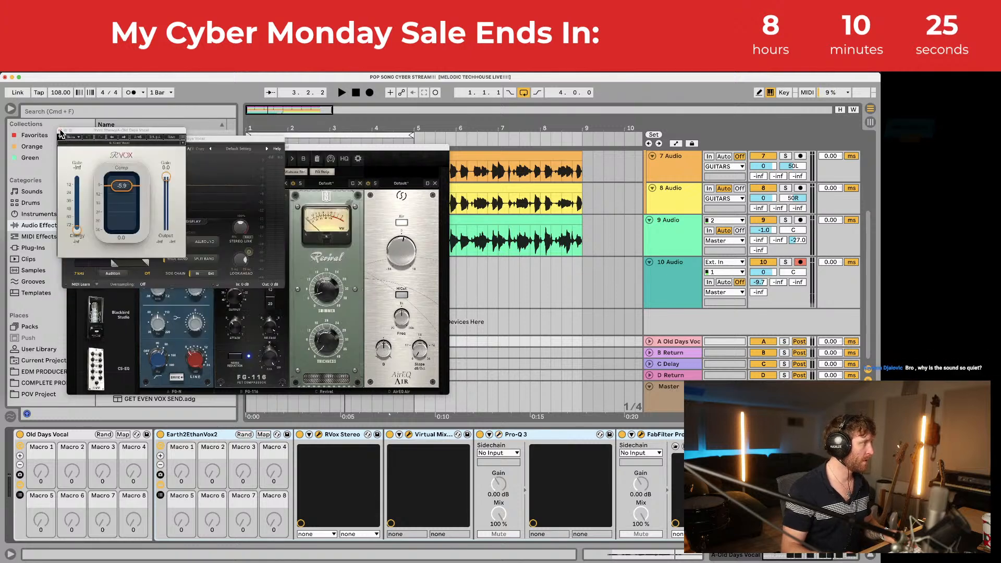
{"action": "left_click", "coordinate": [63, 136]}
{"action": "left_click", "coordinate": [66, 138]}
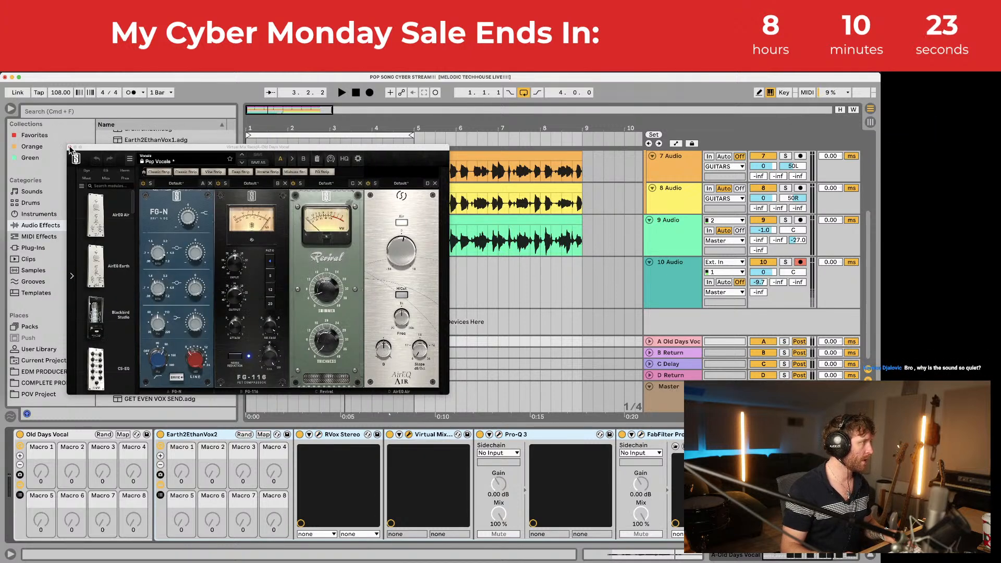
{"action": "left_click", "coordinate": [69, 147]}
Step: Audition track 10 with its send A turned down, checking track 9's and return A's devices
{"action": "key", "text": "space"}
{"action": "left_click", "coordinate": [280, 265]}
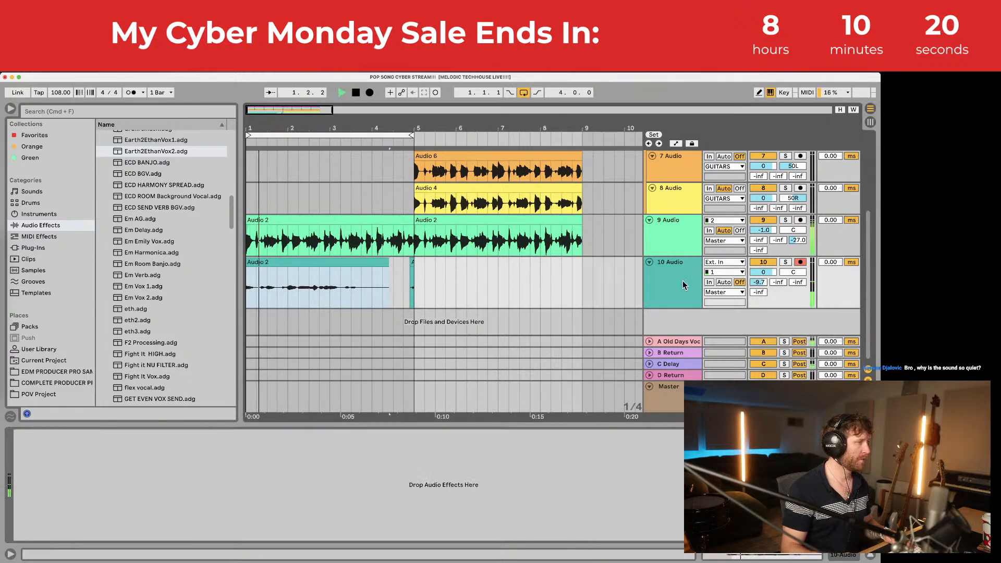
{"action": "left_click_drag", "start_coordinate": [759, 282], "coordinate": [758, 293]}
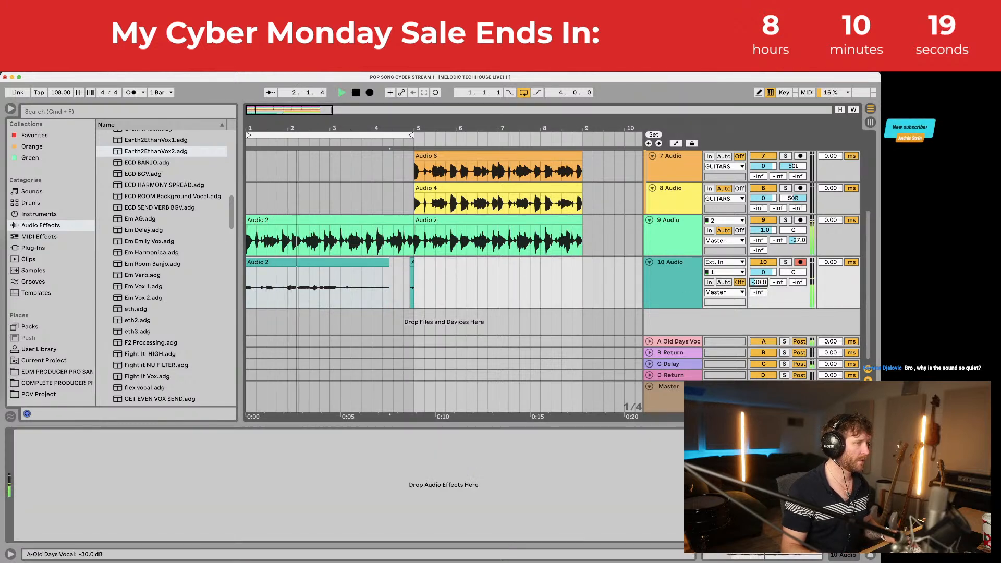
{"action": "left_click", "coordinate": [681, 265]}
{"action": "key", "text": "space"}
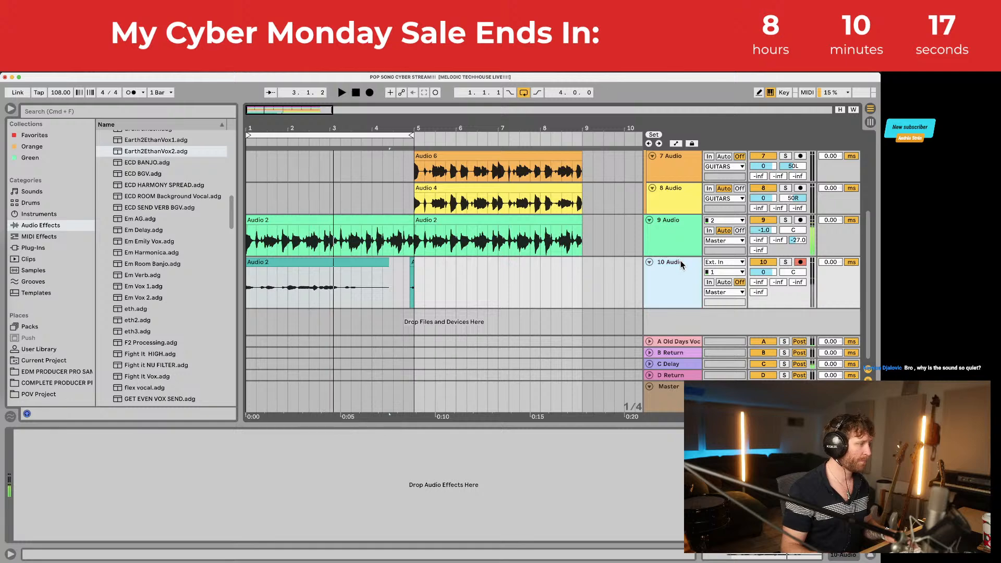
{"action": "left_click", "coordinate": [674, 235]}
{"action": "left_click", "coordinate": [677, 328]}
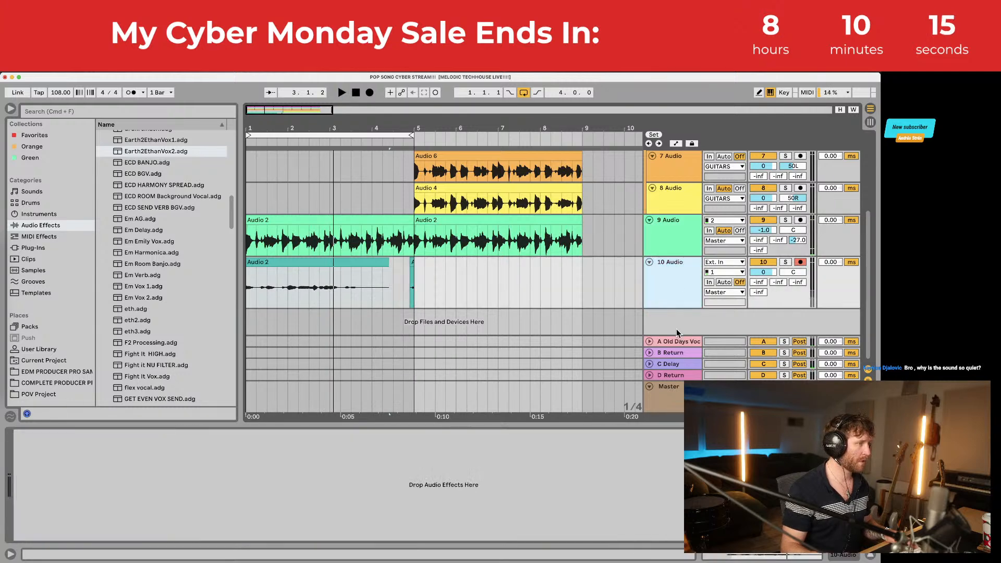
{"action": "left_click", "coordinate": [674, 341]}
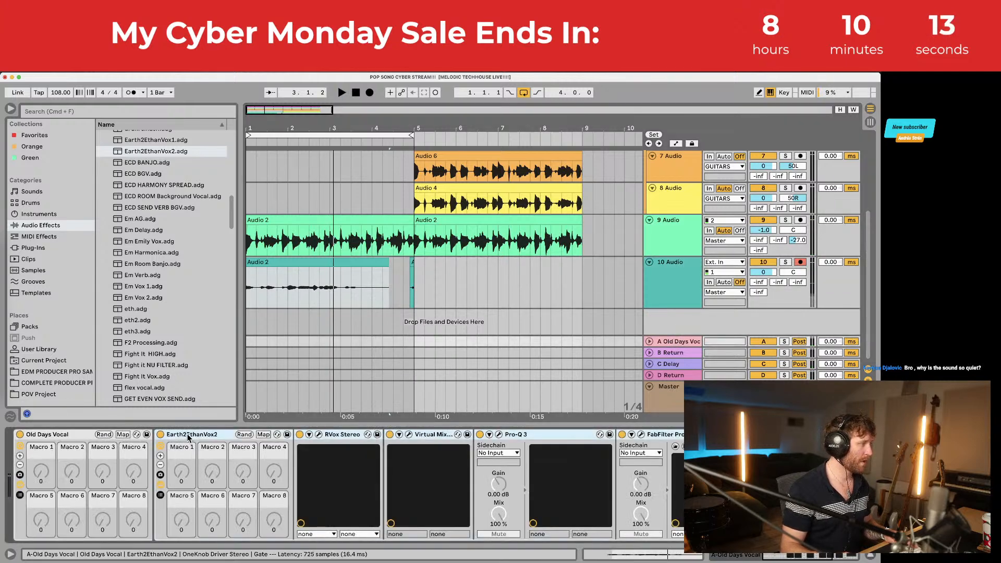
{"action": "left_click", "coordinate": [259, 283]}
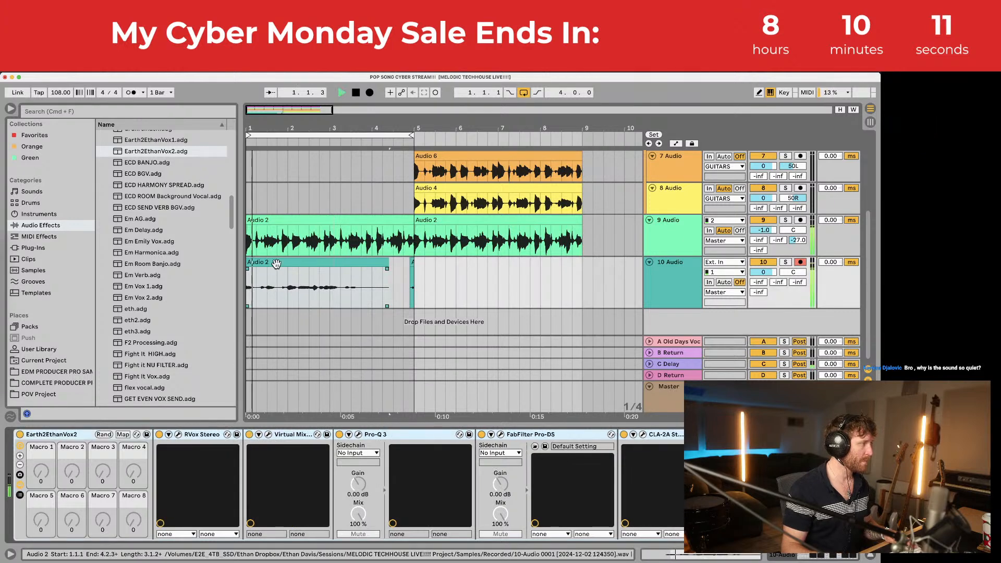
Step: Set track 10's send A to -14.0 dB and its volume to -6.0 dB
{"action": "key", "text": "space"}
{"action": "left_click_drag", "start_coordinate": [765, 271], "coordinate": [764, 280]}
{"action": "left_click", "coordinate": [763, 273]}
{"action": "key", "text": "space"}
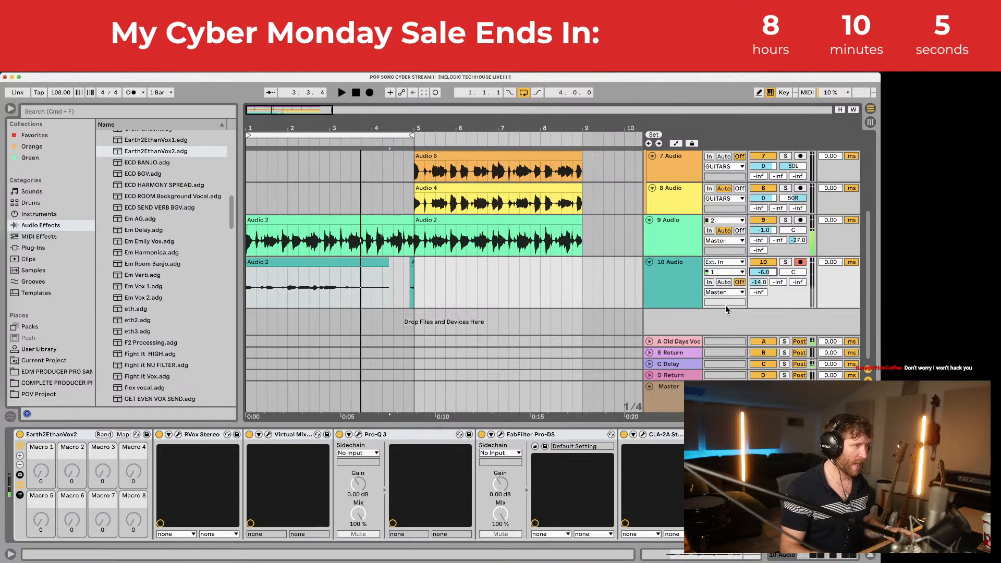
{"action": "right_click", "coordinate": [668, 375]}
Step: Add return track E and load the hitting stride delay preset onto it
{"action": "left_click", "coordinate": [677, 439]}
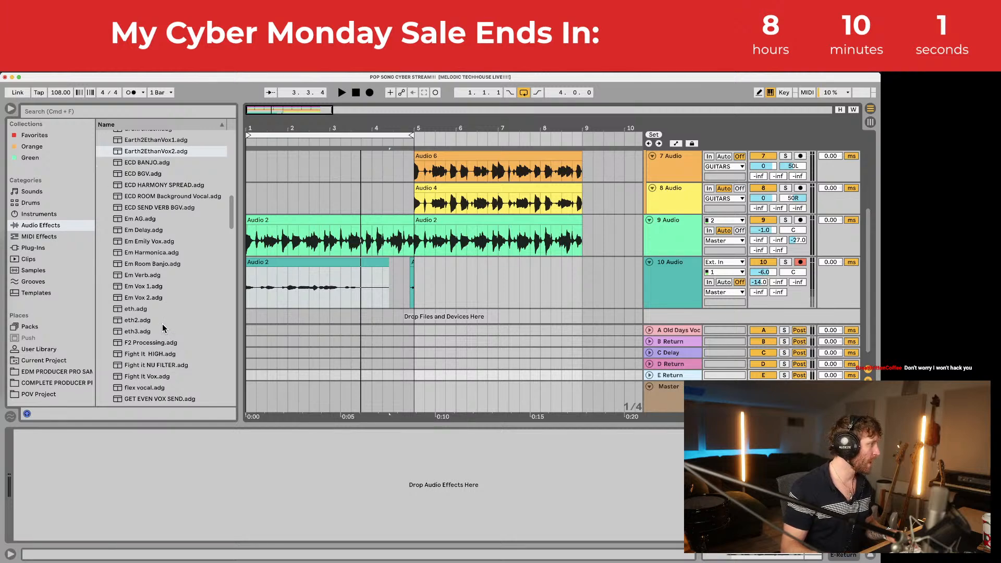
{"action": "scroll", "coordinate": [162, 324], "scroll_direction": "down", "scroll_amount": 6}
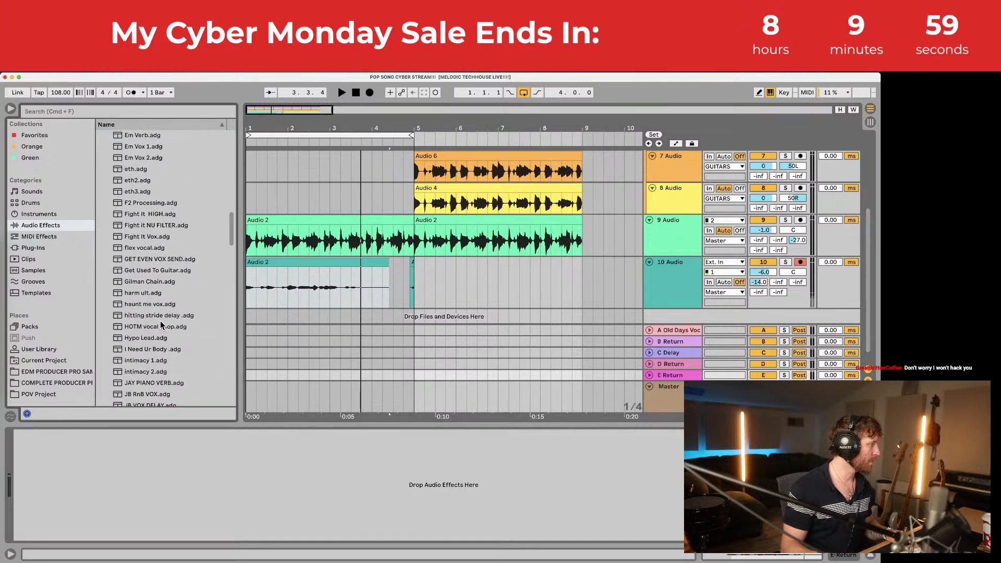
{"action": "left_click_drag", "start_coordinate": [150, 317], "coordinate": [247, 453]}
Step: Delete the incompatible Repeater and undo a duplicate hitting stride delay drop
{"action": "left_click", "coordinate": [208, 433]}
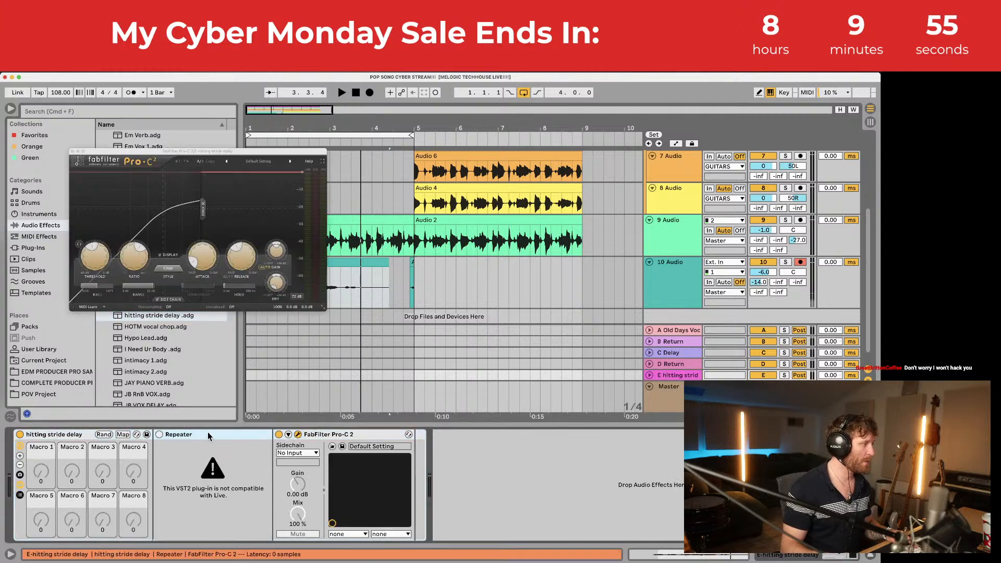
{"action": "key", "text": "Delete"}
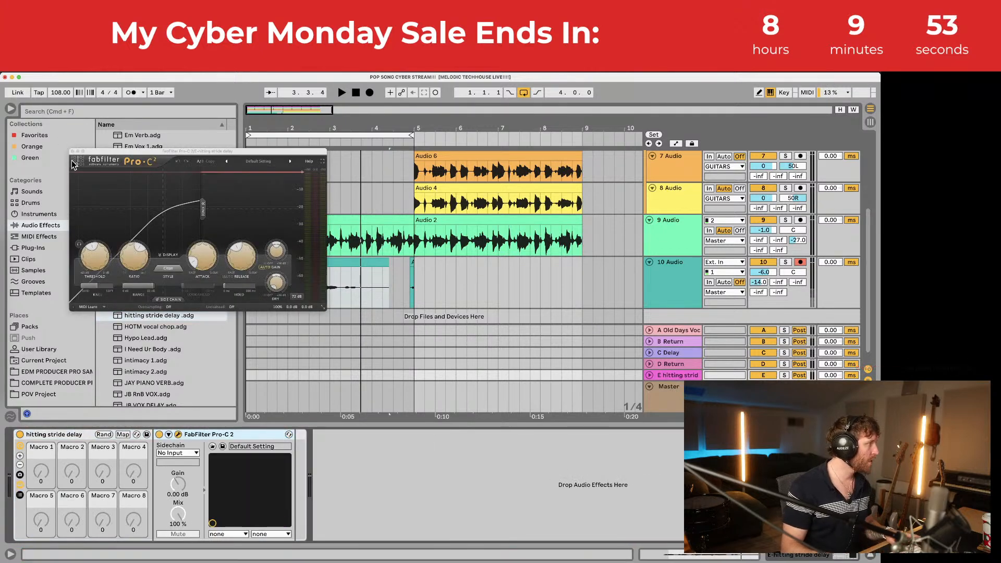
{"action": "left_click", "coordinate": [73, 152]}
{"action": "left_click_drag", "start_coordinate": [148, 319], "coordinate": [359, 464]}
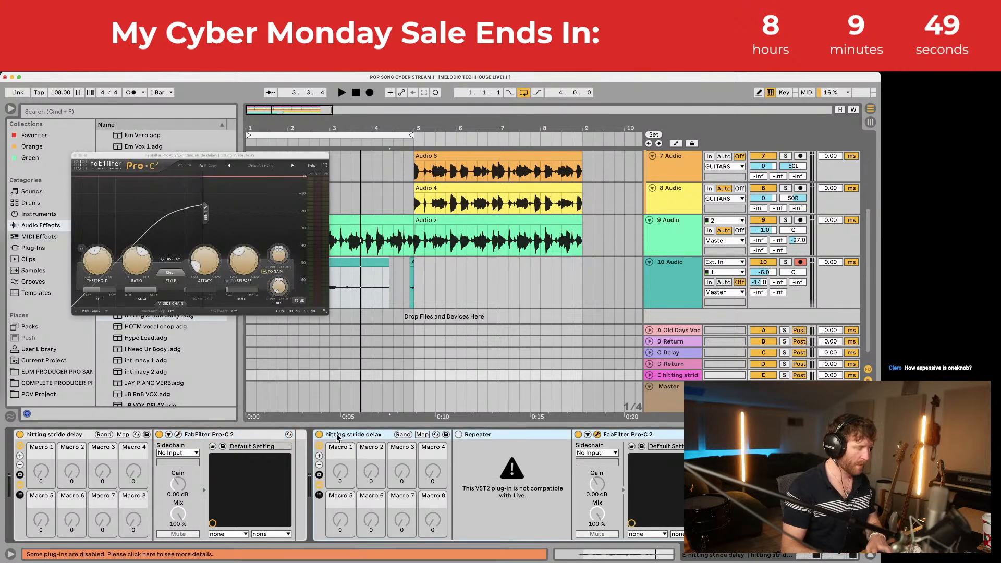
{"action": "key", "text": "super+z"}
Step: Search plug-ins for 'repea', try the VST Repeater, and open the AU plug-in folder
{"action": "left_click", "coordinate": [140, 111]}
{"action": "type", "text": "heat"}
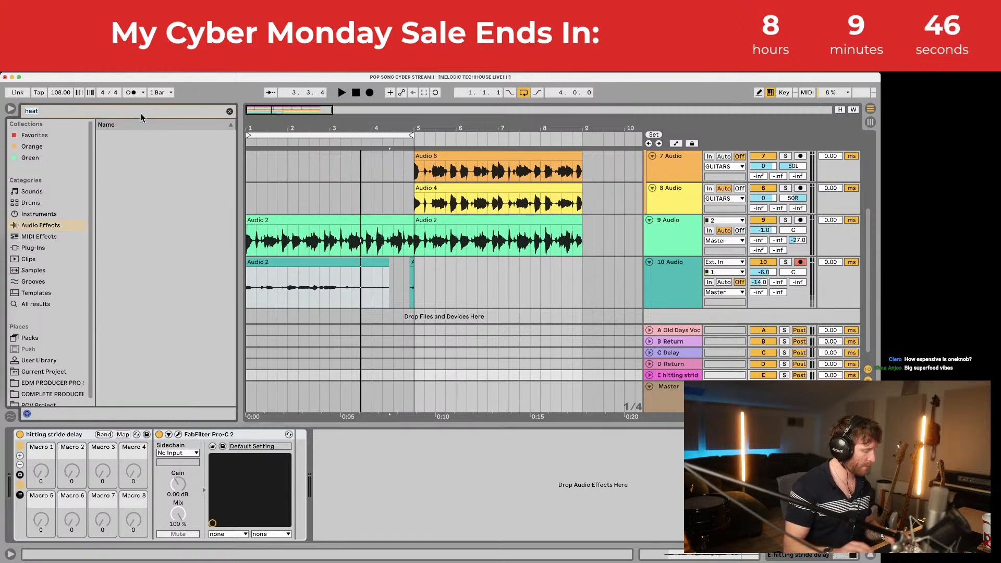
{"action": "key", "text": "super+a"}
{"action": "type", "text": "repea"}
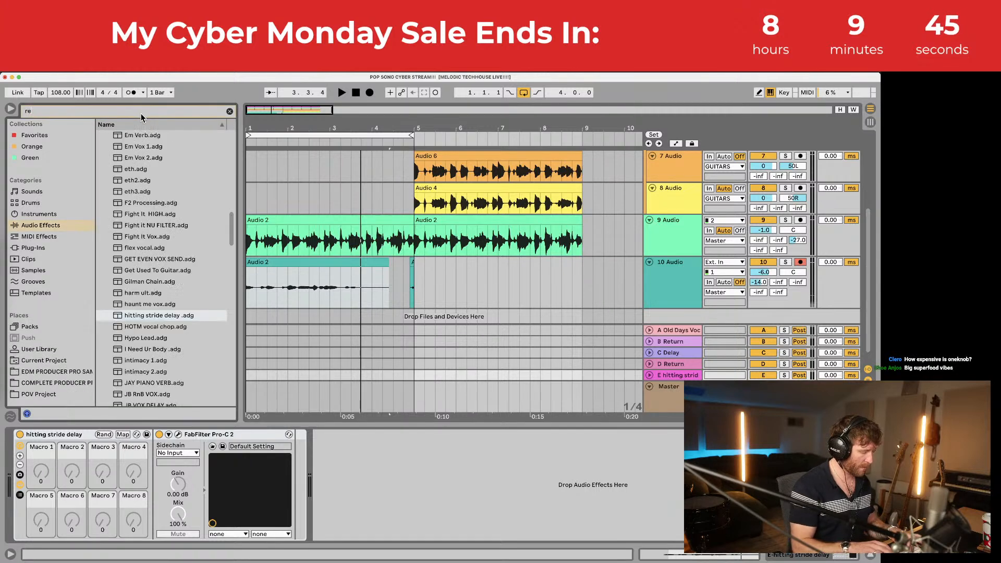
{"action": "left_click", "coordinate": [37, 247]}
{"action": "left_click_drag", "start_coordinate": [139, 191], "coordinate": [189, 475]}
{"action": "left_click", "coordinate": [101, 135]}
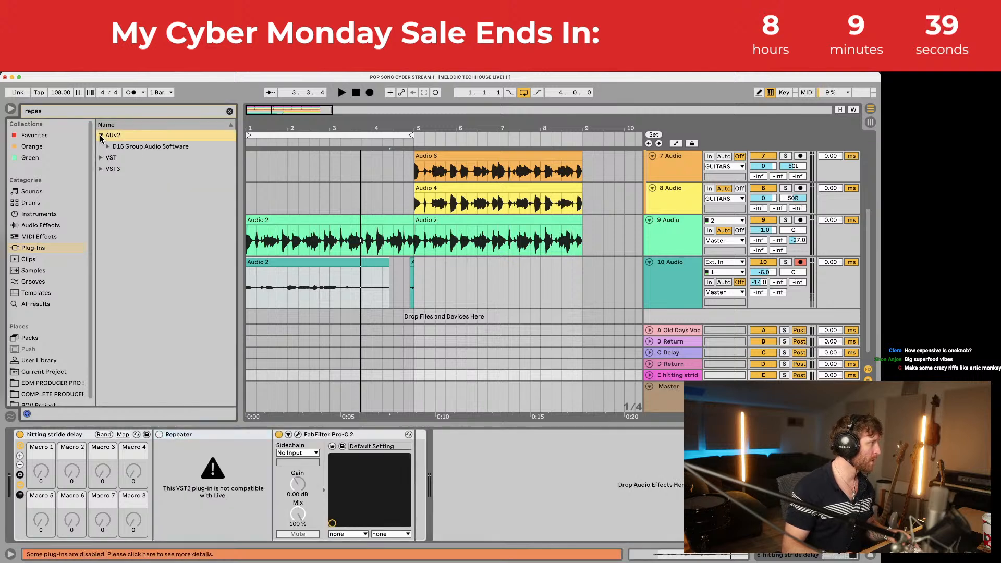
Step: Add the AU D16 Group Repeater to return E's chain before Pro-C 2
{"action": "left_click", "coordinate": [108, 147]}
{"action": "left_click_drag", "start_coordinate": [141, 157], "coordinate": [231, 456]}
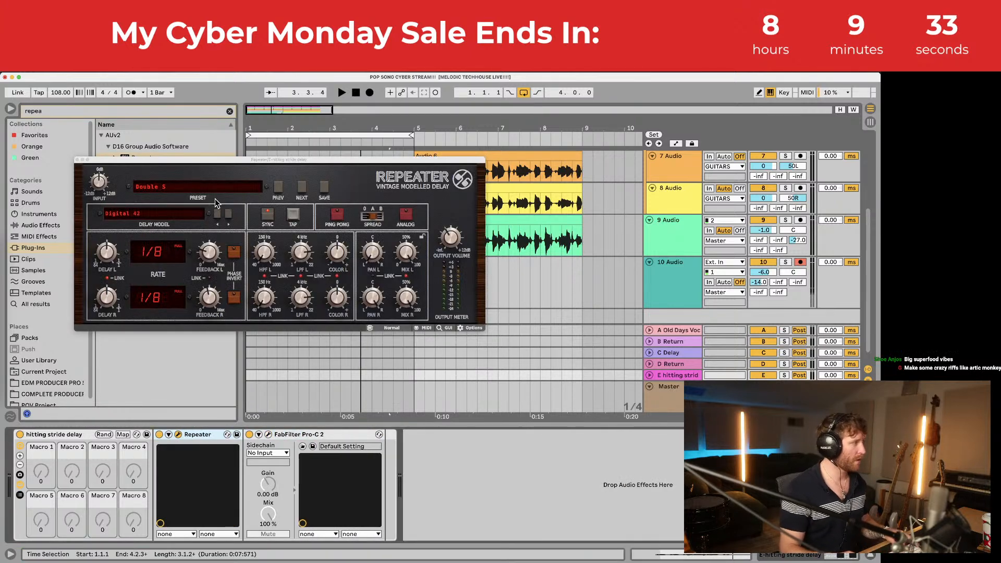
{"action": "left_click", "coordinate": [202, 187]}
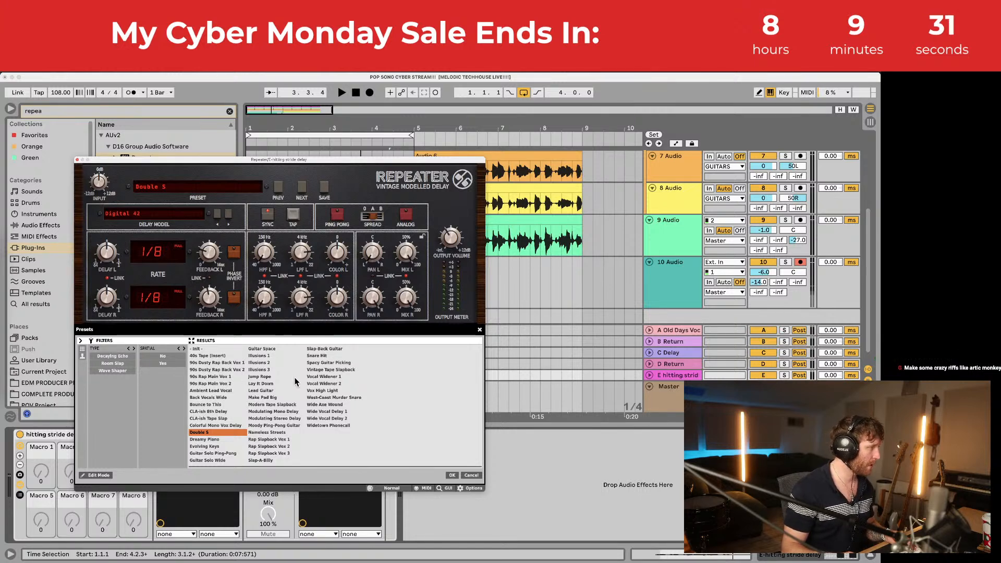
Step: Audition Repeater presets, settle on CLA-ish Tape Slap, and raise track 10's send E
{"action": "left_click", "coordinate": [316, 376]}
{"action": "key", "text": "space"}
{"action": "key", "text": "space"}
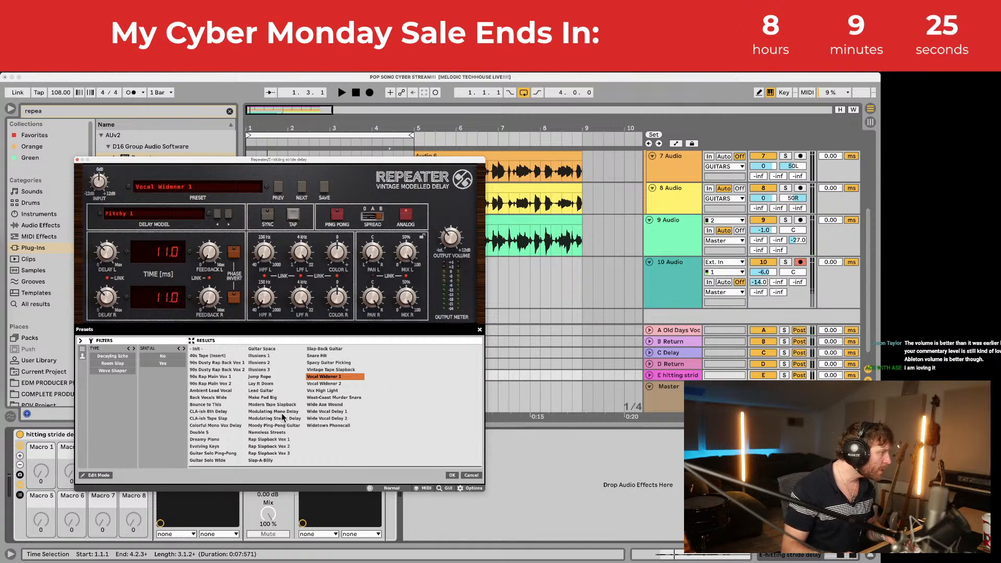
{"action": "left_click", "coordinate": [220, 419]}
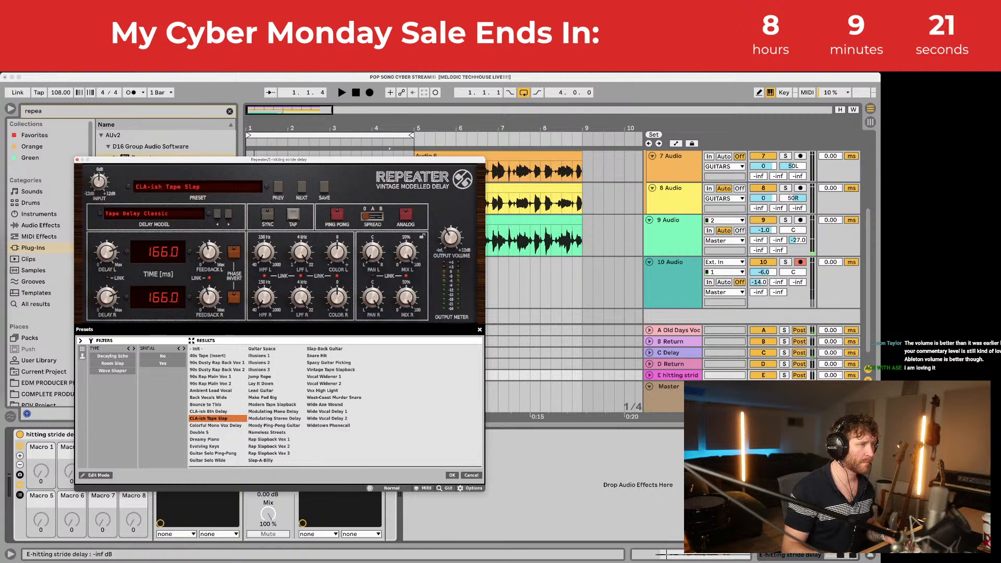
{"action": "left_click_drag", "start_coordinate": [778, 292], "coordinate": [778, 276]}
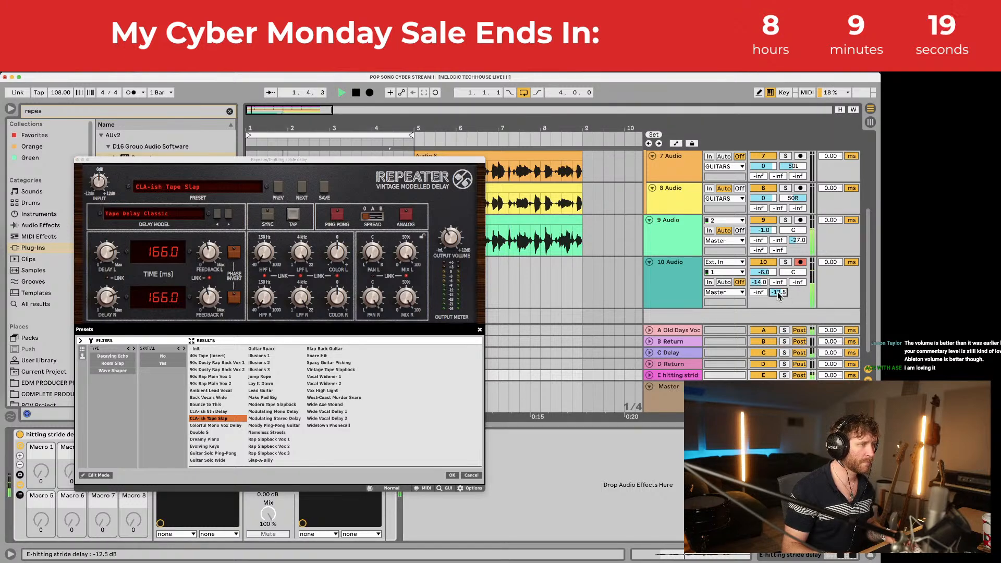
Step: Lower track 10's send A to -16 and shorten its Audio 2 clip
{"action": "left_click", "coordinate": [78, 160]}
{"action": "left_click_drag", "start_coordinate": [763, 283], "coordinate": [764, 286]}
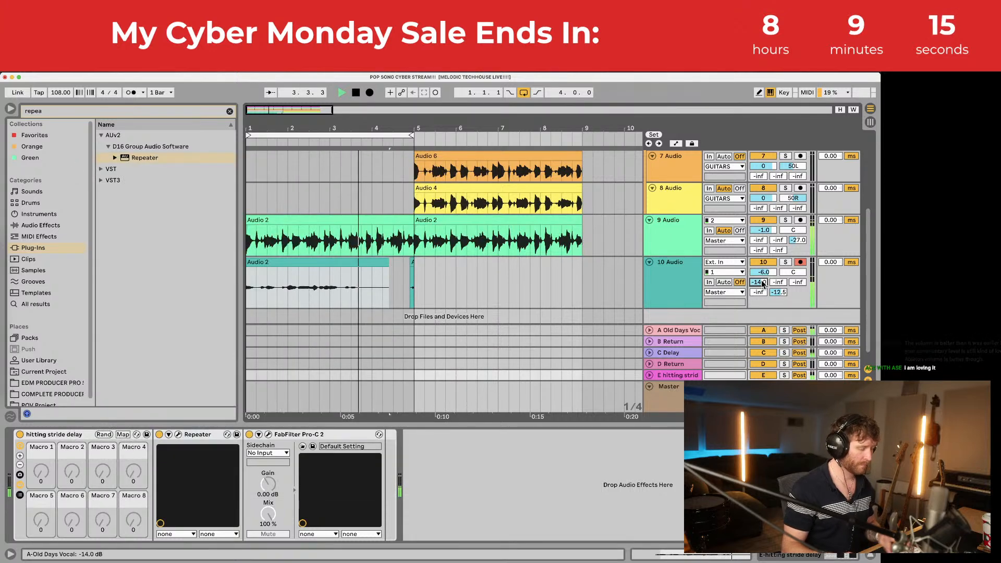
{"action": "left_click", "coordinate": [341, 263]}
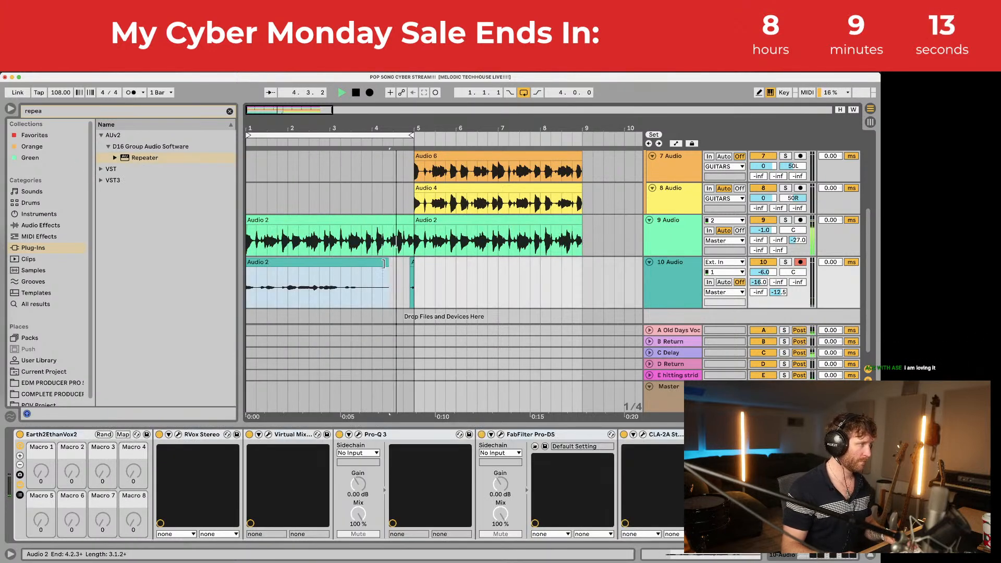
{"action": "left_click_drag", "start_coordinate": [387, 262], "coordinate": [239, 273]}
Step: Play from bar 3 and trim the Audio 2 clip's end back further
{"action": "left_click", "coordinate": [248, 287]}
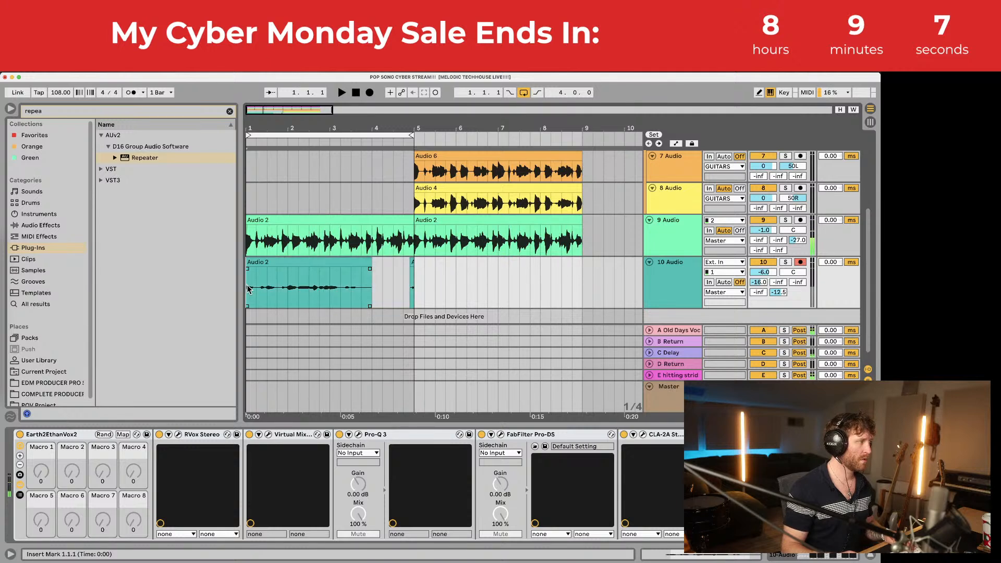
{"action": "left_click", "coordinate": [331, 280]}
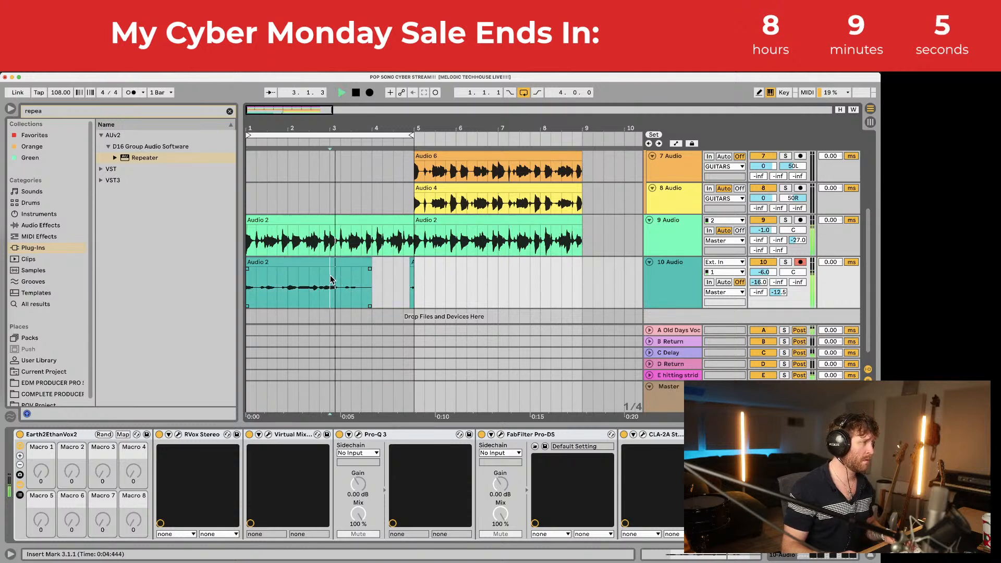
{"action": "key", "text": "space"}
{"action": "left_click_drag", "start_coordinate": [369, 264], "coordinate": [330, 264]}
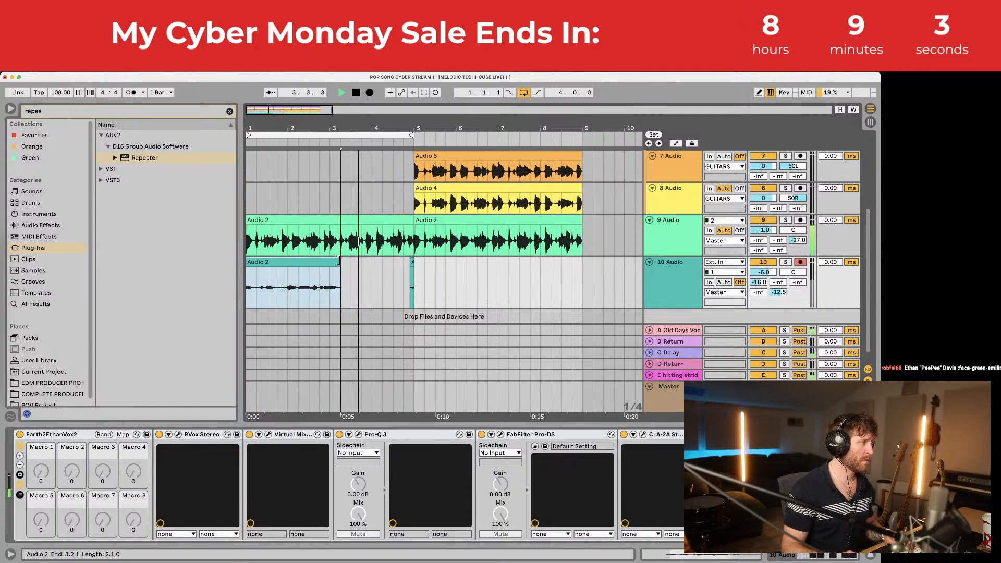
Step: Insert a new MIDI track below track 9
{"action": "left_click", "coordinate": [334, 248]}
{"action": "key", "text": "space"}
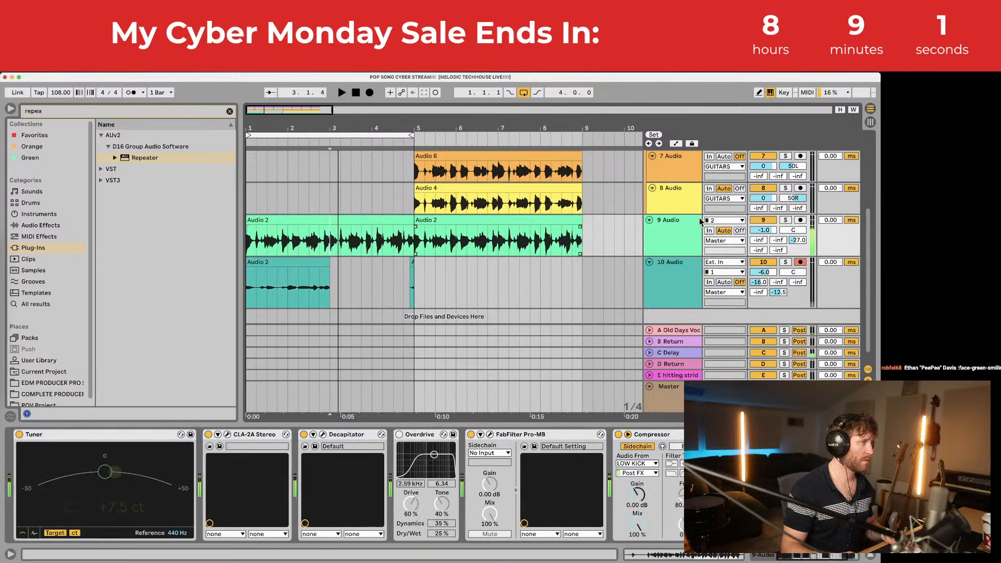
{"action": "left_click", "coordinate": [691, 226]}
{"action": "key", "text": "super+shift+t"}
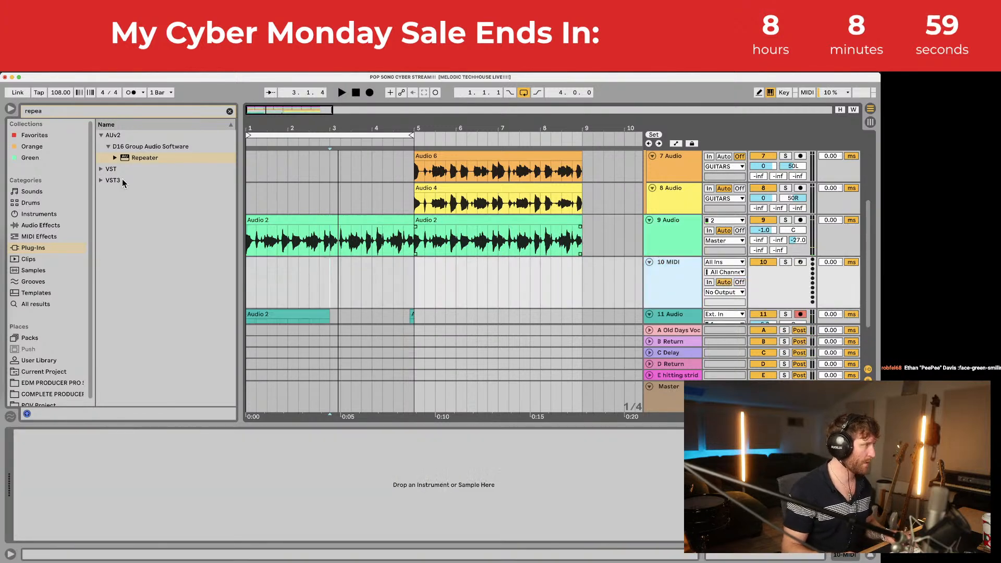
Step: Try the Simpler Piano & Keys presets E-Piano Cheap and Grand Piano Single Sample on track 10
{"action": "left_click", "coordinate": [47, 228]}
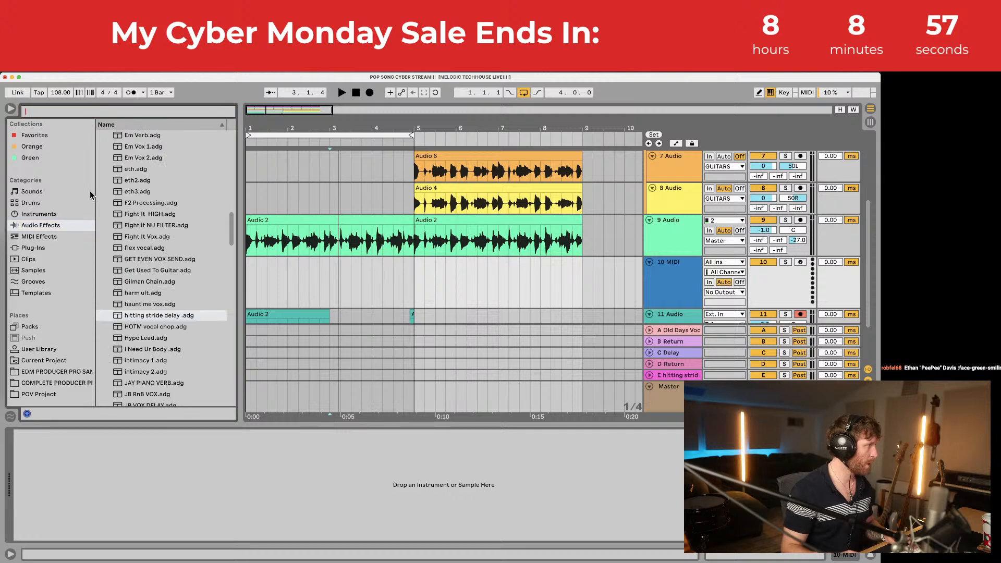
{"action": "left_click", "coordinate": [52, 215]}
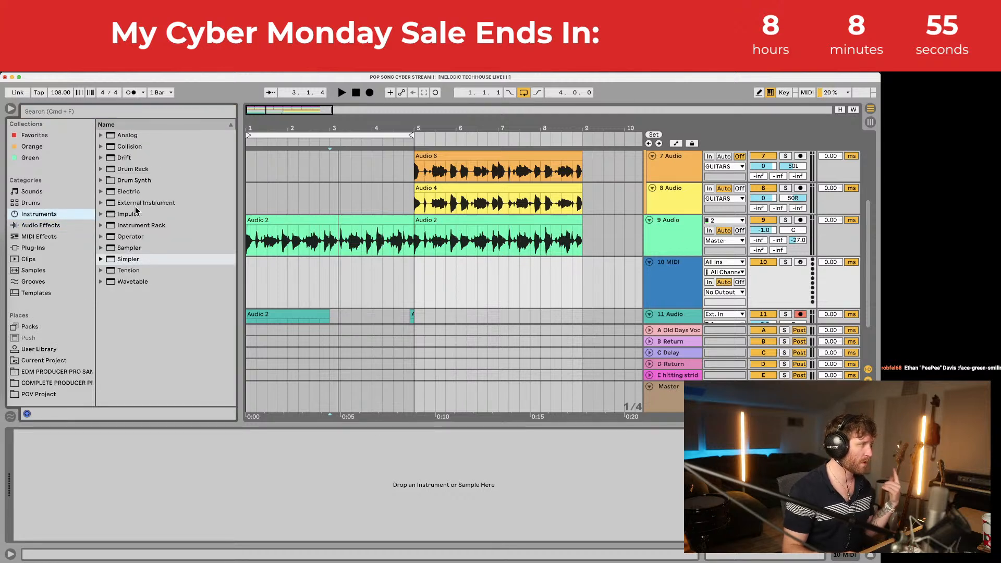
{"action": "left_click", "coordinate": [102, 261]}
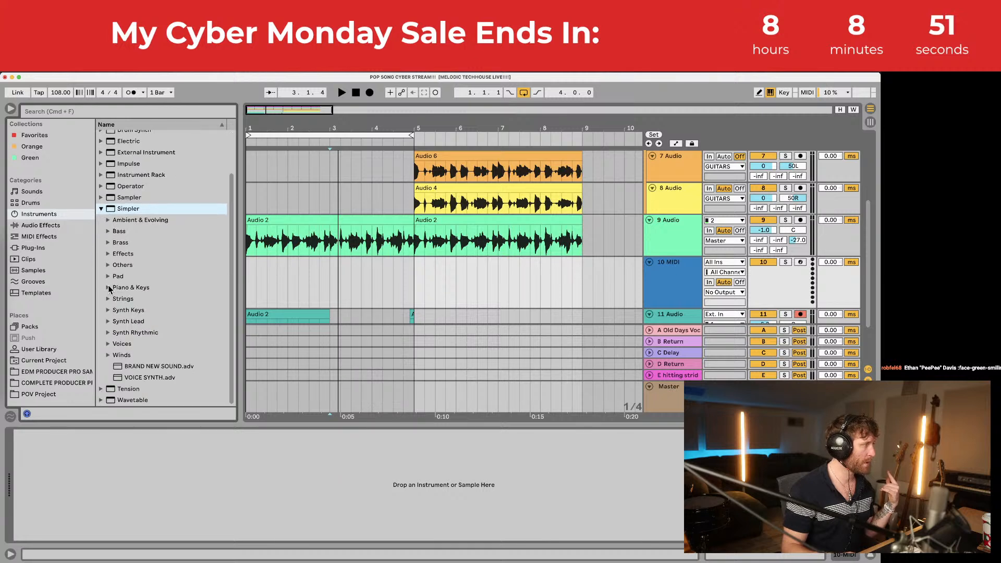
{"action": "left_click", "coordinate": [109, 288]}
{"action": "left_click", "coordinate": [159, 345]}
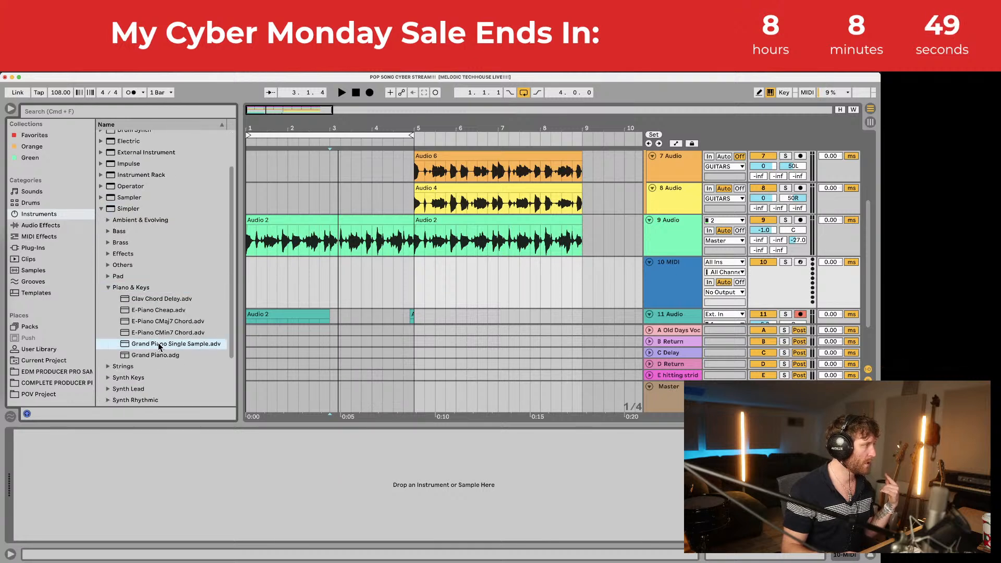
{"action": "left_click", "coordinate": [160, 312]}
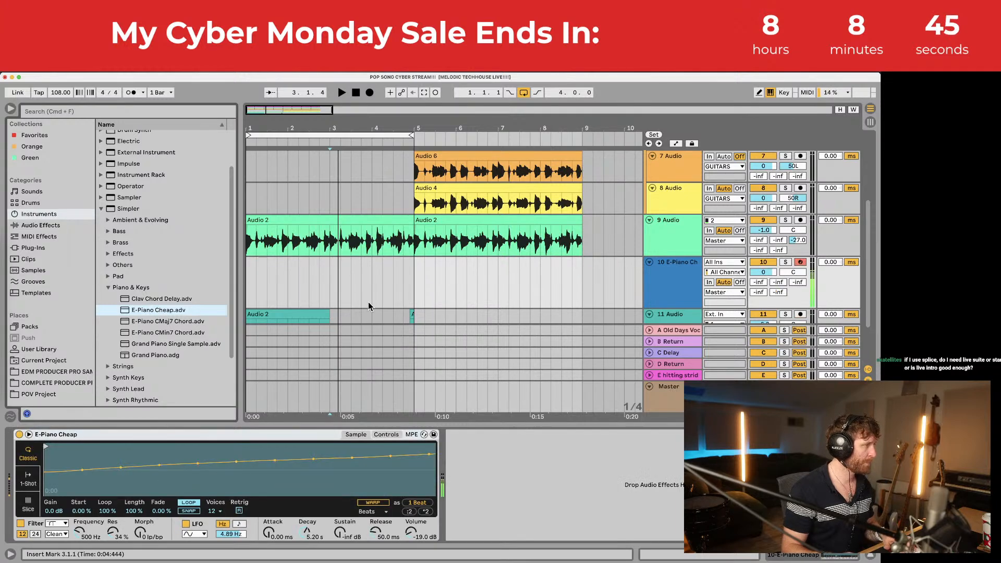
{"action": "left_click", "coordinate": [327, 272]}
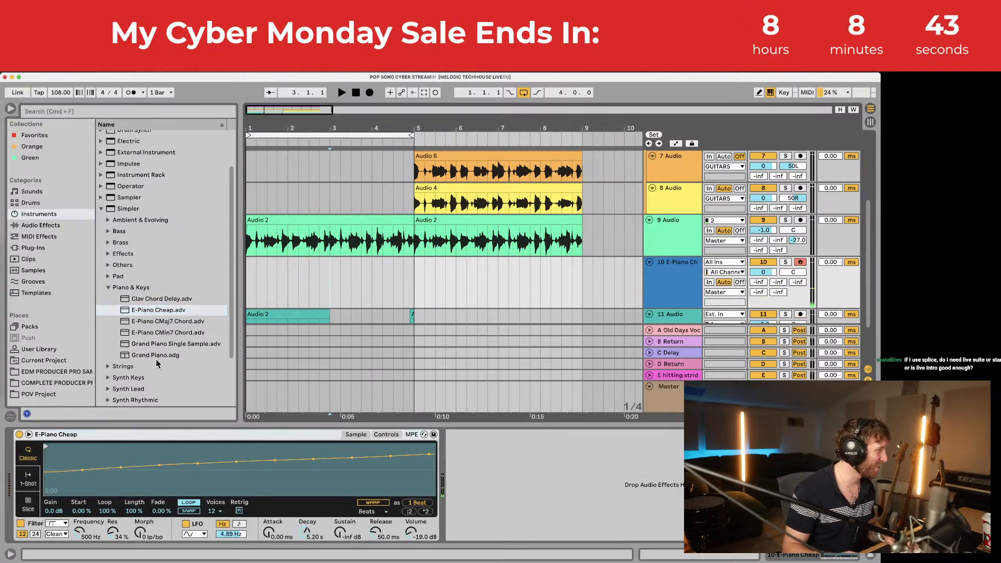
{"action": "scroll", "coordinate": [159, 360], "scroll_direction": "down", "scroll_amount": 1}
{"action": "double_click", "coordinate": [169, 341]}
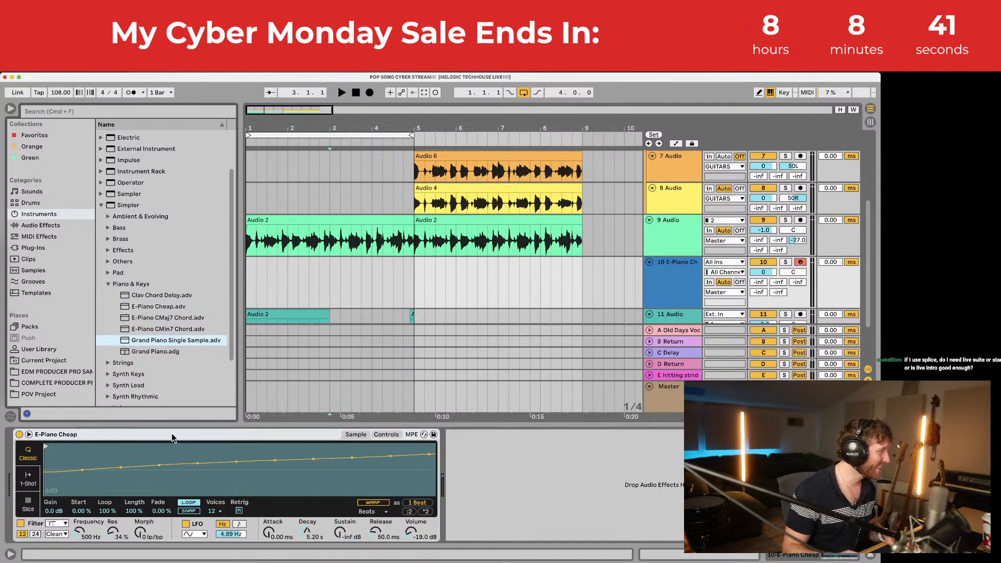
Step: Load Childhood Home Piano from the Instrument Rack's Piano & Keys onto track 10
{"action": "left_click", "coordinate": [108, 283]}
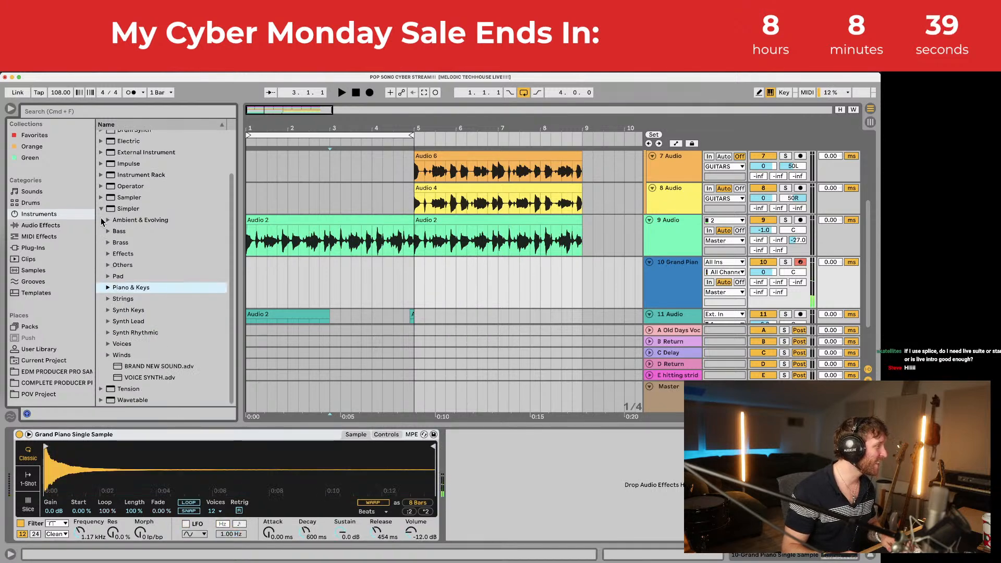
{"action": "left_click", "coordinate": [101, 205]}
{"action": "left_click", "coordinate": [101, 205]}
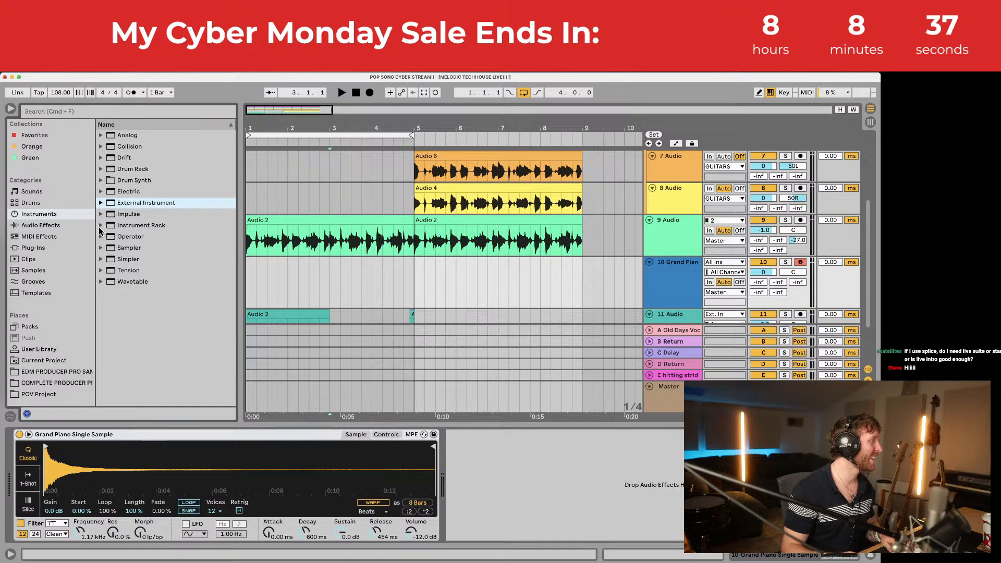
{"action": "left_click", "coordinate": [101, 226]}
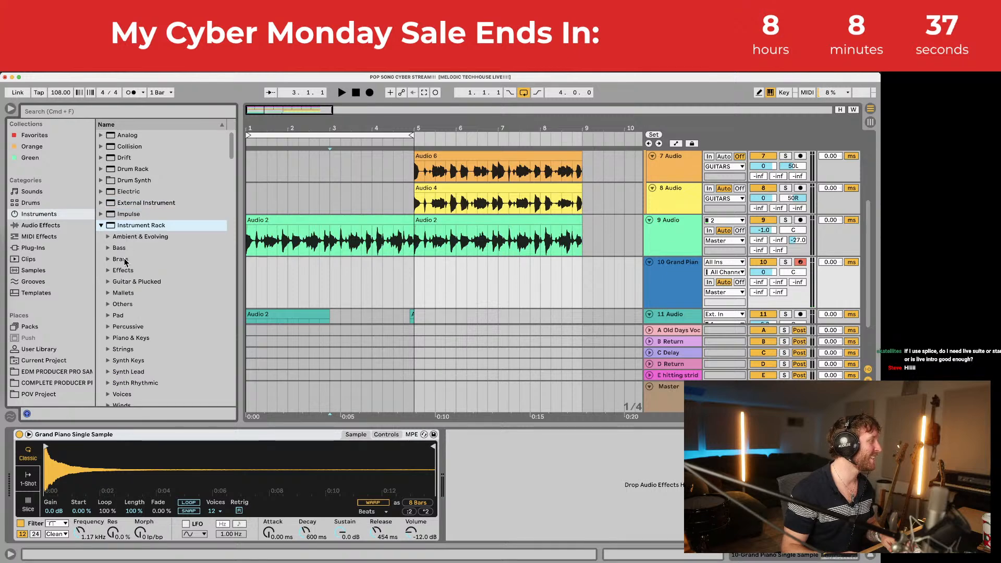
{"action": "left_click", "coordinate": [108, 338]}
{"action": "left_click_drag", "start_coordinate": [153, 256], "coordinate": [225, 425]}
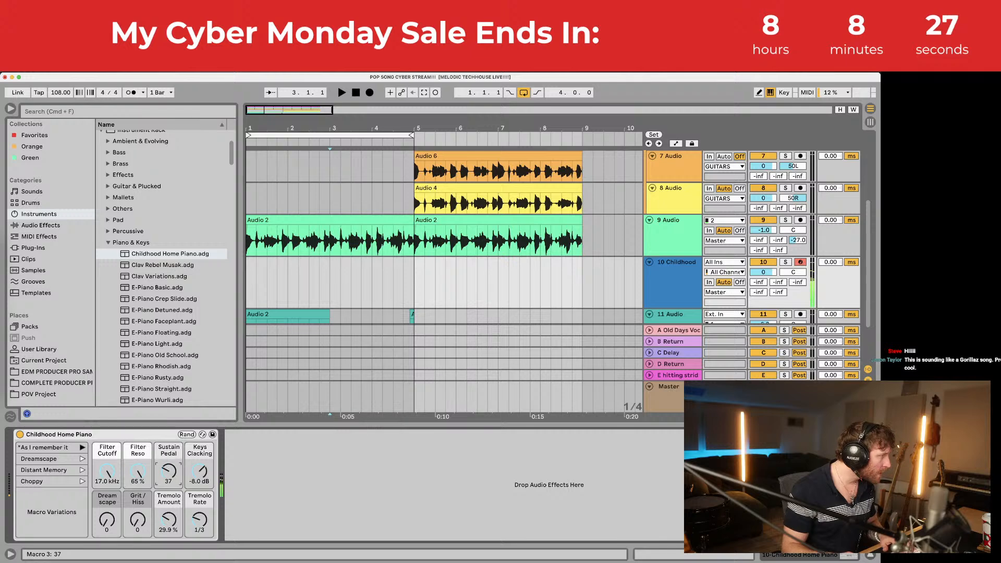
Step: Create an empty MIDI clip across bars 1 to 5 and enlarge the note editor
{"action": "left_click_drag", "start_coordinate": [414, 277], "coordinate": [168, 291]}
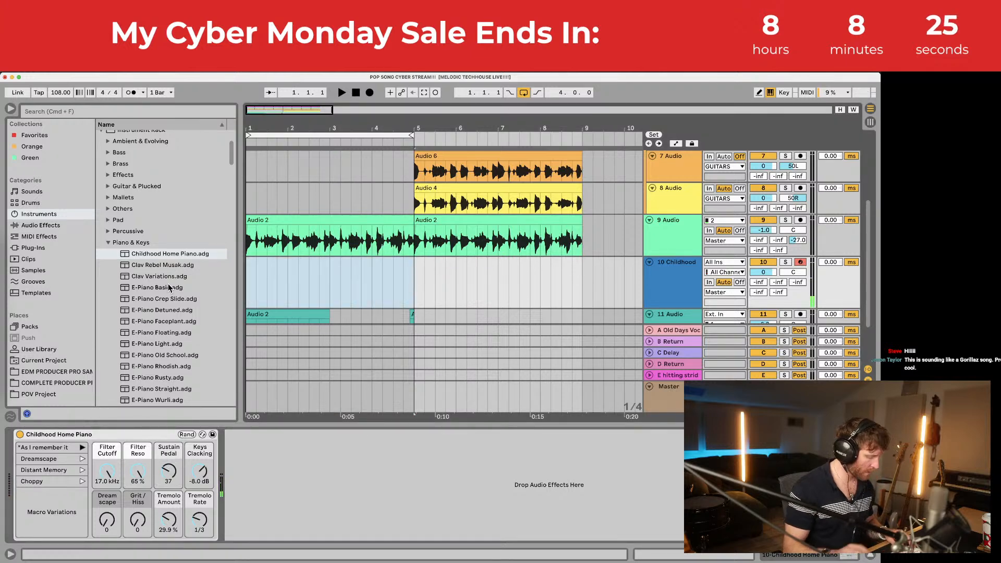
{"action": "key", "text": "super+shift+m"}
{"action": "key", "text": "space"}
{"action": "left_click_drag", "start_coordinate": [431, 426], "coordinate": [428, 308]}
{"action": "left_click_drag", "start_coordinate": [230, 418], "coordinate": [240, 417]}
{"action": "key", "text": "space"}
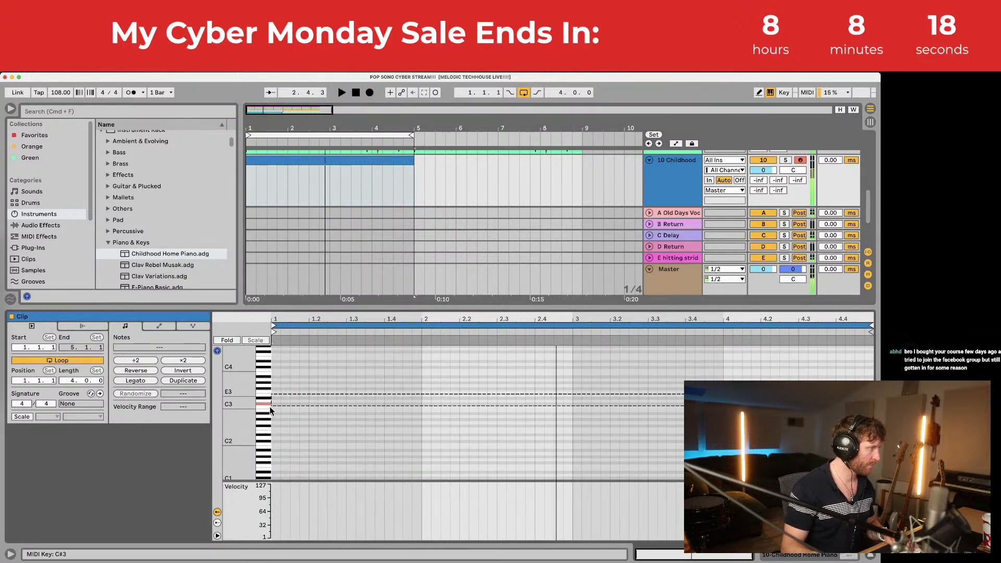
Step: Draw a long F2 note at the clip start, then record piano chords into the clip
{"action": "double_click", "coordinate": [274, 430]}
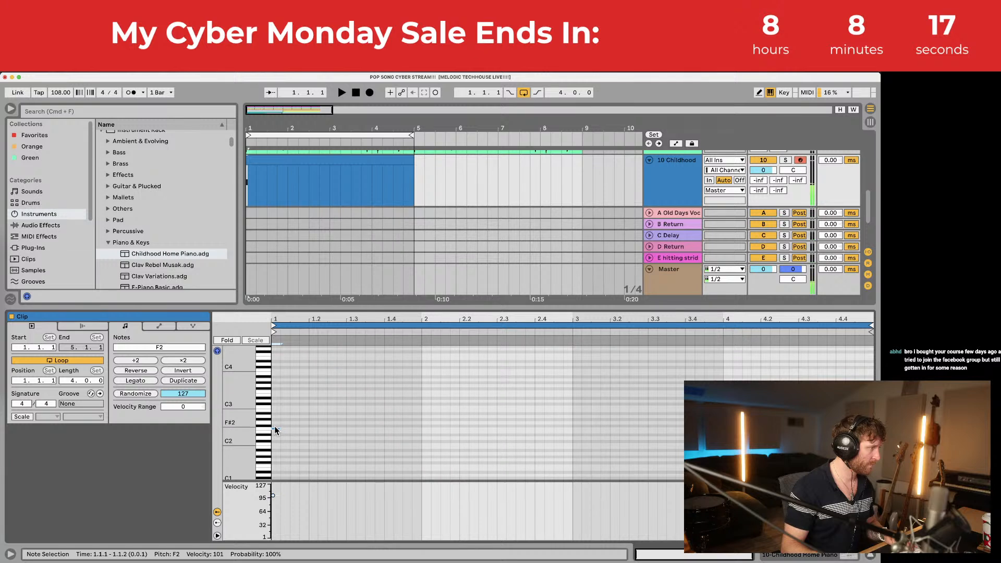
{"action": "left_click_drag", "start_coordinate": [277, 431], "coordinate": [436, 448]}
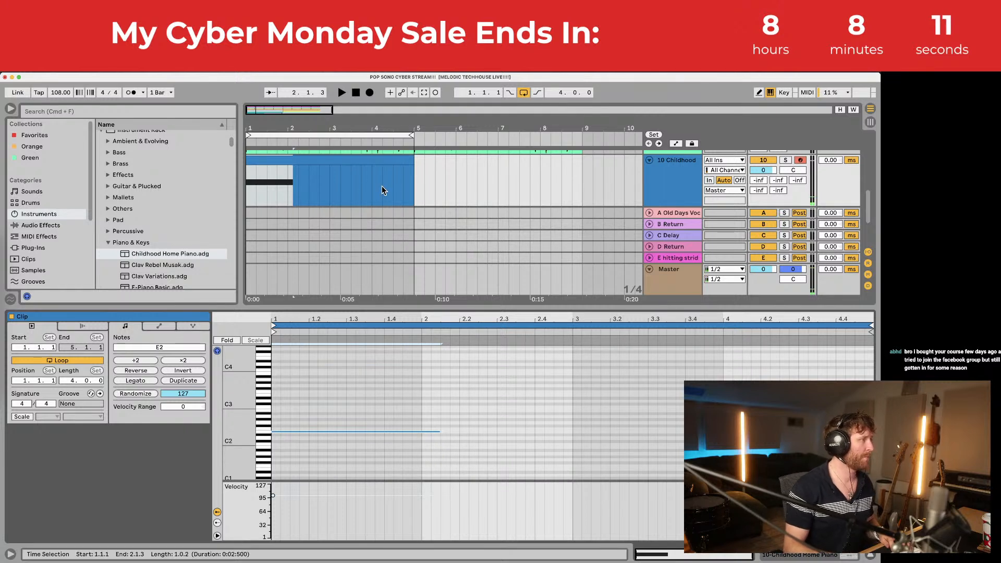
{"action": "left_click", "coordinate": [372, 175]}
{"action": "key", "text": "space"}
{"action": "left_click", "coordinate": [370, 93]}
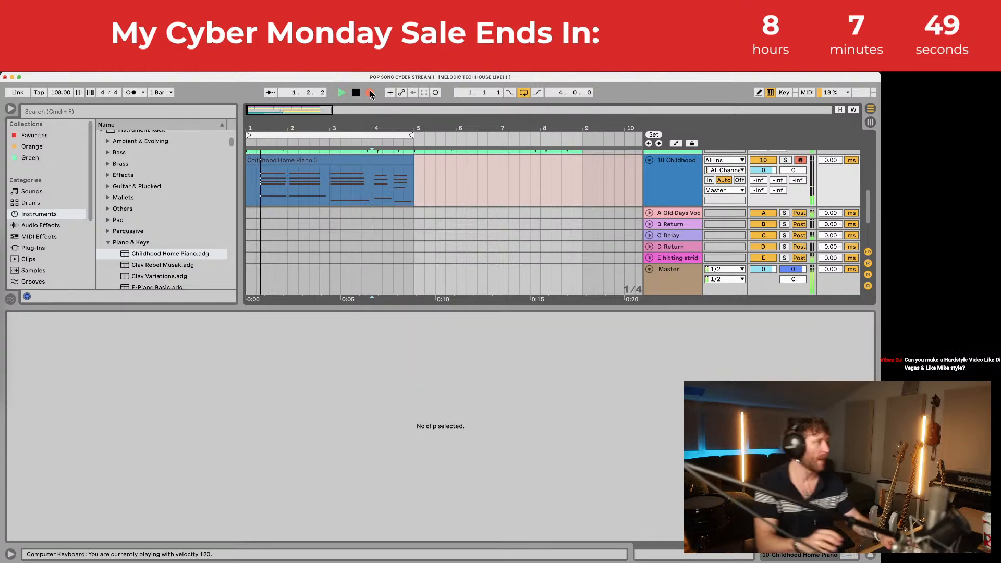
{"action": "key", "text": "space"}
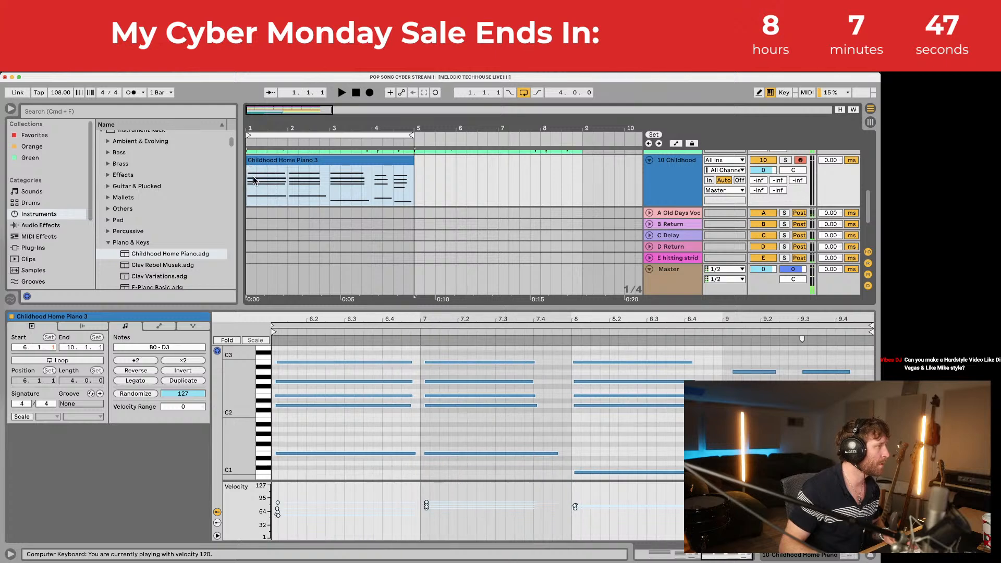
Step: Select all the recorded notes and quantize them to the grid
{"action": "left_click", "coordinate": [361, 425]}
{"action": "key", "text": "super+a"}
{"action": "key", "text": "super+u"}
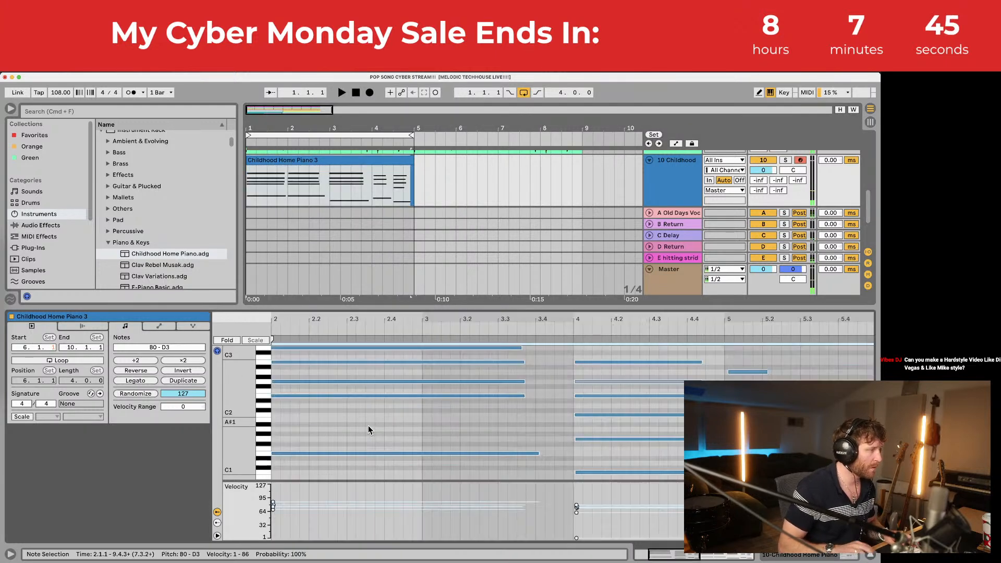
{"action": "right_click", "coordinate": [429, 430]}
{"action": "left_click", "coordinate": [459, 220]}
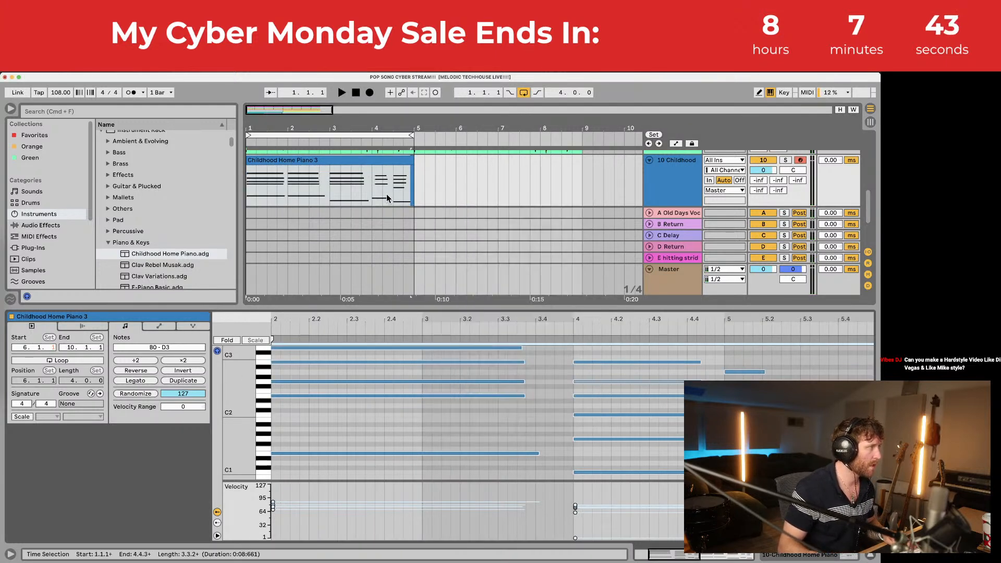
{"action": "left_click", "coordinate": [562, 427]}
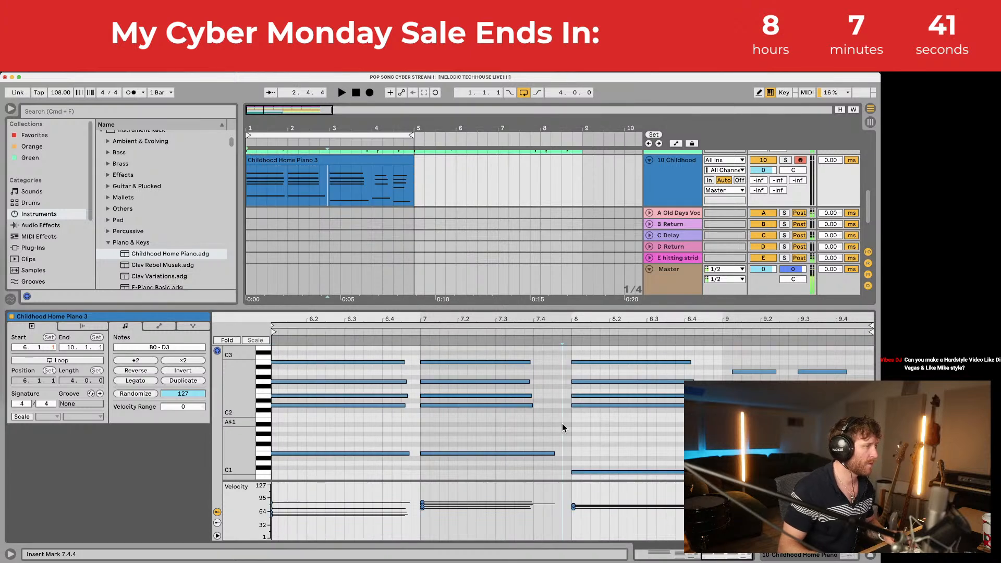
{"action": "scroll", "coordinate": [308, 377], "scroll_direction": "left", "scroll_amount": 2}
{"action": "left_click_drag", "start_coordinate": [315, 350], "coordinate": [363, 481]}
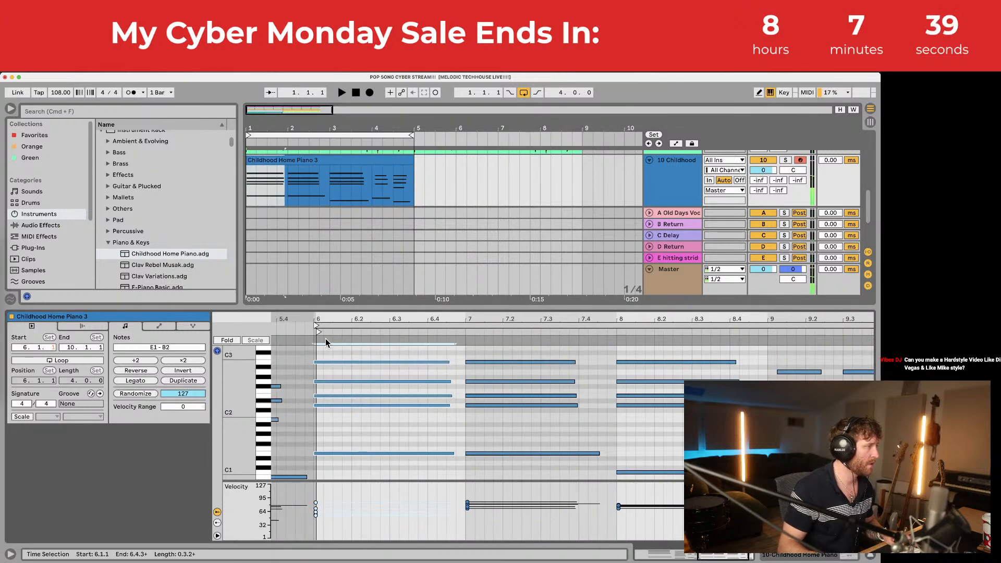
Step: Nudge the late stray note back onto 9.1.1
{"action": "left_click", "coordinate": [287, 161]}
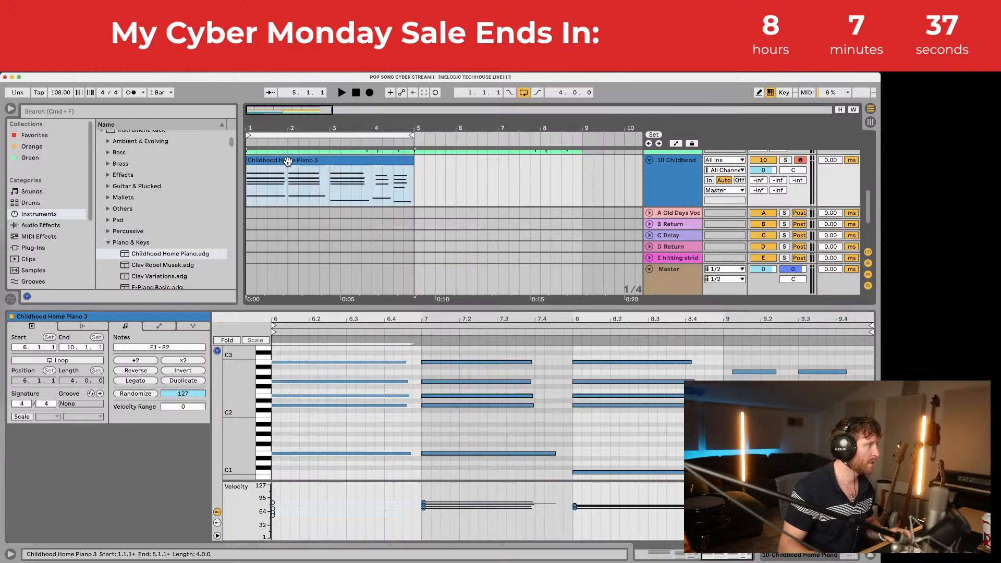
{"action": "left_click_drag", "start_coordinate": [744, 356], "coordinate": [753, 380]}
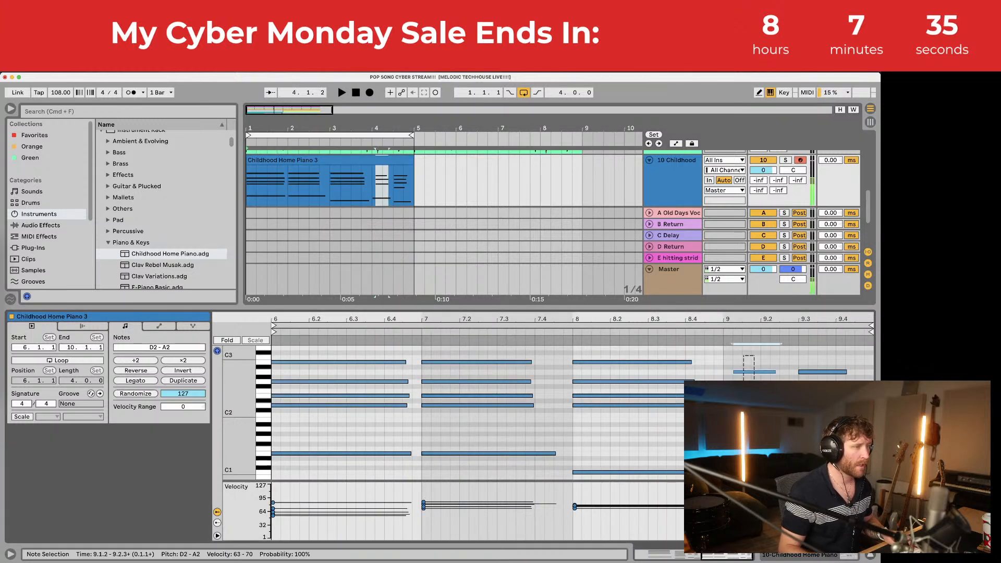
{"action": "key", "text": "Left"}
{"action": "left_click", "coordinate": [715, 363]}
{"action": "key", "text": "super+a"}
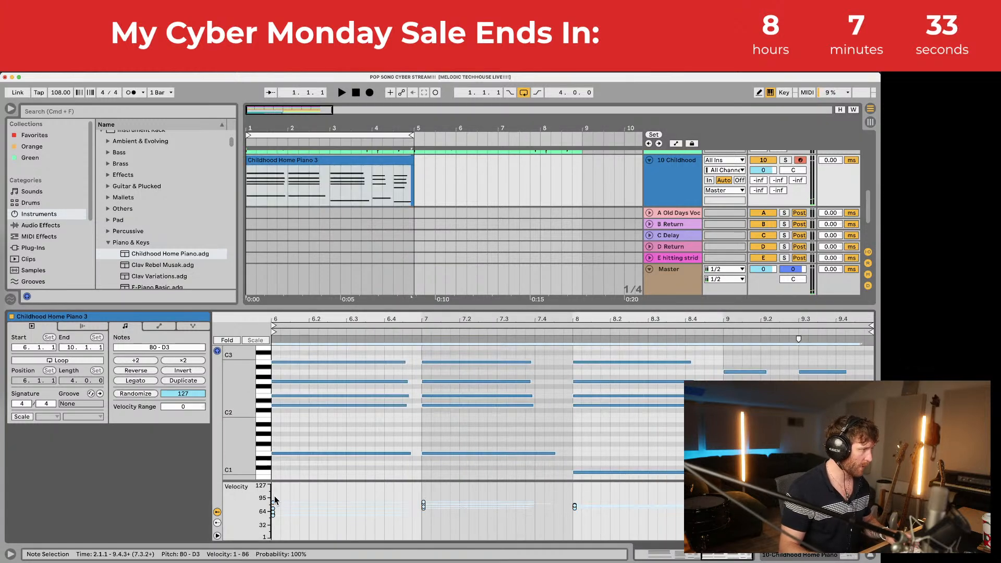
{"action": "left_click", "coordinate": [796, 360]}
Step: Lower the piano track's volume to -3.8 dB during playback
{"action": "key", "text": "space"}
{"action": "double_click", "coordinate": [683, 180]}
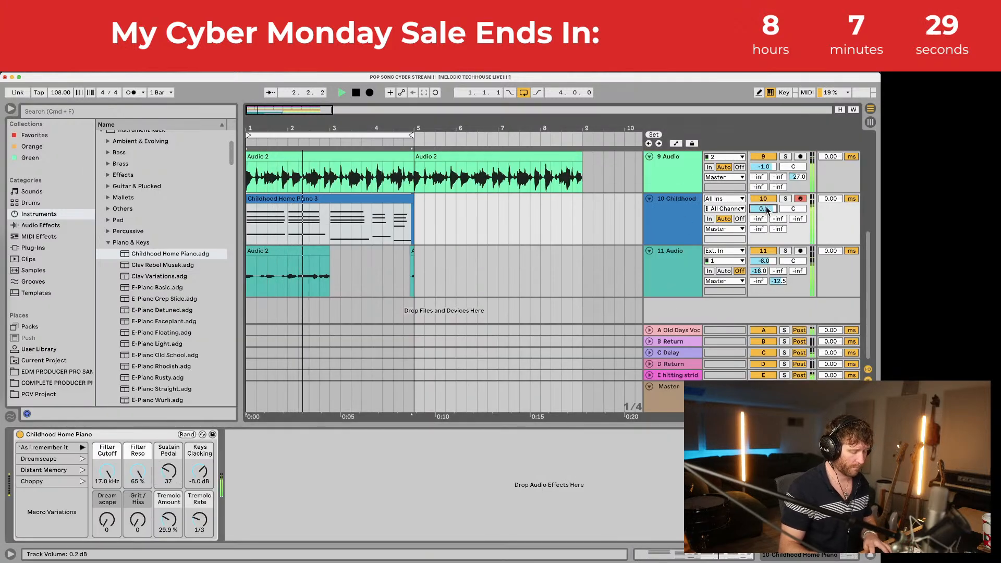
{"action": "left_click_drag", "start_coordinate": [764, 206], "coordinate": [766, 209]}
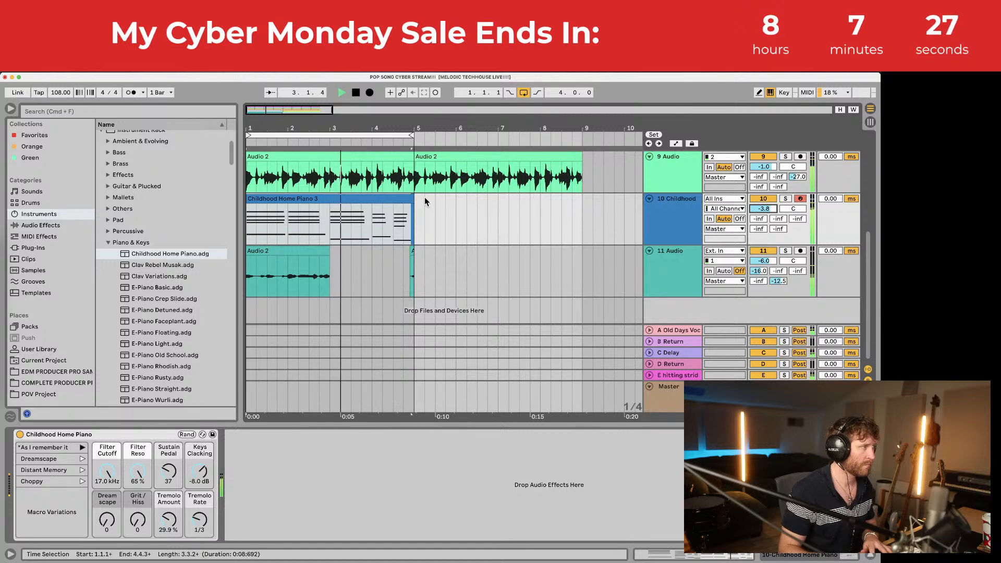
Step: Solo the piano track and audition the Childhood Home Piano 3 clip from bar 3
{"action": "left_click", "coordinate": [342, 208]}
{"action": "left_click", "coordinate": [329, 218]}
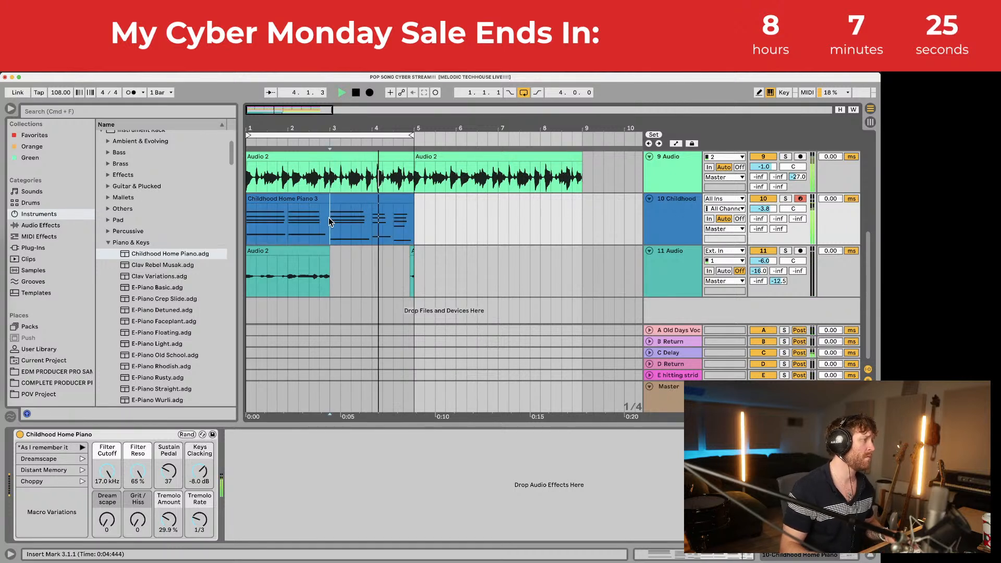
{"action": "left_click", "coordinate": [333, 199]}
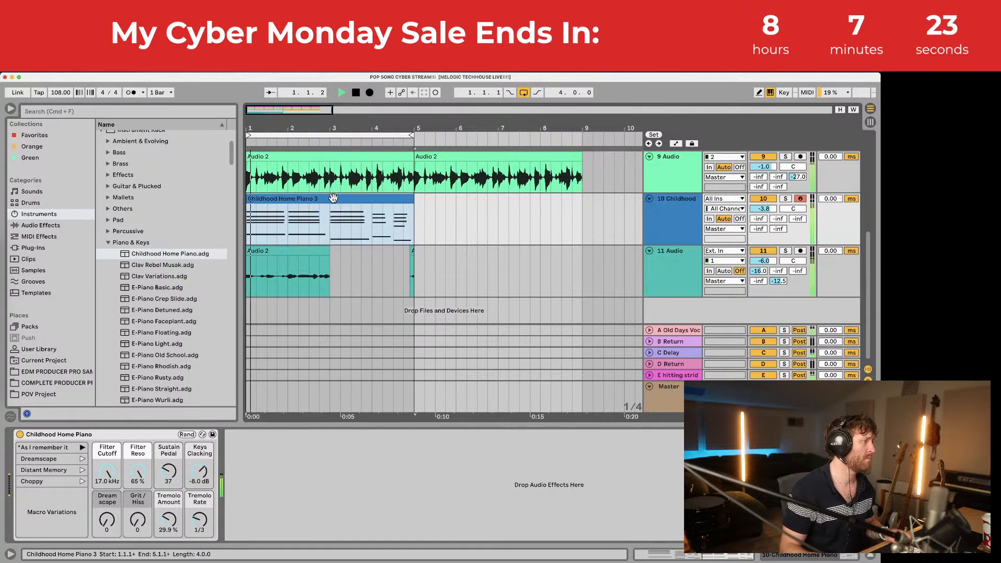
{"action": "left_click", "coordinate": [329, 231]}
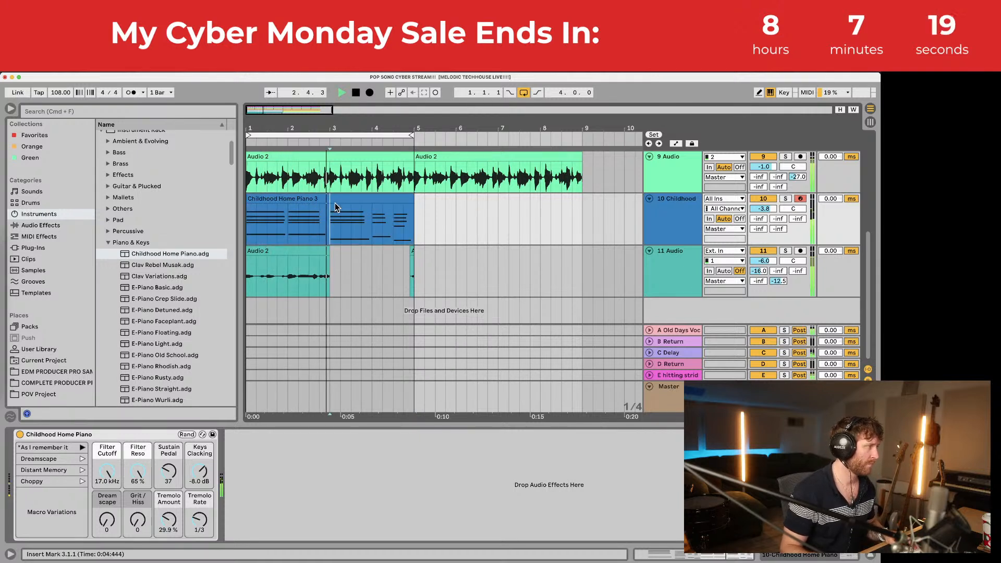
{"action": "left_click", "coordinate": [334, 198]}
{"action": "left_click", "coordinate": [330, 219]}
{"action": "key", "text": "space"}
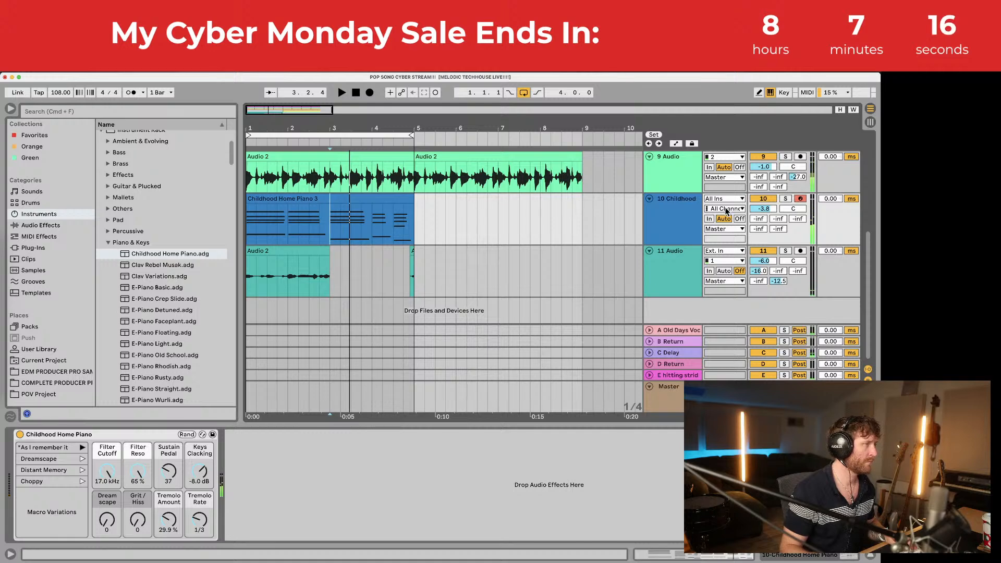
{"action": "left_click", "coordinate": [786, 198]}
{"action": "key", "text": "space"}
Step: Raise the low B1–D#2 chord notes and bass notes up one octave
{"action": "double_click", "coordinate": [380, 198]}
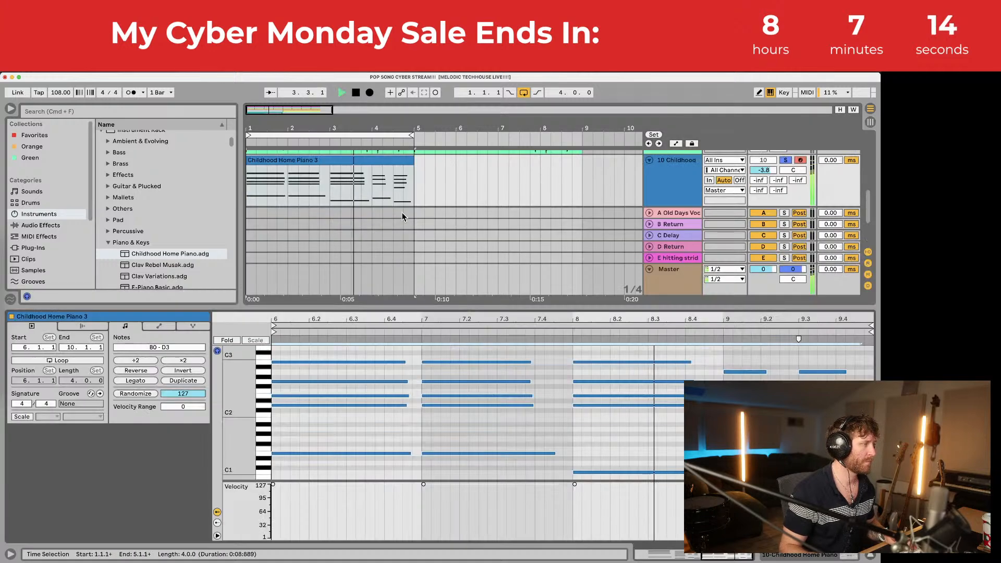
{"action": "key", "text": "space"}
{"action": "left_click", "coordinate": [630, 420]}
{"action": "left_click", "coordinate": [628, 405]}
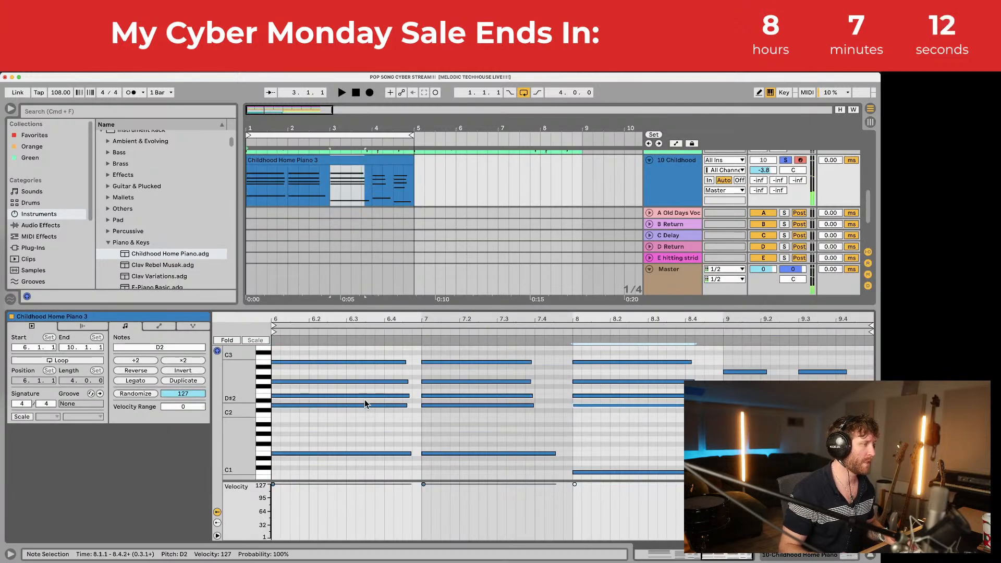
{"action": "left_click_drag", "start_coordinate": [365, 400], "coordinate": [648, 447]}
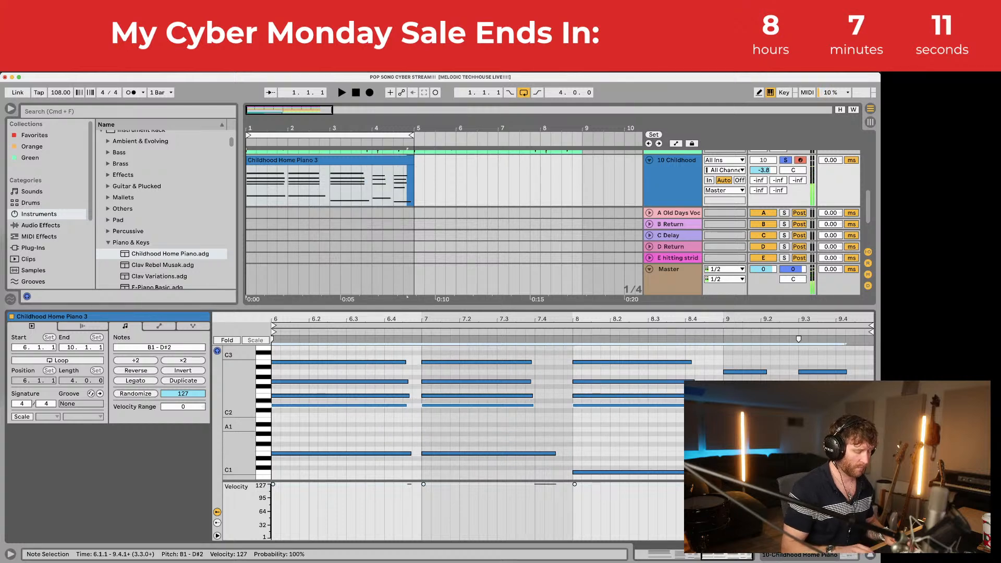
{"action": "key", "text": "shift+Up"}
{"action": "key", "text": "space"}
{"action": "left_click_drag", "start_coordinate": [362, 436], "coordinate": [814, 479]}
{"action": "scroll", "coordinate": [813, 464], "scroll_direction": "down", "scroll_amount": 2}
{"action": "key", "text": "shift+Up"}
{"action": "key", "text": "space"}
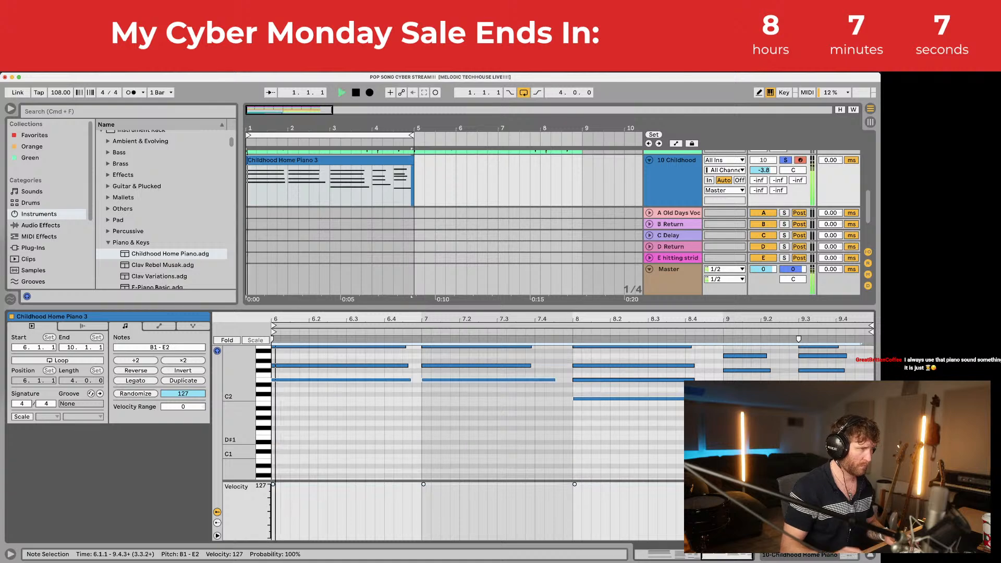
{"action": "scroll", "coordinate": [553, 412], "scroll_direction": "up", "scroll_amount": 3}
Step: Move every clip note up another octave and shorten all notes to sixteenth-note stabs
{"action": "left_click", "coordinate": [681, 166]}
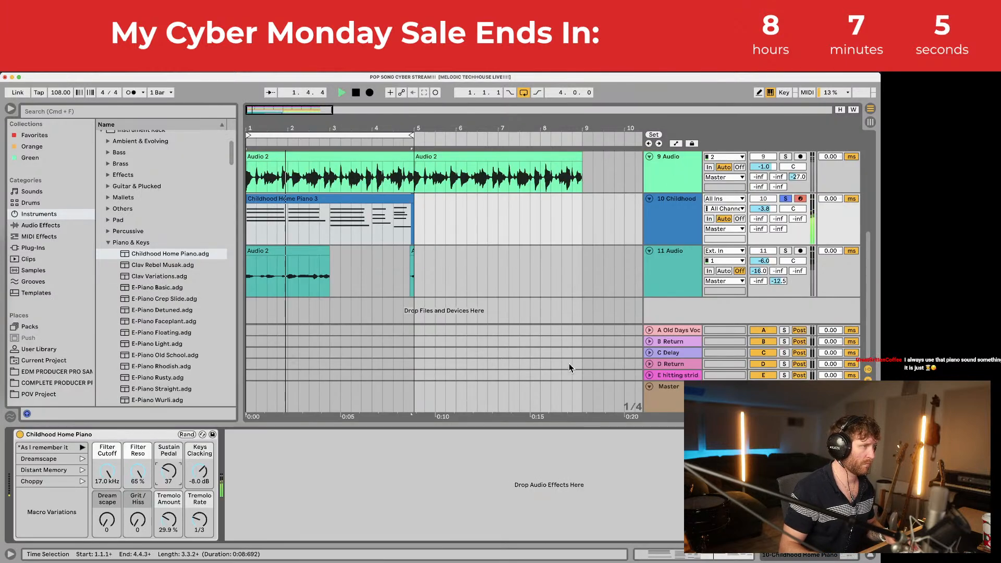
{"action": "key", "text": "space"}
{"action": "left_click", "coordinate": [325, 203]}
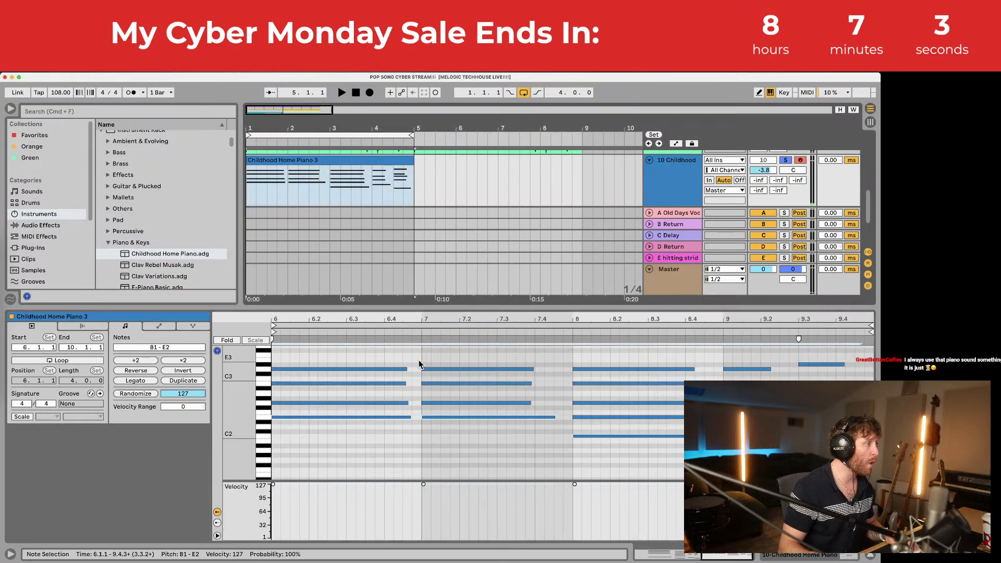
{"action": "left_click", "coordinate": [414, 353]}
{"action": "key", "text": "super+a"}
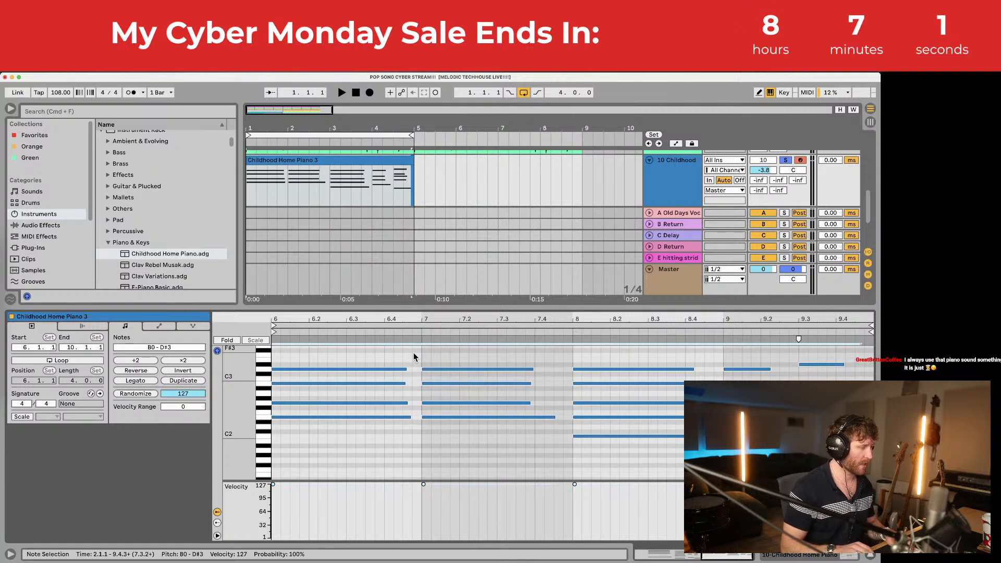
{"action": "key", "text": "shift+Up"}
{"action": "key", "text": "space"}
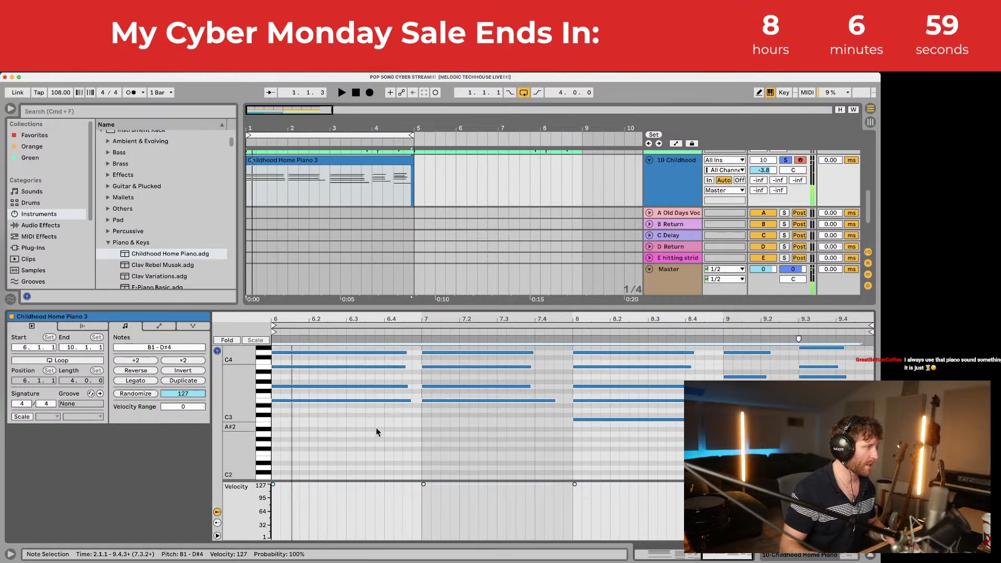
{"action": "key", "text": "shift+Left"}
{"action": "key", "text": "shift+Left"}
{"action": "key", "text": "shift+Left"}
{"action": "key", "text": "shift+Left"}
{"action": "key", "text": "shift+Left"}
{"action": "key", "text": "shift+Left"}
{"action": "key", "text": "shift+Left"}
{"action": "key", "text": "shift+Left"}
{"action": "key", "text": "shift+Left"}
{"action": "key", "text": "shift+Left"}
{"action": "key", "text": "shift+Left"}
{"action": "key", "text": "shift+Left"}
{"action": "key", "text": "shift+Left"}
{"action": "key", "text": "shift+Left"}
{"action": "key", "text": "shift+Left"}
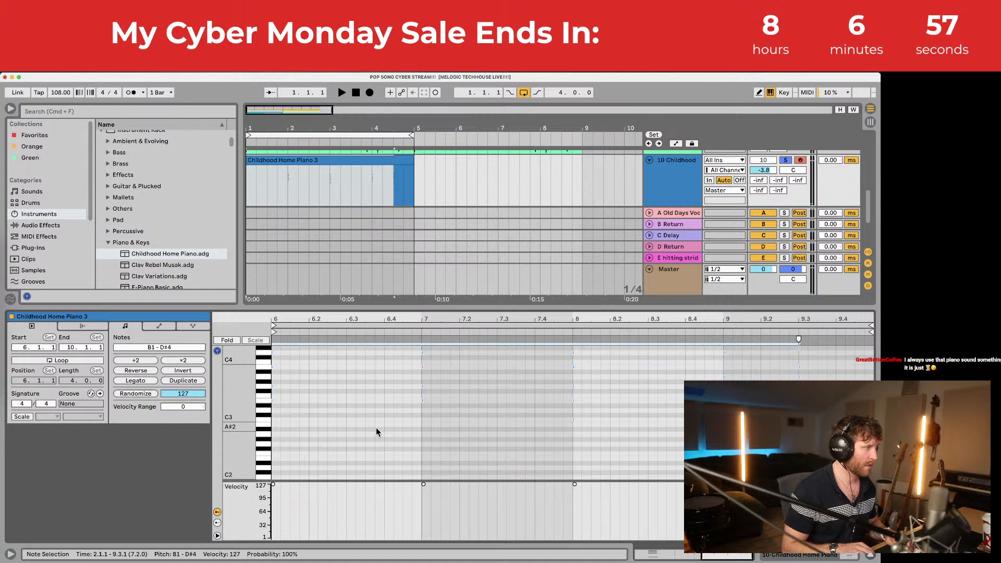
{"action": "key", "text": "shift+Right"}
Step: Try copying the chord stab further right, then undo the extra copies
{"action": "key", "text": "space"}
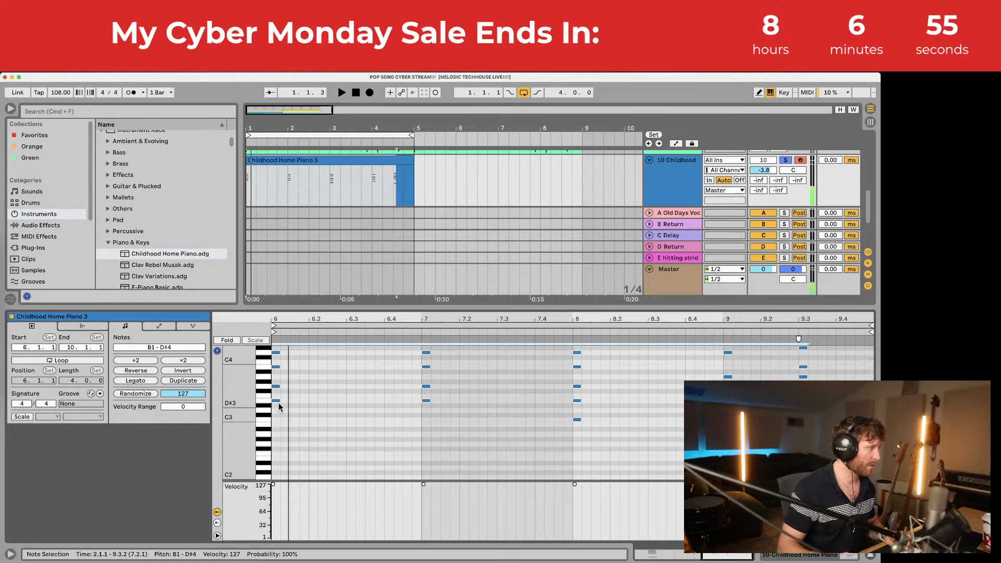
{"action": "key", "text": "space"}
{"action": "left_click_drag", "start_coordinate": [275, 400], "coordinate": [332, 402]}
{"action": "left_click_drag", "start_coordinate": [334, 402], "coordinate": [371, 402]}
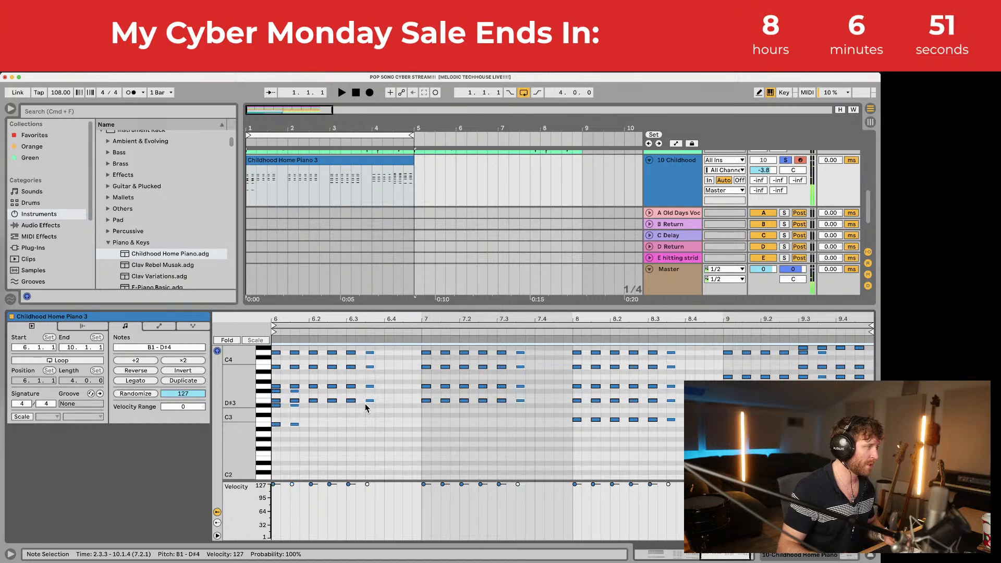
{"action": "key", "text": "super+z"}
{"action": "key", "text": "super+z"}
{"action": "scroll", "coordinate": [359, 427], "scroll_direction": "left", "scroll_amount": 2}
{"action": "left_click", "coordinate": [393, 439]}
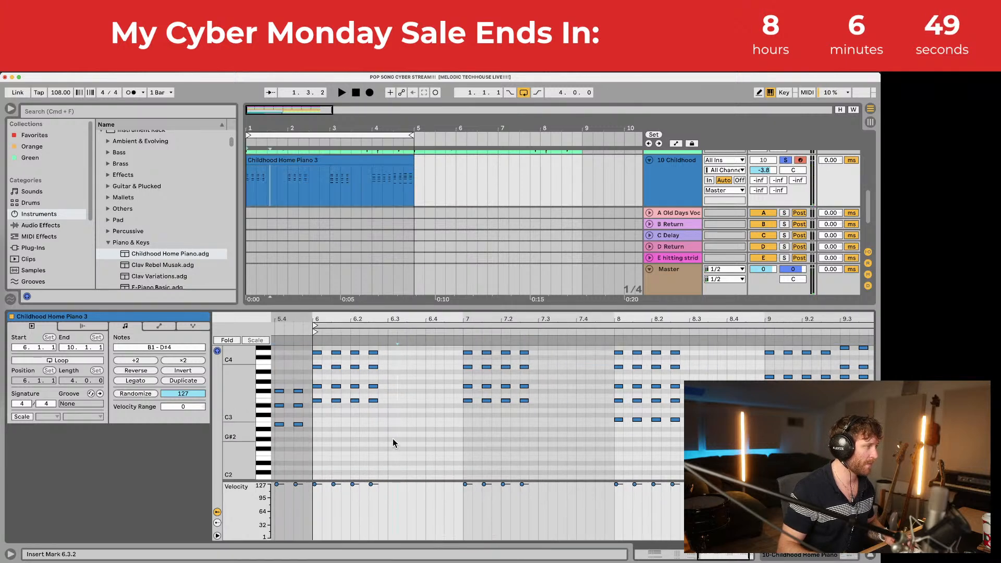
{"action": "scroll", "coordinate": [355, 430], "scroll_direction": "left", "scroll_amount": 2}
{"action": "scroll", "coordinate": [355, 429], "scroll_direction": "left", "scroll_amount": 3}
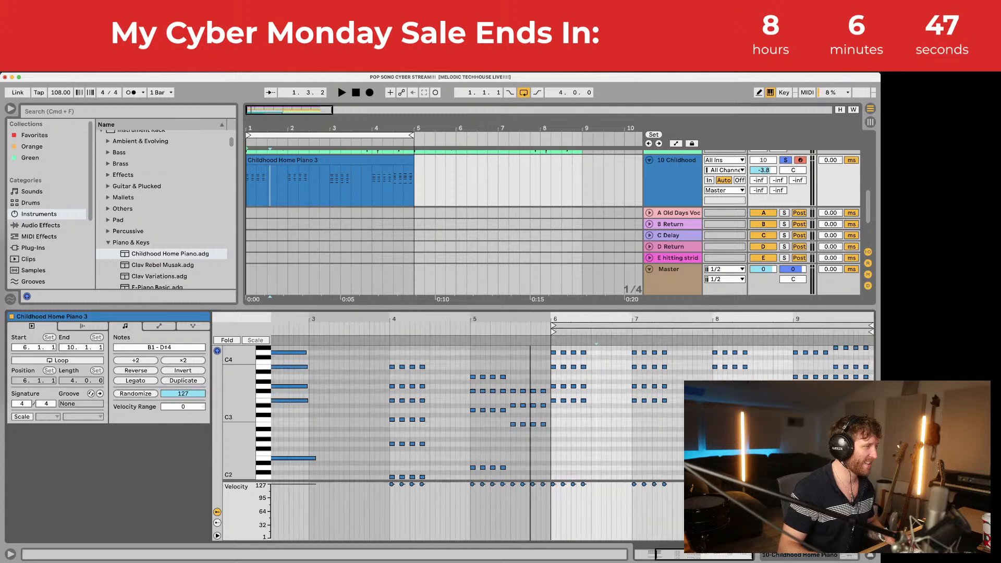
Step: Enlarge the note editor and duplicate the bar 6 chords as repeated hits
{"action": "left_click", "coordinate": [332, 160]}
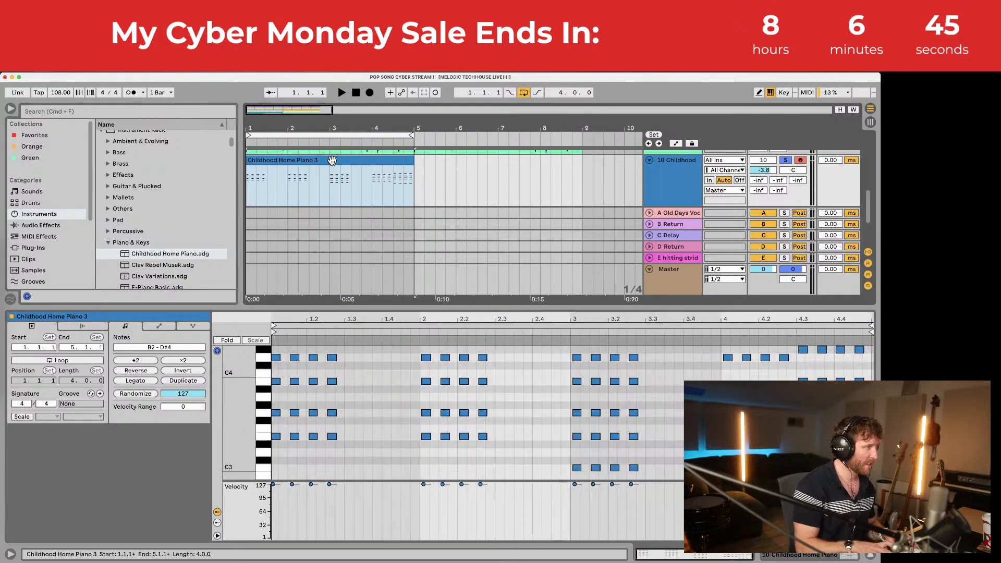
{"action": "left_click", "coordinate": [275, 396]}
{"action": "left_click_drag", "start_coordinate": [793, 364], "coordinate": [823, 477]}
{"action": "scroll", "coordinate": [805, 407], "scroll_direction": "up", "scroll_amount": 2}
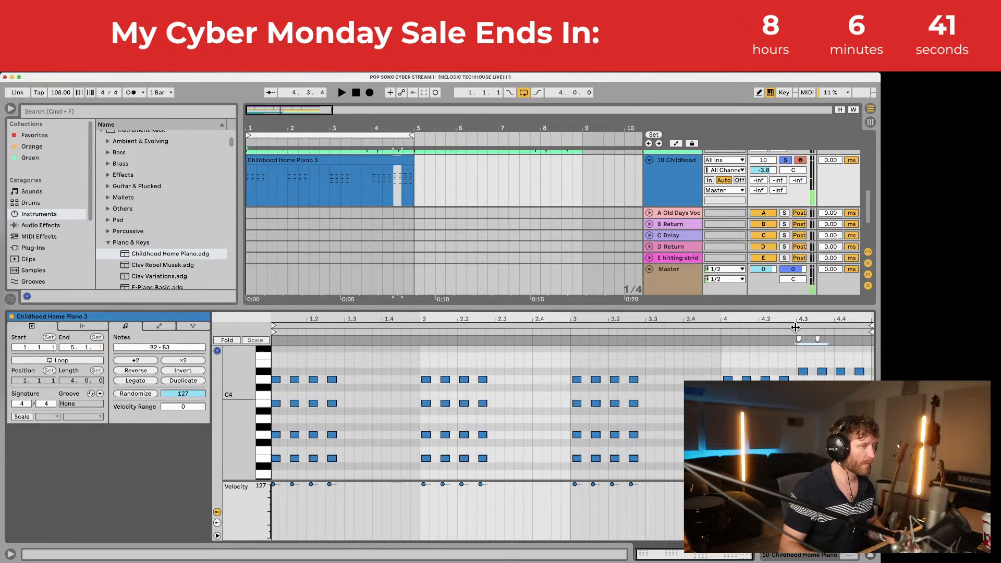
{"action": "left_click_drag", "start_coordinate": [792, 308], "coordinate": [791, 167]}
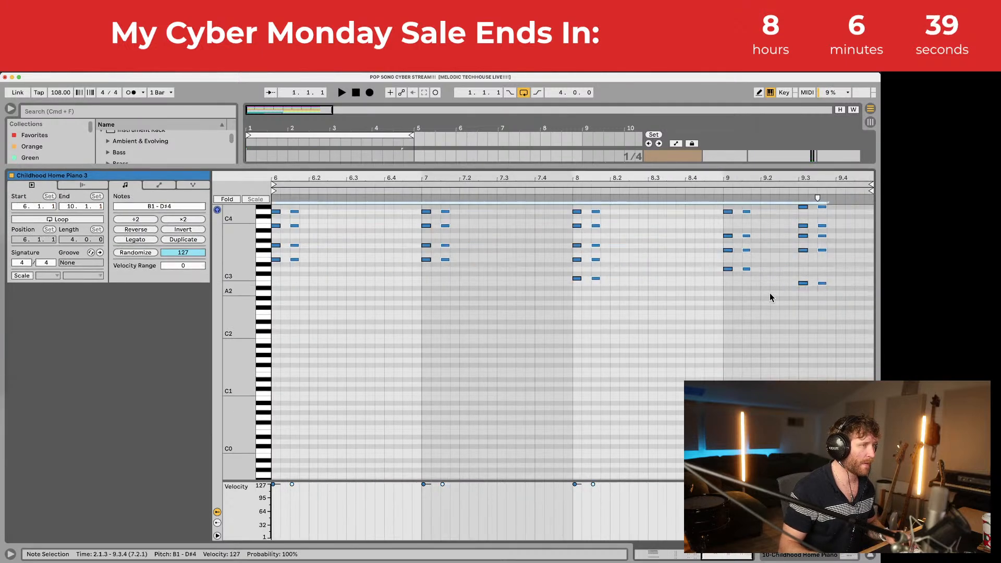
{"action": "scroll", "coordinate": [769, 298], "scroll_direction": "up", "scroll_amount": 2}
{"action": "left_click_drag", "start_coordinate": [294, 290], "coordinate": [332, 289]}
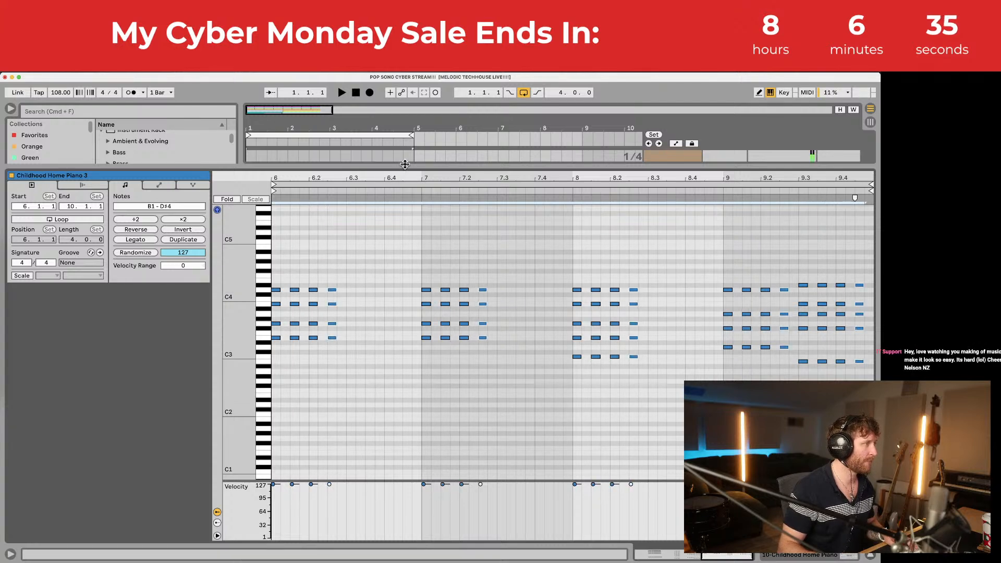
{"action": "left_click_drag", "start_coordinate": [404, 164], "coordinate": [402, 271]}
Step: Show the Childhood Home Piano 3 clip's notes and select them all
{"action": "left_click", "coordinate": [367, 155]}
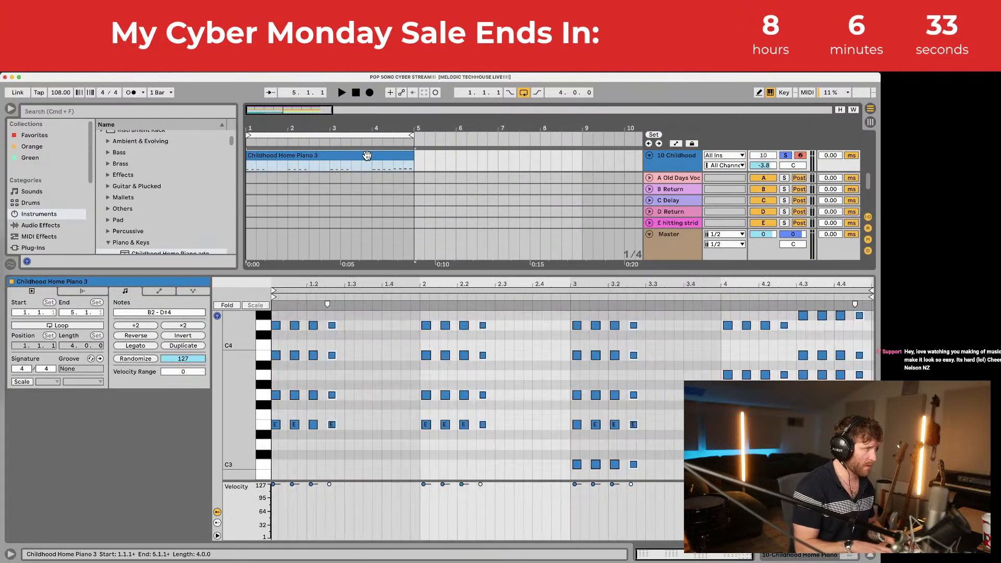
{"action": "left_click", "coordinate": [362, 353]}
{"action": "key", "text": "super+a"}
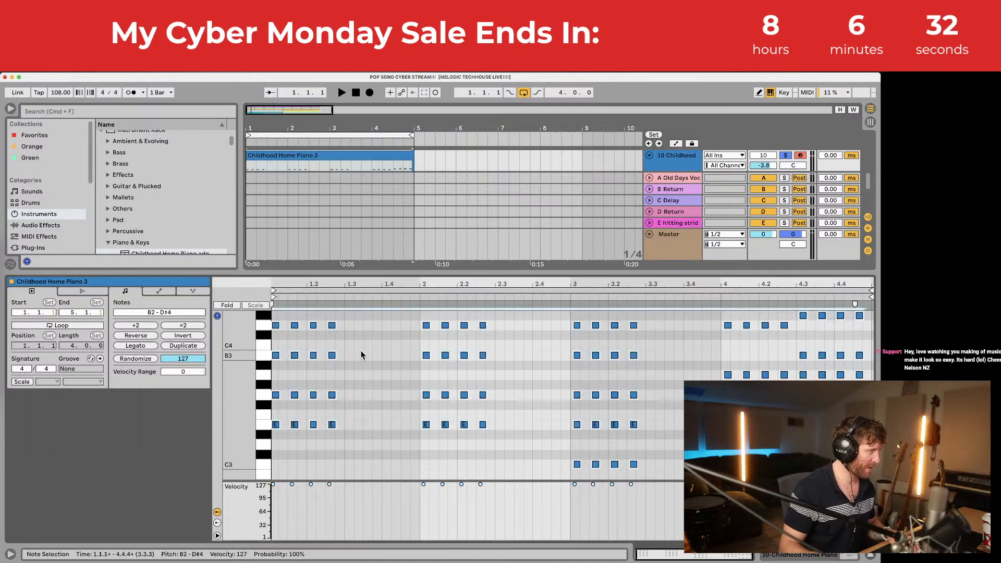
{"action": "left_click", "coordinate": [350, 326]}
{"action": "key", "text": "super+a"}
Step: Quantize all the piano chord notes to the grid
{"action": "right_click", "coordinate": [352, 325]}
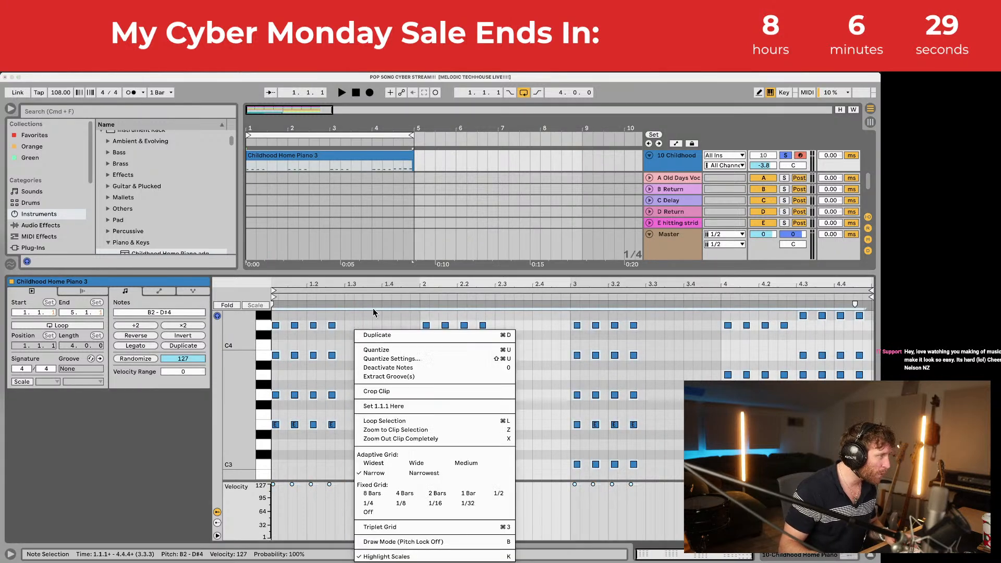
{"action": "left_click", "coordinate": [389, 348]}
{"action": "key", "text": "space"}
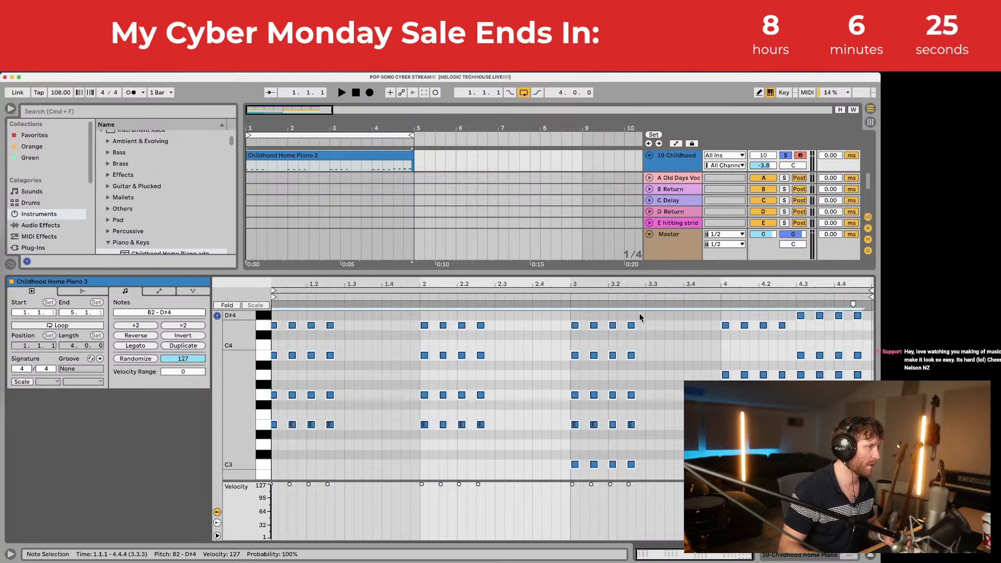
Step: Copy the bar 1–3 chords two beats later to repeat them
{"action": "left_click_drag", "start_coordinate": [639, 315], "coordinate": [278, 371]}
{"action": "left_click_drag", "start_coordinate": [276, 330], "coordinate": [351, 330]}
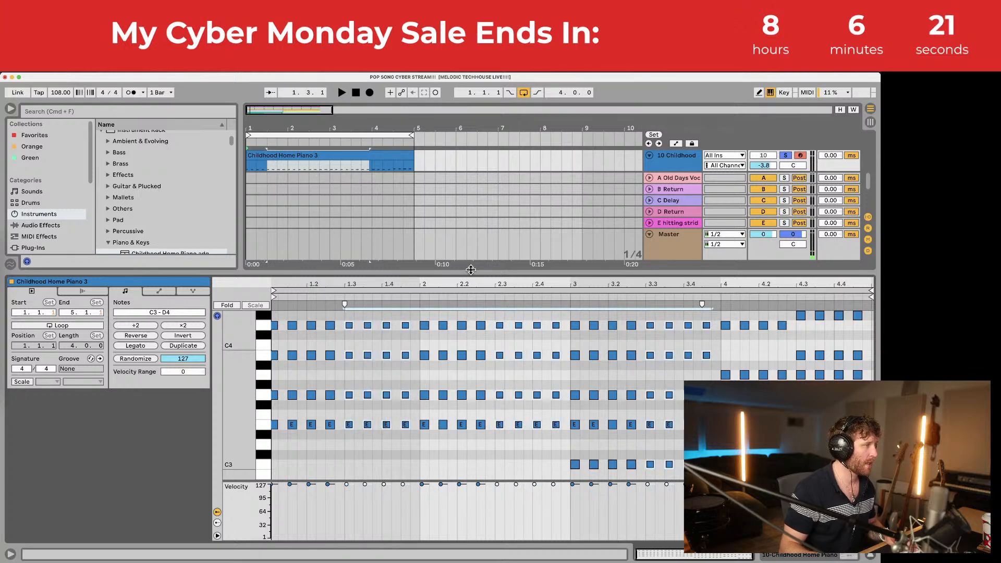
{"action": "left_click_drag", "start_coordinate": [470, 272], "coordinate": [471, 243]}
{"action": "left_click", "coordinate": [457, 447]}
Step: Raise every note one octave and play the song to check the chords
{"action": "key", "text": "super+a"}
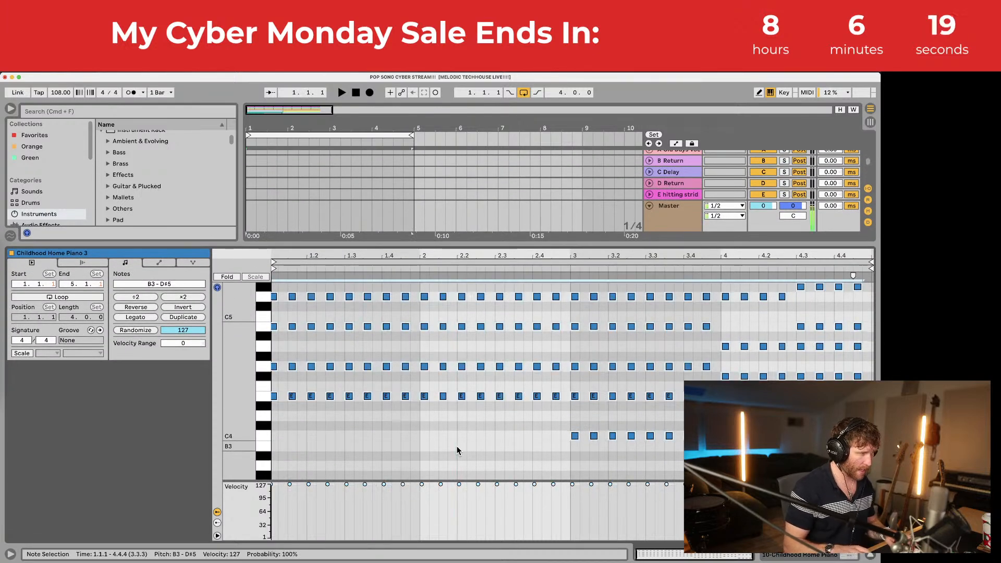
{"action": "key", "text": "shift+Up"}
{"action": "left_click_drag", "start_coordinate": [778, 243], "coordinate": [777, 350]}
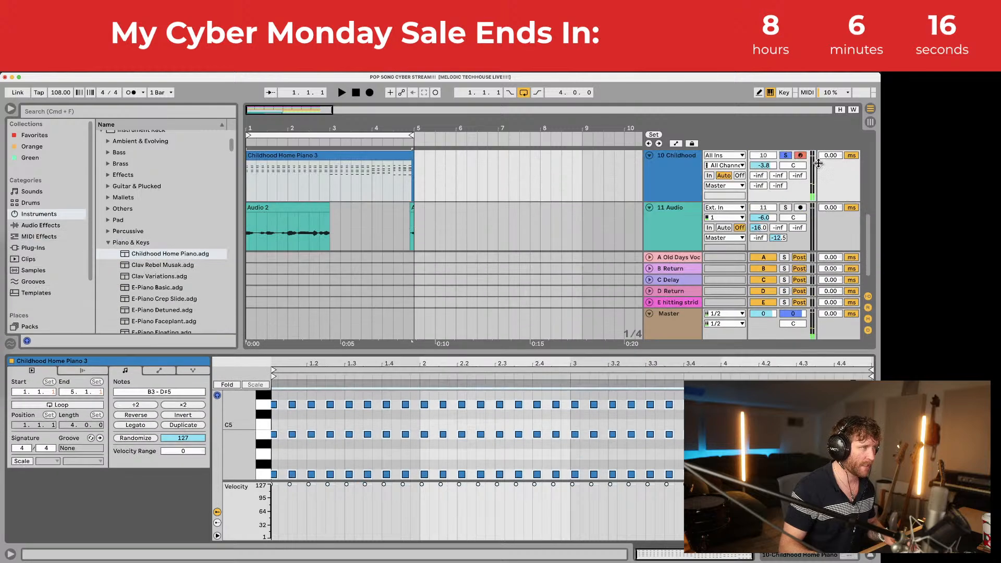
{"action": "key", "text": "space"}
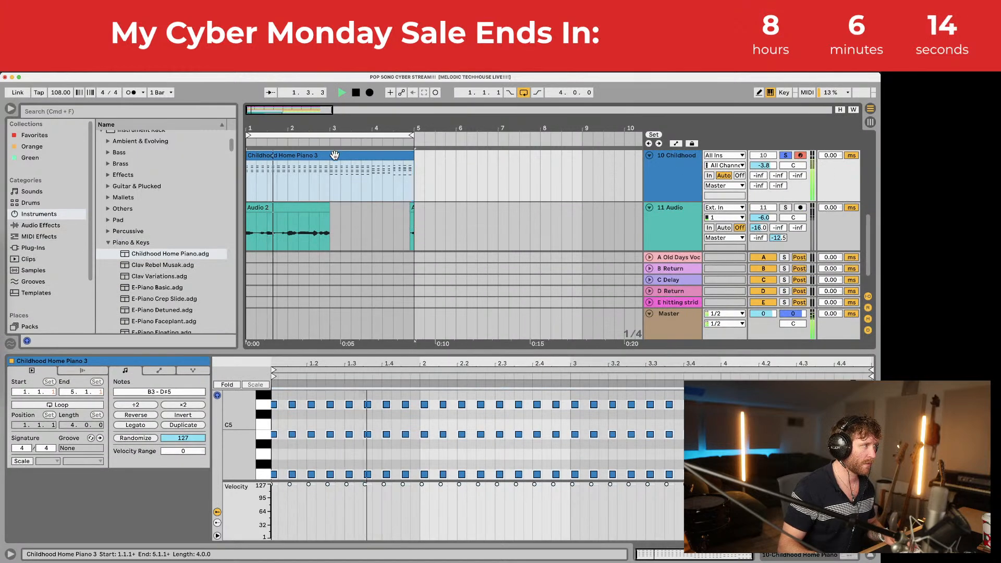
{"action": "key", "text": "space"}
{"action": "left_click_drag", "start_coordinate": [406, 352], "coordinate": [388, 124]}
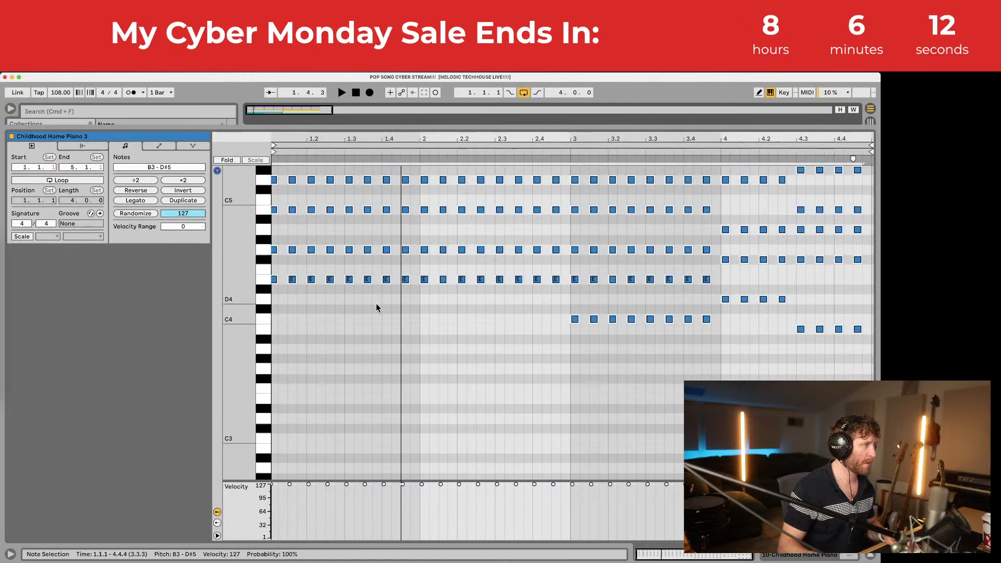
{"action": "scroll", "coordinate": [372, 298], "scroll_direction": "up", "scroll_amount": 2}
Step: Select all sixteen off-beat chord columns from 1.1.3 through 4.4.3
{"action": "left_click_drag", "start_coordinate": [290, 213], "coordinate": [291, 373]}
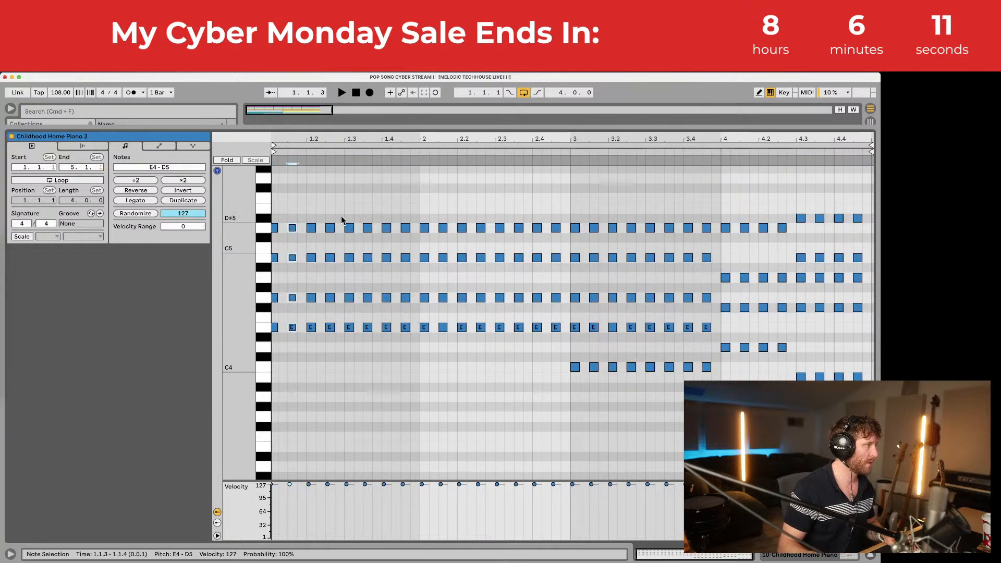
{"action": "left_click_drag", "start_coordinate": [327, 210], "coordinate": [328, 349]}
{"action": "left_click_drag", "start_coordinate": [365, 213], "coordinate": [368, 333]}
{"action": "left_click_drag", "start_coordinate": [404, 213], "coordinate": [405, 339]}
{"action": "left_click_drag", "start_coordinate": [442, 211], "coordinate": [442, 336]}
{"action": "left_click_drag", "start_coordinate": [475, 207], "coordinate": [479, 355]}
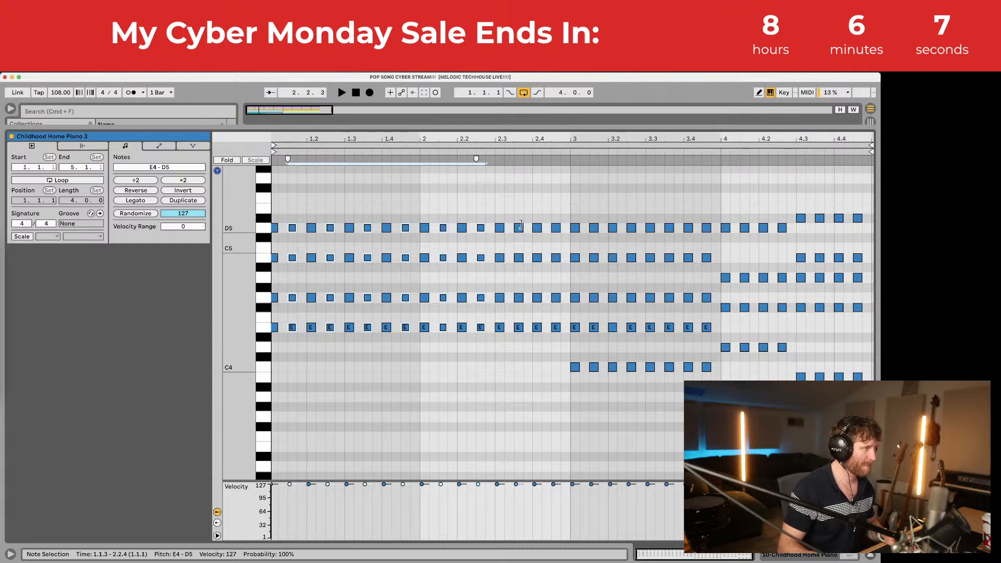
{"action": "left_click_drag", "start_coordinate": [519, 254], "coordinate": [527, 355]}
{"action": "left_click_drag", "start_coordinate": [555, 211], "coordinate": [563, 375]}
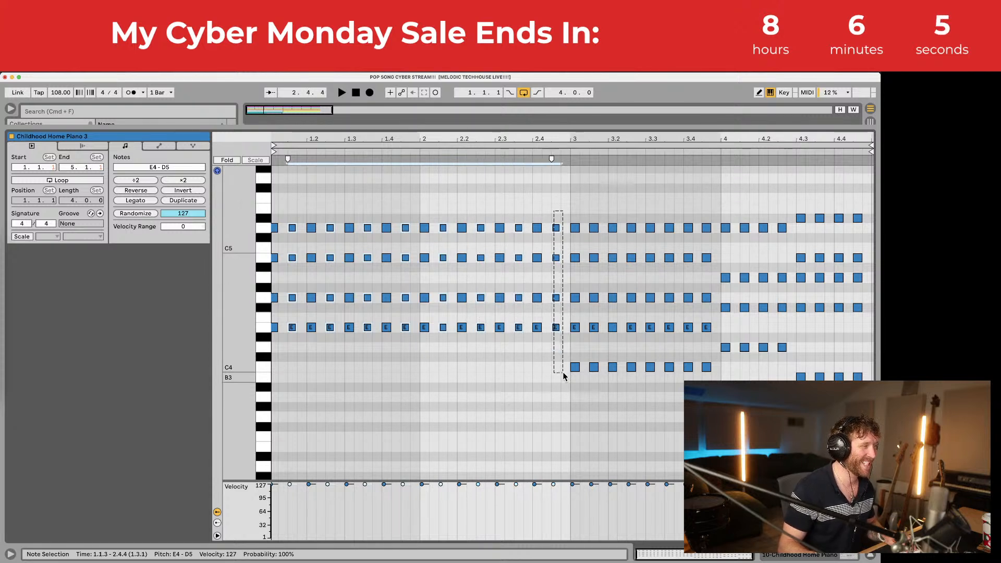
{"action": "left_click_drag", "start_coordinate": [596, 296], "coordinate": [599, 409]}
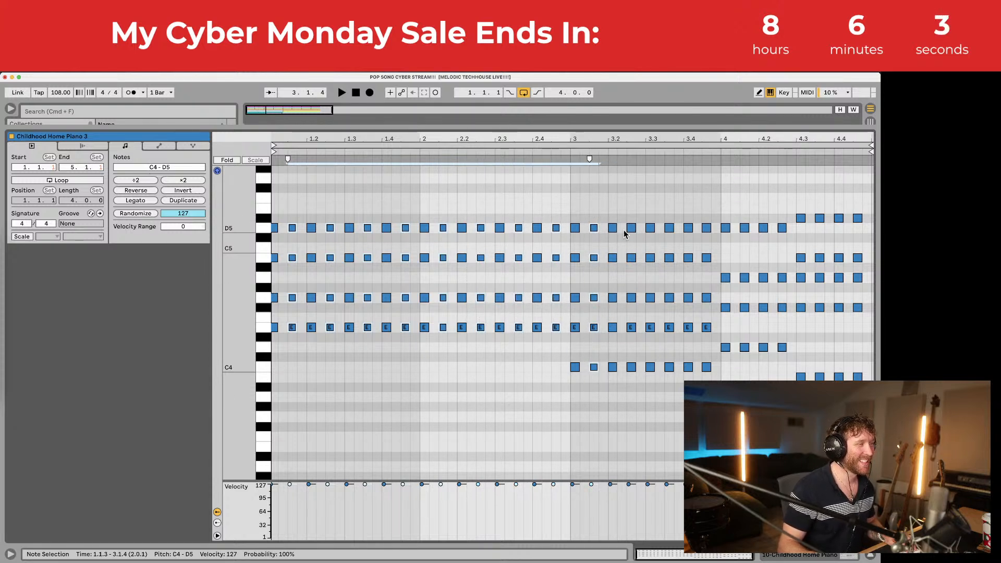
{"action": "left_click_drag", "start_coordinate": [624, 207], "coordinate": [636, 411]}
{"action": "left_click_drag", "start_coordinate": [667, 214], "coordinate": [673, 367]}
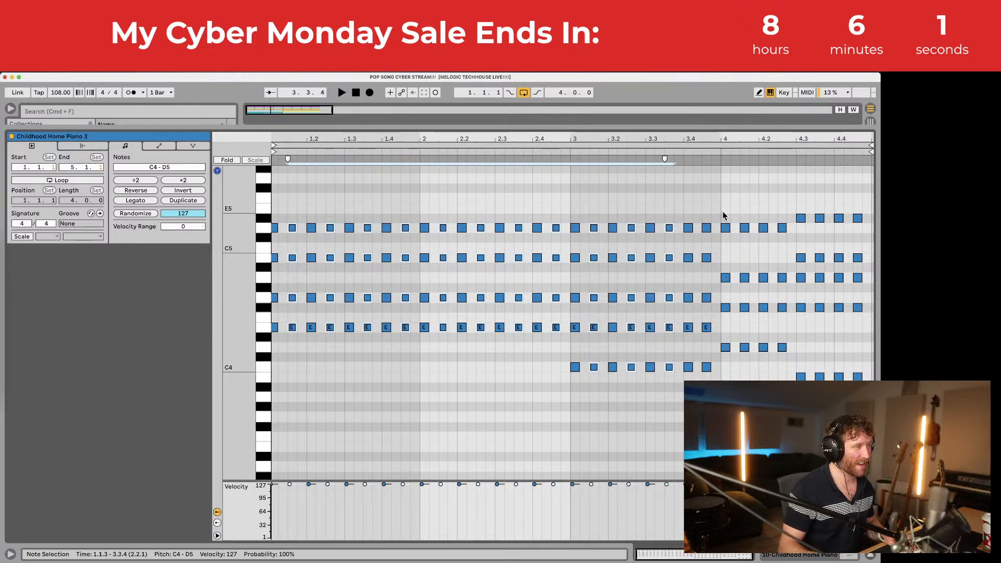
{"action": "left_click_drag", "start_coordinate": [702, 209], "coordinate": [708, 383]}
{"action": "left_click_drag", "start_coordinate": [741, 211], "coordinate": [746, 349]}
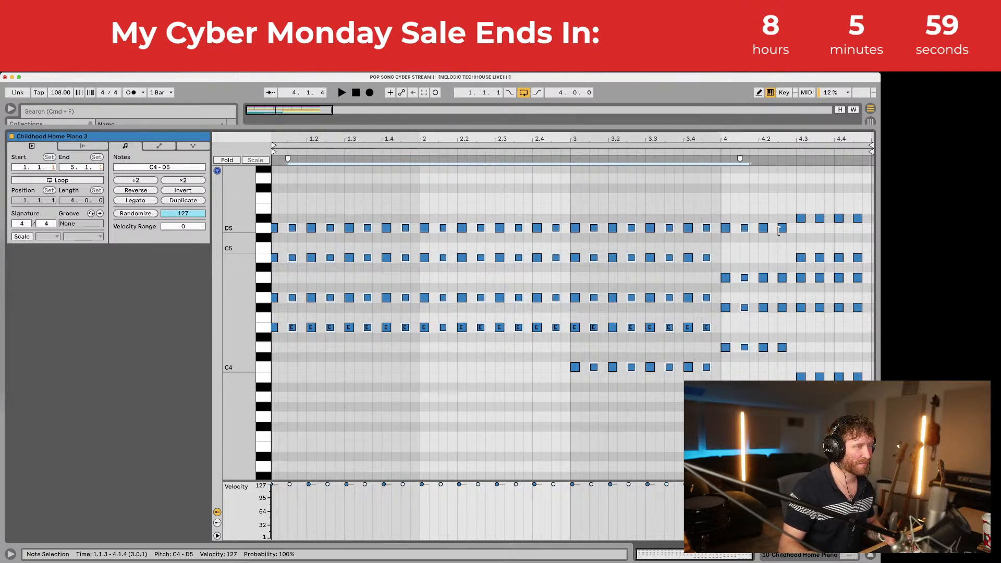
{"action": "left_click_drag", "start_coordinate": [779, 230], "coordinate": [782, 381]}
{"action": "left_click_drag", "start_coordinate": [817, 209], "coordinate": [826, 374]}
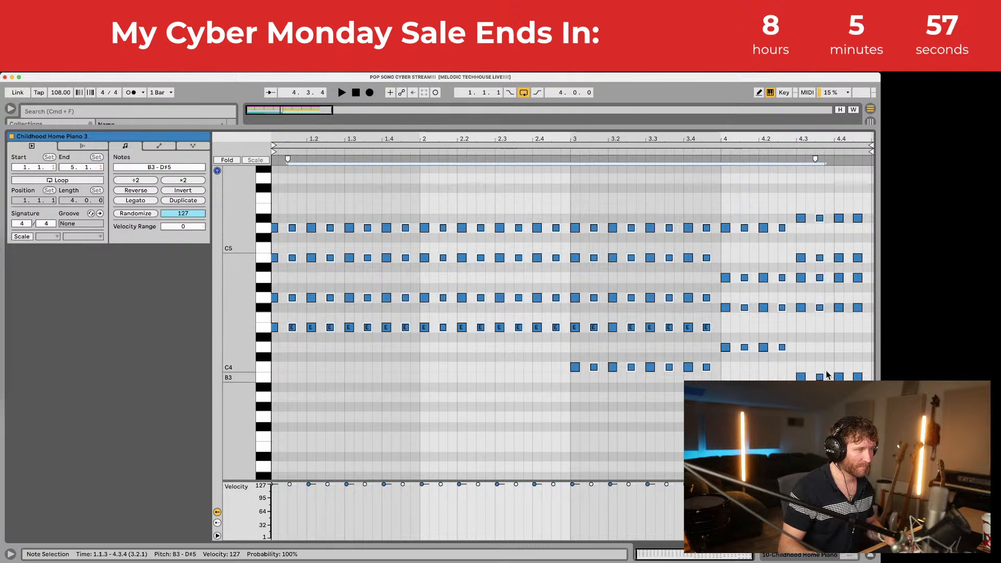
{"action": "left_click_drag", "start_coordinate": [854, 204], "coordinate": [868, 382]}
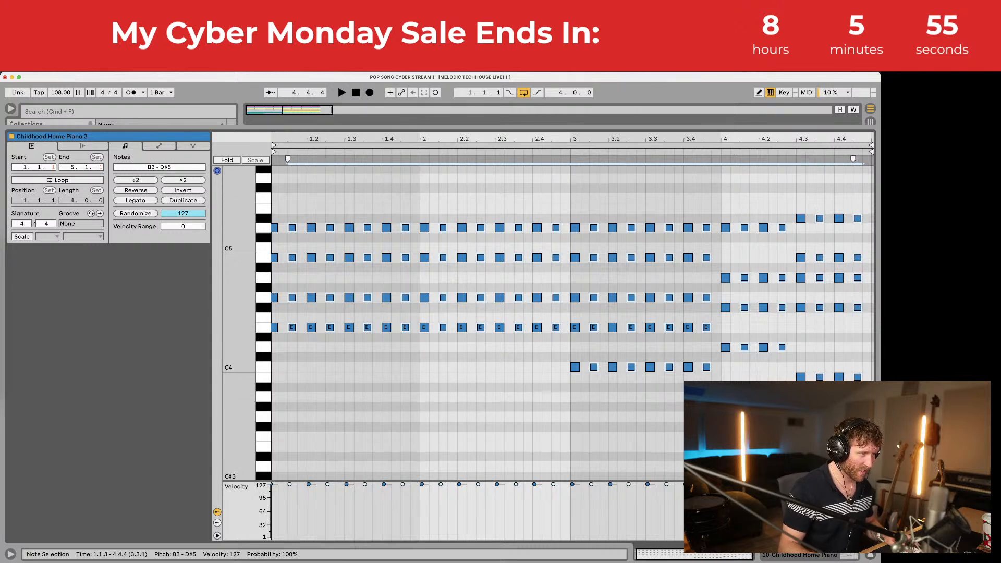
Step: Lower the selected off-beat chords to velocity 113 while auditioning, then close the editor
{"action": "key", "text": "space"}
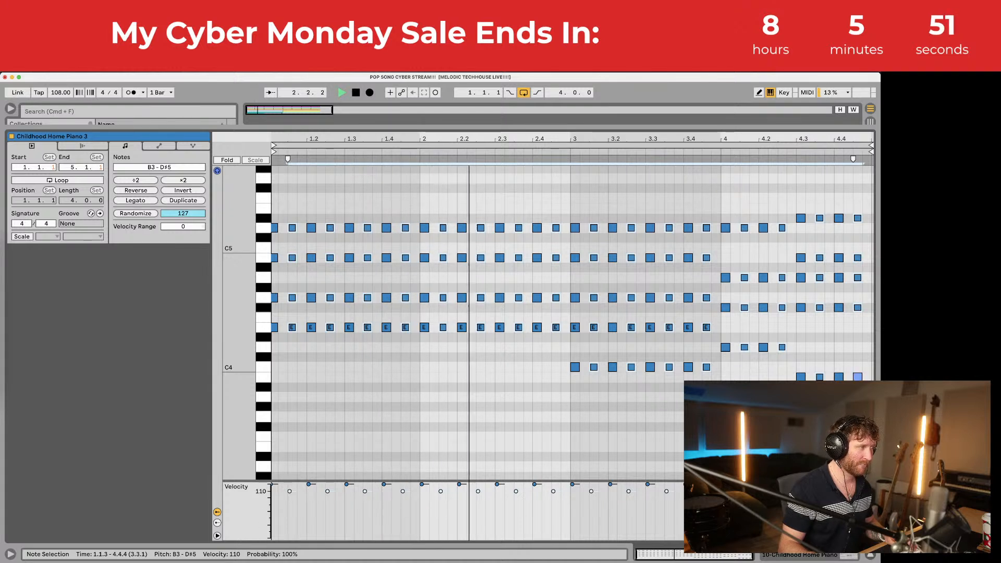
{"action": "left_click_drag", "start_coordinate": [854, 491], "coordinate": [854, 490]}
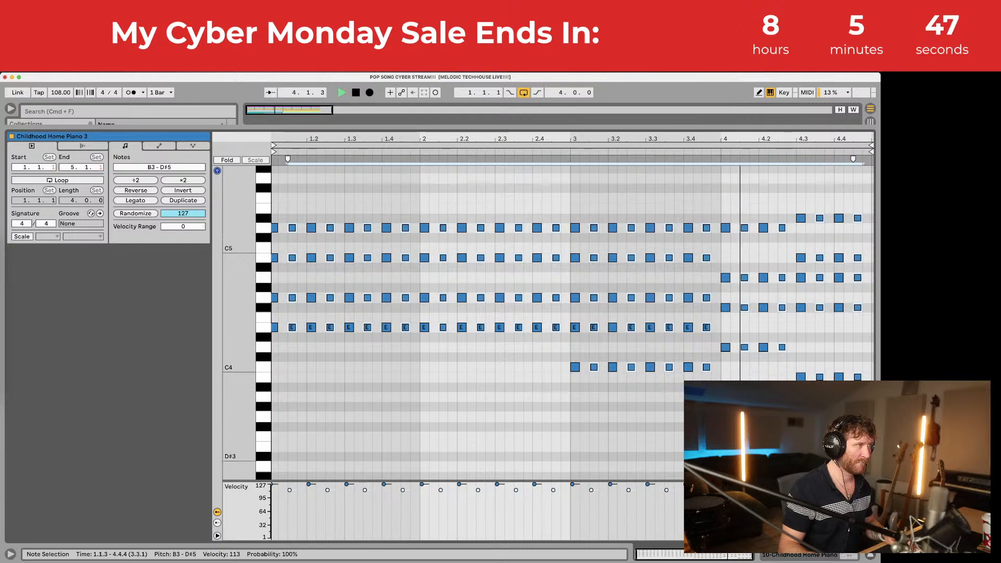
{"action": "key", "text": "space"}
{"action": "key", "text": "space"}
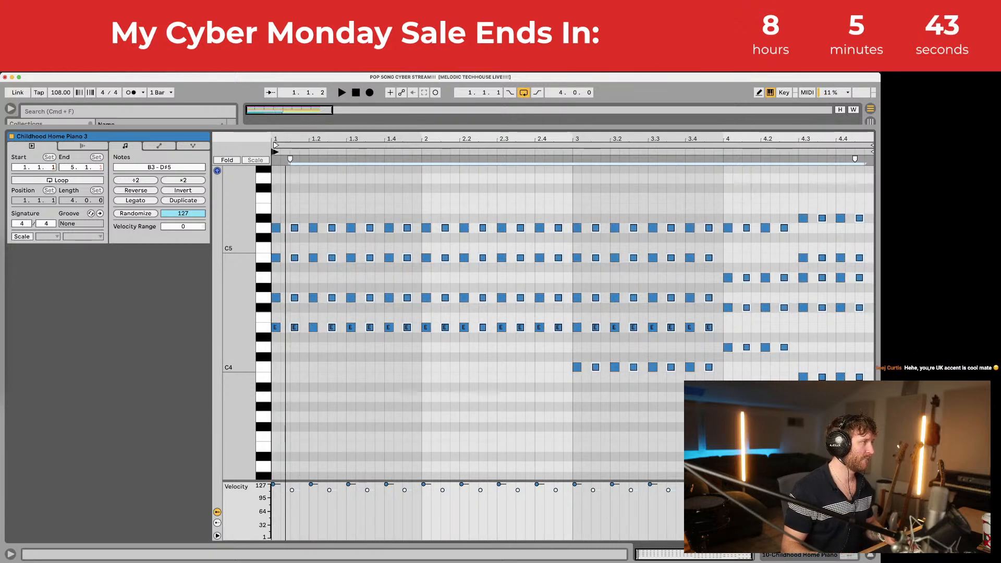
{"action": "double_click", "coordinate": [288, 126]}
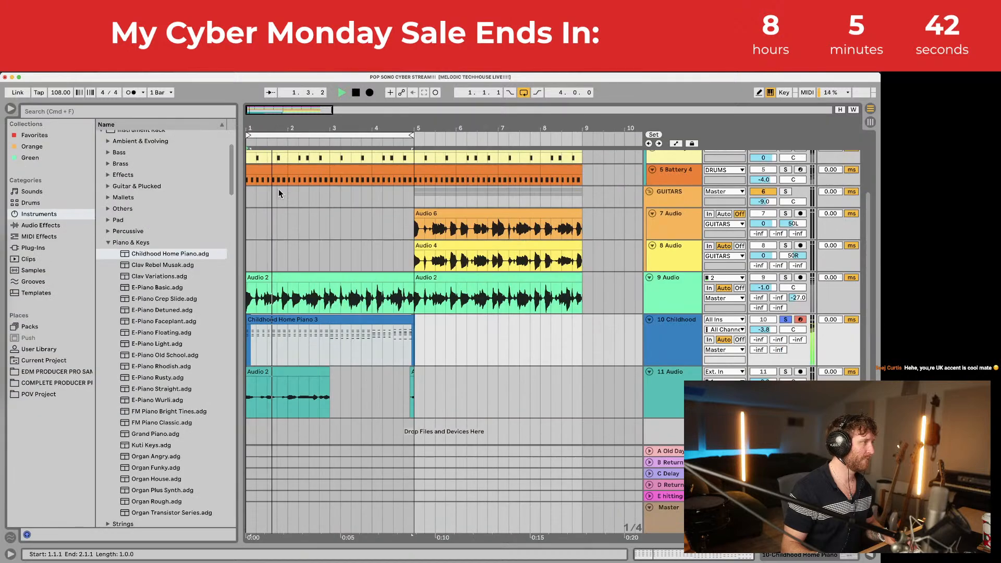
Step: Set the Childhood Home Piano macros: Dream scape 19, Sustain Pedal 65, Tremolo Amount 0 %
{"action": "left_click", "coordinate": [271, 319]}
{"action": "double_click", "coordinate": [677, 324]}
{"action": "key", "text": "space"}
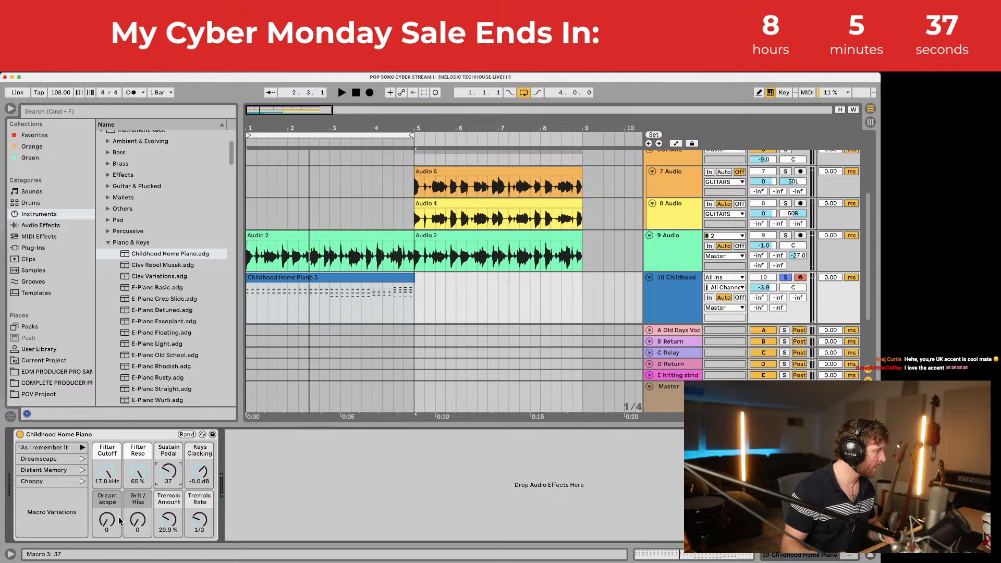
{"action": "left_click_drag", "start_coordinate": [111, 519], "coordinate": [111, 508]}
{"action": "key", "text": "space"}
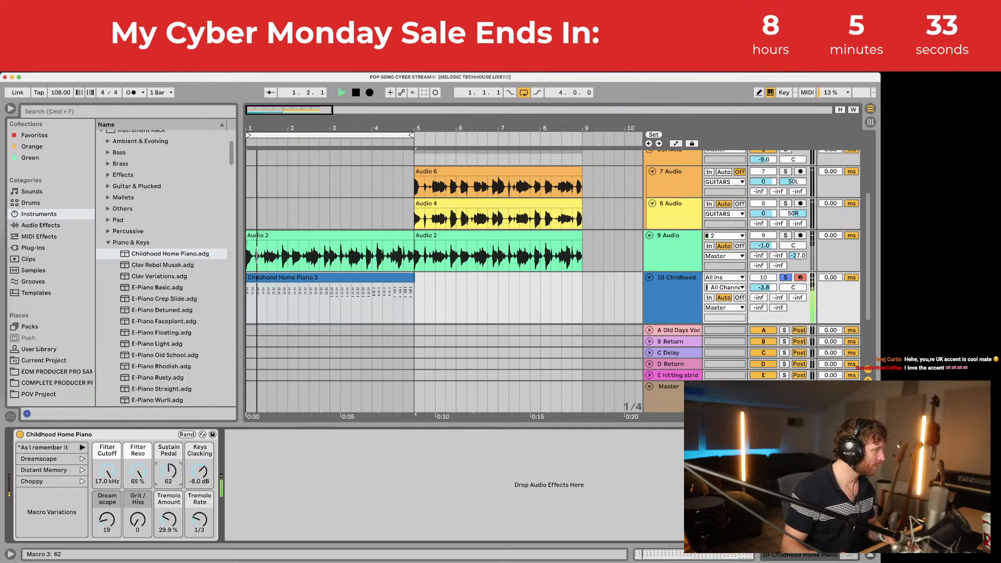
{"action": "left_click_drag", "start_coordinate": [169, 470], "coordinate": [199, 488]}
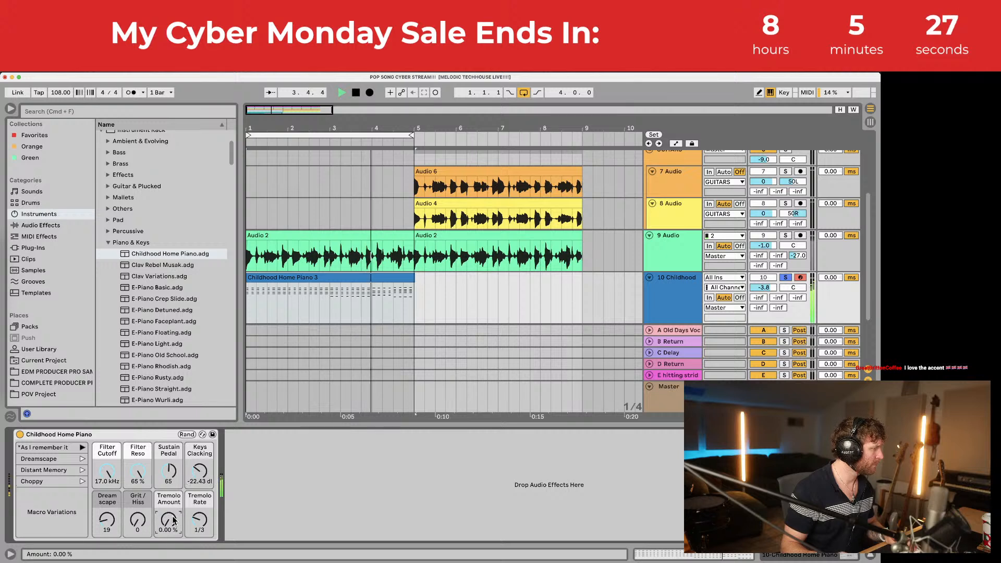
{"action": "left_click_drag", "start_coordinate": [171, 522], "coordinate": [137, 513]}
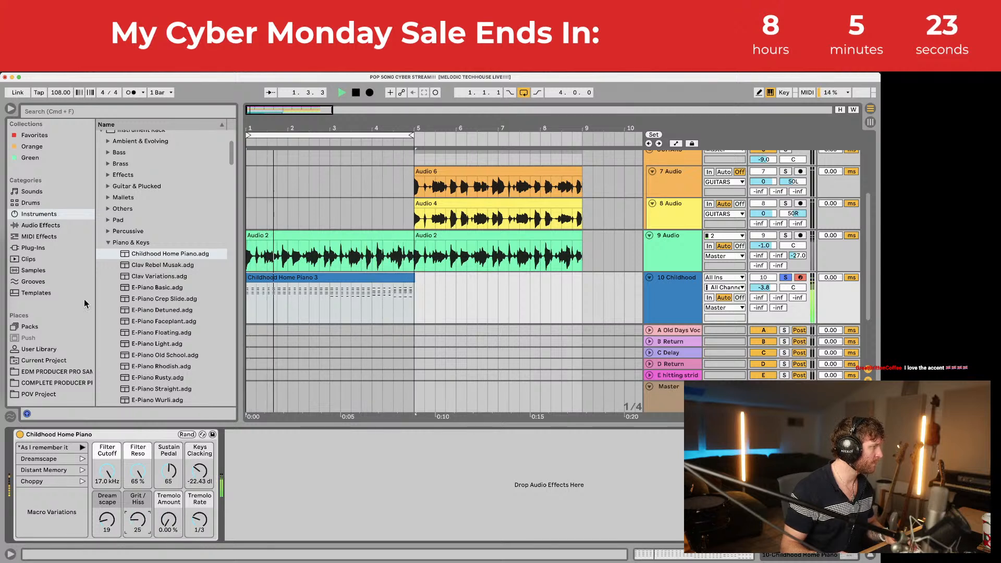
Step: Stop playback and browse the Piano & Keys folder in the browser
{"action": "key", "text": "space"}
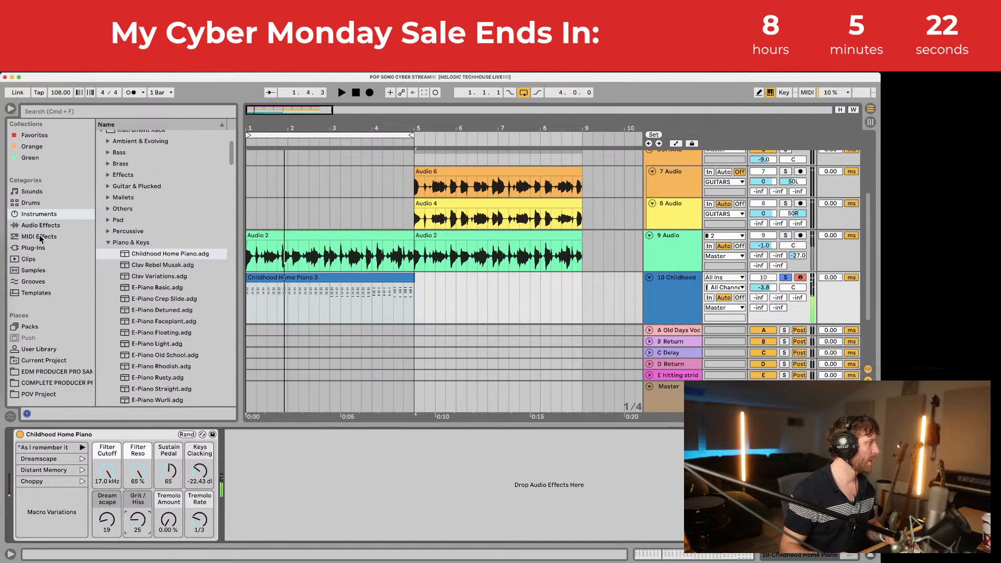
{"action": "left_click", "coordinate": [109, 242]}
{"action": "left_click", "coordinate": [108, 243]}
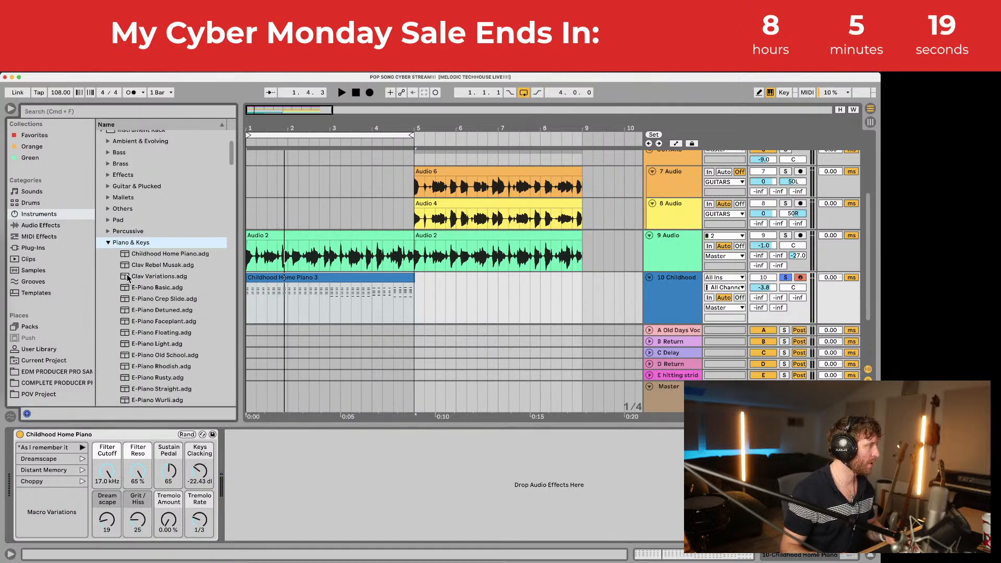
{"action": "scroll", "coordinate": [128, 279], "scroll_direction": "down", "scroll_amount": 3}
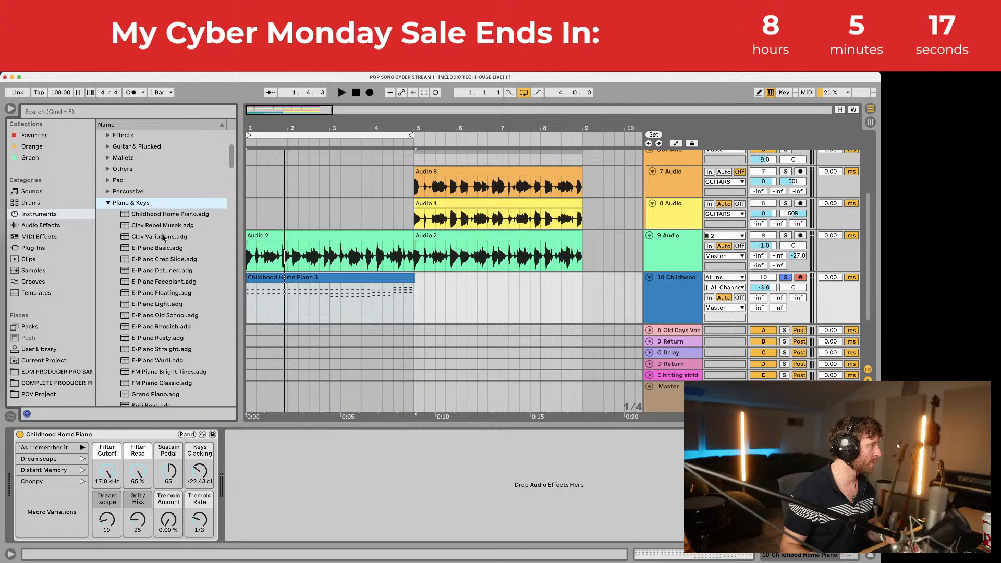
Step: Load the Grand Piano preset onto track 10 and raise its Tone to 127
{"action": "left_click", "coordinate": [166, 249]}
{"action": "scroll", "coordinate": [166, 261], "scroll_direction": "down", "scroll_amount": 3}
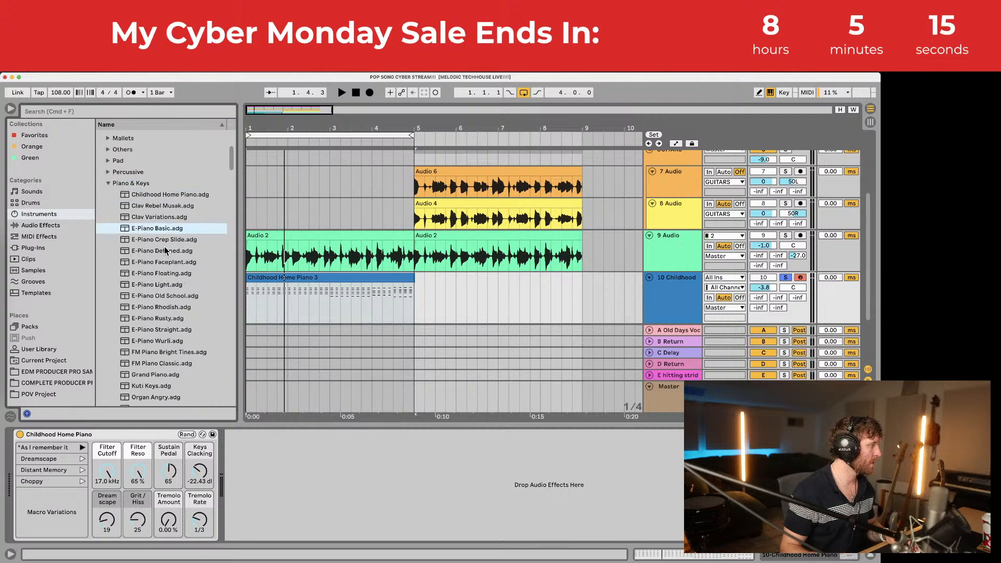
{"action": "left_click", "coordinate": [156, 355]}
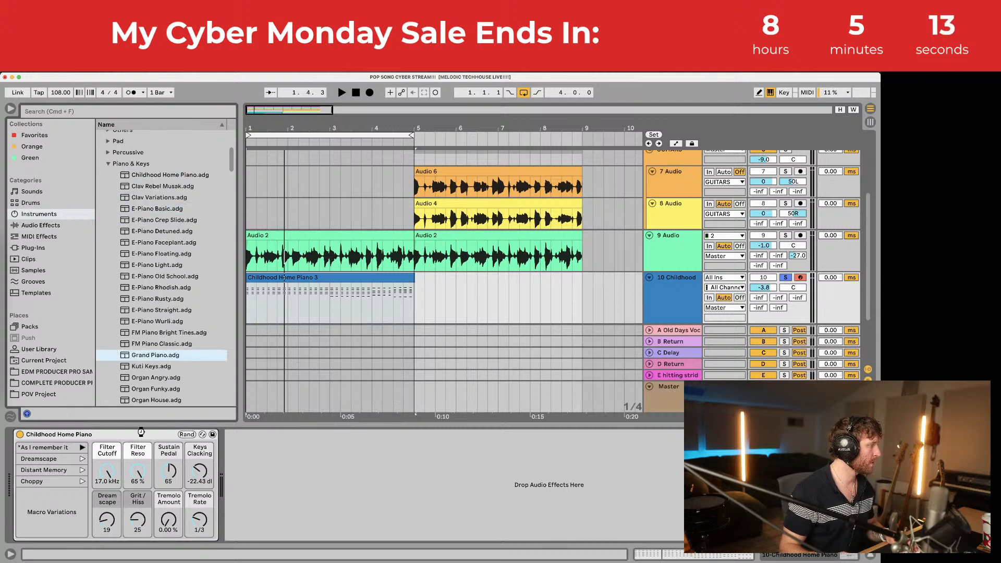
{"action": "key", "text": "space"}
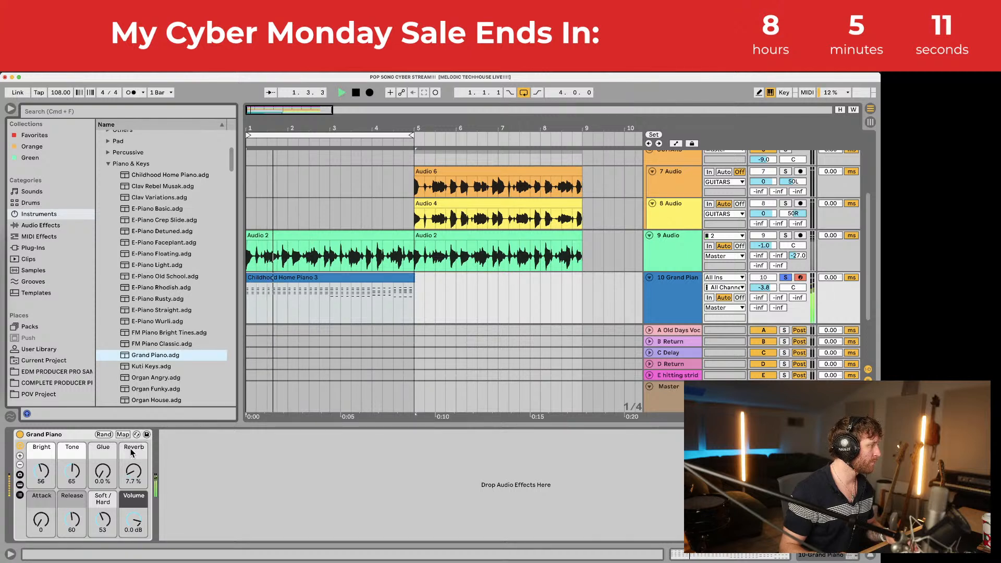
{"action": "left_click_drag", "start_coordinate": [72, 470], "coordinate": [71, 473]}
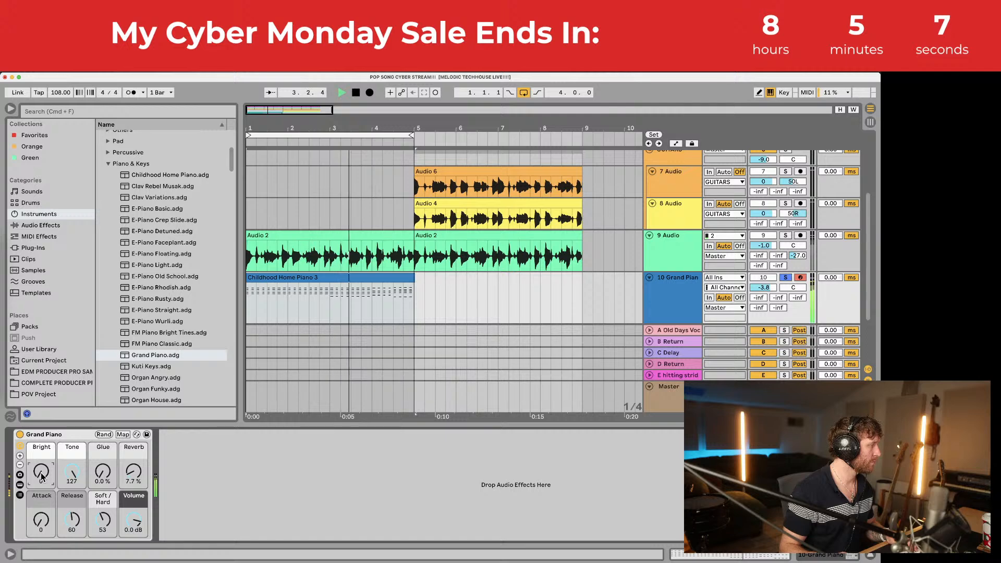
{"action": "key", "text": "space"}
Step: Raise the velocities of all the piano clip's chord notes together
{"action": "double_click", "coordinate": [317, 276]}
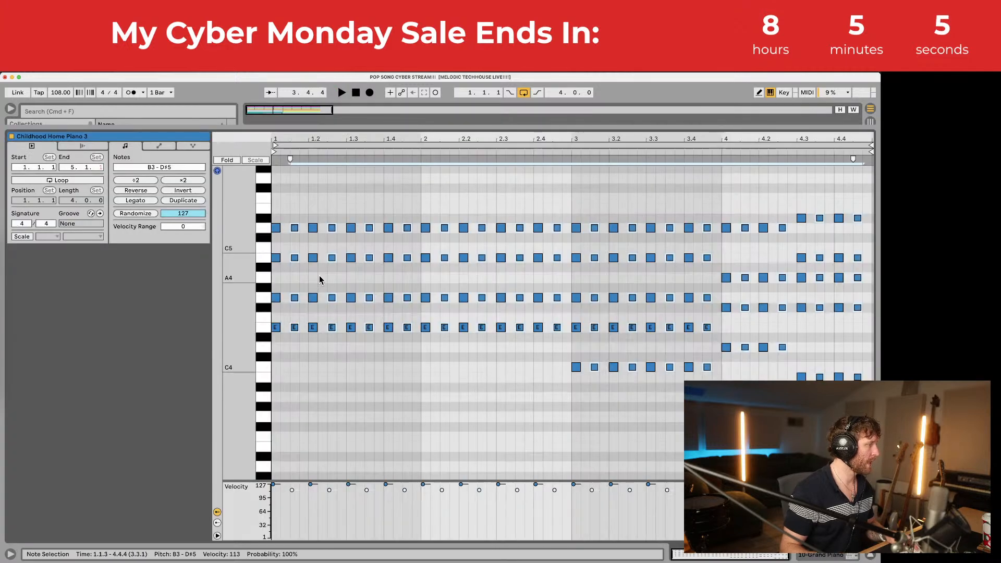
{"action": "left_click", "coordinate": [371, 374]}
{"action": "key", "text": "super+a"}
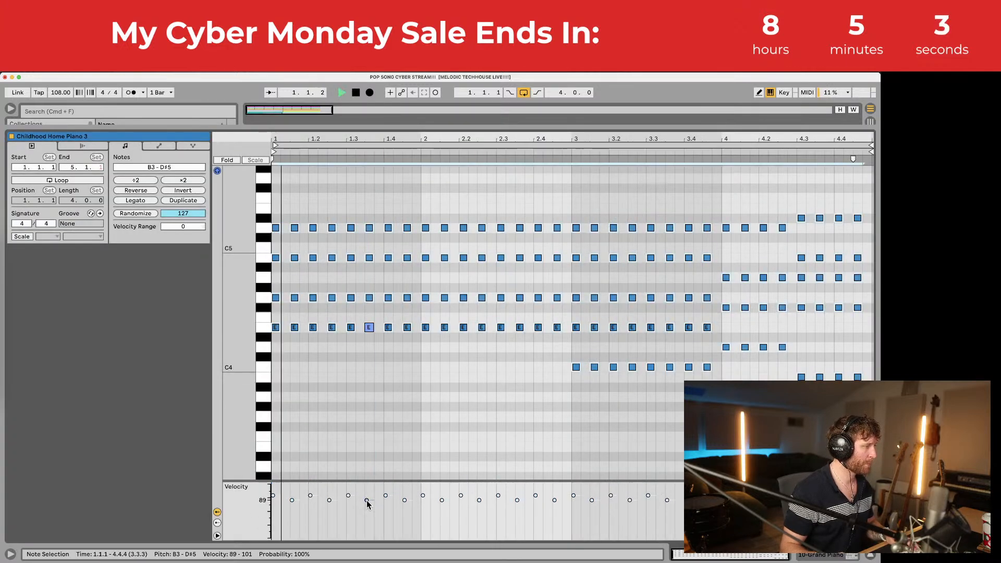
{"action": "left_click_drag", "start_coordinate": [367, 500], "coordinate": [366, 490]}
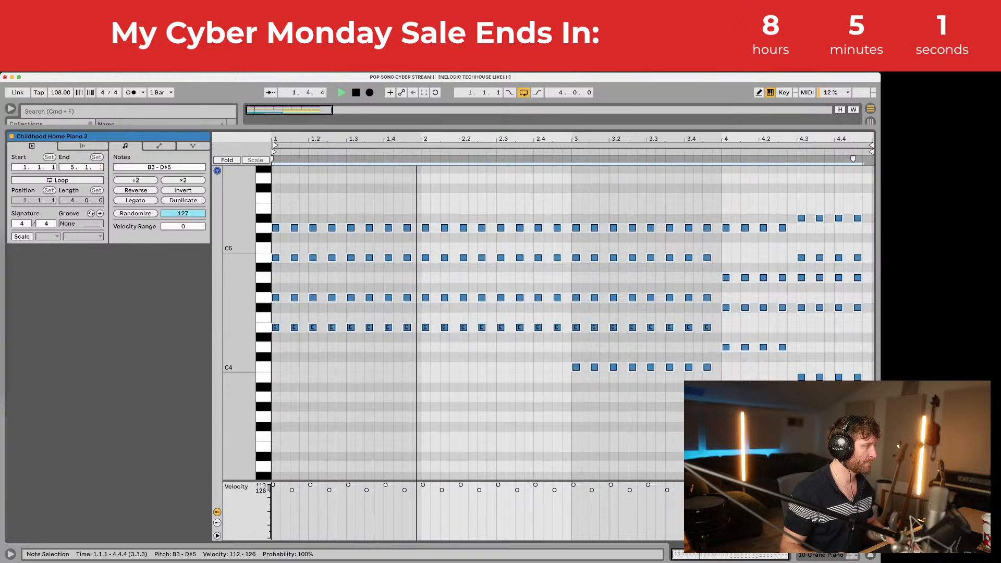
{"action": "left_click", "coordinate": [388, 381]}
Step: Revoice bar 2, moving its B4 notes down to A4 while the top notes stay at D5
{"action": "scroll", "coordinate": [421, 276], "scroll_direction": "up", "scroll_amount": 1}
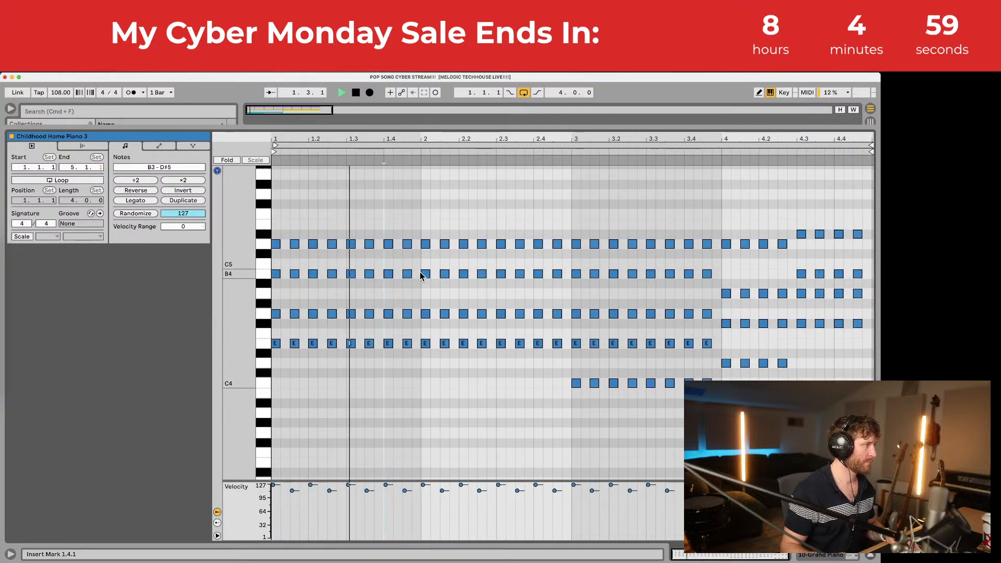
{"action": "key", "text": "super+a"}
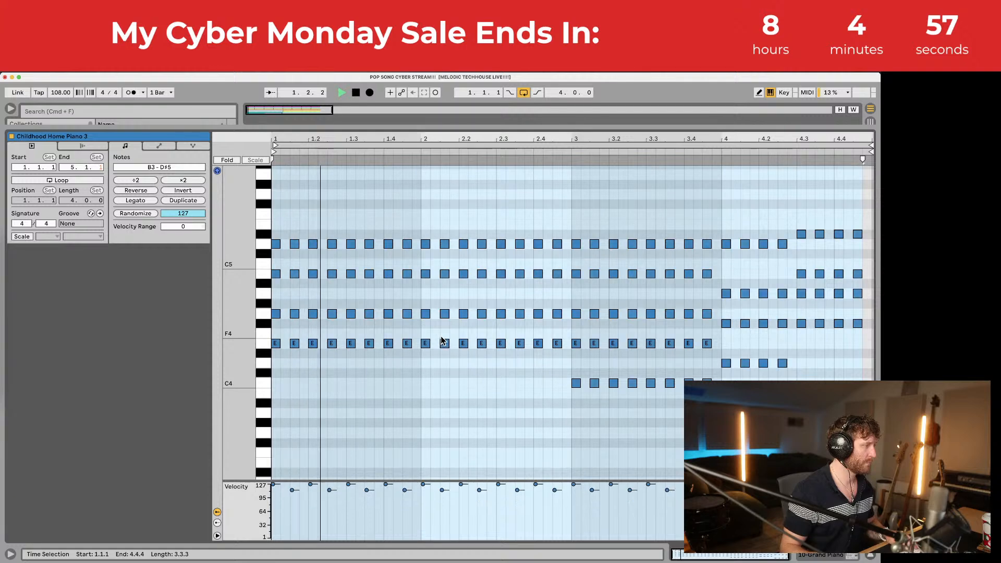
{"action": "left_click_drag", "start_coordinate": [417, 225], "coordinate": [566, 283]}
{"action": "left_click_drag", "start_coordinate": [564, 280], "coordinate": [435, 263]}
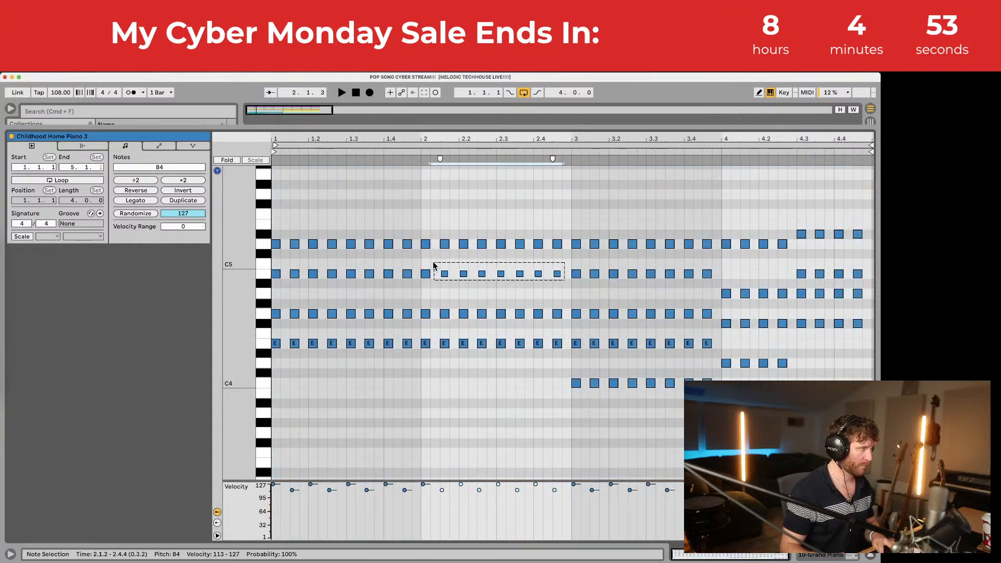
{"action": "key", "text": "Down"}
{"action": "key", "text": "Down"}
{"action": "left_click", "coordinate": [408, 153]}
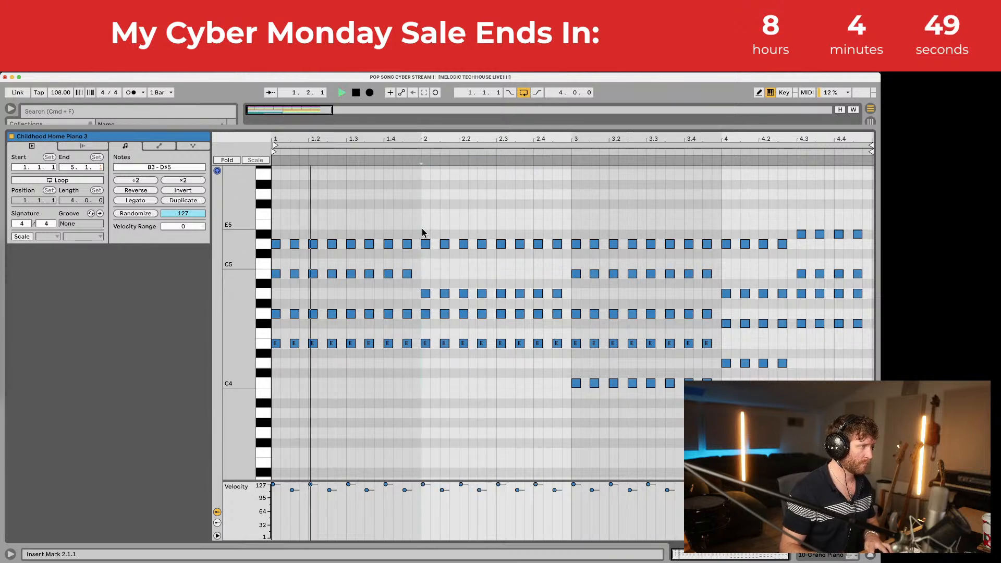
{"action": "left_click_drag", "start_coordinate": [422, 229], "coordinate": [557, 266]}
{"action": "key", "text": "Down"}
{"action": "key", "text": "Down"}
{"action": "key", "text": "Down"}
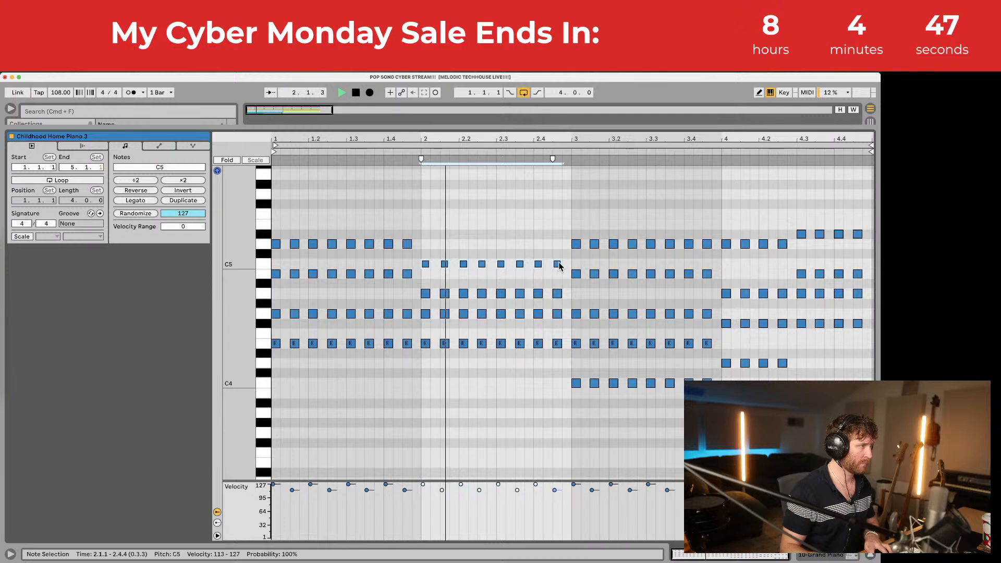
{"action": "key", "text": "Up"}
{"action": "key", "text": "Up"}
{"action": "key", "text": "Up"}
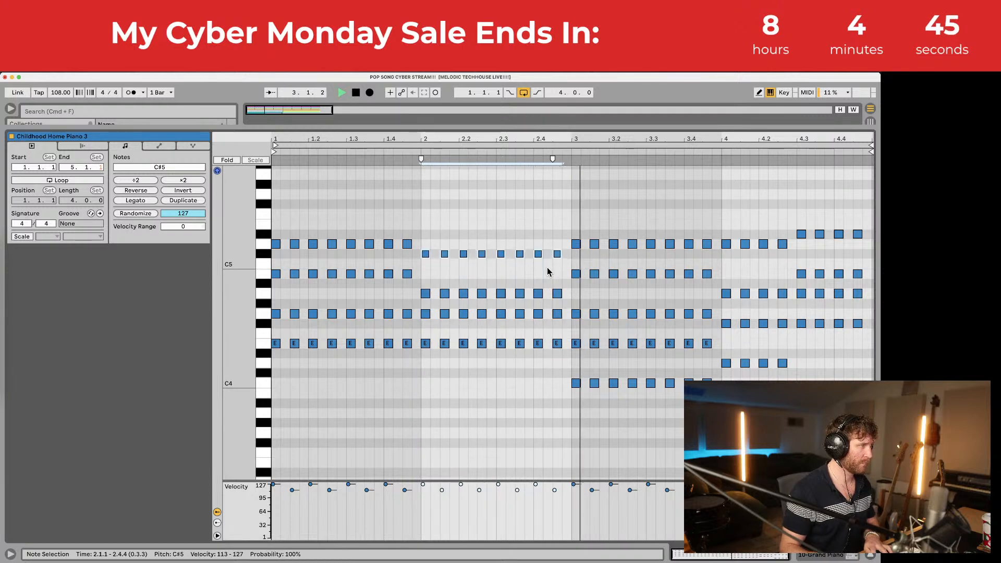
Step: Drop bar 3's top chord notes to C5 and play the progression back
{"action": "left_click_drag", "start_coordinate": [572, 238], "coordinate": [701, 254]}
{"action": "key", "text": "Down"}
{"action": "key", "text": "Down"}
{"action": "key", "text": "Down"}
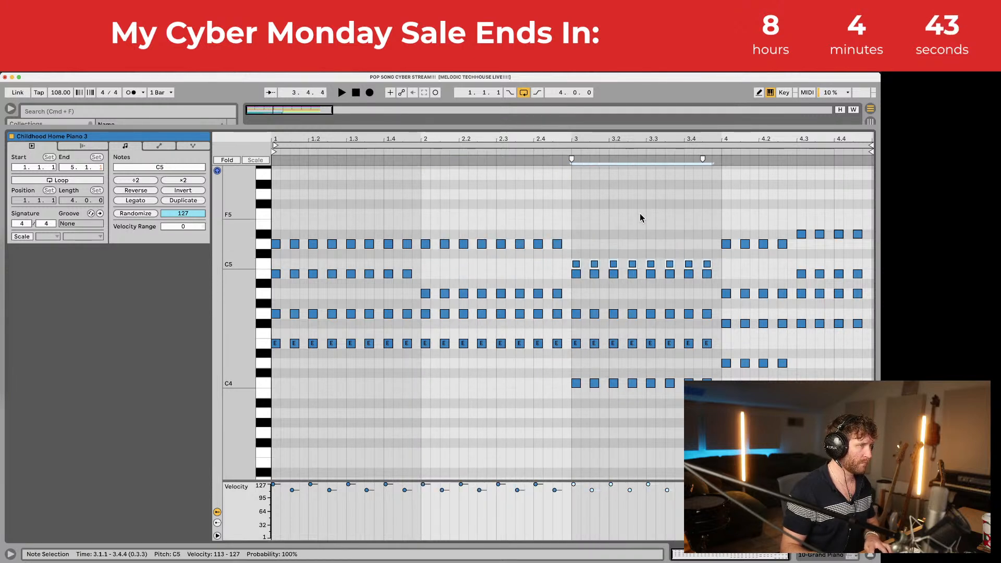
{"action": "key", "text": "Up"}
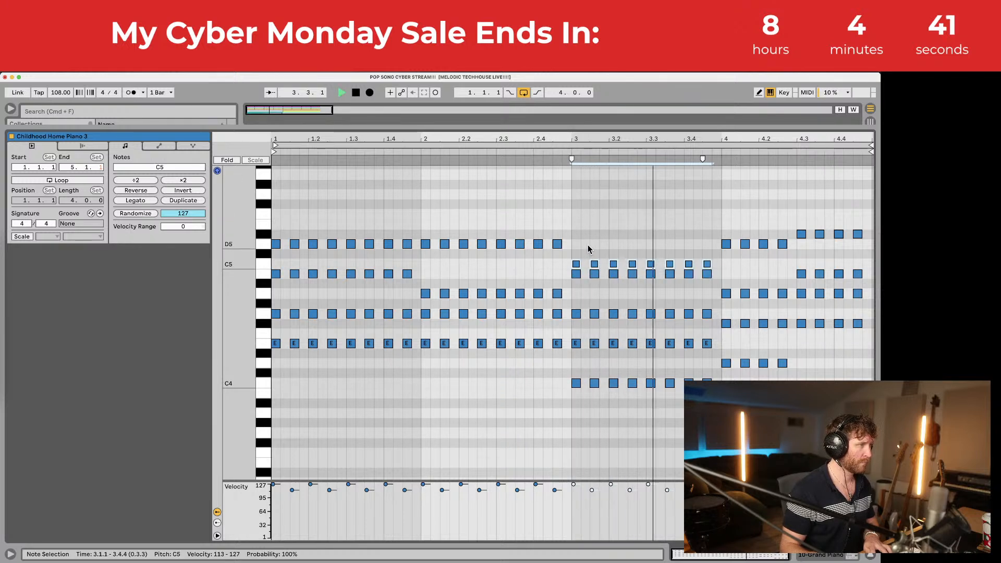
{"action": "left_click_drag", "start_coordinate": [716, 221], "coordinate": [743, 264]}
{"action": "key", "text": "space"}
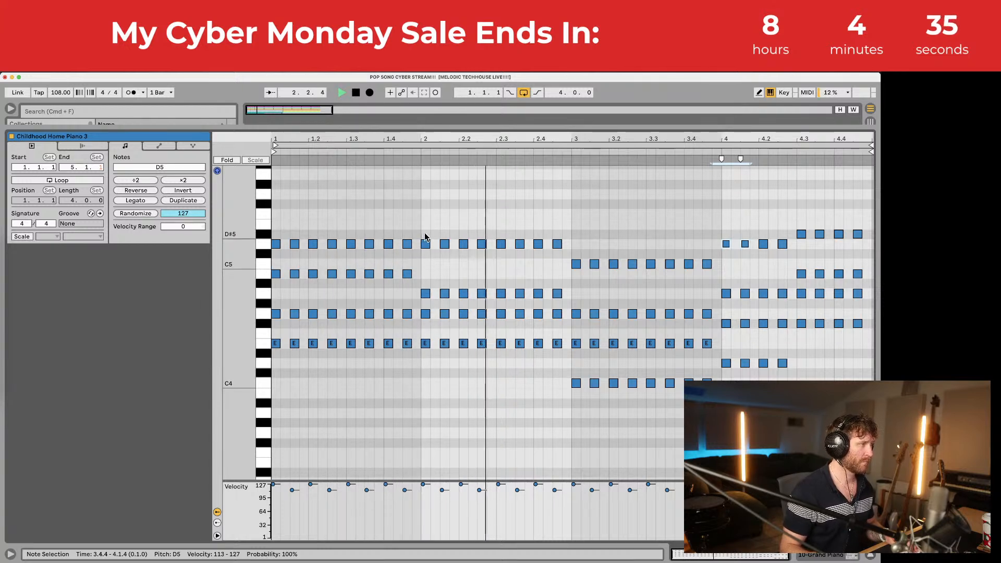
{"action": "left_click_drag", "start_coordinate": [458, 127], "coordinate": [488, 315]}
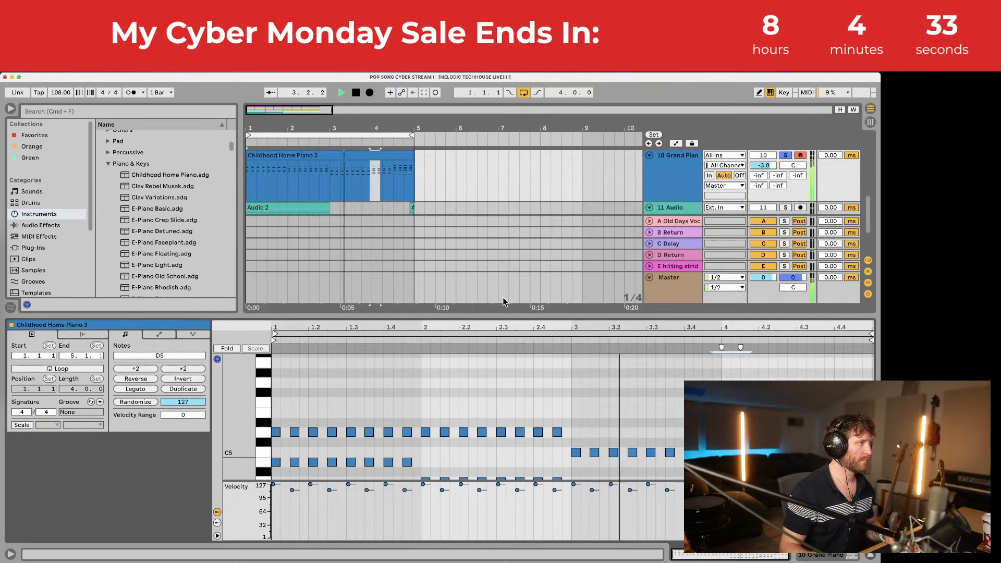
Step: Show the Grand Piano device and turn its Glue up to 50%
{"action": "scroll", "coordinate": [781, 180], "scroll_direction": "up", "scroll_amount": 10}
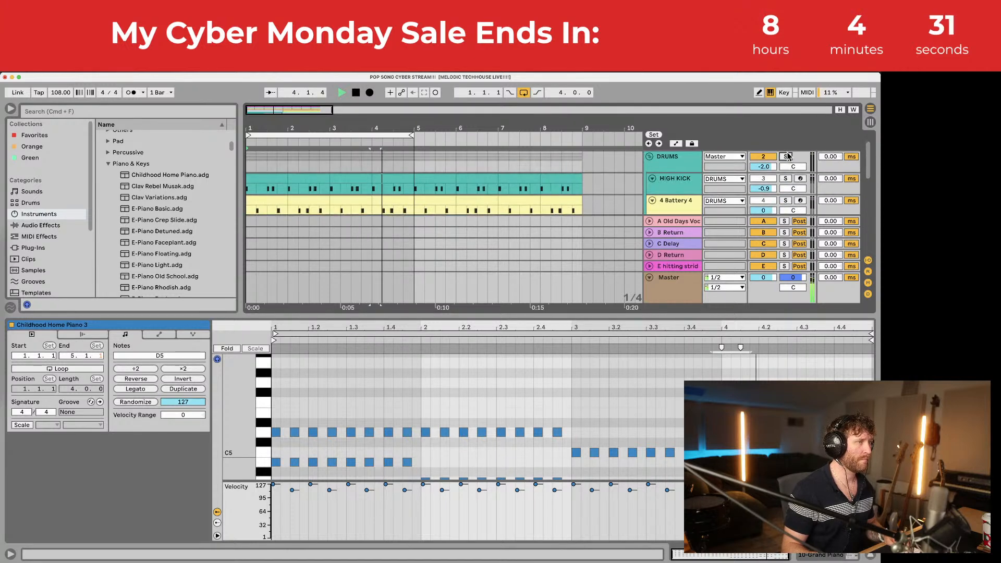
{"action": "left_click", "coordinate": [870, 555]}
{"action": "scroll", "coordinate": [407, 358], "scroll_direction": "down", "scroll_amount": 3}
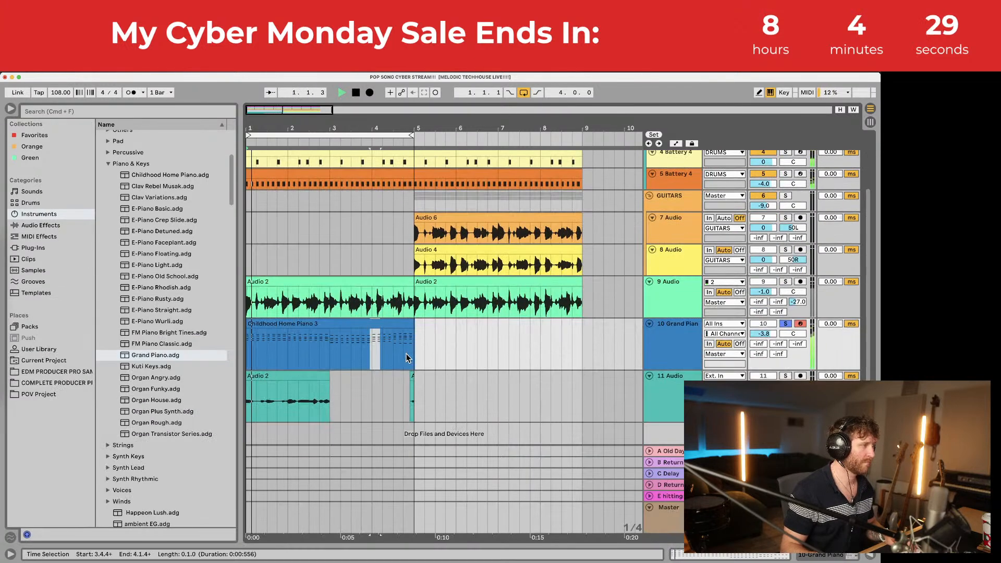
{"action": "double_click", "coordinate": [668, 327]}
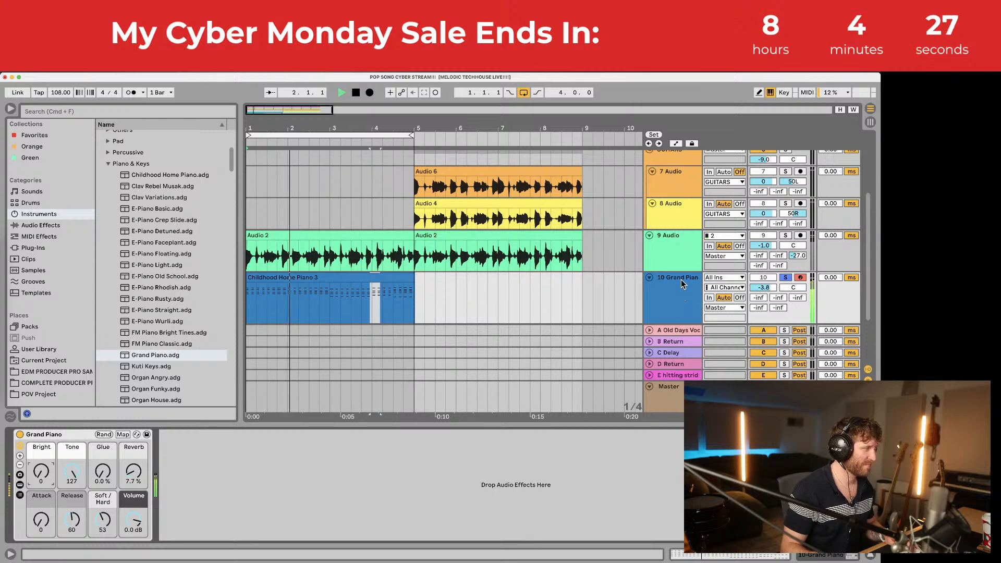
{"action": "left_click_drag", "start_coordinate": [103, 471], "coordinate": [131, 448]}
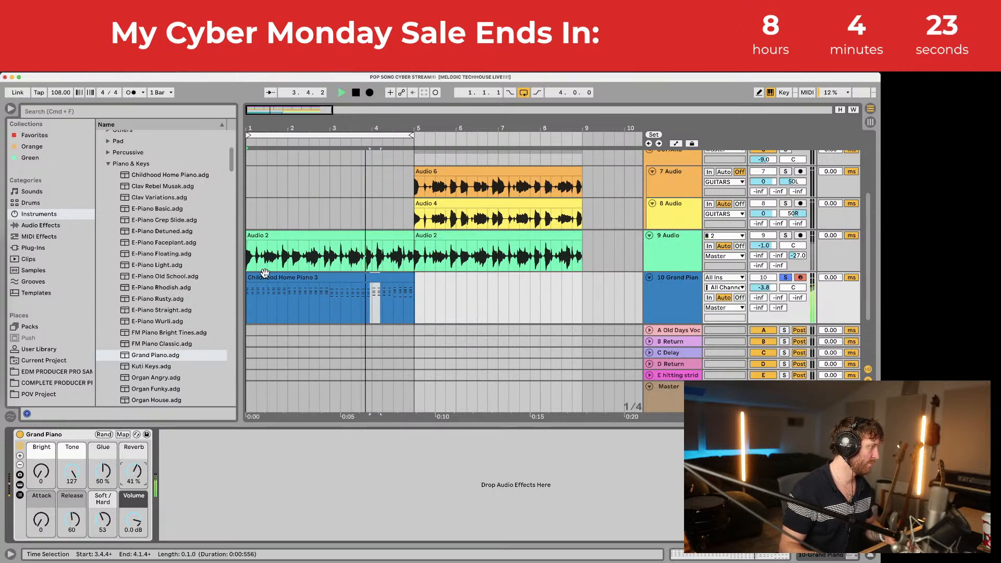
Step: Reopen the piano clip's notes and select them all
{"action": "double_click", "coordinate": [312, 280]}
{"action": "key", "text": "space"}
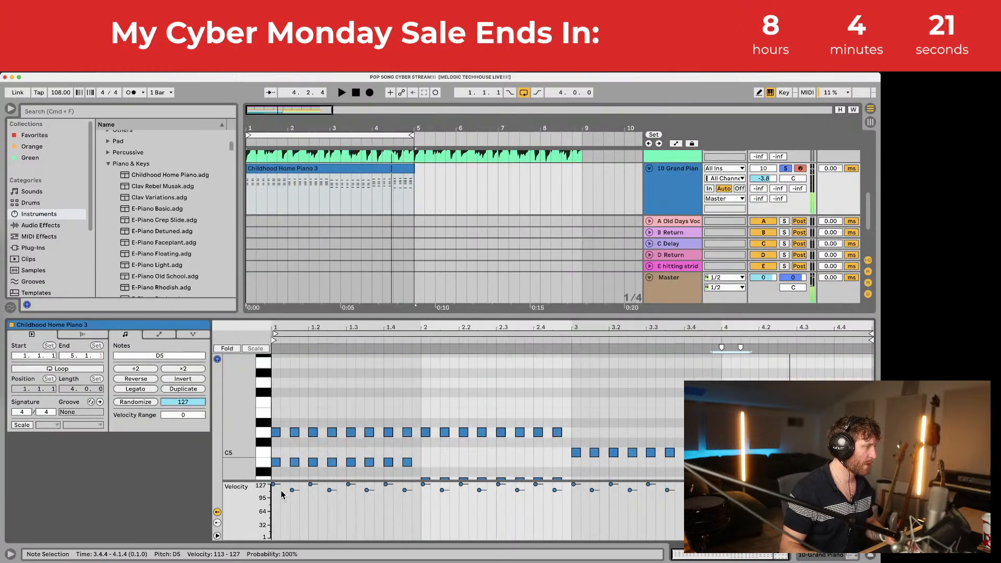
{"action": "key", "text": "super+a"}
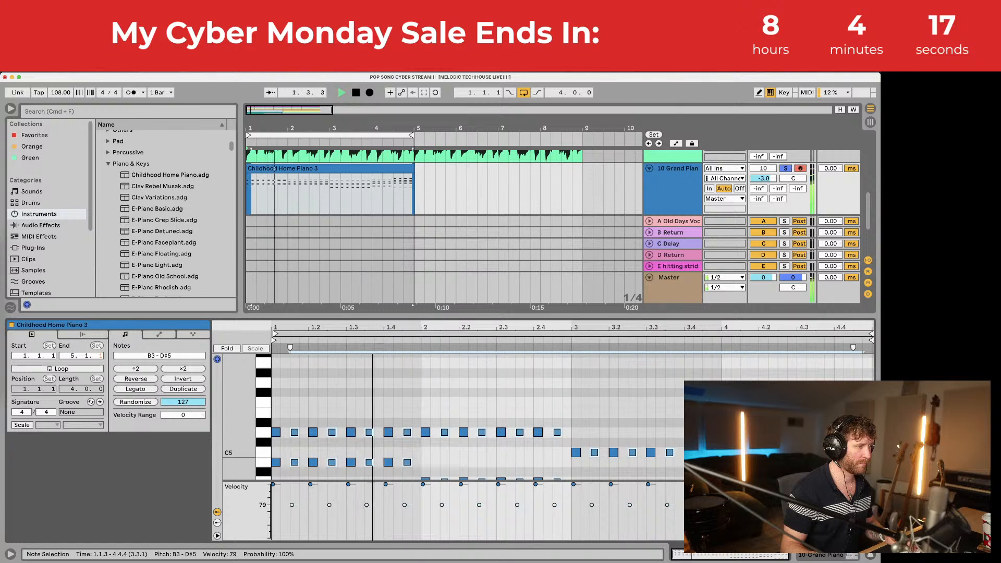
Step: Audition the off-beat chords softened to about velocity 73, then duplicate the clip into bars 5–9
{"action": "key", "text": "space"}
{"action": "key", "text": "space"}
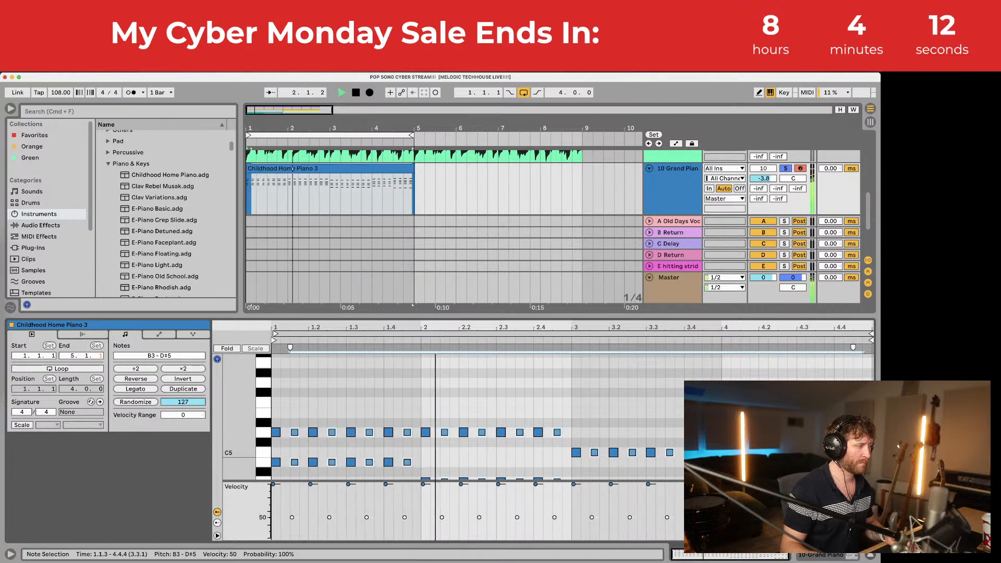
{"action": "key", "text": "space"}
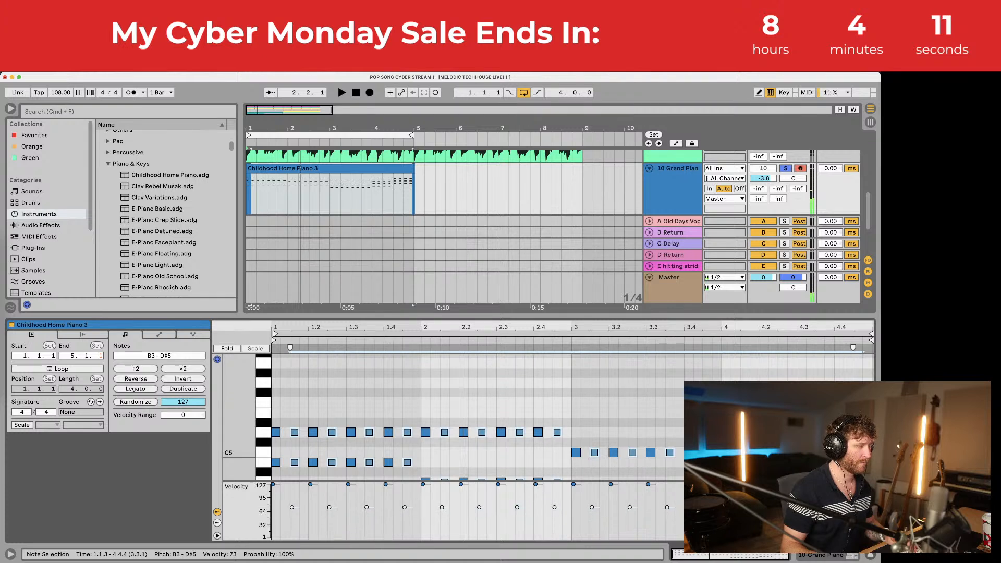
{"action": "key", "text": "space"}
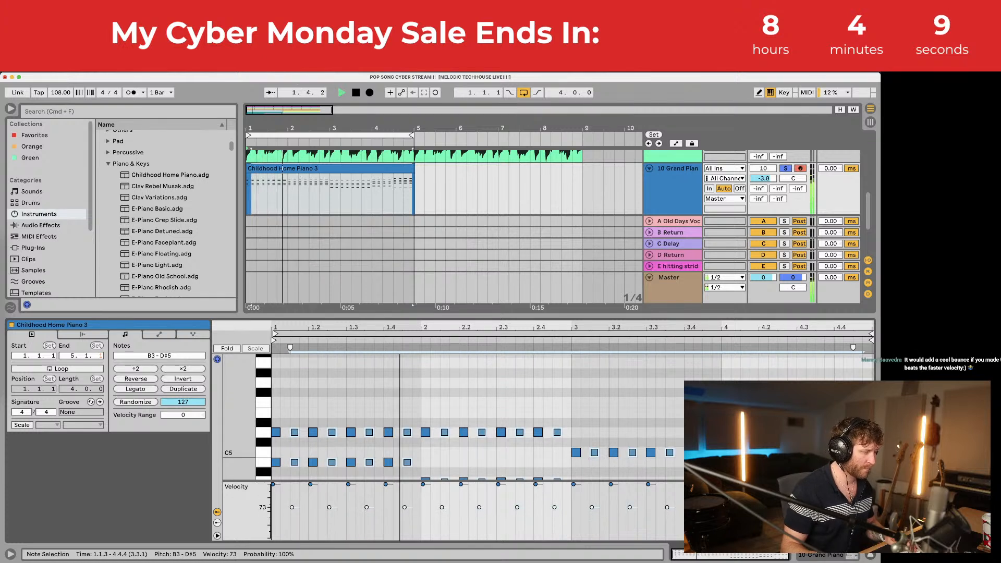
{"action": "double_click", "coordinate": [393, 315]}
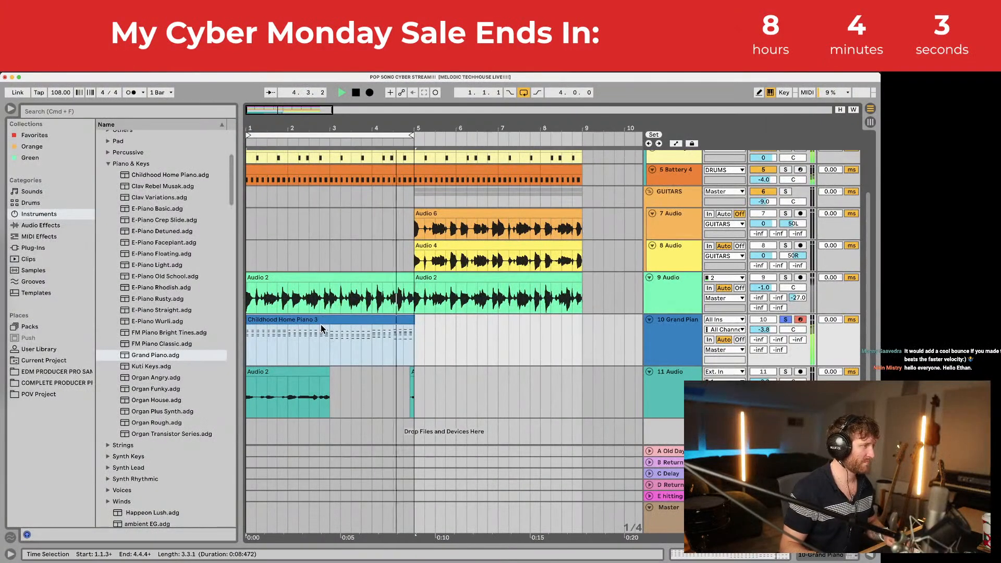
{"action": "key", "text": "super+d"}
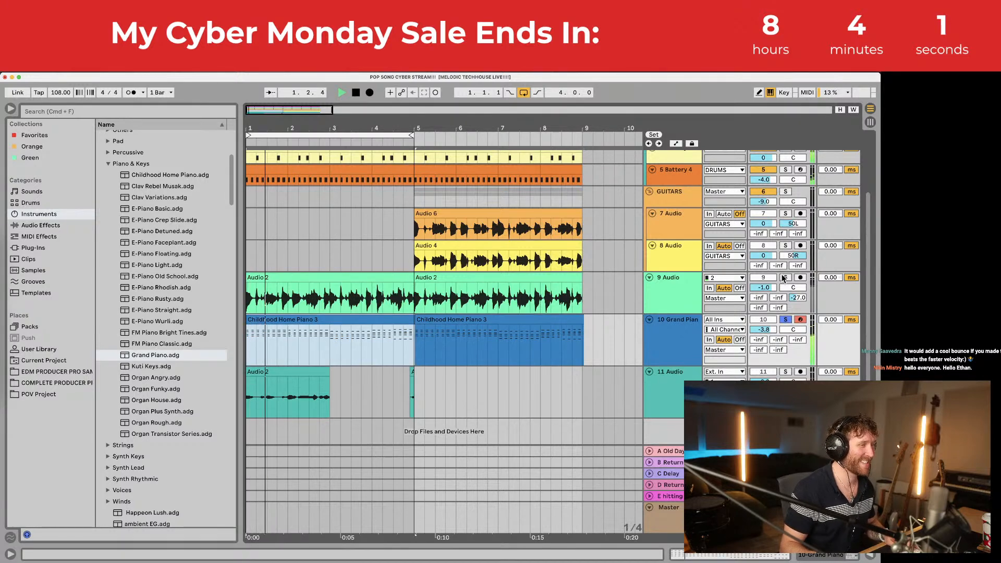
Step: Solo track 9, raise it to 1.0 dB, and lower the Grand Piano track volume
{"action": "left_click", "coordinate": [784, 278]}
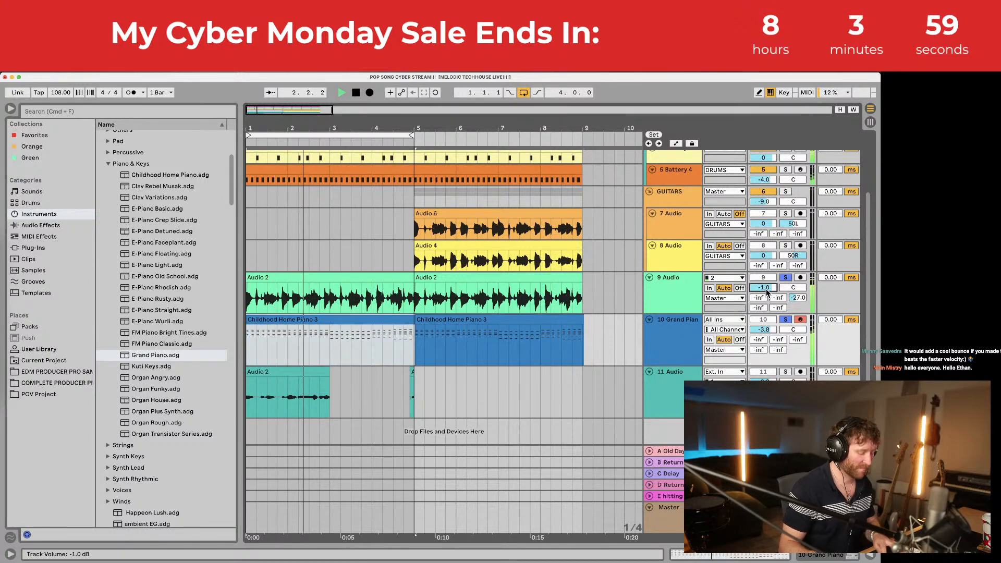
{"action": "left_click_drag", "start_coordinate": [767, 290], "coordinate": [766, 288]}
{"action": "mouse_move", "coordinate": [772, 331]}
{"action": "left_mouse_down"}
{"action": "mouse_move", "coordinate": [776, 341]}
{"action": "mouse_move", "coordinate": [777, 328]}
{"action": "left_mouse_up"}
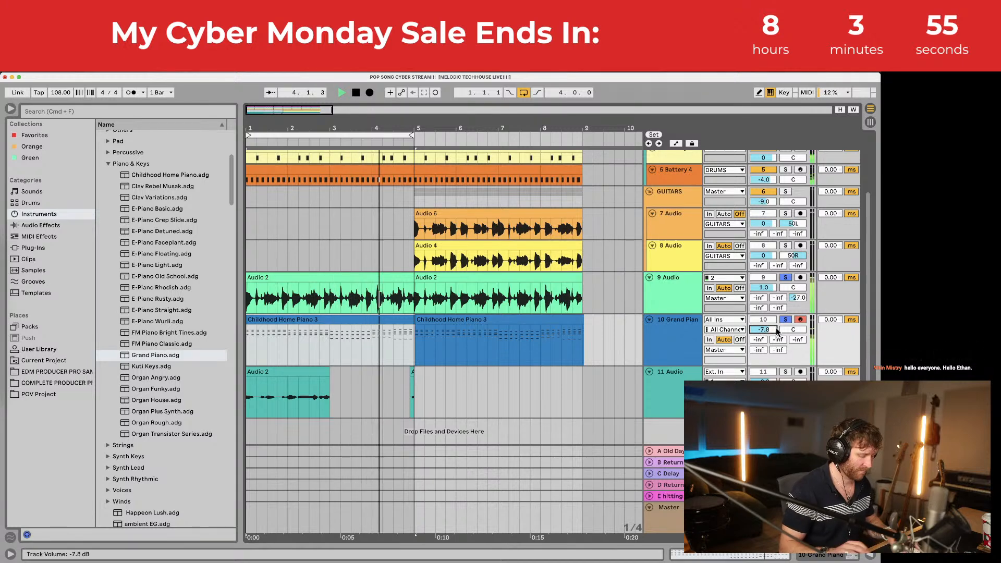
{"action": "key", "text": "Down"}
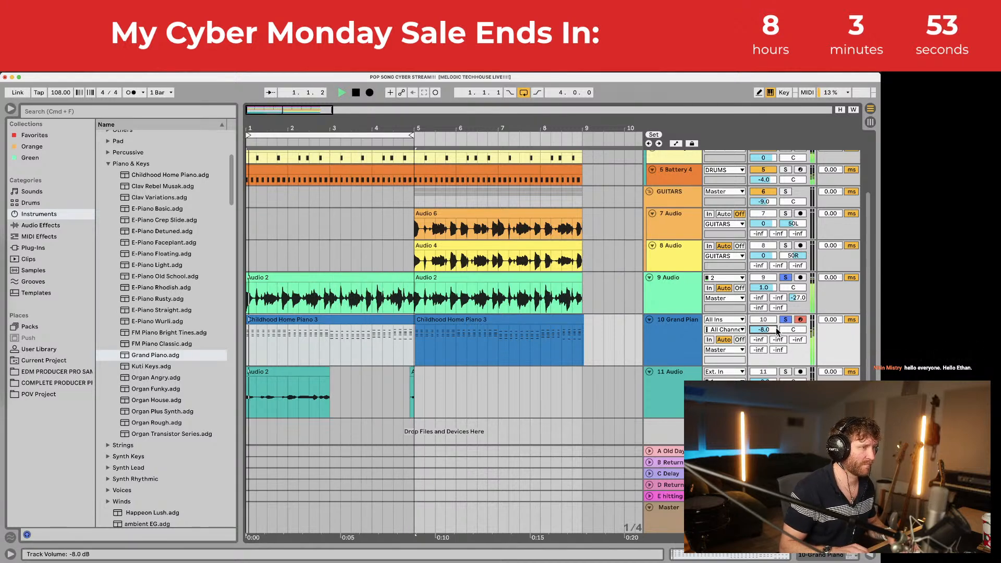
Step: Set the Grand Piano instrument's Soft/Hard amount to 69
{"action": "double_click", "coordinate": [671, 323]}
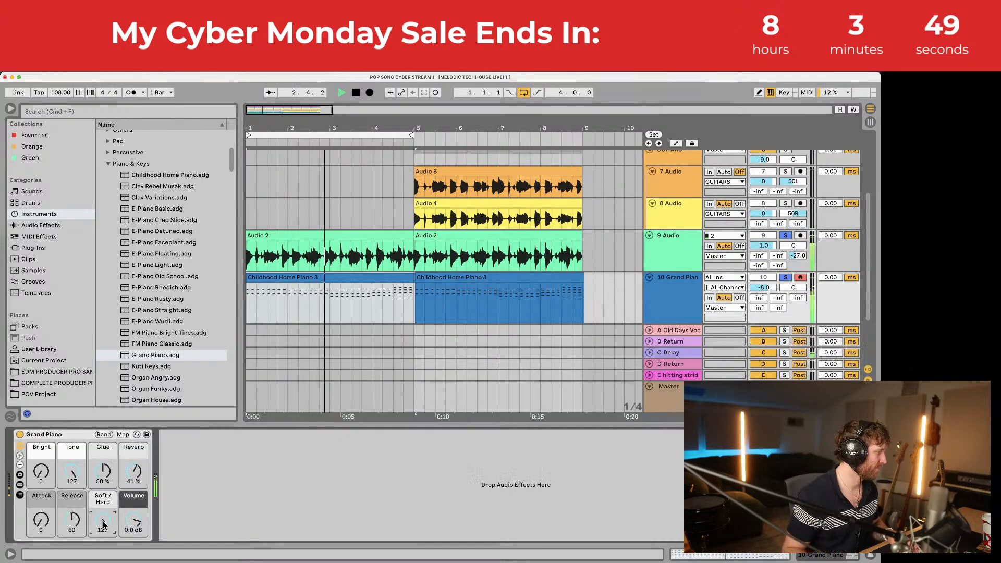
{"action": "left_click_drag", "start_coordinate": [103, 525], "coordinate": [103, 552]}
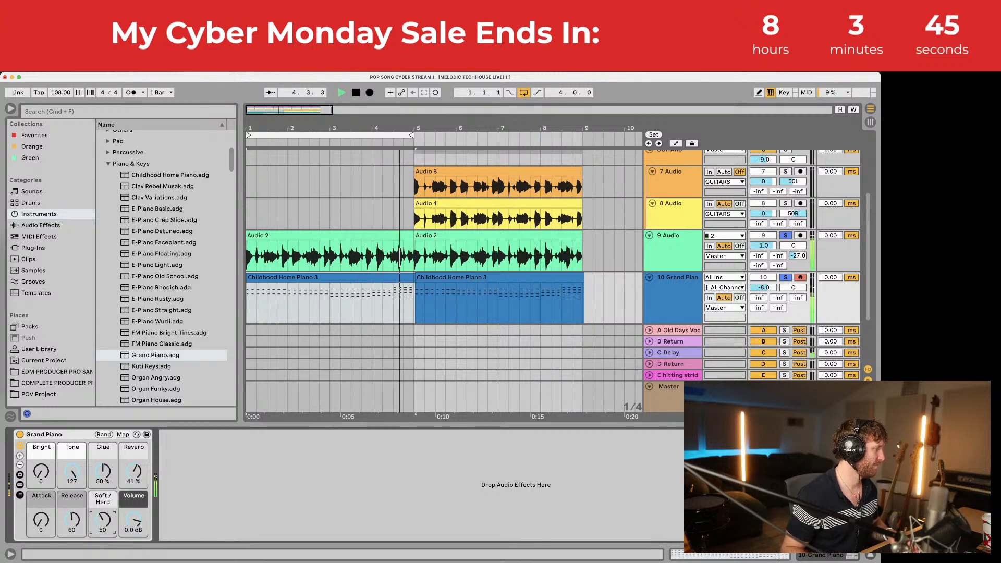
{"action": "left_click_drag", "start_coordinate": [104, 520], "coordinate": [103, 509]}
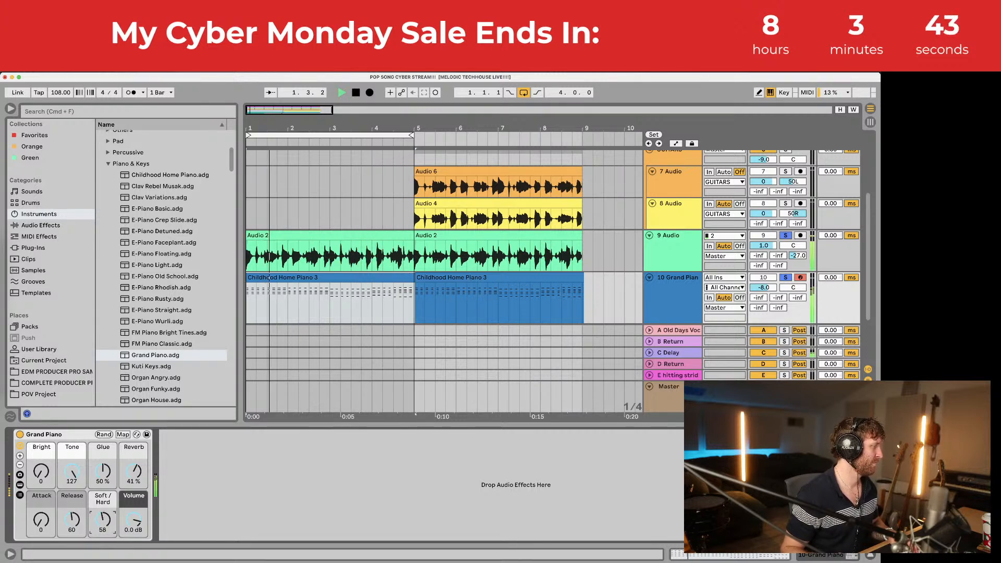
{"action": "left_click_drag", "start_coordinate": [763, 287], "coordinate": [763, 290]}
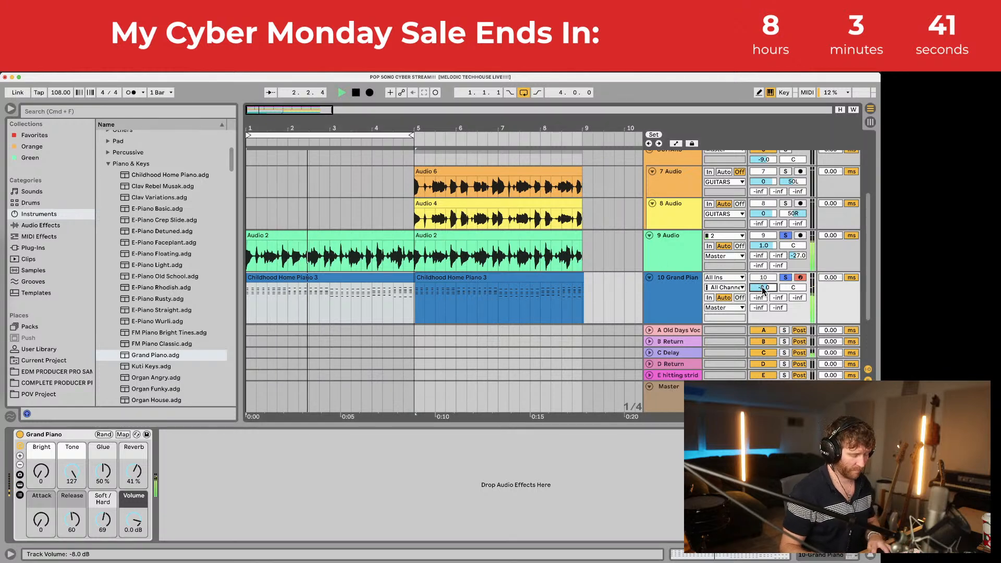
{"action": "scroll", "coordinate": [473, 233], "scroll_direction": "down", "scroll_amount": 1}
{"action": "scroll", "coordinate": [474, 233], "scroll_direction": "down", "scroll_amount": 1}
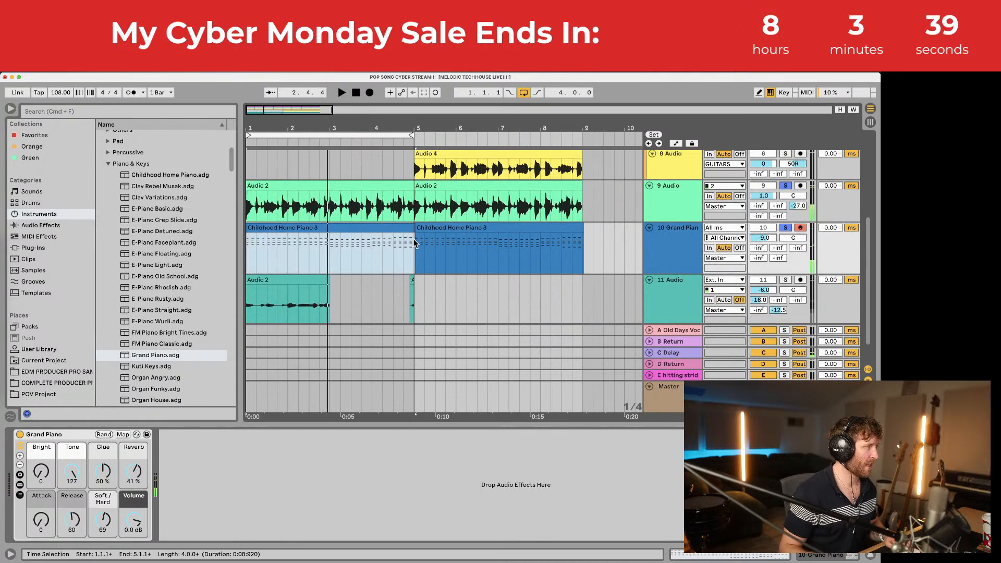
Step: Duplicate the piano clip to bars 5–9 and play back from bar 5
{"action": "key", "text": "space"}
{"action": "key", "text": "super+d"}
{"action": "left_click", "coordinate": [414, 245]}
{"action": "scroll", "coordinate": [414, 245], "scroll_direction": "up", "scroll_amount": 3}
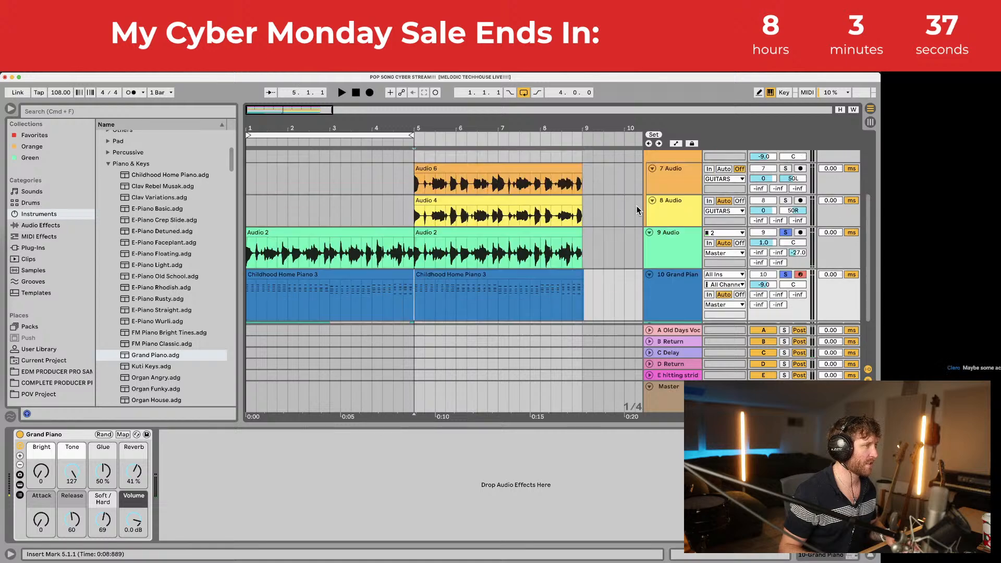
{"action": "key", "text": "space"}
{"action": "scroll", "coordinate": [627, 246], "scroll_direction": "down", "scroll_amount": 3}
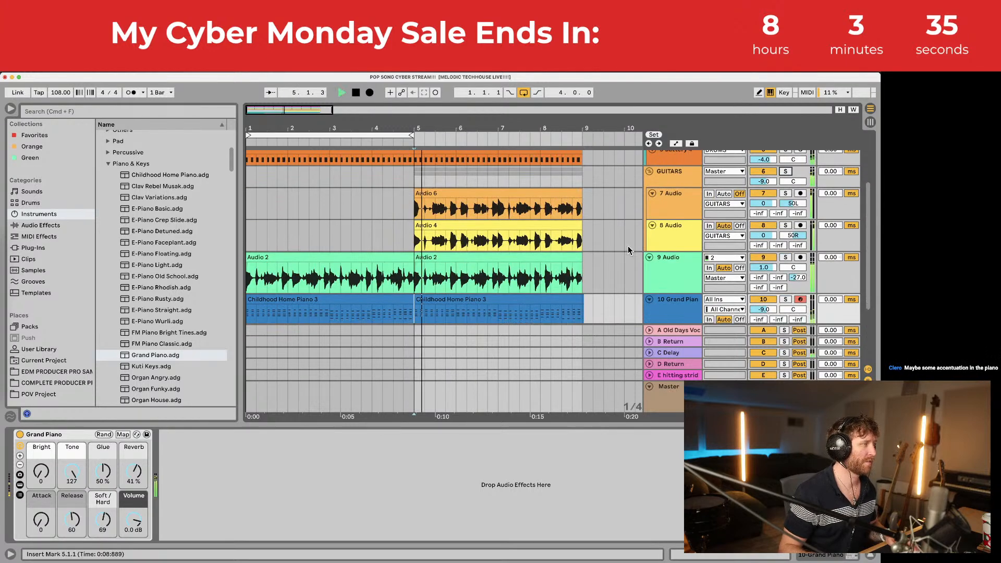
Step: Delete the tiny clip near bar 5 on track 11 and lengthen its Audio 2 clip toward bar 5
{"action": "left_click", "coordinate": [514, 425]}
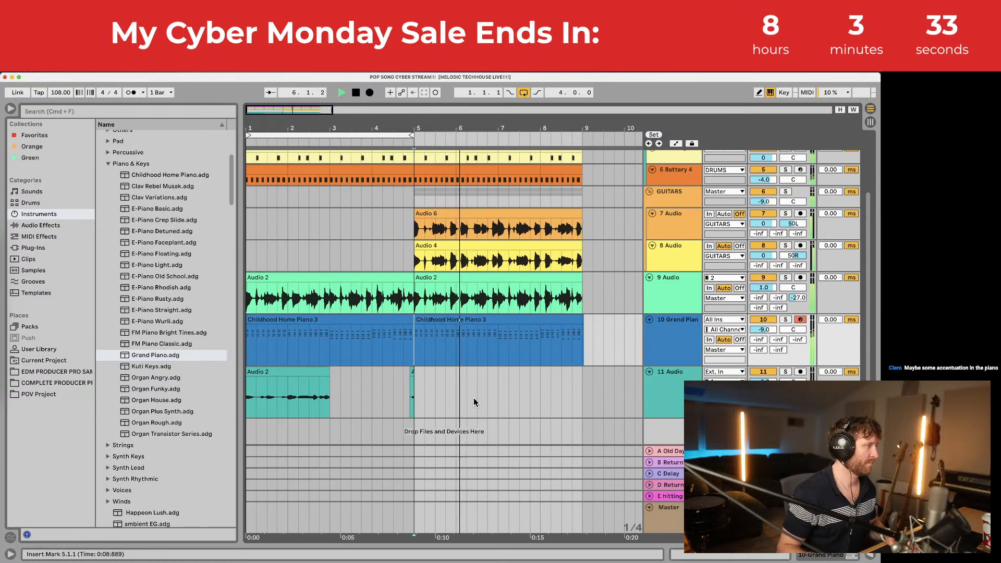
{"action": "left_click", "coordinate": [408, 376]}
{"action": "key", "text": "Delete"}
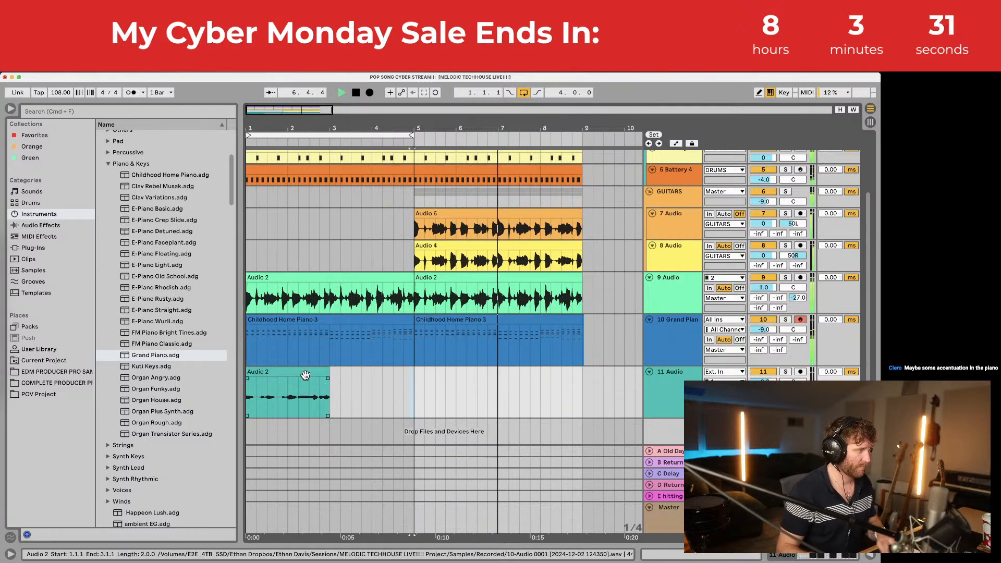
{"action": "left_click", "coordinate": [297, 373]}
{"action": "left_click_drag", "start_coordinate": [328, 372], "coordinate": [408, 373]}
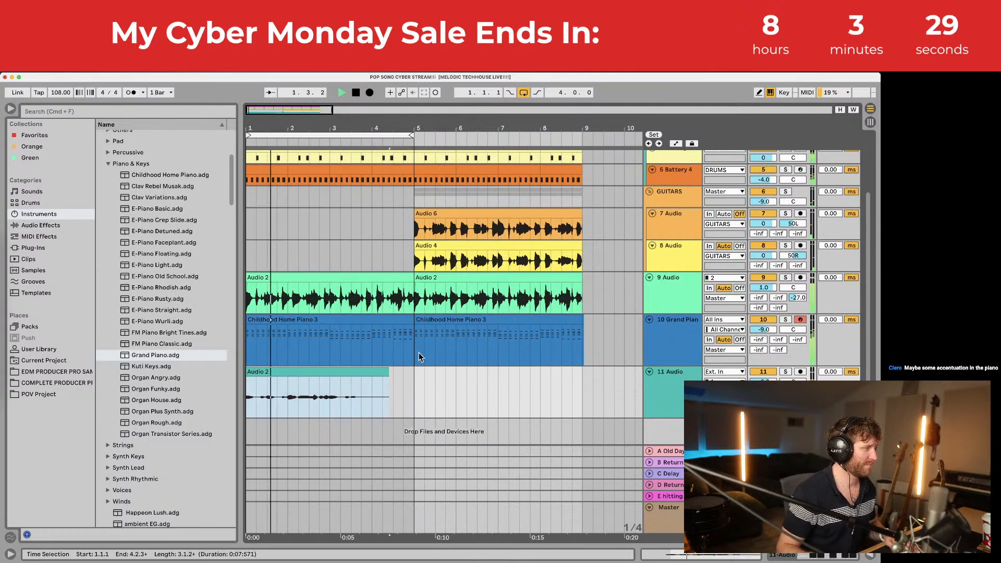
Step: Delete the first Childhood Home Piano 3 clip
{"action": "left_click", "coordinate": [375, 278]}
{"action": "left_click", "coordinate": [377, 331]}
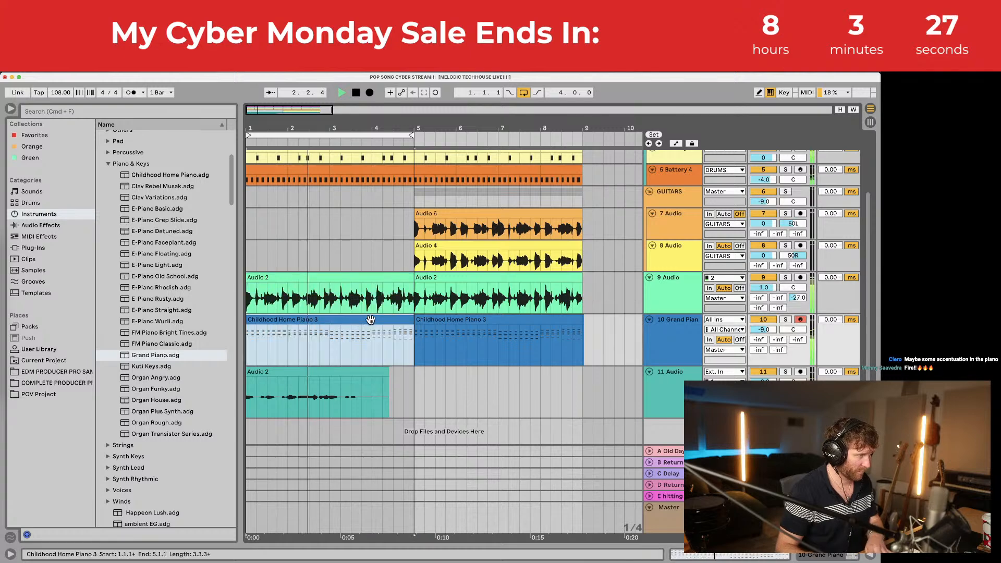
{"action": "key", "text": "Delete"}
{"action": "left_click", "coordinate": [407, 375]}
{"action": "key", "text": "space"}
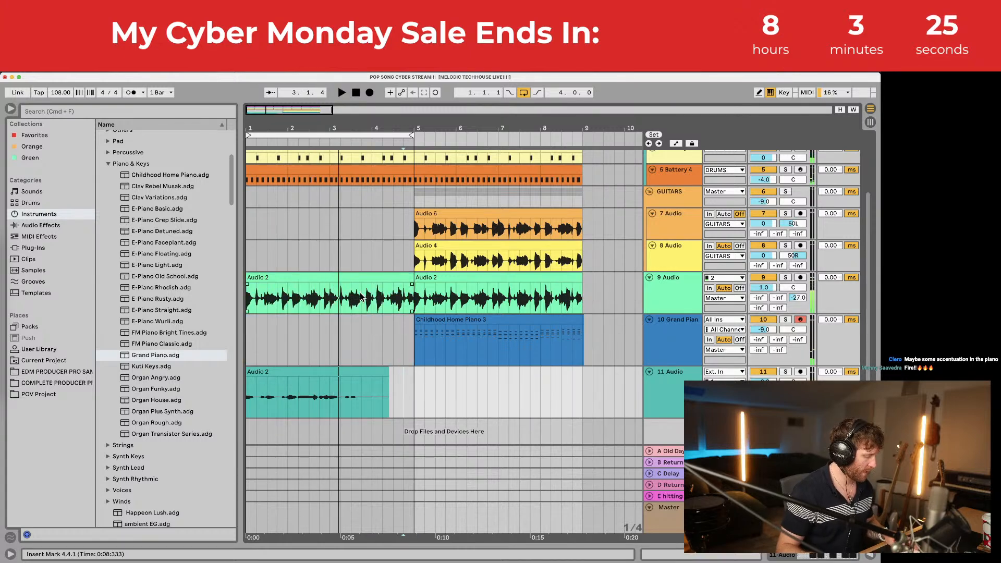
Step: Shift every clip in the arrangement to start at bar 5 and save the Set
{"action": "key", "text": "super+a"}
{"action": "left_click_drag", "start_coordinate": [320, 280], "coordinate": [487, 287]}
{"action": "left_click", "coordinate": [414, 340]}
{"action": "key", "text": "super+s"}
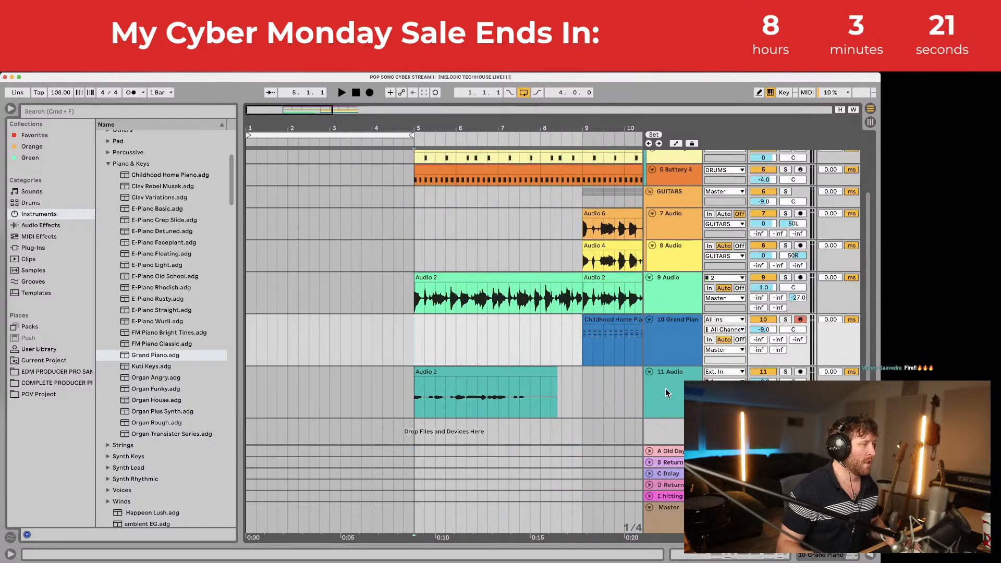
{"action": "double_click", "coordinate": [675, 380]}
{"action": "scroll", "coordinate": [444, 298], "scroll_direction": "down", "scroll_amount": 2}
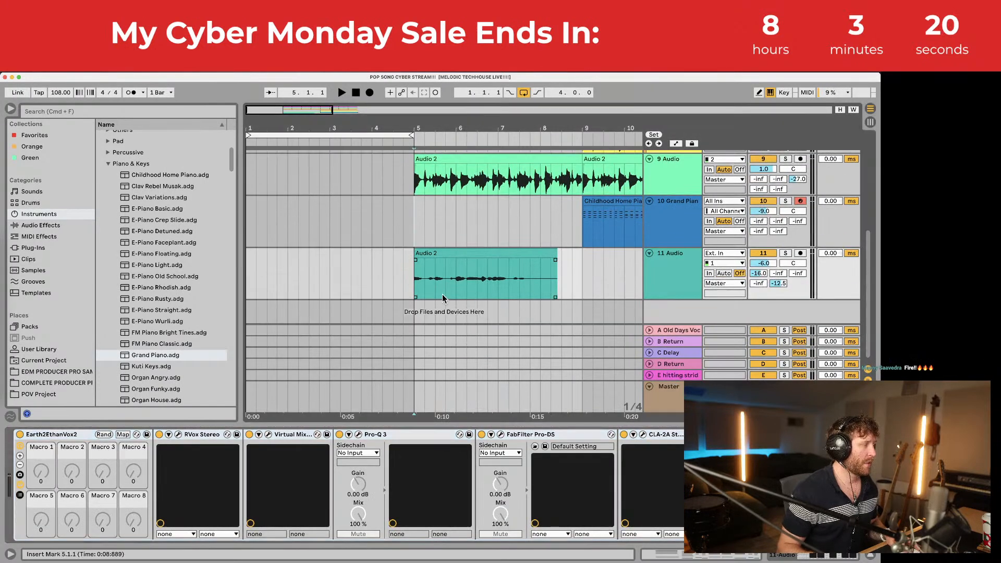
Step: Browse the plug-ins to the VST WaveShell1-VST 14.12 folder
{"action": "left_click", "coordinate": [37, 247]}
{"action": "left_click", "coordinate": [109, 214]}
{"action": "left_click", "coordinate": [102, 136]}
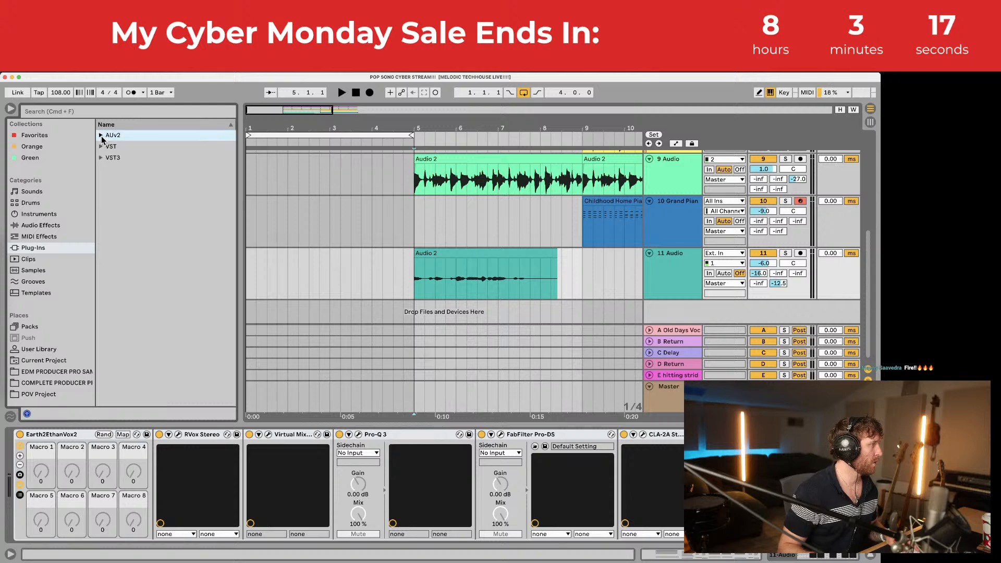
{"action": "left_click", "coordinate": [101, 146]}
{"action": "scroll", "coordinate": [135, 236], "scroll_direction": "down", "scroll_amount": 10}
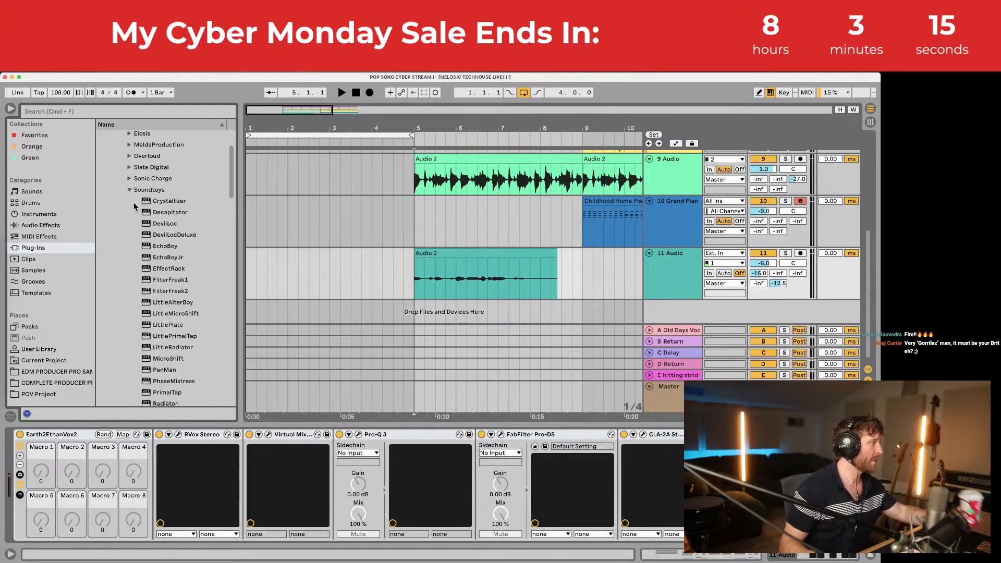
{"action": "left_click", "coordinate": [129, 191]}
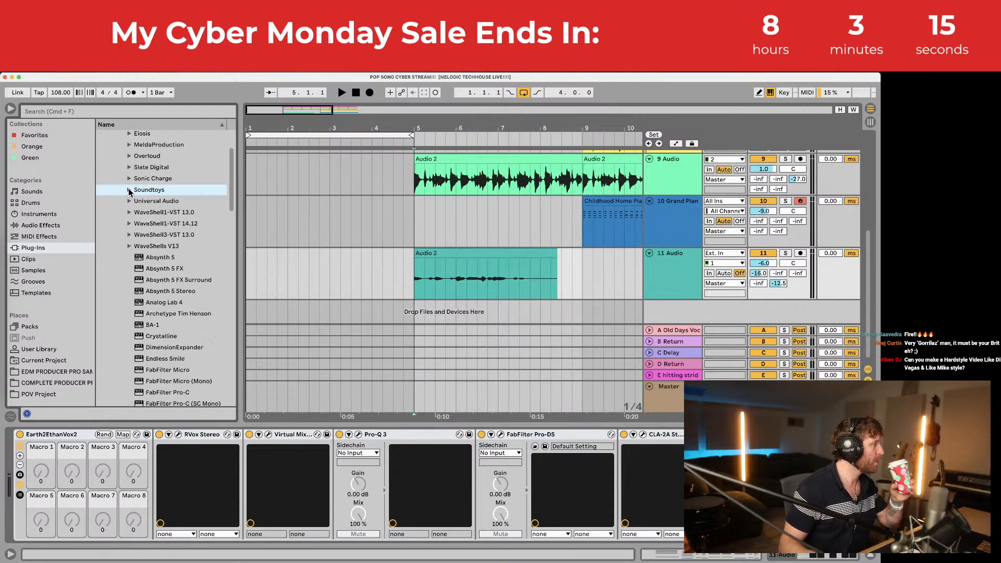
{"action": "left_click", "coordinate": [130, 224]}
{"action": "scroll", "coordinate": [170, 279], "scroll_direction": "down", "scroll_amount": 6}
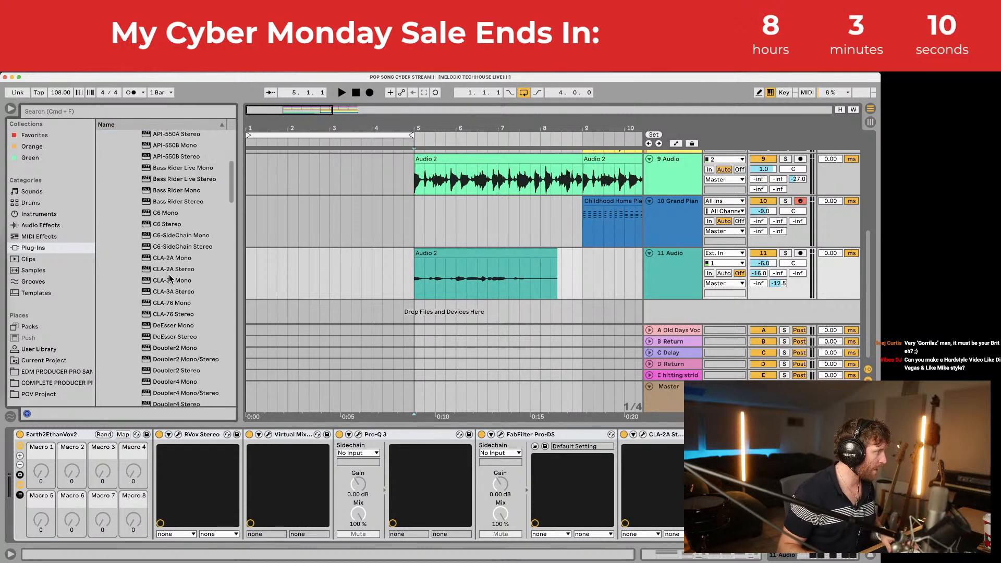
{"action": "scroll", "coordinate": [170, 278], "scroll_direction": "down", "scroll_amount": 15}
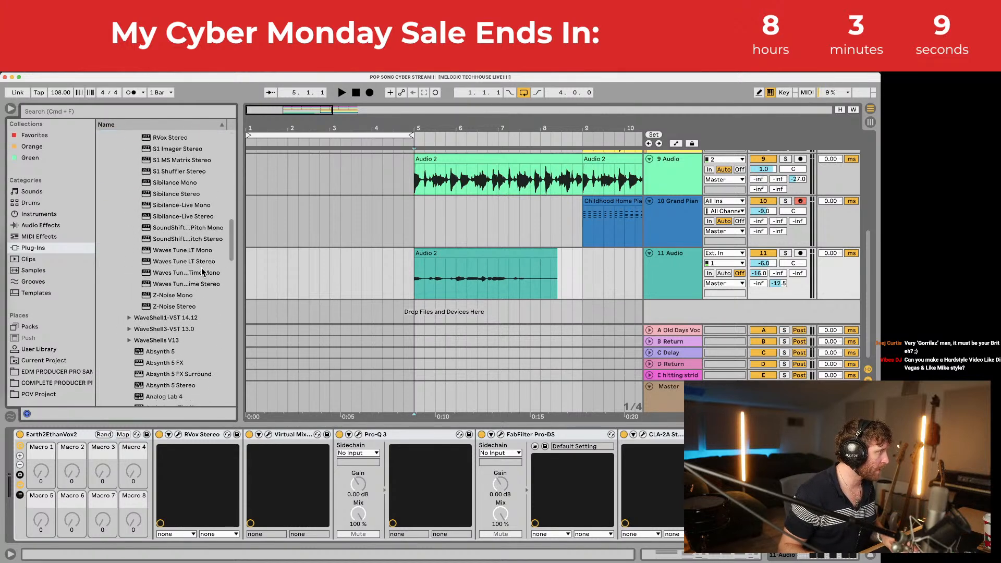
Step: Insert Waves Tune Real-Time on track 11 with a Major scale and play back the tuned vocal
{"action": "left_click_drag", "start_coordinate": [181, 286], "coordinate": [170, 441]}
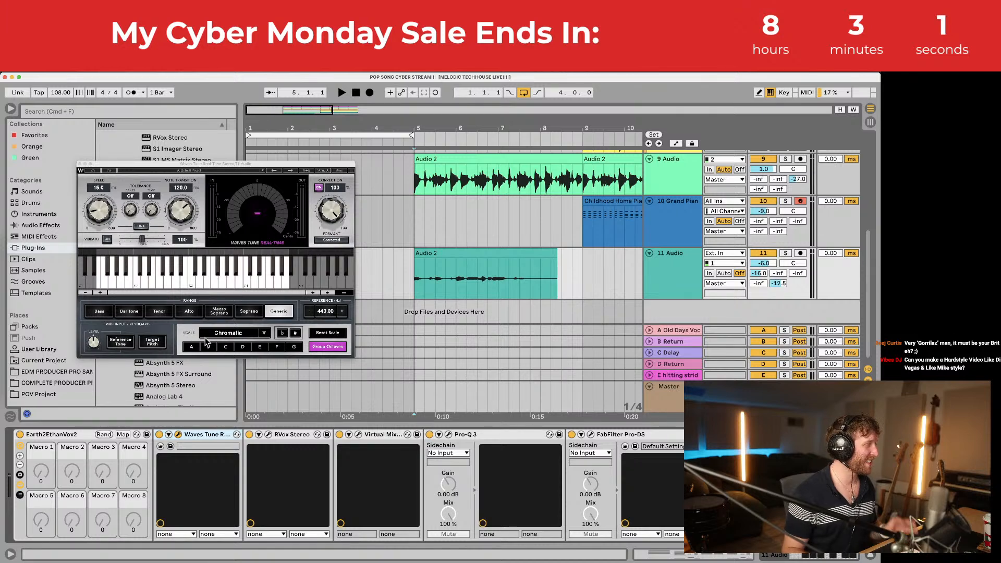
{"action": "left_click", "coordinate": [221, 334]}
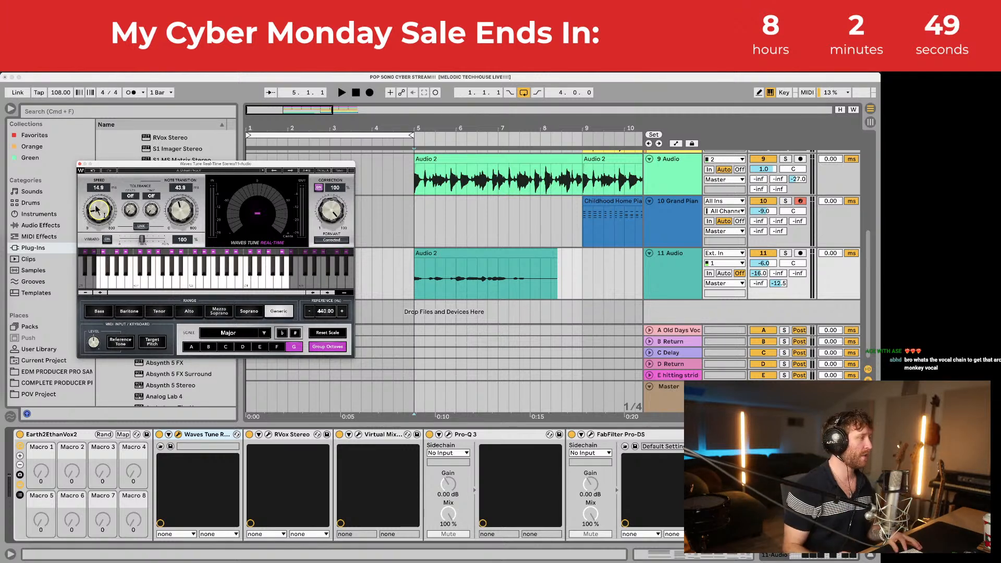
{"action": "left_click", "coordinate": [80, 165]}
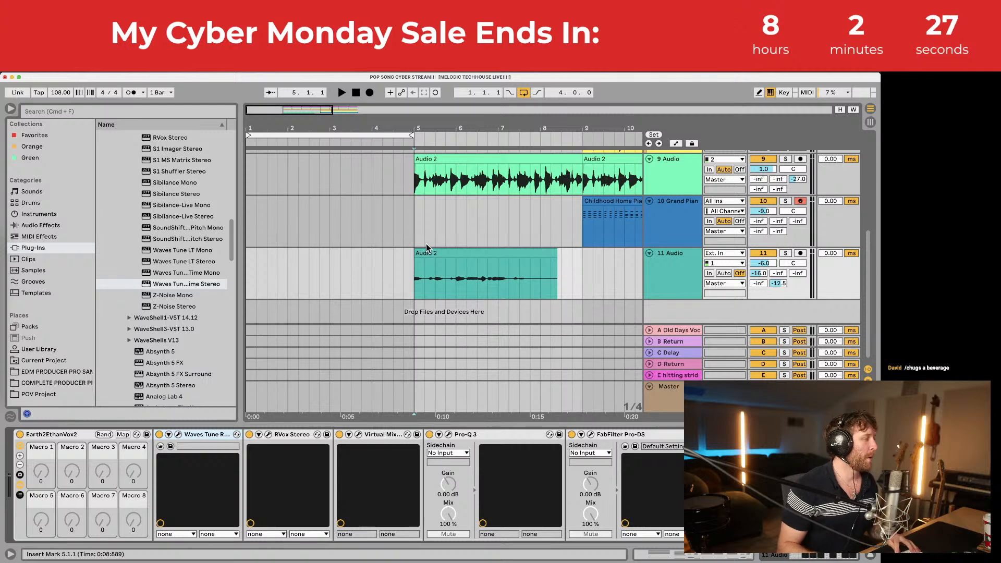
{"action": "key", "text": "space"}
Step: Try aligning the Childhood Home Piano clip to bar 9, then undo the move
{"action": "left_click", "coordinate": [393, 262]}
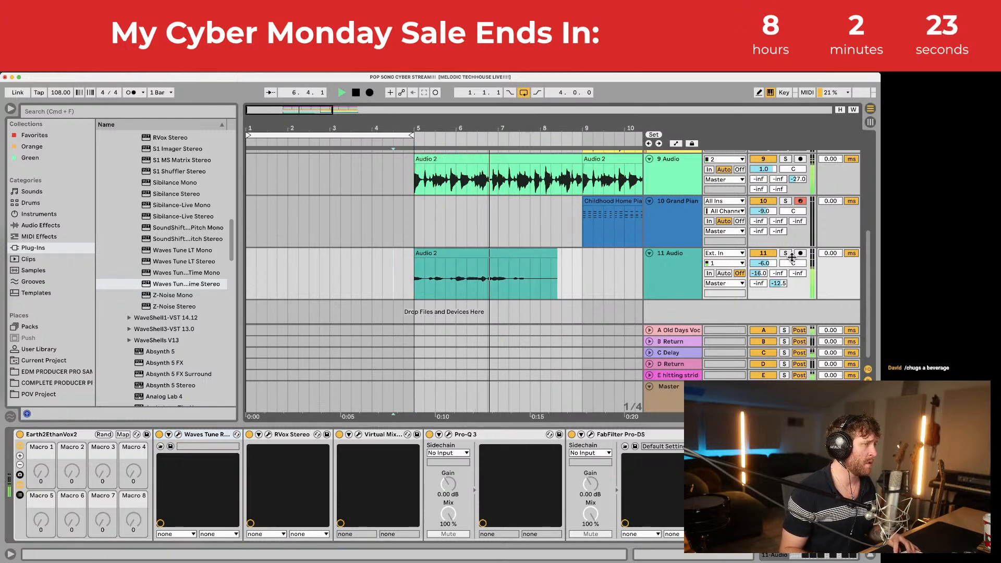
{"action": "left_click", "coordinate": [599, 198]}
{"action": "key", "text": "space"}
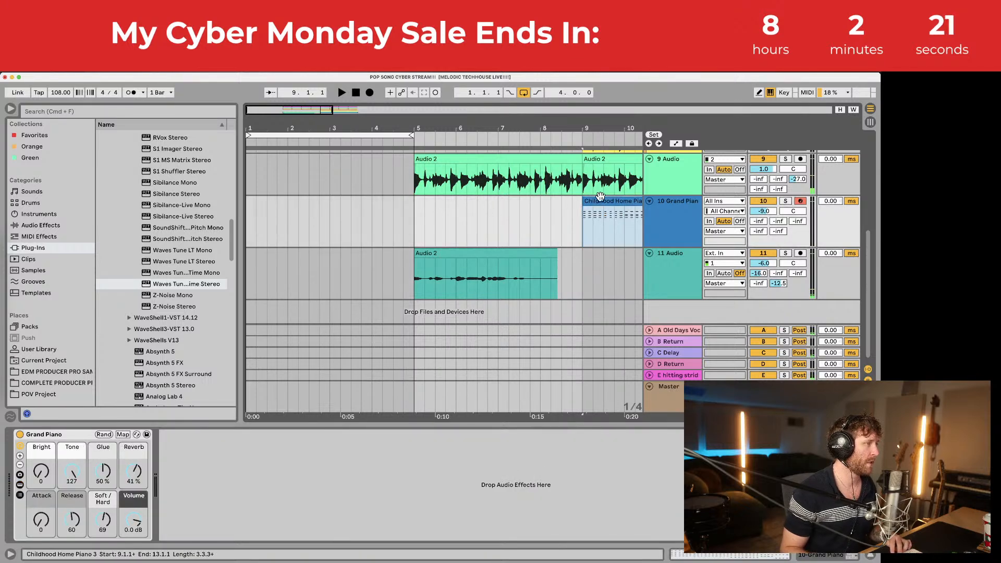
{"action": "double_click", "coordinate": [598, 200]}
{"action": "left_click_drag", "start_coordinate": [584, 128], "coordinate": [513, 170]}
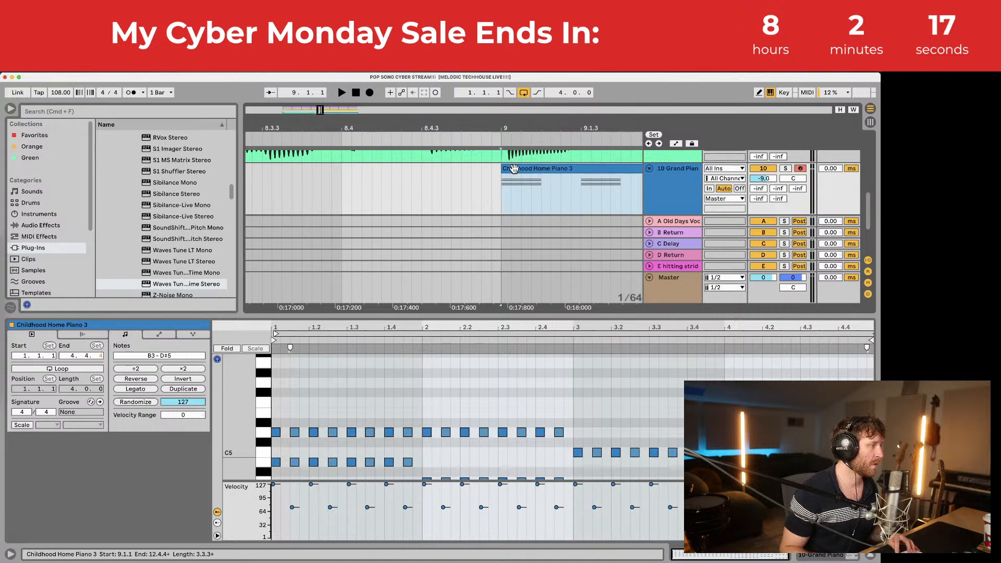
{"action": "key", "text": "space"}
{"action": "left_click_drag", "start_coordinate": [509, 126], "coordinate": [511, 141]}
{"action": "key", "text": "space"}
{"action": "key", "text": "super+z"}
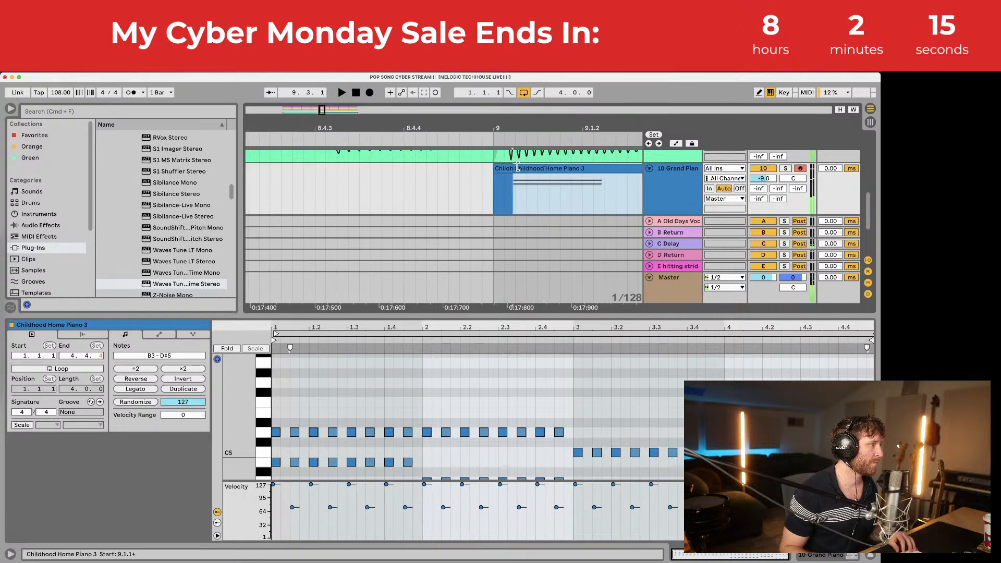
{"action": "key", "text": "space"}
Step: Nudge the piano clips slightly left and select the Childhood Home Piano 4 clip alone
{"action": "left_click", "coordinate": [503, 169]}
{"action": "key", "text": "space"}
{"action": "left_click", "coordinate": [524, 169], "text": "shift"}
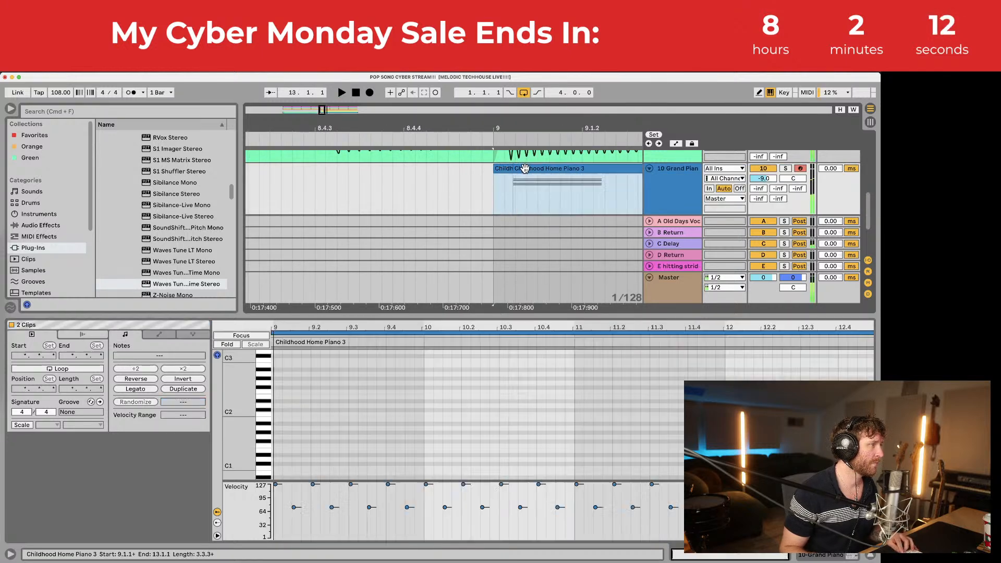
{"action": "left_click_drag", "start_coordinate": [524, 169], "coordinate": [518, 169]}
{"action": "left_click", "coordinate": [515, 167]}
{"action": "left_click", "coordinate": [497, 176]}
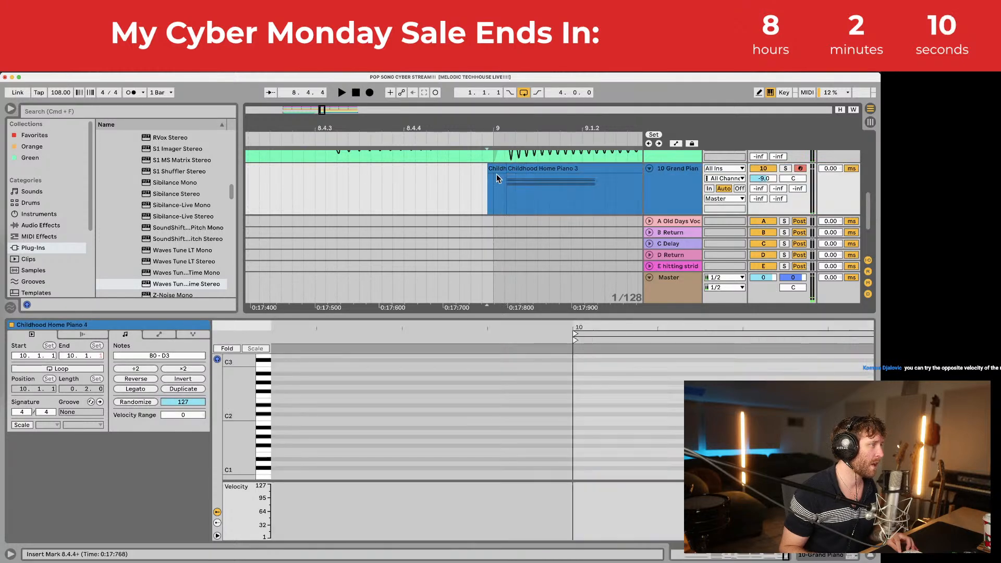
{"action": "left_click", "coordinate": [493, 189]}
{"action": "left_click_drag", "start_coordinate": [495, 128], "coordinate": [418, 131]}
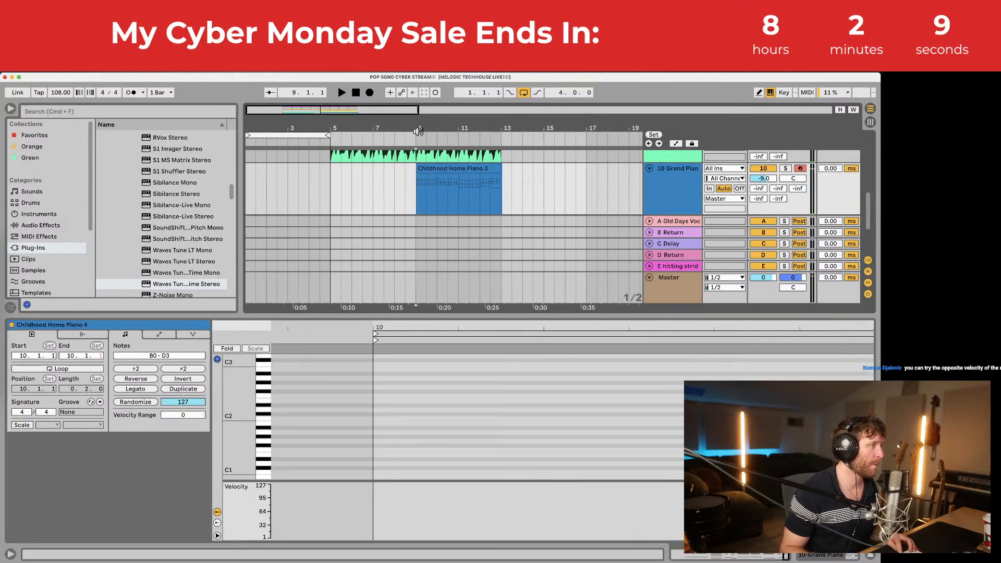
{"action": "left_click", "coordinate": [501, 191], "text": "shift"}
{"action": "left_click", "coordinate": [500, 190]}
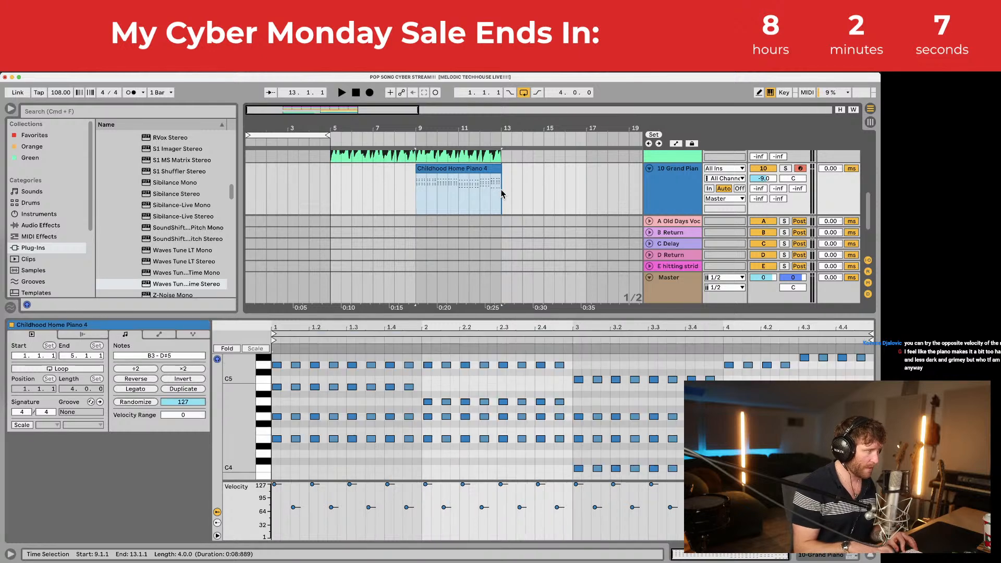
Step: Paste a copy of the Childhood Home Piano 4 clip at bar 5 and play from there
{"action": "left_click", "coordinate": [335, 184]}
{"action": "key", "text": "super+v"}
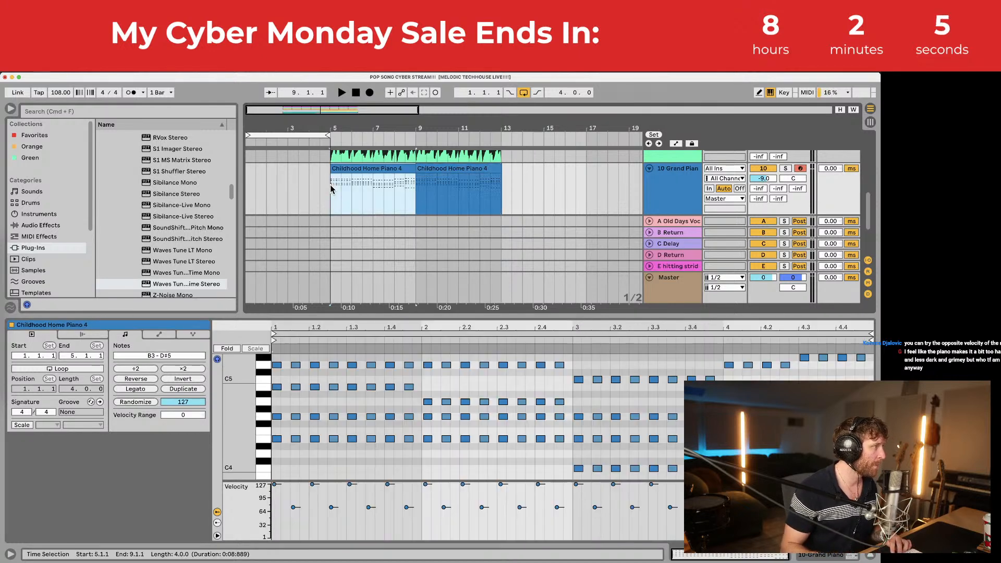
{"action": "key", "text": "space"}
{"action": "key", "text": "super+alt+l"}
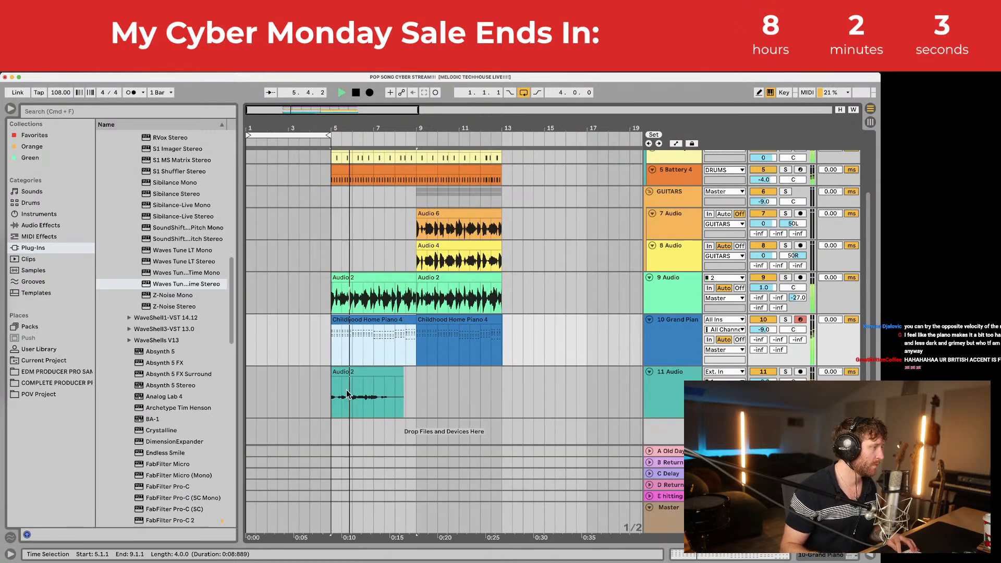
Step: Record a new vocal take on track 11 into the gap after Audio 2
{"action": "left_click", "coordinate": [329, 394]}
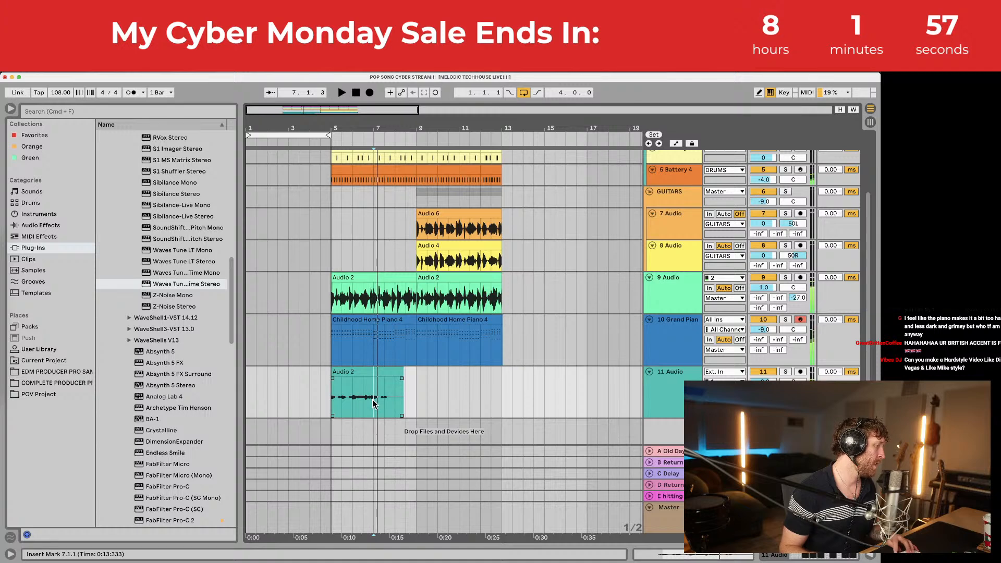
{"action": "key", "text": "space"}
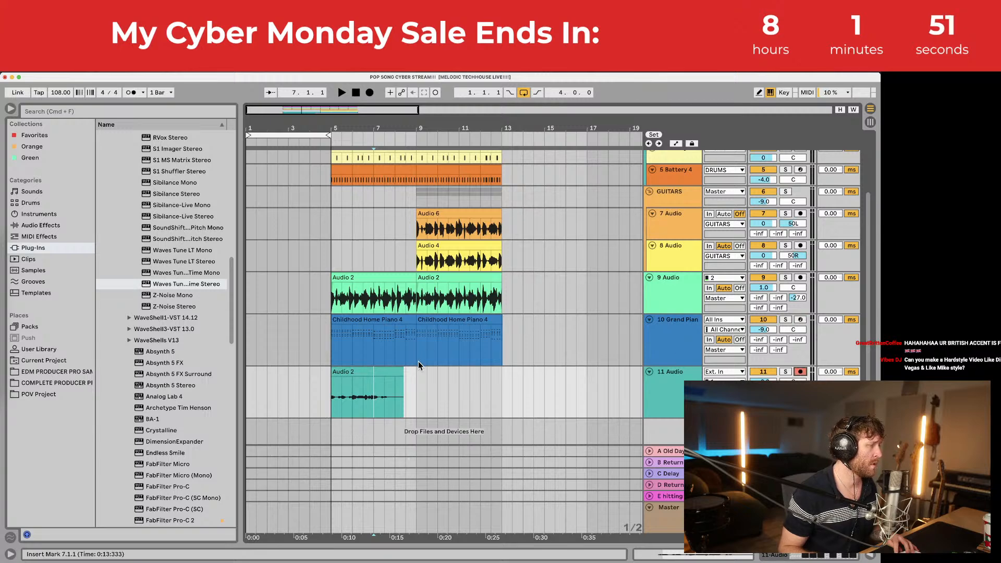
{"action": "key", "text": "F9"}
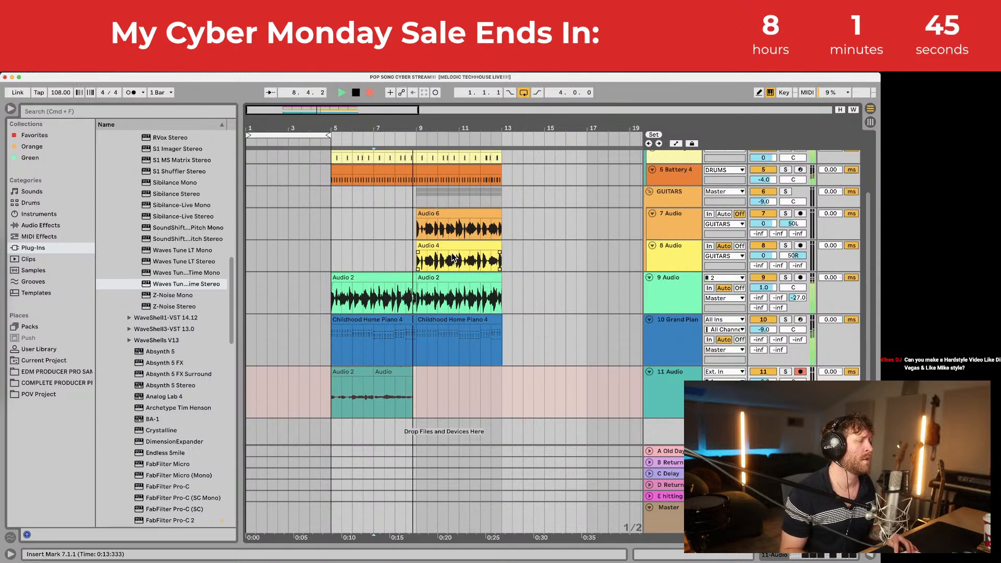
{"action": "key", "text": "space"}
Step: Move the new take earlier so it starts at 6.4.3
{"action": "left_click", "coordinate": [378, 391]}
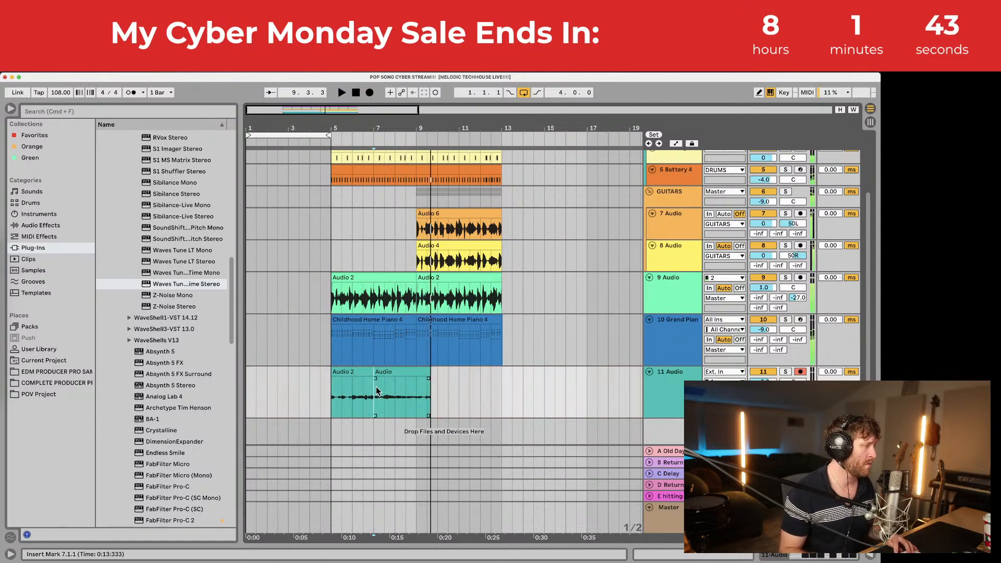
{"action": "left_click_drag", "start_coordinate": [380, 128], "coordinate": [381, 235]}
{"action": "left_click_drag", "start_coordinate": [373, 373], "coordinate": [366, 374]}
{"action": "left_click", "coordinate": [360, 392]}
{"action": "key", "text": "space"}
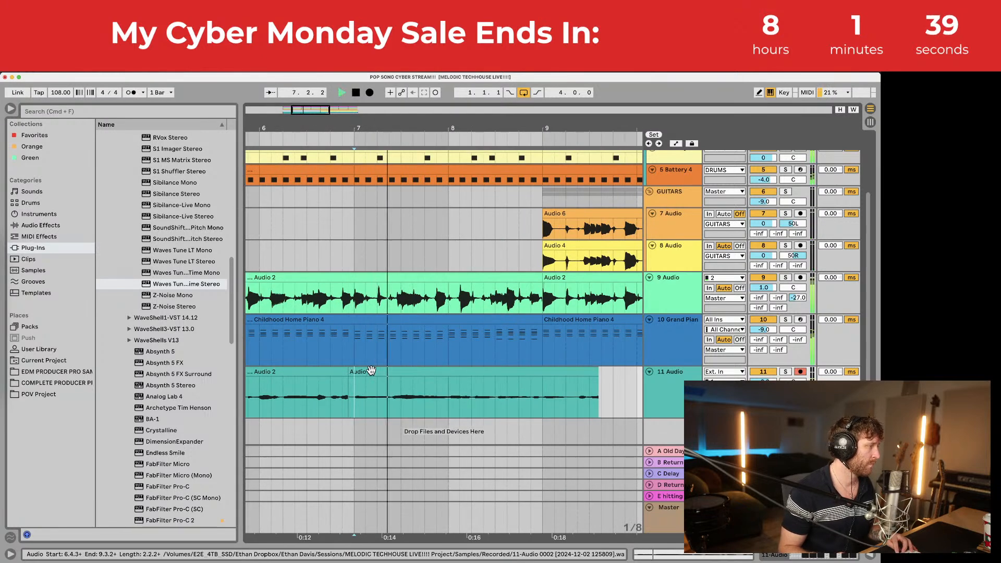
{"action": "left_click_drag", "start_coordinate": [352, 128], "coordinate": [349, 235]}
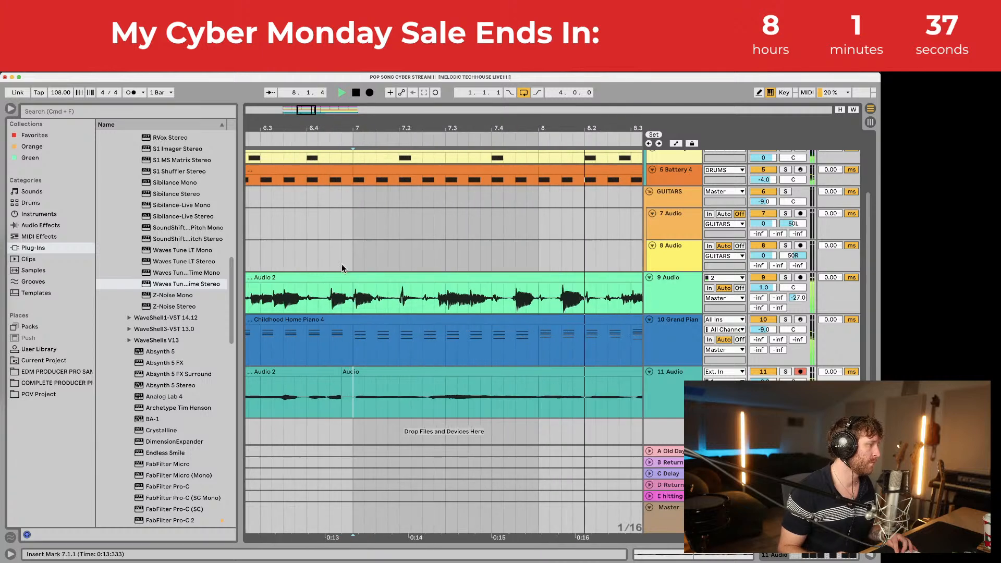
{"action": "left_click_drag", "start_coordinate": [368, 375], "coordinate": [364, 376]}
{"action": "left_click_drag", "start_coordinate": [377, 129], "coordinate": [379, 41]}
{"action": "left_click", "coordinate": [329, 376]}
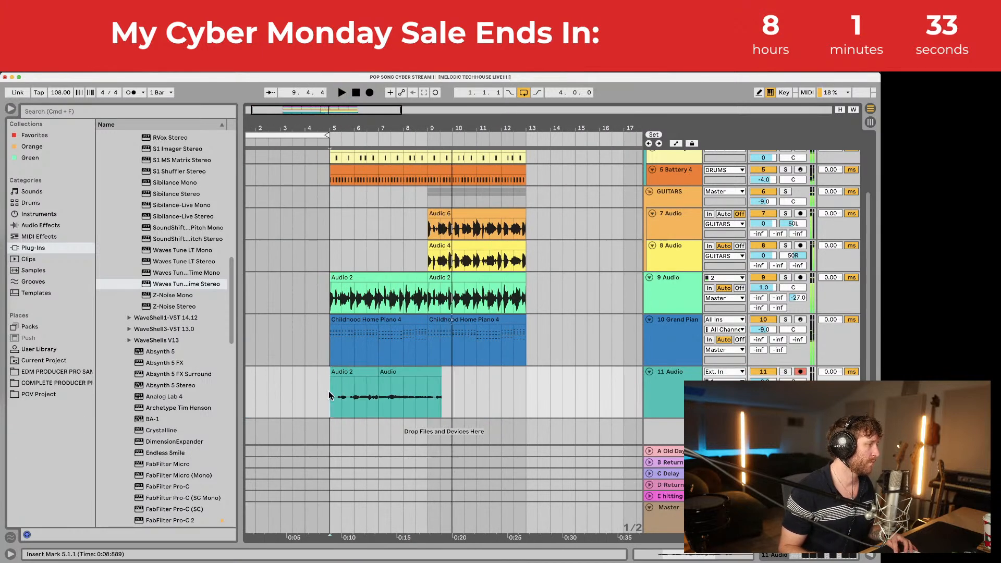
Step: Set the start point to 4.3.1 and begin recording another take
{"action": "left_click", "coordinate": [317, 377]}
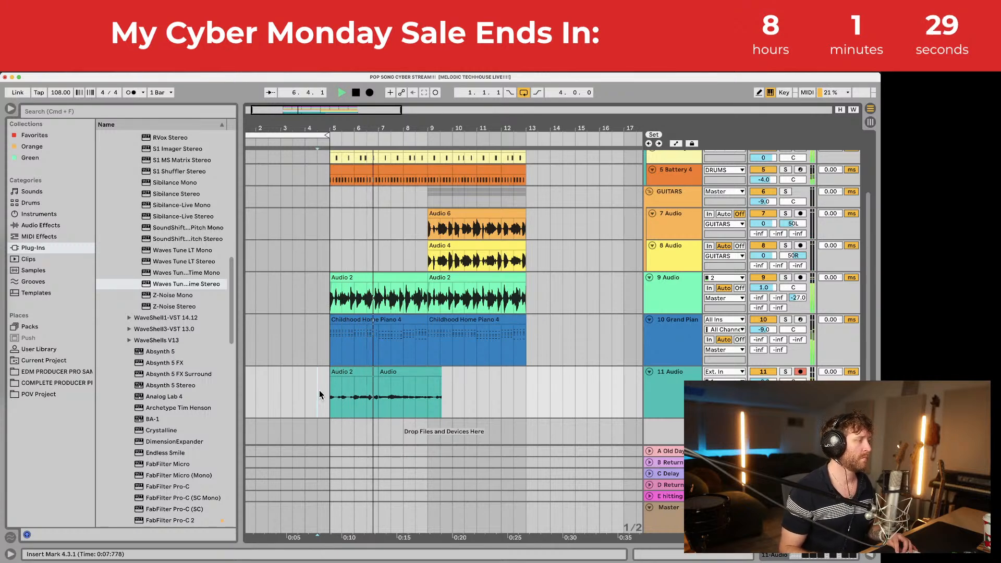
{"action": "left_click", "coordinate": [335, 394]}
{"action": "left_click", "coordinate": [317, 393]}
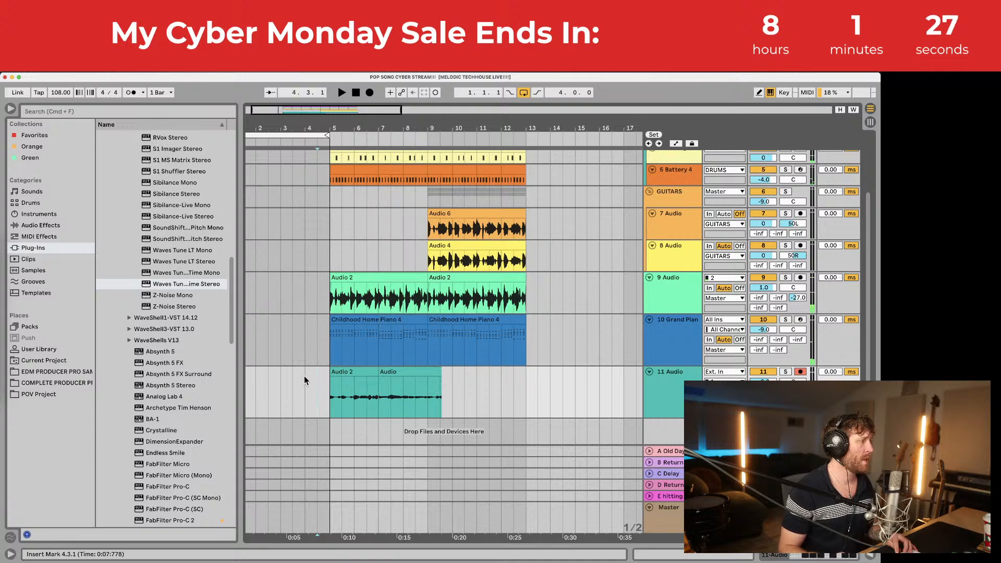
{"action": "left_click", "coordinate": [369, 92]}
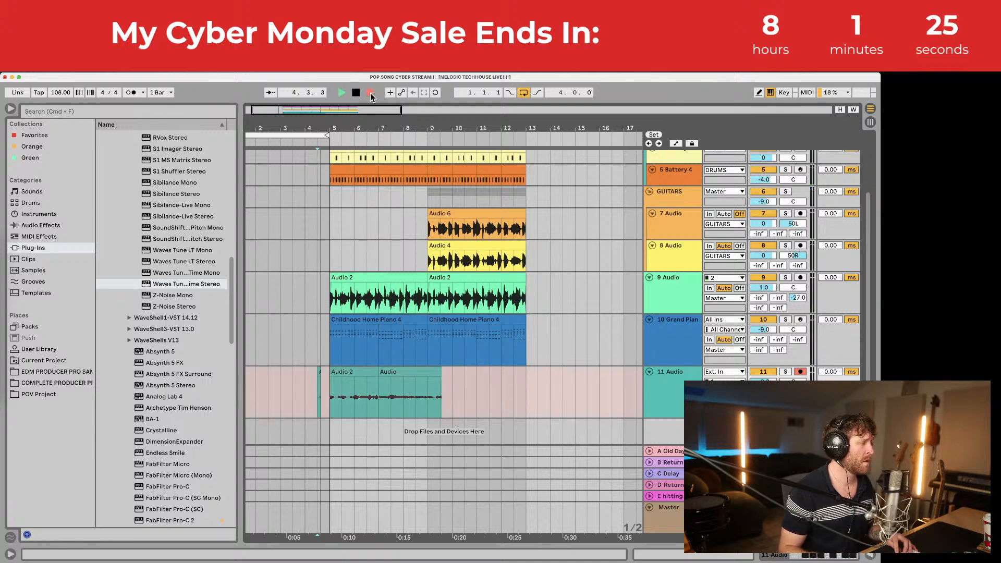
{"action": "key", "text": "space"}
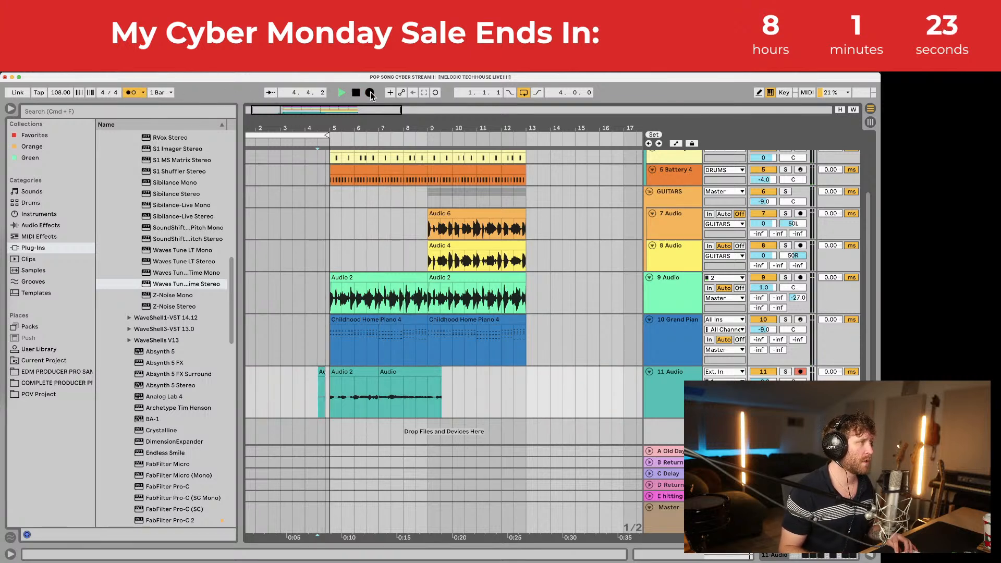
Step: Record a fresh take on track 11 and extend its start to 7.1.1
{"action": "left_click", "coordinate": [370, 91]}
{"action": "key", "text": "space"}
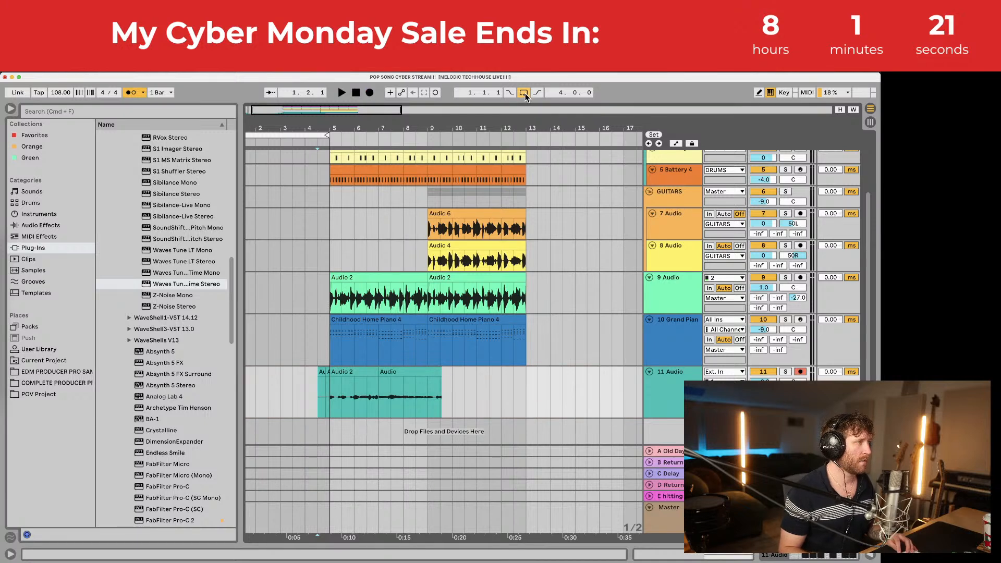
{"action": "left_click", "coordinate": [369, 93]}
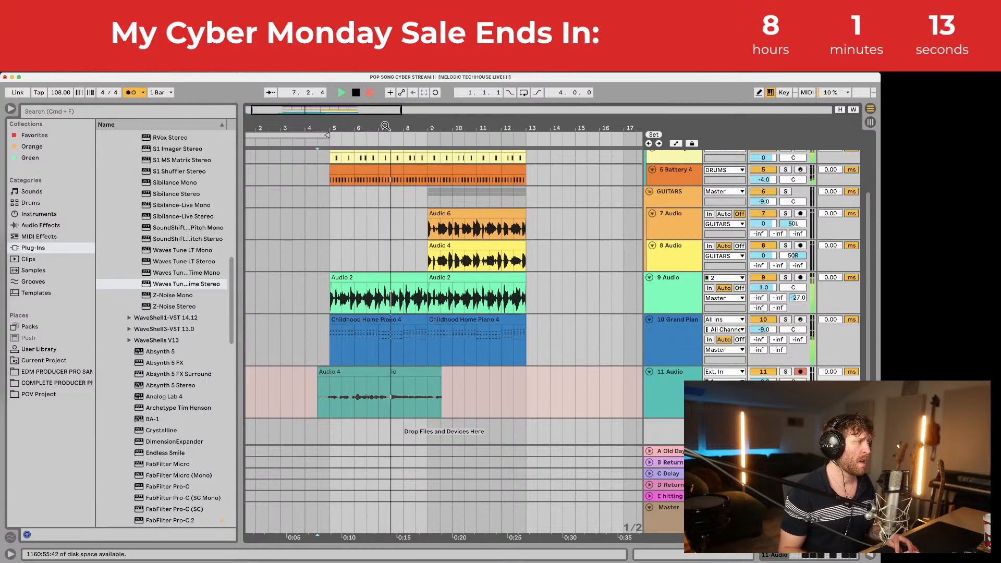
{"action": "key", "text": "space"}
{"action": "left_click_drag", "start_coordinate": [388, 128], "coordinate": [389, 157]}
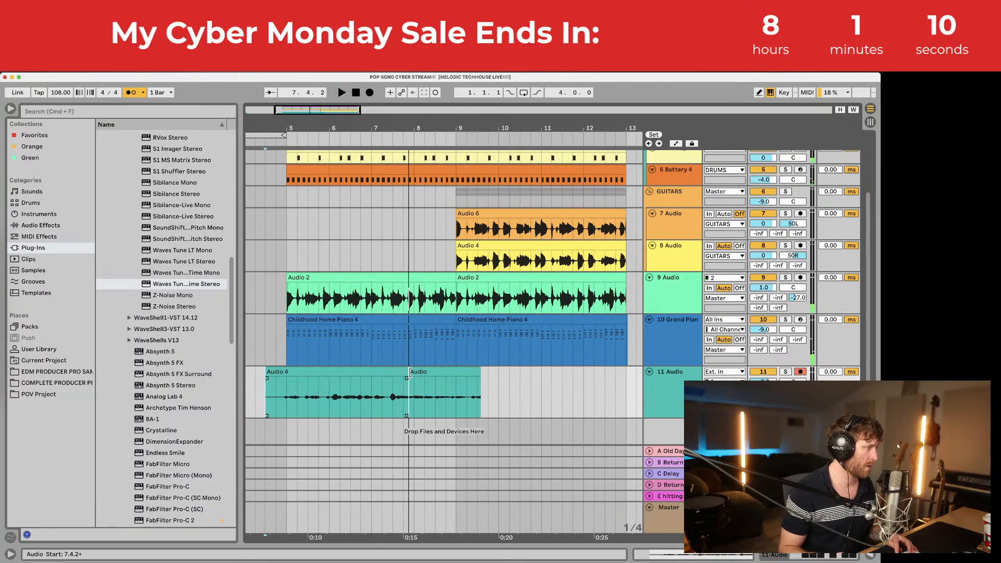
{"action": "left_click_drag", "start_coordinate": [410, 371], "coordinate": [390, 375]}
{"action": "key", "text": "space"}
Step: Audition the takes from bar 5, 7.1.1 and around bar 6.2
{"action": "key", "text": "space"}
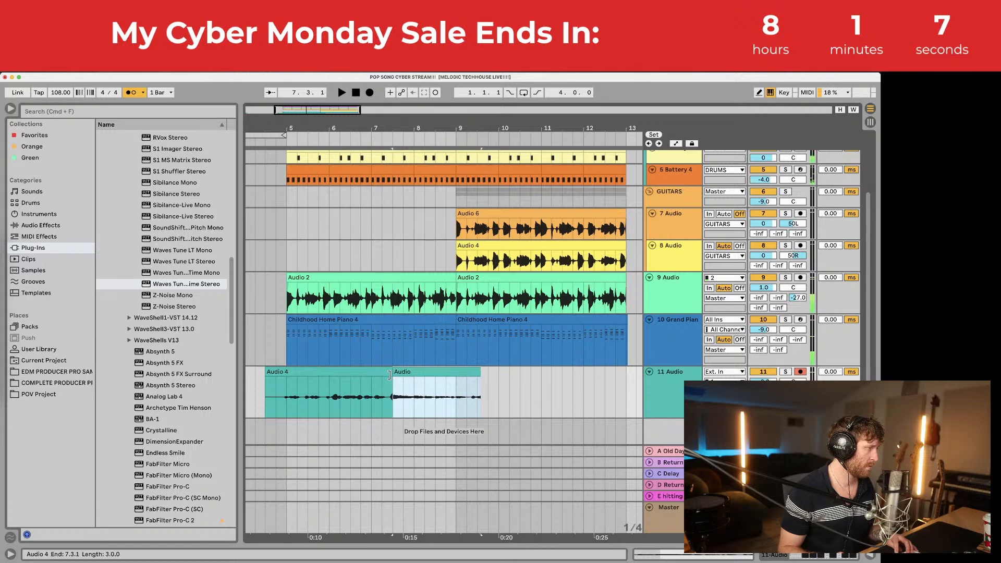
{"action": "left_click", "coordinate": [284, 395]}
{"action": "key", "text": "space"}
{"action": "key", "text": "space"}
{"action": "left_click_drag", "start_coordinate": [286, 129], "coordinate": [294, 156]}
{"action": "left_click", "coordinate": [303, 371]}
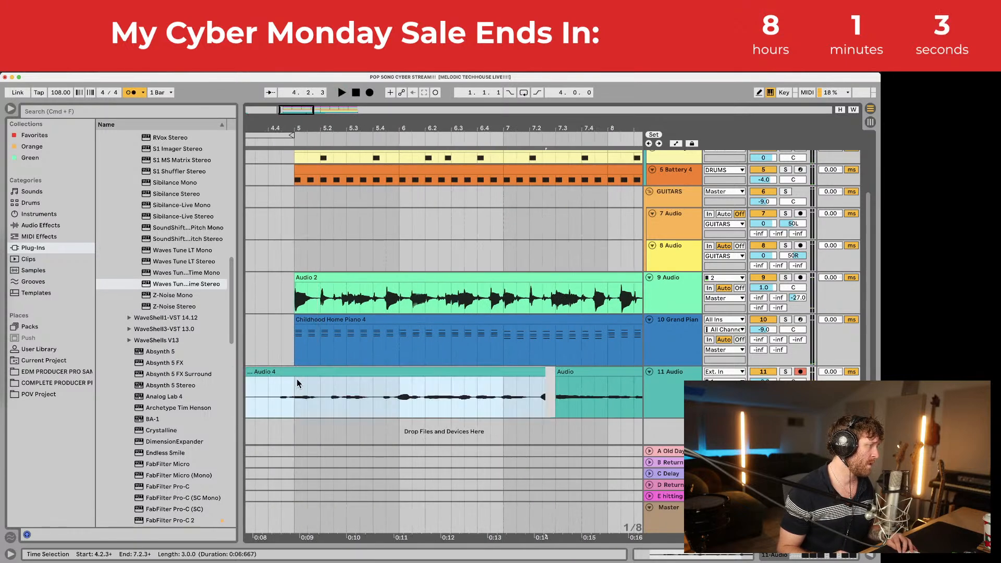
{"action": "left_click", "coordinate": [298, 397]}
{"action": "left_click_drag", "start_coordinate": [302, 112], "coordinate": [292, 111]}
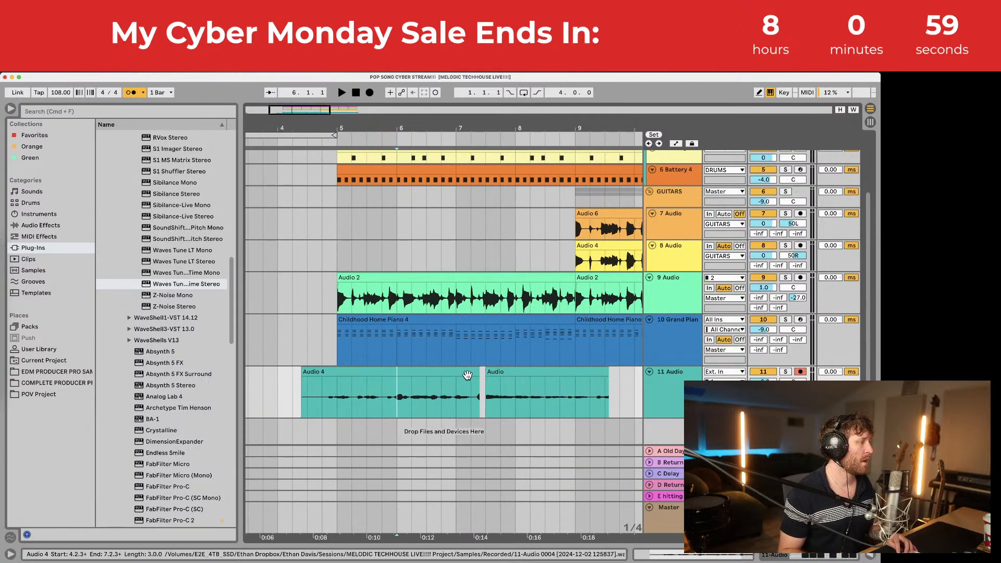
{"action": "left_click", "coordinate": [475, 373]}
{"action": "left_click", "coordinate": [456, 392]}
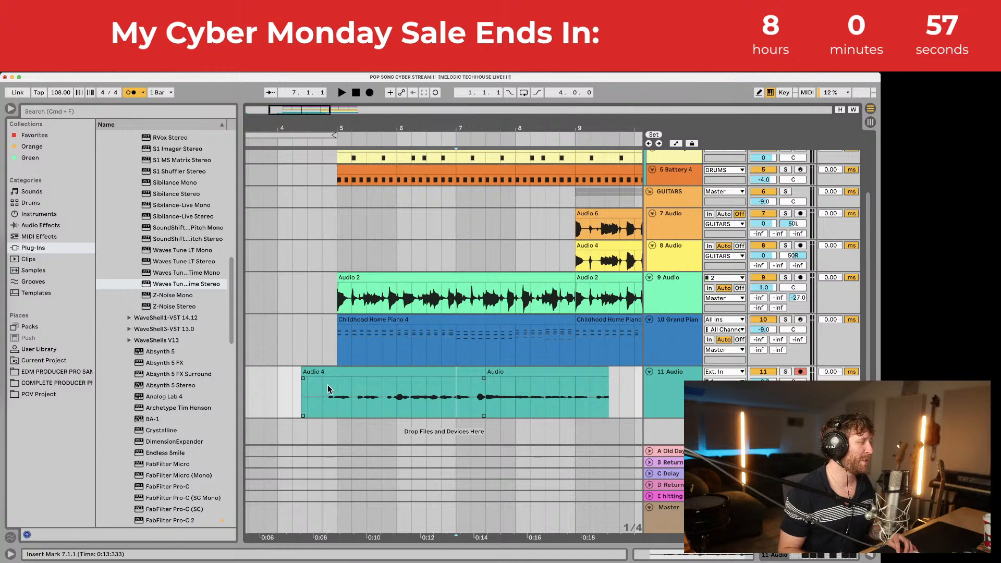
{"action": "left_click", "coordinate": [427, 403]}
{"action": "key", "text": "space"}
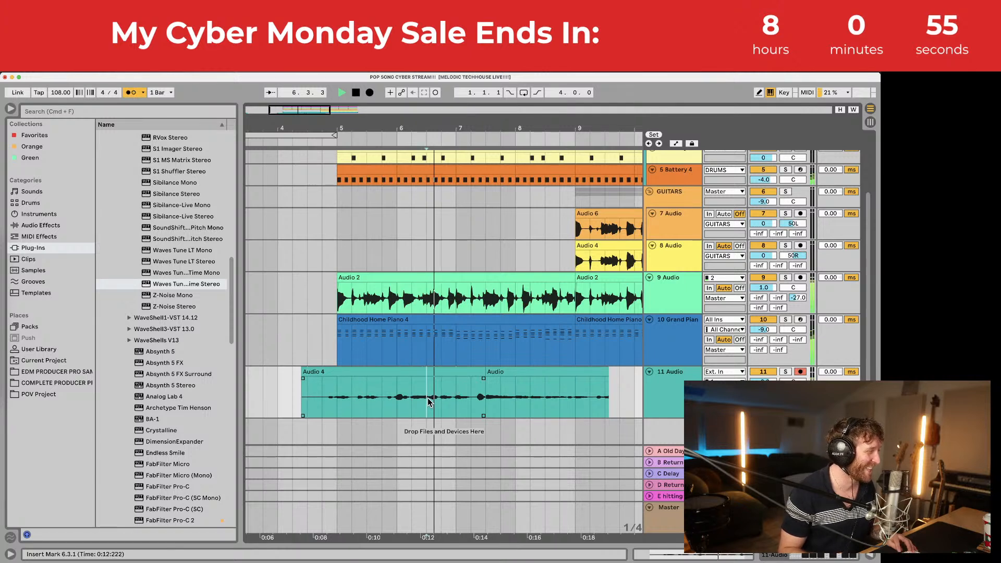
{"action": "key", "text": "space"}
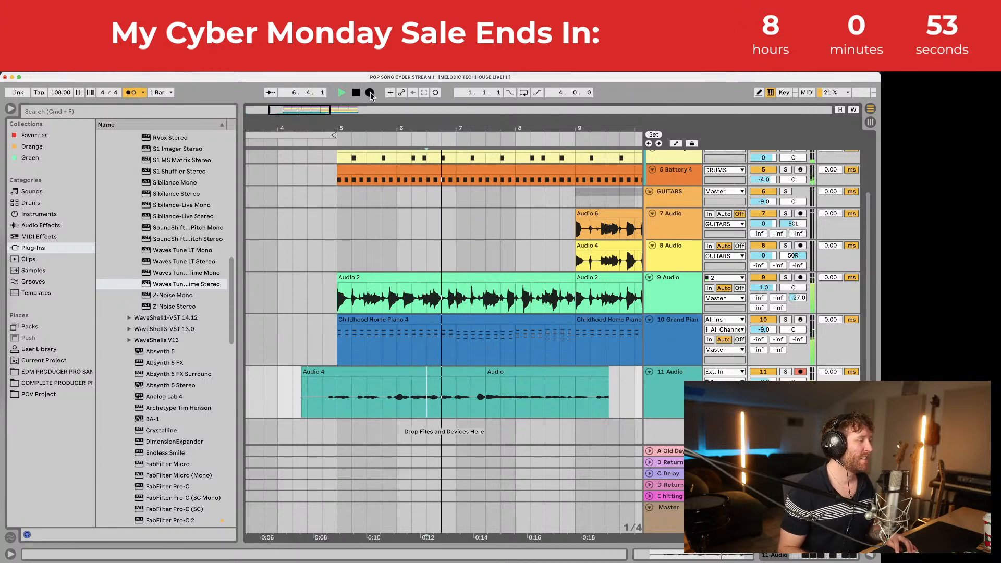
Step: Record over track 11 again and move Audio 2 to start at 6.4.2
{"action": "left_click", "coordinate": [369, 93]}
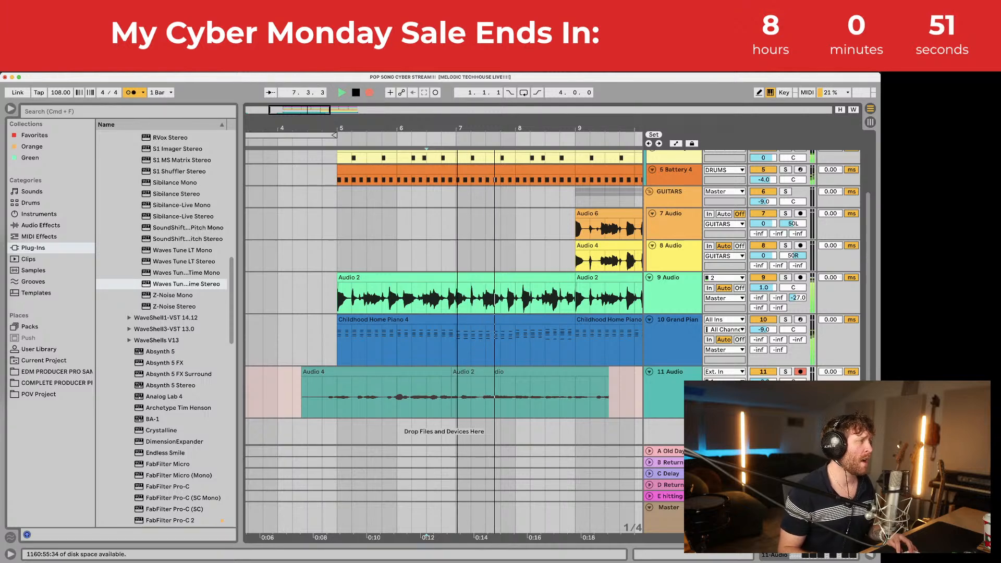
{"action": "left_click_drag", "start_coordinate": [307, 113], "coordinate": [320, 114]}
{"action": "key", "text": "space"}
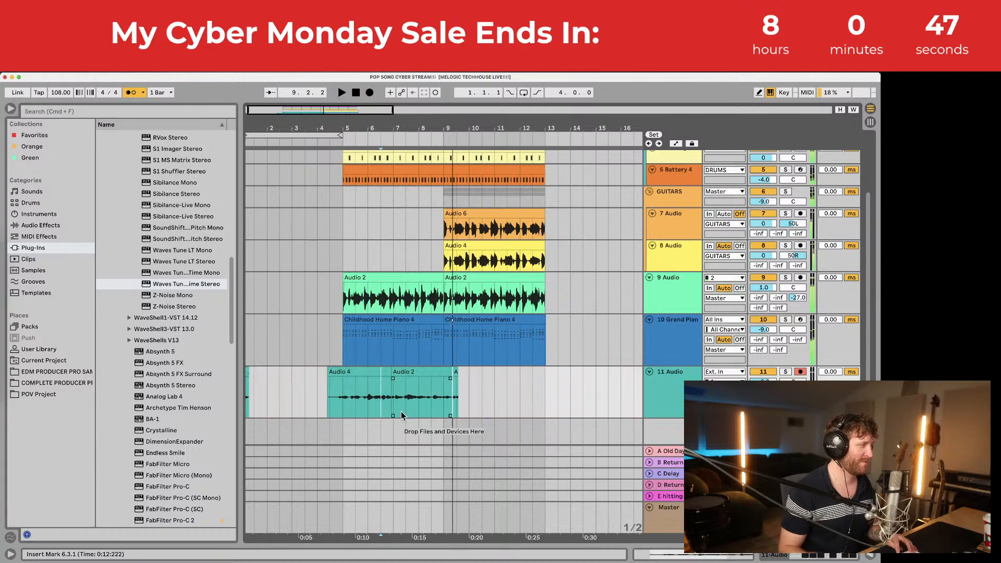
{"action": "scroll", "coordinate": [409, 374], "scroll_direction": "up", "scroll_amount": 5}
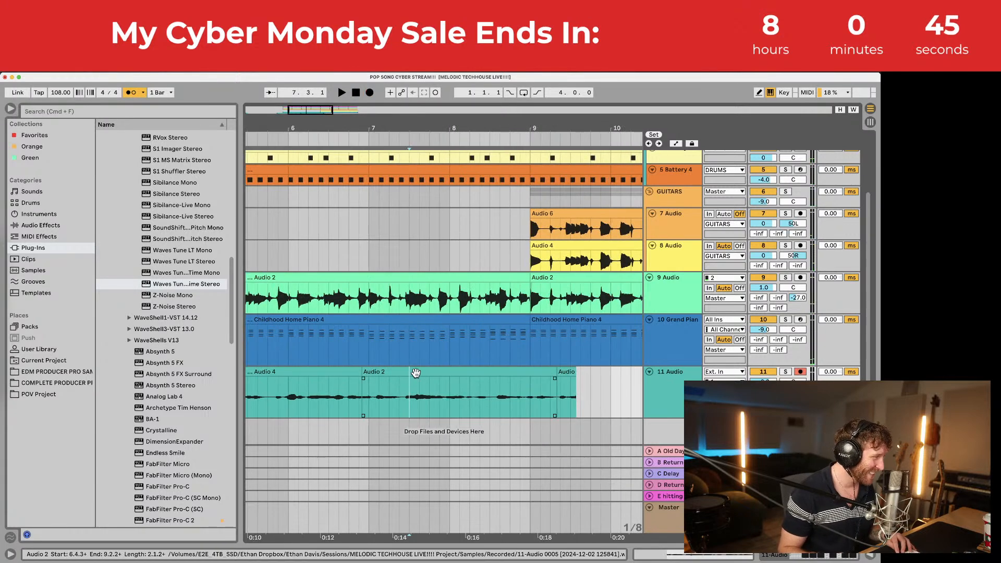
{"action": "left_click", "coordinate": [408, 374]}
{"action": "key", "text": "space"}
{"action": "left_click_drag", "start_coordinate": [408, 374], "coordinate": [368, 382]}
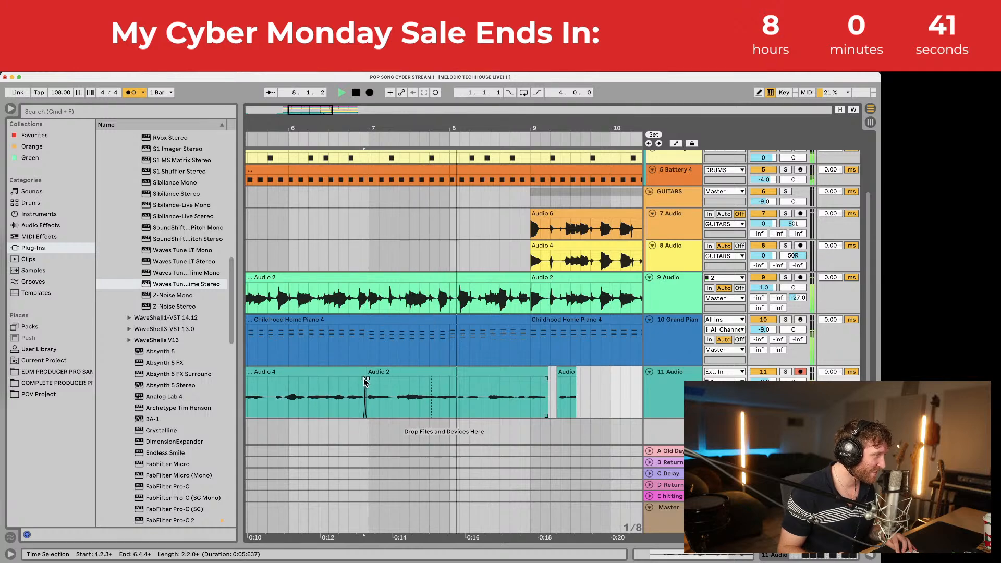
Step: Undo the Audio 2 move and extend the Audio take's start back to 7.1.1
{"action": "left_click", "coordinate": [454, 374]}
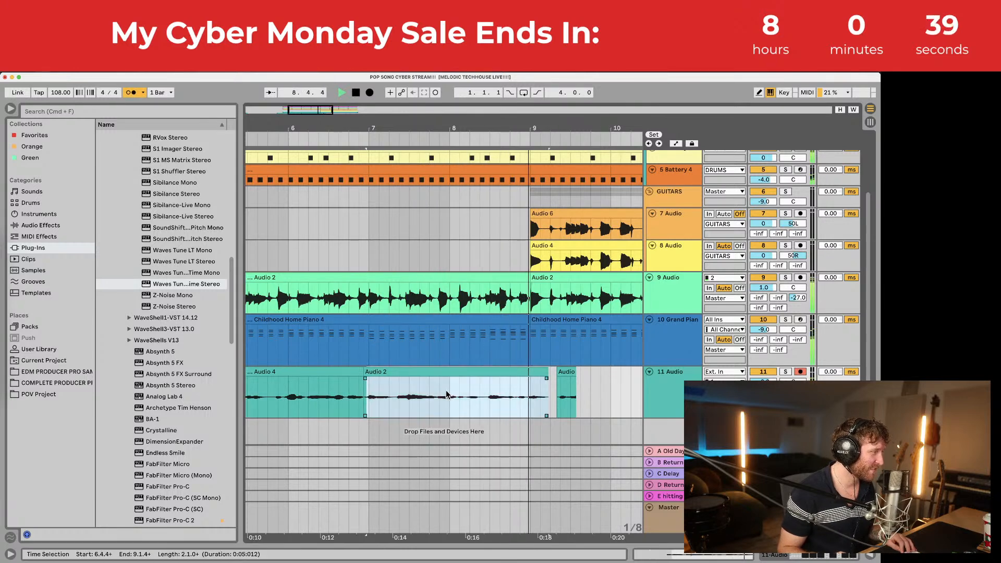
{"action": "key", "text": "super+z"}
{"action": "key", "text": "super+z"}
{"action": "key", "text": "super+z"}
{"action": "left_click", "coordinate": [404, 395]}
{"action": "key", "text": "space"}
{"action": "key", "text": "space"}
{"action": "key", "text": "super+z"}
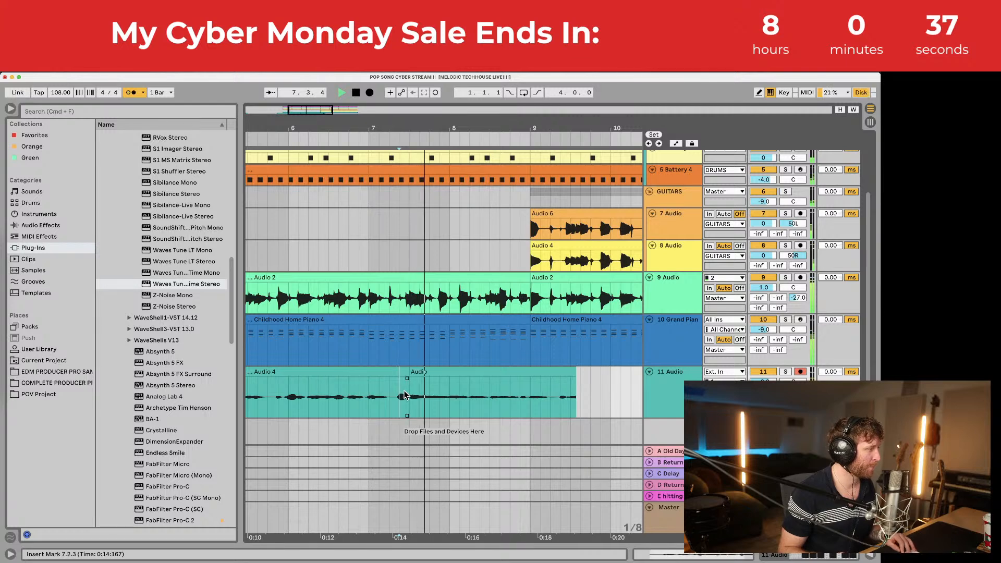
{"action": "left_click_drag", "start_coordinate": [410, 373], "coordinate": [400, 373]}
{"action": "key", "text": "space"}
{"action": "key", "text": "space"}
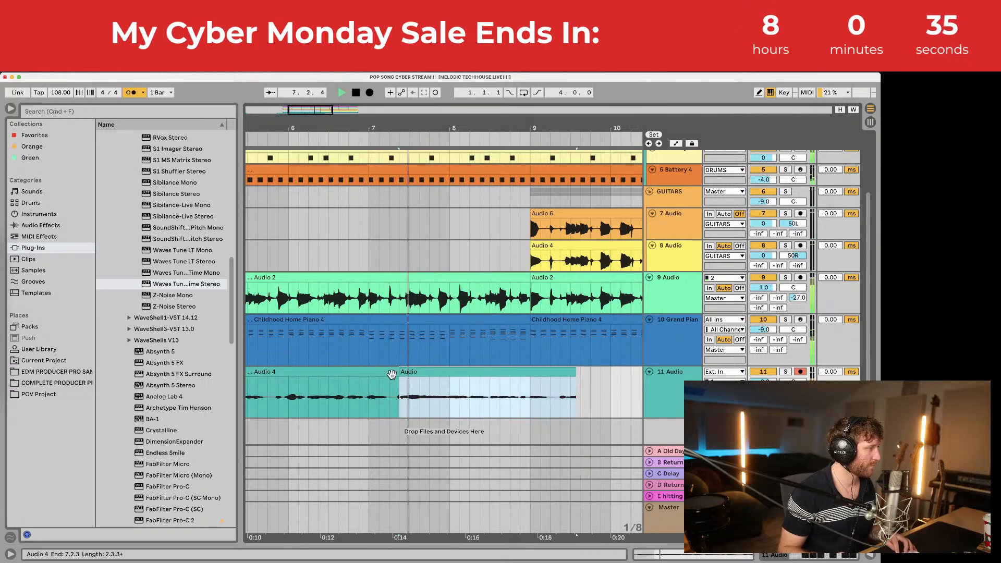
{"action": "left_click", "coordinate": [370, 389]}
{"action": "key", "text": "space"}
{"action": "key", "text": "space"}
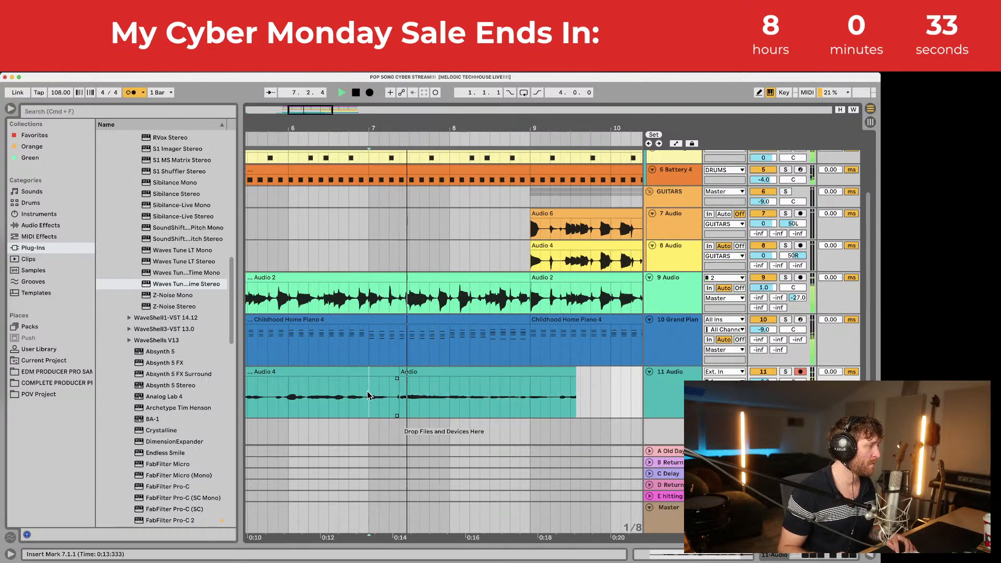
{"action": "left_click", "coordinate": [358, 396]}
{"action": "key", "text": "space"}
{"action": "key", "text": "space"}
{"action": "left_click_drag", "start_coordinate": [397, 391], "coordinate": [370, 391]}
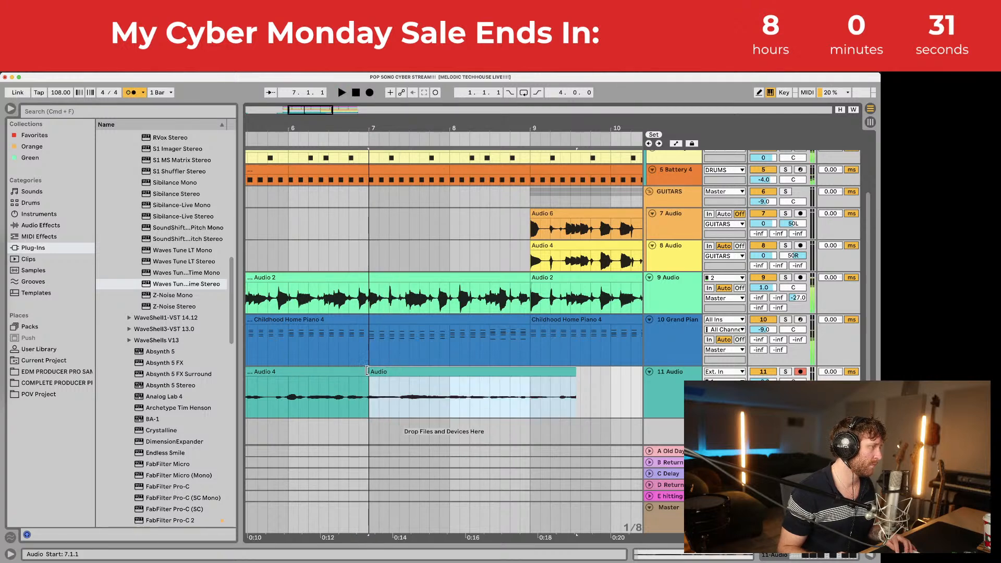
{"action": "key", "text": "space"}
{"action": "key", "text": "space"}
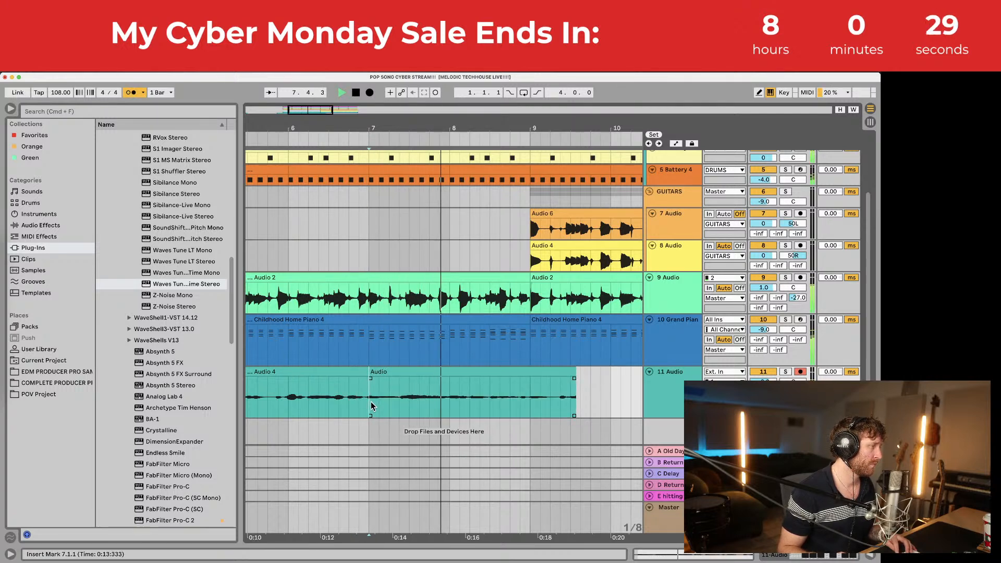
Step: Record another take from around bar 7 and play back from 8.3.1
{"action": "left_click", "coordinate": [369, 93]}
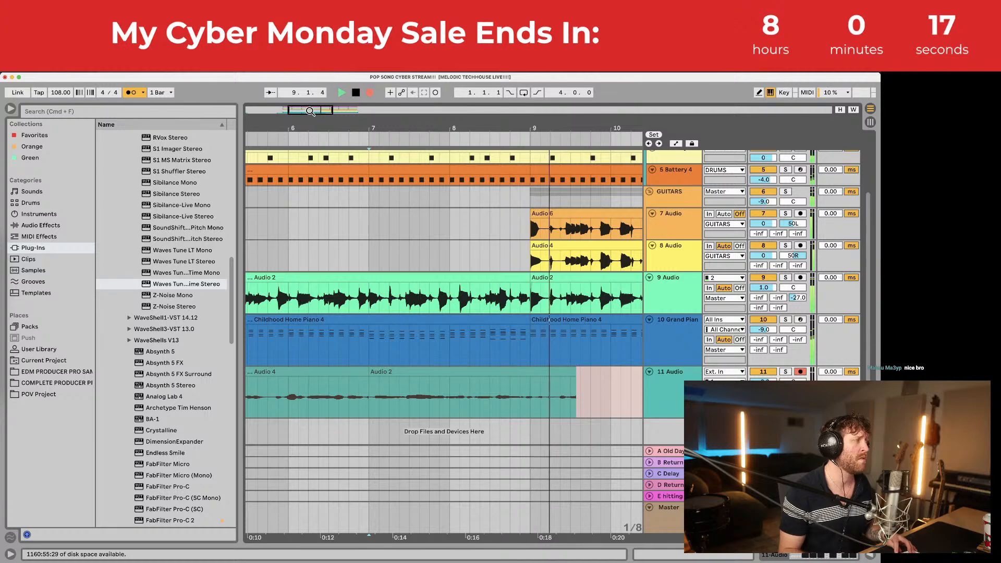
{"action": "key", "text": "space"}
{"action": "left_click", "coordinate": [481, 387]}
{"action": "key", "text": "space"}
{"action": "left_click", "coordinate": [495, 387]}
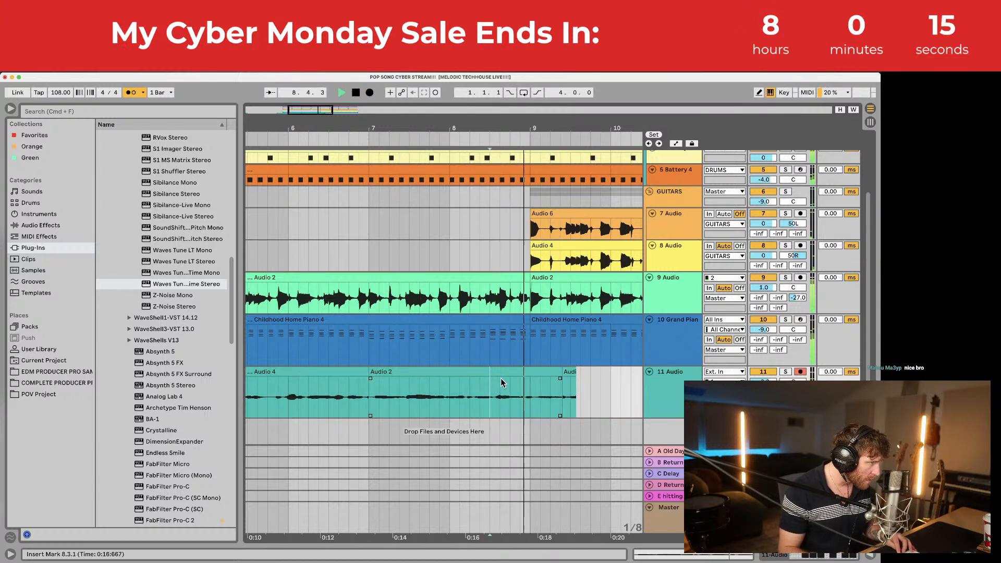
{"action": "key", "text": "space"}
Step: Try moving Audio 2 earlier, undo it, and set the start point at bar 9
{"action": "scroll", "coordinate": [418, 392], "scroll_direction": "up", "scroll_amount": 5}
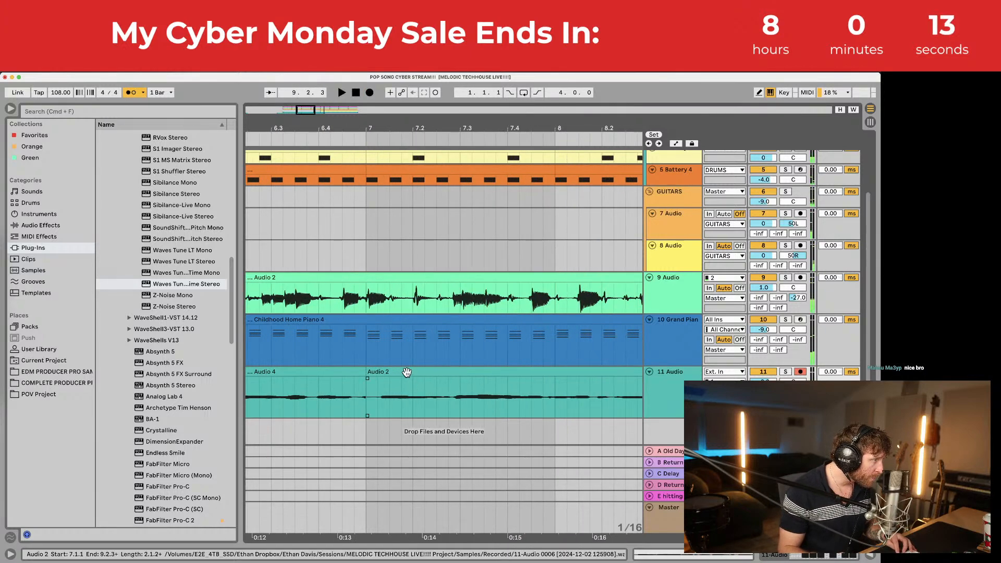
{"action": "left_click_drag", "start_coordinate": [406, 370], "coordinate": [391, 371]}
{"action": "key", "text": "super+z"}
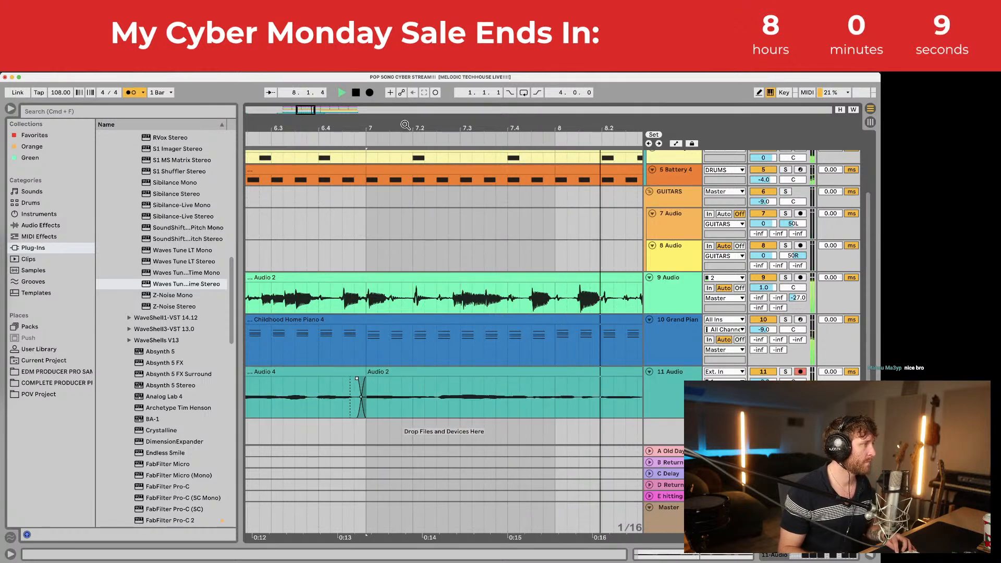
{"action": "scroll", "coordinate": [417, 312], "scroll_direction": "down", "scroll_amount": 10}
{"action": "left_click", "coordinate": [425, 387]}
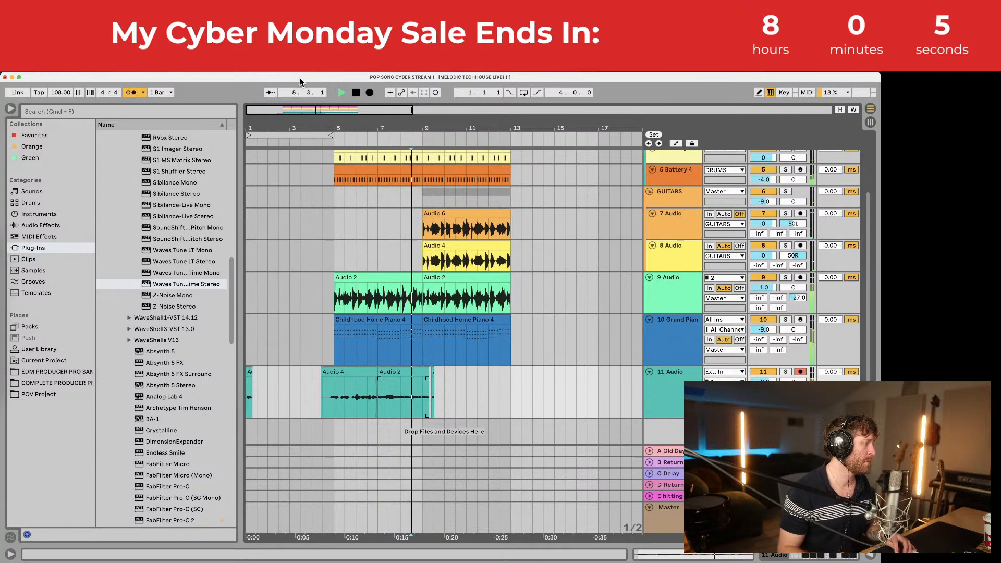
Step: Record a new vocal take on track 11 near bar 9 and nudge Audio 3 slightly earlier
{"action": "left_click", "coordinate": [370, 92]}
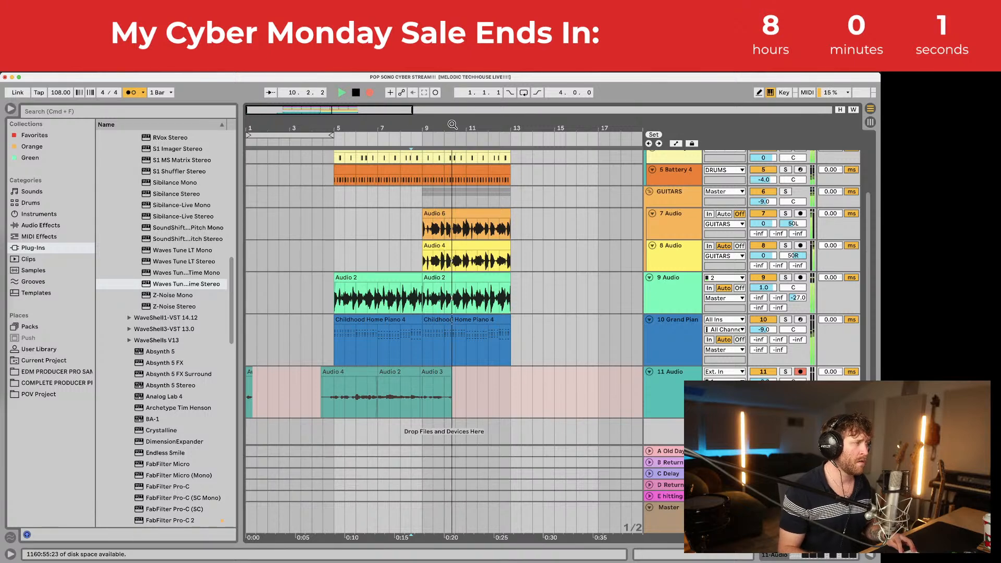
{"action": "left_click_drag", "start_coordinate": [453, 124], "coordinate": [410, 166]}
{"action": "key", "text": "space"}
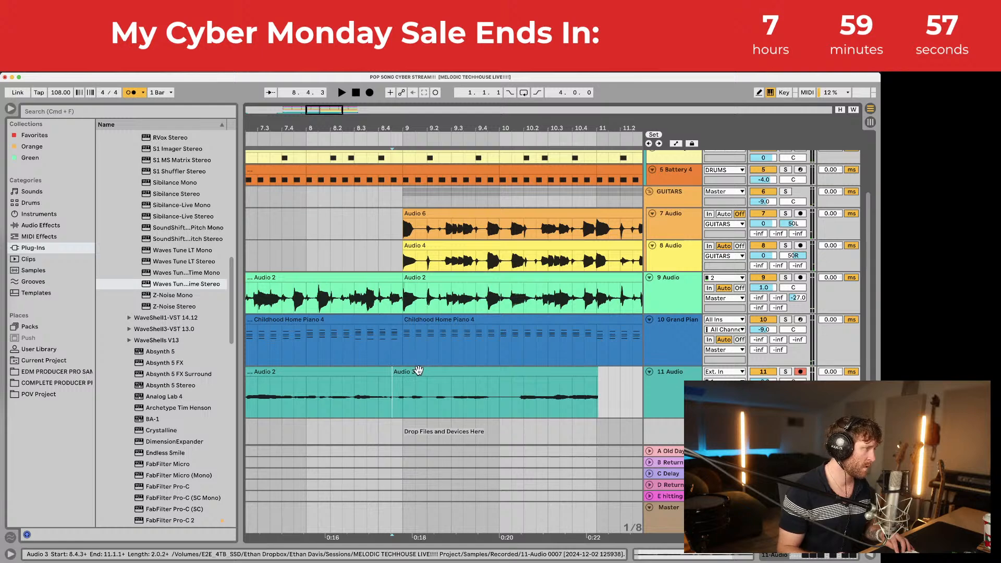
{"action": "mouse_move", "coordinate": [418, 371]}
{"action": "left_mouse_down"}
{"action": "mouse_move", "coordinate": [408, 381]}
{"action": "mouse_move", "coordinate": [401, 372]}
{"action": "left_mouse_up"}
{"action": "left_click", "coordinate": [406, 392]}
{"action": "key", "text": "space"}
{"action": "left_click", "coordinate": [397, 398]}
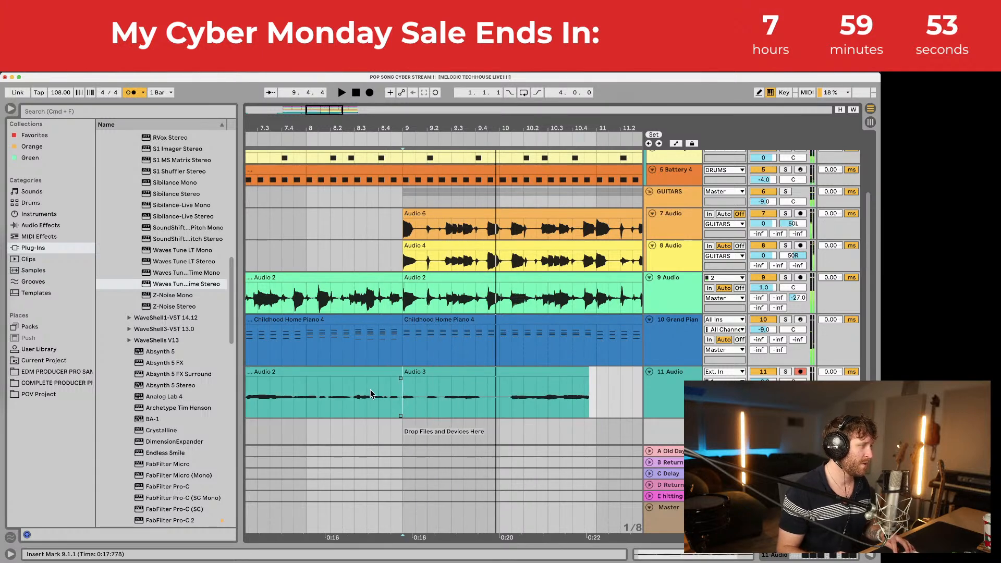
Step: Record an Audio 4 take from 8.4.1 and slide it slightly earlier
{"action": "left_click", "coordinate": [379, 390]}
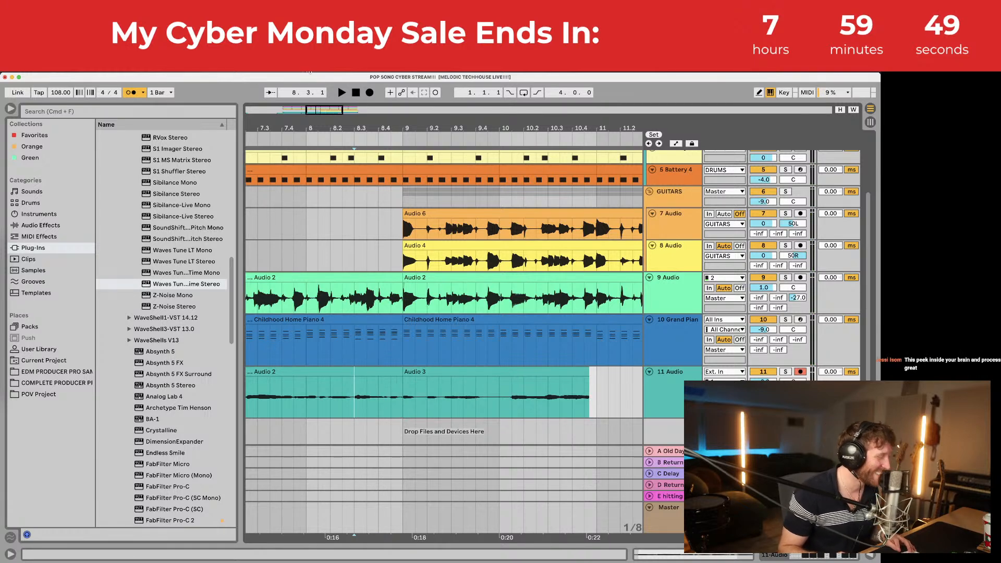
{"action": "left_click", "coordinate": [370, 92]}
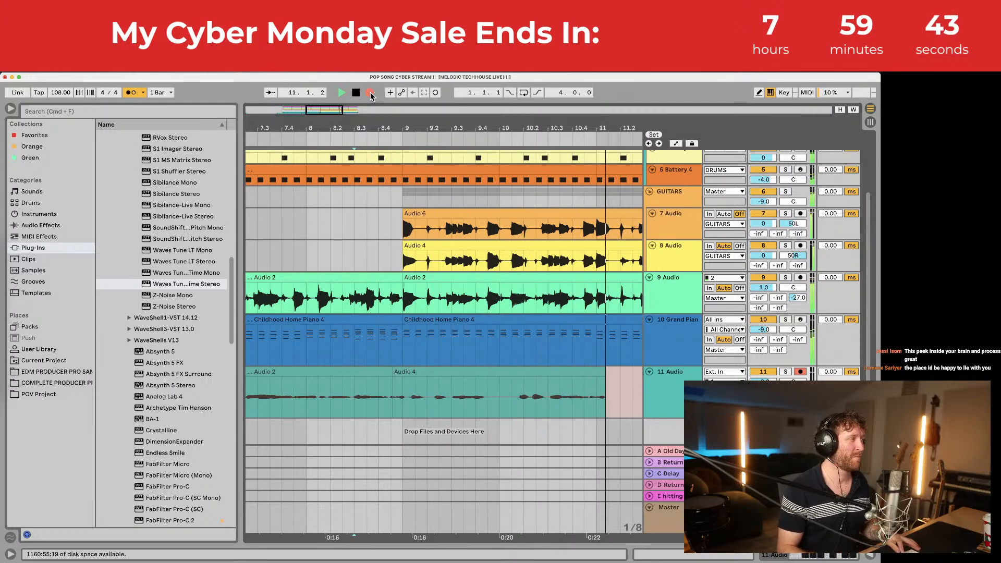
{"action": "left_click_drag", "start_coordinate": [487, 129], "coordinate": [354, 110]}
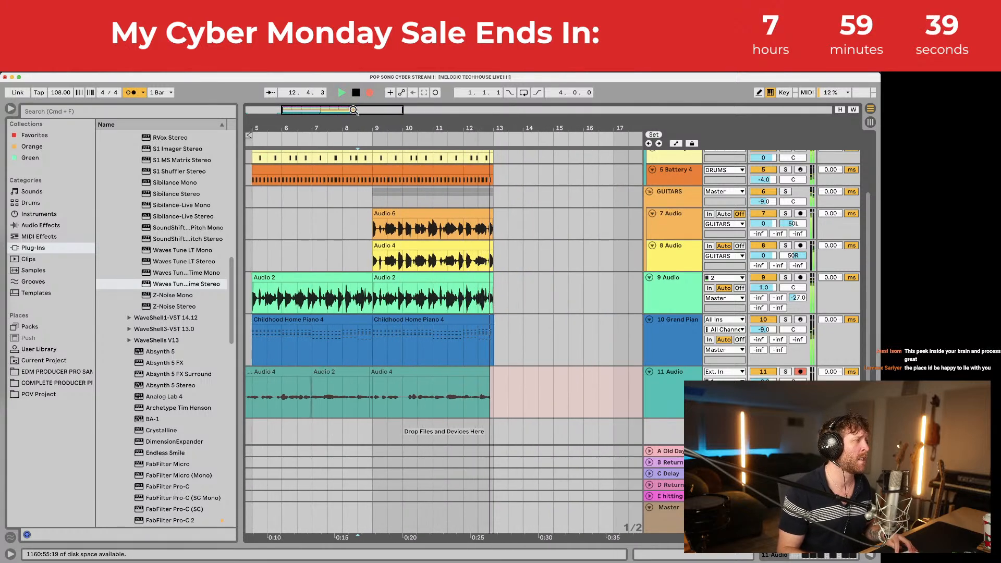
{"action": "key", "text": "space"}
{"action": "left_click", "coordinate": [393, 404]}
{"action": "key", "text": "space"}
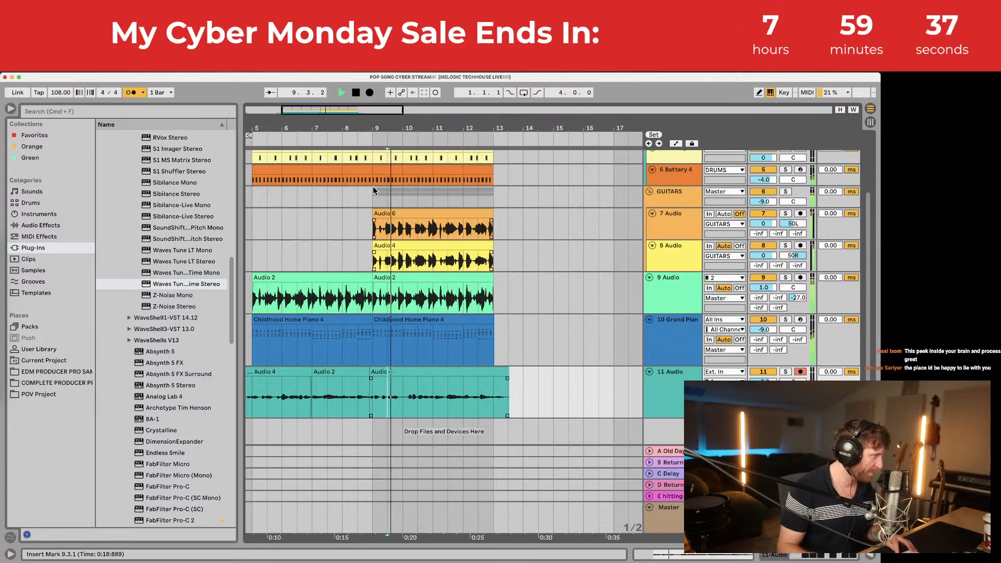
{"action": "left_click_drag", "start_coordinate": [380, 128], "coordinate": [394, 188]}
{"action": "key", "text": "space"}
{"action": "left_click_drag", "start_coordinate": [389, 363], "coordinate": [370, 374]}
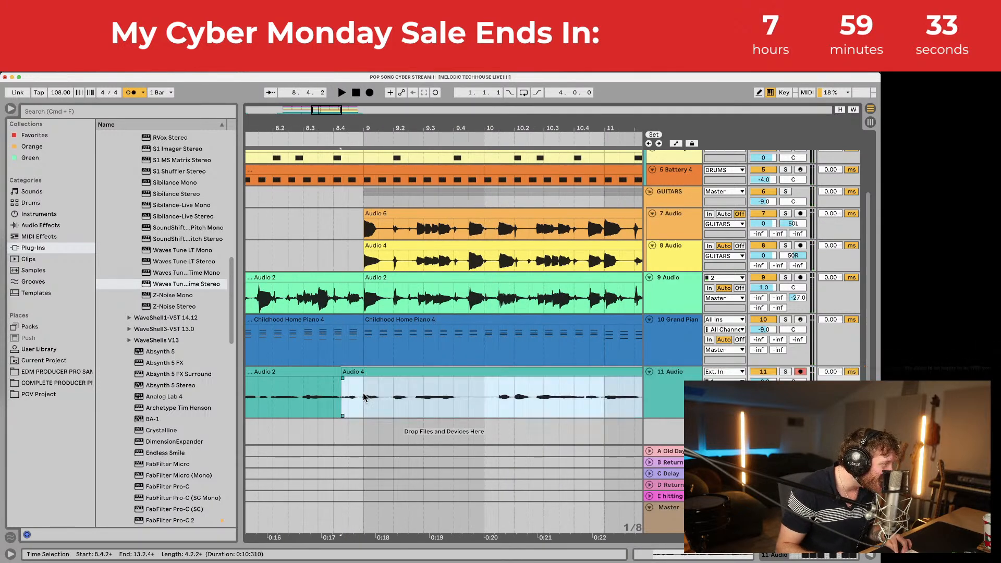
Step: Punch in an Audio 5 take from 8.3.1 and nudge it slightly earlier
{"action": "left_click", "coordinate": [298, 372]}
{"action": "key", "text": "space"}
{"action": "left_click", "coordinate": [371, 93]}
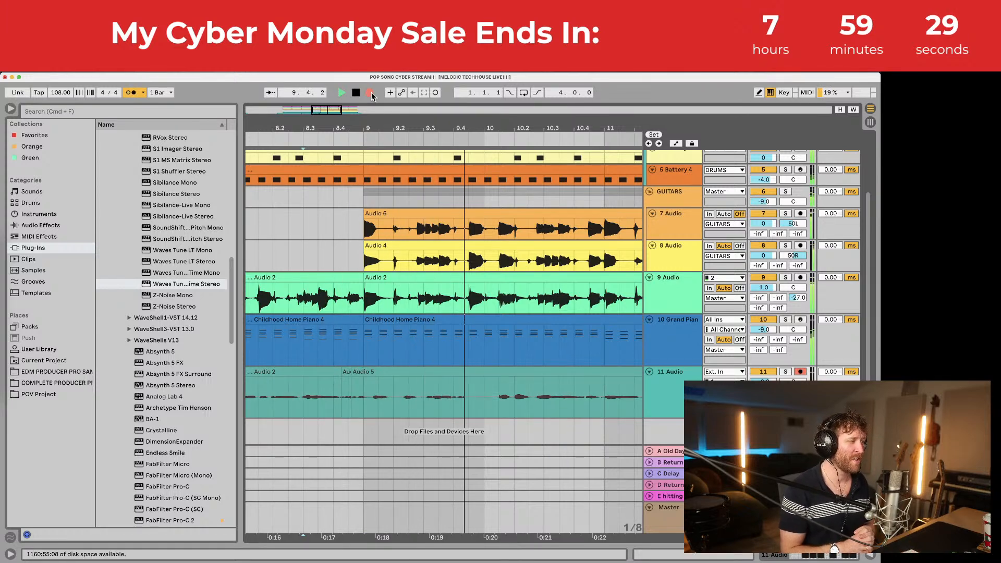
{"action": "key", "text": "space"}
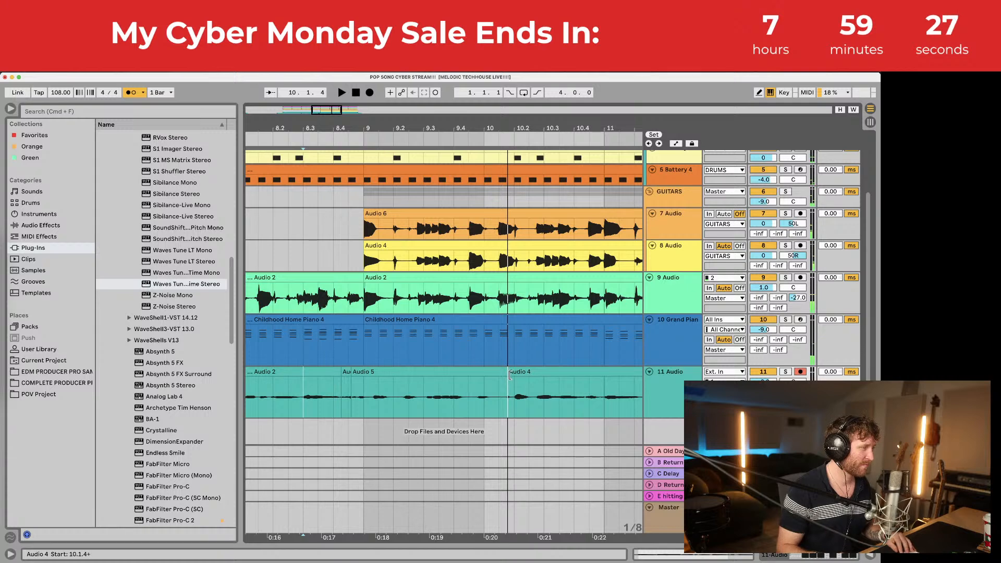
{"action": "mouse_move", "coordinate": [397, 373]}
{"action": "left_mouse_down"}
{"action": "mouse_move", "coordinate": [371, 372]}
{"action": "mouse_move", "coordinate": [395, 378]}
{"action": "mouse_move", "coordinate": [383, 379]}
{"action": "left_mouse_up"}
{"action": "left_click", "coordinate": [366, 395]}
{"action": "key", "text": "space"}
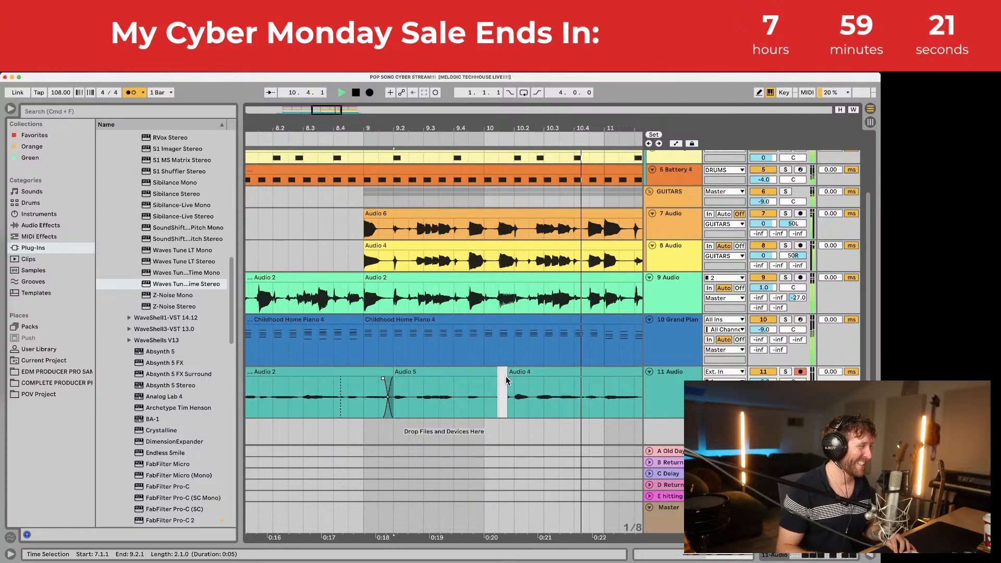
Step: Extend Audio 4's left edge to 10.1.1 to close the gap, then save the set
{"action": "left_click_drag", "start_coordinate": [507, 380], "coordinate": [488, 370]}
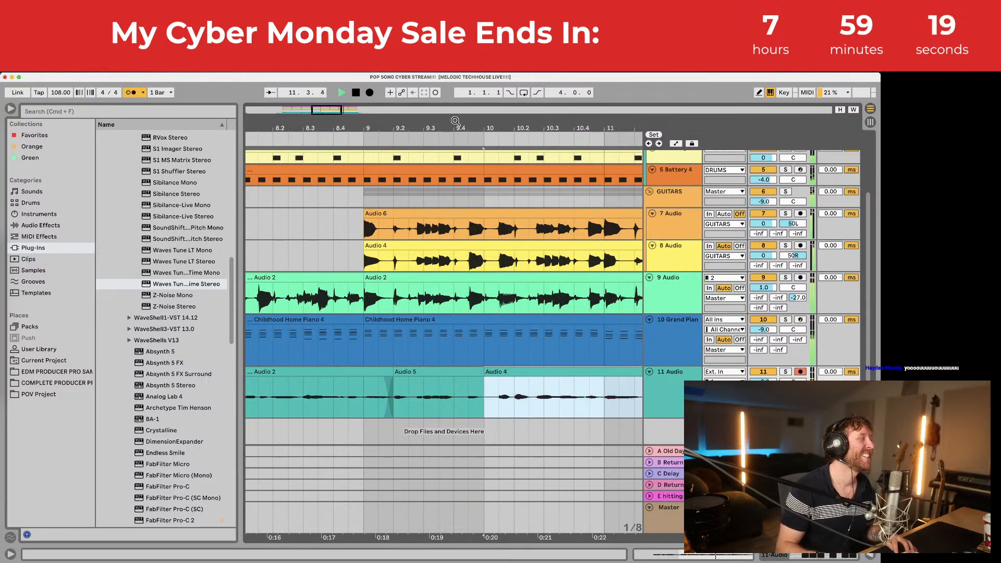
{"action": "left_click_drag", "start_coordinate": [455, 121], "coordinate": [467, 75]}
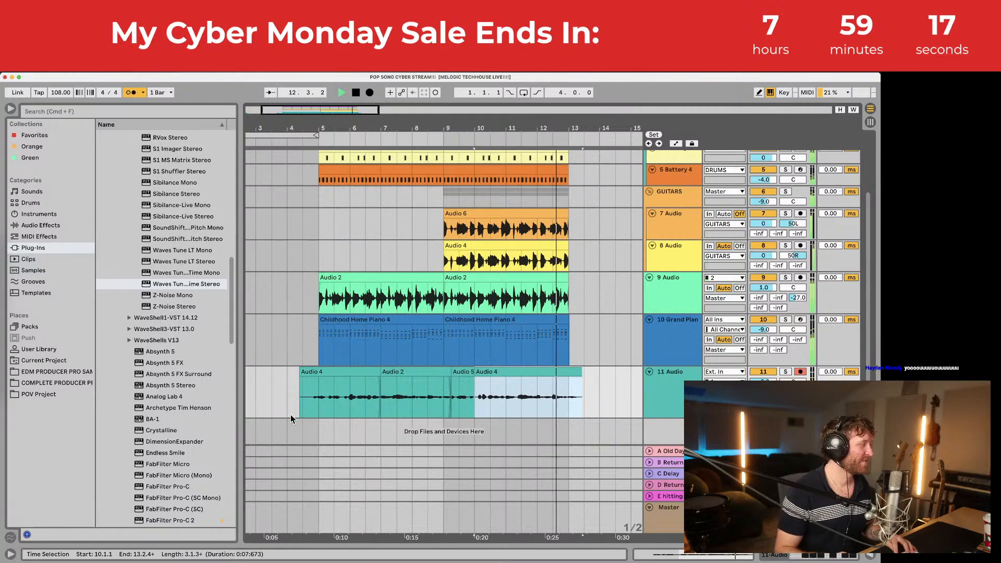
{"action": "left_click", "coordinate": [304, 400]}
{"action": "key", "text": "super+s"}
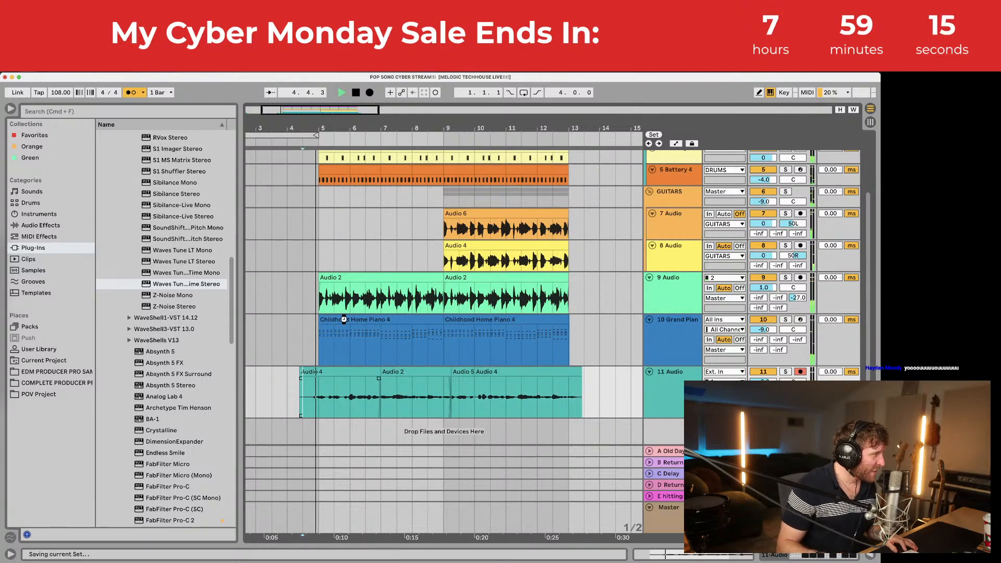
Step: Delete the first Childhood Home Piano 4 clip and trim the first Audio 4 take's start later
{"action": "left_click", "coordinate": [344, 319]}
{"action": "key", "text": "Delete"}
{"action": "left_click", "coordinate": [304, 372]}
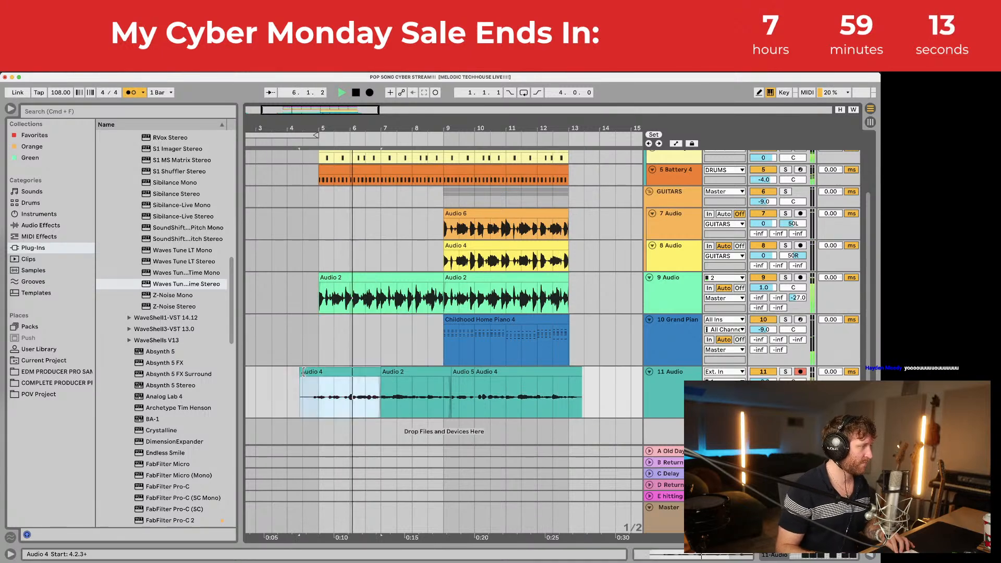
{"action": "left_click_drag", "start_coordinate": [303, 372], "coordinate": [312, 372]}
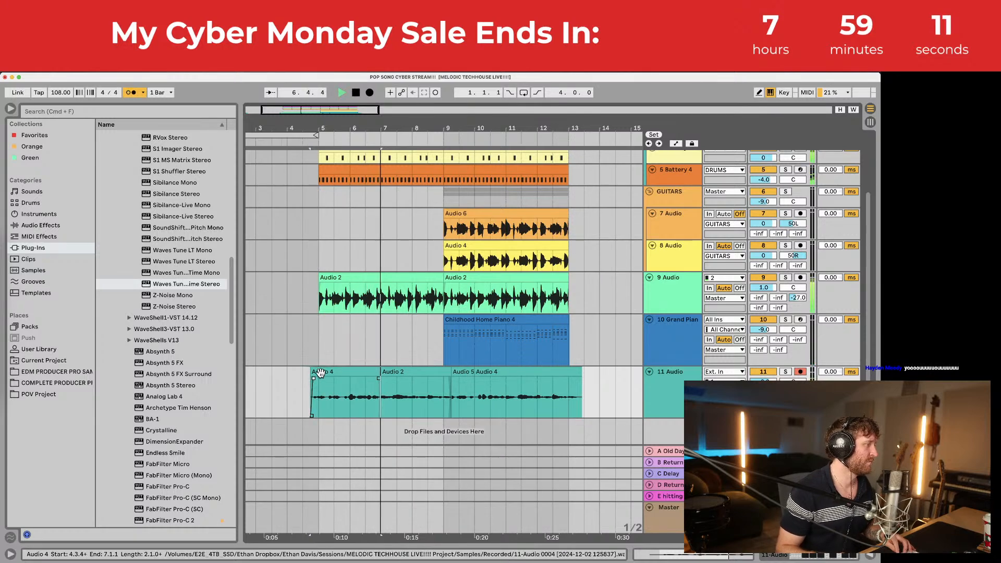
{"action": "left_click", "coordinate": [320, 387]}
{"action": "mouse_move", "coordinate": [345, 129]}
{"action": "left_mouse_down"}
{"action": "mouse_move", "coordinate": [345, 146]}
{"action": "mouse_move", "coordinate": [346, 129]}
{"action": "left_mouse_up"}
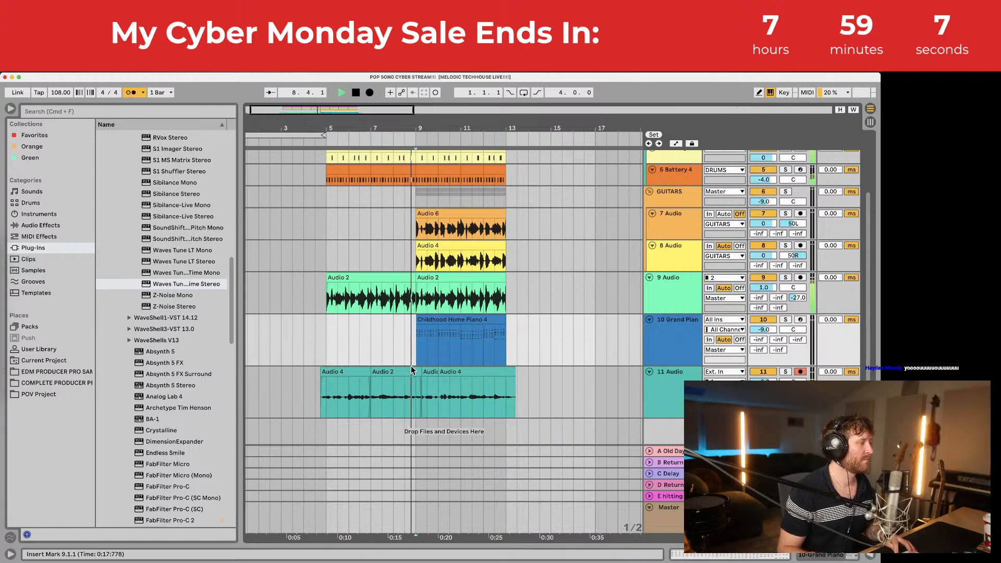
{"action": "key", "text": "space"}
Step: Duplicate bars 9–13 across all tracks into bars 13–17
{"action": "left_click", "coordinate": [415, 344]}
{"action": "left_click_drag", "start_coordinate": [415, 344], "coordinate": [505, 117]}
{"action": "key", "text": "super+d"}
Step: Record an Audio 6 vocal take on track 11 around bar 9
{"action": "scroll", "coordinate": [445, 359], "scroll_direction": "down", "scroll_amount": 1}
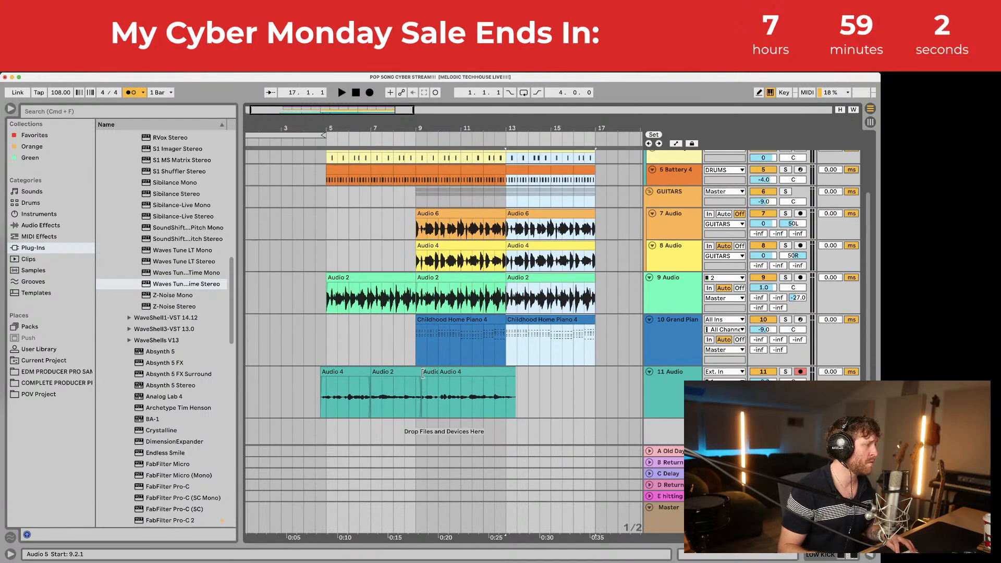
{"action": "left_click", "coordinate": [406, 403]}
{"action": "key", "text": "space"}
{"action": "left_click", "coordinate": [370, 93]}
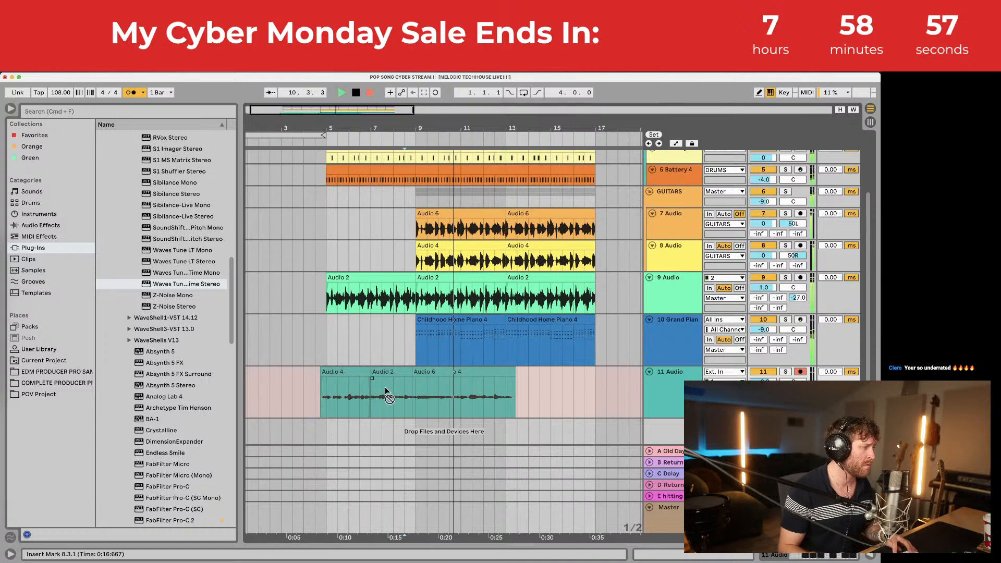
{"action": "key", "text": "space"}
{"action": "left_click", "coordinate": [421, 398]}
{"action": "key", "text": "space"}
{"action": "left_click_drag", "start_coordinate": [423, 130], "coordinate": [427, 230]}
Step: Nudge the Audio 6 take slightly earlier, audition the comp, and save the set
{"action": "key", "text": "space"}
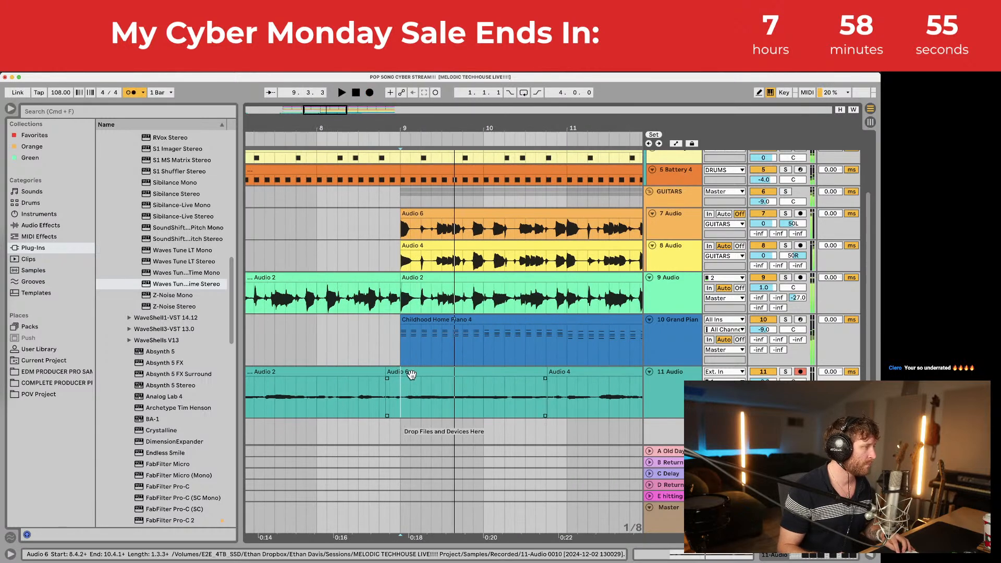
{"action": "left_click_drag", "start_coordinate": [412, 374], "coordinate": [404, 374]}
{"action": "left_click", "coordinate": [401, 392]}
{"action": "key", "text": "space"}
{"action": "left_click_drag", "start_coordinate": [439, 129], "coordinate": [433, 83]}
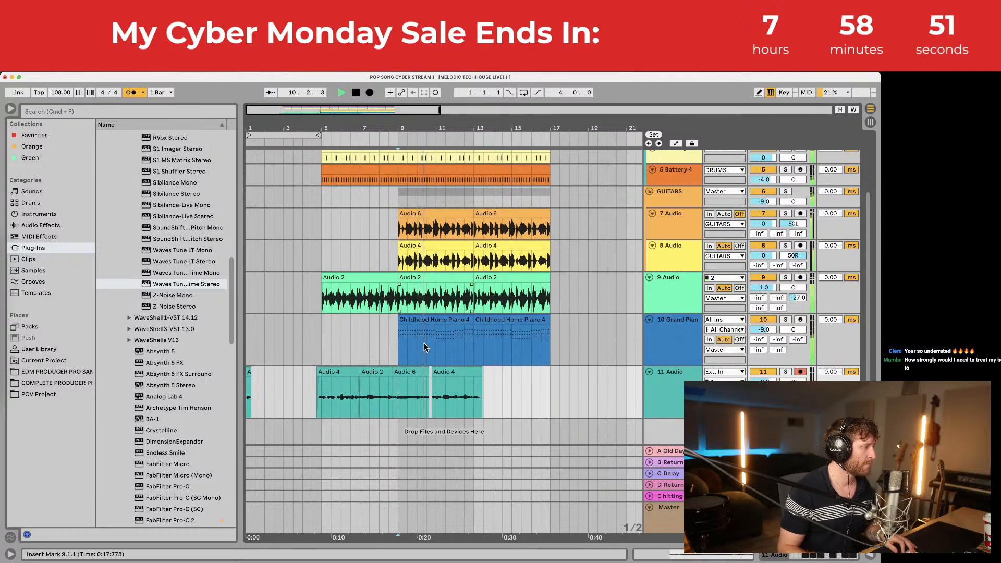
{"action": "left_click", "coordinate": [427, 382]}
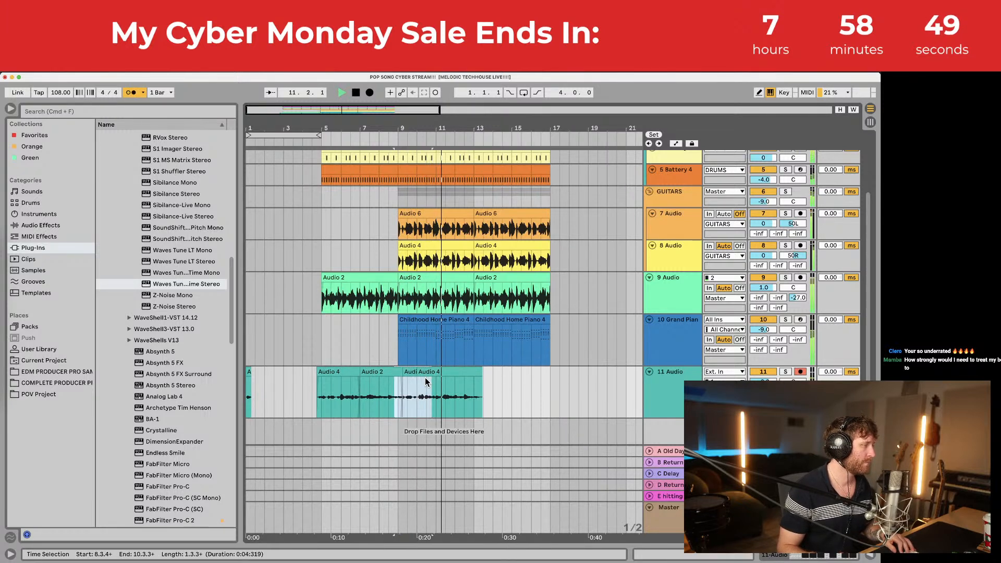
{"action": "left_click", "coordinate": [377, 372]}
{"action": "key", "text": "space"}
{"action": "key", "text": "space"}
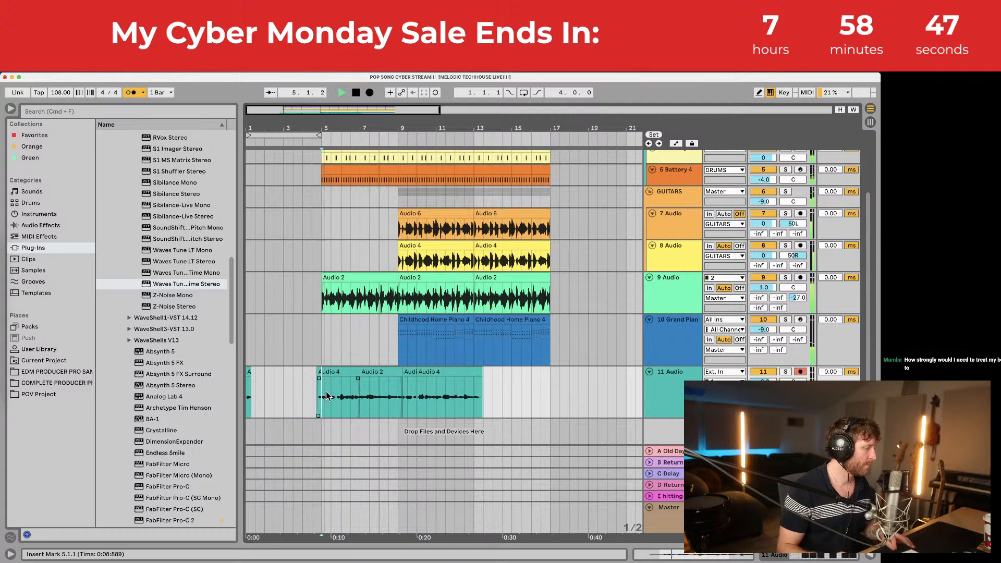
{"action": "key", "text": "super+s"}
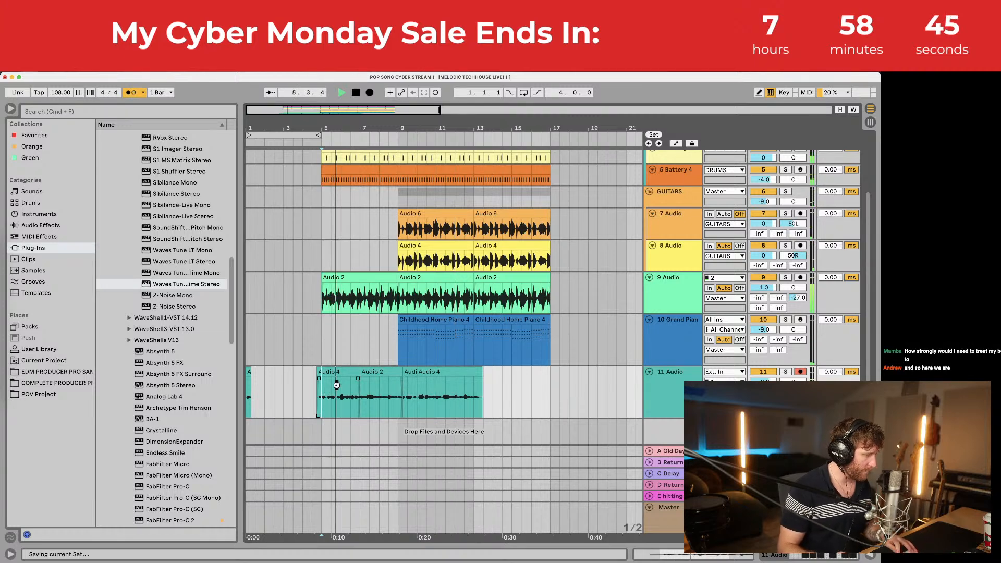
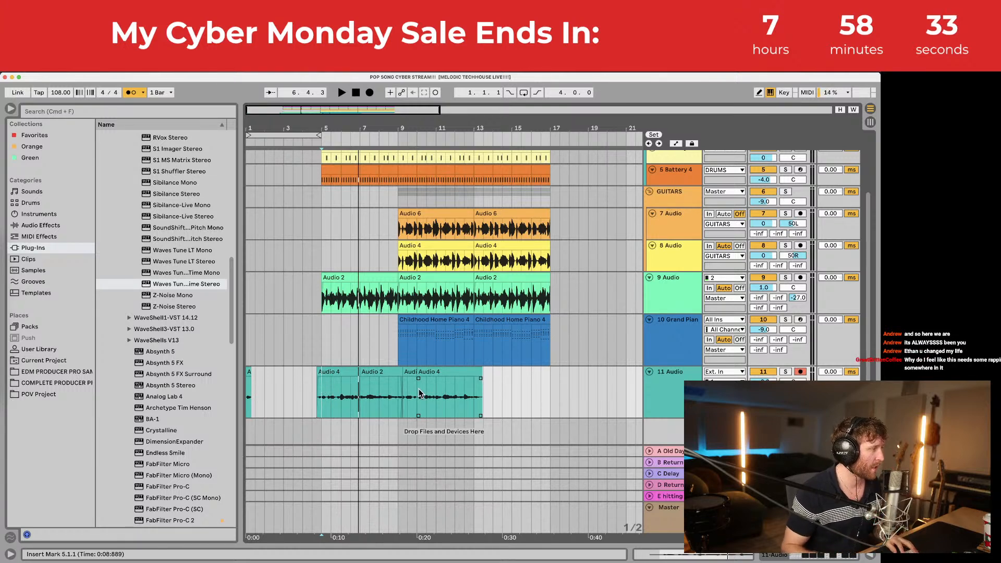
Step: Select the two Childhood Home Piano 4 clips and audition the song from bar 13
{"action": "left_click", "coordinate": [408, 321]}
{"action": "left_click", "coordinate": [520, 319]}
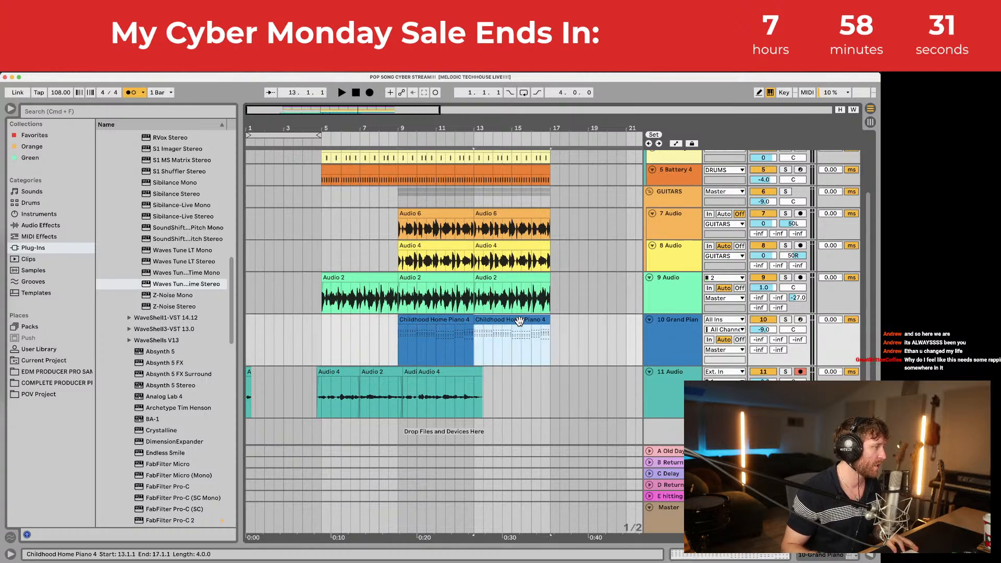
{"action": "key", "text": "space"}
{"action": "scroll", "coordinate": [527, 255], "scroll_direction": "up", "scroll_amount": 4}
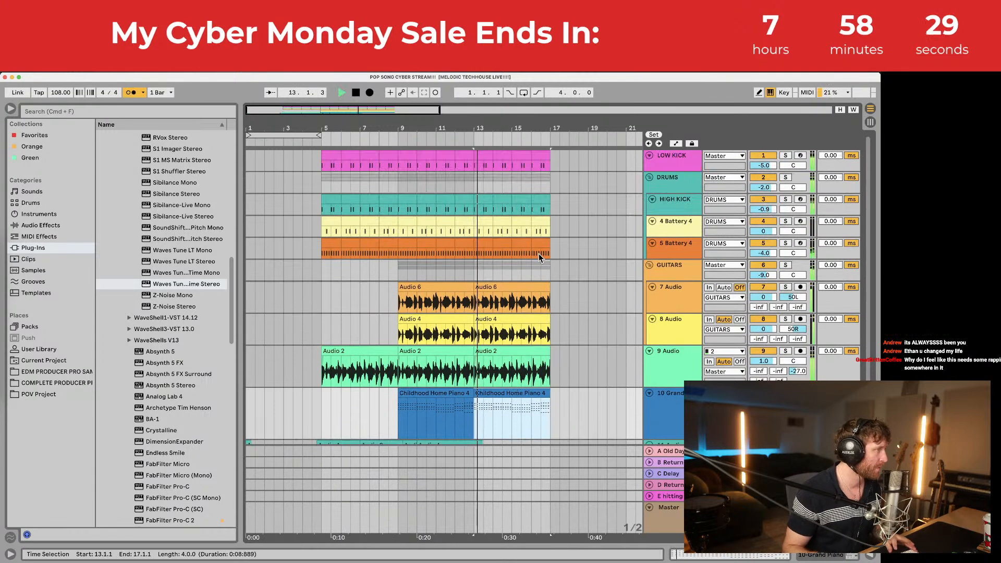
{"action": "scroll", "coordinate": [540, 276], "scroll_direction": "down", "scroll_amount": 4}
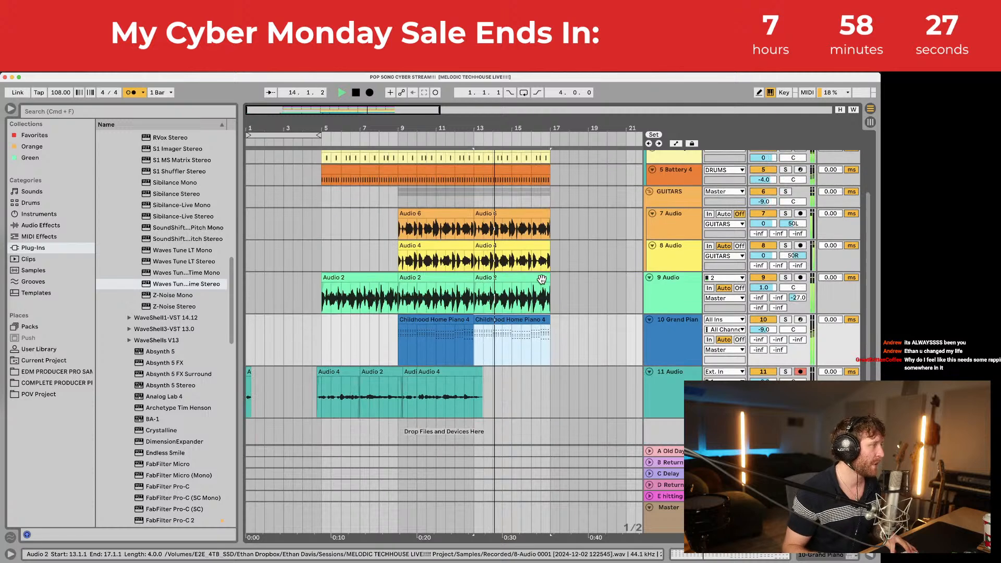
{"action": "scroll", "coordinate": [540, 276], "scroll_direction": "up", "scroll_amount": 4}
{"action": "key", "text": "space"}
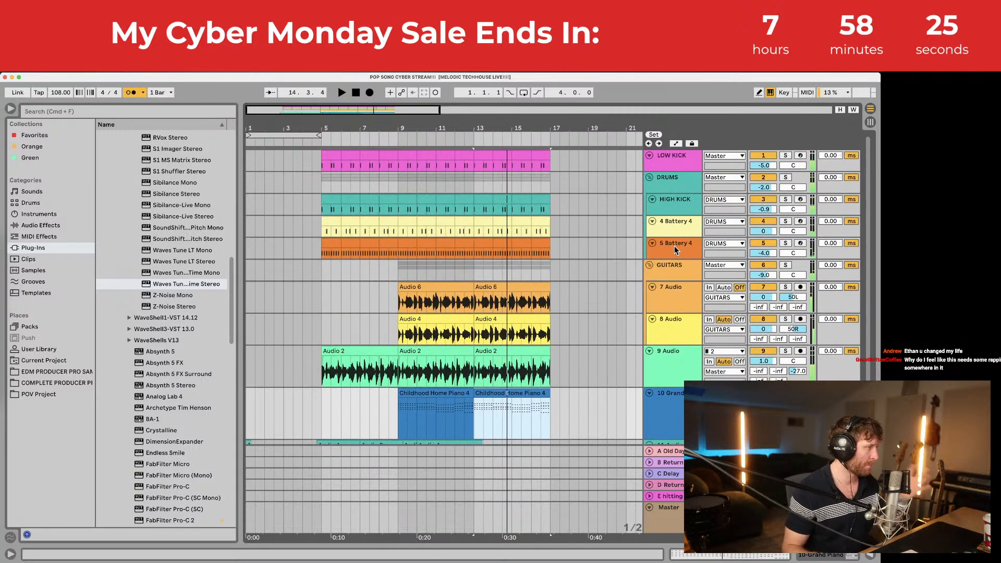
Step: Insert a new MIDI track below 5 Battery 4 and mark bar 13 of the drum clip
{"action": "left_click", "coordinate": [674, 245]}
{"action": "key", "text": "super+shift+t"}
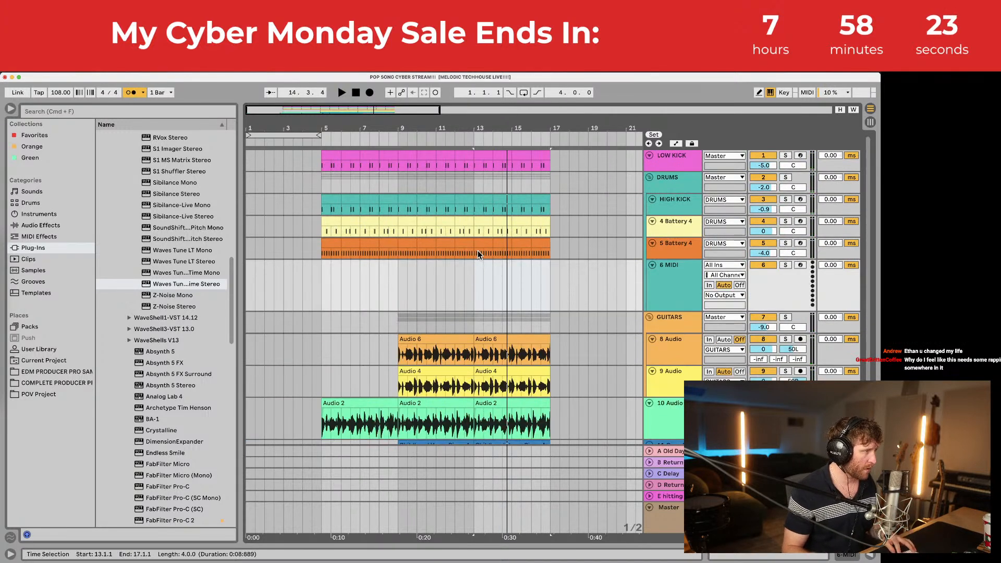
{"action": "left_click_drag", "start_coordinate": [478, 254], "coordinate": [490, 254]}
Step: Paste the one-bar drum section onto the new MIDI track at bar 13
{"action": "left_click", "coordinate": [474, 277]}
{"action": "key", "text": "super+v"}
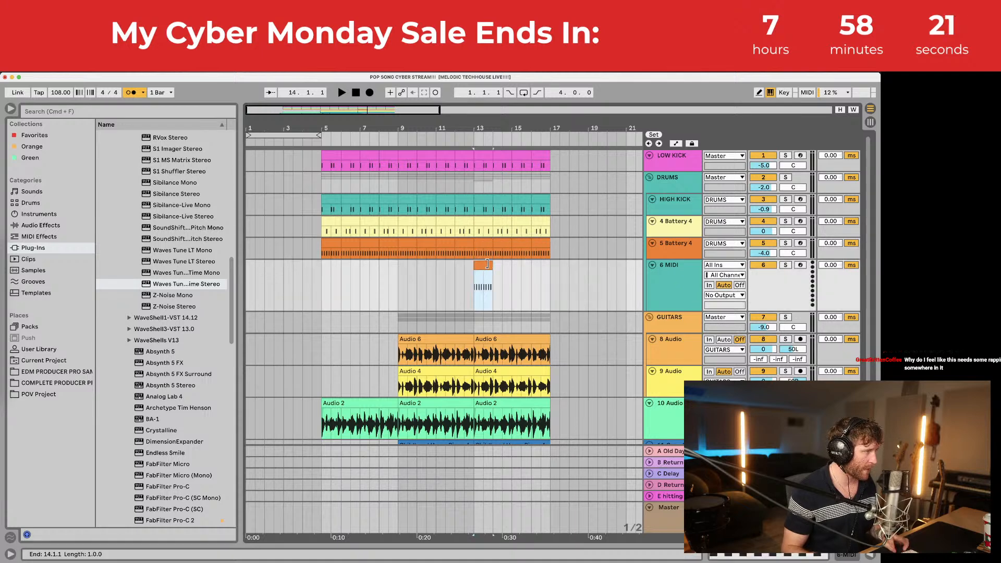
{"action": "double_click", "coordinate": [482, 266]}
{"action": "left_click", "coordinate": [290, 391]}
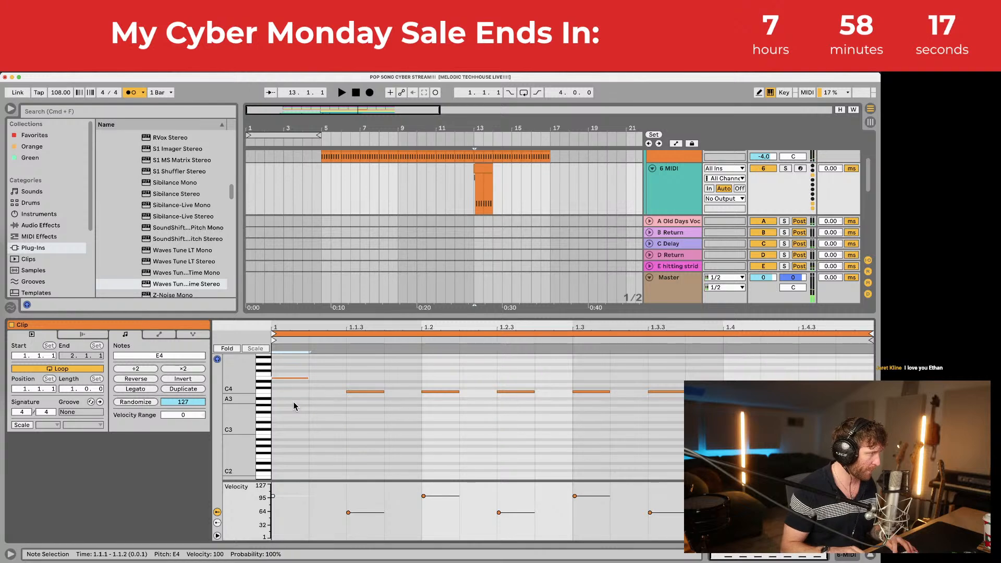
Step: Load the Battery 4 instrument onto track 6 and select the clip's short E4 note
{"action": "left_click", "coordinate": [671, 158]}
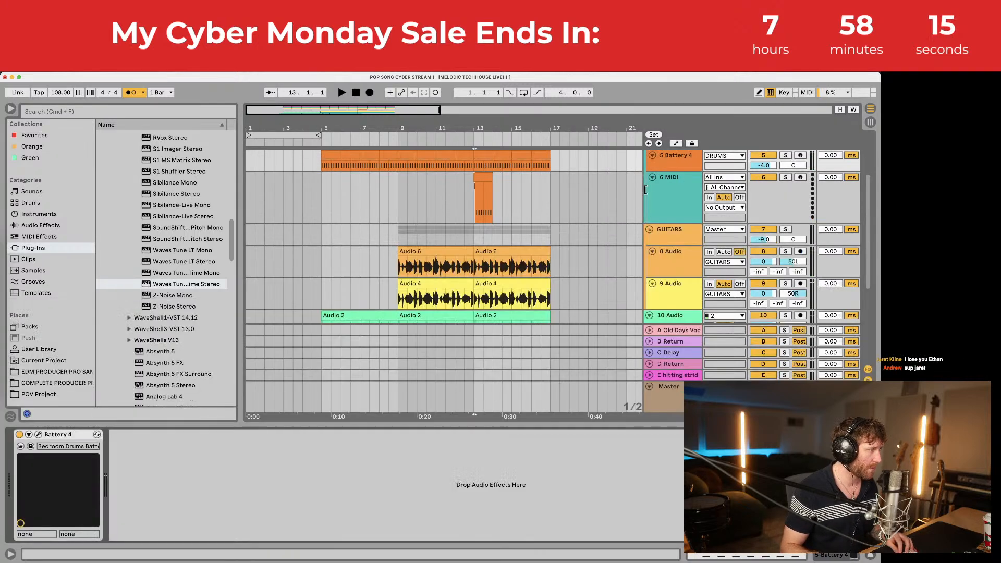
{"action": "left_click", "coordinate": [674, 195]}
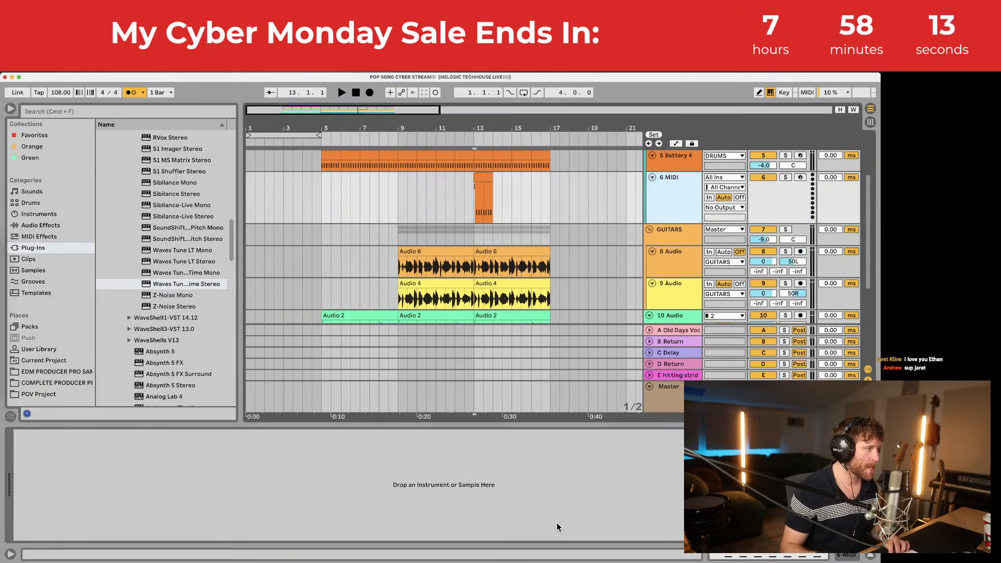
{"action": "left_click_drag", "start_coordinate": [483, 180], "coordinate": [482, 176]}
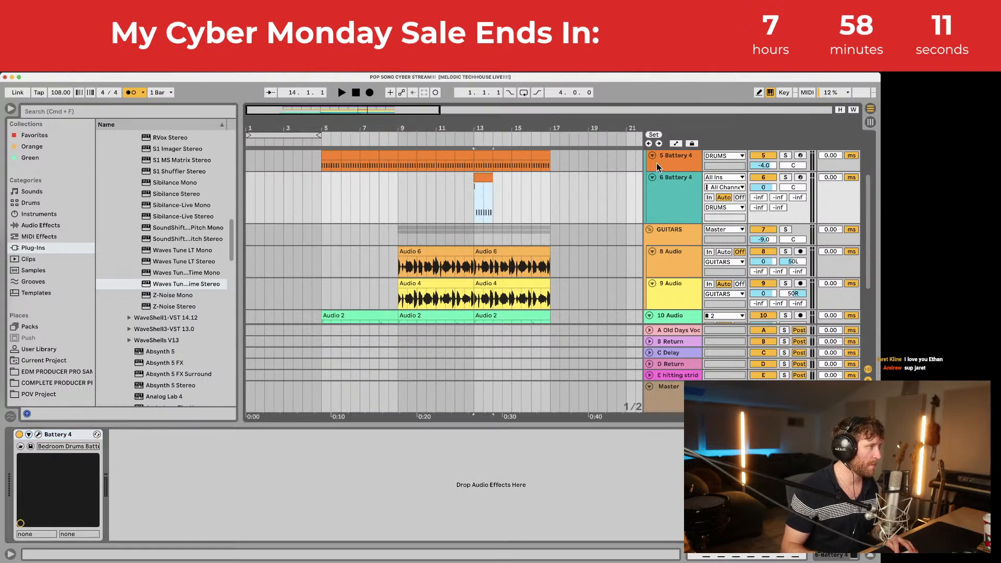
{"action": "mouse_move", "coordinate": [676, 180]}
{"action": "left_mouse_down"}
{"action": "mouse_move", "coordinate": [686, 221]}
{"action": "mouse_move", "coordinate": [682, 186]}
{"action": "left_mouse_up"}
{"action": "double_click", "coordinate": [484, 179]}
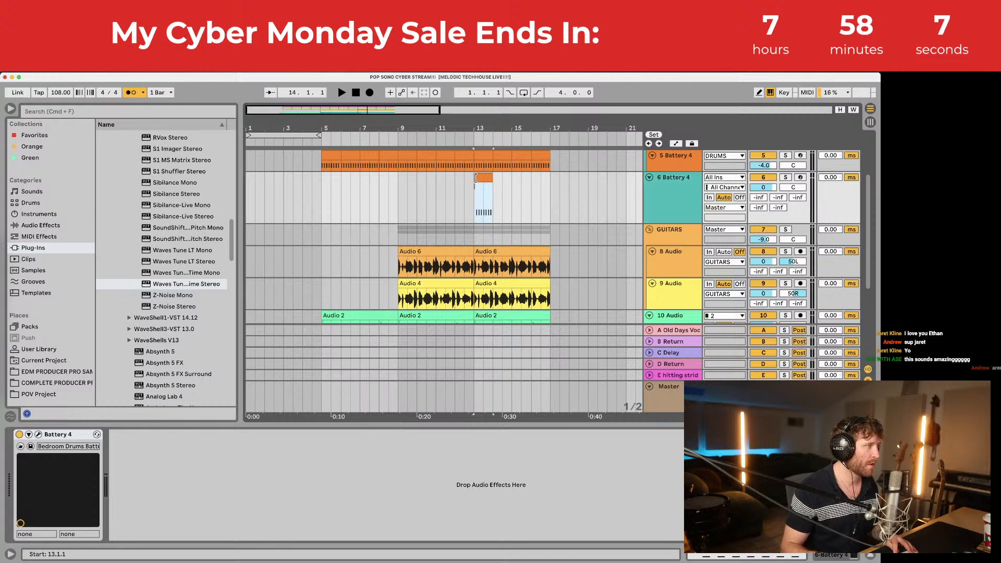
{"action": "left_click_drag", "start_coordinate": [301, 368], "coordinate": [295, 400]}
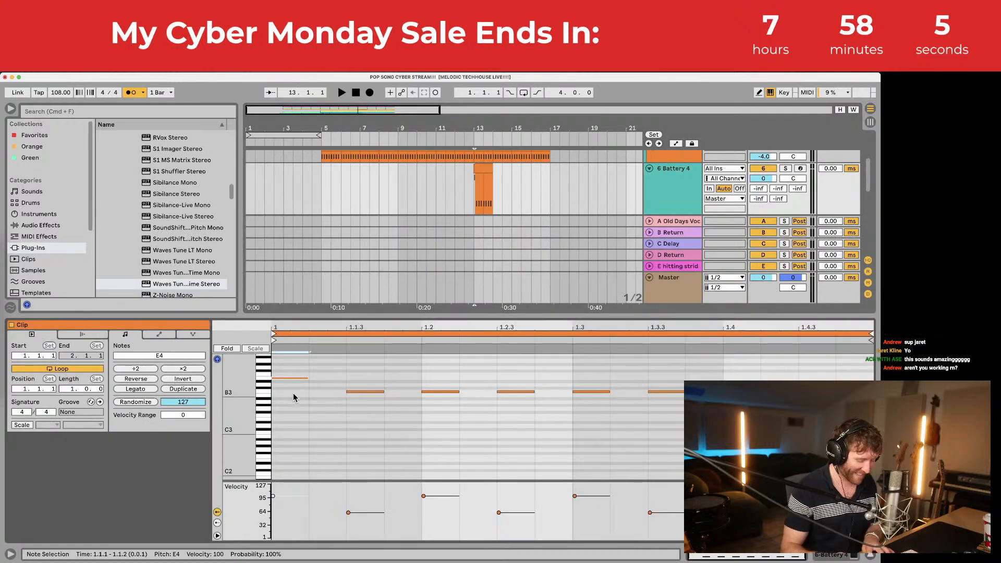
Step: Rework the bar-13 clip into repeated A4 eighth-note hits filling the bar
{"action": "key", "text": "Up"}
{"action": "key", "text": "Up"}
{"action": "key", "text": "Up"}
{"action": "key", "text": "Up"}
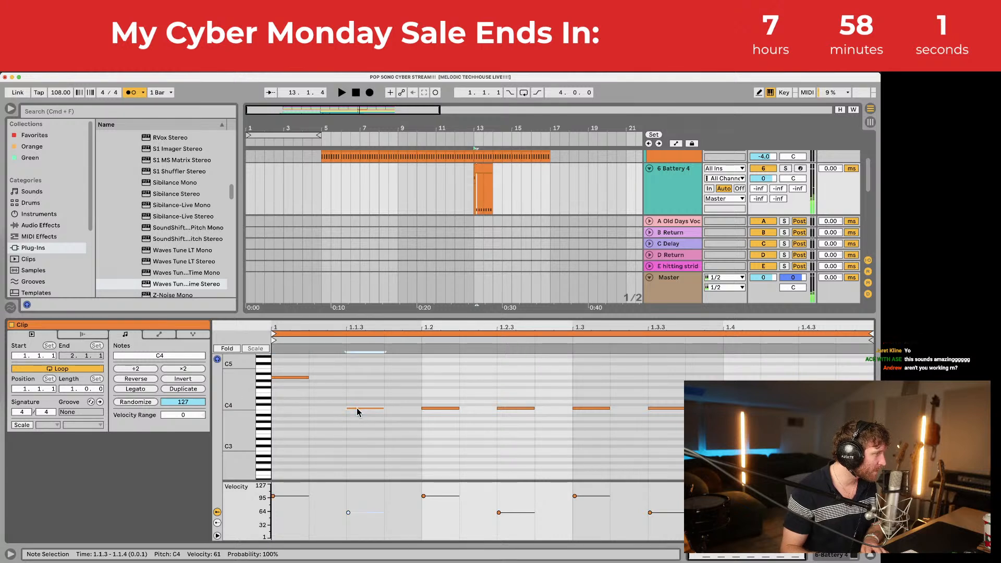
{"action": "left_click_drag", "start_coordinate": [358, 412], "coordinate": [834, 473]}
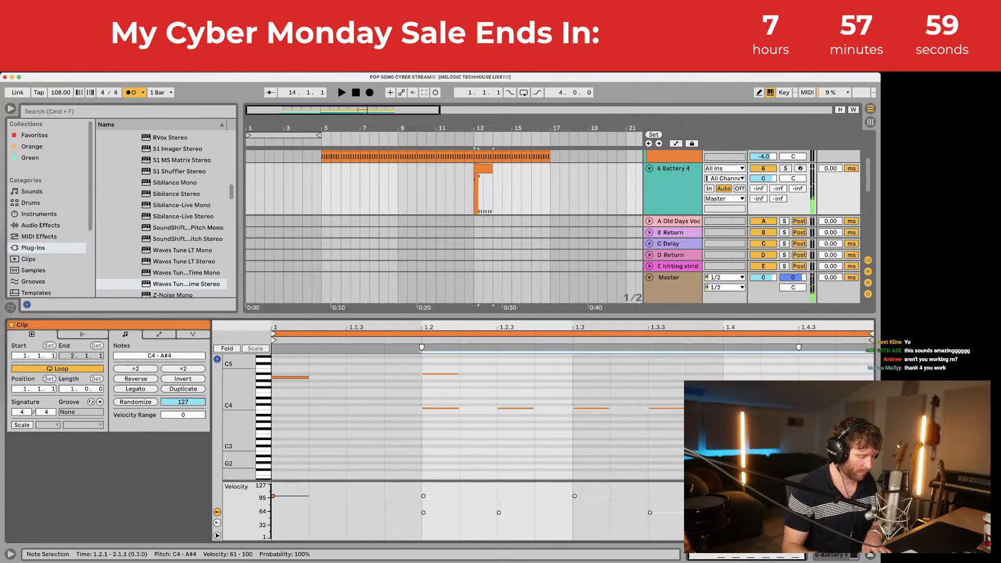
{"action": "key", "text": "BackSpace"}
{"action": "double_click", "coordinate": [365, 377]}
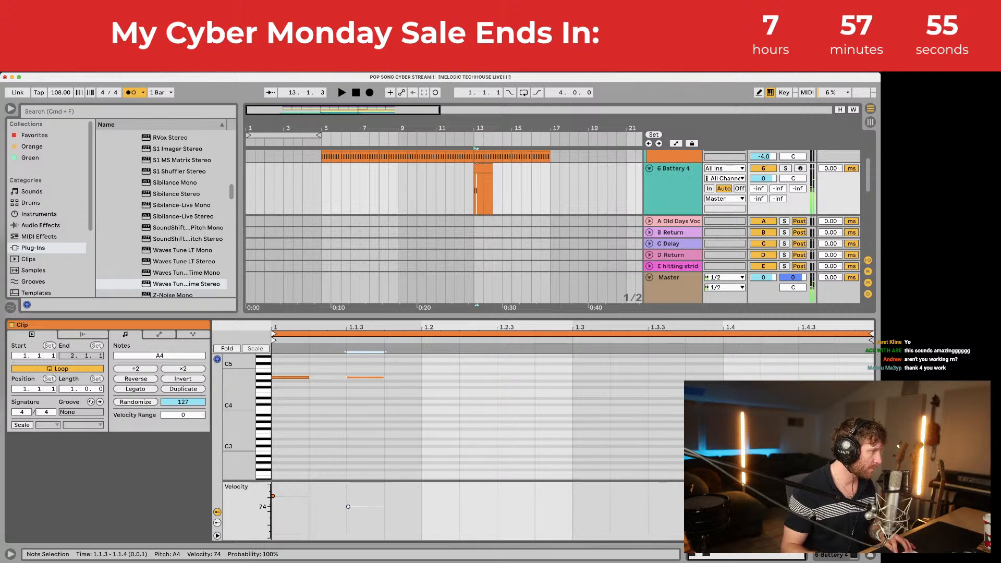
{"action": "key", "text": "super+a"}
{"action": "key", "text": "super+d"}
{"action": "key", "text": "super+d"}
{"action": "key", "text": "super+d"}
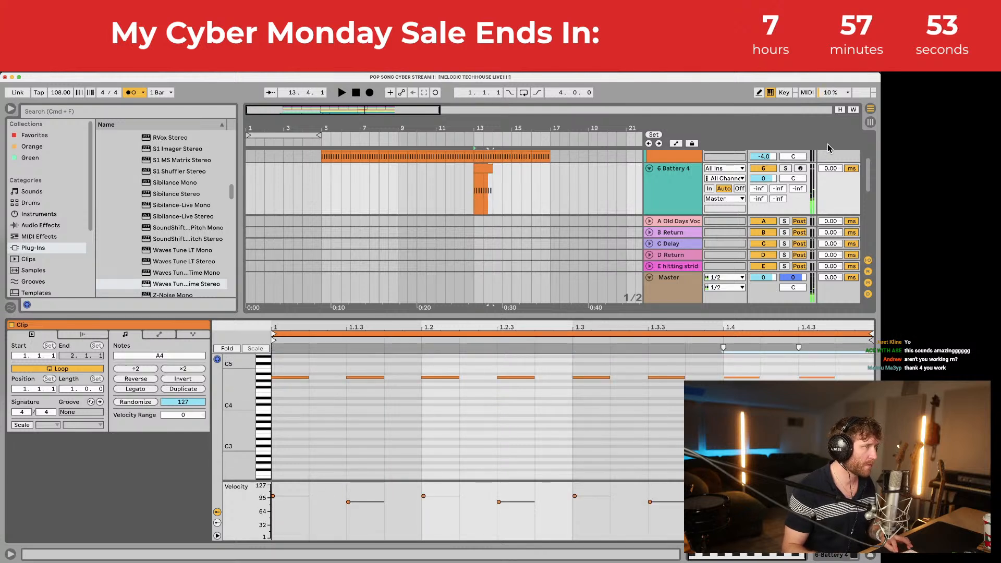
Step: Solo the Battery 4 and DRUMS tracks and audition the pattern from bar 13
{"action": "left_click", "coordinate": [787, 169]}
{"action": "key", "text": "space"}
{"action": "scroll", "coordinate": [787, 169], "scroll_direction": "up", "scroll_amount": 8}
{"action": "left_click", "coordinate": [786, 177]}
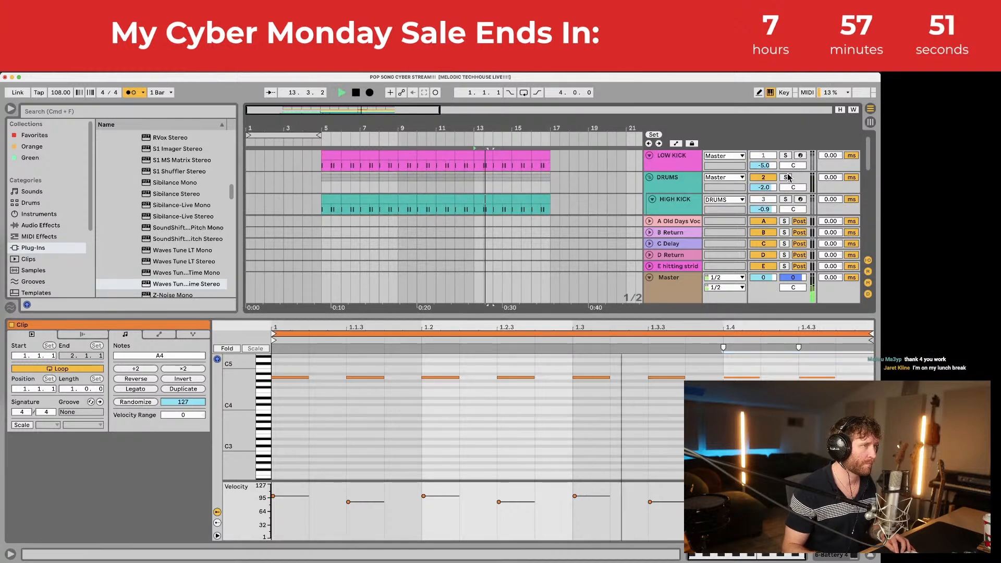
{"action": "scroll", "coordinate": [521, 187], "scroll_direction": "down", "scroll_amount": 5}
{"action": "key", "text": "space"}
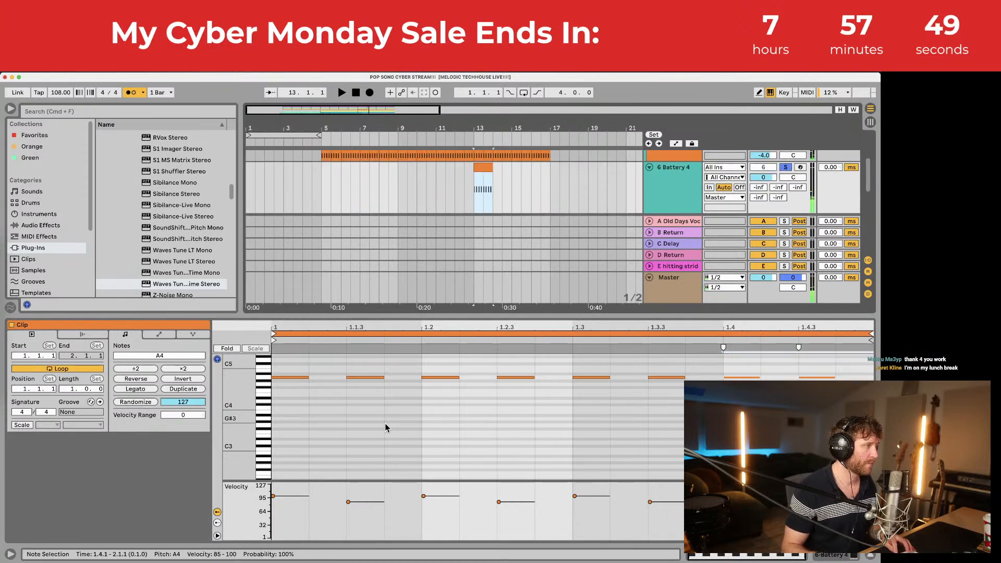
Step: Lower the velocity of the off-beat A4 notes at 1.1.3, 1.2.3 and 1.4.3
{"action": "left_click", "coordinate": [367, 378]}
{"action": "left_click", "coordinate": [515, 377], "text": "shift"}
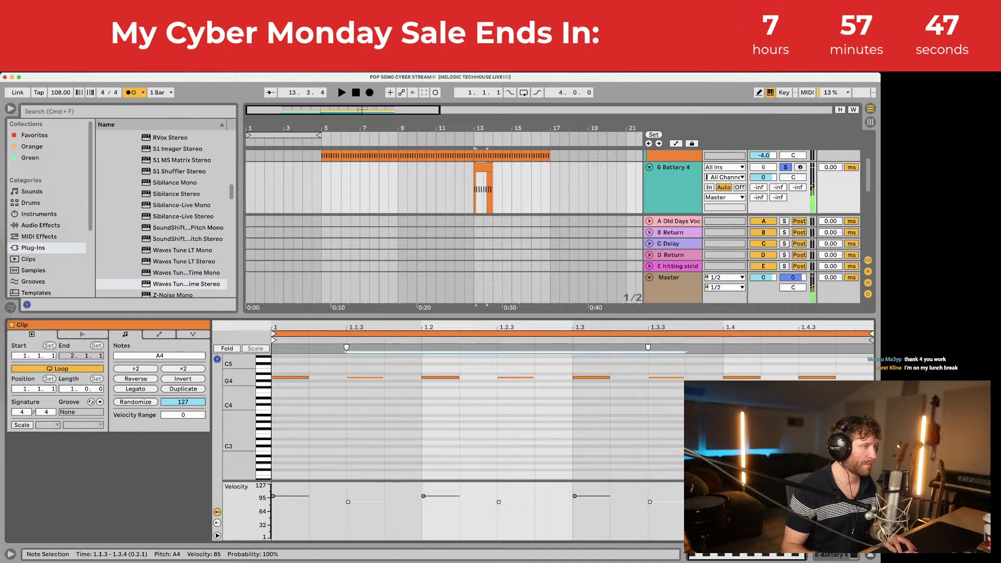
{"action": "left_click", "coordinate": [816, 377], "text": "shift"}
{"action": "key", "text": "space"}
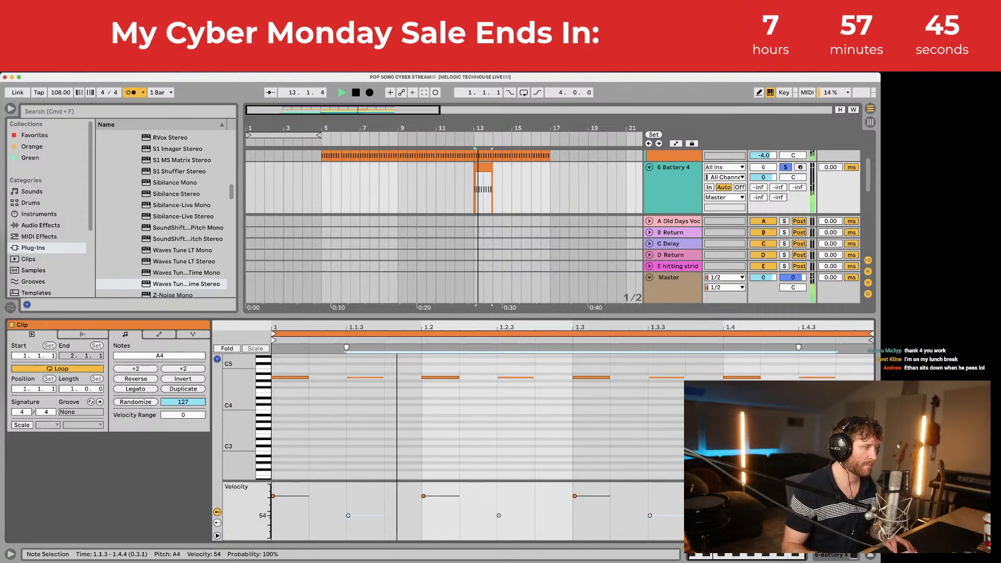
{"action": "left_click_drag", "start_coordinate": [801, 515], "coordinate": [800, 505]}
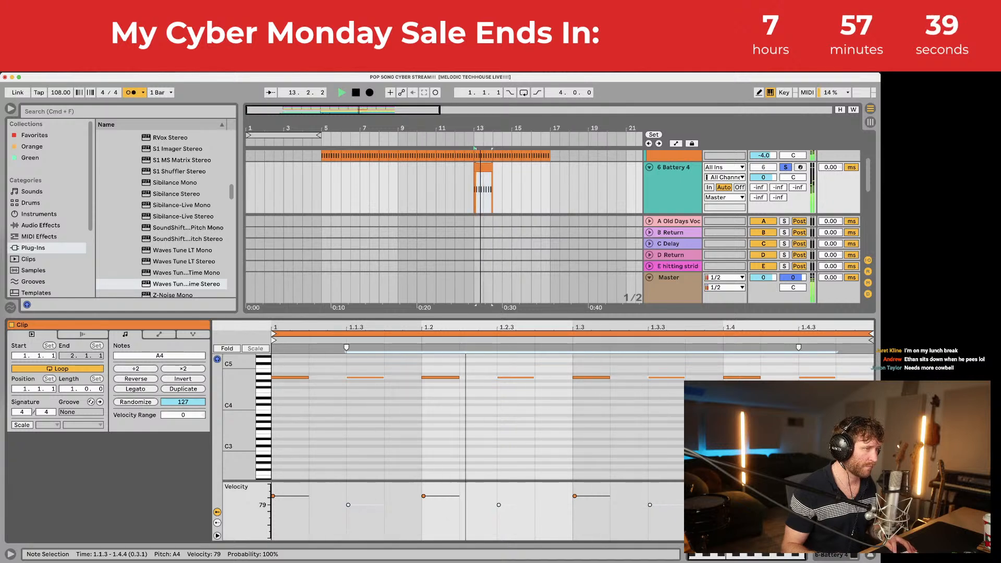
{"action": "left_click_drag", "start_coordinate": [800, 505], "coordinate": [800, 514]}
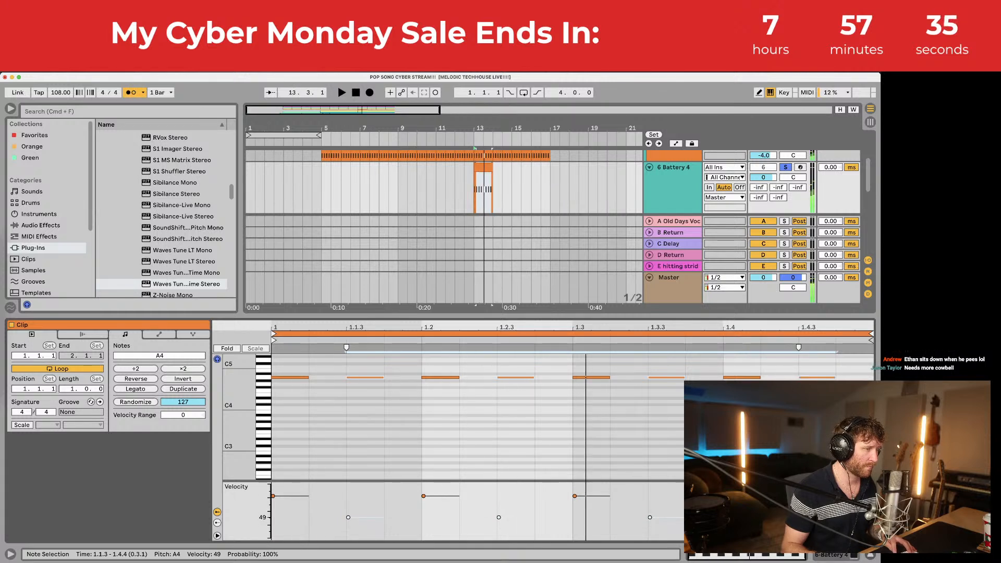
{"action": "key", "text": "space"}
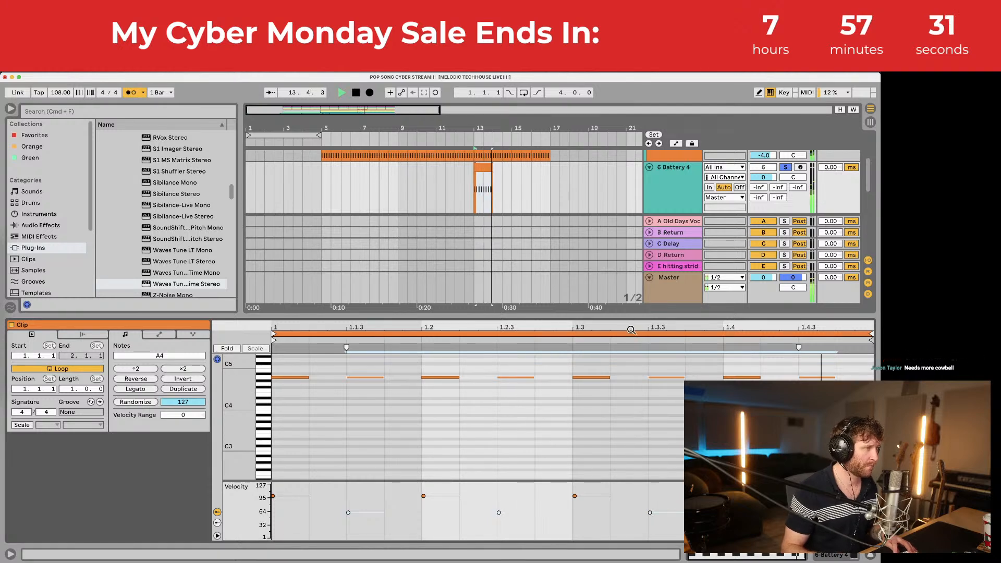
Step: Close the note editor and duplicate the bar-13 clip into the following bars
{"action": "key", "text": "super+alt+l"}
{"action": "left_click", "coordinate": [480, 167]}
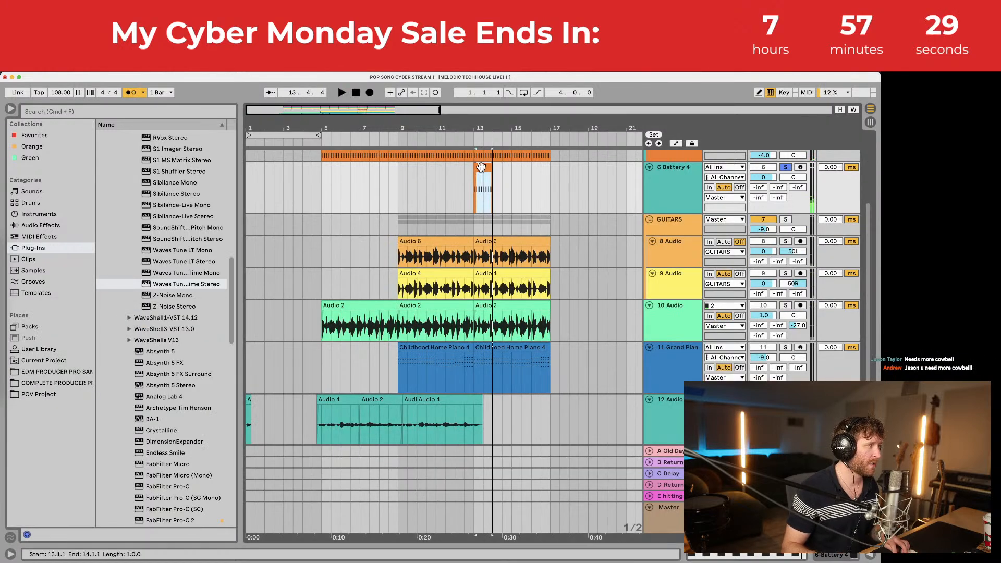
{"action": "key", "text": "super+d"}
{"action": "key", "text": "super+d"}
{"action": "key", "text": "super+d"}
Step: Extend the drum clip to bar 16, solo LOW KICK, and save the set
{"action": "left_click", "coordinate": [464, 184]}
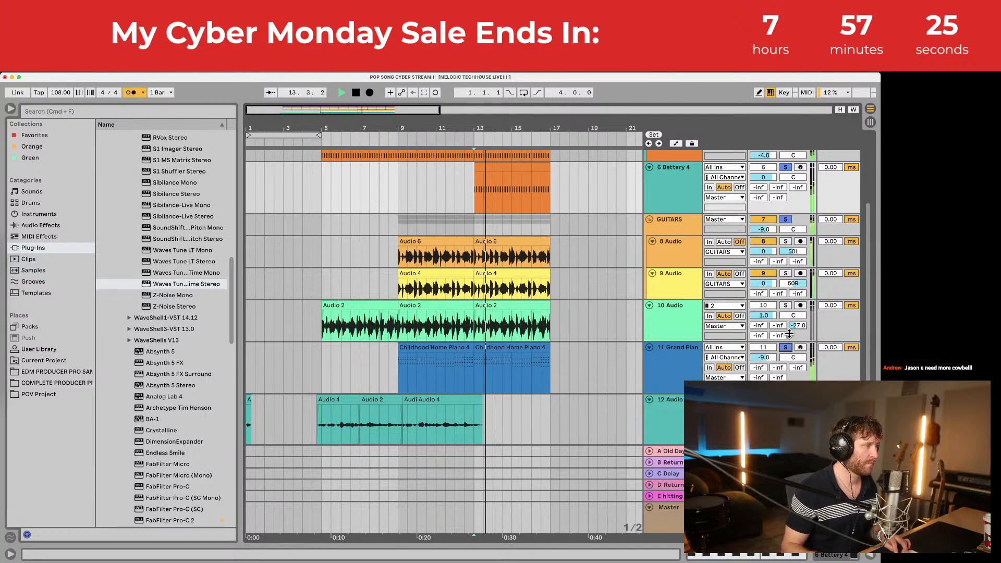
{"action": "scroll", "coordinate": [788, 179], "scroll_direction": "up", "scroll_amount": 4}
{"action": "left_click", "coordinate": [786, 155]}
{"action": "scroll", "coordinate": [777, 219], "scroll_direction": "down", "scroll_amount": 5}
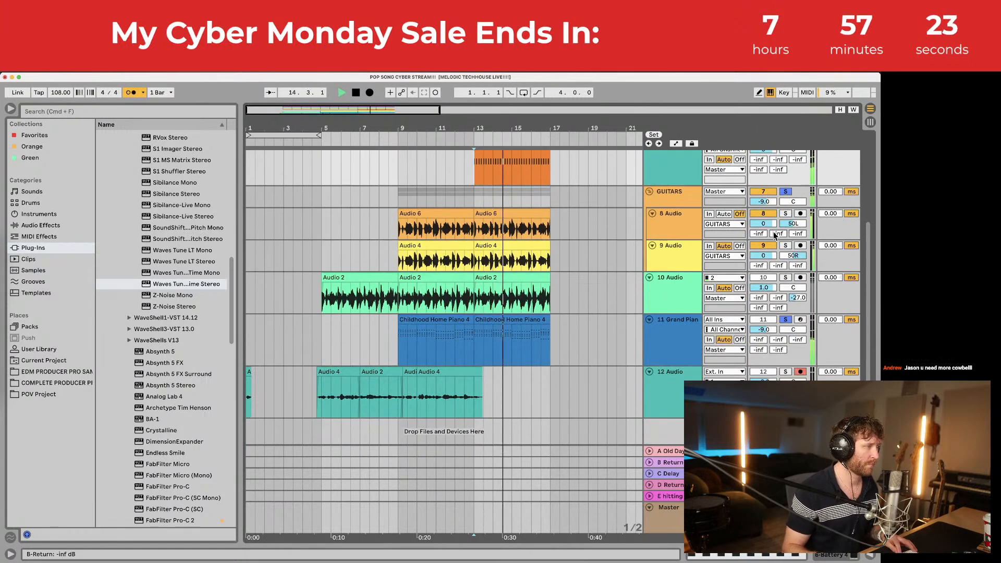
{"action": "scroll", "coordinate": [772, 239], "scroll_direction": "up", "scroll_amount": 5}
{"action": "scroll", "coordinate": [769, 243], "scroll_direction": "down", "scroll_amount": 5}
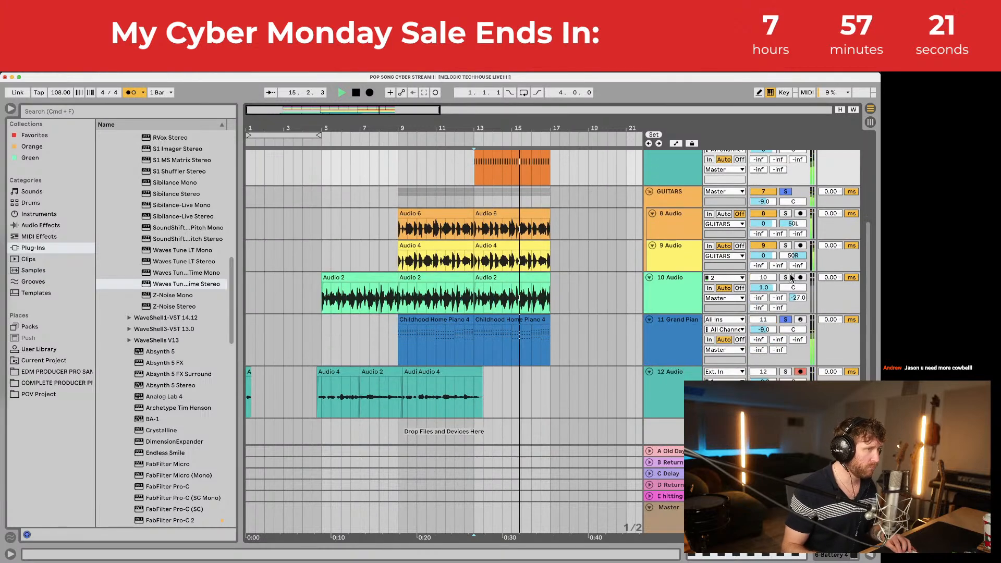
{"action": "left_click", "coordinate": [505, 320]}
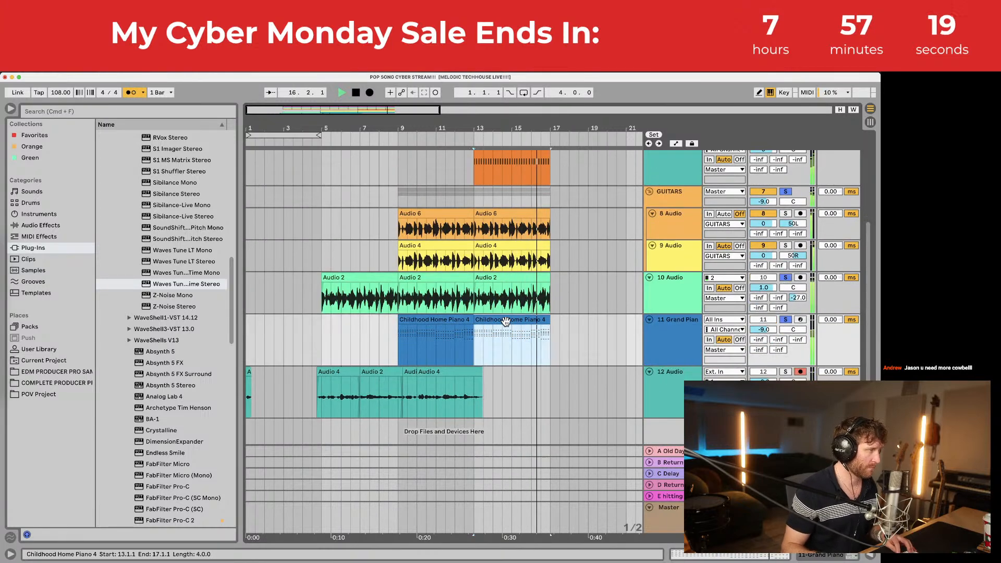
{"action": "key", "text": "super+s"}
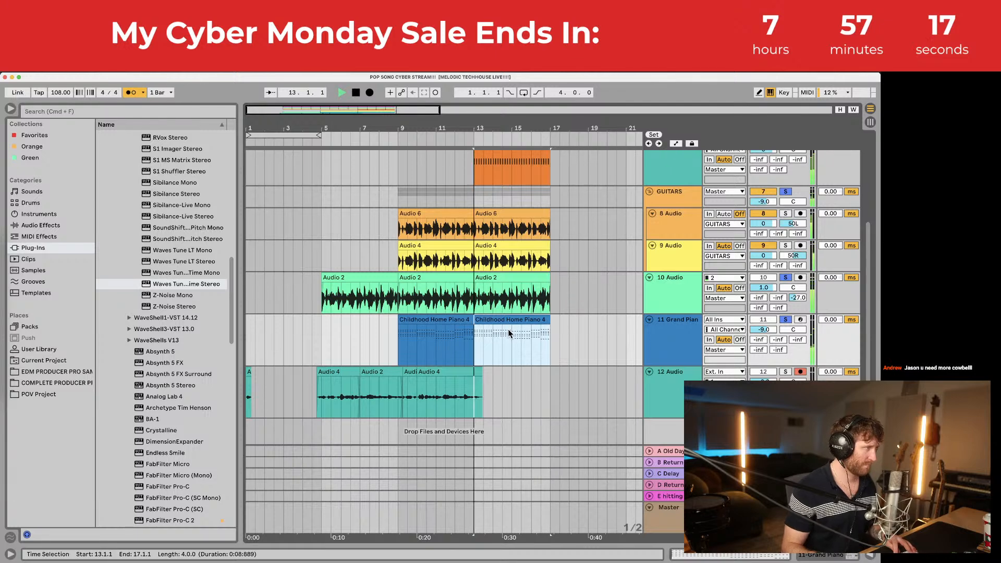
Step: Delete the bar-13 notes at 1.1.3, 1.3.3 and 1.4.3, leaving quarter-note A4 hits
{"action": "scroll", "coordinate": [507, 331], "scroll_direction": "up", "scroll_amount": 3}
{"action": "scroll", "coordinate": [511, 333], "scroll_direction": "up", "scroll_amount": 3}
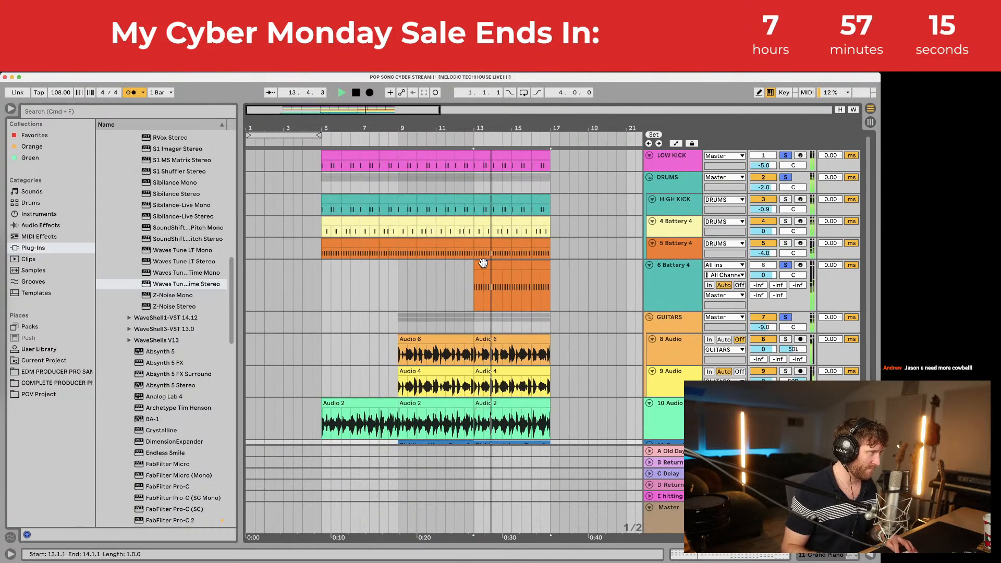
{"action": "double_click", "coordinate": [483, 266]}
{"action": "double_click", "coordinate": [351, 376]}
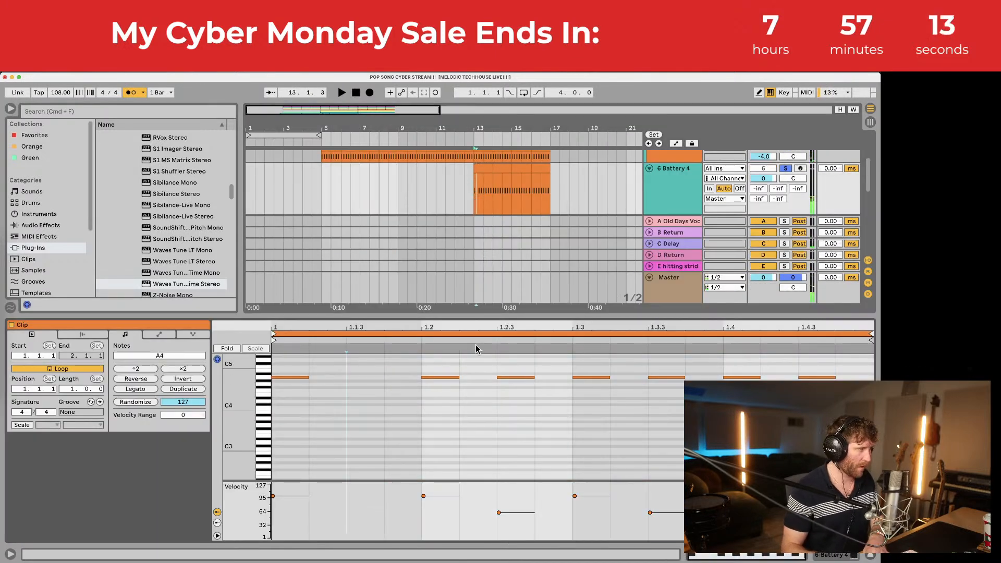
{"action": "double_click", "coordinate": [666, 377]}
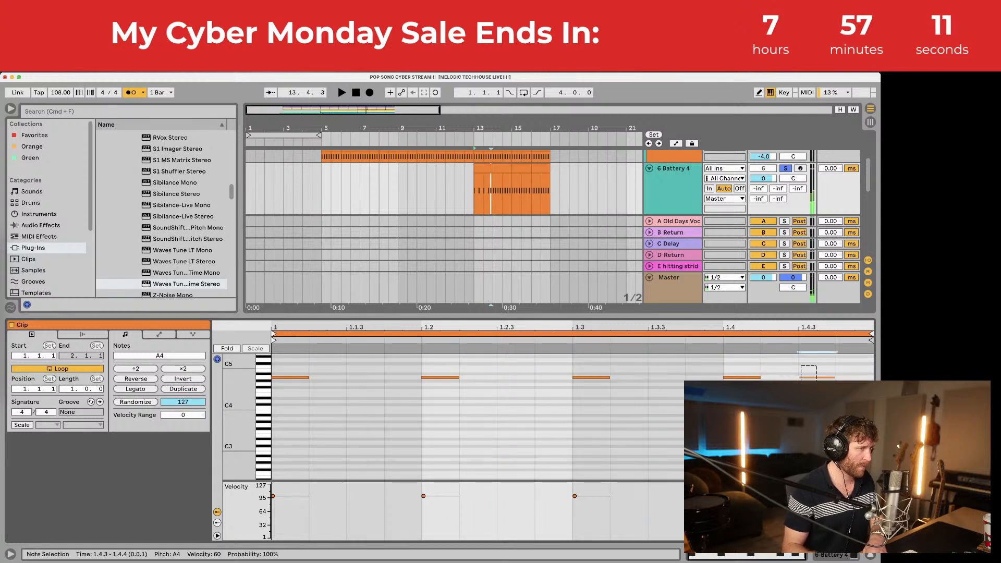
{"action": "double_click", "coordinate": [817, 377]}
Step: Repeat the thinned bar-13 pattern through bar 16 and close the clip editor
{"action": "left_click", "coordinate": [483, 167]}
{"action": "key", "text": "space"}
{"action": "key", "text": "super+d"}
{"action": "key", "text": "super+d"}
{"action": "key", "text": "super+d"}
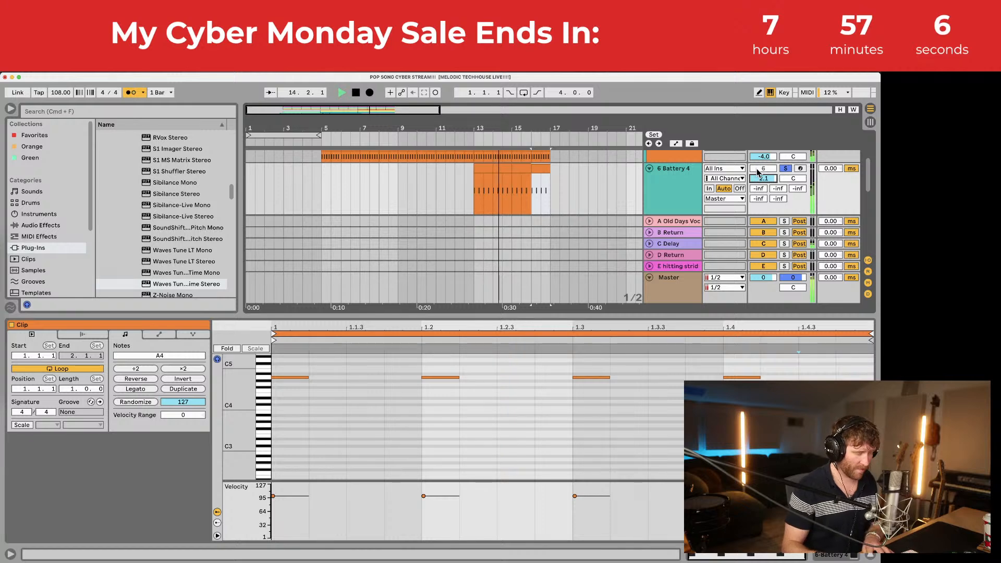
{"action": "key", "text": "super+alt+l"}
{"action": "scroll", "coordinate": [652, 264], "scroll_direction": "up", "scroll_amount": 4}
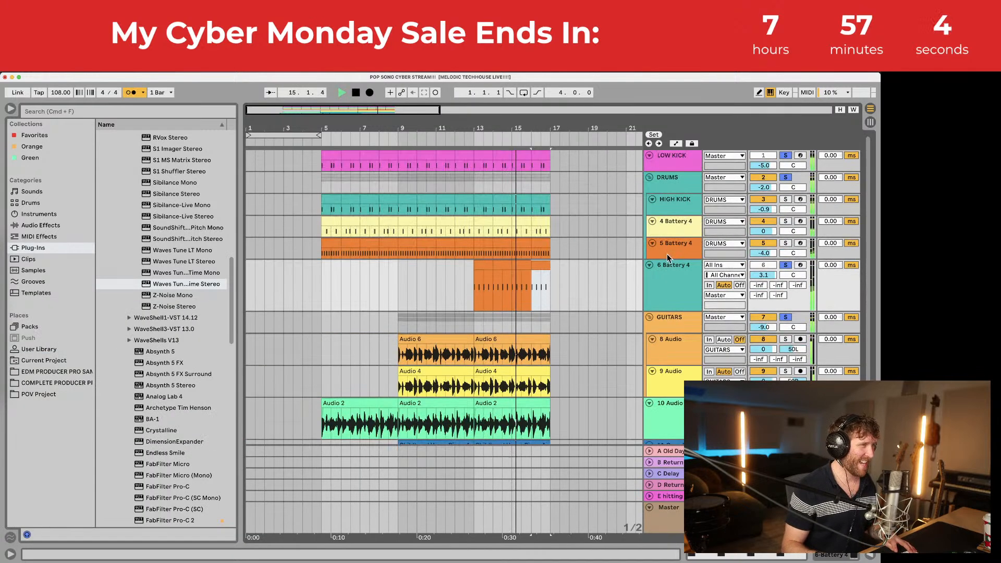
{"action": "key", "text": "space"}
Step: Insert a new audio track below 6 Battery 4 and set playback start at bar 9
{"action": "left_click", "coordinate": [674, 269]}
{"action": "key", "text": "super+t"}
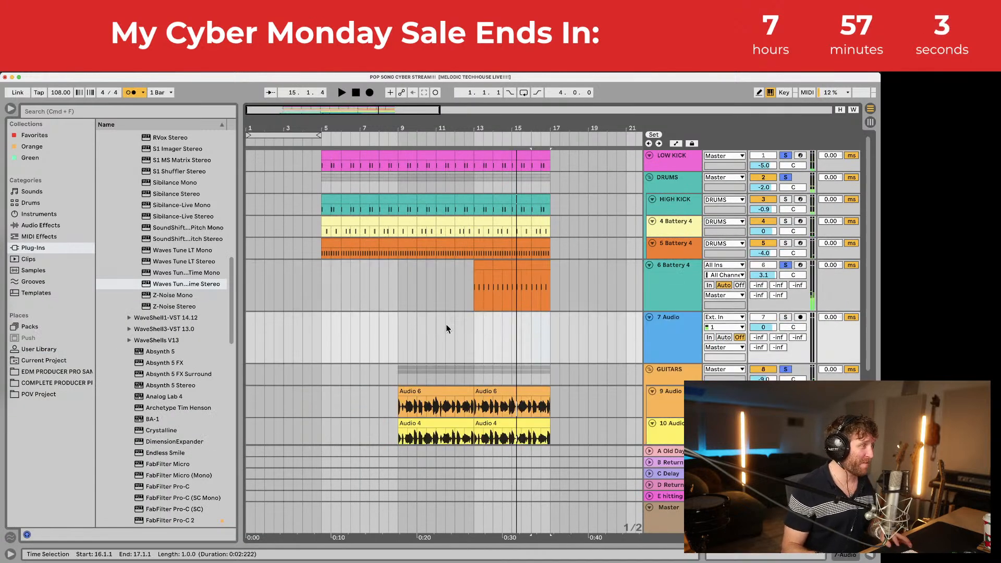
{"action": "left_click", "coordinate": [401, 333]}
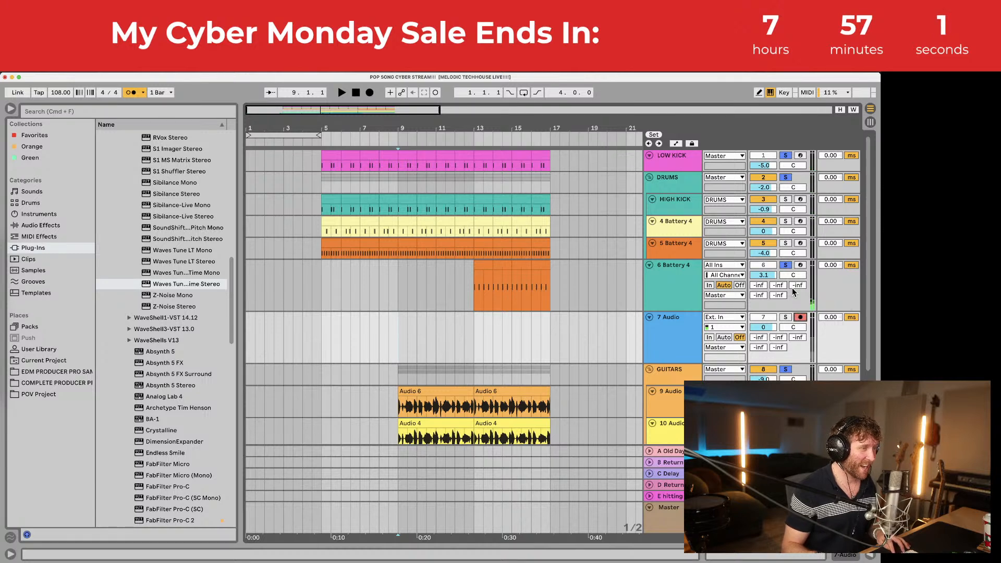
Step: Record an audio take on 7 Audio from bar 9, spanning roughly bars 11–17
{"action": "left_click", "coordinate": [785, 266]}
{"action": "left_click", "coordinate": [785, 265]}
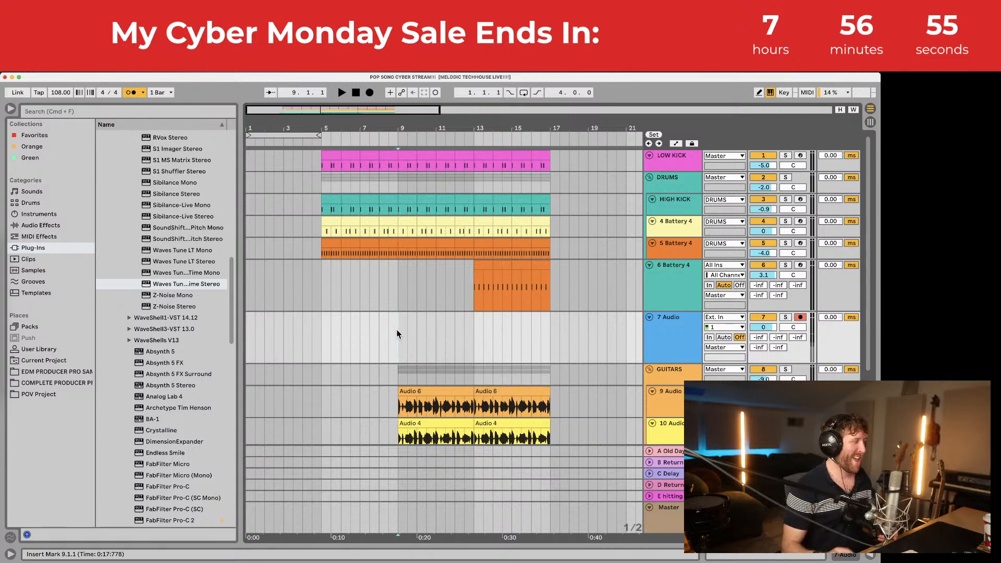
{"action": "key", "text": "space"}
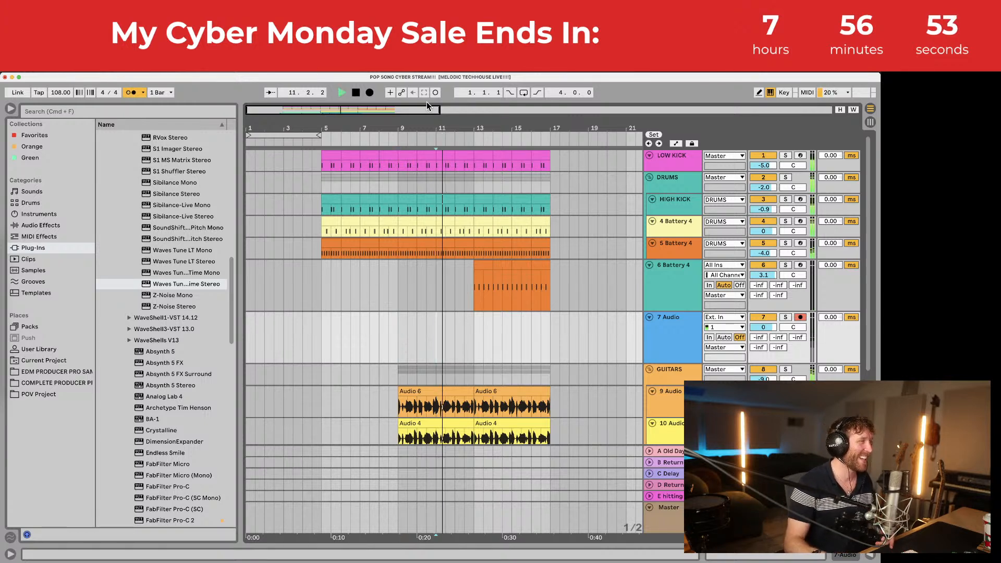
{"action": "left_click", "coordinate": [369, 93]}
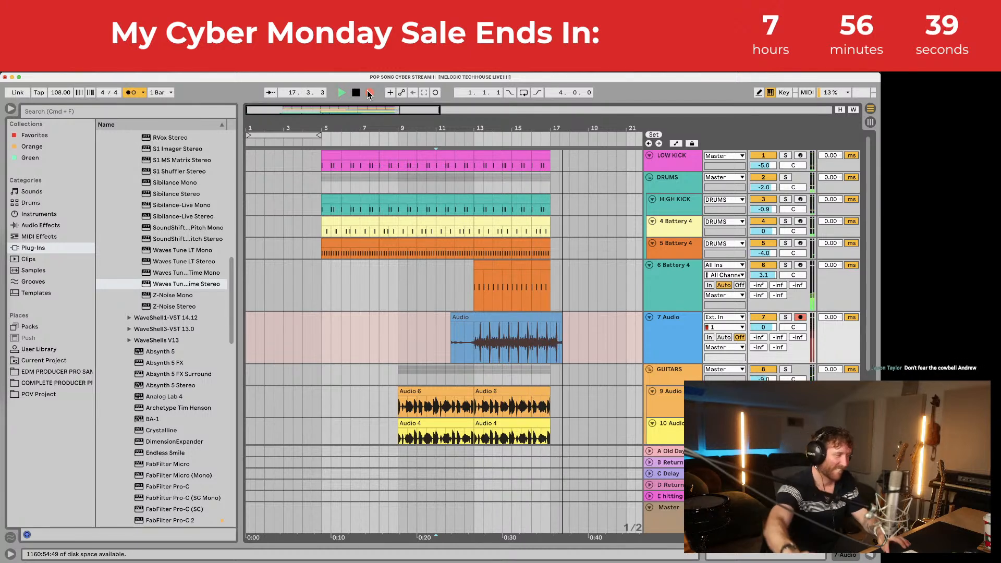
{"action": "key", "text": "space"}
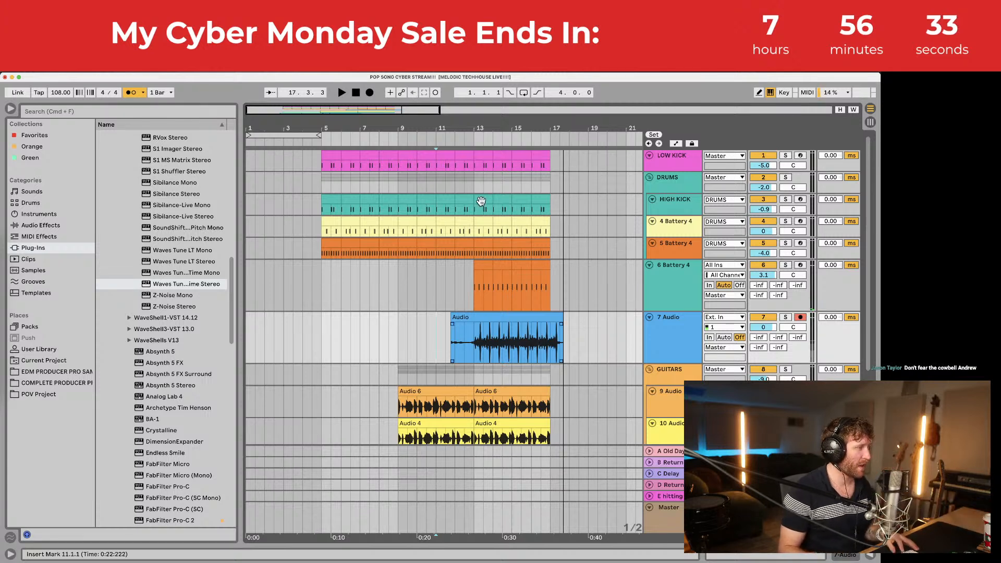
Step: Align the take's hit to 13.2 and trim the clip to bars 13–17
{"action": "left_click_drag", "start_coordinate": [474, 125], "coordinate": [479, 131]}
{"action": "scroll", "coordinate": [572, 366], "scroll_direction": "right", "scroll_amount": 5}
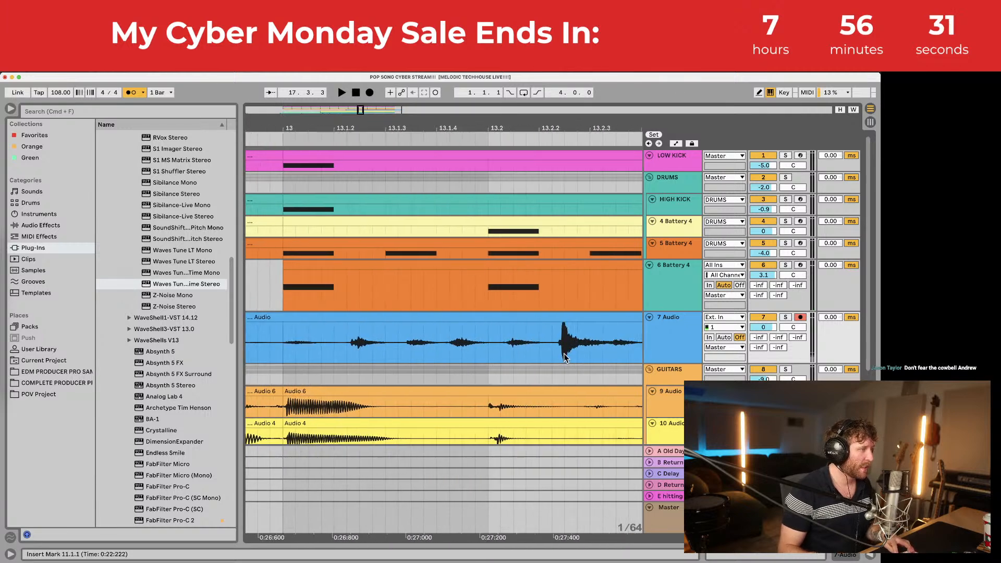
{"action": "left_click_drag", "start_coordinate": [521, 315], "coordinate": [448, 324]}
{"action": "key", "text": "space"}
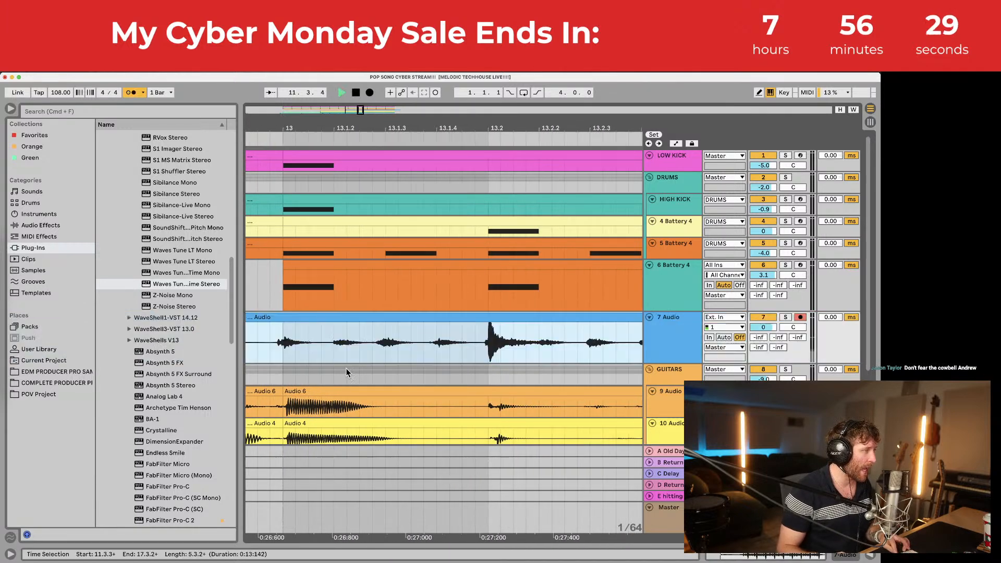
{"action": "left_click", "coordinate": [279, 345]}
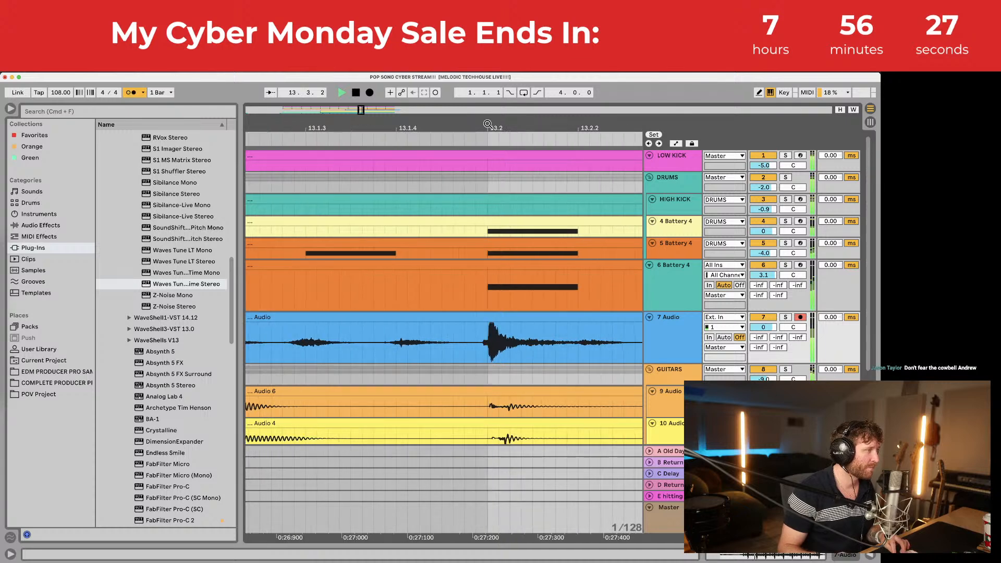
{"action": "scroll", "coordinate": [500, 305], "scroll_direction": "up", "scroll_amount": 2}
{"action": "left_click_drag", "start_coordinate": [490, 316], "coordinate": [496, 323]}
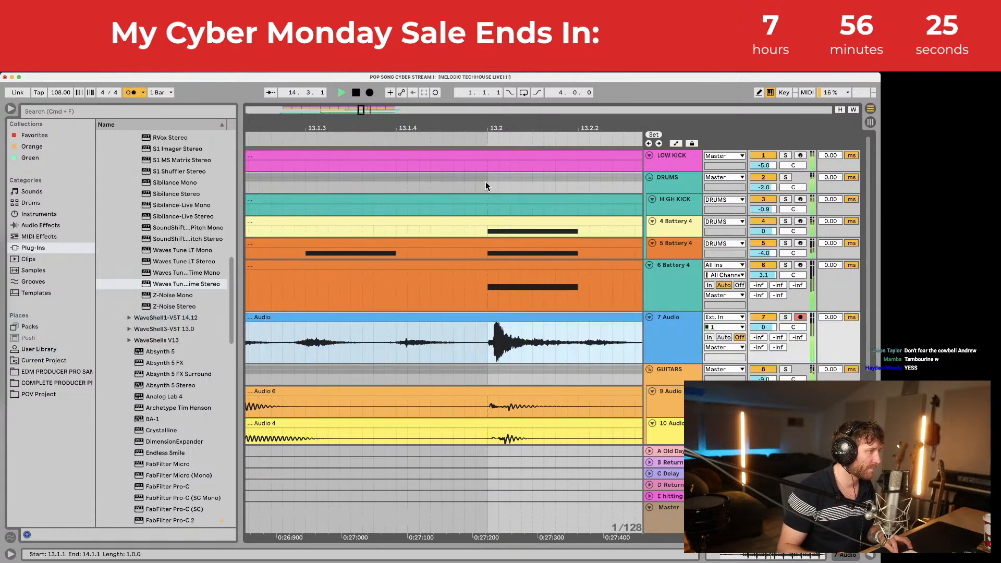
{"action": "scroll", "coordinate": [474, 318], "scroll_direction": "down", "scroll_amount": 10}
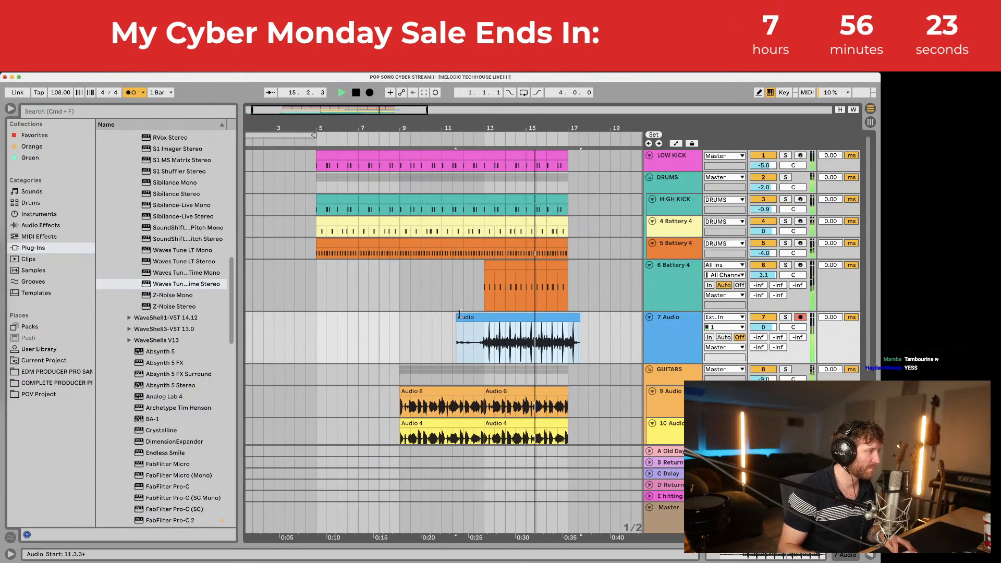
{"action": "left_click_drag", "start_coordinate": [474, 318], "coordinate": [484, 317]}
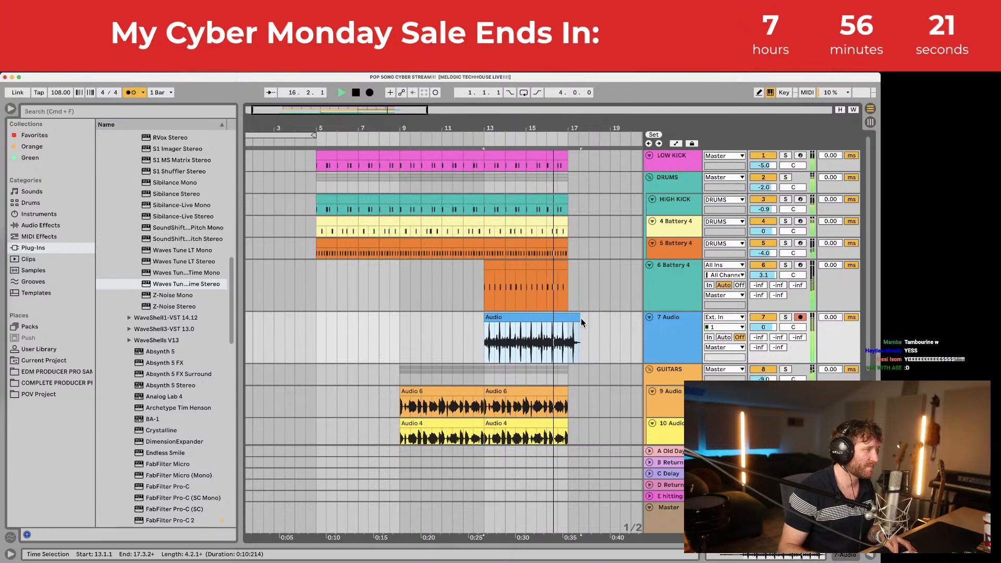
{"action": "left_click_drag", "start_coordinate": [571, 317], "coordinate": [567, 317]}
{"action": "key", "text": "space"}
Step: Set track 7's volume to -6.0 dB, solo it, and play from bar 13
{"action": "left_click", "coordinate": [677, 321]}
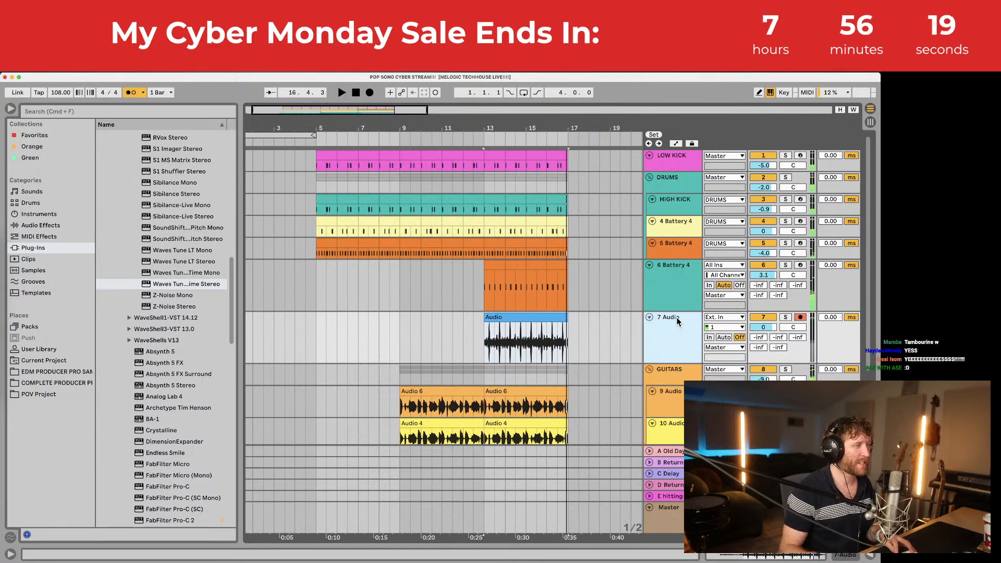
{"action": "left_click", "coordinate": [759, 328]}
{"action": "key", "text": "Down"}
{"action": "key", "text": "Down"}
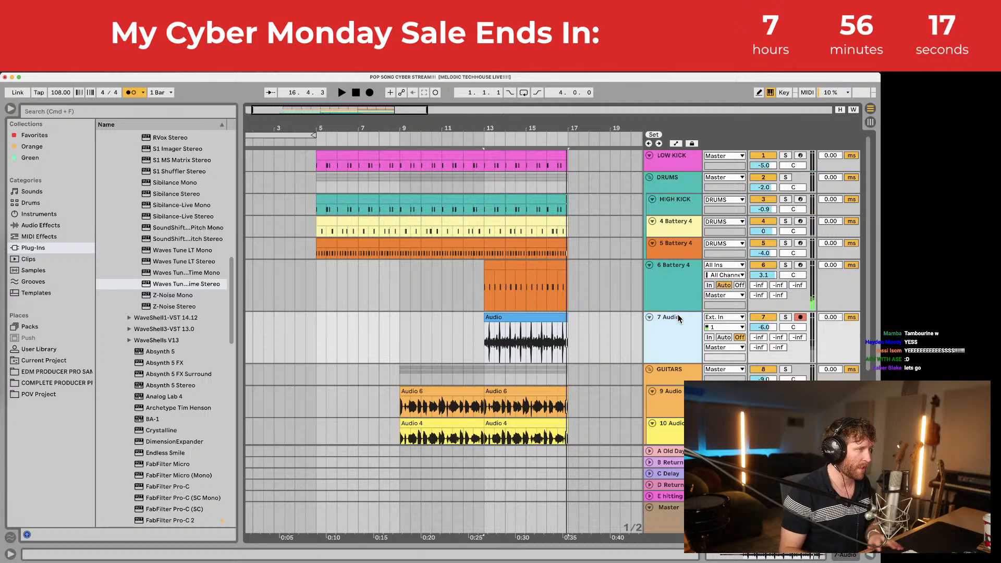
{"action": "double_click", "coordinate": [679, 319]}
{"action": "left_click", "coordinate": [785, 278]}
{"action": "key", "text": "space"}
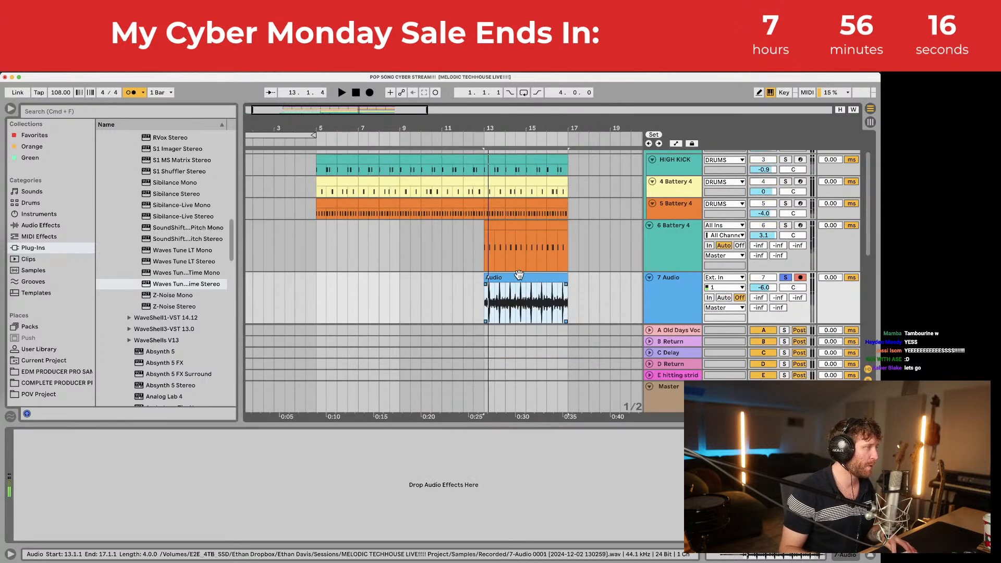
{"action": "left_click", "coordinate": [37, 226]}
Step: Add the Drums Room reverb preset to track 7 and lower its Dry/Wet to 21%
{"action": "scroll", "coordinate": [173, 261], "scroll_direction": "down", "scroll_amount": 10}
{"action": "left_click_drag", "start_coordinate": [231, 262], "coordinate": [247, 410]}
{"action": "left_click", "coordinate": [101, 288]}
{"action": "scroll", "coordinate": [123, 300], "scroll_direction": "down", "scroll_amount": 1}
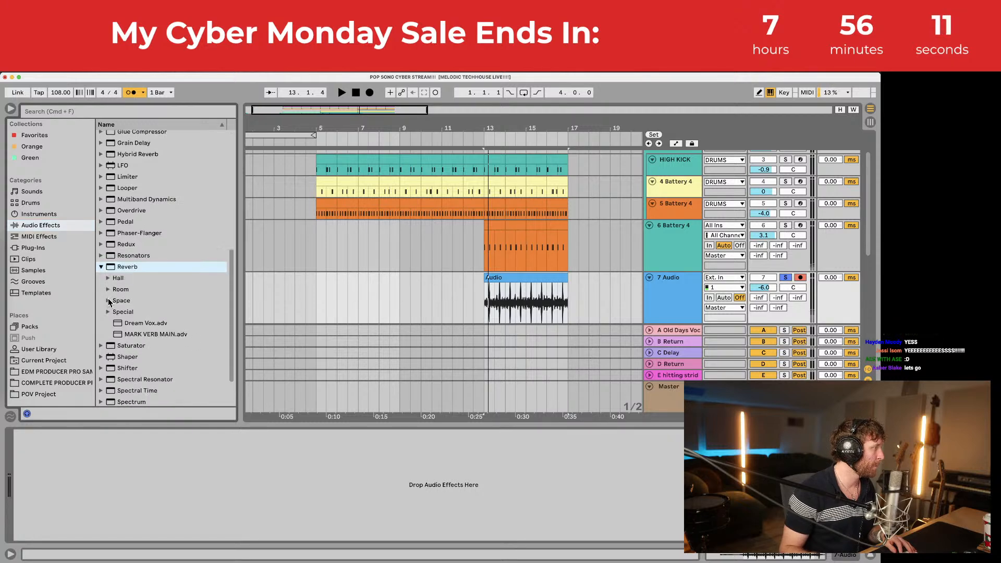
{"action": "left_click", "coordinate": [108, 289]}
{"action": "scroll", "coordinate": [159, 317], "scroll_direction": "down", "scroll_amount": 4}
{"action": "left_click", "coordinate": [160, 322]}
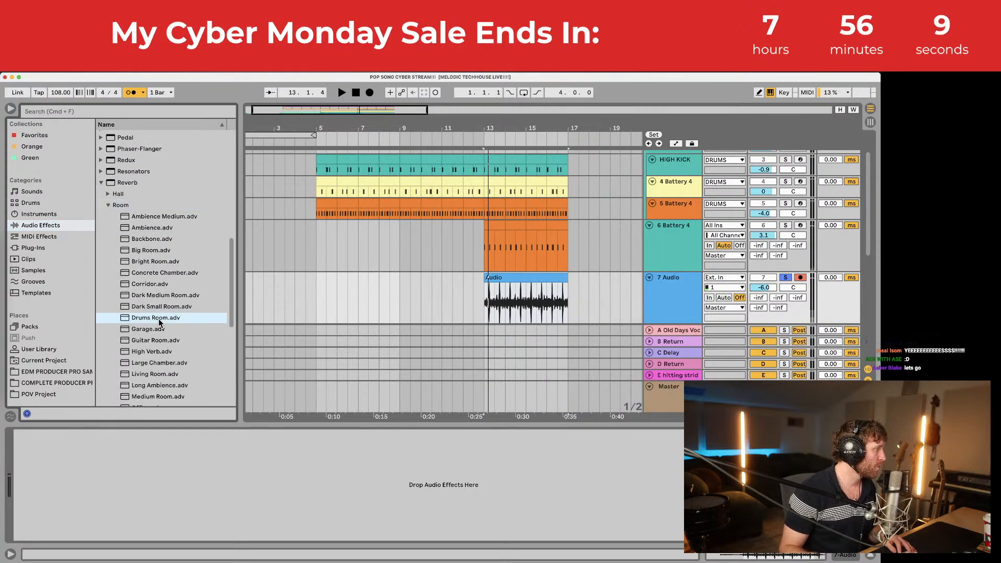
{"action": "left_click_drag", "start_coordinate": [186, 472], "coordinate": [187, 473]}
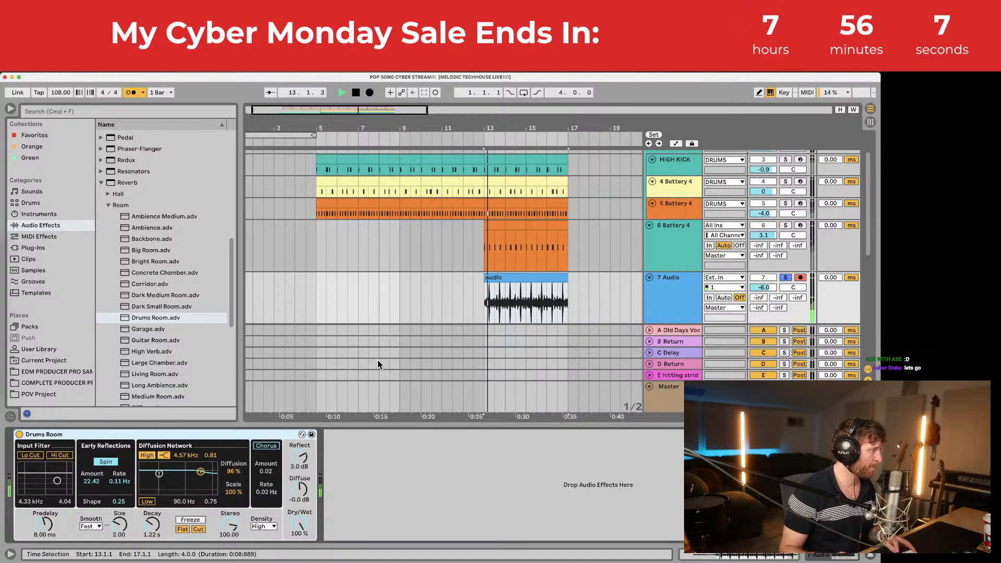
{"action": "key", "text": "space"}
{"action": "left_click_drag", "start_coordinate": [300, 522], "coordinate": [300, 528]}
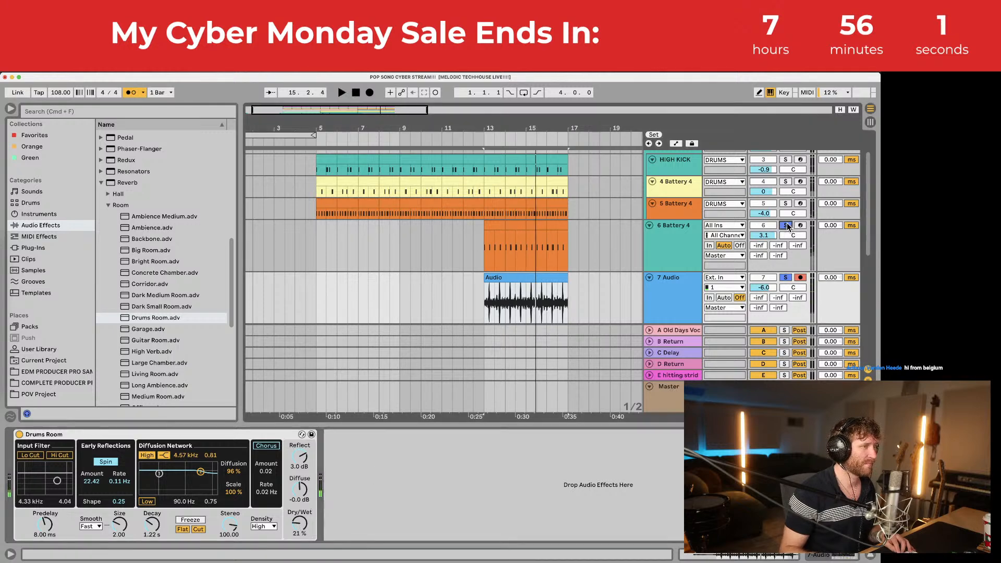
Step: Also solo 6 Battery 4, LOW KICK and DRUMS, then hide the device panel
{"action": "left_click", "coordinate": [785, 225]}
{"action": "scroll", "coordinate": [790, 219], "scroll_direction": "up", "scroll_amount": 3}
{"action": "left_click", "coordinate": [785, 155]}
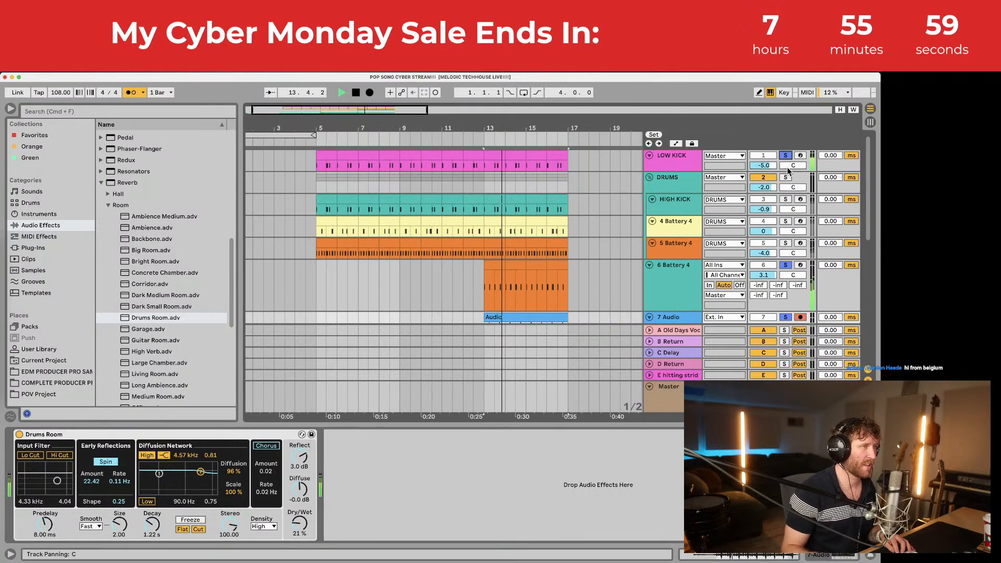
{"action": "left_click", "coordinate": [785, 177]}
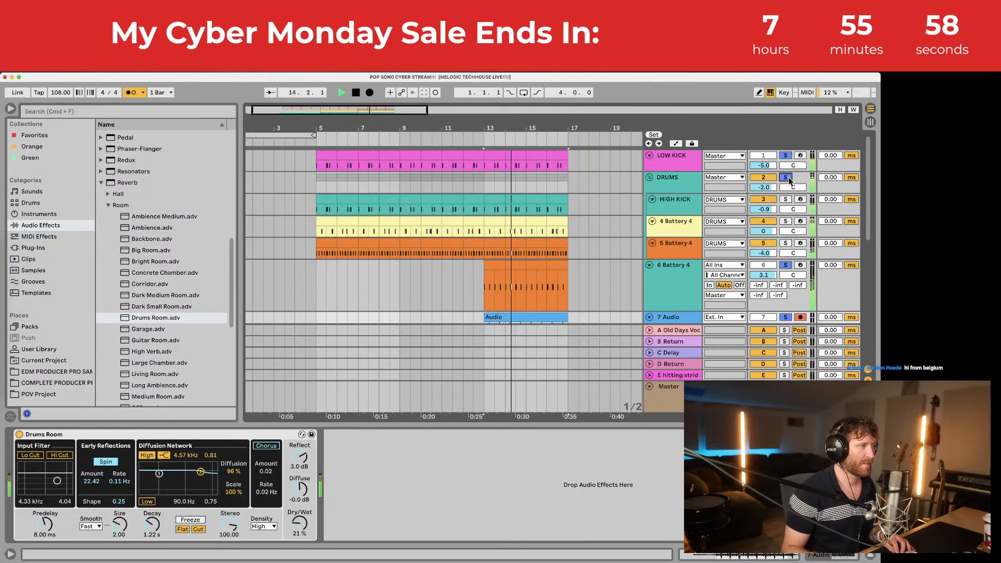
{"action": "left_click", "coordinate": [592, 425]}
{"action": "scroll", "coordinate": [528, 284], "scroll_direction": "down", "scroll_amount": 3}
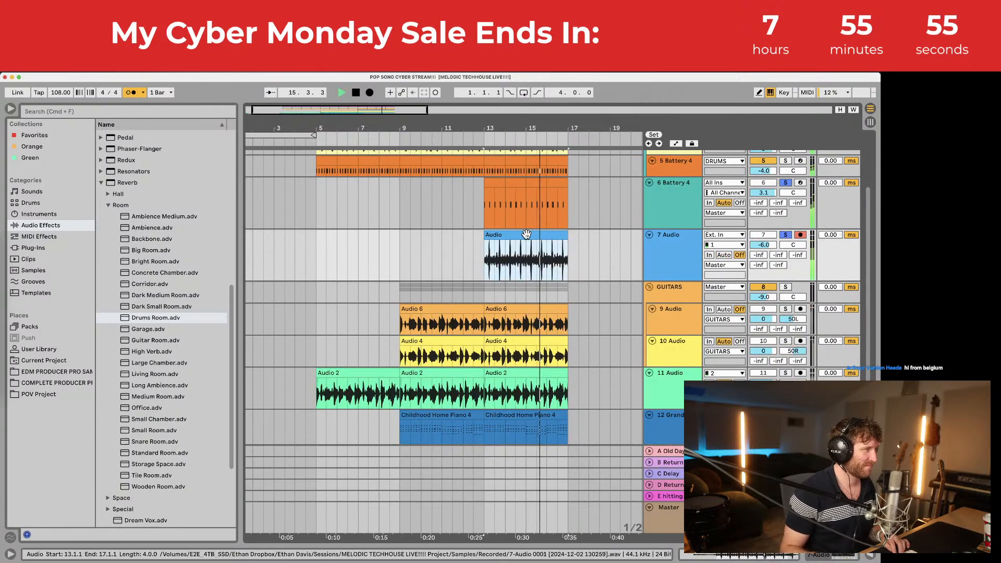
Step: Paste a copy of the track 7 take at bars 5–9 and unsolo track 7
{"action": "key", "text": "space"}
{"action": "left_click", "coordinate": [315, 243]}
{"action": "key", "text": "super+v"}
{"action": "scroll", "coordinate": [354, 257], "scroll_direction": "down", "scroll_amount": 3}
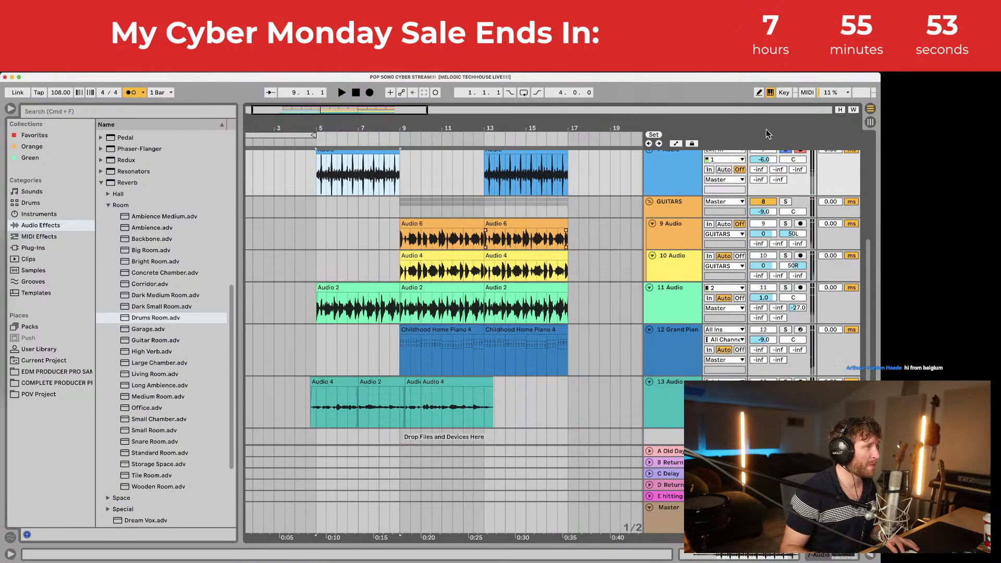
{"action": "left_click", "coordinate": [786, 150]}
Step: Save the set and play it back from 4.3.1
{"action": "left_click", "coordinate": [306, 290]}
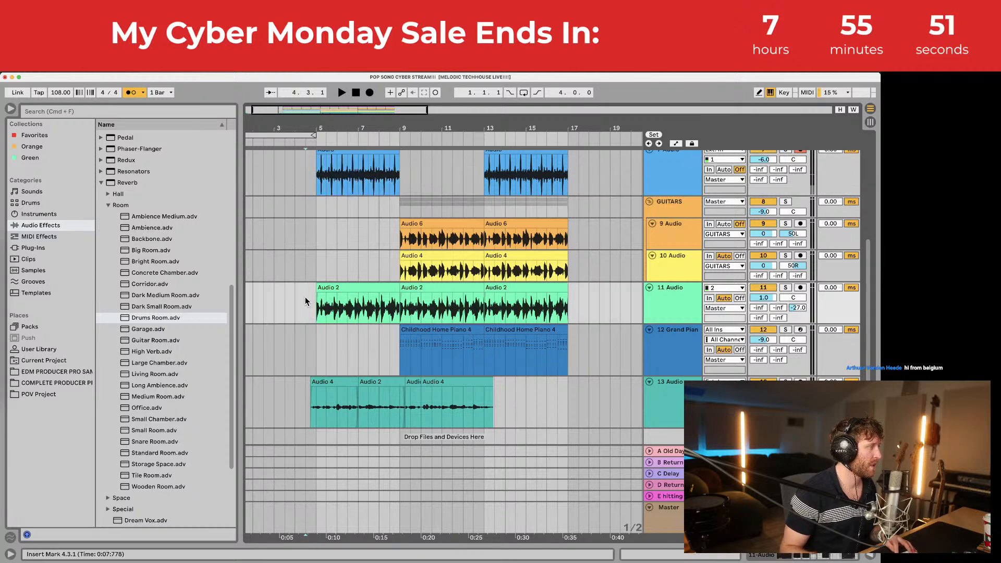
{"action": "key", "text": "super+s"}
{"action": "key", "text": "space"}
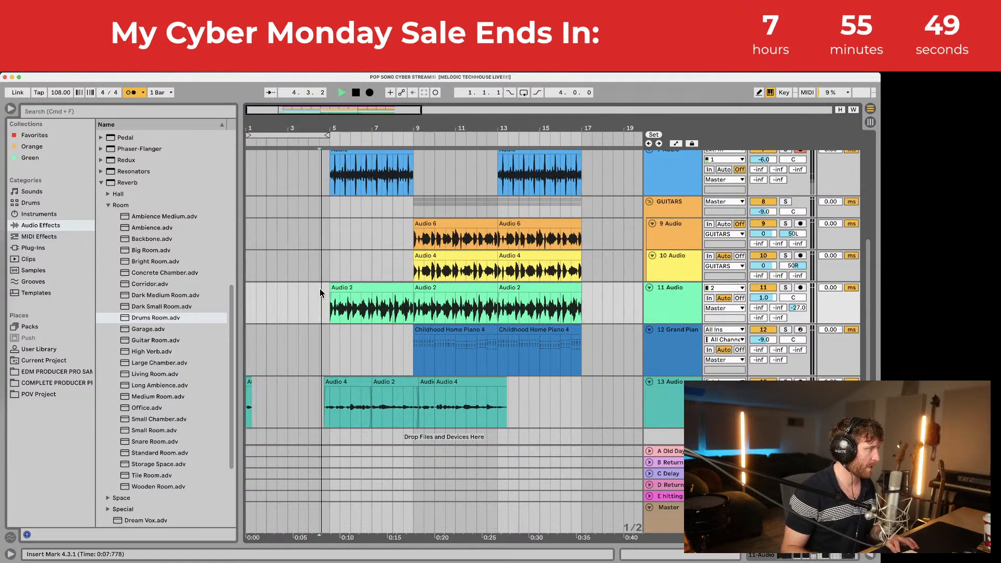
{"action": "scroll", "coordinate": [323, 282], "scroll_direction": "up", "scroll_amount": 5}
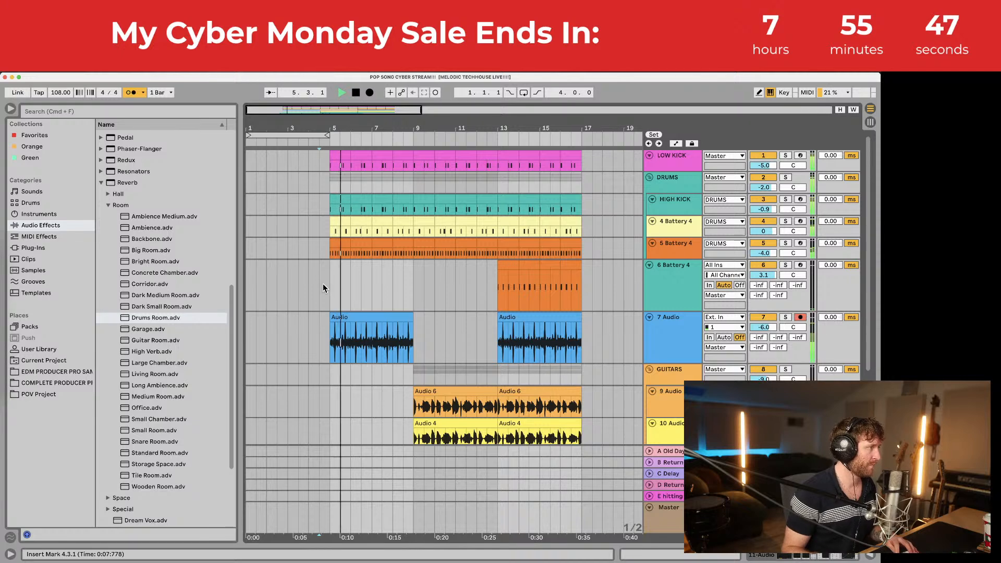
{"action": "scroll", "coordinate": [323, 284], "scroll_direction": "down", "scroll_amount": 2}
{"action": "scroll", "coordinate": [323, 283], "scroll_direction": "up", "scroll_amount": 2}
{"action": "scroll", "coordinate": [325, 285], "scroll_direction": "down", "scroll_amount": 3}
{"action": "scroll", "coordinate": [328, 286], "scroll_direction": "up", "scroll_amount": 3}
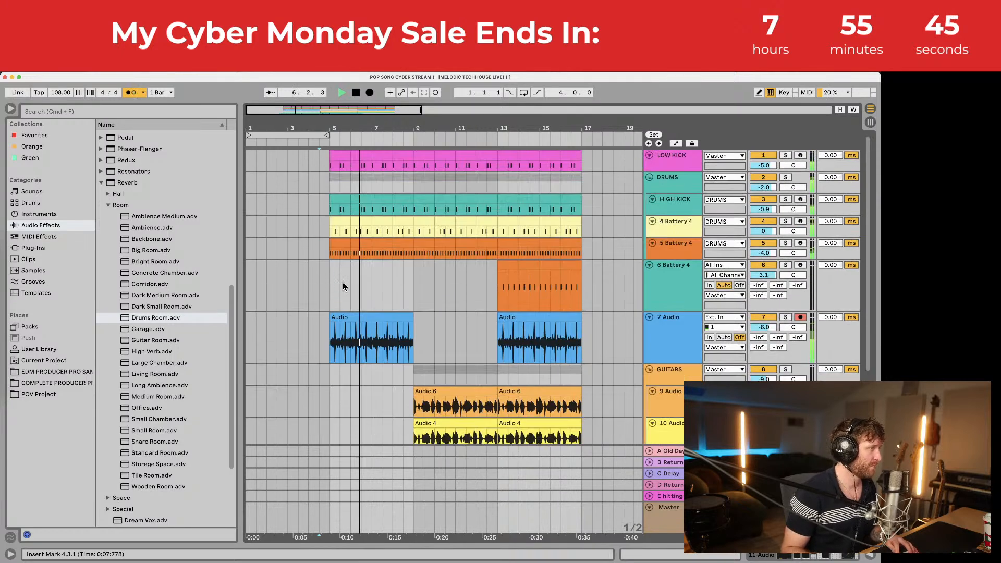
Step: Copy four bars of the drum tracks and paste them into bars 1–5
{"action": "left_click_drag", "start_coordinate": [411, 257], "coordinate": [326, 137]}
{"action": "key", "text": "super+c"}
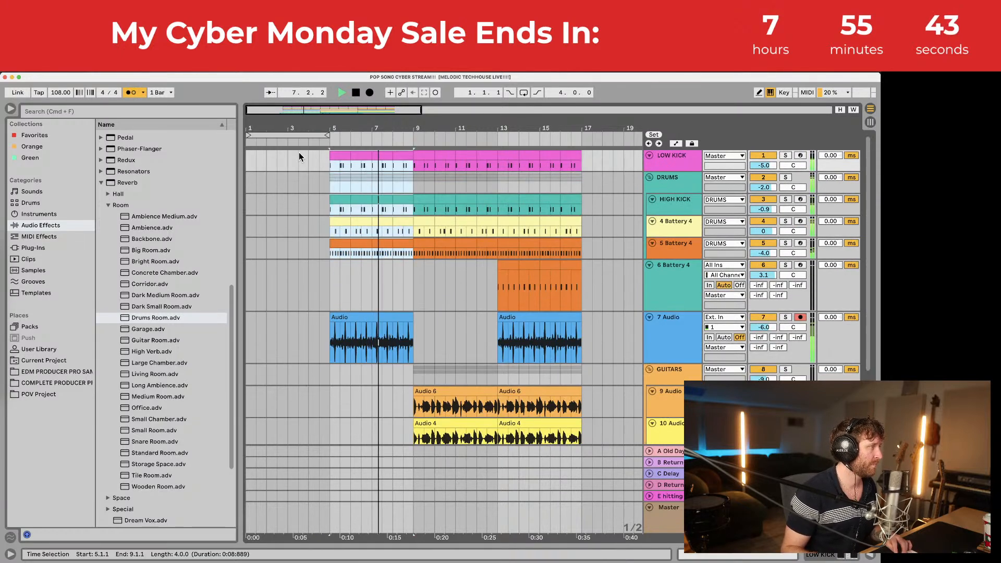
{"action": "left_click", "coordinate": [248, 153]}
{"action": "key", "text": "super+v"}
{"action": "scroll", "coordinate": [292, 198], "scroll_direction": "down", "scroll_amount": 2}
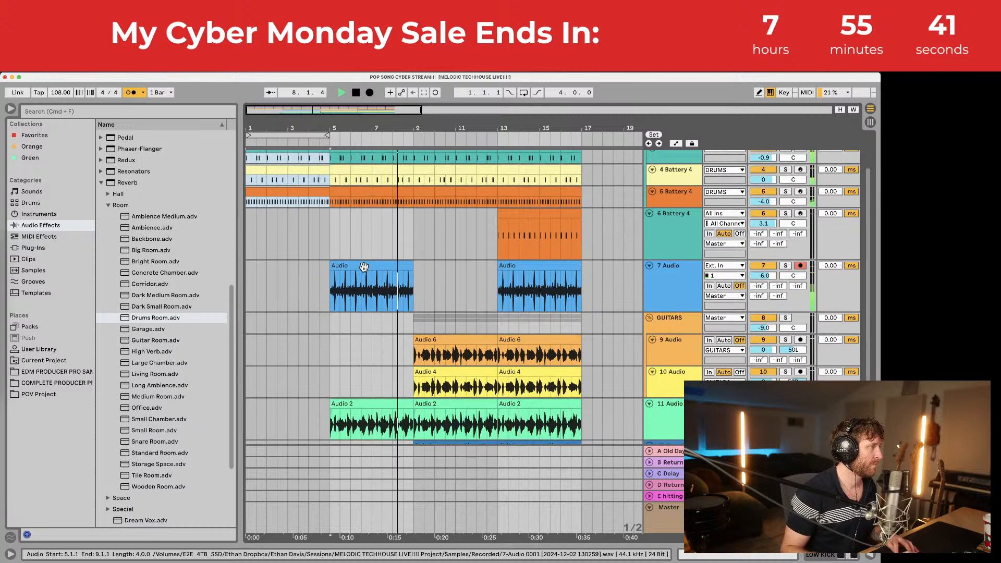
Step: Duplicate the track 7 Audio clip into bars 9–13 and delete the Childhood Home Piano 4 clip there
{"action": "left_click", "coordinate": [368, 268]}
{"action": "key", "text": "super+d"}
{"action": "left_click", "coordinate": [368, 267]}
{"action": "scroll", "coordinate": [369, 267], "scroll_direction": "down", "scroll_amount": 3}
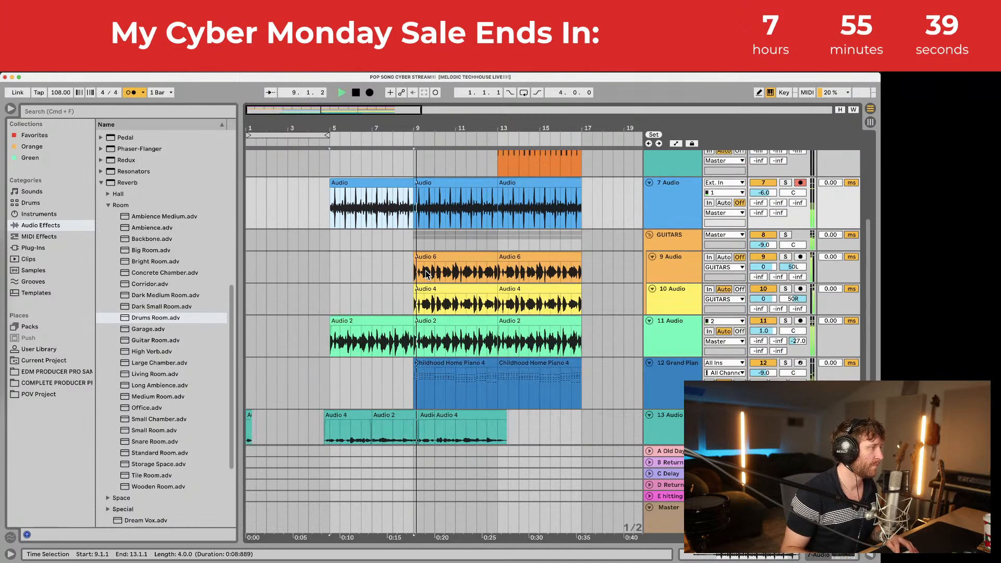
{"action": "left_click", "coordinate": [457, 367]}
{"action": "key", "text": "Delete"}
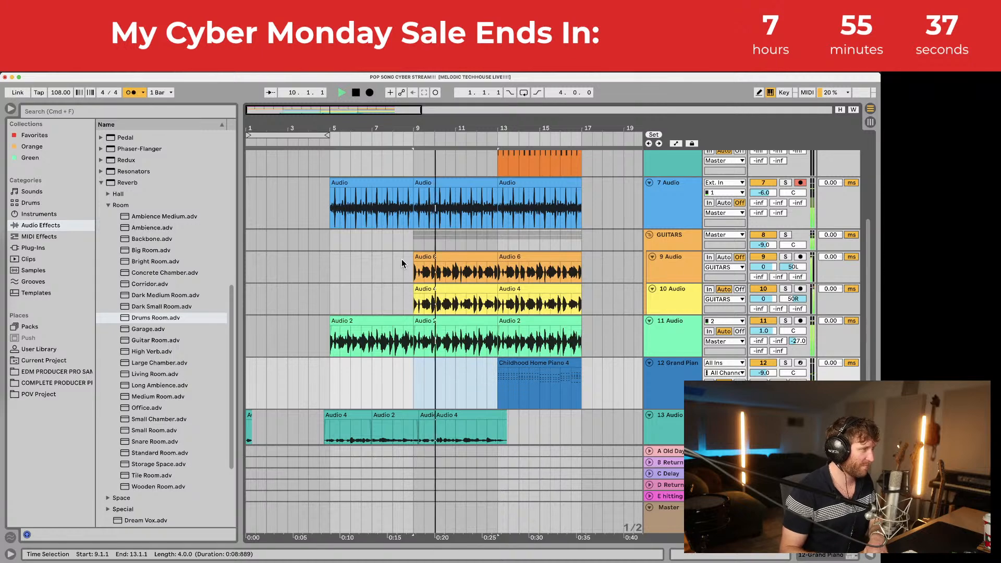
Step: Paste the bars 9–13 guitar clips into bars 5–9, then remove them again
{"action": "left_click_drag", "start_coordinate": [414, 264], "coordinate": [495, 298]}
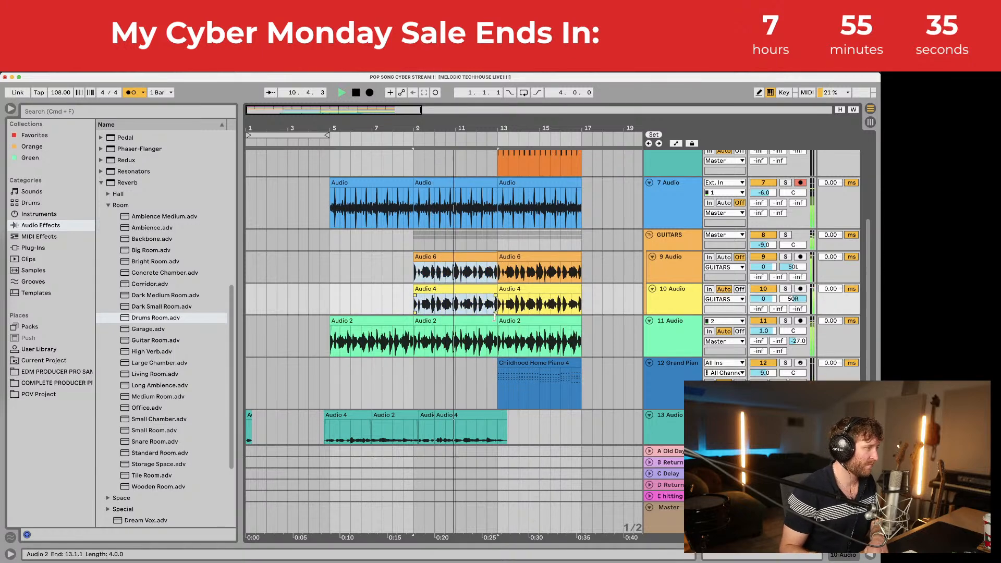
{"action": "scroll", "coordinate": [491, 325], "scroll_direction": "down", "scroll_amount": 2}
{"action": "scroll", "coordinate": [489, 326], "scroll_direction": "up", "scroll_amount": 2}
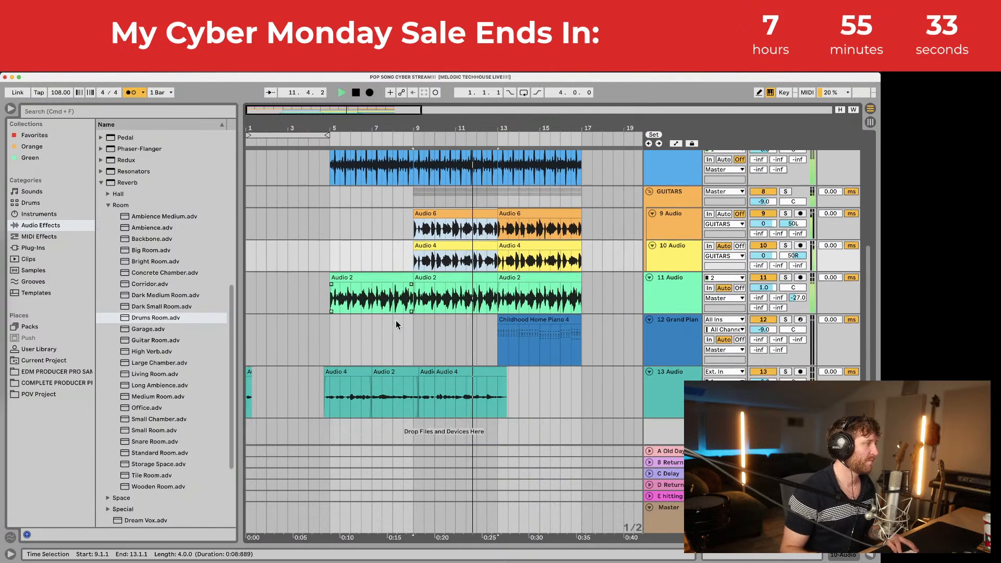
{"action": "scroll", "coordinate": [396, 320], "scroll_direction": "down", "scroll_amount": 2}
{"action": "left_click", "coordinate": [330, 217]}
{"action": "key", "text": "super+v"}
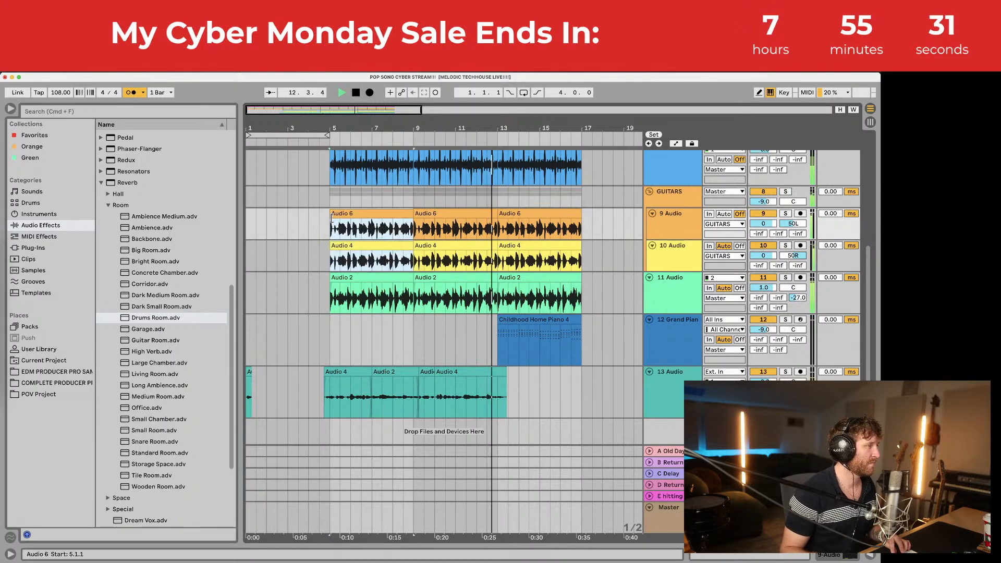
{"action": "key", "text": "Delete"}
Step: Delete the first Audio clip on track 7 and stop playback
{"action": "scroll", "coordinate": [374, 195], "scroll_direction": "up", "scroll_amount": 4}
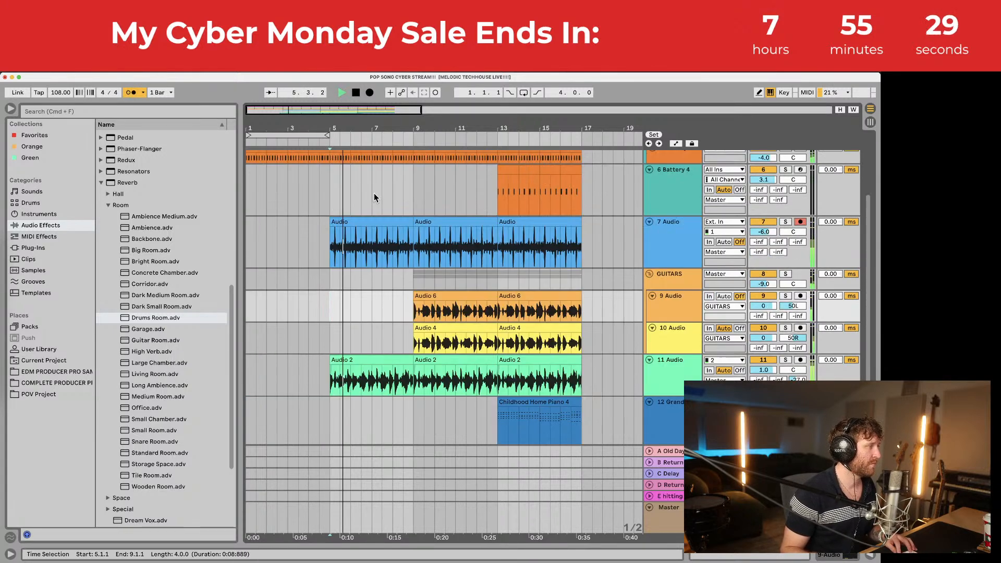
{"action": "left_click", "coordinate": [377, 222]}
{"action": "key", "text": "Delete"}
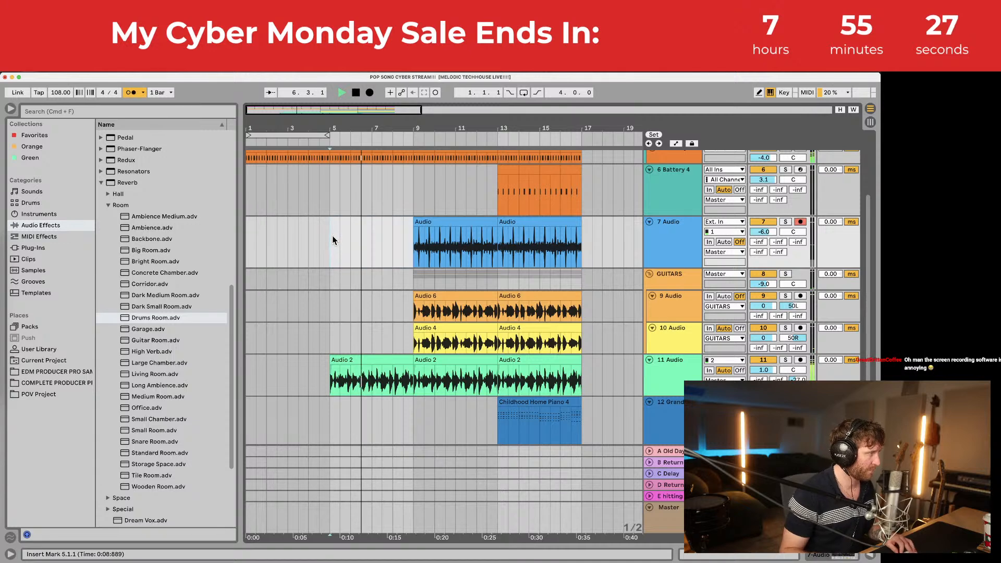
{"action": "left_click", "coordinate": [334, 238]}
{"action": "scroll", "coordinate": [320, 296], "scroll_direction": "down", "scroll_amount": 3}
{"action": "left_click", "coordinate": [329, 407]}
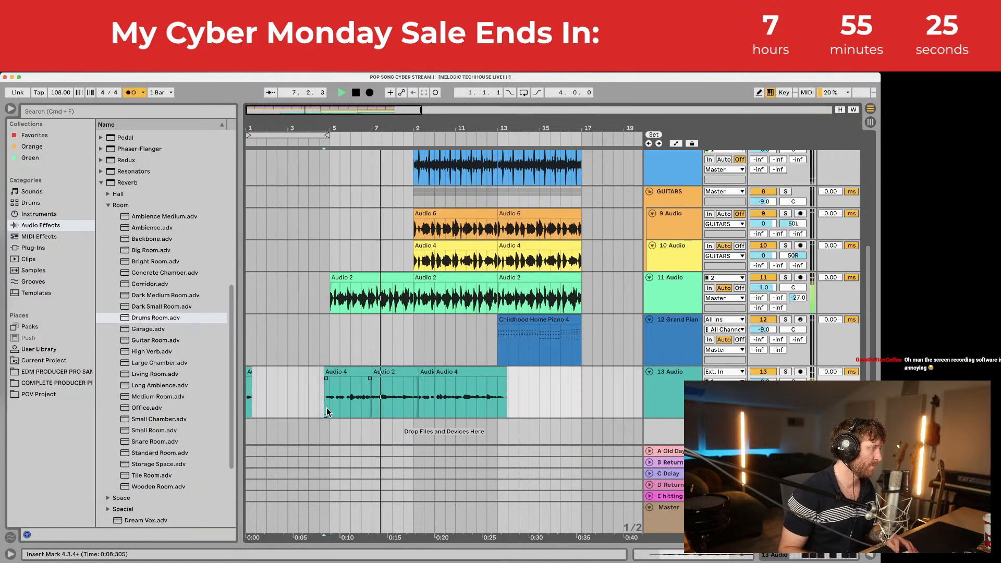
{"action": "key", "text": "space"}
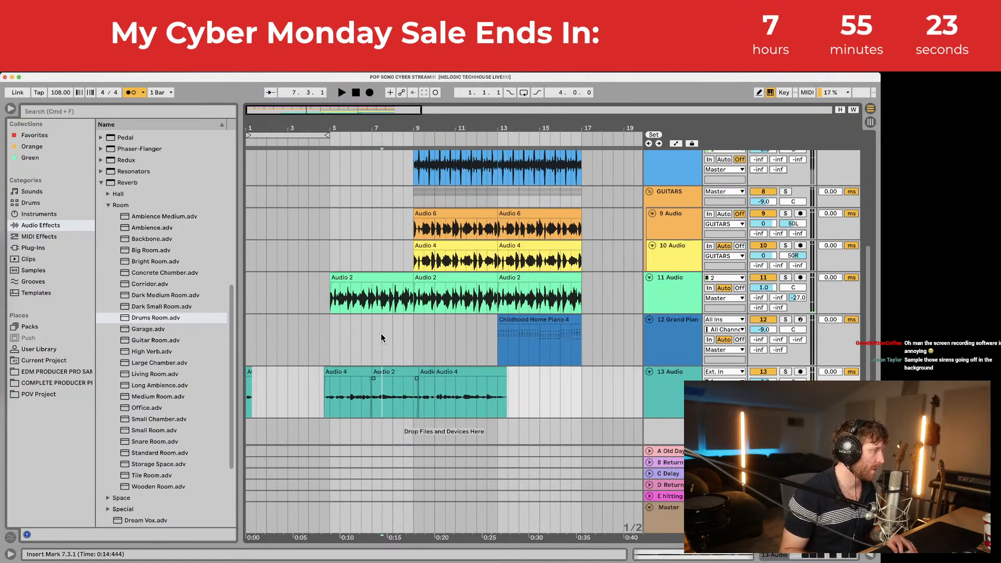
Step: Solo track 11 and audition its Audio 2 clip from bar 5
{"action": "left_click_drag", "start_coordinate": [370, 128], "coordinate": [370, 156]}
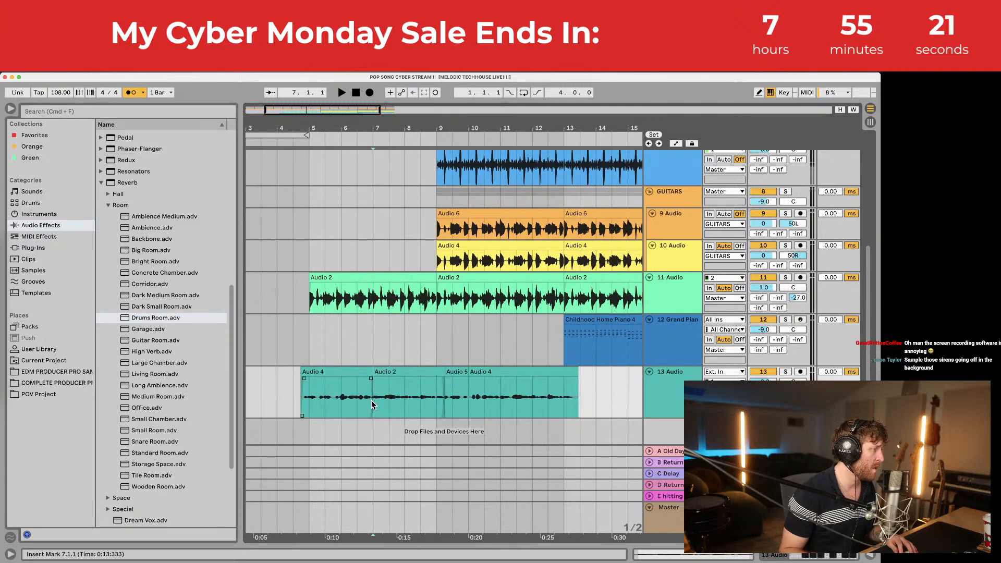
{"action": "scroll", "coordinate": [381, 403], "scroll_direction": "up", "scroll_amount": 4}
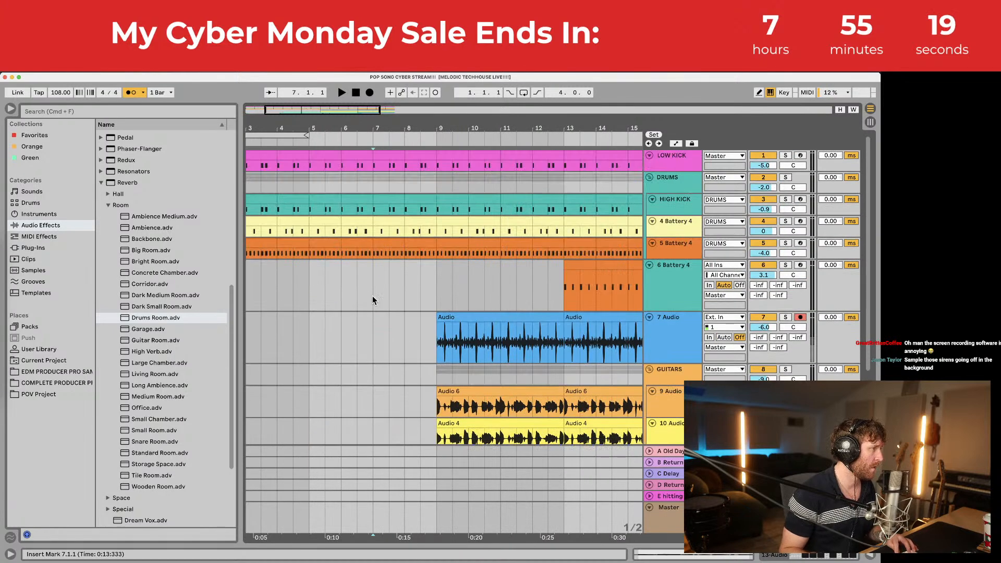
{"action": "scroll", "coordinate": [376, 303], "scroll_direction": "down", "scroll_amount": 4}
{"action": "left_click", "coordinate": [372, 311]}
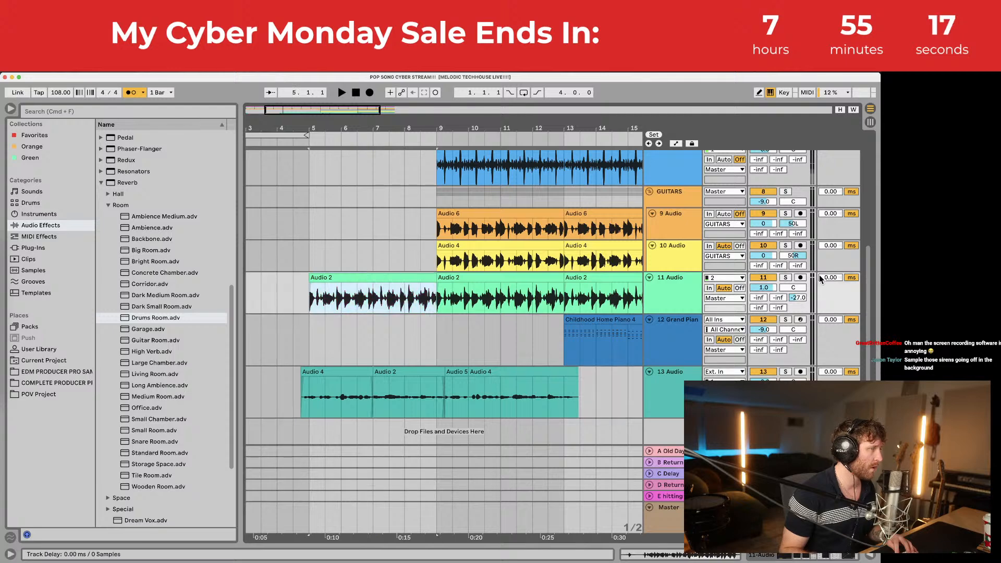
{"action": "left_click", "coordinate": [786, 277]}
{"action": "key", "text": "space"}
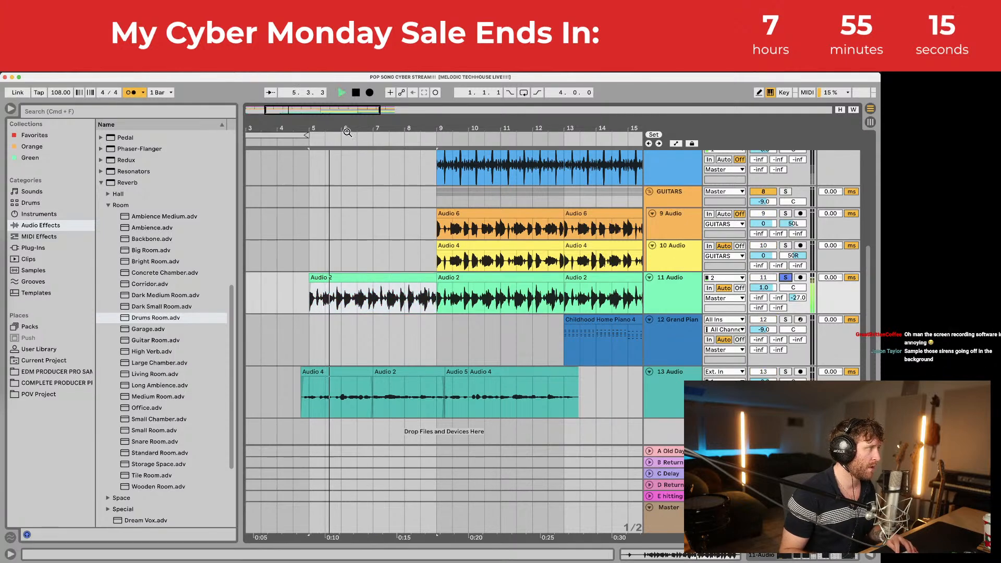
{"action": "left_click_drag", "start_coordinate": [331, 129], "coordinate": [330, 158]}
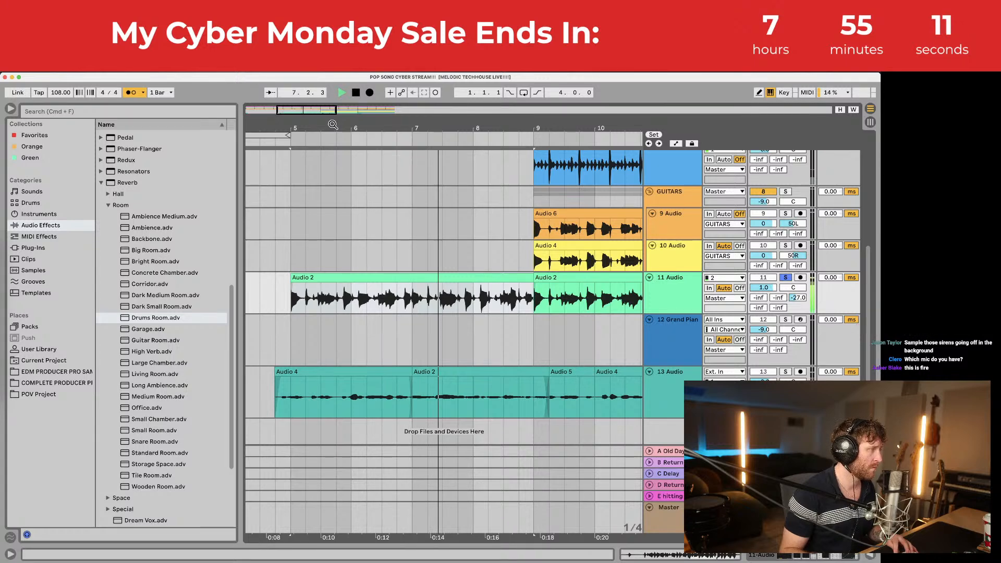
{"action": "left_click_drag", "start_coordinate": [332, 125], "coordinate": [343, 99]}
{"action": "key", "text": "space"}
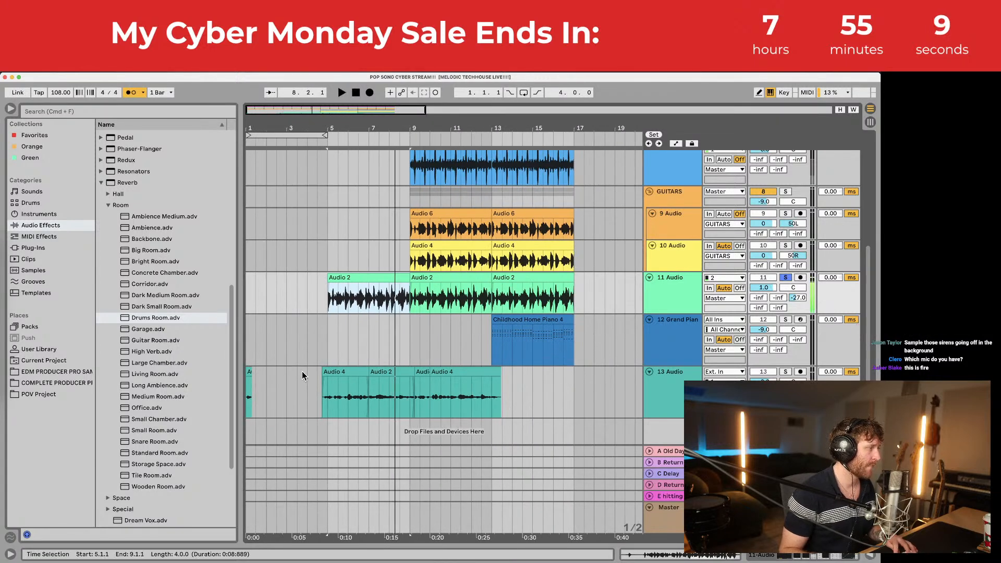
Step: Select everything and move the whole arrangement to start at bar 5
{"action": "left_click", "coordinate": [255, 353]}
{"action": "key", "text": "super+a"}
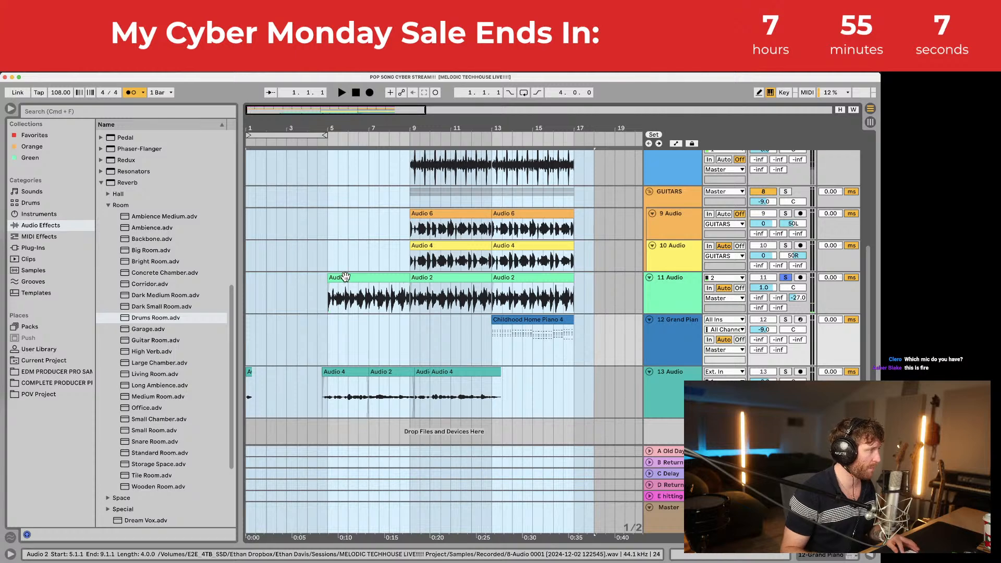
{"action": "left_click_drag", "start_coordinate": [344, 277], "coordinate": [406, 252]}
{"action": "scroll", "coordinate": [422, 265], "scroll_direction": "up", "scroll_amount": 8}
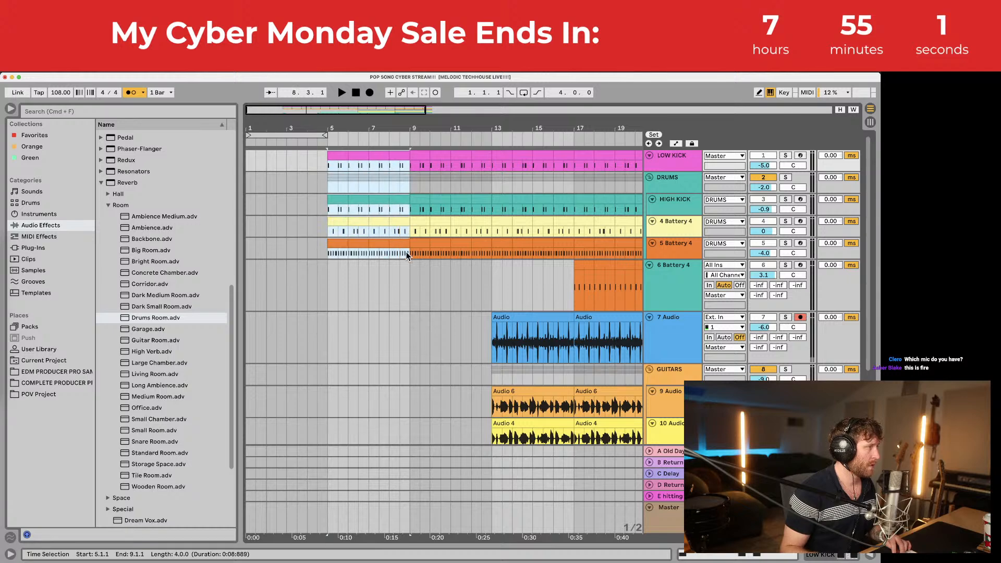
Step: Paste the drum bars into the empty bars 1–5 and play the song from the start
{"action": "left_click", "coordinate": [252, 162]}
{"action": "key", "text": "ctrl+v"}
{"action": "key", "text": "space"}
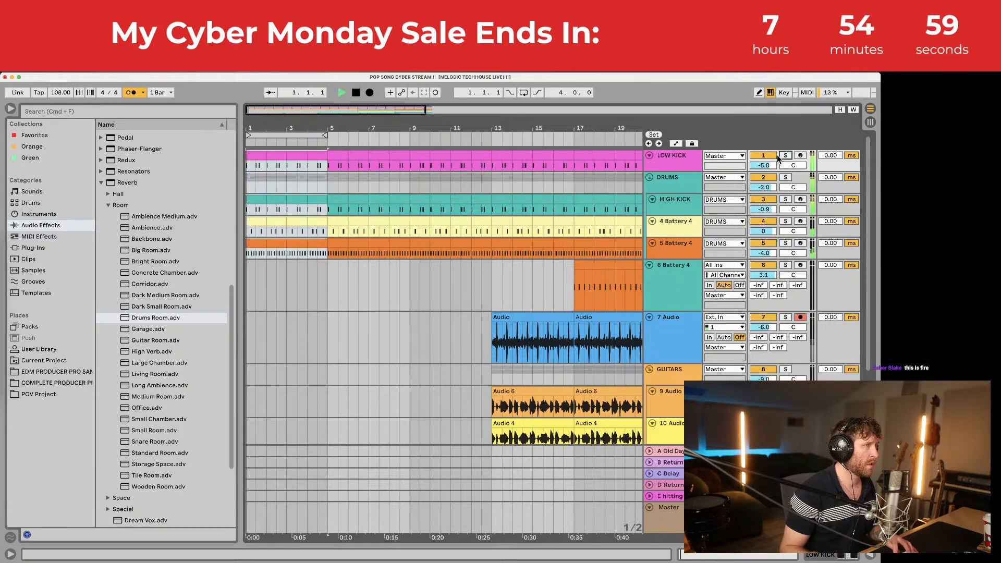
{"action": "scroll", "coordinate": [393, 285], "scroll_direction": "down", "scroll_amount": 3}
{"action": "scroll", "coordinate": [392, 285], "scroll_direction": "up", "scroll_amount": 3}
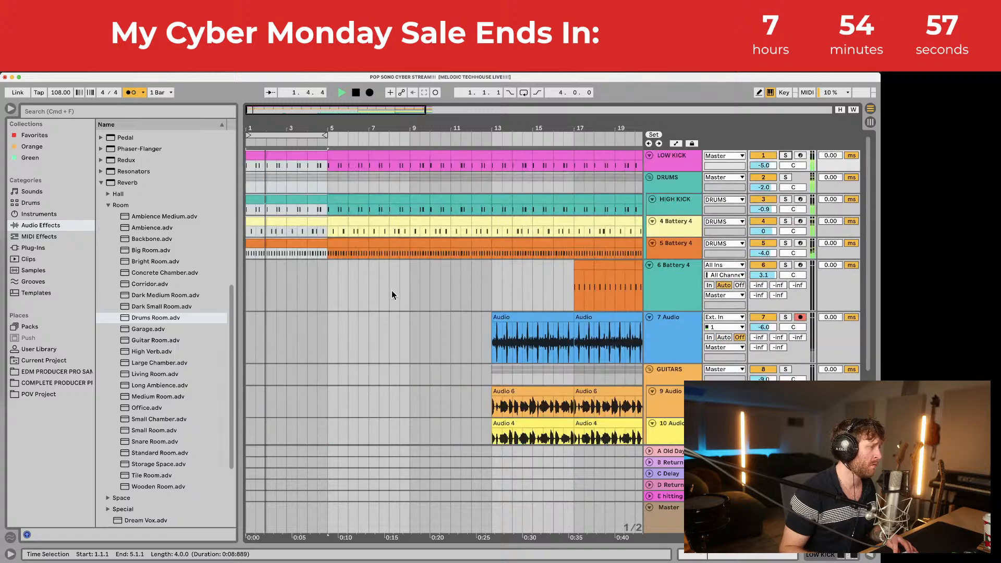
{"action": "scroll", "coordinate": [393, 291], "scroll_direction": "down", "scroll_amount": 7}
{"action": "key", "text": "space"}
{"action": "key", "text": "space"}
{"action": "key", "text": "space"}
{"action": "left_click_drag", "start_coordinate": [349, 390], "coordinate": [268, 389]}
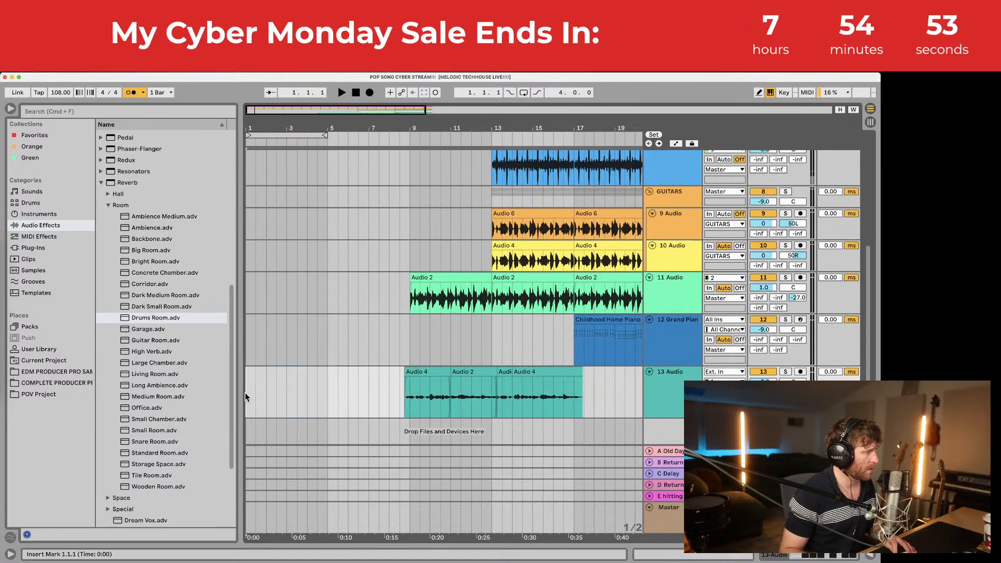
{"action": "left_click", "coordinate": [246, 393]}
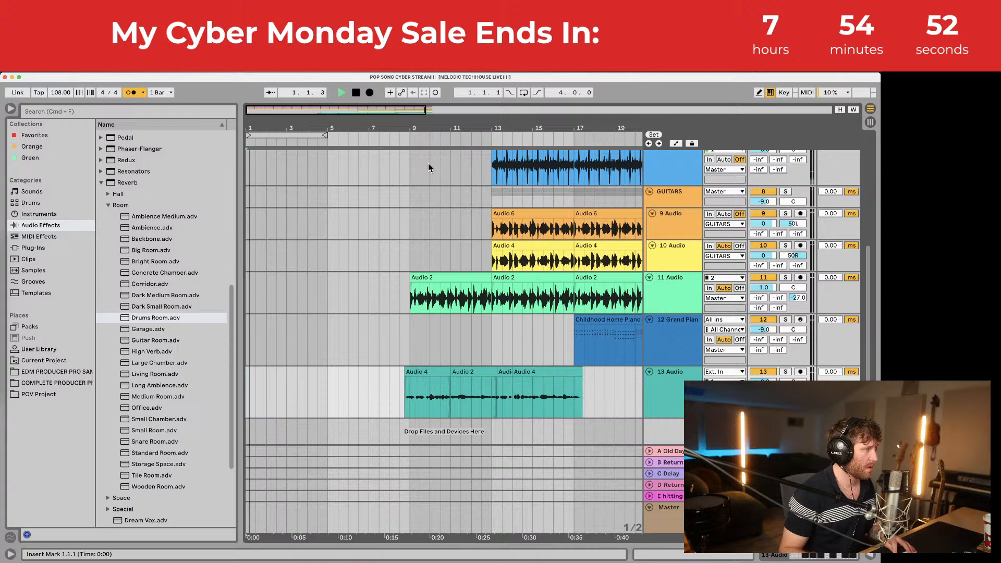
Step: Record a new Audio 6 vocal take on track 13 and trim its start to bar 1
{"action": "left_click", "coordinate": [370, 93]}
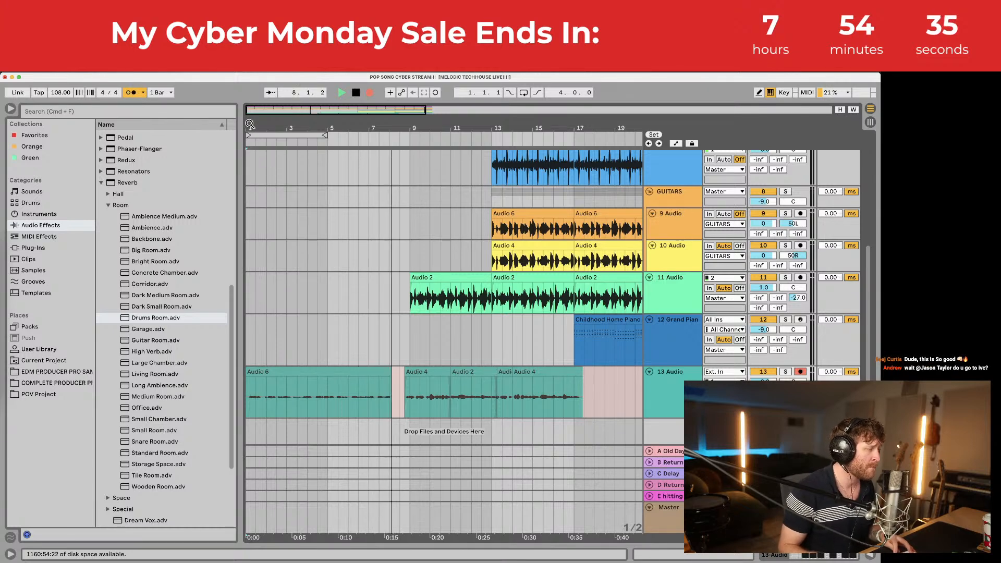
{"action": "key", "text": "space"}
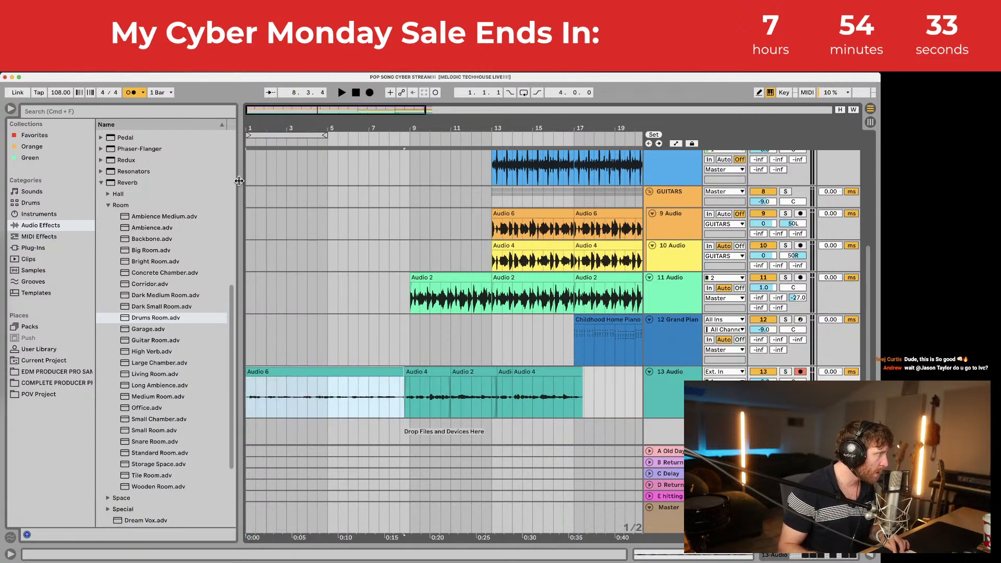
{"action": "key", "text": "z"}
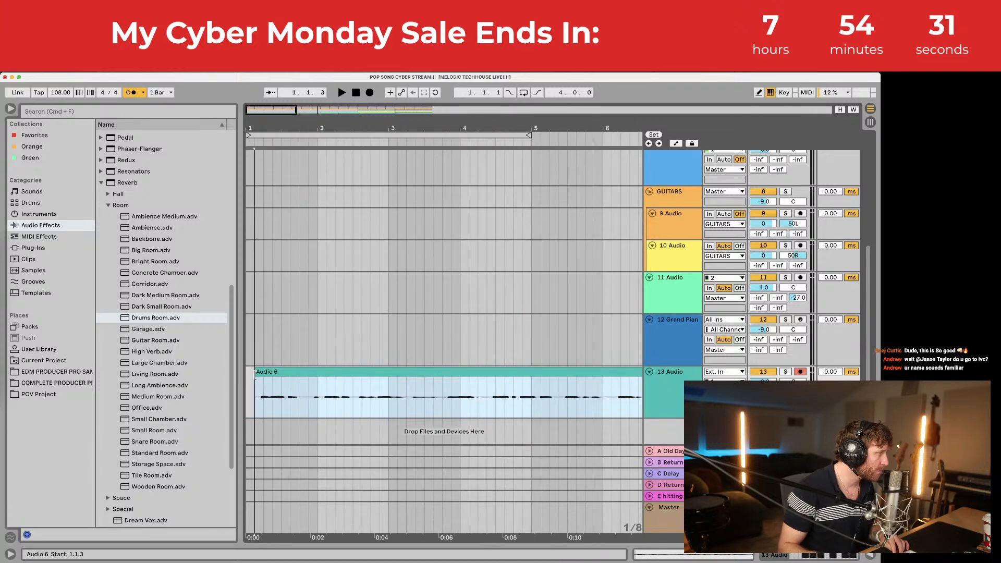
{"action": "left_click_drag", "start_coordinate": [255, 374], "coordinate": [266, 372]}
{"action": "key", "text": "space"}
Step: Nudge the Audio 6 take slightly earlier and play it back from bar 4
{"action": "scroll", "coordinate": [288, 399], "scroll_direction": "right", "scroll_amount": 1}
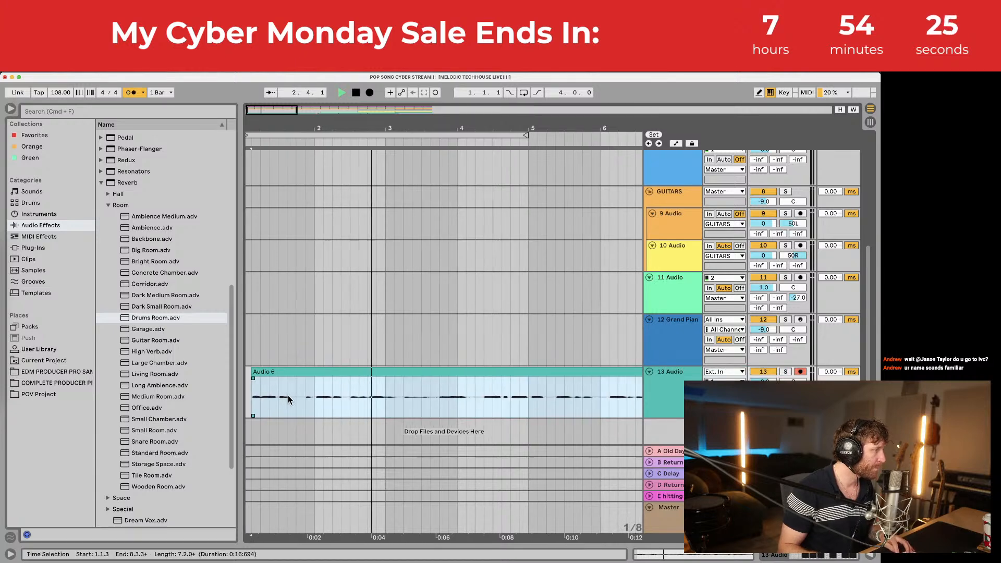
{"action": "scroll", "coordinate": [287, 399], "scroll_direction": "right", "scroll_amount": 1}
{"action": "scroll", "coordinate": [259, 384], "scroll_direction": "left", "scroll_amount": 1}
{"action": "left_click_drag", "start_coordinate": [256, 128], "coordinate": [257, 167]}
{"action": "left_click_drag", "start_coordinate": [310, 374], "coordinate": [305, 374]}
{"action": "left_click_drag", "start_coordinate": [287, 129], "coordinate": [287, 63]}
{"action": "left_click", "coordinate": [305, 400]}
{"action": "key", "text": "space"}
{"action": "key", "text": "space"}
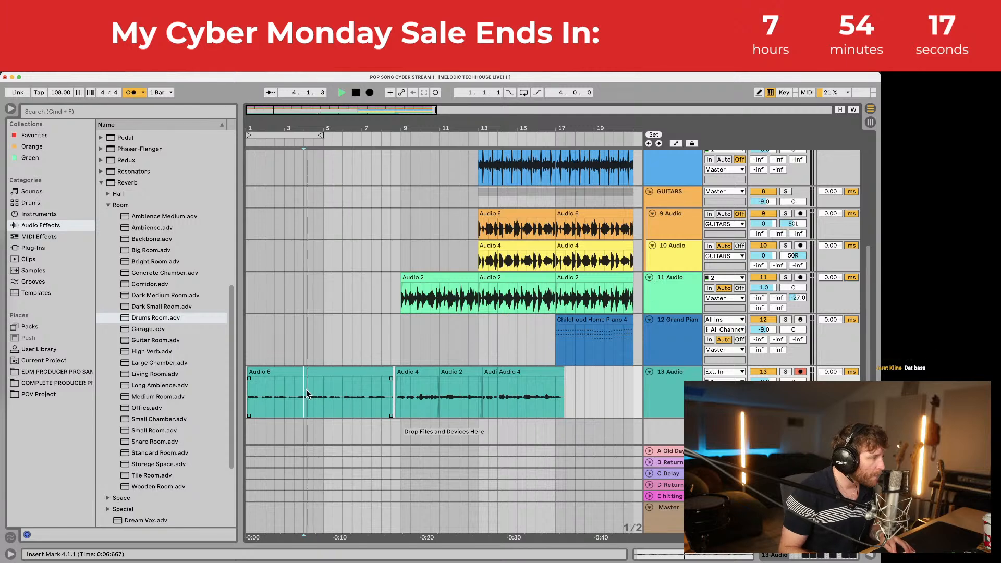
{"action": "left_click_drag", "start_coordinate": [305, 391], "coordinate": [335, 391]}
{"action": "key", "text": "space"}
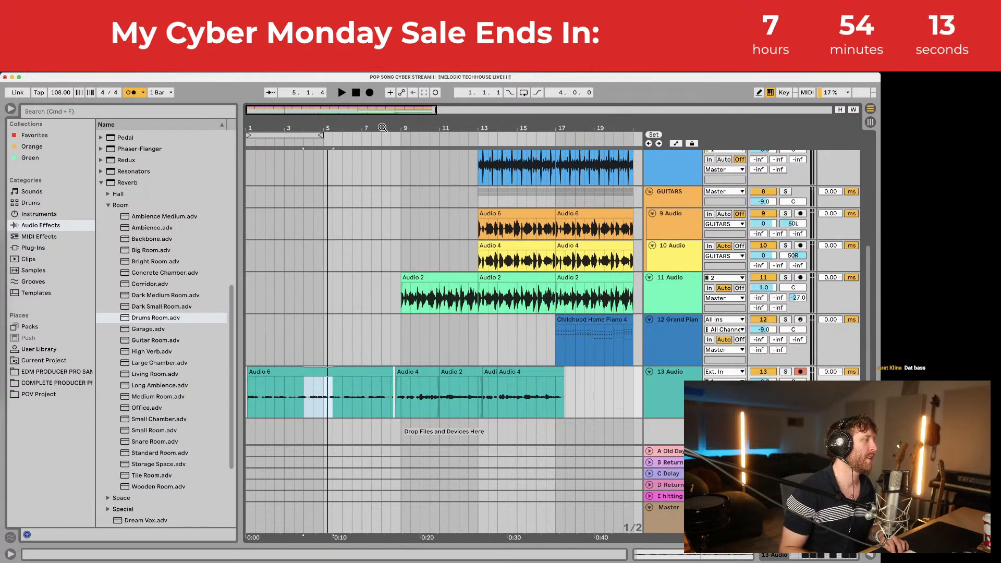
{"action": "left_click_drag", "start_coordinate": [305, 128], "coordinate": [305, 73]}
Step: Select the bars 9–13 section down to track 13, save, and paste it at bar 41
{"action": "left_click_drag", "start_coordinate": [349, 319], "coordinate": [295, 155]}
{"action": "left_click_drag", "start_coordinate": [267, 72], "coordinate": [315, 135]}
{"action": "scroll", "coordinate": [324, 219], "scroll_direction": "up", "scroll_amount": 7}
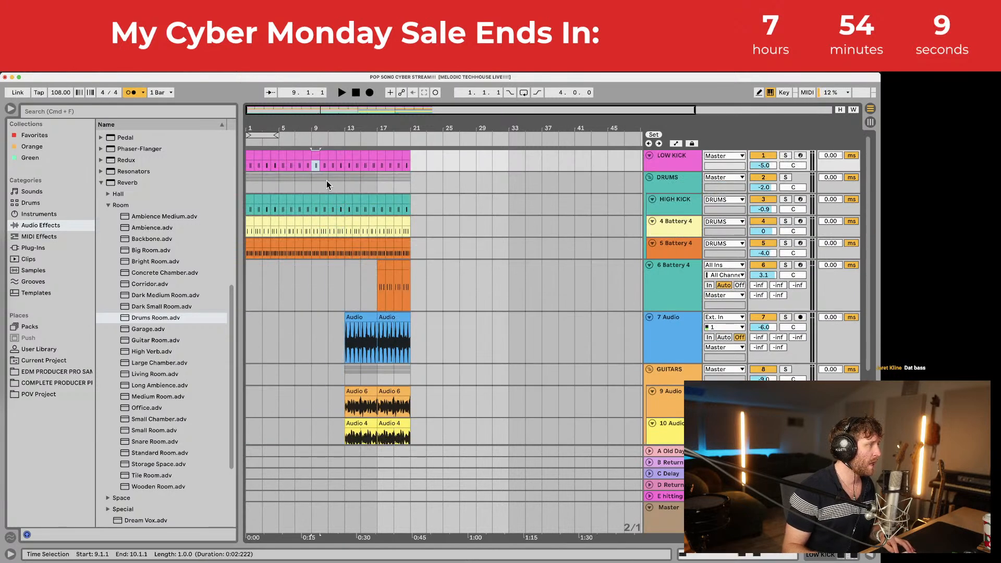
{"action": "scroll", "coordinate": [327, 180], "scroll_direction": "down", "scroll_amount": 5}
{"action": "left_click", "coordinate": [343, 401], "text": "shift"}
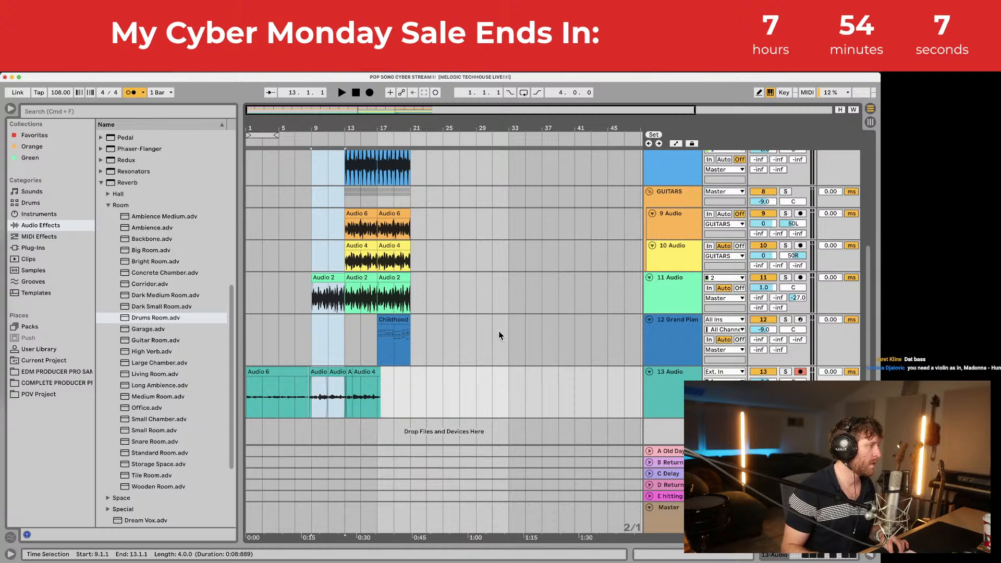
{"action": "key", "text": "super+s"}
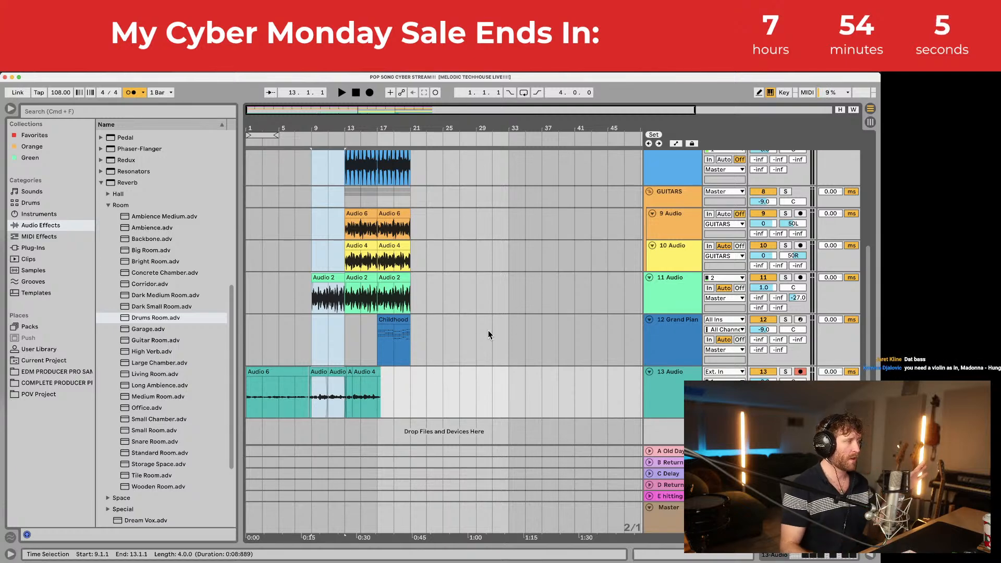
{"action": "scroll", "coordinate": [336, 308], "scroll_direction": "up", "scroll_amount": 5}
{"action": "left_click", "coordinate": [567, 164]}
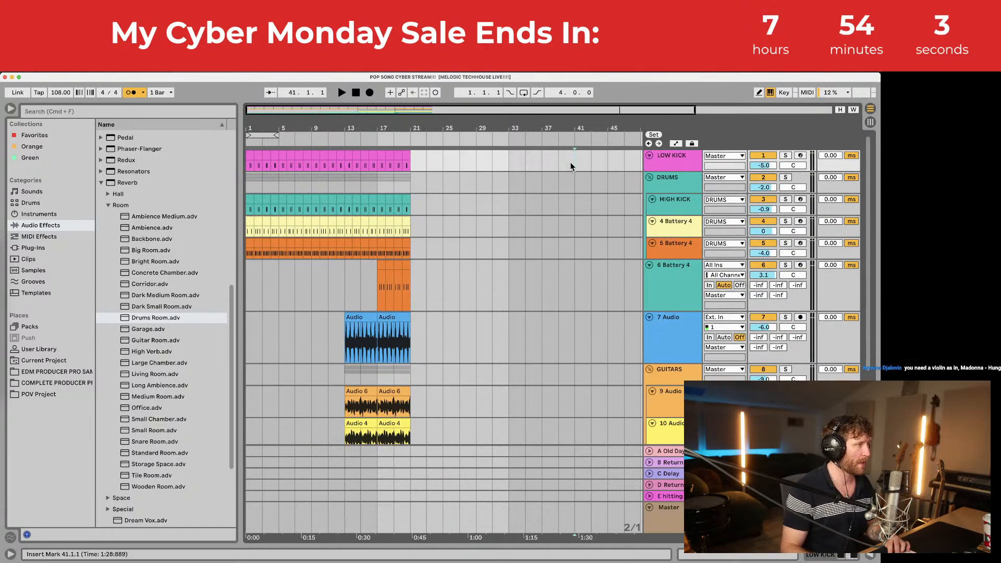
{"action": "key", "text": "super+v"}
{"action": "left_click_drag", "start_coordinate": [476, 131], "coordinate": [473, 201]}
Step: Delete the pasted vocal clips on track 13 and record a brief take just before bar 41
{"action": "scroll", "coordinate": [475, 275], "scroll_direction": "down", "scroll_amount": 5}
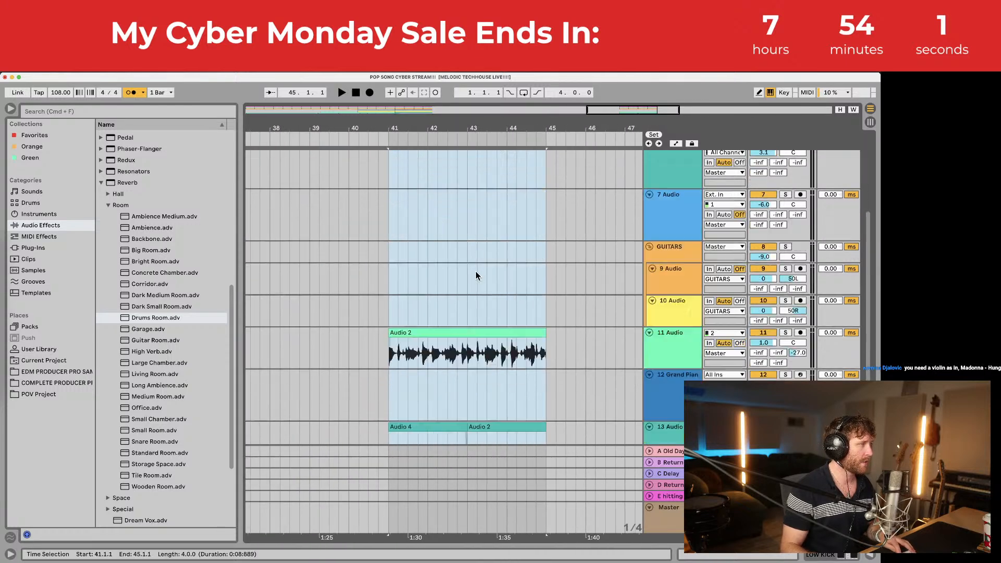
{"action": "left_click_drag", "start_coordinate": [372, 394], "coordinate": [589, 388]}
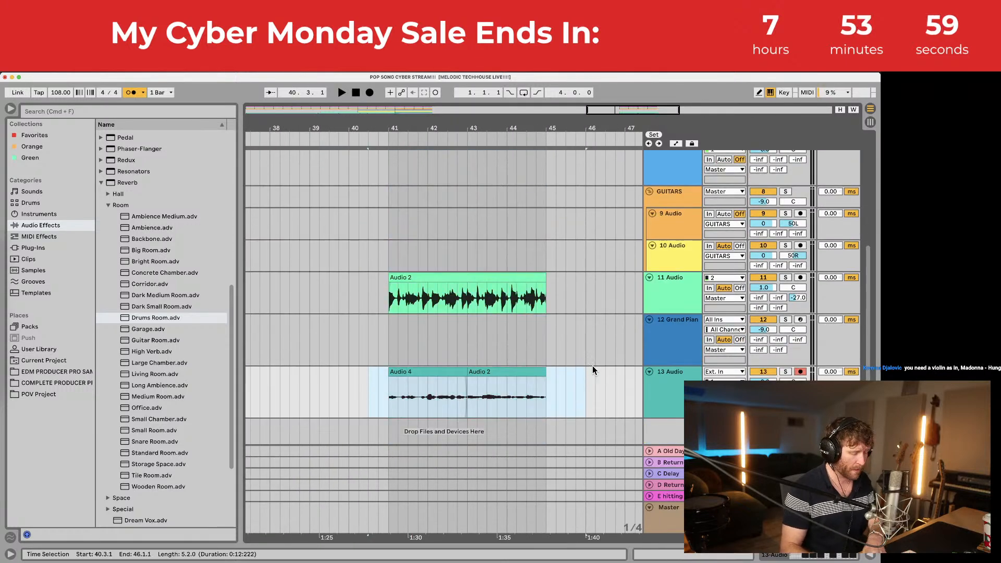
{"action": "key", "text": "Delete"}
{"action": "left_click", "coordinate": [367, 383]}
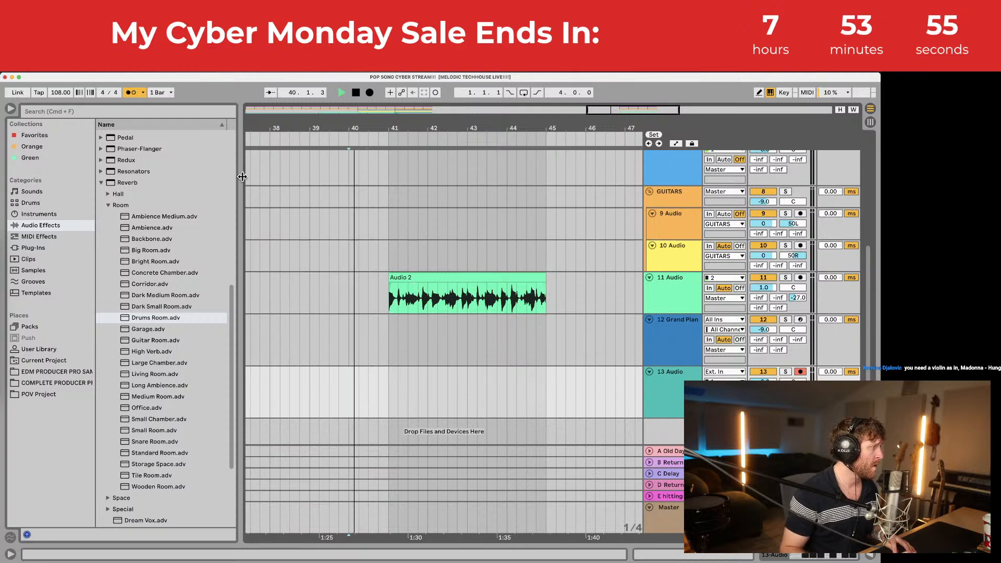
{"action": "left_click", "coordinate": [370, 93]}
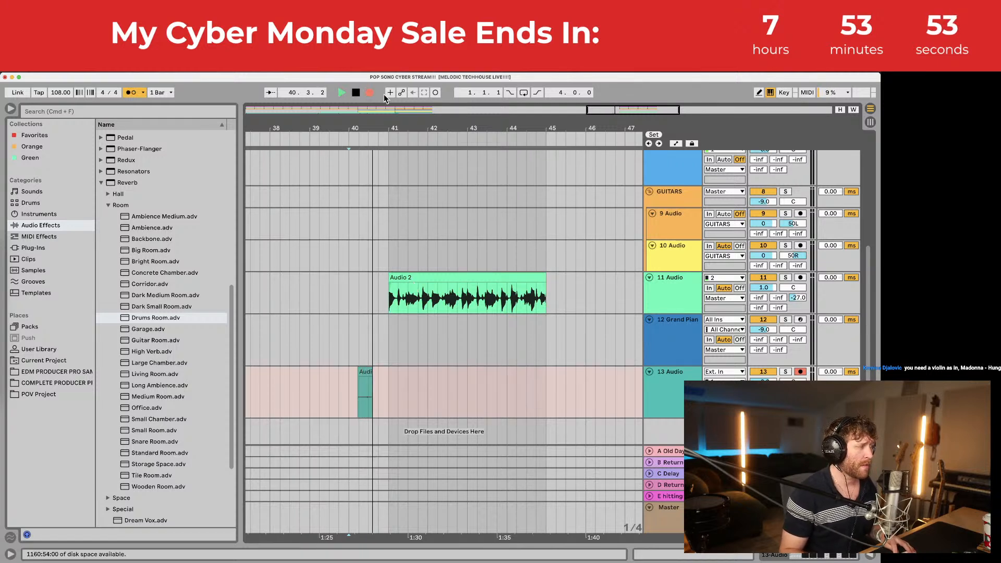
{"action": "key", "text": "space"}
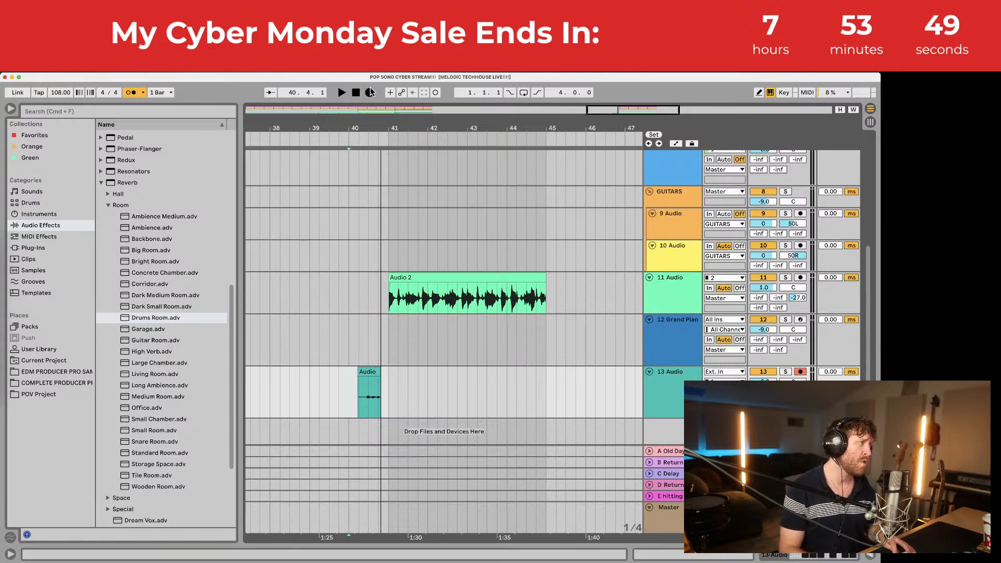
Step: Play the song back from bar 4
{"action": "left_click_drag", "start_coordinate": [372, 114], "coordinate": [372, 83]}
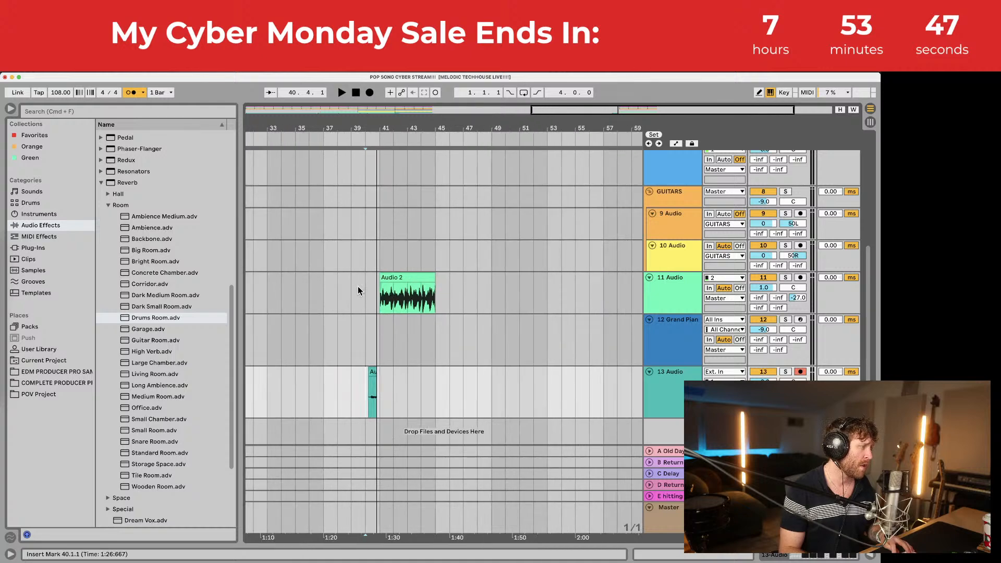
{"action": "scroll", "coordinate": [357, 287], "scroll_direction": "left", "scroll_amount": 10}
{"action": "left_click", "coordinate": [283, 394]}
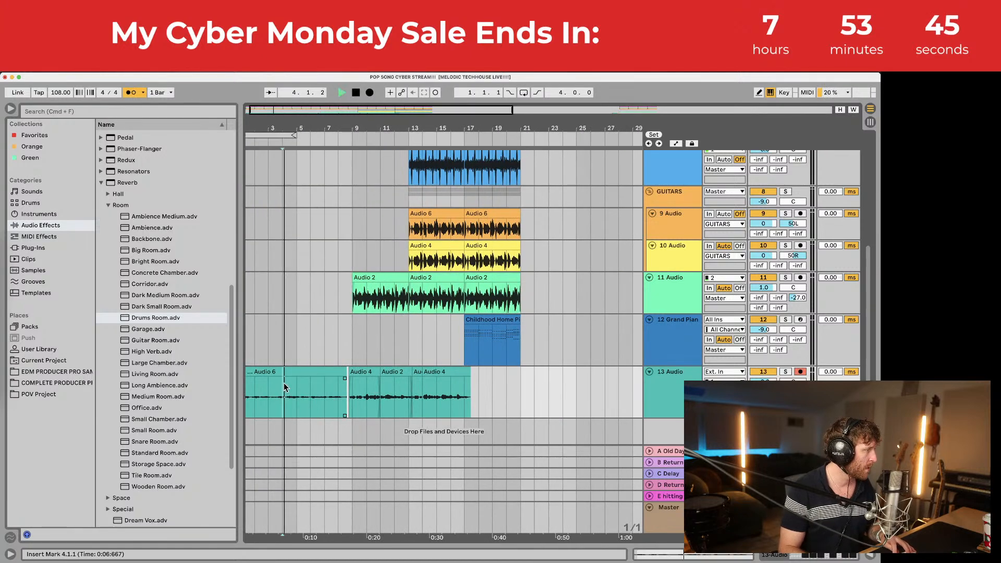
{"action": "key", "text": "space"}
{"action": "scroll", "coordinate": [522, 391], "scroll_direction": "right", "scroll_amount": 8}
{"action": "scroll", "coordinate": [519, 386], "scroll_direction": "right", "scroll_amount": 5}
{"action": "key", "text": "space"}
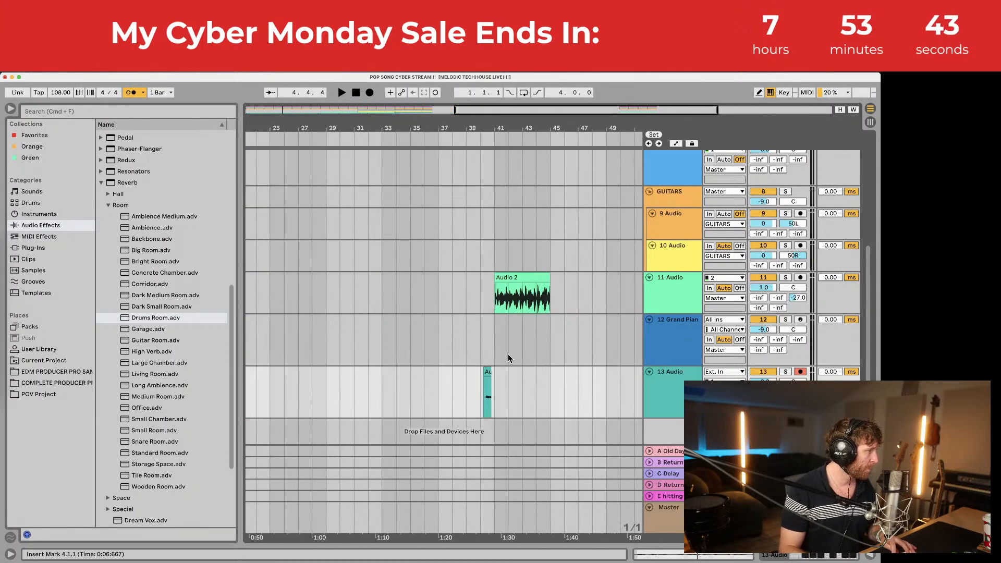
Step: Record a new vocal take on track 13 starting at bar 40
{"action": "left_click_drag", "start_coordinate": [487, 126], "coordinate": [486, 134]}
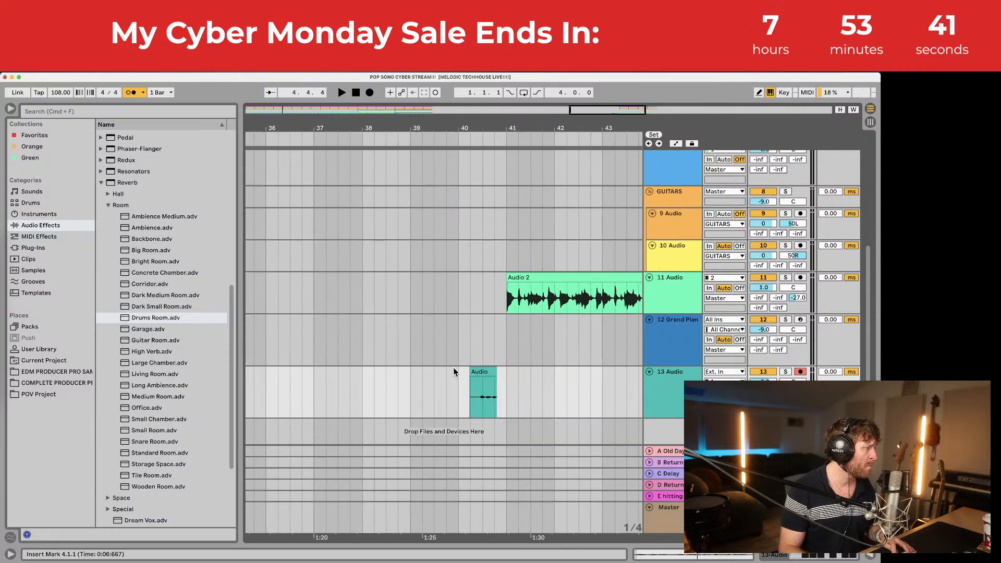
{"action": "left_click", "coordinate": [369, 92]}
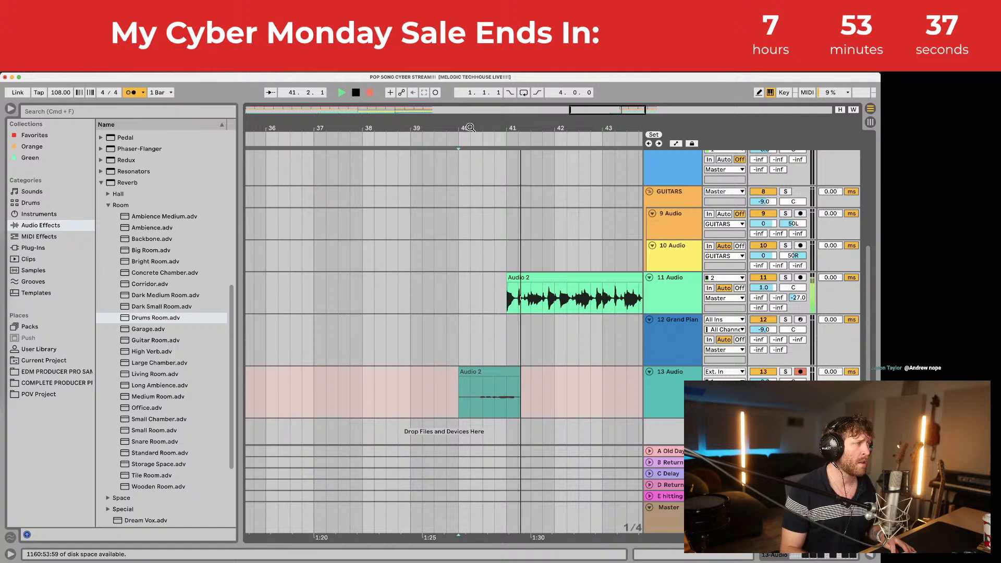
{"action": "left_click_drag", "start_coordinate": [469, 127], "coordinate": [363, 156]}
{"action": "key", "text": "space"}
Step: Move the new take slightly earlier, add a short fade-out and trim its start later
{"action": "left_click_drag", "start_coordinate": [378, 371], "coordinate": [363, 372]}
{"action": "key", "text": "space"}
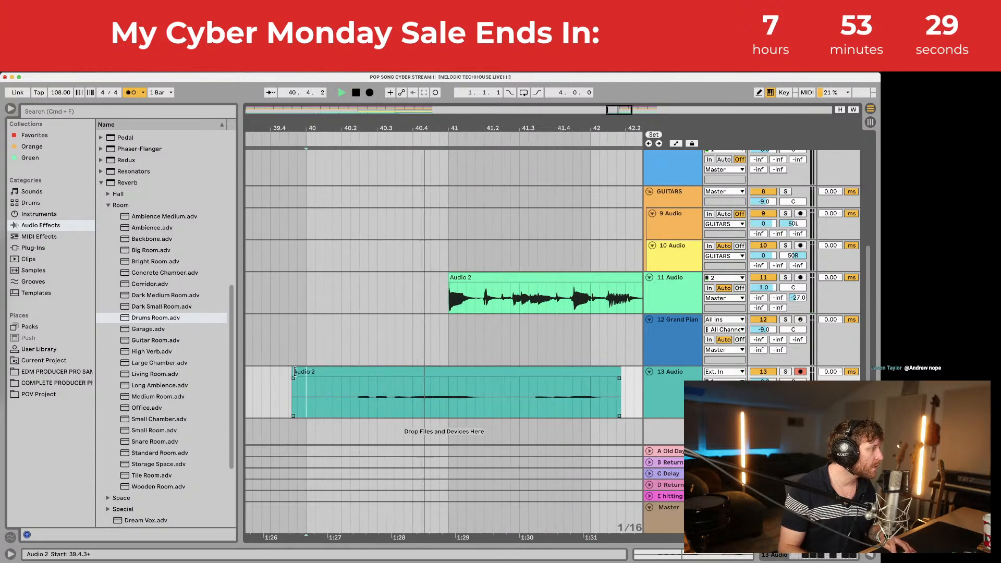
{"action": "left_click_drag", "start_coordinate": [295, 372], "coordinate": [308, 371]}
{"action": "scroll", "coordinate": [459, 404], "scroll_direction": "right", "scroll_amount": 3}
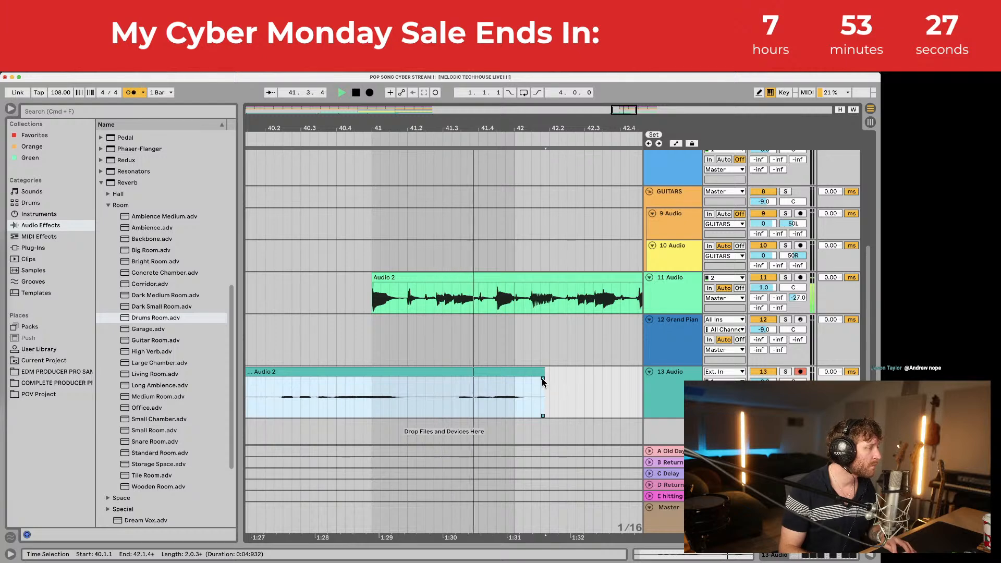
{"action": "left_click_drag", "start_coordinate": [542, 381], "coordinate": [531, 372]}
{"action": "key", "text": "space"}
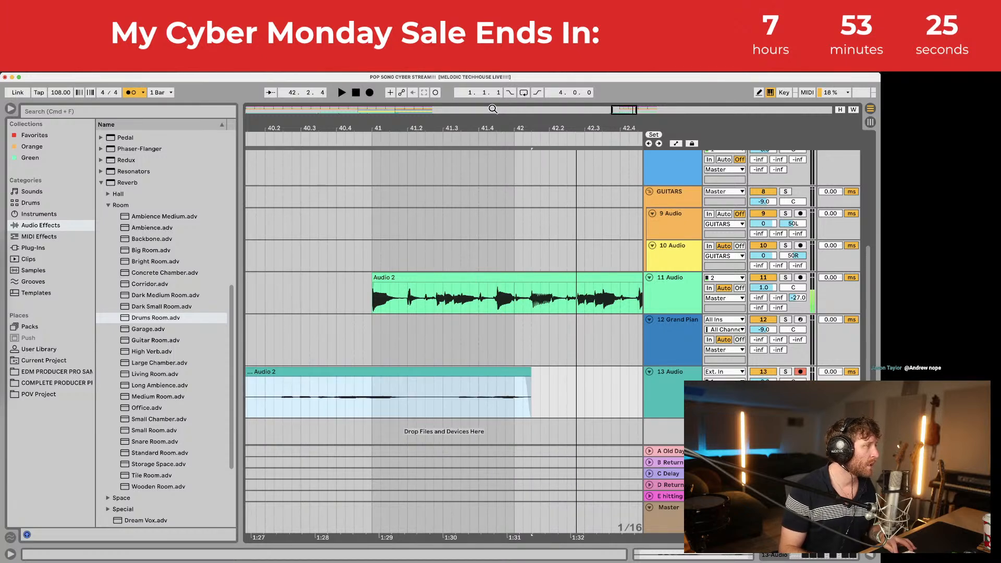
{"action": "left_click_drag", "start_coordinate": [494, 124], "coordinate": [494, 99]}
{"action": "left_click_drag", "start_coordinate": [367, 375], "coordinate": [386, 376]}
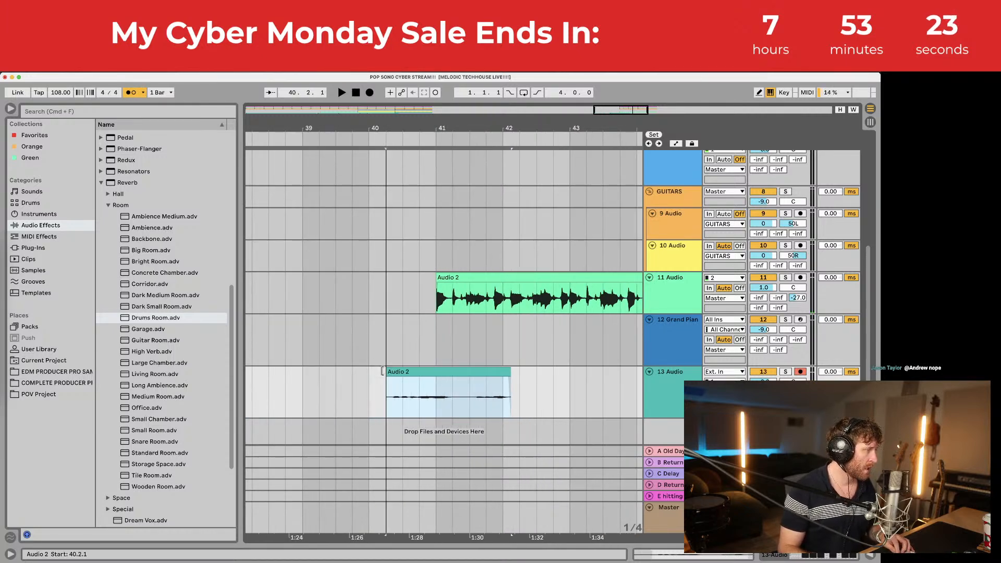
{"action": "left_click", "coordinate": [435, 333]}
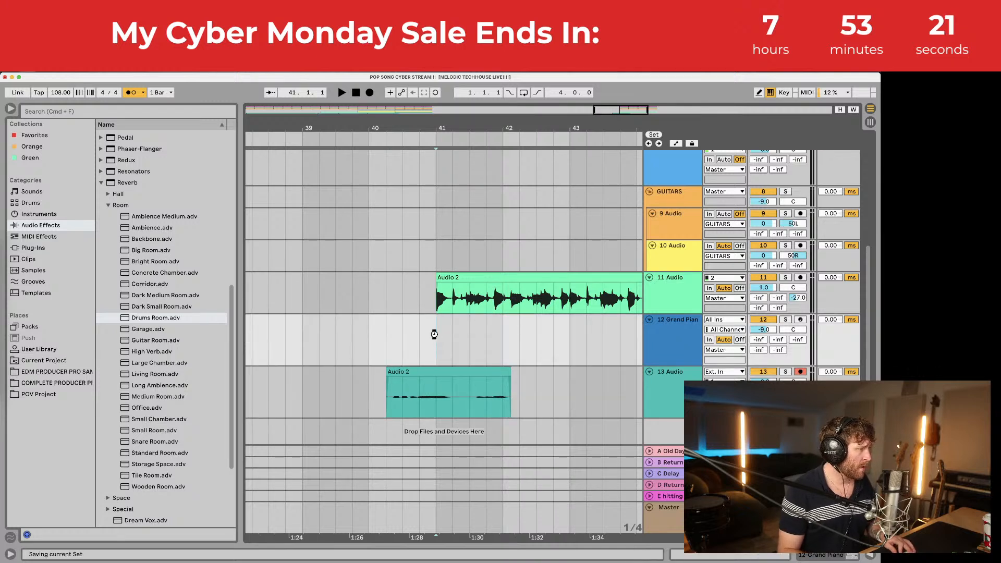
{"action": "left_click", "coordinate": [502, 399]}
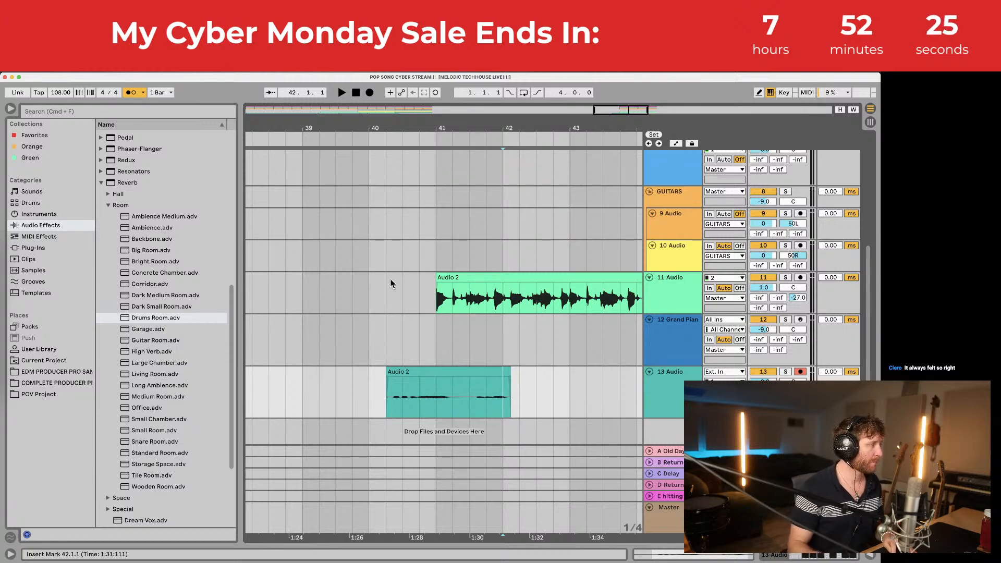
{"action": "left_click", "coordinate": [391, 327]}
{"action": "key", "text": "space"}
Step: Record a short take on track 13 around bar 41, after Audio 2
{"action": "left_click", "coordinate": [386, 390]}
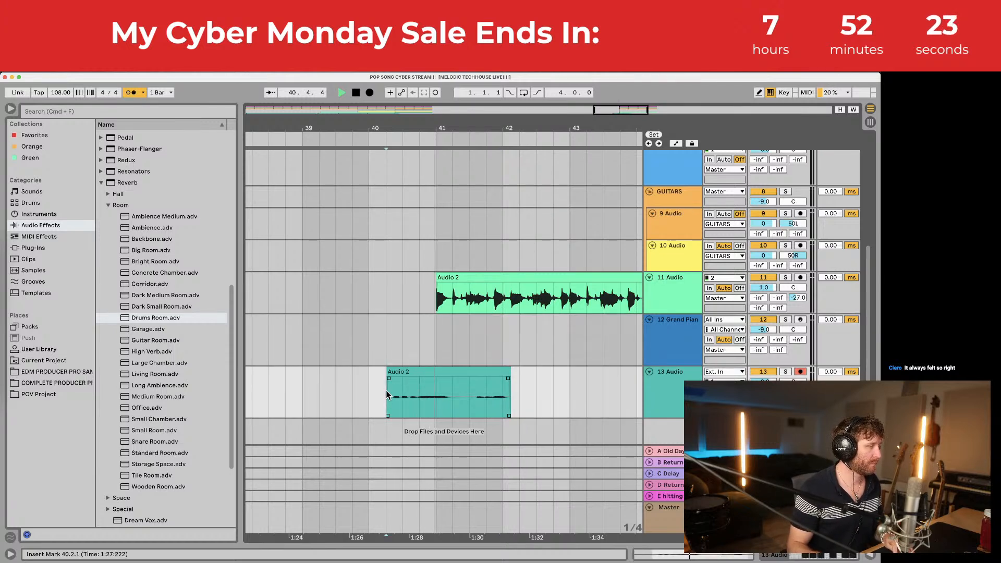
{"action": "left_click", "coordinate": [423, 391]}
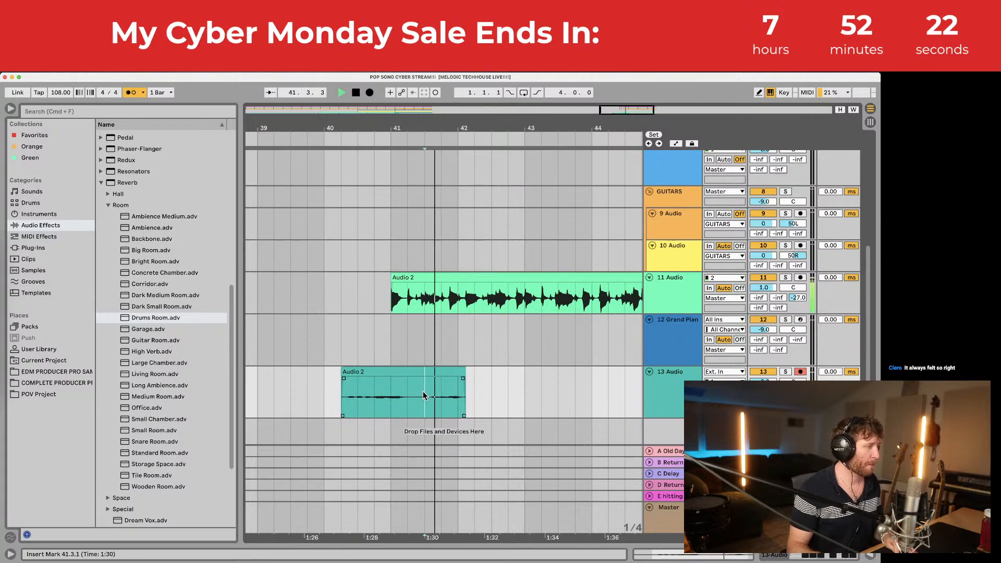
{"action": "left_click", "coordinate": [369, 92]}
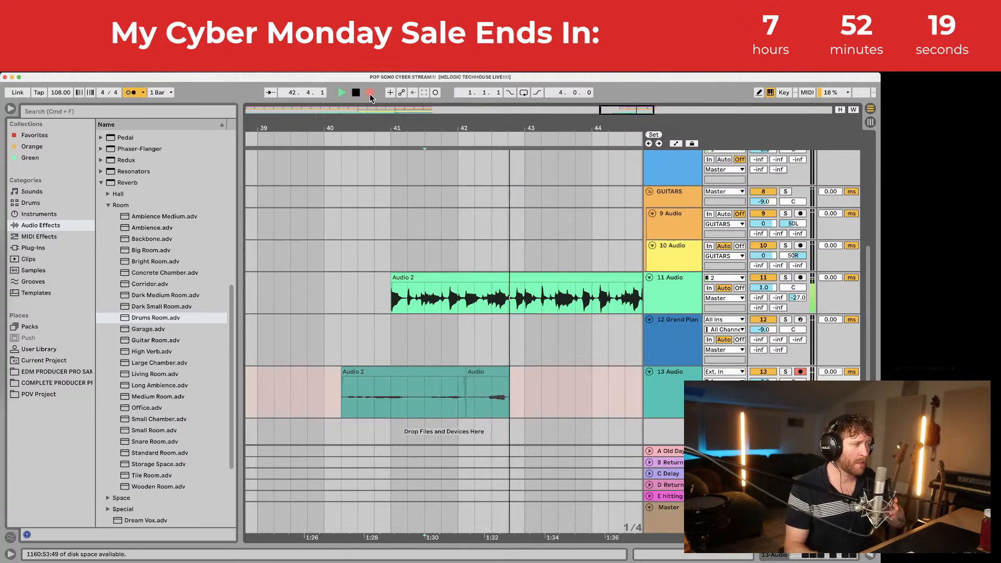
{"action": "key", "text": "space"}
Step: Trim the new take's start, shift it slightly earlier and play back the comped takes
{"action": "left_click_drag", "start_coordinate": [438, 129], "coordinate": [438, 123]}
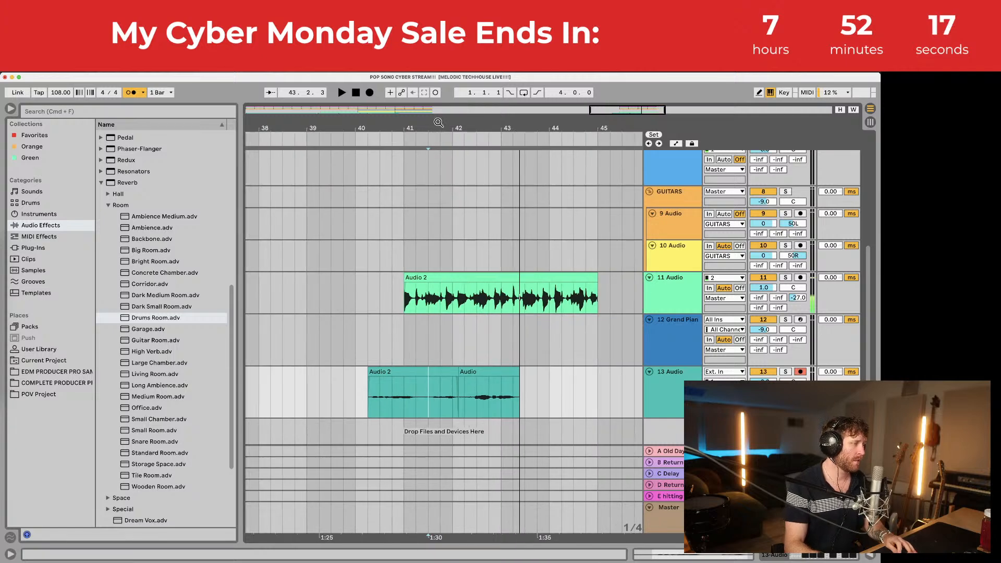
{"action": "left_click_drag", "start_coordinate": [459, 369], "coordinate": [468, 371]}
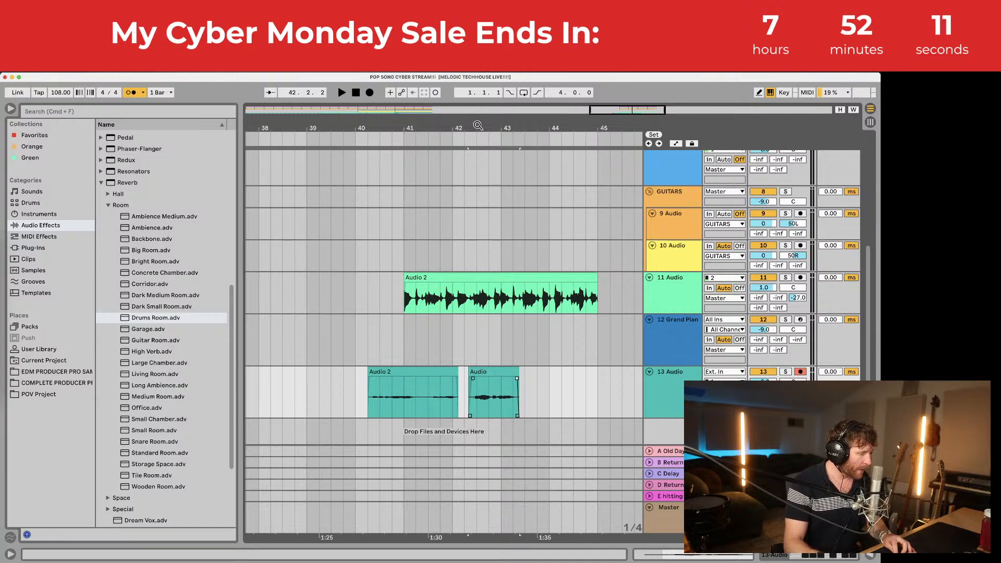
{"action": "left_click_drag", "start_coordinate": [477, 126], "coordinate": [478, 135]}
{"action": "left_click_drag", "start_coordinate": [494, 371], "coordinate": [480, 369]}
{"action": "key", "text": "space"}
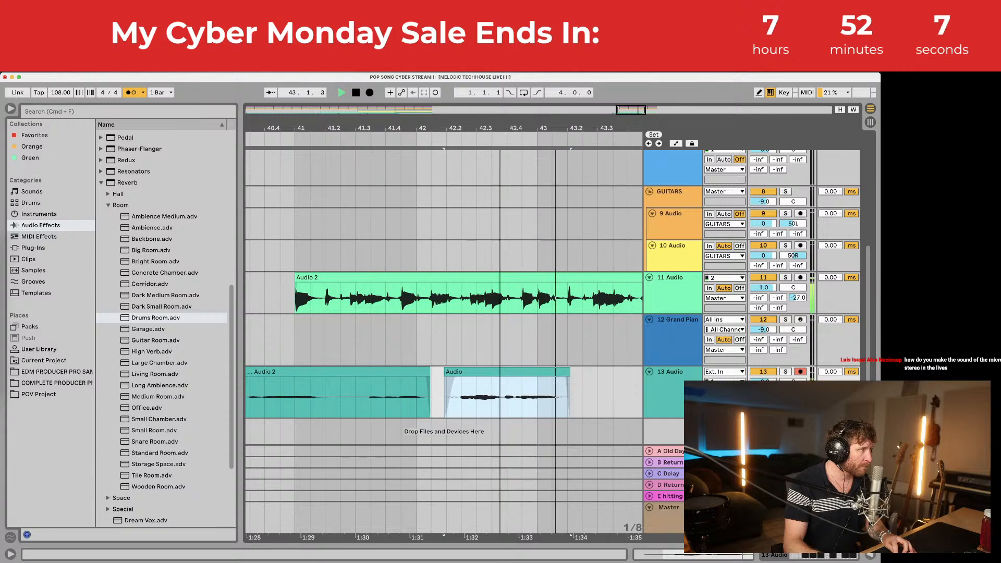
{"action": "left_click_drag", "start_coordinate": [497, 129], "coordinate": [498, 104]}
{"action": "key", "text": "space"}
{"action": "left_click", "coordinate": [472, 402]}
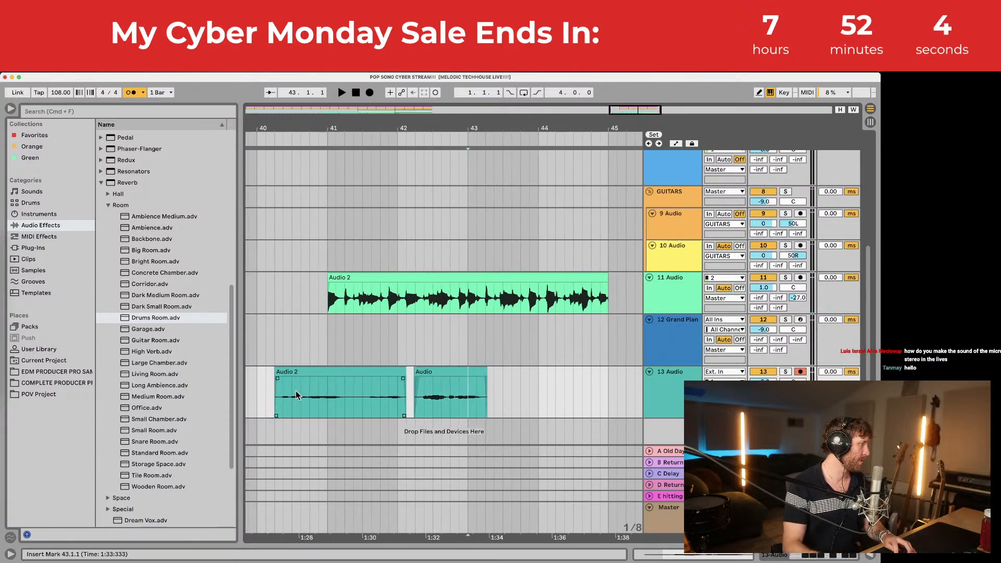
{"action": "key", "text": "space"}
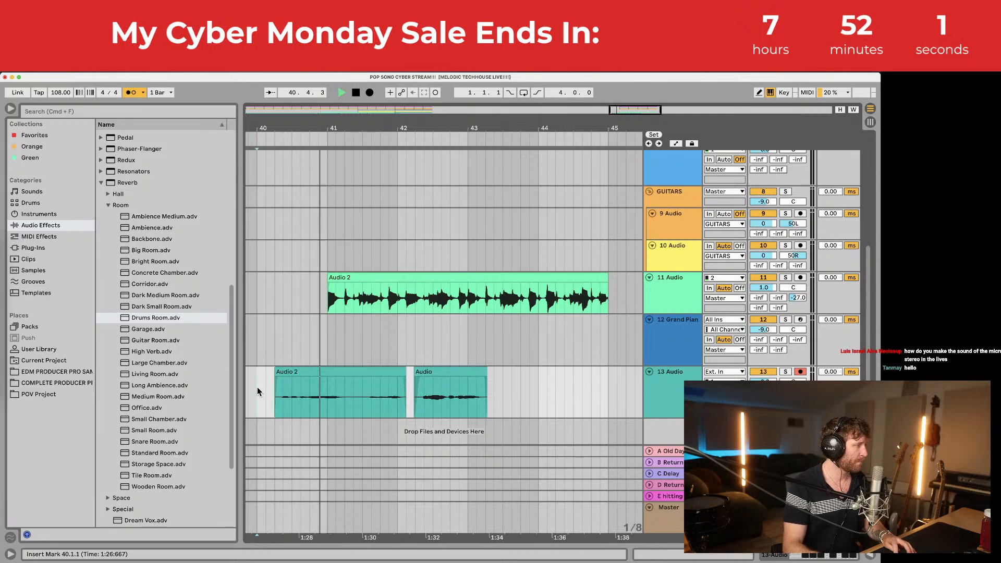
Step: Record fresh vocal takes on track 13 starting from bar 40
{"action": "left_click", "coordinate": [257, 387]}
{"action": "left_click", "coordinate": [370, 93]}
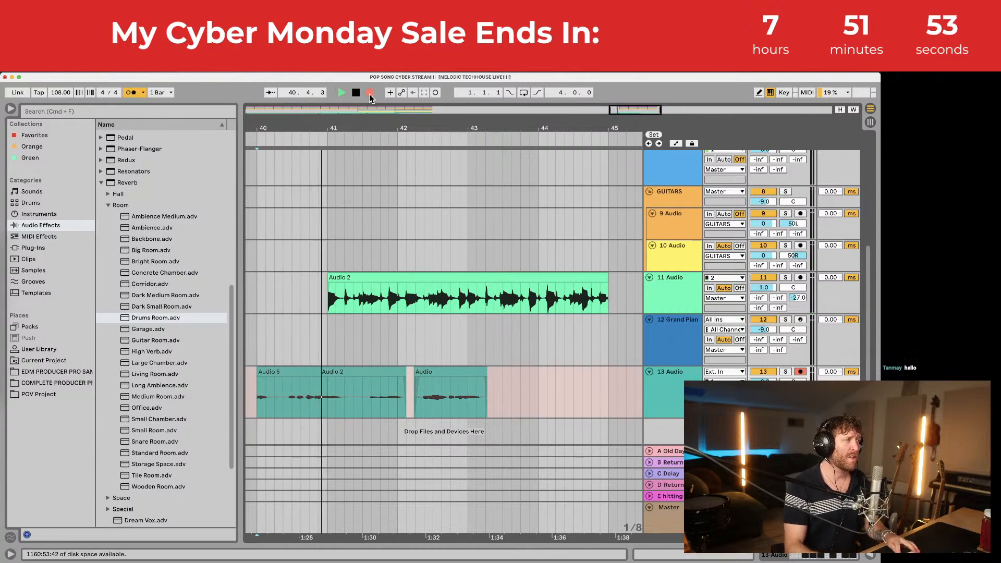
{"action": "key", "text": "space"}
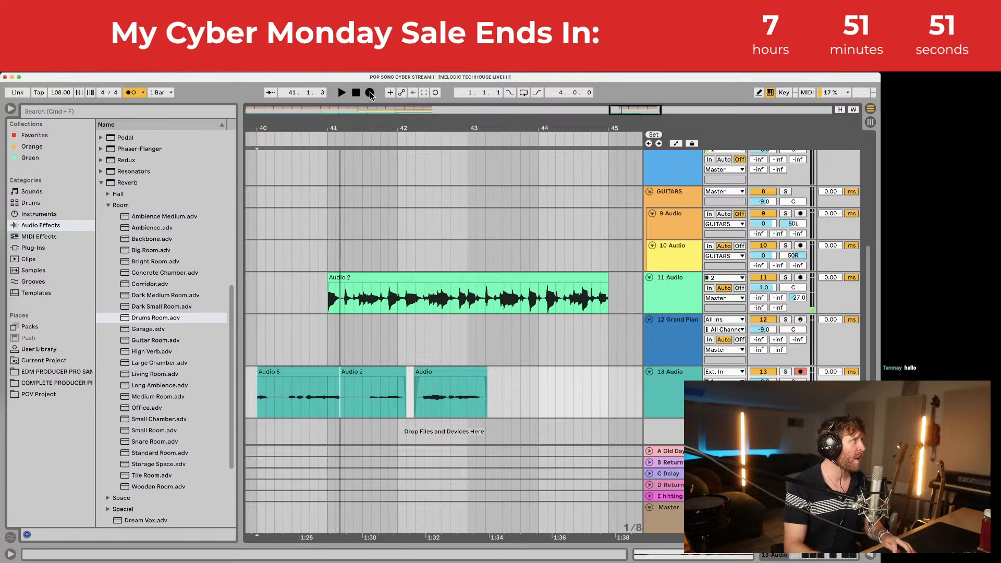
{"action": "left_click", "coordinate": [371, 92]}
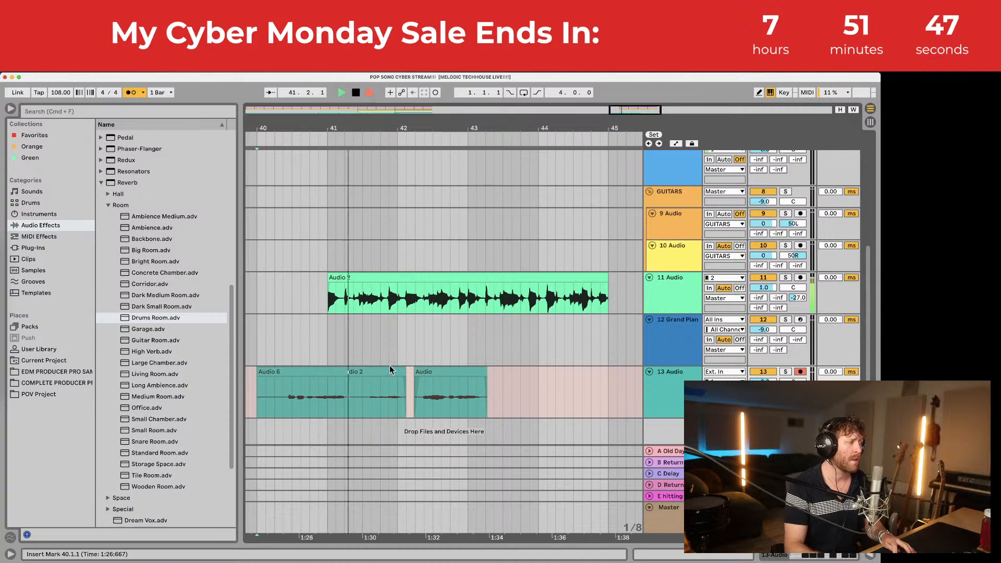
{"action": "key", "text": "space"}
Step: Audition the new Audio 6 take near bar 40 and trim its start
{"action": "left_click_drag", "start_coordinate": [276, 122], "coordinate": [276, 157]}
{"action": "left_click_drag", "start_coordinate": [337, 371], "coordinate": [323, 367]}
{"action": "key", "text": "space"}
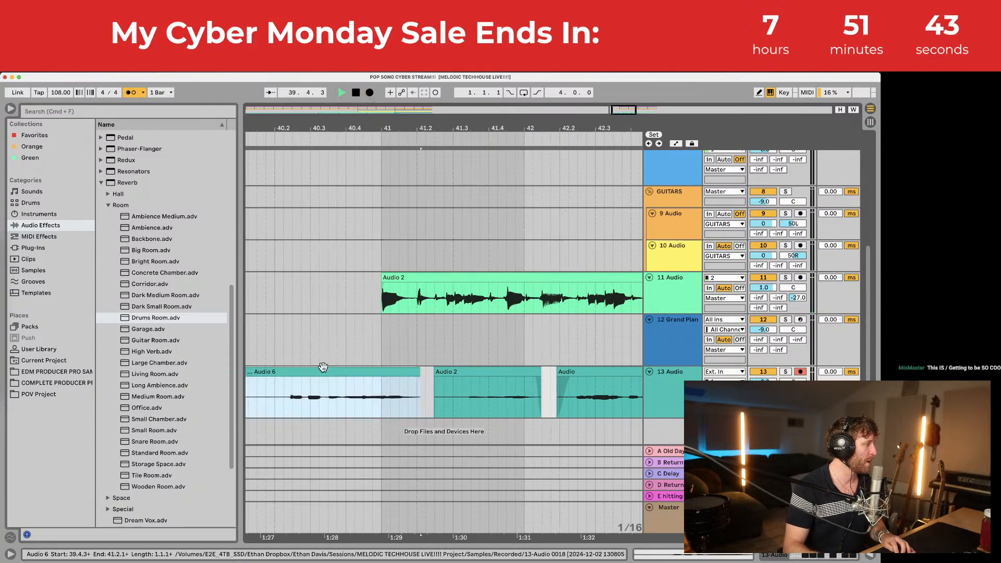
{"action": "left_click", "coordinate": [275, 386]}
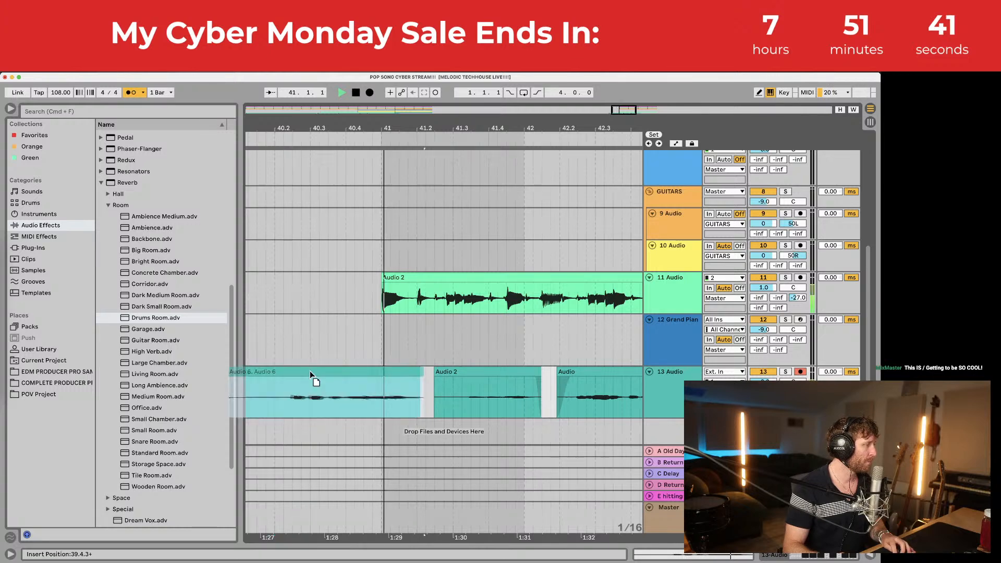
{"action": "left_click", "coordinate": [309, 371]}
{"action": "left_click", "coordinate": [287, 394]}
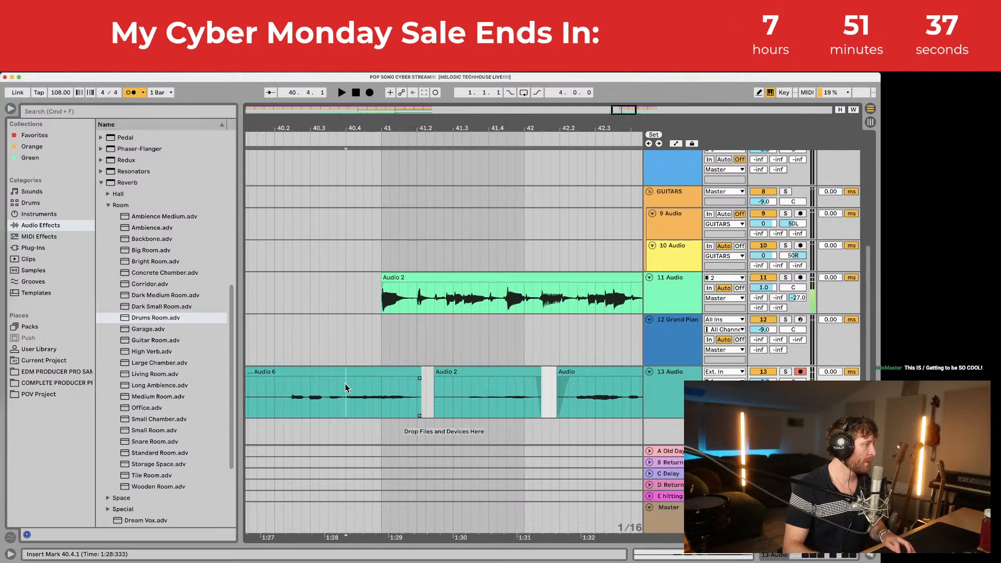
{"action": "key", "text": "space"}
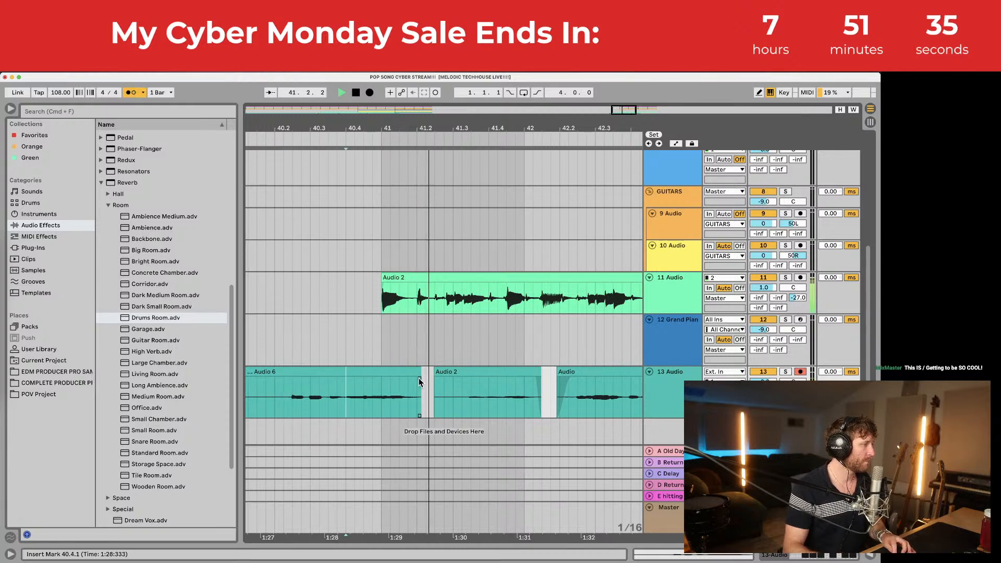
{"action": "left_click_drag", "start_coordinate": [419, 379], "coordinate": [415, 379]}
{"action": "scroll", "coordinate": [406, 379], "scroll_direction": "left", "scroll_amount": 3}
{"action": "left_click_drag", "start_coordinate": [304, 375], "coordinate": [356, 374]}
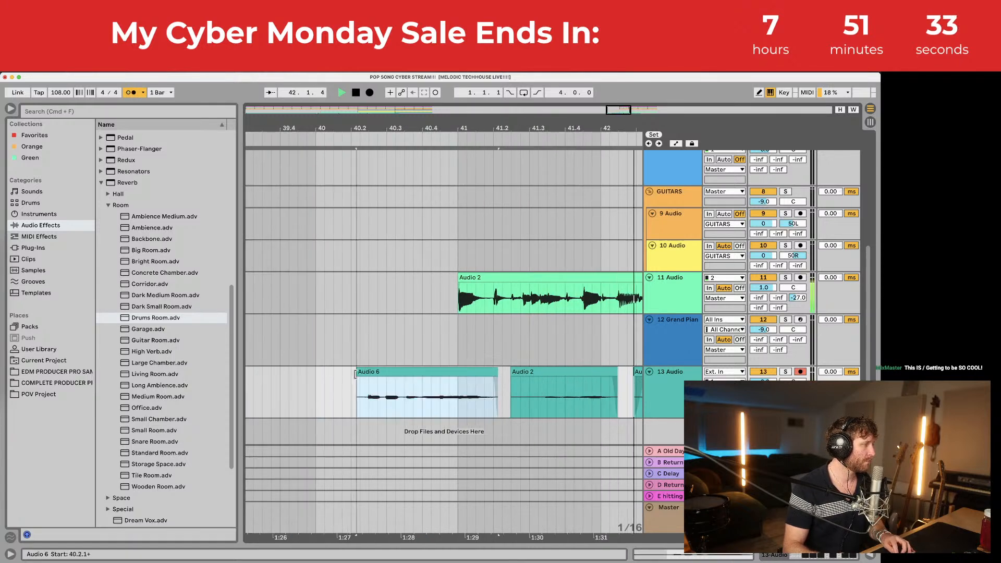
Step: Delete the Audio 2 take from track 13 and audition bars 40–43
{"action": "left_click", "coordinate": [427, 371]}
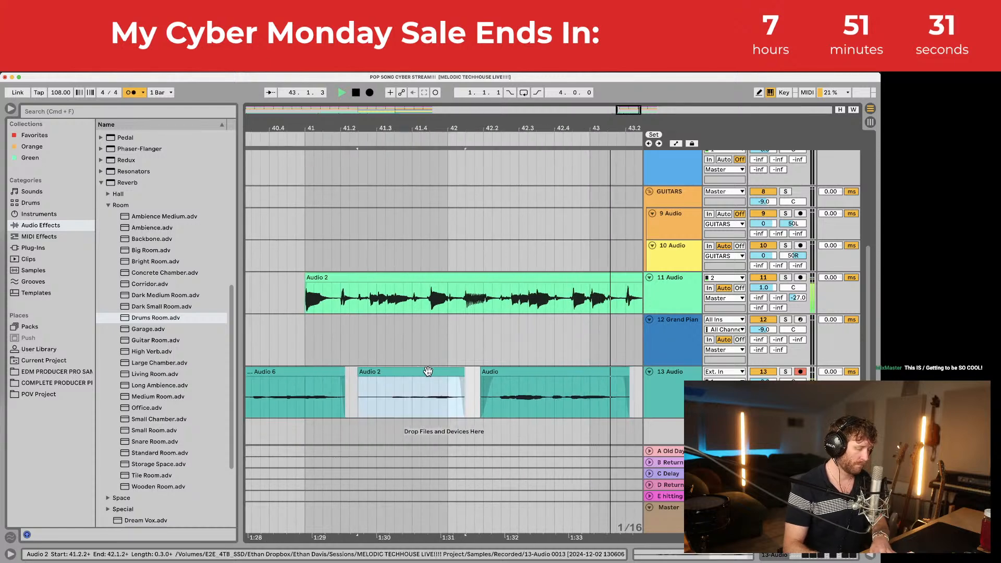
{"action": "key", "text": "Delete"}
{"action": "key", "text": "space"}
{"action": "key", "text": "minus"}
{"action": "key", "text": "minus"}
{"action": "key", "text": "minus"}
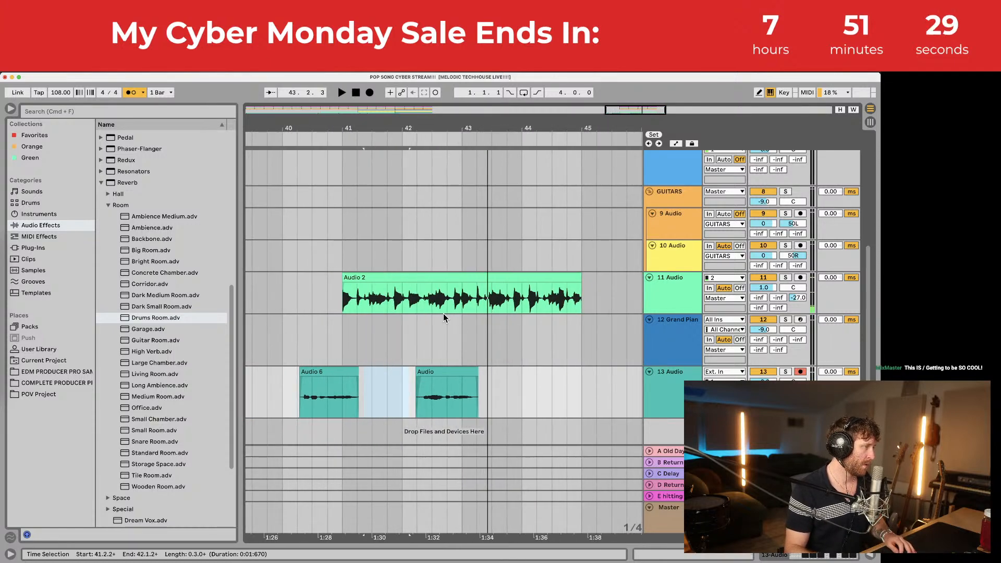
{"action": "left_click", "coordinate": [465, 400]}
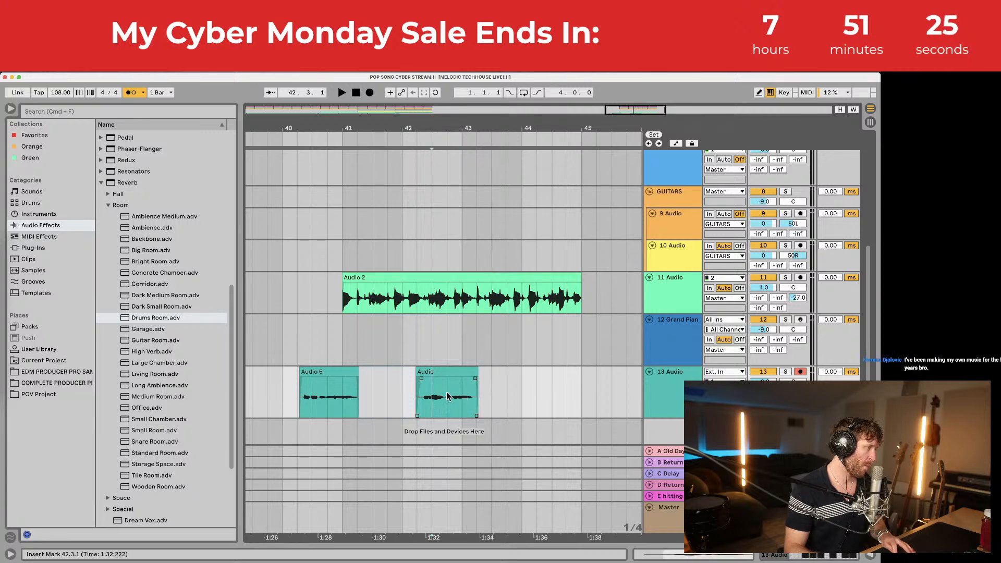
{"action": "left_click", "coordinate": [462, 399]}
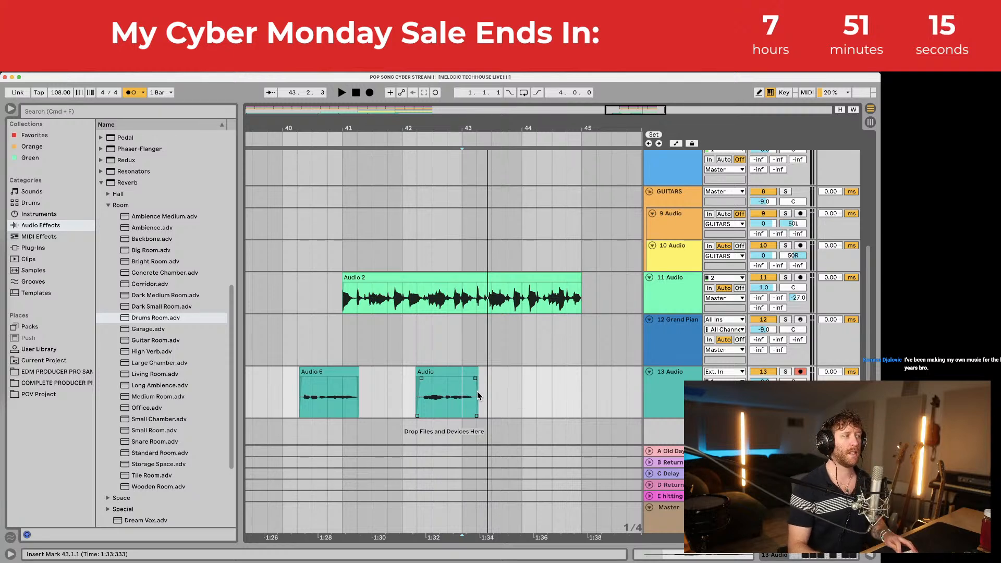
{"action": "left_click", "coordinate": [328, 371]}
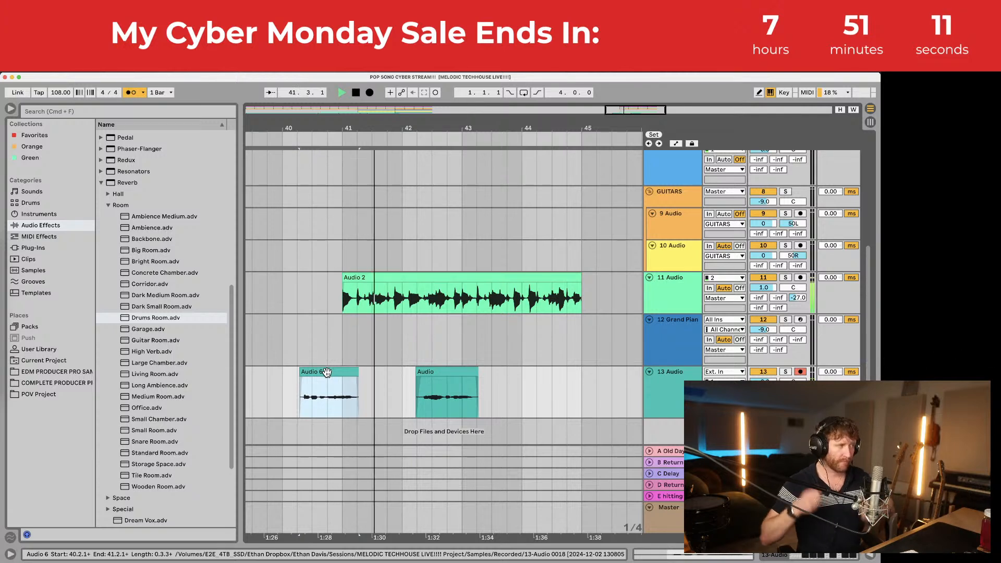
{"action": "key", "text": "space"}
Step: Record a short Audio 3 take from 41.3.1 and nudge it earlier to 41.3.3
{"action": "left_click", "coordinate": [372, 386]}
{"action": "key", "text": "space"}
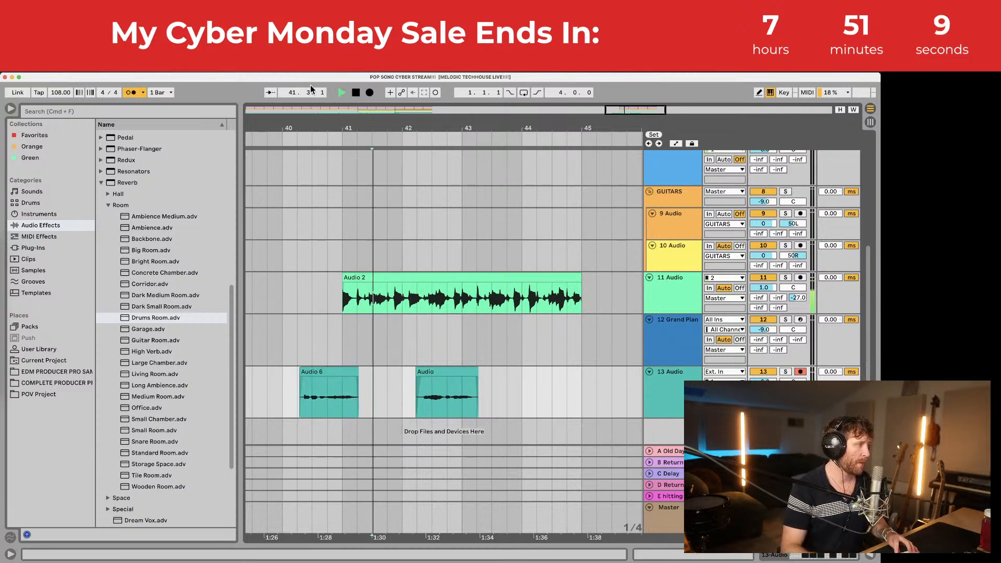
{"action": "left_click", "coordinate": [369, 92]}
{"action": "key", "text": "space"}
{"action": "left_click", "coordinate": [390, 387]}
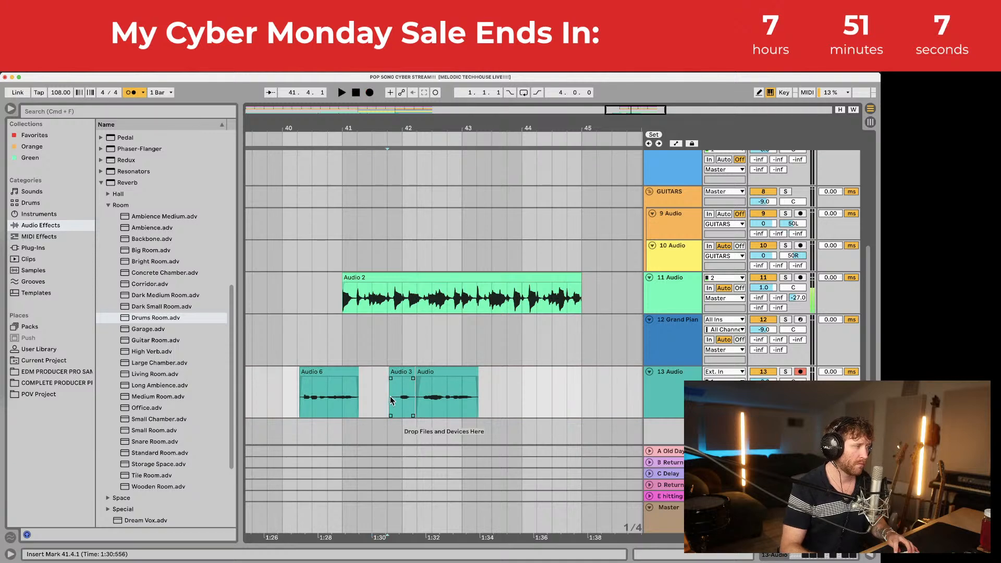
{"action": "key", "text": "space"}
{"action": "key", "text": "space"}
{"action": "left_click_drag", "start_coordinate": [400, 128], "coordinate": [399, 174]}
{"action": "left_click_drag", "start_coordinate": [404, 371], "coordinate": [379, 371]}
{"action": "key", "text": "space"}
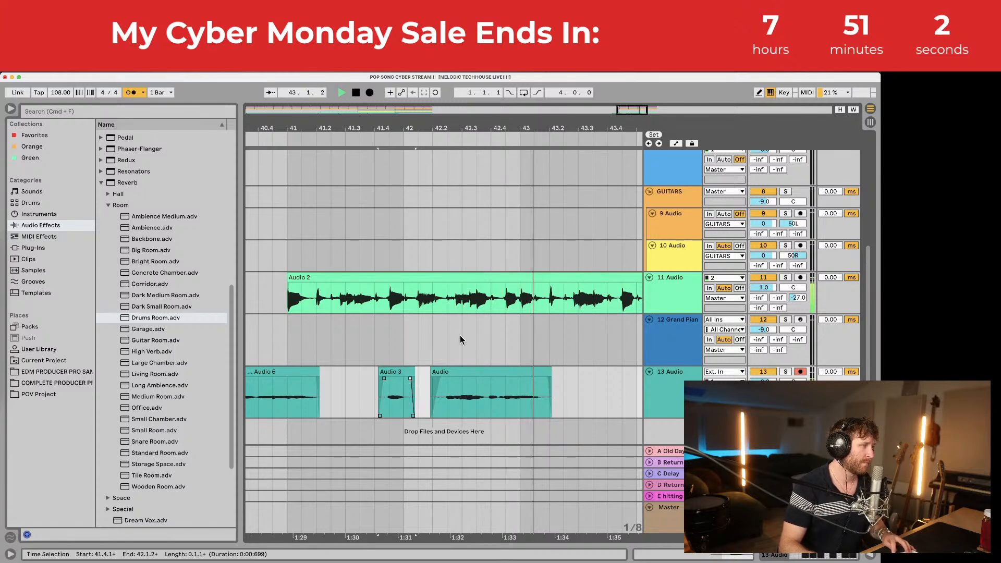
{"action": "key", "text": "space"}
Step: Shorten the Audio clip's end to 43.2.1 and audition from Audio 6 and 43.1.1
{"action": "left_click_drag", "start_coordinate": [512, 128], "coordinate": [435, 120]}
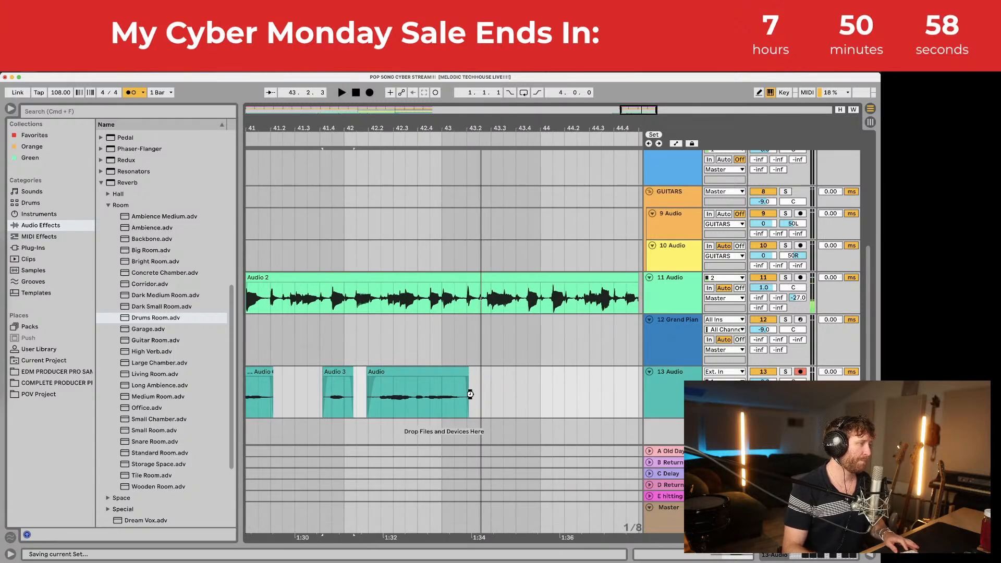
{"action": "left_click_drag", "start_coordinate": [463, 376], "coordinate": [463, 376]}
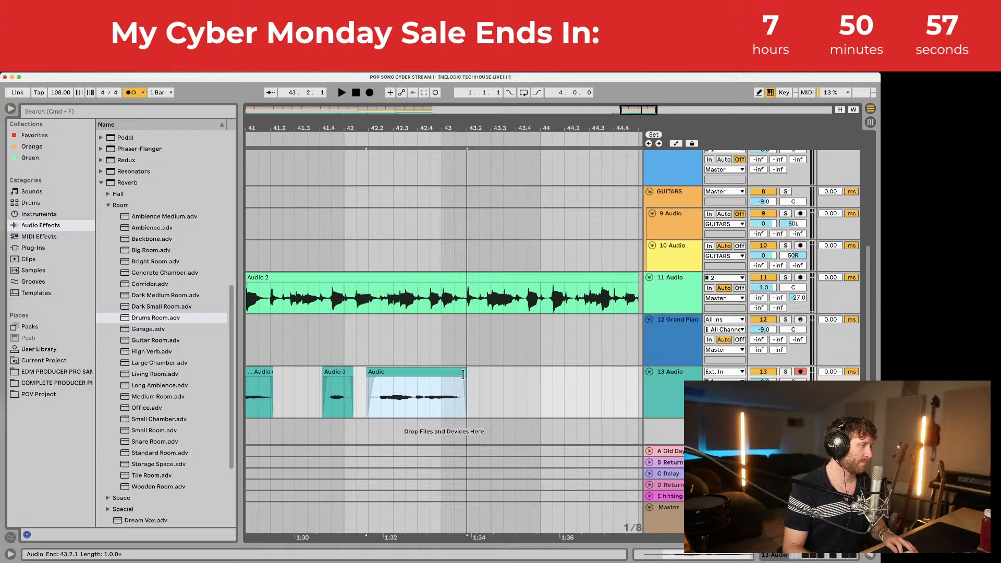
{"action": "left_click", "coordinate": [446, 397]}
{"action": "left_click_drag", "start_coordinate": [470, 126], "coordinate": [466, 107]}
{"action": "left_click", "coordinate": [316, 372]}
{"action": "key", "text": "space"}
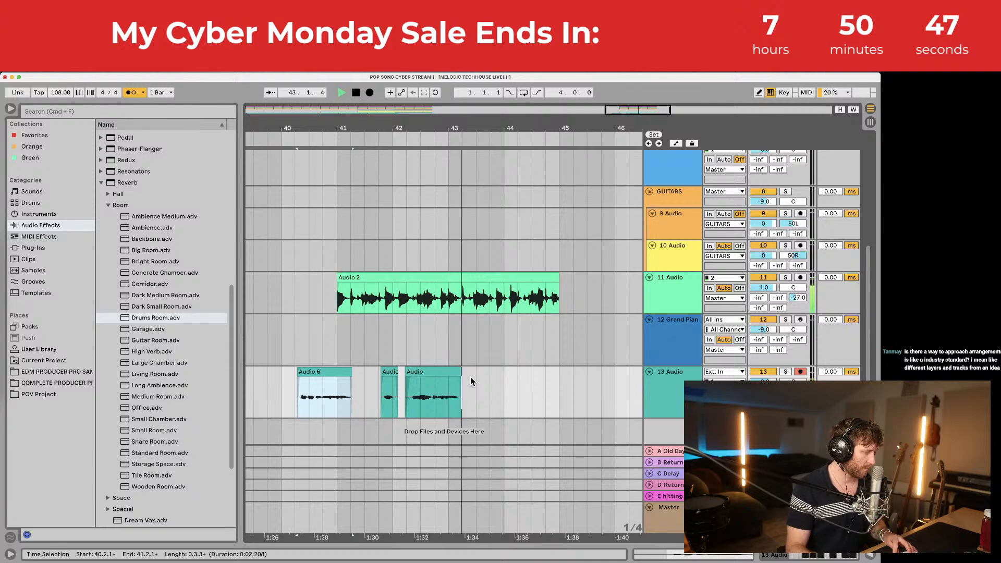
{"action": "key", "text": "space"}
{"action": "left_click", "coordinate": [432, 255]}
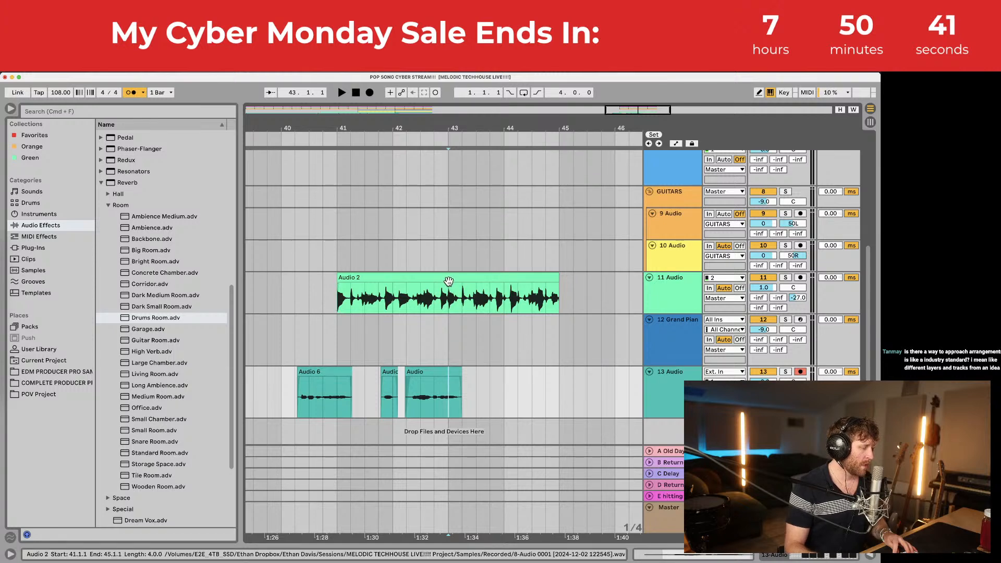
{"action": "key", "text": "space"}
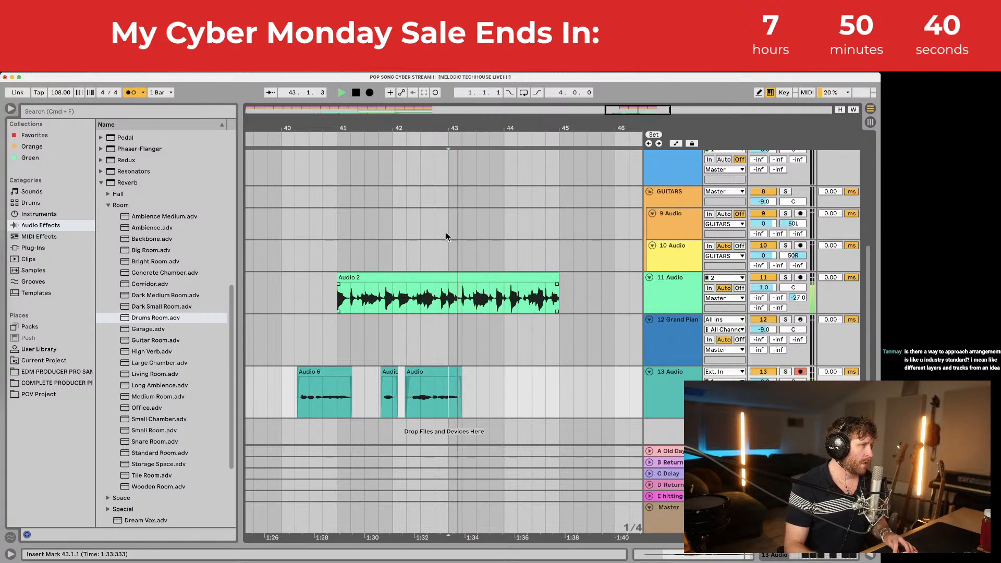
Step: Record an Audio 3 take, move it to 43.2.3 and shorten its end
{"action": "left_click", "coordinate": [369, 92]}
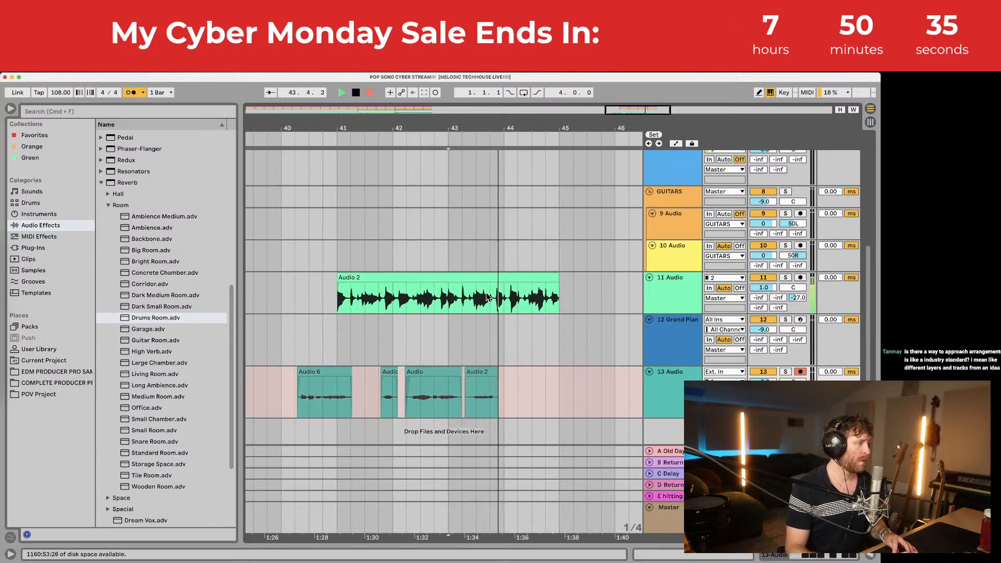
{"action": "key", "text": "space"}
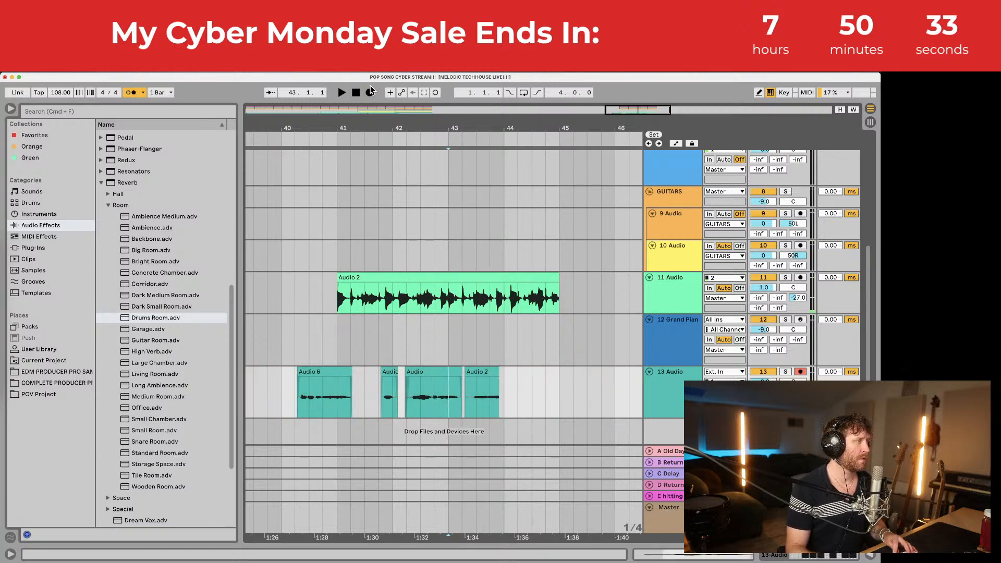
{"action": "left_click", "coordinate": [369, 92]}
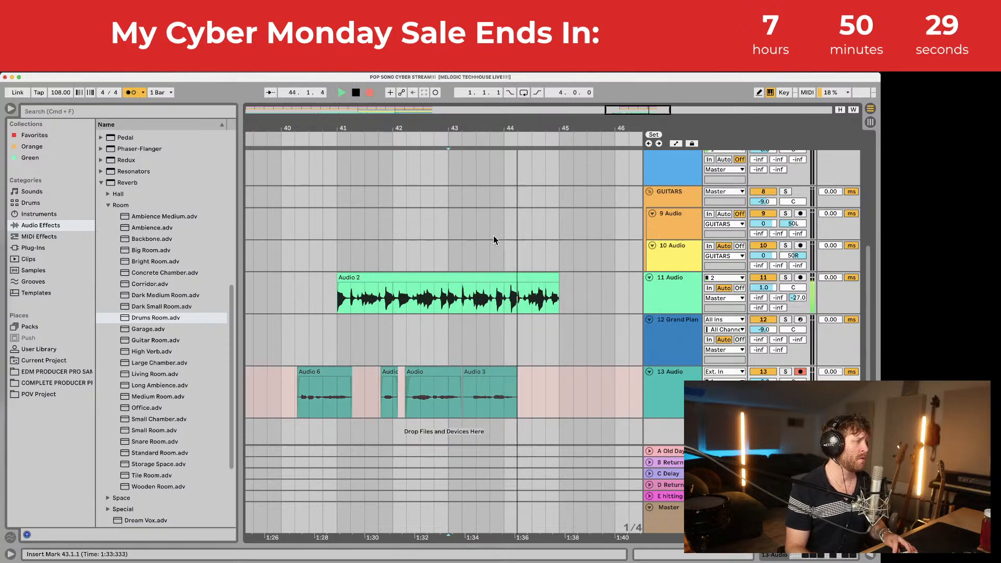
{"action": "key", "text": "space"}
{"action": "left_click_drag", "start_coordinate": [495, 122], "coordinate": [476, 128]}
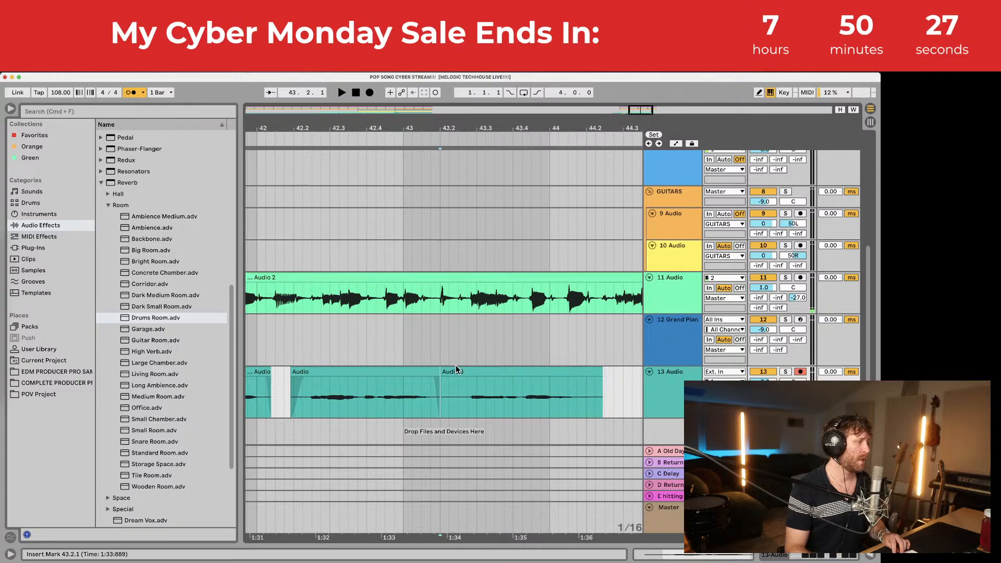
{"action": "left_click_drag", "start_coordinate": [442, 373], "coordinate": [475, 369]}
{"action": "key", "text": "space"}
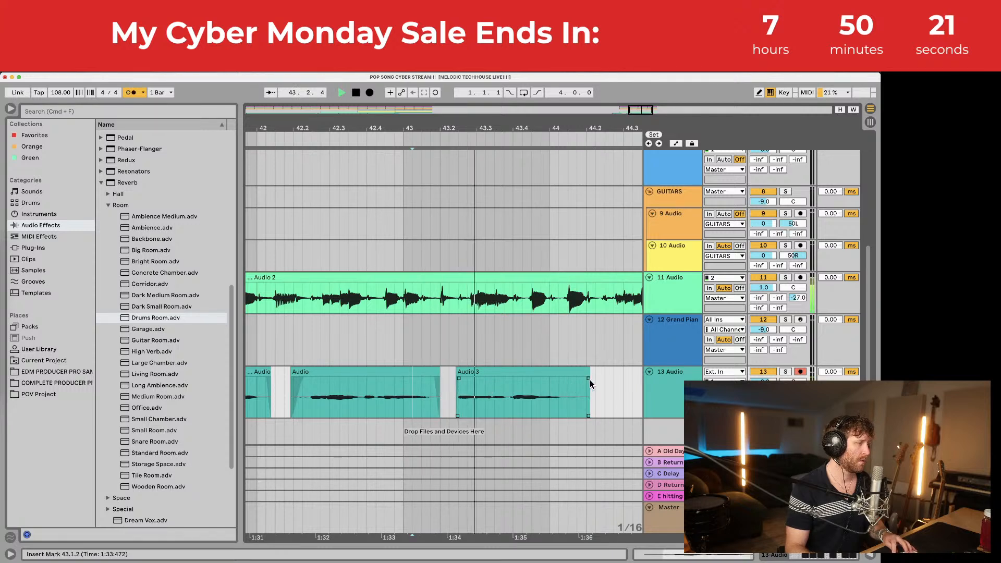
{"action": "left_click_drag", "start_coordinate": [589, 380], "coordinate": [575, 372]}
{"action": "key", "text": "space"}
Step: Record an Audio 4 take from 43.2.1 and trim both its start and end
{"action": "left_click", "coordinate": [439, 392]}
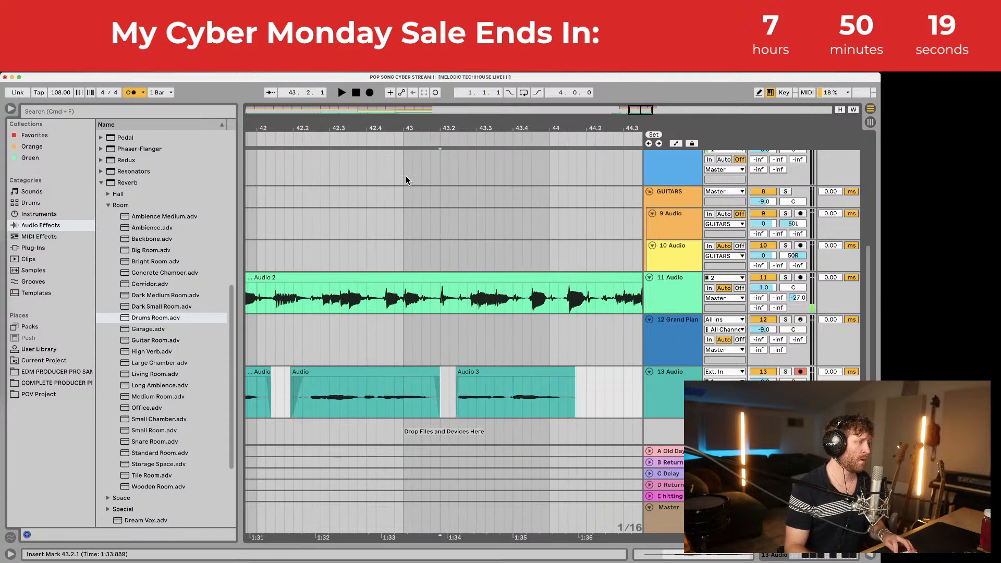
{"action": "left_click", "coordinate": [371, 94]}
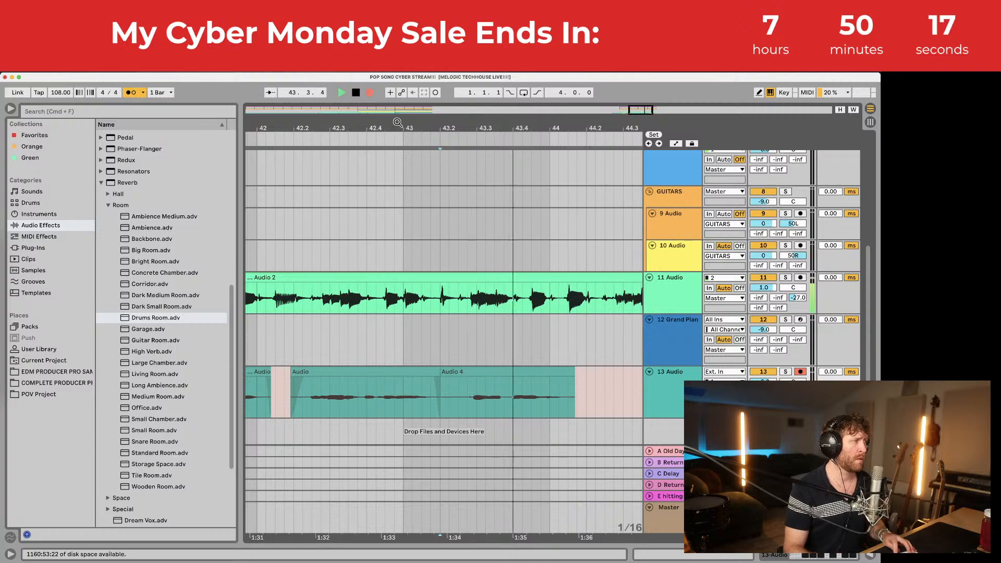
{"action": "key", "text": "space"}
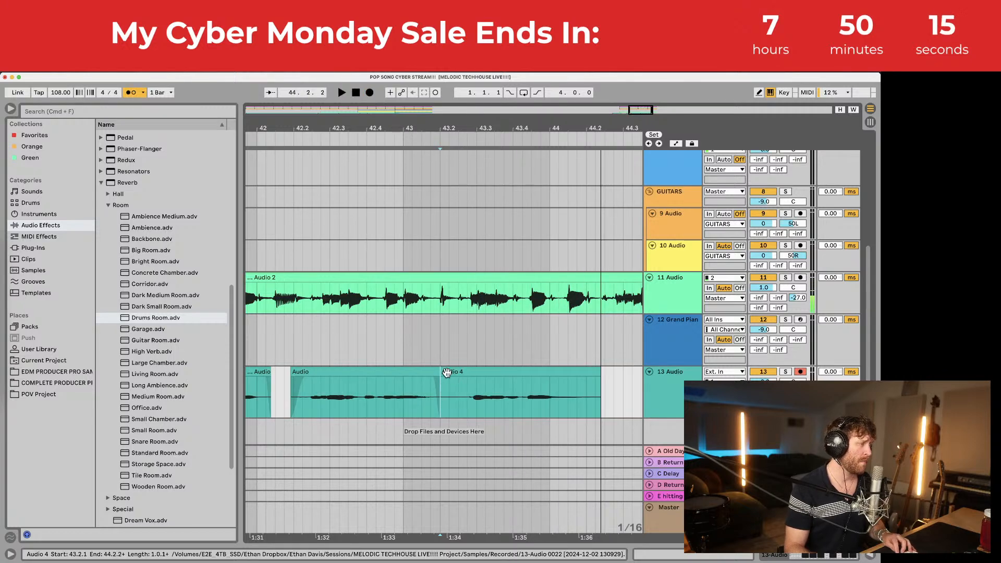
{"action": "mouse_move", "coordinate": [441, 371]}
{"action": "left_mouse_down"}
{"action": "mouse_move", "coordinate": [473, 372]}
{"action": "mouse_move", "coordinate": [457, 369]}
{"action": "left_mouse_up"}
{"action": "left_click", "coordinate": [458, 385]}
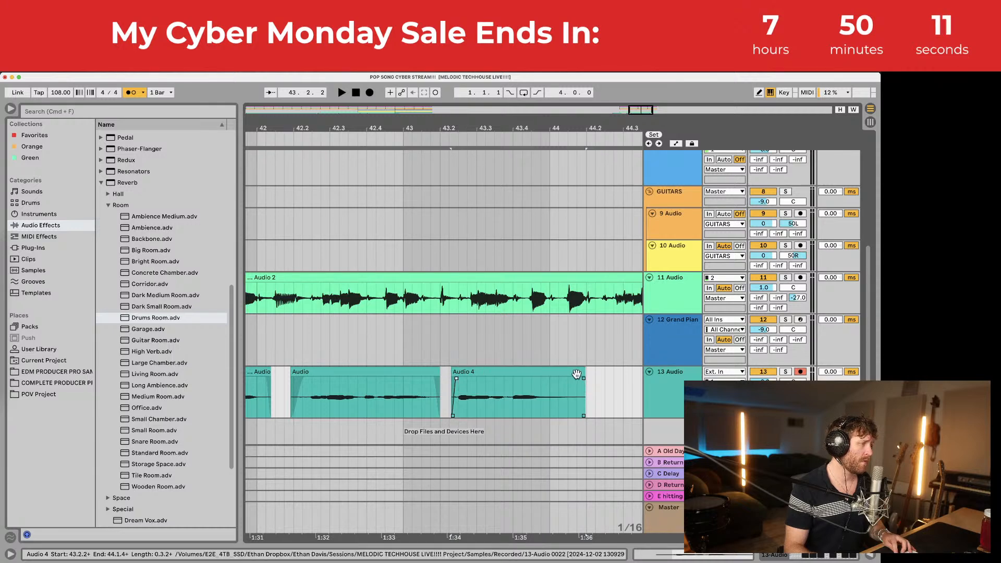
{"action": "left_click_drag", "start_coordinate": [586, 372], "coordinate": [567, 372]}
Step: Lengthen Audio 4's end and start recording a new vocal take at bar 44
{"action": "left_click", "coordinate": [494, 178]}
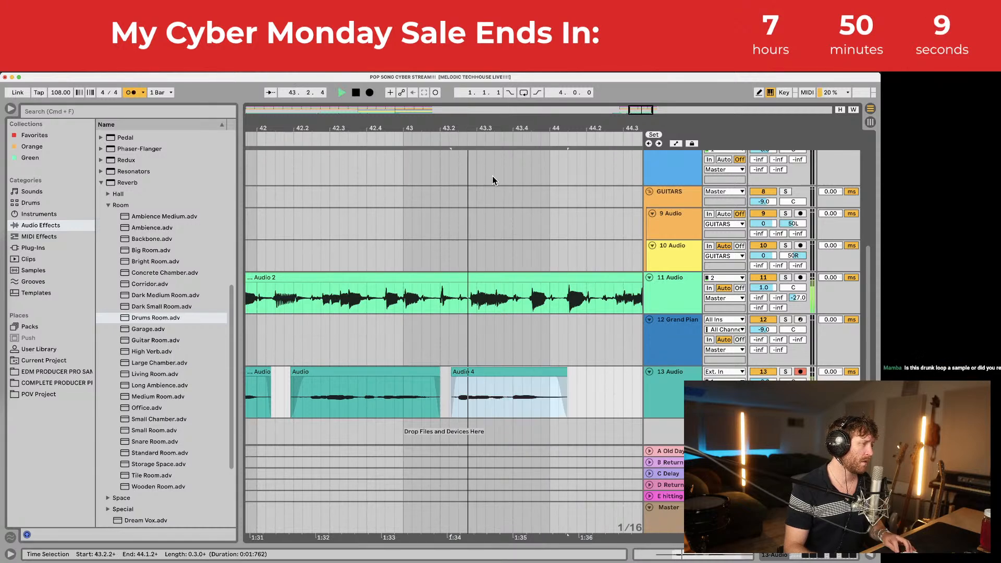
{"action": "key", "text": "space"}
{"action": "left_click_drag", "start_coordinate": [454, 128], "coordinate": [452, 86]}
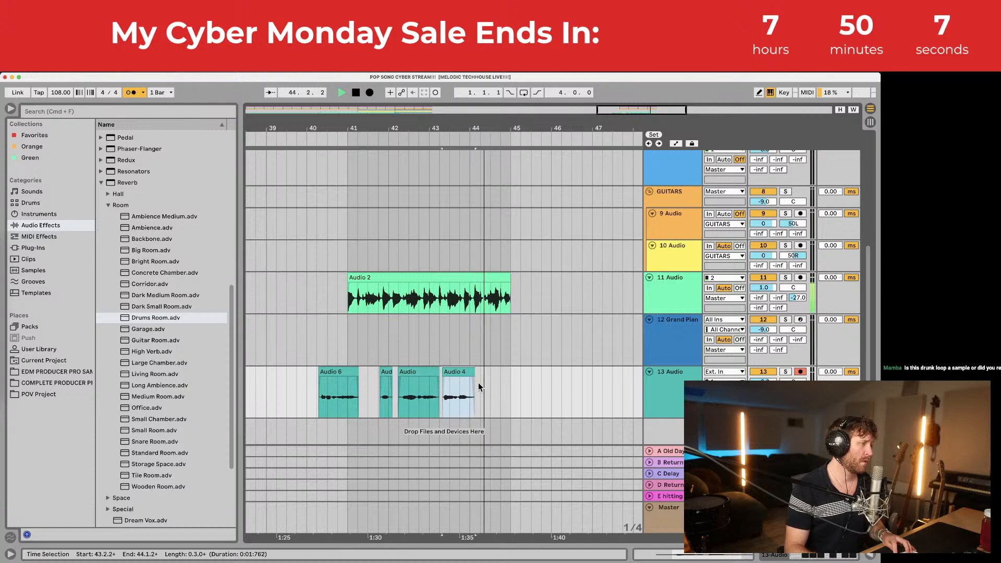
{"action": "left_click_drag", "start_coordinate": [472, 373], "coordinate": [477, 386]}
{"action": "key", "text": "space"}
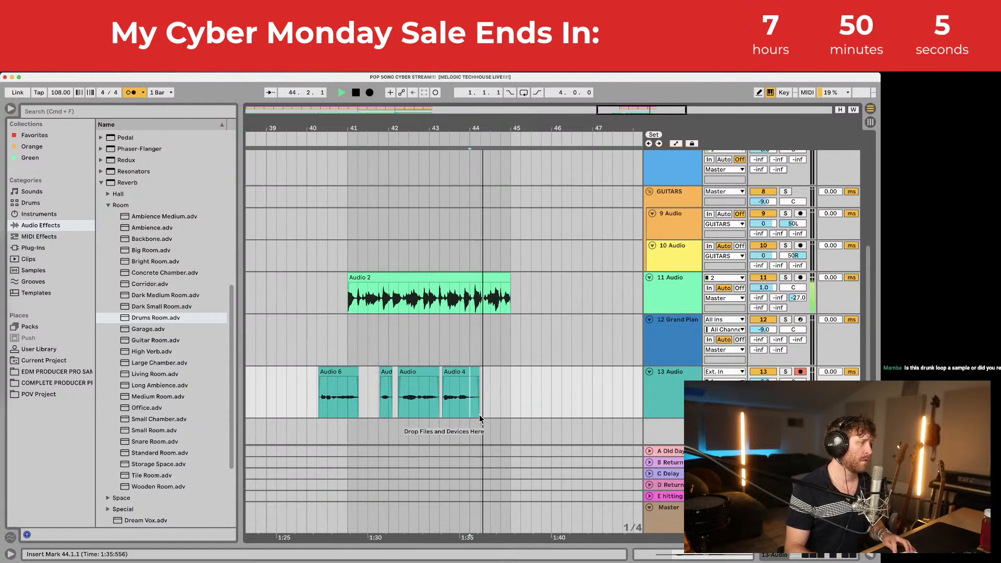
{"action": "left_click", "coordinate": [370, 94]}
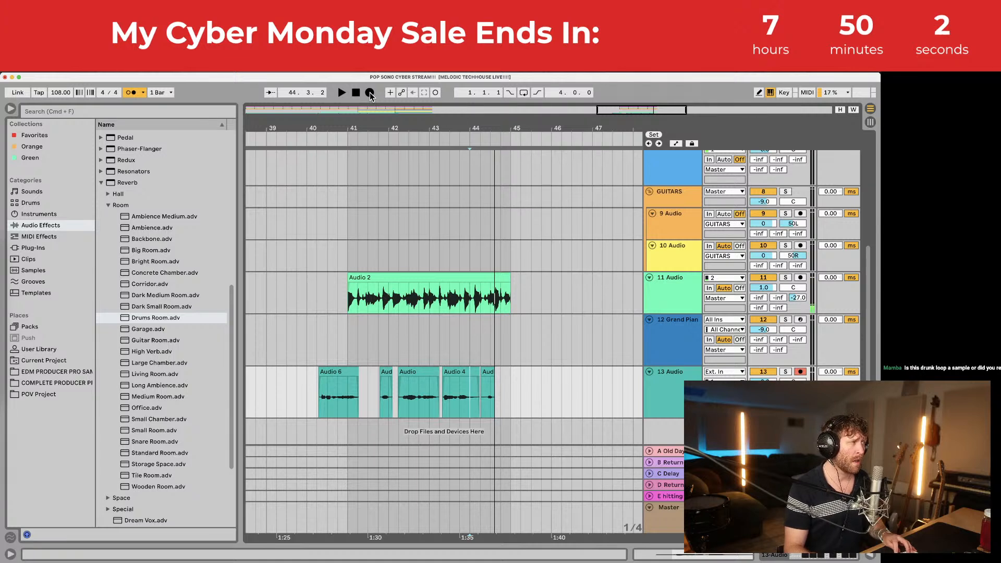
{"action": "left_click", "coordinate": [371, 94]}
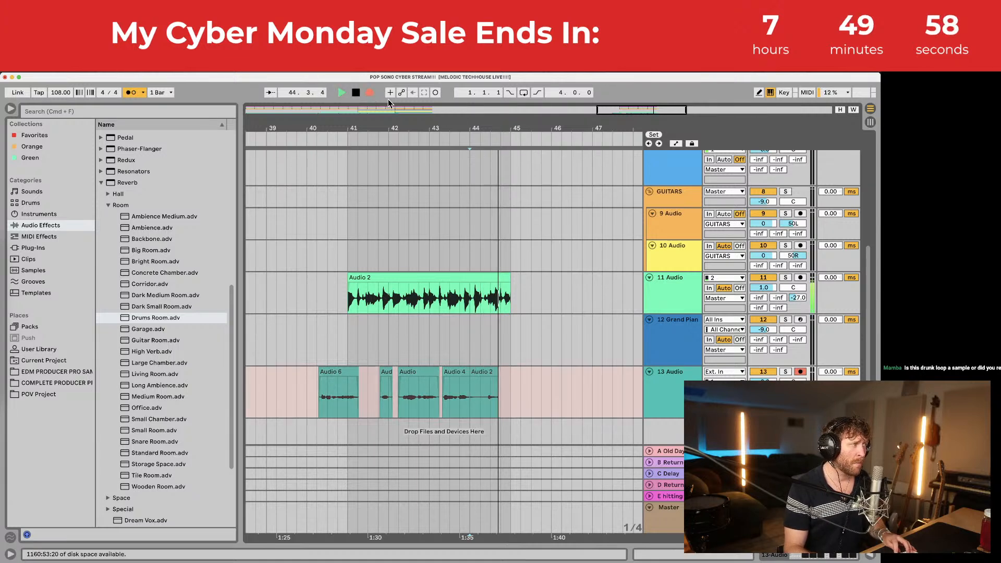
Step: Stop the take, duplicate the selected range to bars 45–49 and audition the trimmed take
{"action": "key", "text": "space"}
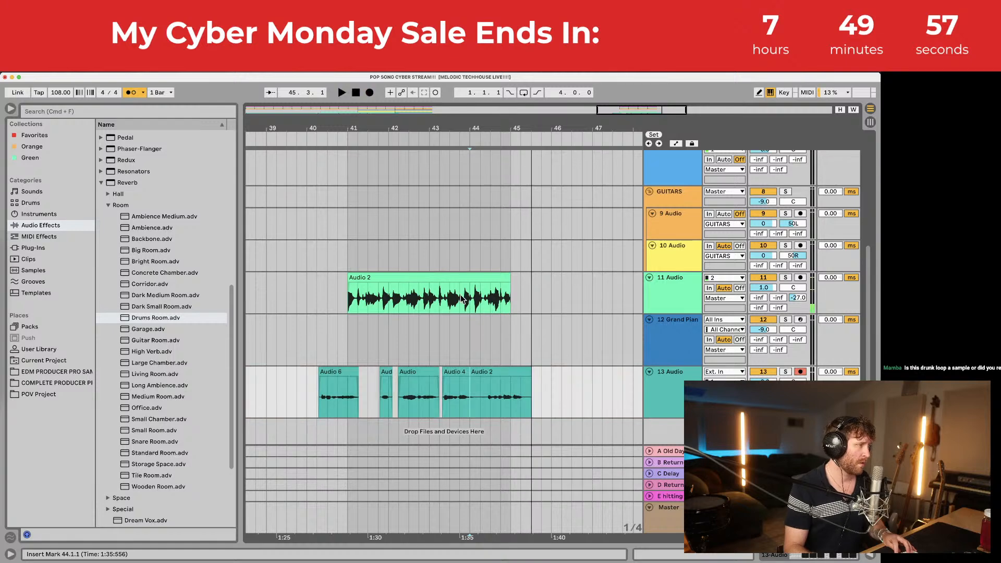
{"action": "left_click_drag", "start_coordinate": [509, 302], "coordinate": [349, 166]}
{"action": "key", "text": "super+d"}
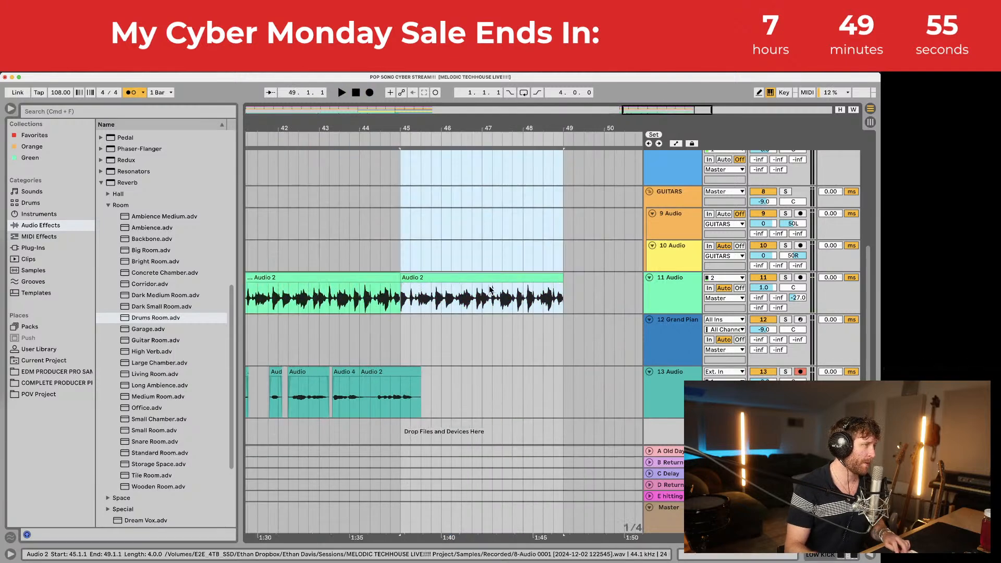
{"action": "scroll", "coordinate": [446, 332], "scroll_direction": "left", "scroll_amount": 2}
{"action": "left_click_drag", "start_coordinate": [419, 128], "coordinate": [419, 174]}
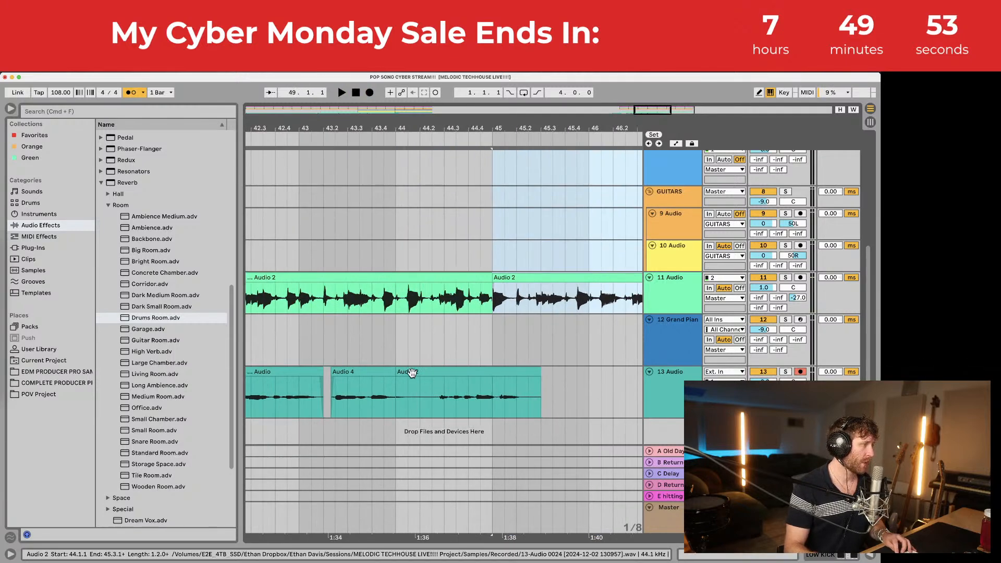
{"action": "left_click_drag", "start_coordinate": [398, 372], "coordinate": [427, 375]}
{"action": "left_click", "coordinate": [429, 384]}
{"action": "key", "text": "space"}
{"action": "left_click", "coordinate": [413, 389]}
{"action": "key", "text": "space"}
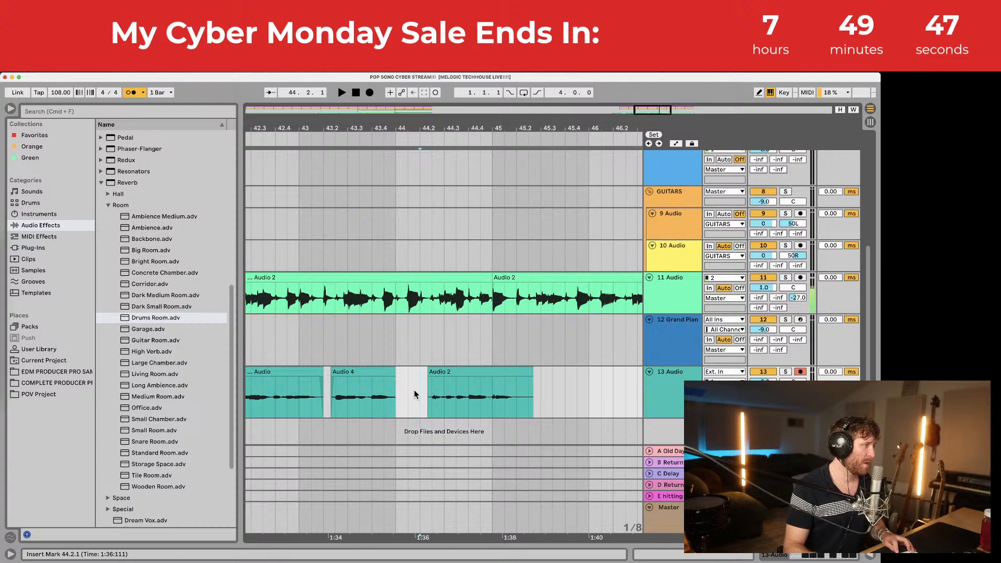
Step: Record Audio 5 from 44.2, shift it slightly earlier and trim its start
{"action": "left_click", "coordinate": [369, 93]}
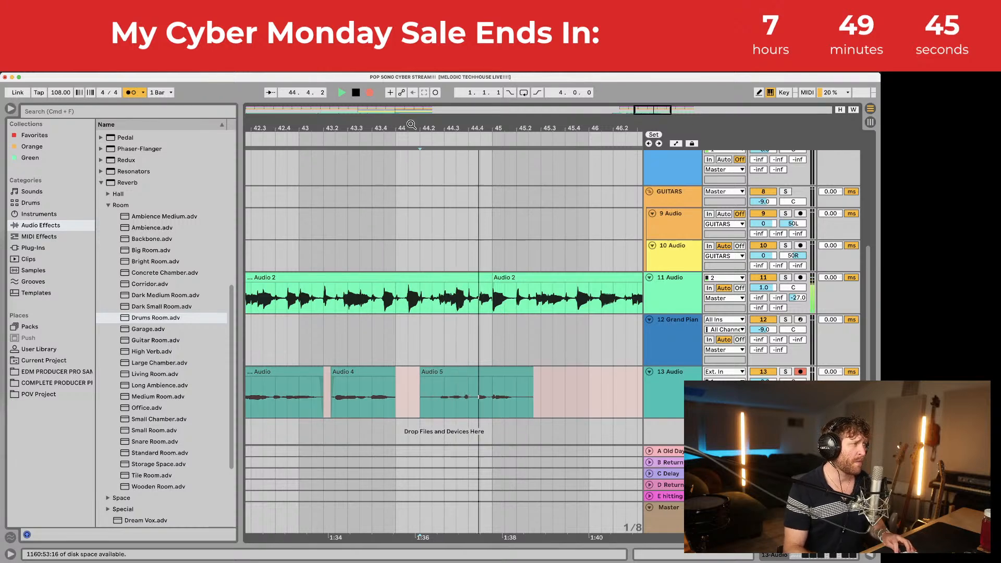
{"action": "key", "text": "space"}
{"action": "key", "text": "space"}
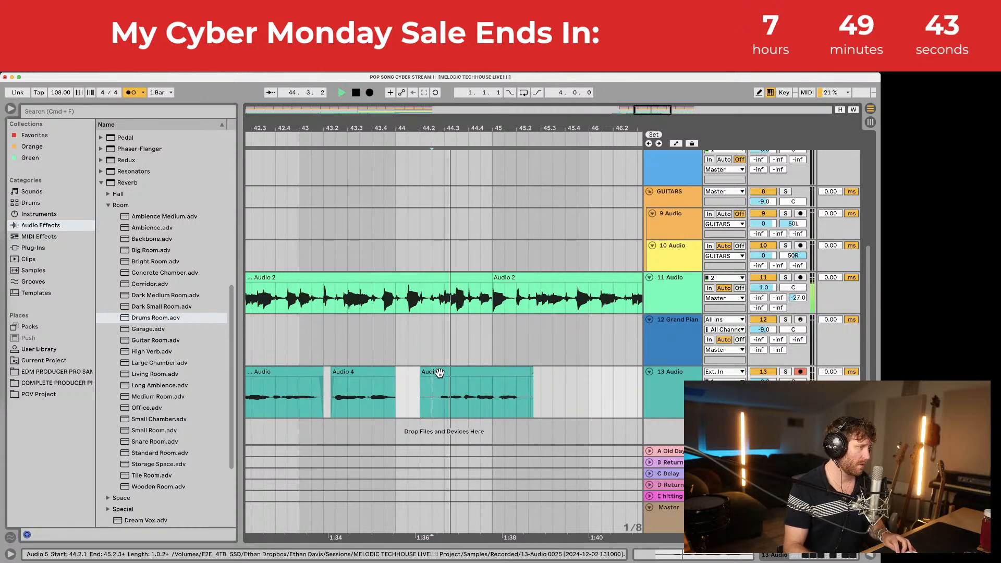
{"action": "left_click_drag", "start_coordinate": [439, 373], "coordinate": [420, 373]}
{"action": "key", "text": "space"}
{"action": "left_click", "coordinate": [422, 393]}
{"action": "key", "text": "space"}
{"action": "key", "text": "space"}
{"action": "key", "text": "space"}
{"action": "left_click", "coordinate": [420, 391]}
{"action": "key", "text": "space"}
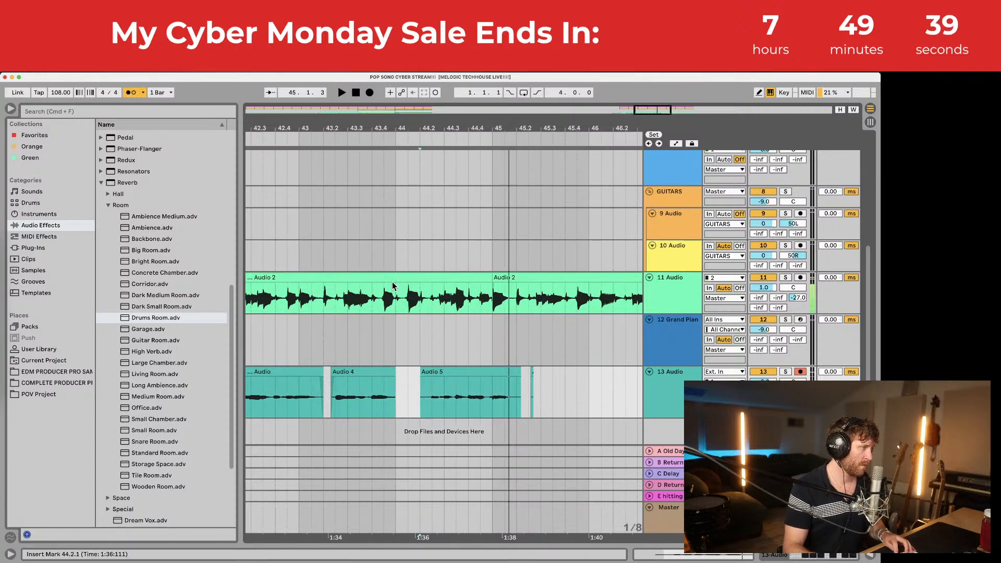
Step: Record an Audio 6 take and move it earlier to around 44.2.3
{"action": "left_click", "coordinate": [371, 94]}
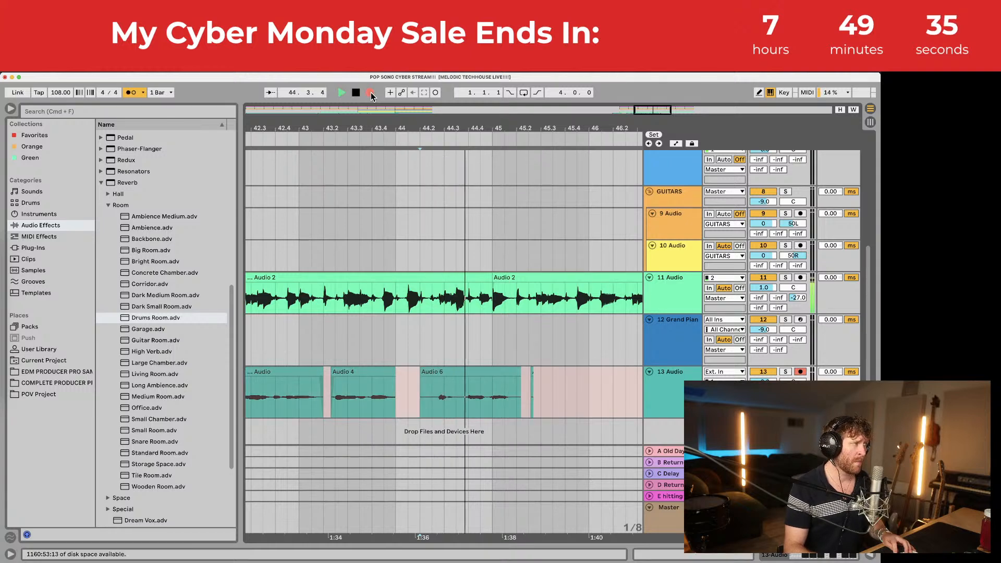
{"action": "key", "text": "space"}
{"action": "left_click", "coordinate": [427, 406]}
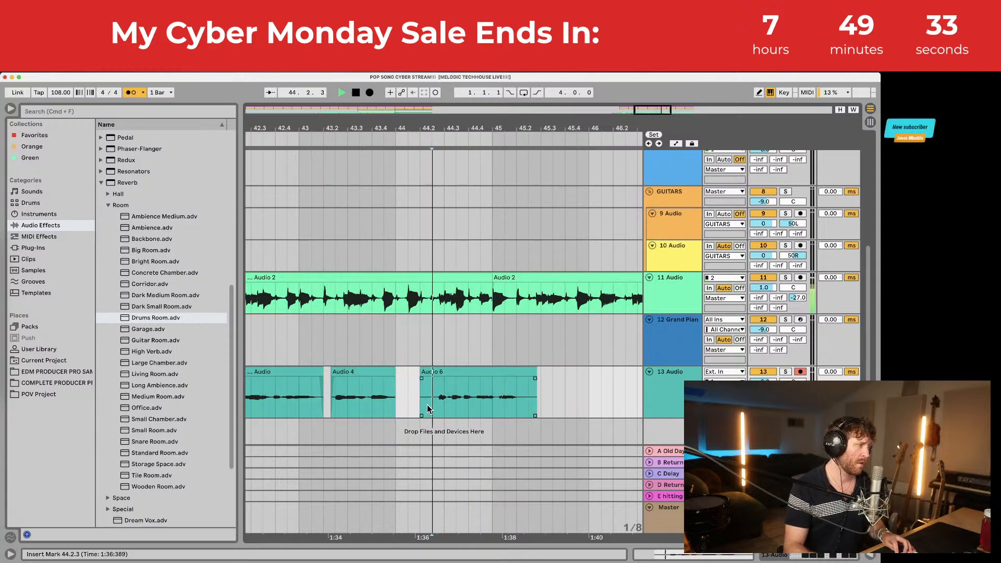
{"action": "key", "text": "space"}
{"action": "left_click_drag", "start_coordinate": [427, 129], "coordinate": [427, 157]}
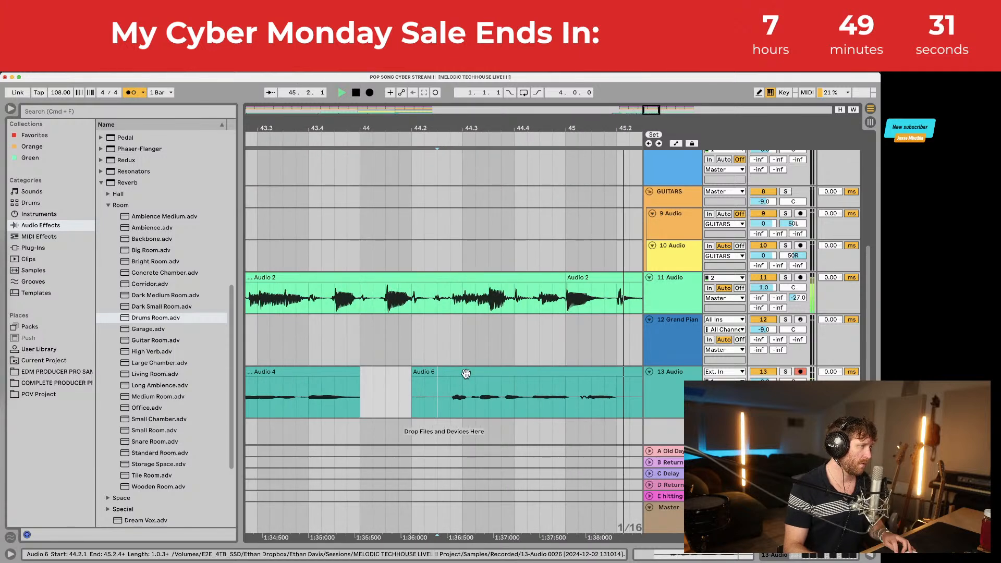
{"action": "key", "text": "space"}
{"action": "left_click_drag", "start_coordinate": [465, 373], "coordinate": [424, 381]}
{"action": "left_click", "coordinate": [435, 393]}
{"action": "key", "text": "space"}
{"action": "key", "text": "space"}
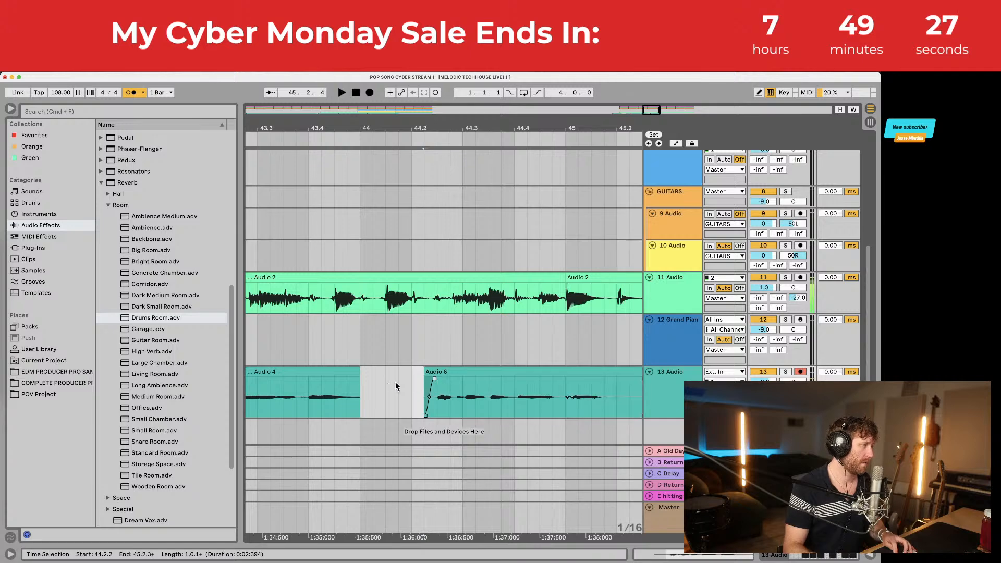
Step: Extend Audio 4 with a fade-out, save the project and play from bar 40.2
{"action": "left_click_drag", "start_coordinate": [356, 372], "coordinate": [409, 373]}
{"action": "left_click_drag", "start_coordinate": [477, 126], "coordinate": [456, 130]}
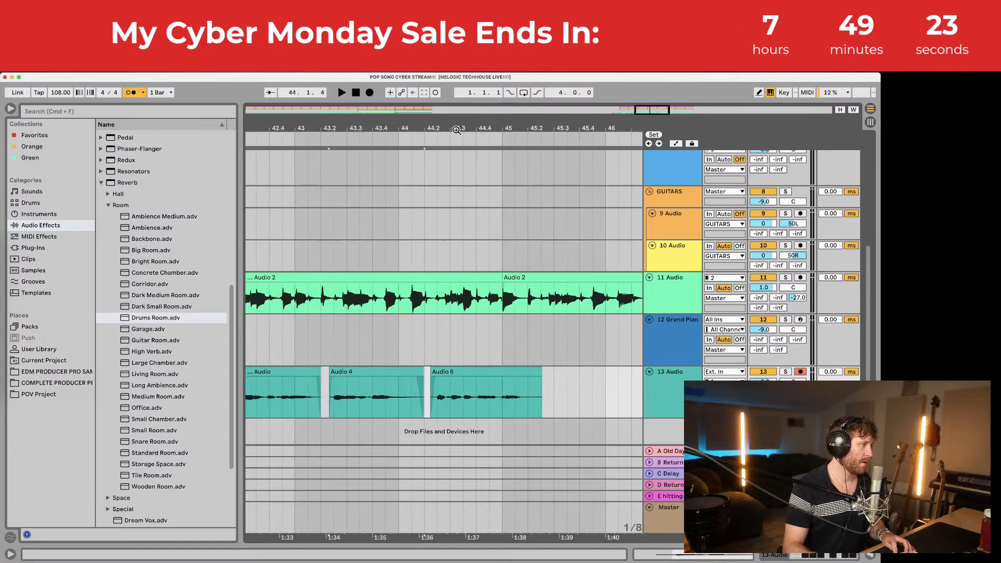
{"action": "left_click_drag", "start_coordinate": [527, 129], "coordinate": [527, 111]}
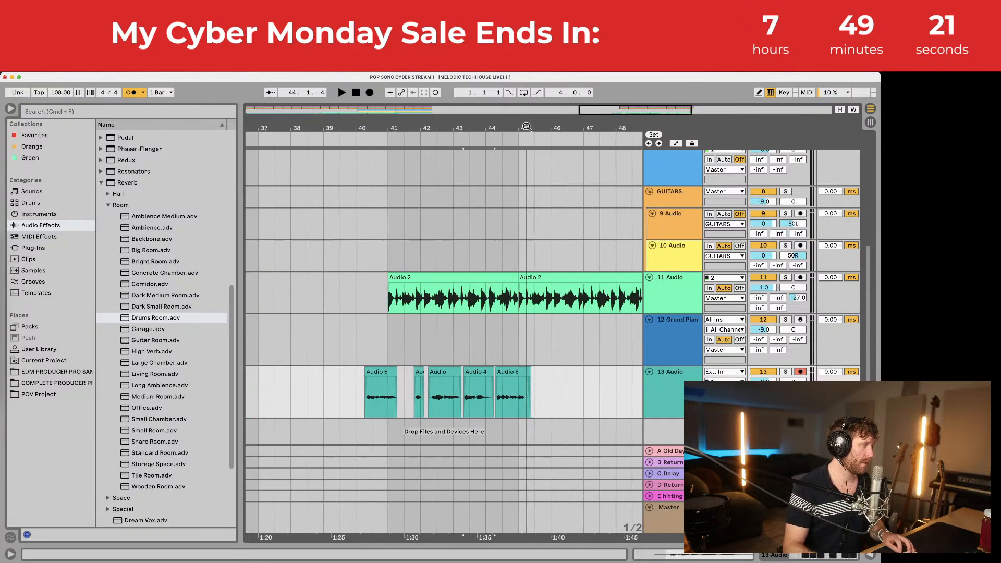
{"action": "key", "text": "super+s"}
{"action": "left_click", "coordinate": [380, 374]}
{"action": "key", "text": "space"}
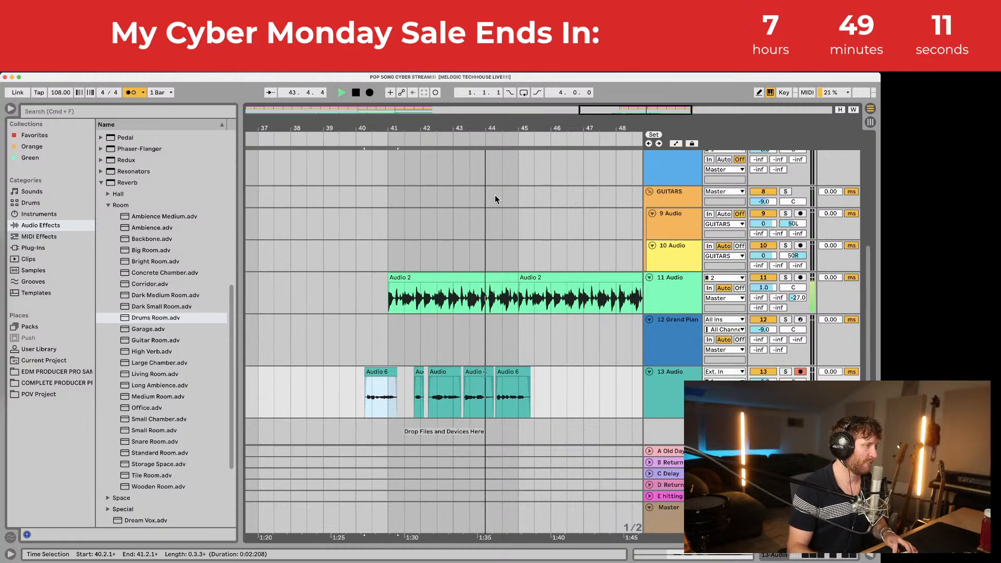
Step: Record Audio 7 from 44.2.1 and move it slightly later, right after Audio 4
{"action": "mouse_move", "coordinate": [501, 128]}
{"action": "left_mouse_down"}
{"action": "mouse_move", "coordinate": [501, 157]}
{"action": "mouse_move", "coordinate": [510, 139]}
{"action": "left_mouse_up"}
{"action": "left_click", "coordinate": [475, 389]}
{"action": "left_click", "coordinate": [369, 93]}
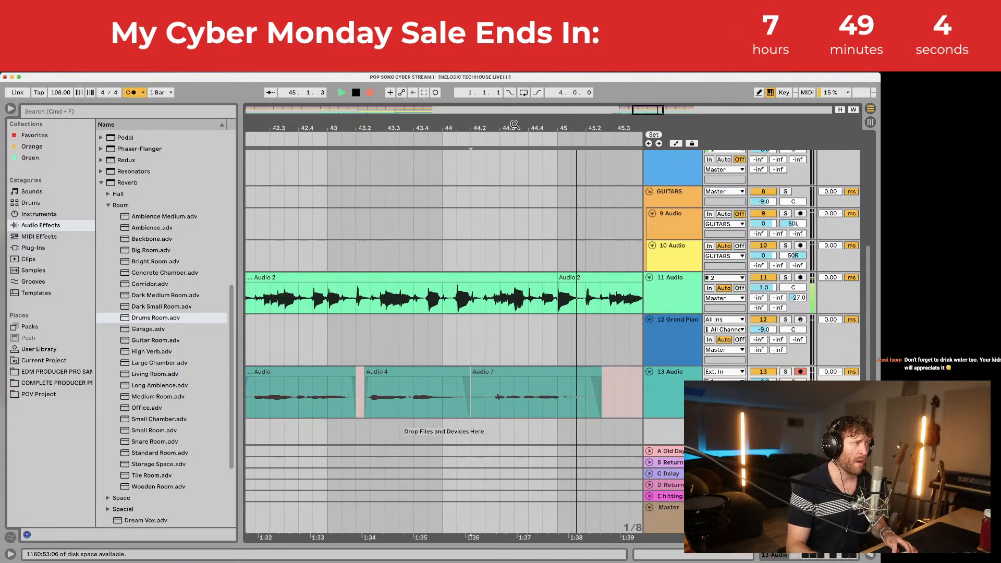
{"action": "left_click_drag", "start_coordinate": [511, 125], "coordinate": [511, 138]}
{"action": "key", "text": "space"}
{"action": "left_click", "coordinate": [443, 375]}
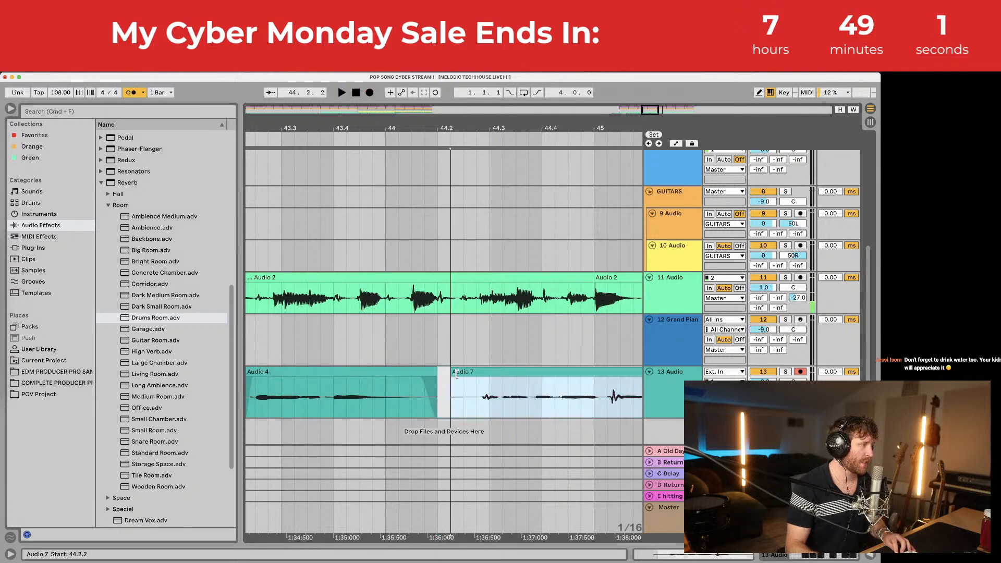
{"action": "left_click_drag", "start_coordinate": [444, 375], "coordinate": [490, 389]}
{"action": "key", "text": "space"}
{"action": "key", "text": "space"}
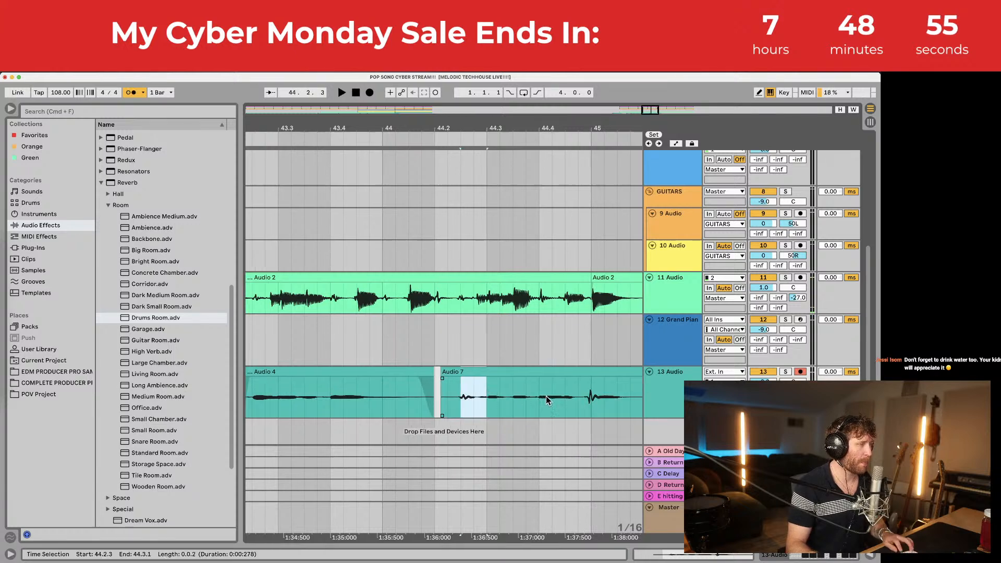
{"action": "scroll", "coordinate": [546, 396], "scroll_direction": "right", "scroll_amount": 5}
{"action": "left_click", "coordinate": [666, 374]}
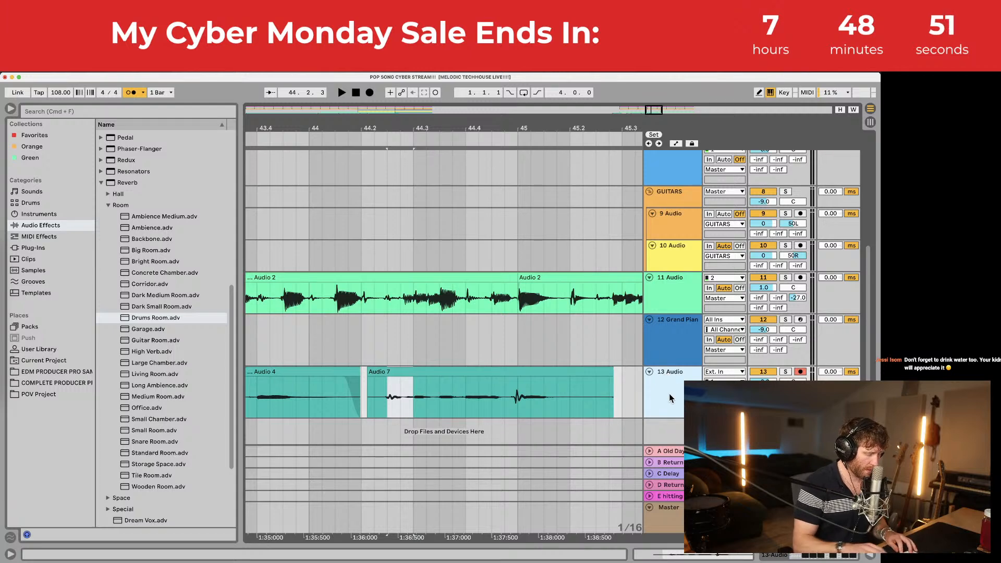
Step: Show track 13's take lanes and comp the middle phrase of the Audio 6 take
{"action": "key", "text": "super+alt+u"}
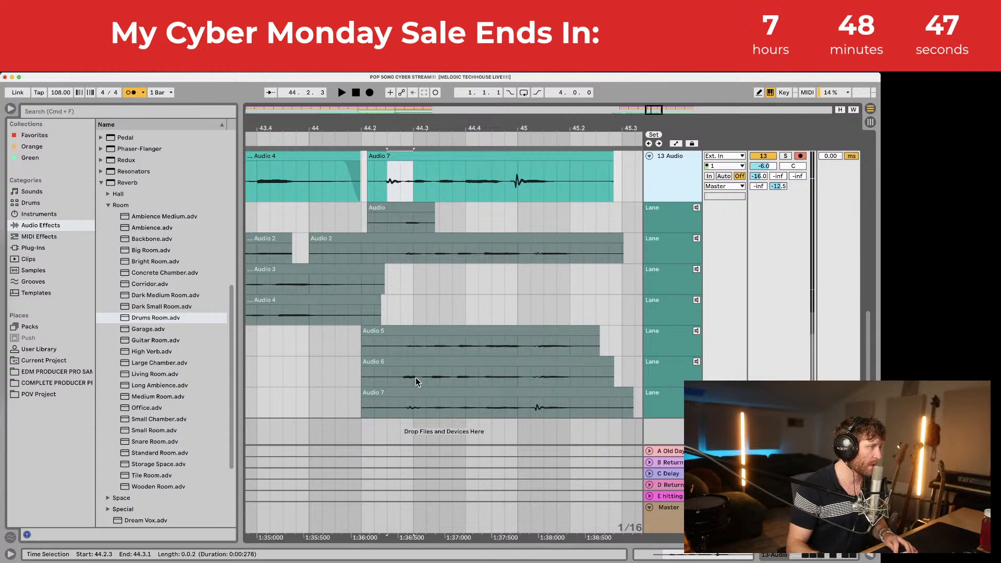
{"action": "left_click_drag", "start_coordinate": [416, 378], "coordinate": [510, 381]}
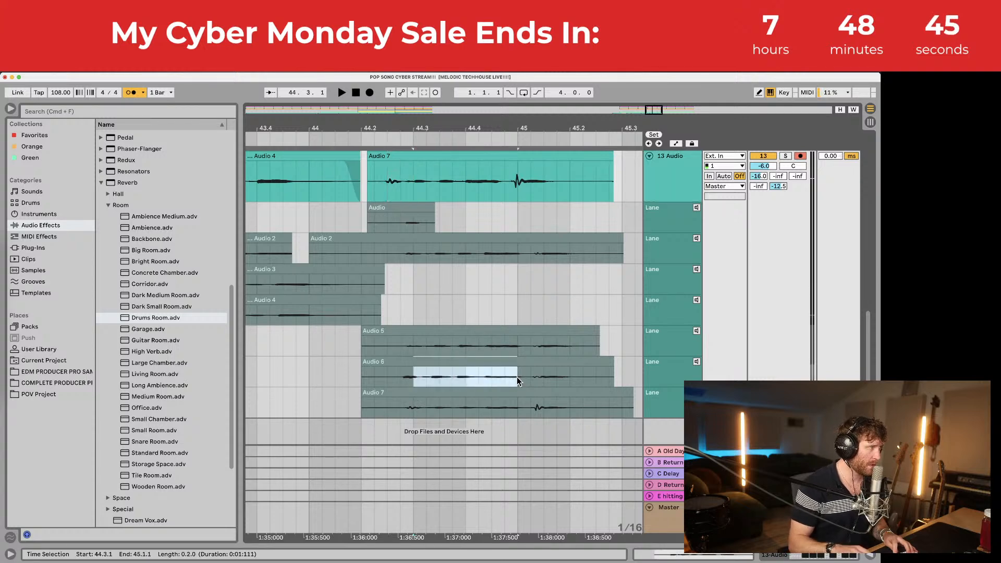
{"action": "key", "text": "Return"}
{"action": "key", "text": "space"}
{"action": "scroll", "coordinate": [508, 170], "scroll_direction": "up", "scroll_amount": 1}
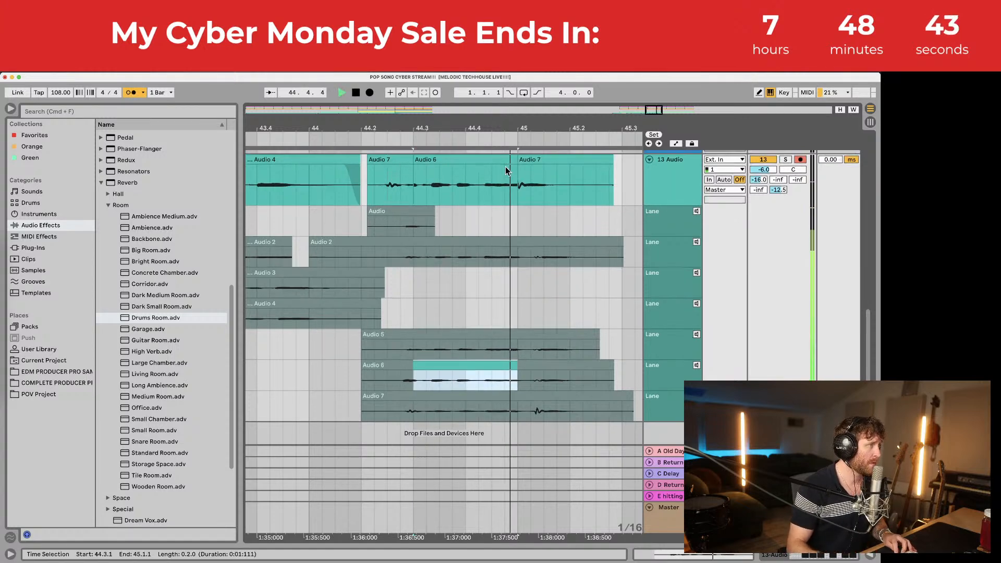
{"action": "left_click_drag", "start_coordinate": [430, 128], "coordinate": [394, 183]}
{"action": "key", "text": "space"}
Step: Extend the comped Audio 6 section to bar 45 and audition it from 44.2.3
{"action": "left_click", "coordinate": [364, 191]}
{"action": "key", "text": "space"}
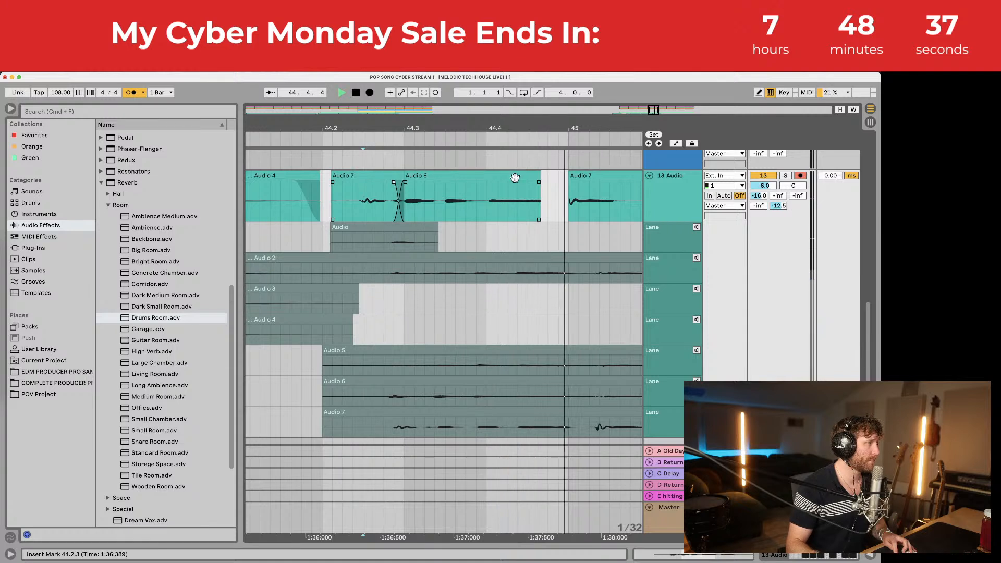
{"action": "mouse_move", "coordinate": [537, 176]}
{"action": "left_mouse_down"}
{"action": "mouse_move", "coordinate": [570, 176]}
{"action": "mouse_move", "coordinate": [544, 182]}
{"action": "left_mouse_up"}
{"action": "left_click", "coordinate": [537, 193]}
{"action": "key", "text": "space"}
{"action": "key", "text": "space"}
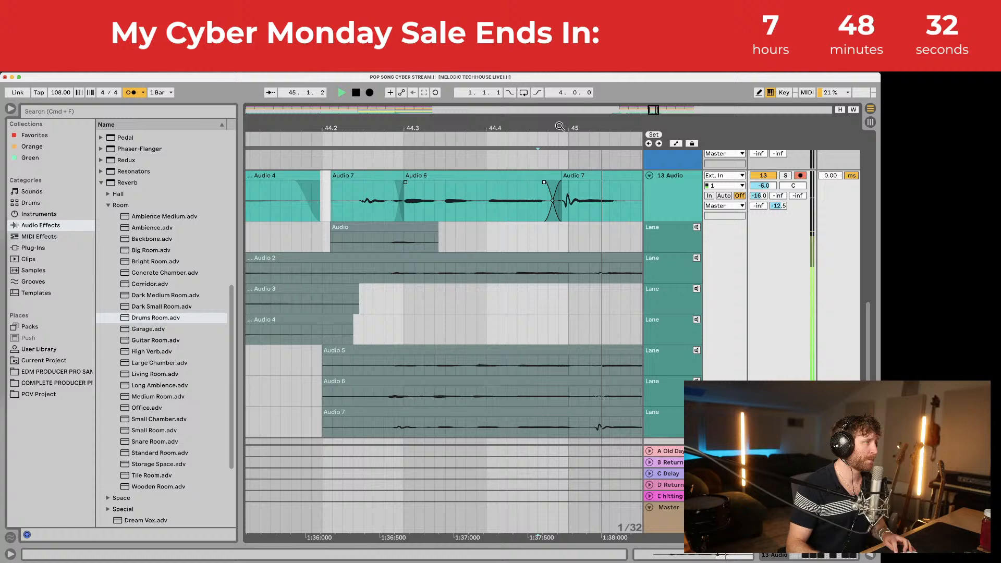
{"action": "left_click_drag", "start_coordinate": [560, 126], "coordinate": [560, 94]}
{"action": "key", "text": "space"}
{"action": "key", "text": "space"}
{"action": "left_click", "coordinate": [513, 186]}
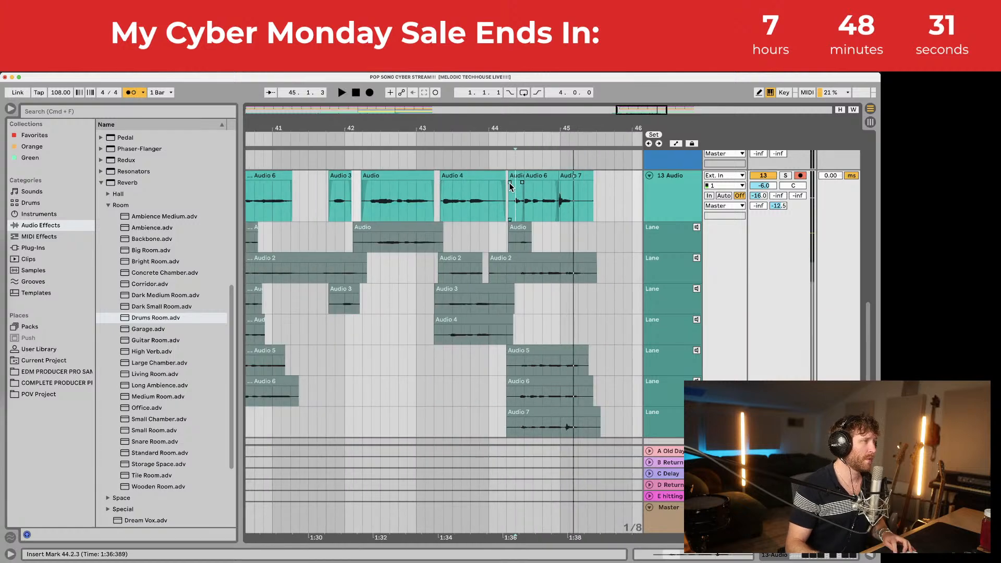
{"action": "key", "text": "space"}
{"action": "key", "text": "space"}
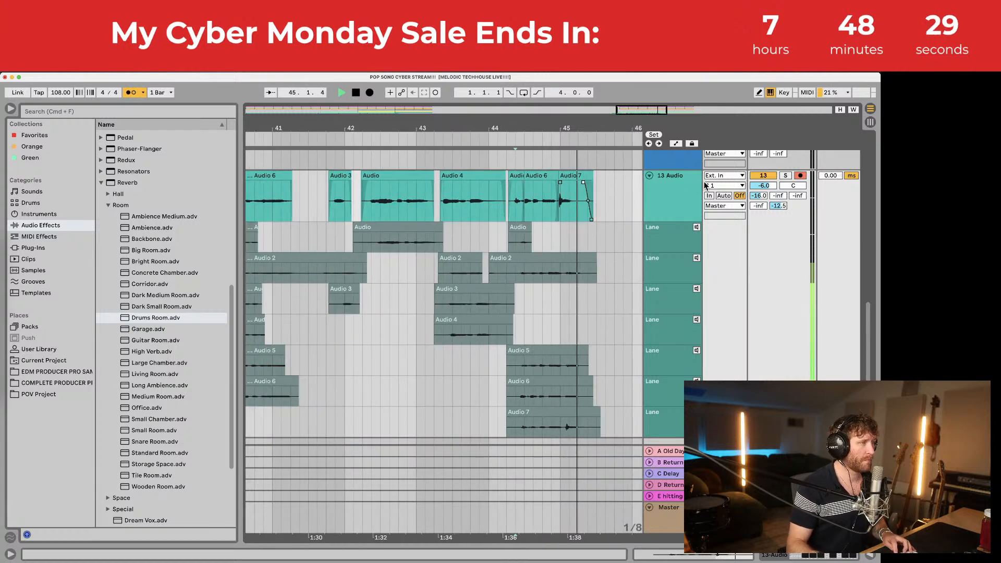
{"action": "left_click", "coordinate": [679, 175]}
Step: Hide track 13's take lanes, stop playback and save the set
{"action": "key", "text": "alt+super+u"}
{"action": "key", "text": "space"}
{"action": "left_click_drag", "start_coordinate": [522, 124], "coordinate": [522, 103]}
{"action": "key", "text": "super+s"}
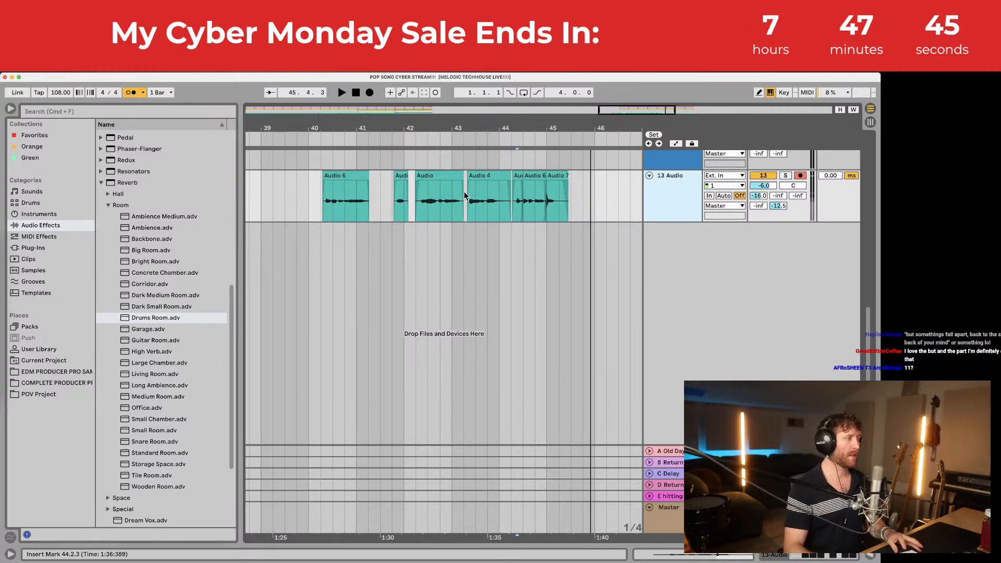
Step: Play the arrangement from bar 41 with the view showing bars 40–48
{"action": "scroll", "coordinate": [408, 207], "scroll_direction": "up", "scroll_amount": 10}
{"action": "left_click", "coordinate": [358, 179]}
{"action": "scroll", "coordinate": [377, 210], "scroll_direction": "down", "scroll_amount": 8}
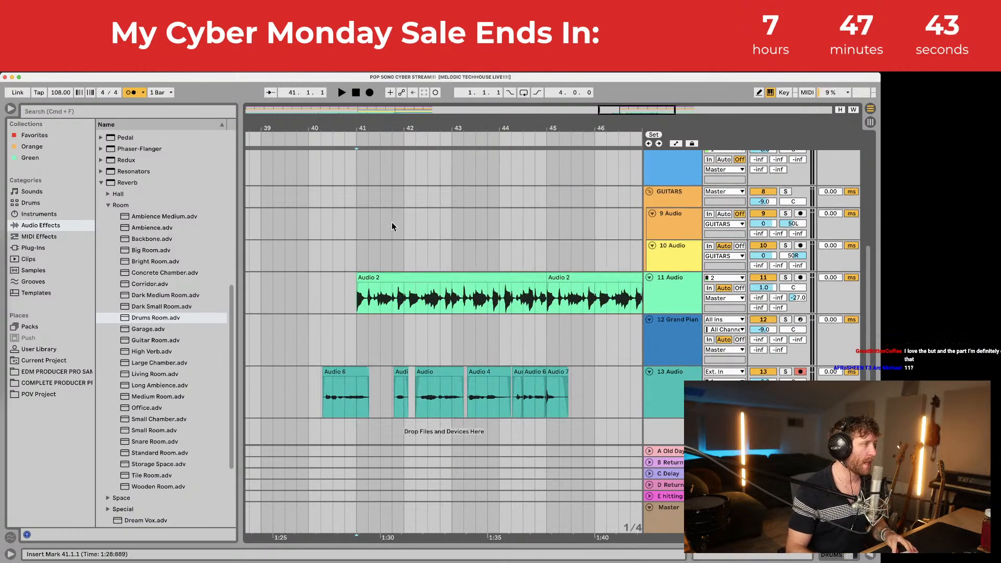
{"action": "key", "text": "space"}
{"action": "left_click", "coordinate": [356, 333]}
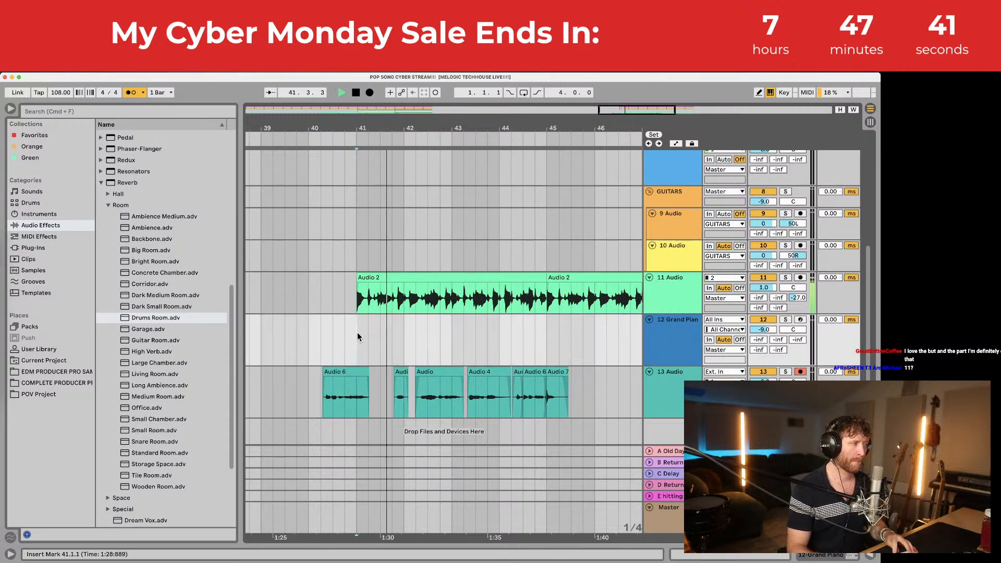
{"action": "left_click_drag", "start_coordinate": [415, 127], "coordinate": [448, 131]}
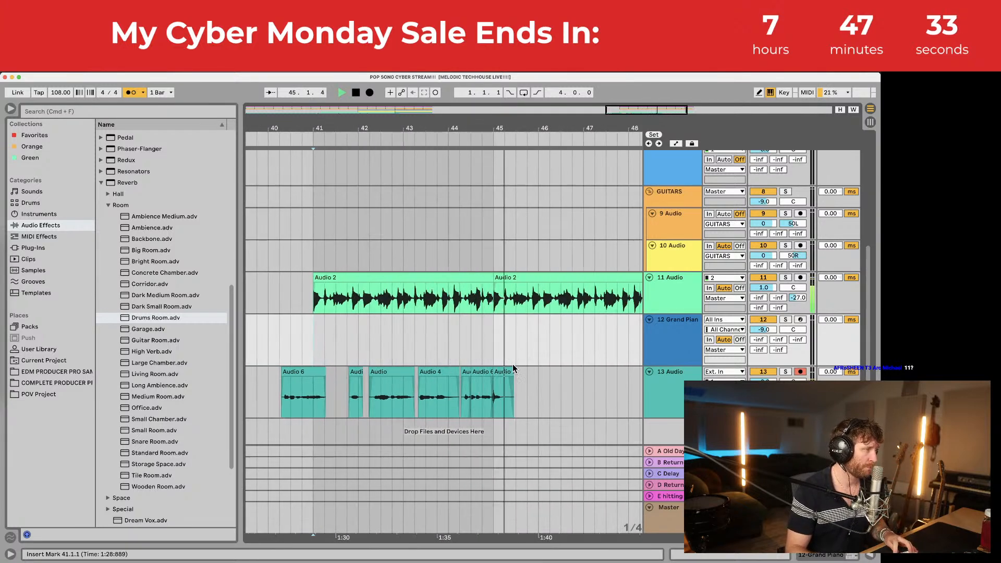
Step: Record a new vocal take on track 13 from 45.3.1, trim its start and play it back
{"action": "left_click", "coordinate": [516, 390]}
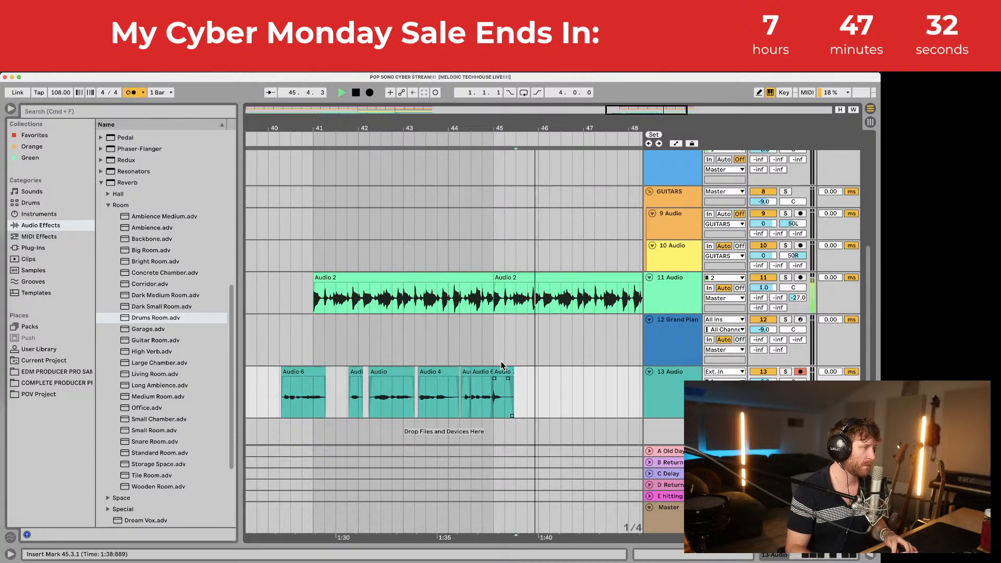
{"action": "left_click", "coordinate": [369, 92]}
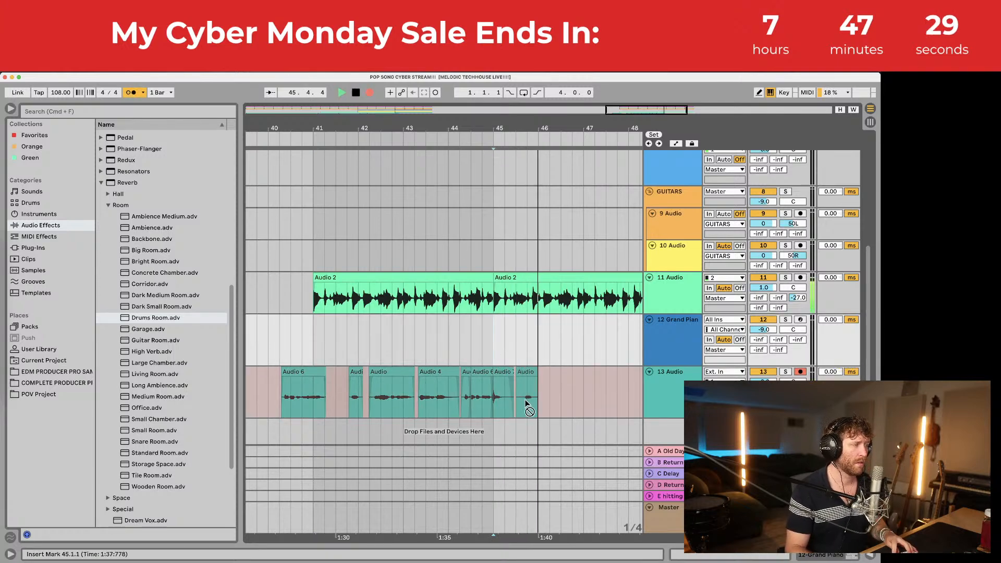
{"action": "key", "text": "space"}
{"action": "left_click_drag", "start_coordinate": [517, 128], "coordinate": [517, 434]}
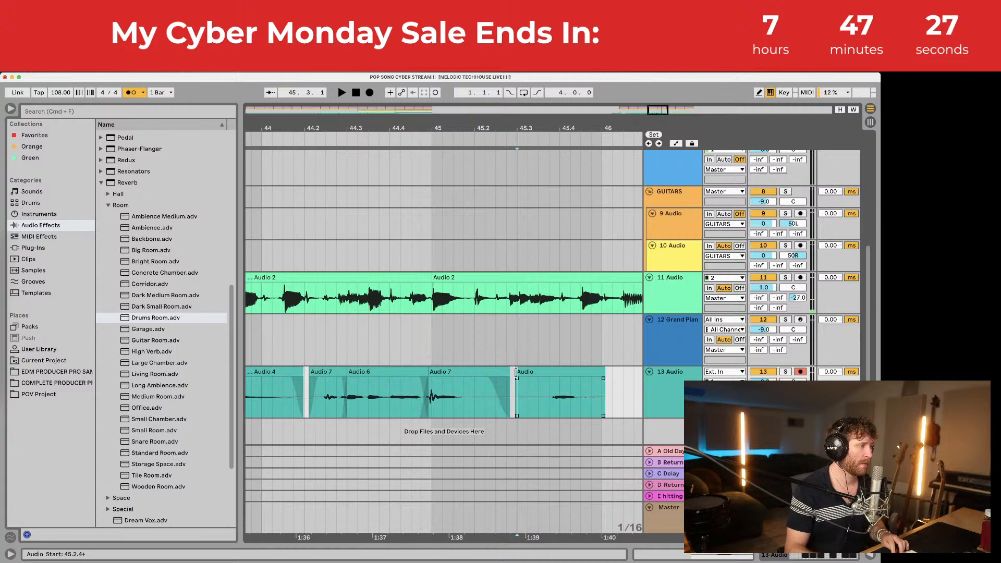
{"action": "left_click_drag", "start_coordinate": [516, 372], "coordinate": [543, 373]}
{"action": "left_click", "coordinate": [524, 385]}
{"action": "key", "text": "space"}
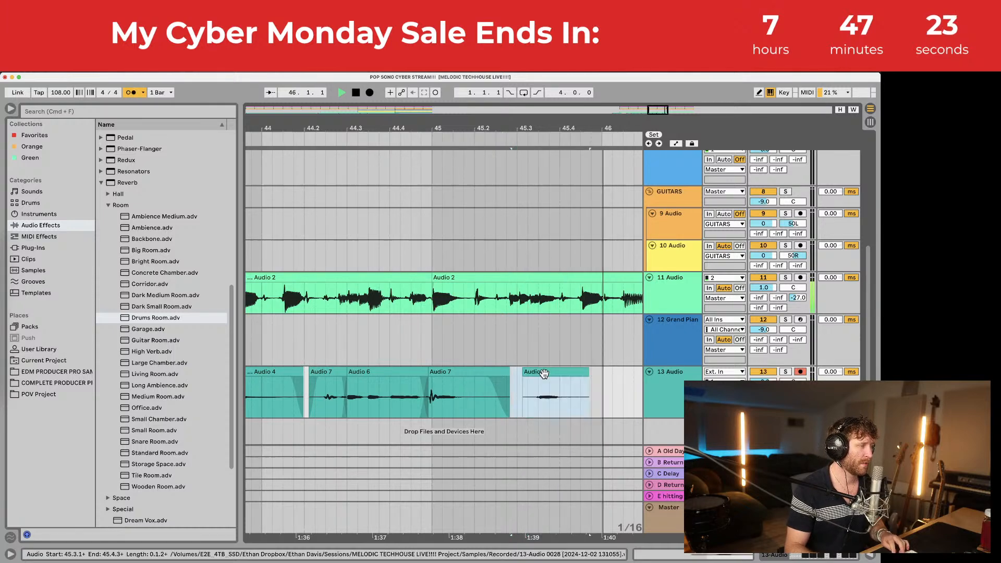
{"action": "left_click", "coordinate": [518, 386]}
{"action": "key", "text": "space"}
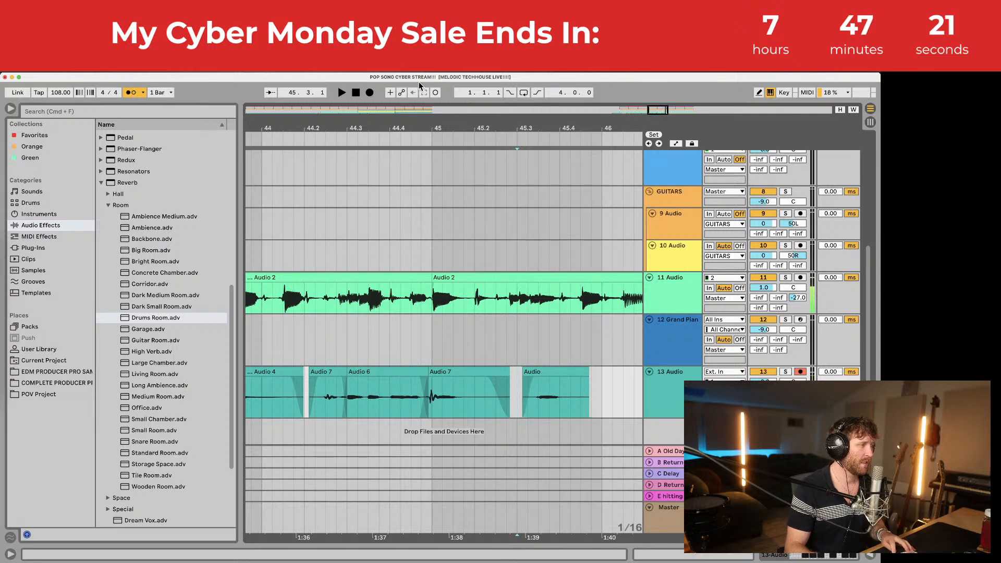
Step: Re-record the take from 45.3 twice and audition the resulting Audio 4 clip
{"action": "left_click", "coordinate": [374, 94]}
{"action": "key", "text": "space"}
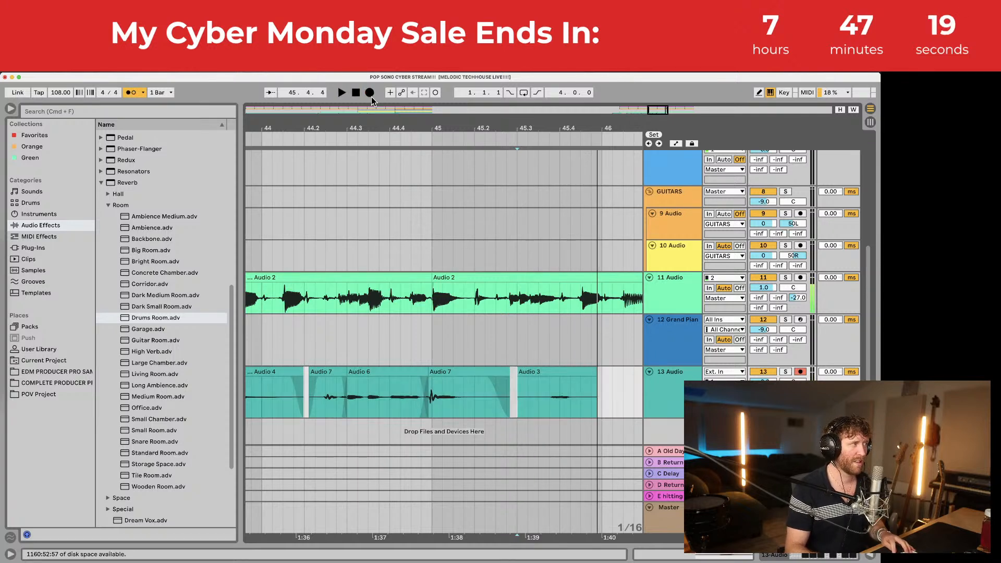
{"action": "left_click", "coordinate": [369, 94]}
{"action": "key", "text": "space"}
{"action": "left_click", "coordinate": [549, 400]}
{"action": "key", "text": "space"}
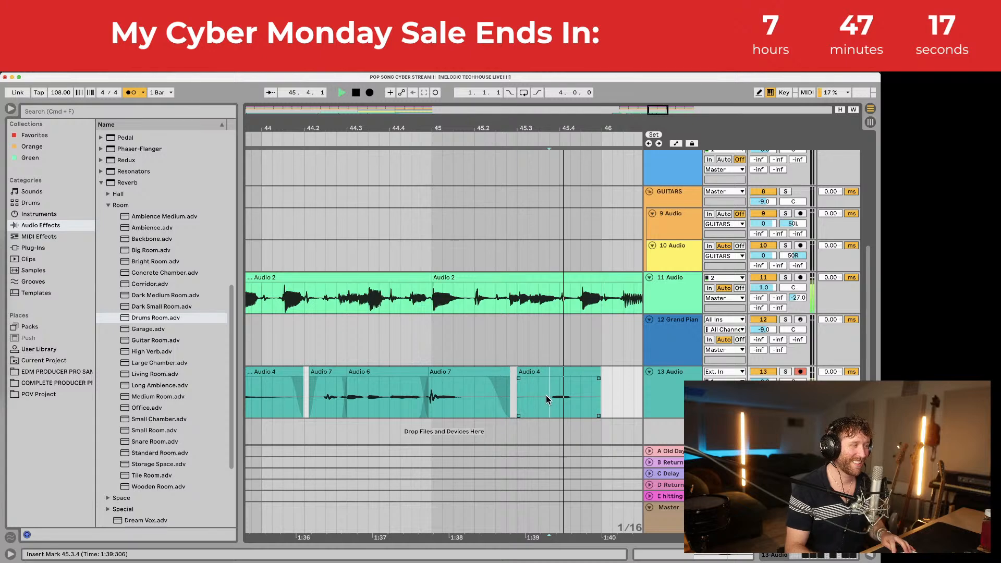
{"action": "key", "text": "space"}
Step: Trim Audio 4's start and end, shift it earlier, and save the set
{"action": "left_click_drag", "start_coordinate": [520, 372], "coordinate": [549, 375]}
{"action": "left_click", "coordinate": [511, 382]}
{"action": "key", "text": "space"}
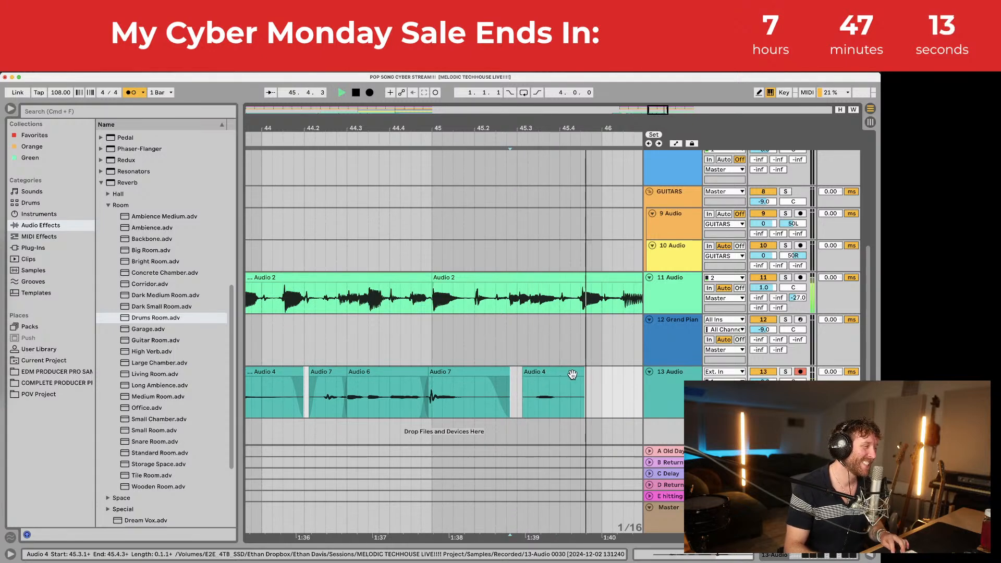
{"action": "key", "text": "space"}
{"action": "left_click_drag", "start_coordinate": [583, 379], "coordinate": [534, 381]}
{"action": "left_click_drag", "start_coordinate": [554, 128], "coordinate": [489, 128]}
{"action": "key", "text": "super+s"}
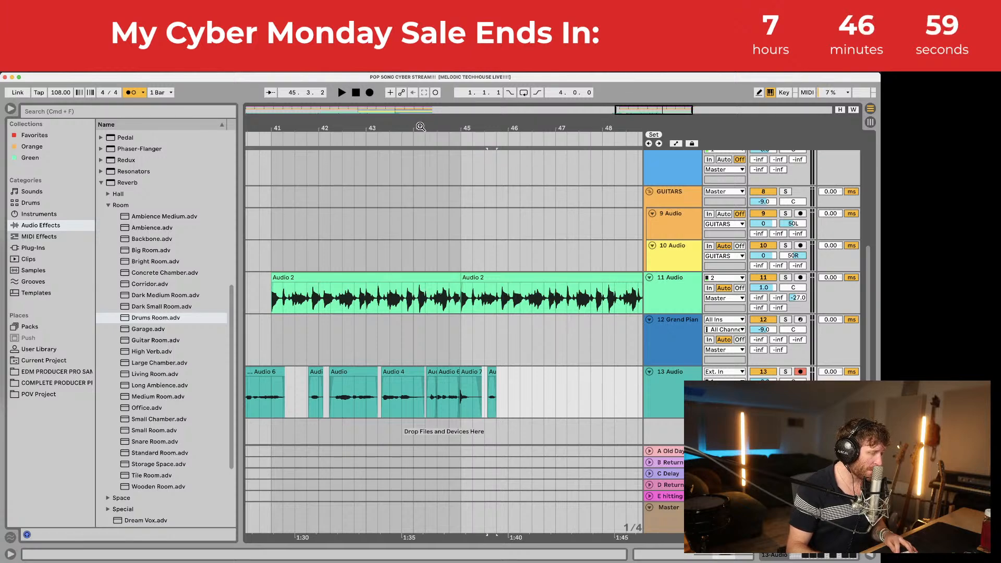
{"action": "left_click_drag", "start_coordinate": [414, 123], "coordinate": [548, 84]}
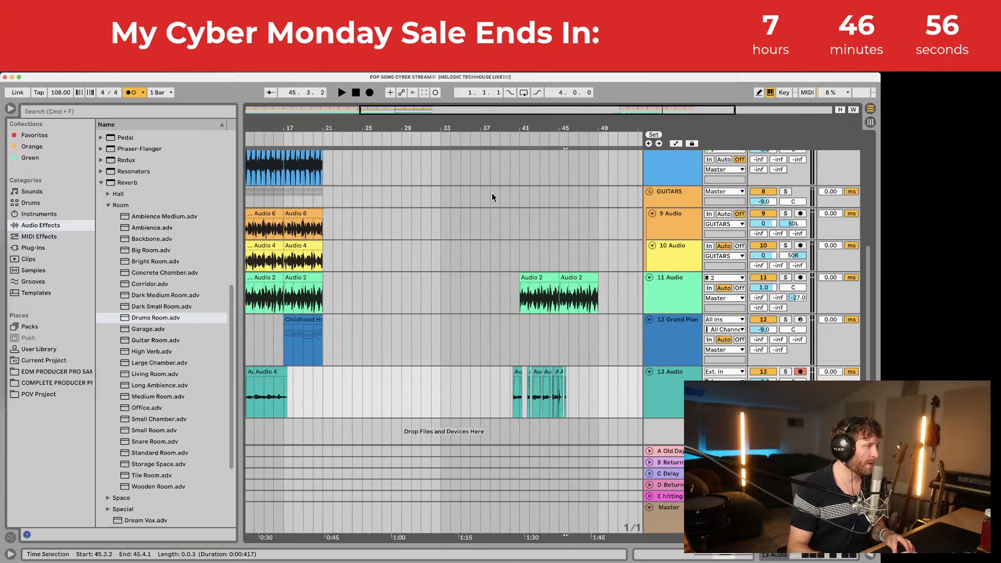
{"action": "scroll", "coordinate": [408, 391], "scroll_direction": "left", "scroll_amount": 3}
{"action": "scroll", "coordinate": [408, 391], "scroll_direction": "left", "scroll_amount": 2}
{"action": "left_click", "coordinate": [335, 372]}
{"action": "key", "text": "space"}
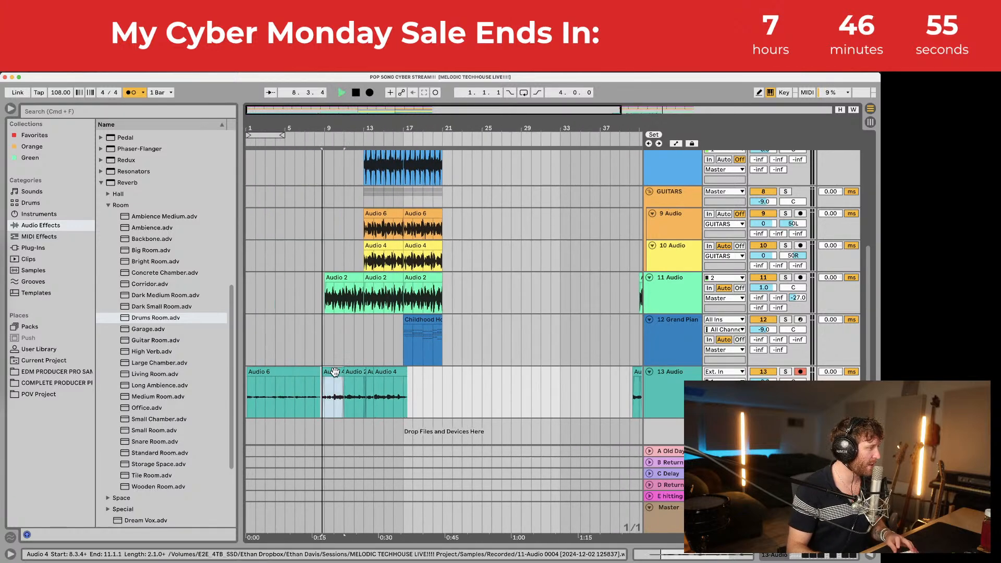
{"action": "left_click_drag", "start_coordinate": [329, 126], "coordinate": [399, 175]}
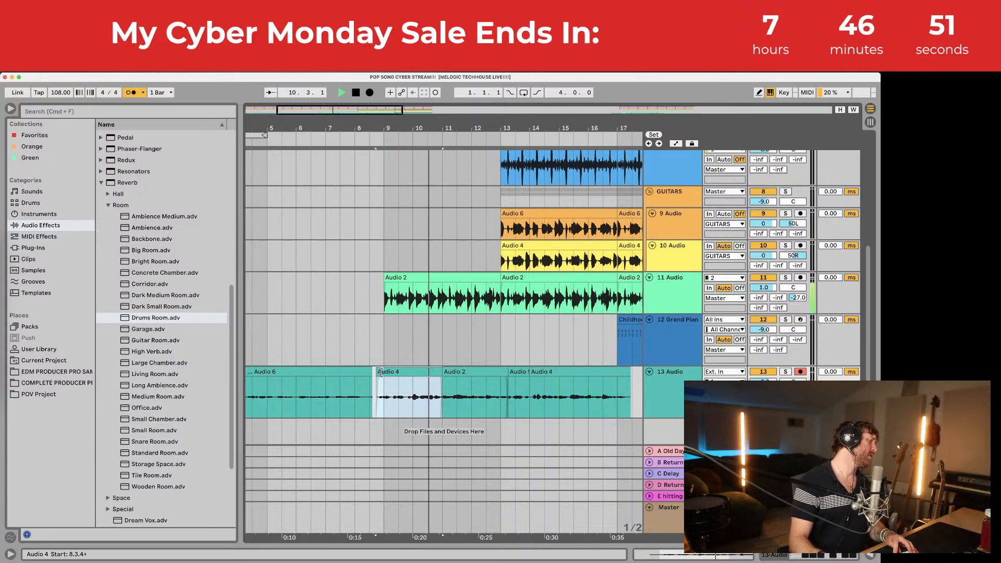
{"action": "left_click", "coordinate": [384, 398]}
{"action": "key", "text": "space"}
{"action": "left_click", "coordinate": [381, 372]}
{"action": "key", "text": "space"}
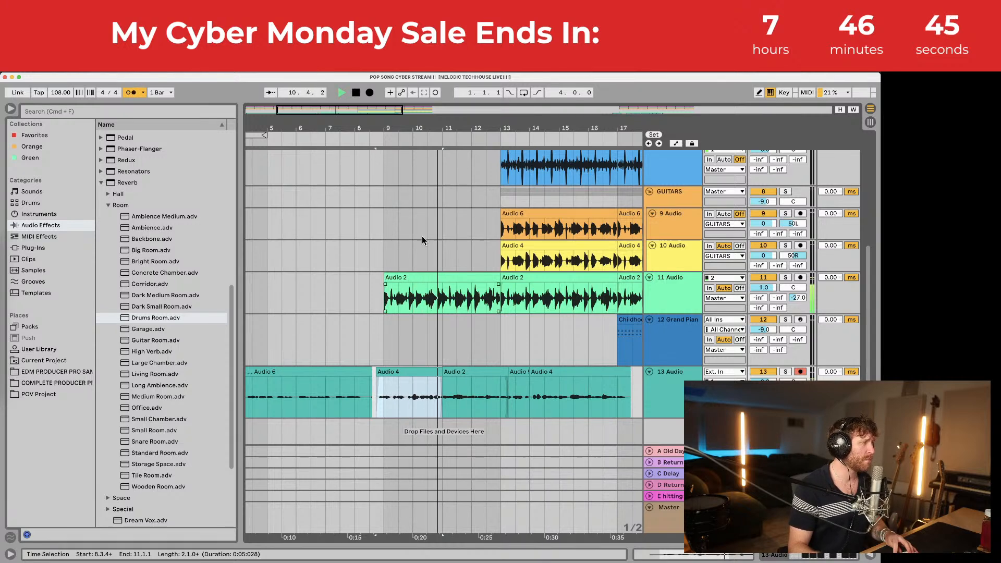
{"action": "left_click_drag", "start_coordinate": [369, 124], "coordinate": [440, 110]}
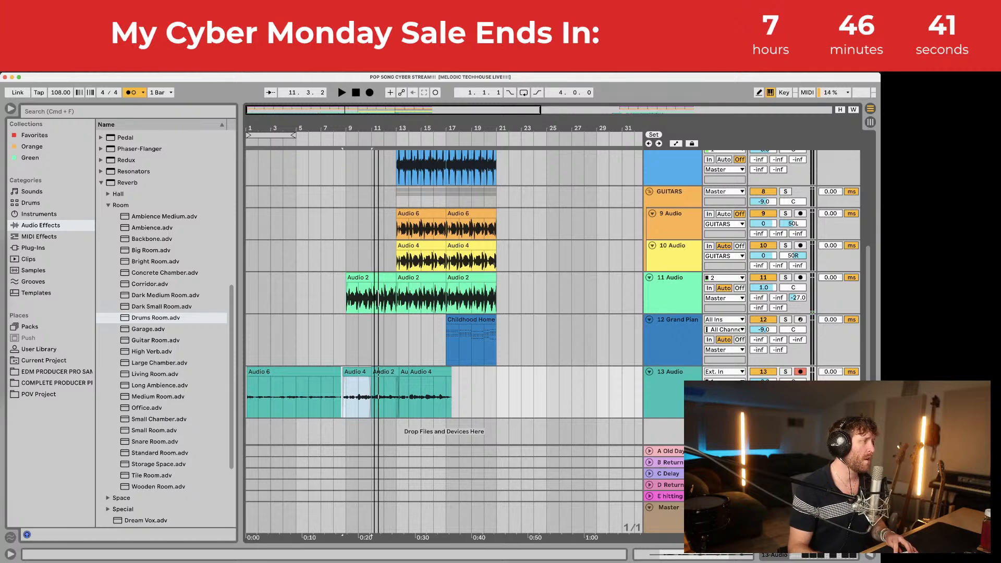
{"action": "scroll", "coordinate": [334, 399], "scroll_direction": "down", "scroll_amount": 3}
{"action": "left_click", "coordinate": [284, 367]}
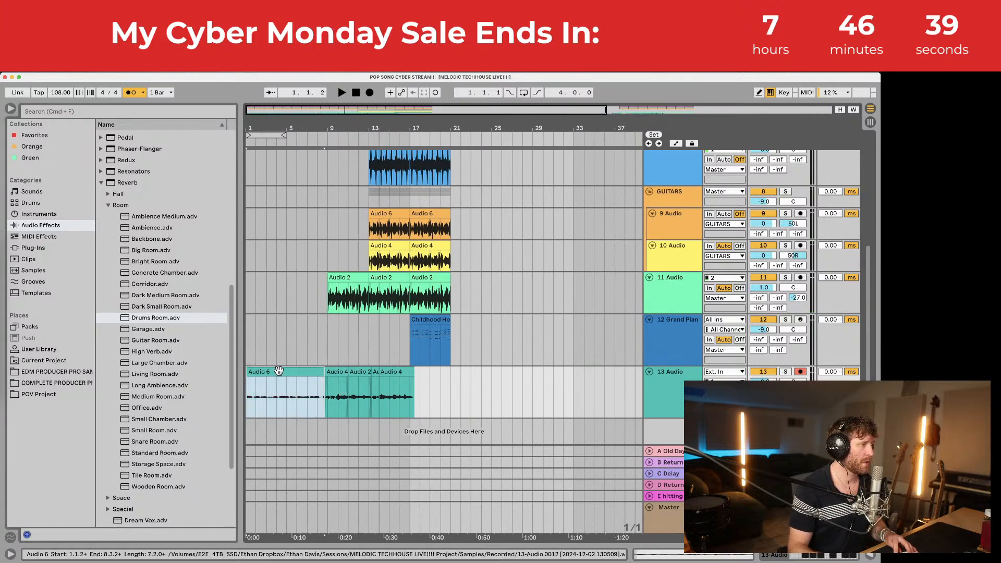
{"action": "scroll", "coordinate": [448, 365], "scroll_direction": "right", "scroll_amount": 10}
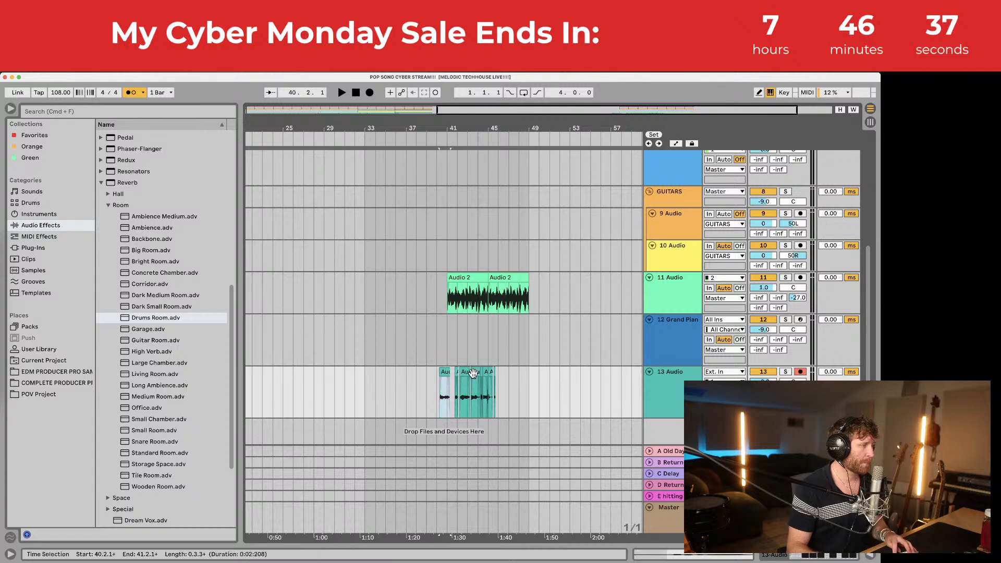
{"action": "left_click", "coordinate": [486, 372]}
{"action": "key", "text": "space"}
{"action": "left_click_drag", "start_coordinate": [498, 129], "coordinate": [498, 182]}
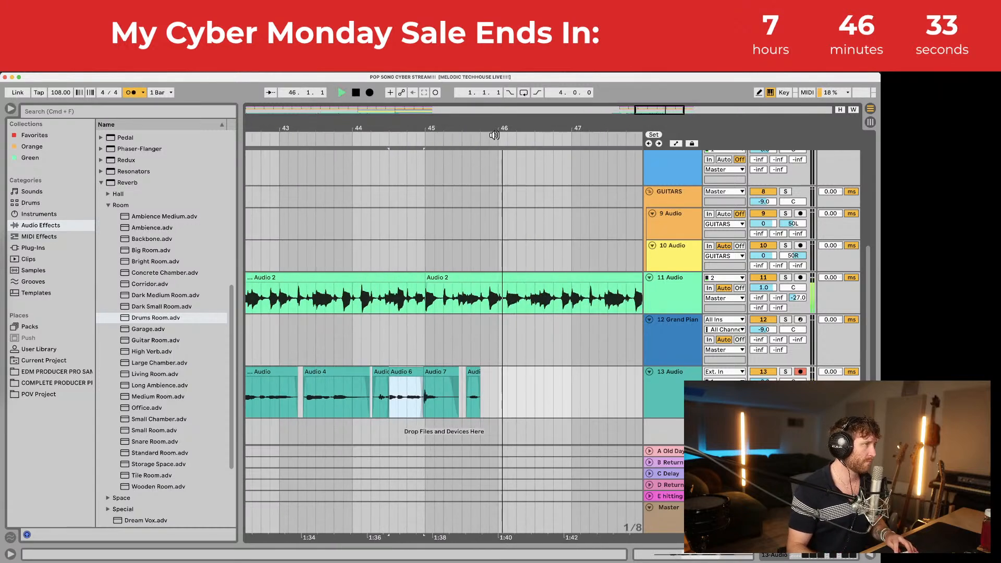
{"action": "key", "text": "space"}
{"action": "left_click_drag", "start_coordinate": [483, 126], "coordinate": [409, 125]}
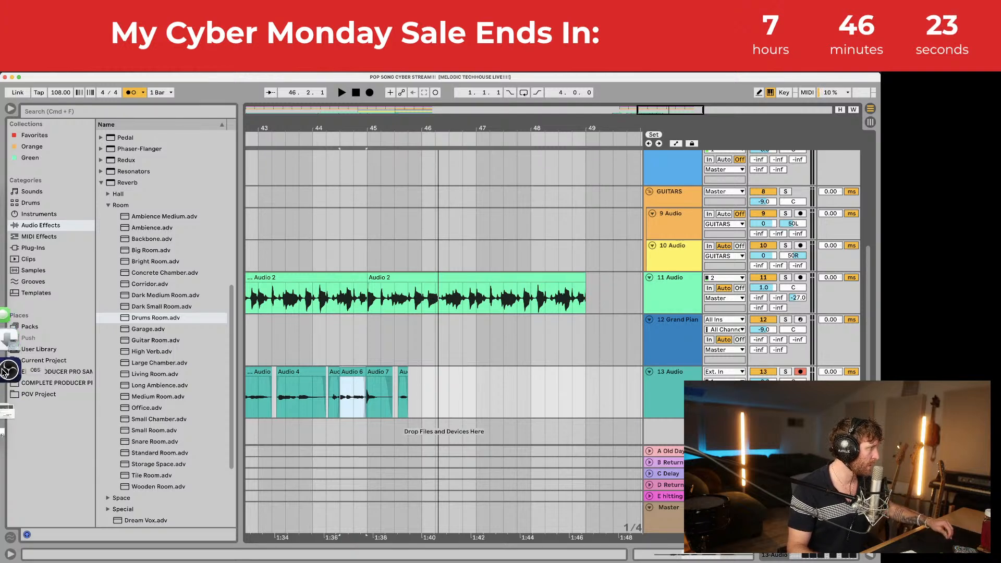
Step: Switch the OBS stream to the Face webcam scene, then back to the Ableton scene
{"action": "left_click", "coordinate": [4, 366]}
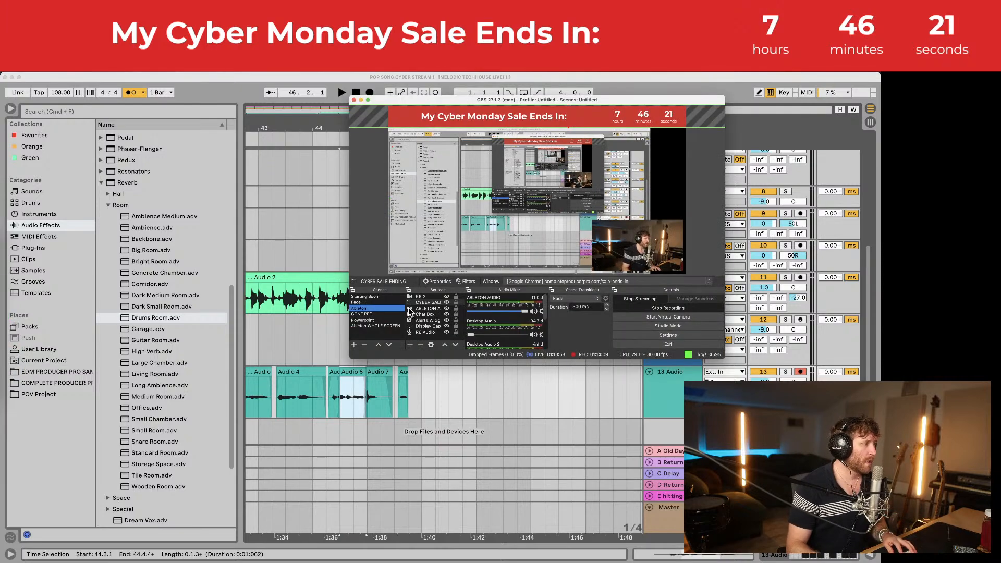
{"action": "left_click", "coordinate": [359, 303]}
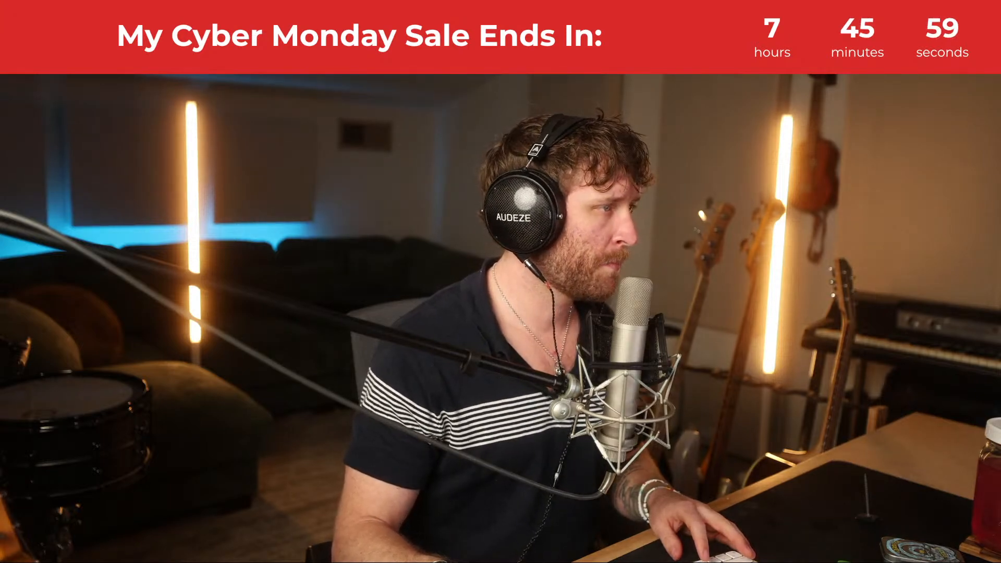
{"action": "left_click", "coordinate": [364, 309]}
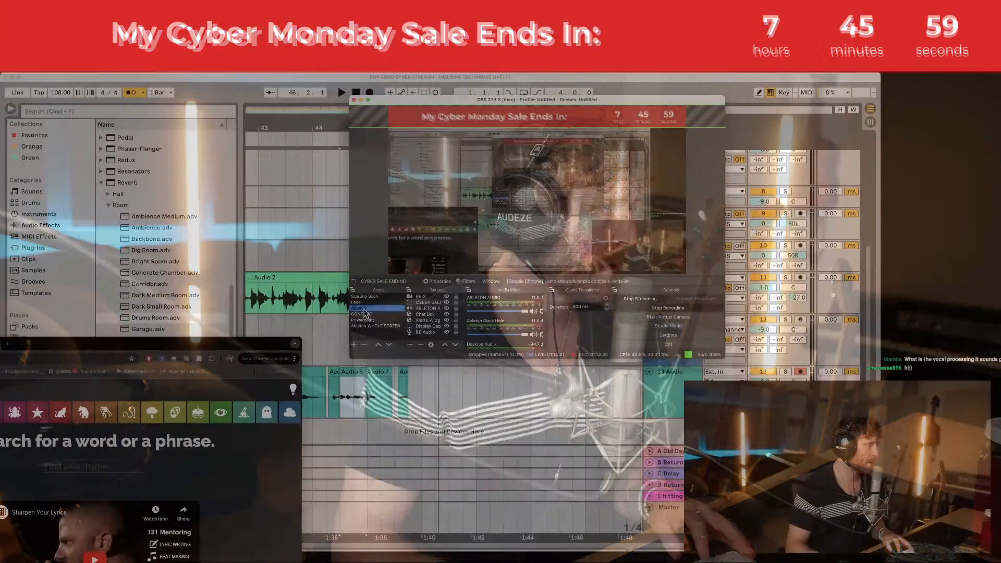
{"action": "left_click_drag", "start_coordinate": [220, 350], "coordinate": [557, 115]}
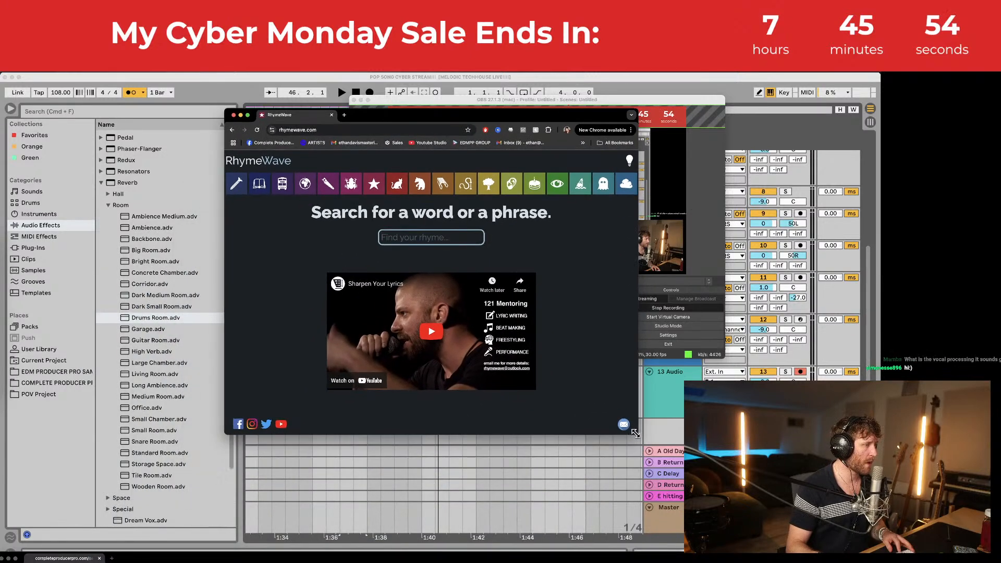
Step: Enlarge RhymeWave and look up rhymes for 'start', then for 'apart'
{"action": "left_click_drag", "start_coordinate": [632, 430], "coordinate": [774, 506]}
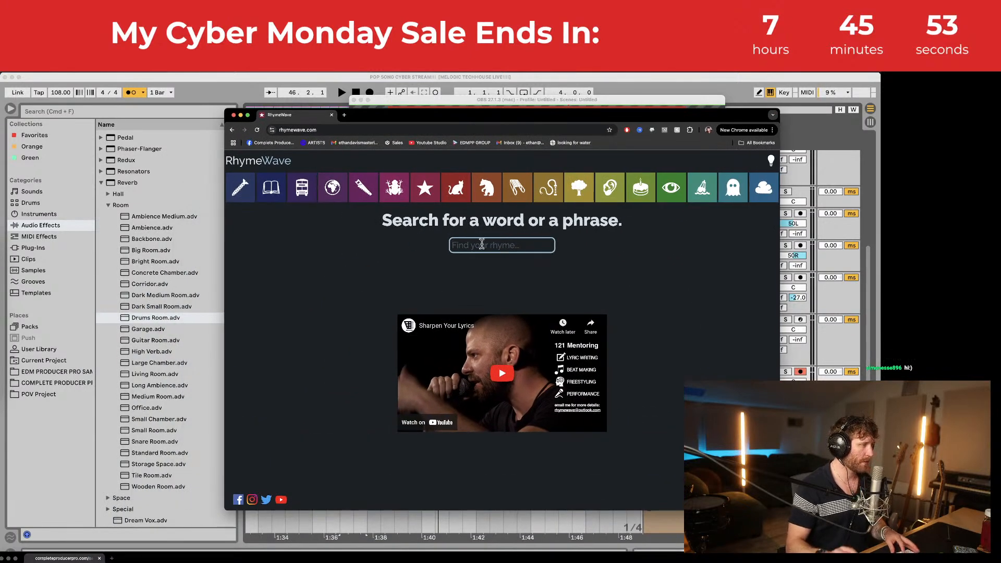
{"action": "type", "text": "start"}
{"action": "key", "text": "Return"}
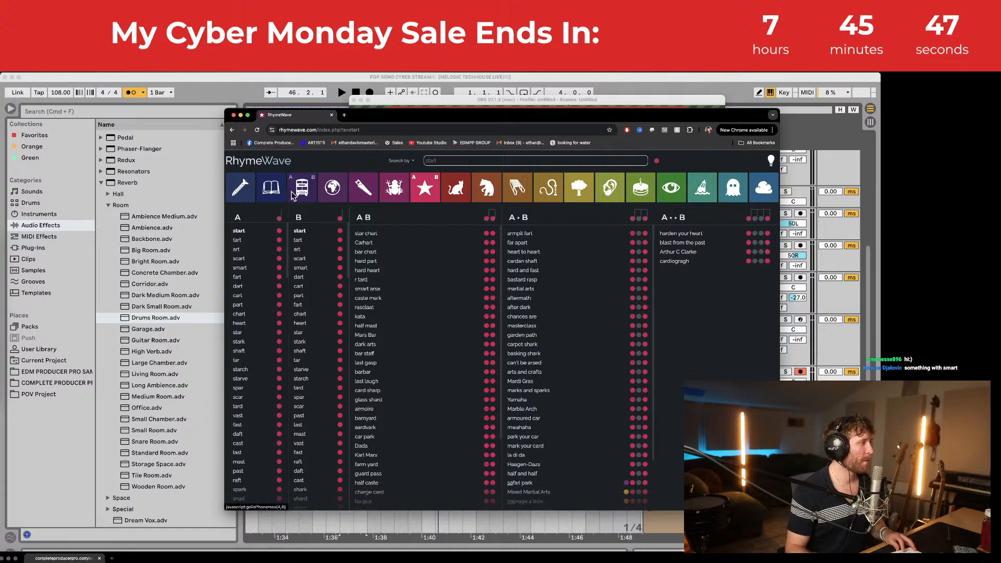
{"action": "left_click", "coordinate": [461, 162]}
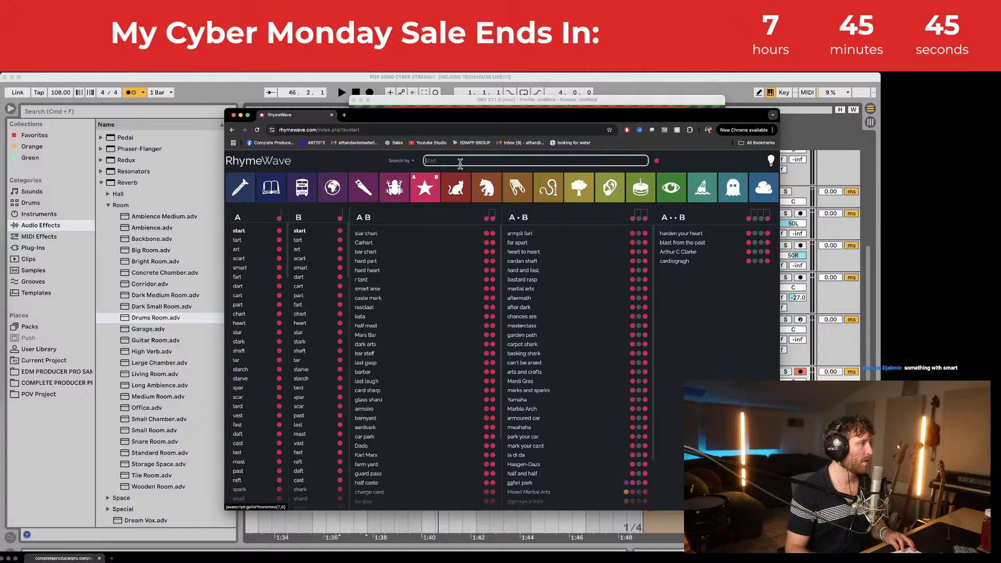
{"action": "type", "text": "apart"}
{"action": "key", "text": "Return"}
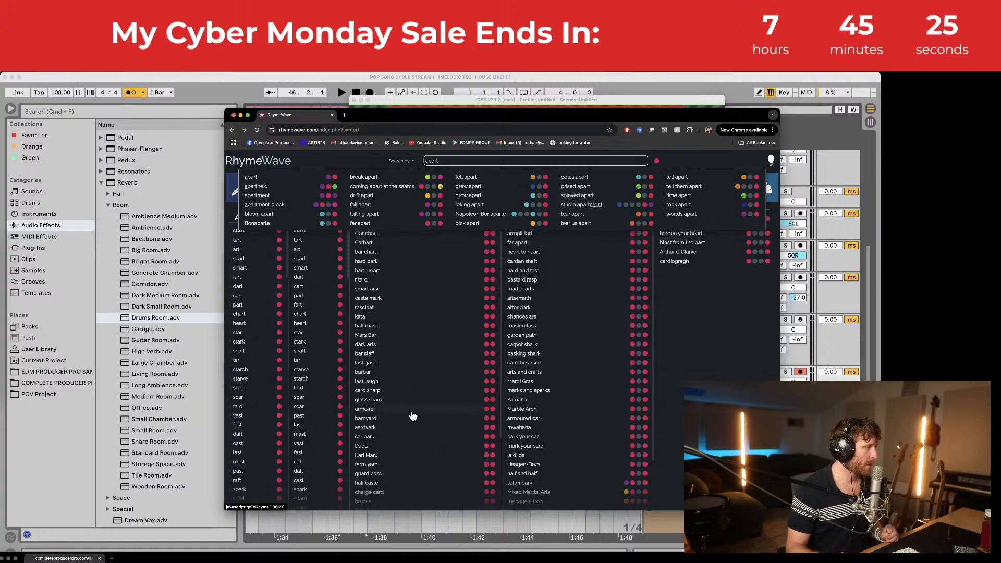
Step: Search rhymes for 'start' again and scroll through the A/B/AB results
{"action": "scroll", "coordinate": [412, 415], "scroll_direction": "down", "scroll_amount": 4}
{"action": "scroll", "coordinate": [407, 418], "scroll_direction": "up", "scroll_amount": 4}
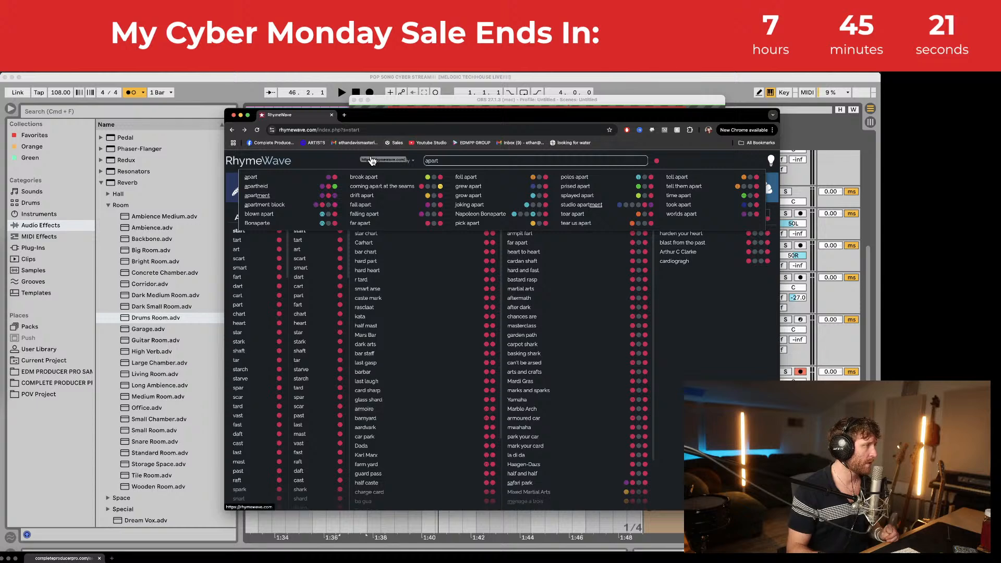
{"action": "double_click", "coordinate": [463, 158]}
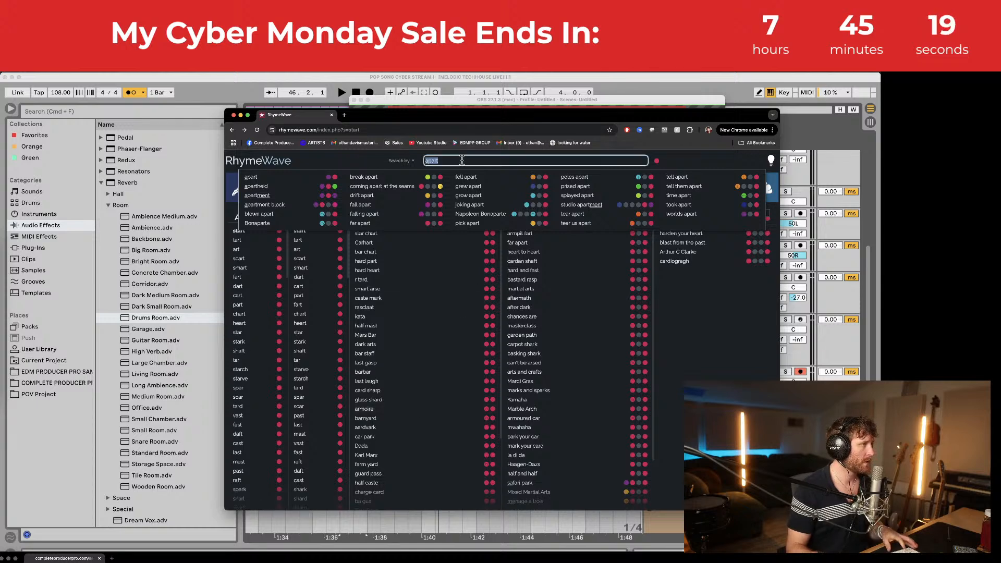
{"action": "type", "text": "start"}
{"action": "key", "text": "Return"}
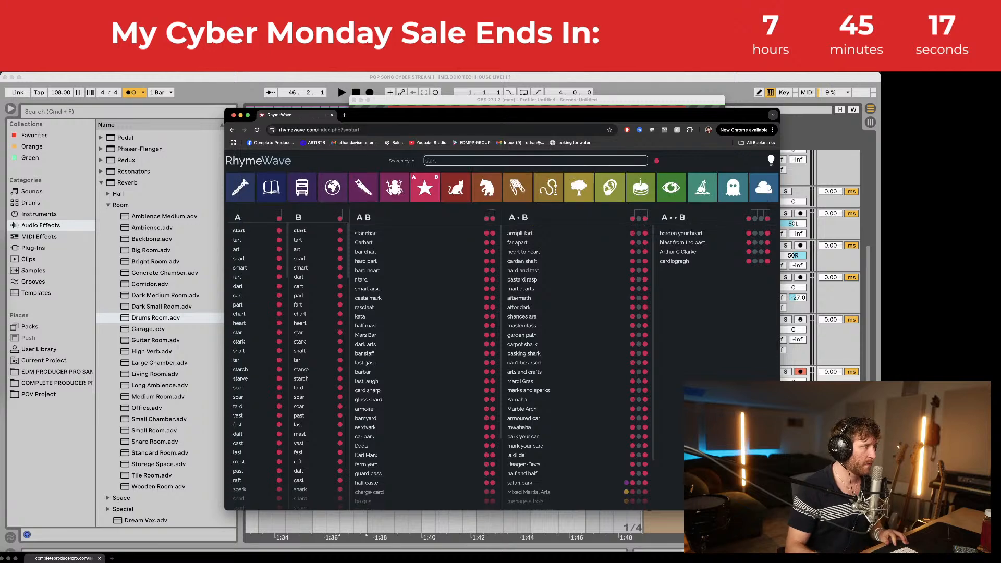
{"action": "scroll", "coordinate": [468, 359], "scroll_direction": "down", "scroll_amount": 3}
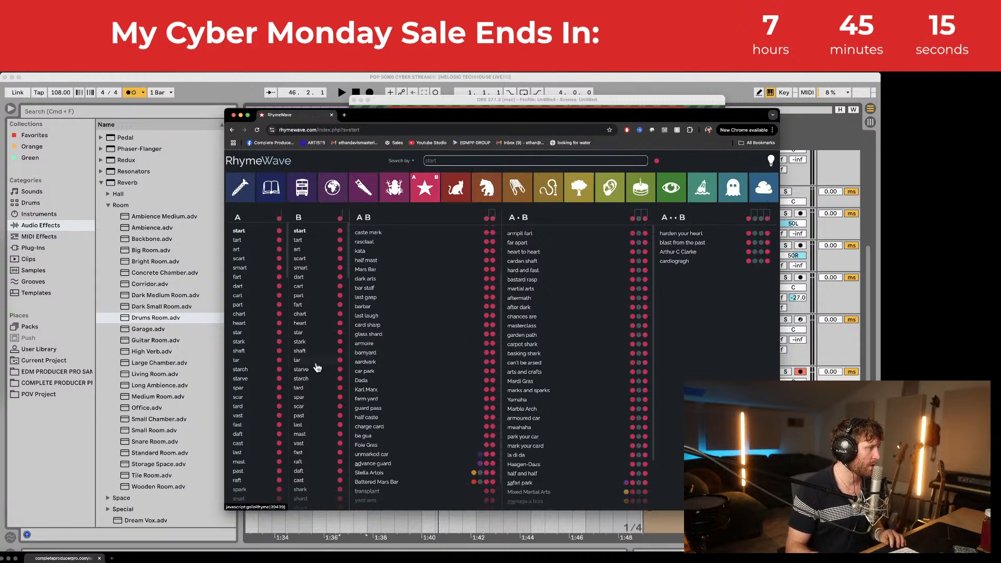
{"action": "scroll", "coordinate": [317, 361], "scroll_direction": "down", "scroll_amount": 5}
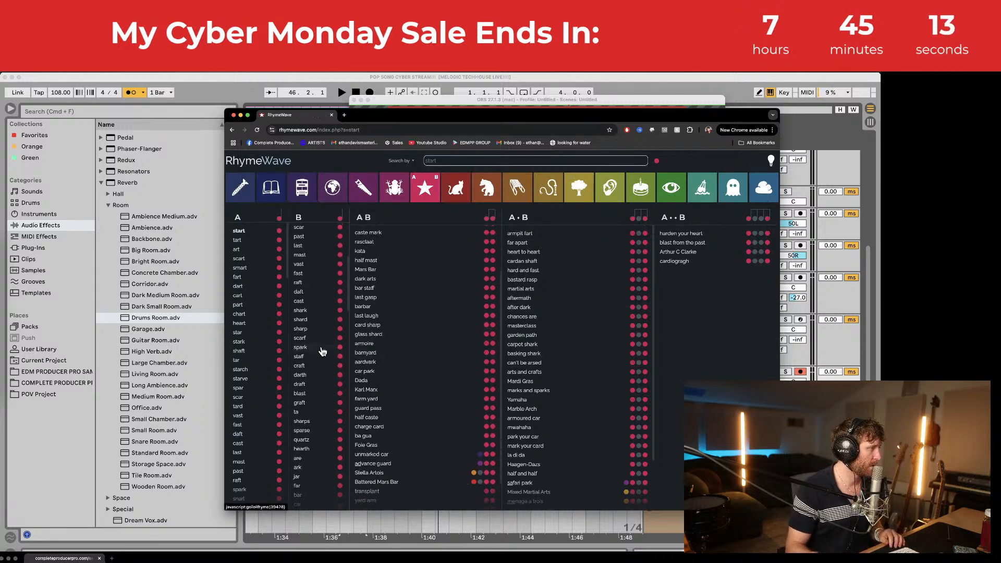
{"action": "scroll", "coordinate": [323, 352], "scroll_direction": "down", "scroll_amount": 1}
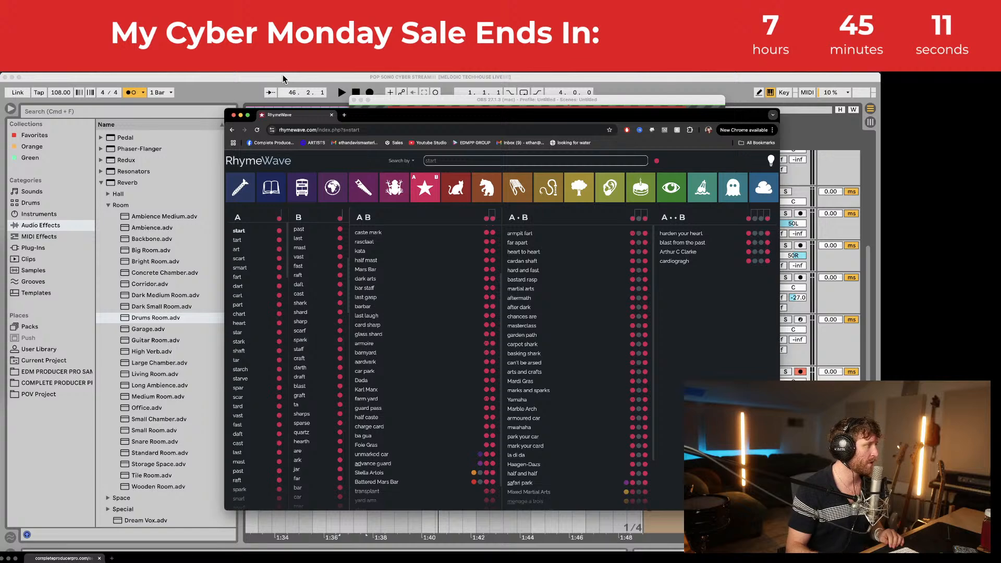
Step: Return to Ableton and audition the first small vocal clip on track 13
{"action": "left_click", "coordinate": [283, 77]}
{"action": "scroll", "coordinate": [359, 348], "scroll_direction": "left", "scroll_amount": 3}
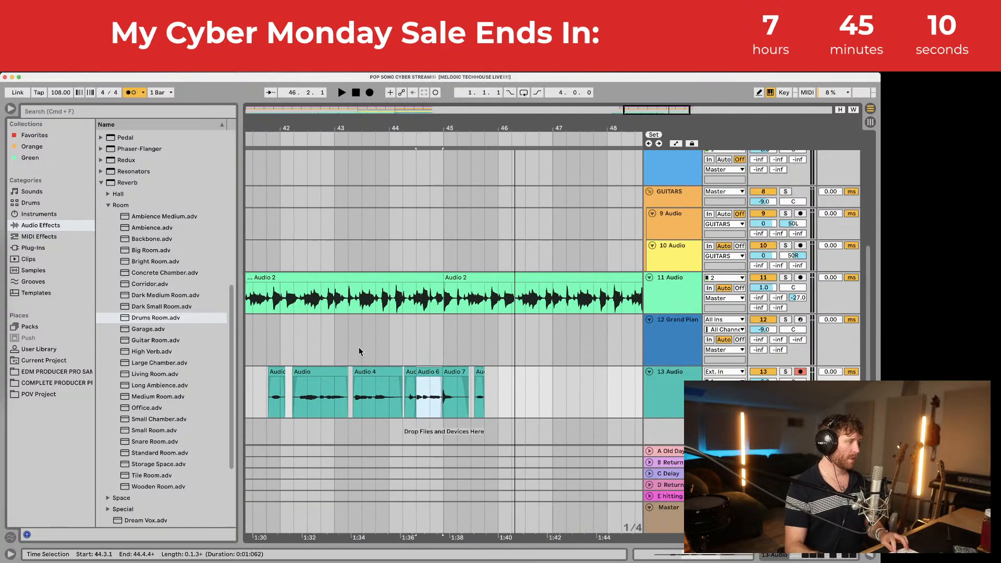
{"action": "left_click", "coordinate": [280, 372]}
{"action": "key", "text": "space"}
{"action": "scroll", "coordinate": [281, 371], "scroll_direction": "left", "scroll_amount": 3}
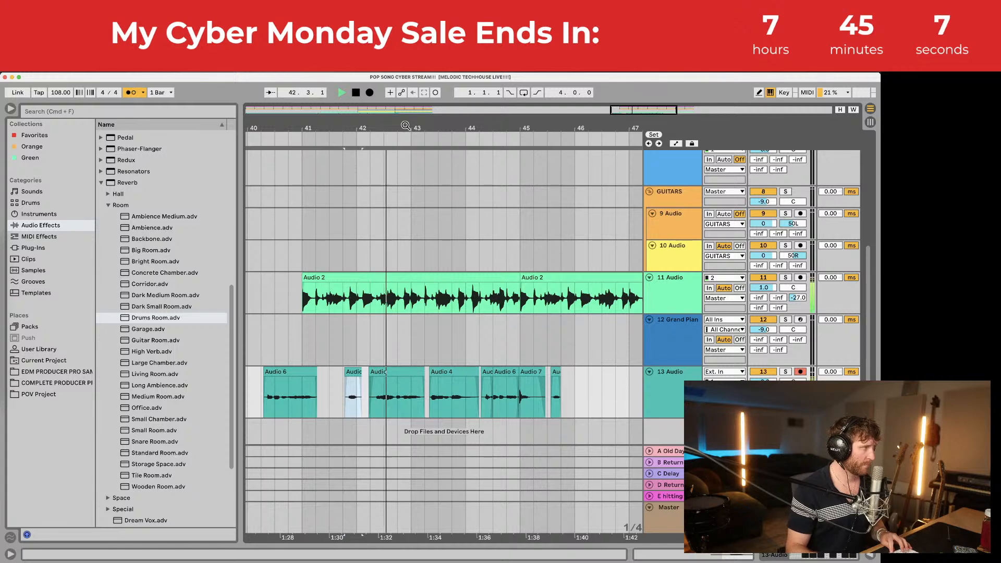
{"action": "left_click_drag", "start_coordinate": [405, 126], "coordinate": [353, 127]}
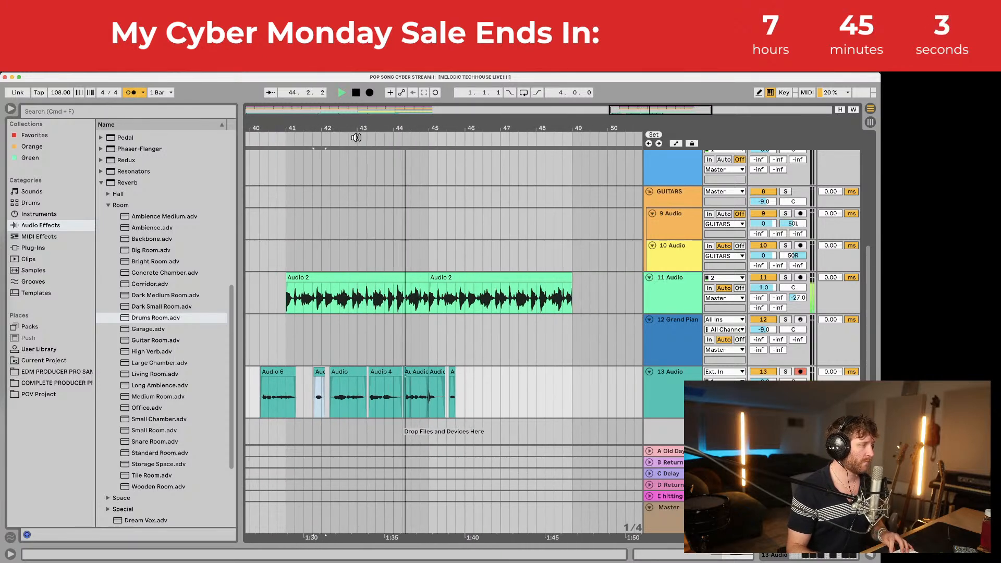
{"action": "left_click_drag", "start_coordinate": [415, 133], "coordinate": [415, 180]}
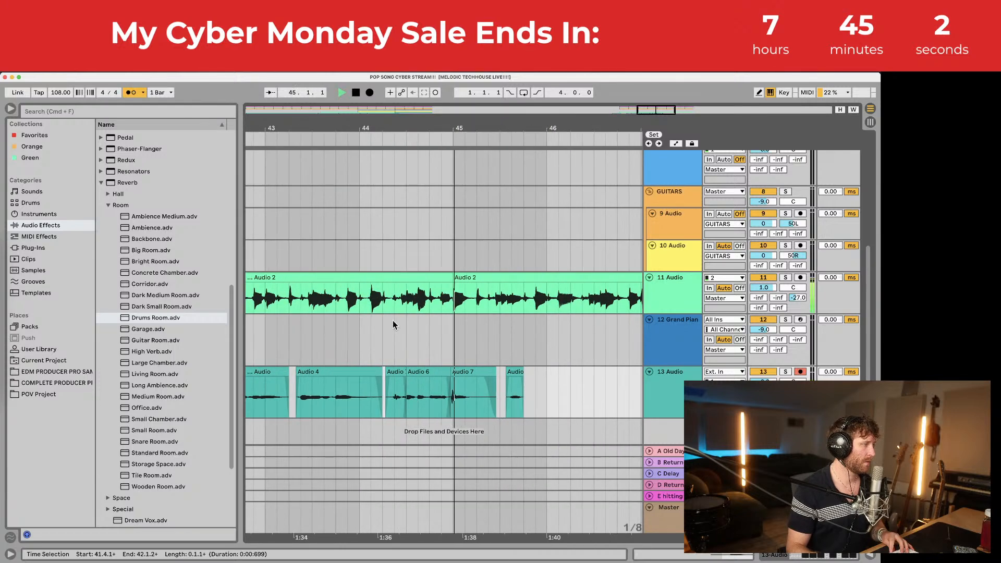
{"action": "left_click", "coordinate": [374, 371]}
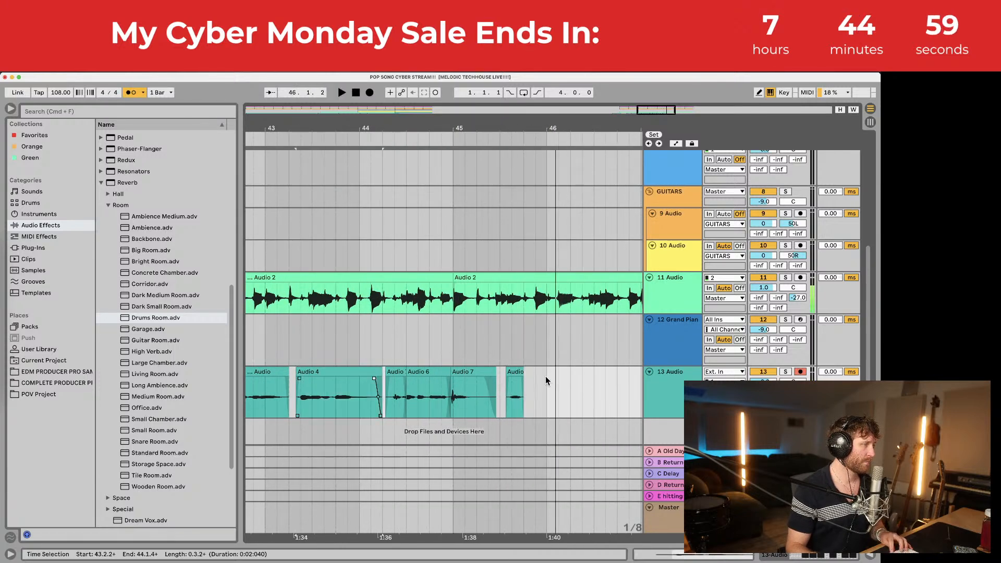
{"action": "left_click", "coordinate": [531, 388]}
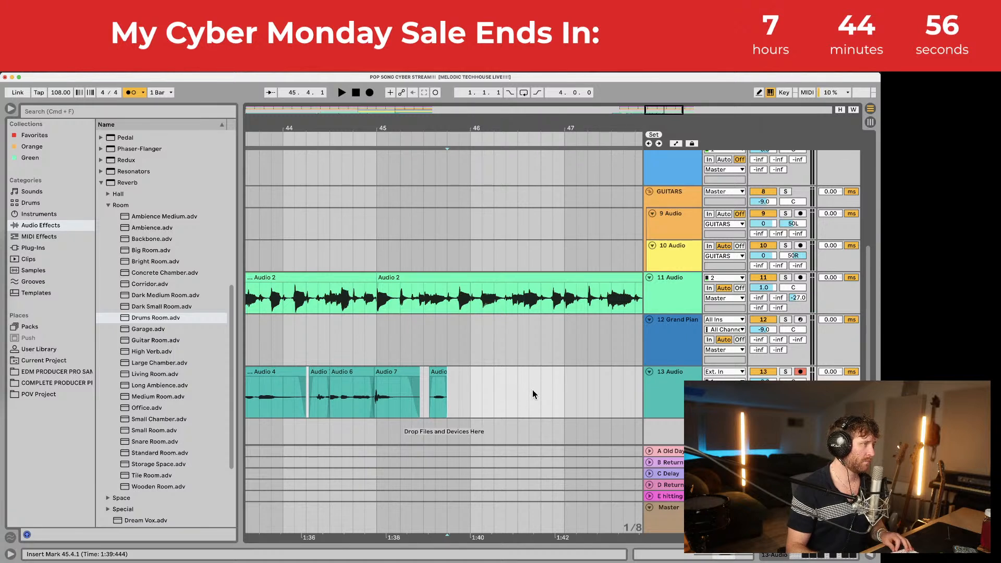
{"action": "left_click_drag", "start_coordinate": [436, 126], "coordinate": [432, 122]}
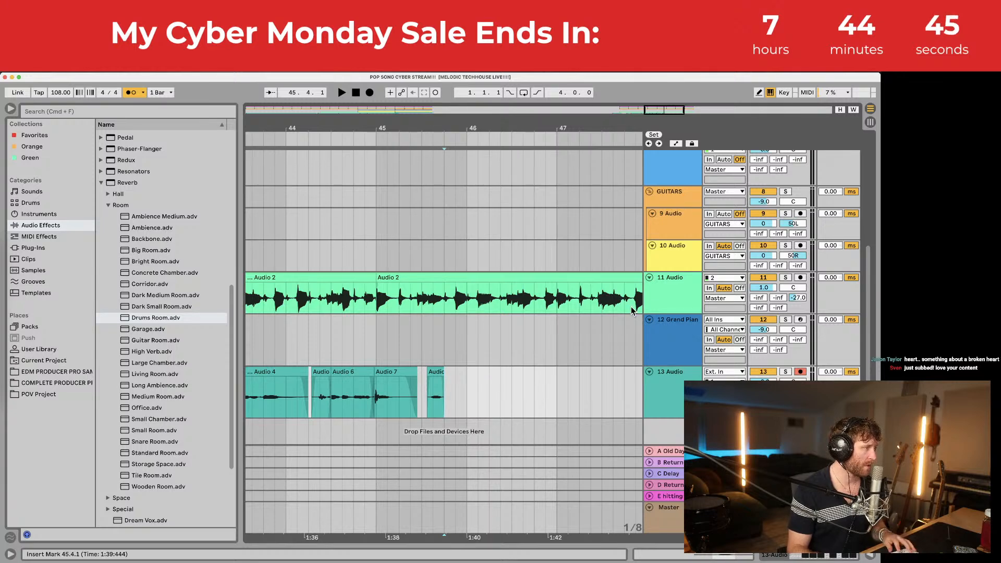
{"action": "left_click", "coordinate": [671, 381]}
Step: Open track 13's Waves Tune, RVox, Virtual Mix Rack, Pro-Q 3 and Pro-DS plugin windows
{"action": "double_click", "coordinate": [671, 381]}
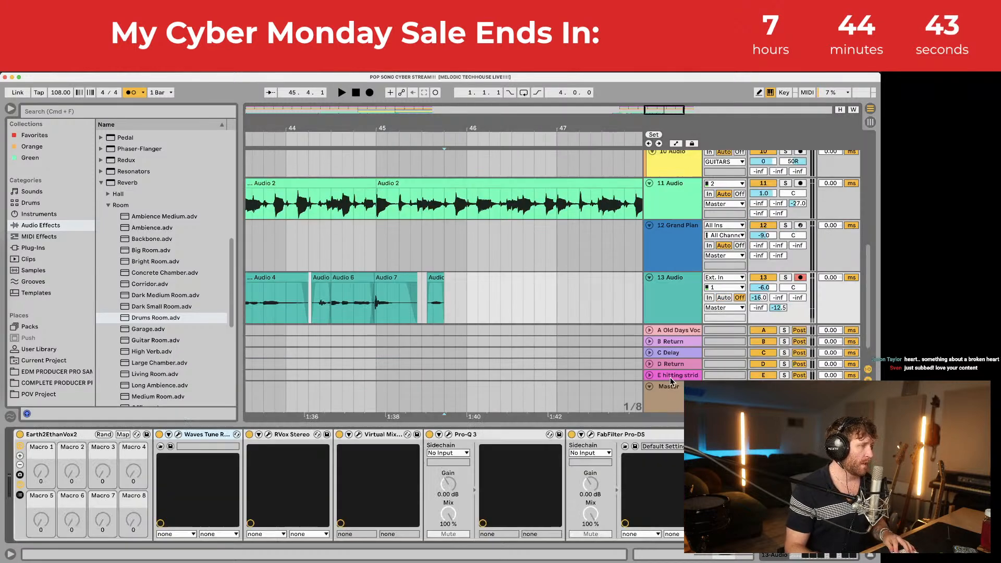
{"action": "left_click", "coordinate": [178, 434]}
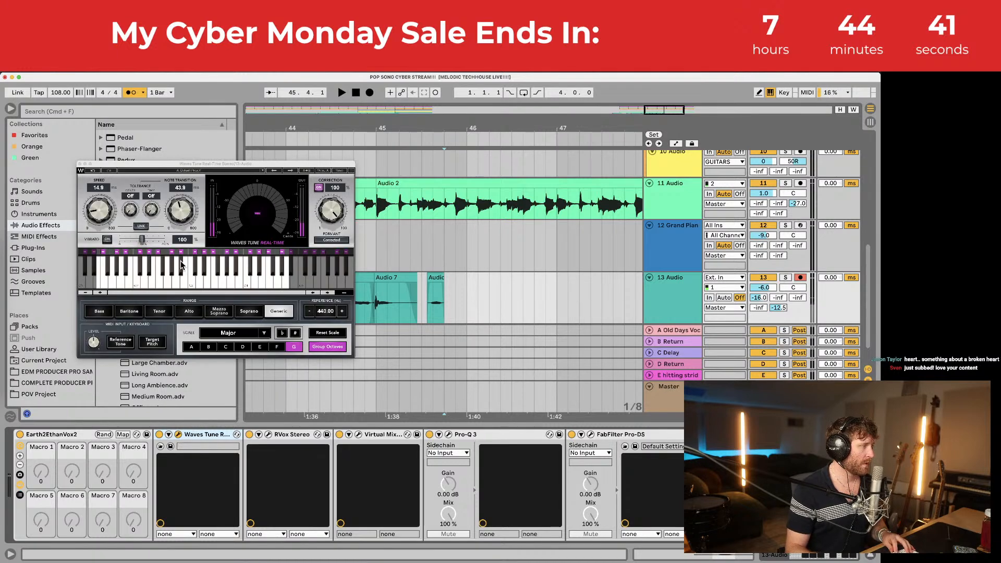
{"action": "left_click", "coordinate": [268, 434]}
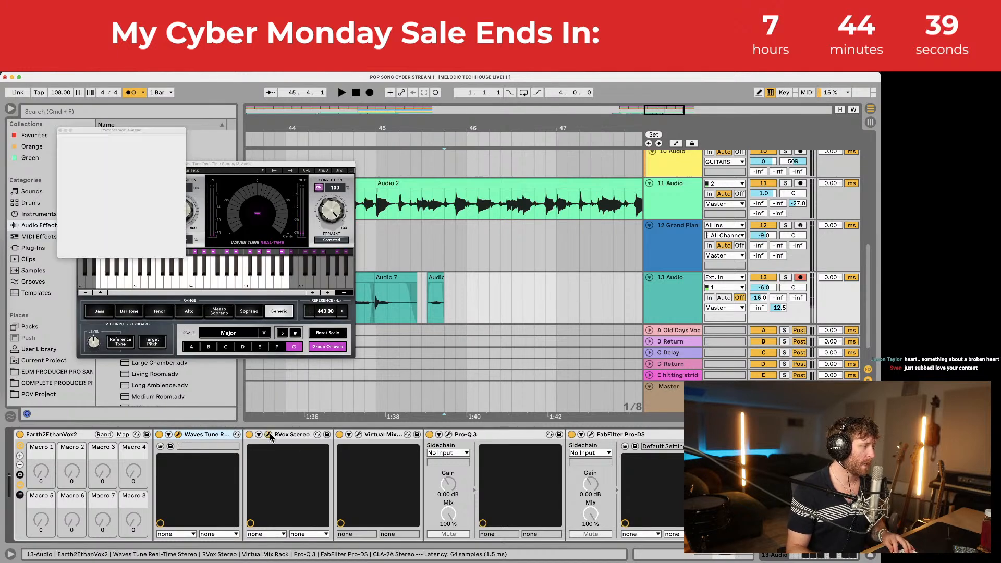
{"action": "left_click", "coordinate": [358, 435]}
{"action": "left_click_drag", "start_coordinate": [341, 148], "coordinate": [505, 106]}
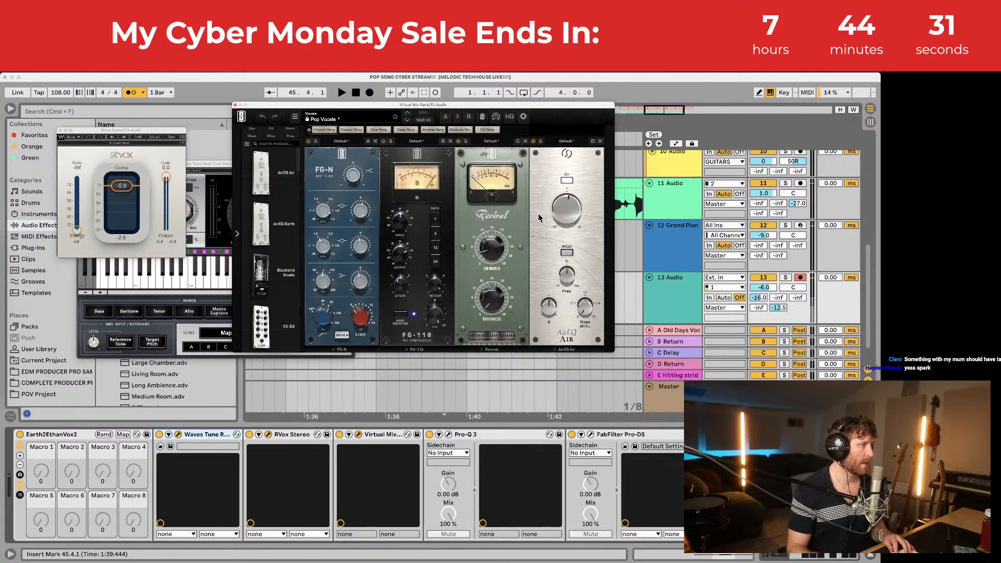
{"action": "left_click", "coordinate": [449, 435]}
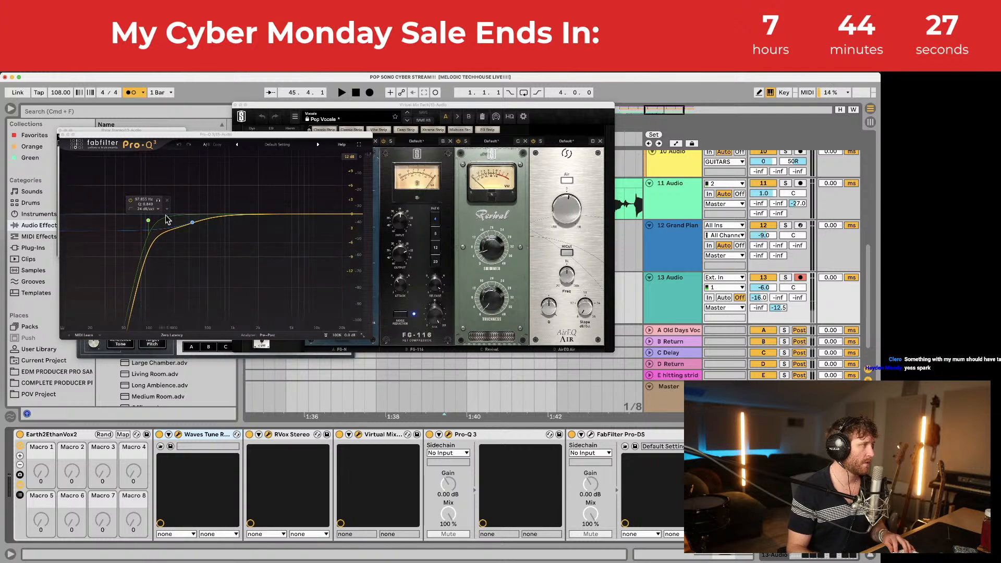
{"action": "left_click", "coordinate": [590, 435]}
Step: Open the CLA-2A compressor window and close all the other plugin windows
{"action": "left_click_drag", "start_coordinate": [217, 144], "coordinate": [556, 153]}
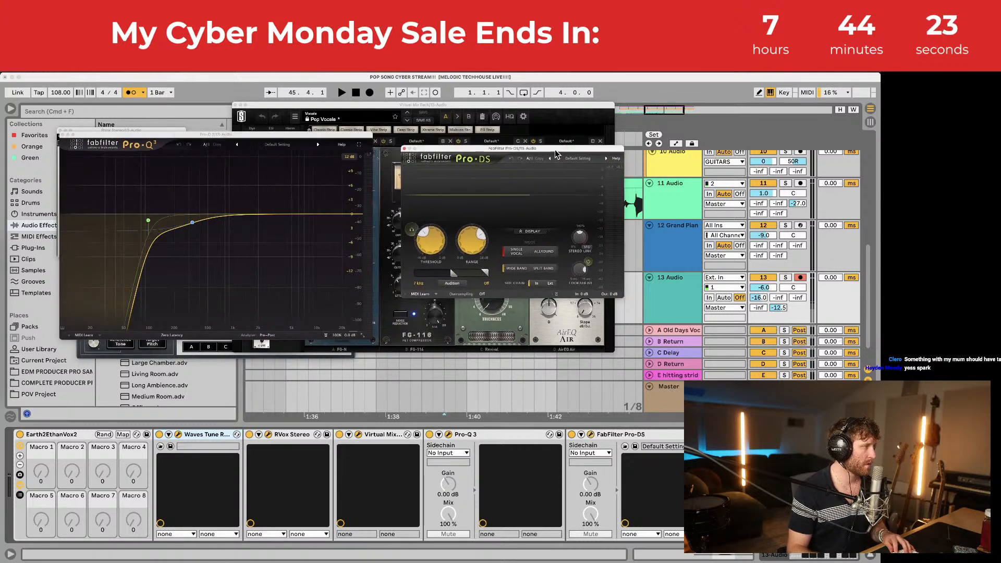
{"action": "left_click", "coordinate": [733, 434]}
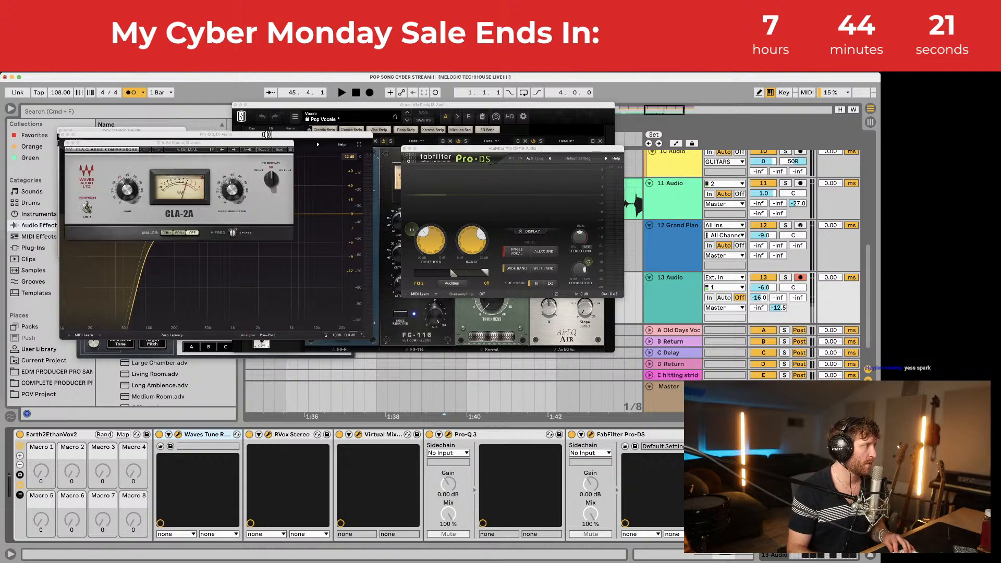
{"action": "left_click_drag", "start_coordinate": [265, 144], "coordinate": [702, 242]}
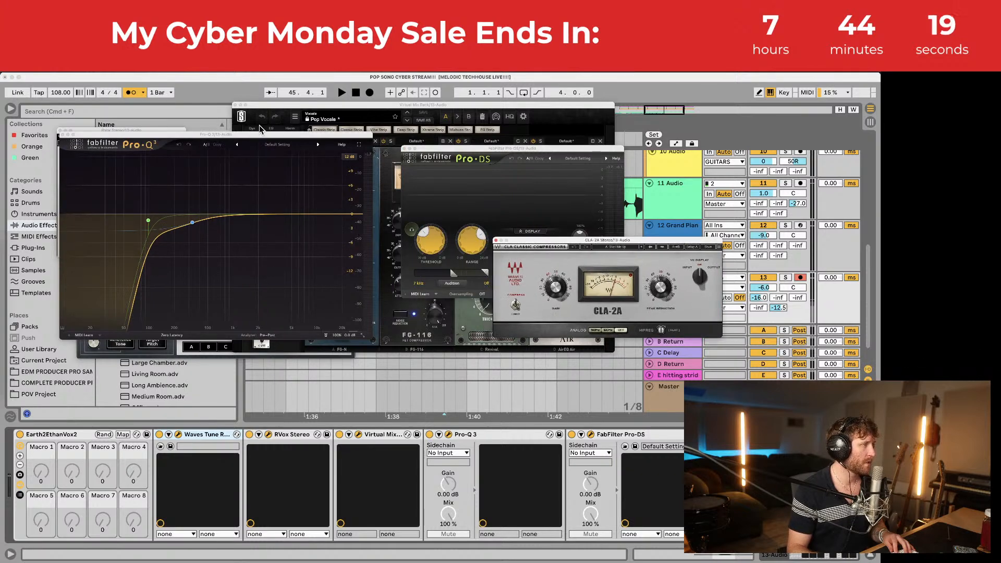
{"action": "left_click", "coordinate": [62, 135]}
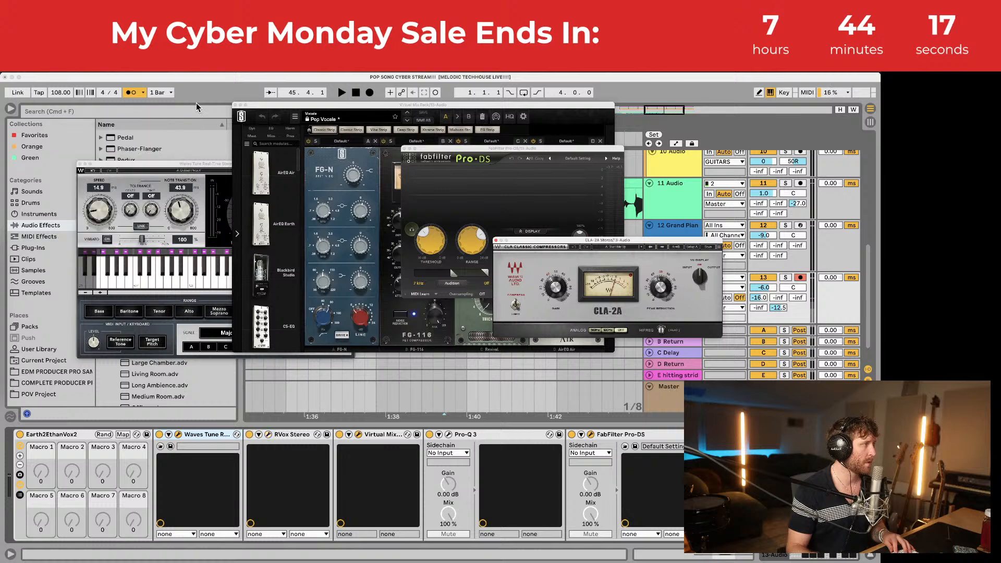
{"action": "left_click", "coordinate": [235, 106]}
{"action": "left_click", "coordinate": [80, 165]}
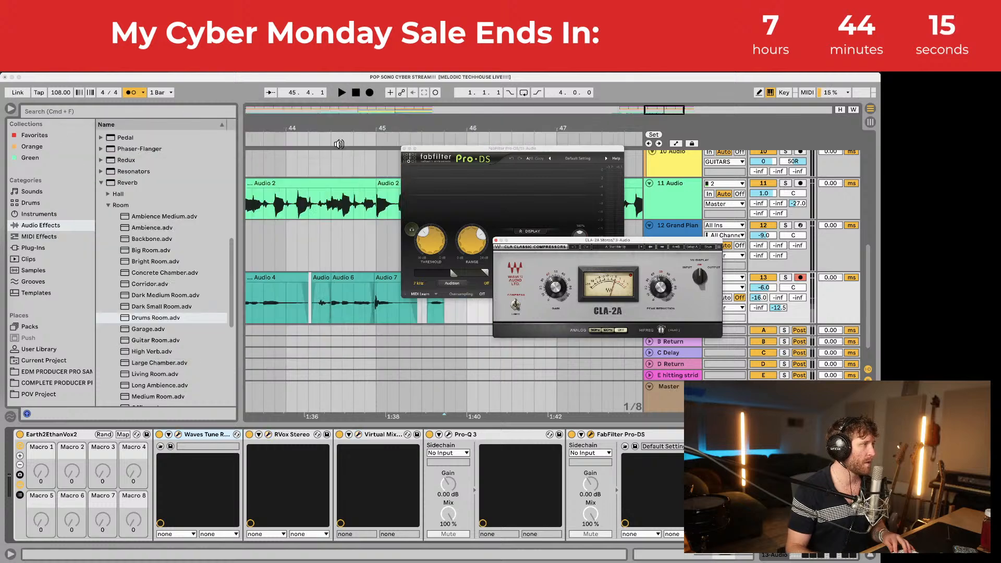
{"action": "left_click", "coordinate": [404, 149]}
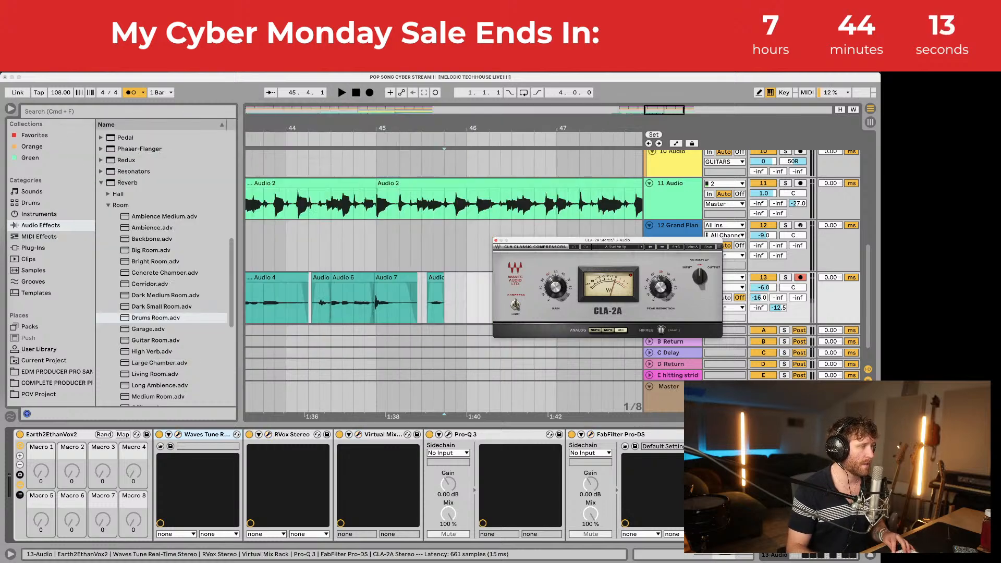
Step: Audition the Audio 6 vocal clip and close the CLA-2A window
{"action": "scroll", "coordinate": [313, 280], "scroll_direction": "left", "scroll_amount": 5}
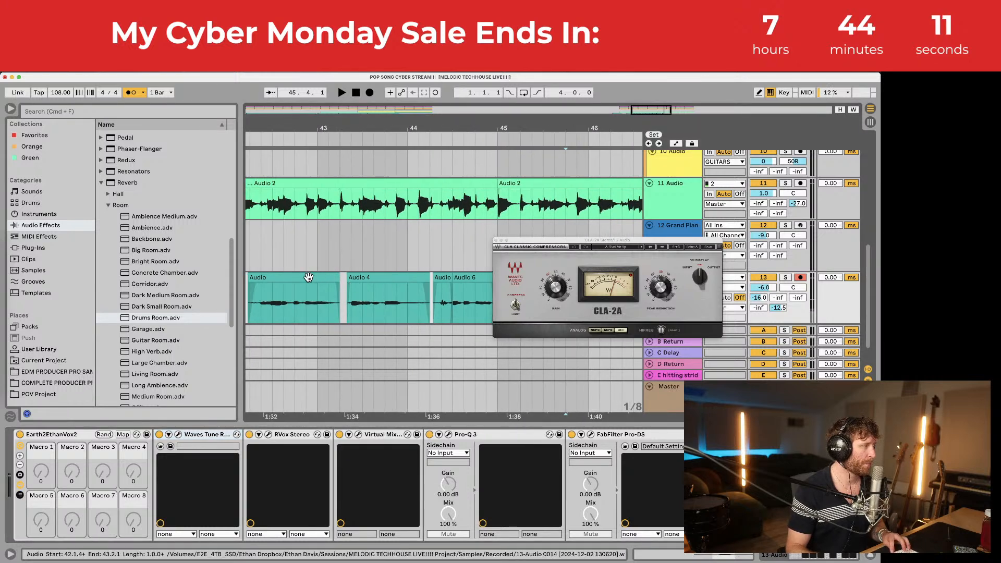
{"action": "scroll", "coordinate": [313, 281], "scroll_direction": "left", "scroll_amount": 2}
{"action": "left_click", "coordinate": [295, 300]}
{"action": "key", "text": "space"}
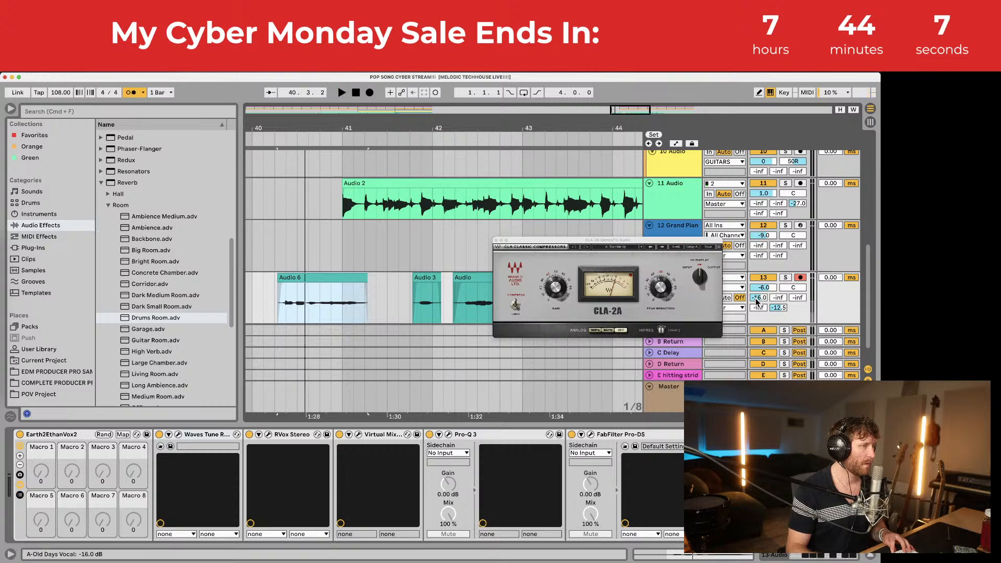
{"action": "scroll", "coordinate": [757, 294], "scroll_direction": "down", "scroll_amount": 2}
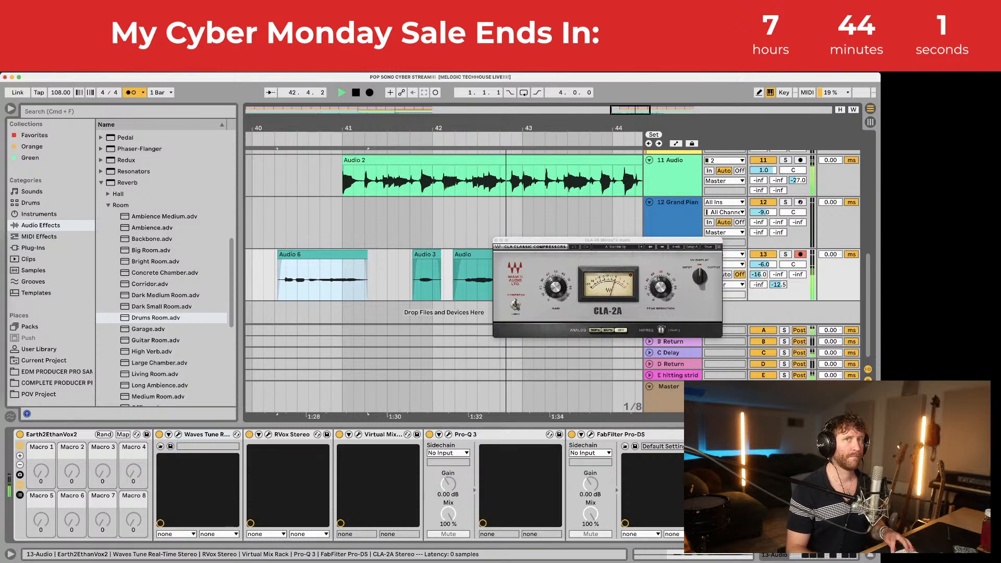
{"action": "key", "text": "space"}
{"action": "key", "text": "space"}
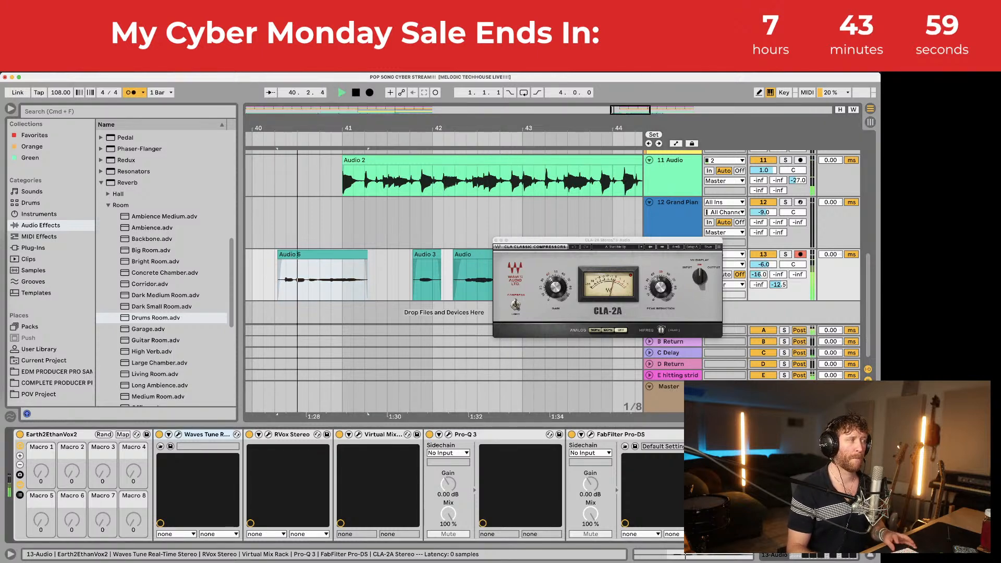
{"action": "left_click", "coordinate": [496, 241]}
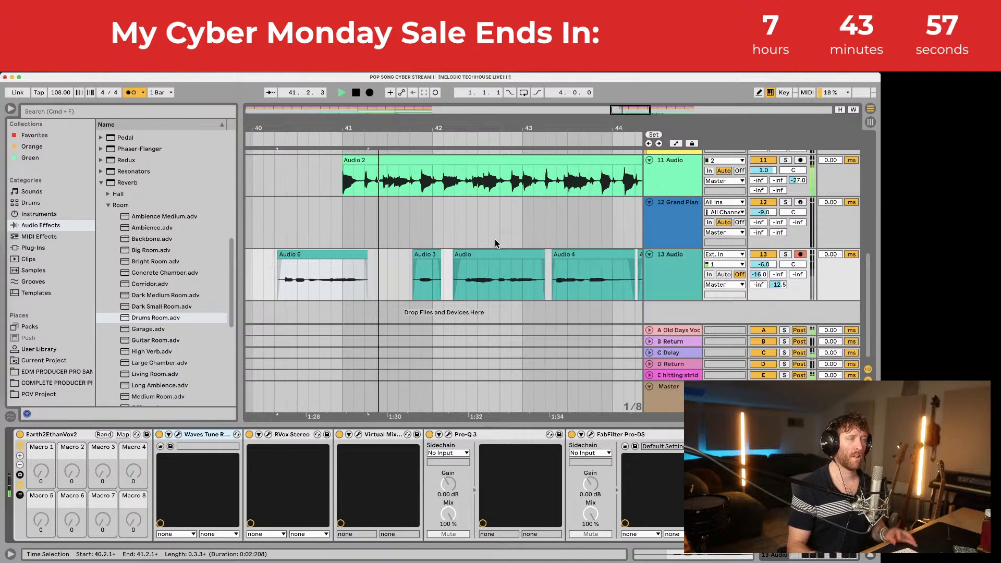
{"action": "key", "text": "space"}
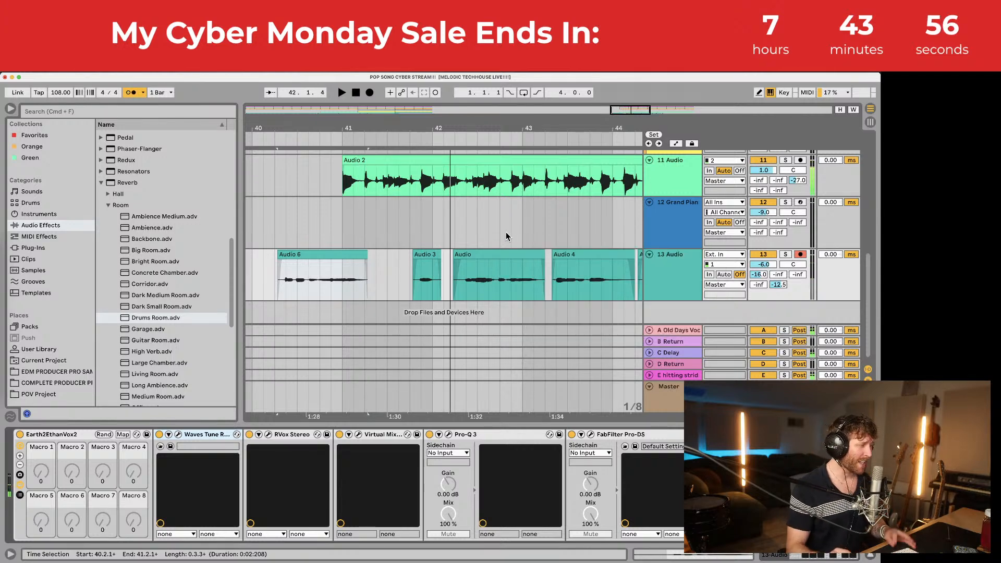
Step: Audition track 13's vocal comp from 44.2.1
{"action": "left_click", "coordinate": [668, 254]}
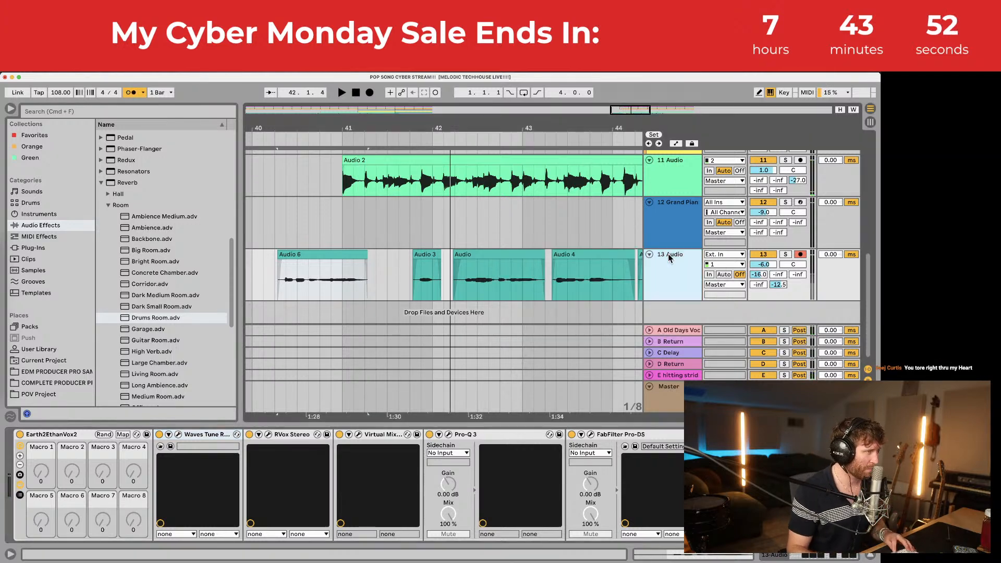
{"action": "scroll", "coordinate": [595, 255], "scroll_direction": "right", "scroll_amount": 5}
{"action": "scroll", "coordinate": [576, 275], "scroll_direction": "right", "scroll_amount": 4}
{"action": "scroll", "coordinate": [490, 261], "scroll_direction": "down", "scroll_amount": 4}
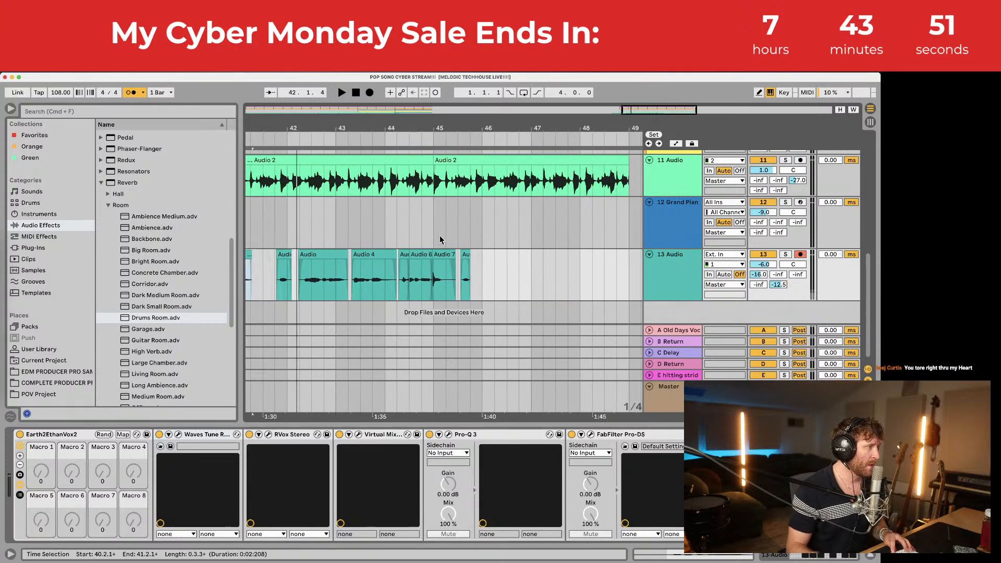
{"action": "left_click", "coordinate": [398, 256]}
{"action": "key", "text": "space"}
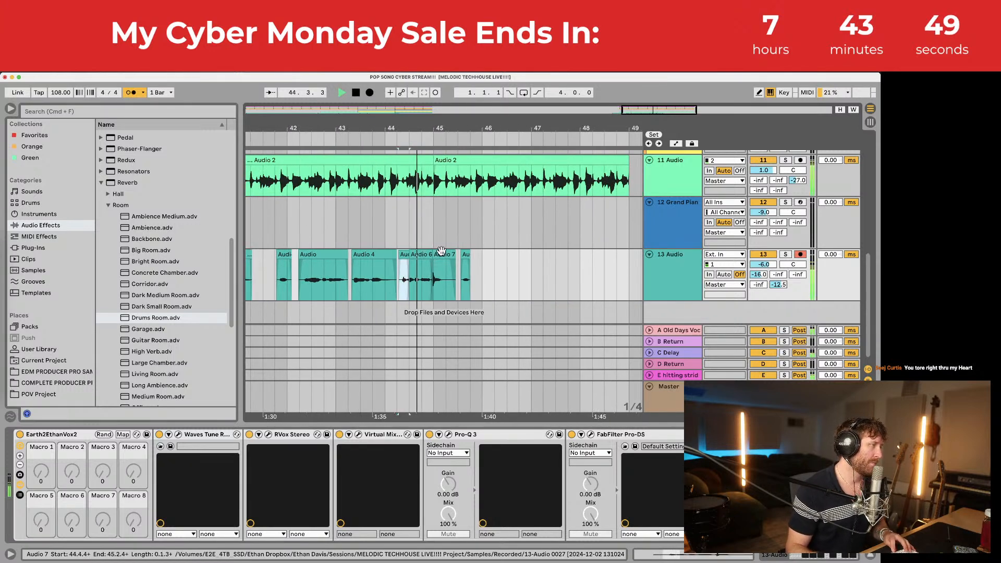
{"action": "left_click", "coordinate": [465, 254]}
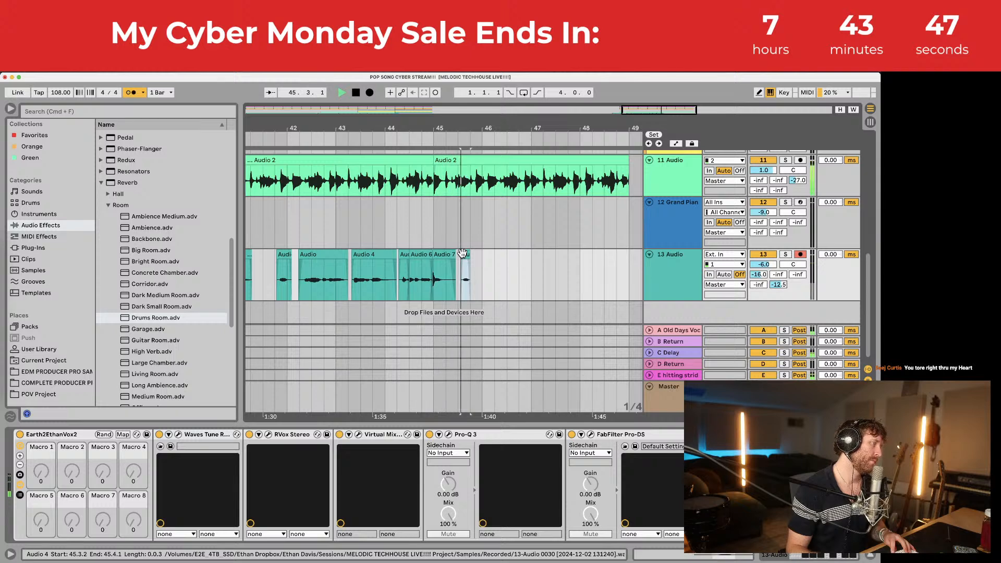
{"action": "key", "text": "space"}
Step: Trim Audio 6 to end around 45.1.1 with a longer fade-out, and save
{"action": "left_click_drag", "start_coordinate": [433, 254], "coordinate": [436, 254]}
{"action": "left_click", "coordinate": [433, 241]}
{"action": "key", "text": "space"}
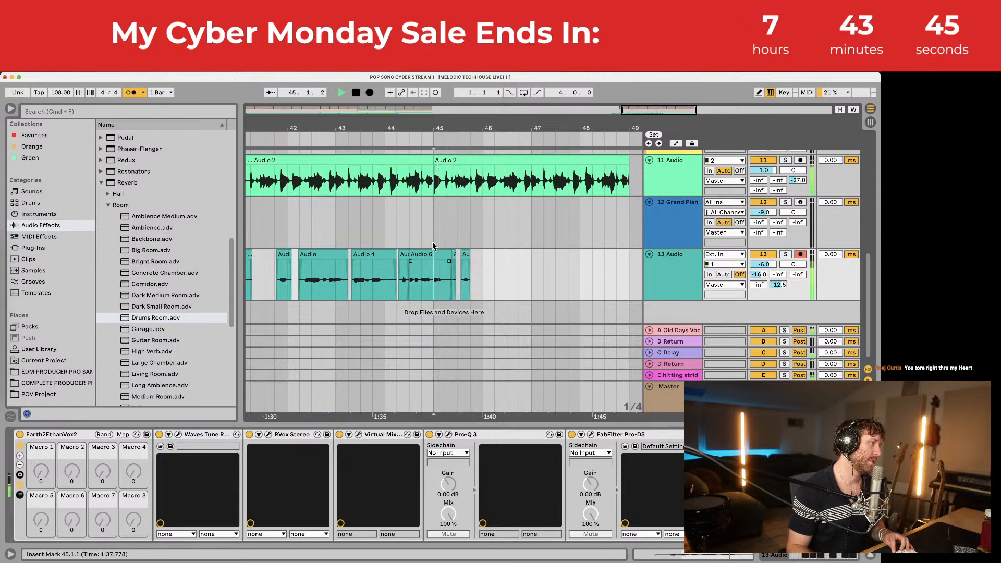
{"action": "scroll", "coordinate": [453, 236], "scroll_direction": "up", "scroll_amount": 2}
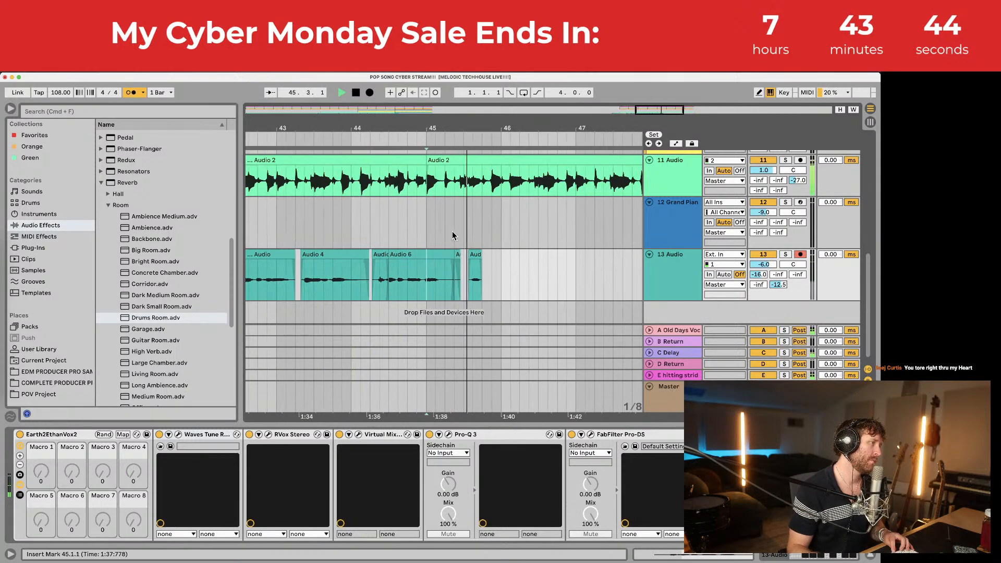
{"action": "left_click", "coordinate": [452, 263]}
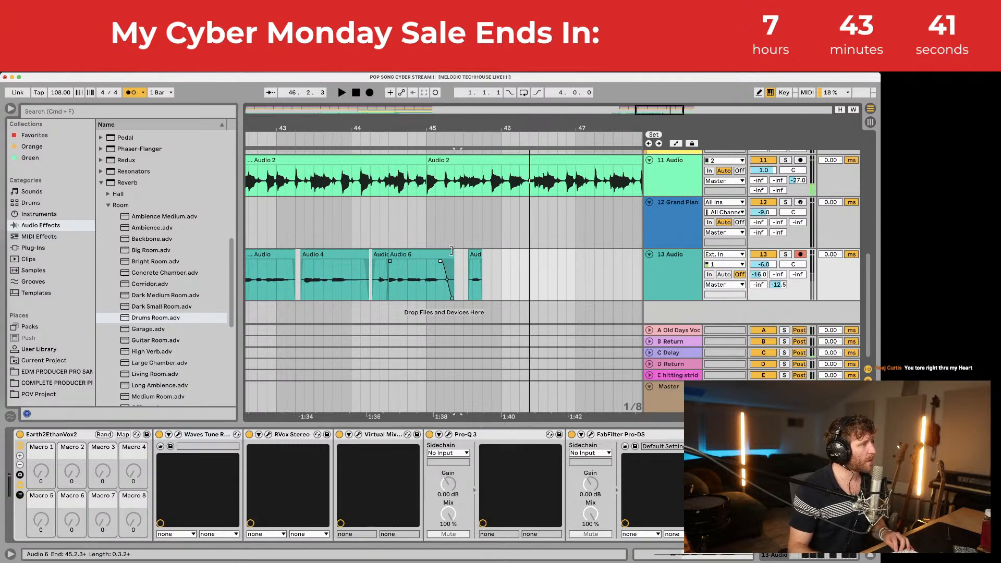
{"action": "left_click_drag", "start_coordinate": [453, 255], "coordinate": [436, 263]}
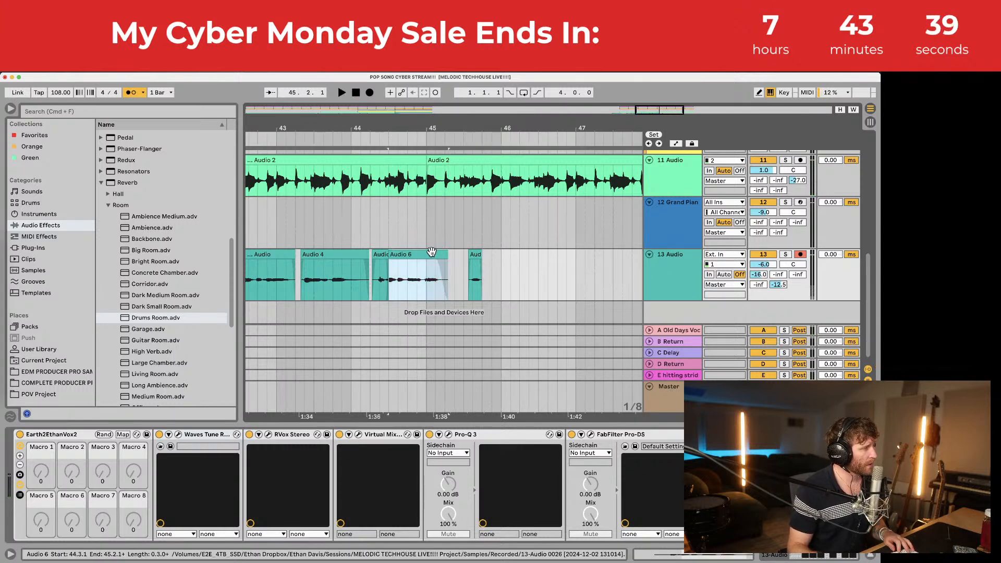
{"action": "key", "text": "super+s"}
Step: Play the vocal comp back from bar 40 to check the edit
{"action": "left_click", "coordinate": [496, 272]}
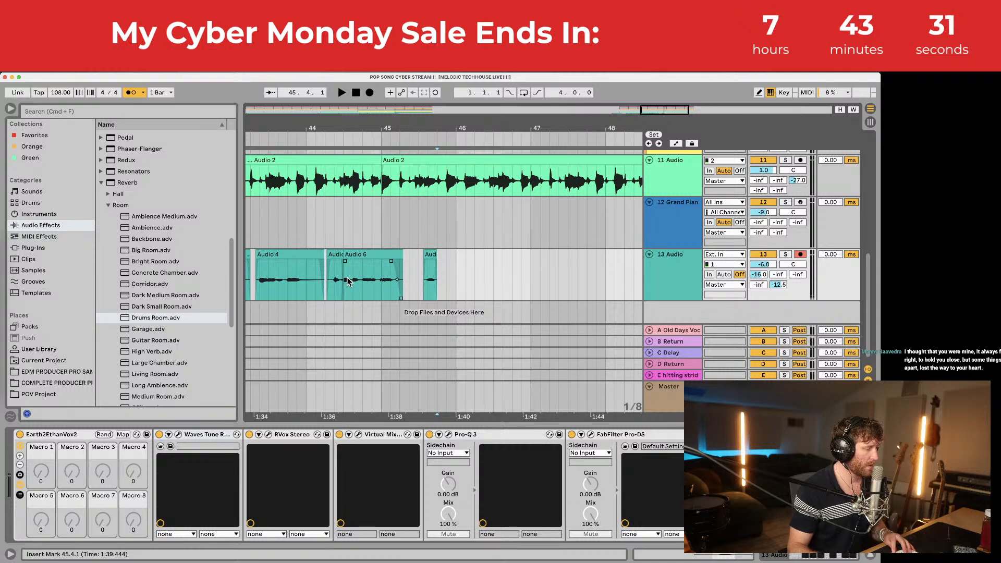
{"action": "left_click_drag", "start_coordinate": [405, 128], "coordinate": [406, 113]}
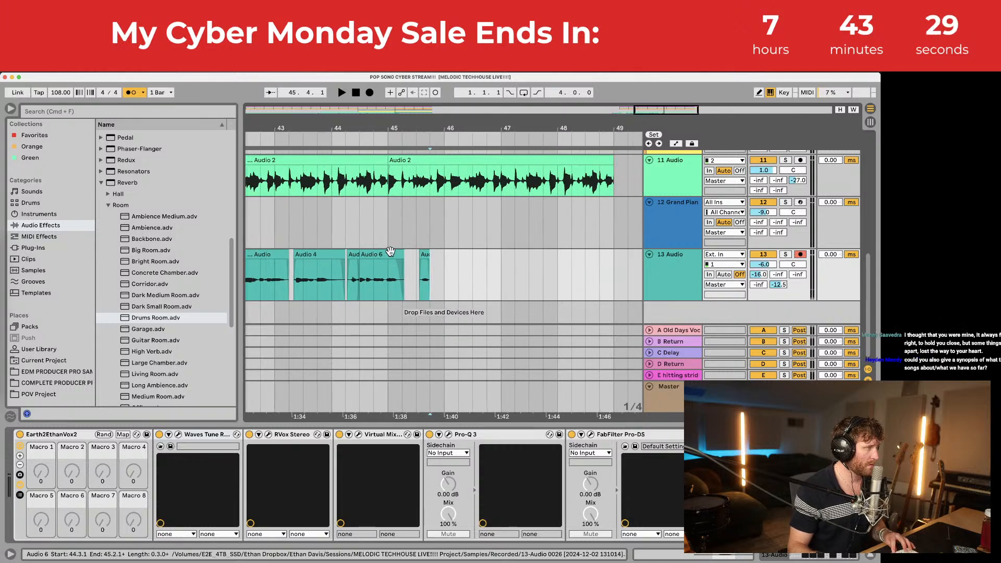
{"action": "scroll", "coordinate": [390, 255], "scroll_direction": "left", "scroll_amount": 5}
{"action": "left_click", "coordinate": [313, 252]}
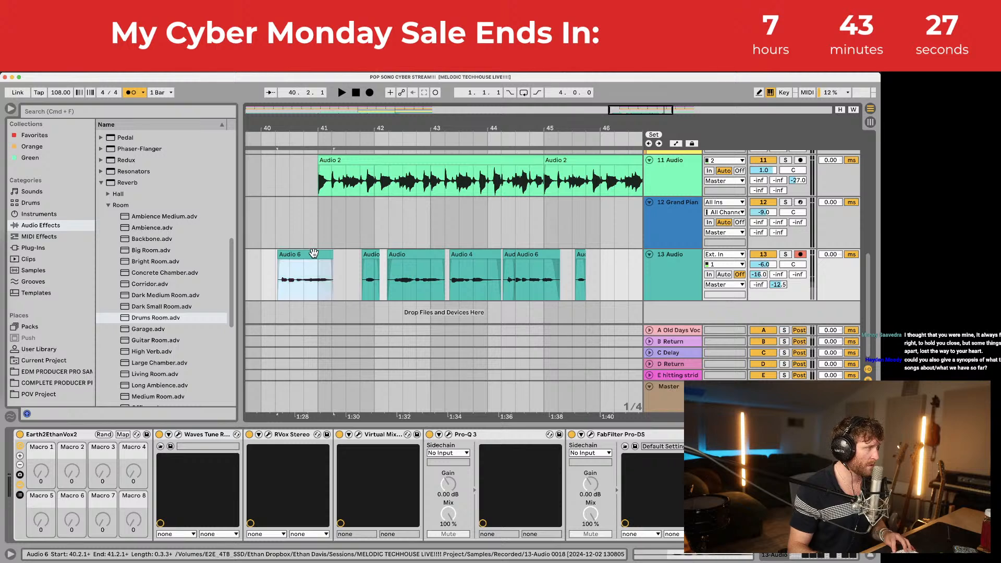
{"action": "key", "text": "space"}
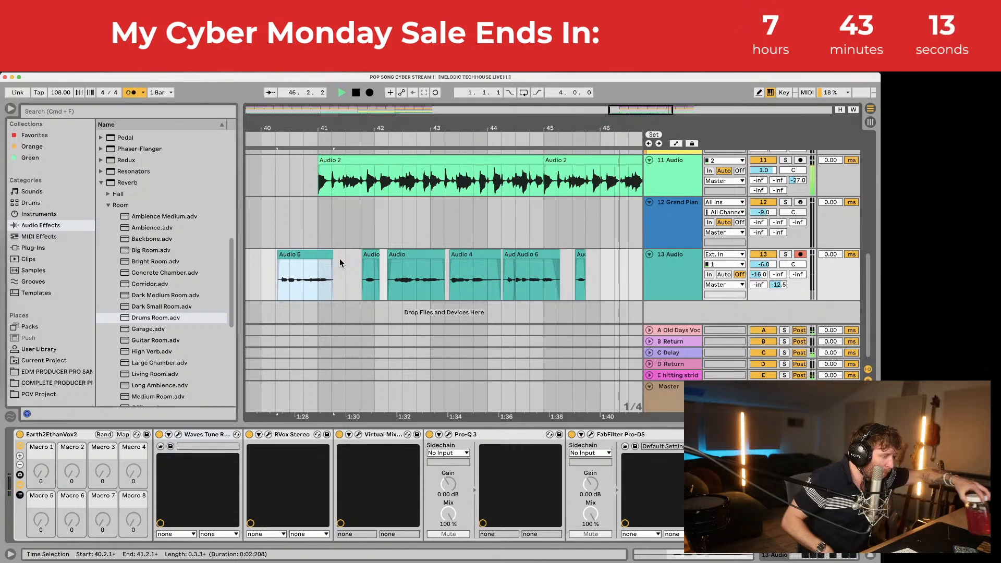
{"action": "key", "text": "space"}
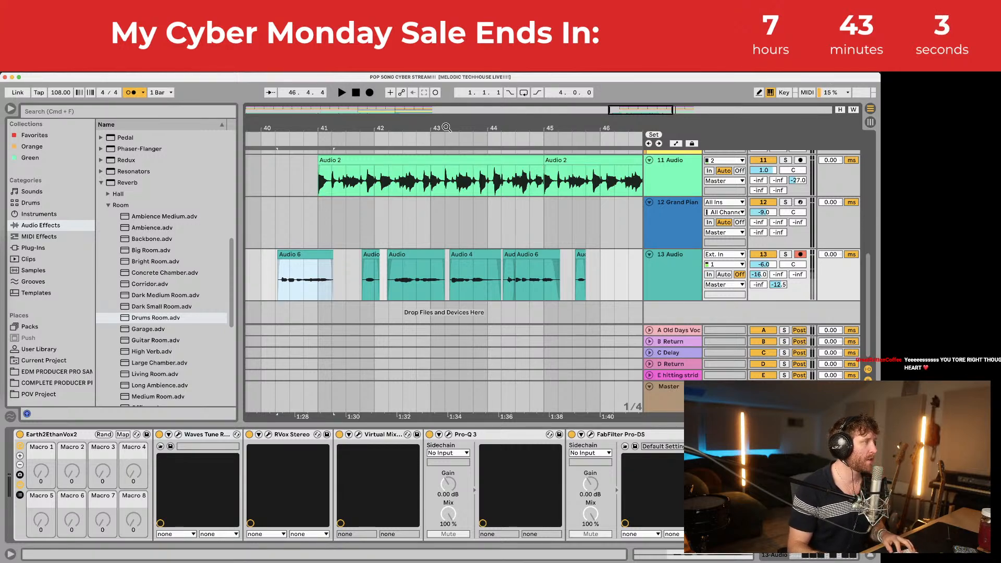
{"action": "left_click_drag", "start_coordinate": [444, 126], "coordinate": [488, 78]}
{"action": "scroll", "coordinate": [499, 232], "scroll_direction": "left", "scroll_amount": 5}
{"action": "scroll", "coordinate": [495, 235], "scroll_direction": "up", "scroll_amount": 3}
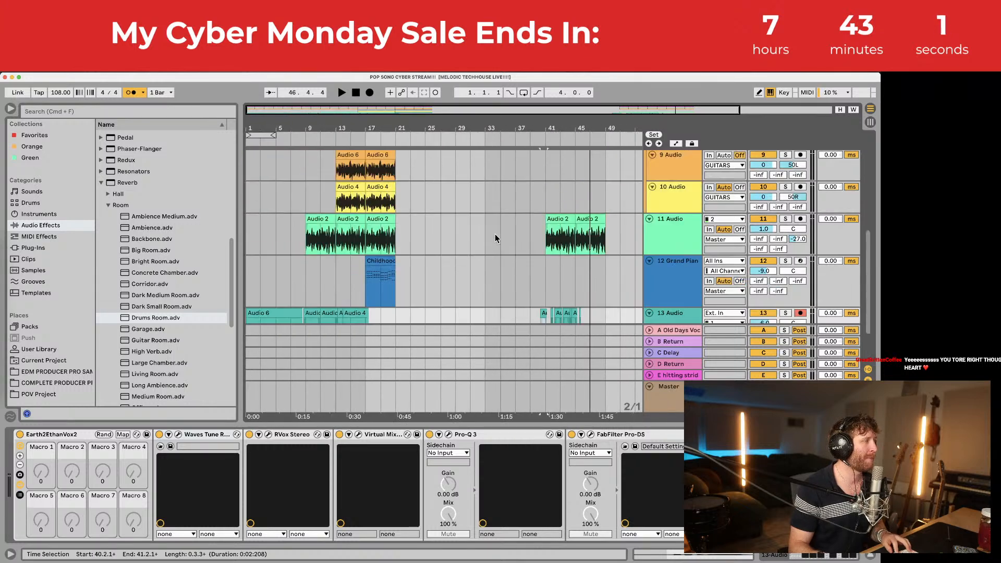
{"action": "scroll", "coordinate": [479, 265], "scroll_direction": "down", "scroll_amount": 2}
{"action": "scroll", "coordinate": [480, 265], "scroll_direction": "up", "scroll_amount": 5}
{"action": "scroll", "coordinate": [478, 264], "scroll_direction": "down", "scroll_amount": 6}
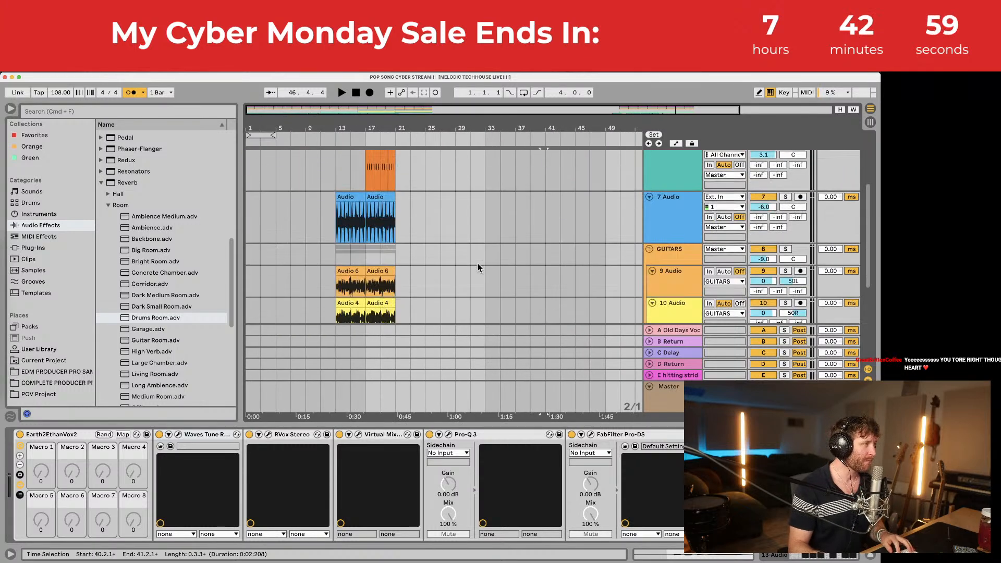
{"action": "scroll", "coordinate": [478, 264], "scroll_direction": "down", "scroll_amount": 2}
{"action": "left_click_drag", "start_coordinate": [295, 126], "coordinate": [315, 133]}
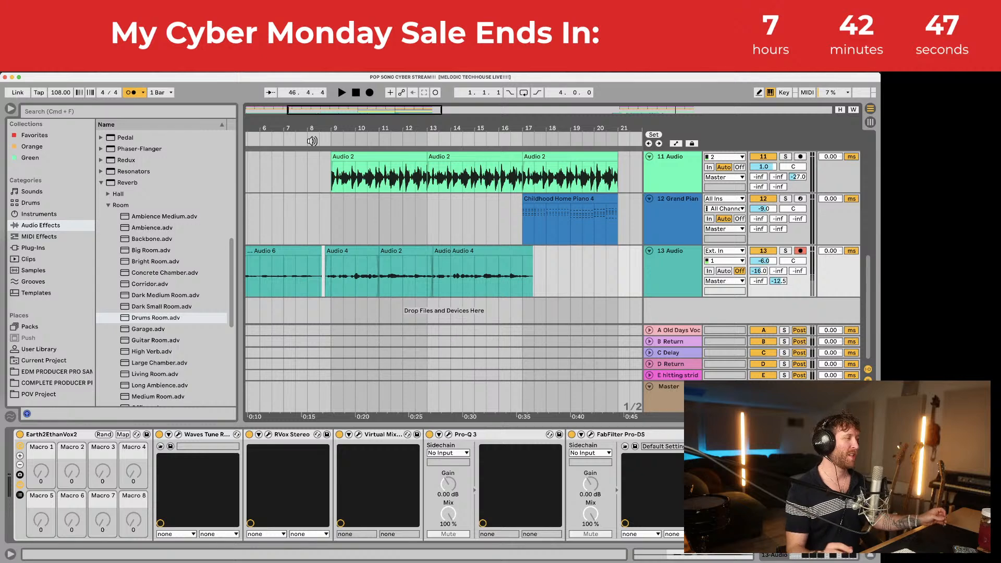
{"action": "left_click", "coordinate": [346, 249]}
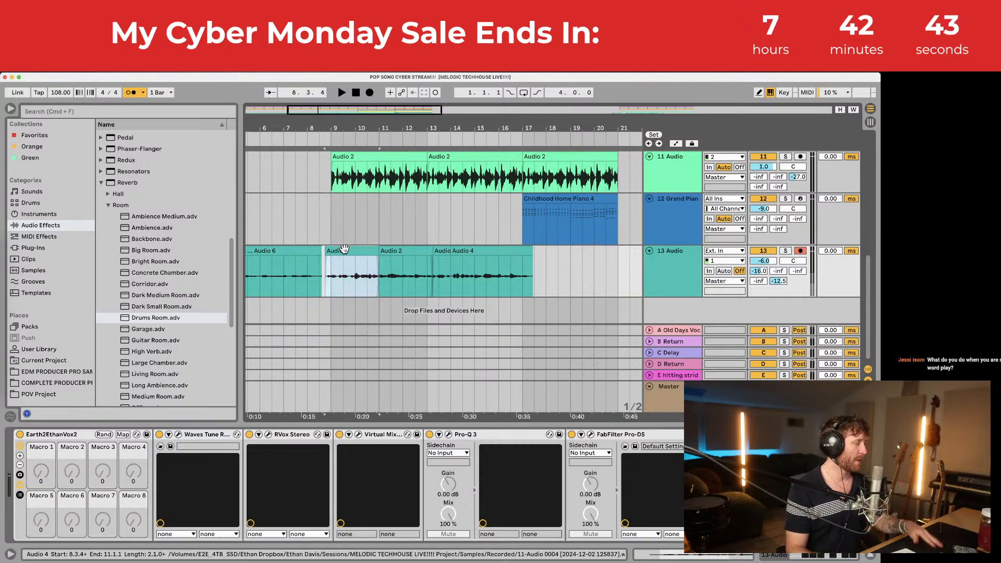
{"action": "left_click_drag", "start_coordinate": [330, 123], "coordinate": [330, 159]}
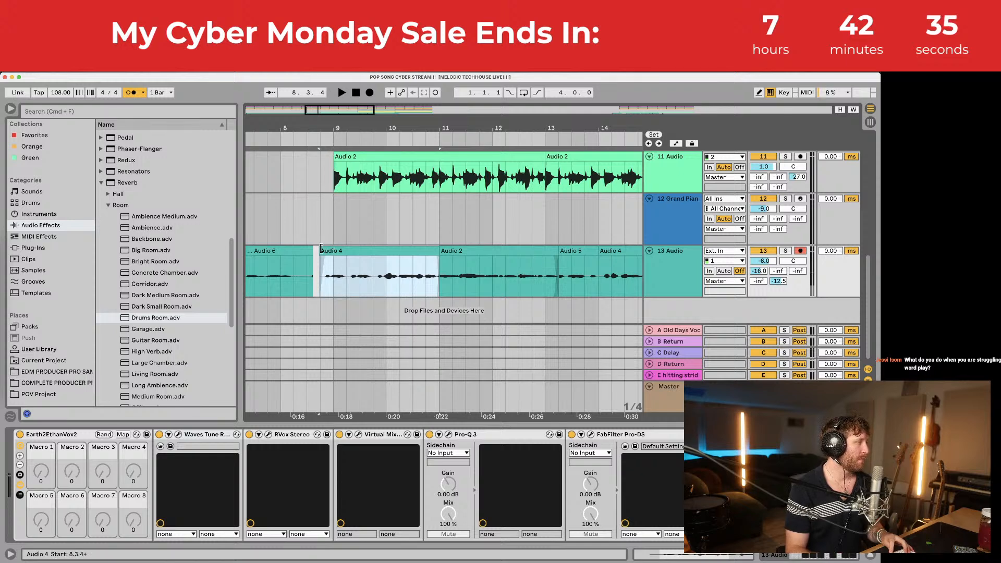
{"action": "key", "text": "space"}
{"action": "left_click_drag", "start_coordinate": [470, 130], "coordinate": [470, 115]}
{"action": "key", "text": "space"}
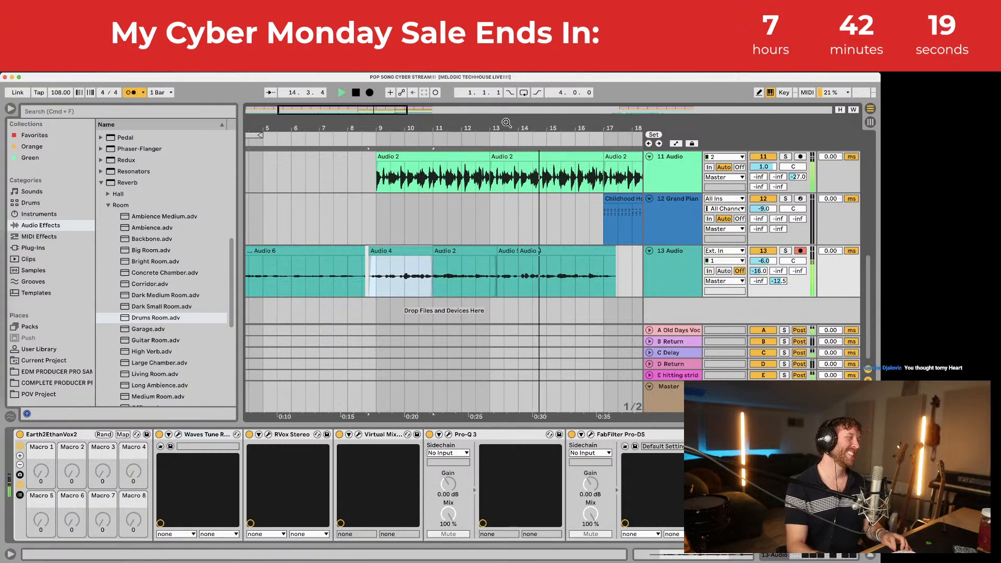
{"action": "key", "text": "space"}
{"action": "left_click_drag", "start_coordinate": [507, 123], "coordinate": [506, 82]}
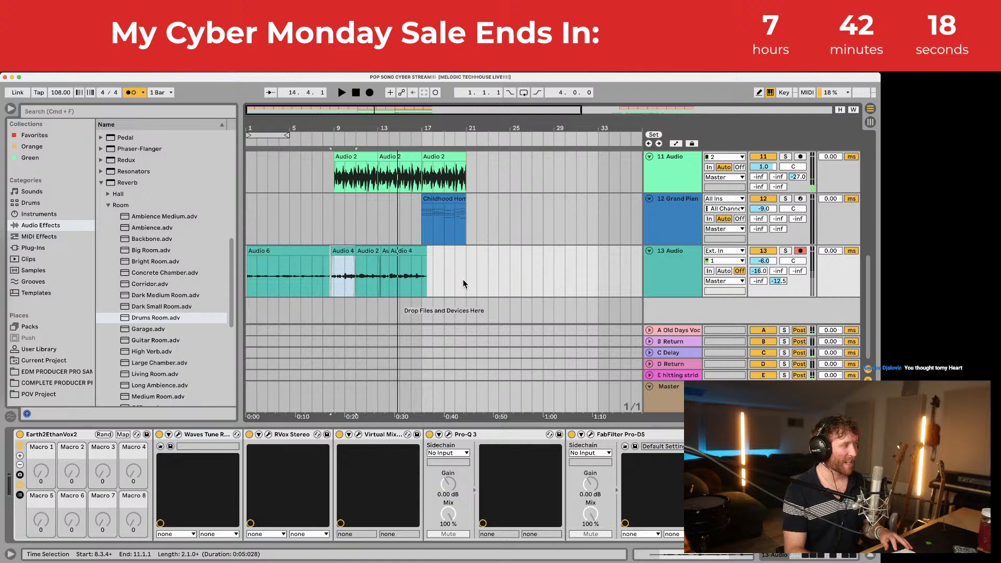
{"action": "left_click", "coordinate": [443, 199]}
{"action": "key", "text": "space"}
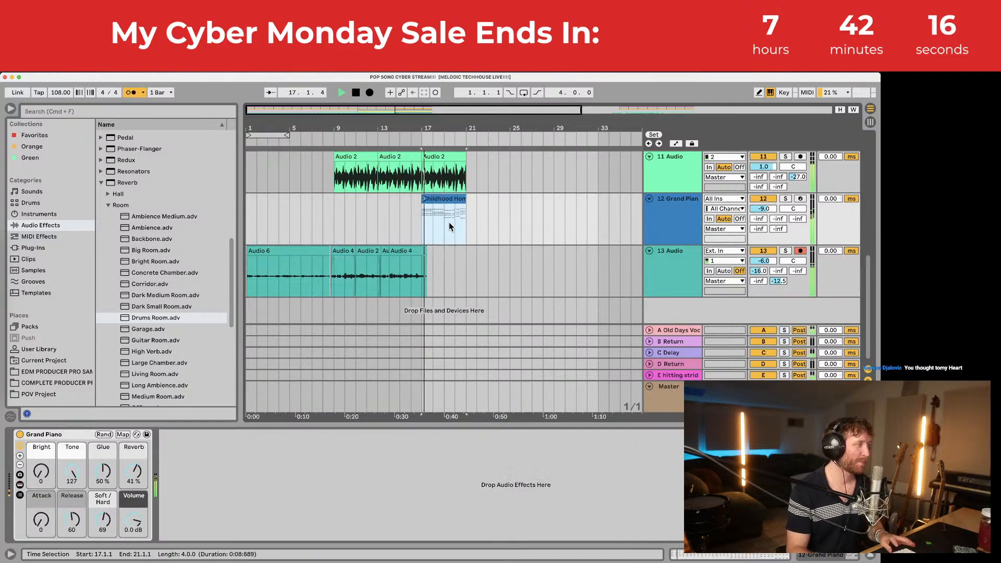
{"action": "left_click", "coordinate": [426, 259]}
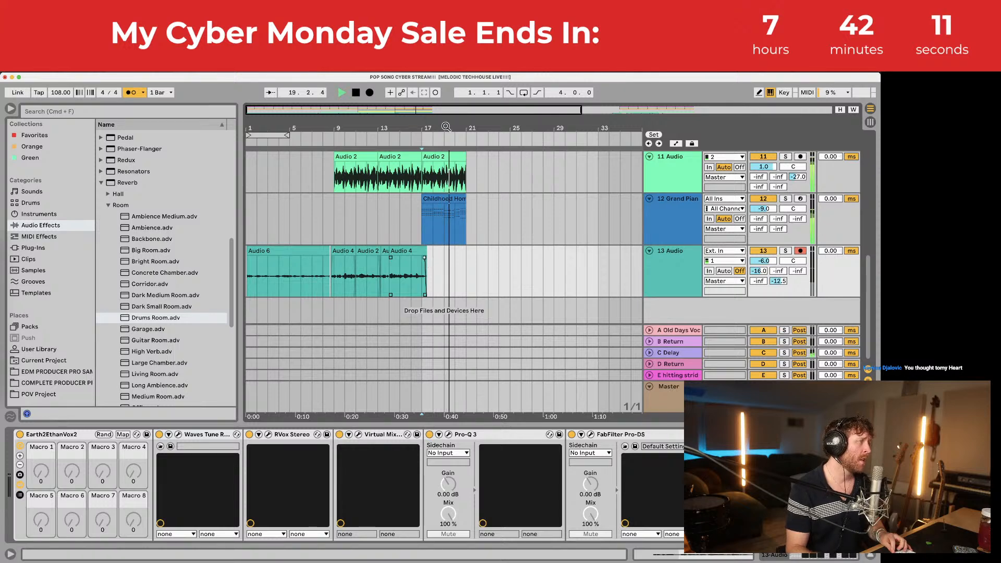
{"action": "mouse_move", "coordinate": [432, 118]}
{"action": "left_mouse_down"}
{"action": "mouse_move", "coordinate": [447, 157]}
{"action": "mouse_move", "coordinate": [436, 128]}
{"action": "left_mouse_up"}
{"action": "left_click_drag", "start_coordinate": [439, 123], "coordinate": [374, 110]}
{"action": "key", "text": "space"}
Step: Save the set and zoom the arrangement to show bars 40–51
{"action": "mouse_move", "coordinate": [515, 125]}
{"action": "left_mouse_down"}
{"action": "mouse_move", "coordinate": [513, 143]}
{"action": "mouse_move", "coordinate": [469, 132]}
{"action": "left_mouse_up"}
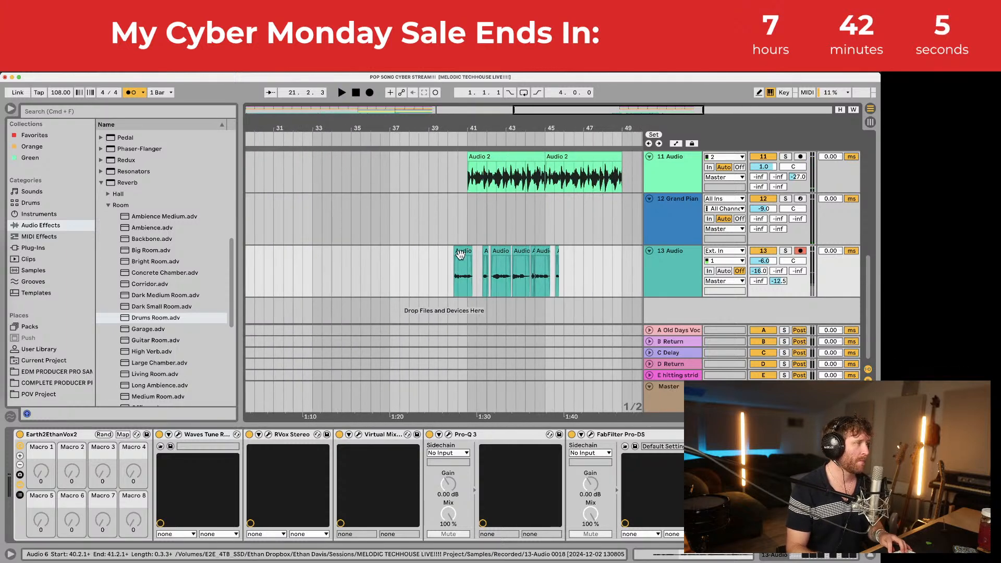
{"action": "key", "text": "super+s"}
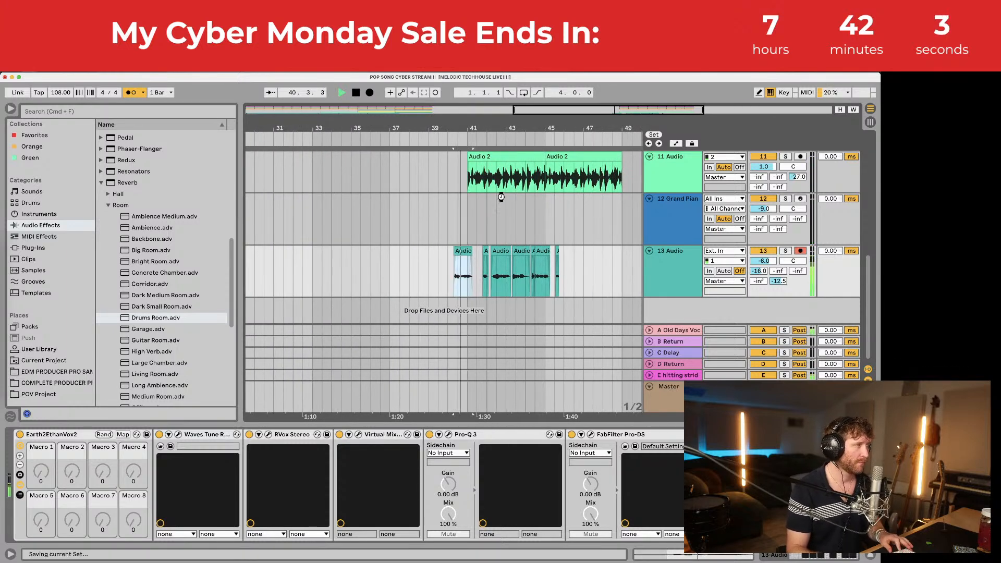
{"action": "left_click_drag", "start_coordinate": [541, 126], "coordinate": [514, 141]}
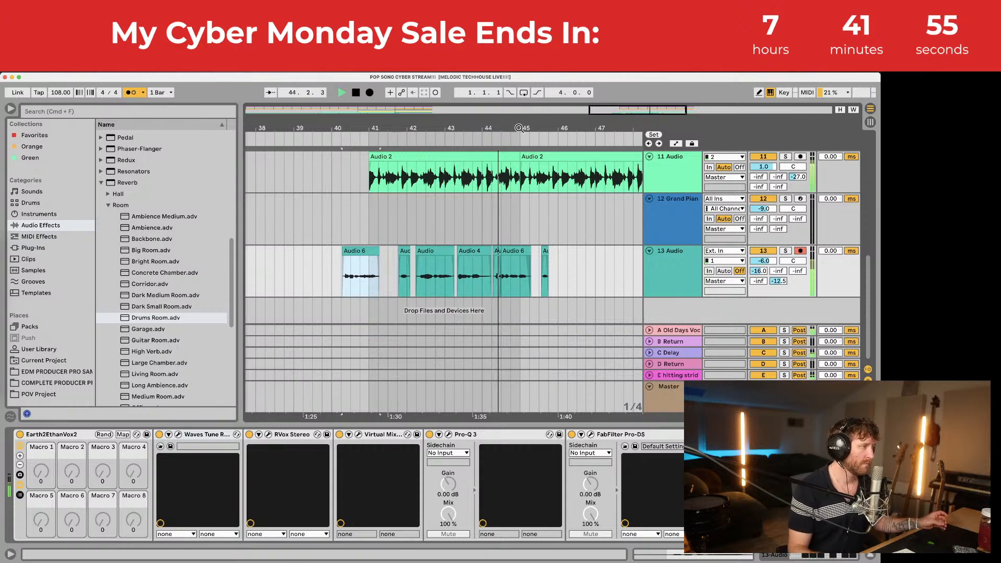
{"action": "left_click_drag", "start_coordinate": [518, 130], "coordinate": [430, 131]}
Step: Zoom to bars 43–49 and place track 13's playback start at 46.1.1
{"action": "left_click", "coordinate": [463, 276]}
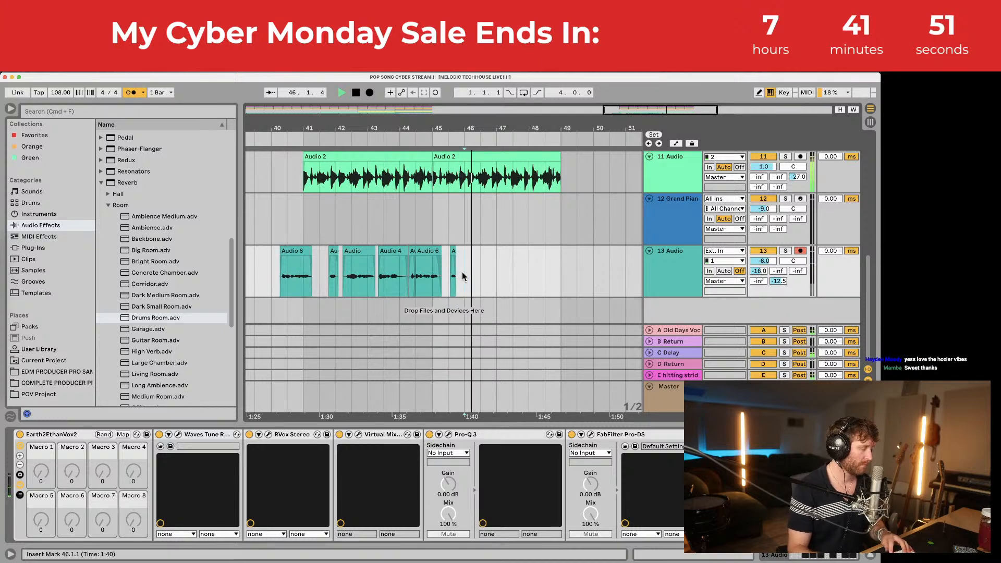
{"action": "key", "text": "space"}
{"action": "left_click_drag", "start_coordinate": [486, 123], "coordinate": [486, 156]}
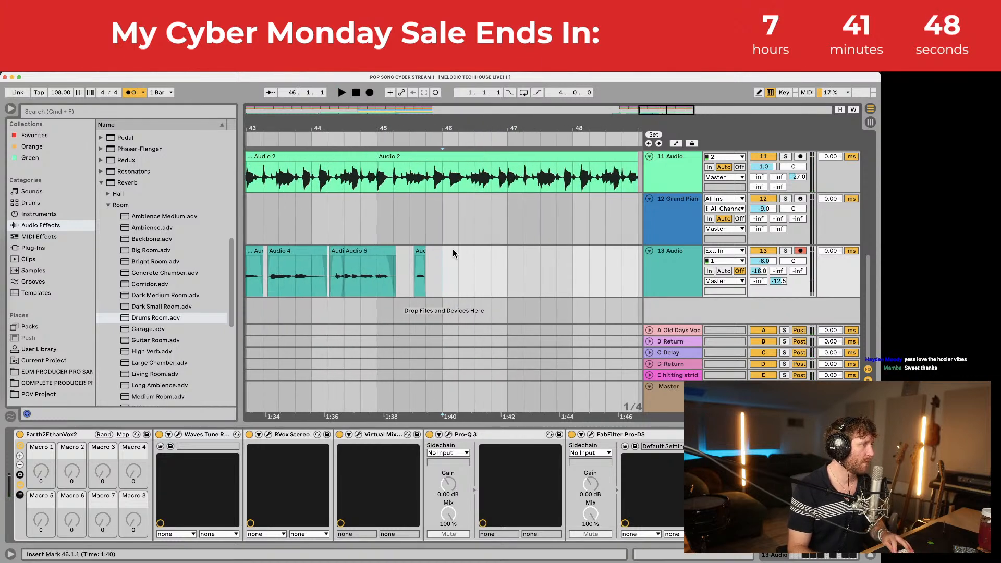
{"action": "left_click", "coordinate": [432, 275]}
{"action": "left_click", "coordinate": [440, 277]}
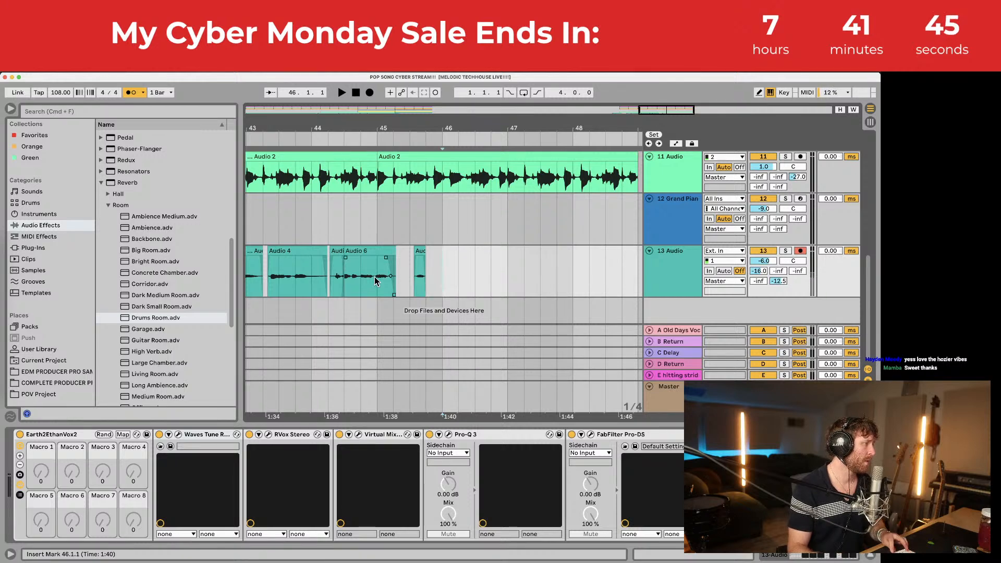
{"action": "scroll", "coordinate": [375, 282], "scroll_direction": "left", "scroll_amount": 5}
Step: Play track 13 from inside Audio 4 and from its start, then reset to bar 46
{"action": "left_click", "coordinate": [476, 274]}
{"action": "key", "text": "space"}
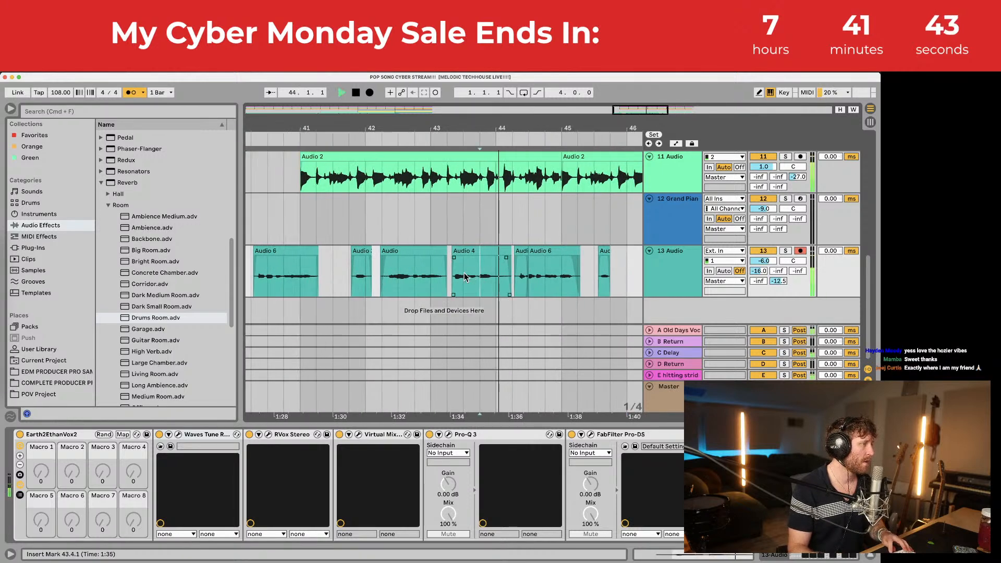
{"action": "left_click", "coordinate": [456, 276]}
{"action": "key", "text": "space"}
{"action": "key", "text": "space"}
{"action": "key", "text": "space"}
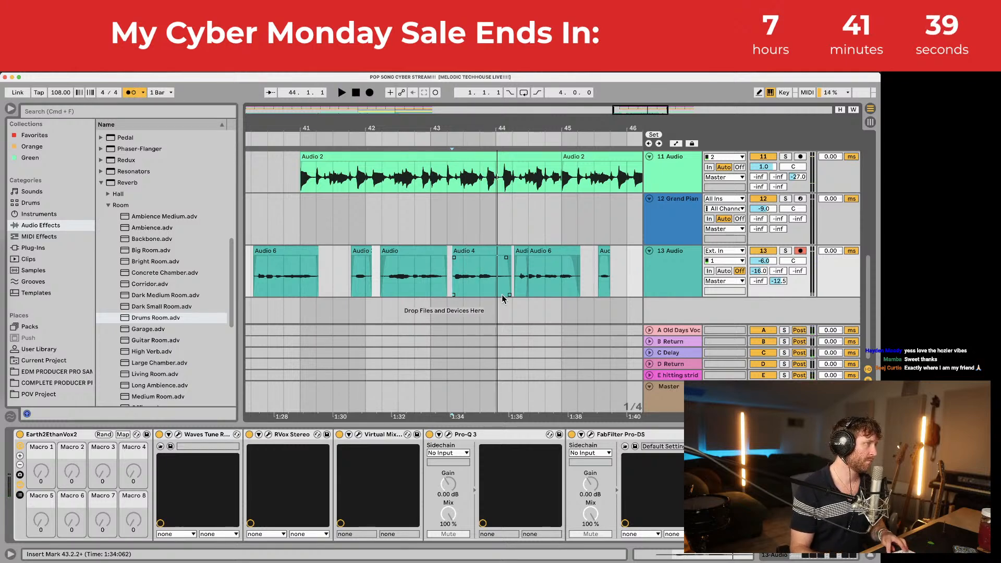
{"action": "scroll", "coordinate": [417, 274], "scroll_direction": "right", "scroll_amount": 7}
{"action": "left_click", "coordinate": [420, 274]}
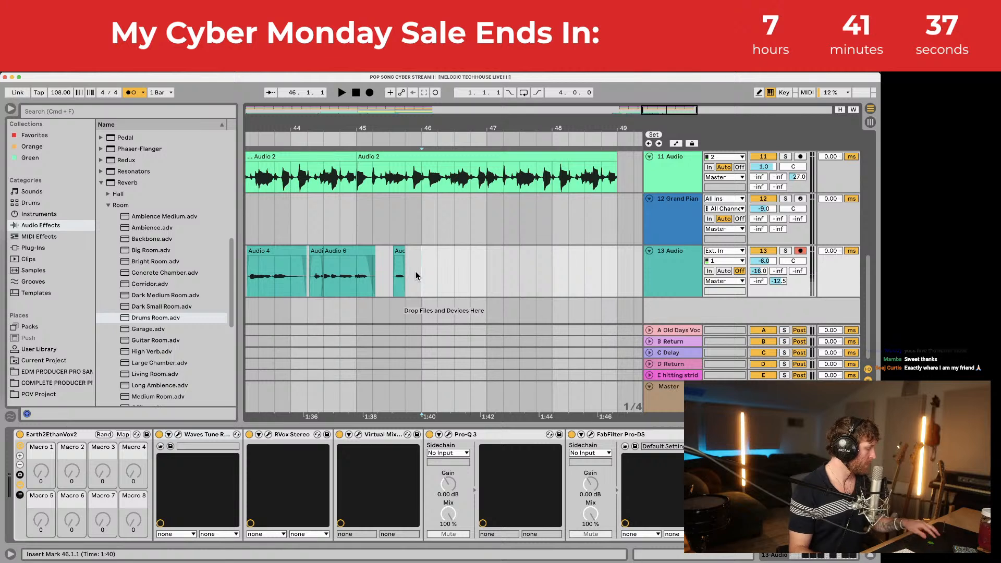
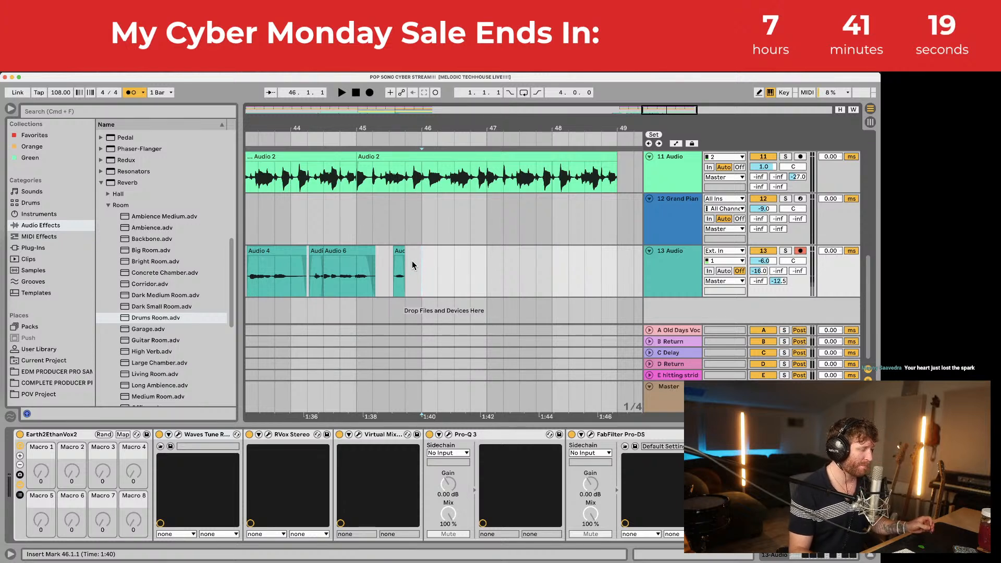
Step: Audition track 13 from the Audio 6 clip, then place the start point at bar 46
{"action": "left_click", "coordinate": [360, 266]}
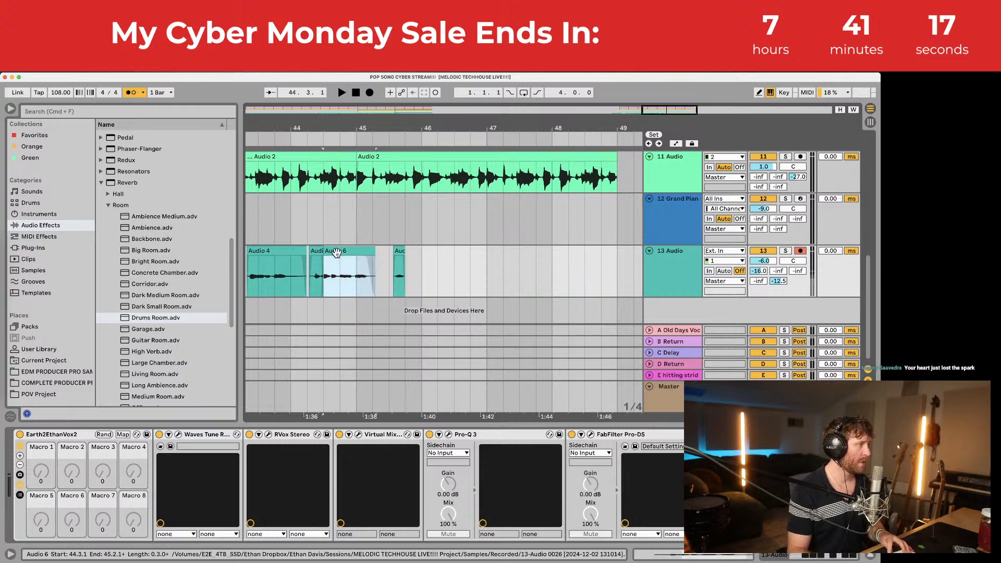
{"action": "key", "text": "space"}
{"action": "left_click_drag", "start_coordinate": [356, 128], "coordinate": [434, 109]}
{"action": "left_click", "coordinate": [465, 278]}
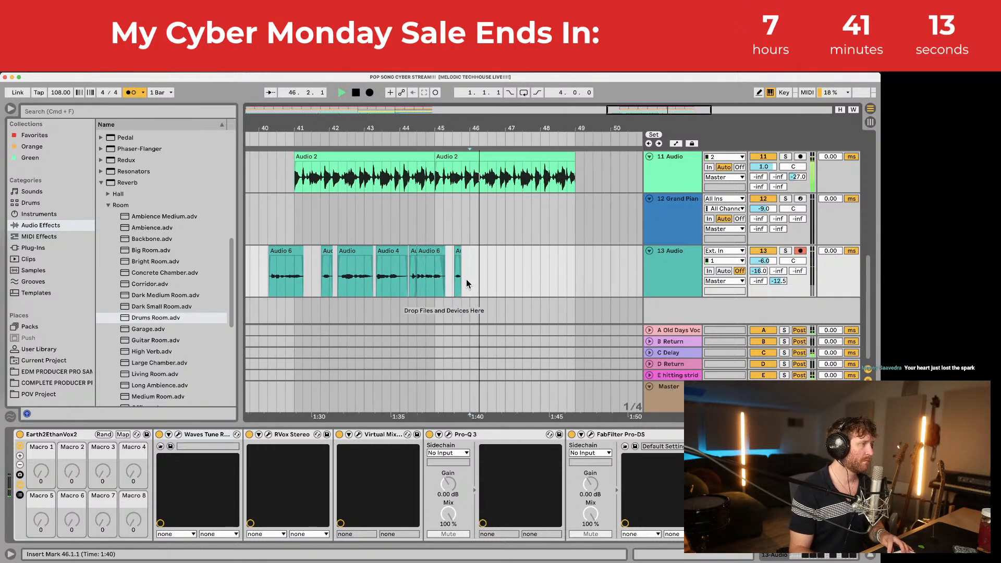
{"action": "key", "text": "space"}
Step: Record a new vocal take on track 13 from 45.4.1 and play it back from 43.4.1
{"action": "left_click", "coordinate": [463, 275]}
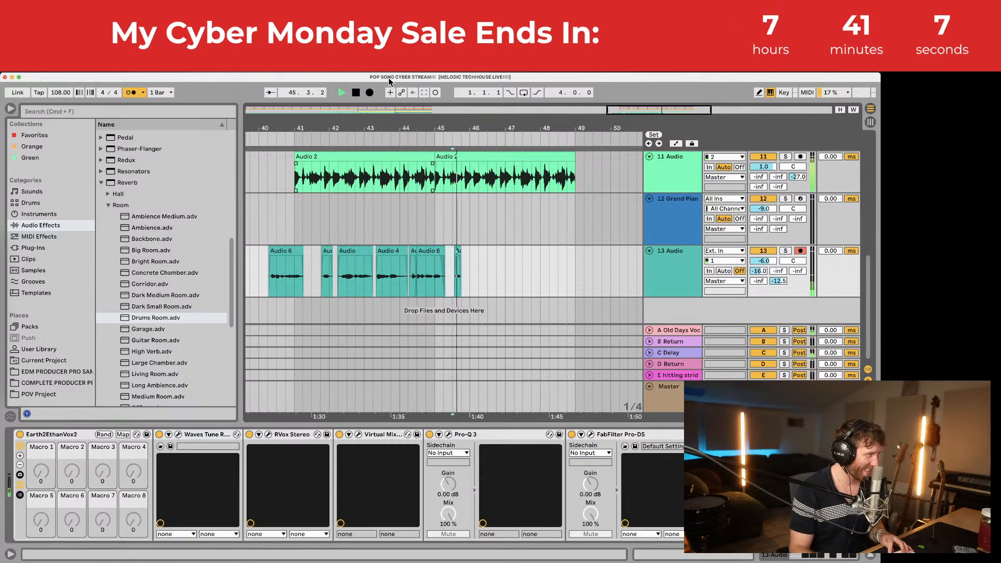
{"action": "left_click", "coordinate": [369, 92]}
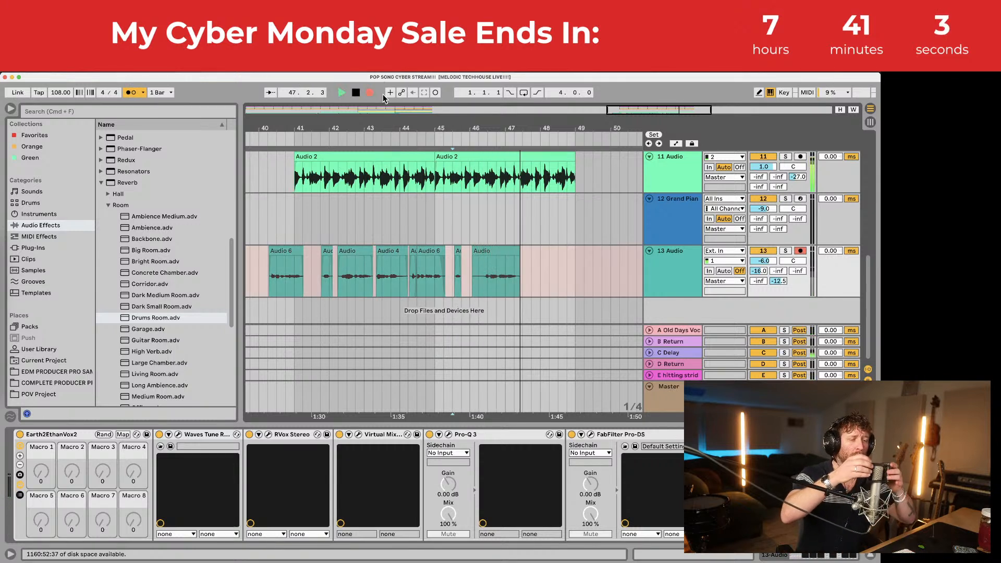
{"action": "key", "text": "space"}
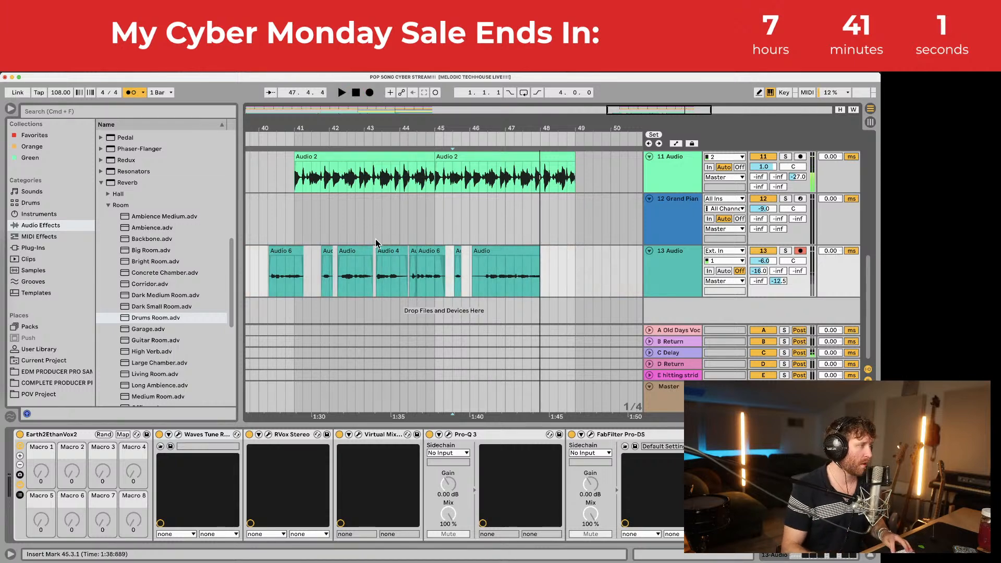
{"action": "left_click", "coordinate": [388, 263]}
{"action": "key", "text": "space"}
{"action": "key", "text": "space"}
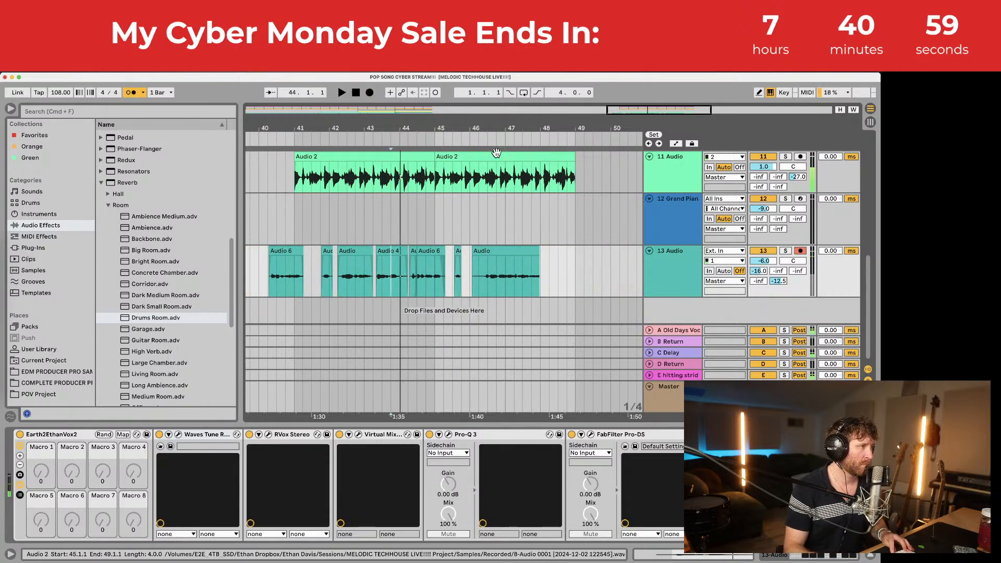
{"action": "left_click_drag", "start_coordinate": [492, 129], "coordinate": [488, 174]}
Step: Trim the last clip's start to 46.2.3 and move it left to about 46.2.1
{"action": "left_click_drag", "start_coordinate": [457, 252], "coordinate": [487, 251]}
{"action": "left_click_drag", "start_coordinate": [496, 128], "coordinate": [494, 173]}
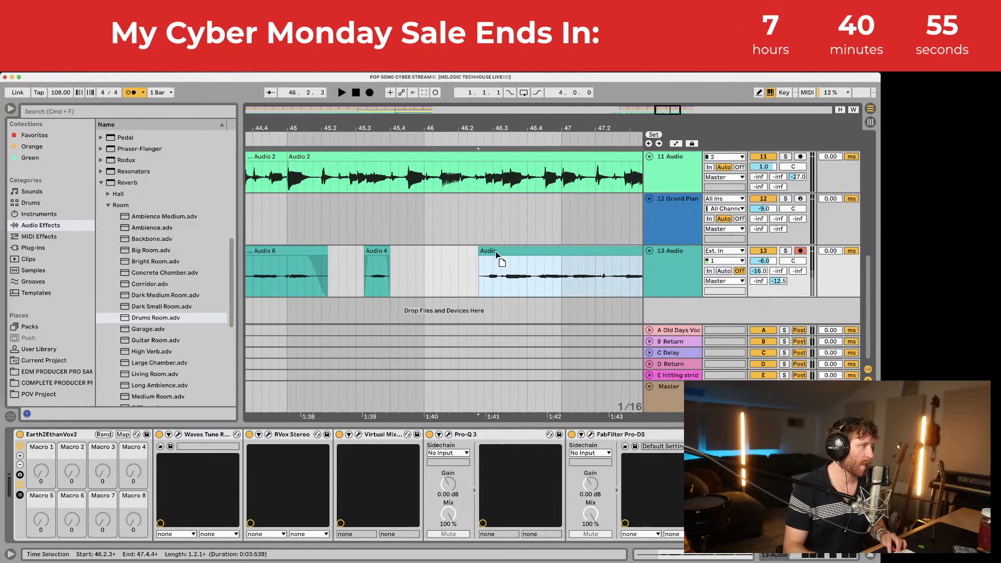
{"action": "left_click_drag", "start_coordinate": [498, 253], "coordinate": [483, 253]}
{"action": "left_click", "coordinate": [475, 273]}
{"action": "key", "text": "space"}
{"action": "left_click", "coordinate": [457, 272]}
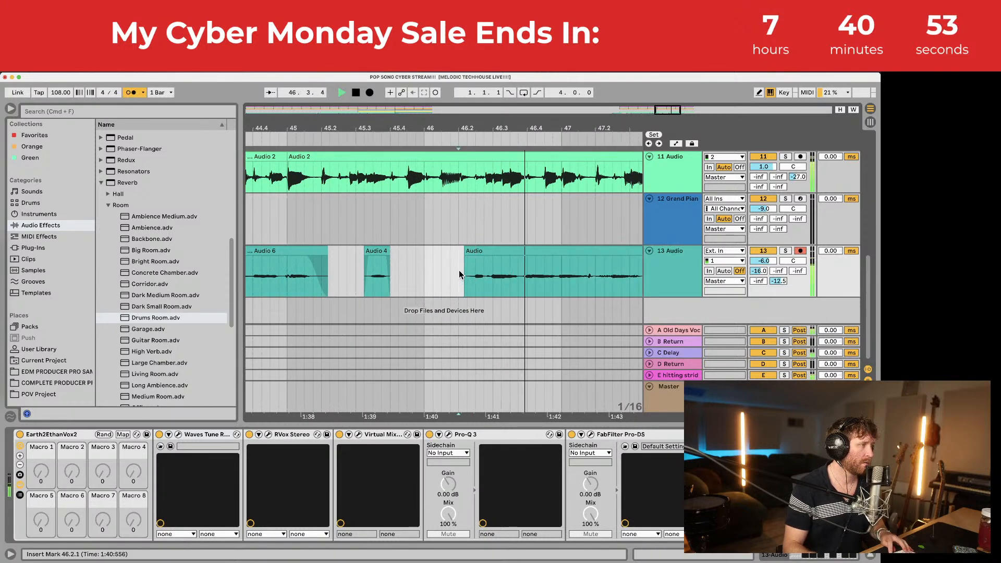
Step: Punch in a replacement vocal take on track 13 from an earlier point, restarting once
{"action": "left_click", "coordinate": [417, 268]}
{"action": "key", "text": "space"}
{"action": "key", "text": "space"}
{"action": "key", "text": "space"}
{"action": "key", "text": "space"}
{"action": "left_click", "coordinate": [370, 93]}
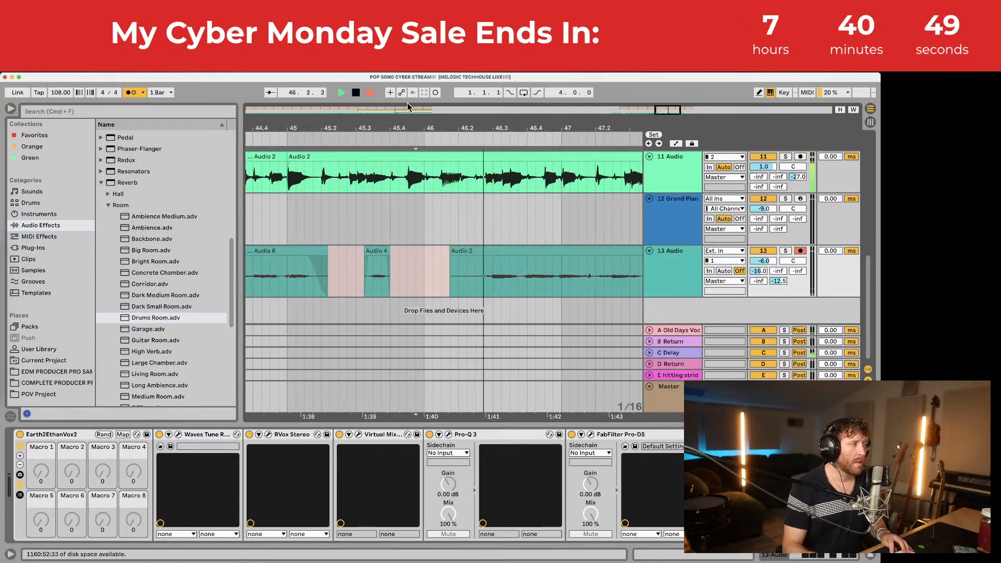
{"action": "key", "text": "space"}
{"action": "left_click", "coordinate": [370, 93]}
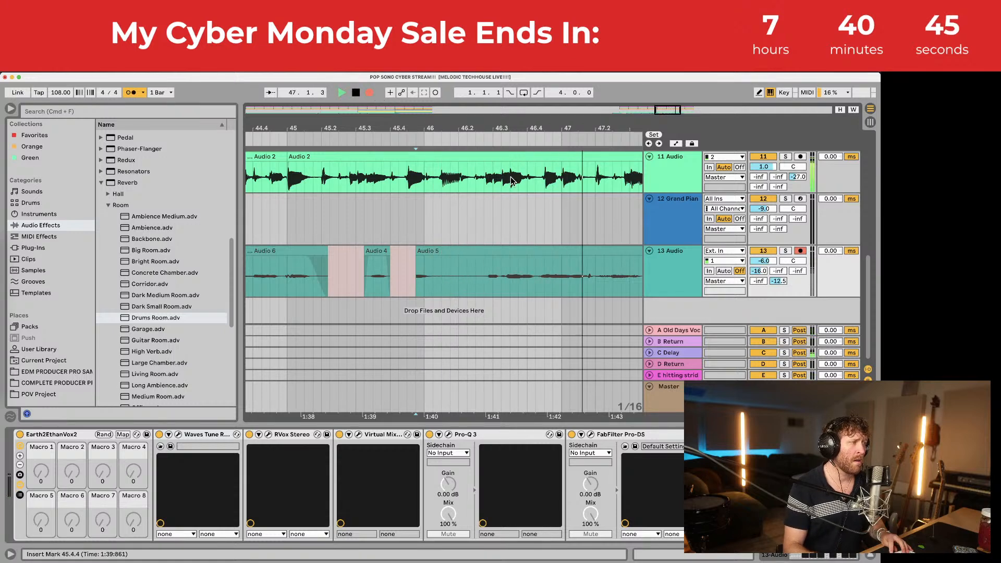
{"action": "key", "text": "space"}
Step: Nudge Audio 5 earlier, trim its start later, and shorten its end with fades
{"action": "left_click", "coordinate": [479, 271]}
{"action": "left_click_drag", "start_coordinate": [500, 251], "coordinate": [488, 253]}
{"action": "left_click", "coordinate": [477, 273]}
{"action": "key", "text": "space"}
{"action": "key", "text": "space"}
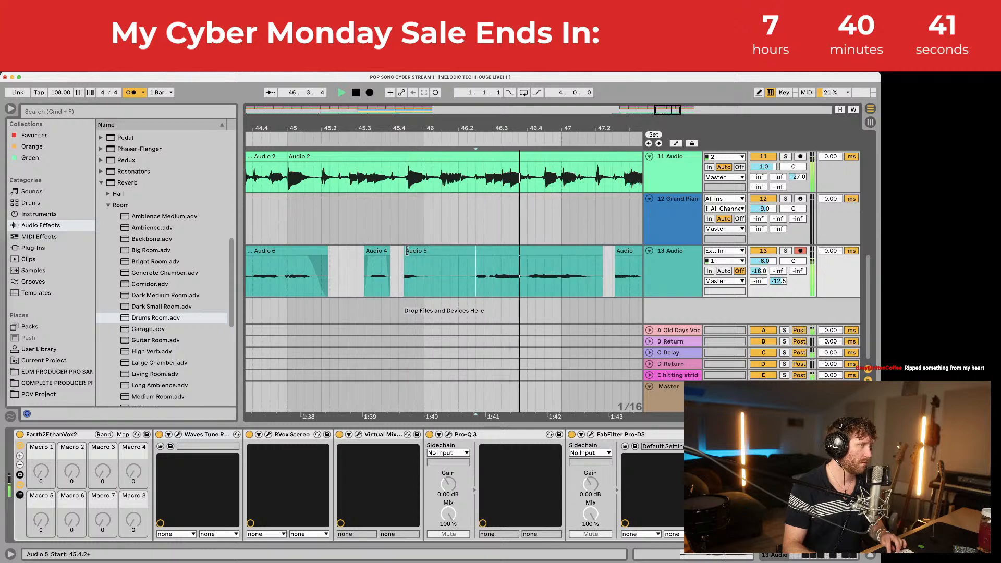
{"action": "left_click_drag", "start_coordinate": [405, 252], "coordinate": [473, 258]}
{"action": "key", "text": "space"}
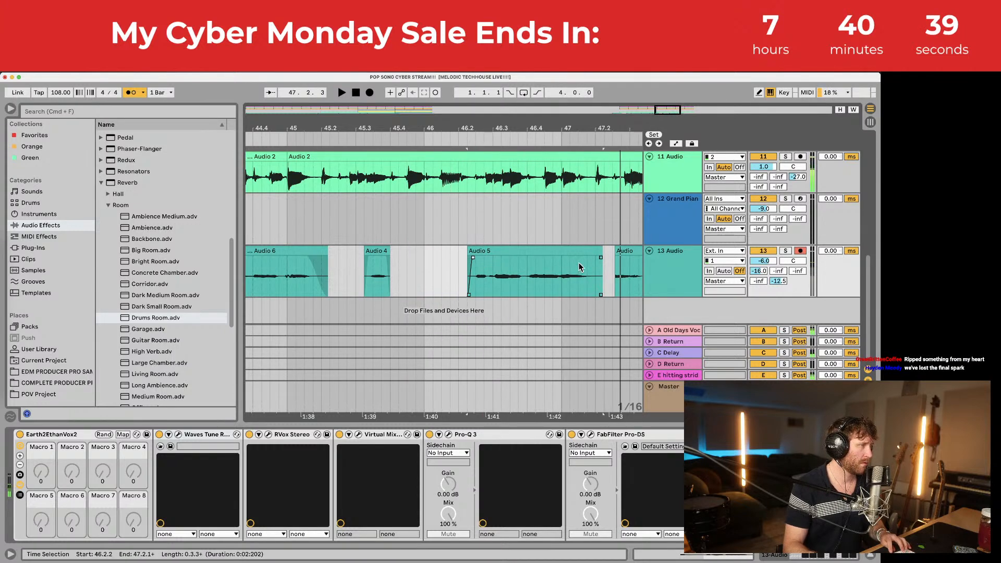
{"action": "left_click_drag", "start_coordinate": [601, 251], "coordinate": [587, 258]}
{"action": "left_click", "coordinate": [579, 271]}
Step: Save the set, then zoom out and place the start point inside Audio 6
{"action": "key", "text": "super+s"}
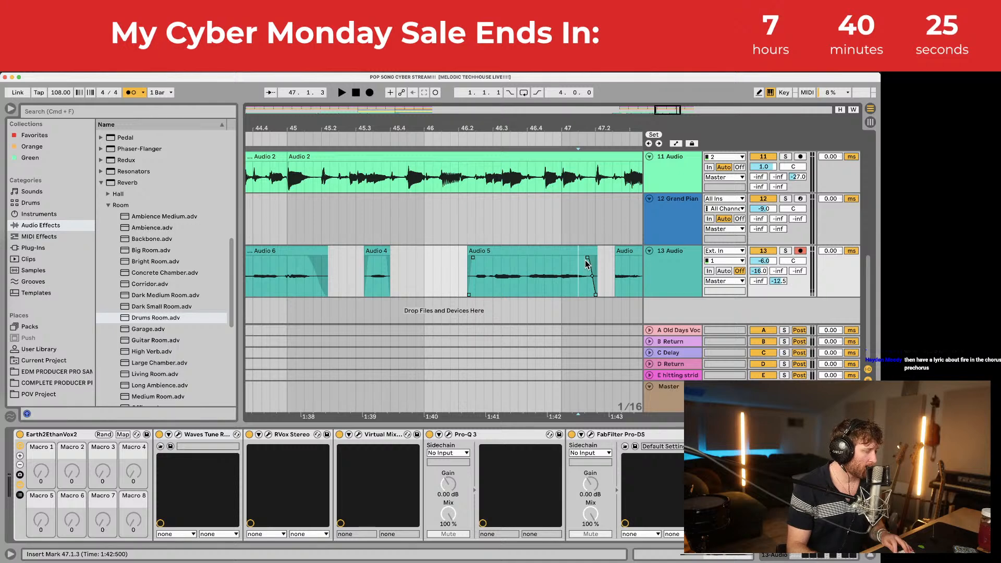
{"action": "scroll", "coordinate": [583, 277], "scroll_direction": "right", "scroll_amount": 4}
{"action": "left_click_drag", "start_coordinate": [505, 271], "coordinate": [570, 271]}
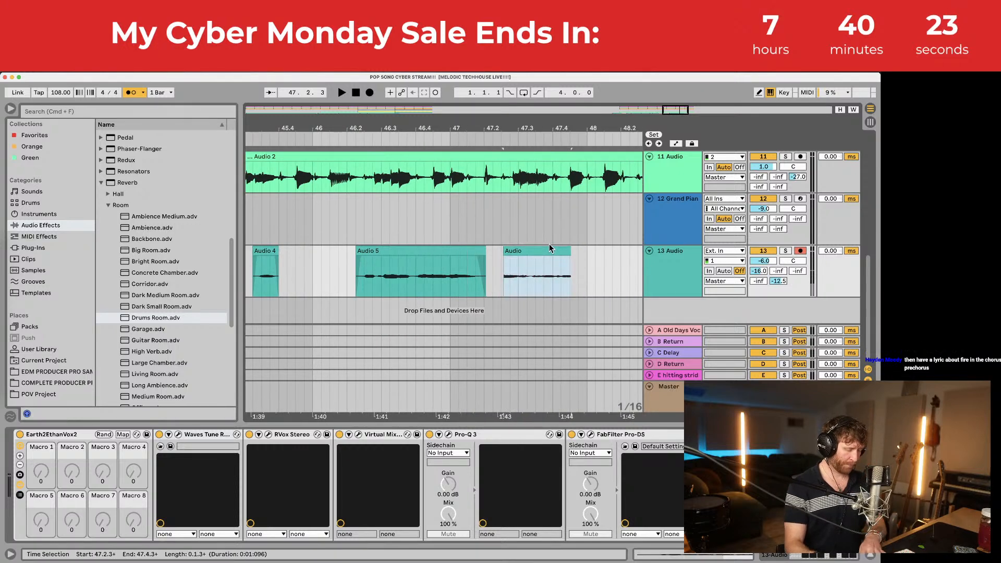
{"action": "left_click", "coordinate": [399, 250]}
{"action": "mouse_move", "coordinate": [400, 128]}
{"action": "left_mouse_down"}
{"action": "mouse_move", "coordinate": [403, 100]}
{"action": "mouse_move", "coordinate": [438, 102]}
{"action": "left_mouse_up"}
{"action": "left_click", "coordinate": [342, 279]}
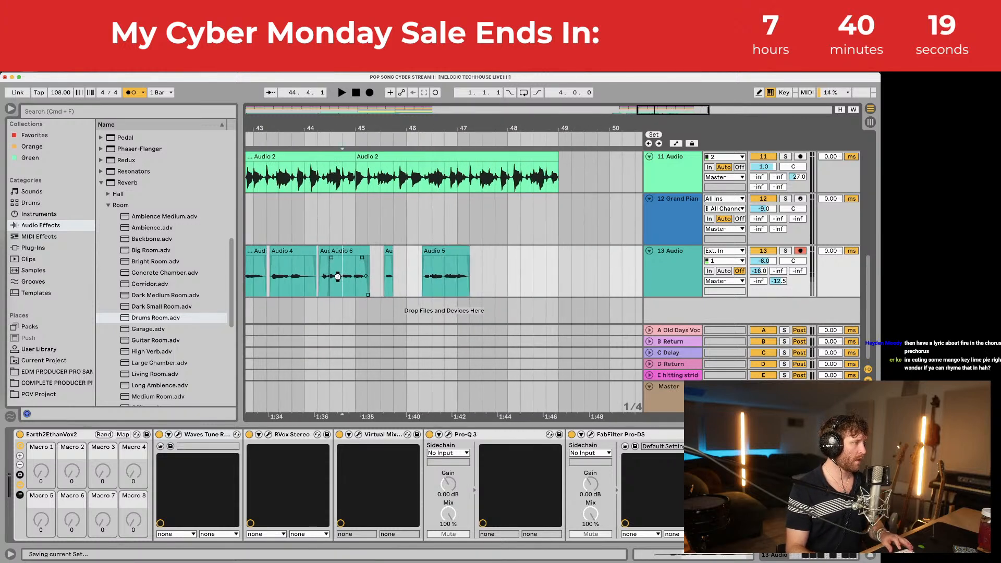
Step: Zoom out to bars 39–51 and play the vocal comp from Audio 6 at 40.2.1
{"action": "left_click_drag", "start_coordinate": [339, 127], "coordinate": [433, 107]}
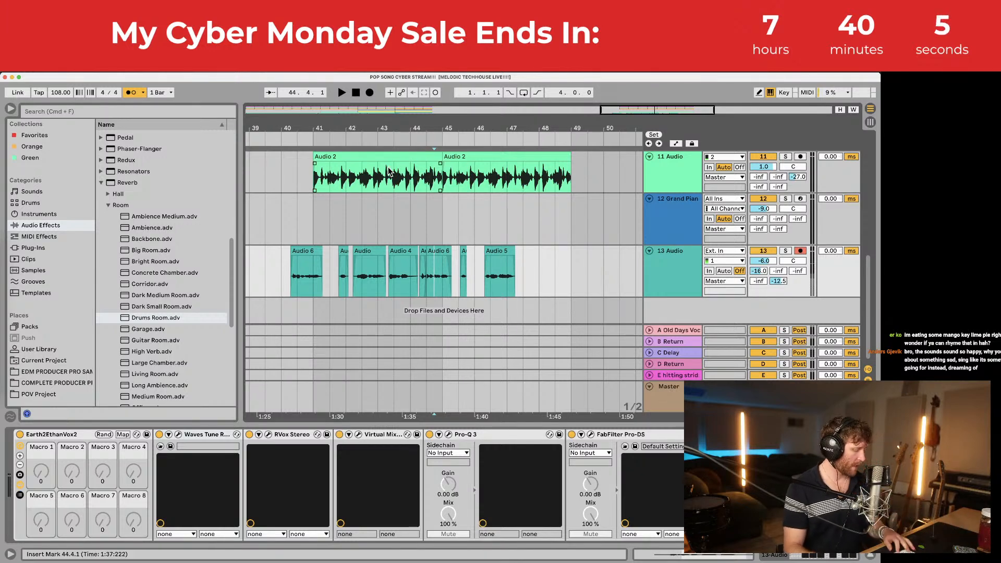
{"action": "mouse_move", "coordinate": [372, 129]}
{"action": "left_mouse_down"}
{"action": "mouse_move", "coordinate": [515, 116]}
{"action": "mouse_move", "coordinate": [461, 113]}
{"action": "mouse_move", "coordinate": [372, 132]}
{"action": "left_mouse_up"}
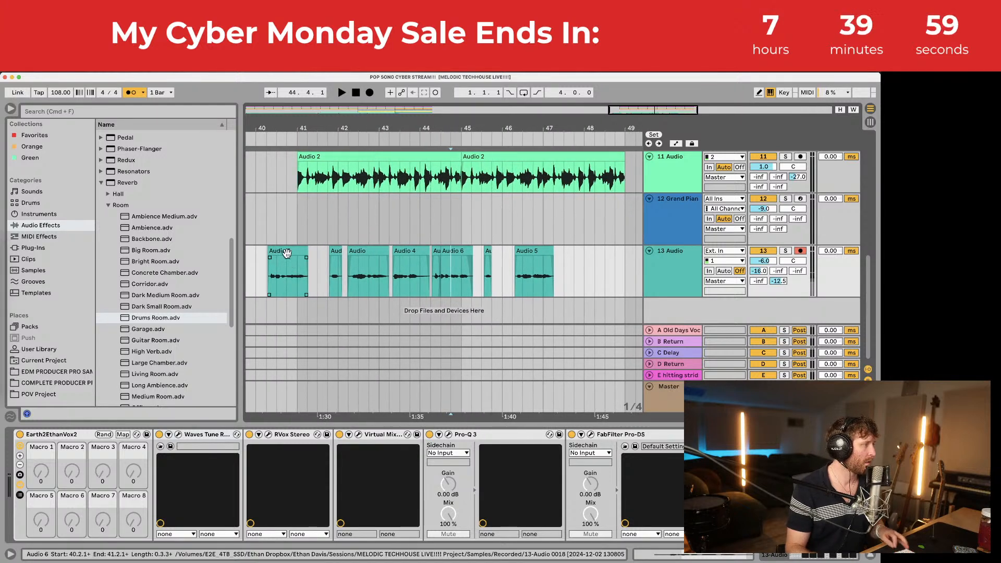
{"action": "left_click", "coordinate": [286, 248]}
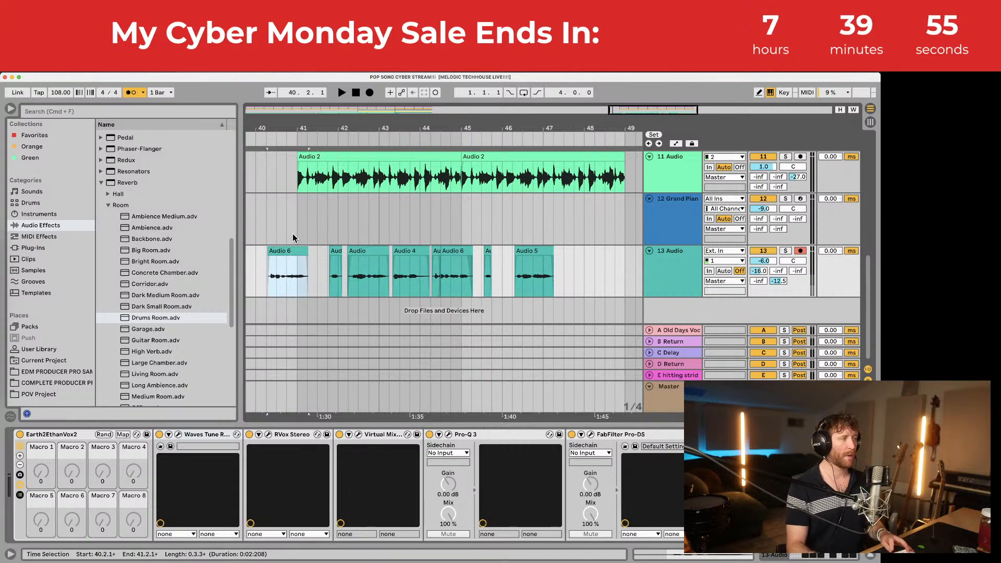
{"action": "key", "text": "space"}
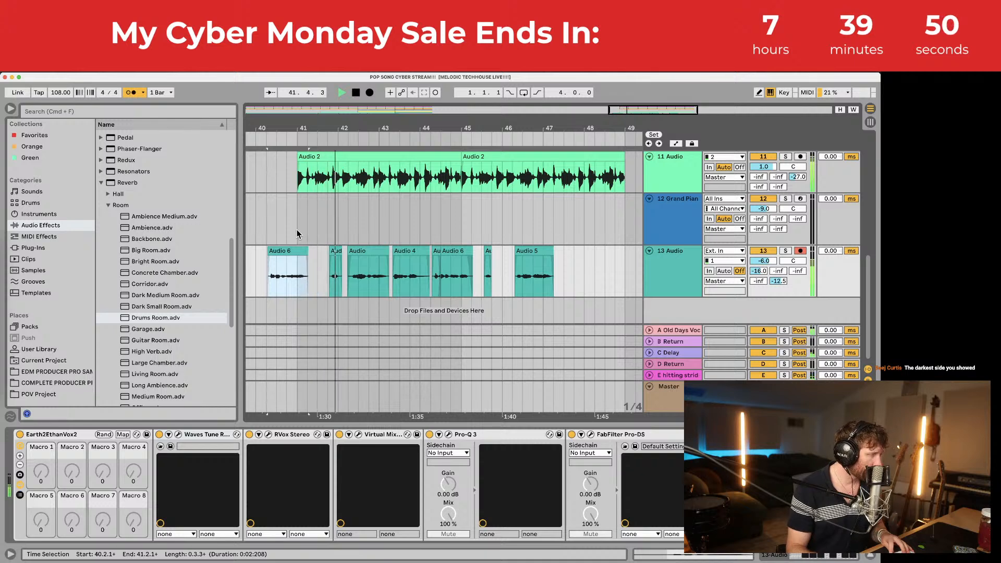
{"action": "left_click", "coordinate": [299, 277]}
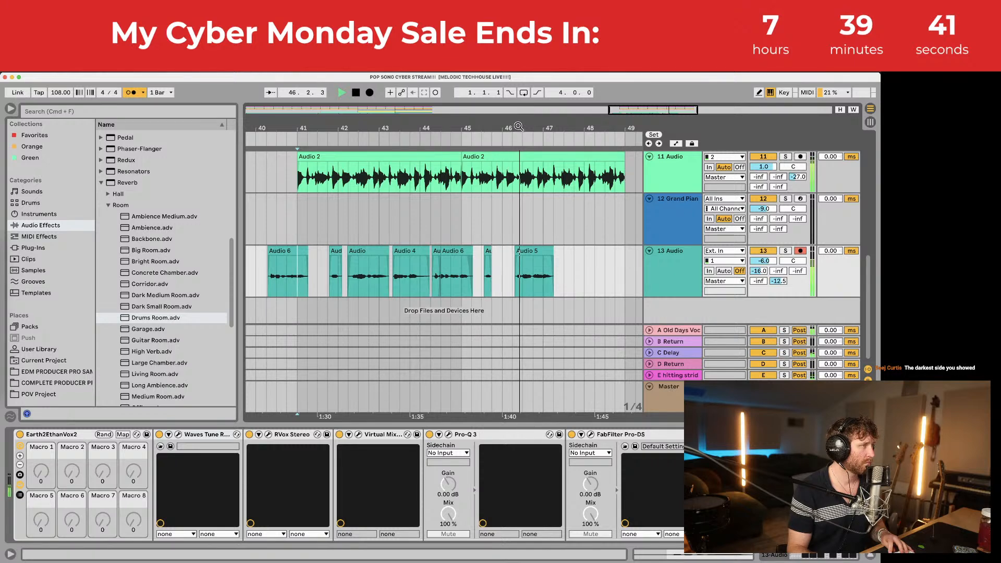
Step: Stop playback and show all open windows side by side in Mission Control
{"action": "left_click_drag", "start_coordinate": [518, 126], "coordinate": [480, 112]}
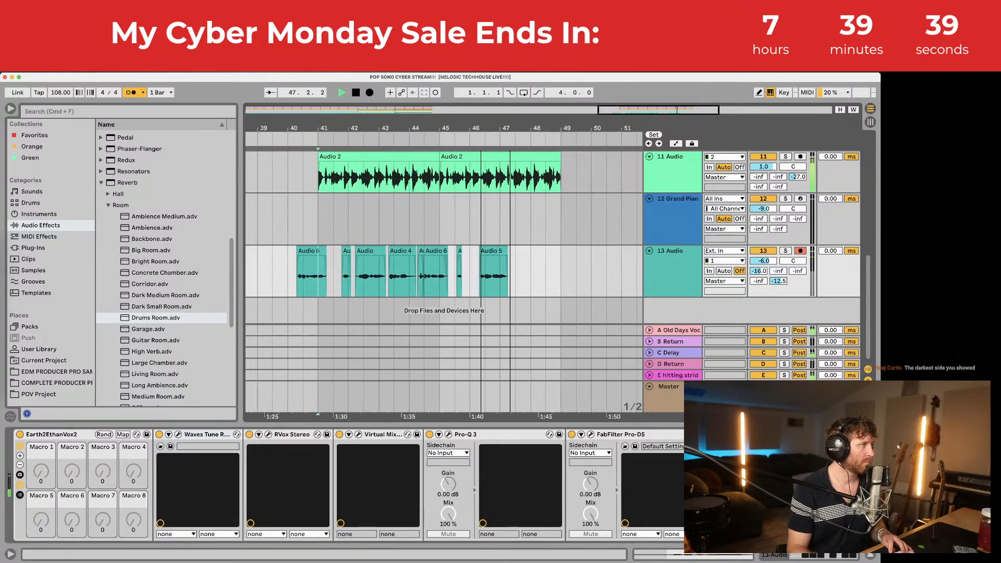
{"action": "key", "text": "space"}
{"action": "mouse_move", "coordinate": [2, 365]}
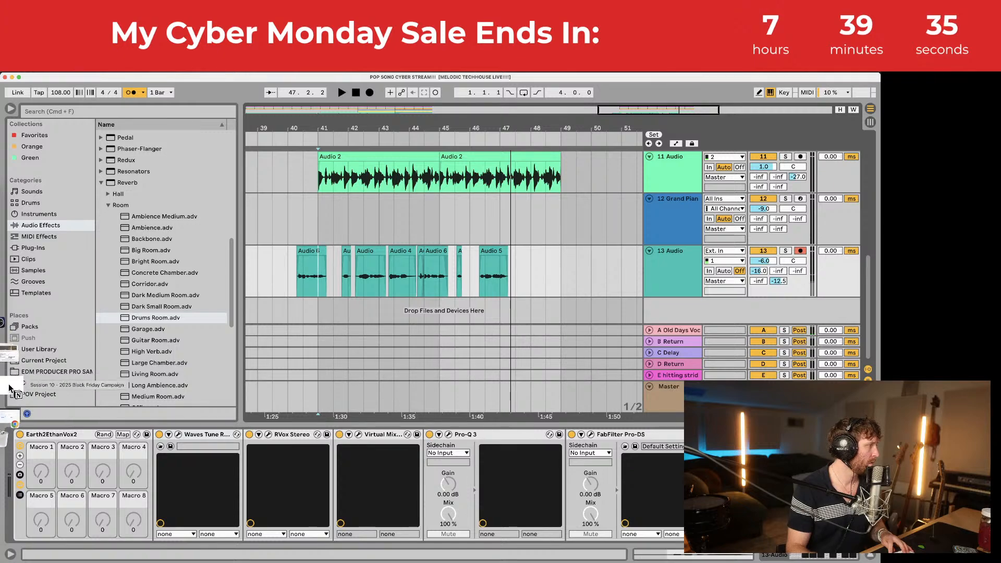
{"action": "key", "text": "ctrl+Up"}
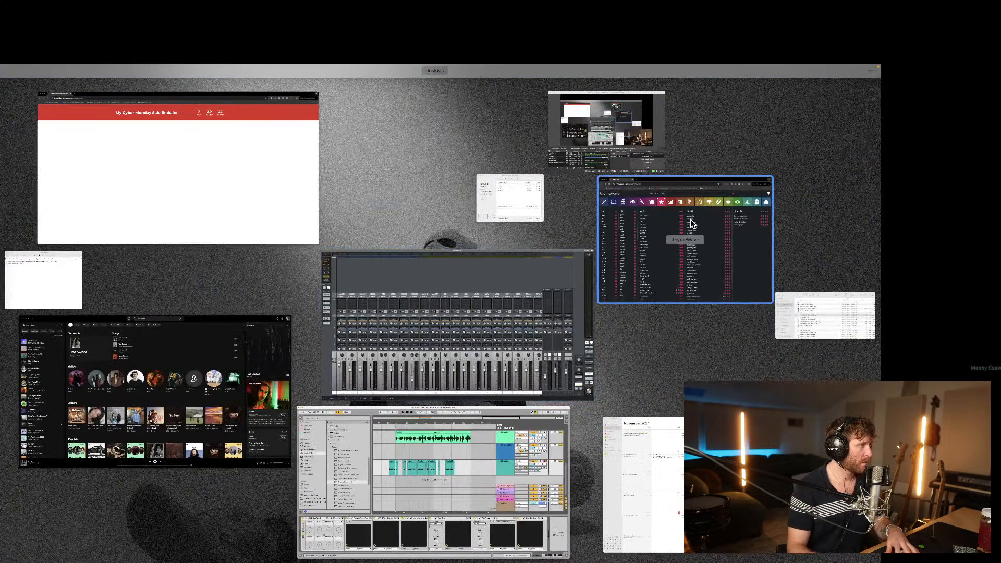
Step: Search RhymeWave for rhymes of 'close'
{"action": "left_click", "coordinate": [705, 215]}
{"action": "left_click", "coordinate": [486, 159]}
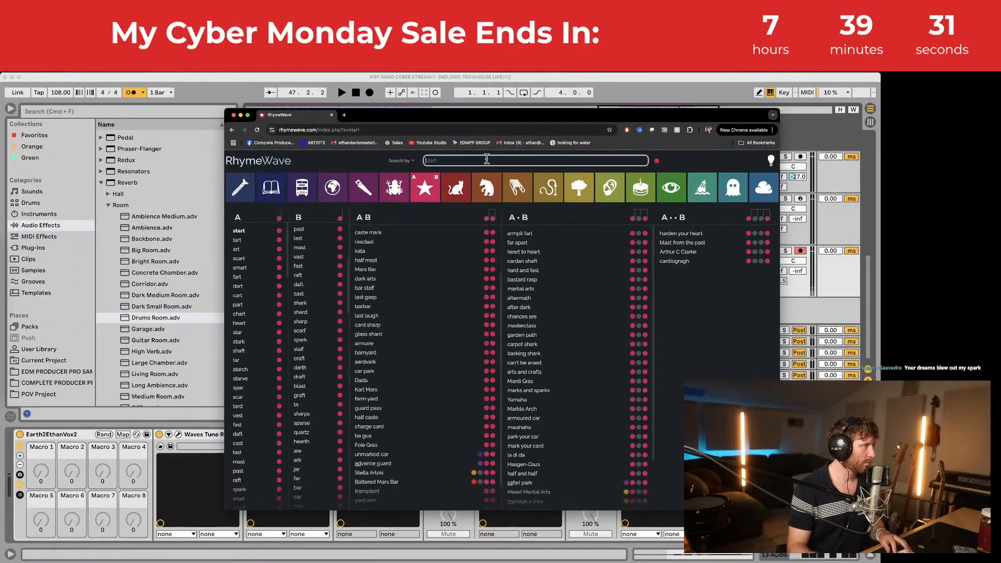
{"action": "type", "text": "close"}
{"action": "key", "text": "Return"}
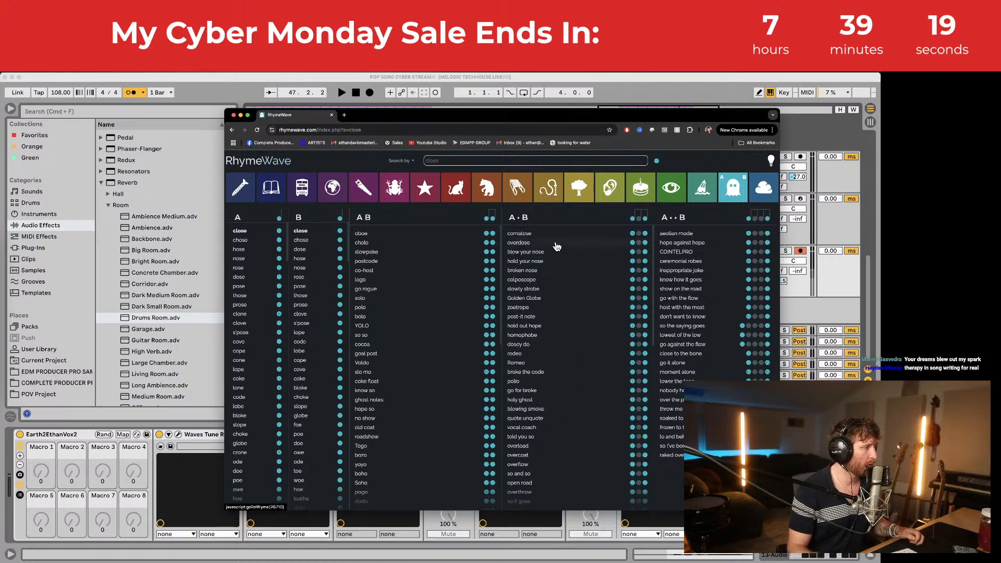
Step: Browse down the A•B two-word rhymes for 'close', then return to Ableton Live
{"action": "scroll", "coordinate": [579, 327], "scroll_direction": "down", "scroll_amount": 3}
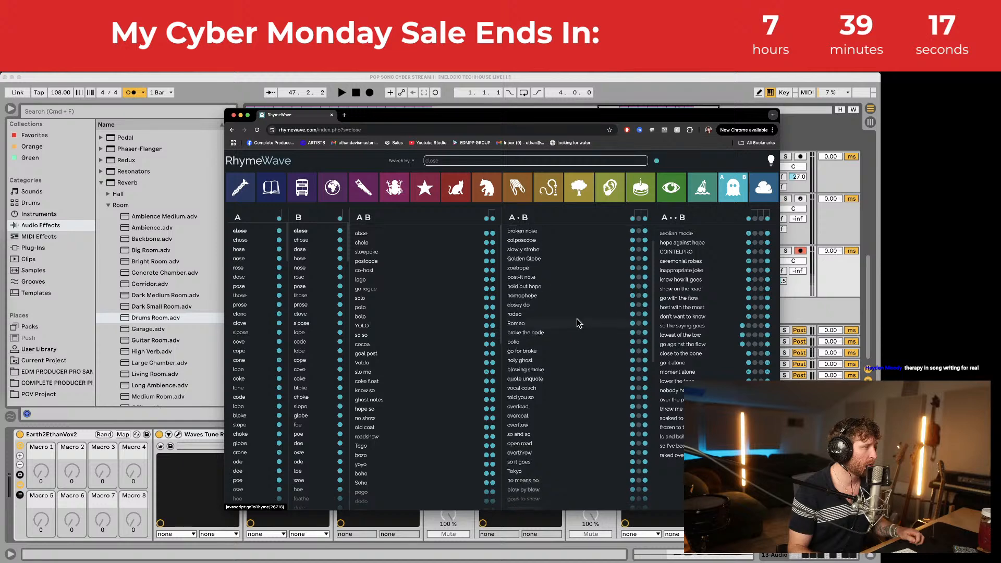
{"action": "scroll", "coordinate": [578, 322], "scroll_direction": "down", "scroll_amount": 2}
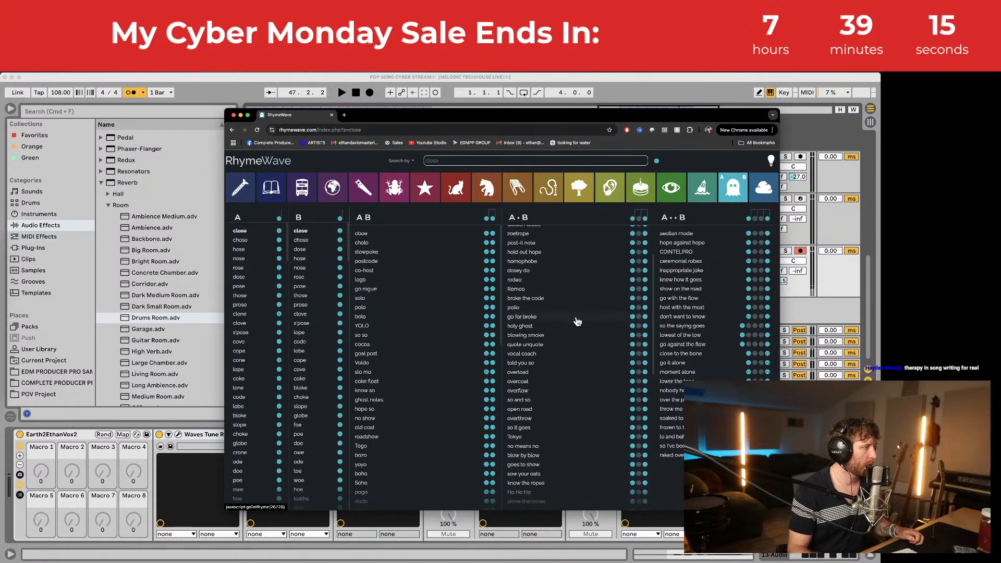
{"action": "scroll", "coordinate": [578, 321], "scroll_direction": "down", "scroll_amount": 1}
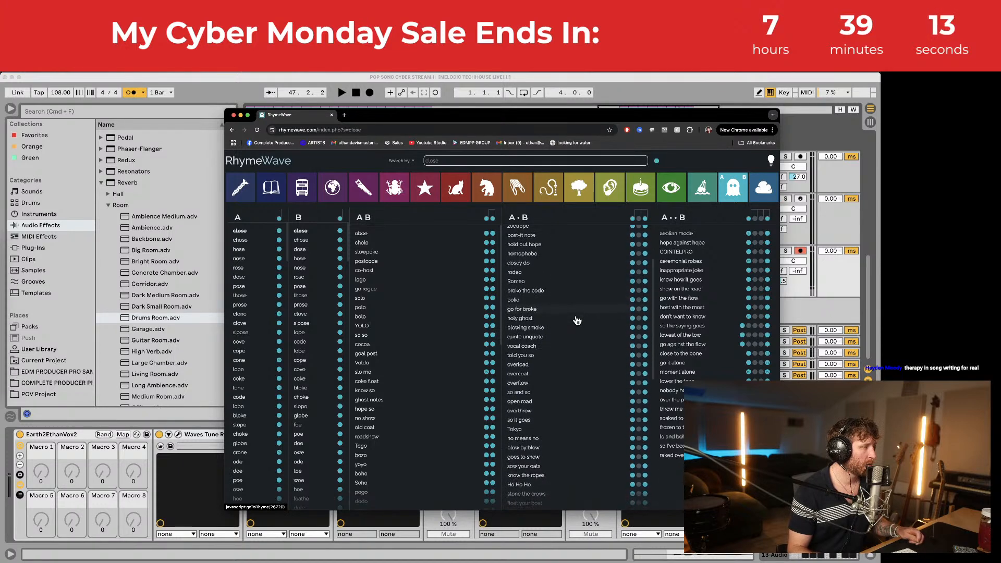
{"action": "scroll", "coordinate": [577, 320], "scroll_direction": "down", "scroll_amount": 1}
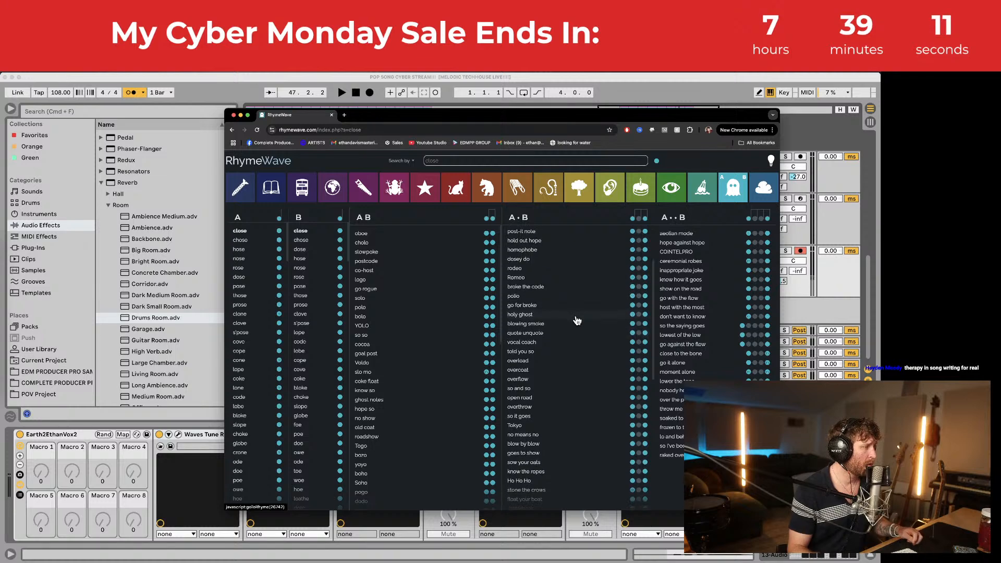
{"action": "scroll", "coordinate": [576, 321], "scroll_direction": "down", "scroll_amount": 1}
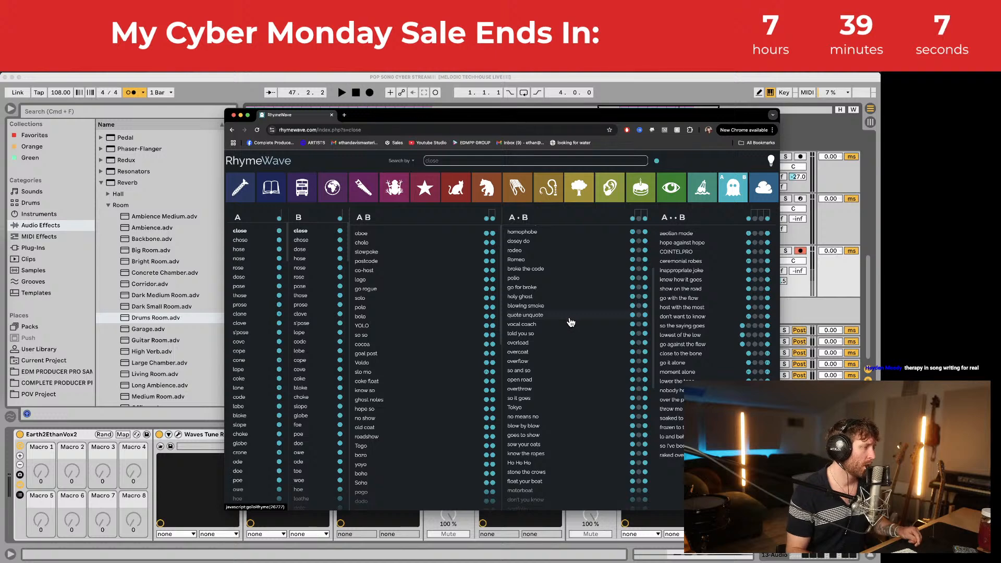
{"action": "scroll", "coordinate": [571, 323], "scroll_direction": "down", "scroll_amount": 2}
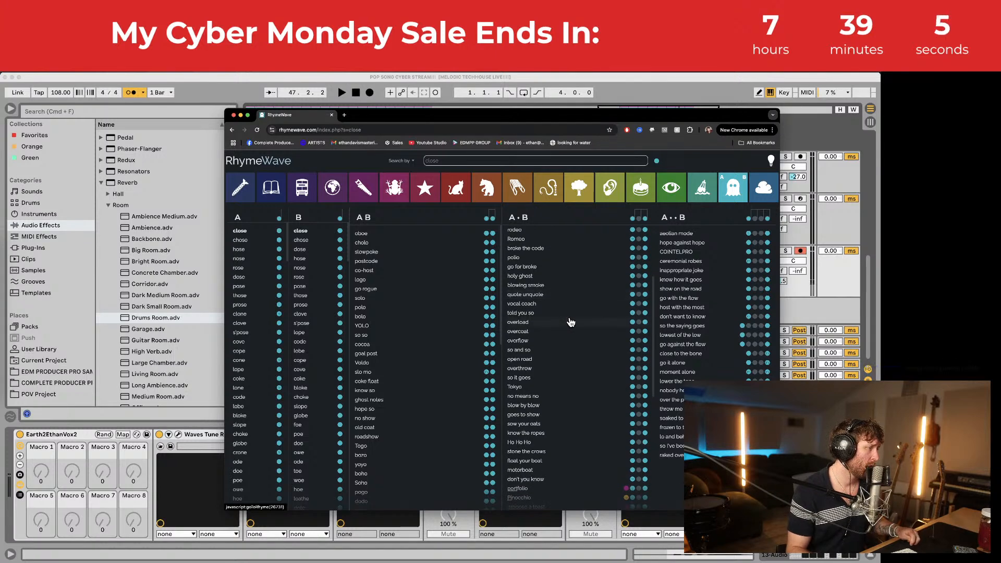
{"action": "scroll", "coordinate": [571, 322], "scroll_direction": "down", "scroll_amount": 2}
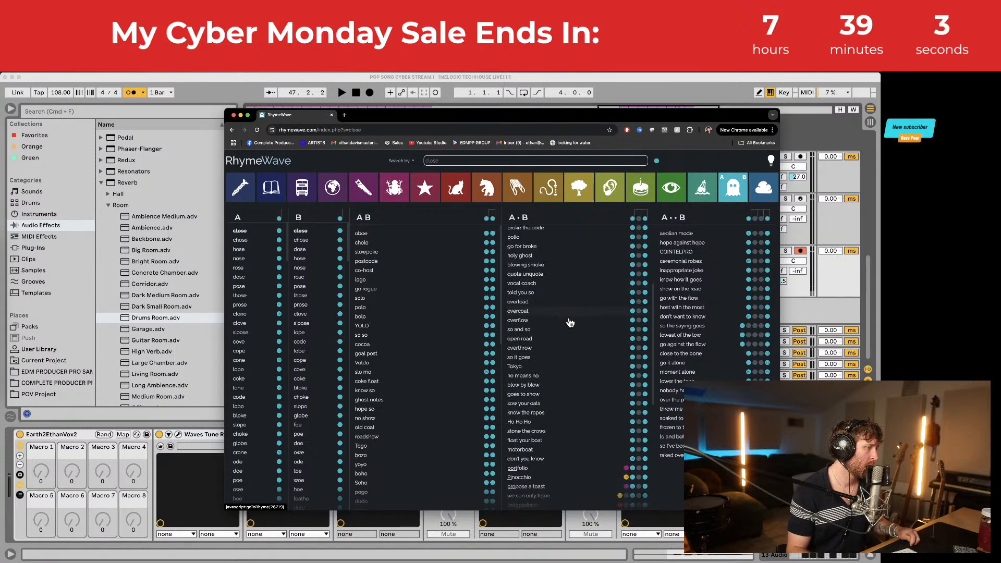
{"action": "scroll", "coordinate": [570, 323], "scroll_direction": "down", "scroll_amount": 3}
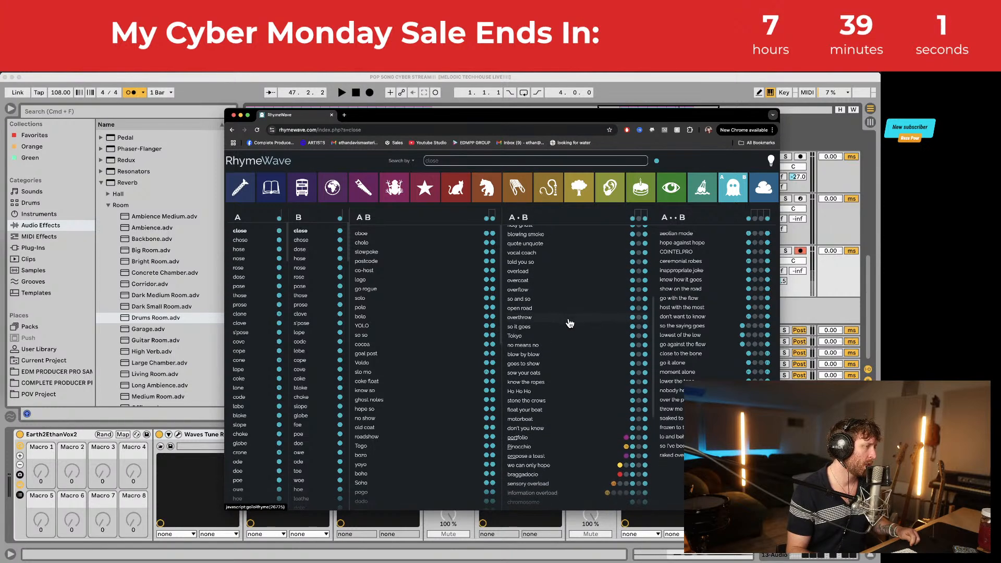
{"action": "left_click", "coordinate": [458, 77]}
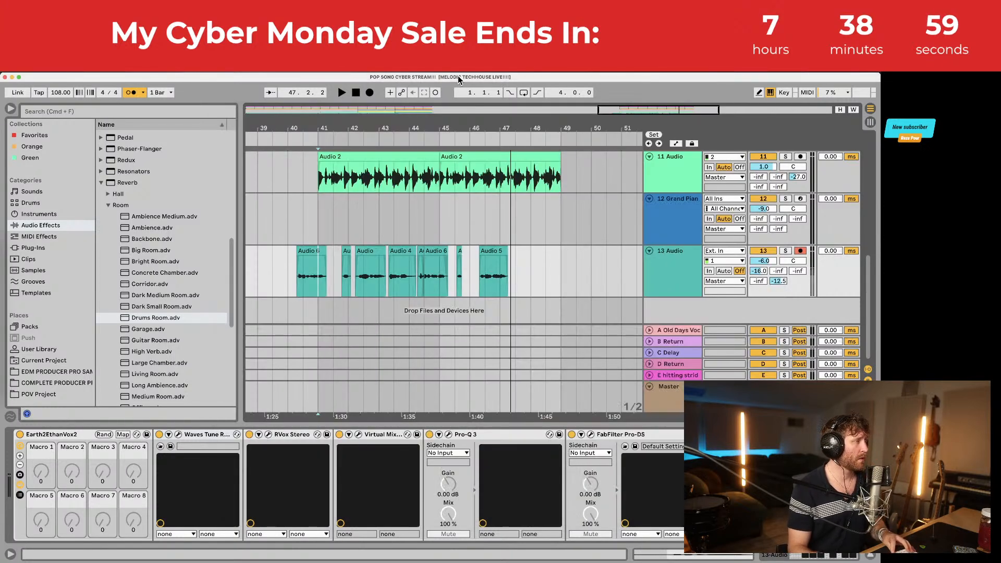
Step: Record a quick new vocal take on track 13 starting near bar 46.8
{"action": "left_click", "coordinate": [484, 293]}
{"action": "key", "text": "space"}
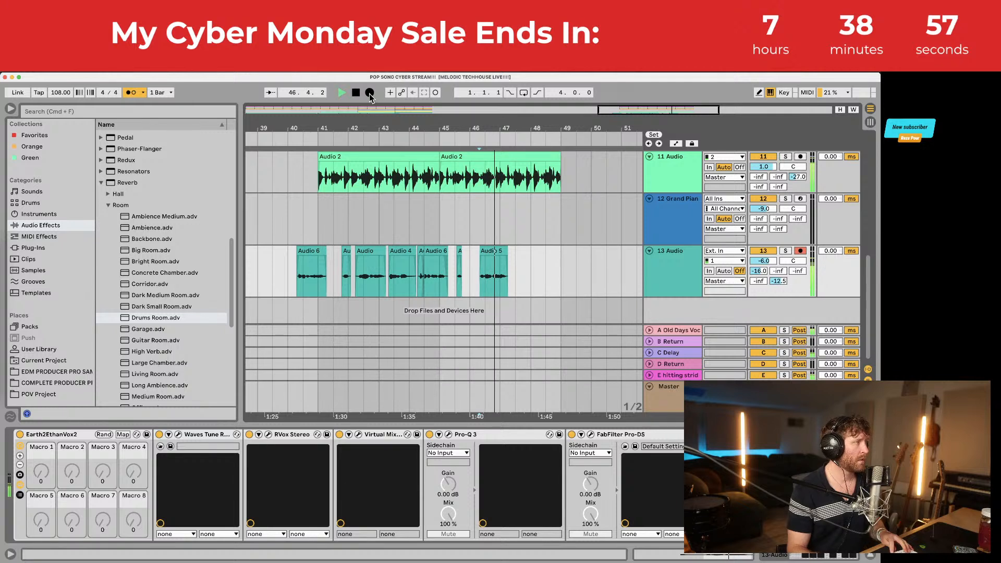
{"action": "left_click", "coordinate": [370, 94]}
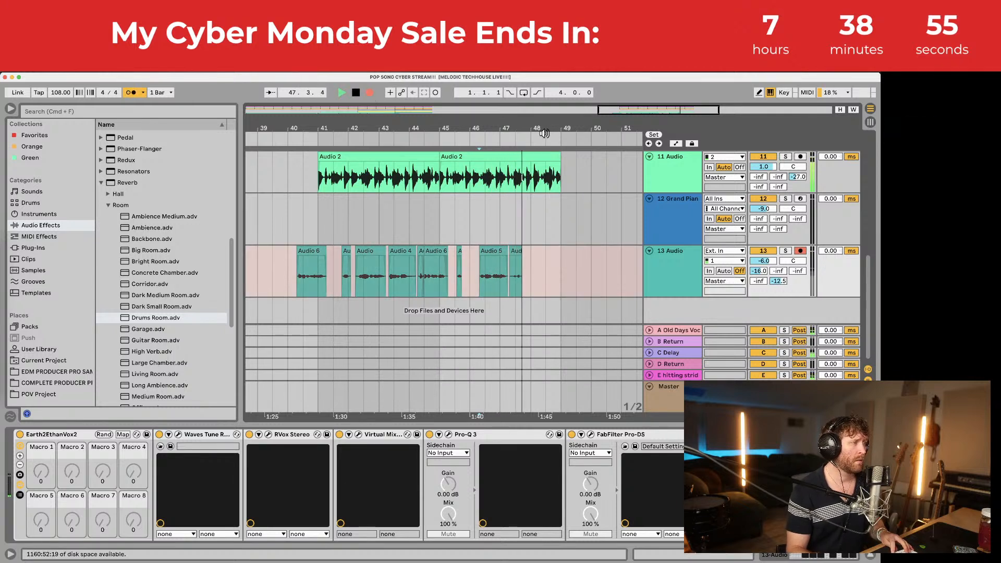
{"action": "key", "text": "space"}
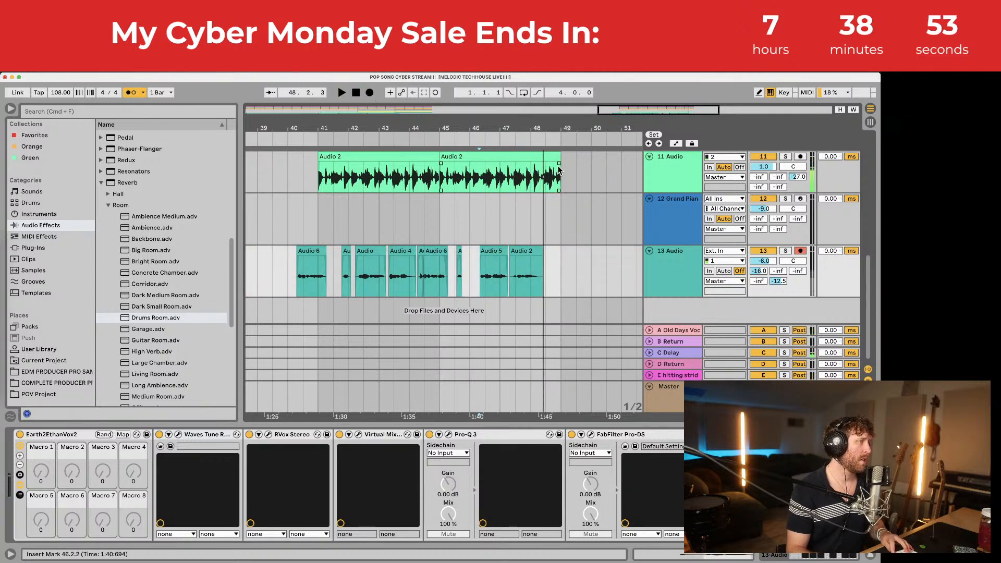
Step: Duplicate track 11's section ending at bar 49 to fill bars 49–57
{"action": "left_click_drag", "start_coordinate": [562, 174], "coordinate": [317, 70]}
{"action": "key", "text": "super+d"}
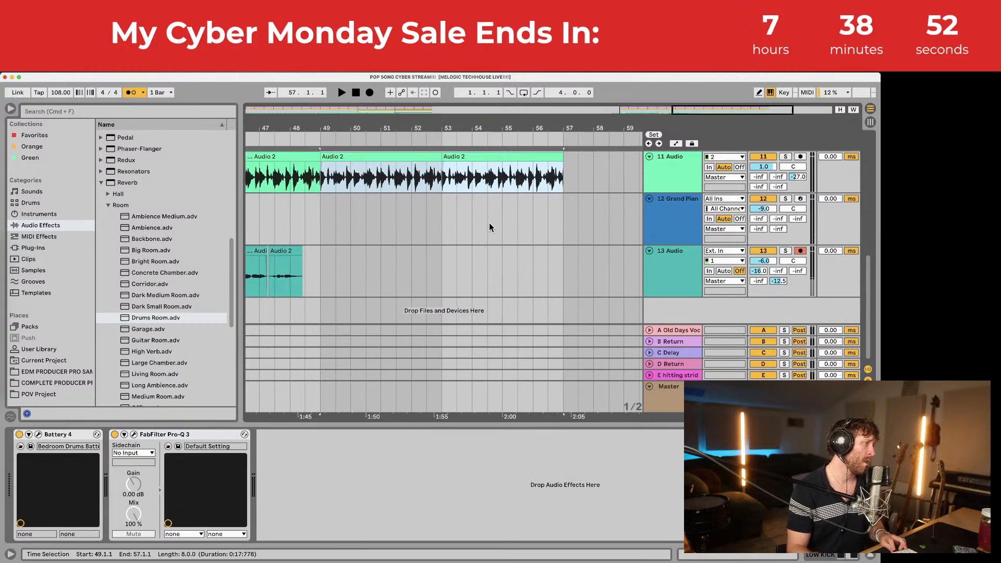
{"action": "scroll", "coordinate": [489, 224], "scroll_direction": "left", "scroll_amount": 3}
{"action": "scroll", "coordinate": [479, 226], "scroll_direction": "left", "scroll_amount": 3}
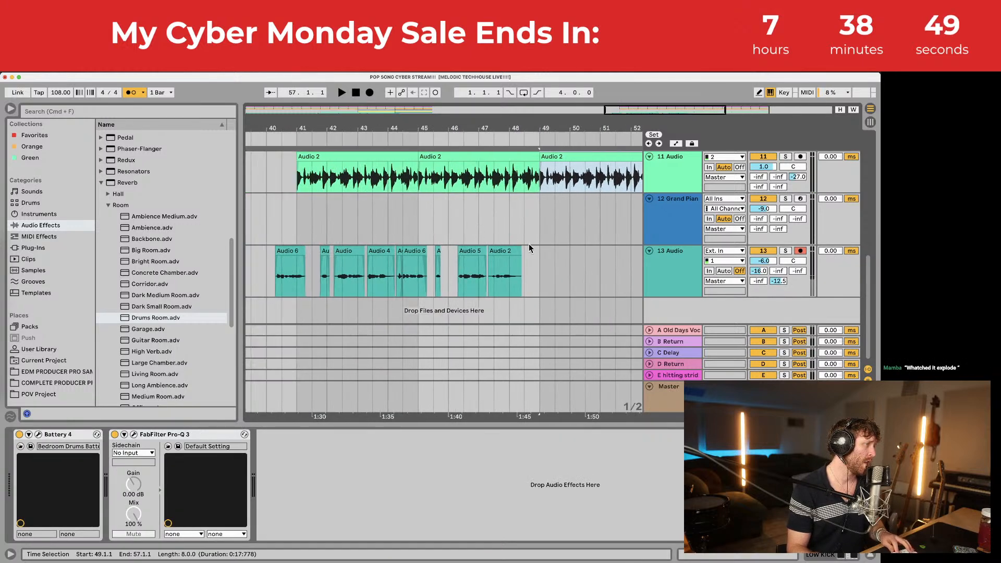
Step: Fade out the new Audio 2 take's end and nudge it left against Audio 5
{"action": "left_click_drag", "start_coordinate": [522, 263], "coordinate": [513, 264]}
{"action": "left_click", "coordinate": [490, 260]}
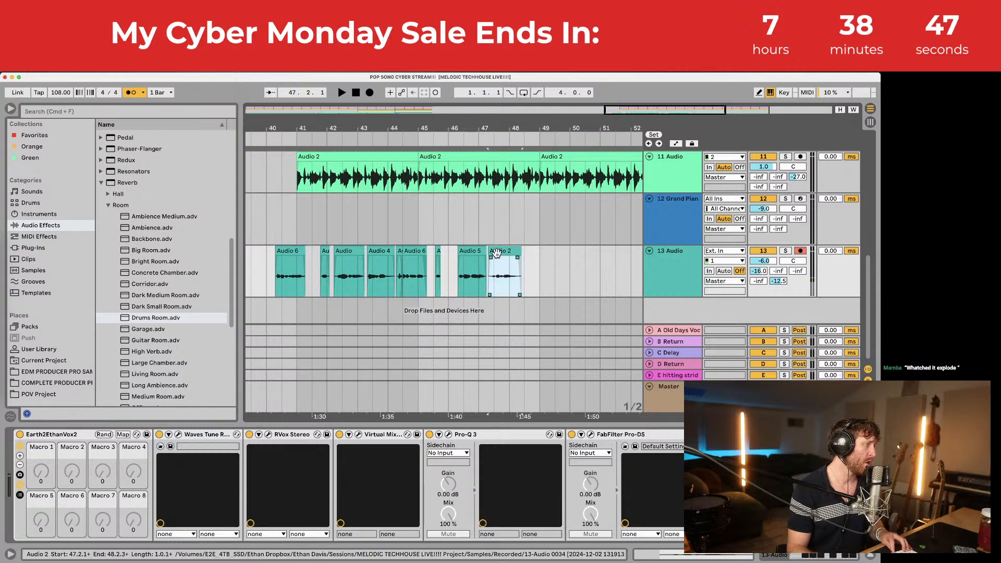
{"action": "key", "text": "space"}
{"action": "key", "text": "plus"}
{"action": "key", "text": "space"}
{"action": "left_click_drag", "start_coordinate": [489, 254], "coordinate": [465, 252]}
{"action": "key", "text": "space"}
{"action": "key", "text": "space"}
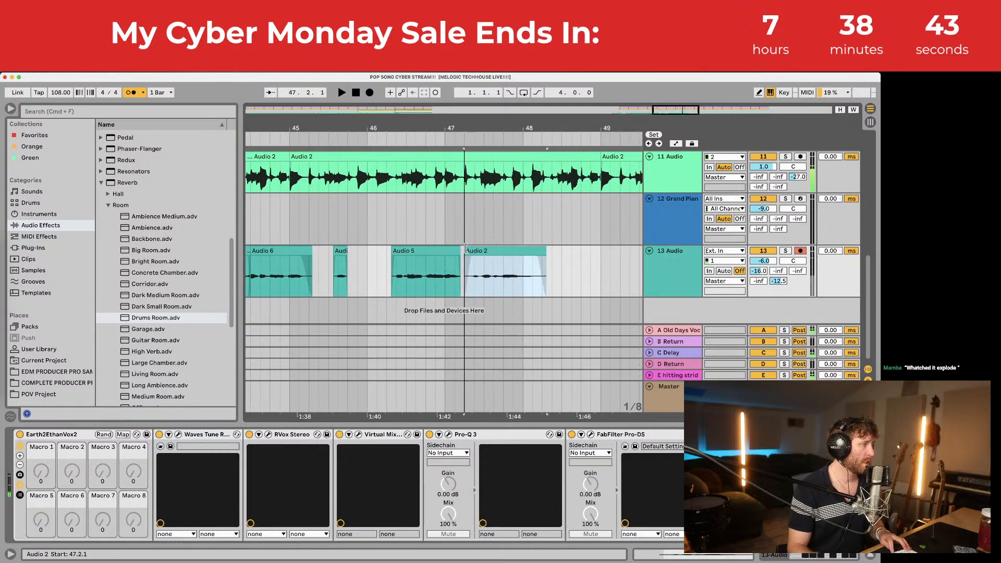
Step: Record an Audio 4 take from 47.2.1, trim its start to 47.2.3, and audition it
{"action": "left_click", "coordinate": [464, 265]}
{"action": "left_click", "coordinate": [370, 92]}
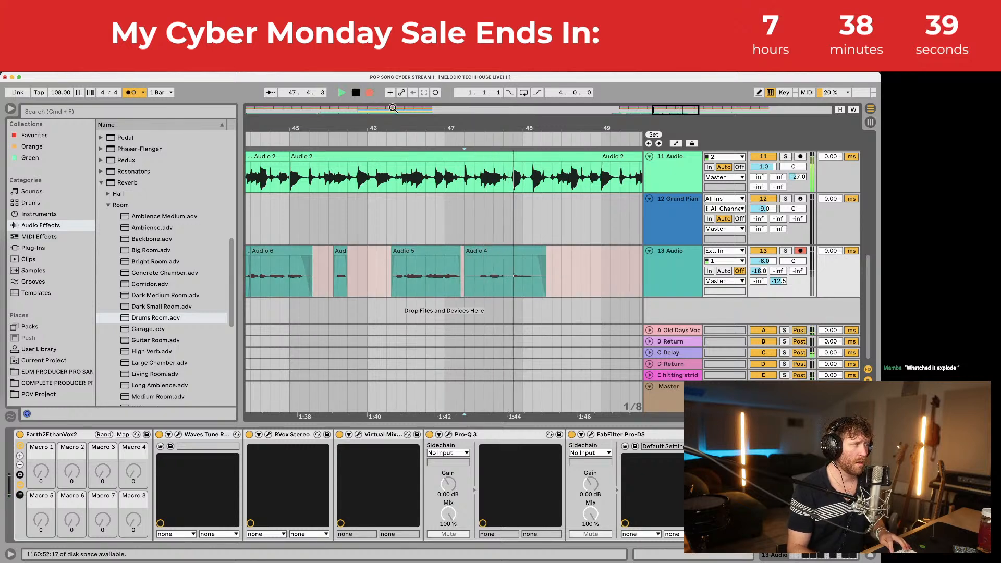
{"action": "key", "text": "space"}
{"action": "left_click", "coordinate": [406, 286]}
{"action": "key", "text": "space"}
{"action": "left_click", "coordinate": [467, 251]}
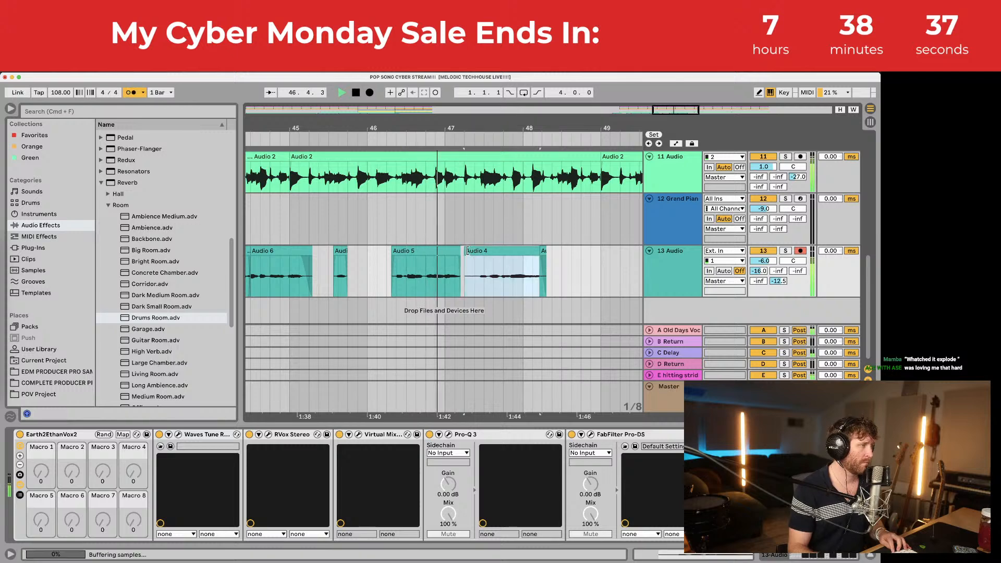
{"action": "mouse_move", "coordinate": [468, 251]}
{"action": "left_mouse_down"}
{"action": "mouse_move", "coordinate": [486, 252]}
{"action": "mouse_move", "coordinate": [472, 257]}
{"action": "left_mouse_up"}
{"action": "key", "text": "space"}
{"action": "left_click", "coordinate": [469, 284]}
{"action": "key", "text": "space"}
{"action": "key", "text": "space"}
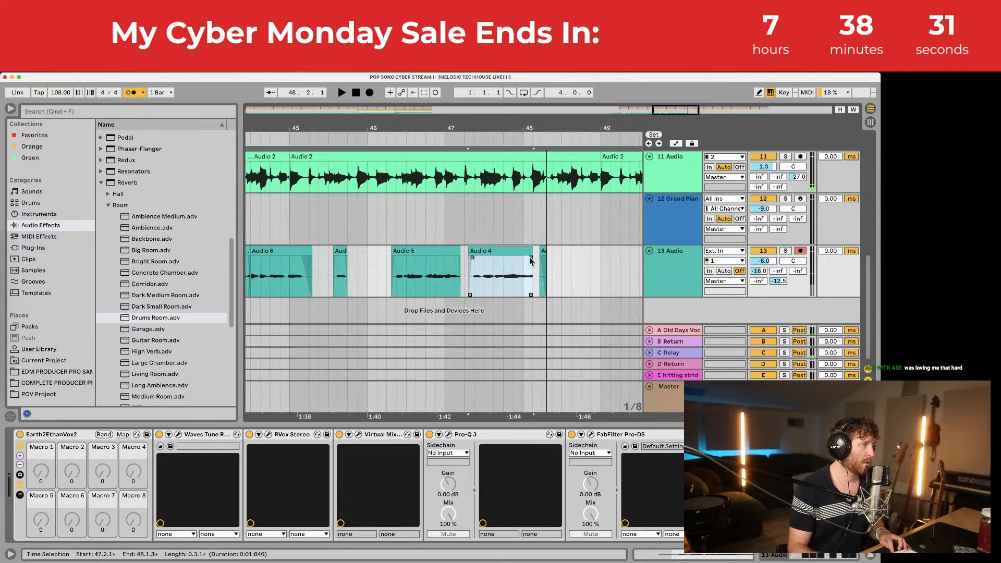
Step: Delete the small leftover clip after Audio 4, audition from Audio 5, and save the set
{"action": "left_click", "coordinate": [541, 251]}
{"action": "key", "text": "Delete"}
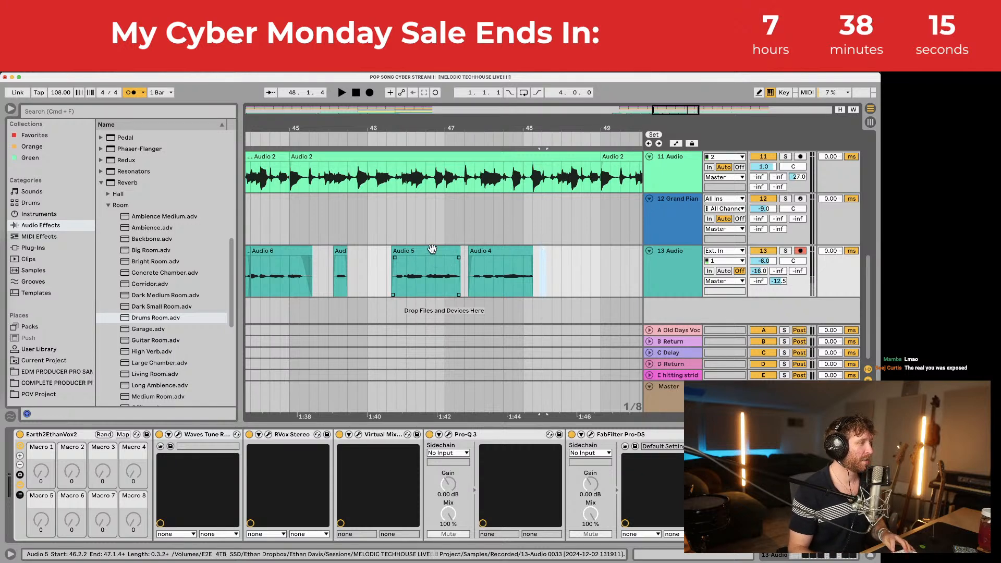
{"action": "left_click", "coordinate": [455, 253]}
{"action": "key", "text": "space"}
{"action": "left_click", "coordinate": [464, 253]}
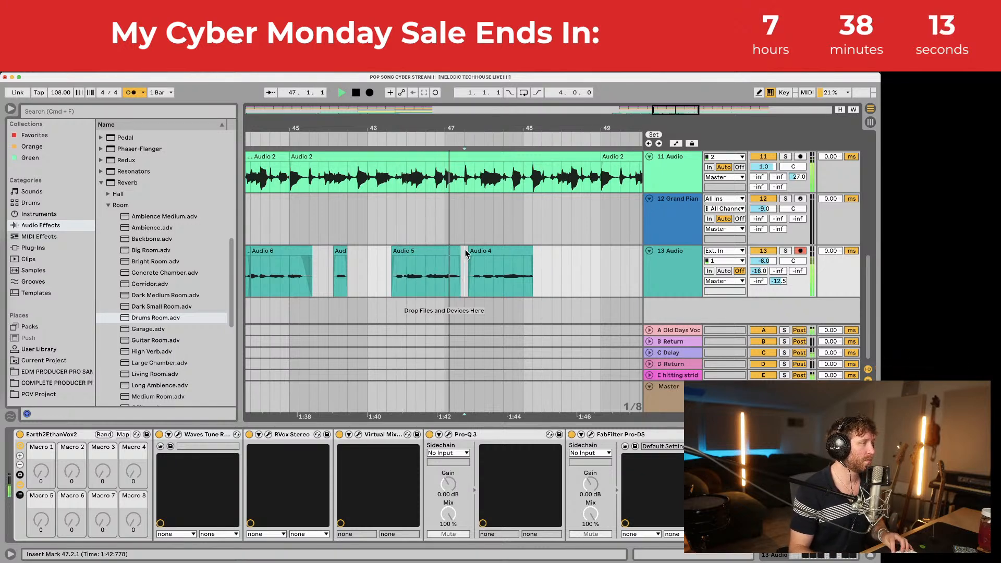
{"action": "key", "text": "space"}
{"action": "key", "text": "plus"}
{"action": "key", "text": "super+s"}
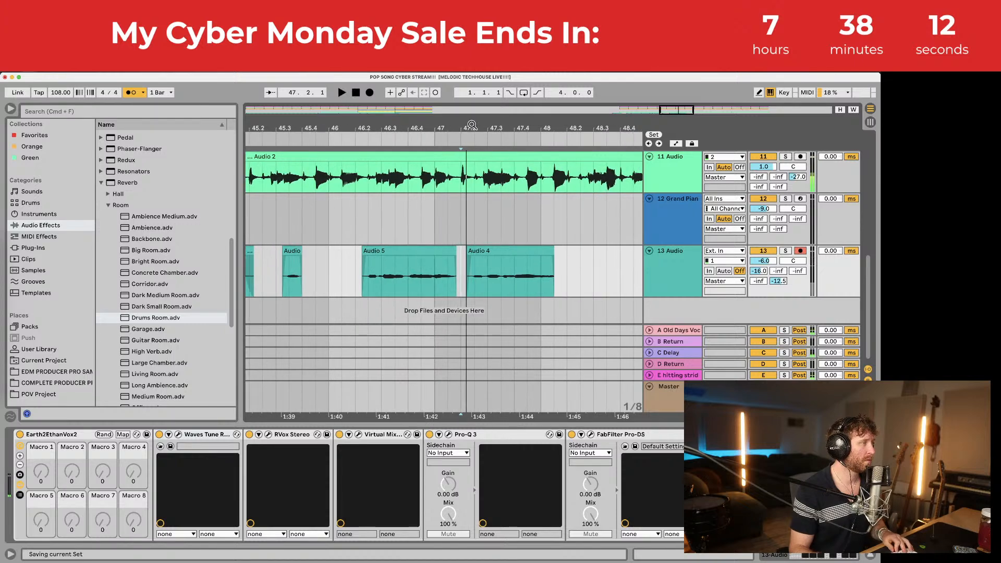
Step: Record a take from 46.4.1 over Audio 4 and move Audio 6 left to meet Audio 5
{"action": "left_click", "coordinate": [410, 286]}
{"action": "left_click", "coordinate": [339, 90]}
{"action": "left_click", "coordinate": [370, 92]}
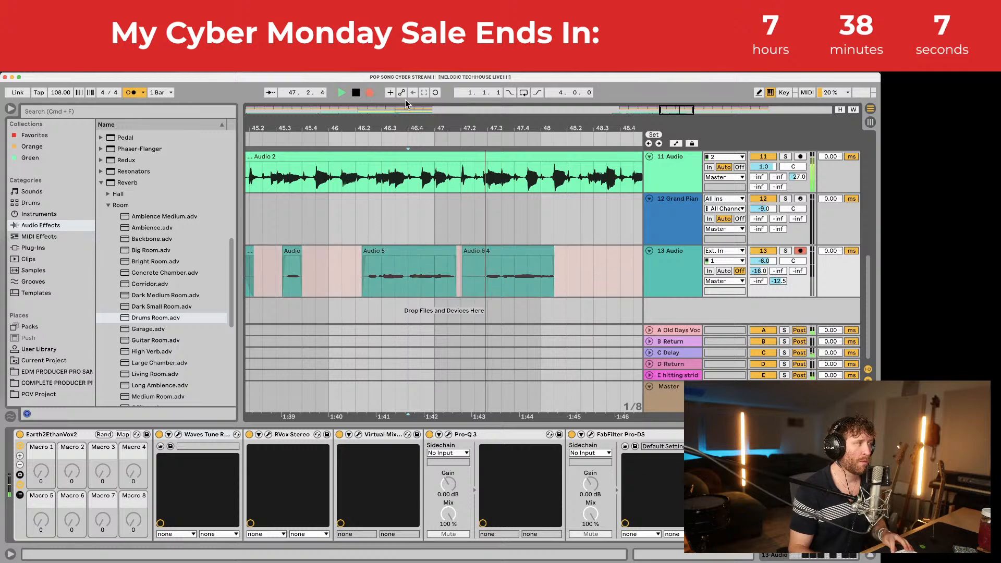
{"action": "key", "text": "space"}
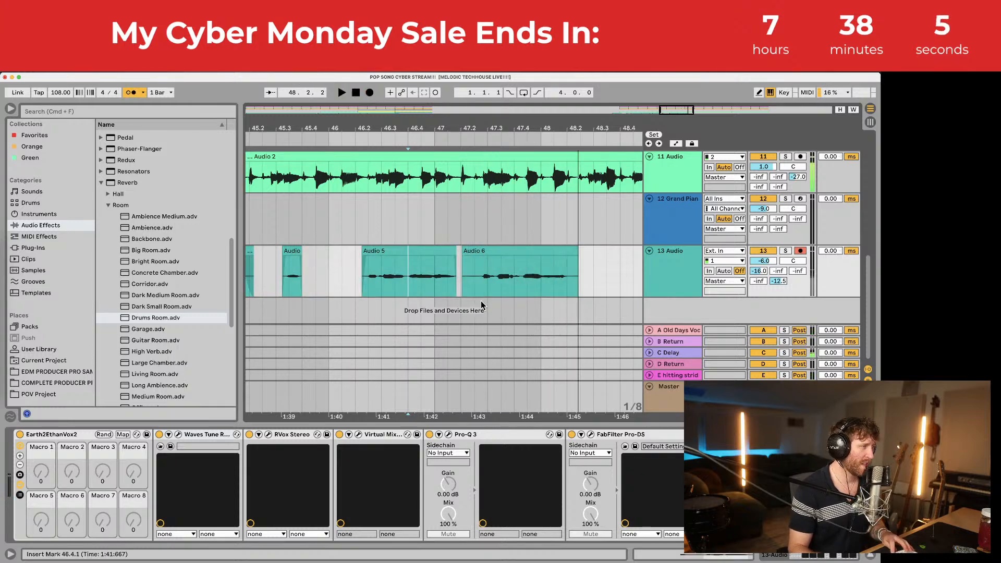
{"action": "left_click_drag", "start_coordinate": [488, 250], "coordinate": [469, 250]}
{"action": "key", "text": "space"}
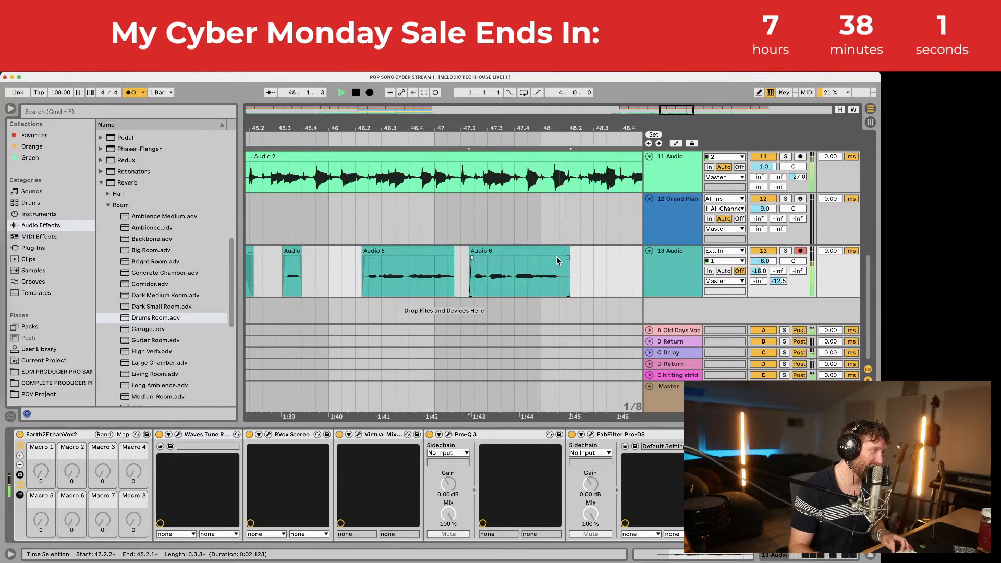
Step: Record successive takes Audio 7, Audio 8 and Audio 9 from 47.2.1 on track 13
{"action": "left_click", "coordinate": [459, 271]}
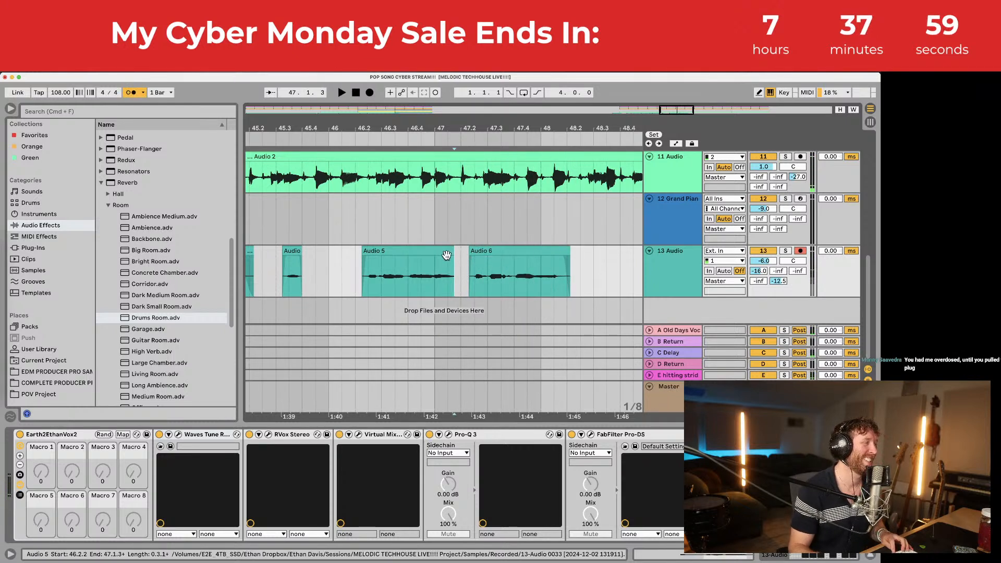
{"action": "left_click", "coordinate": [369, 93]}
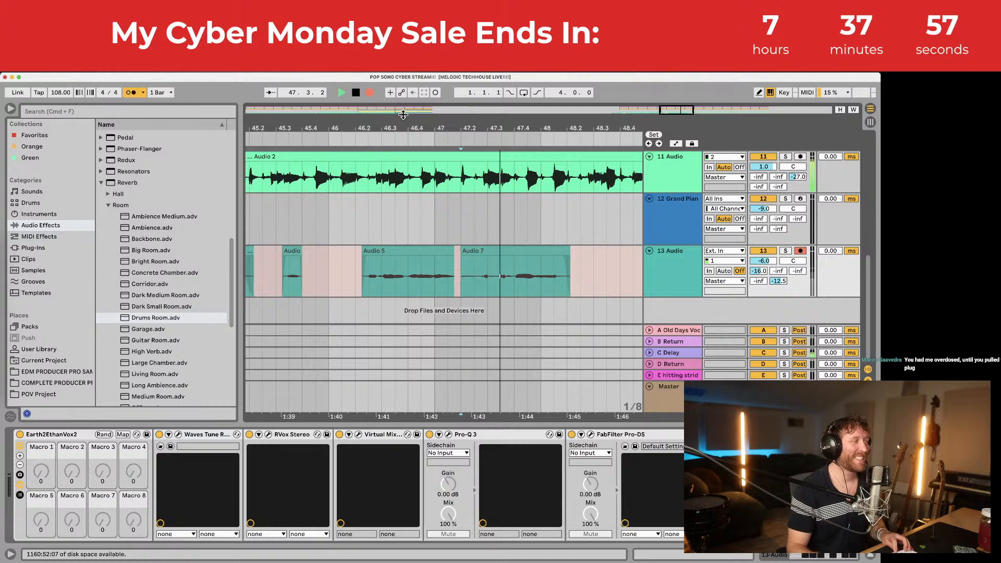
{"action": "key", "text": "space"}
{"action": "left_click", "coordinate": [370, 92]}
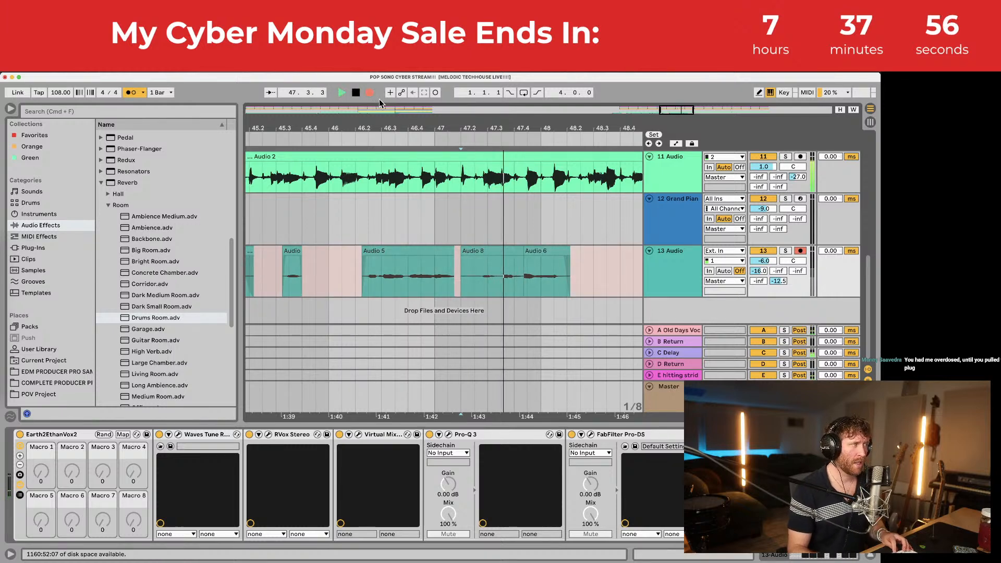
{"action": "key", "text": "space"}
{"action": "key", "text": "space"}
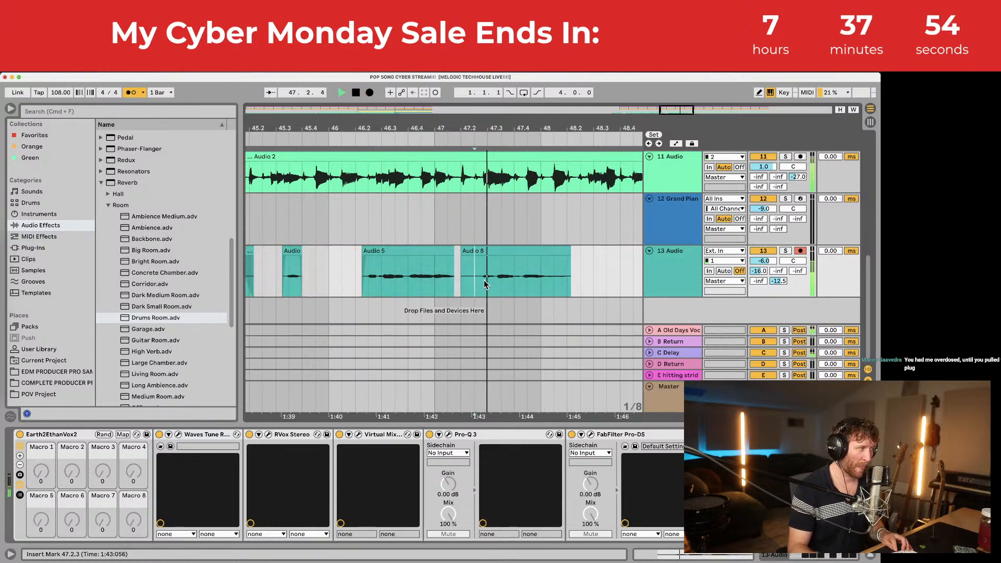
{"action": "key", "text": "space"}
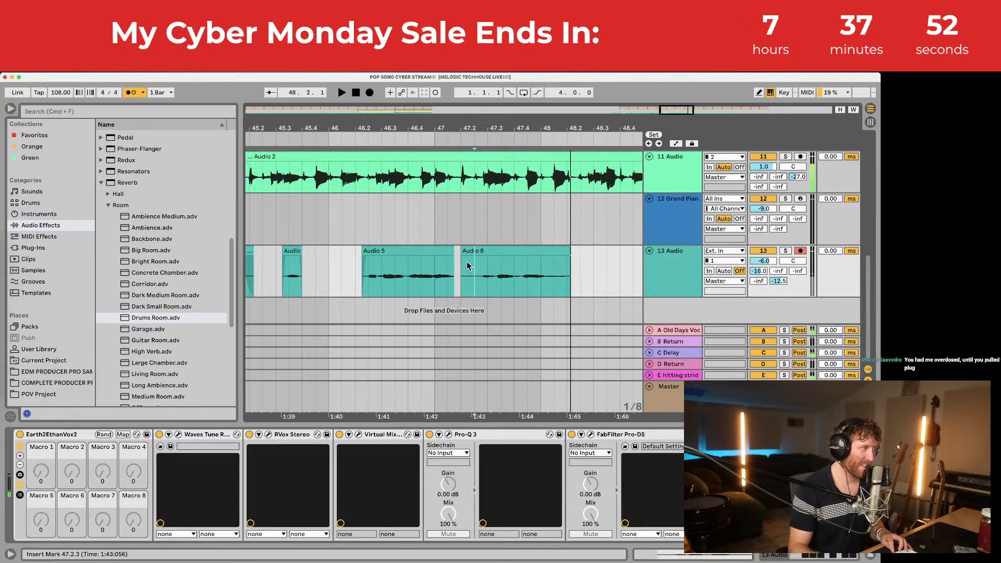
{"action": "left_click", "coordinate": [369, 92]}
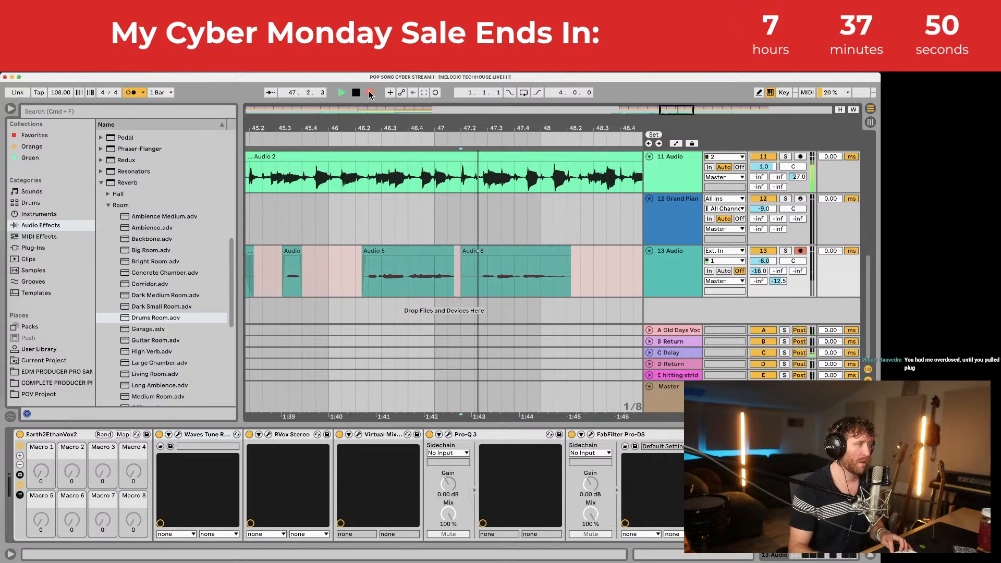
{"action": "left_click", "coordinate": [477, 271]}
{"action": "key", "text": "space"}
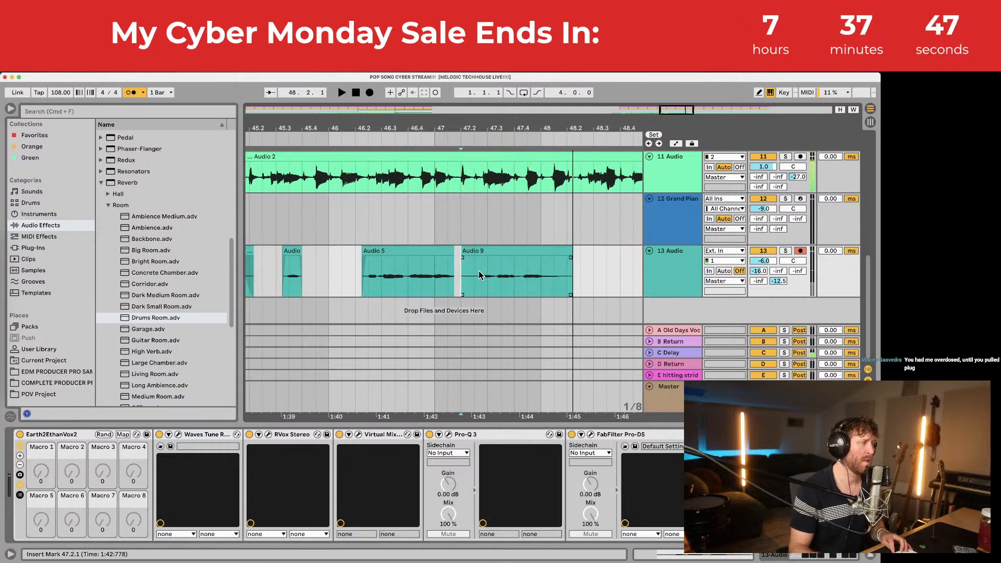
{"action": "key", "text": "space"}
Step: Extend Audio 9's start back to 47.1.3 and lengthen Audio 5's fade-out
{"action": "left_click_drag", "start_coordinate": [478, 111], "coordinate": [477, 127]}
{"action": "left_click", "coordinate": [484, 252]}
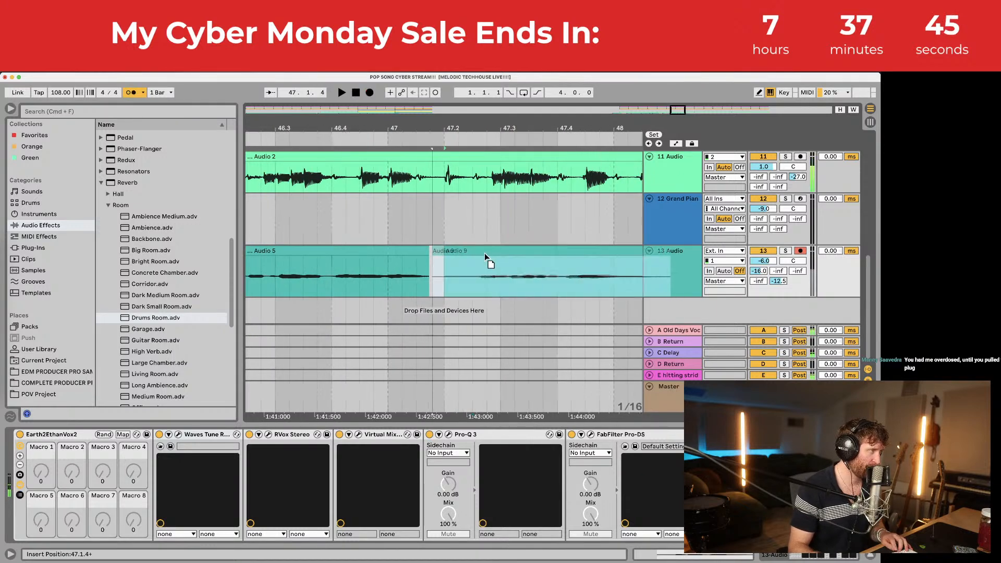
{"action": "mouse_move", "coordinate": [444, 250]}
{"action": "left_mouse_down"}
{"action": "mouse_move", "coordinate": [426, 250]}
{"action": "mouse_move", "coordinate": [463, 250]}
{"action": "mouse_move", "coordinate": [438, 258]}
{"action": "left_mouse_up"}
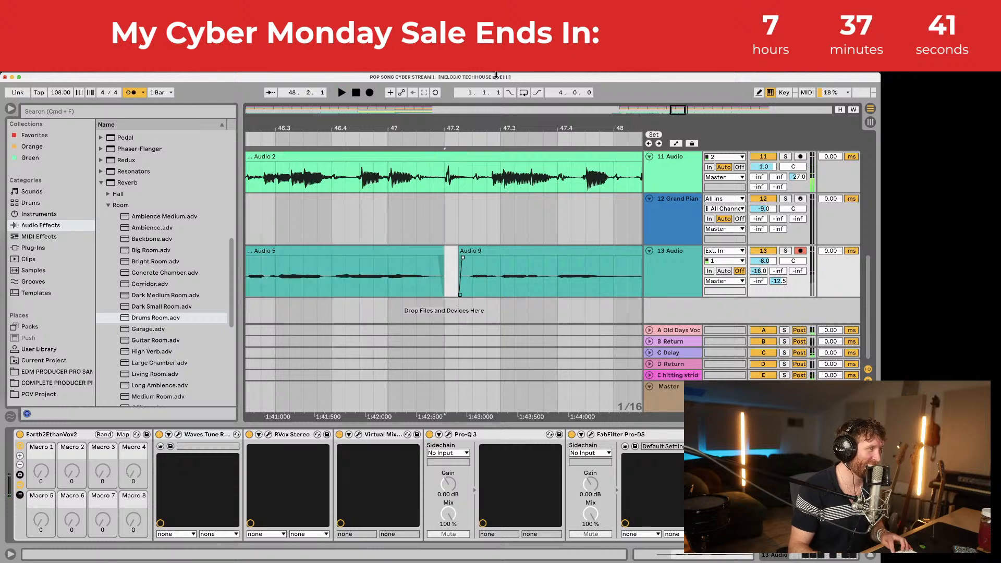
{"action": "left_click_drag", "start_coordinate": [492, 124], "coordinate": [488, 104]}
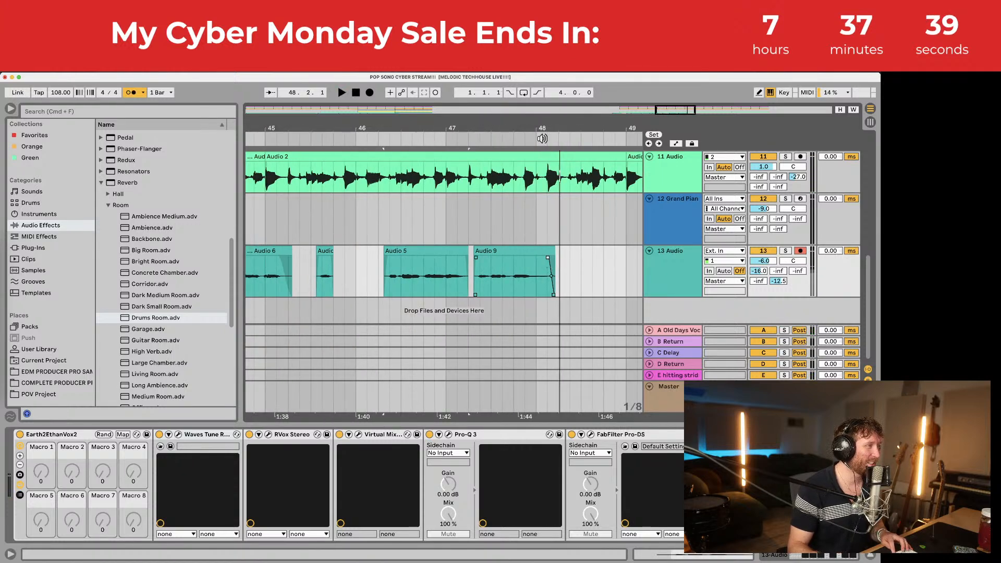
{"action": "left_click_drag", "start_coordinate": [542, 129], "coordinate": [542, 87]}
{"action": "scroll", "coordinate": [520, 227], "scroll_direction": "left", "scroll_amount": 10}
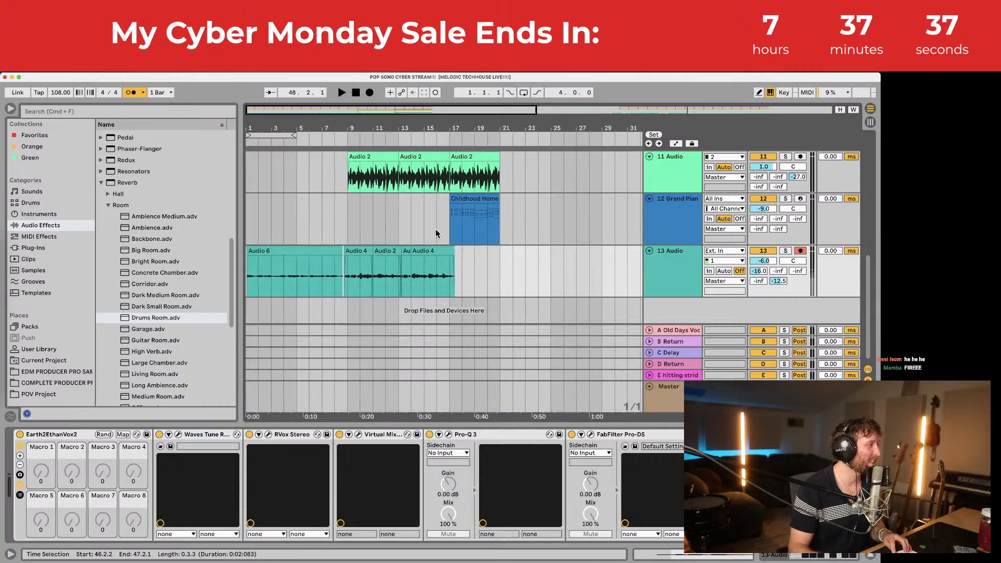
Step: Play from bar 9 and select the drum bars 9–17 for copying
{"action": "left_click", "coordinate": [349, 216]}
{"action": "key", "text": "space"}
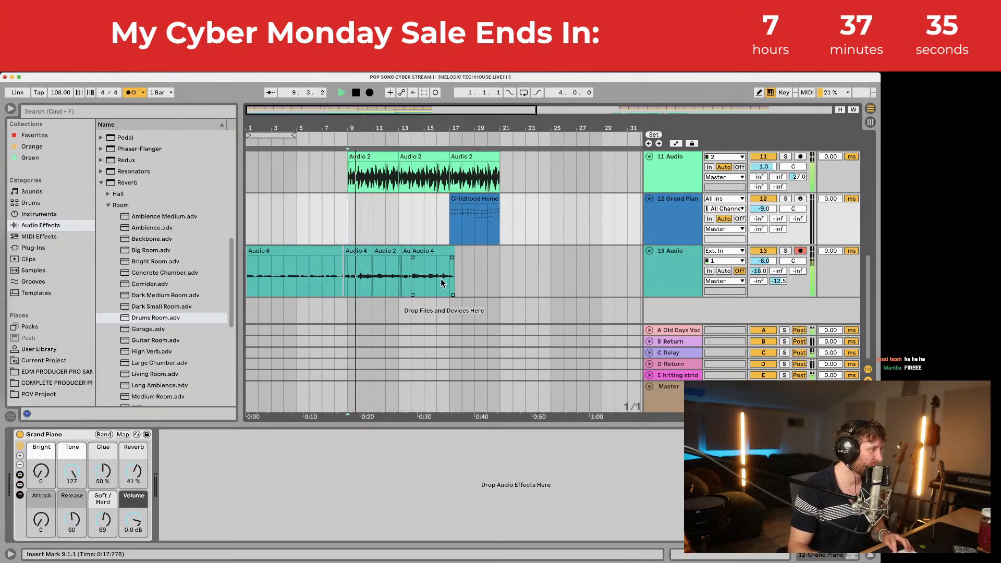
{"action": "left_click_drag", "start_coordinate": [443, 267], "coordinate": [348, 167]}
{"action": "scroll", "coordinate": [420, 236], "scroll_direction": "up", "scroll_amount": 5}
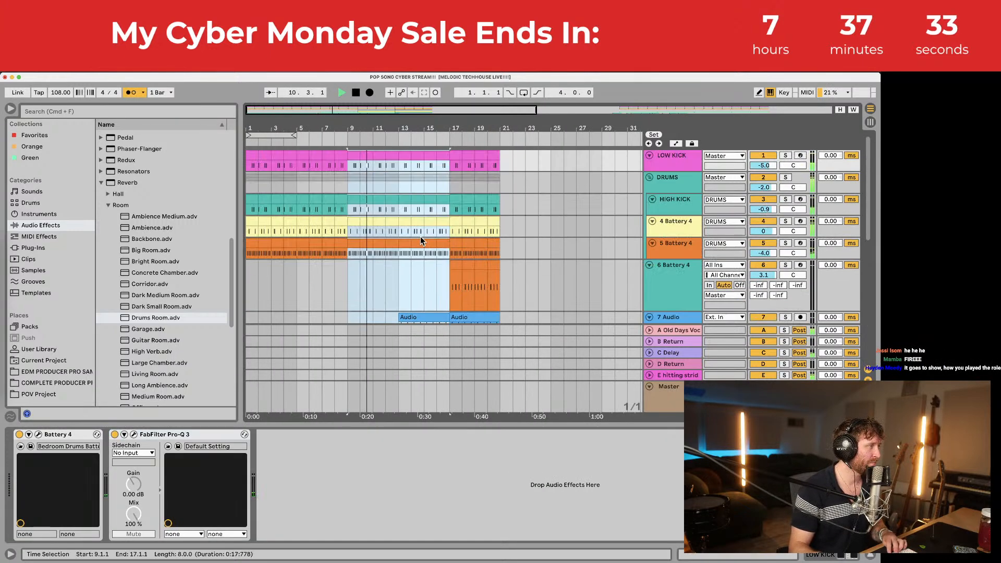
{"action": "scroll", "coordinate": [539, 255], "scroll_direction": "right", "scroll_amount": 10}
{"action": "scroll", "coordinate": [503, 240], "scroll_direction": "down", "scroll_amount": 10}
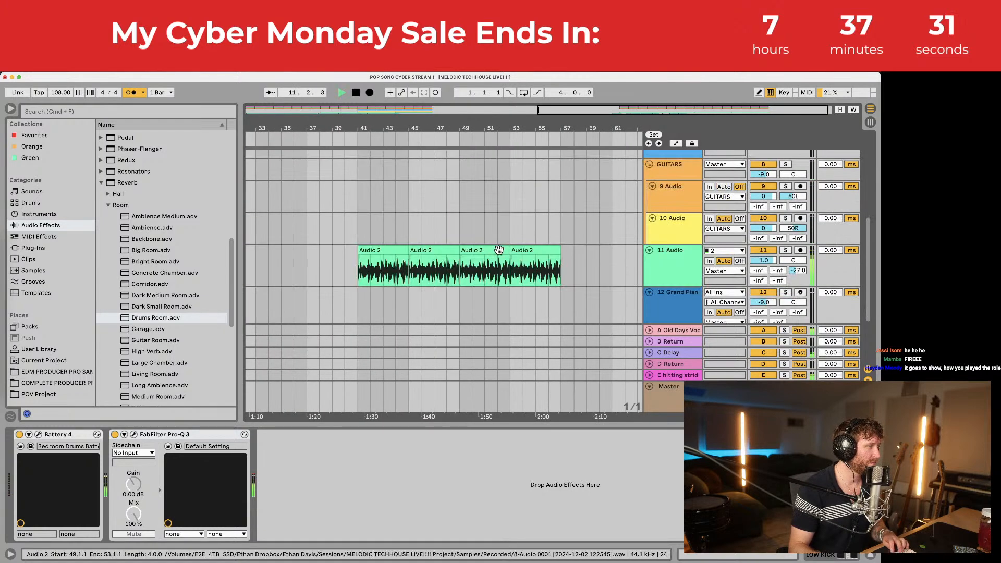
{"action": "scroll", "coordinate": [499, 239], "scroll_direction": "up", "scroll_amount": 10}
{"action": "key", "text": "space"}
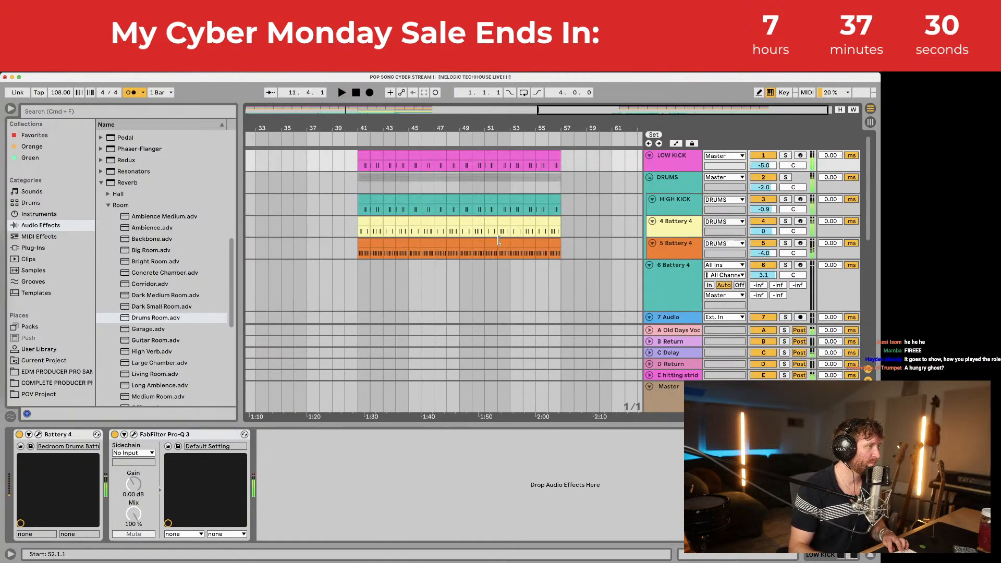
Step: Paste the copied drum bars at bar 49 and play them back
{"action": "left_click", "coordinate": [465, 155]}
{"action": "key", "text": "super+v"}
{"action": "key", "text": "space"}
{"action": "scroll", "coordinate": [467, 154], "scroll_direction": "down", "scroll_amount": 10}
{"action": "scroll", "coordinate": [467, 154], "scroll_direction": "up", "scroll_amount": 10}
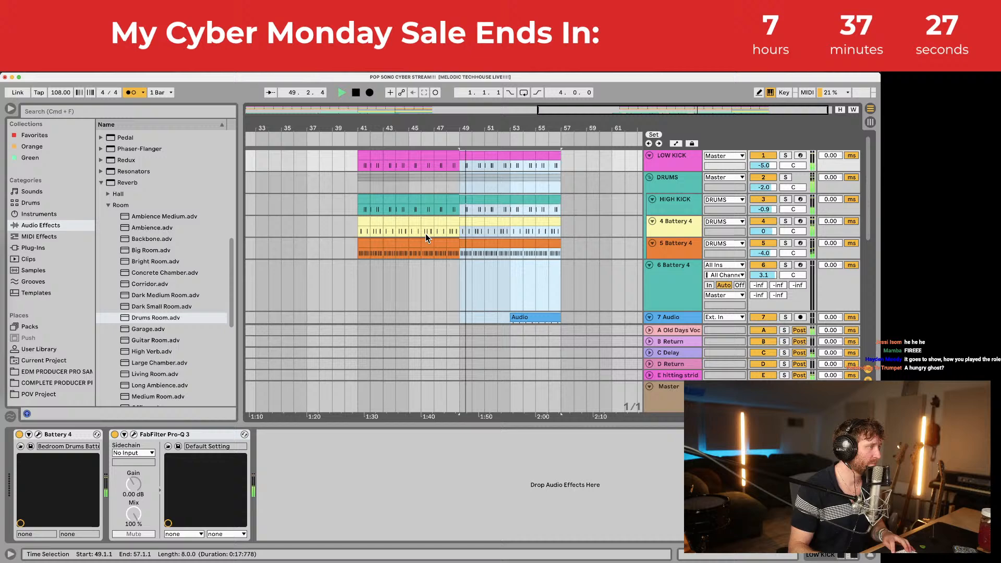
Step: Delete the orange 5 Battery 4 clips from bars 41–49
{"action": "left_click", "coordinate": [363, 243]}
{"action": "left_click", "coordinate": [454, 244], "text": "shift"}
{"action": "key", "text": "Delete"}
{"action": "key", "text": "space"}
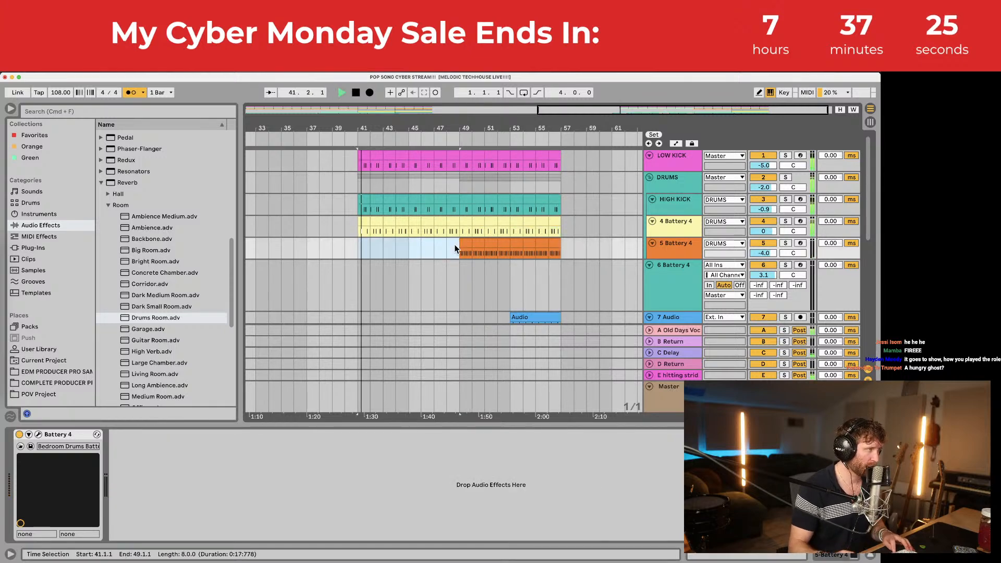
{"action": "scroll", "coordinate": [338, 220], "scroll_direction": "down", "scroll_amount": 5}
{"action": "scroll", "coordinate": [370, 201], "scroll_direction": "down", "scroll_amount": 5}
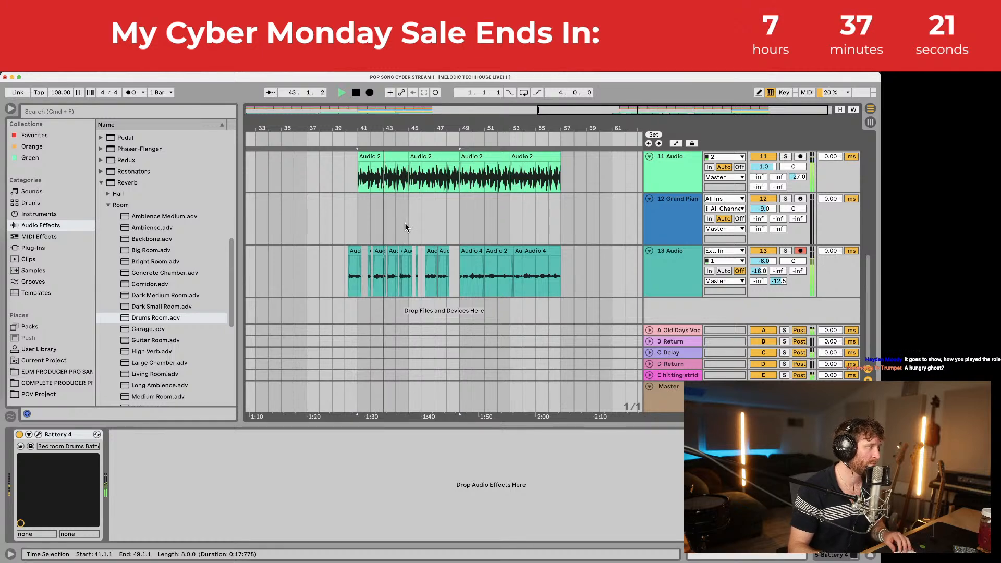
{"action": "scroll", "coordinate": [404, 223], "scroll_direction": "up", "scroll_amount": 10}
Step: Copy the 7 Audio clip to start at bar 49 and save the set
{"action": "left_click_drag", "start_coordinate": [518, 268], "coordinate": [460, 279]}
{"action": "key", "text": "super+s"}
{"action": "scroll", "coordinate": [422, 289], "scroll_direction": "down", "scroll_amount": 2}
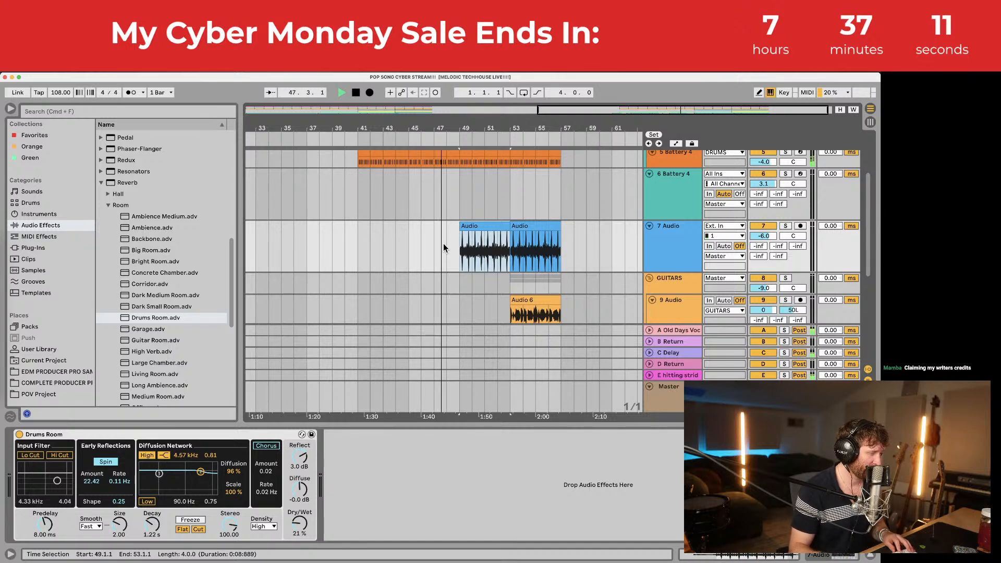
{"action": "key", "text": "space"}
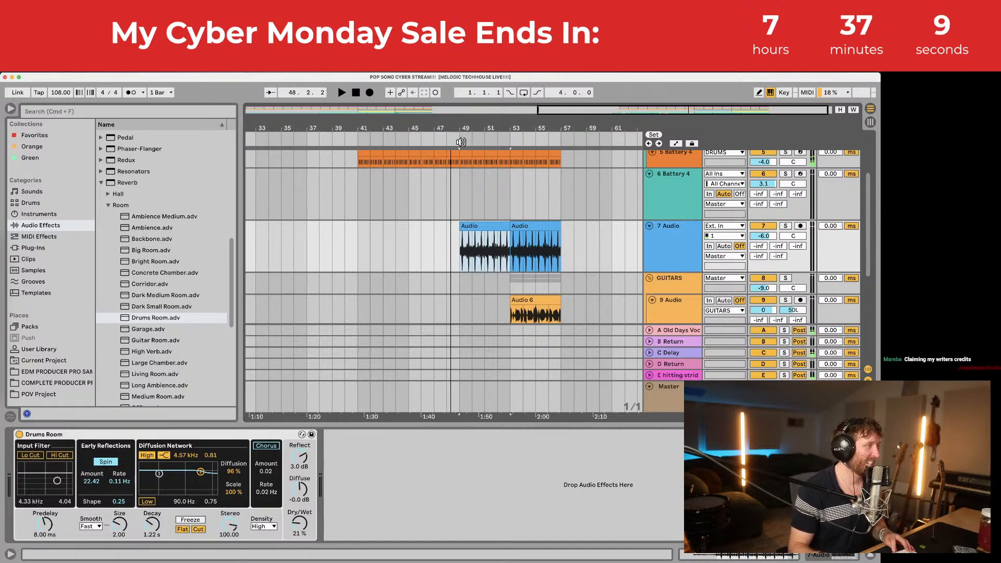
{"action": "scroll", "coordinate": [459, 241], "scroll_direction": "up", "scroll_amount": 3}
{"action": "scroll", "coordinate": [464, 240], "scroll_direction": "down", "scroll_amount": 3}
{"action": "scroll", "coordinate": [464, 244], "scroll_direction": "down", "scroll_amount": 4}
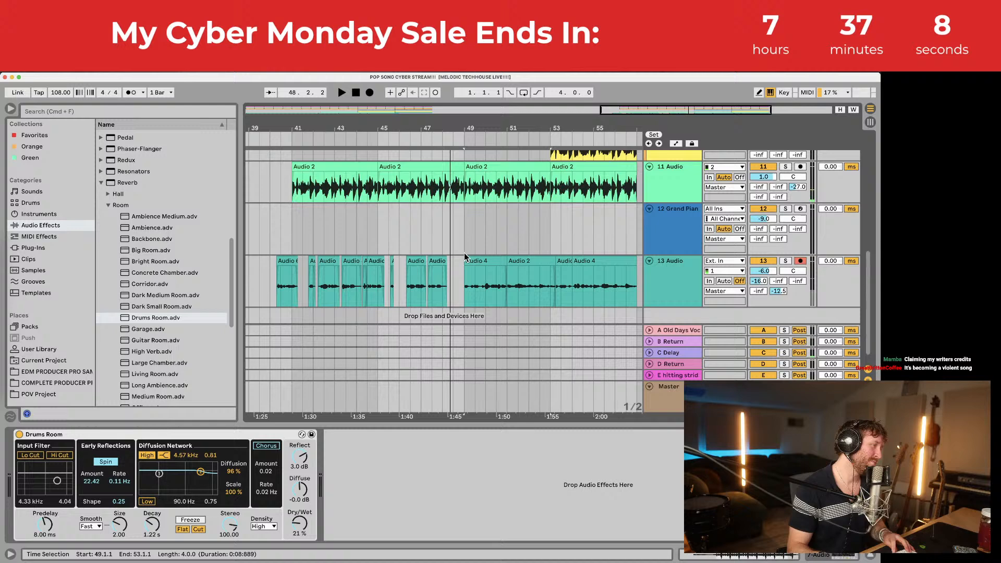
{"action": "left_click", "coordinate": [446, 289]}
Step: Record a vocal take on track 13 from bar 48 and slide it left to close the gap
{"action": "left_click", "coordinate": [370, 92]}
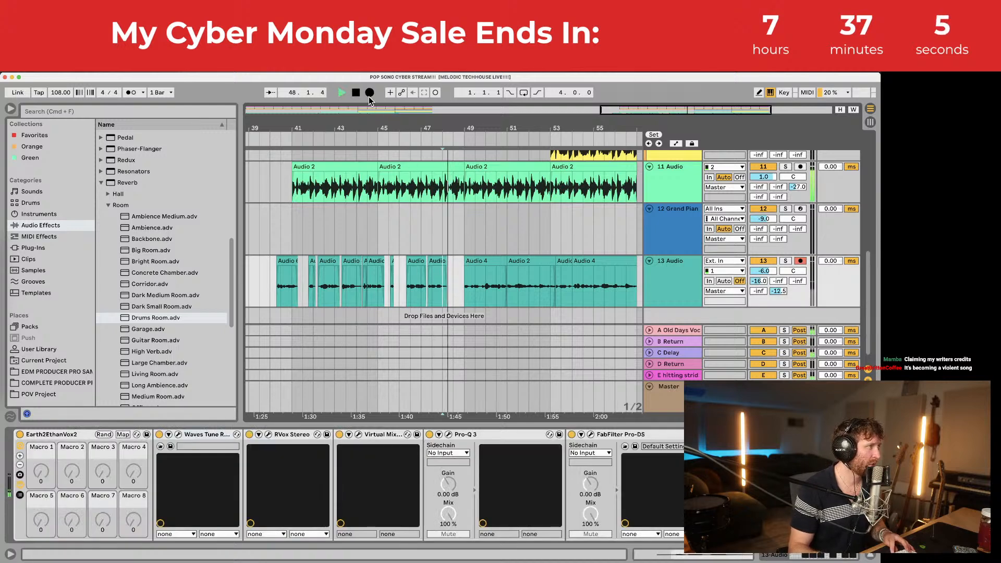
{"action": "left_click_drag", "start_coordinate": [467, 124], "coordinate": [436, 231]}
{"action": "key", "text": "space"}
{"action": "left_click", "coordinate": [376, 296]}
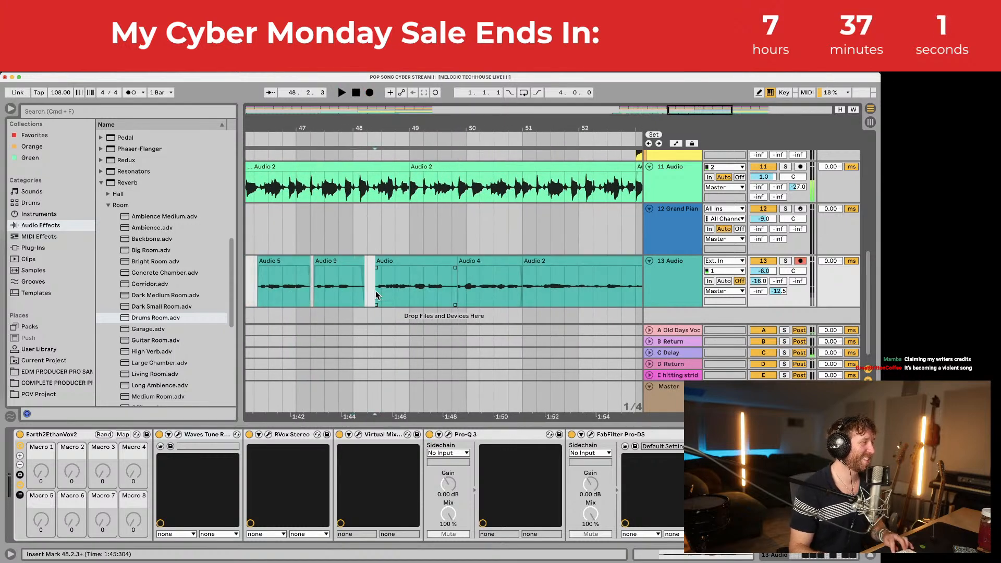
{"action": "left_click_drag", "start_coordinate": [402, 118], "coordinate": [410, 192]}
{"action": "left_click_drag", "start_coordinate": [422, 255], "coordinate": [418, 257]}
Step: Trim the new take's start and shorten its end with a fade-out
{"action": "left_click", "coordinate": [353, 281]}
{"action": "key", "text": "space"}
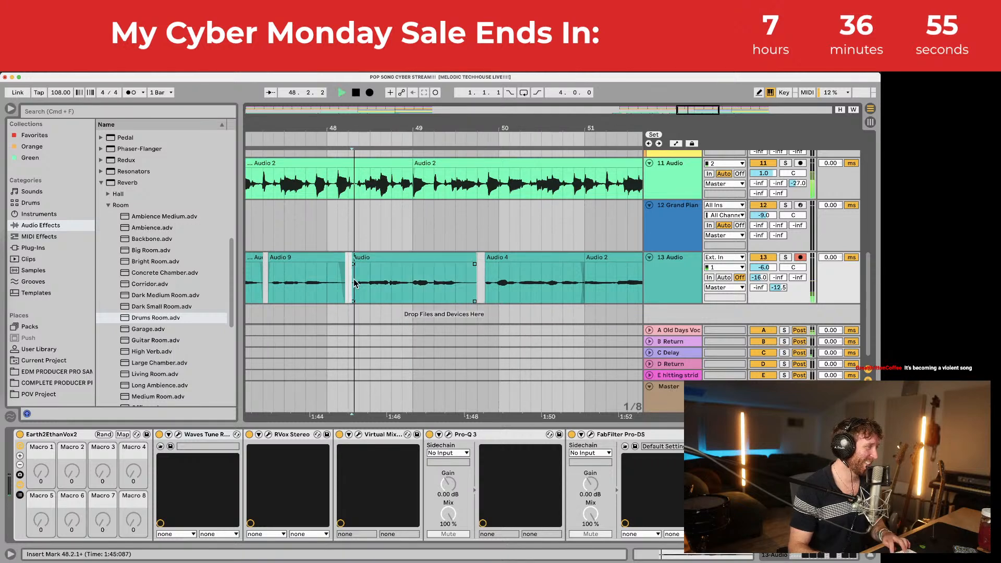
{"action": "left_click_drag", "start_coordinate": [353, 267], "coordinate": [356, 267]}
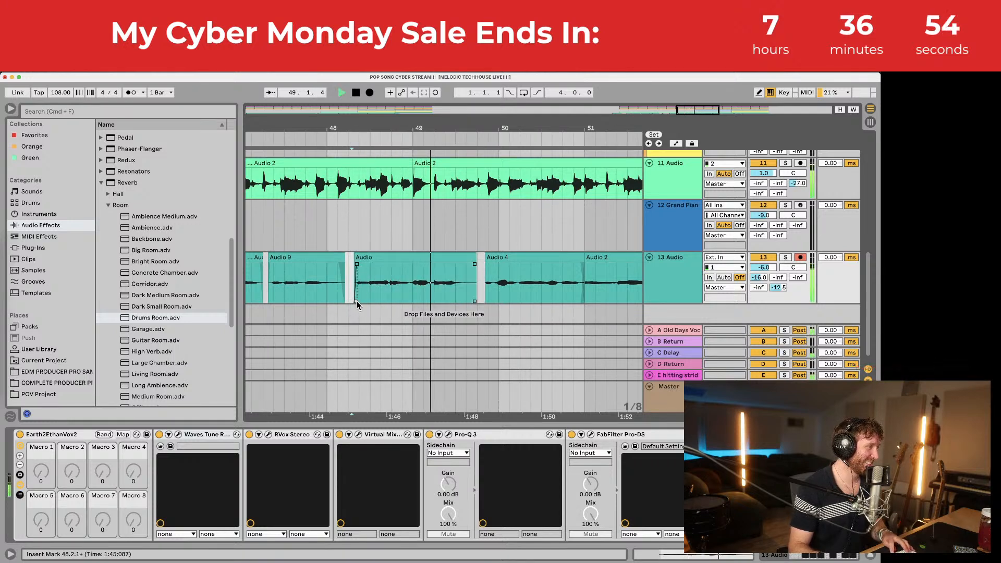
{"action": "key", "text": "space"}
{"action": "left_click_drag", "start_coordinate": [473, 261], "coordinate": [462, 264]}
{"action": "left_click", "coordinate": [424, 261]}
{"action": "key", "text": "minus"}
{"action": "key", "text": "minus"}
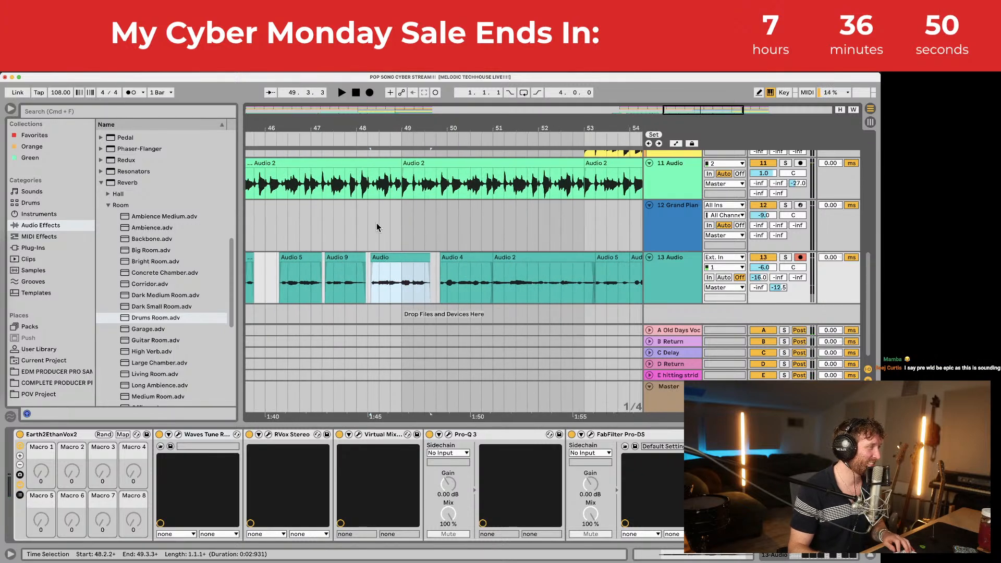
Step: Record another vocal take, Audio 3, on track 13 from 48.3.2
{"action": "left_click", "coordinate": [368, 265]}
{"action": "key", "text": "space"}
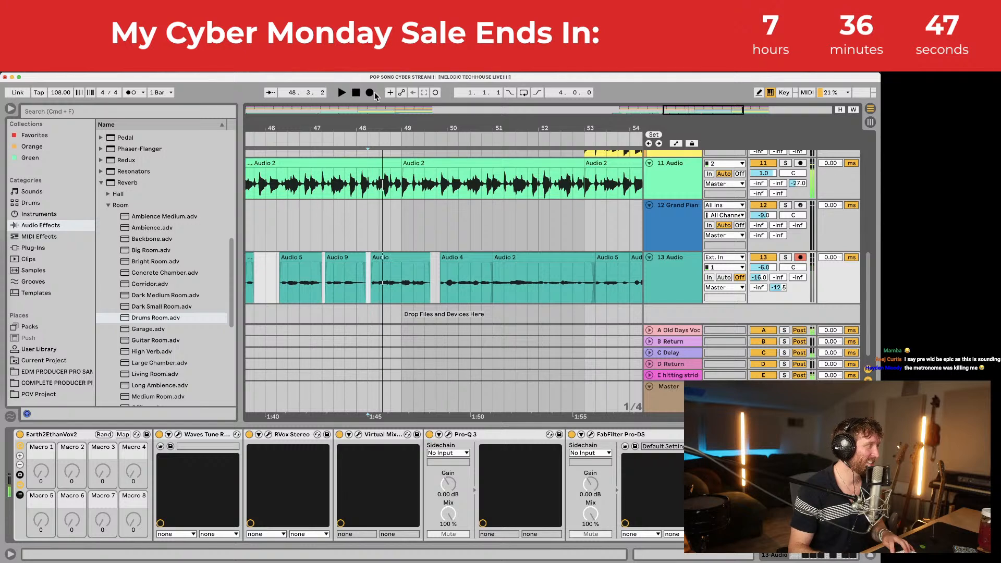
{"action": "left_click", "coordinate": [370, 92]}
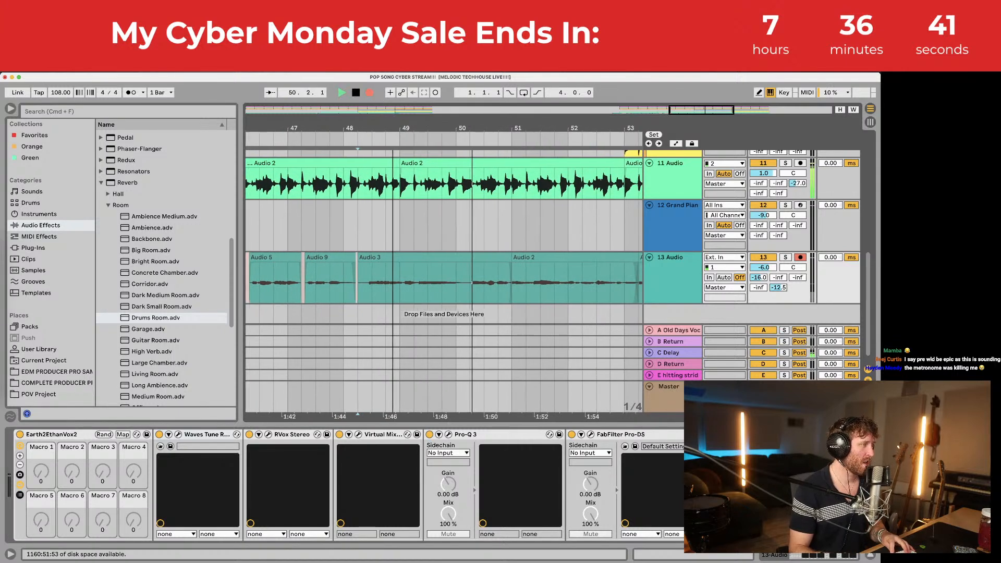
{"action": "left_click_drag", "start_coordinate": [346, 126], "coordinate": [344, 137]}
{"action": "key", "text": "space"}
Step: Trim Audio 3's start to 48.2.3 with a fade-in and audition it
{"action": "mouse_move", "coordinate": [301, 257]}
{"action": "left_mouse_down"}
{"action": "mouse_move", "coordinate": [316, 268]}
{"action": "mouse_move", "coordinate": [325, 259]}
{"action": "mouse_move", "coordinate": [317, 260]}
{"action": "left_mouse_up"}
{"action": "left_click", "coordinate": [312, 287]}
{"action": "key", "text": "space"}
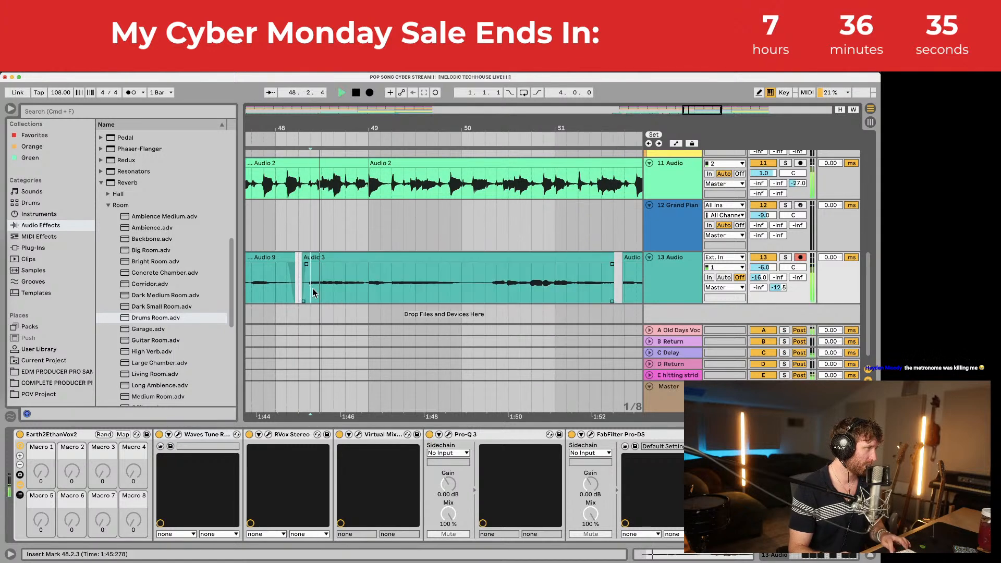
{"action": "left_click", "coordinate": [358, 256]}
{"action": "left_click_drag", "start_coordinate": [376, 127], "coordinate": [338, 108]}
{"action": "left_click", "coordinate": [372, 280]}
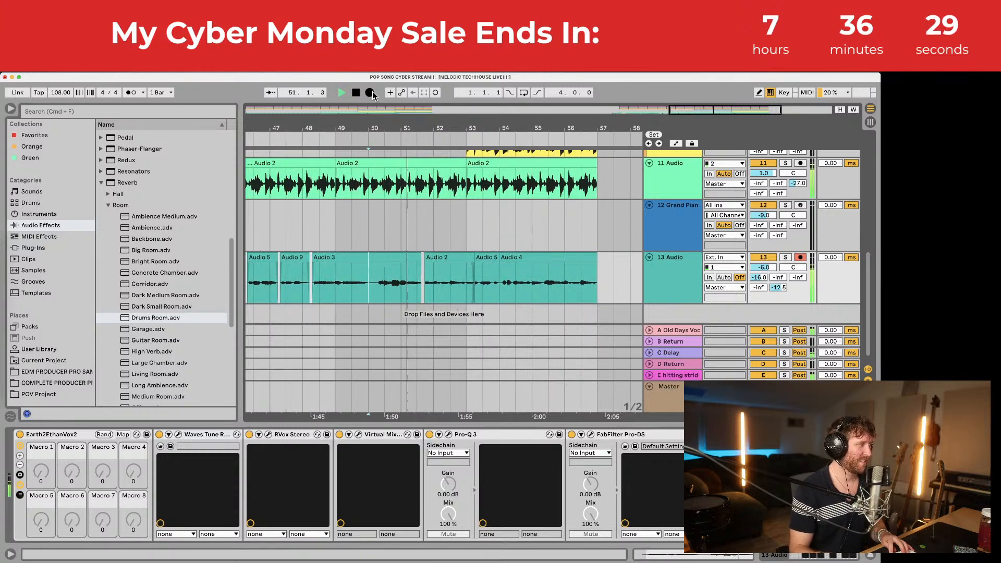
Step: Record a short take from bar 51 and slide it slightly left near bar 52
{"action": "left_click", "coordinate": [371, 93]}
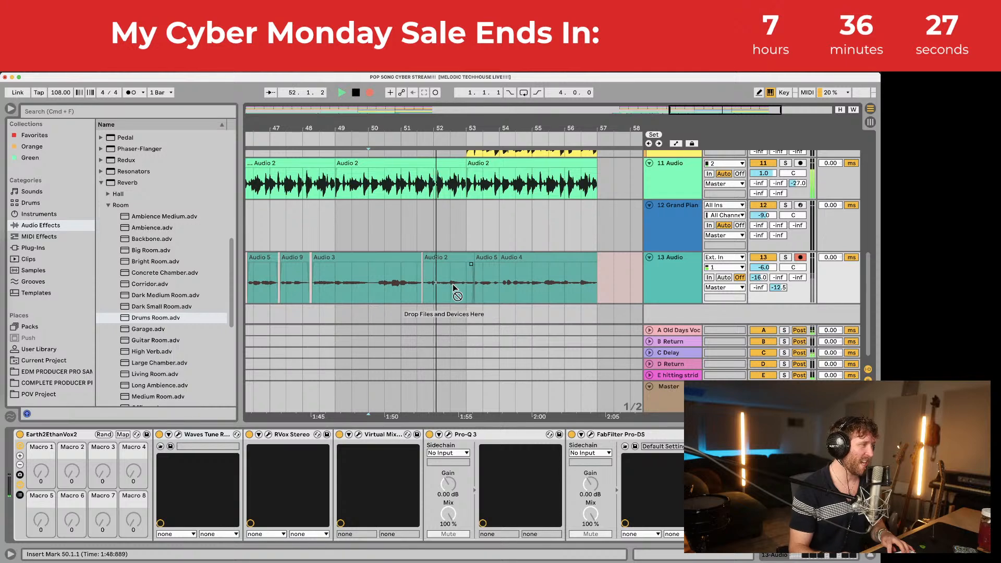
{"action": "key", "text": "space"}
{"action": "left_click", "coordinate": [435, 293]}
{"action": "mouse_move", "coordinate": [426, 117]}
{"action": "left_mouse_down"}
{"action": "mouse_move", "coordinate": [432, 162]}
{"action": "mouse_move", "coordinate": [437, 111]}
{"action": "mouse_move", "coordinate": [438, 157]}
{"action": "left_mouse_up"}
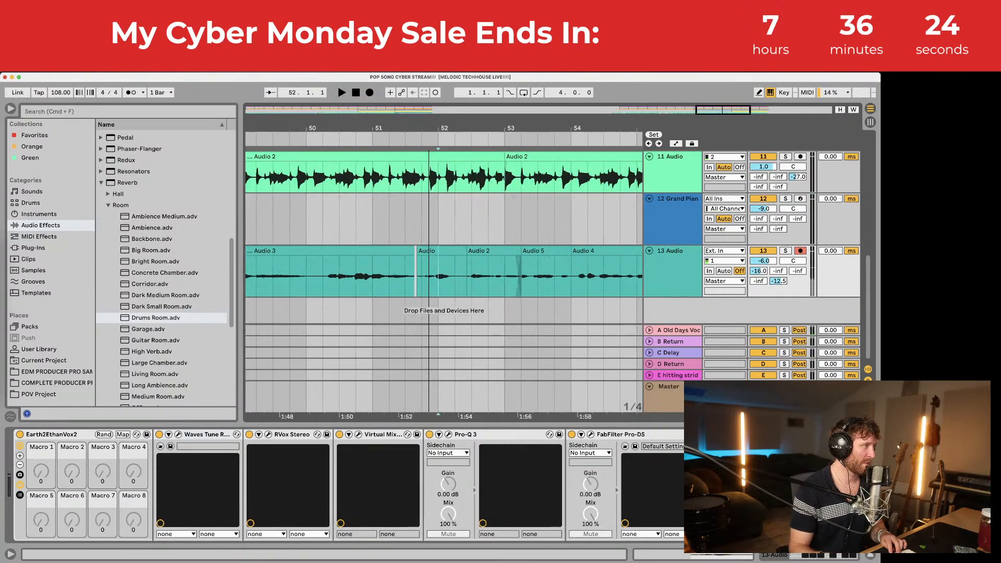
{"action": "left_click", "coordinate": [442, 253]}
{"action": "left_click_drag", "start_coordinate": [442, 252], "coordinate": [435, 251]}
{"action": "key", "text": "space"}
{"action": "left_click", "coordinate": [423, 276]}
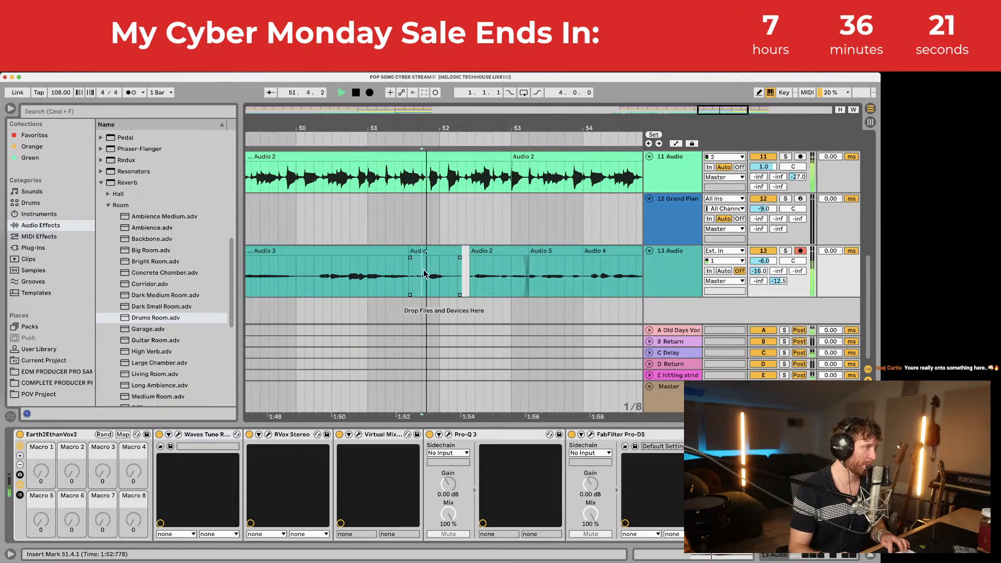
{"action": "key", "text": "space"}
Step: Insert a new audio track 14 below track 13
{"action": "left_click_drag", "start_coordinate": [405, 128], "coordinate": [454, 88]}
{"action": "left_click", "coordinate": [676, 263]}
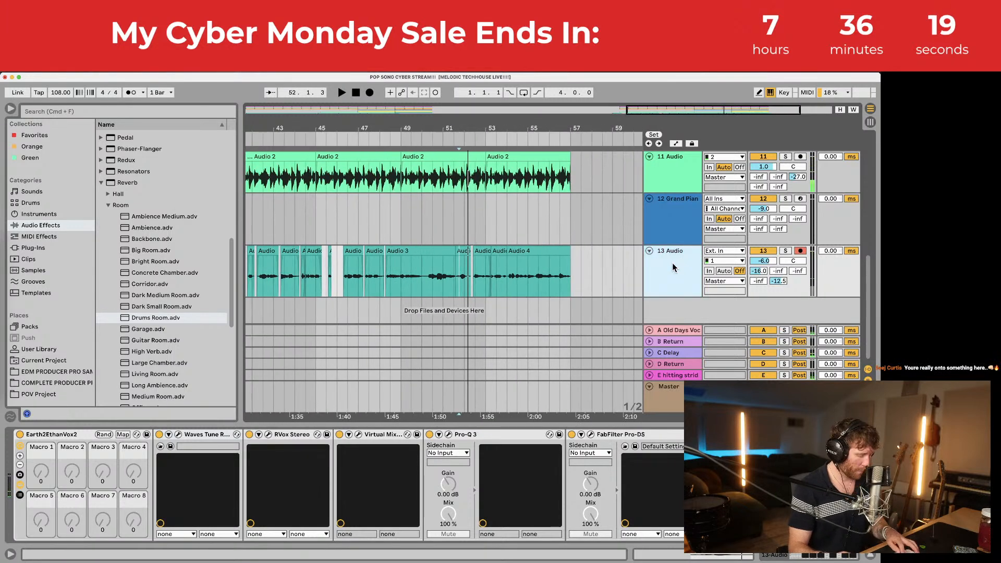
{"action": "key", "text": "super+t"}
{"action": "key", "text": "super+t"}
Step: Record a harmony take on track 14 starting from 48.4.1
{"action": "left_click", "coordinate": [401, 255]}
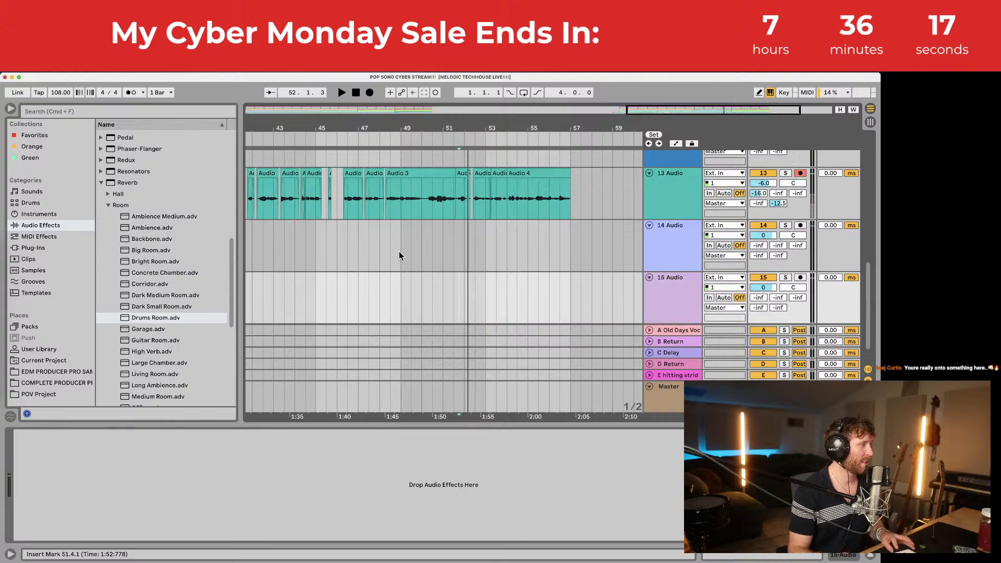
{"action": "key", "text": "space"}
{"action": "left_click_drag", "start_coordinate": [407, 130], "coordinate": [406, 133]}
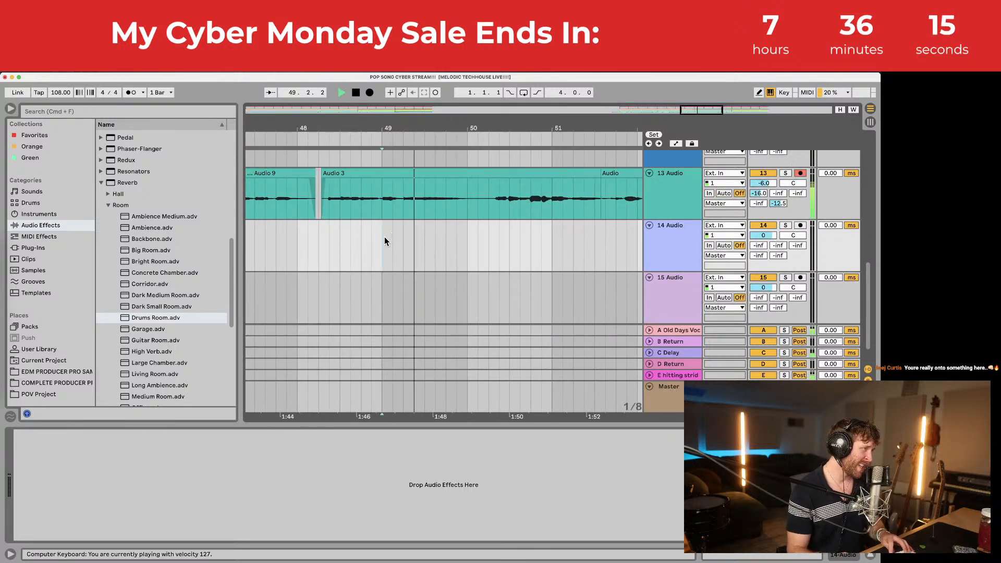
{"action": "left_click", "coordinate": [361, 242]}
{"action": "key", "text": "space"}
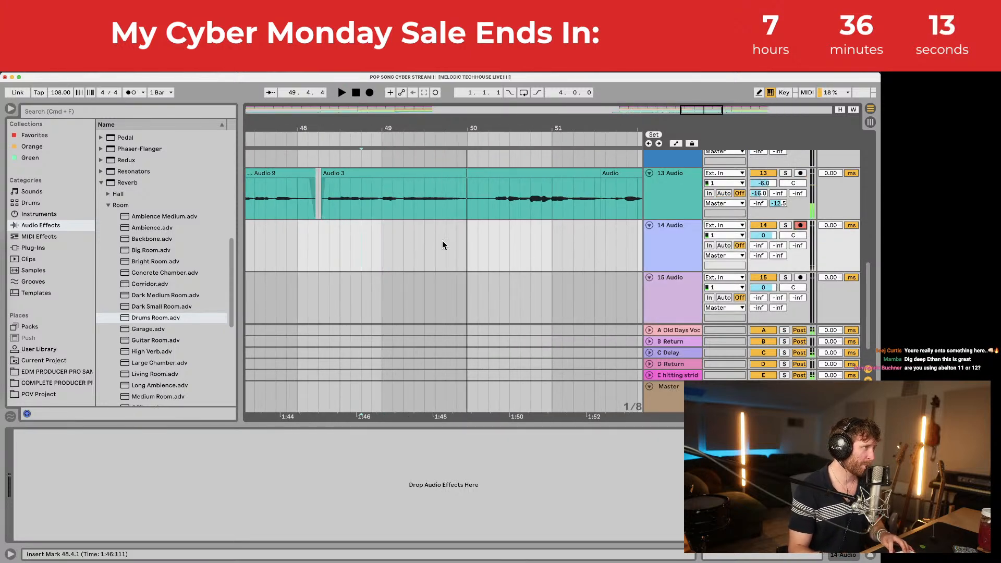
{"action": "key", "text": "space"}
{"action": "left_click", "coordinate": [370, 92]}
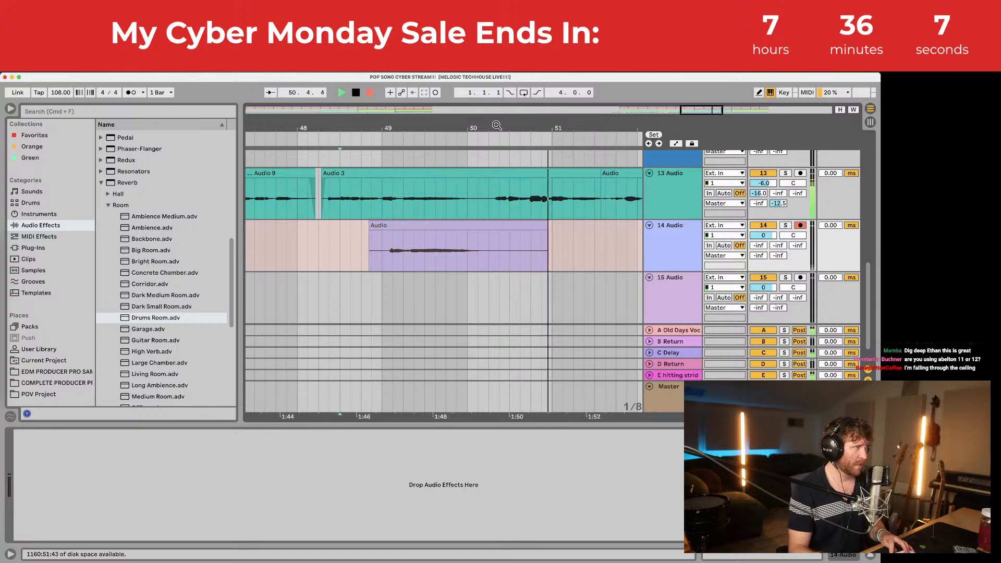
{"action": "left_click_drag", "start_coordinate": [496, 126], "coordinate": [424, 118]}
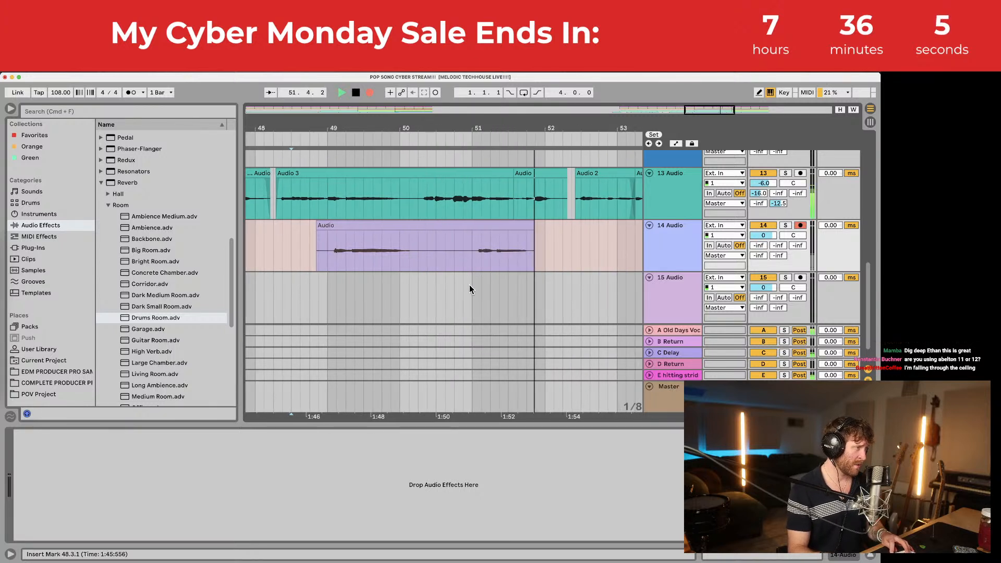
{"action": "key", "text": "space"}
Step: Punch in the Audio 4 take around 50.3 and nudge it slightly earlier
{"action": "left_click", "coordinate": [472, 245]}
{"action": "key", "text": "space"}
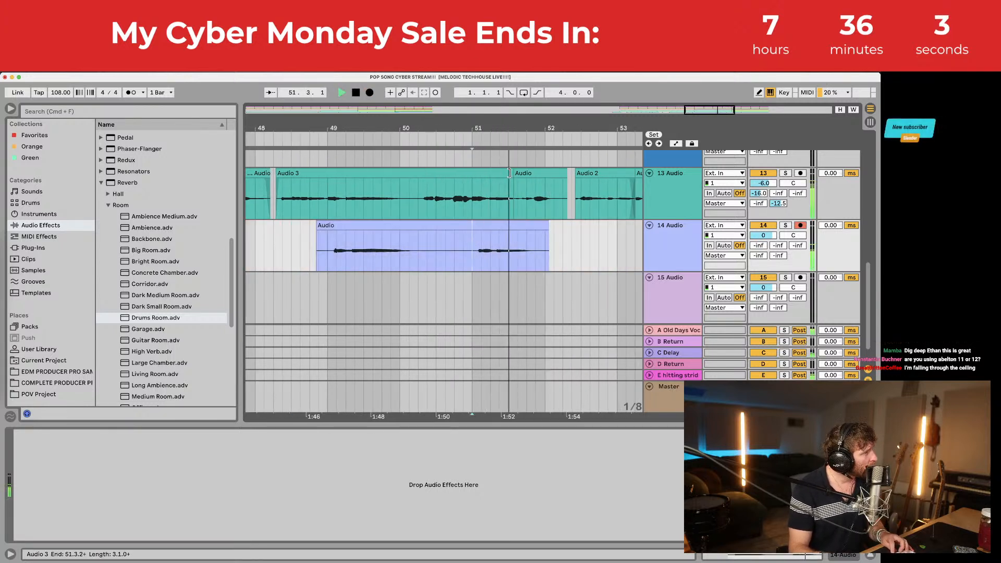
{"action": "left_click", "coordinate": [369, 92]}
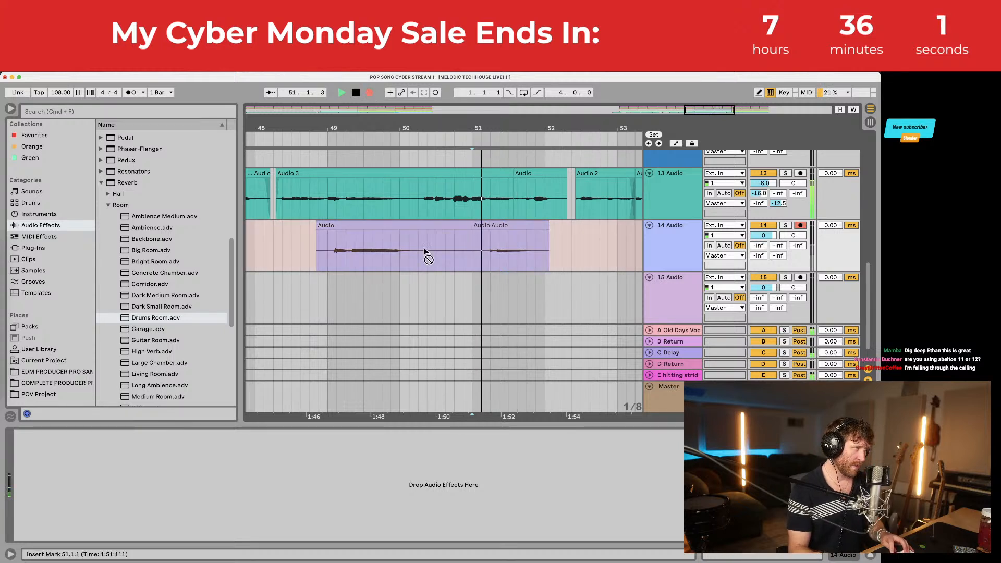
{"action": "key", "text": "space"}
{"action": "left_click", "coordinate": [437, 247]}
{"action": "key", "text": "space"}
{"action": "left_click", "coordinate": [370, 92]}
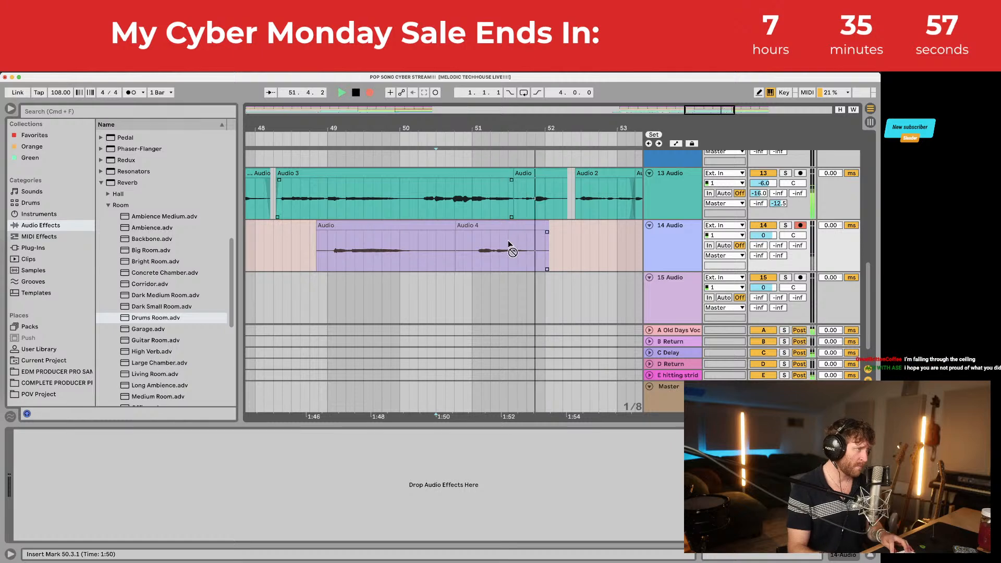
{"action": "key", "text": "space"}
{"action": "left_click_drag", "start_coordinate": [498, 223], "coordinate": [342, 232]}
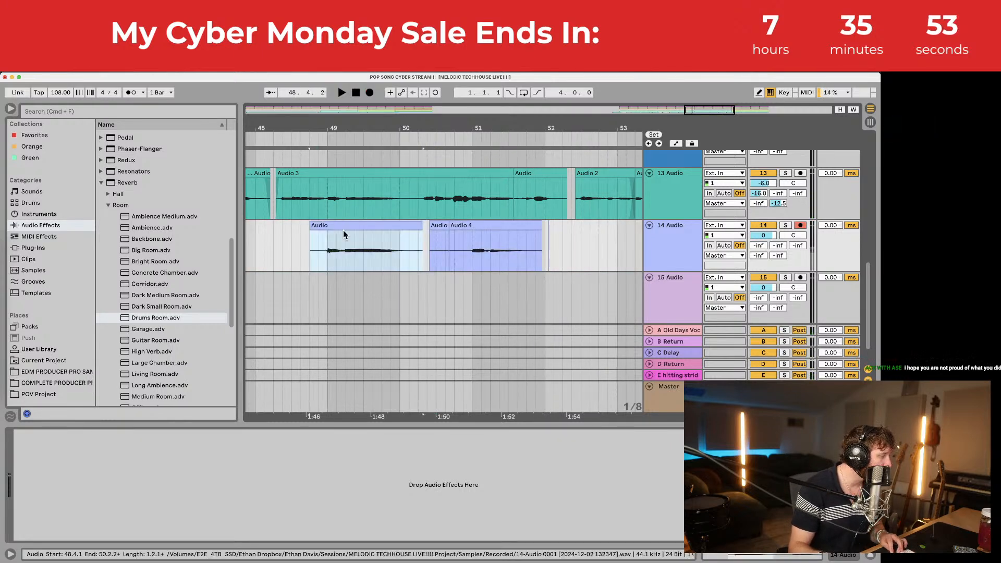
Step: Add a new empty audio track below track 14 and play from bar 49
{"action": "left_click", "coordinate": [686, 236]}
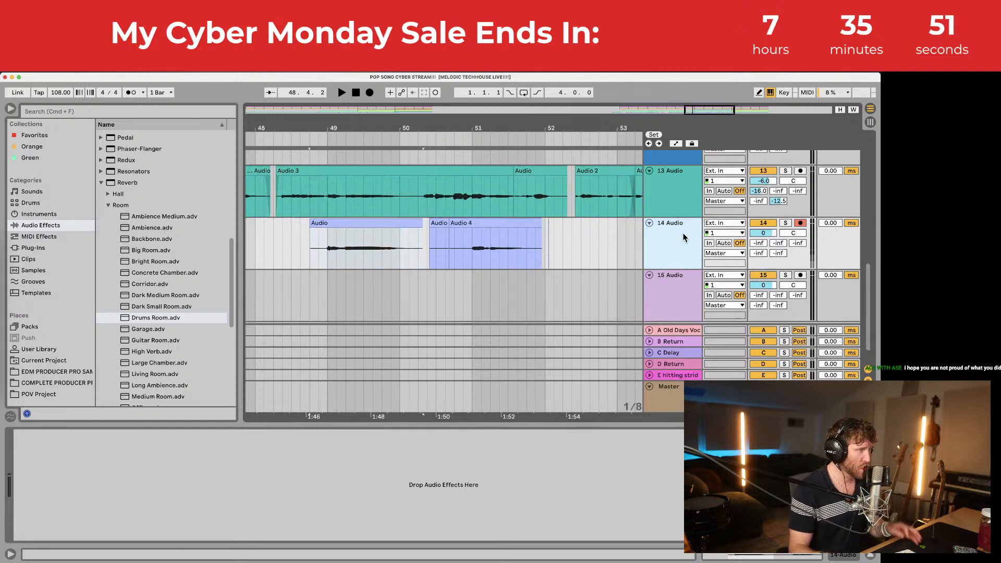
{"action": "key", "text": "super+t"}
{"action": "left_click", "coordinate": [326, 290]}
{"action": "key", "text": "space"}
Step: Arm track 15 and record a harmony take from 48.4.1, redoing it once
{"action": "scroll", "coordinate": [365, 287], "scroll_direction": "down", "scroll_amount": 1}
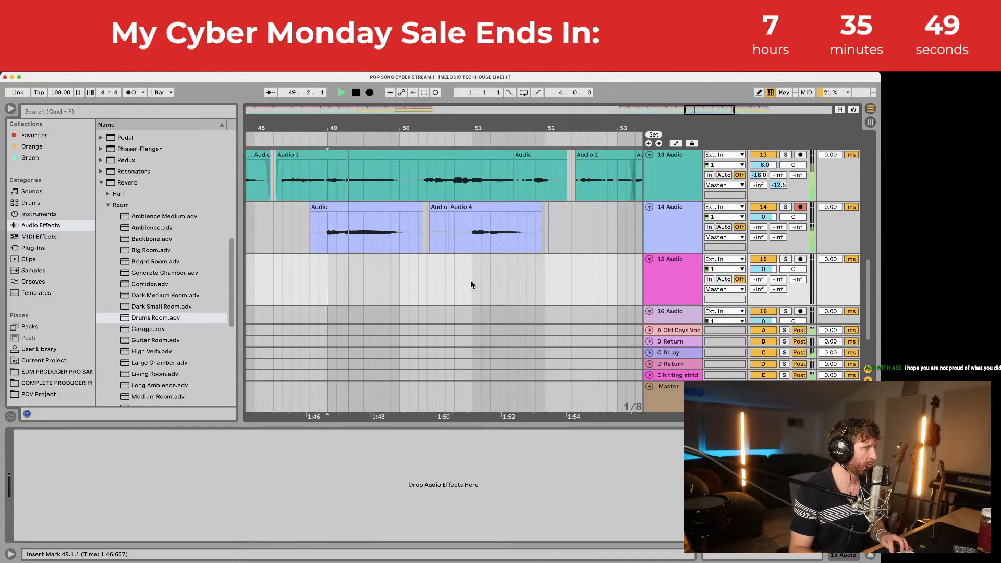
{"action": "left_click", "coordinate": [800, 259]}
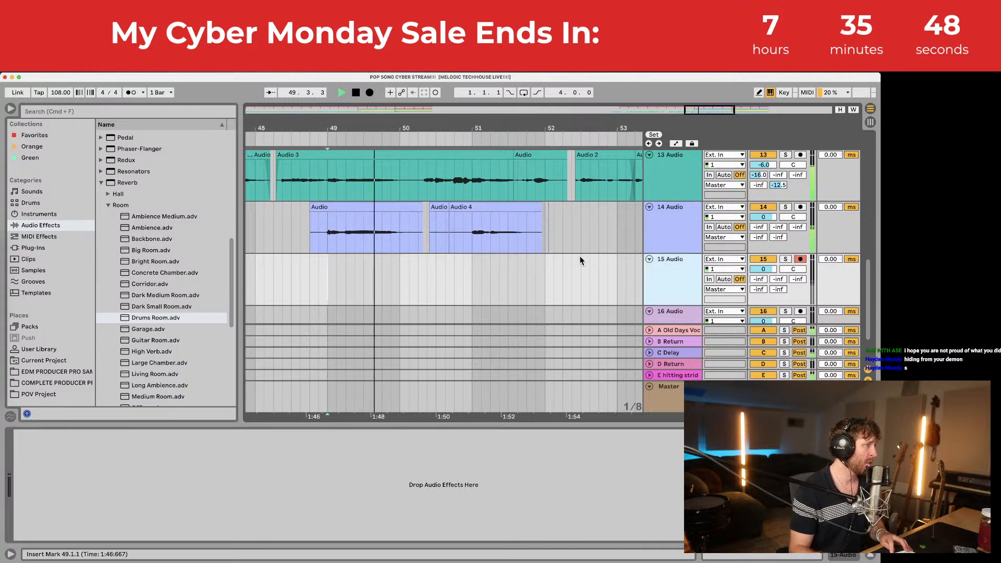
{"action": "left_click", "coordinate": [311, 141]}
{"action": "left_click", "coordinate": [369, 93]}
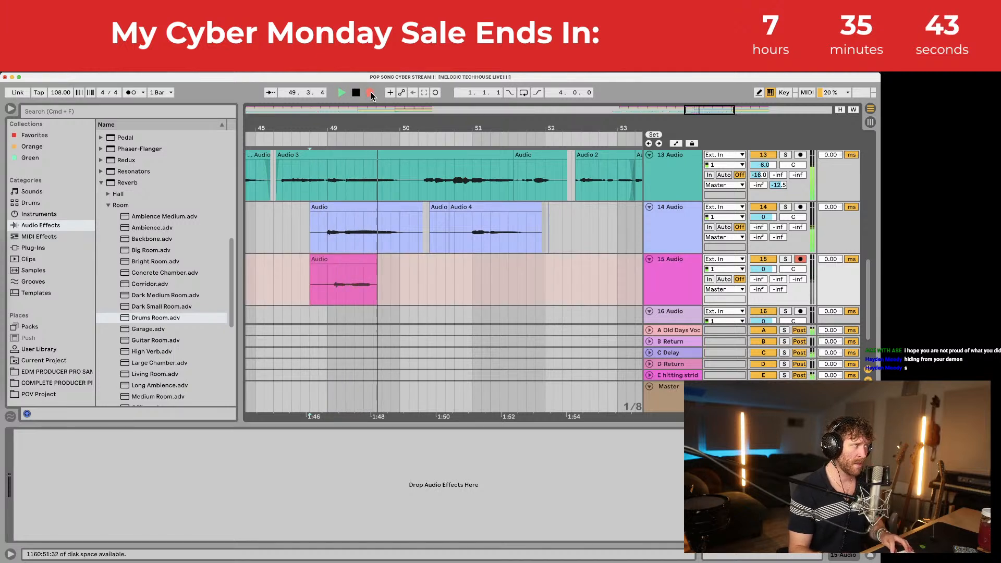
{"action": "key", "text": "space"}
{"action": "left_click", "coordinate": [369, 93]}
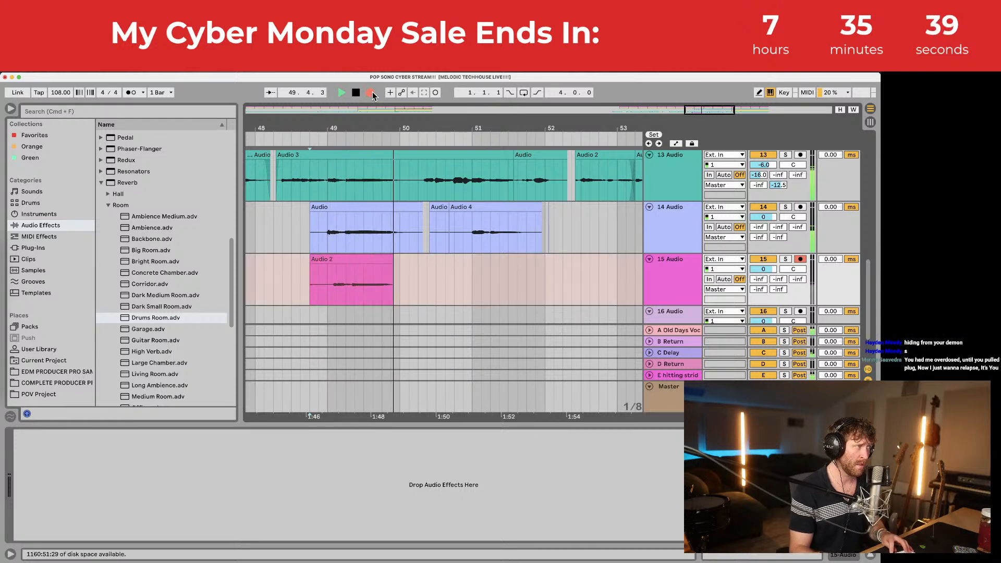
{"action": "key", "text": "space"}
{"action": "key", "text": "super+z"}
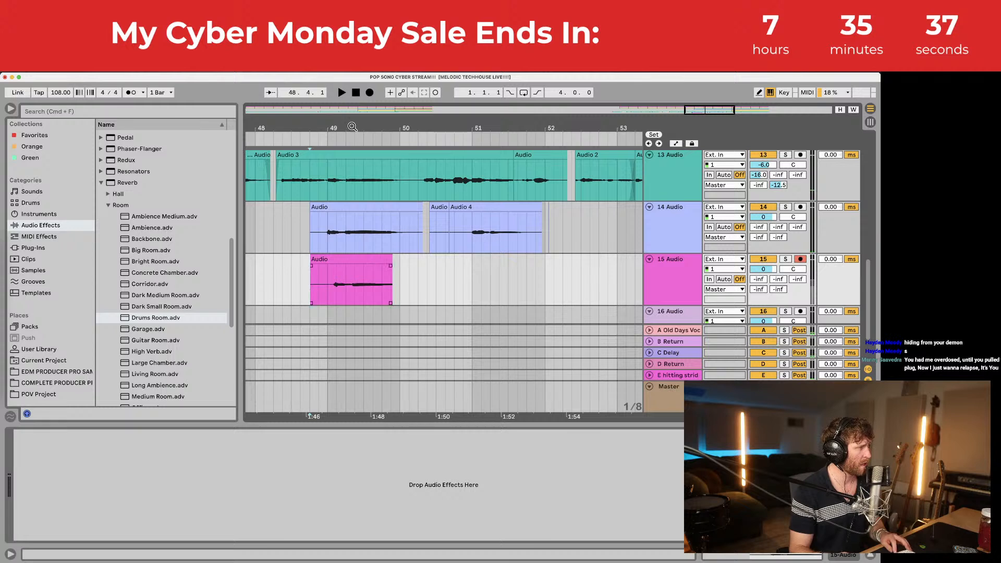
{"action": "key", "text": "F9"}
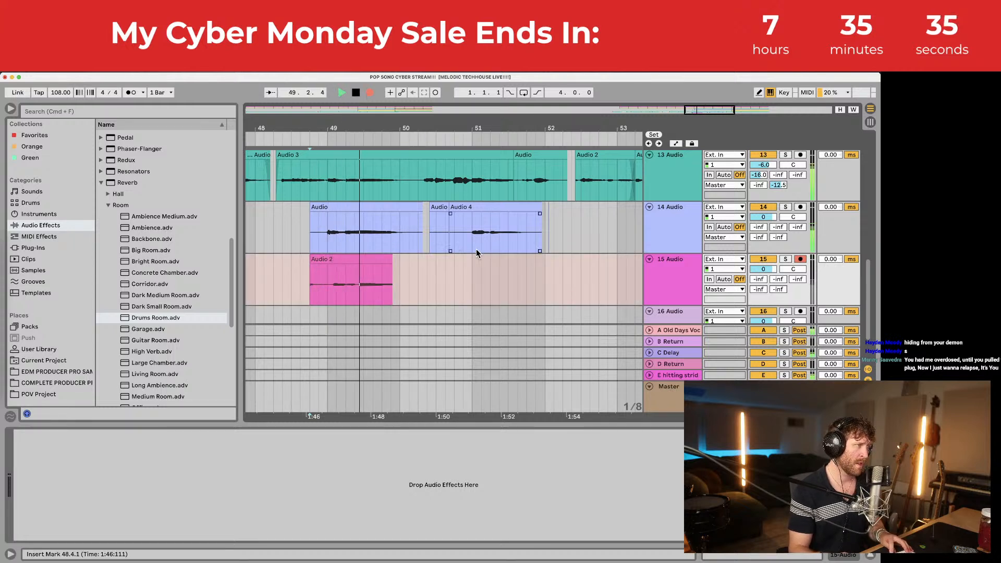
Step: Punch in a second harmony take on track 15 from near 50.2
{"action": "left_click", "coordinate": [472, 279]}
{"action": "key", "text": "space"}
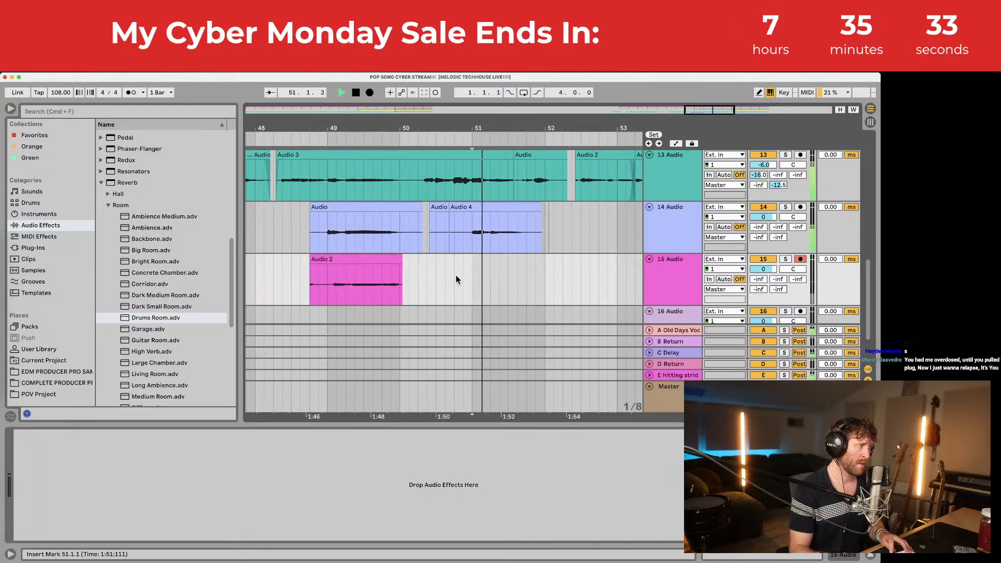
{"action": "left_click", "coordinate": [436, 140]}
{"action": "left_click", "coordinate": [369, 92]}
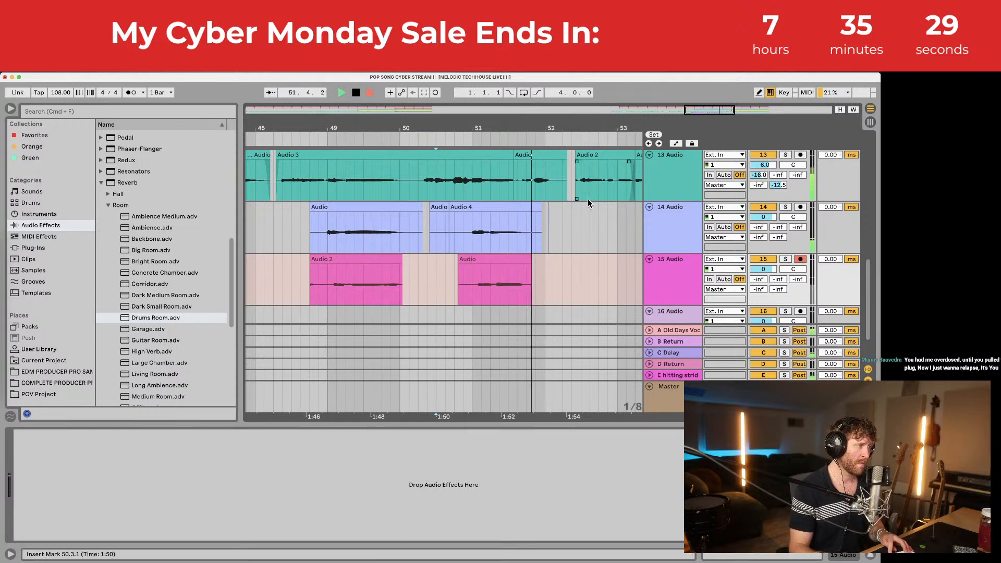
{"action": "key", "text": "space"}
Step: Move the new Audio clip and Audio 2 slightly earlier
{"action": "left_click", "coordinate": [488, 258]}
{"action": "left_click_drag", "start_coordinate": [484, 257], "coordinate": [478, 258]}
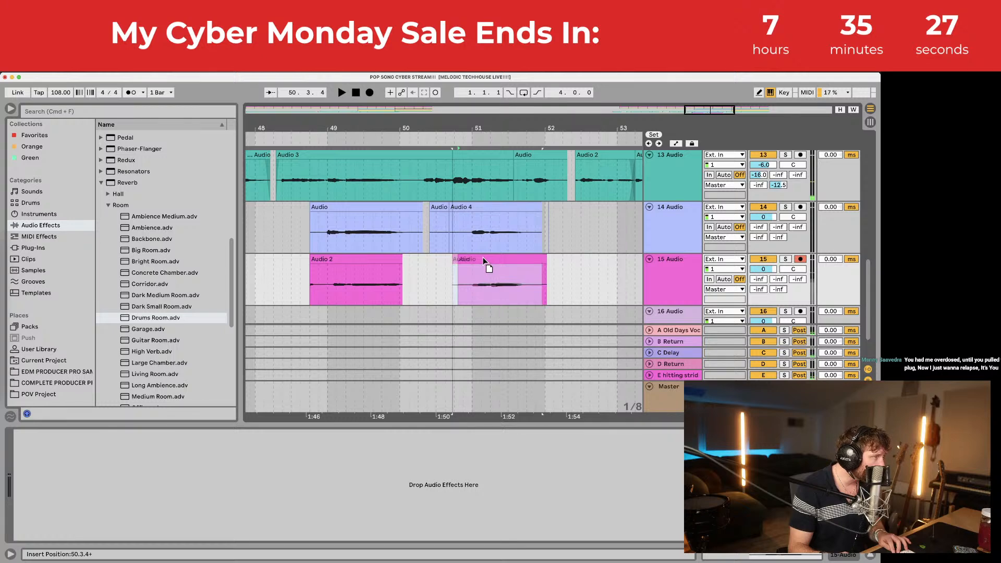
{"action": "left_click_drag", "start_coordinate": [364, 257], "coordinate": [352, 256]}
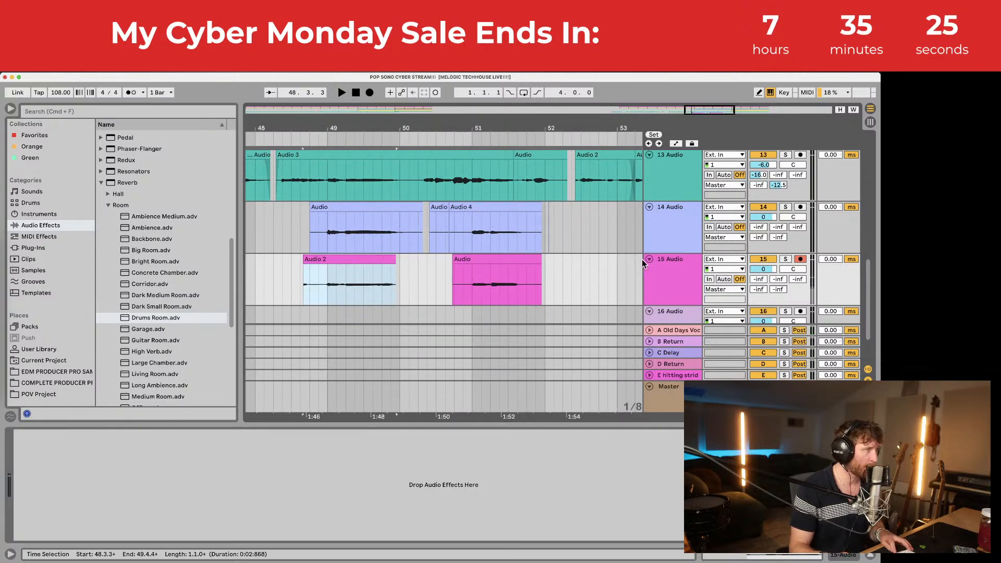
Step: Group tracks 14 and 15 into 14 Group
{"action": "left_click", "coordinate": [667, 269]}
{"action": "left_click", "coordinate": [693, 232], "text": "shift"}
{"action": "key", "text": "super+g"}
Step: Check the Waves Tune device on track 13 and insert a new audio track 17
{"action": "left_click", "coordinate": [674, 181]}
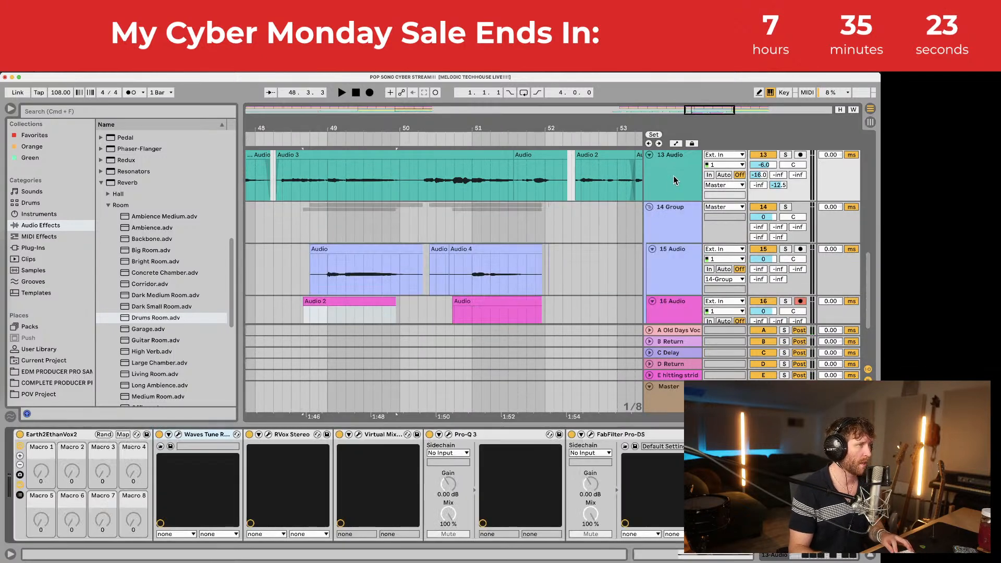
{"action": "double_click", "coordinate": [205, 433]}
{"action": "key", "text": "space"}
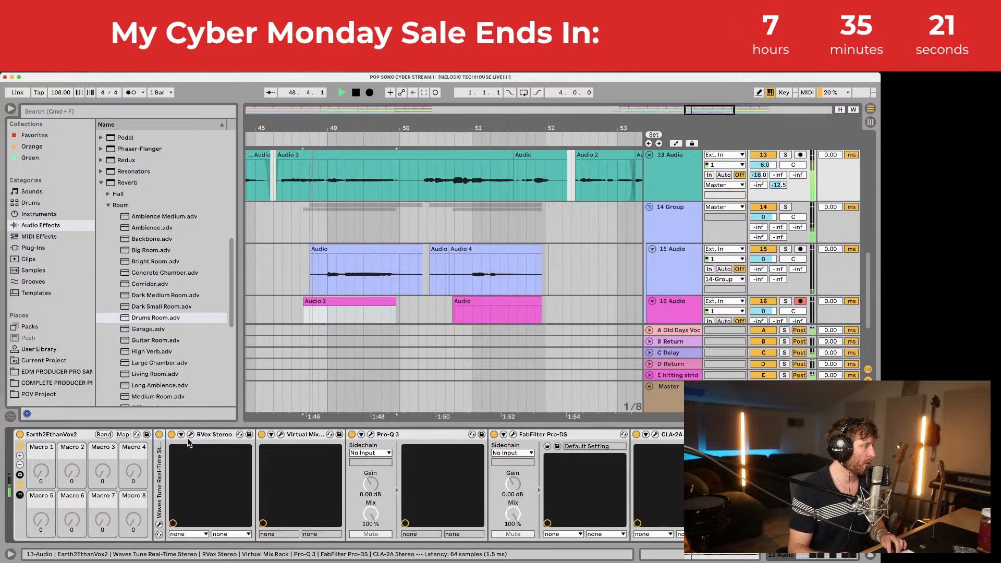
{"action": "double_click", "coordinate": [160, 464]}
{"action": "key", "text": "super+t"}
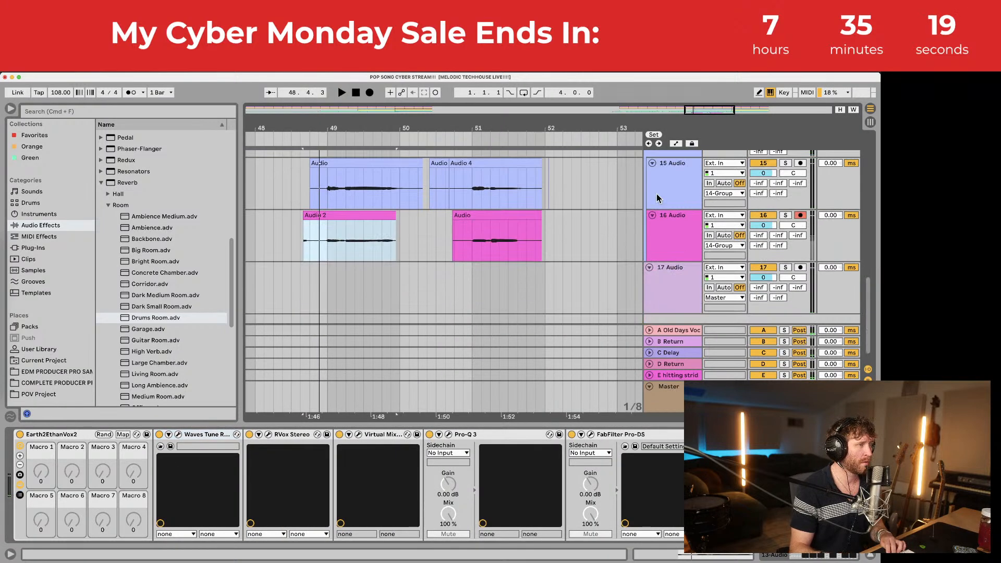
Step: Delete the unwanted clip beginnings on tracks 15 and 16 and add fade-ins
{"action": "left_click", "coordinate": [693, 226]}
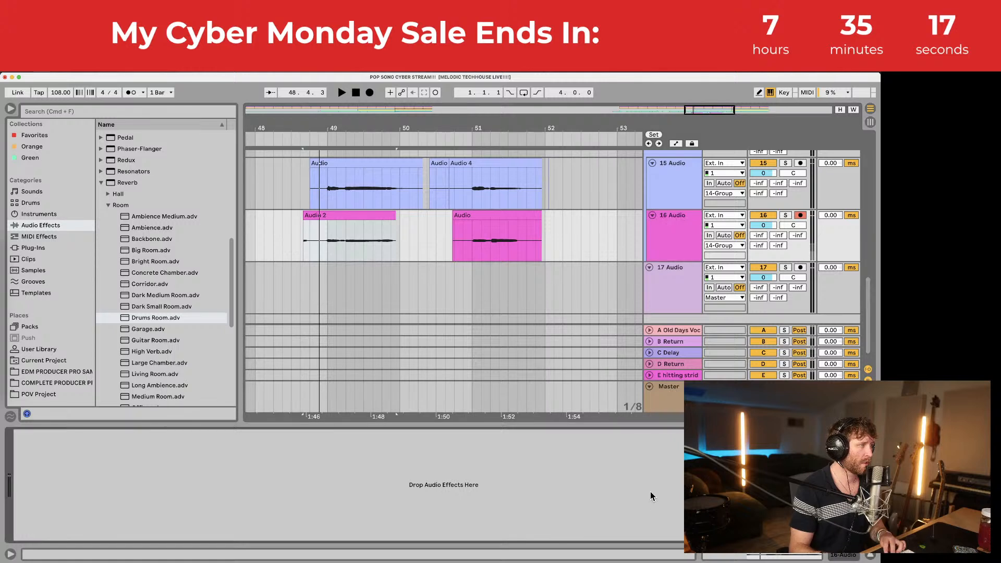
{"action": "left_click_drag", "start_coordinate": [291, 177], "coordinate": [320, 234]}
{"action": "key", "text": "Delete"}
{"action": "left_click_drag", "start_coordinate": [330, 186], "coordinate": [315, 223]}
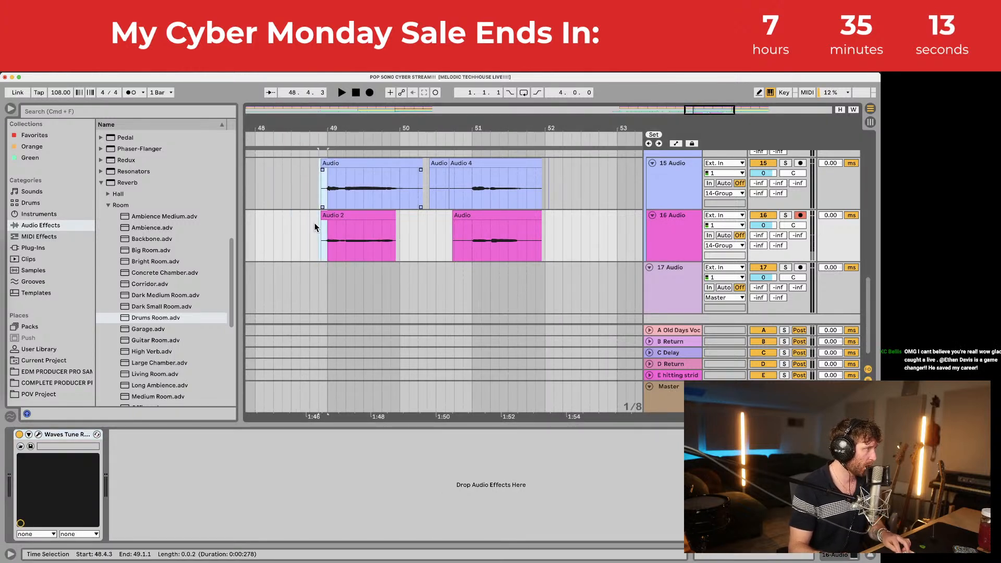
{"action": "key", "text": "alt+super+f"}
Step: Delete 50.1.1–50.4.3 on both tracks and fade in the right-hand clips
{"action": "left_click_drag", "start_coordinate": [404, 194], "coordinate": [464, 250]}
{"action": "key", "text": "Delete"}
{"action": "left_click_drag", "start_coordinate": [396, 192], "coordinate": [407, 226]}
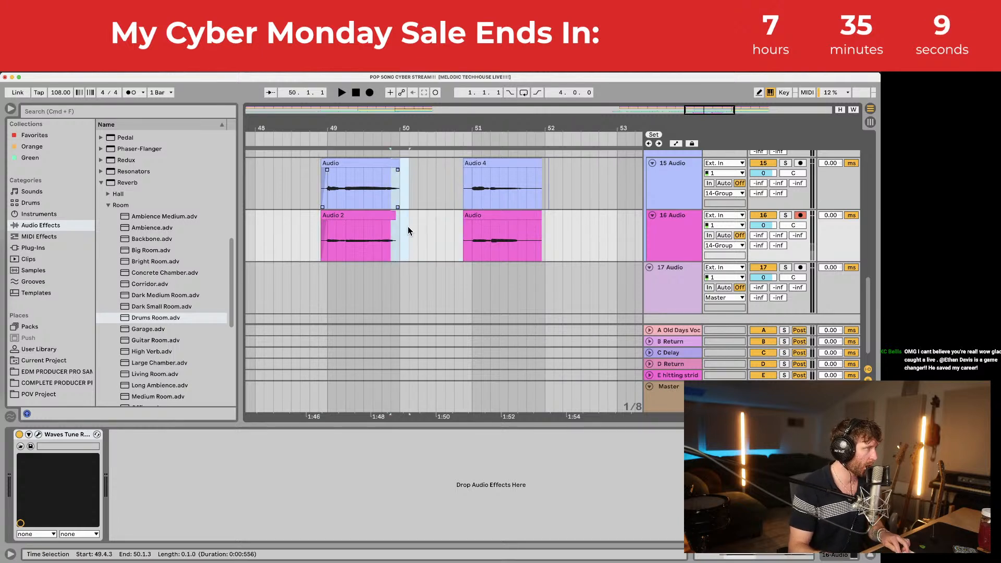
{"action": "left_click_drag", "start_coordinate": [471, 194], "coordinate": [449, 229]}
{"action": "key", "text": "alt+super+f"}
Step: Add fade-outs at the right-hand clips' ends, then select 14 Group
{"action": "left_click_drag", "start_coordinate": [530, 189], "coordinate": [527, 240]}
{"action": "scroll", "coordinate": [552, 224], "scroll_direction": "up", "scroll_amount": 1}
{"action": "key", "text": "alt+super+f"}
{"action": "scroll", "coordinate": [593, 194], "scroll_direction": "up", "scroll_amount": 1}
{"action": "left_click", "coordinate": [667, 178]}
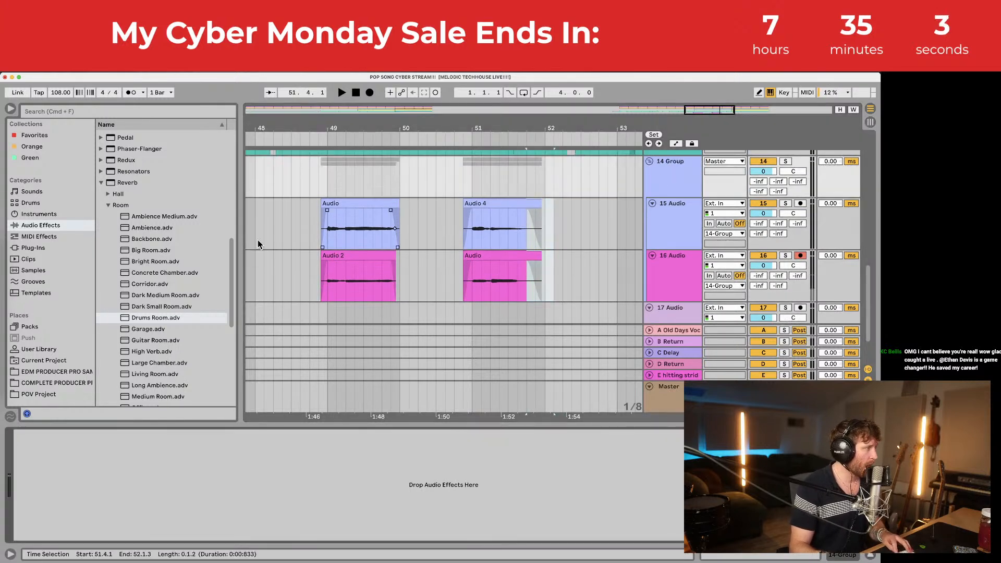
{"action": "left_click", "coordinate": [54, 226]}
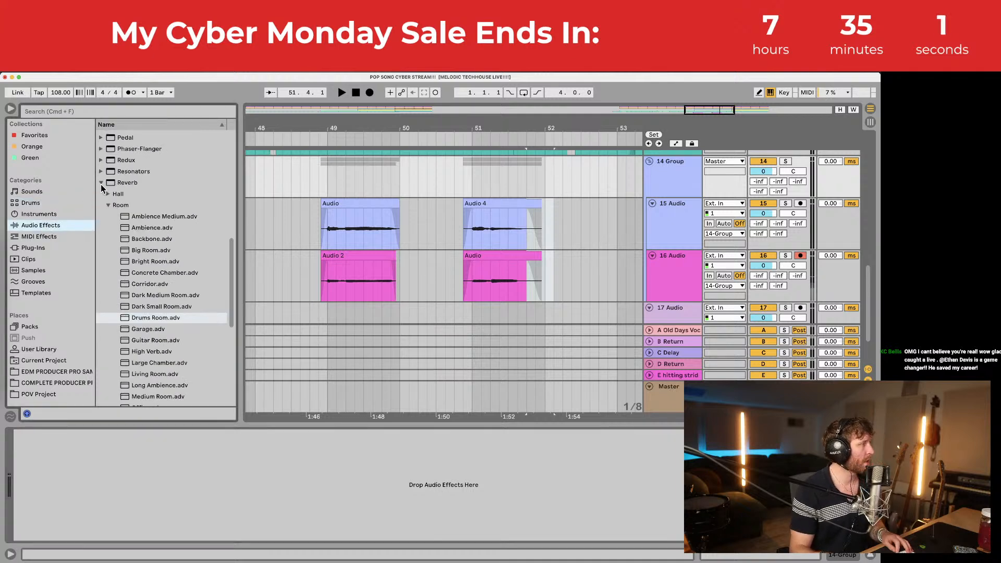
Step: Load the ECD HARMONY SPREAD rack from the Audio Effect Rack folder onto 14 Group
{"action": "left_click", "coordinate": [102, 182]}
{"action": "scroll", "coordinate": [104, 181], "scroll_direction": "up", "scroll_amount": 10}
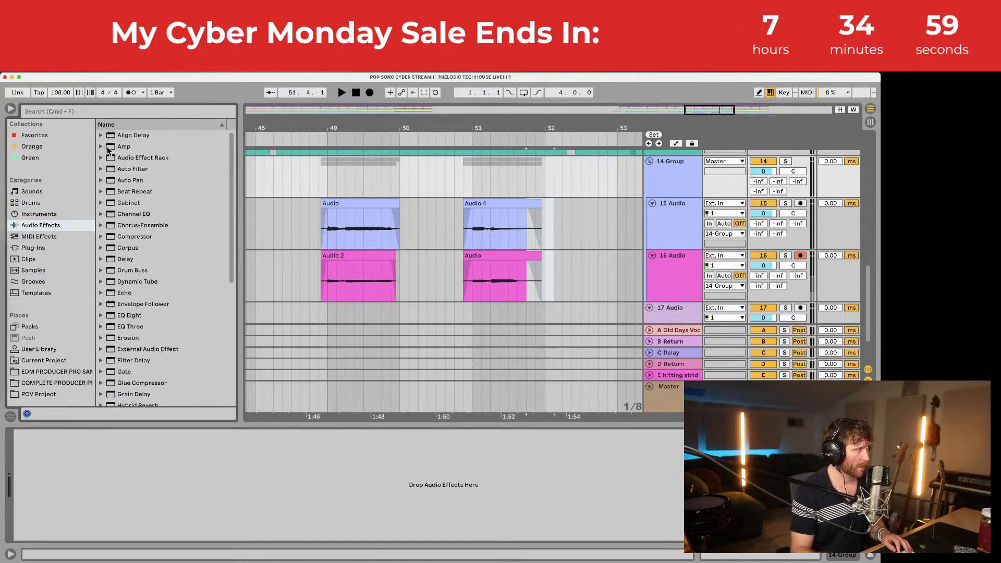
{"action": "left_click", "coordinate": [102, 158]}
{"action": "left_click_drag", "start_coordinate": [230, 158], "coordinate": [211, 219]}
{"action": "left_click_drag", "start_coordinate": [163, 251], "coordinate": [240, 226]}
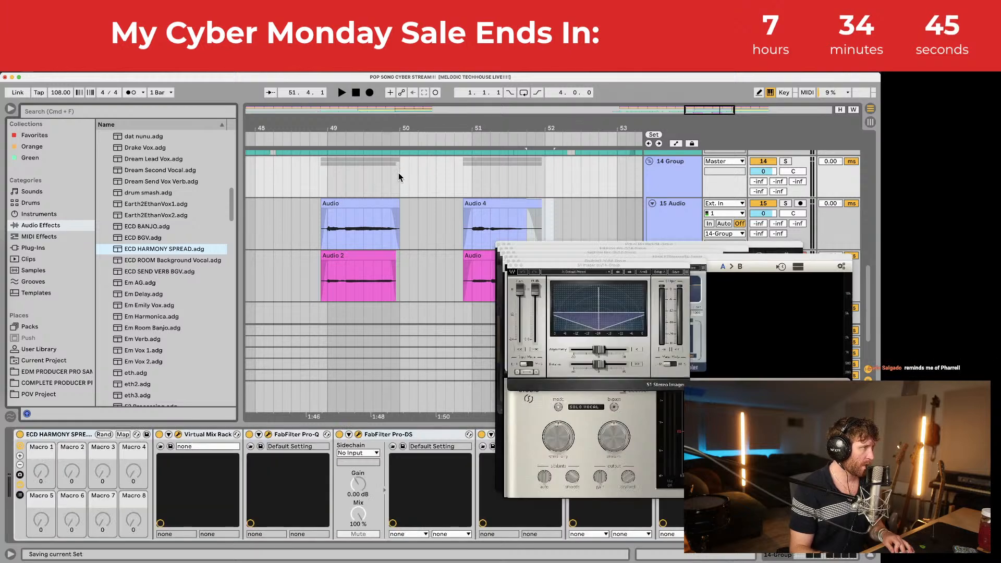
Step: Set the start at 48.4.3 and close the S1 Imager, Doubler2, E2Deesser, Pro-DS and Pro-Q windows
{"action": "left_click", "coordinate": [317, 183]}
{"action": "left_click", "coordinate": [510, 266]}
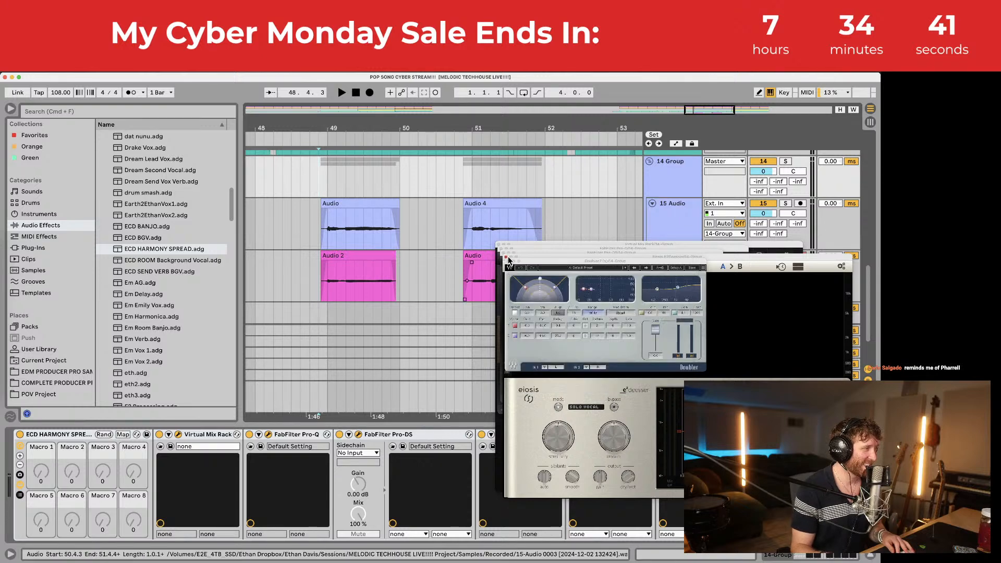
{"action": "left_click", "coordinate": [507, 261]}
{"action": "left_click", "coordinate": [506, 257]}
{"action": "left_click", "coordinate": [503, 253]}
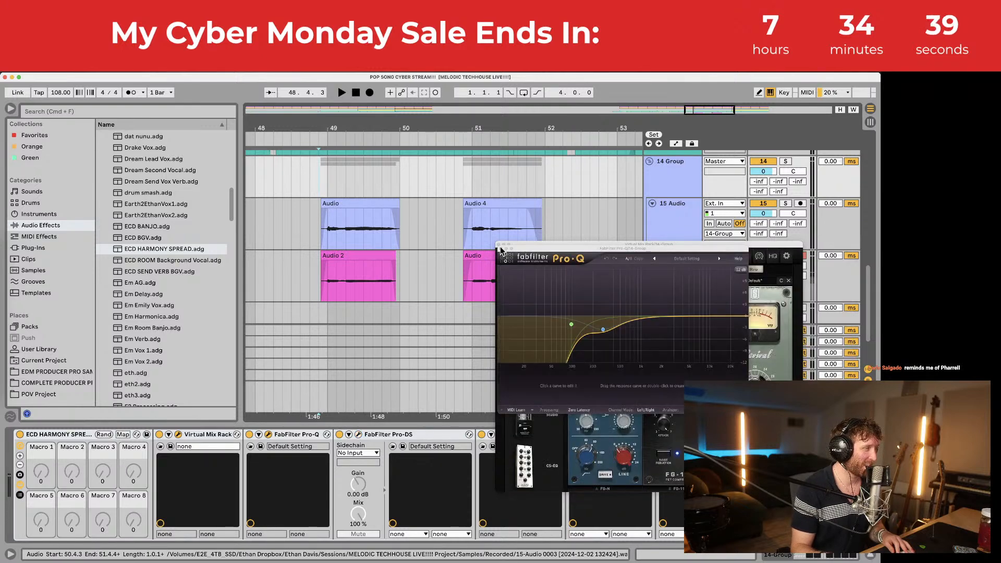
{"action": "left_click", "coordinate": [499, 244]}
{"action": "left_click", "coordinate": [500, 249]}
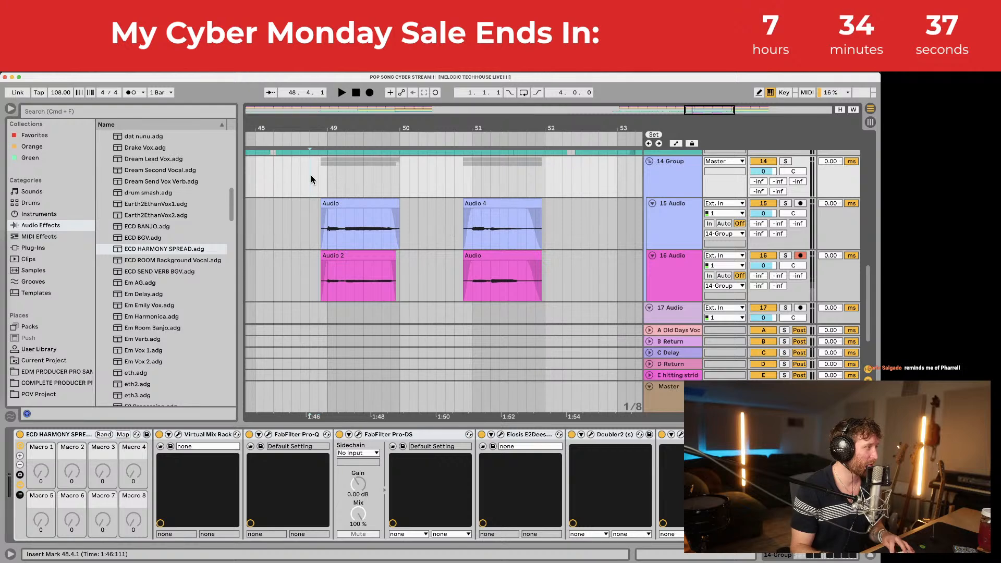
Step: Audition the harmonies and raise 14 Group's Send A to -8.4 dB
{"action": "key", "text": "space"}
{"action": "scroll", "coordinate": [595, 238], "scroll_direction": "up", "scroll_amount": 2}
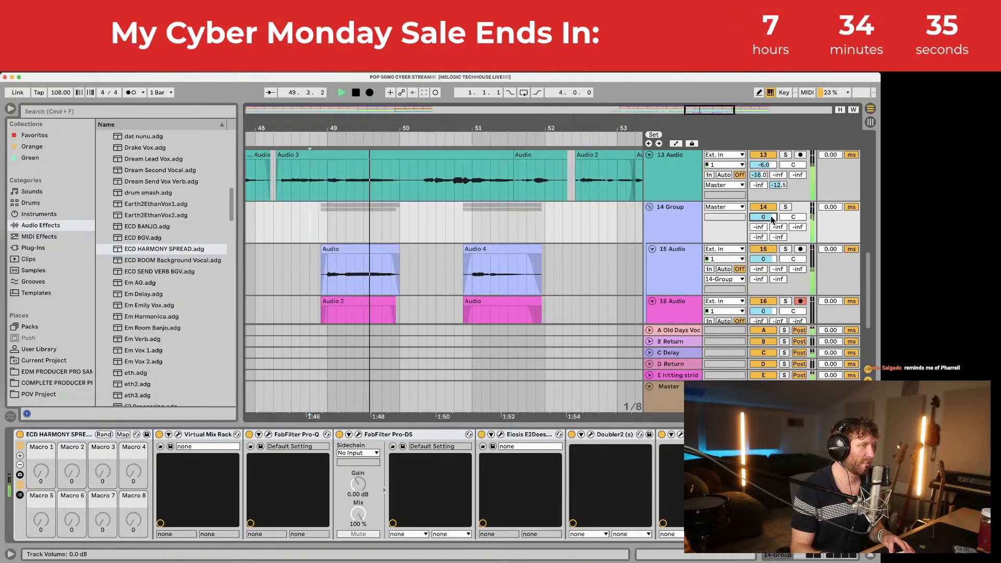
{"action": "key", "text": "space"}
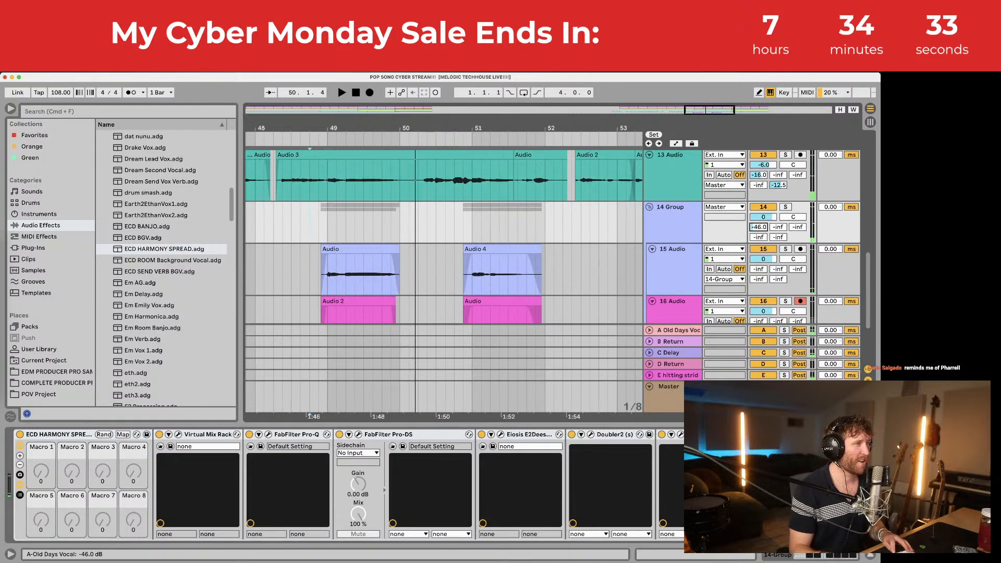
{"action": "key", "text": "space"}
{"action": "mouse_move", "coordinate": [758, 226]}
{"action": "left_mouse_down"}
{"action": "mouse_move", "coordinate": [758, 208]}
{"action": "mouse_move", "coordinate": [758, 233]}
{"action": "mouse_move", "coordinate": [763, 217]}
{"action": "left_mouse_up"}
{"action": "key", "text": "space"}
{"action": "key", "text": "space"}
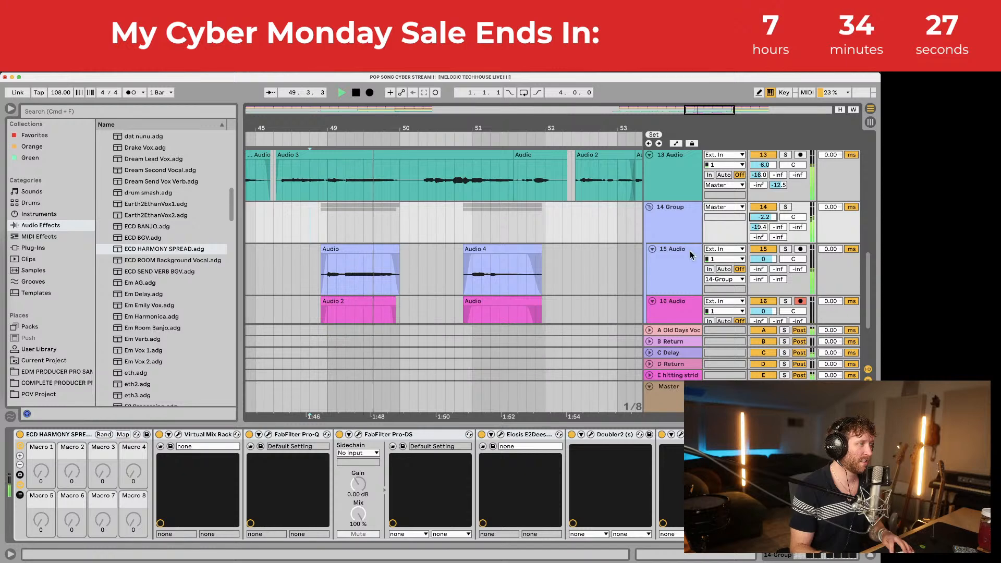
Step: Audition the harmony section from bar 49, then from bar 45 with a wider view
{"action": "scroll", "coordinate": [435, 284], "scroll_direction": "down", "scroll_amount": 3}
{"action": "scroll", "coordinate": [765, 244], "scroll_direction": "up", "scroll_amount": 4}
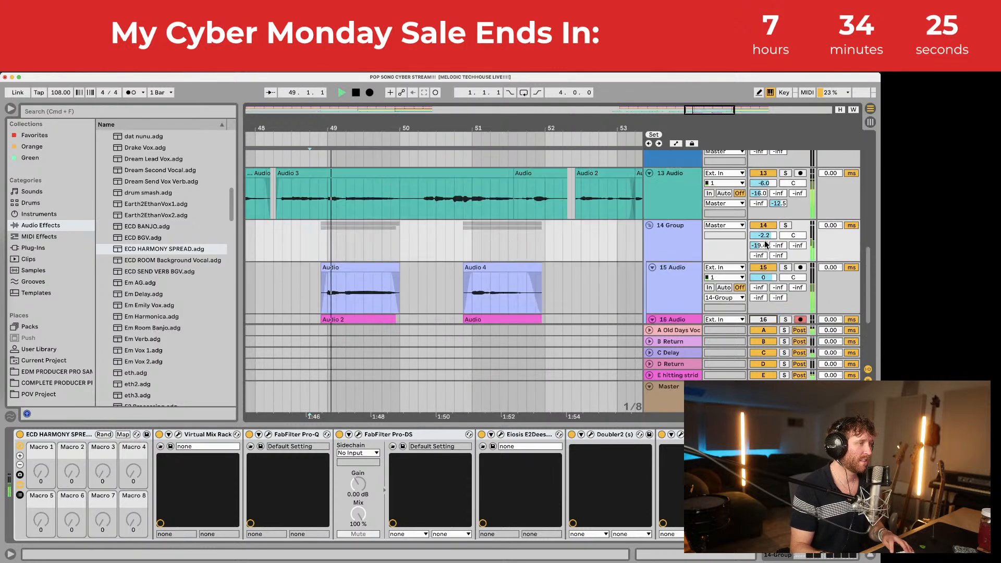
{"action": "scroll", "coordinate": [766, 244], "scroll_direction": "up", "scroll_amount": 1}
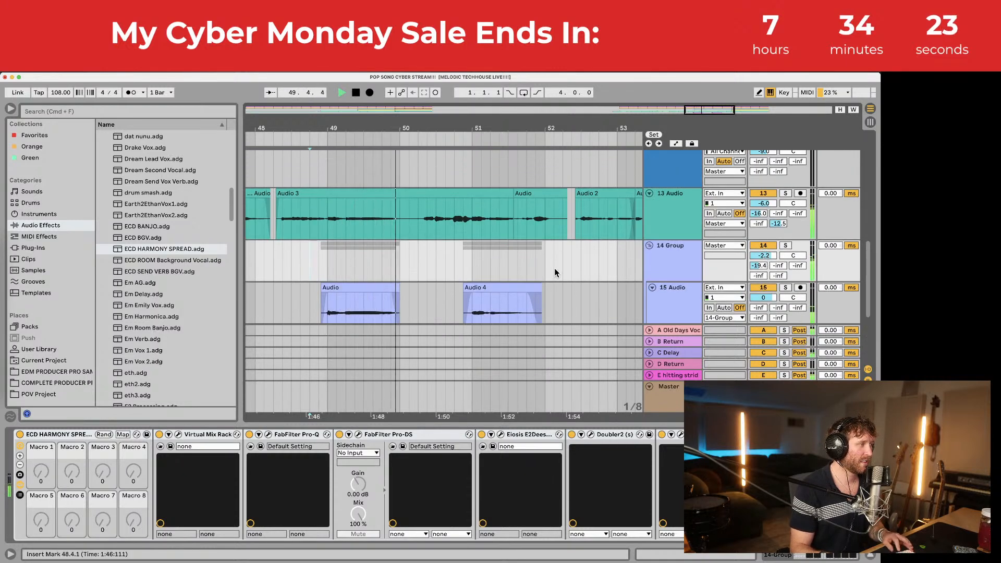
{"action": "left_click", "coordinate": [324, 213]}
{"action": "scroll", "coordinate": [481, 258], "scroll_direction": "down", "scroll_amount": 2}
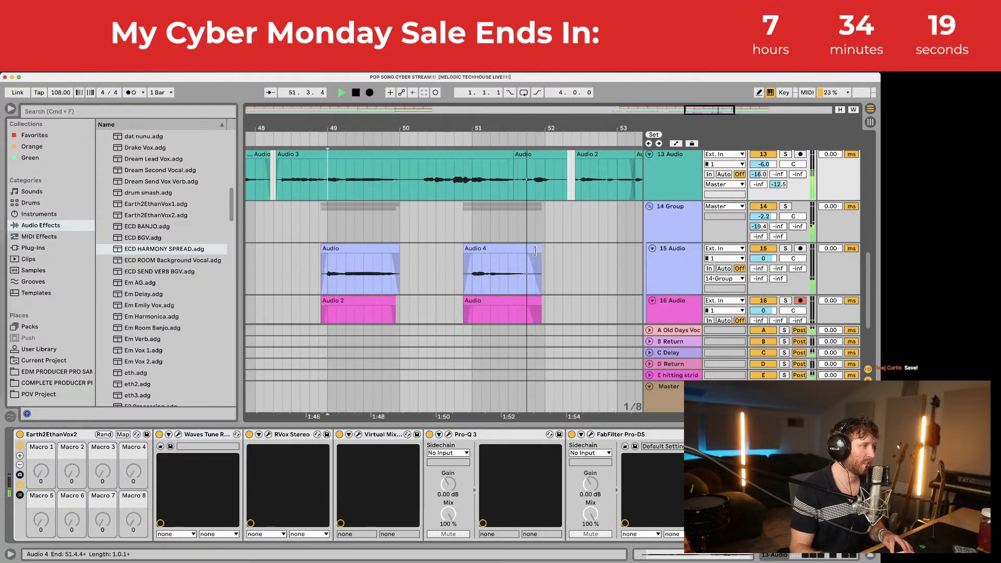
{"action": "key", "text": "space"}
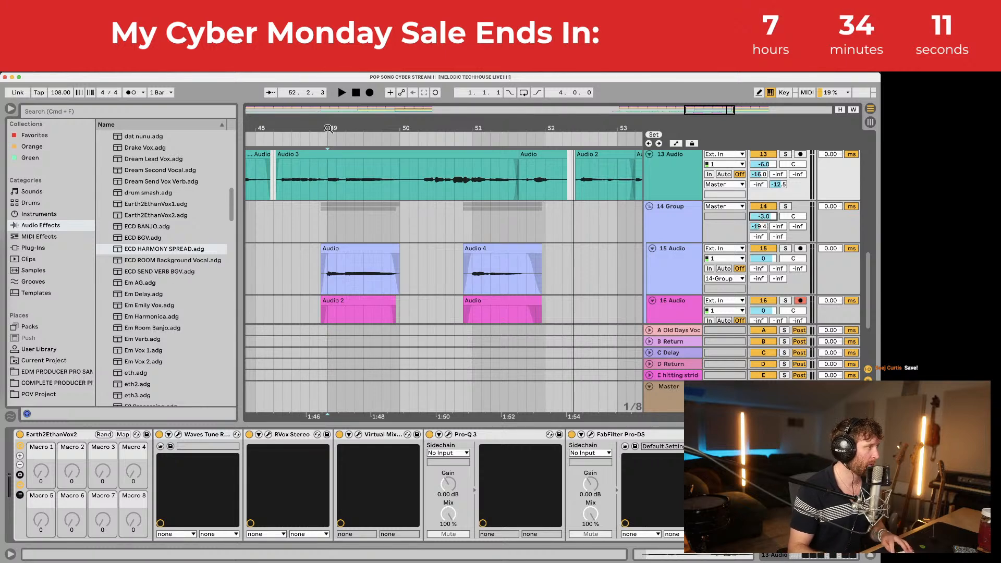
{"action": "mouse_move", "coordinate": [328, 128]}
{"action": "left_mouse_down"}
{"action": "mouse_move", "coordinate": [371, 102]}
{"action": "mouse_move", "coordinate": [474, 94]}
{"action": "left_mouse_up"}
{"action": "left_click", "coordinate": [424, 213]}
{"action": "key", "text": "space"}
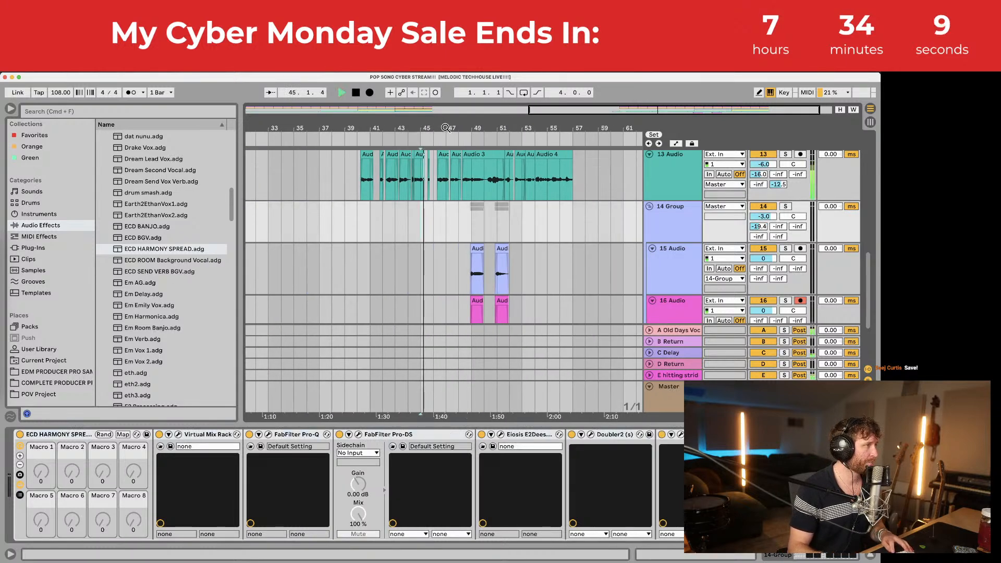
Step: Zoom in on the harmony clips, audition from 46.3.1 and bar 48, then begin recording a new take
{"action": "left_click_drag", "start_coordinate": [445, 128], "coordinate": [436, 157]}
{"action": "left_click", "coordinate": [423, 212]}
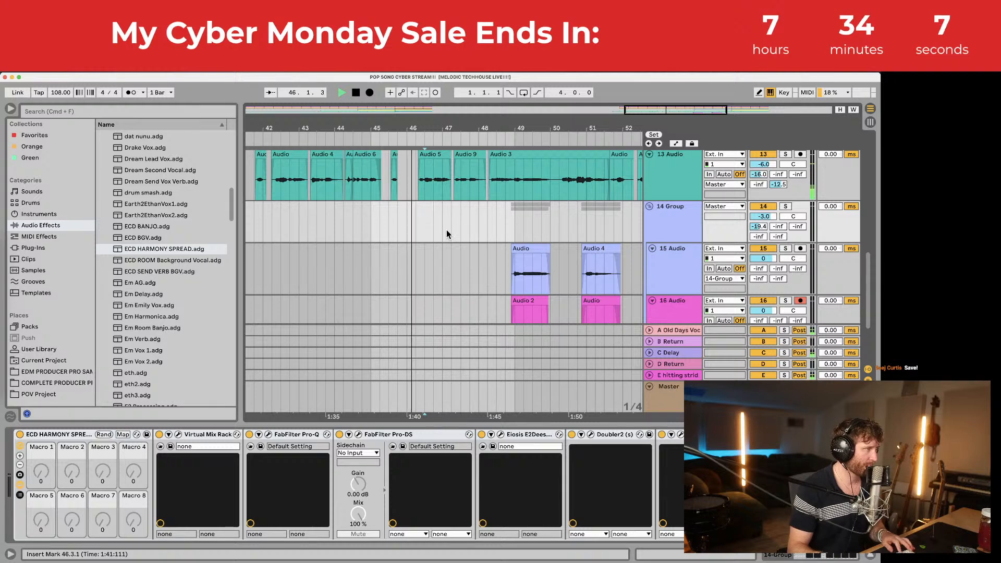
{"action": "scroll", "coordinate": [446, 231], "scroll_direction": "right", "scroll_amount": 4}
{"action": "scroll", "coordinate": [430, 263], "scroll_direction": "up", "scroll_amount": 1}
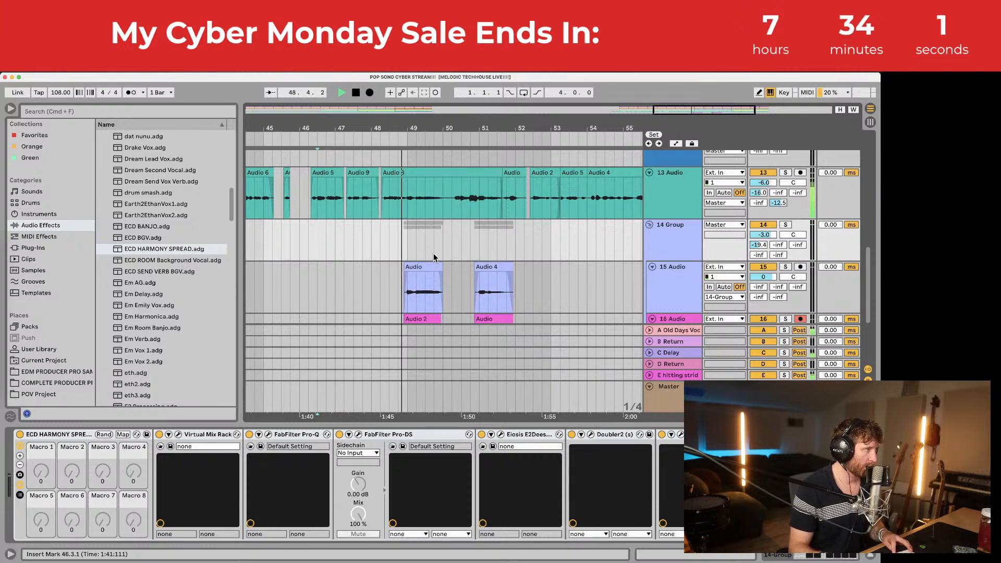
{"action": "left_click_drag", "start_coordinate": [397, 135], "coordinate": [354, 186]}
{"action": "left_click", "coordinate": [345, 194]}
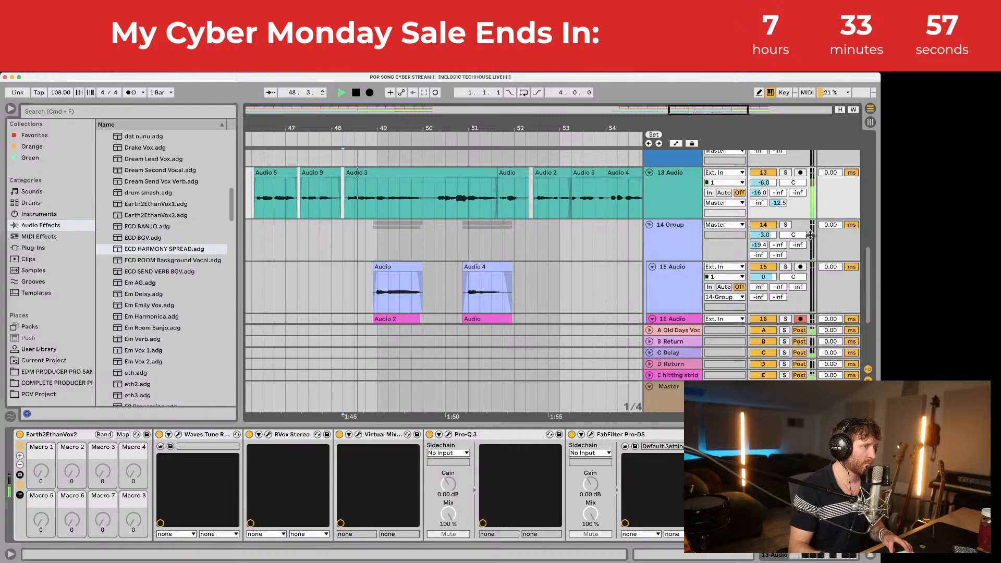
{"action": "key", "text": "space"}
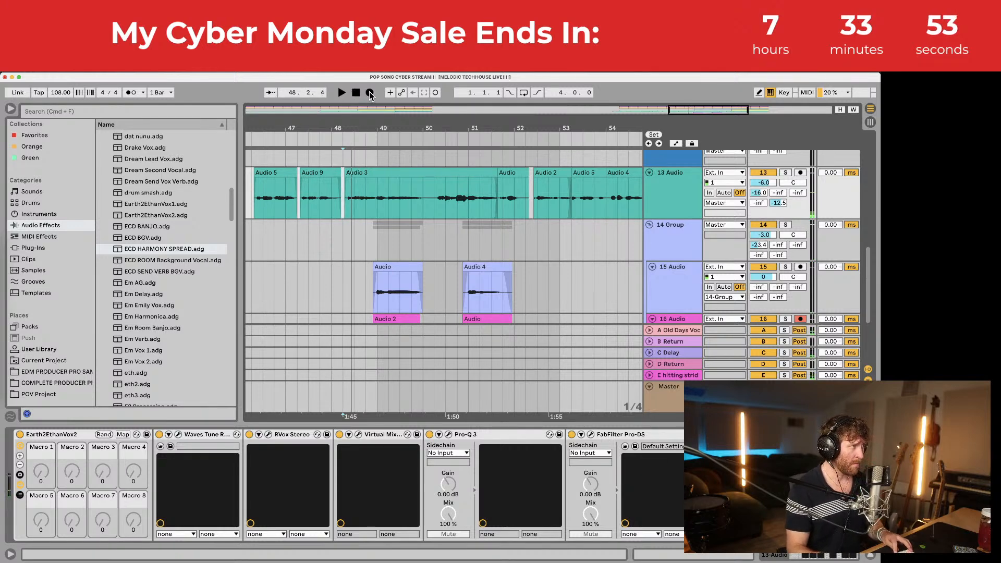
{"action": "left_click", "coordinate": [370, 93]}
Step: Record a take on track 16, then delete and restore its 48.2.1–50.2.1 section
{"action": "scroll", "coordinate": [397, 257], "scroll_direction": "down", "scroll_amount": 3}
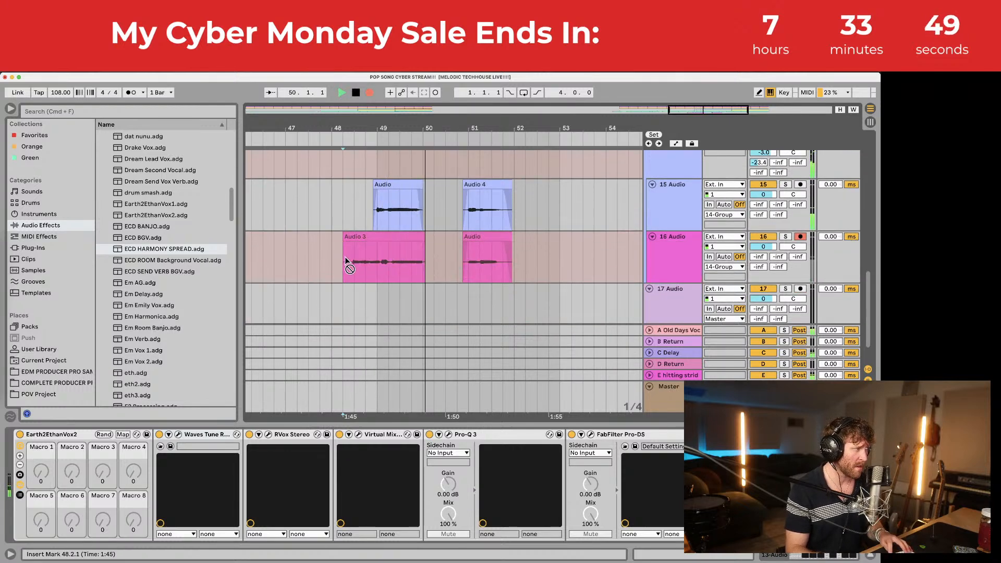
{"action": "key", "text": "space"}
{"action": "left_click_drag", "start_coordinate": [342, 256], "coordinate": [439, 258]}
{"action": "key", "text": "Delete"}
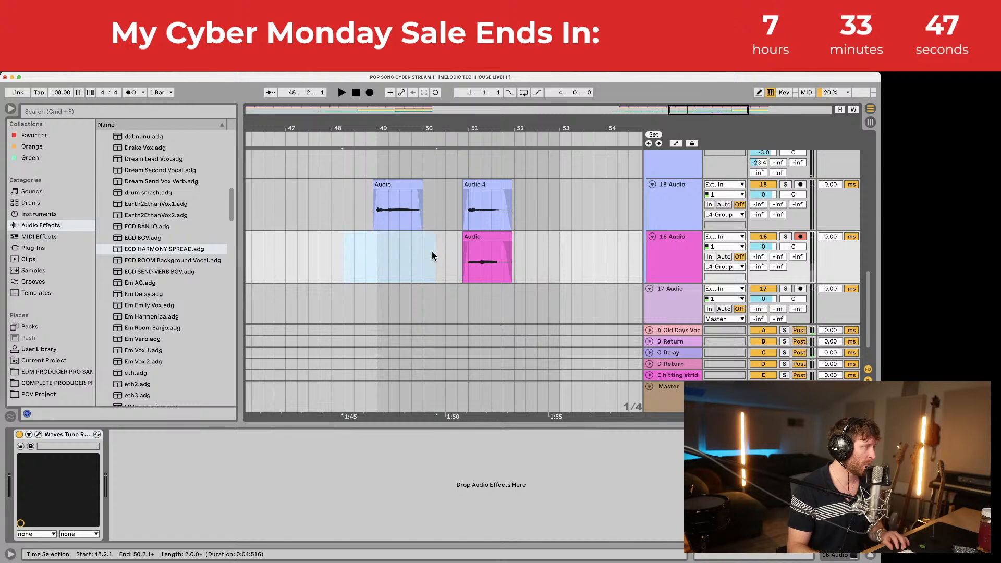
{"action": "key", "text": "super+z"}
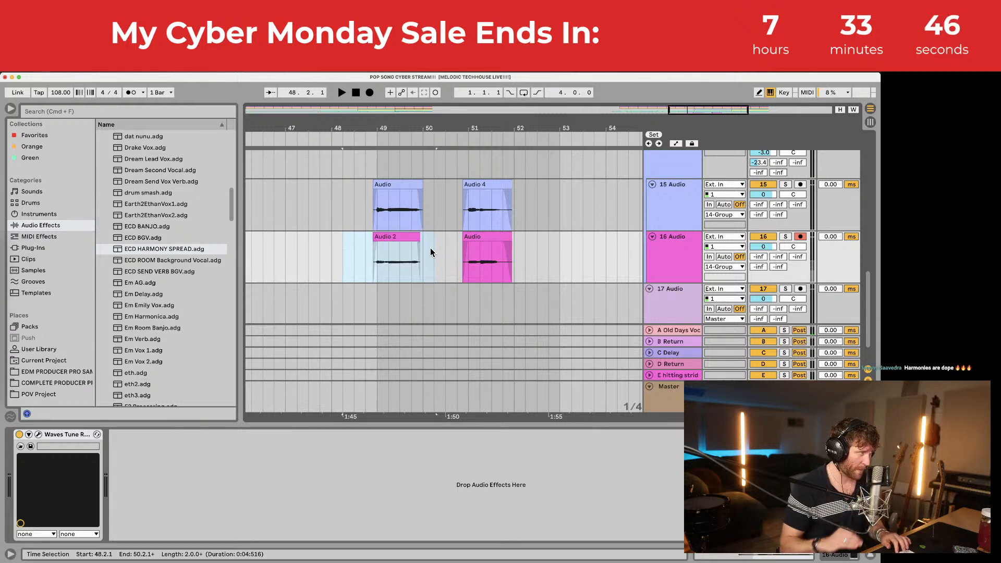
Step: Paste Audio 3 at 48.2.1 on track 13, nudge and audition it, then undo the paste
{"action": "scroll", "coordinate": [443, 190], "scroll_direction": "up", "scroll_amount": 3}
{"action": "left_click", "coordinate": [340, 221]}
{"action": "key", "text": "super+v"}
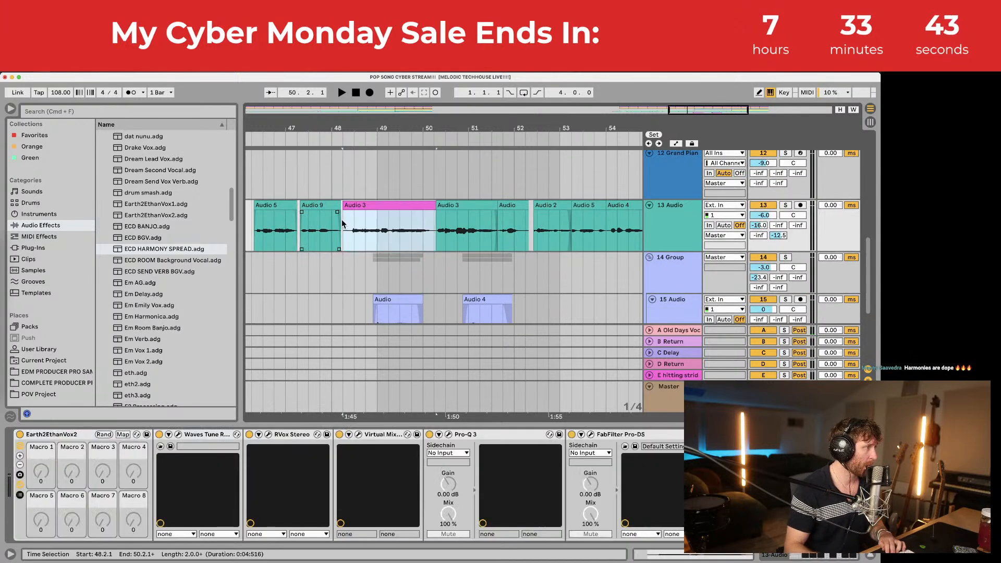
{"action": "left_click_drag", "start_coordinate": [344, 130], "coordinate": [344, 162]}
{"action": "left_click_drag", "start_coordinate": [376, 205], "coordinate": [348, 205]}
{"action": "key", "text": "space"}
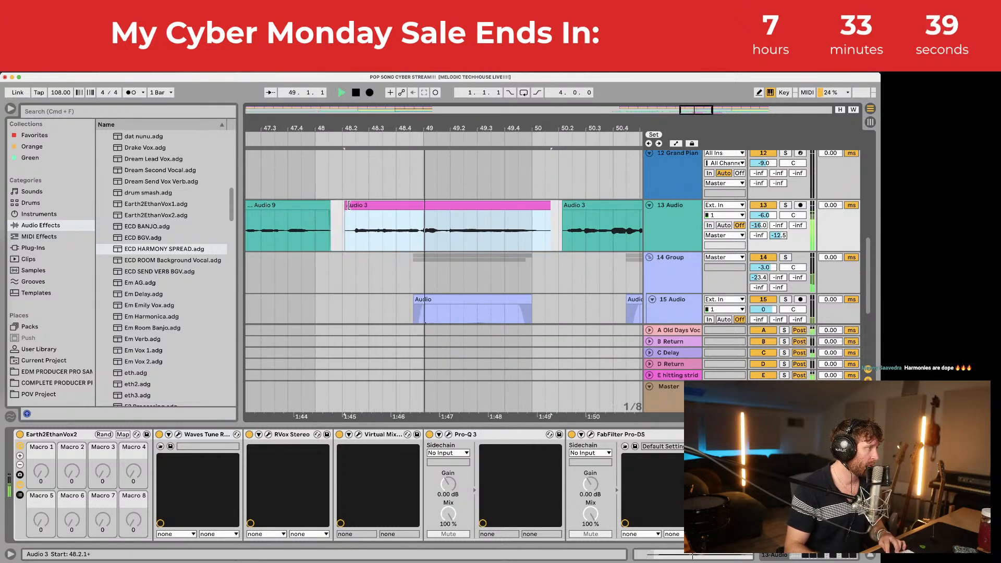
{"action": "key", "text": "super+z"}
{"action": "key", "text": "super+z"}
{"action": "key", "text": "super+z"}
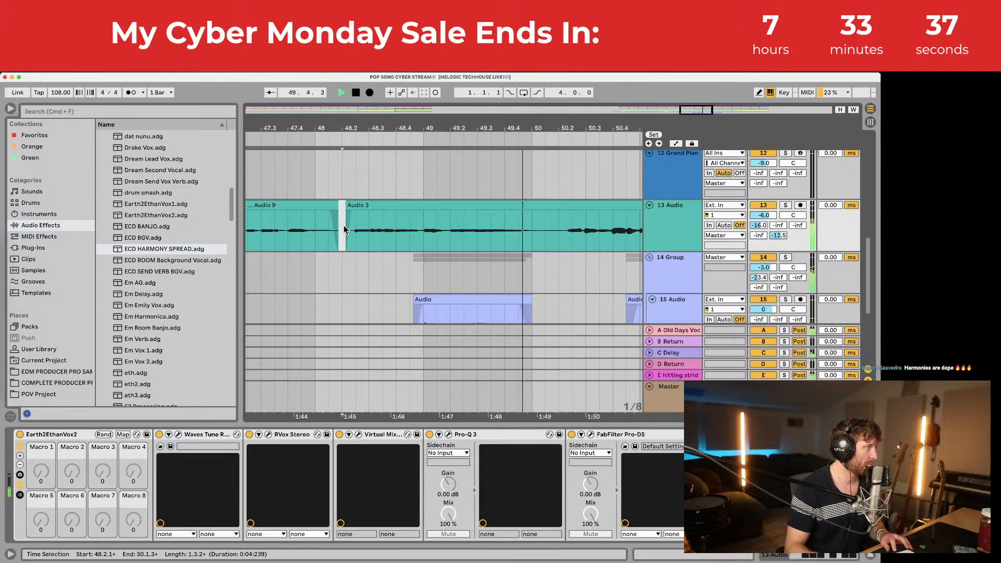
Step: Play from 48.2.1, collapse the device view and bring tracks 6–12 into view
{"action": "left_click", "coordinate": [343, 226]}
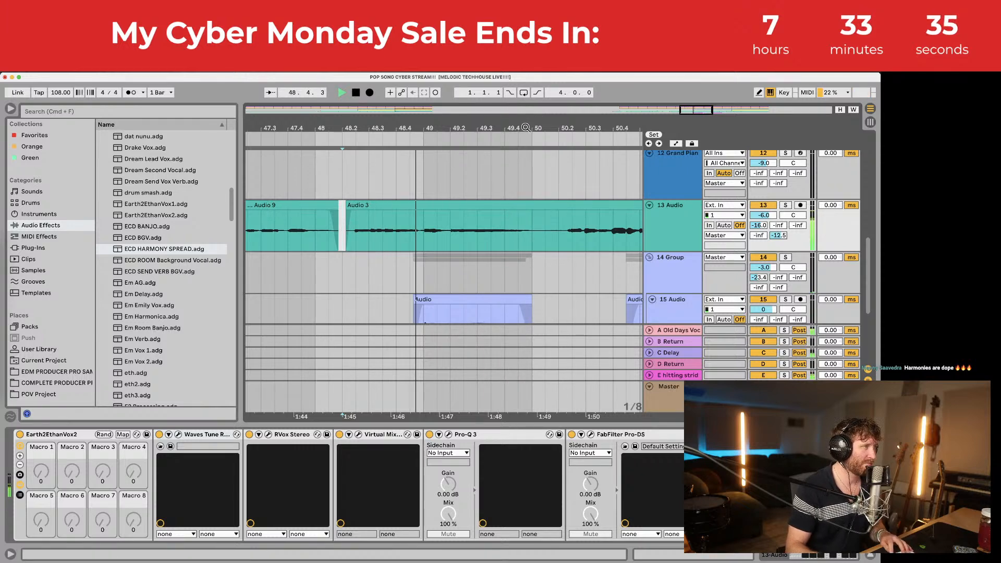
{"action": "left_click_drag", "start_coordinate": [526, 128], "coordinate": [464, 86]}
{"action": "scroll", "coordinate": [510, 230], "scroll_direction": "down", "scroll_amount": 3}
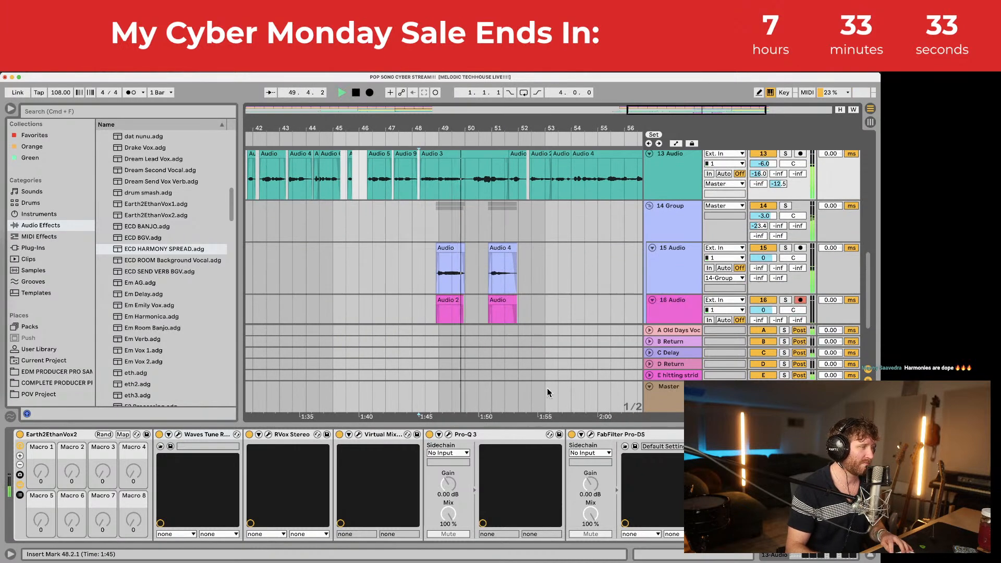
{"action": "left_click_drag", "start_coordinate": [526, 426], "coordinate": [525, 469]}
{"action": "scroll", "coordinate": [529, 375], "scroll_direction": "up", "scroll_amount": 8}
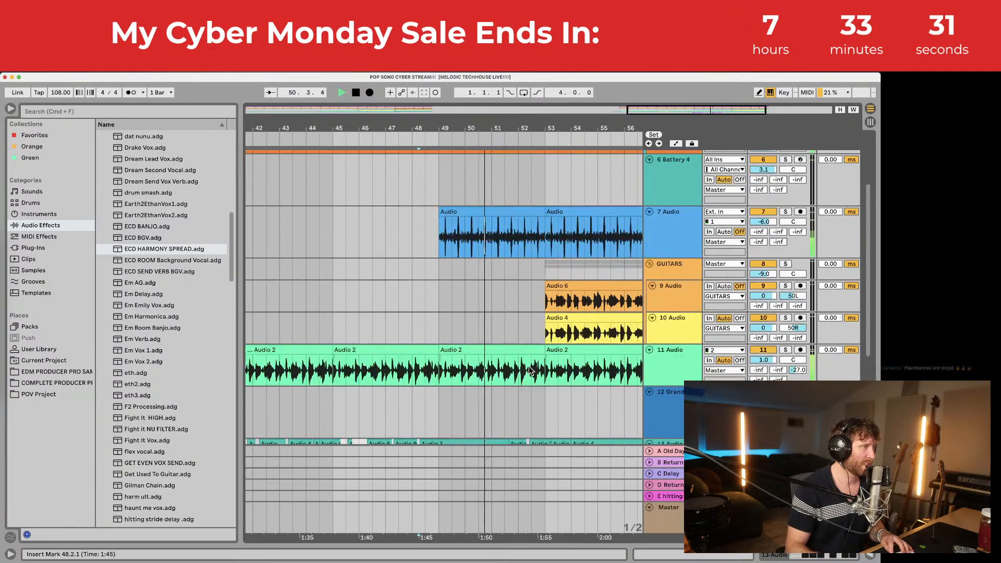
{"action": "key", "text": "space"}
Step: Copy the guitar clips at bars 53–57 and paste them at bar 49
{"action": "scroll", "coordinate": [546, 267], "scroll_direction": "right", "scroll_amount": 3}
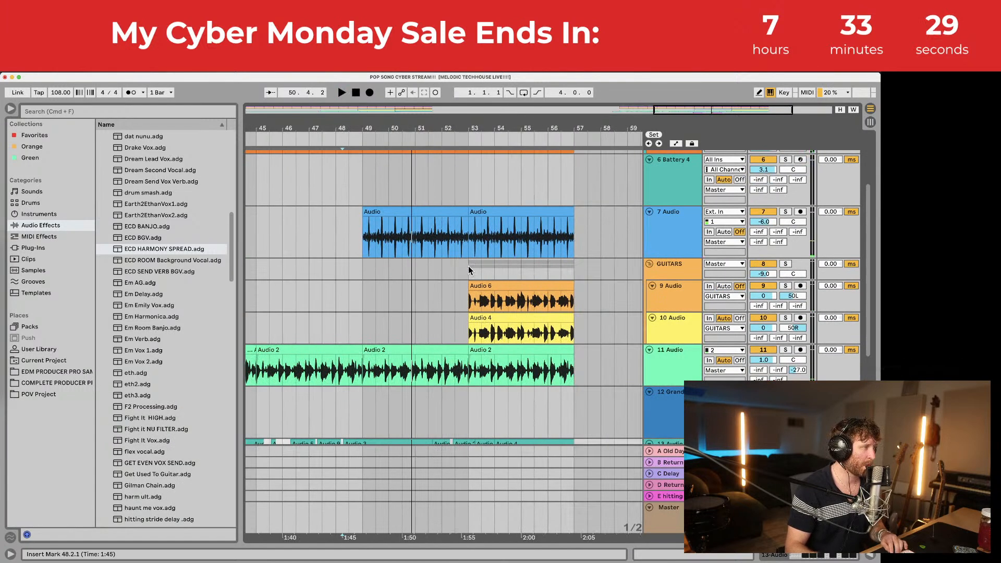
{"action": "left_click_drag", "start_coordinate": [469, 266], "coordinate": [574, 273]}
{"action": "key", "text": "super+c"}
{"action": "left_click", "coordinate": [362, 268]}
{"action": "key", "text": "super+v"}
{"action": "key", "text": "space"}
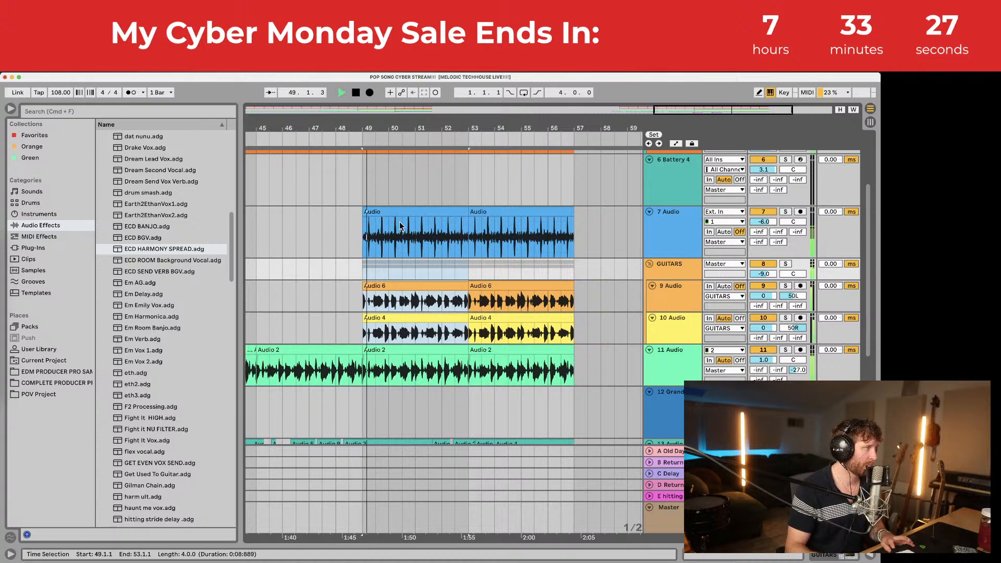
{"action": "left_click_drag", "start_coordinate": [415, 119], "coordinate": [437, 390]}
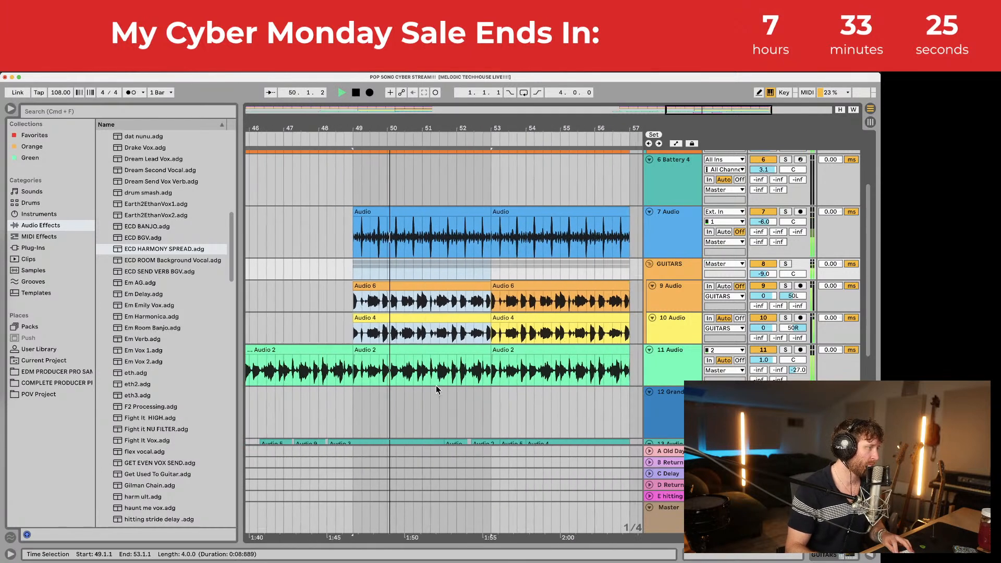
Step: Set 14 Group to -6.0 dB, solo it, and turn its send E to -3.7
{"action": "scroll", "coordinate": [435, 413], "scroll_direction": "down", "scroll_amount": 10}
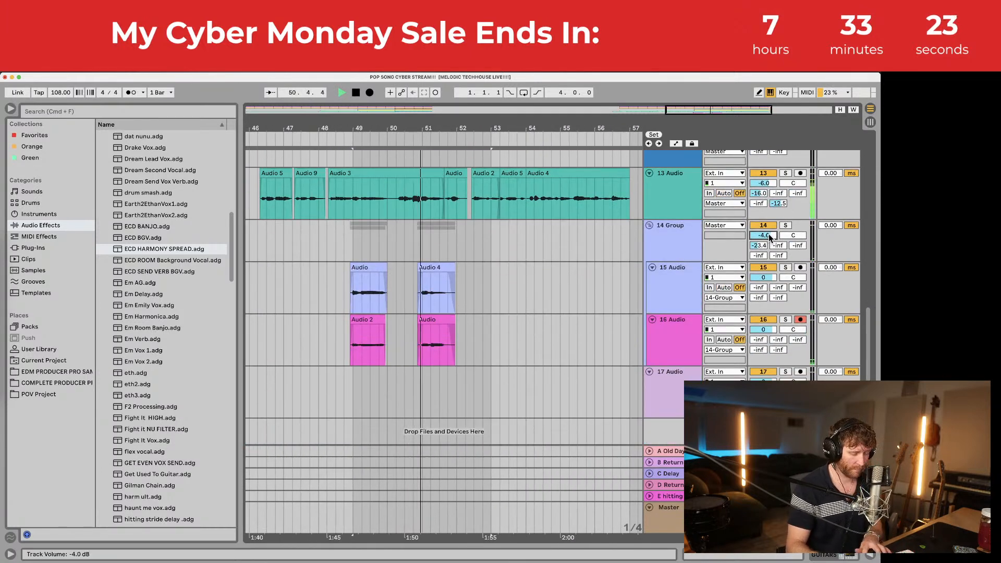
{"action": "left_click_drag", "start_coordinate": [768, 234], "coordinate": [771, 243]}
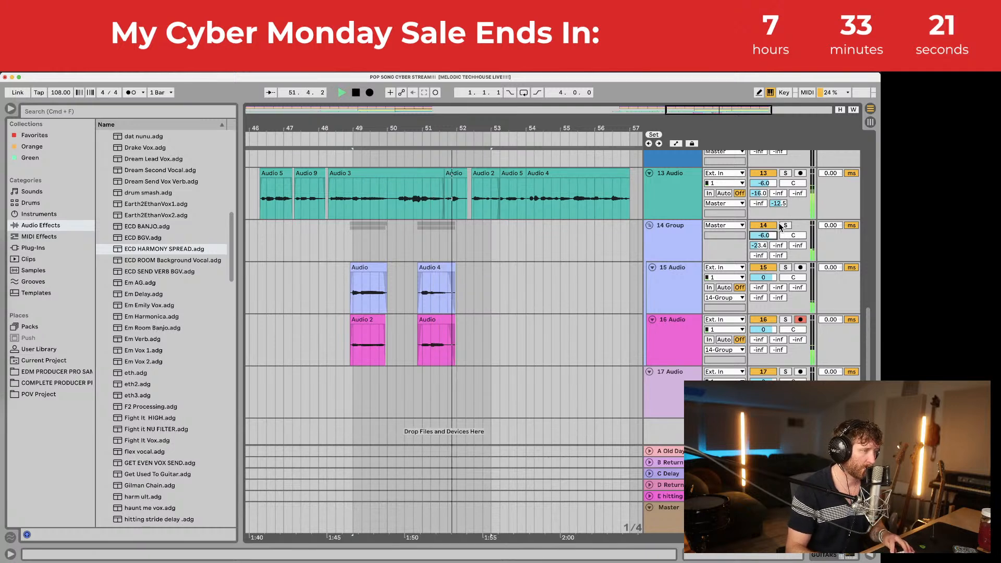
{"action": "left_click", "coordinate": [785, 225]}
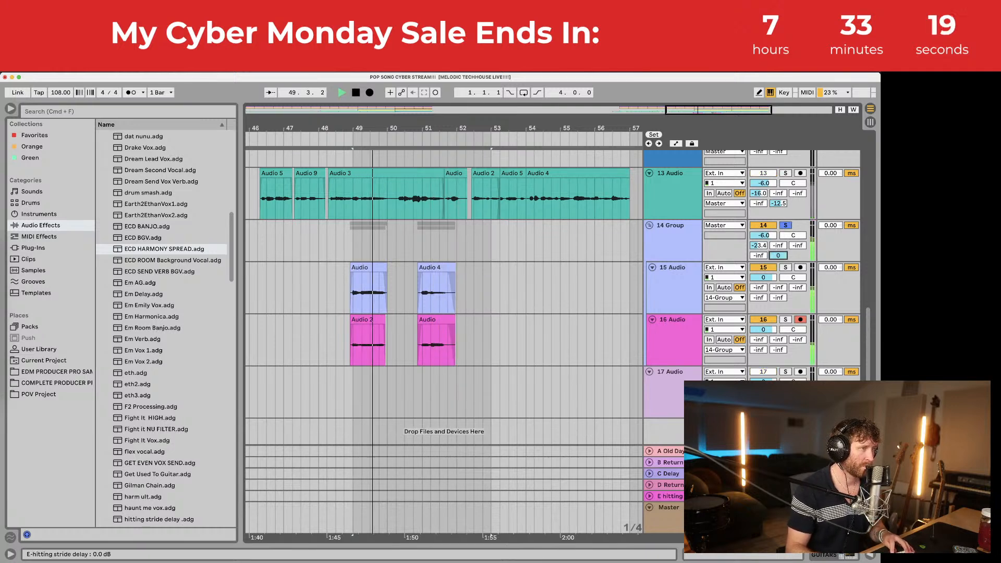
{"action": "left_click_drag", "start_coordinate": [777, 255], "coordinate": [777, 265]}
{"action": "key", "text": "space"}
Step: Solo the lead vocal with the harmonies, audition from bar 49, and open the Audio 2 clip
{"action": "left_click", "coordinate": [355, 239]}
{"action": "key", "text": "space"}
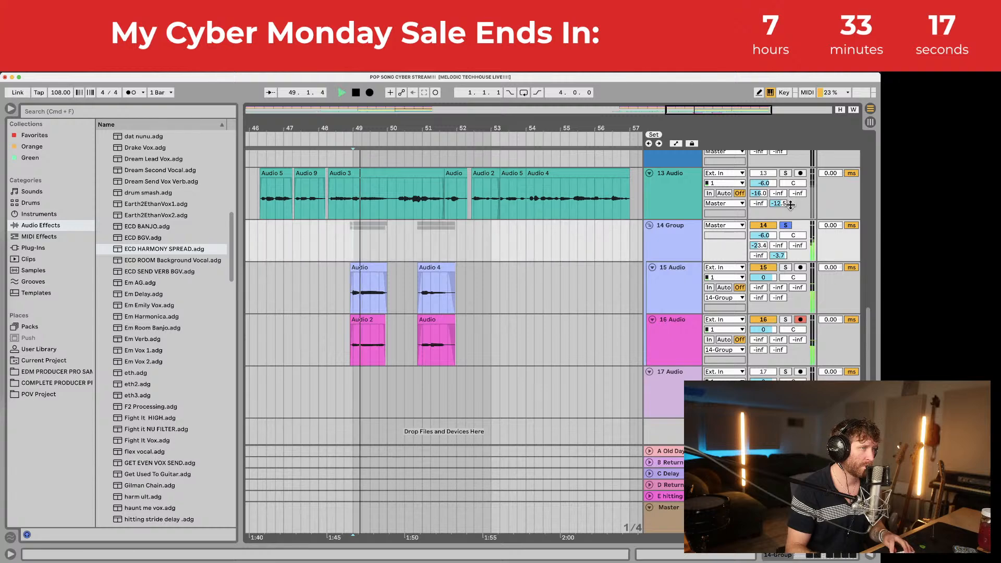
{"action": "left_click", "coordinate": [785, 173], "text": "super"}
{"action": "key", "text": "space"}
{"action": "key", "text": "space"}
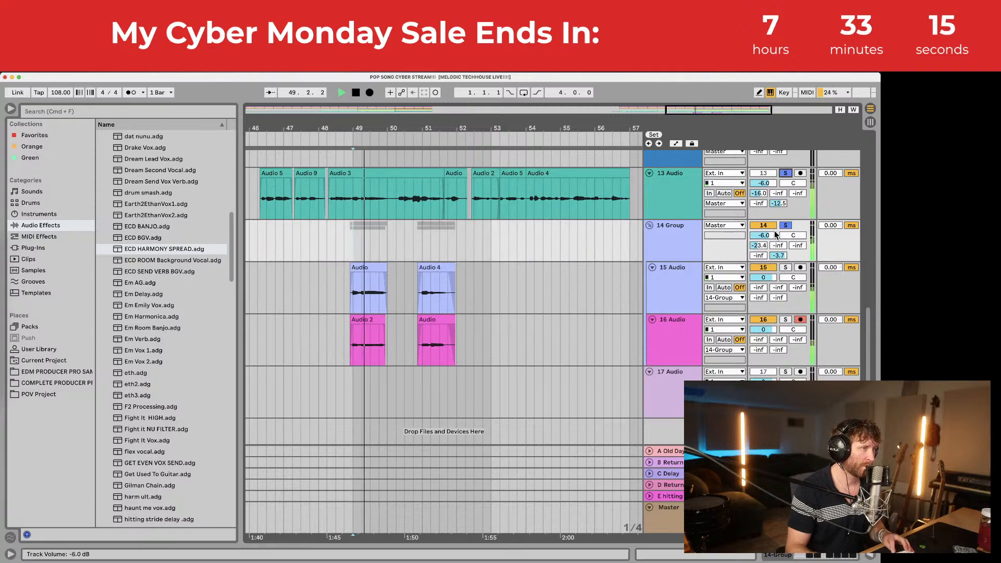
{"action": "key", "text": "space"}
{"action": "double_click", "coordinate": [366, 321]}
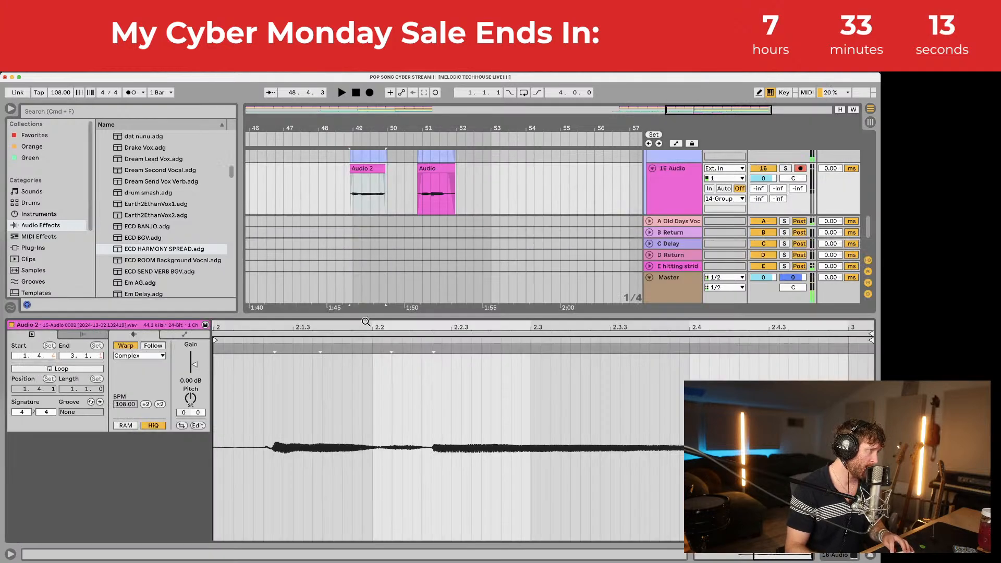
Step: Pitch track 16's Audio 2 harmony clip up +2 semitones and audition it
{"action": "key", "text": "Up"}
{"action": "key", "text": "Up"}
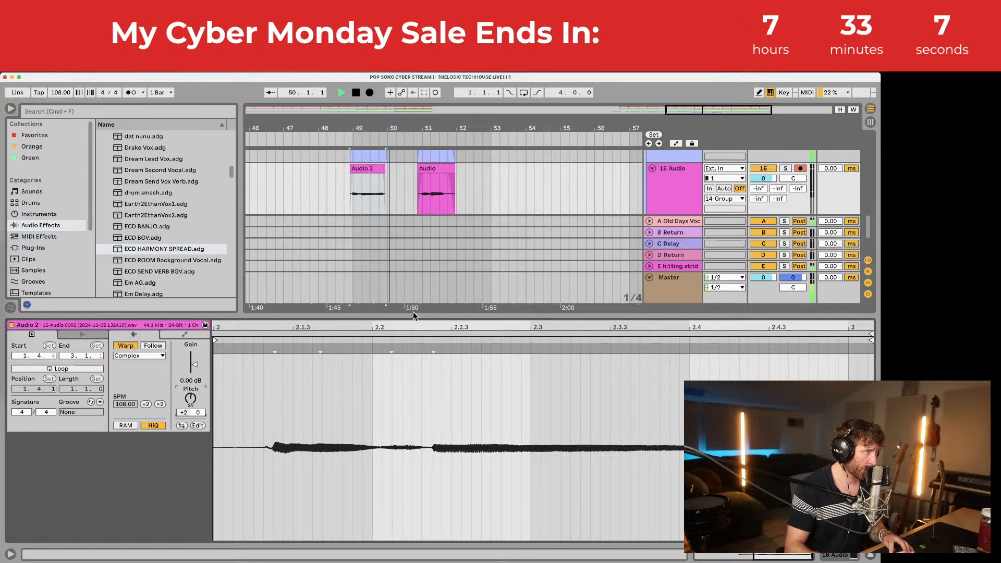
{"action": "left_click", "coordinate": [784, 172]}
{"action": "key", "text": "space"}
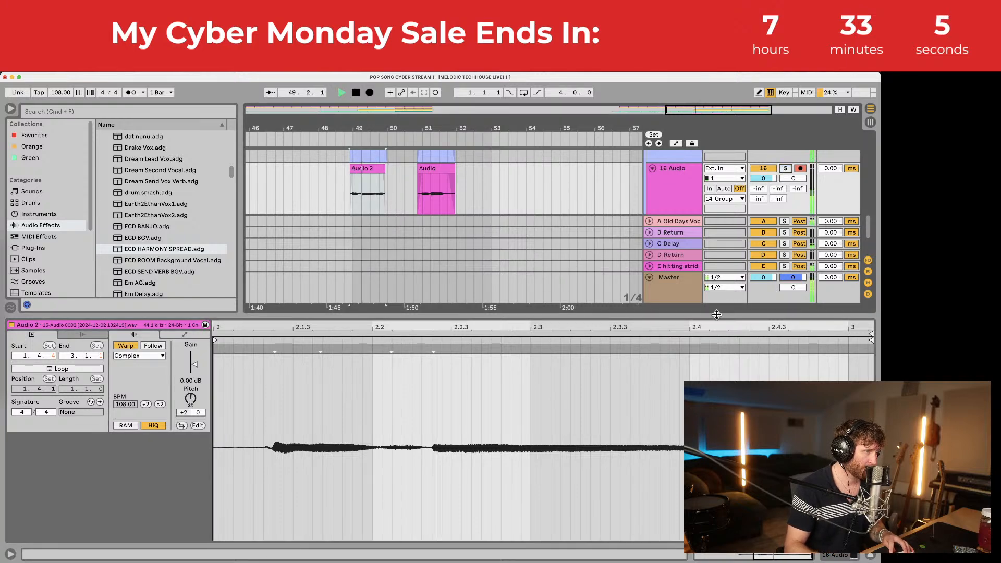
Step: Hide the clip details panel and save the Set
{"action": "key", "text": "super+alt+l"}
{"action": "scroll", "coordinate": [490, 299], "scroll_direction": "up", "scroll_amount": 3}
{"action": "key", "text": "super+s"}
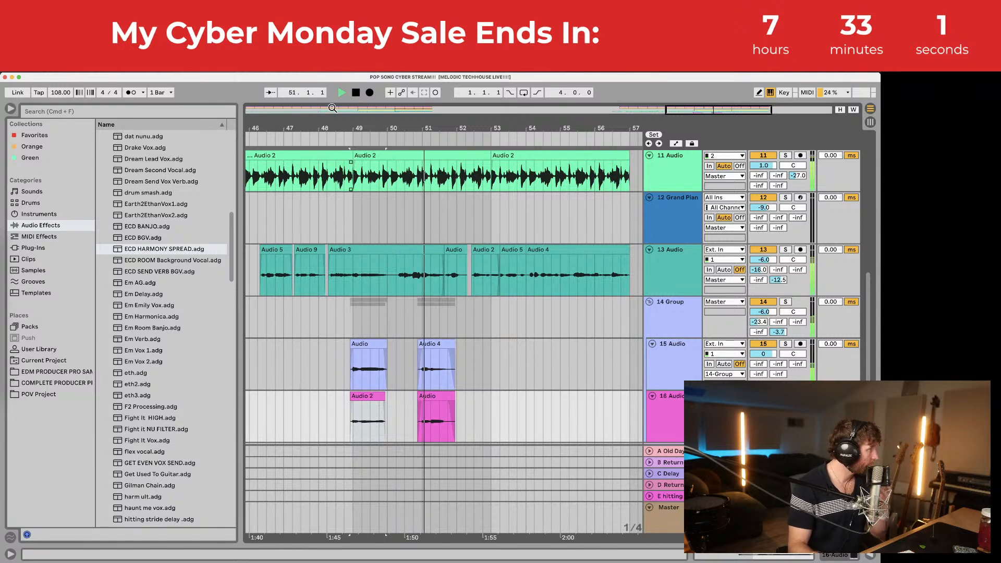
{"action": "left_click_drag", "start_coordinate": [350, 128], "coordinate": [350, 151]}
Step: Arm track 13 and record a lead take near bar 48, then undo it to restore Audio 3
{"action": "left_click", "coordinate": [312, 275]}
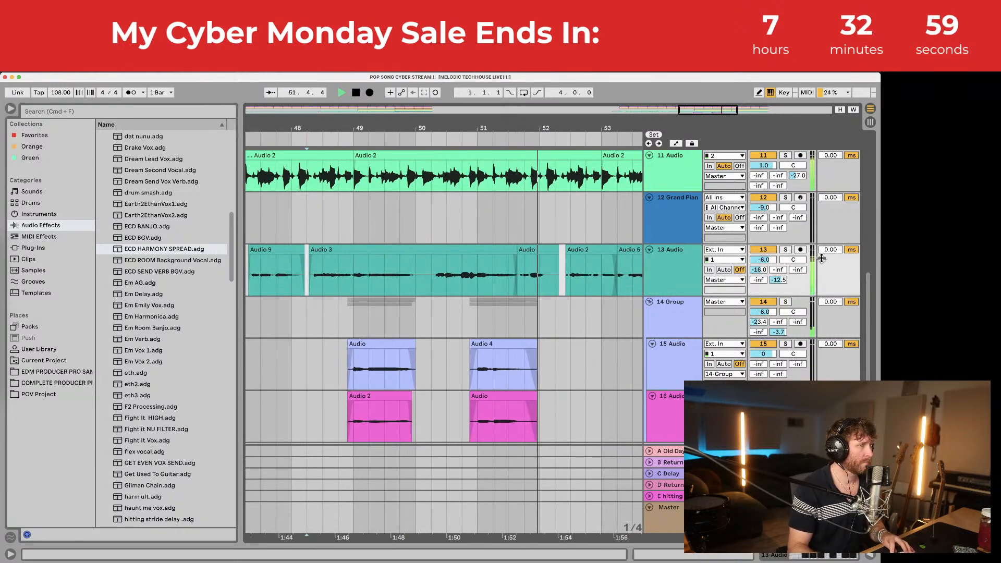
{"action": "left_click", "coordinate": [800, 251]}
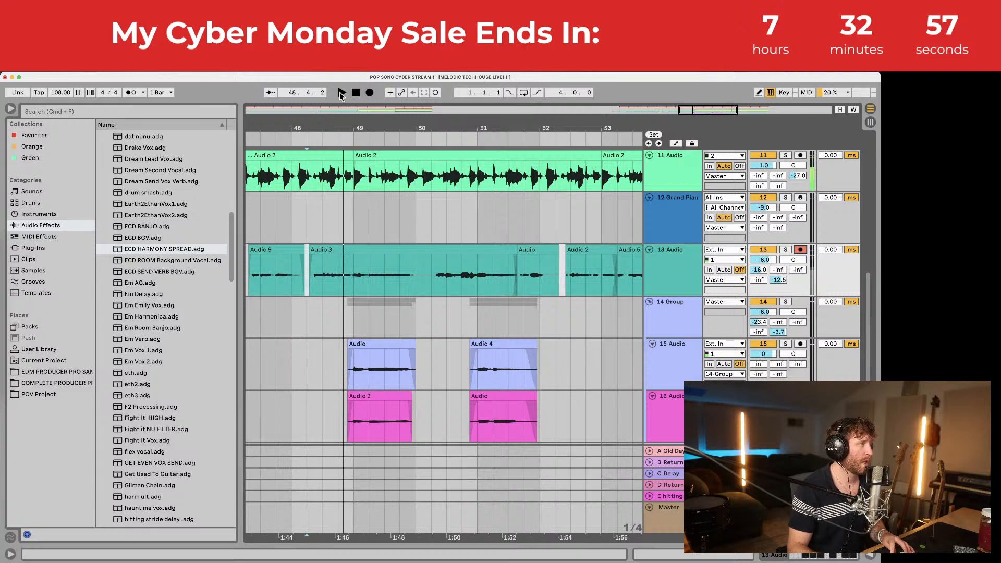
{"action": "left_click", "coordinate": [370, 93]}
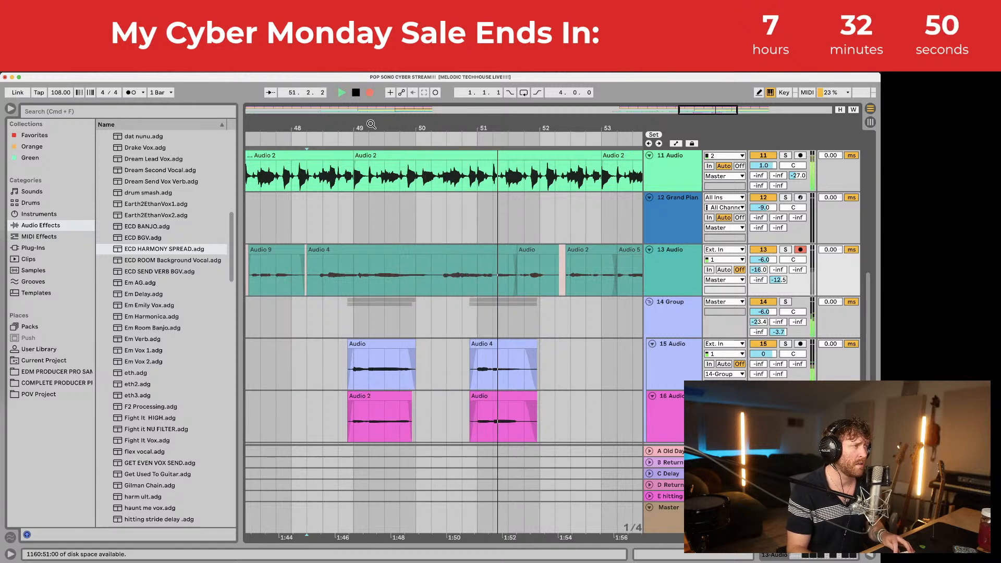
{"action": "left_click_drag", "start_coordinate": [308, 125], "coordinate": [308, 143]}
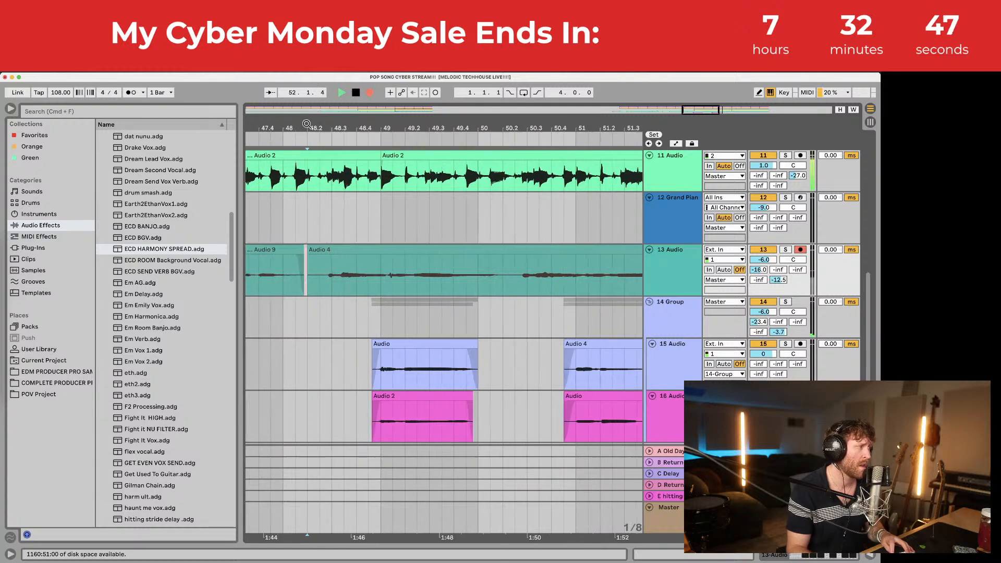
{"action": "key", "text": "space"}
{"action": "left_click", "coordinate": [249, 271]}
{"action": "key", "text": "space"}
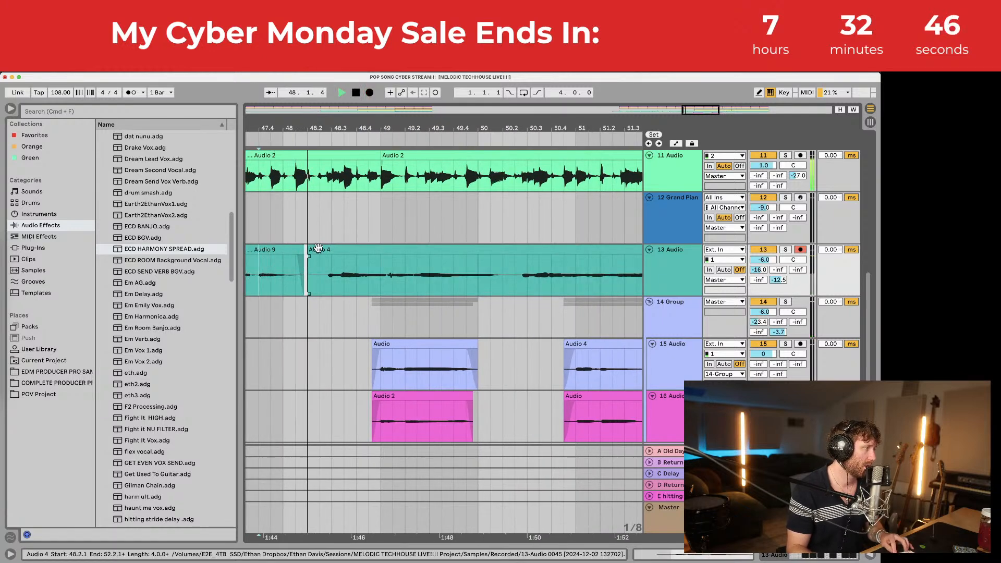
{"action": "key", "text": "space"}
{"action": "left_click_drag", "start_coordinate": [327, 248], "coordinate": [311, 256]}
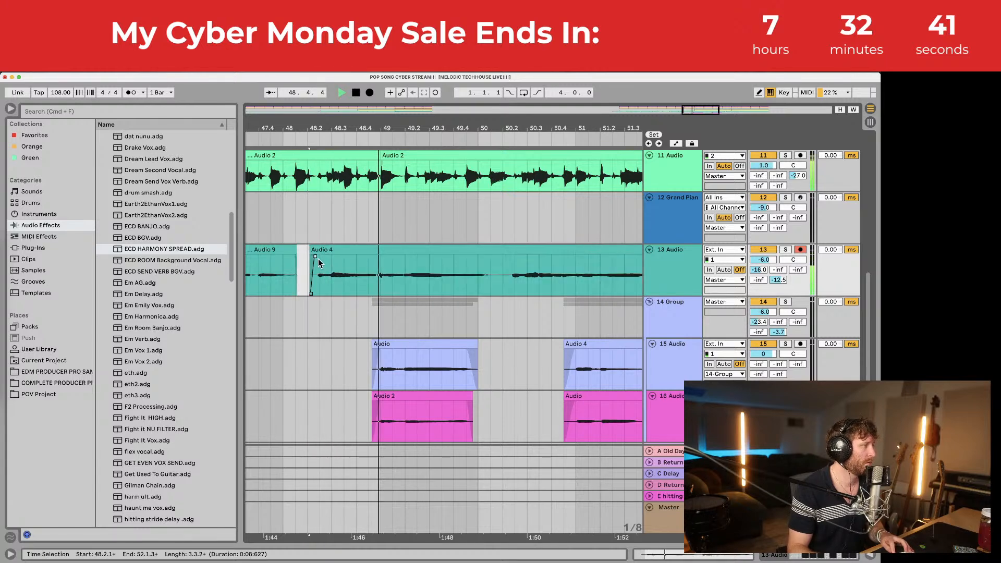
{"action": "left_click_drag", "start_coordinate": [365, 132], "coordinate": [364, 83]}
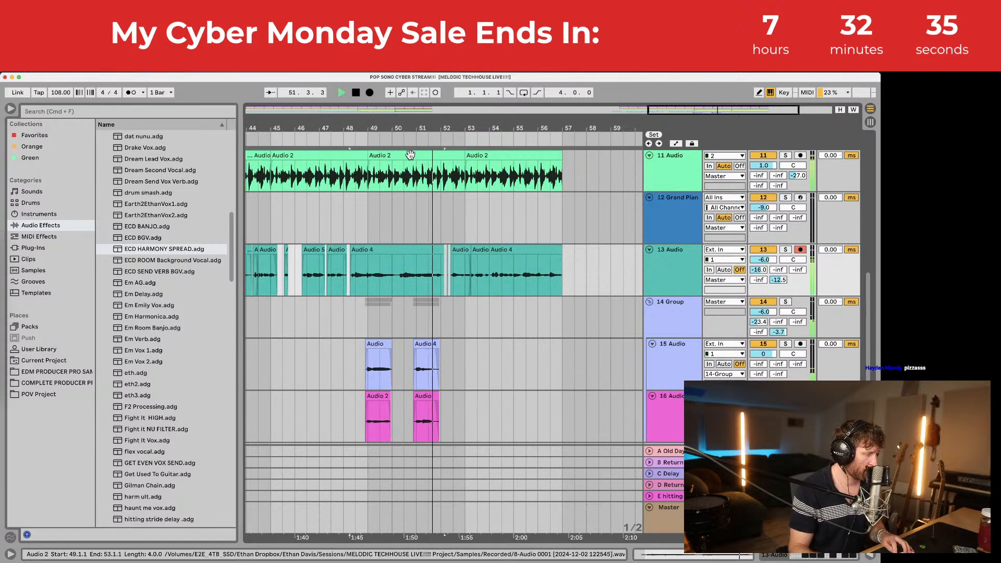
{"action": "key", "text": "super+z"}
{"action": "key", "text": "super+z"}
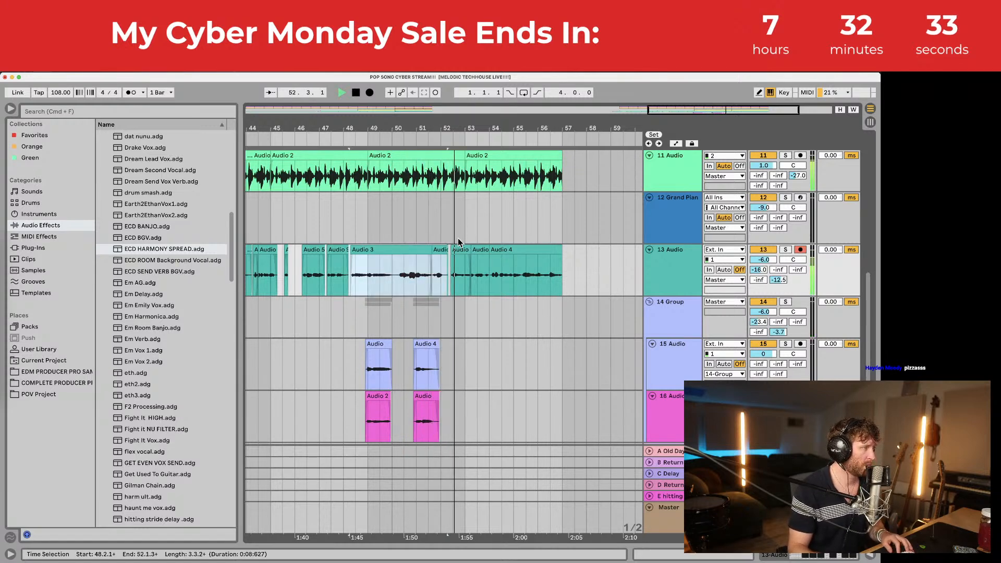
{"action": "key", "text": "space"}
Step: Trim the end of the small vocal clip near bar 52 and audition from 52.1.1
{"action": "left_click", "coordinate": [436, 280]}
{"action": "left_click_drag", "start_coordinate": [451, 136], "coordinate": [447, 192]}
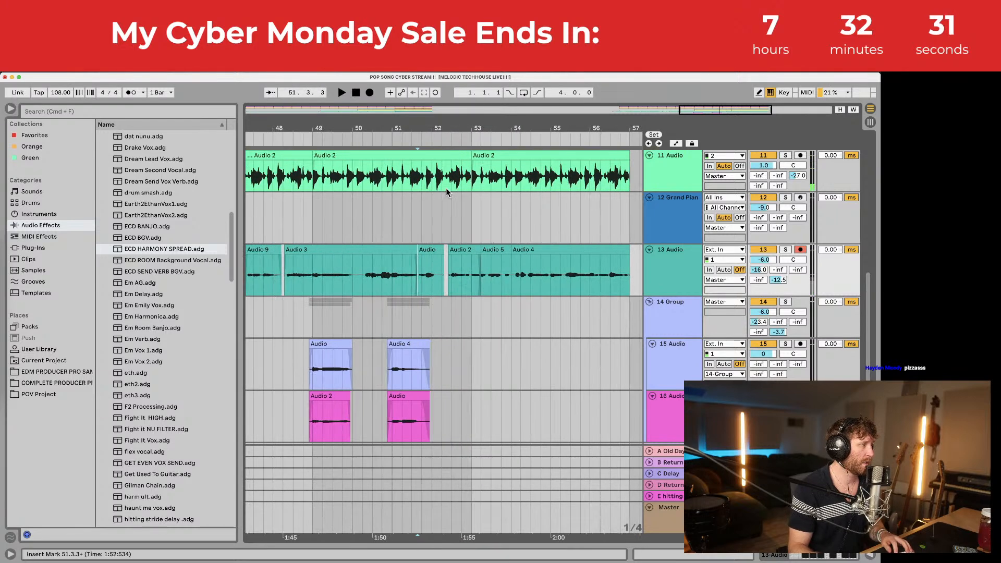
{"action": "left_click_drag", "start_coordinate": [443, 251], "coordinate": [437, 251]}
{"action": "left_click", "coordinate": [431, 267]}
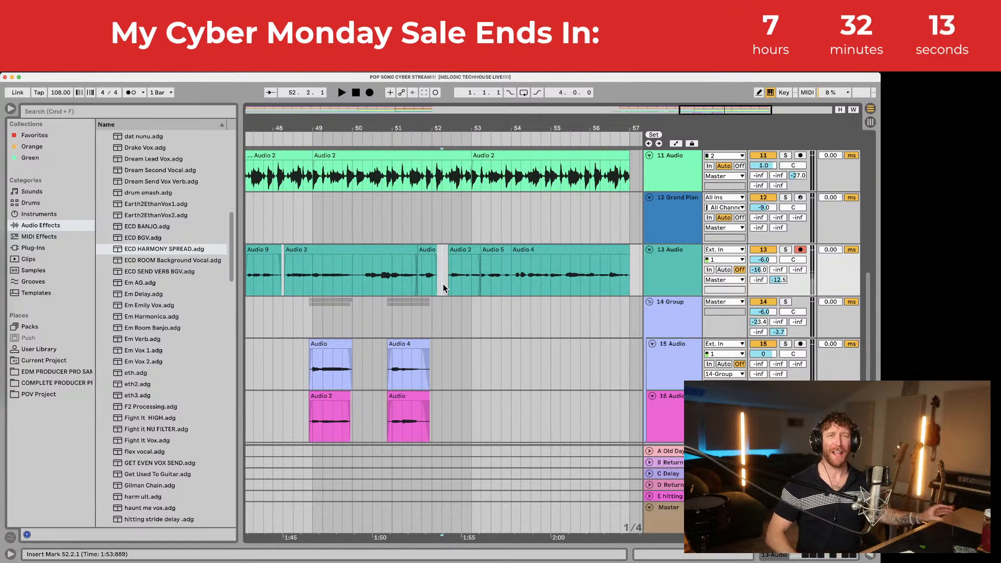
{"action": "key", "text": "space"}
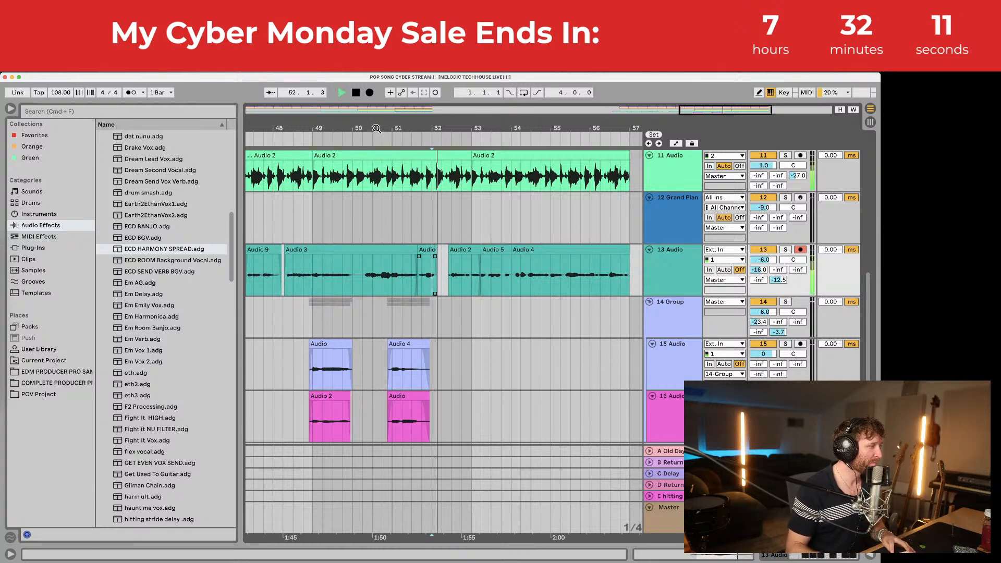
{"action": "key", "text": "space"}
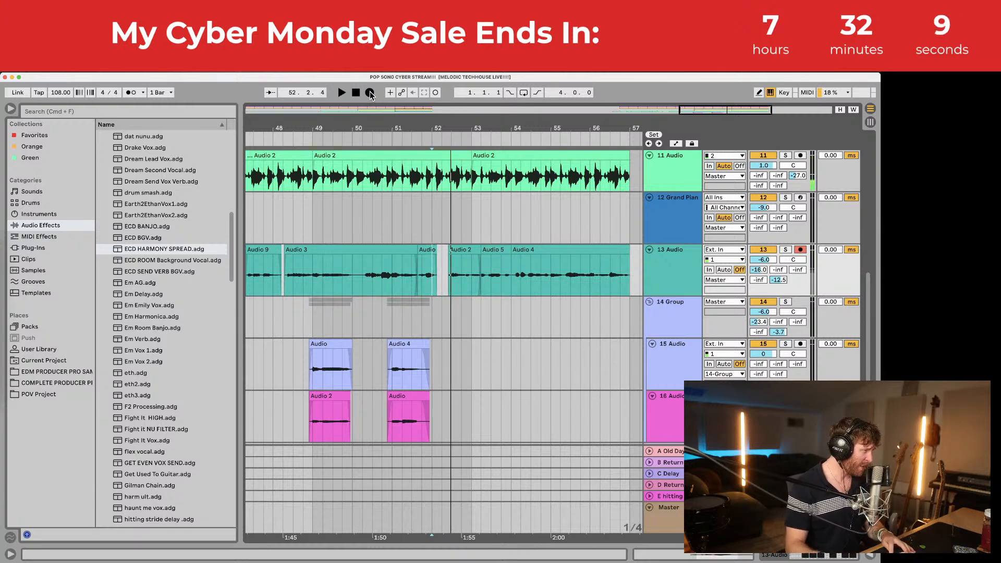
Step: Record a take from bar 52, move it to 52.1.3 and trim its start to 52.2.1
{"action": "key", "text": "space"}
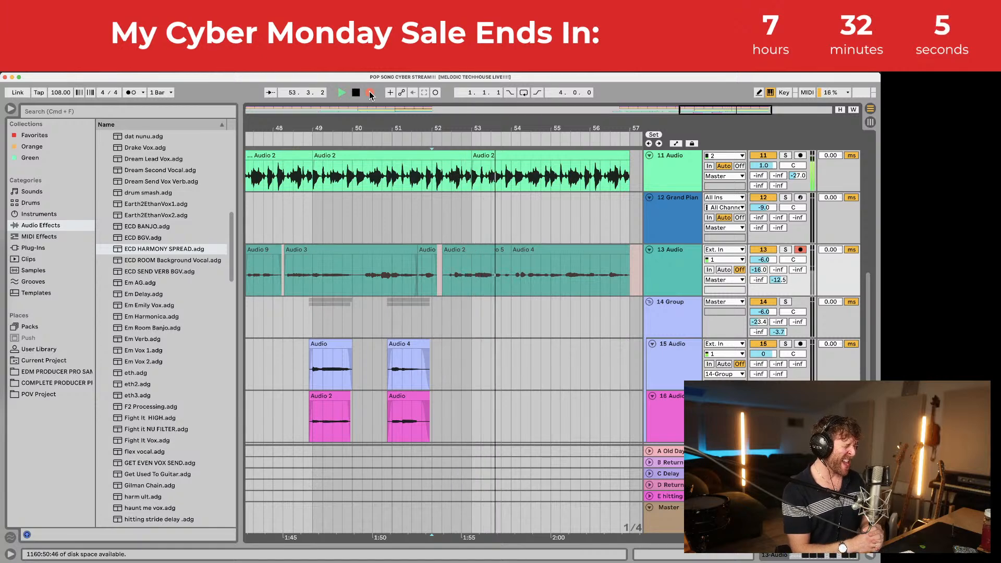
{"action": "key", "text": "space"}
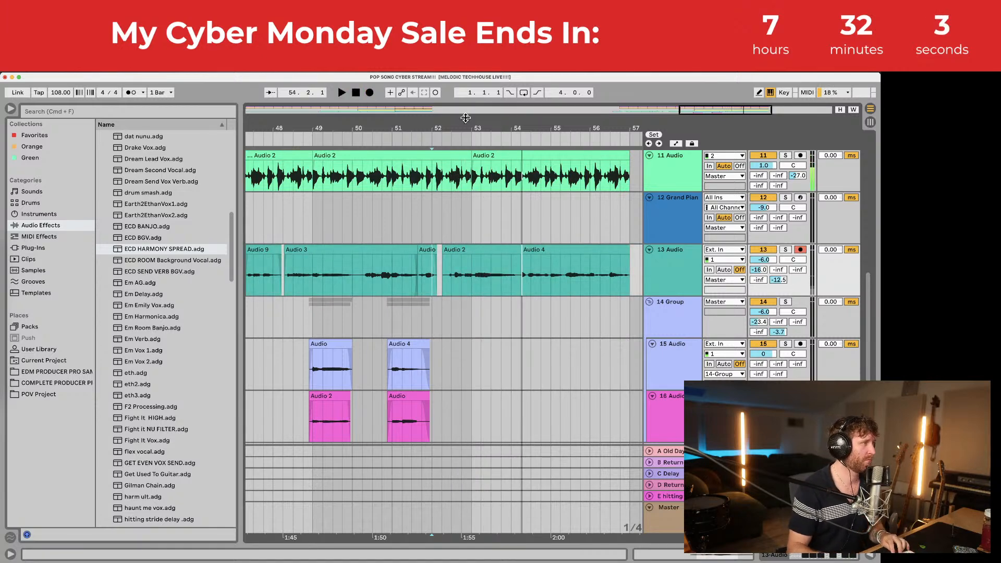
{"action": "left_click_drag", "start_coordinate": [466, 118], "coordinate": [465, 145]}
{"action": "left_click", "coordinate": [461, 248]}
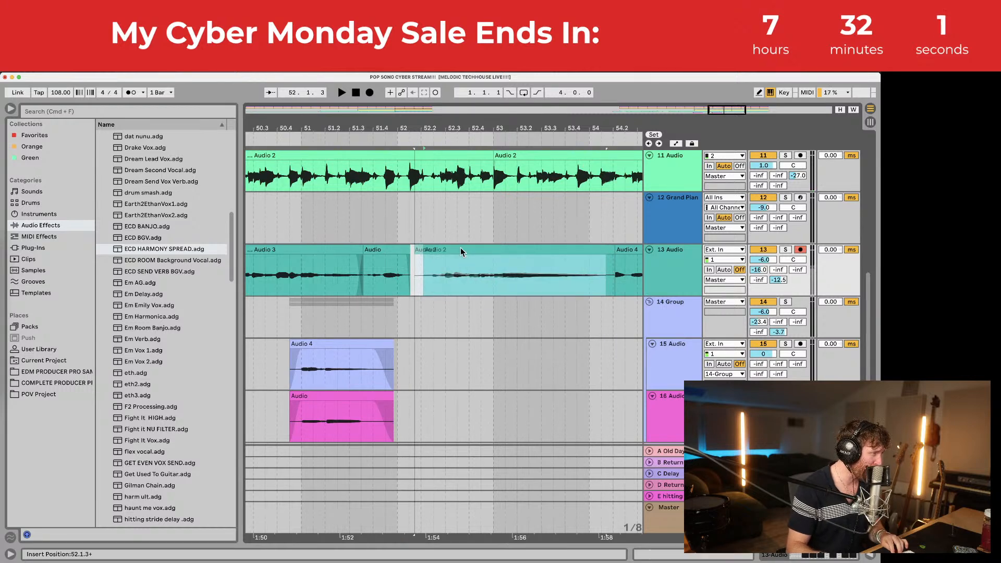
{"action": "mouse_move", "coordinate": [461, 248]}
{"action": "left_mouse_down"}
{"action": "mouse_move", "coordinate": [417, 251]}
{"action": "mouse_move", "coordinate": [427, 255]}
{"action": "left_mouse_up"}
{"action": "left_click", "coordinate": [417, 257]}
{"action": "key", "text": "space"}
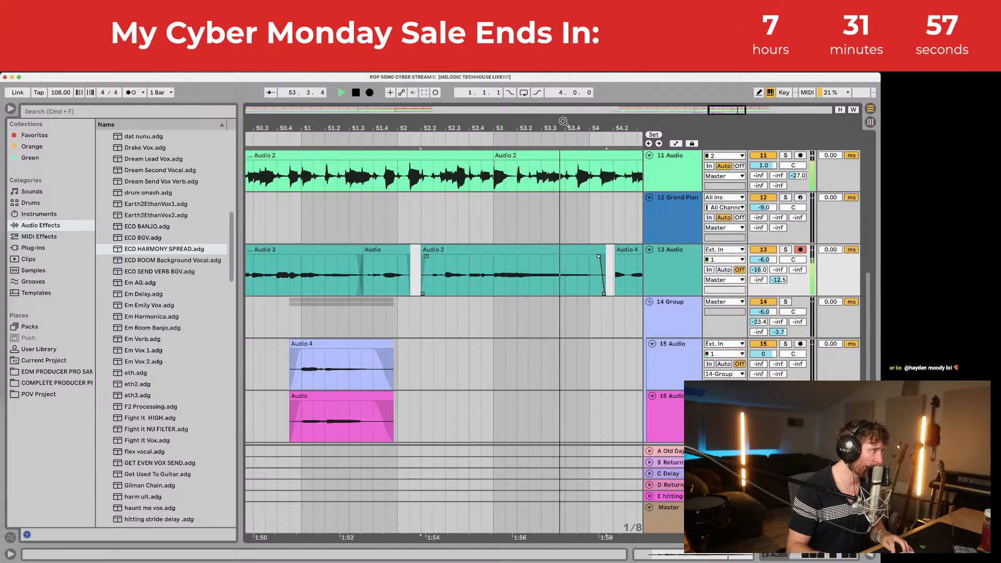
{"action": "left_click_drag", "start_coordinate": [573, 127], "coordinate": [572, 94]}
{"action": "key", "text": "space"}
Step: Duplicate the harmony group clips spanning 48.4.1–50.2.1 with Cmd+D
{"action": "left_click_drag", "start_coordinate": [384, 319], "coordinate": [437, 313]}
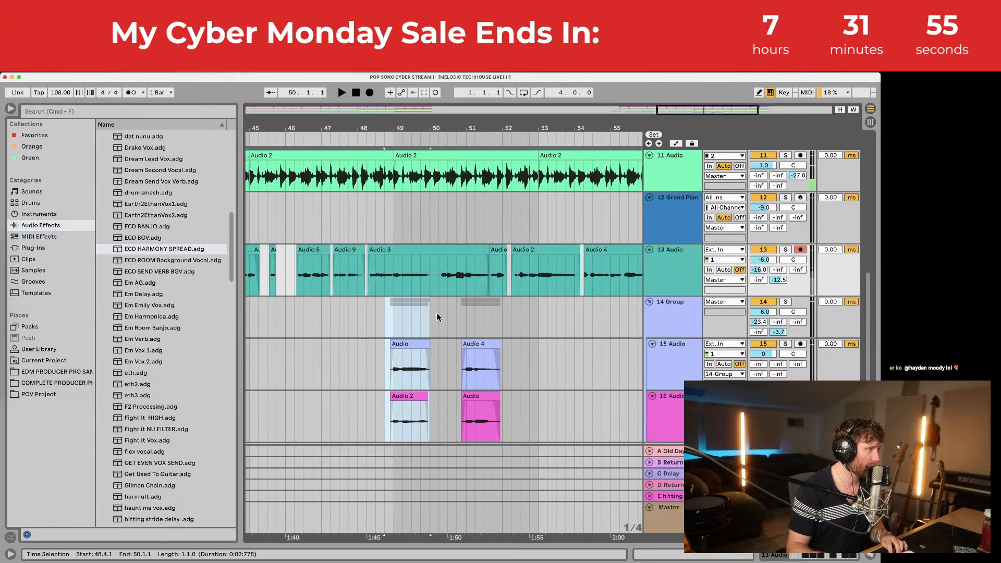
{"action": "key", "text": "super+d"}
{"action": "key", "text": "space"}
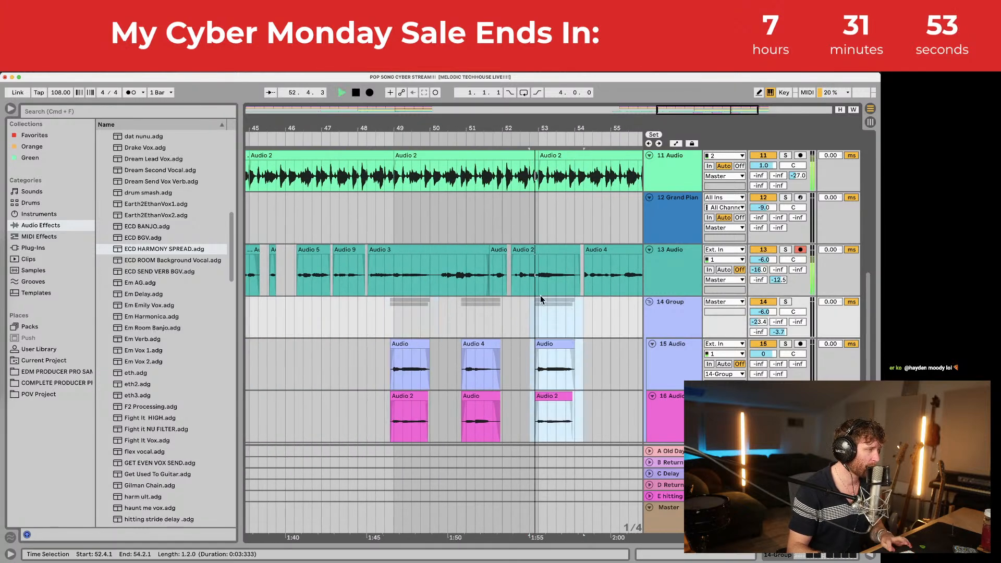
Step: Record a new lead vocal take on track 13 from 52.2.1
{"action": "left_click_drag", "start_coordinate": [553, 128], "coordinate": [545, 167]}
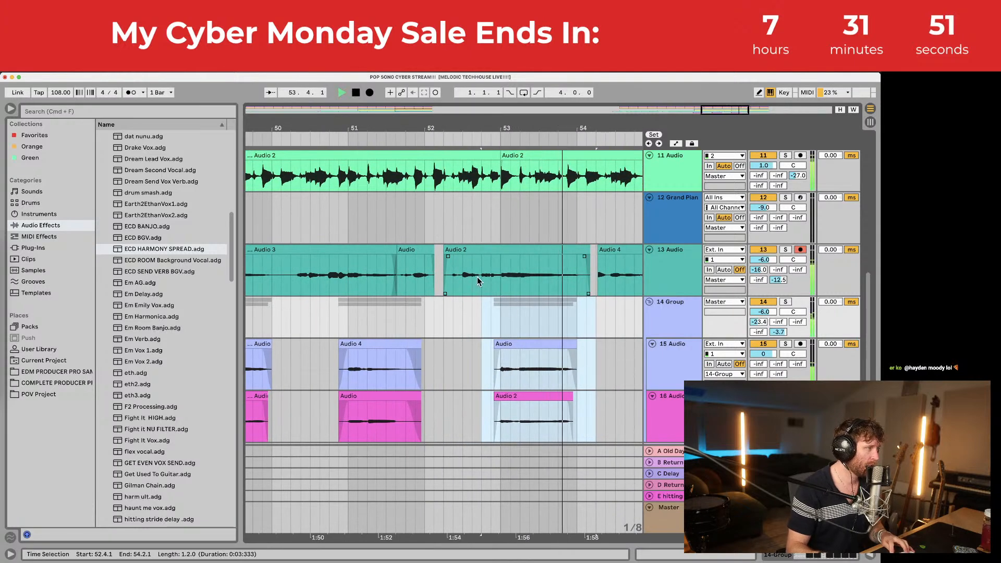
{"action": "left_click", "coordinate": [443, 275]}
{"action": "key", "text": "space"}
{"action": "left_click", "coordinate": [371, 93]}
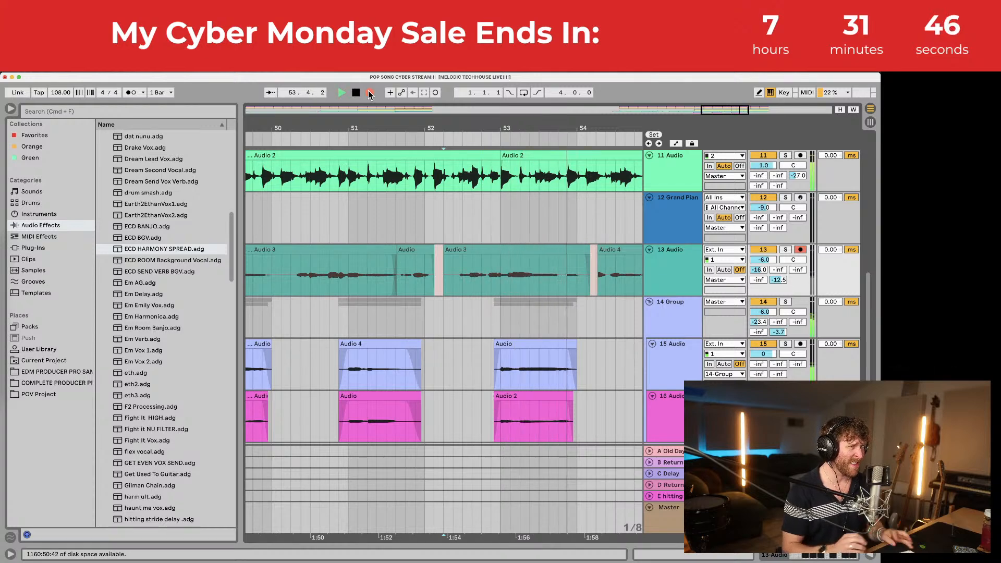
{"action": "key", "text": "space"}
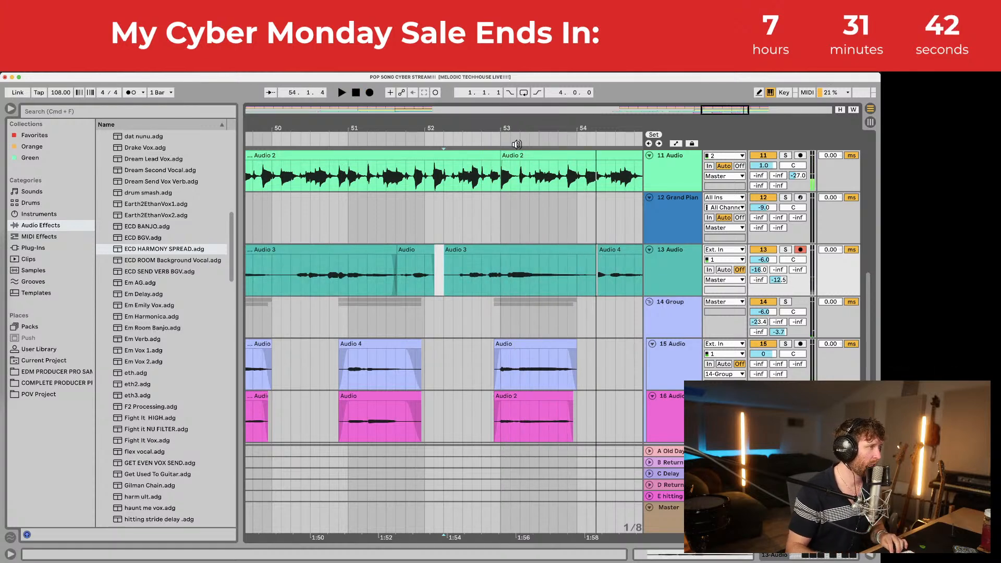
Step: Trim Audio 3's start with a fade-in and audition it from 52.2.3
{"action": "left_click_drag", "start_coordinate": [472, 128], "coordinate": [433, 249]}
{"action": "key", "text": "space"}
{"action": "left_click_drag", "start_coordinate": [351, 248], "coordinate": [390, 256]}
{"action": "key", "text": "space"}
{"action": "left_click", "coordinate": [405, 277]}
{"action": "key", "text": "space"}
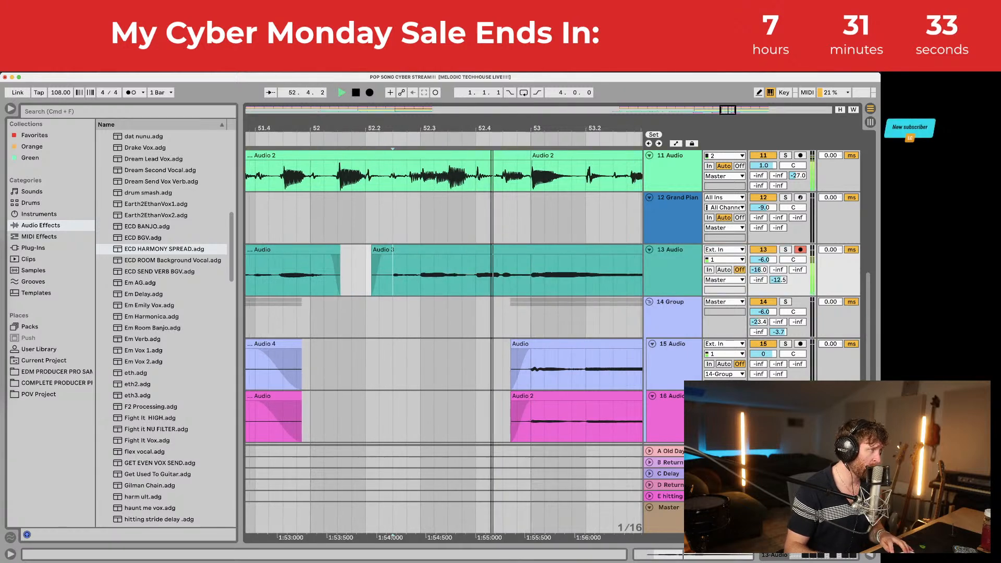
{"action": "key", "text": "minus"}
{"action": "key", "text": "minus"}
Step: Record a harmony take on track 15, nudge it slightly earlier and fade out its end
{"action": "left_click", "coordinate": [800, 343]}
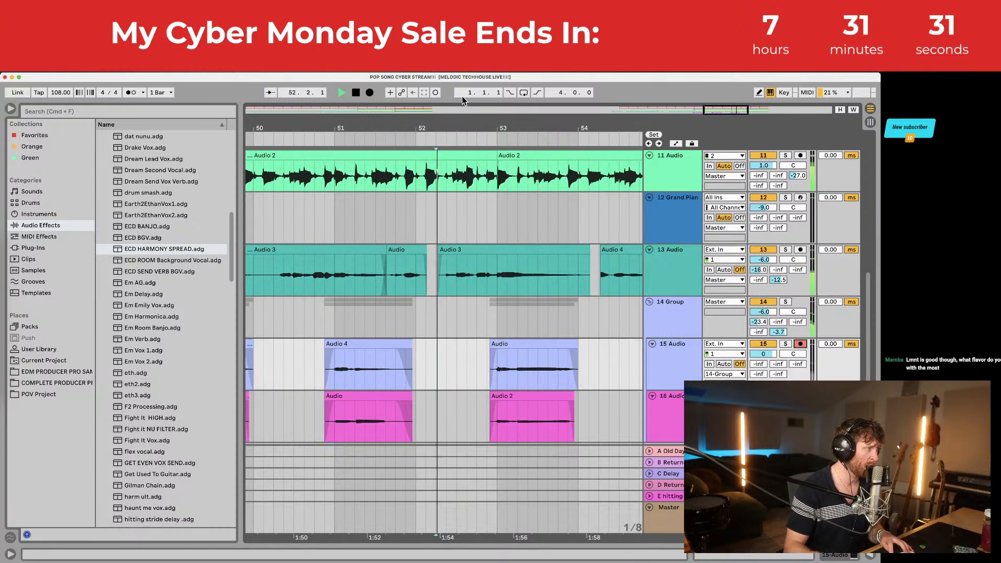
{"action": "left_click", "coordinate": [370, 93]}
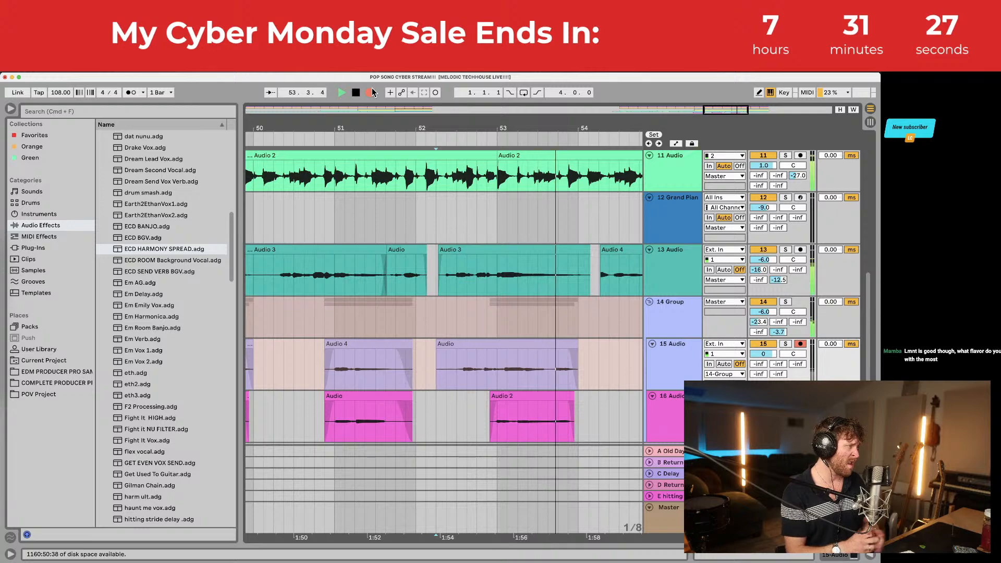
{"action": "key", "text": "space"}
{"action": "key", "text": "space"}
{"action": "key", "text": "super+4"}
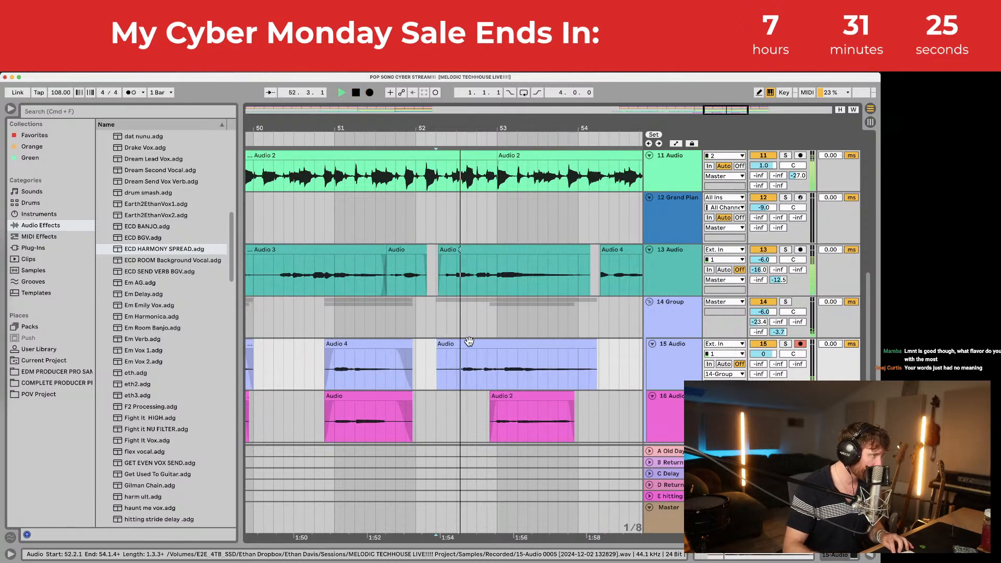
{"action": "mouse_move", "coordinate": [470, 342]}
{"action": "left_mouse_down"}
{"action": "mouse_move", "coordinate": [445, 346]}
{"action": "mouse_move", "coordinate": [454, 351]}
{"action": "left_mouse_up"}
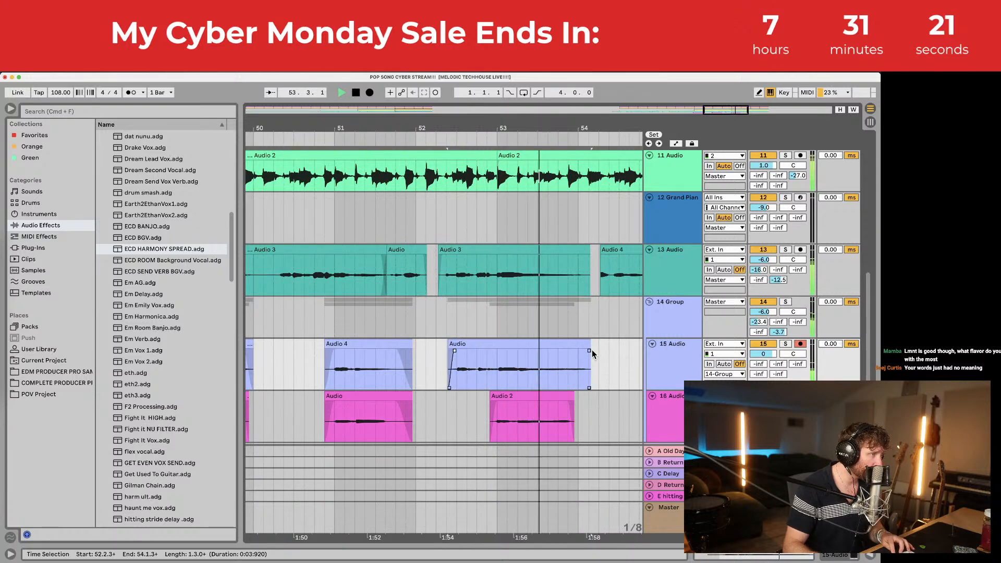
{"action": "left_click_drag", "start_coordinate": [589, 351], "coordinate": [576, 351]}
{"action": "key", "text": "space"}
{"action": "left_click", "coordinate": [535, 397]}
Step: Delete the Audio 2 clip on track 16, set the start point to 52.2.3 and arm track 16
{"action": "left_click", "coordinate": [538, 393]}
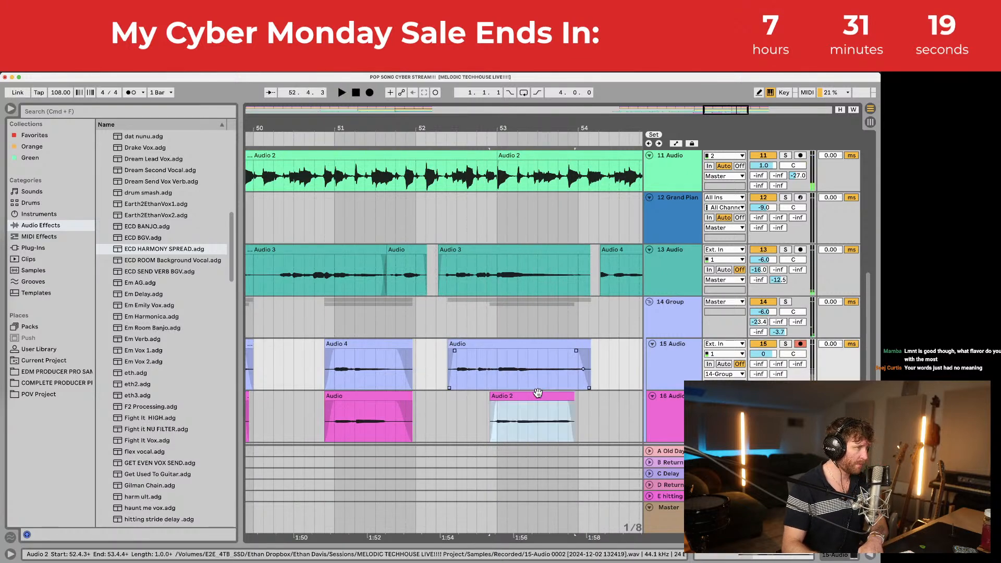
{"action": "key", "text": "Delete"}
{"action": "left_click", "coordinate": [495, 404]}
{"action": "key", "text": "super+t"}
{"action": "key", "text": "space"}
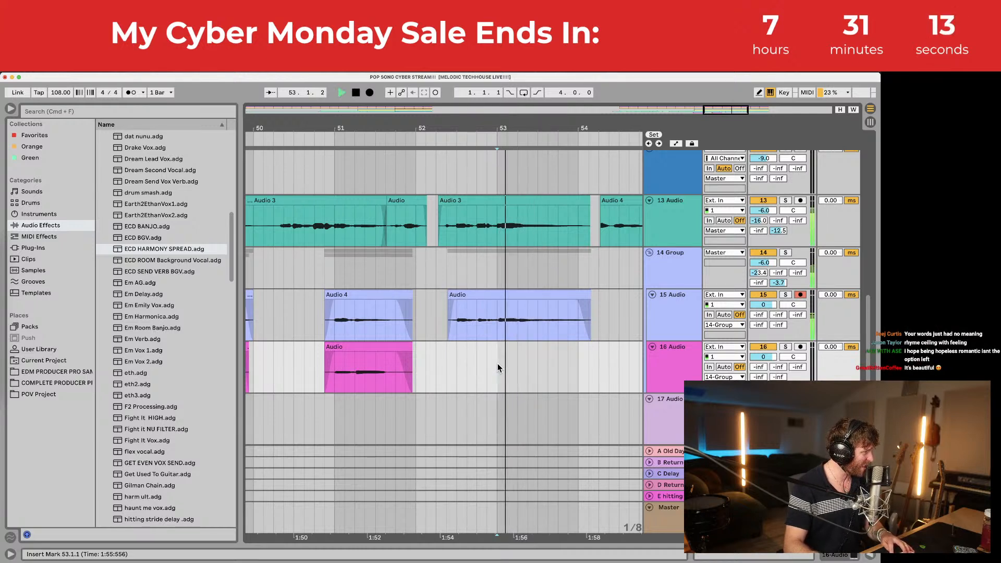
{"action": "left_click", "coordinate": [452, 360]}
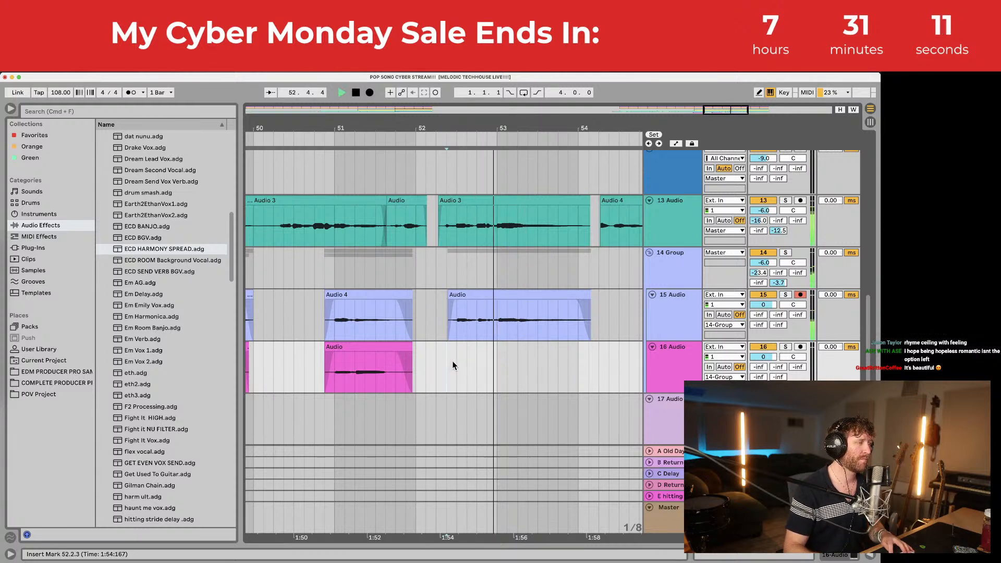
{"action": "left_click", "coordinate": [458, 362]}
{"action": "key", "text": "space"}
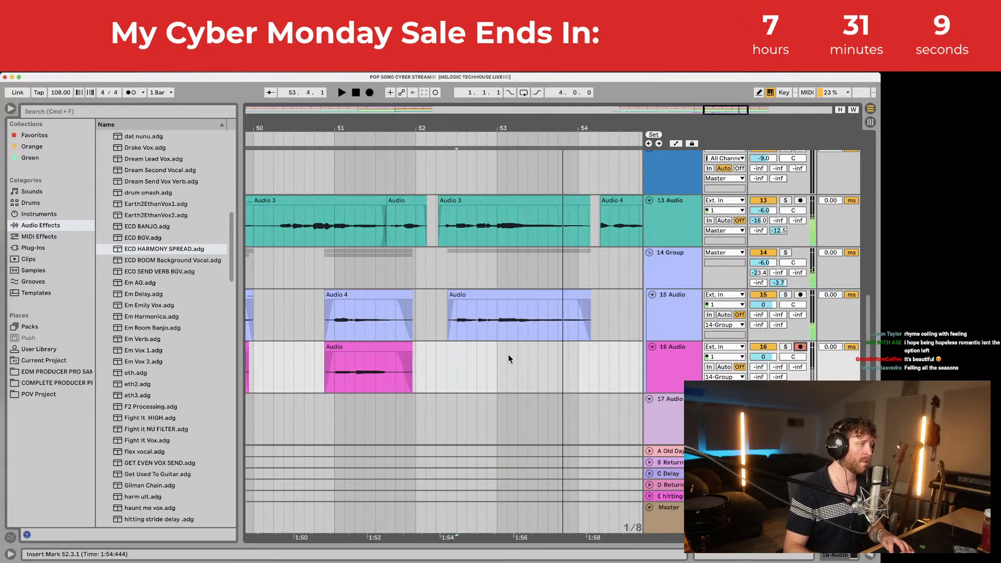
Step: Record a new take on track 16, nudge it earlier and give it a long fade-out
{"action": "left_click", "coordinate": [370, 92]}
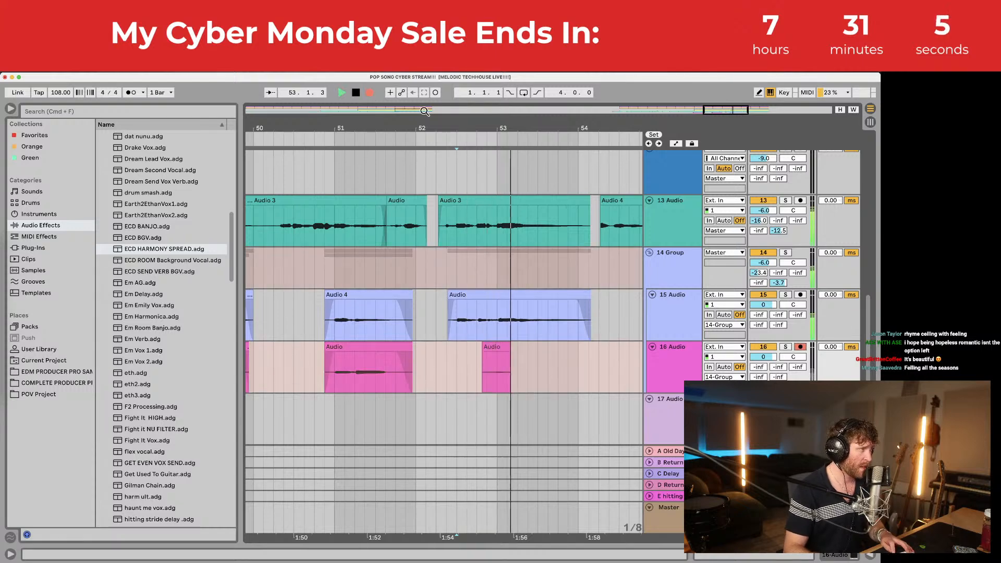
{"action": "mouse_move", "coordinate": [439, 122]}
{"action": "left_mouse_down"}
{"action": "mouse_move", "coordinate": [431, 105]}
{"action": "mouse_move", "coordinate": [465, 150]}
{"action": "left_mouse_up"}
{"action": "key", "text": "space"}
{"action": "mouse_move", "coordinate": [488, 349]}
{"action": "left_mouse_down"}
{"action": "mouse_move", "coordinate": [440, 348]}
{"action": "mouse_move", "coordinate": [447, 355]}
{"action": "left_mouse_up"}
{"action": "left_click", "coordinate": [461, 360]}
{"action": "key", "text": "space"}
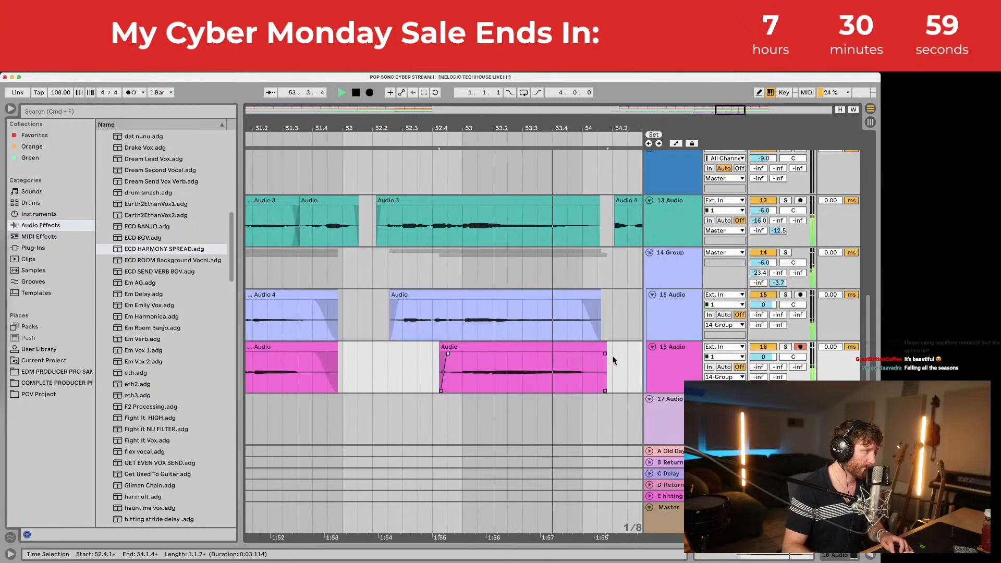
{"action": "left_click_drag", "start_coordinate": [605, 354], "coordinate": [474, 354]}
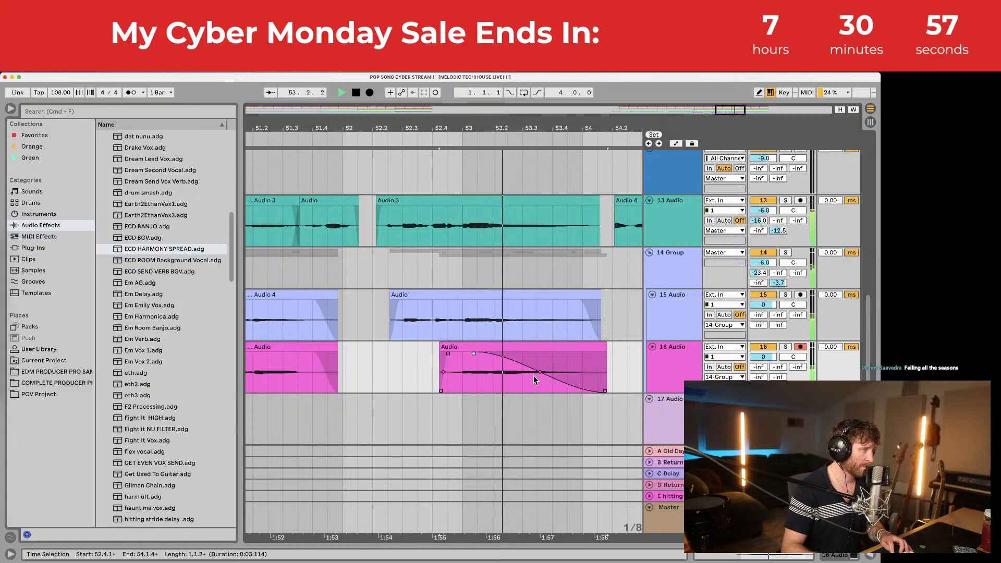
{"action": "left_click_drag", "start_coordinate": [529, 126], "coordinate": [461, 104]}
{"action": "key", "text": "space"}
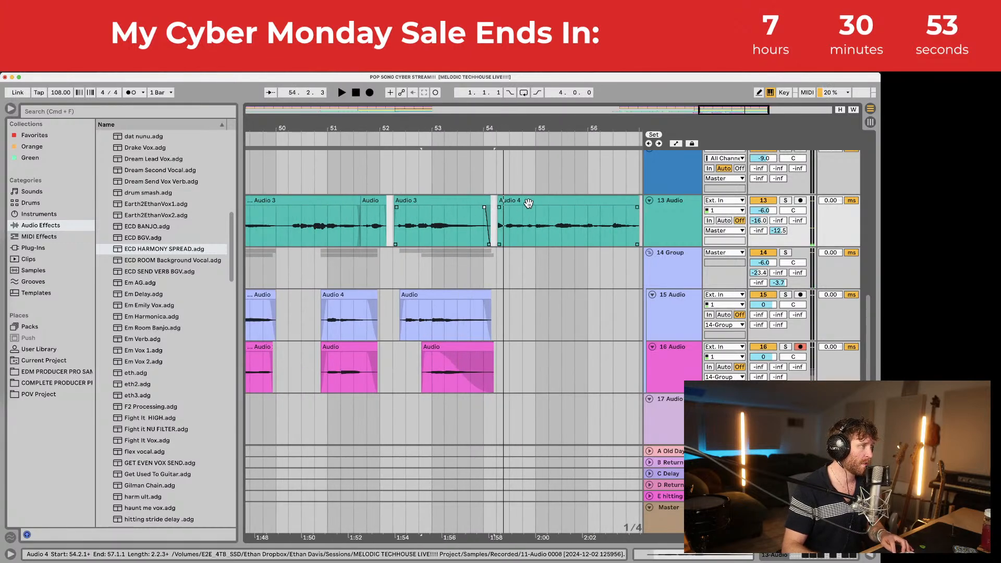
{"action": "scroll", "coordinate": [524, 206], "scroll_direction": "right", "scroll_amount": 2}
Step: Delete the Audio 4 clip on track 13 and save the set
{"action": "left_click", "coordinate": [551, 201]}
{"action": "key", "text": "Delete"}
{"action": "key", "text": "super+s"}
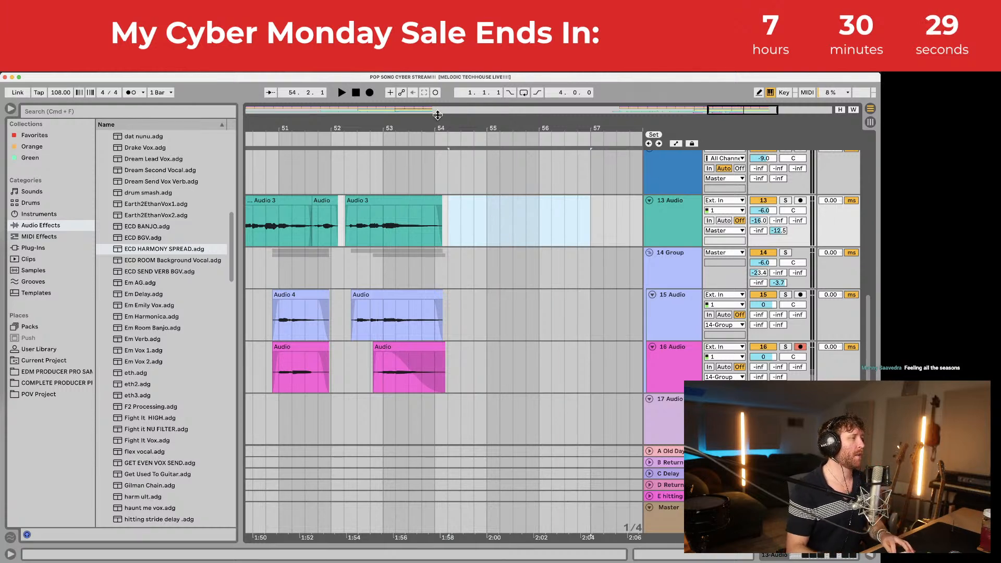
Step: Zoom out to bars 43–63, select track 7's clip and play back from bar 49
{"action": "left_click_drag", "start_coordinate": [437, 115], "coordinate": [436, 148]}
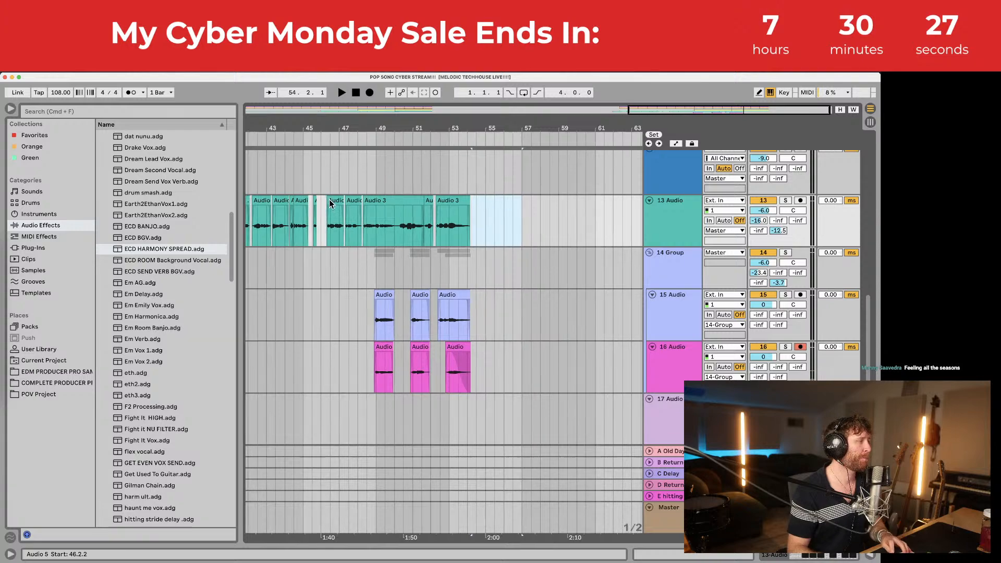
{"action": "scroll", "coordinate": [360, 209], "scroll_direction": "left", "scroll_amount": 5}
{"action": "scroll", "coordinate": [419, 217], "scroll_direction": "up", "scroll_amount": 5}
{"action": "left_click", "coordinate": [506, 202]}
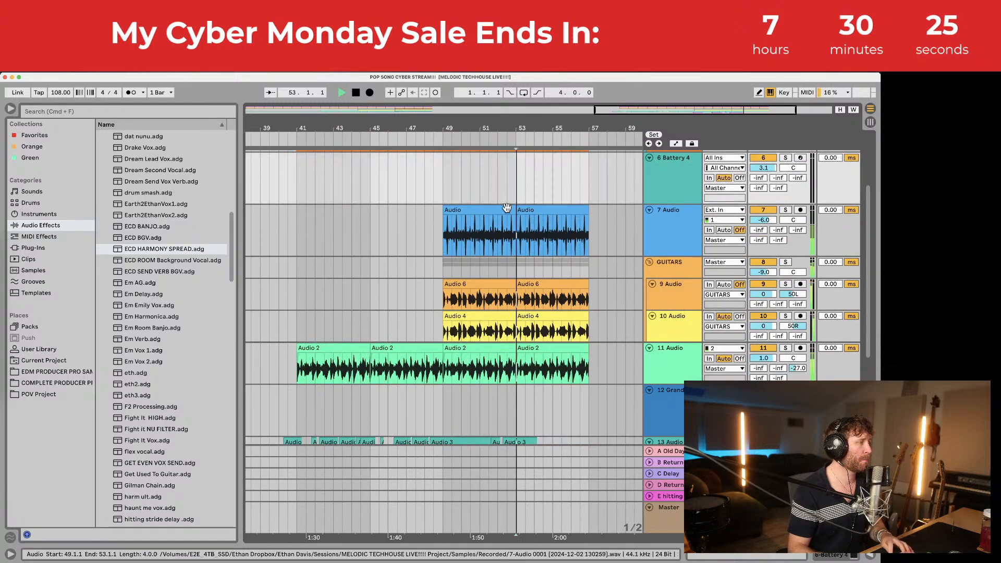
{"action": "left_click", "coordinate": [504, 209]}
{"action": "key", "text": "space"}
{"action": "scroll", "coordinate": [502, 216], "scroll_direction": "down", "scroll_amount": 3}
{"action": "scroll", "coordinate": [500, 205], "scroll_direction": "down", "scroll_amount": 3}
{"action": "scroll", "coordinate": [501, 205], "scroll_direction": "up", "scroll_amount": 8}
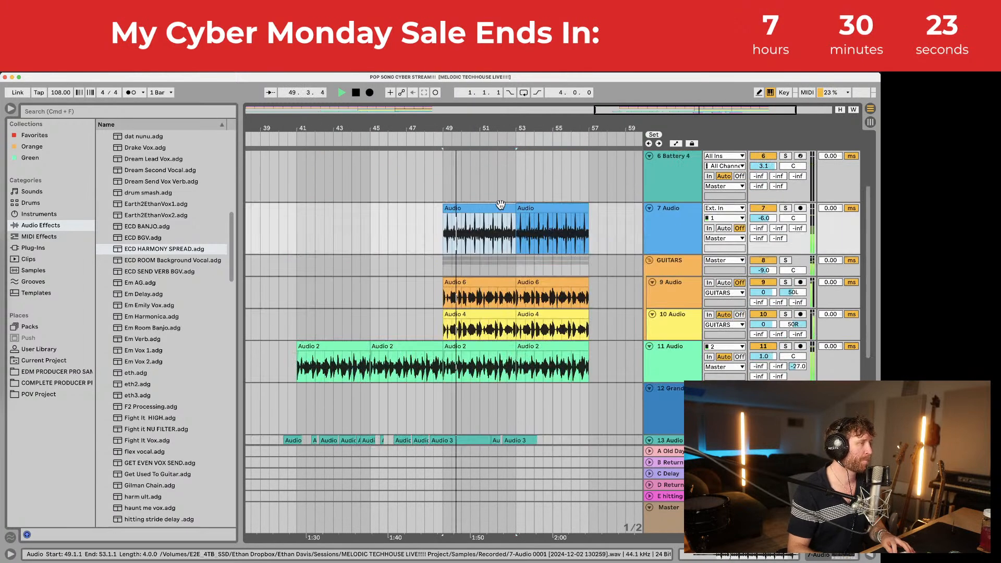
{"action": "scroll", "coordinate": [500, 204], "scroll_direction": "left", "scroll_amount": 20}
{"action": "scroll", "coordinate": [495, 209], "scroll_direction": "down", "scroll_amount": 3}
Step: Paste the Childhood Home Piano 4 clip at bar 49, duplicate it into bars 53–57, and mute track 16
{"action": "left_click", "coordinate": [438, 290]}
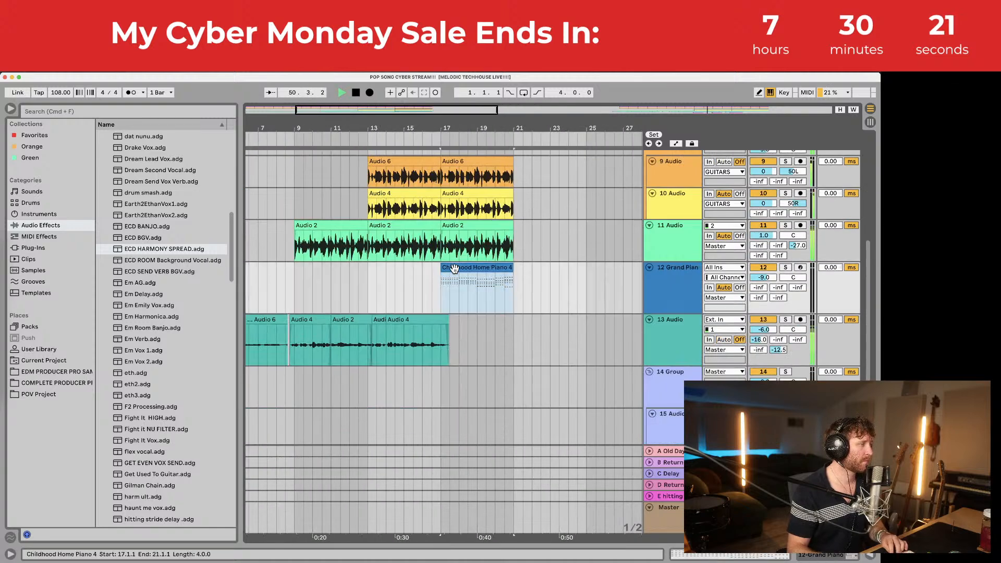
{"action": "scroll", "coordinate": [499, 268], "scroll_direction": "right", "scroll_amount": 20}
{"action": "scroll", "coordinate": [502, 271], "scroll_direction": "right", "scroll_amount": 14}
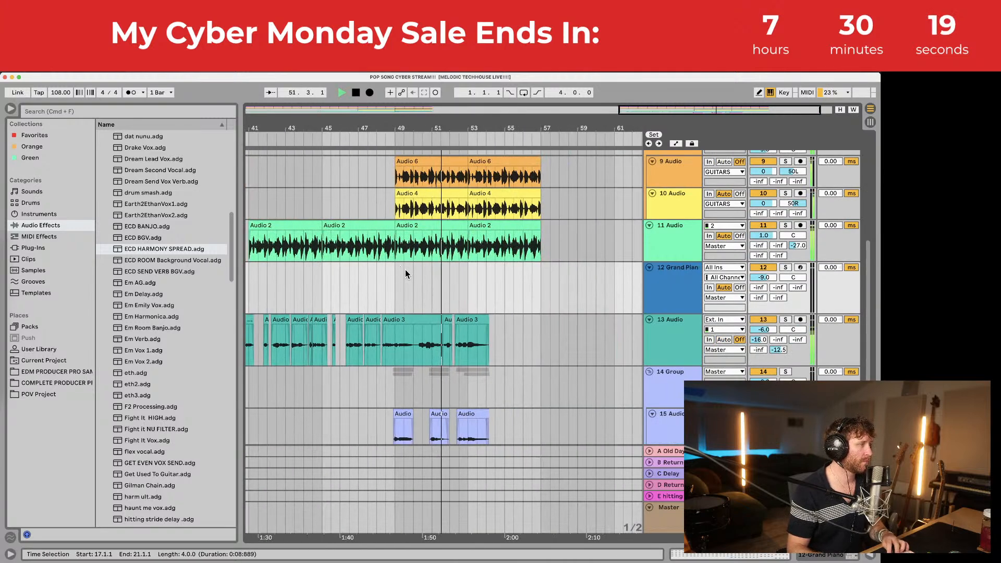
{"action": "left_click", "coordinate": [396, 274]}
{"action": "key", "text": "super+v"}
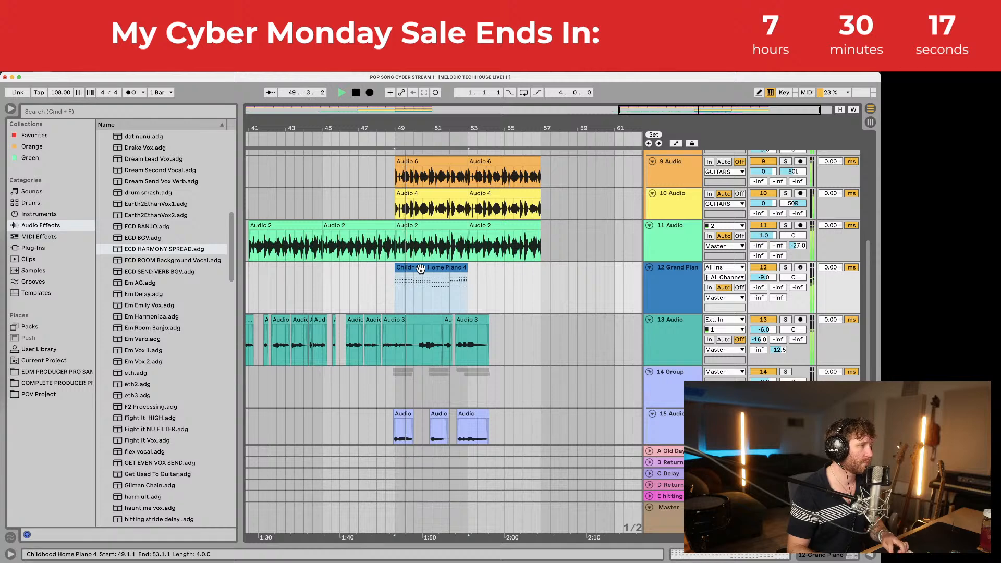
{"action": "key", "text": "super+d"}
{"action": "scroll", "coordinate": [469, 297], "scroll_direction": "down", "scroll_amount": 5}
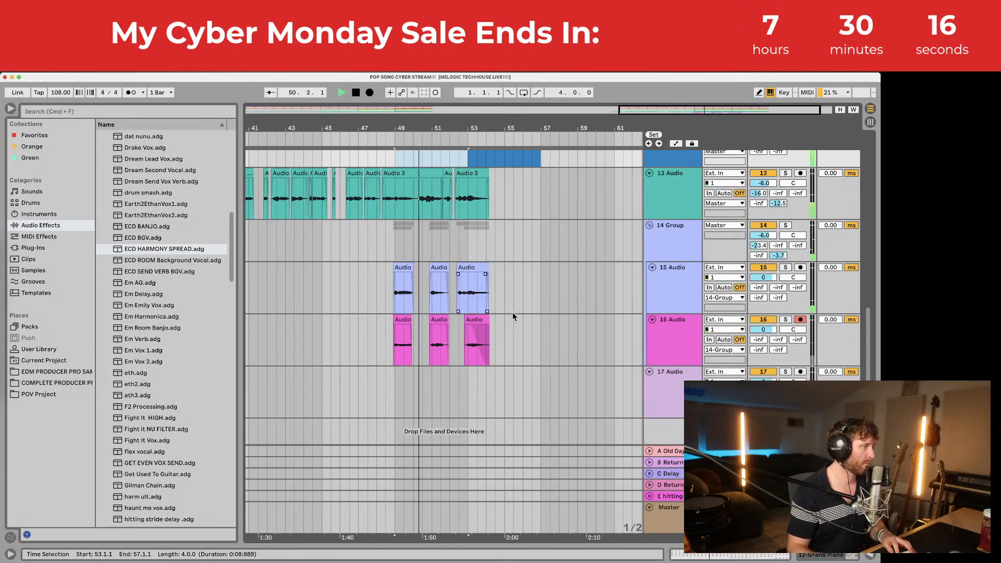
{"action": "left_click", "coordinate": [764, 321]}
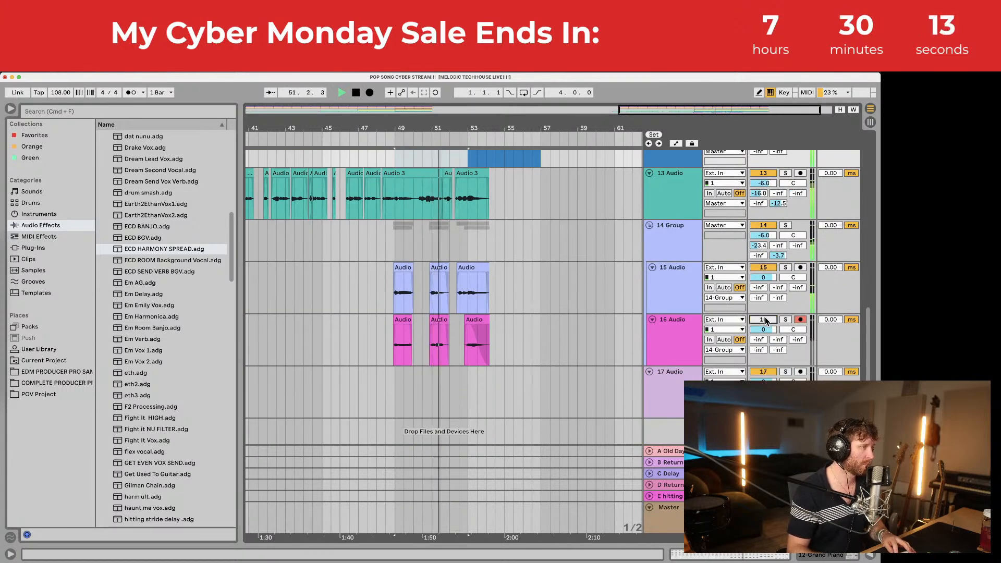
Step: Set the start point to 54.2.1, save the set, and bring the RhymeWave window forward
{"action": "scroll", "coordinate": [587, 292], "scroll_direction": "up", "scroll_amount": 3}
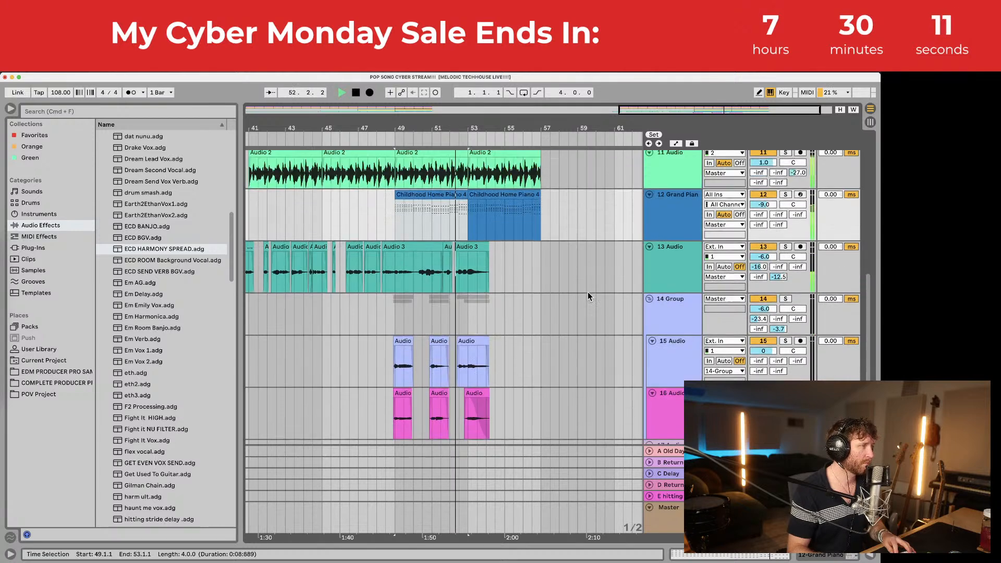
{"action": "scroll", "coordinate": [561, 320], "scroll_direction": "down", "scroll_amount": 4}
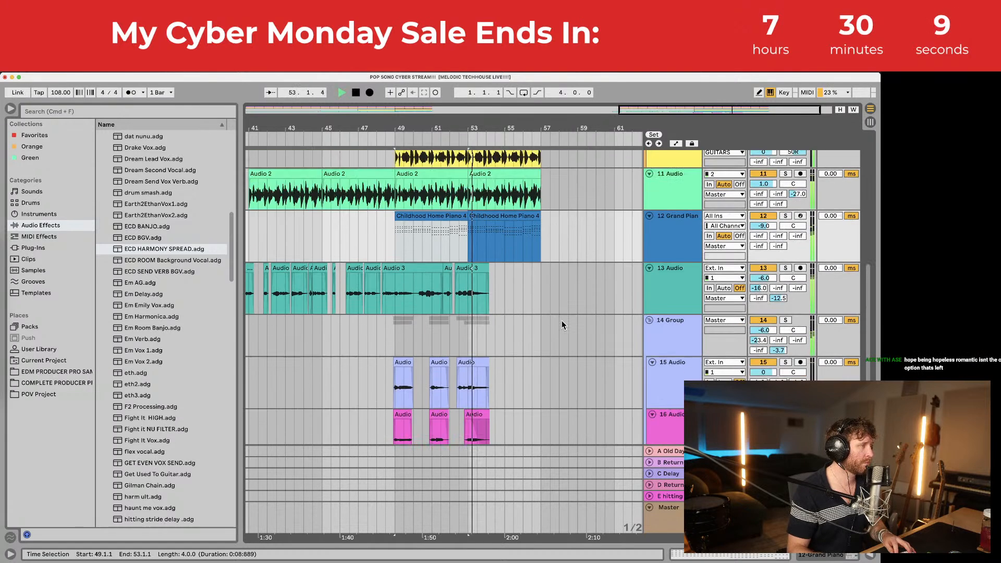
{"action": "scroll", "coordinate": [500, 203], "scroll_direction": "up", "scroll_amount": 3}
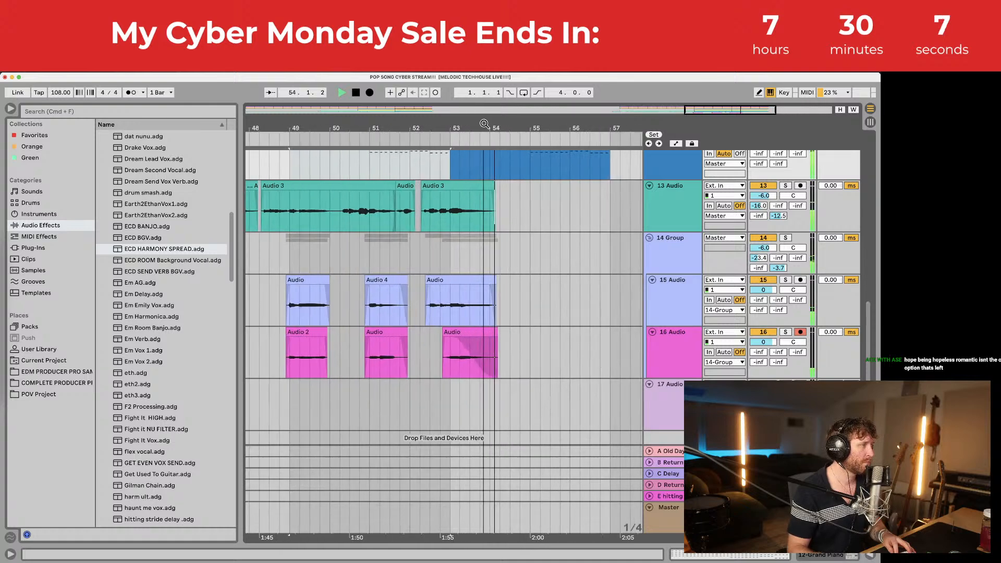
{"action": "left_click", "coordinate": [500, 208]}
{"action": "key", "text": "space"}
{"action": "key", "text": "super+s"}
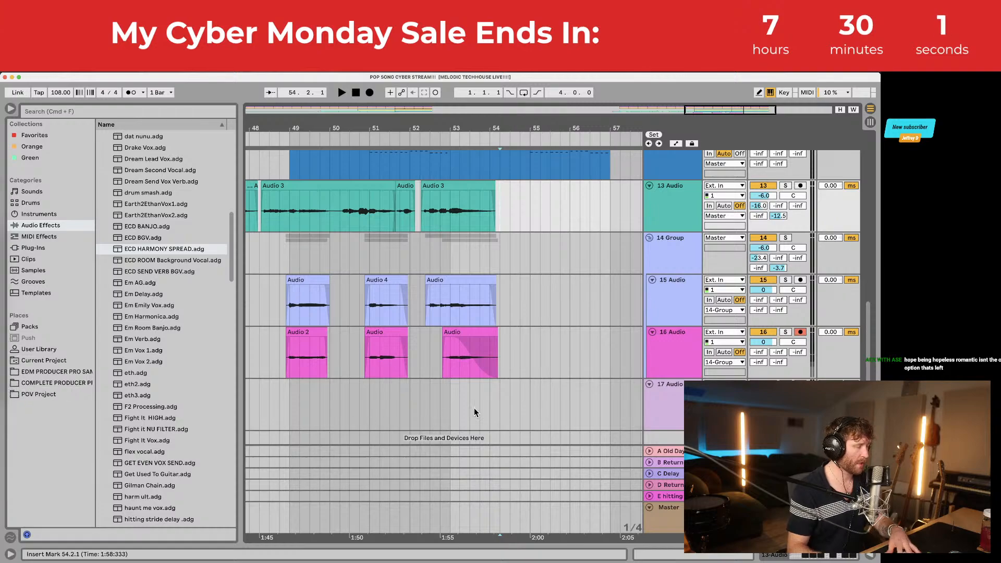
{"action": "key", "text": "ctrl+Up"}
{"action": "left_click", "coordinate": [704, 198]}
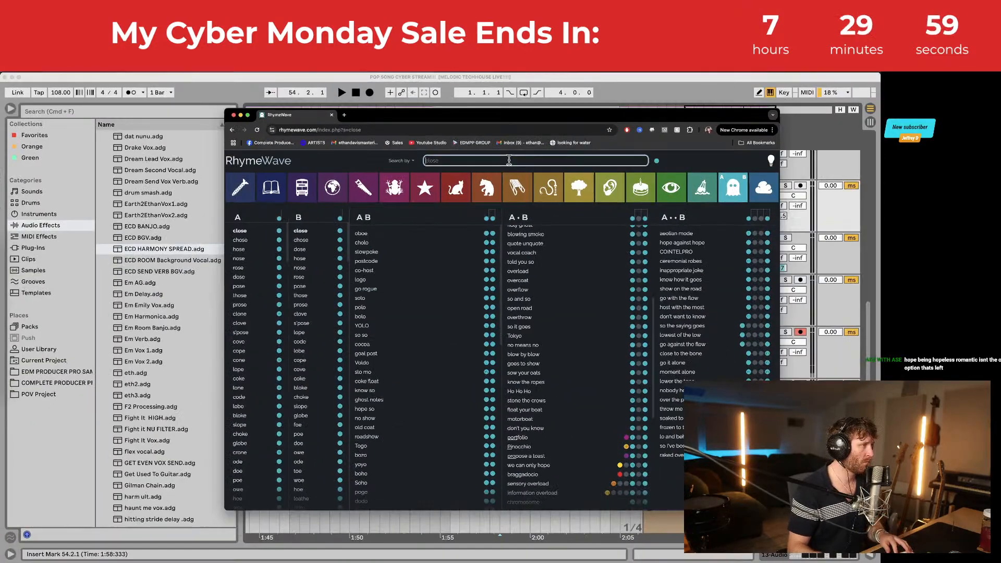